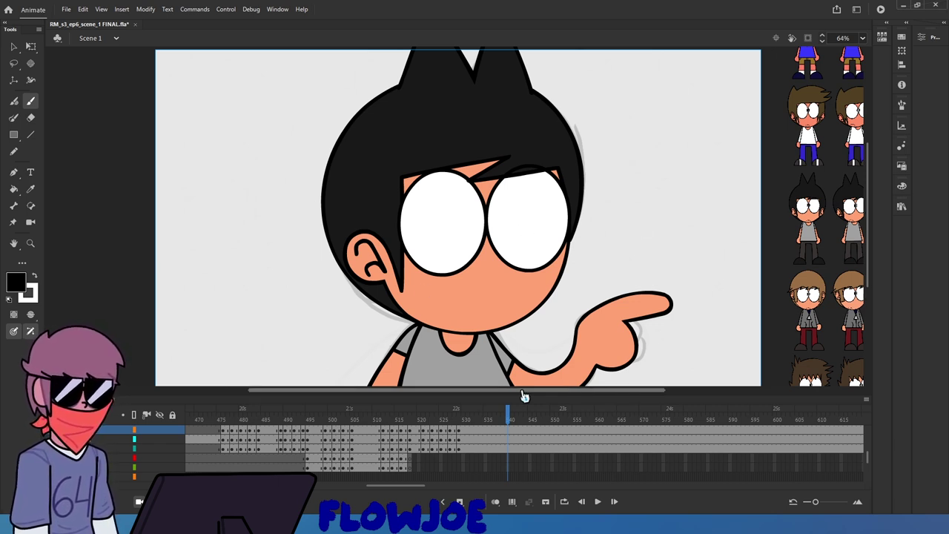
Play back and scrub the timeline between about frames 540 and 550 to examine the pointing pose against the rough sketch
{"action": "left_click", "coordinate": [522, 415]}
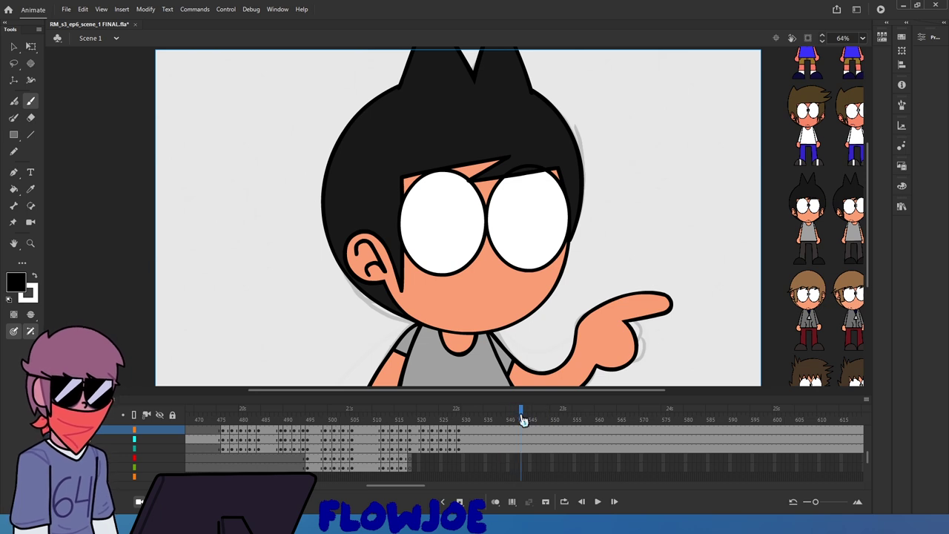
{"action": "key", "text": "q"}
{"action": "left_click", "coordinate": [605, 324]}
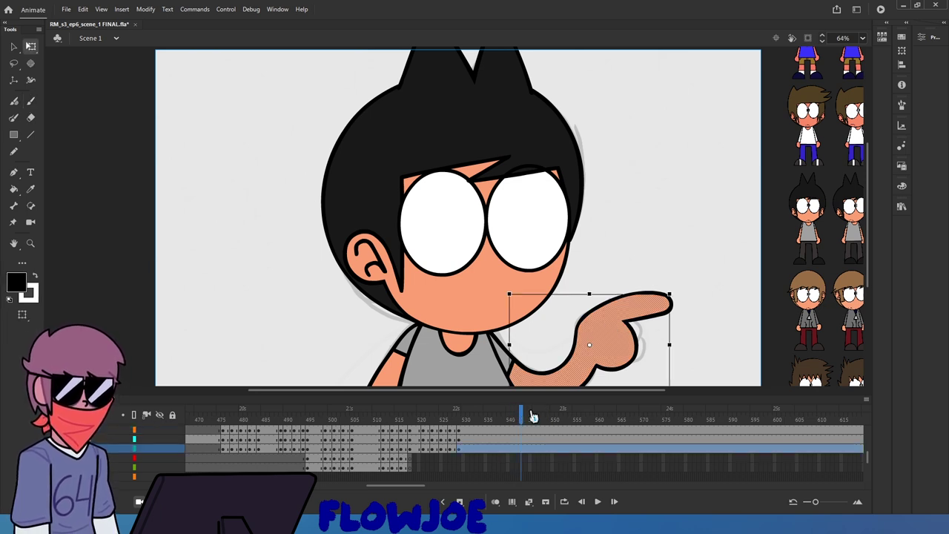
{"action": "left_click", "coordinate": [533, 415]}
{"action": "scroll", "coordinate": [171, 444], "scroll_direction": "down", "scroll_amount": 3}
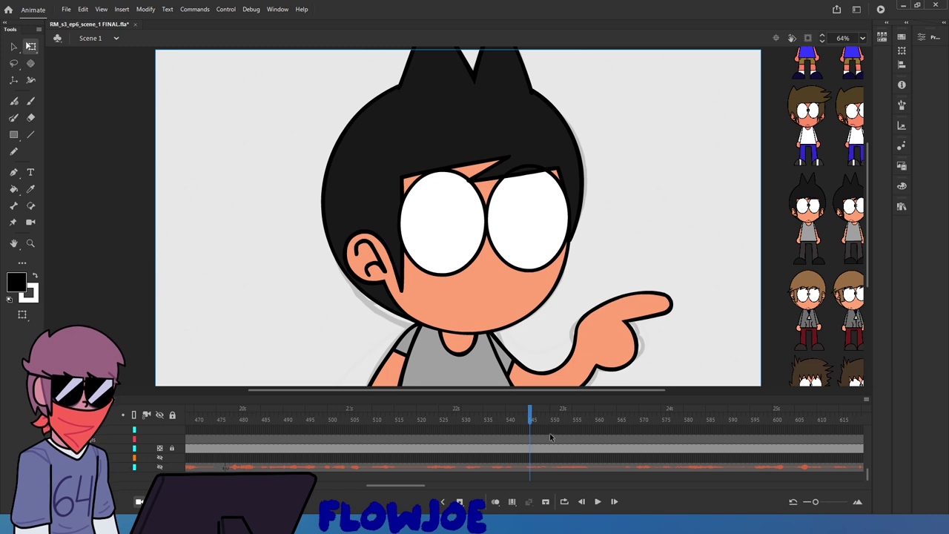
{"action": "scroll", "coordinate": [575, 445], "scroll_direction": "up", "scroll_amount": 3}
{"action": "left_click", "coordinate": [598, 502]}
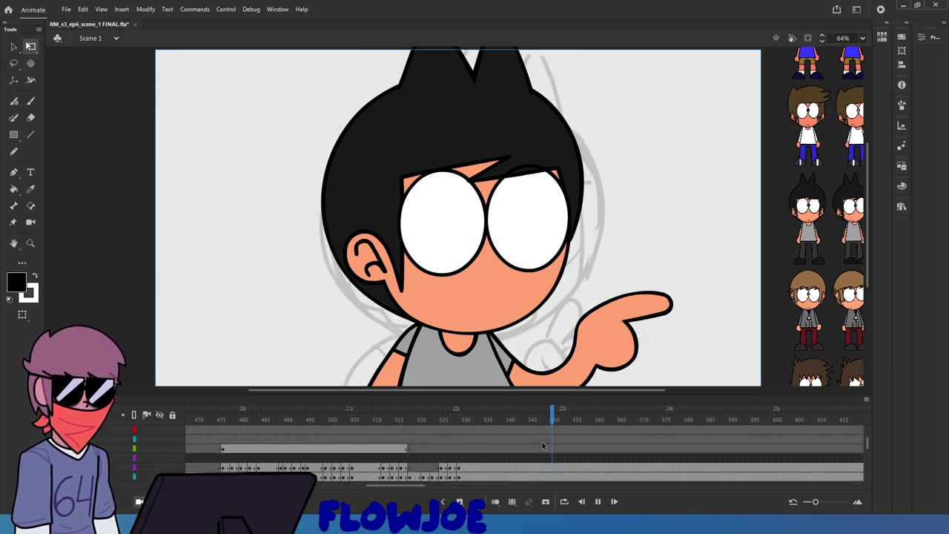
{"action": "left_click_drag", "start_coordinate": [515, 417], "coordinate": [531, 417]}
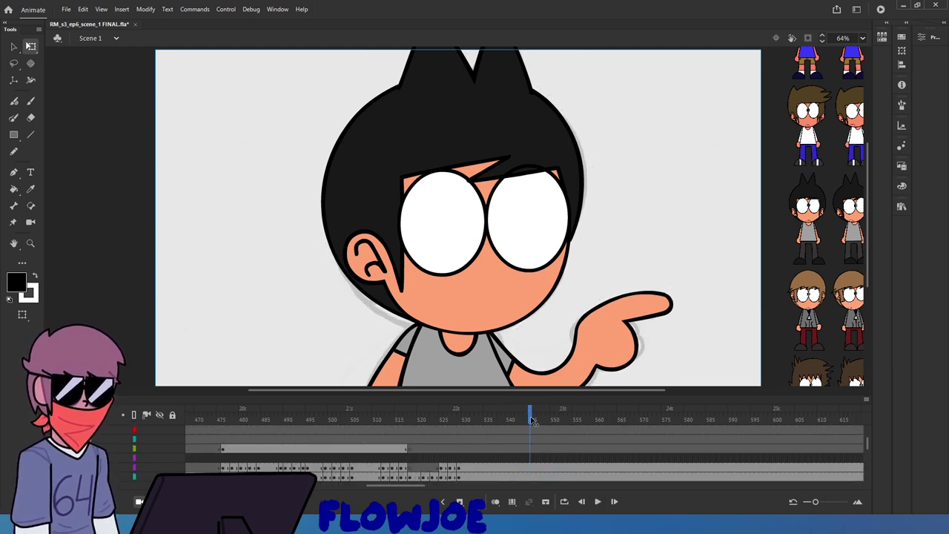
{"action": "scroll", "coordinate": [585, 355], "scroll_direction": "down", "scroll_amount": 3}
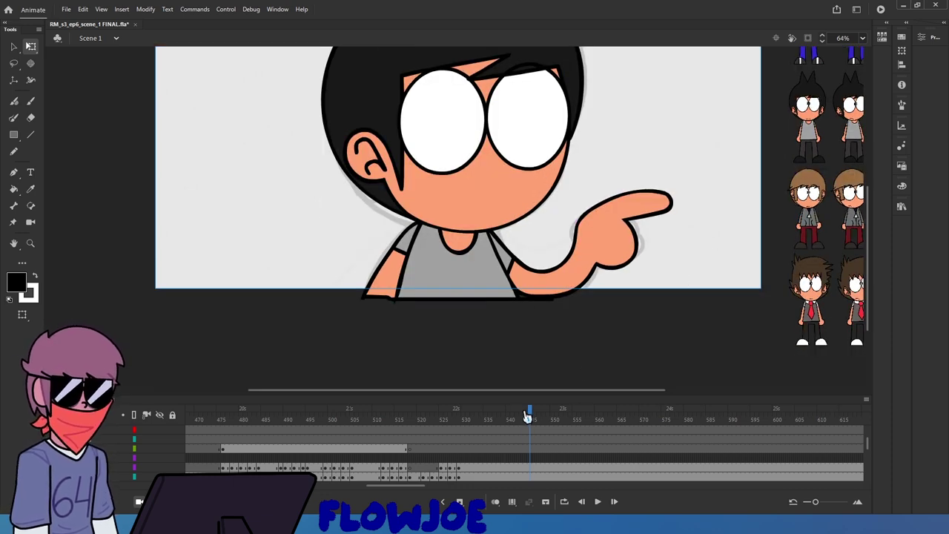
{"action": "scroll", "coordinate": [530, 433], "scroll_direction": "down", "scroll_amount": 1}
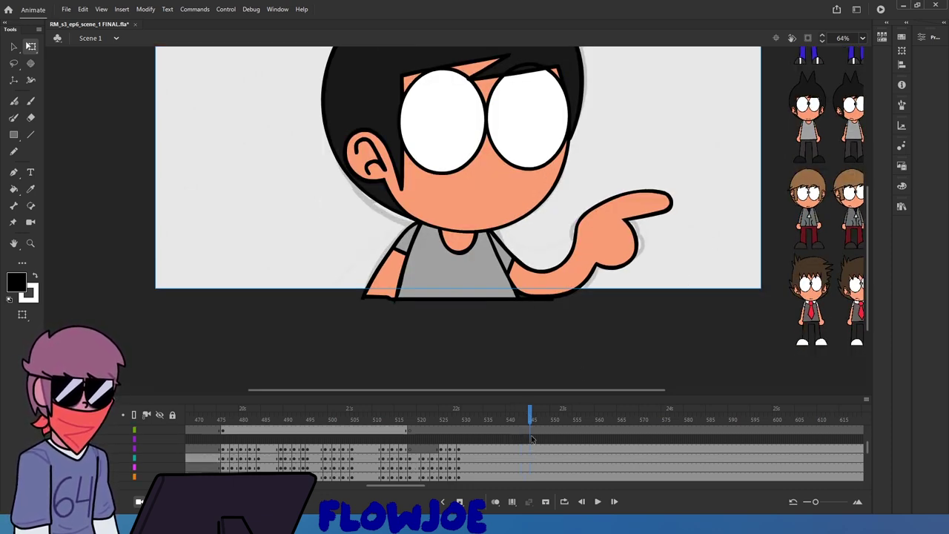
End the character's body drawing with a blank keyframe at about frame 545 on the body layer, and check the neighbouring frames
{"action": "left_click", "coordinate": [507, 221]}
{"action": "left_click", "coordinate": [490, 243]}
{"action": "scroll", "coordinate": [493, 245], "scroll_direction": "up", "scroll_amount": 3}
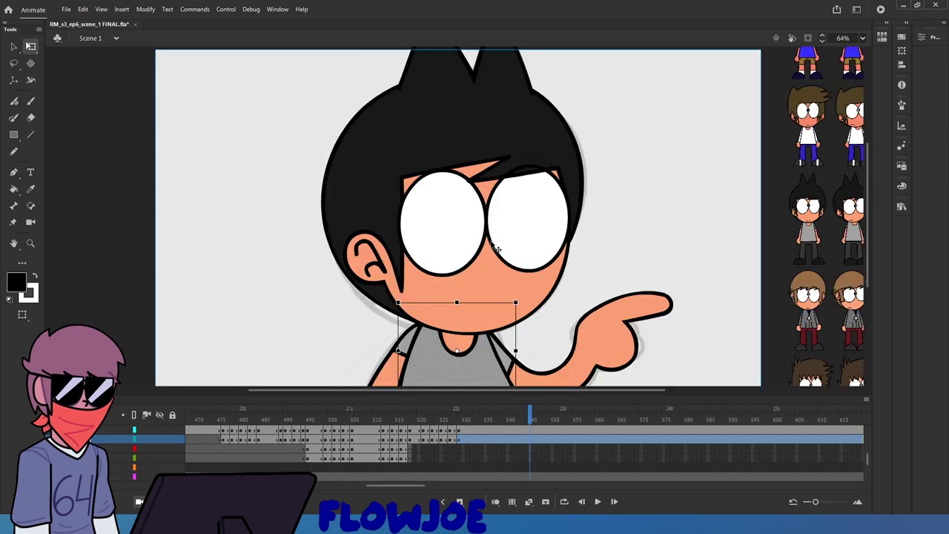
{"action": "left_click", "coordinate": [528, 443]}
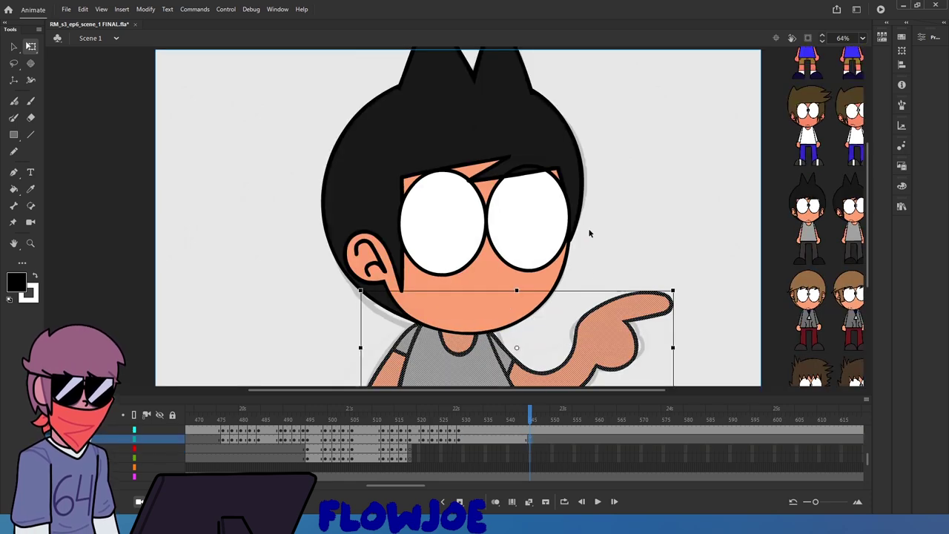
{"action": "key", "text": "F7"}
{"action": "scroll", "coordinate": [526, 440], "scroll_direction": "up", "scroll_amount": 1}
{"action": "left_click", "coordinate": [526, 422]}
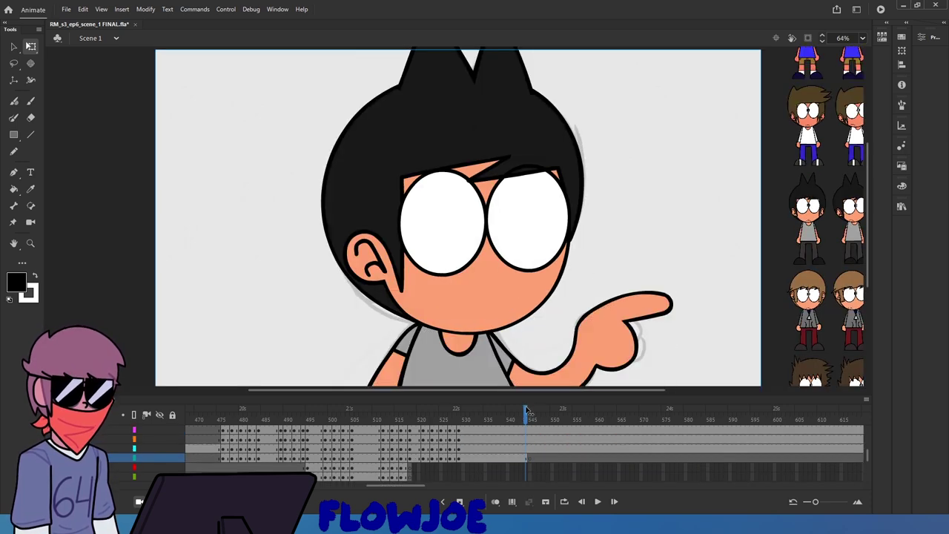
{"action": "left_click_drag", "start_coordinate": [526, 410], "coordinate": [512, 420]}
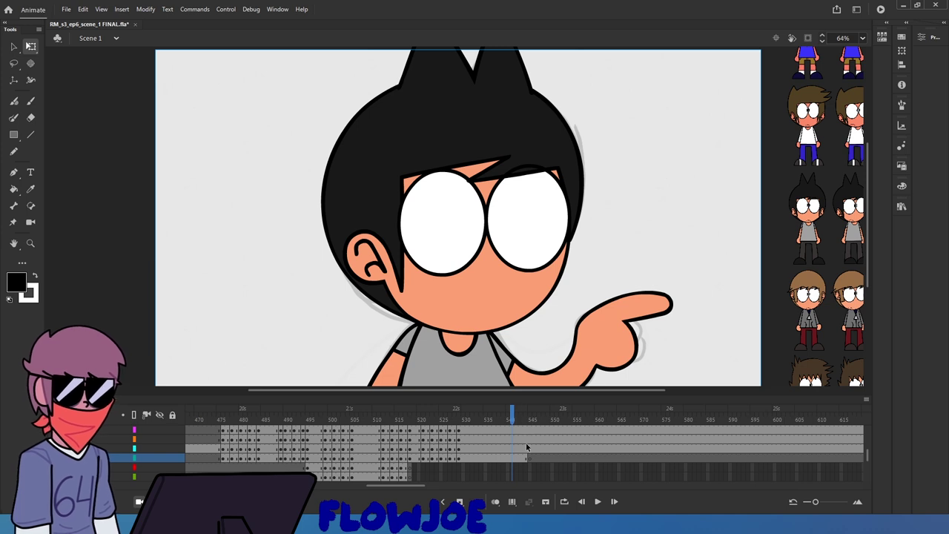
{"action": "left_click", "coordinate": [528, 449]}
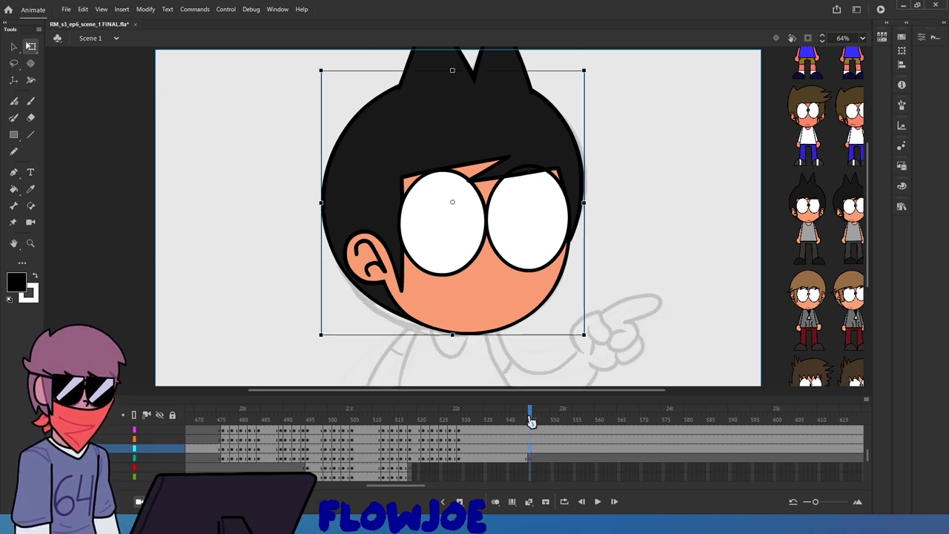
Open the black-haired character's eyes symbol for editing and add a new layer above the eye whites
{"action": "left_click", "coordinate": [557, 237]}
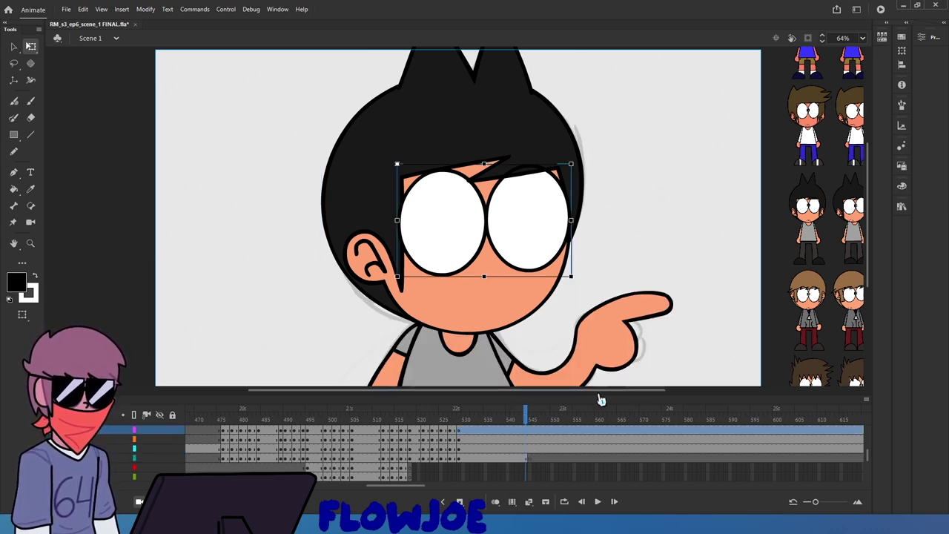
{"action": "double_click", "coordinate": [519, 227]}
{"action": "key", "text": "ctrl+1"}
{"action": "left_click", "coordinate": [57, 414]}
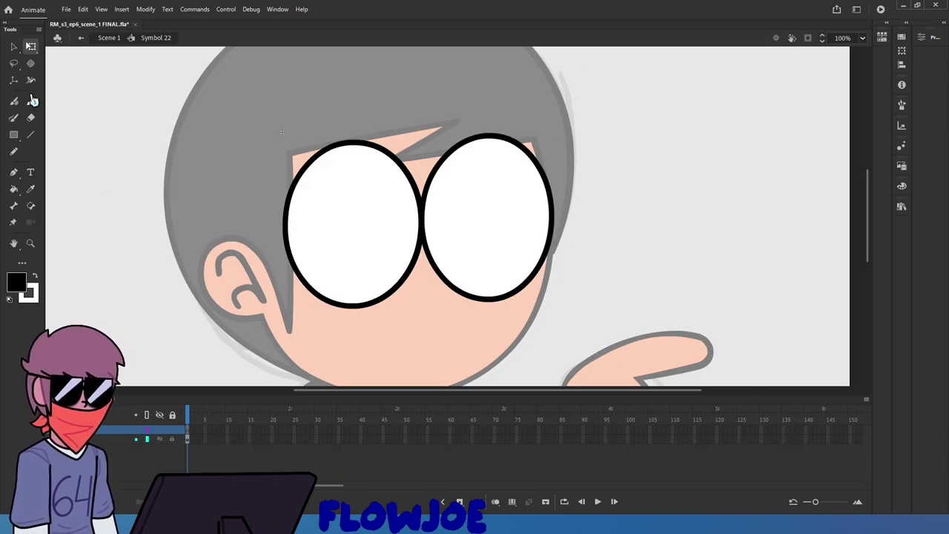
Draw a small black oval pupil without a stroke against the outer edge of the eye nearest the pointing hand
{"action": "left_click", "coordinate": [30, 100]}
{"action": "key", "text": "o"}
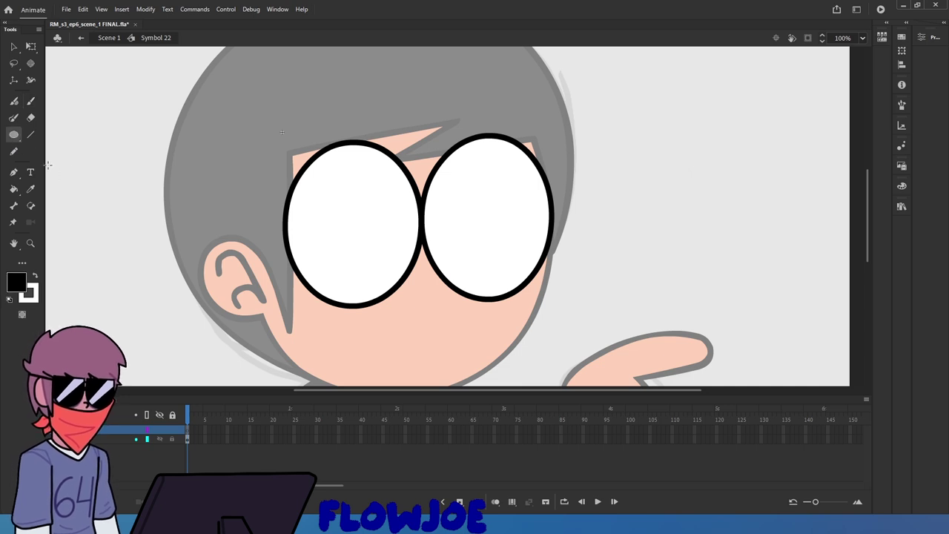
{"action": "left_click_drag", "start_coordinate": [484, 196], "coordinate": [495, 240]}
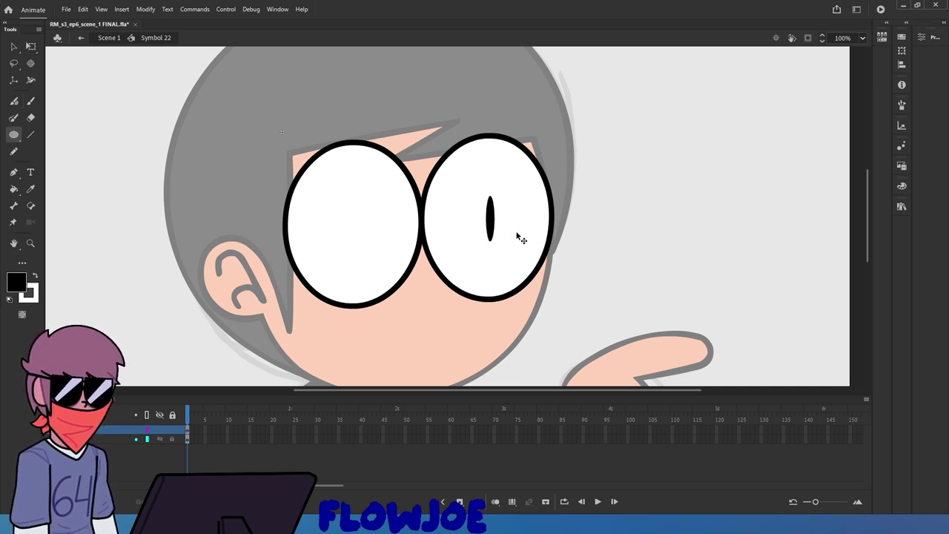
{"action": "key", "text": "ctrl+z"}
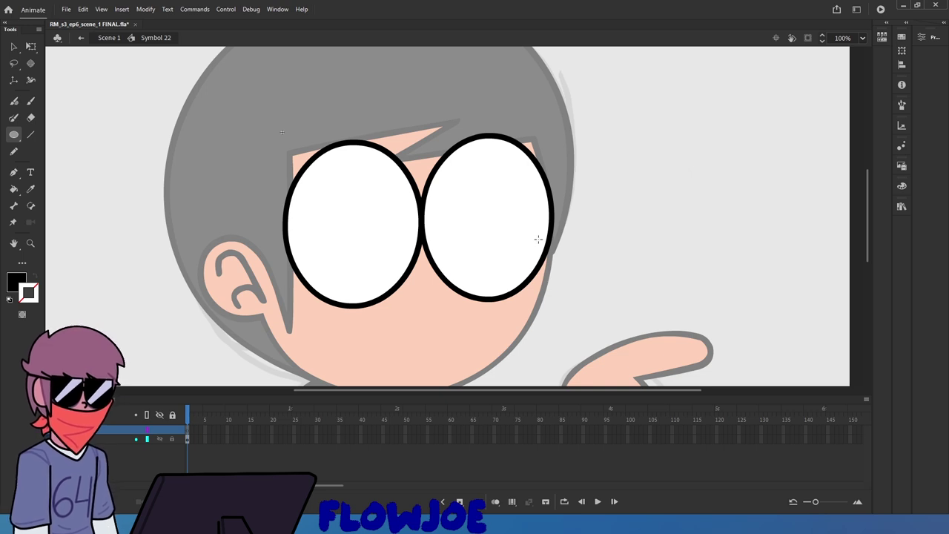
{"action": "left_click_drag", "start_coordinate": [538, 239], "coordinate": [549, 199]}
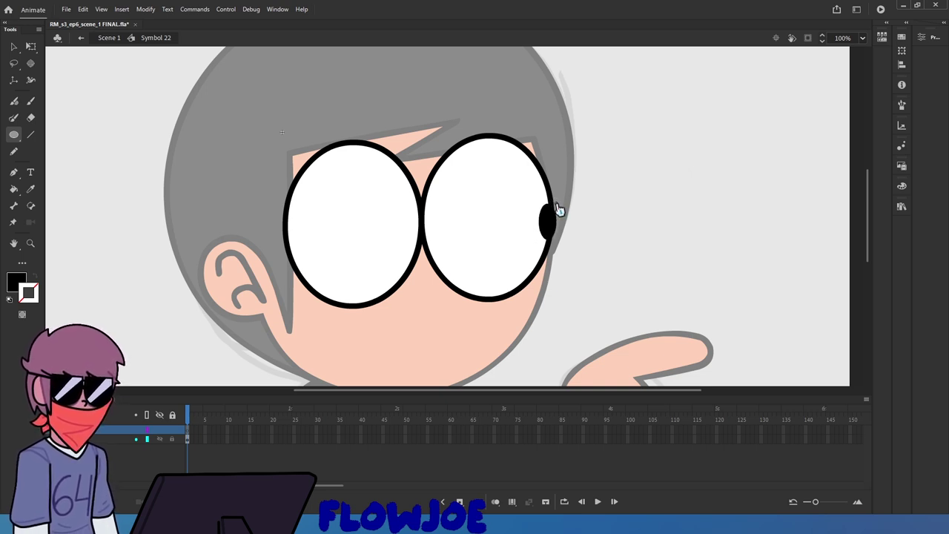
{"action": "key", "text": "q"}
{"action": "left_click", "coordinate": [546, 222]}
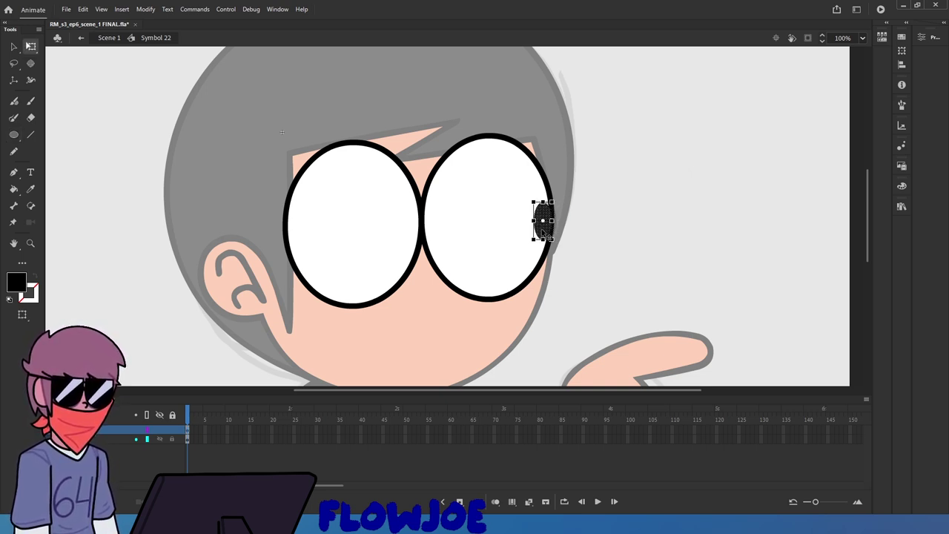
{"action": "left_click", "coordinate": [593, 232]}
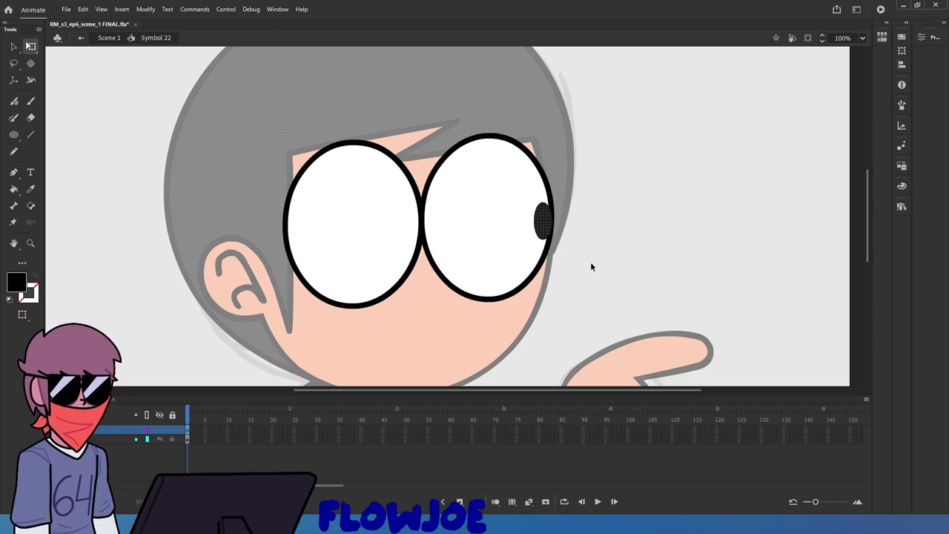
{"action": "left_click", "coordinate": [591, 265]}
Duplicate the pupil and place the copy against the inner edge of the other eye
{"action": "left_click", "coordinate": [545, 222]}
{"action": "left_click_drag", "start_coordinate": [544, 225], "coordinate": [421, 223]}
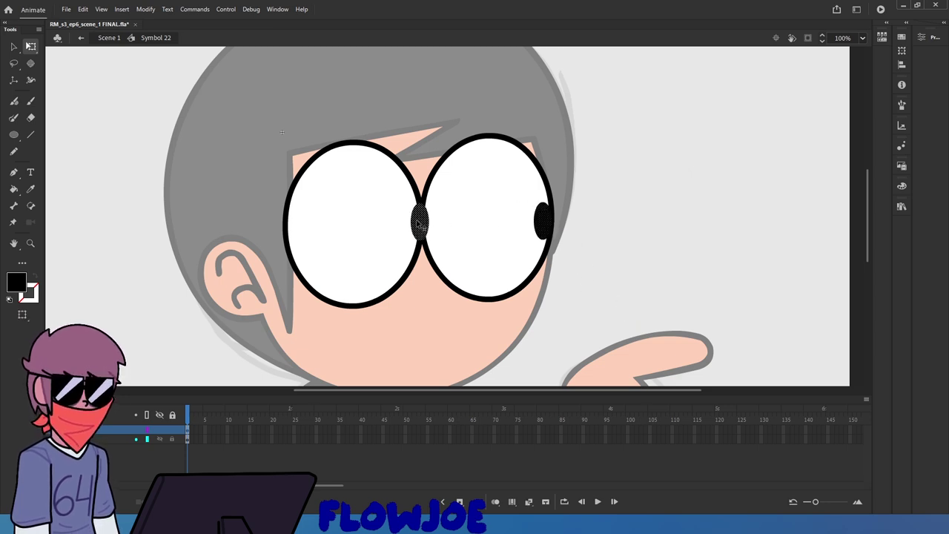
{"action": "left_click", "coordinate": [577, 253]}
{"action": "scroll", "coordinate": [577, 253], "scroll_direction": "up", "scroll_amount": 3}
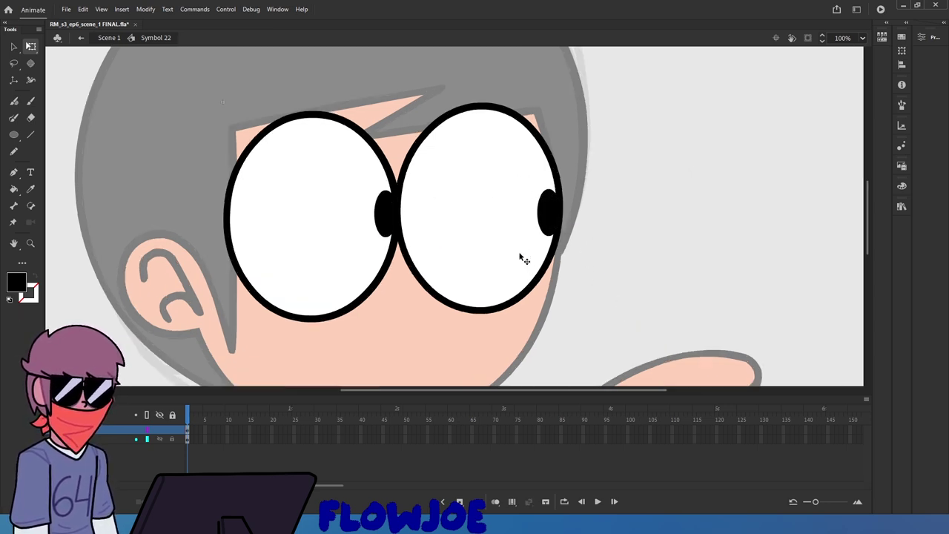
{"action": "scroll", "coordinate": [519, 256], "scroll_direction": "down", "scroll_amount": 5}
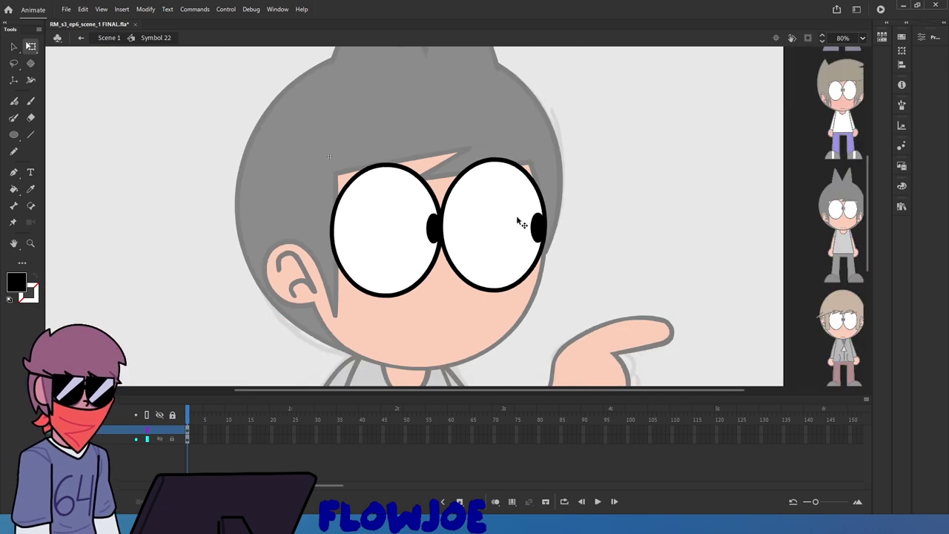
{"action": "scroll", "coordinate": [519, 221], "scroll_direction": "up", "scroll_amount": 3}
Fine-tune the positions of both pupils against the eye outlines and return to the main scene
{"action": "left_click", "coordinate": [573, 247]}
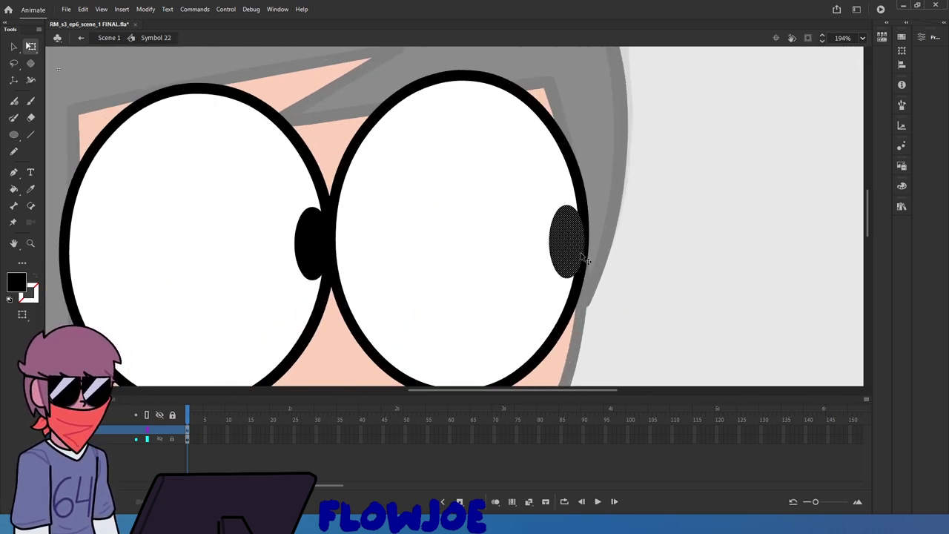
{"action": "left_click", "coordinate": [311, 254]}
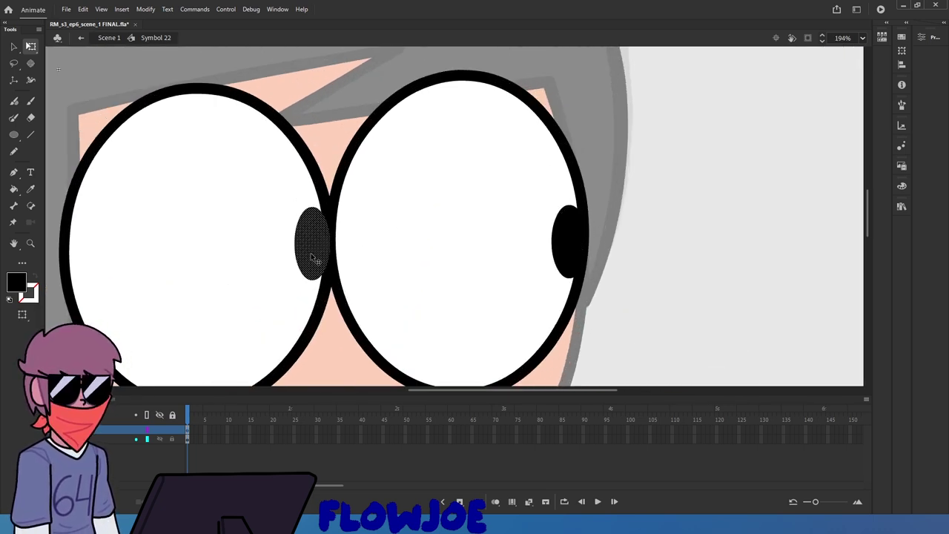
{"action": "left_click", "coordinate": [669, 328]}
{"action": "scroll", "coordinate": [307, 246], "scroll_direction": "down", "scroll_amount": 3}
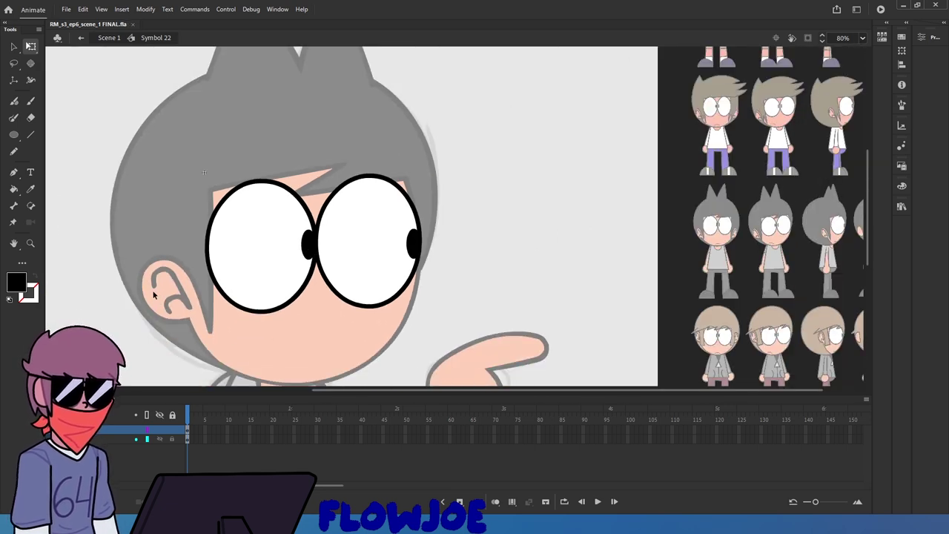
{"action": "scroll", "coordinate": [298, 268], "scroll_direction": "up", "scroll_amount": 3}
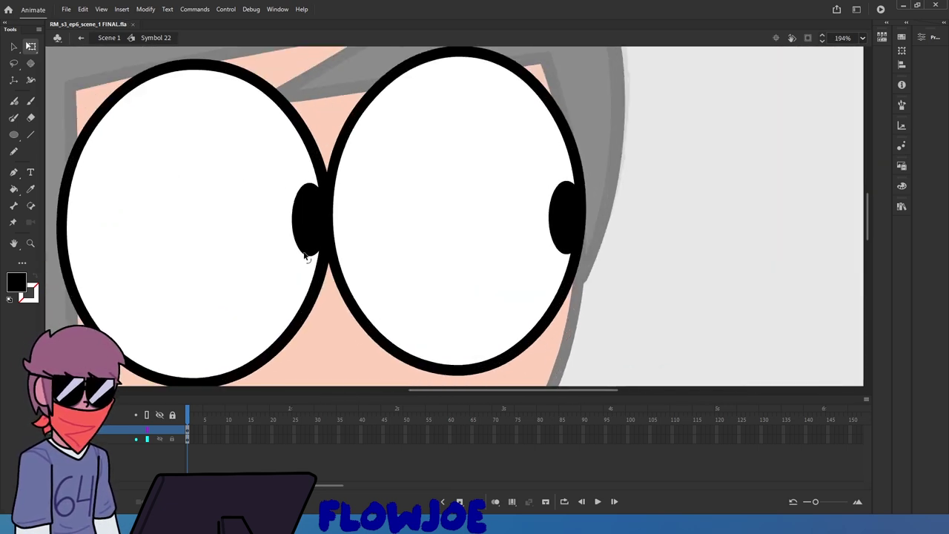
{"action": "left_click", "coordinate": [309, 243]}
{"action": "left_click", "coordinate": [843, 302]}
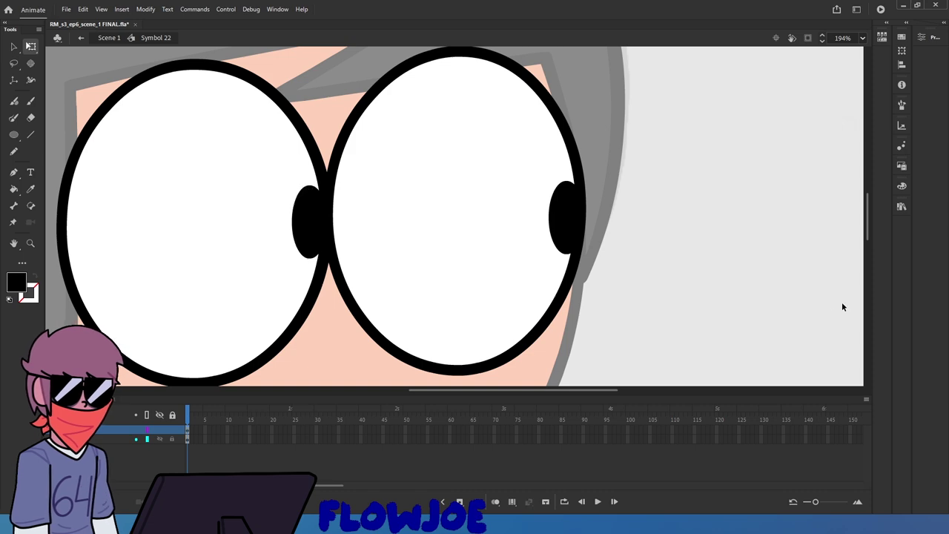
{"action": "scroll", "coordinate": [841, 302], "scroll_direction": "down", "scroll_amount": 4}
{"action": "double_click", "coordinate": [792, 289]}
Scrub back through the earlier poses, examining how the eyes symbol and its pupils look across the shot
{"action": "scroll", "coordinate": [790, 289], "scroll_direction": "down", "scroll_amount": 2}
{"action": "scroll", "coordinate": [644, 293], "scroll_direction": "up", "scroll_amount": 3}
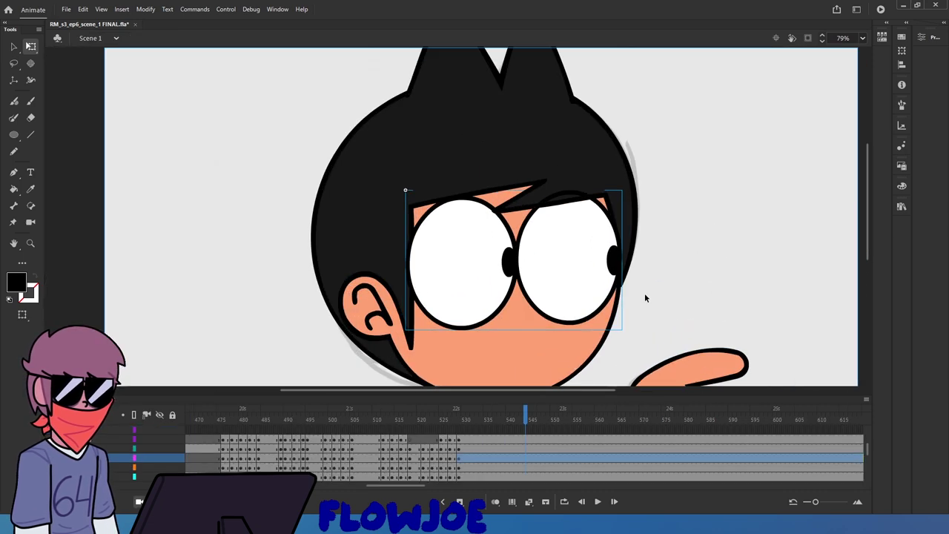
{"action": "left_click_drag", "start_coordinate": [494, 421], "coordinate": [405, 420]}
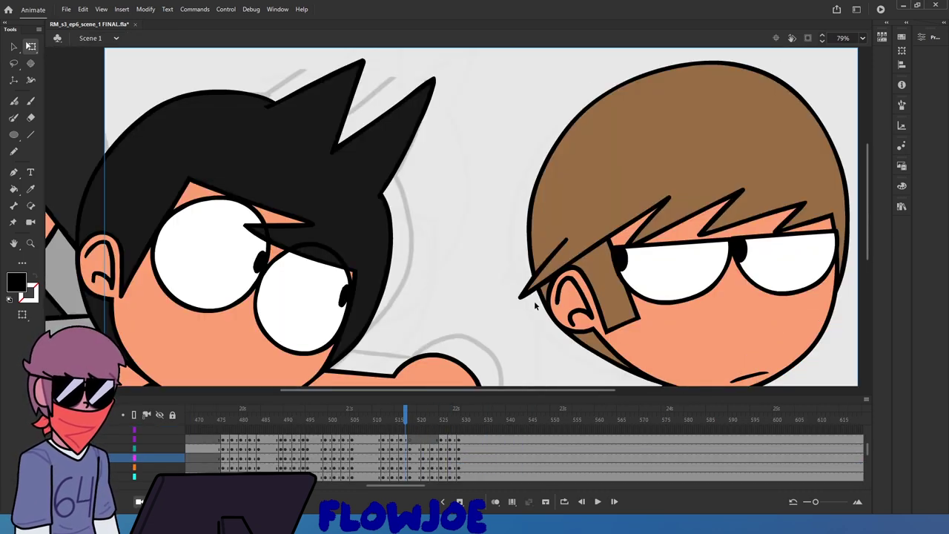
{"action": "scroll", "coordinate": [519, 272], "scroll_direction": "down", "scroll_amount": 4}
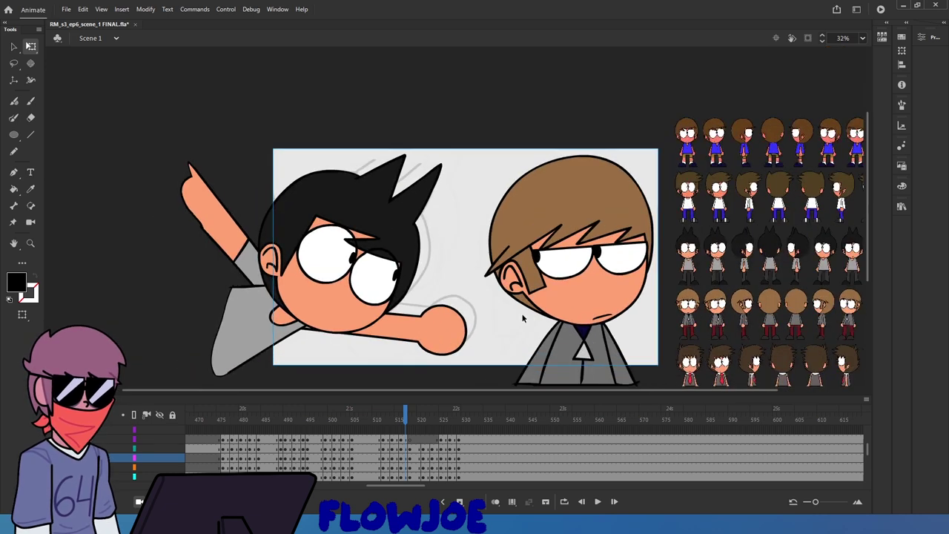
{"action": "left_click_drag", "start_coordinate": [452, 431], "coordinate": [432, 430]}
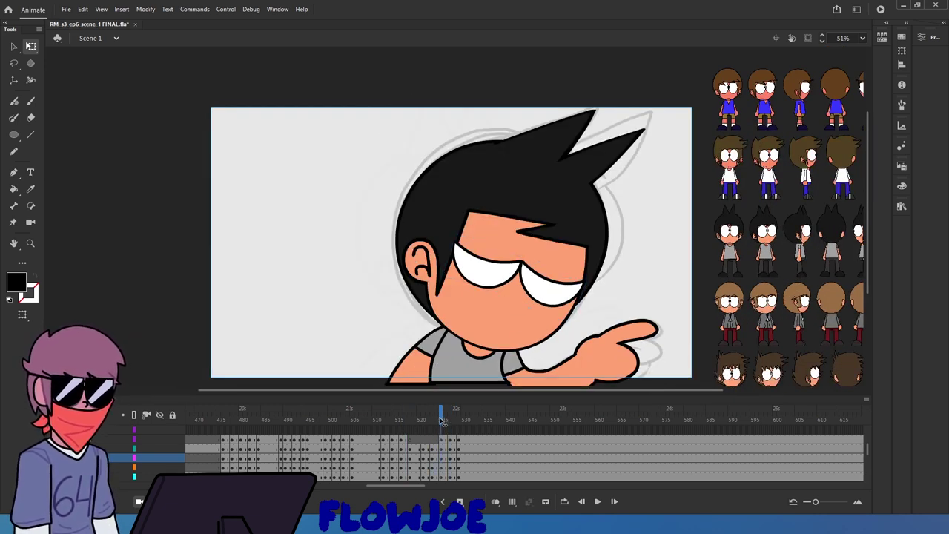
{"action": "left_click", "coordinate": [442, 420]}
{"action": "double_click", "coordinate": [479, 246]}
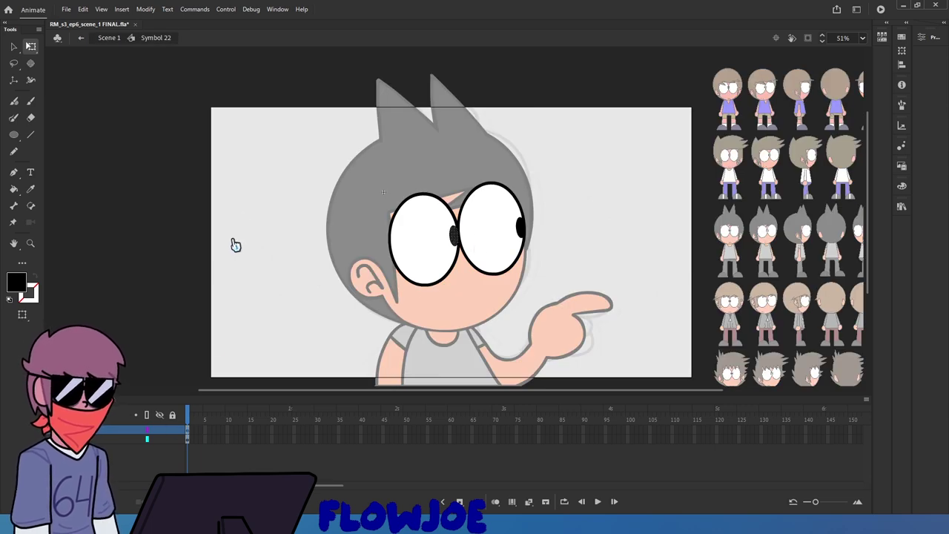
{"action": "double_click", "coordinate": [232, 287]}
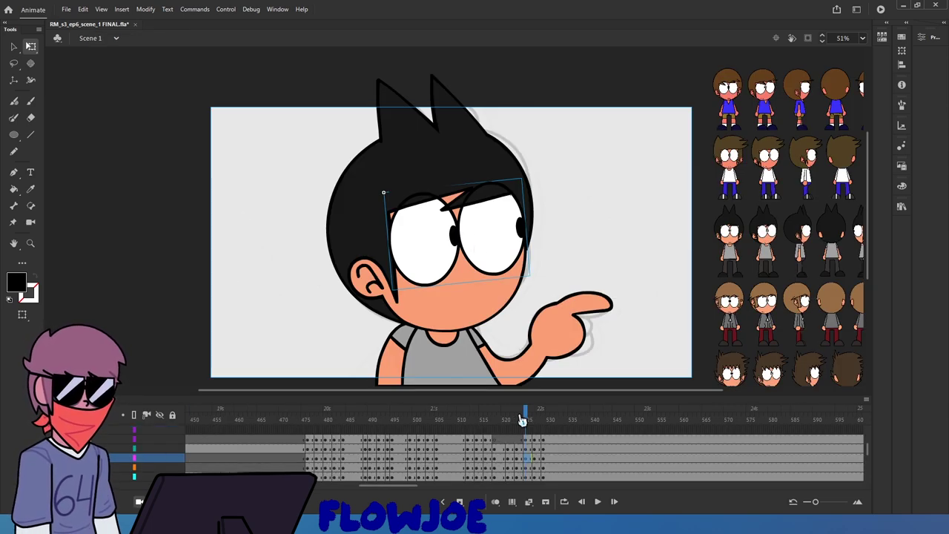
{"action": "mouse_move", "coordinate": [520, 420]}
{"action": "left_mouse_down"}
{"action": "mouse_move", "coordinate": [505, 422]}
{"action": "mouse_move", "coordinate": [521, 421]}
{"action": "left_mouse_up"}
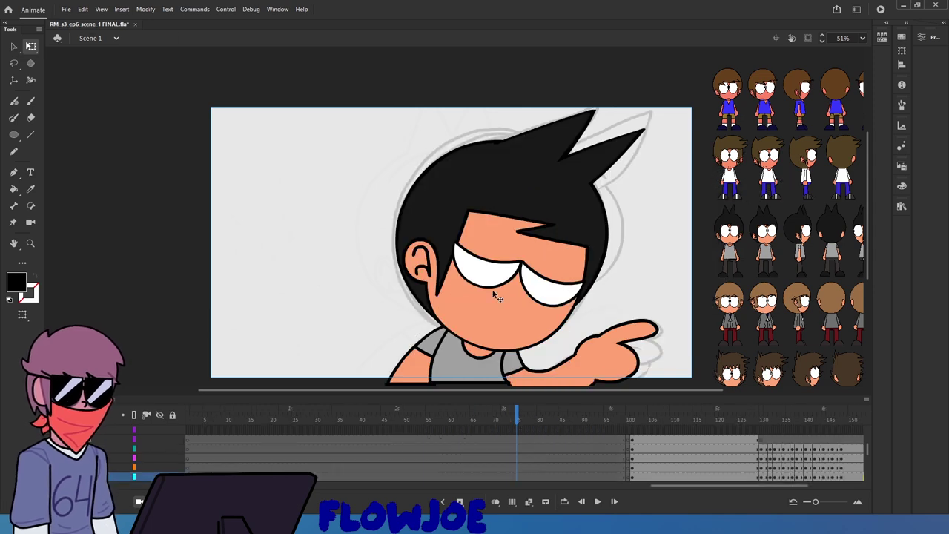
Open the half-closed eyes symbol for editing and add a new layer above the eye shapes
{"action": "double_click", "coordinate": [539, 288]}
{"action": "scroll", "coordinate": [534, 282], "scroll_direction": "up", "scroll_amount": 1}
{"action": "double_click", "coordinate": [297, 253]}
{"action": "double_click", "coordinate": [468, 268]}
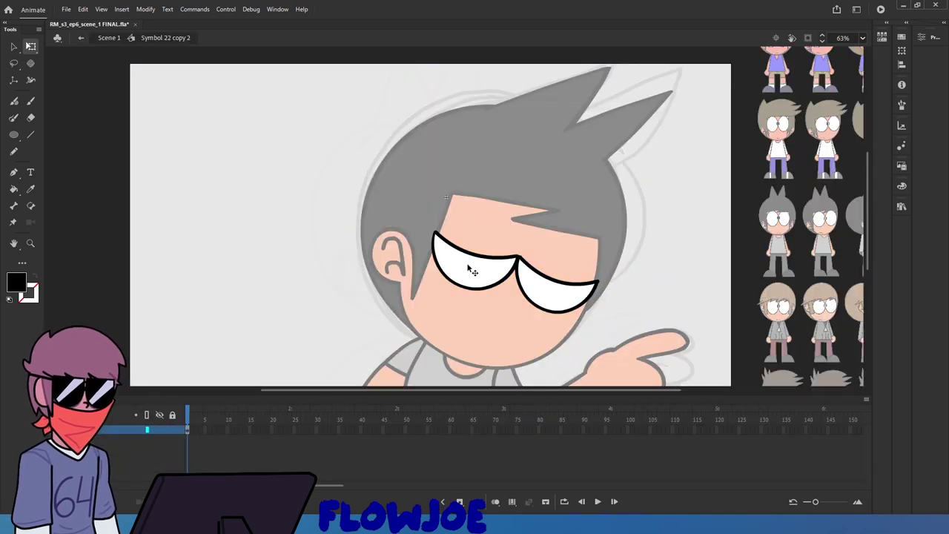
{"action": "left_click", "coordinate": [103, 436]}
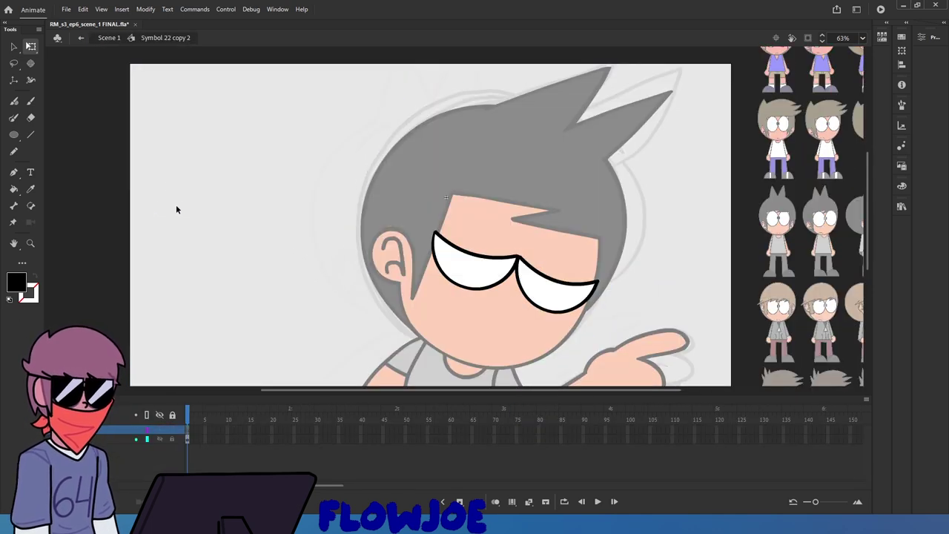
Paste the pupils onto the new layer and place them against the hand-side edges of the half-closed eyes, just under the eyelids
{"action": "key", "text": "ctrl+v"}
{"action": "left_click_drag", "start_coordinate": [461, 222], "coordinate": [528, 264]}
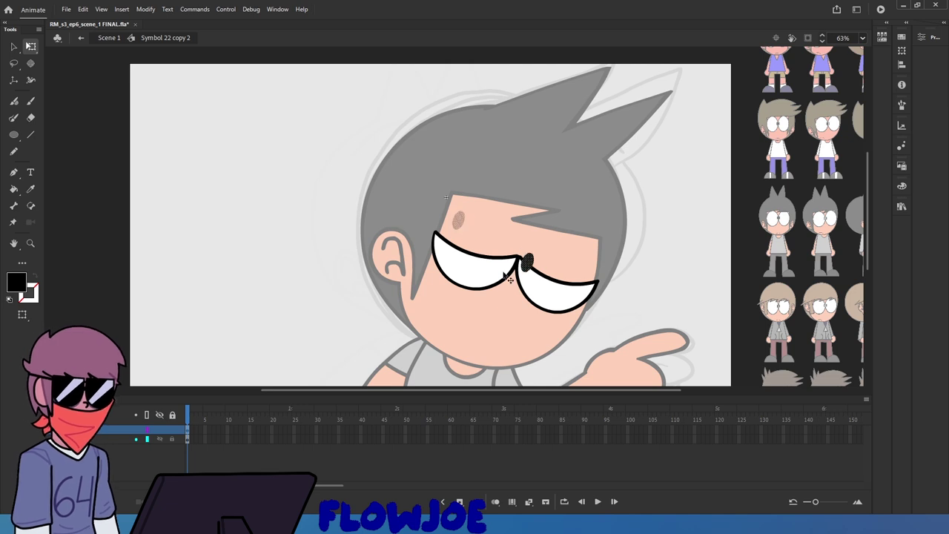
{"action": "key", "text": "ctrl+z"}
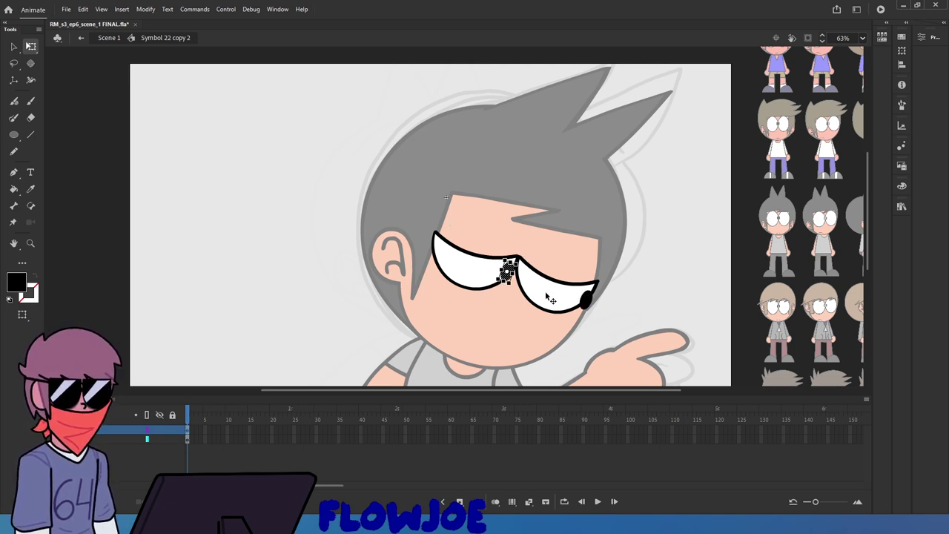
{"action": "scroll", "coordinate": [546, 295], "scroll_direction": "up", "scroll_amount": 5}
{"action": "left_click", "coordinate": [644, 315], "text": "shift"}
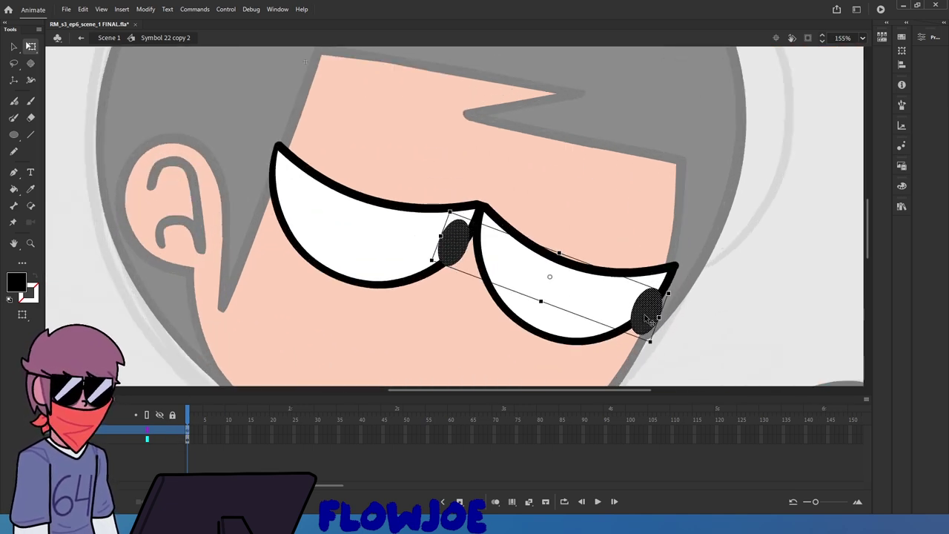
{"action": "left_click_drag", "start_coordinate": [643, 320], "coordinate": [653, 305]}
{"action": "left_click", "coordinate": [730, 284]}
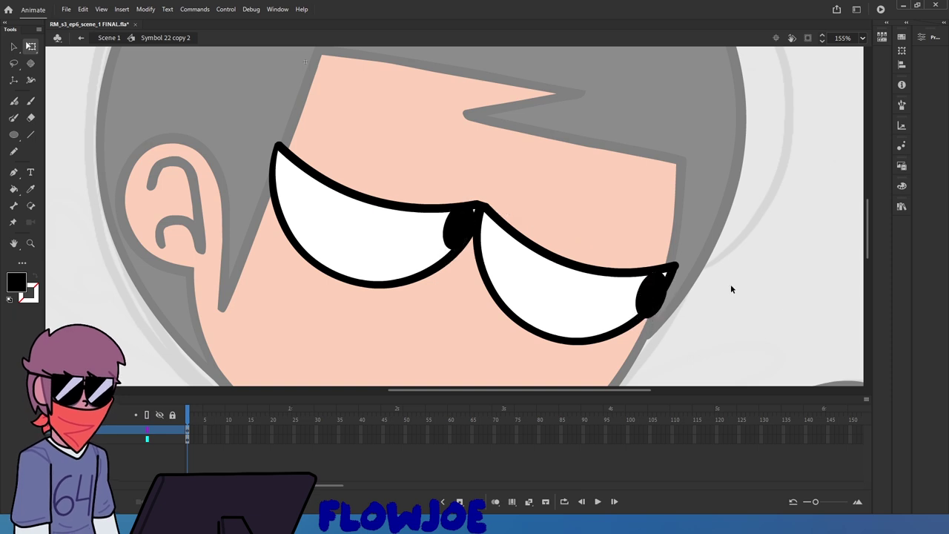
Shrink the pupil of the ear-side eye slightly and tuck it into the inner corner against the outlines
{"action": "scroll", "coordinate": [466, 254], "scroll_direction": "up", "scroll_amount": 4}
{"action": "scroll", "coordinate": [325, 160], "scroll_direction": "up", "scroll_amount": 3}
{"action": "left_click", "coordinate": [312, 185]}
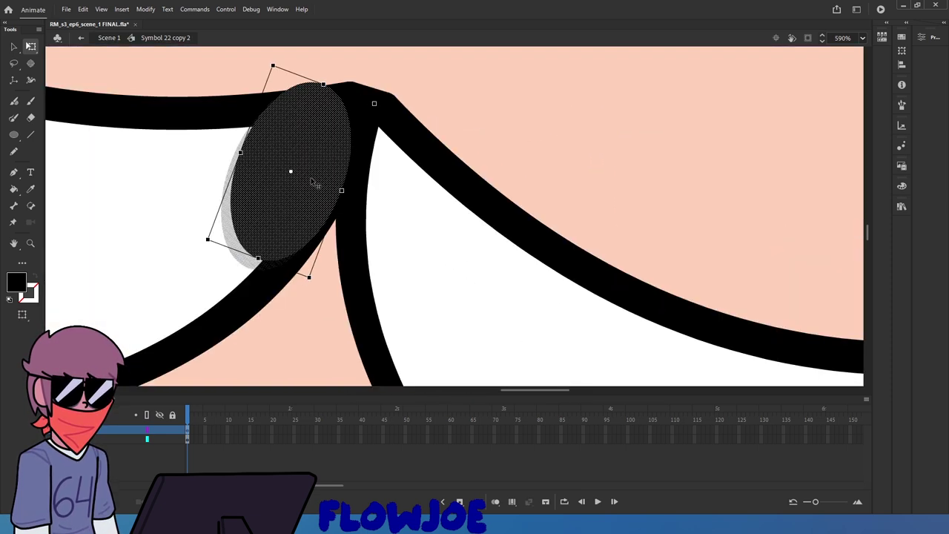
{"action": "left_click_drag", "start_coordinate": [325, 86], "coordinate": [321, 95]}
{"action": "left_click_drag", "start_coordinate": [329, 138], "coordinate": [337, 130]}
{"action": "scroll", "coordinate": [337, 132], "scroll_direction": "down", "scroll_amount": 2}
{"action": "scroll", "coordinate": [336, 132], "scroll_direction": "down", "scroll_amount": 5}
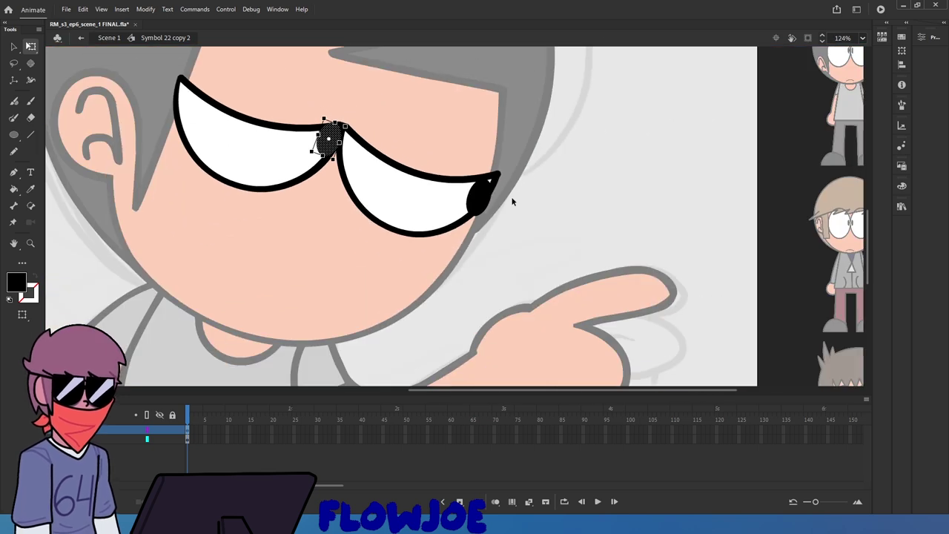
Move the pupil of the eye nearest the hand up into the outer corner, closing the gap to the outlines
{"action": "left_click", "coordinate": [479, 189]}
{"action": "scroll", "coordinate": [481, 188], "scroll_direction": "up", "scroll_amount": 5}
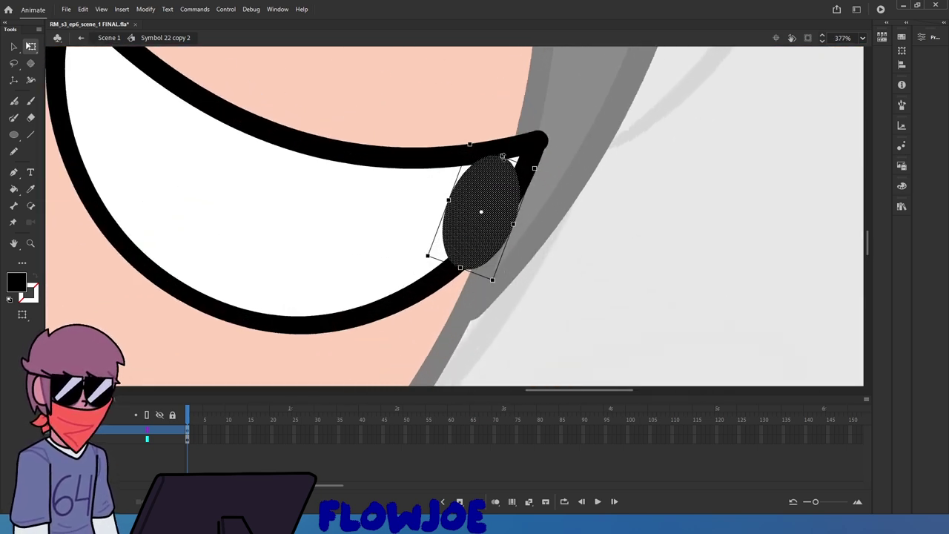
{"action": "left_click_drag", "start_coordinate": [496, 208], "coordinate": [509, 168]}
{"action": "scroll", "coordinate": [627, 200], "scroll_direction": "down", "scroll_amount": 3}
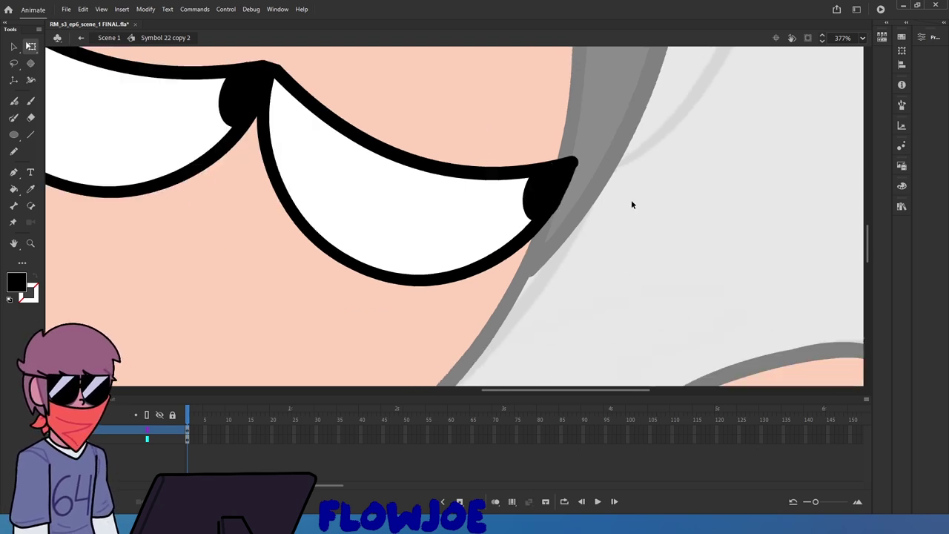
Examine both pupils and the eye outlines up close and against the whole face
{"action": "scroll", "coordinate": [616, 191], "scroll_direction": "up", "scroll_amount": 3}
{"action": "left_click", "coordinate": [689, 214]}
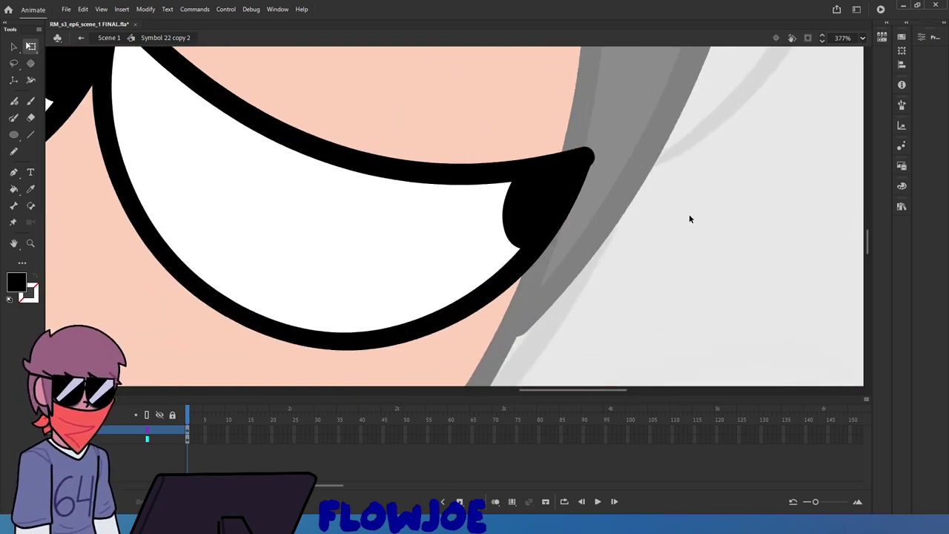
{"action": "scroll", "coordinate": [691, 214], "scroll_direction": "down", "scroll_amount": 5}
{"action": "scroll", "coordinate": [470, 146], "scroll_direction": "up", "scroll_amount": 5}
{"action": "scroll", "coordinate": [542, 147], "scroll_direction": "down", "scroll_amount": 4}
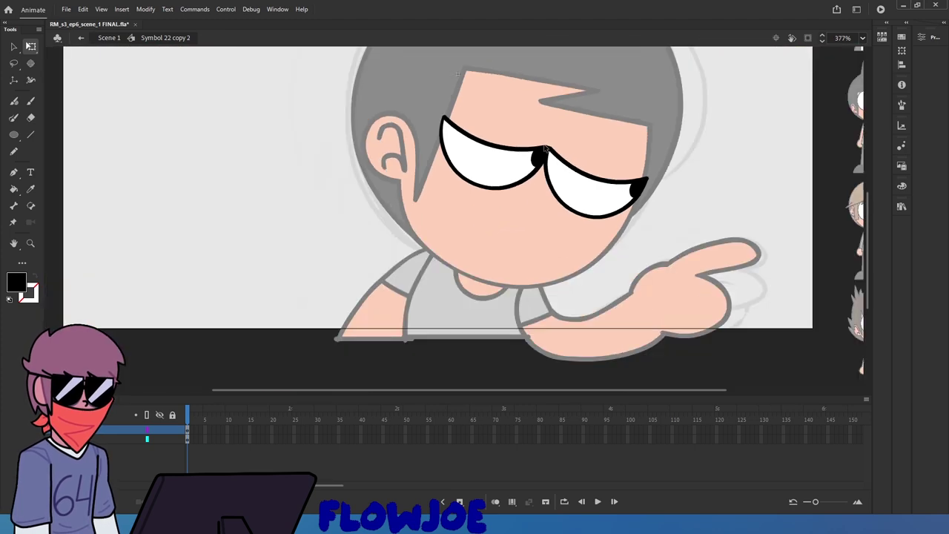
{"action": "scroll", "coordinate": [586, 149], "scroll_direction": "up", "scroll_amount": 2}
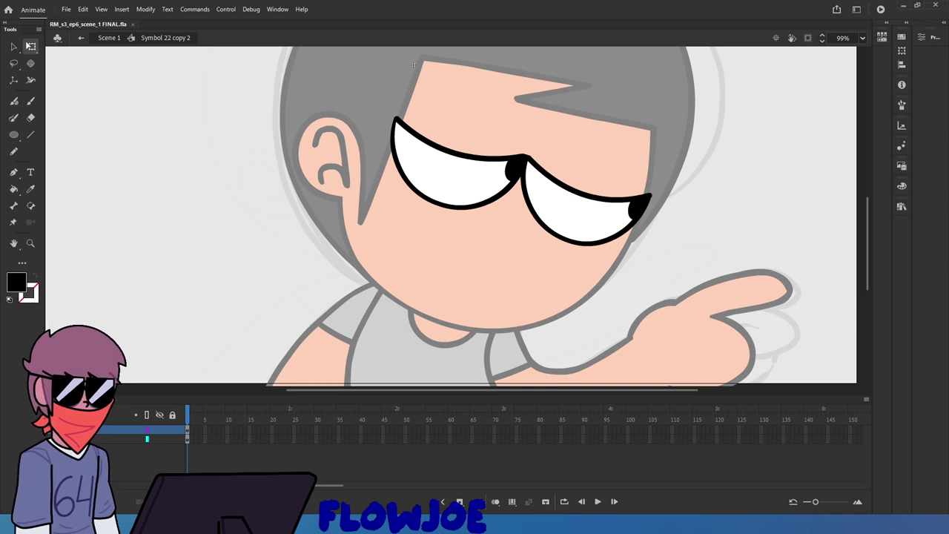
{"action": "scroll", "coordinate": [302, 184], "scroll_direction": "down", "scroll_amount": 1}
{"action": "scroll", "coordinate": [666, 167], "scroll_direction": "up", "scroll_amount": 2}
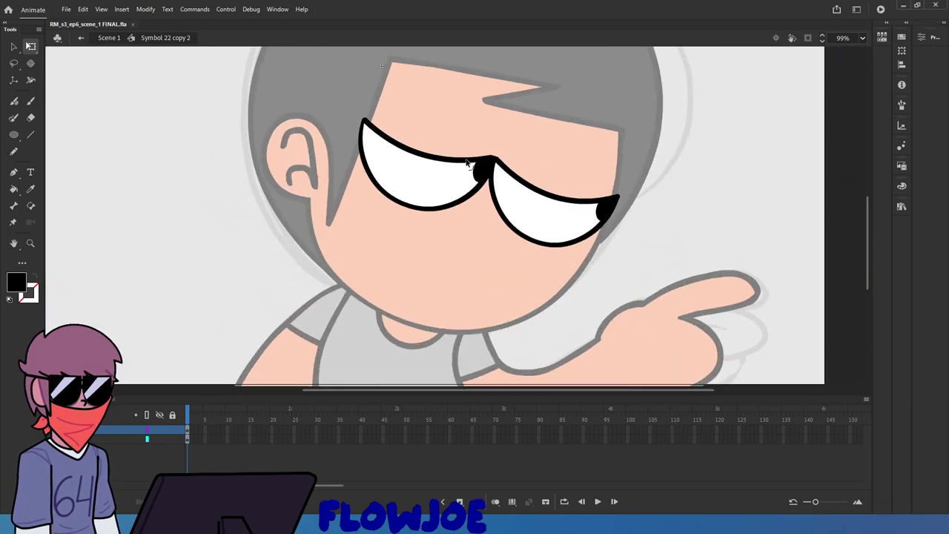
Smooth the corner where the two eyelid outlines meet and return to the main scene
{"action": "scroll", "coordinate": [502, 157], "scroll_direction": "up", "scroll_amount": 5}
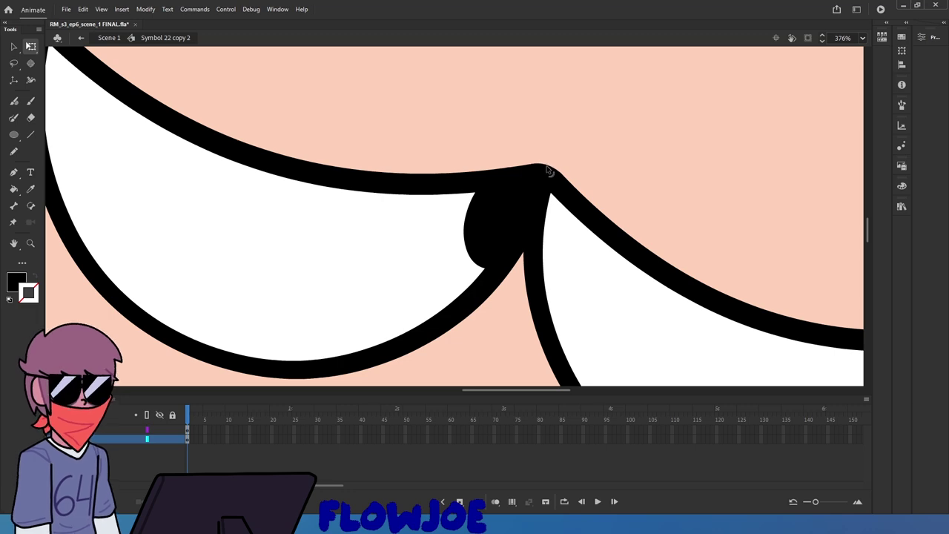
{"action": "scroll", "coordinate": [549, 171], "scroll_direction": "down", "scroll_amount": 5}
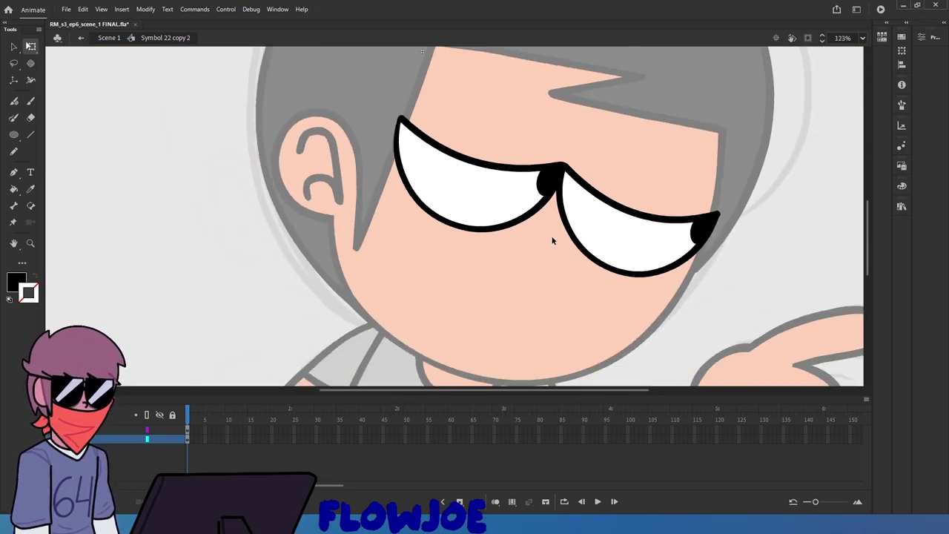
{"action": "scroll", "coordinate": [550, 240], "scroll_direction": "down", "scroll_amount": 4}
{"action": "scroll", "coordinate": [627, 235], "scroll_direction": "up", "scroll_amount": 3}
{"action": "double_click", "coordinate": [617, 280]}
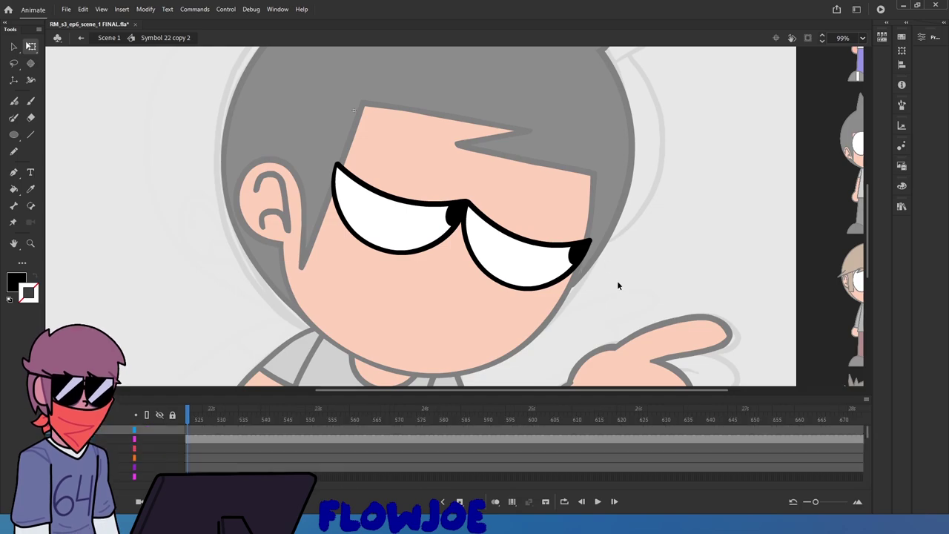
Go to the final pointing pose with the wide-open eyes and save the file
{"action": "scroll", "coordinate": [617, 281], "scroll_direction": "down", "scroll_amount": 4}
{"action": "scroll", "coordinate": [529, 280], "scroll_direction": "up", "scroll_amount": 3}
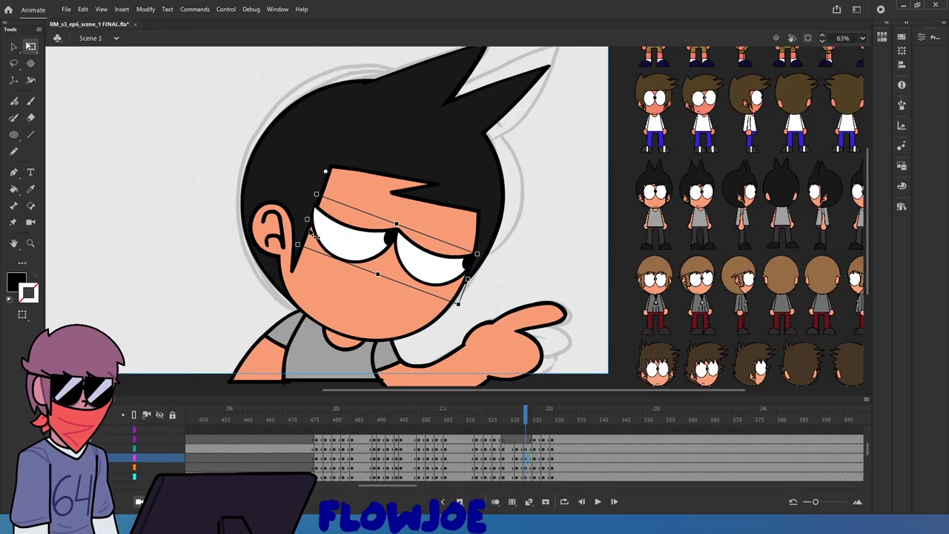
{"action": "scroll", "coordinate": [529, 281], "scroll_direction": "down", "scroll_amount": 2}
{"action": "scroll", "coordinate": [529, 280], "scroll_direction": "up", "scroll_amount": 3}
{"action": "left_click_drag", "start_coordinate": [520, 417], "coordinate": [551, 418]}
{"action": "key", "text": "ctrl+s"}
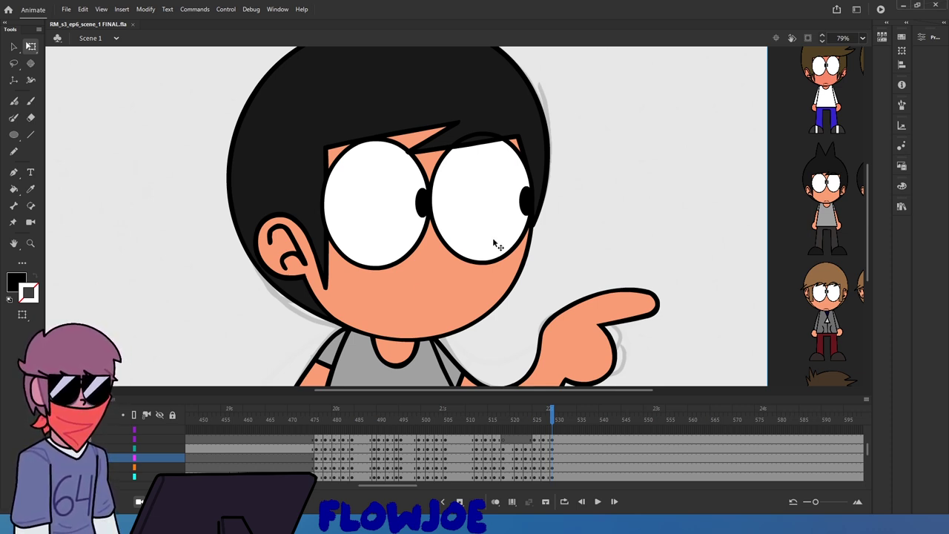
Play back the character's entrance into the pointing pose, checking the head, eyes and pupils in motion
{"action": "left_click", "coordinate": [533, 243]}
{"action": "scroll", "coordinate": [630, 286], "scroll_direction": "down", "scroll_amount": 4}
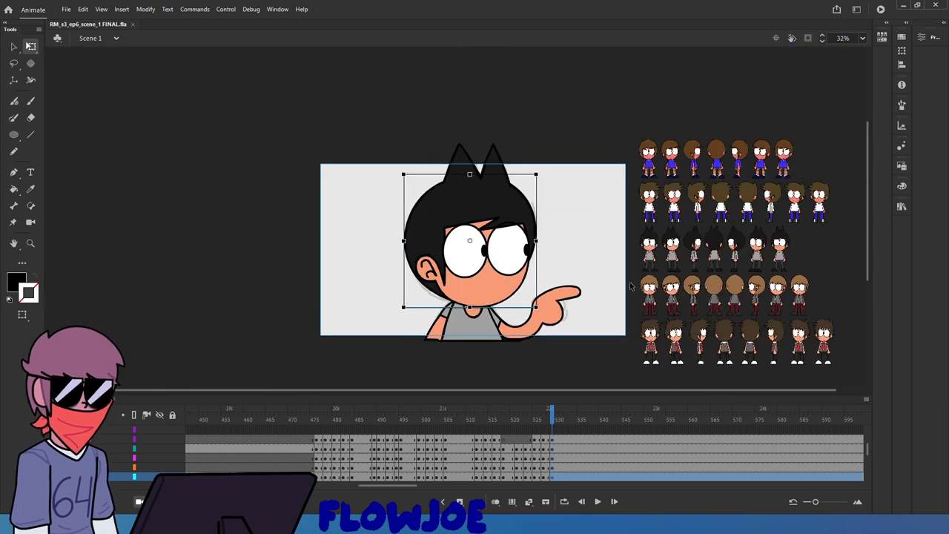
{"action": "scroll", "coordinate": [608, 289], "scroll_direction": "up", "scroll_amount": 3}
{"action": "scroll", "coordinate": [507, 266], "scroll_direction": "down", "scroll_amount": 1}
{"action": "scroll", "coordinate": [294, 244], "scroll_direction": "down", "scroll_amount": 1}
{"action": "scroll", "coordinate": [294, 244], "scroll_direction": "up", "scroll_amount": 1}
{"action": "scroll", "coordinate": [294, 244], "scroll_direction": "up", "scroll_amount": 1}
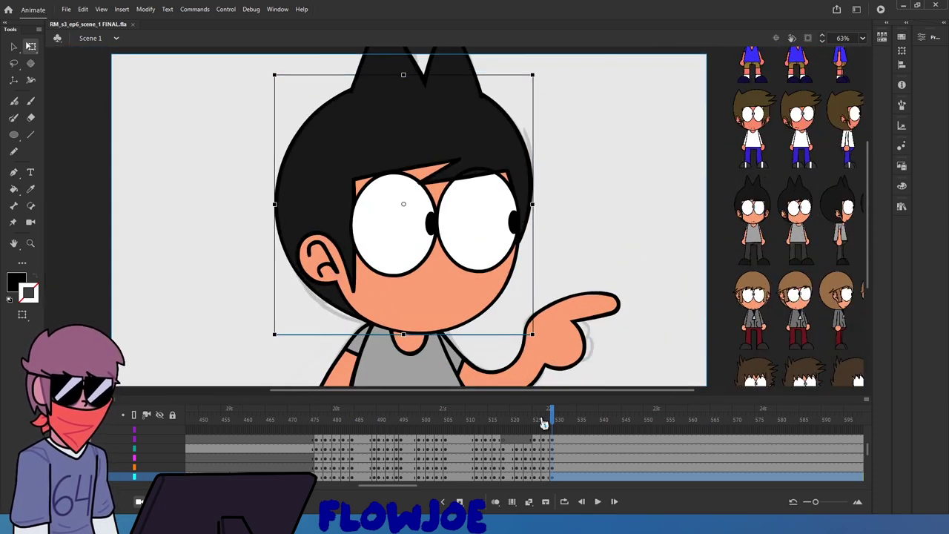
{"action": "left_click_drag", "start_coordinate": [543, 420], "coordinate": [511, 461]}
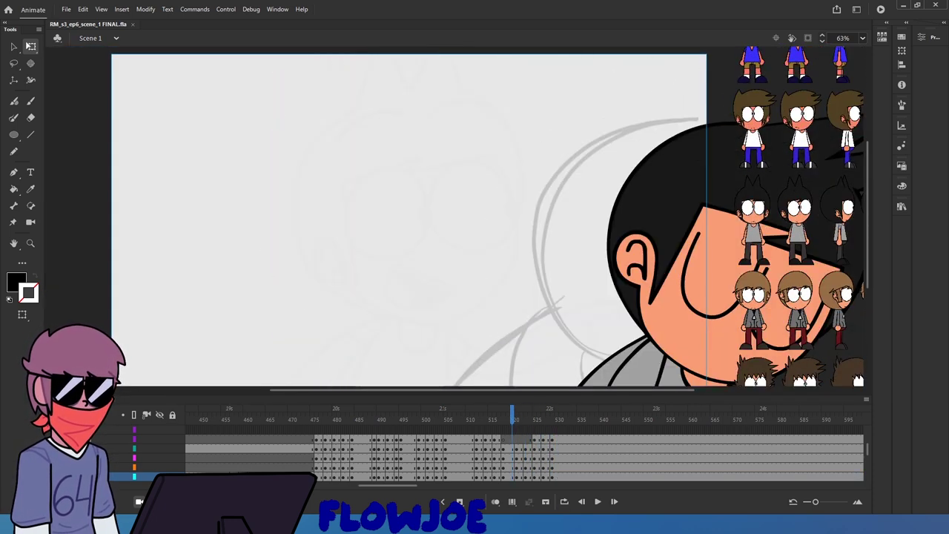
{"action": "left_click", "coordinate": [597, 501]}
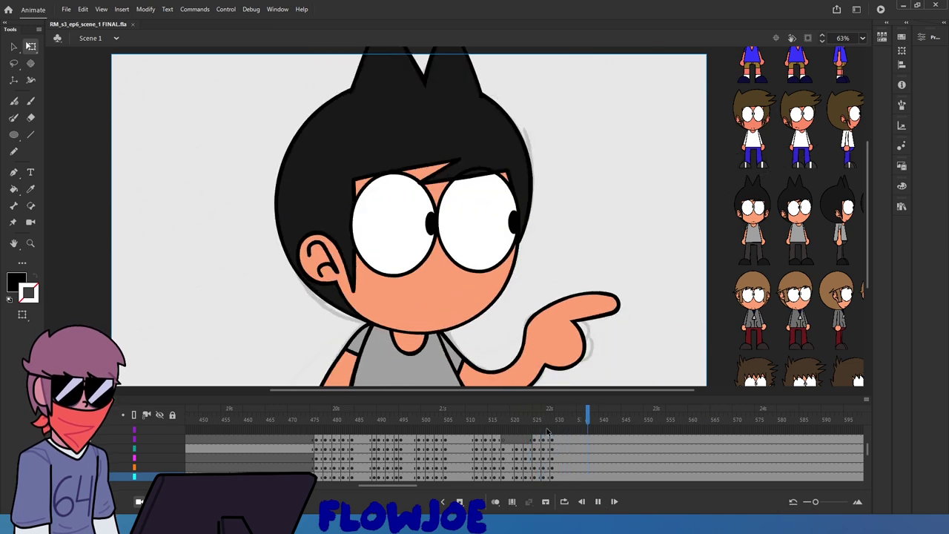
Select the body layer's empty frame just past the end of the body drawing and switch to the Brush tool
{"action": "mouse_move", "coordinate": [639, 428]}
{"action": "left_mouse_down"}
{"action": "mouse_move", "coordinate": [614, 426]}
{"action": "mouse_move", "coordinate": [622, 428]}
{"action": "left_mouse_up"}
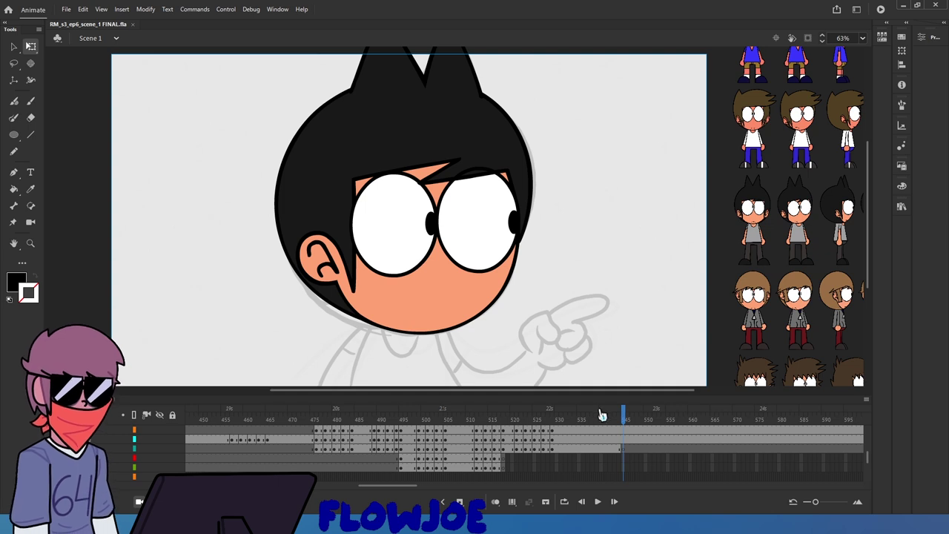
{"action": "left_click", "coordinate": [621, 442]}
{"action": "left_click", "coordinate": [622, 441]}
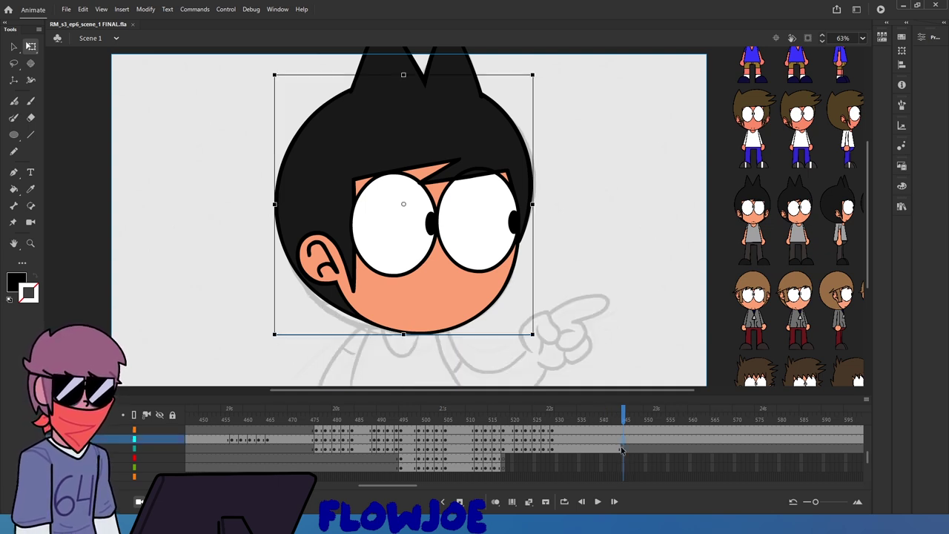
{"action": "left_click", "coordinate": [622, 449]}
{"action": "left_click", "coordinate": [619, 450]}
{"action": "left_click", "coordinate": [623, 452]}
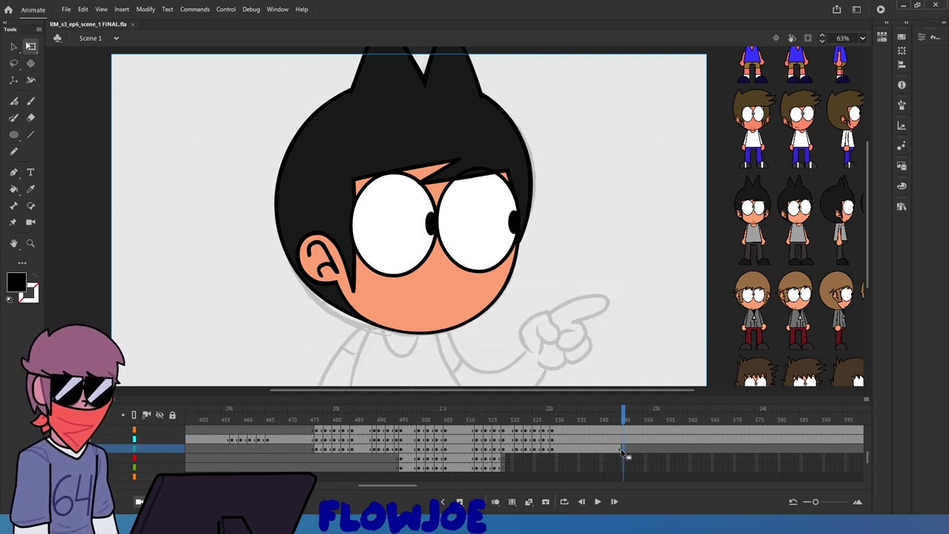
{"action": "left_click", "coordinate": [30, 101]}
{"action": "mouse_move", "coordinate": [181, 243]}
{"action": "left_mouse_down"}
{"action": "mouse_move", "coordinate": [223, 176]}
{"action": "mouse_move", "coordinate": [236, 233]}
{"action": "left_mouse_up"}
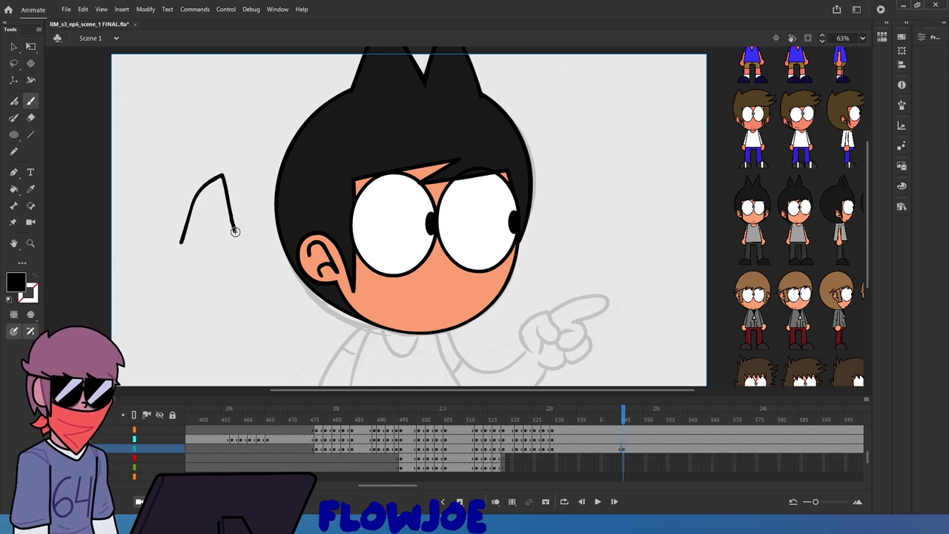
{"action": "key", "text": "ctrl+z"}
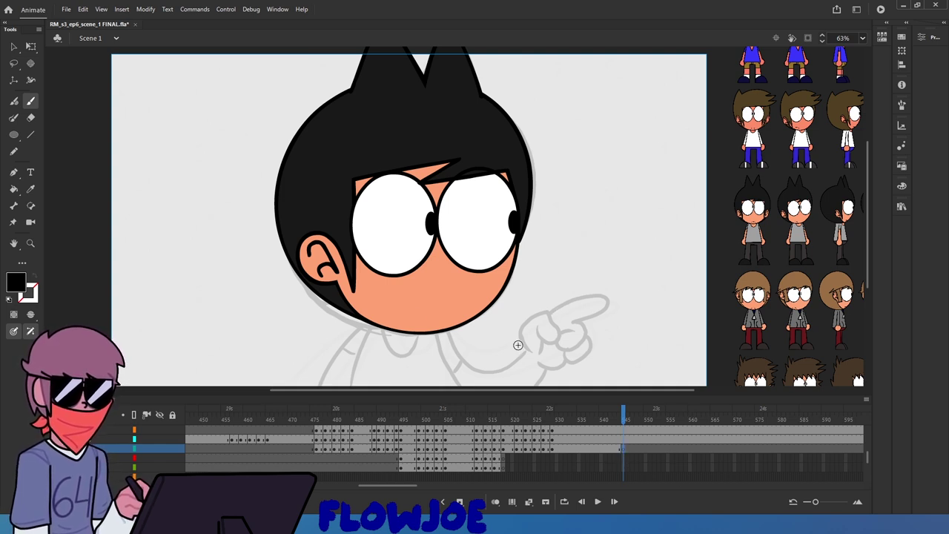
{"action": "left_click_drag", "start_coordinate": [376, 320], "coordinate": [327, 415]}
{"action": "key", "text": "ctrl+z"}
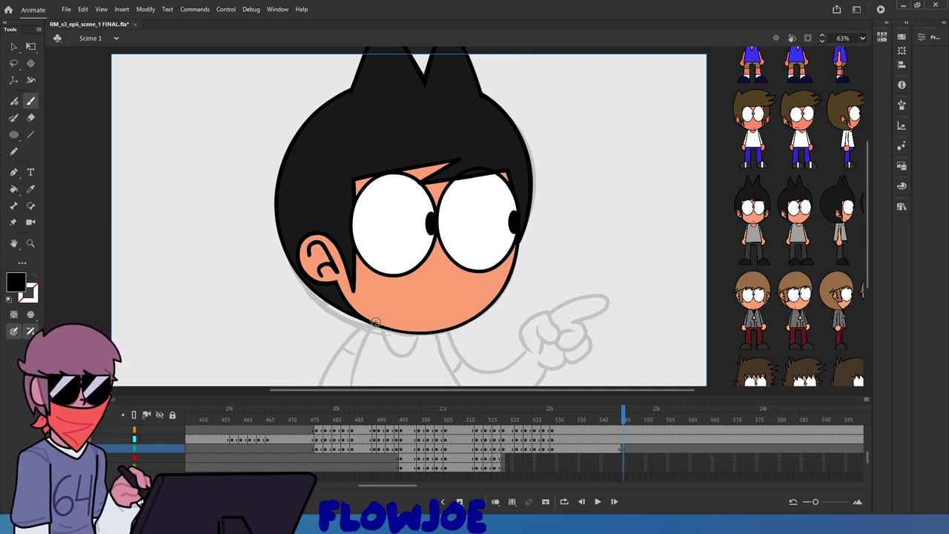
Brush the ear-side torso line in black from the underside of the head to just below the stage, following the sketch
{"action": "left_click_drag", "start_coordinate": [374, 323], "coordinate": [344, 393]}
{"action": "scroll", "coordinate": [867, 256], "scroll_direction": "down", "scroll_amount": 2}
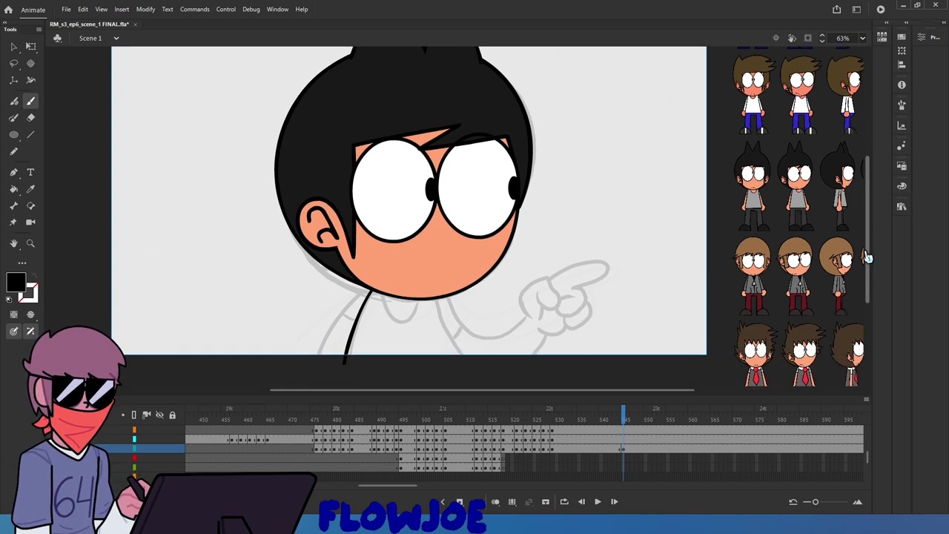
{"action": "left_click_drag", "start_coordinate": [867, 257], "coordinate": [867, 251]}
{"action": "key", "text": "ctrl+z"}
{"action": "left_click_drag", "start_coordinate": [372, 284], "coordinate": [350, 359]}
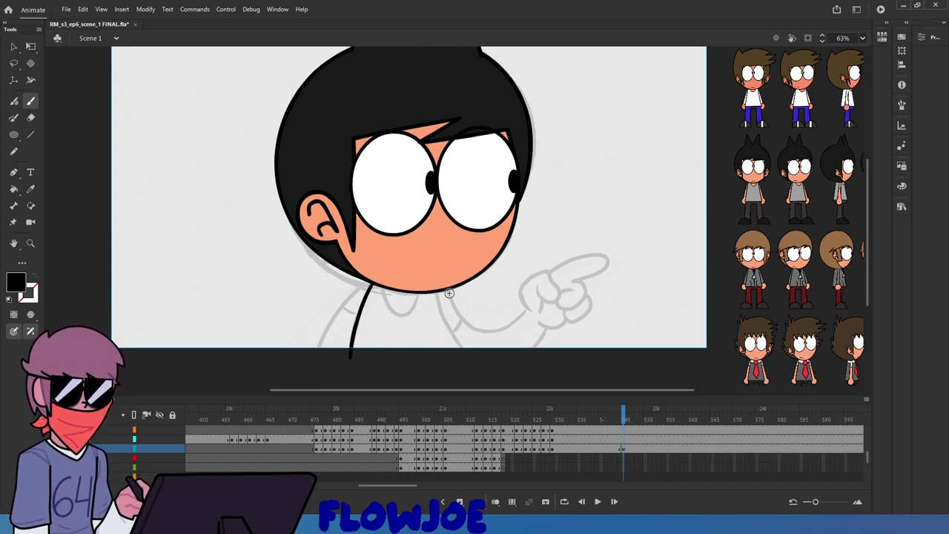
Brush the hand-side torso line in black from under the chin to below the stage, redoing the stroke until it follows the sketch
{"action": "mouse_move", "coordinate": [437, 292]}
{"action": "left_mouse_down"}
{"action": "mouse_move", "coordinate": [487, 387]}
{"action": "mouse_move", "coordinate": [472, 364]}
{"action": "left_mouse_up"}
{"action": "key", "text": "ctrl+z"}
{"action": "left_click_drag", "start_coordinate": [436, 292], "coordinate": [469, 366]}
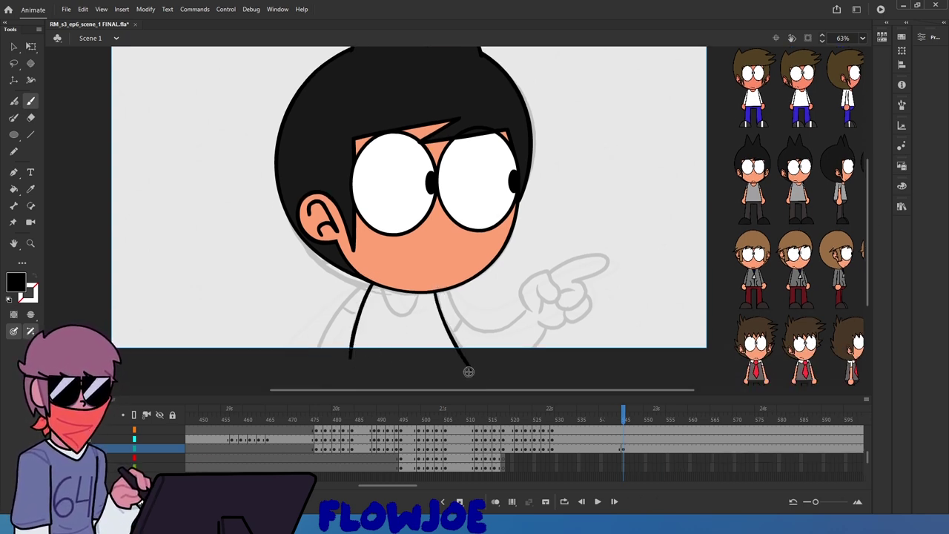
{"action": "key", "text": "ctrl+z"}
{"action": "left_click_drag", "start_coordinate": [436, 291], "coordinate": [479, 362]}
{"action": "key", "text": "ctrl+z"}
{"action": "left_click_drag", "start_coordinate": [434, 284], "coordinate": [445, 324]}
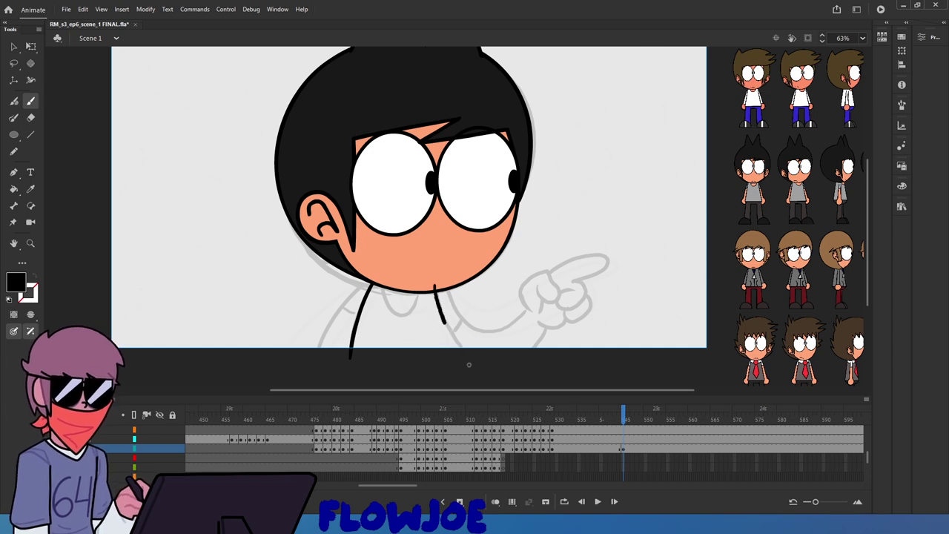
{"action": "left_click_drag", "start_coordinate": [469, 365], "coordinate": [475, 368]}
{"action": "key", "text": "ctrl+z"}
{"action": "left_click_drag", "start_coordinate": [436, 289], "coordinate": [471, 363]}
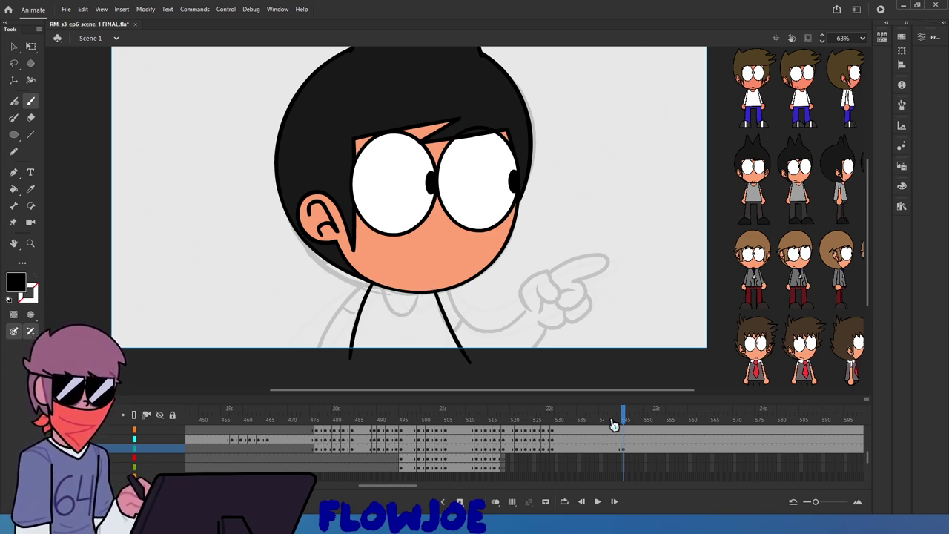
{"action": "left_click_drag", "start_coordinate": [623, 414], "coordinate": [624, 419]}
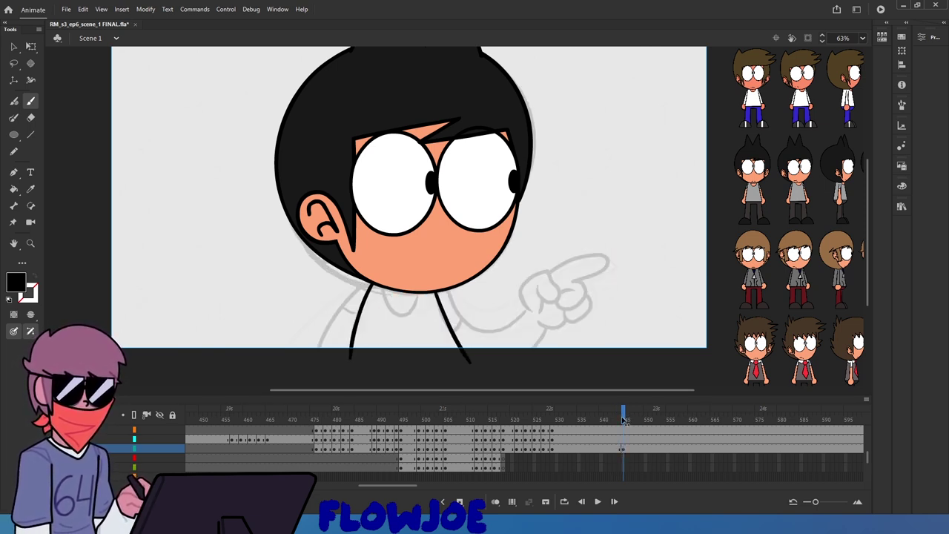
Select the head, hair and eye layers' frames at the new body pose, rotate the head slightly clockwise and lower it a little
{"action": "left_click_drag", "start_coordinate": [623, 419], "coordinate": [618, 419]}
{"action": "left_click_drag", "start_coordinate": [619, 418], "coordinate": [622, 418]}
{"action": "scroll", "coordinate": [625, 445], "scroll_direction": "up", "scroll_amount": 3}
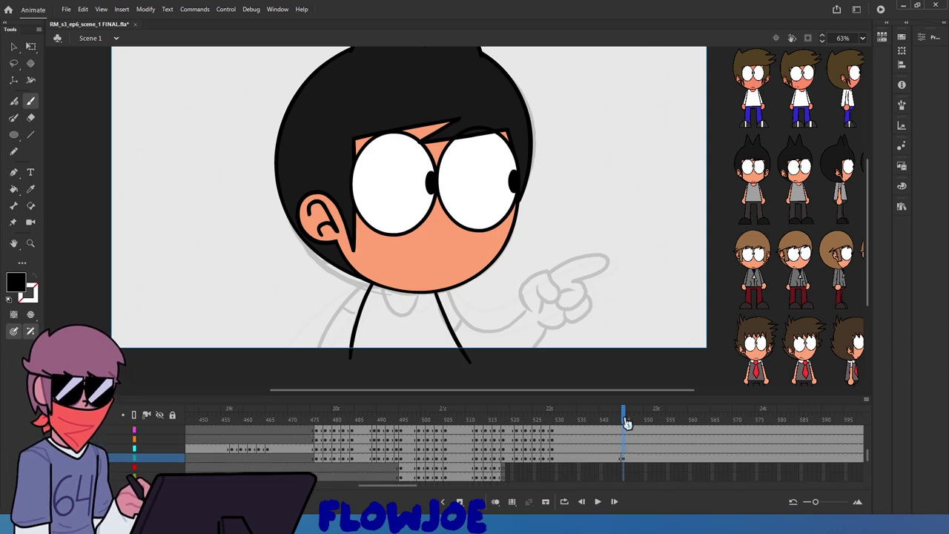
{"action": "left_click", "coordinate": [623, 440]}
{"action": "left_click", "coordinate": [623, 477]}
{"action": "scroll", "coordinate": [625, 478], "scroll_direction": "down", "scroll_amount": 2}
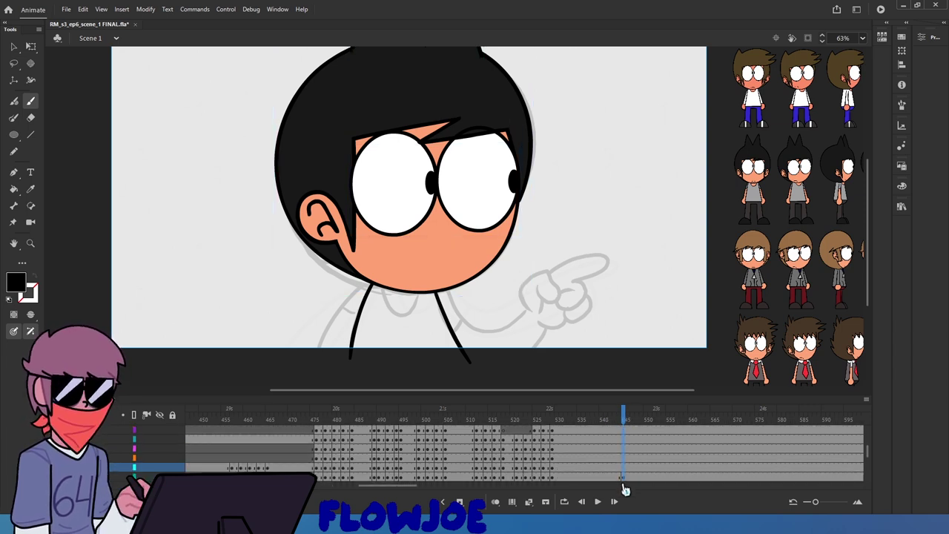
{"action": "left_click", "coordinate": [624, 454]}
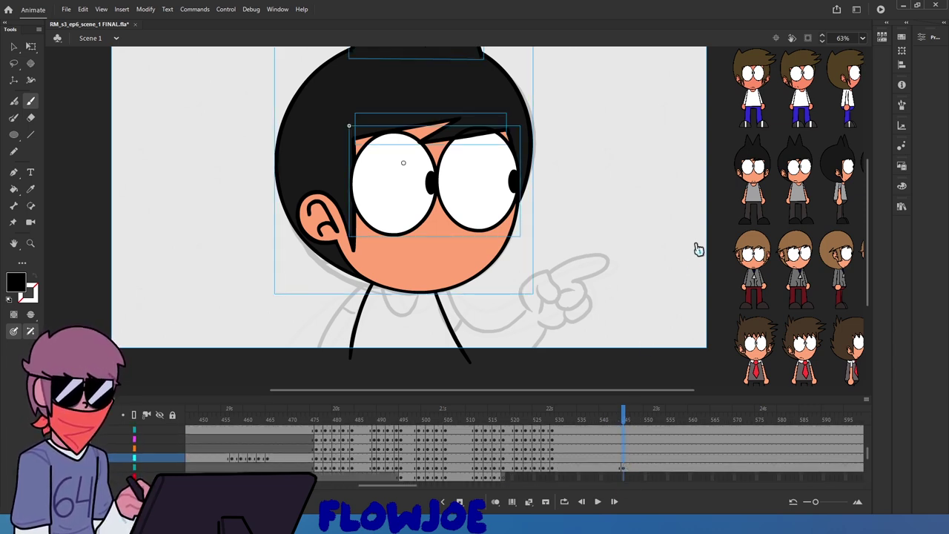
{"action": "key", "text": "q"}
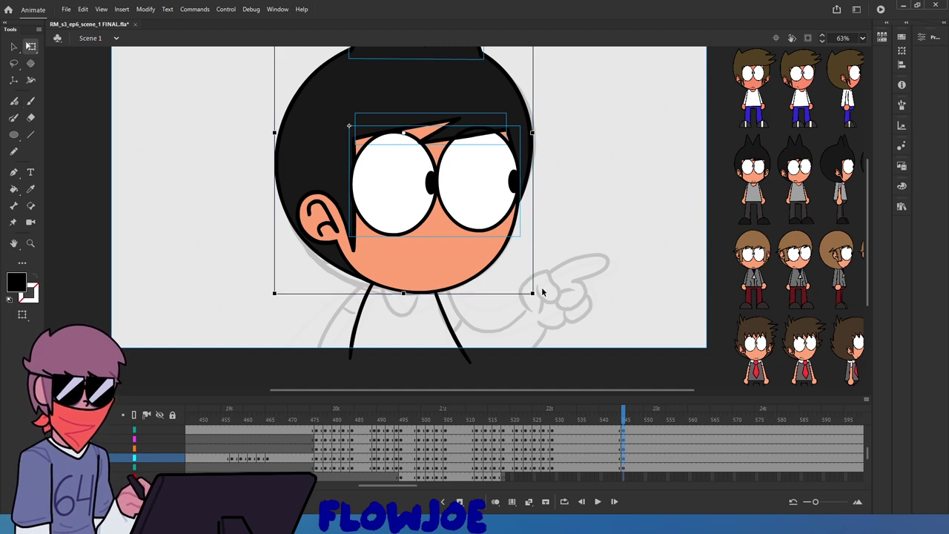
{"action": "left_click_drag", "start_coordinate": [544, 298], "coordinate": [536, 312]}
{"action": "left_click_drag", "start_coordinate": [456, 252], "coordinate": [454, 259]}
{"action": "scroll", "coordinate": [266, 431], "scroll_direction": "up", "scroll_amount": 2}
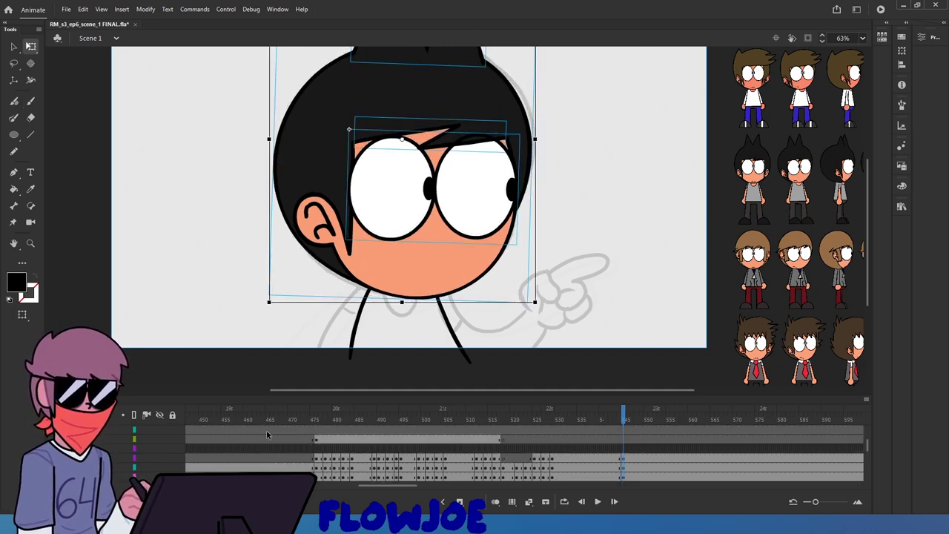
Hide the character's artwork layers to compare the pose with the rough sketch underneath, and show them again
{"action": "left_click", "coordinate": [160, 448]}
{"action": "key", "text": "period"}
{"action": "key", "text": "period"}
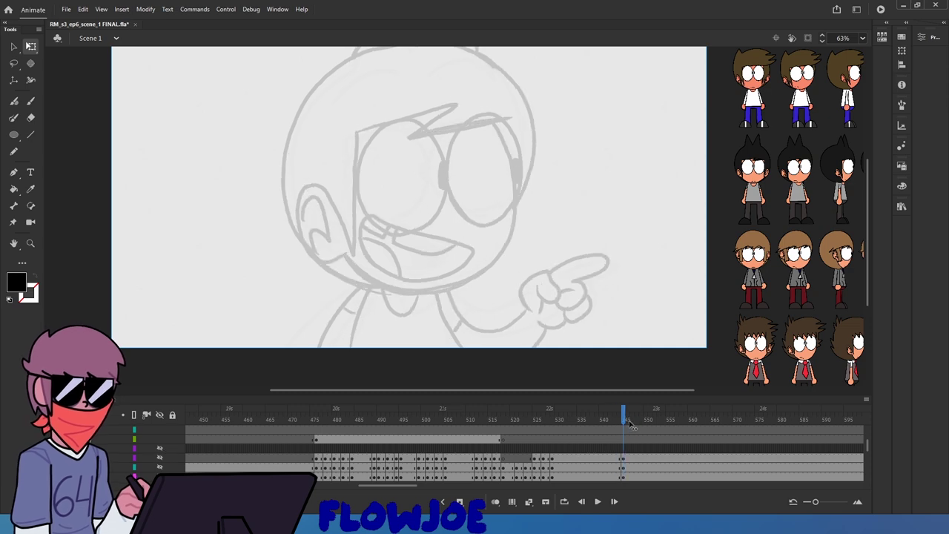
{"action": "left_click", "coordinate": [160, 448]}
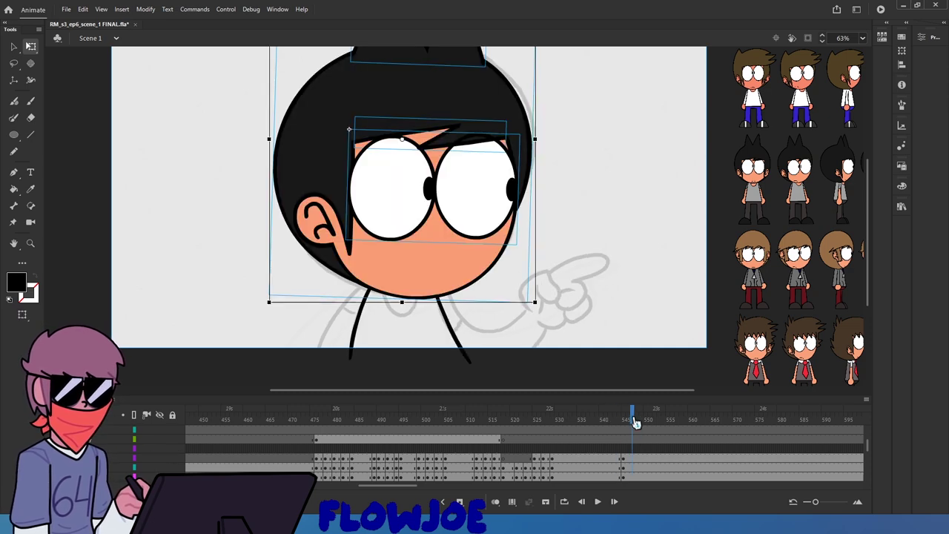
{"action": "left_click_drag", "start_coordinate": [634, 422], "coordinate": [624, 428]}
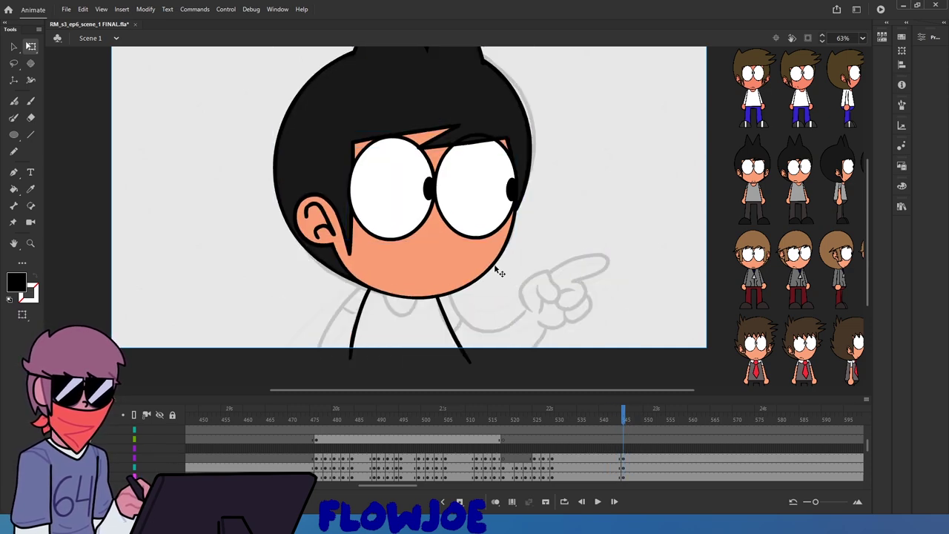
Reselect all the head parts on the new pose's frame, nudge them up slightly and save the file
{"action": "left_click", "coordinate": [499, 272]}
{"action": "left_click", "coordinate": [622, 464]}
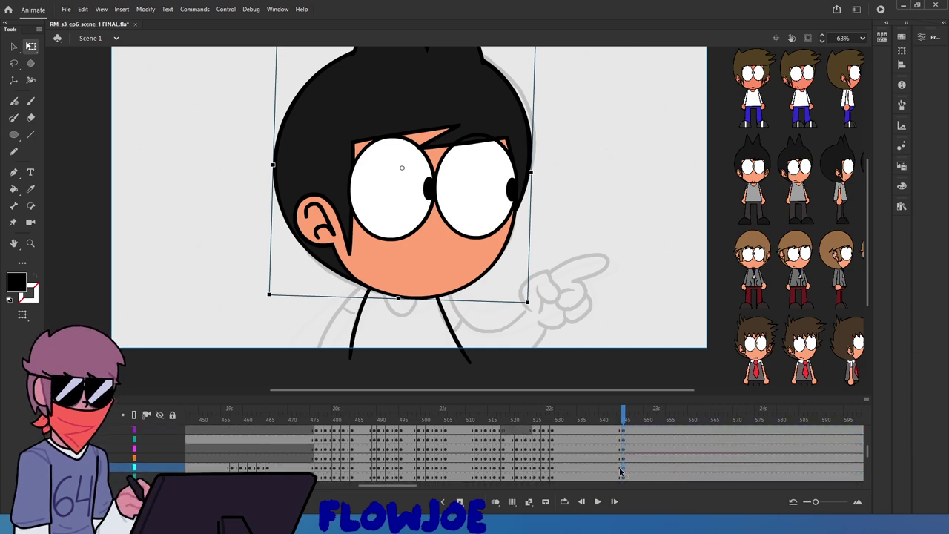
{"action": "left_click", "coordinate": [623, 460]}
{"action": "left_click", "coordinate": [623, 466]}
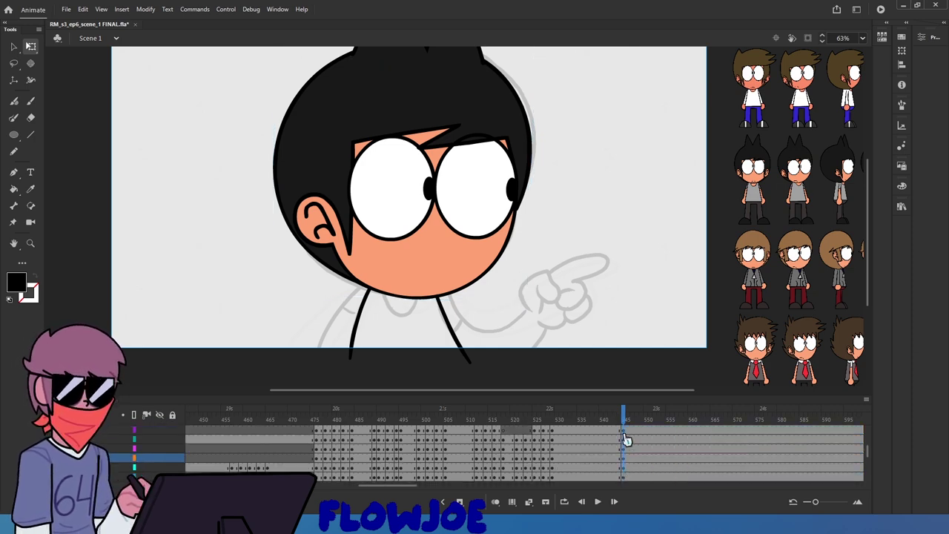
{"action": "scroll", "coordinate": [625, 439], "scroll_direction": "up", "scroll_amount": 1}
{"action": "key", "text": "ctrl+a"}
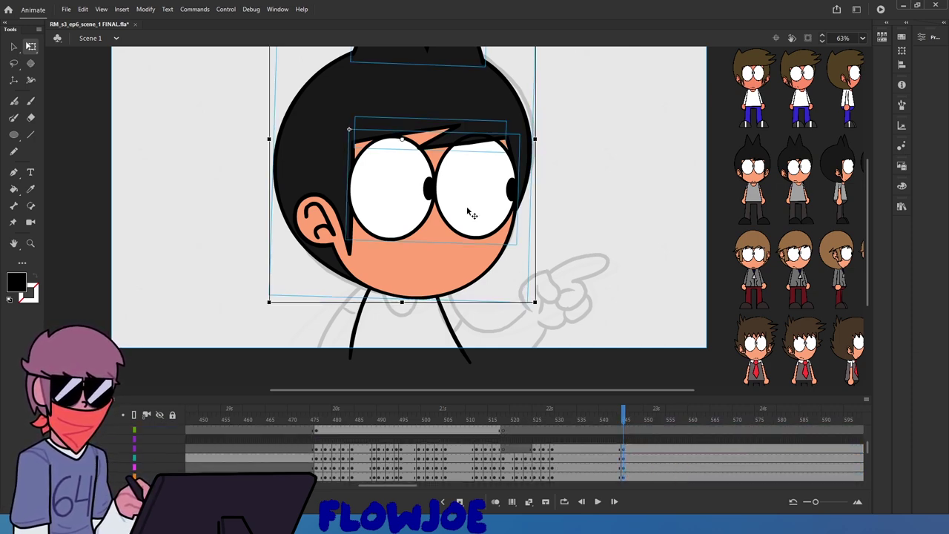
{"action": "left_click_drag", "start_coordinate": [470, 213], "coordinate": [472, 210]}
{"action": "left_click", "coordinate": [620, 376]}
{"action": "mouse_move", "coordinate": [623, 422]}
{"action": "left_mouse_down"}
{"action": "mouse_move", "coordinate": [606, 425]}
{"action": "mouse_move", "coordinate": [623, 424]}
{"action": "left_mouse_up"}
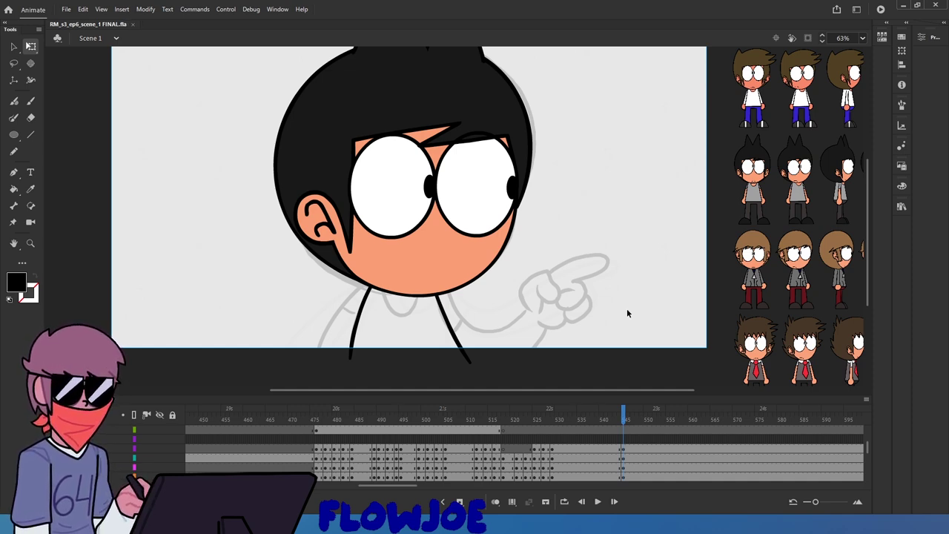
Brush the curved black neckline under the chin on the body layer's new frame, redoing the stroke until it follows the sketch
{"action": "scroll", "coordinate": [632, 470], "scroll_direction": "down", "scroll_amount": 2}
{"action": "left_click", "coordinate": [620, 458]}
{"action": "left_click", "coordinate": [624, 458]}
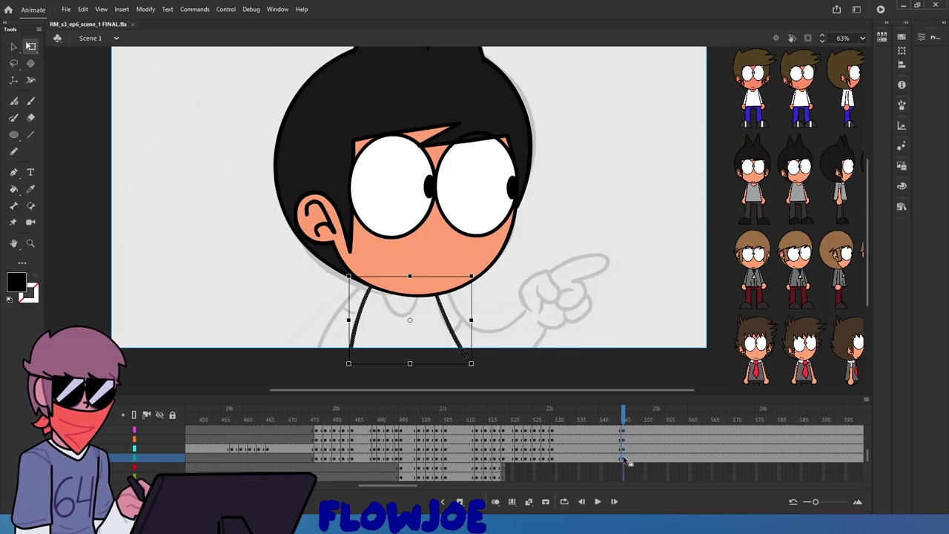
{"action": "left_click", "coordinate": [146, 199]}
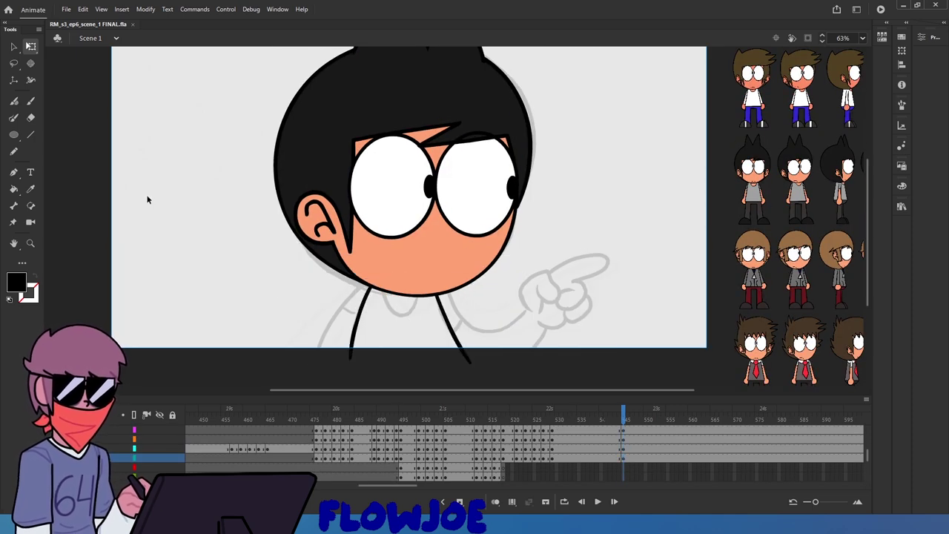
{"action": "left_click", "coordinate": [30, 102]}
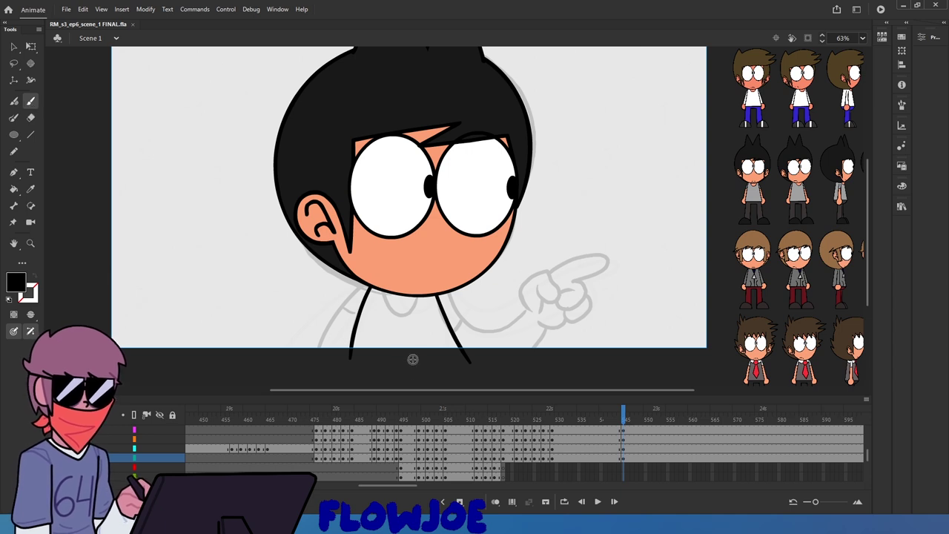
{"action": "mouse_move", "coordinate": [384, 287]}
{"action": "left_mouse_down"}
{"action": "mouse_move", "coordinate": [415, 313]}
{"action": "mouse_move", "coordinate": [424, 290]}
{"action": "mouse_move", "coordinate": [384, 288]}
{"action": "mouse_move", "coordinate": [394, 316]}
{"action": "mouse_move", "coordinate": [421, 286]}
{"action": "mouse_move", "coordinate": [387, 302]}
{"action": "mouse_move", "coordinate": [413, 315]}
{"action": "mouse_move", "coordinate": [424, 294]}
{"action": "left_mouse_up"}
{"action": "key", "text": "ctrl+z"}
{"action": "key", "text": "ctrl+z"}
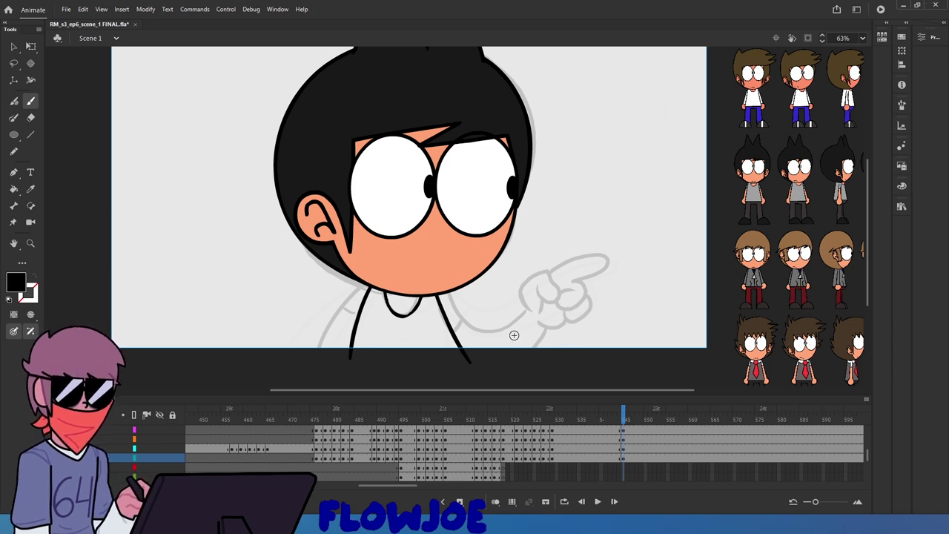
{"action": "left_click", "coordinate": [13, 46]}
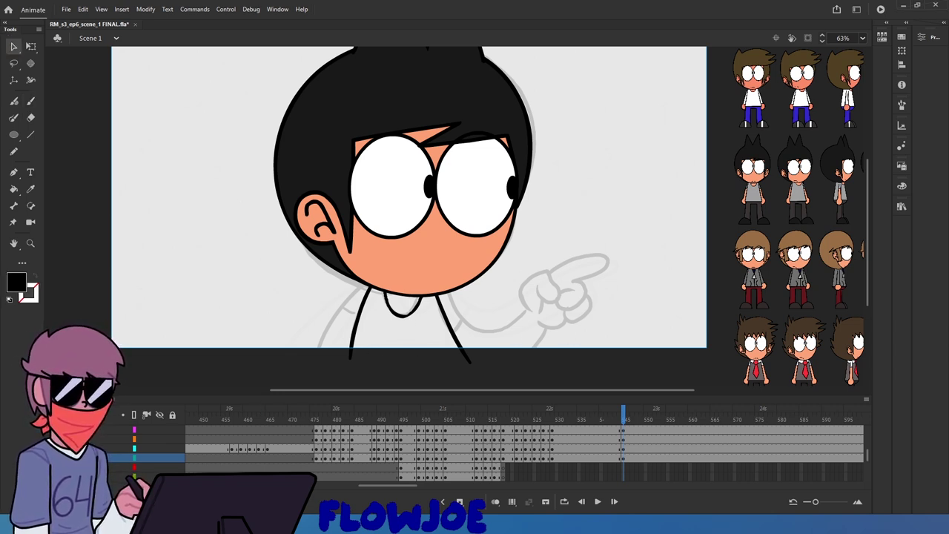
{"action": "left_click", "coordinate": [400, 312]}
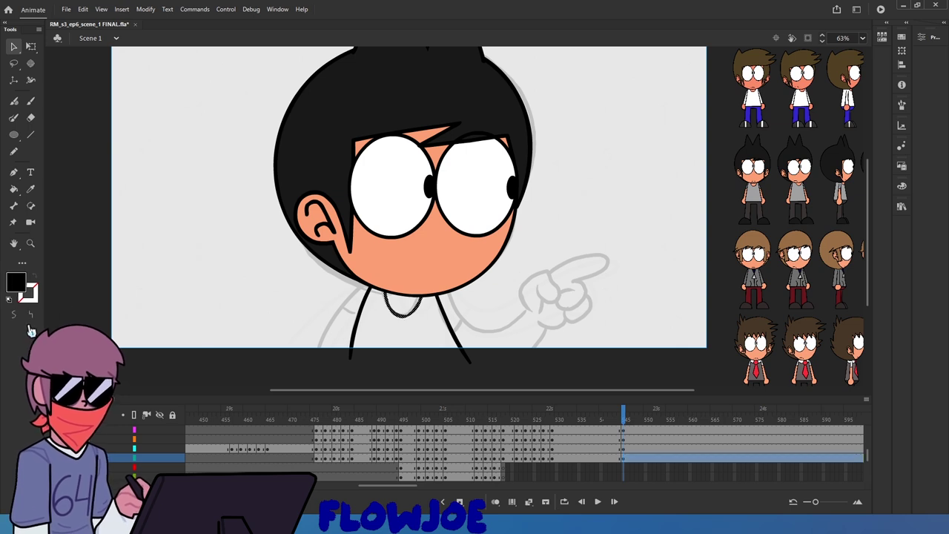
{"action": "left_click", "coordinate": [258, 321]}
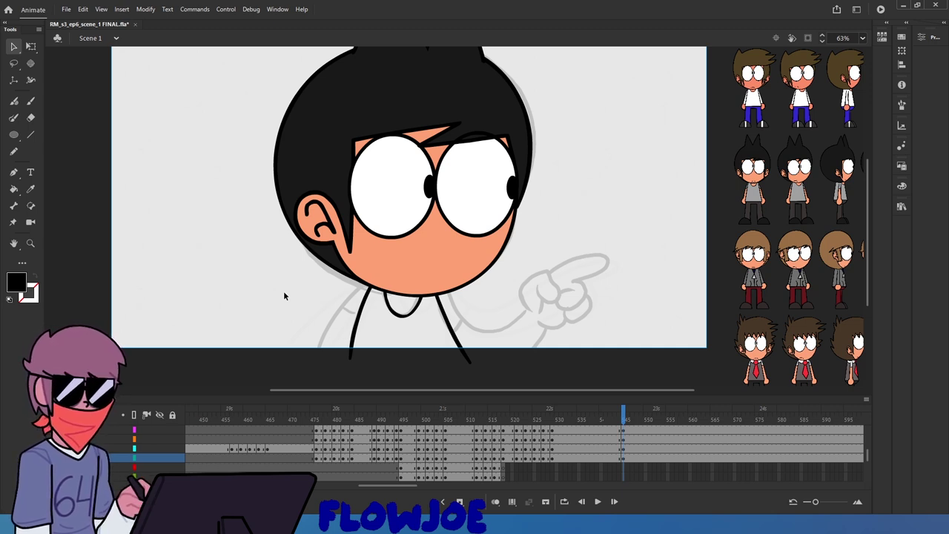
{"action": "left_click", "coordinate": [406, 322]}
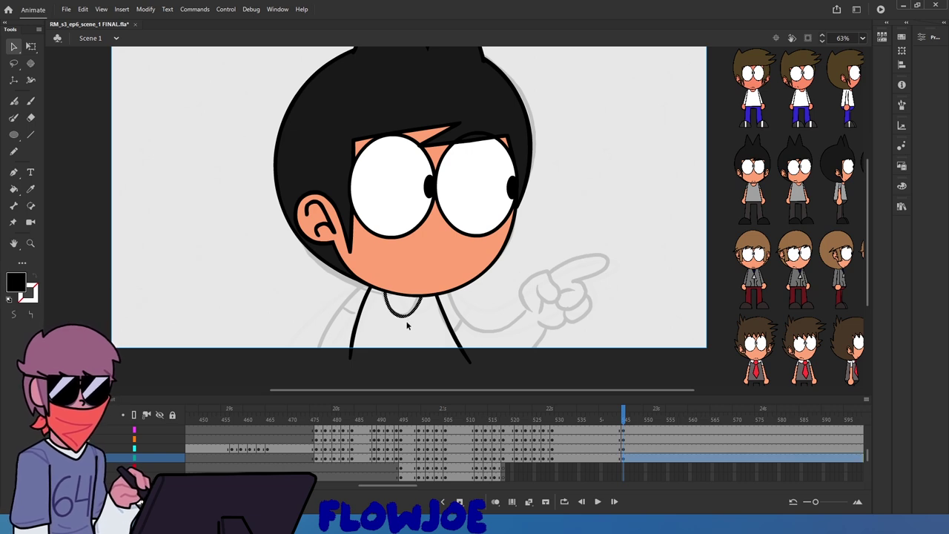
{"action": "left_click", "coordinate": [408, 335]}
{"action": "left_click", "coordinate": [404, 317]}
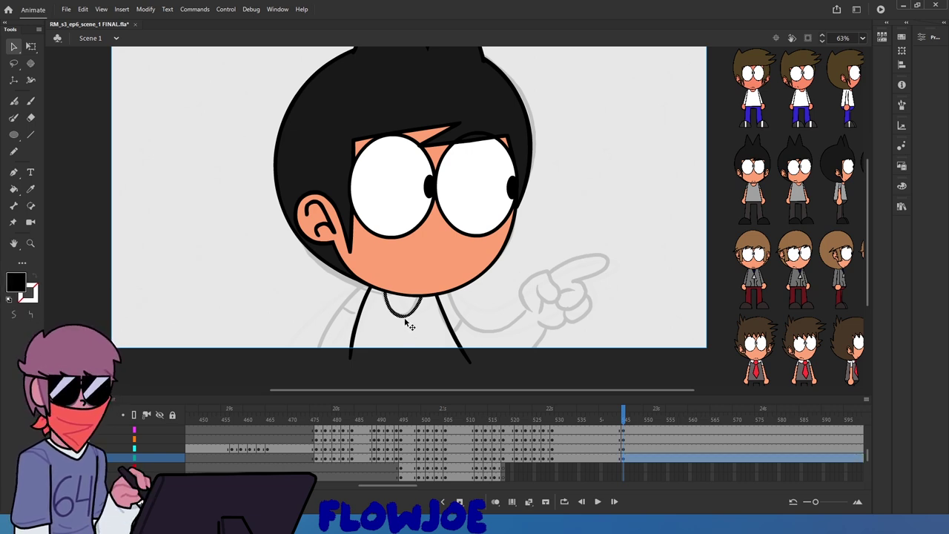
{"action": "left_click", "coordinate": [475, 317]}
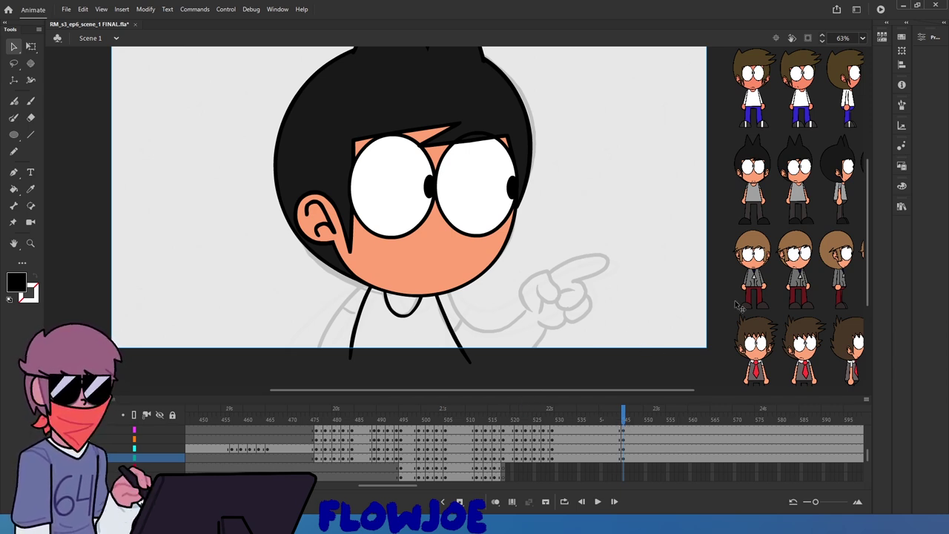
Reshape the lower part of the neckline curve slightly by bending its inner edge
{"action": "key", "text": "b"}
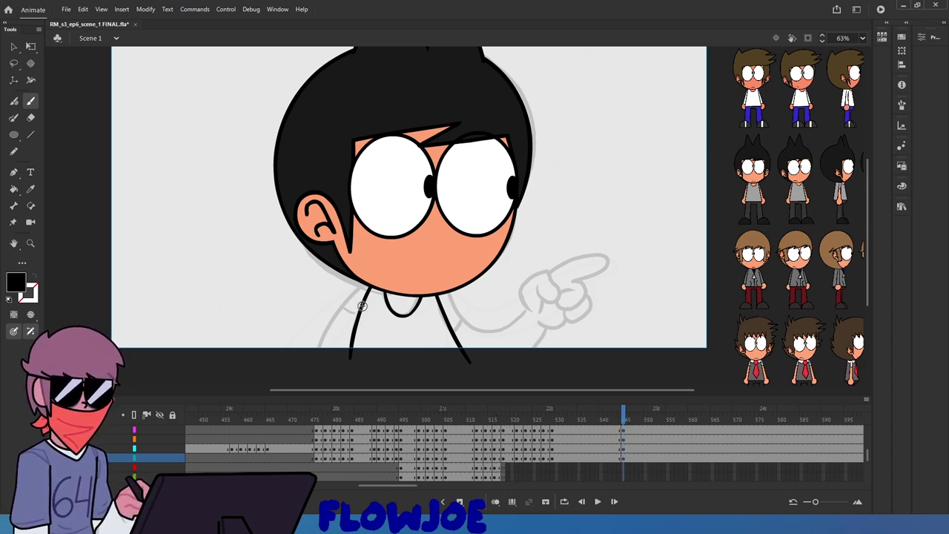
{"action": "left_click", "coordinate": [29, 48]}
{"action": "scroll", "coordinate": [408, 334], "scroll_direction": "up", "scroll_amount": 5}
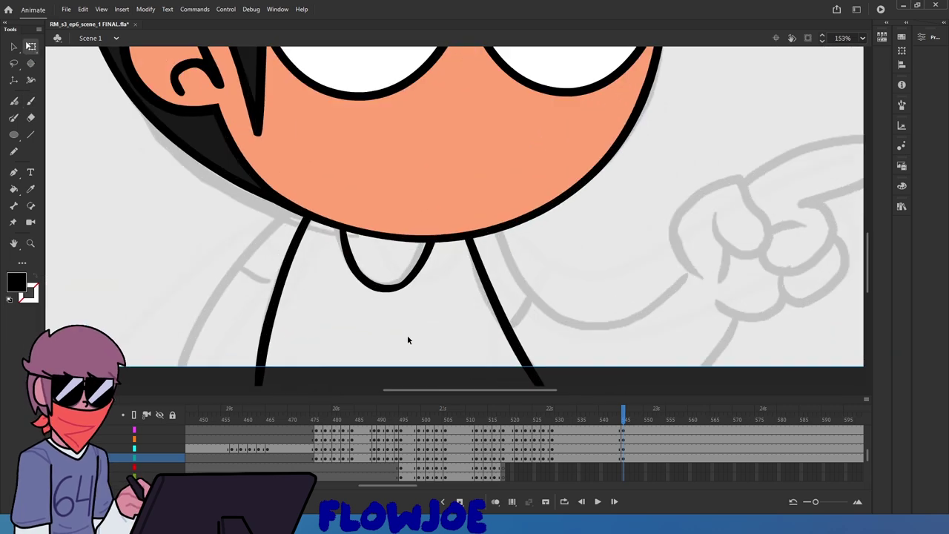
{"action": "left_click", "coordinate": [380, 287]}
{"action": "key", "text": "v"}
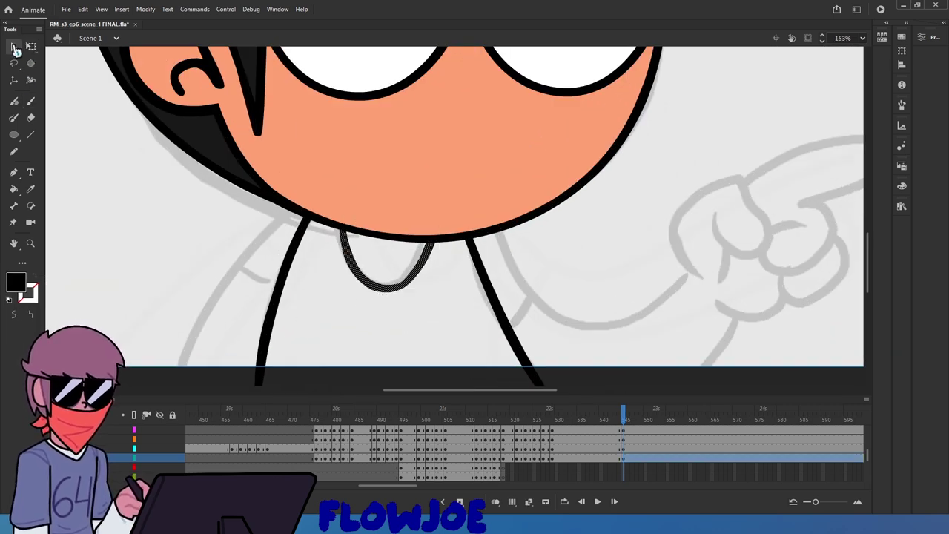
{"action": "left_click", "coordinate": [399, 312]}
{"action": "scroll", "coordinate": [393, 296], "scroll_direction": "up", "scroll_amount": 5}
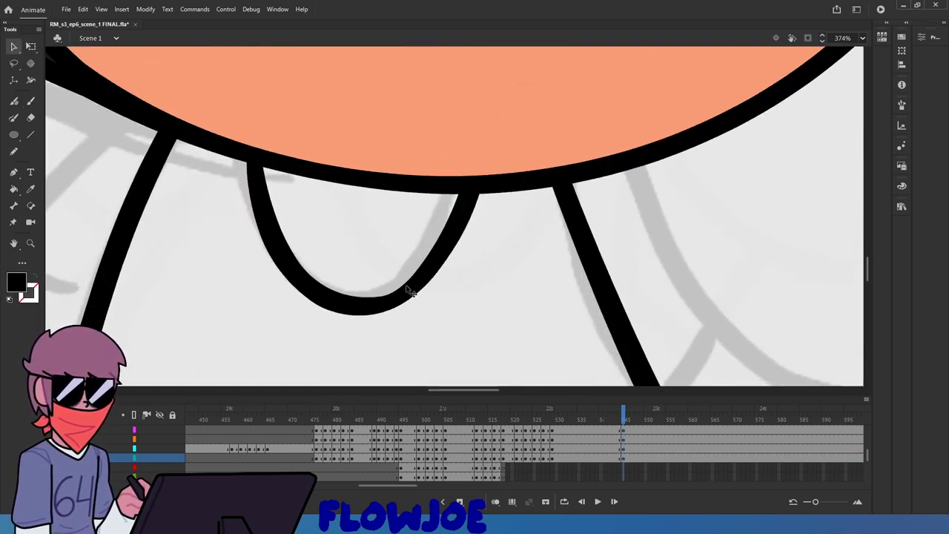
{"action": "left_click_drag", "start_coordinate": [382, 297], "coordinate": [381, 299]}
{"action": "scroll", "coordinate": [432, 319], "scroll_direction": "down", "scroll_amount": 5}
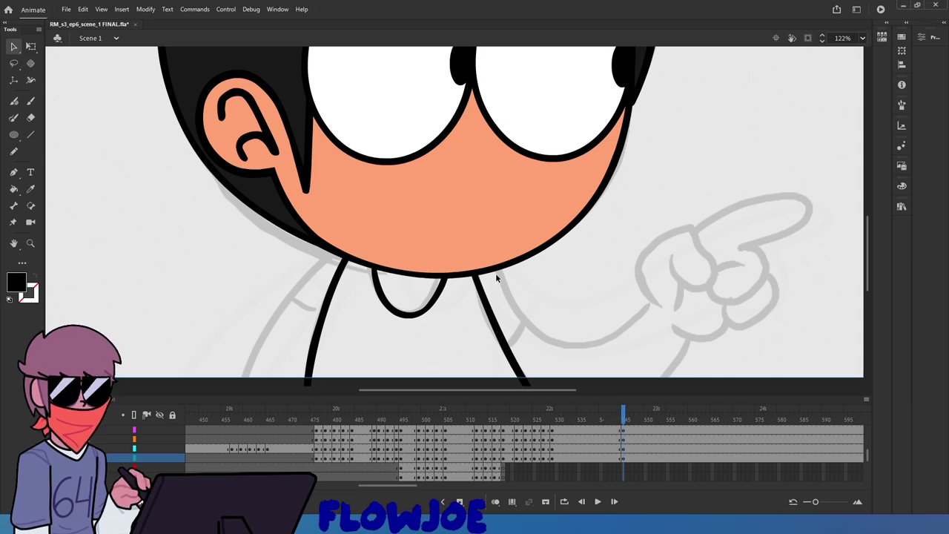
{"action": "scroll", "coordinate": [497, 275], "scroll_direction": "down", "scroll_amount": 1}
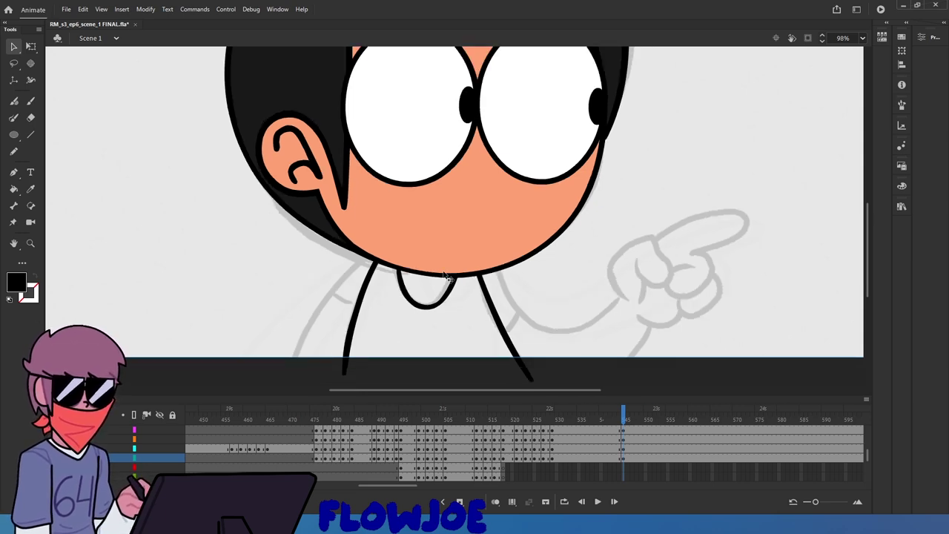
Brush the outer line of the ear-side arm in black from under the hair to below the stage, redoing the first short stroke
{"action": "left_click", "coordinate": [447, 299]}
{"action": "key", "text": "b"}
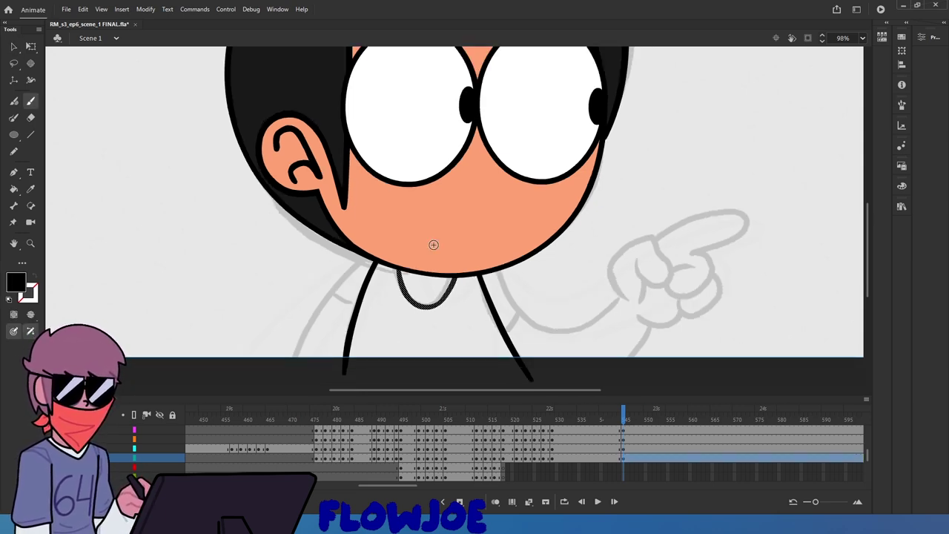
{"action": "left_click_drag", "start_coordinate": [358, 262], "coordinate": [293, 370]}
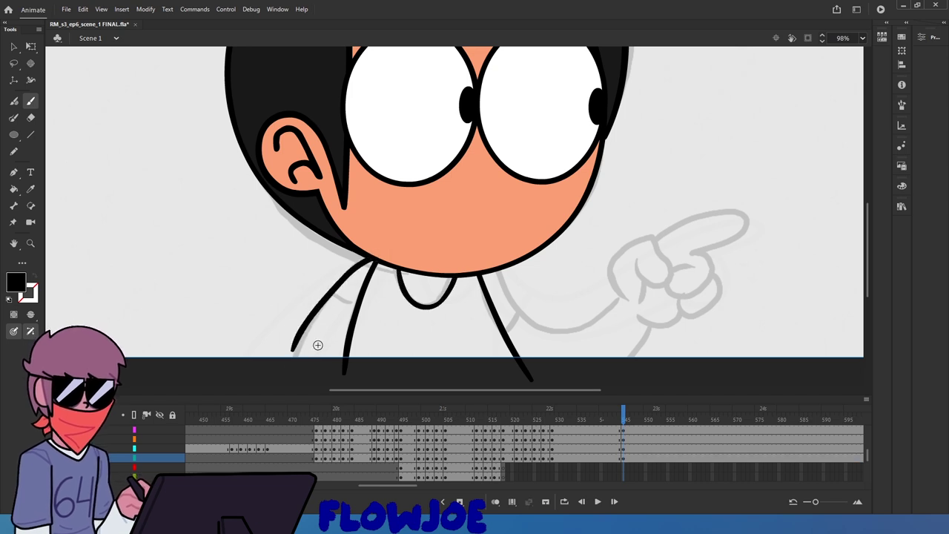
{"action": "key", "text": "ctrl+z"}
{"action": "left_click_drag", "start_coordinate": [369, 260], "coordinate": [289, 374]}
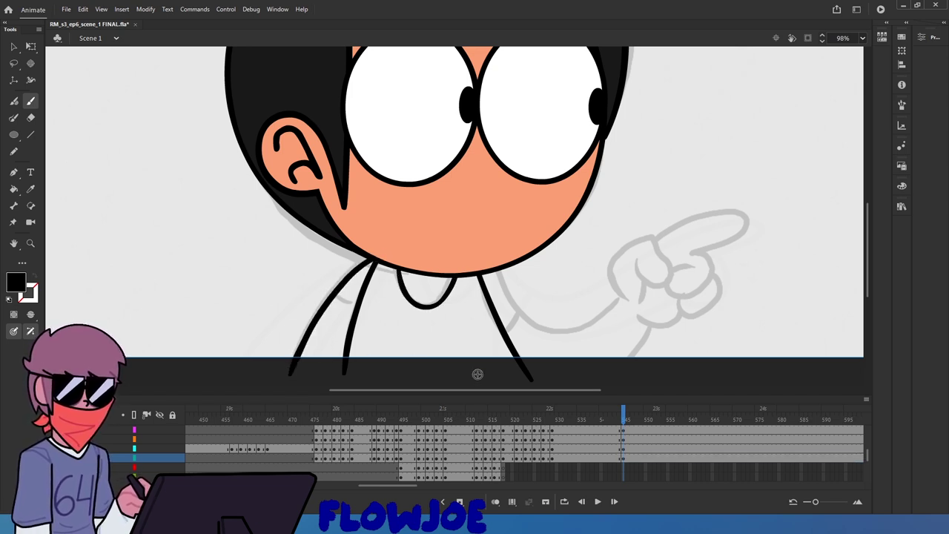
Brush the short sleeve hem across the ear-side arm between its outer line and the torso line, retrying the stroke until it fits
{"action": "left_click_drag", "start_coordinate": [624, 419], "coordinate": [625, 419]}
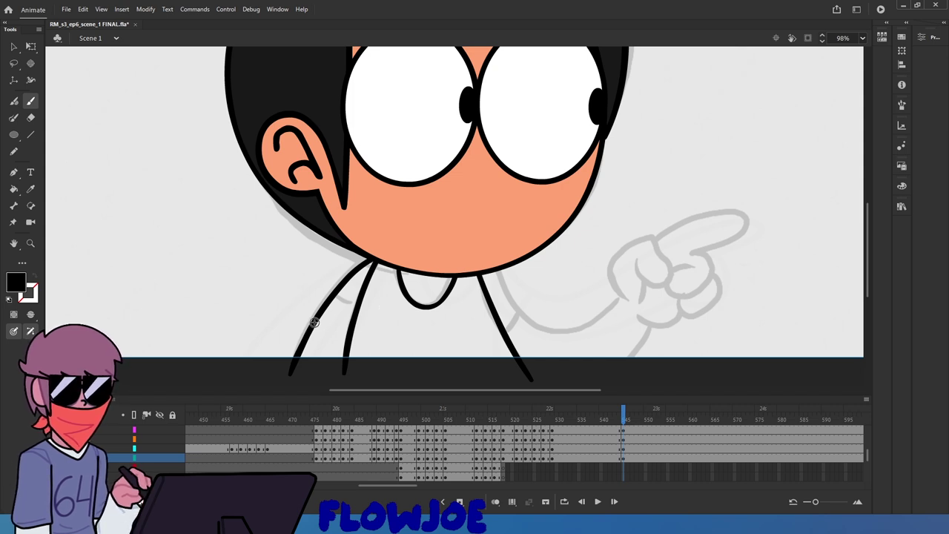
{"action": "left_click_drag", "start_coordinate": [355, 305], "coordinate": [335, 296]}
{"action": "key", "text": "ctrl+z"}
{"action": "key", "text": "ctrl+z"}
{"action": "key", "text": "ctrl+z"}
{"action": "key", "text": "ctrl+z"}
{"action": "key", "text": "ctrl+z"}
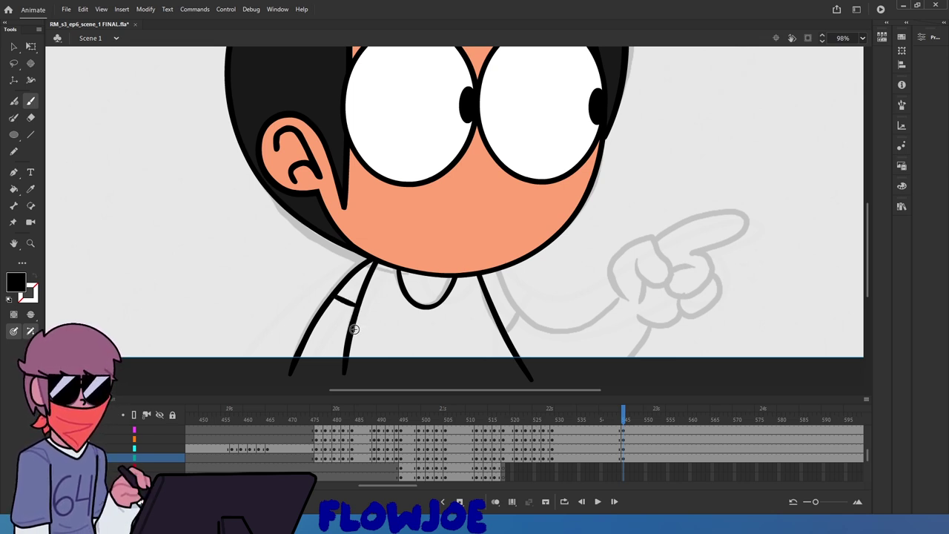
Close the base of the arm and torso with a straight horizontal black line below the stage, and save the file
{"action": "left_click_drag", "start_coordinate": [287, 373], "coordinate": [560, 373]}
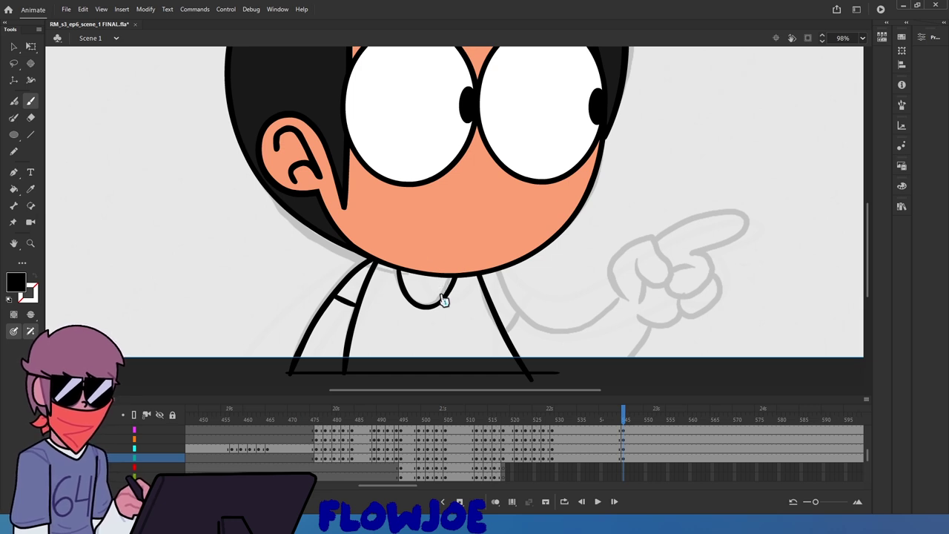
{"action": "key", "text": "ctrl+s"}
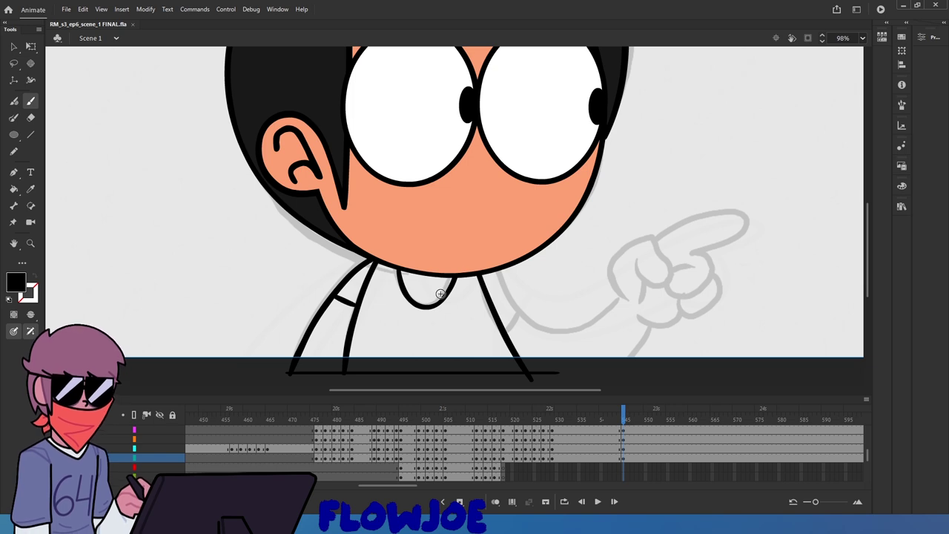
Brush the upper line of the pointing arm in black from under the chin to the wrist, redoing the stroke until it fits
{"action": "scroll", "coordinate": [465, 286], "scroll_direction": "down", "scroll_amount": 2}
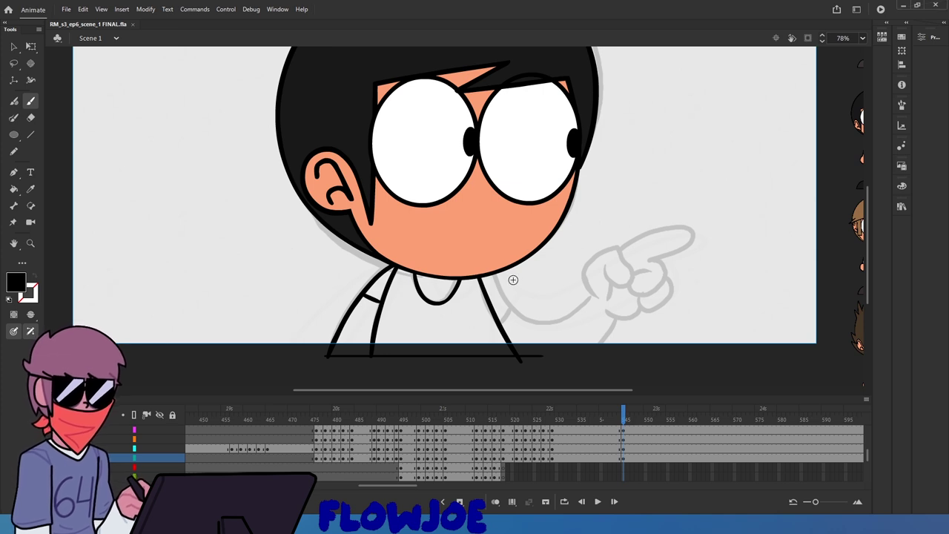
{"action": "left_click_drag", "start_coordinate": [575, 302], "coordinate": [650, 301]}
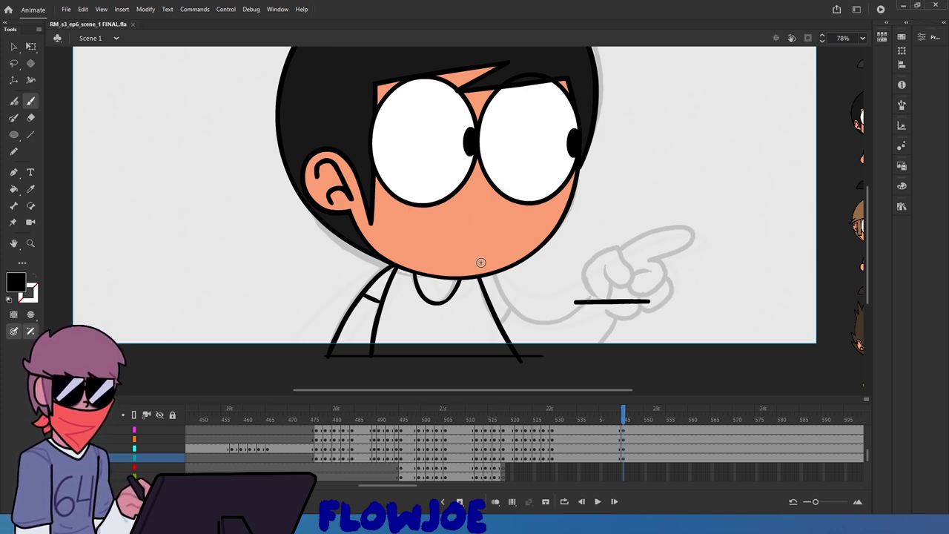
{"action": "key", "text": "ctrl+z"}
{"action": "mouse_move", "coordinate": [482, 274]}
{"action": "left_mouse_down"}
{"action": "mouse_move", "coordinate": [520, 310]}
{"action": "mouse_move", "coordinate": [586, 316]}
{"action": "left_mouse_up"}
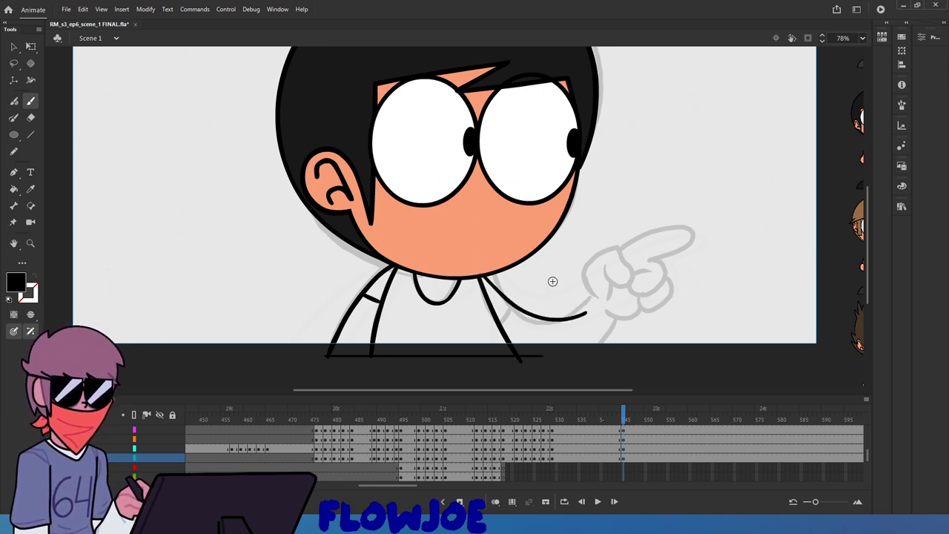
{"action": "key", "text": "ctrl+z"}
{"action": "left_click_drag", "start_coordinate": [480, 278], "coordinate": [522, 320]}
{"action": "key", "text": "ctrl+z"}
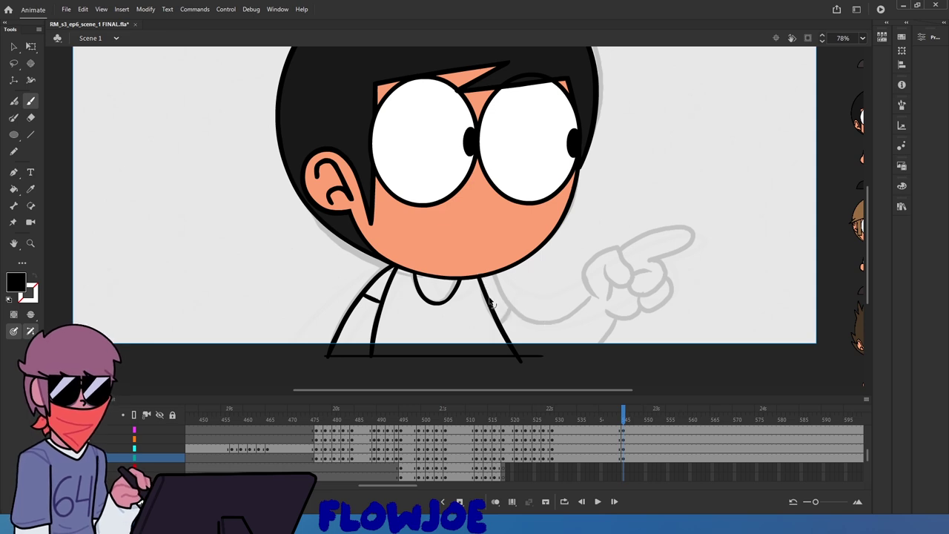
{"action": "left_click_drag", "start_coordinate": [481, 275], "coordinate": [510, 314]}
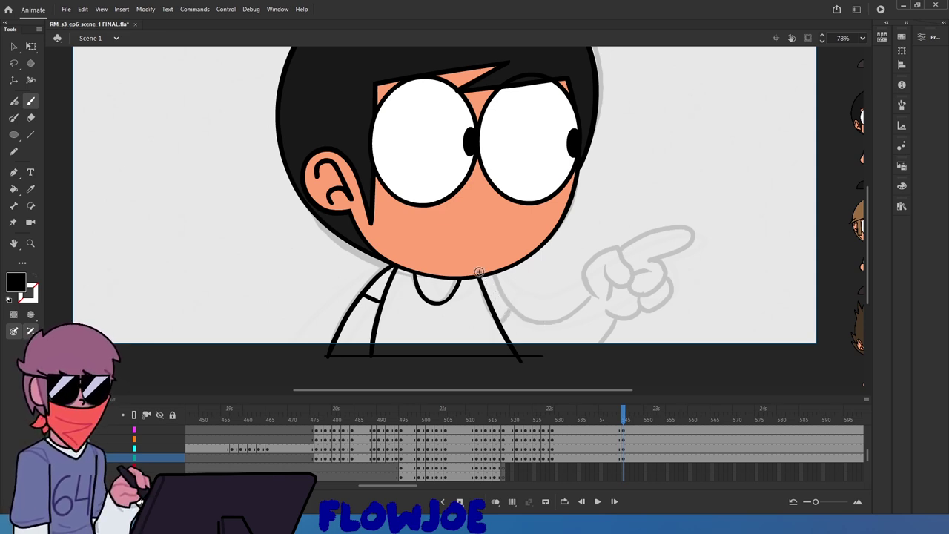
{"action": "left_click_drag", "start_coordinate": [512, 322], "coordinate": [612, 303]}
{"action": "key", "text": "ctrl+z"}
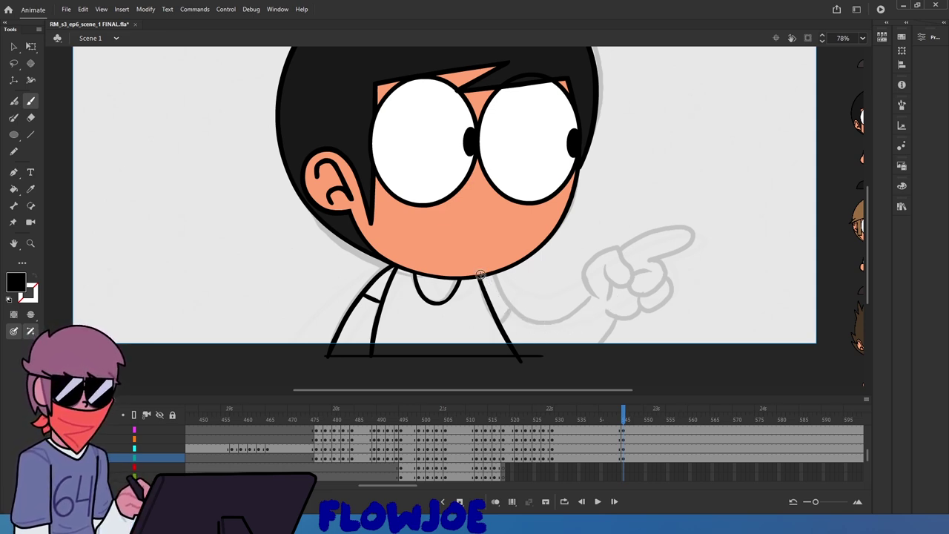
{"action": "mouse_move", "coordinate": [482, 279]}
{"action": "left_mouse_down"}
{"action": "mouse_move", "coordinate": [569, 322]}
{"action": "mouse_move", "coordinate": [594, 303]}
{"action": "left_mouse_up"}
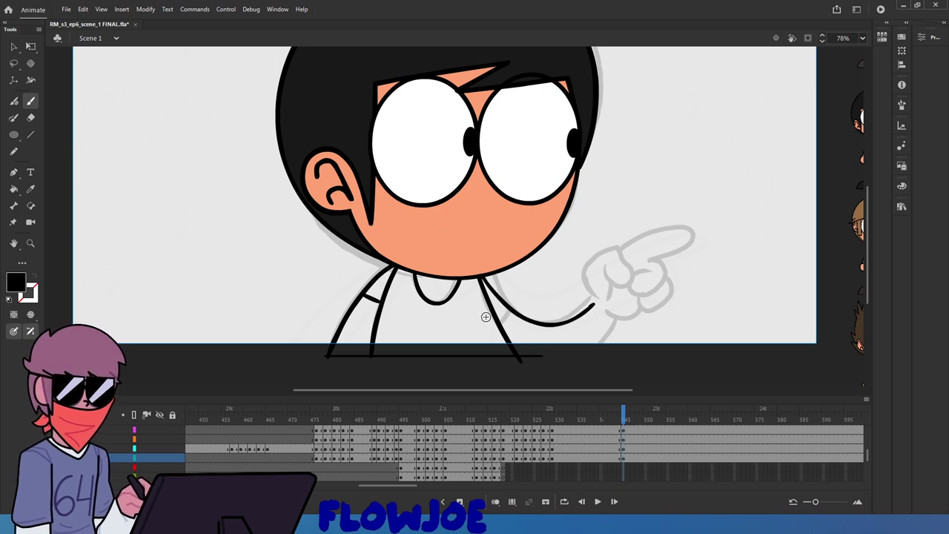
{"action": "key", "text": "ctrl+z"}
{"action": "mouse_move", "coordinate": [482, 280]}
{"action": "left_mouse_down"}
{"action": "mouse_move", "coordinate": [524, 312]}
{"action": "mouse_move", "coordinate": [526, 335]}
{"action": "left_mouse_up"}
{"action": "key", "text": "ctrl+z"}
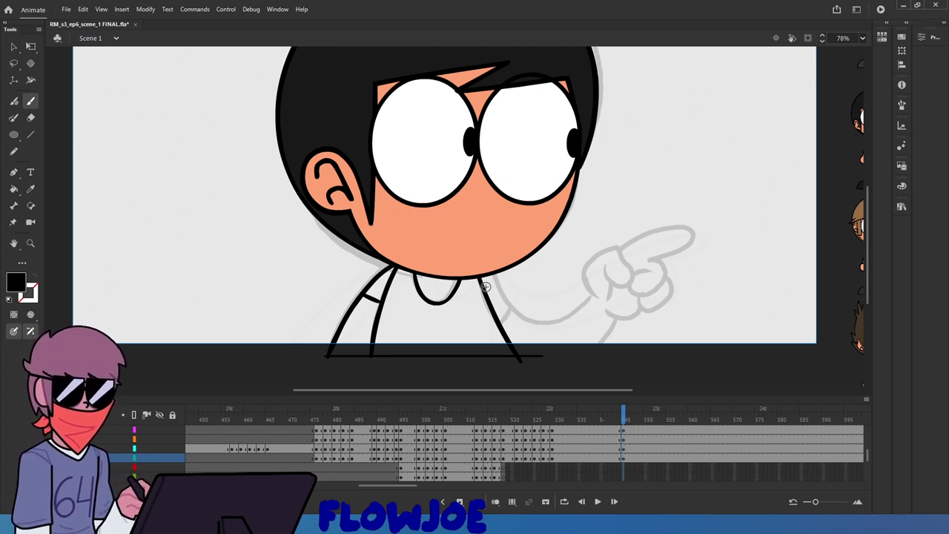
{"action": "left_click_drag", "start_coordinate": [601, 419], "coordinate": [624, 421]}
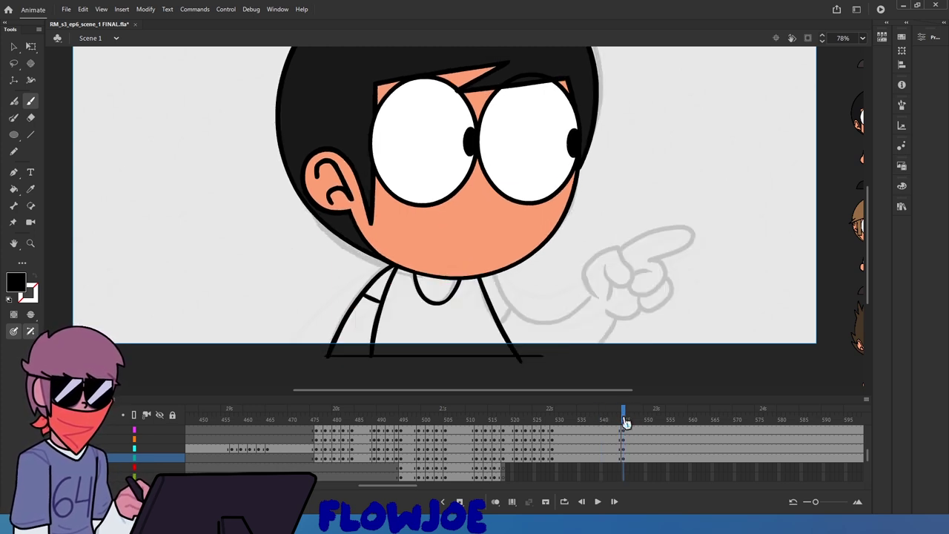
{"action": "mouse_move", "coordinate": [484, 279]}
{"action": "left_mouse_down"}
{"action": "mouse_move", "coordinate": [517, 318]}
{"action": "mouse_move", "coordinate": [567, 318]}
{"action": "mouse_move", "coordinate": [597, 296]}
{"action": "left_mouse_up"}
{"action": "left_click_drag", "start_coordinate": [627, 421], "coordinate": [624, 417]}
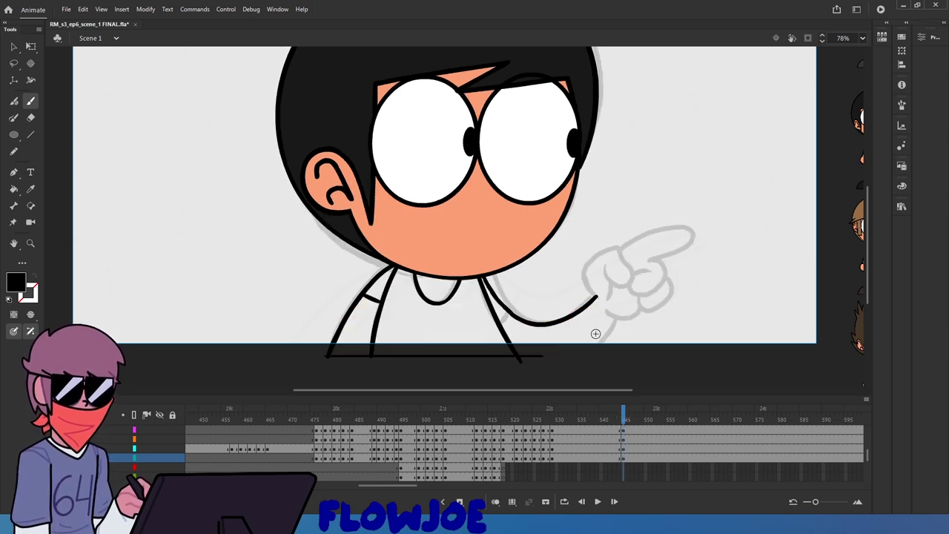
Cut the wrist end off the pointing arm's upper line with the Eraser and delete the separated piece
{"action": "key", "text": "e"}
{"action": "left_click_drag", "start_coordinate": [572, 307], "coordinate": [592, 325]}
{"action": "key", "text": "q"}
{"action": "left_click", "coordinate": [590, 304]}
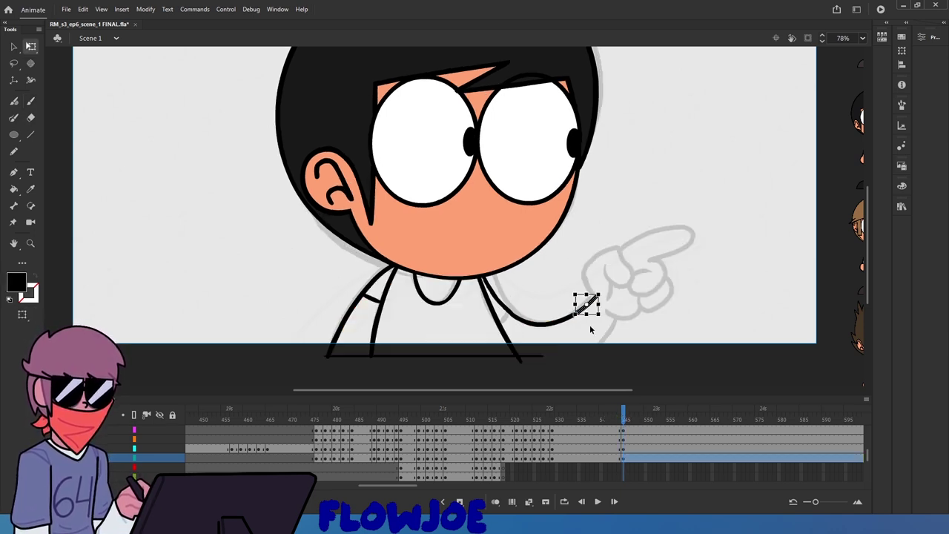
{"action": "key", "text": "Delete"}
Rebrush the end of the pointing arm's upper line up to the wrist, retrying the short stroke and trimming its tip
{"action": "key", "text": "b"}
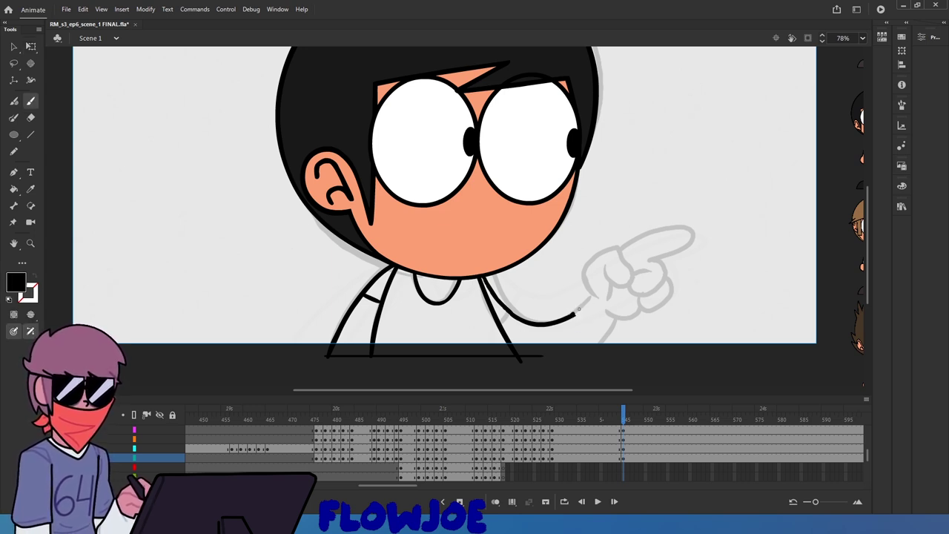
{"action": "left_click_drag", "start_coordinate": [577, 311], "coordinate": [592, 294]}
{"action": "key", "text": "ctrl+z"}
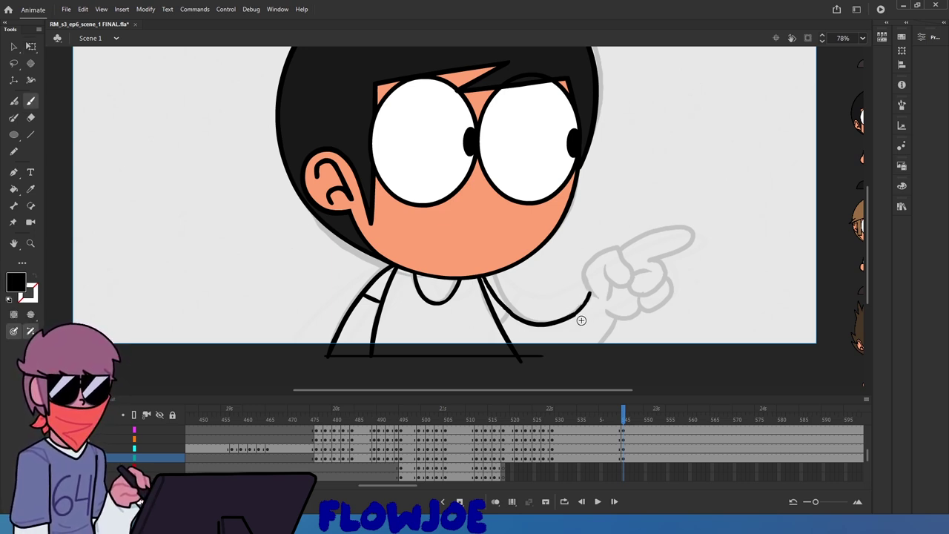
{"action": "key", "text": "ctrl+z"}
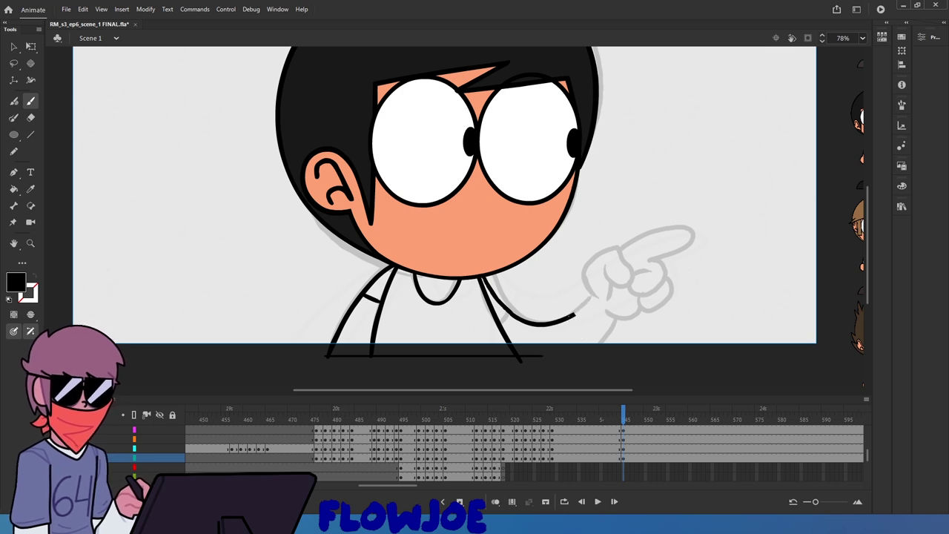
{"action": "mouse_move", "coordinate": [575, 315]}
{"action": "left_mouse_down"}
{"action": "mouse_move", "coordinate": [590, 295]}
{"action": "mouse_move", "coordinate": [573, 315]}
{"action": "left_mouse_up"}
{"action": "key", "text": "ctrl+z"}
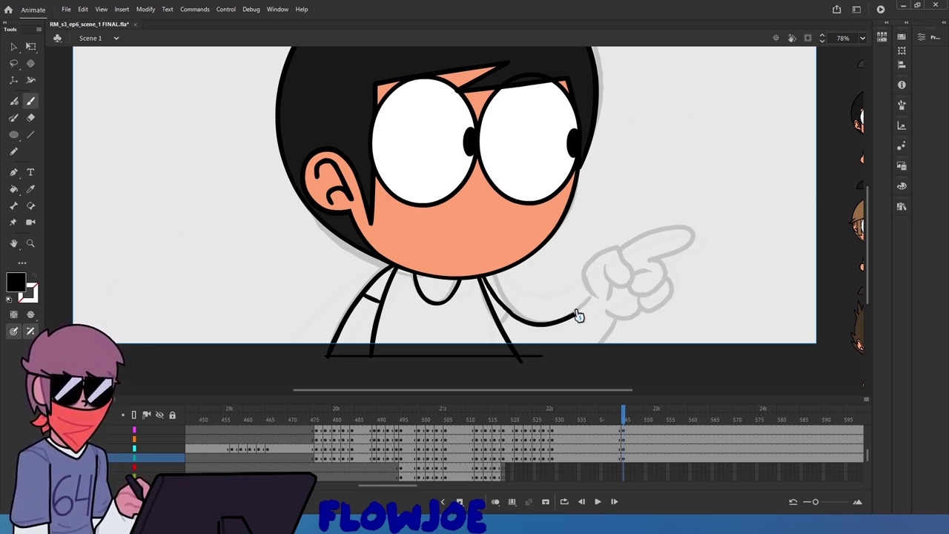
{"action": "key", "text": "e"}
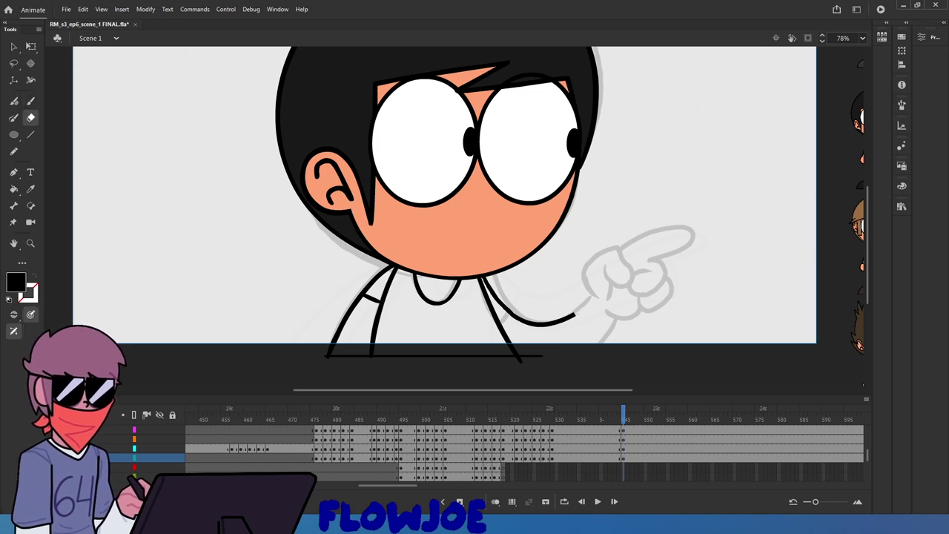
{"action": "key", "text": "b"}
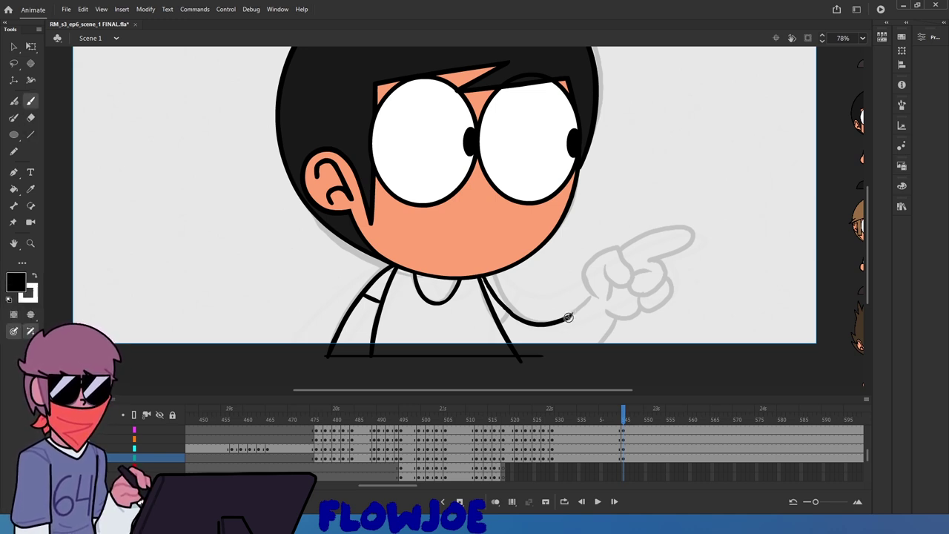
{"action": "left_click_drag", "start_coordinate": [576, 314], "coordinate": [592, 295]}
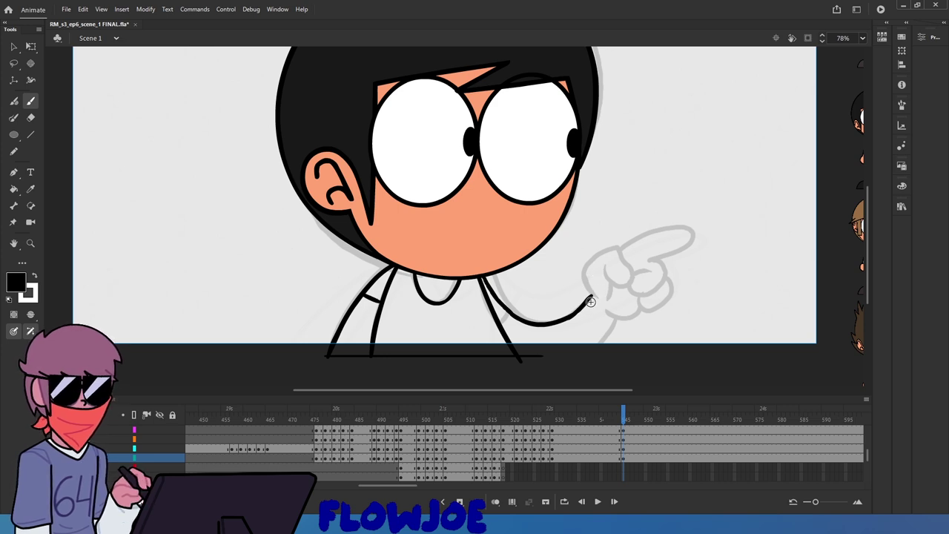
Try to brush the back of the pointing hand over the sketch from the wrist to the base of the finger
{"action": "left_click_drag", "start_coordinate": [591, 297], "coordinate": [586, 281]}
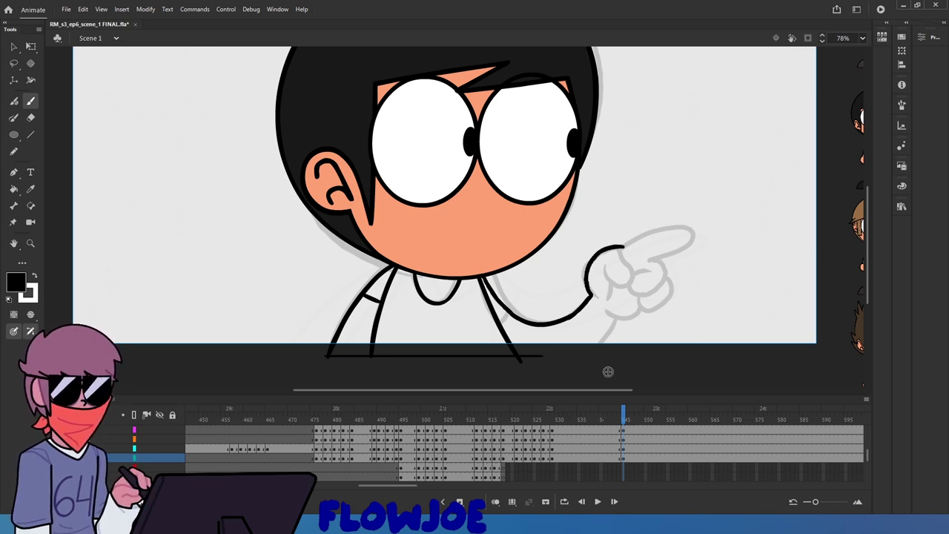
{"action": "key", "text": "ctrl+z"}
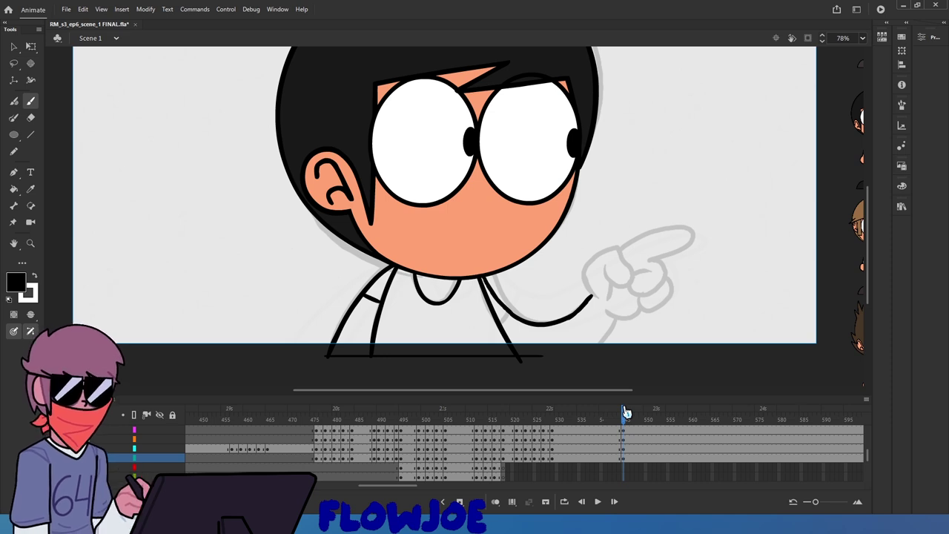
{"action": "left_click_drag", "start_coordinate": [625, 415], "coordinate": [625, 414]}
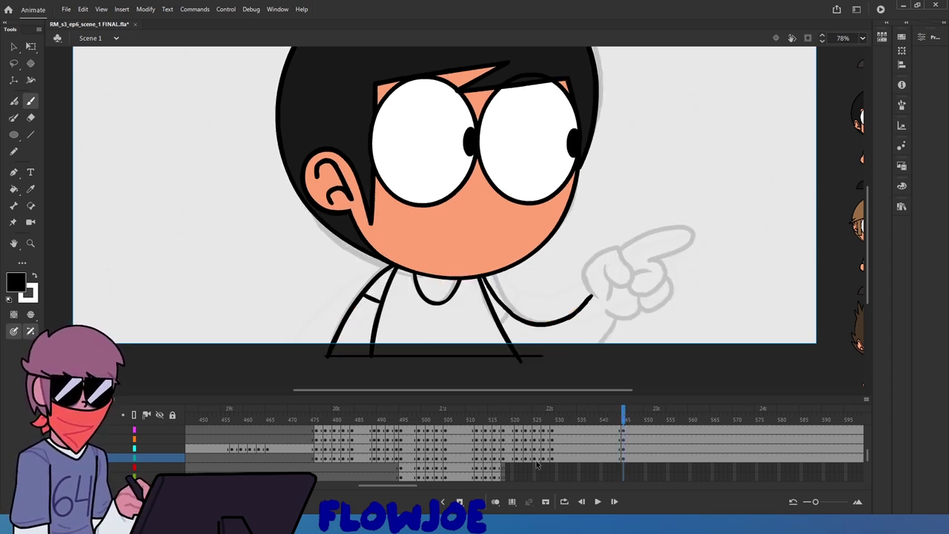
Turn on onion skinning and brush the back of the hand and extended index finger in black, retrying until the outline fits
{"action": "left_click", "coordinate": [495, 501]}
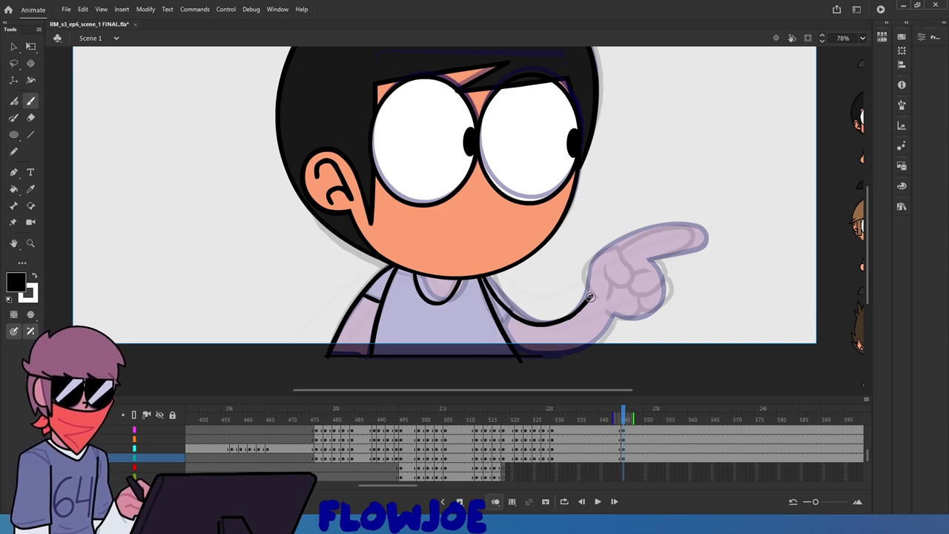
{"action": "left_click_drag", "start_coordinate": [590, 296], "coordinate": [593, 263]}
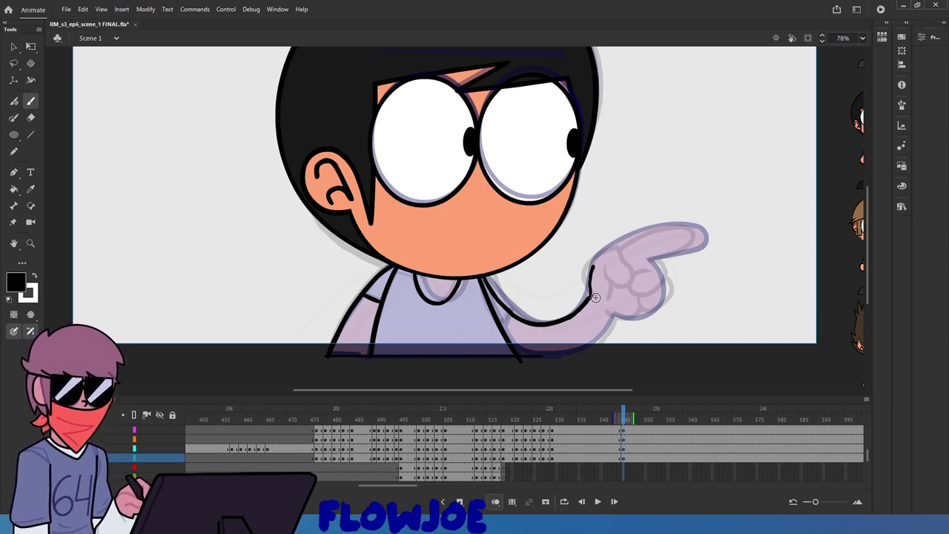
{"action": "key", "text": "ctrl+z"}
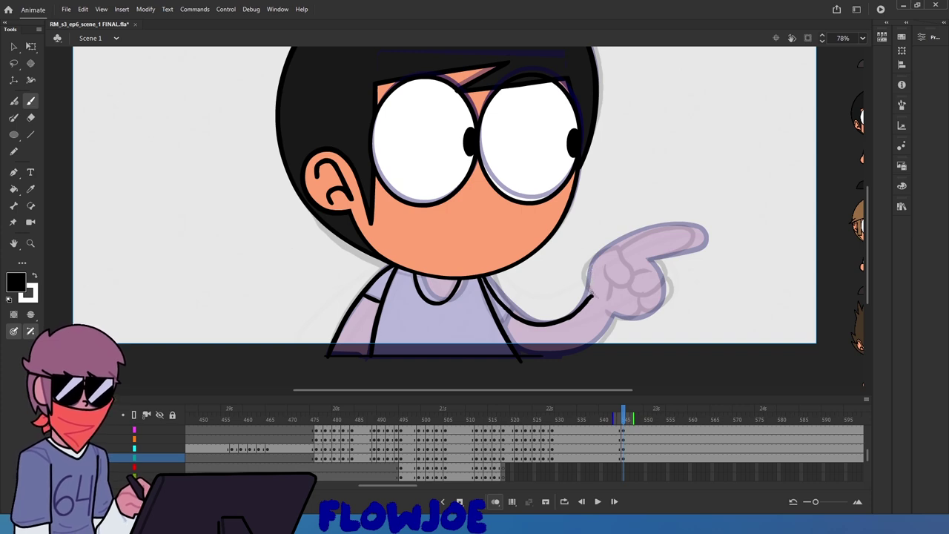
{"action": "mouse_move", "coordinate": [591, 296]}
{"action": "left_mouse_down"}
{"action": "mouse_move", "coordinate": [595, 264]}
{"action": "mouse_move", "coordinate": [634, 235]}
{"action": "mouse_move", "coordinate": [692, 222]}
{"action": "mouse_move", "coordinate": [714, 236]}
{"action": "mouse_move", "coordinate": [643, 260]}
{"action": "left_mouse_up"}
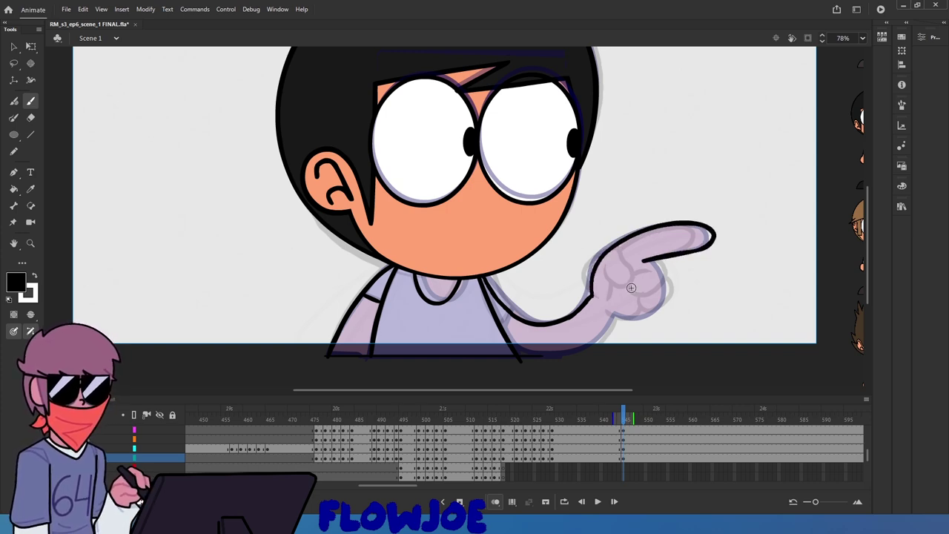
{"action": "key", "text": "ctrl+z"}
{"action": "mouse_move", "coordinate": [591, 299]}
{"action": "left_mouse_down"}
{"action": "mouse_move", "coordinate": [605, 245]}
{"action": "mouse_move", "coordinate": [660, 224]}
{"action": "mouse_move", "coordinate": [692, 228]}
{"action": "mouse_move", "coordinate": [707, 245]}
{"action": "mouse_move", "coordinate": [659, 256]}
{"action": "left_mouse_up"}
{"action": "key", "text": "ctrl+z"}
{"action": "mouse_move", "coordinate": [591, 300]}
{"action": "left_mouse_down"}
{"action": "mouse_move", "coordinate": [635, 230]}
{"action": "mouse_move", "coordinate": [687, 224]}
{"action": "mouse_move", "coordinate": [708, 234]}
{"action": "mouse_move", "coordinate": [697, 250]}
{"action": "mouse_move", "coordinate": [645, 257]}
{"action": "mouse_move", "coordinate": [659, 307]}
{"action": "left_mouse_up"}
{"action": "key", "text": "ctrl+z"}
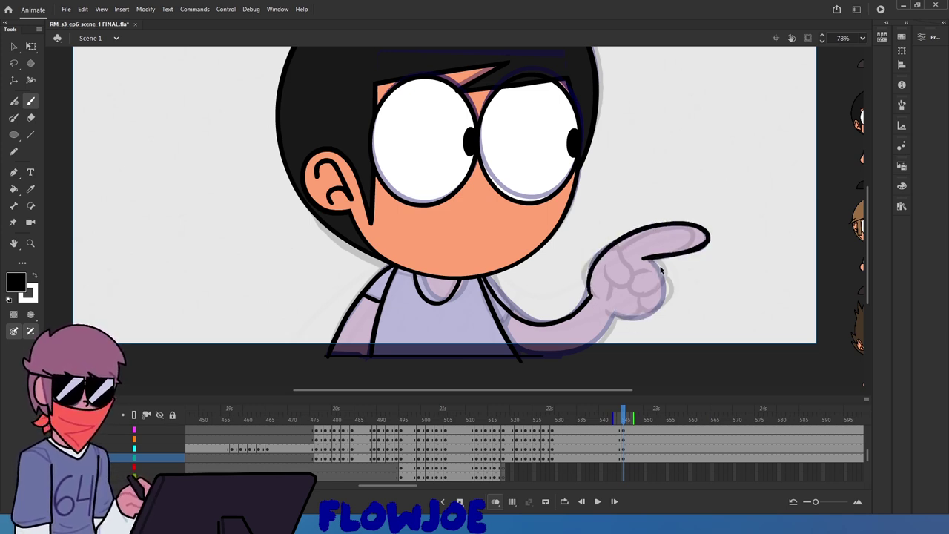
Brush the curled fist's outline and the arm's underside in black down to the torso, and turn off onion skinning
{"action": "mouse_move", "coordinate": [651, 259]}
{"action": "left_mouse_down"}
{"action": "mouse_move", "coordinate": [660, 305]}
{"action": "mouse_move", "coordinate": [637, 318]}
{"action": "mouse_move", "coordinate": [594, 313]}
{"action": "left_mouse_up"}
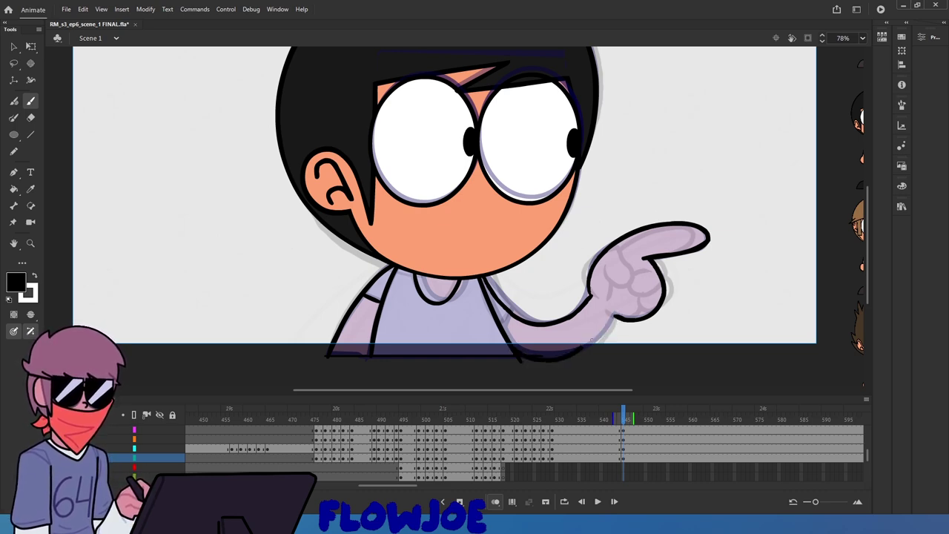
{"action": "key", "text": "e"}
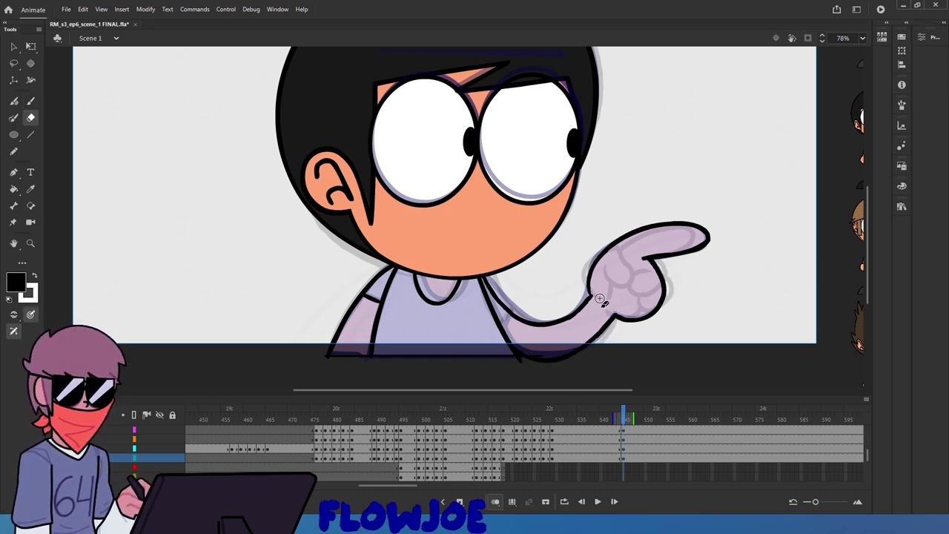
{"action": "key", "text": "b"}
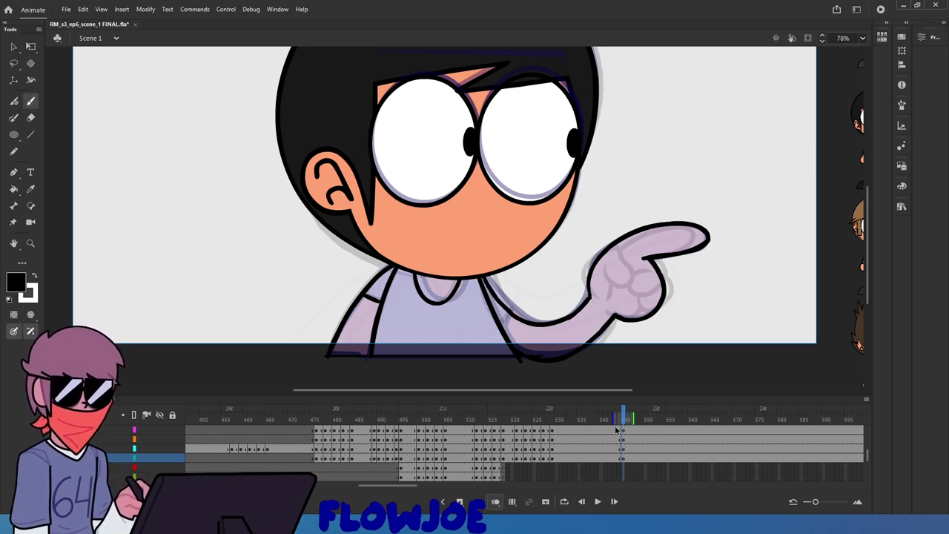
{"action": "left_click", "coordinate": [495, 501]}
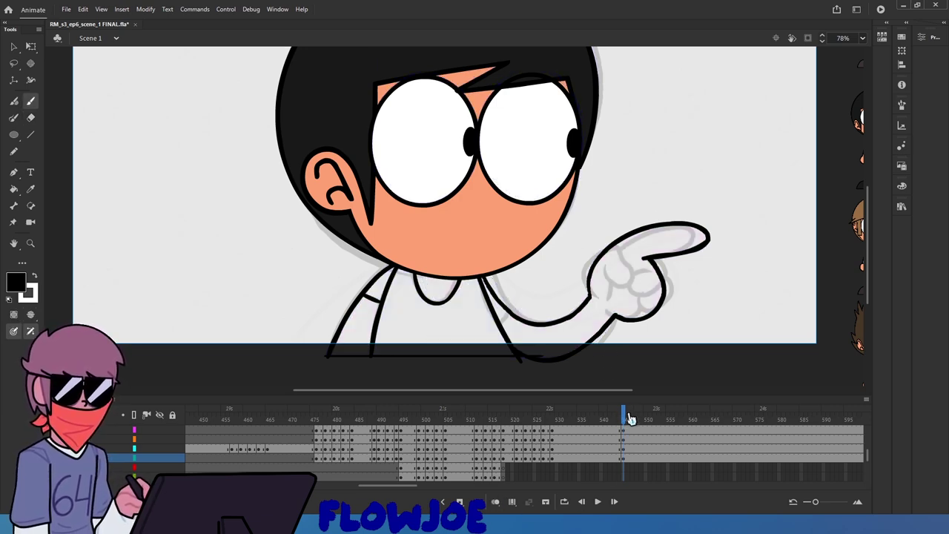
{"action": "left_click", "coordinate": [625, 418]}
{"action": "left_click_drag", "start_coordinate": [625, 417], "coordinate": [623, 418]}
Cut across the pointing forearm with the Eraser and rotate the separated hand section slightly counterclockwise
{"action": "key", "text": "e"}
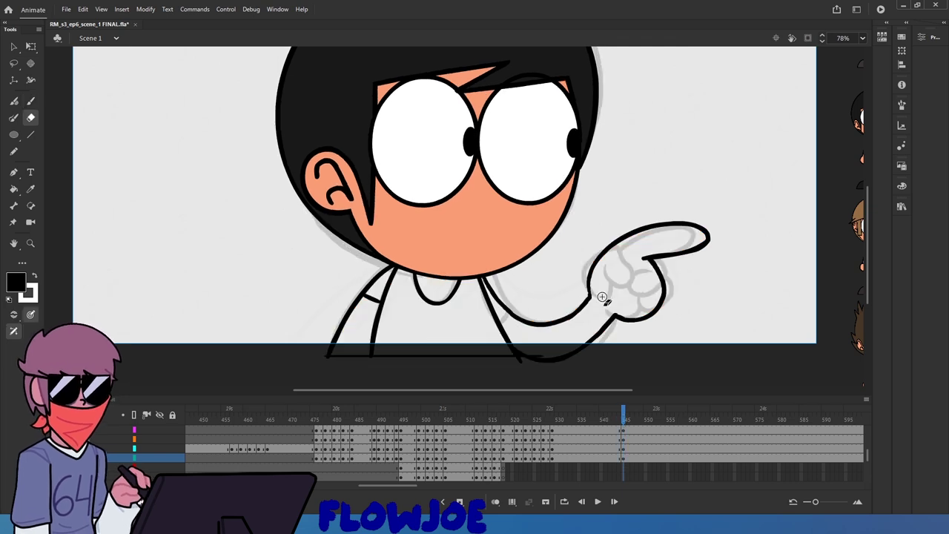
{"action": "left_click_drag", "start_coordinate": [565, 304], "coordinate": [593, 420]}
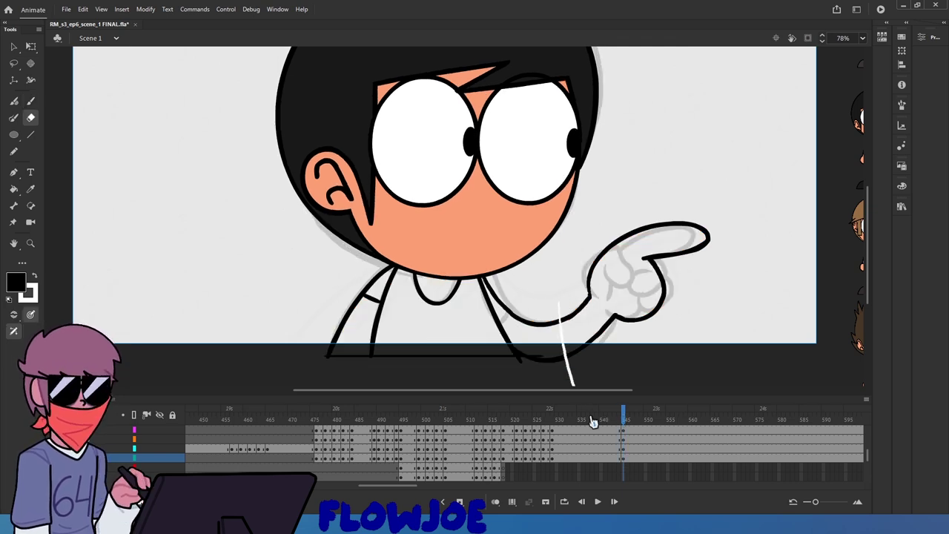
{"action": "key", "text": "q"}
{"action": "left_click", "coordinate": [643, 323]}
{"action": "left_click_drag", "start_coordinate": [717, 231], "coordinate": [725, 214]}
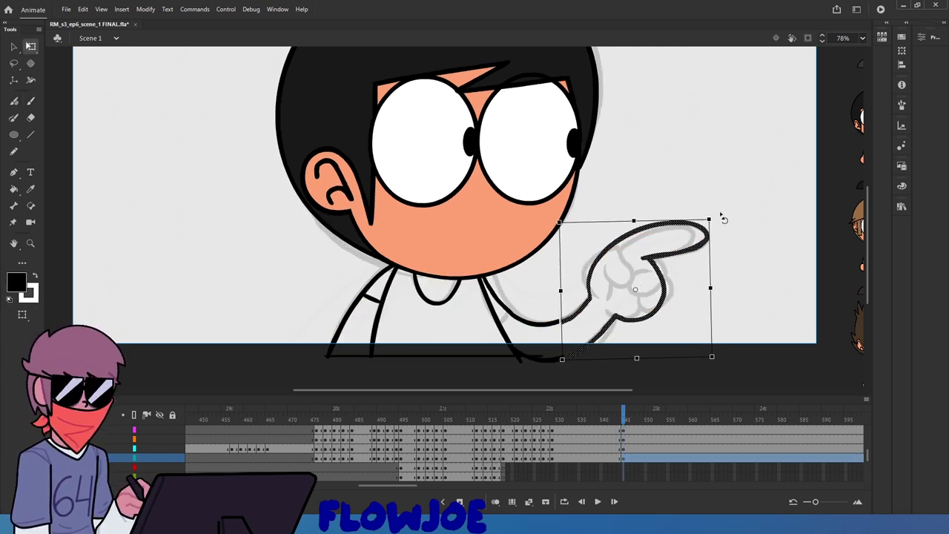
Shift the hand section slightly toward the body so it meets the forearm lines, and smooth the joined arm outline
{"action": "key", "text": "l"}
{"action": "mouse_move", "coordinate": [484, 276]}
{"action": "left_mouse_down"}
{"action": "mouse_move", "coordinate": [529, 344]}
{"action": "mouse_move", "coordinate": [569, 335]}
{"action": "mouse_move", "coordinate": [622, 264]}
{"action": "mouse_move", "coordinate": [628, 293]}
{"action": "mouse_move", "coordinate": [610, 320]}
{"action": "mouse_move", "coordinate": [643, 351]}
{"action": "mouse_move", "coordinate": [736, 244]}
{"action": "mouse_move", "coordinate": [673, 185]}
{"action": "mouse_move", "coordinate": [572, 269]}
{"action": "mouse_move", "coordinate": [548, 278]}
{"action": "left_mouse_up"}
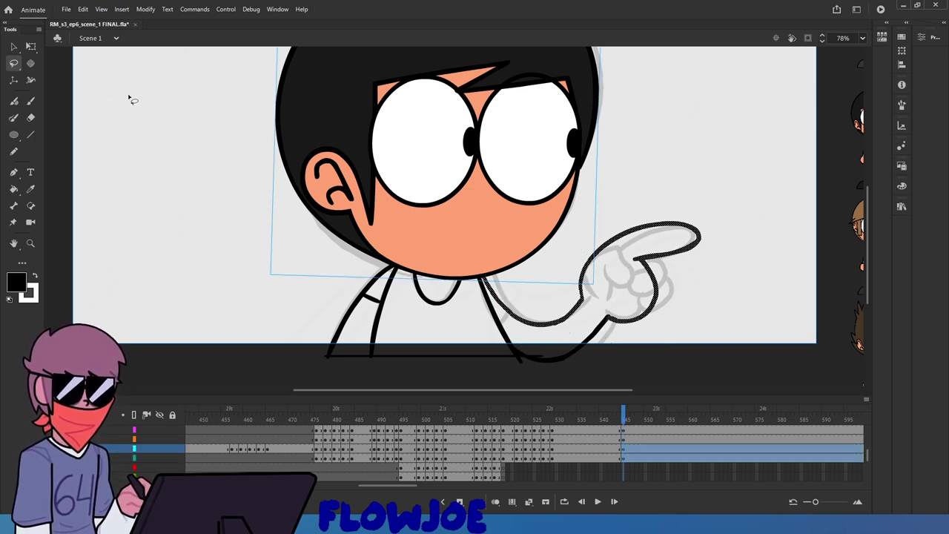
{"action": "left_click", "coordinate": [14, 46]}
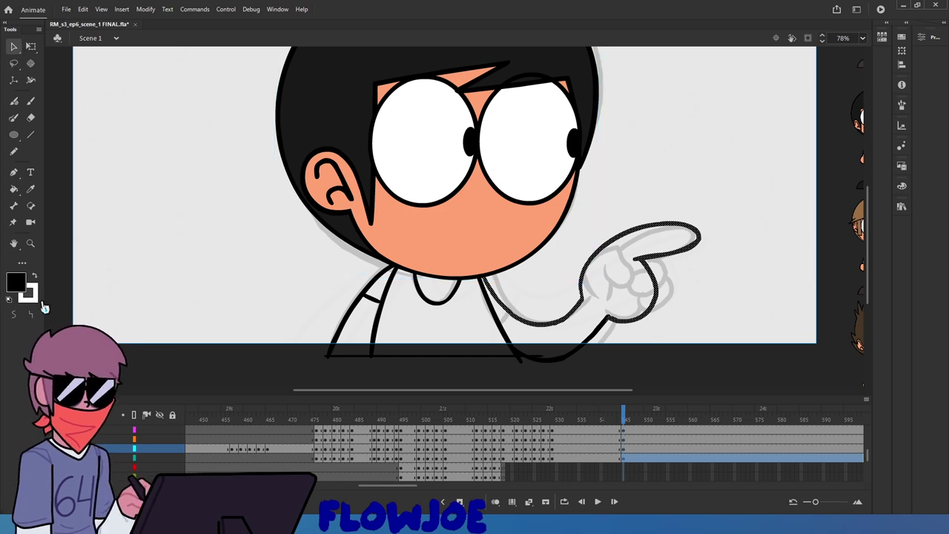
{"action": "left_click", "coordinate": [73, 294]}
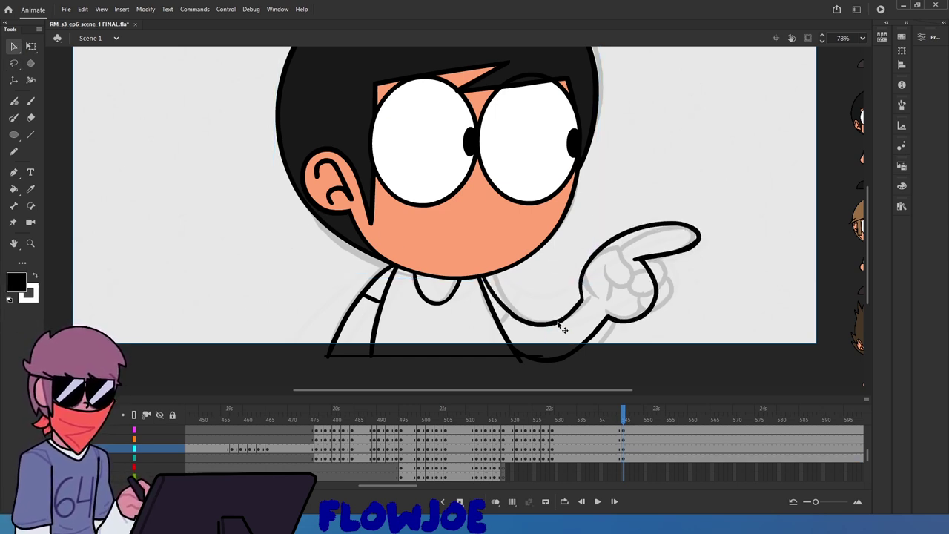
Trim the stray stub at the base of the pointing finger and try to reshape the upper forearm line
{"action": "scroll", "coordinate": [561, 328], "scroll_direction": "up", "scroll_amount": 3}
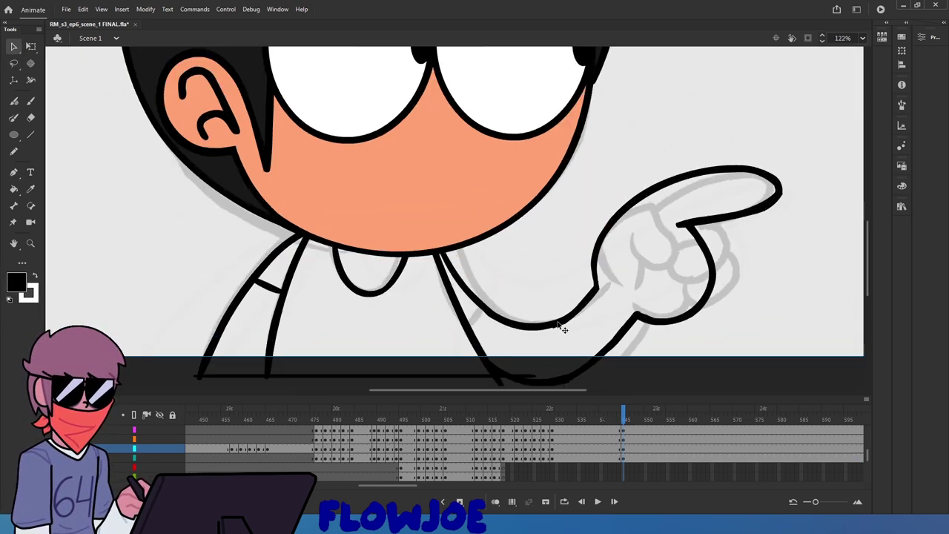
{"action": "left_click", "coordinate": [677, 231]}
{"action": "left_click", "coordinate": [648, 270]}
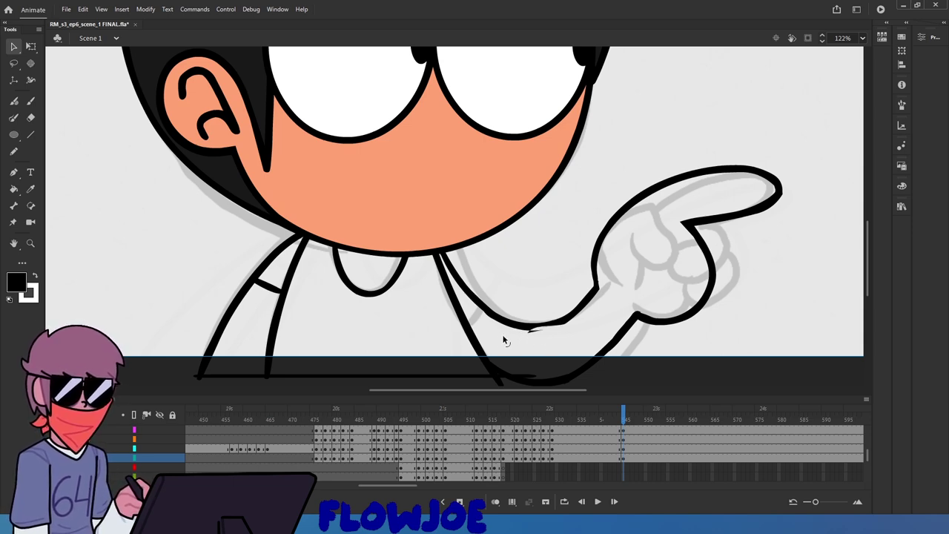
{"action": "left_click", "coordinate": [545, 327]}
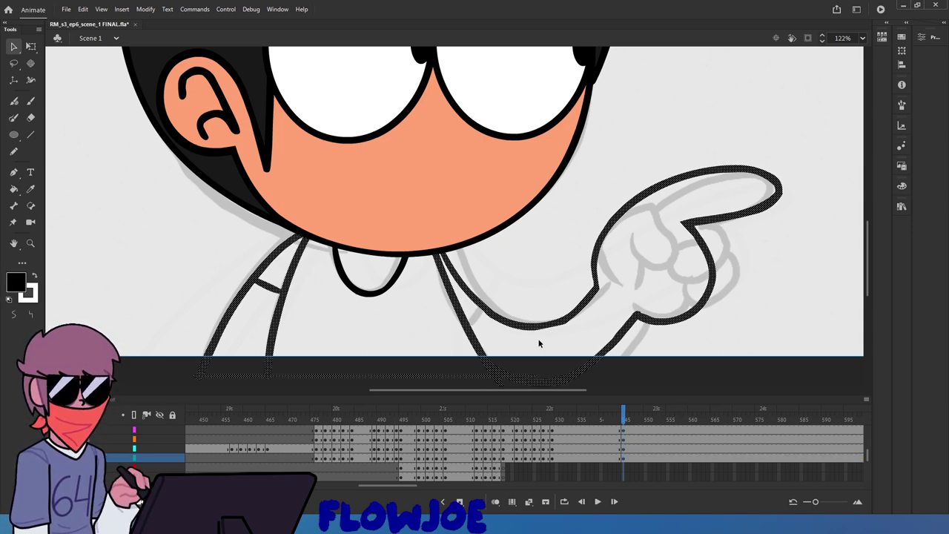
{"action": "left_click", "coordinate": [538, 341]}
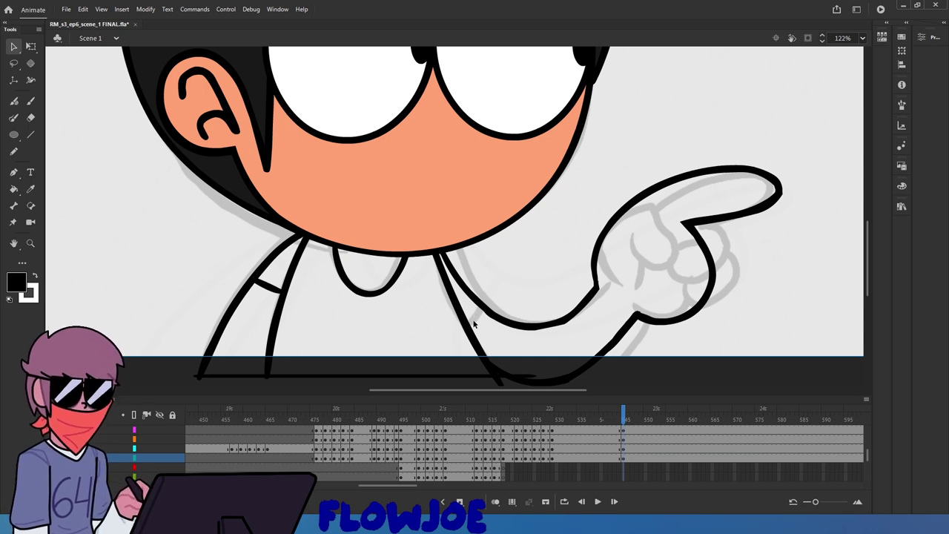
Brush the black sleeve hem across the pointing upper arm and smooth the forearm's upper line down to the wrist
{"action": "key", "text": "b"}
{"action": "left_click_drag", "start_coordinate": [470, 325], "coordinate": [485, 310]}
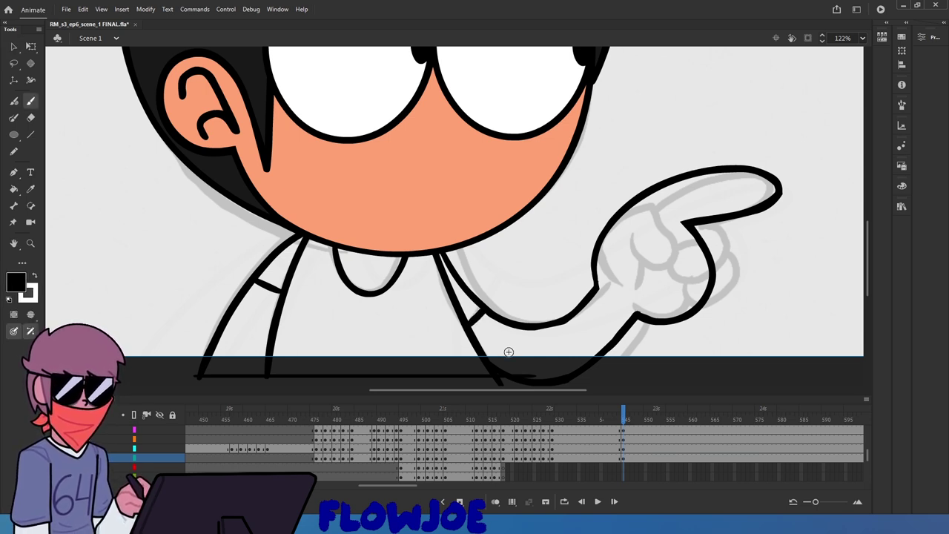
{"action": "key", "text": "q"}
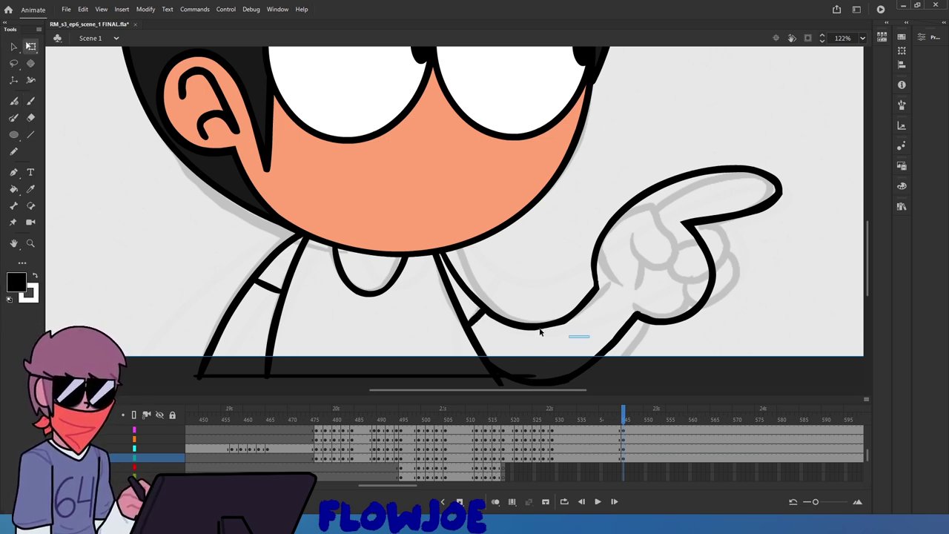
{"action": "left_click", "coordinate": [540, 333]}
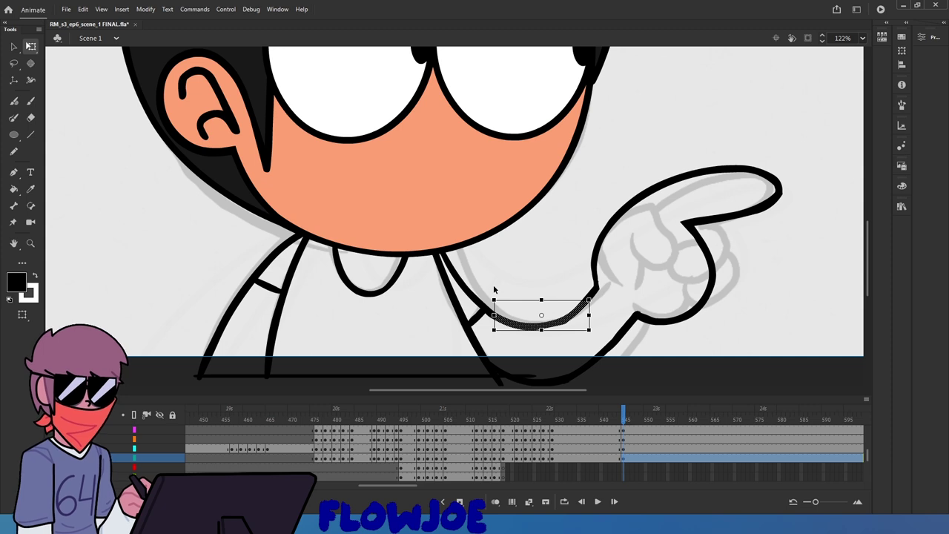
{"action": "left_click", "coordinate": [13, 46]}
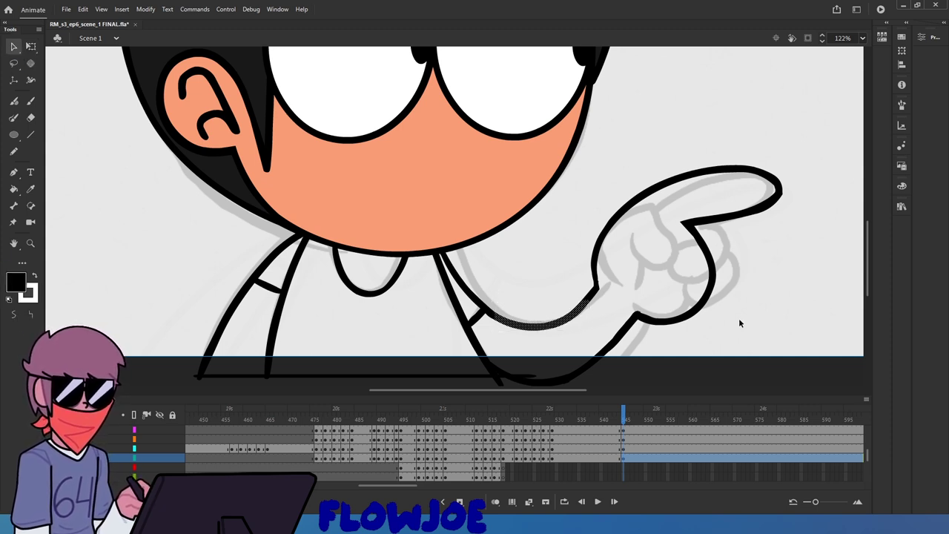
{"action": "left_click", "coordinate": [745, 291]}
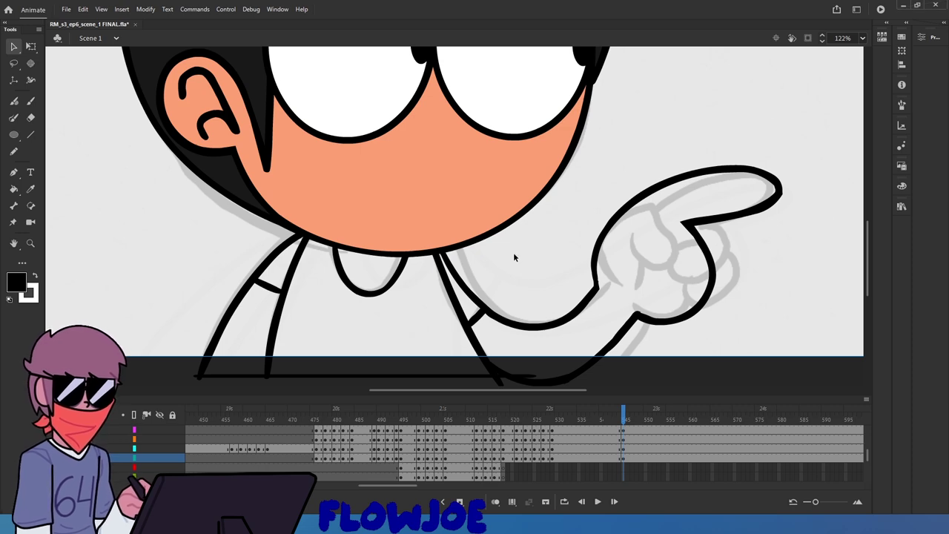
Smooth the underside and rounded tip of the pointing finger, selecting the outline section by section
{"action": "scroll", "coordinate": [719, 235], "scroll_direction": "up", "scroll_amount": 4}
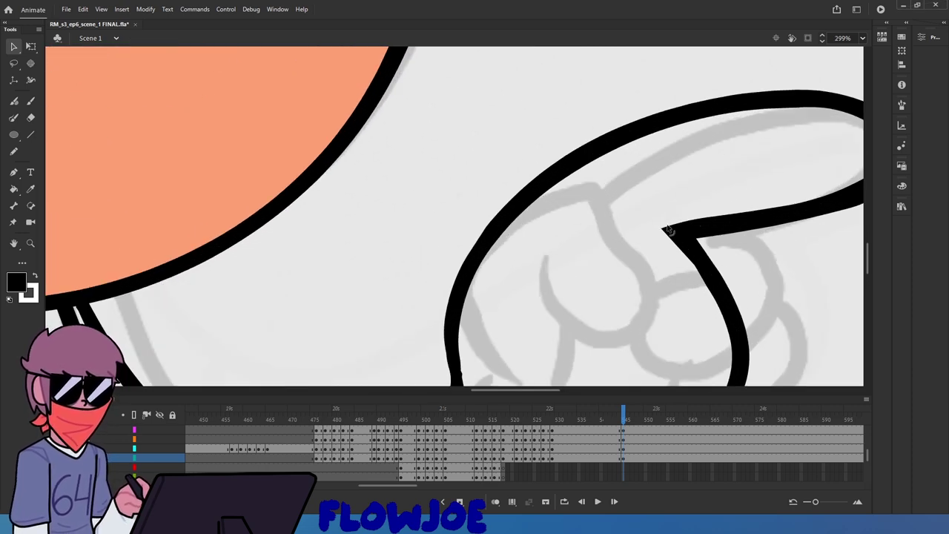
{"action": "scroll", "coordinate": [712, 252], "scroll_direction": "down", "scroll_amount": 3}
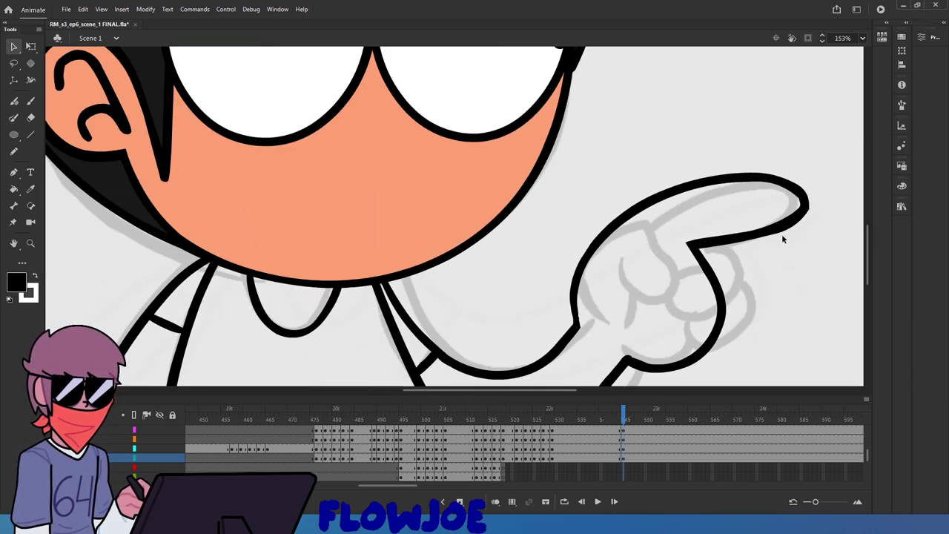
{"action": "left_click_drag", "start_coordinate": [757, 218], "coordinate": [693, 205]}
{"action": "left_click_drag", "start_coordinate": [789, 249], "coordinate": [683, 214]}
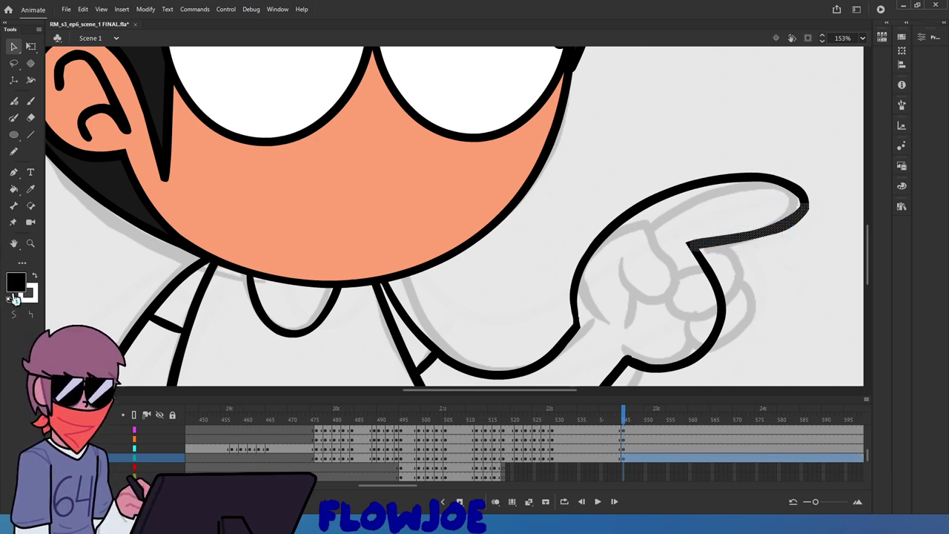
{"action": "left_click", "coordinate": [807, 254]}
{"action": "left_click_drag", "start_coordinate": [839, 230], "coordinate": [767, 167]}
{"action": "left_click", "coordinate": [30, 316]}
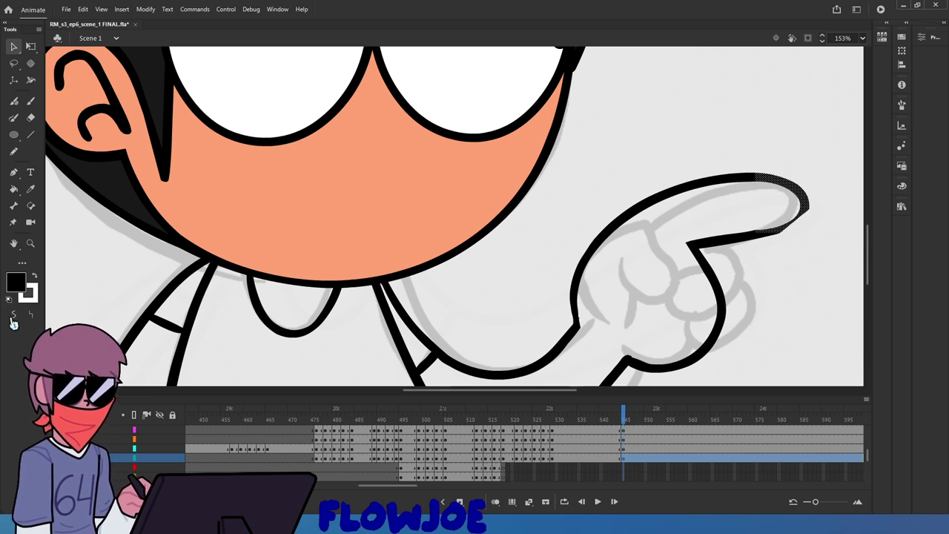
{"action": "left_click", "coordinate": [13, 320]}
{"action": "left_click", "coordinate": [14, 321]}
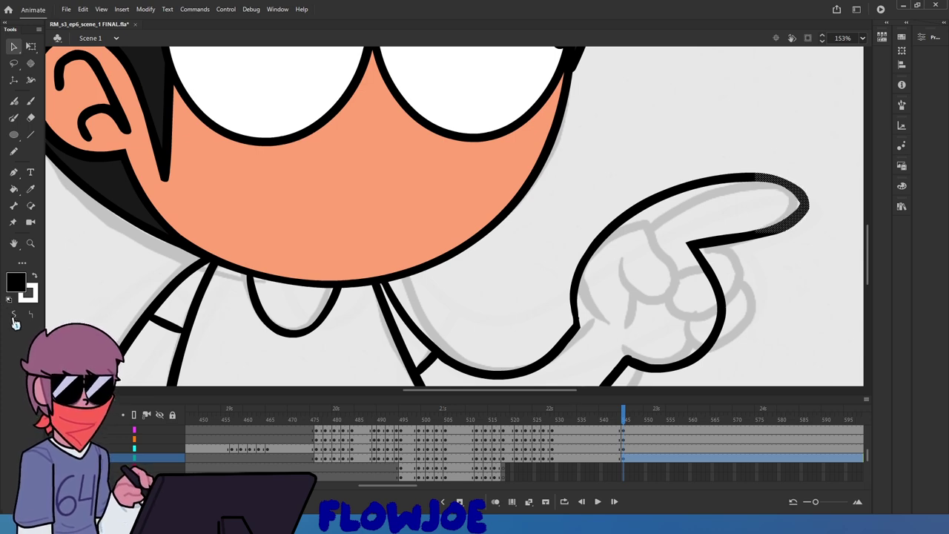
{"action": "left_click", "coordinate": [850, 217]}
Pull the edge of the fingertip outline into a rounder shape and smooth the whole end of the finger
{"action": "scroll", "coordinate": [809, 192], "scroll_direction": "up", "scroll_amount": 5}
{"action": "mouse_move", "coordinate": [769, 211]}
{"action": "left_mouse_down"}
{"action": "mouse_move", "coordinate": [796, 242]}
{"action": "mouse_move", "coordinate": [800, 228]}
{"action": "mouse_move", "coordinate": [778, 245]}
{"action": "left_mouse_up"}
{"action": "scroll", "coordinate": [778, 244], "scroll_direction": "down", "scroll_amount": 4}
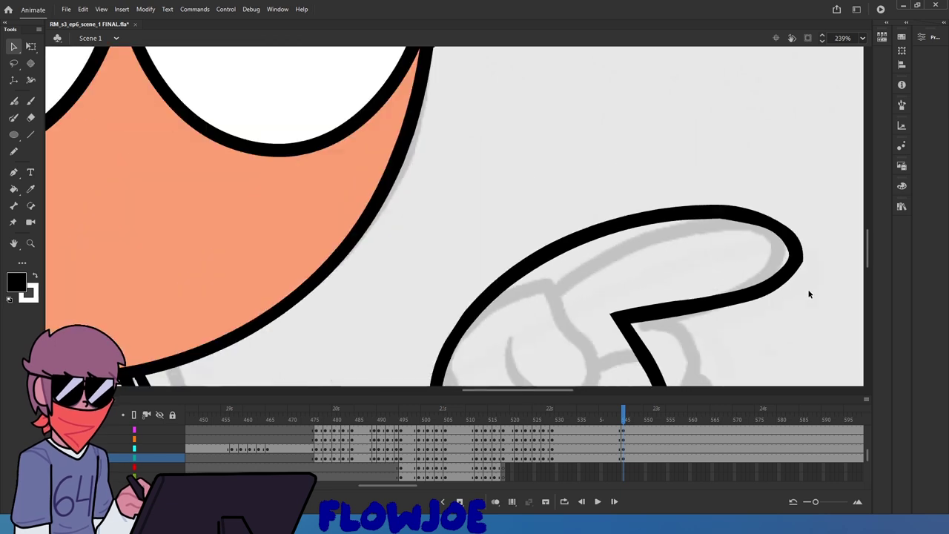
{"action": "mouse_move", "coordinate": [828, 342]}
{"action": "left_mouse_down"}
{"action": "mouse_move", "coordinate": [722, 191]}
{"action": "mouse_move", "coordinate": [682, 166]}
{"action": "left_mouse_up"}
{"action": "left_click", "coordinate": [15, 316]}
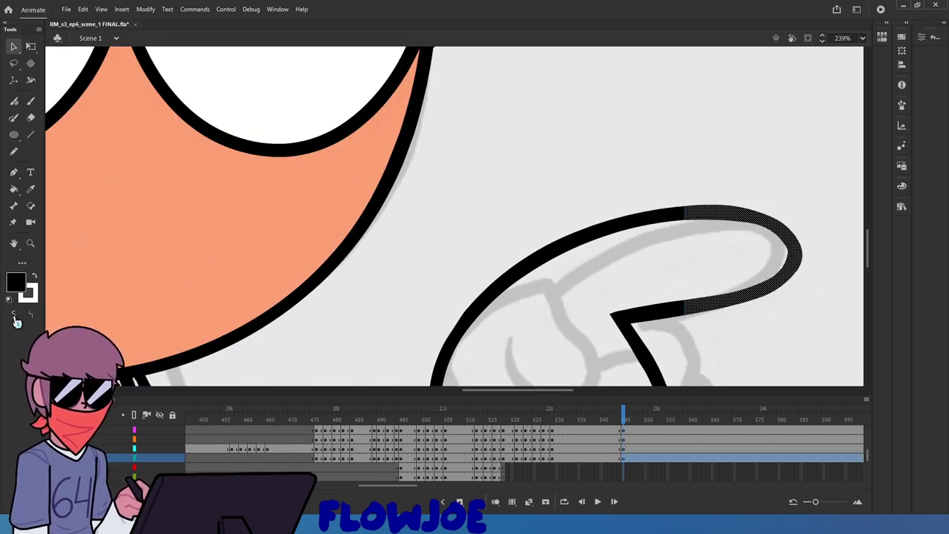
{"action": "left_click", "coordinate": [643, 195]}
Smooth the finger's top line and nudge its inner edge to even out the line thickness
{"action": "left_click_drag", "start_coordinate": [605, 277], "coordinate": [773, 177]}
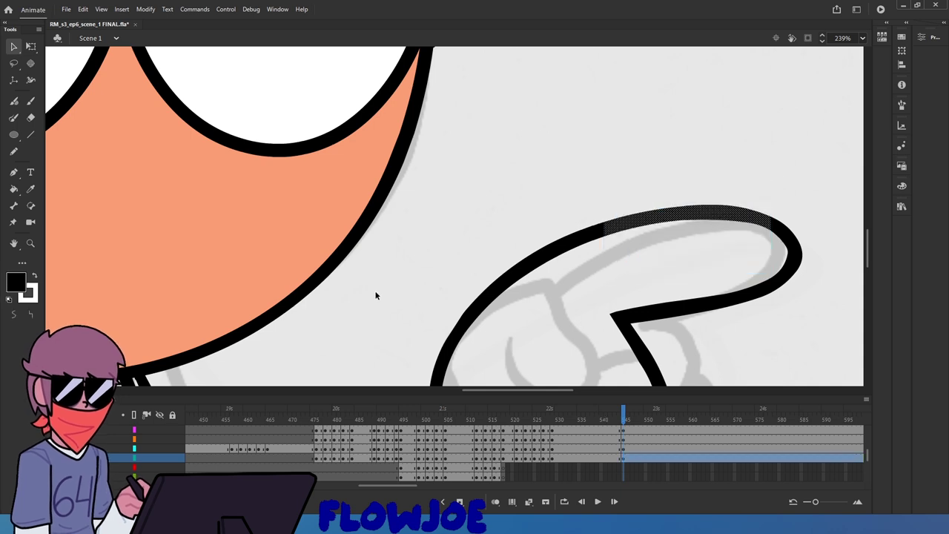
{"action": "left_click", "coordinate": [21, 321]}
{"action": "left_click", "coordinate": [20, 320]}
{"action": "left_click", "coordinate": [611, 184]}
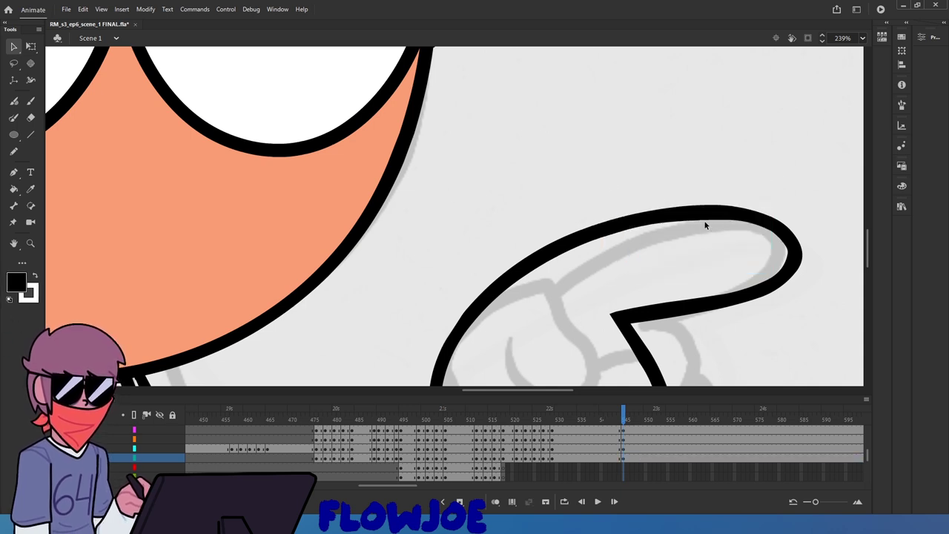
{"action": "left_click_drag", "start_coordinate": [686, 221], "coordinate": [696, 217]}
{"action": "left_click_drag", "start_coordinate": [702, 218], "coordinate": [697, 215]}
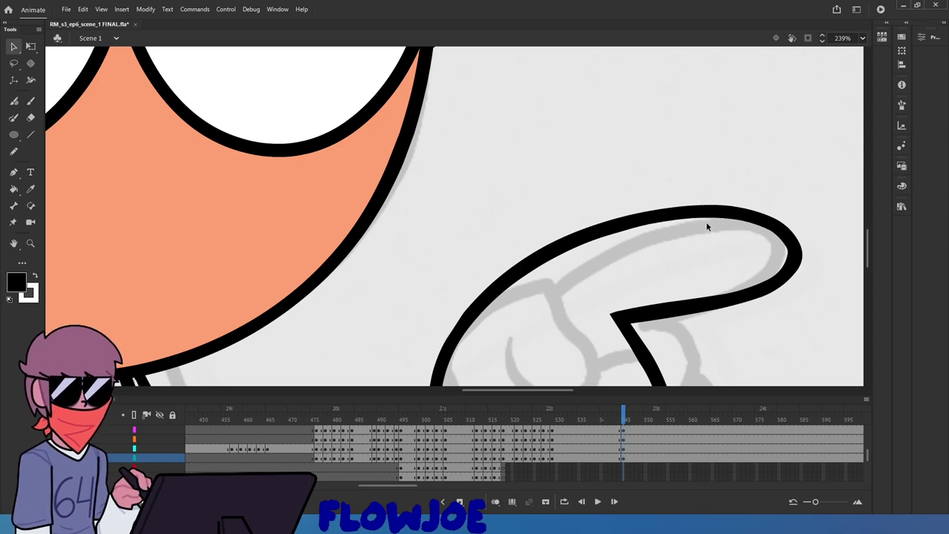
Refine the finger's rounded end and smooth the back-of-hand outline down to the wrist corner
{"action": "scroll", "coordinate": [708, 224], "scroll_direction": "down", "scroll_amount": 1}
{"action": "scroll", "coordinate": [777, 292], "scroll_direction": "up", "scroll_amount": 1}
{"action": "mouse_move", "coordinate": [818, 302]}
{"action": "left_mouse_down"}
{"action": "mouse_move", "coordinate": [671, 164]}
{"action": "mouse_move", "coordinate": [625, 155]}
{"action": "left_mouse_up"}
{"action": "scroll", "coordinate": [361, 218], "scroll_direction": "down", "scroll_amount": 3}
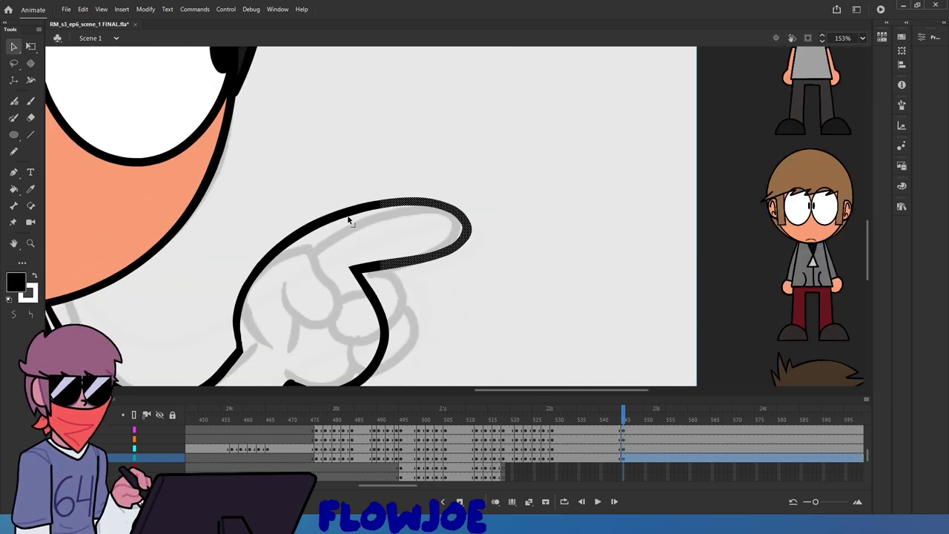
{"action": "scroll", "coordinate": [229, 250], "scroll_direction": "down", "scroll_amount": 2}
{"action": "scroll", "coordinate": [229, 250], "scroll_direction": "up", "scroll_amount": 3}
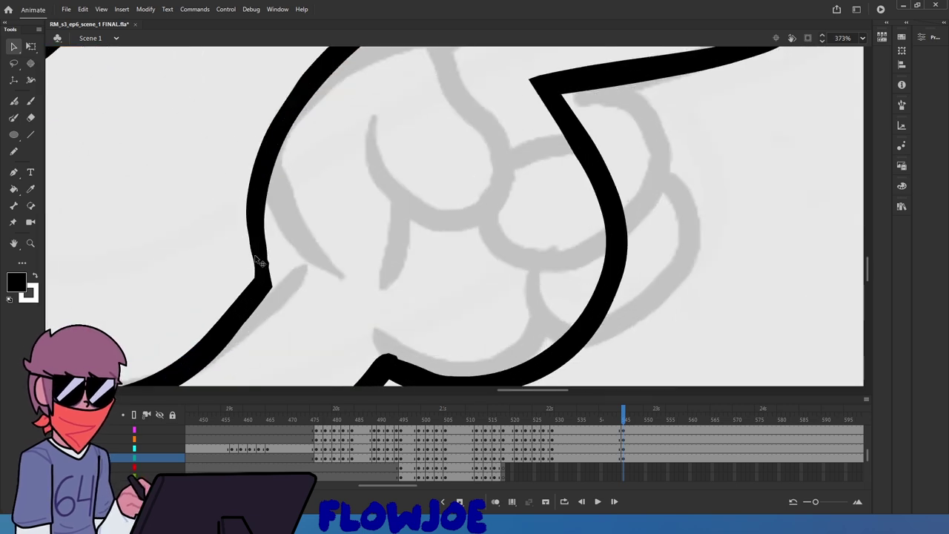
{"action": "mouse_move", "coordinate": [296, 299]}
{"action": "left_mouse_down"}
{"action": "mouse_move", "coordinate": [250, 161]}
{"action": "mouse_move", "coordinate": [323, 305]}
{"action": "mouse_move", "coordinate": [230, 138]}
{"action": "left_mouse_up"}
{"action": "left_click", "coordinate": [15, 318]}
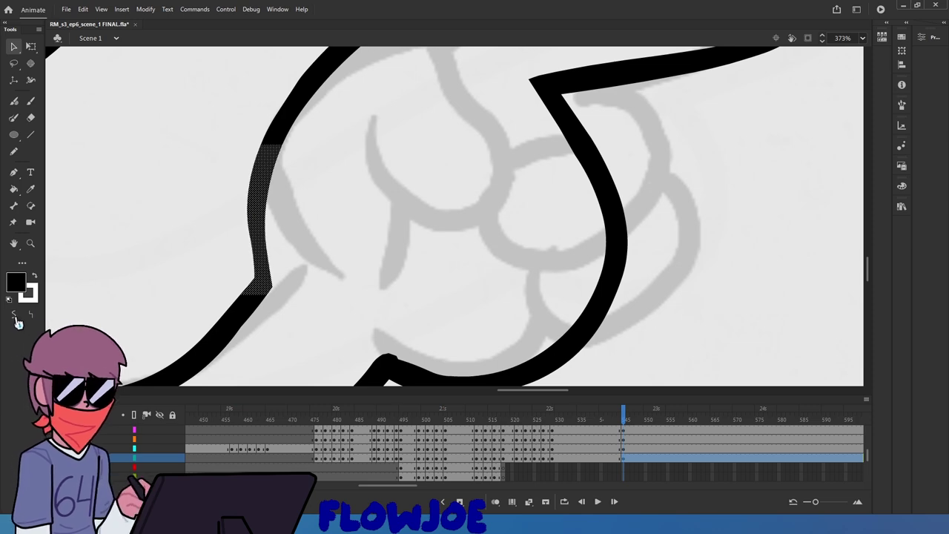
{"action": "left_click", "coordinate": [242, 265]}
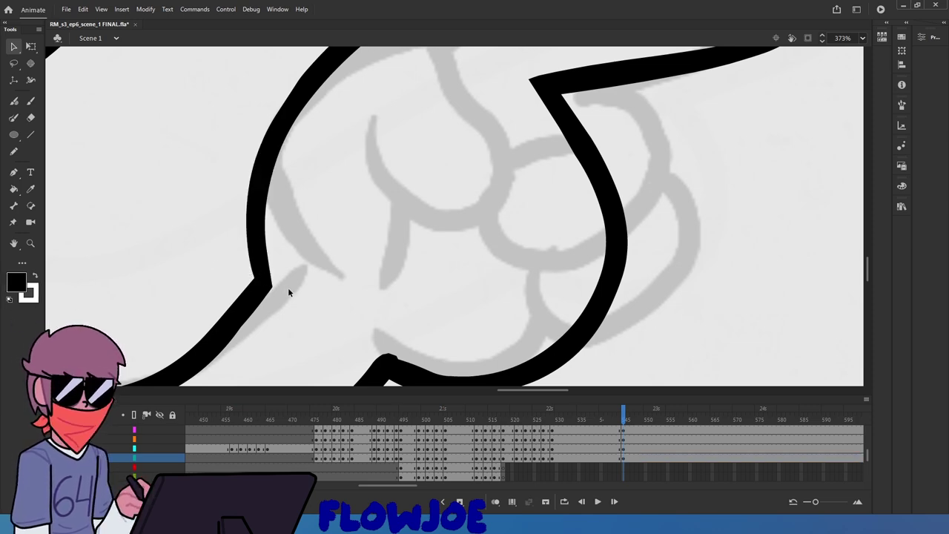
Remove the lump at the lower wrist corner where the forearm's underside meets the fist
{"action": "scroll", "coordinate": [288, 292], "scroll_direction": "down", "scroll_amount": 5}
{"action": "scroll", "coordinate": [297, 297], "scroll_direction": "up", "scroll_amount": 1}
{"action": "left_click_drag", "start_coordinate": [368, 315], "coordinate": [274, 285]}
{"action": "left_click", "coordinate": [332, 299]}
{"action": "key", "text": "Delete"}
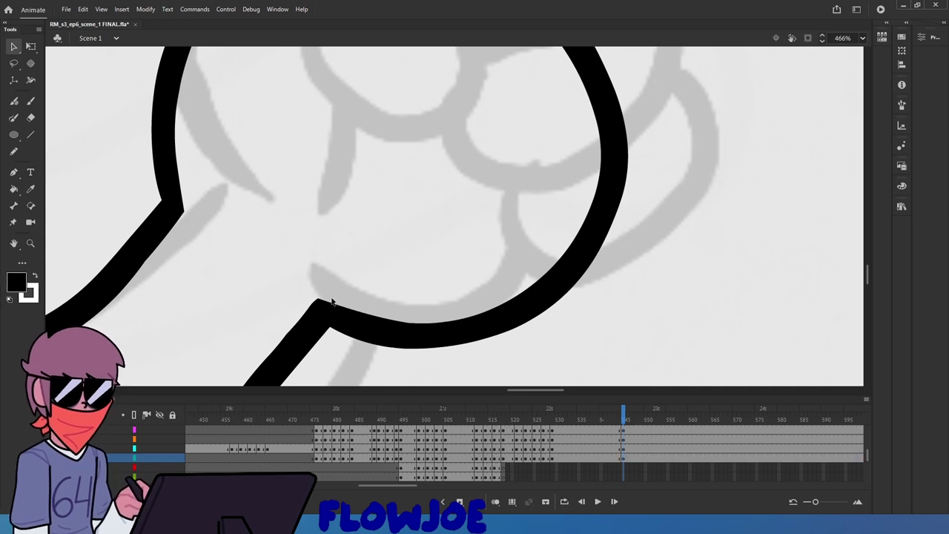
Smooth the underside of the forearm from the bottom of the arm's curve up to the wrist
{"action": "scroll", "coordinate": [363, 287], "scroll_direction": "down", "scroll_amount": 3}
{"action": "scroll", "coordinate": [348, 316], "scroll_direction": "down", "scroll_amount": 3}
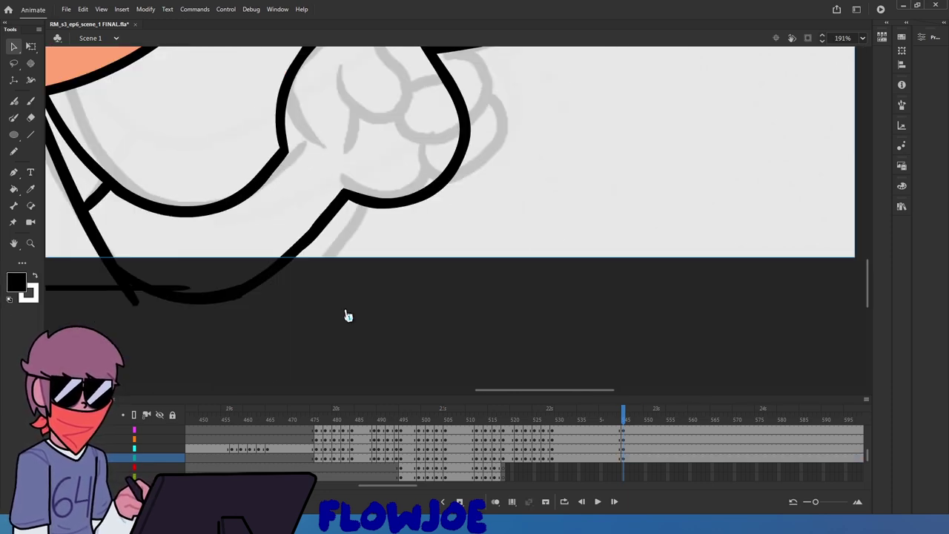
{"action": "mouse_move", "coordinate": [364, 309]}
{"action": "left_mouse_down"}
{"action": "mouse_move", "coordinate": [237, 232]}
{"action": "mouse_move", "coordinate": [238, 208]}
{"action": "left_mouse_up"}
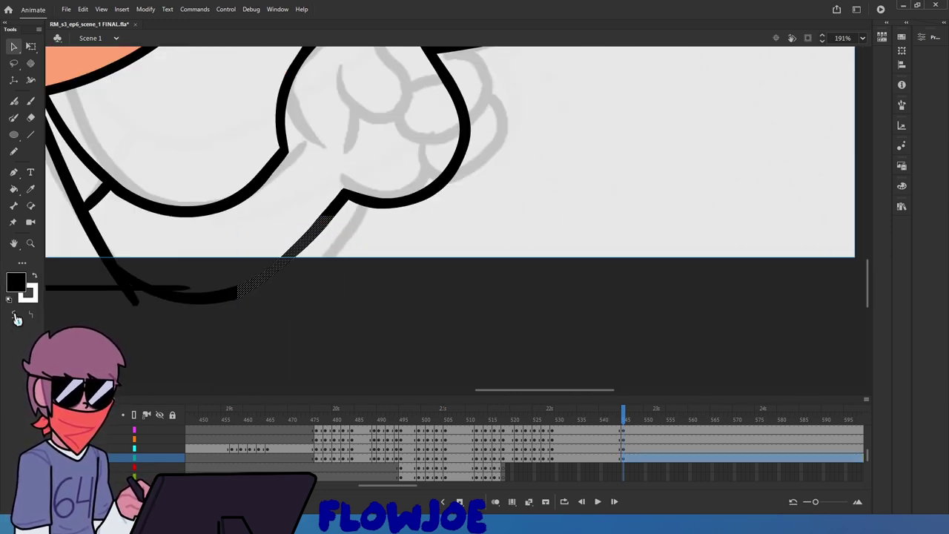
{"action": "left_click", "coordinate": [163, 253]}
{"action": "left_click_drag", "start_coordinate": [355, 296], "coordinate": [273, 191]}
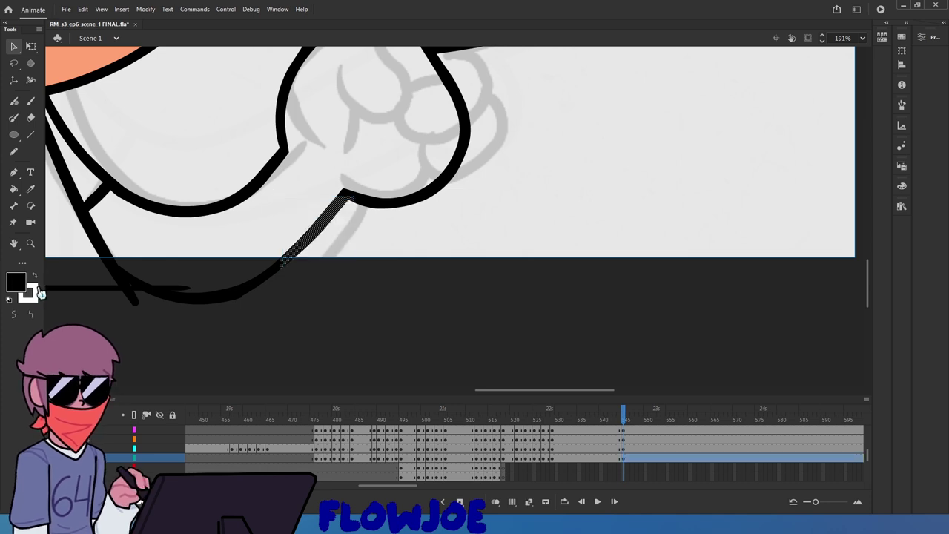
{"action": "left_click", "coordinate": [368, 219]}
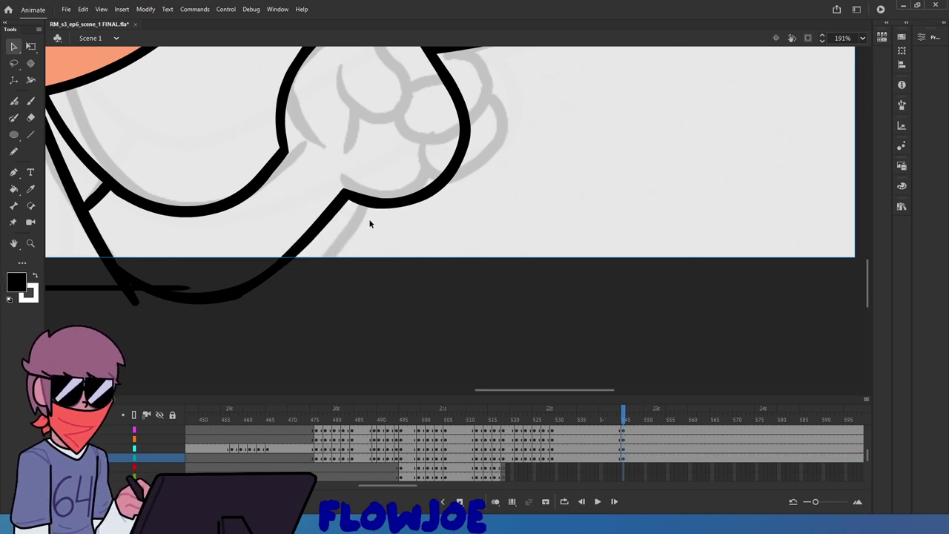
Smooth the lower curve of the fist next to the wrist corner
{"action": "scroll", "coordinate": [368, 219], "scroll_direction": "up", "scroll_amount": 3}
{"action": "left_click_drag", "start_coordinate": [490, 335], "coordinate": [342, 251]}
{"action": "left_click", "coordinate": [18, 317]}
{"action": "left_click", "coordinate": [410, 313]}
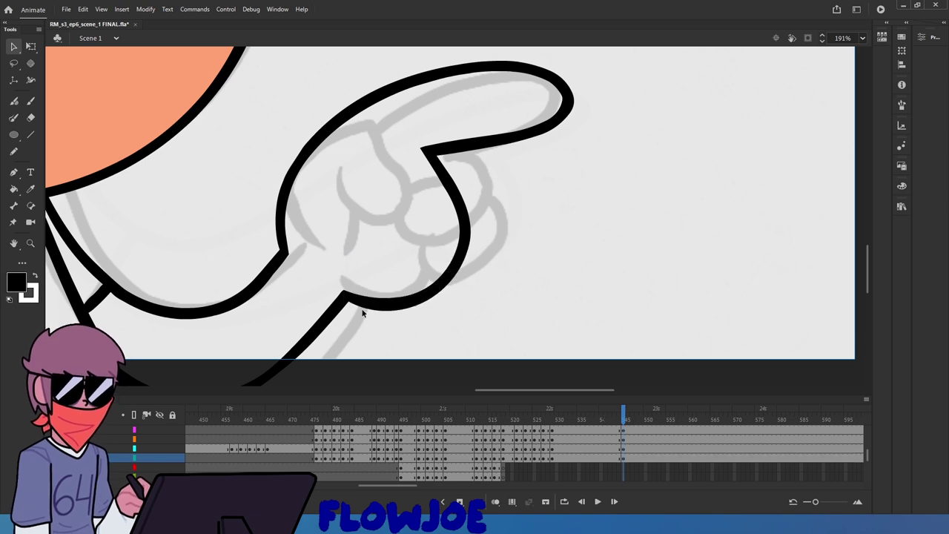
Adjust the corner where the pointing finger's underside meets the fist
{"action": "left_click_drag", "start_coordinate": [625, 416], "coordinate": [623, 416]}
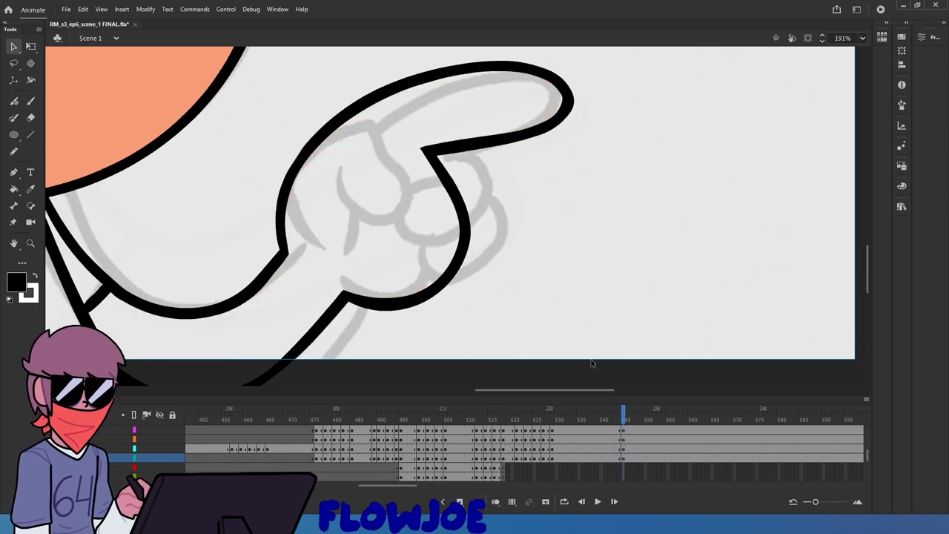
{"action": "left_click_drag", "start_coordinate": [438, 146], "coordinate": [433, 144]}
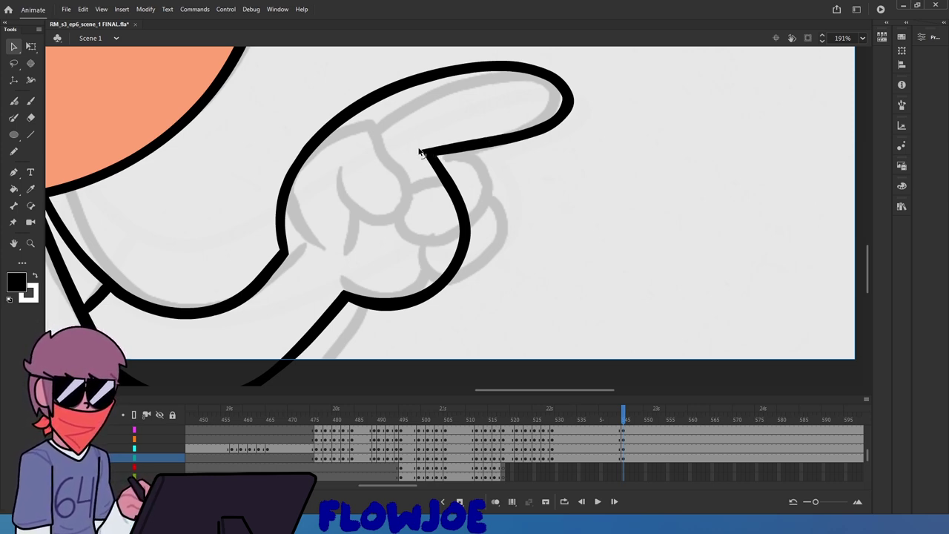
{"action": "scroll", "coordinate": [428, 152], "scroll_direction": "up", "scroll_amount": 4}
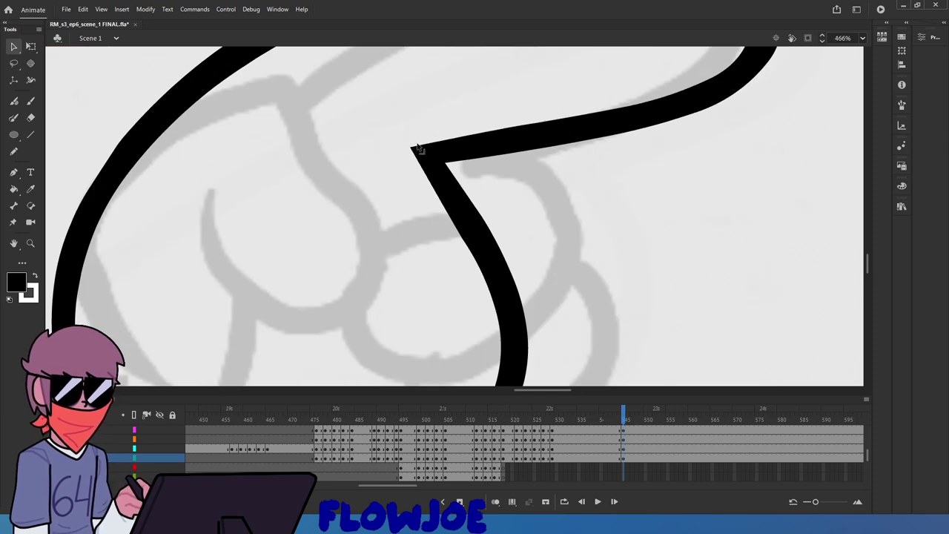
{"action": "scroll", "coordinate": [417, 153], "scroll_direction": "down", "scroll_amount": 5}
Select the rounded end of the pointing finger and smooth its outline
{"action": "key", "text": "e"}
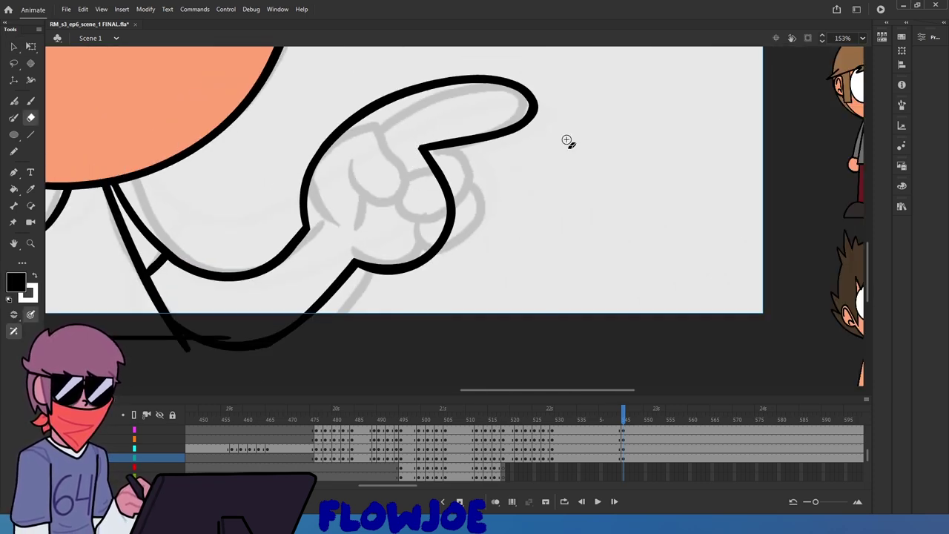
{"action": "key", "text": "q"}
{"action": "left_click_drag", "start_coordinate": [571, 144], "coordinate": [489, 69]}
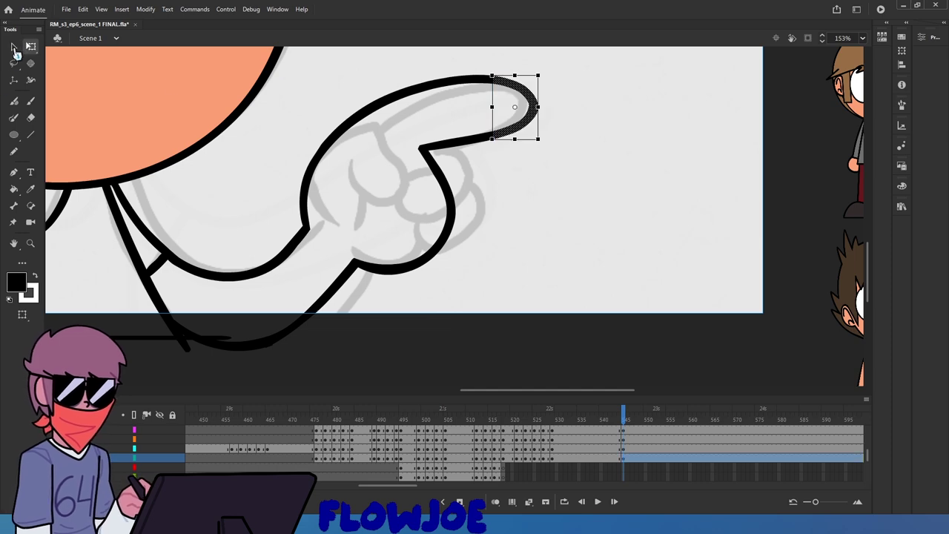
{"action": "left_click", "coordinate": [14, 45]}
{"action": "left_click", "coordinate": [548, 227]}
{"action": "scroll", "coordinate": [540, 191], "scroll_direction": "down", "scroll_amount": 2}
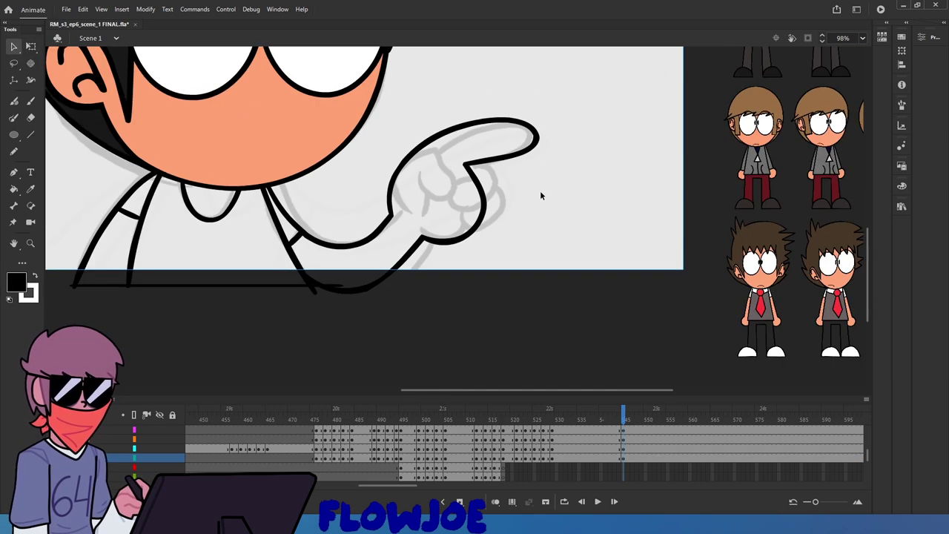
Smooth the front curve of the fist just below the corner under the finger
{"action": "scroll", "coordinate": [443, 175], "scroll_direction": "down", "scroll_amount": 2}
{"action": "scroll", "coordinate": [482, 177], "scroll_direction": "up", "scroll_amount": 5}
{"action": "left_click_drag", "start_coordinate": [457, 254], "coordinate": [387, 157]}
{"action": "left_click", "coordinate": [475, 203]}
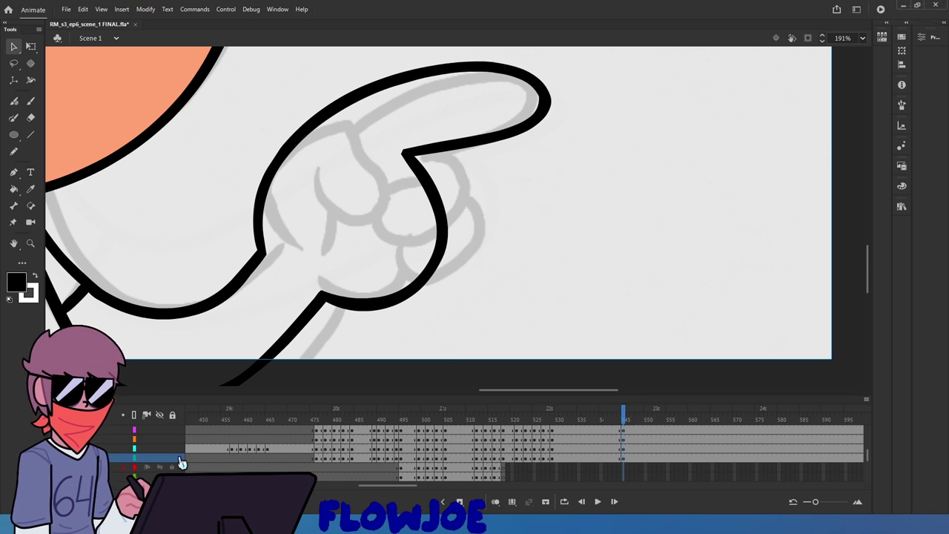
Compare the hand with the earlier frame's drawing and erase the upper wrist corner where the back of the hand meets the forearm
{"action": "left_click", "coordinate": [609, 417]}
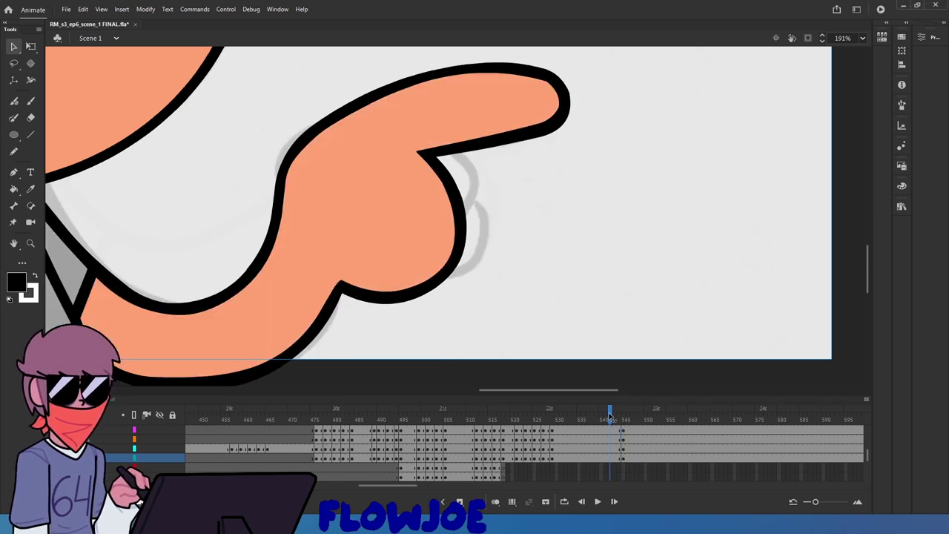
{"action": "left_click_drag", "start_coordinate": [609, 417], "coordinate": [622, 418]}
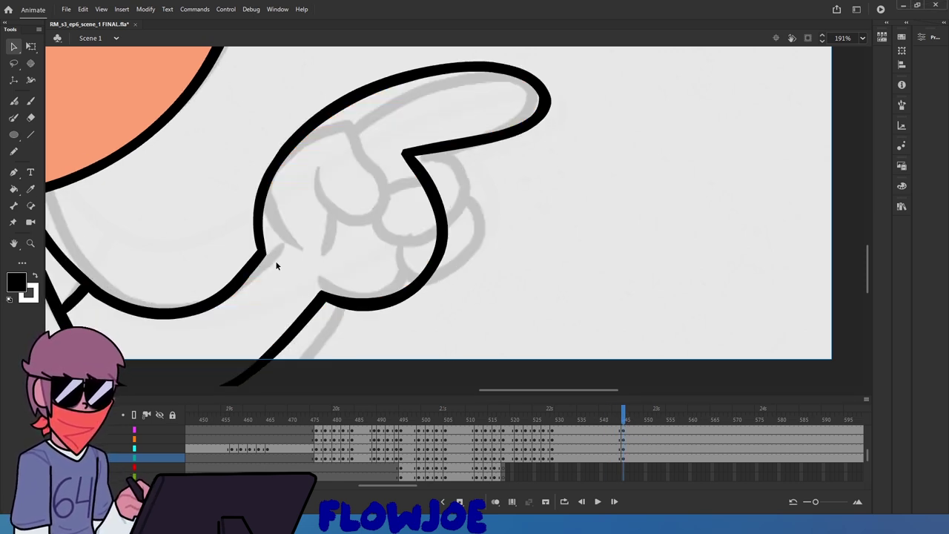
{"action": "key", "text": "e"}
{"action": "left_click_drag", "start_coordinate": [277, 261], "coordinate": [201, 202]}
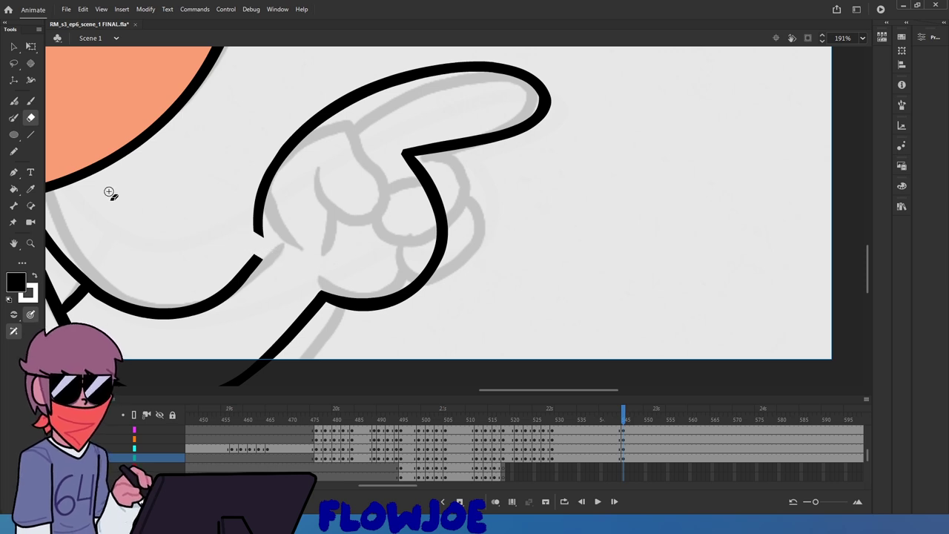
{"action": "left_click", "coordinate": [31, 100]}
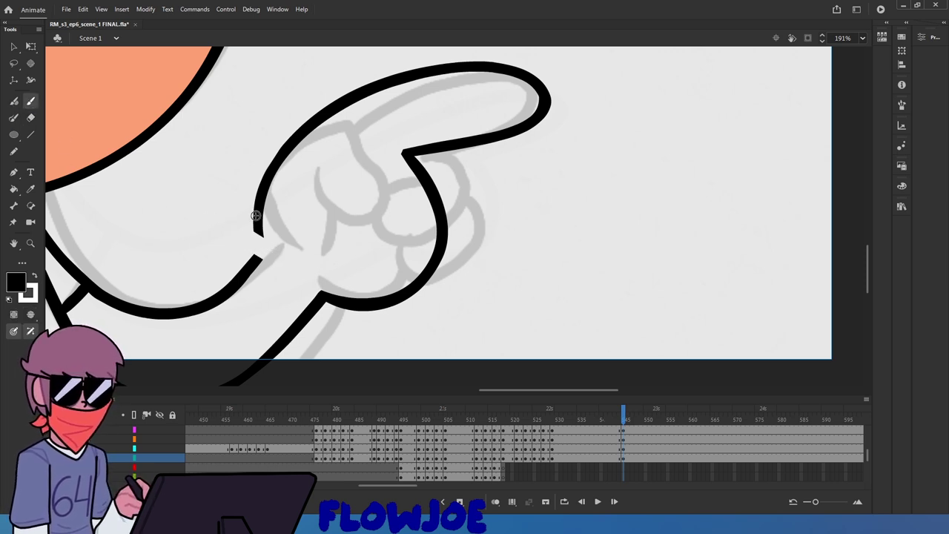
{"action": "left_click_drag", "start_coordinate": [256, 215], "coordinate": [263, 248]}
{"action": "key", "text": "ctrl+z"}
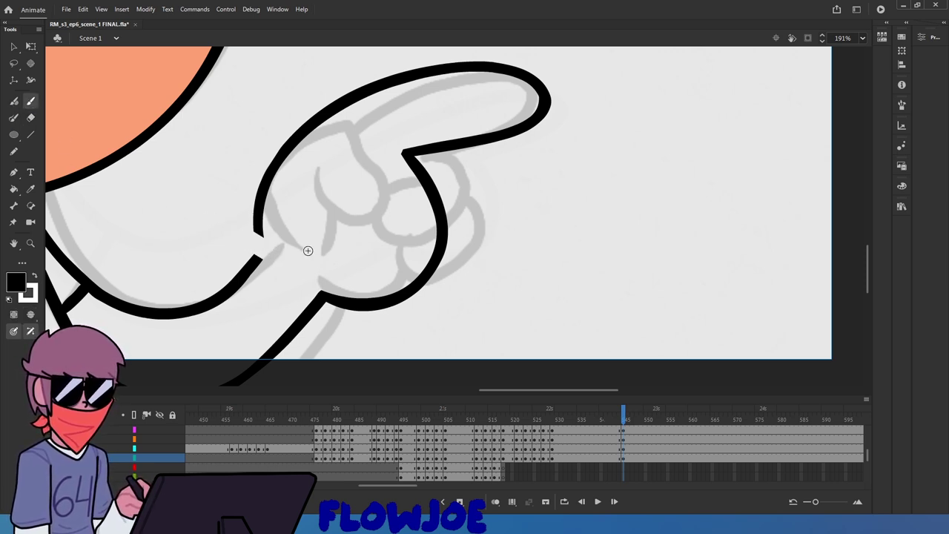
{"action": "mouse_move", "coordinate": [255, 214]}
{"action": "left_mouse_down"}
{"action": "mouse_move", "coordinate": [262, 260]}
{"action": "mouse_move", "coordinate": [257, 226]}
{"action": "left_mouse_up"}
{"action": "key", "text": "ctrl+z"}
{"action": "key", "text": "ctrl+z"}
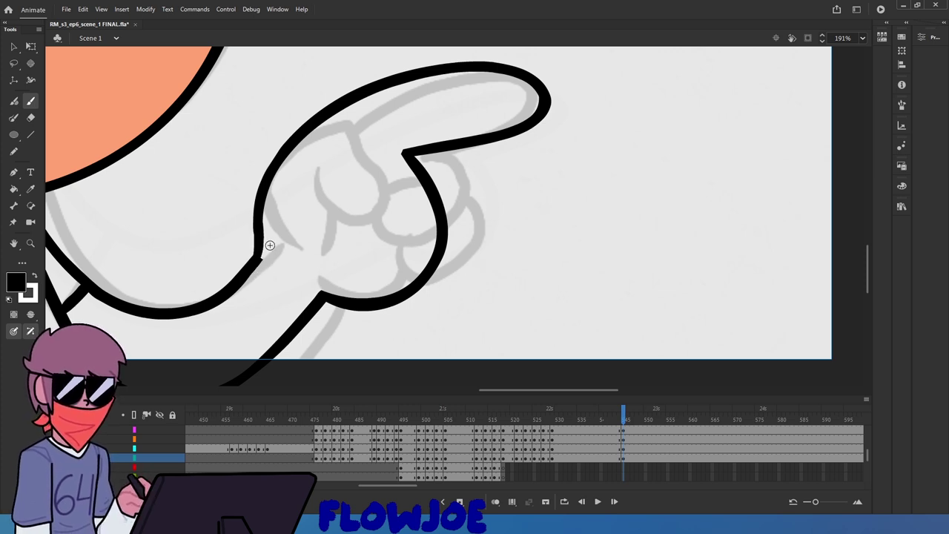
{"action": "key", "text": "ctrl+z"}
Erase more of the lower back-of-hand outline and redraw it with the brush as one curve down to the wrist corner
{"action": "left_click", "coordinate": [625, 419]}
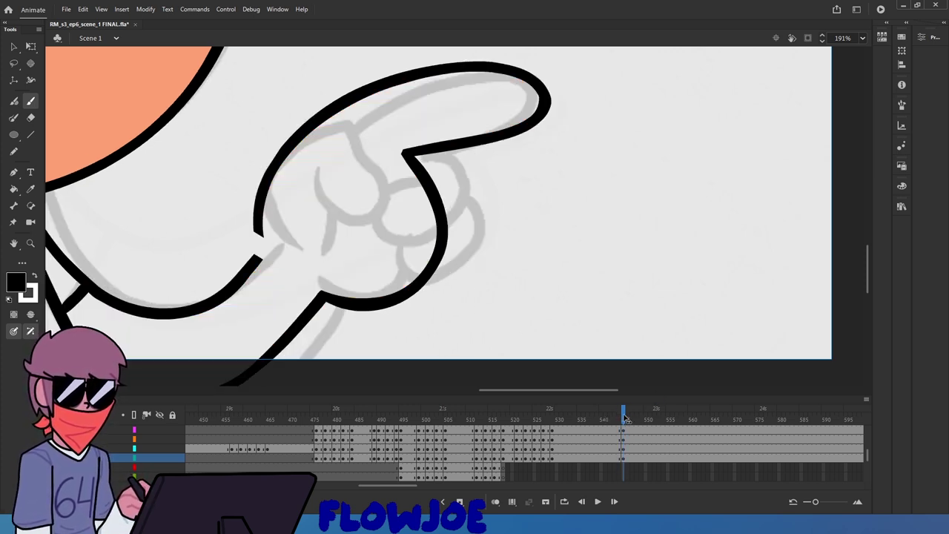
{"action": "key", "text": "e"}
{"action": "mouse_move", "coordinate": [250, 187]}
{"action": "left_mouse_down"}
{"action": "mouse_move", "coordinate": [270, 252]}
{"action": "mouse_move", "coordinate": [249, 179]}
{"action": "mouse_move", "coordinate": [266, 257]}
{"action": "mouse_move", "coordinate": [264, 188]}
{"action": "left_mouse_up"}
{"action": "key", "text": "b"}
{"action": "key", "text": "ctrl+z"}
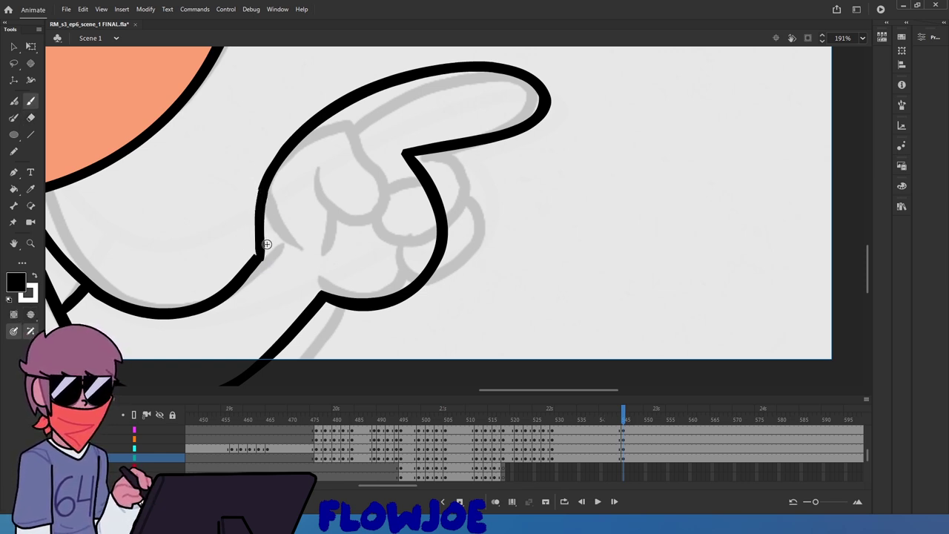
{"action": "key", "text": "ctrl+z"}
{"action": "mouse_move", "coordinate": [261, 259]}
{"action": "left_mouse_down"}
{"action": "mouse_move", "coordinate": [274, 168]}
{"action": "mouse_move", "coordinate": [256, 216]}
{"action": "left_mouse_up"}
{"action": "key", "text": "ctrl+z"}
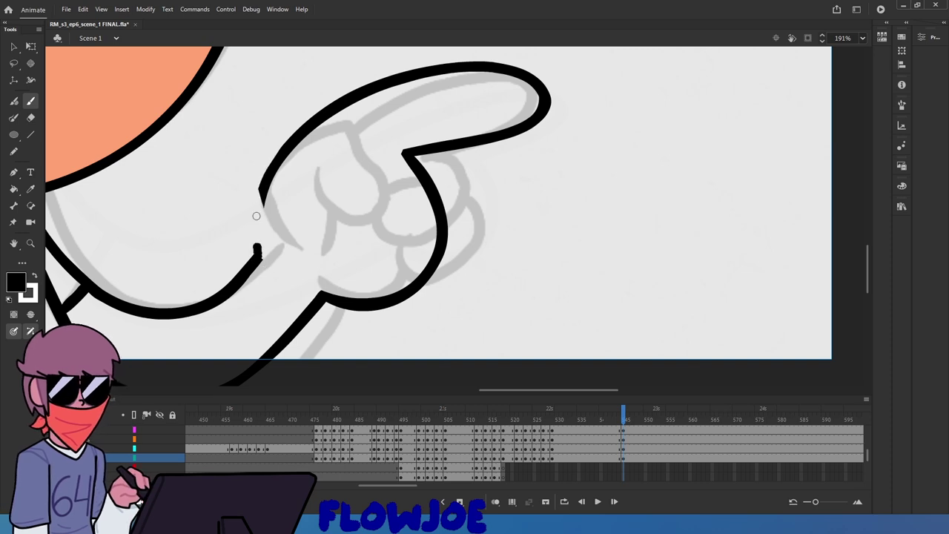
{"action": "left_click_drag", "start_coordinate": [265, 182], "coordinate": [260, 251]}
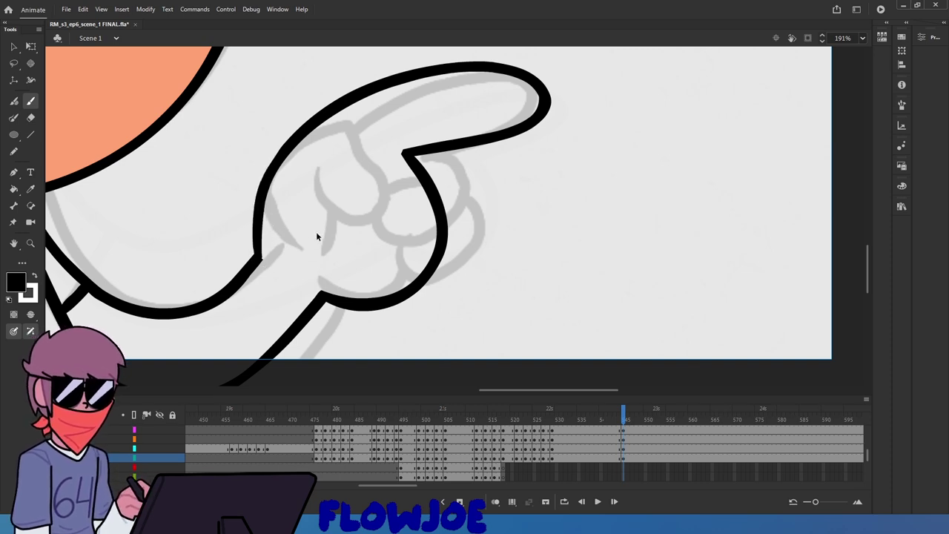
Smooth the redrawn stretch of outline at the upper wrist corner
{"action": "key", "text": "q"}
{"action": "scroll", "coordinate": [315, 231], "scroll_direction": "down", "scroll_amount": 4}
{"action": "scroll", "coordinate": [278, 188], "scroll_direction": "up", "scroll_amount": 4}
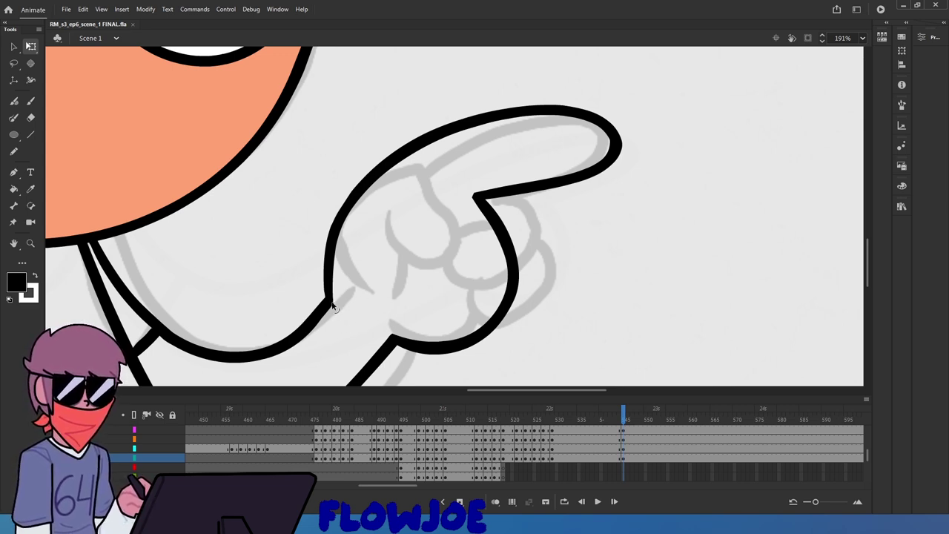
{"action": "scroll", "coordinate": [333, 331], "scroll_direction": "up", "scroll_amount": 8}
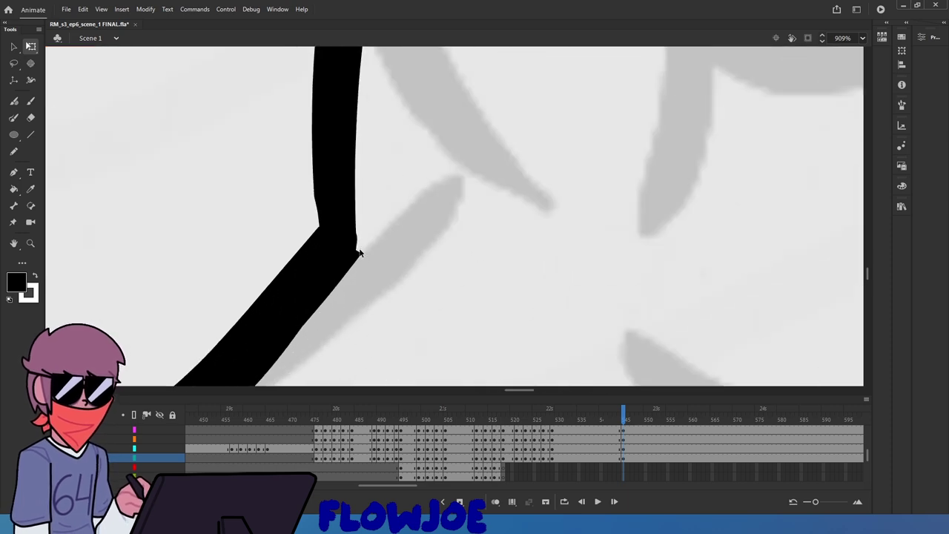
{"action": "scroll", "coordinate": [363, 236], "scroll_direction": "down", "scroll_amount": 6}
{"action": "left_click_drag", "start_coordinate": [375, 252], "coordinate": [338, 181]}
{"action": "key", "text": "v"}
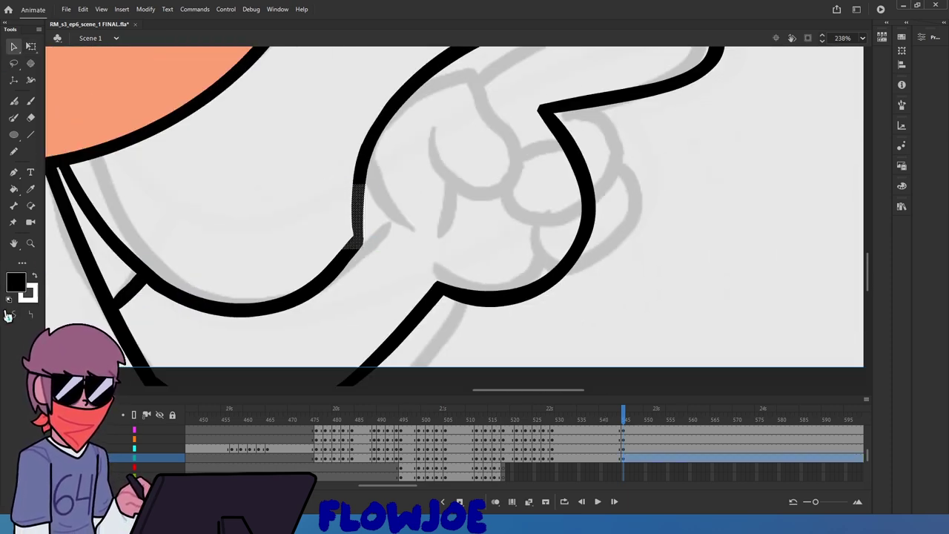
{"action": "left_click", "coordinate": [428, 206]}
{"action": "scroll", "coordinate": [427, 206], "scroll_direction": "down", "scroll_amount": 1}
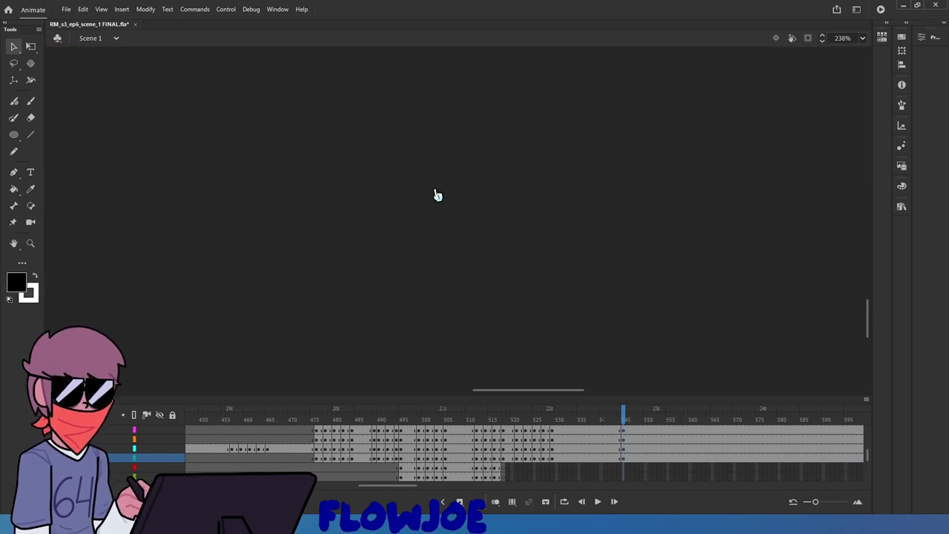
{"action": "scroll", "coordinate": [661, 175], "scroll_direction": "down", "scroll_amount": 1}
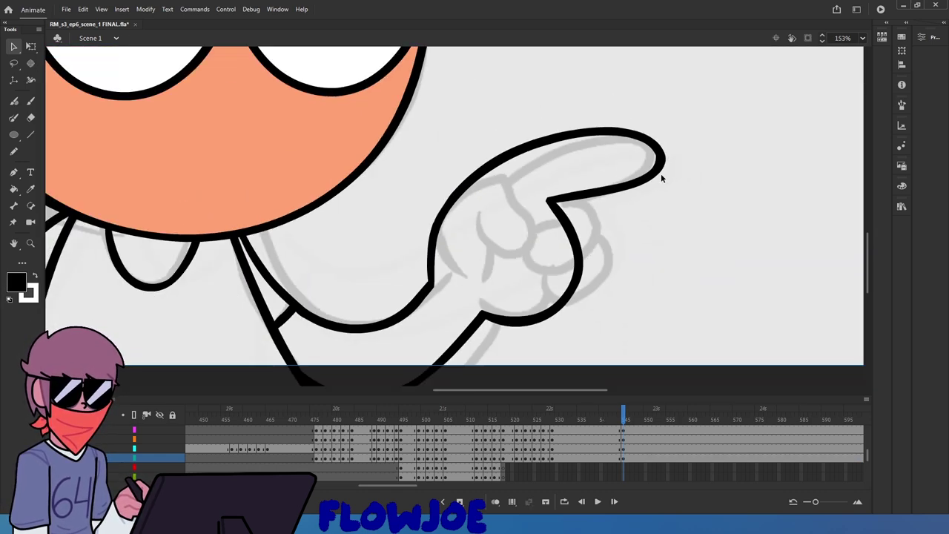
Smooth the rounded fingertip and the back-of-hand outline down to the upper wrist corner
{"action": "left_click_drag", "start_coordinate": [669, 180], "coordinate": [604, 120]}
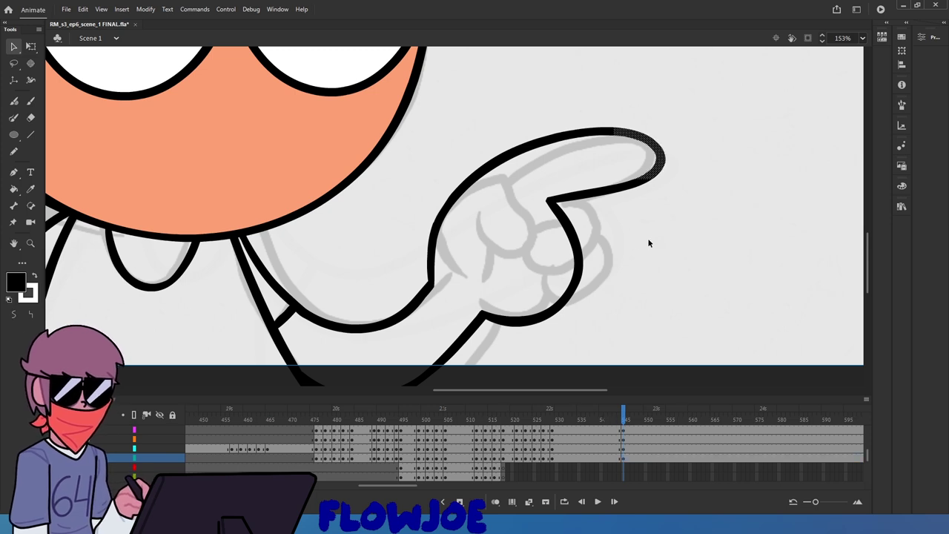
{"action": "left_click", "coordinate": [644, 216]}
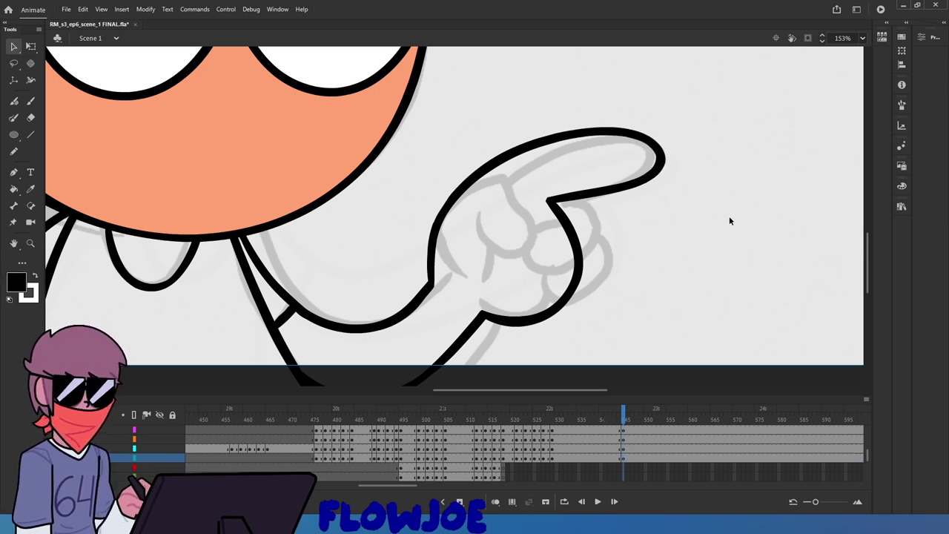
{"action": "left_click_drag", "start_coordinate": [729, 221], "coordinate": [686, 217]}
{"action": "left_click_drag", "start_coordinate": [487, 287], "coordinate": [414, 138]}
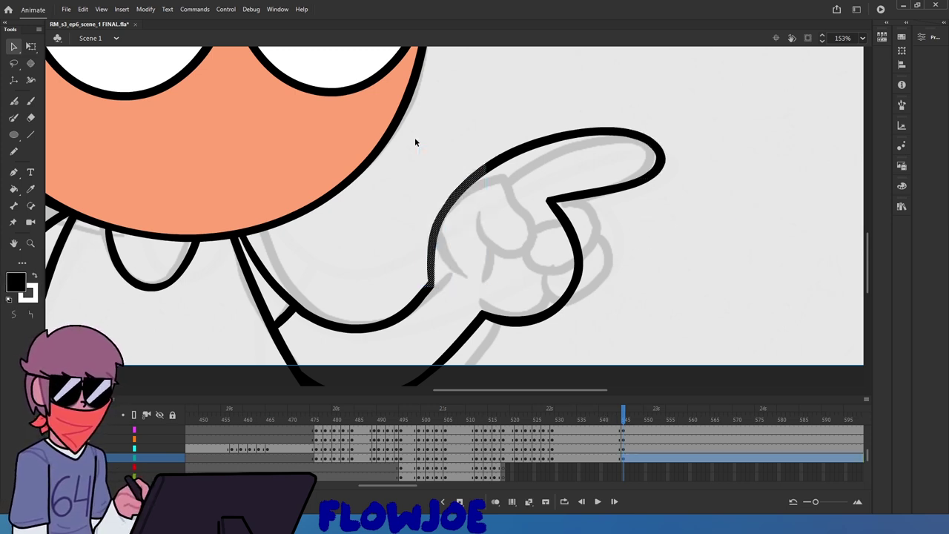
{"action": "left_click", "coordinate": [14, 316]}
{"action": "left_click", "coordinate": [496, 225]}
{"action": "scroll", "coordinate": [495, 225], "scroll_direction": "down", "scroll_amount": 2}
Pull the inner edge of the upper wrist corner outward to even out the line thickness
{"action": "scroll", "coordinate": [464, 278], "scroll_direction": "up", "scroll_amount": 5}
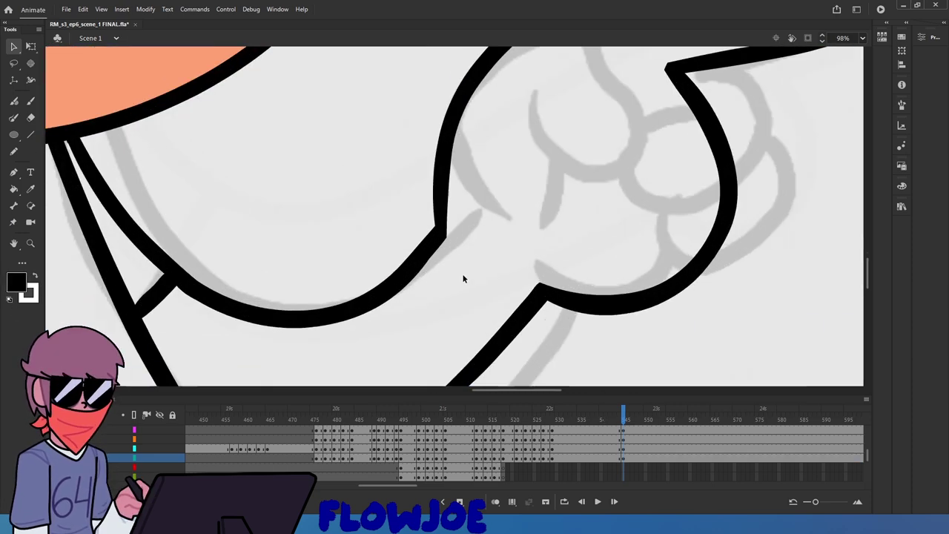
{"action": "scroll", "coordinate": [449, 230], "scroll_direction": "up", "scroll_amount": 1}
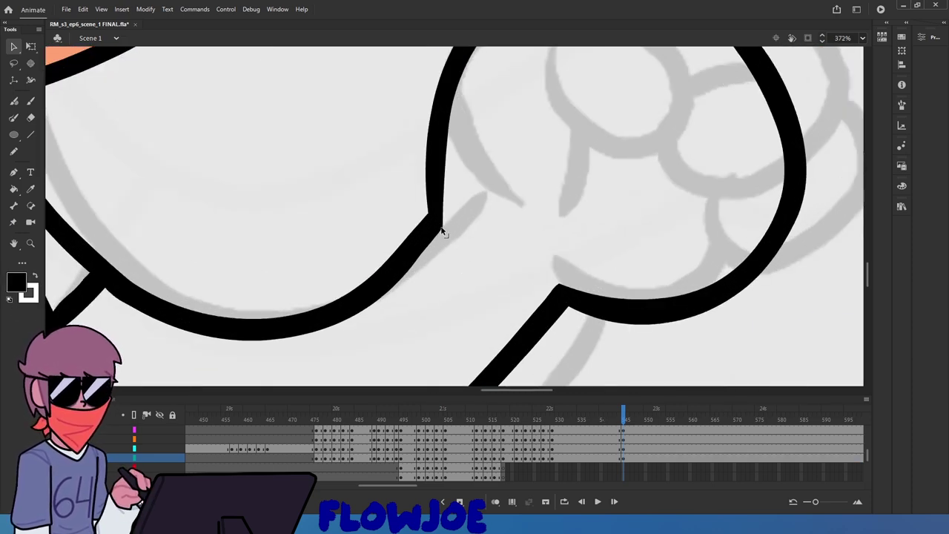
{"action": "left_click_drag", "start_coordinate": [441, 228], "coordinate": [449, 214]}
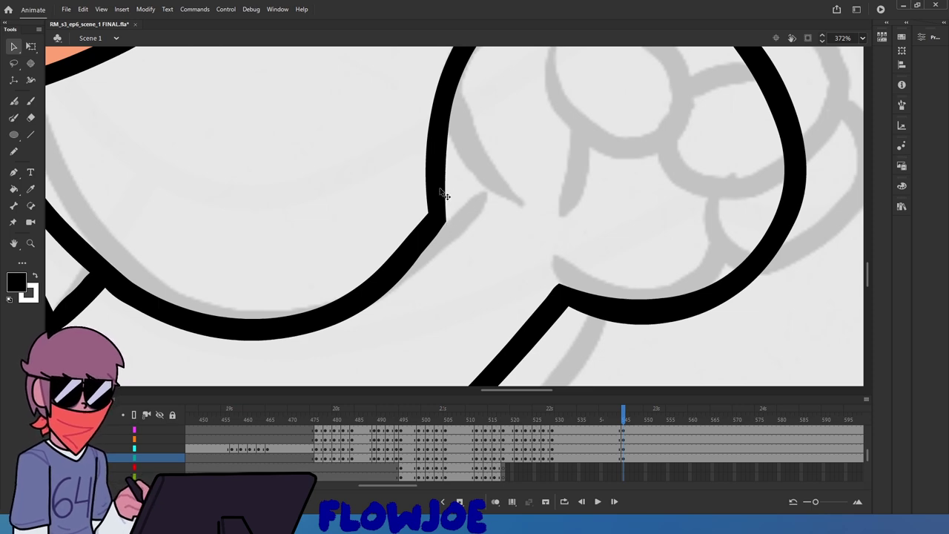
{"action": "double_click", "coordinate": [441, 195]}
{"action": "left_click", "coordinate": [494, 194]}
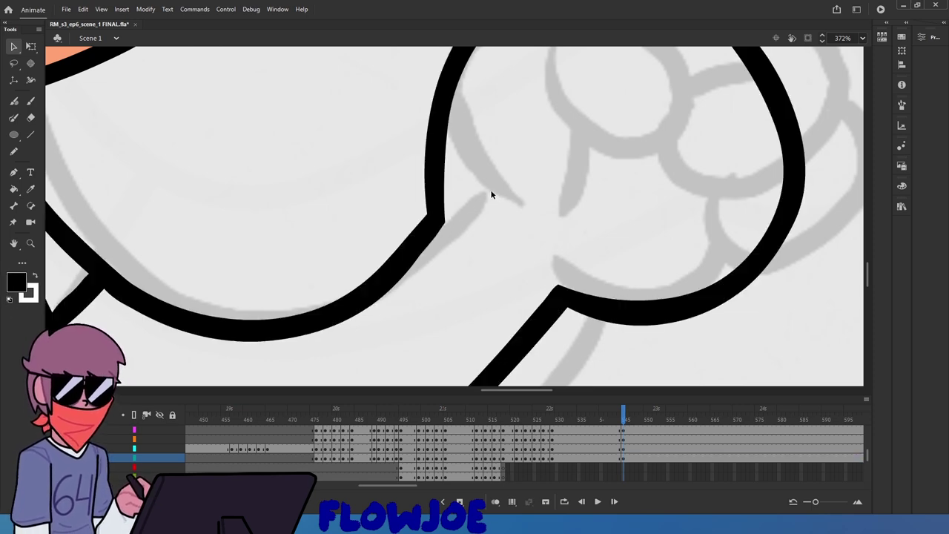
{"action": "key", "text": "ctrl+a"}
{"action": "scroll", "coordinate": [489, 196], "scroll_direction": "down", "scroll_amount": 5}
{"action": "scroll", "coordinate": [490, 205], "scroll_direction": "down", "scroll_amount": 5}
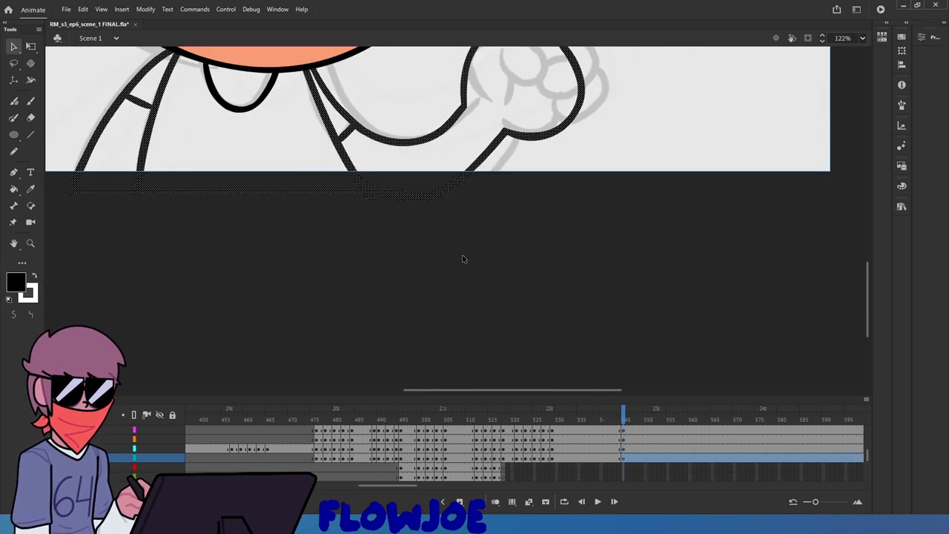
{"action": "left_click", "coordinate": [462, 254]}
{"action": "scroll", "coordinate": [458, 261], "scroll_direction": "up", "scroll_amount": 4}
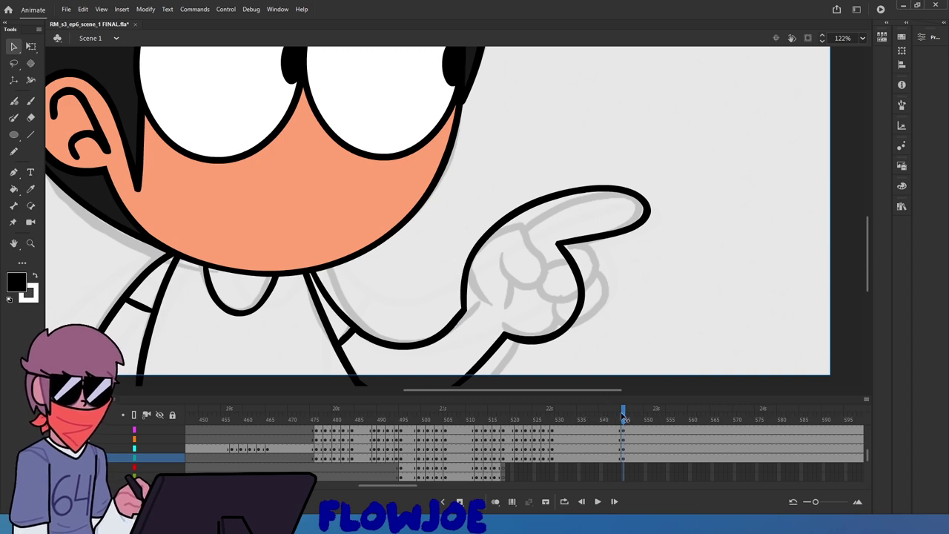
Erase the upper wrist corner again and rework its join between the forearm and the back of the hand with the brush
{"action": "left_click_drag", "start_coordinate": [627, 420], "coordinate": [626, 415]}
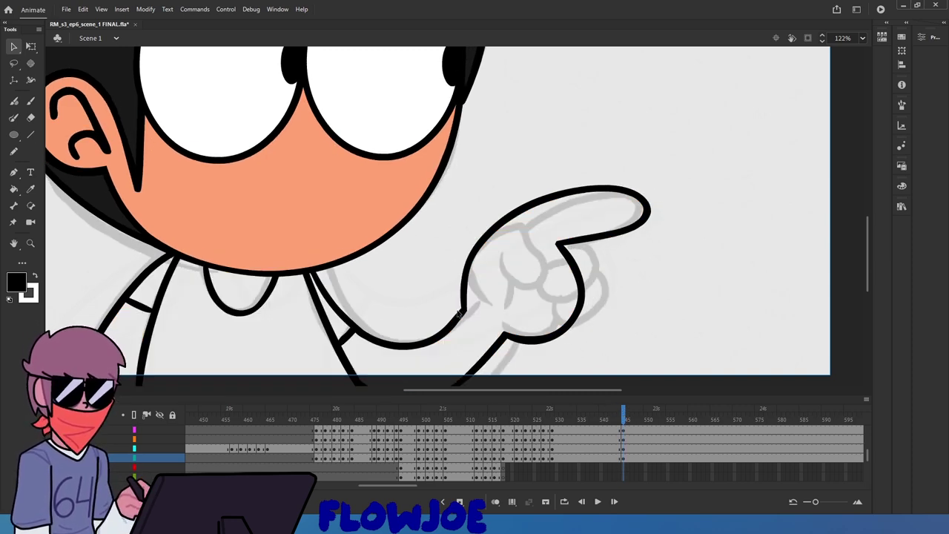
{"action": "key", "text": "e"}
{"action": "mouse_move", "coordinate": [460, 316]}
{"action": "left_mouse_down"}
{"action": "mouse_move", "coordinate": [471, 308]}
{"action": "mouse_move", "coordinate": [465, 297]}
{"action": "mouse_move", "coordinate": [465, 317]}
{"action": "left_mouse_up"}
{"action": "key", "text": "b"}
{"action": "key", "text": "ctrl+z"}
{"action": "key", "text": "ctrl+z"}
Trim the inner edge of the outline at the upper wrist corner with the eraser
{"action": "key", "text": "e"}
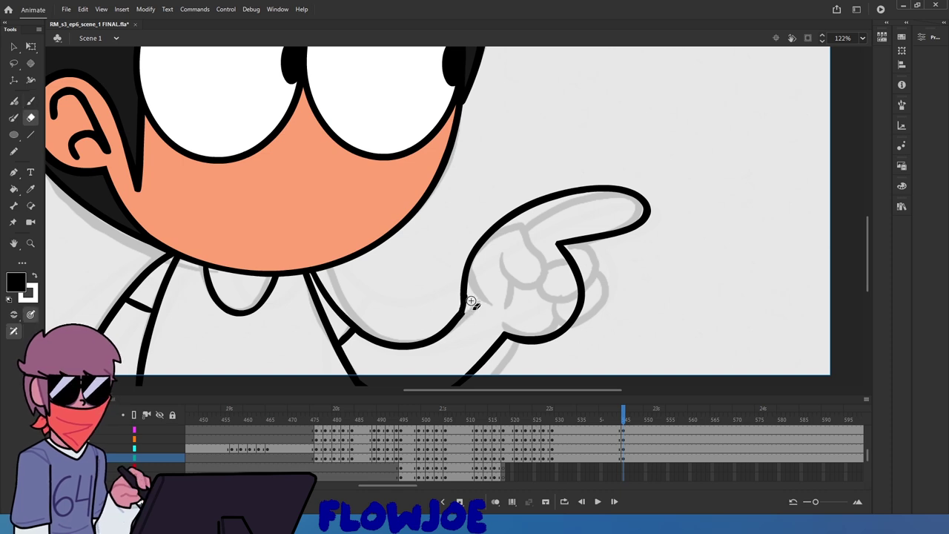
{"action": "left_click_drag", "start_coordinate": [468, 304], "coordinate": [470, 284]}
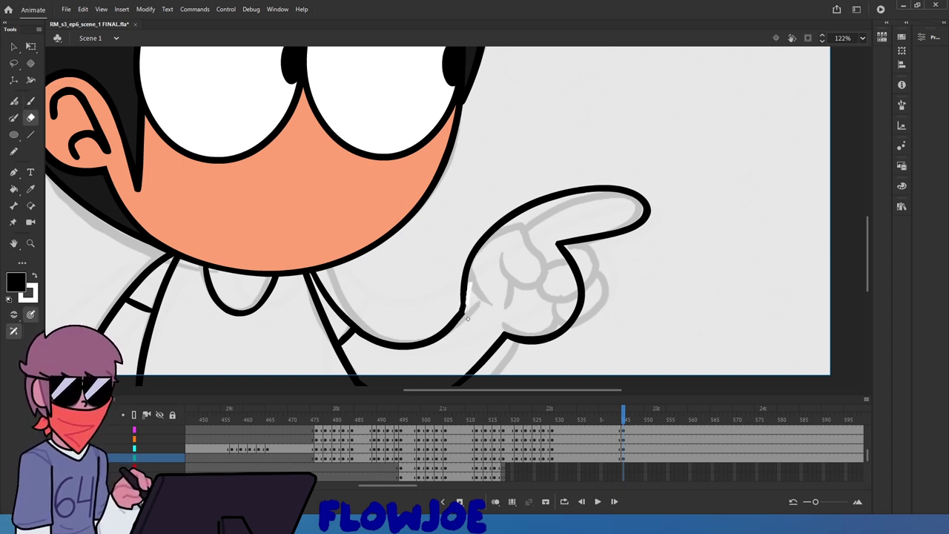
{"action": "key", "text": "ctrl+z"}
{"action": "left_click_drag", "start_coordinate": [468, 321], "coordinate": [473, 273]}
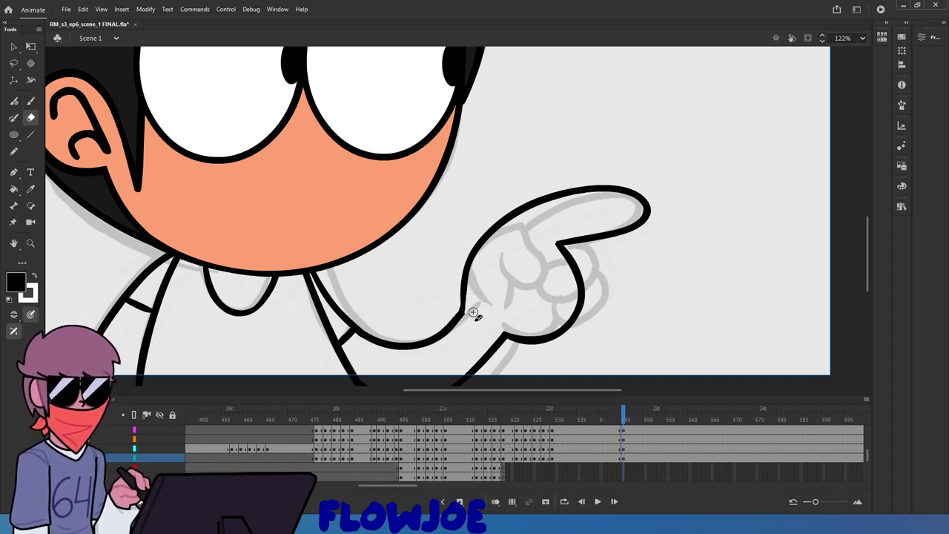
Select the outline around the upper wrist corner, including the start of the forearm, and smooth it
{"action": "key", "text": "q"}
{"action": "left_click_drag", "start_coordinate": [478, 322], "coordinate": [438, 270]}
{"action": "left_click", "coordinate": [424, 284]}
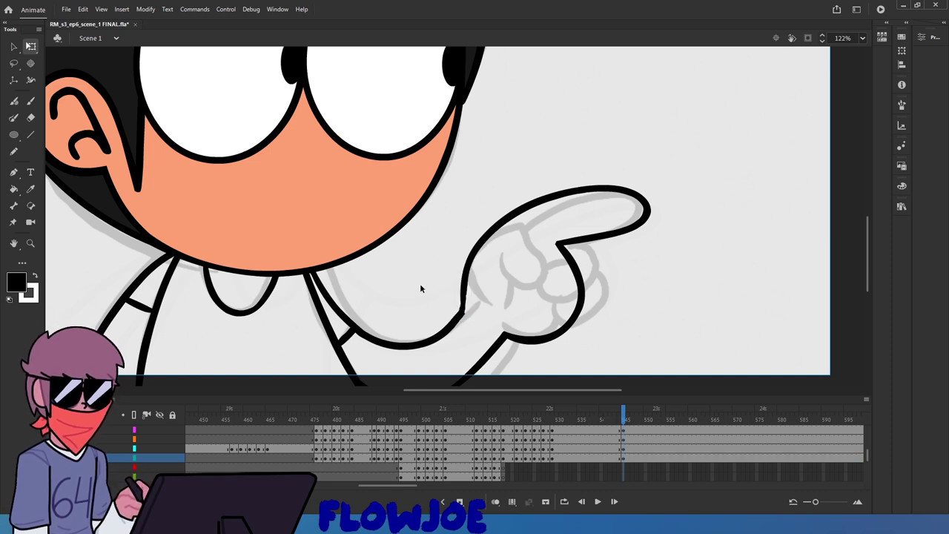
{"action": "left_click", "coordinate": [18, 46]}
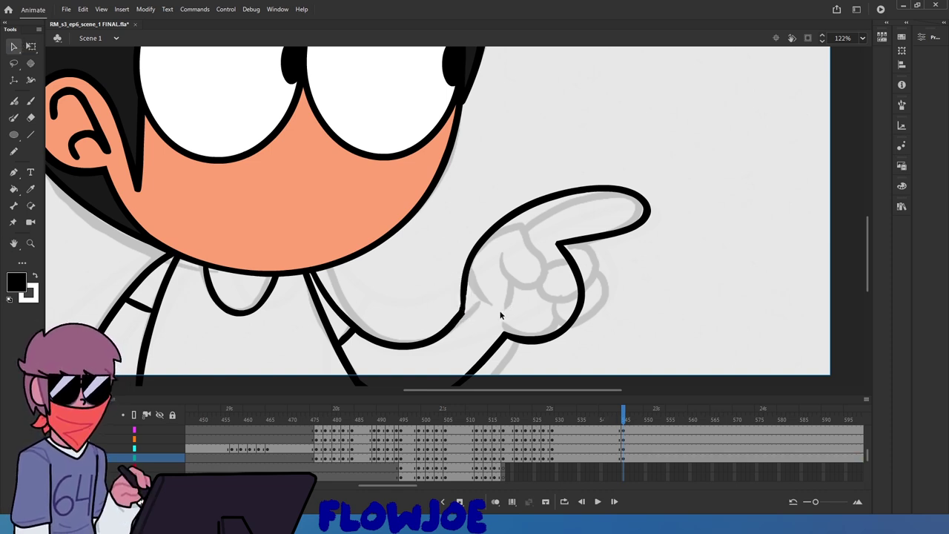
{"action": "left_click_drag", "start_coordinate": [500, 319], "coordinate": [432, 257]}
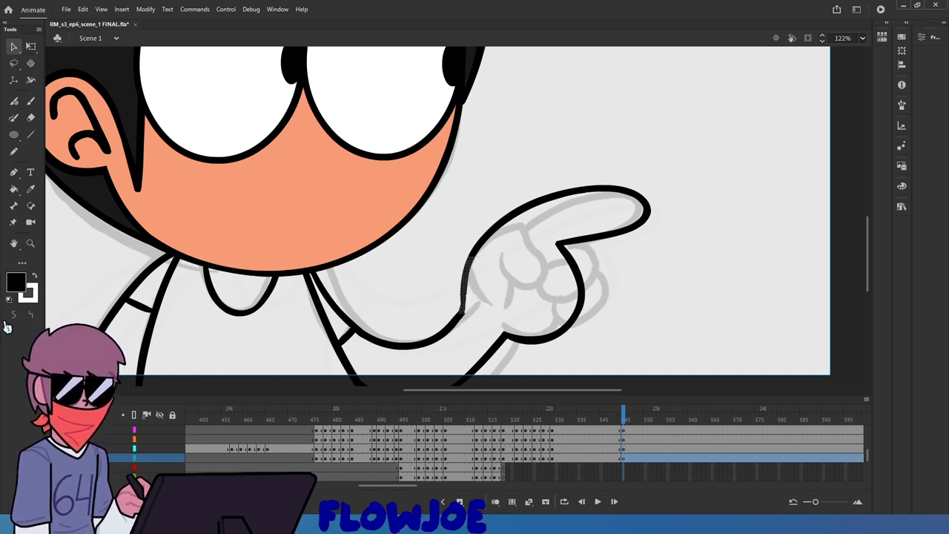
{"action": "left_click", "coordinate": [505, 342]}
{"action": "left_click_drag", "start_coordinate": [483, 326], "coordinate": [431, 271]}
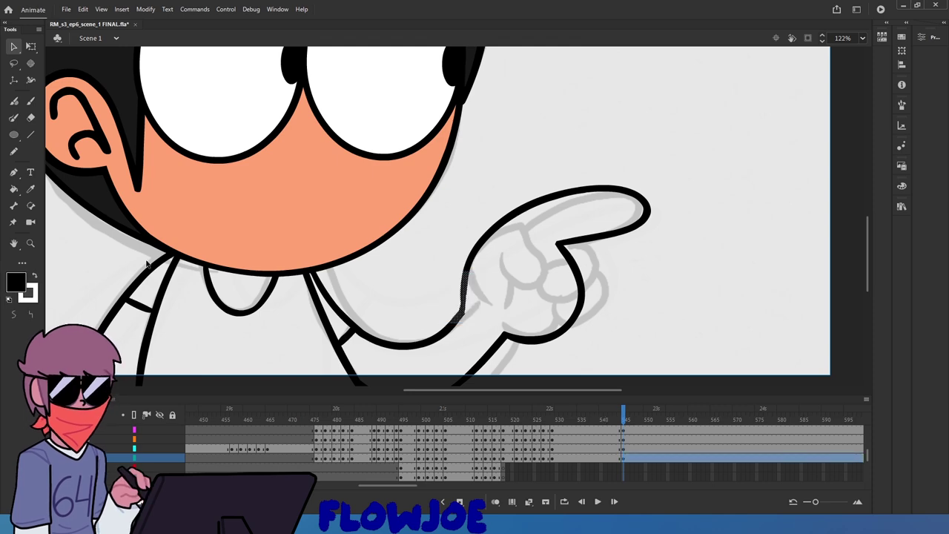
{"action": "left_click", "coordinate": [13, 314]}
{"action": "left_click", "coordinate": [467, 334]}
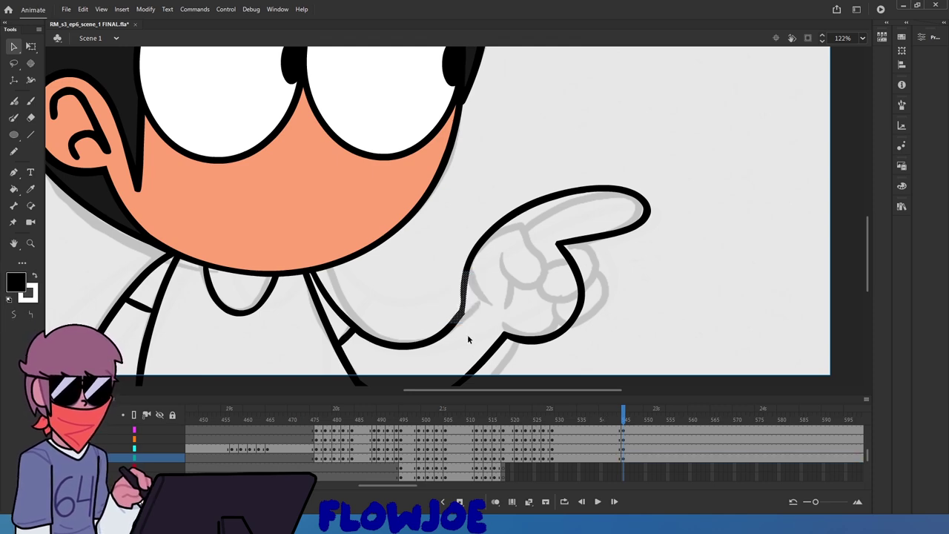
Smooth out the remaining spike where the forearm meets the back of the hand, and save the file
{"action": "scroll", "coordinate": [467, 334], "scroll_direction": "up", "scroll_amount": 3}
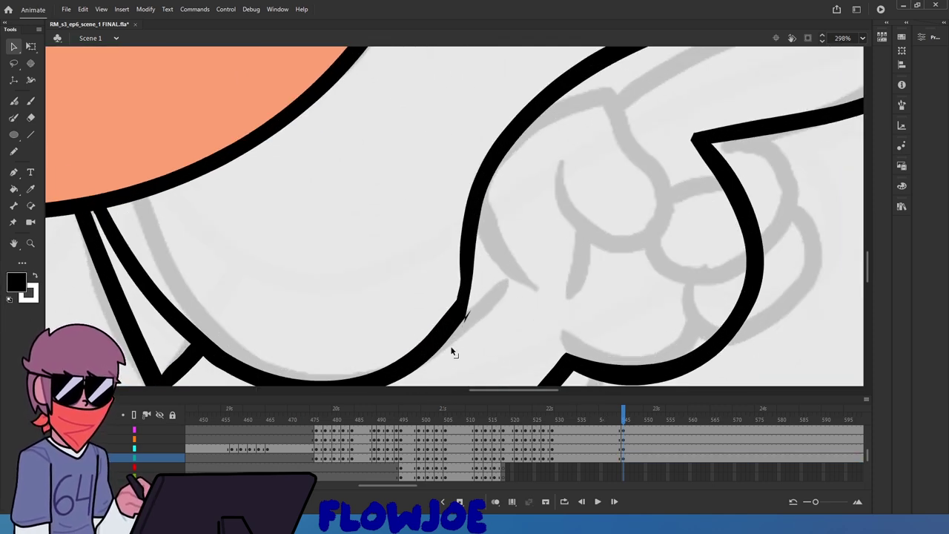
{"action": "left_click_drag", "start_coordinate": [511, 338], "coordinate": [398, 174]}
{"action": "left_click_drag", "start_coordinate": [496, 356], "coordinate": [420, 201]}
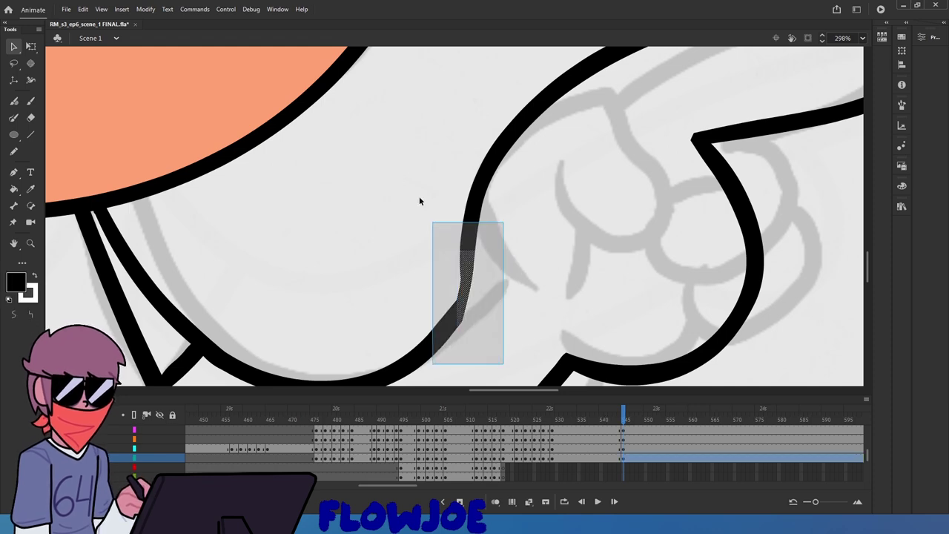
{"action": "left_click", "coordinate": [13, 316]}
{"action": "left_click", "coordinate": [12, 316]}
{"action": "left_click", "coordinate": [236, 268]}
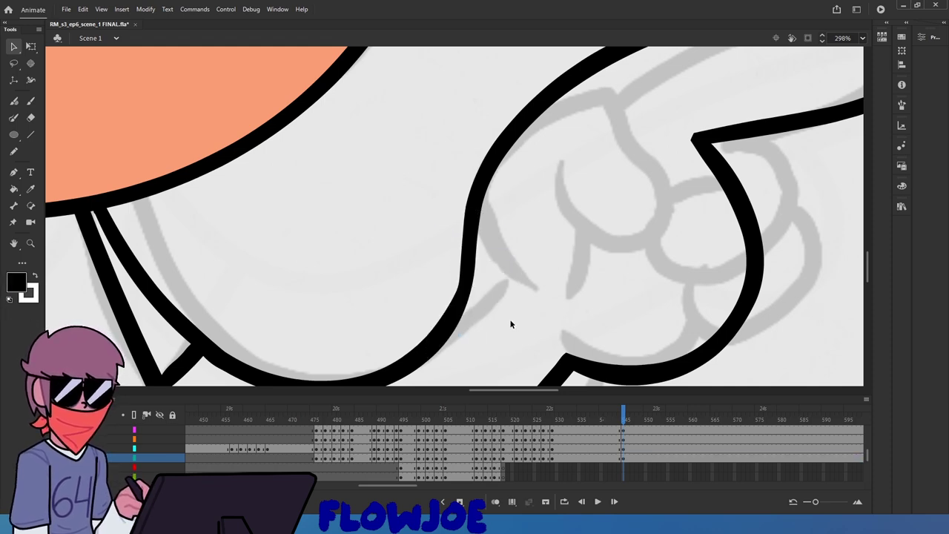
{"action": "scroll", "coordinate": [517, 320], "scroll_direction": "down", "scroll_amount": 4}
{"action": "key", "text": "ctrl+s"}
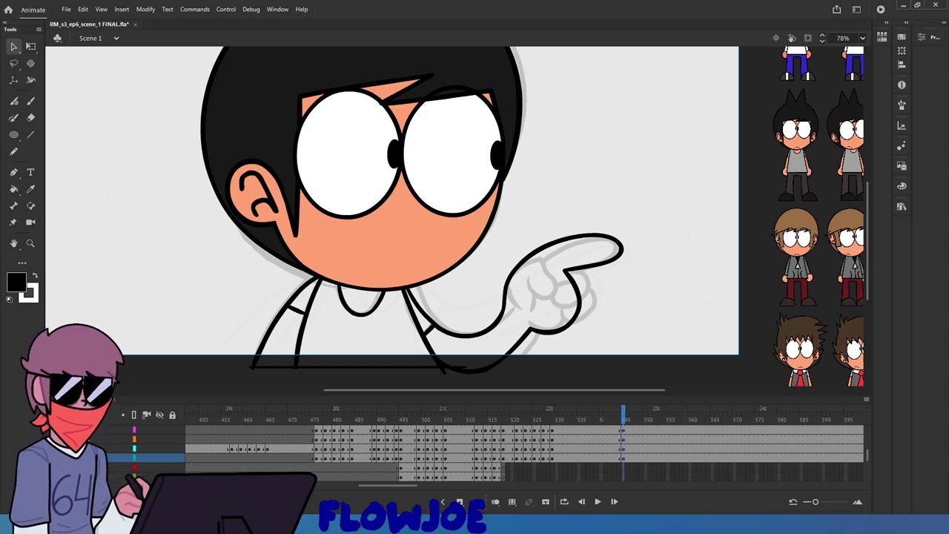
Paste the orange cat figurine photo into the current drawing frame and move it away from the character
{"action": "double_click", "coordinate": [623, 458]}
{"action": "key", "text": "ctrl+v"}
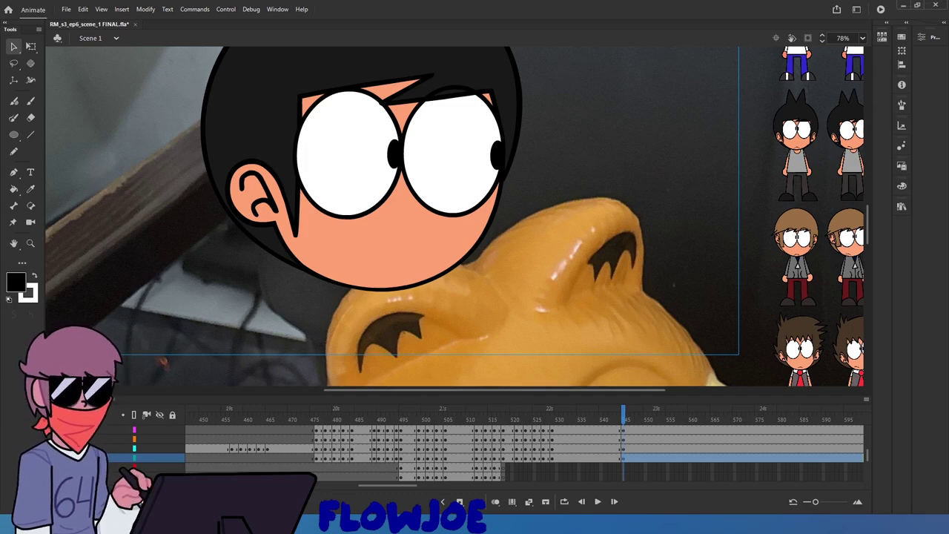
{"action": "scroll", "coordinate": [454, 276], "scroll_direction": "down", "scroll_amount": 2}
{"action": "left_click_drag", "start_coordinate": [462, 279], "coordinate": [146, 141]}
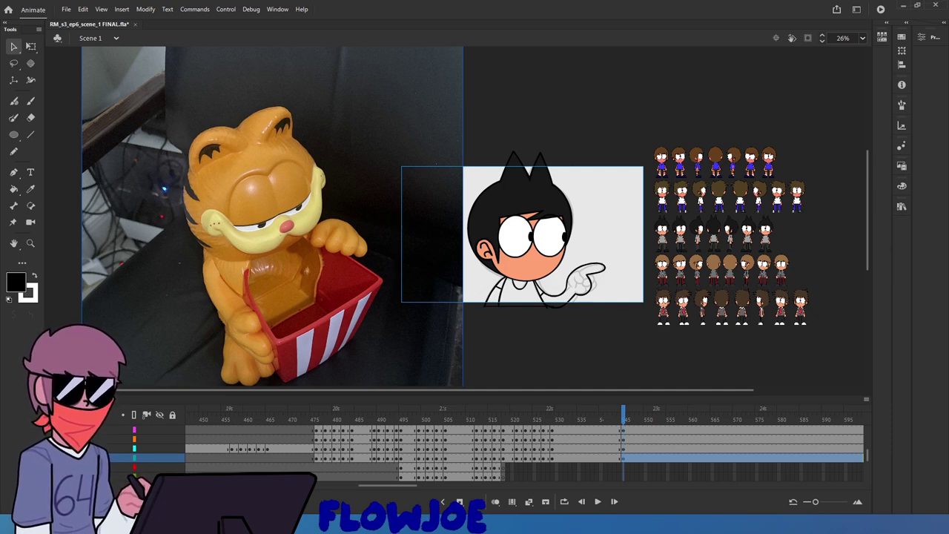
Scale the figurine photo down to roughly a third of its size and place it just beside the canvas
{"action": "key", "text": "q"}
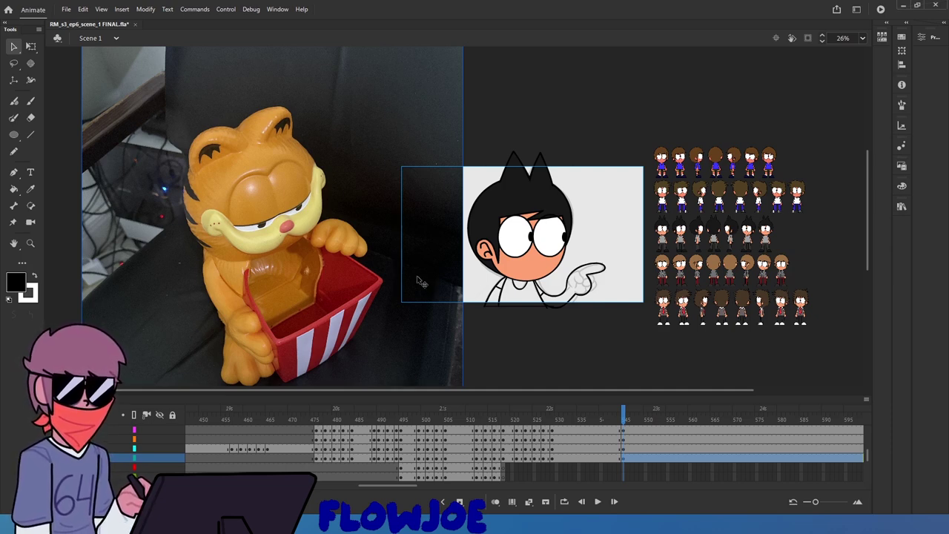
{"action": "left_click_drag", "start_coordinate": [406, 283], "coordinate": [376, 246]}
{"action": "scroll", "coordinate": [378, 250], "scroll_direction": "down", "scroll_amount": 1}
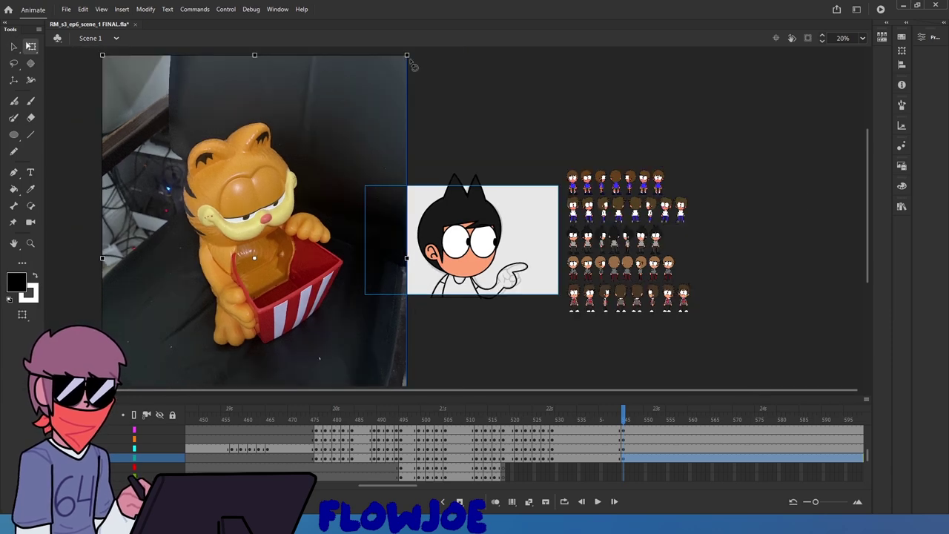
{"action": "left_click_drag", "start_coordinate": [405, 54], "coordinate": [300, 199]}
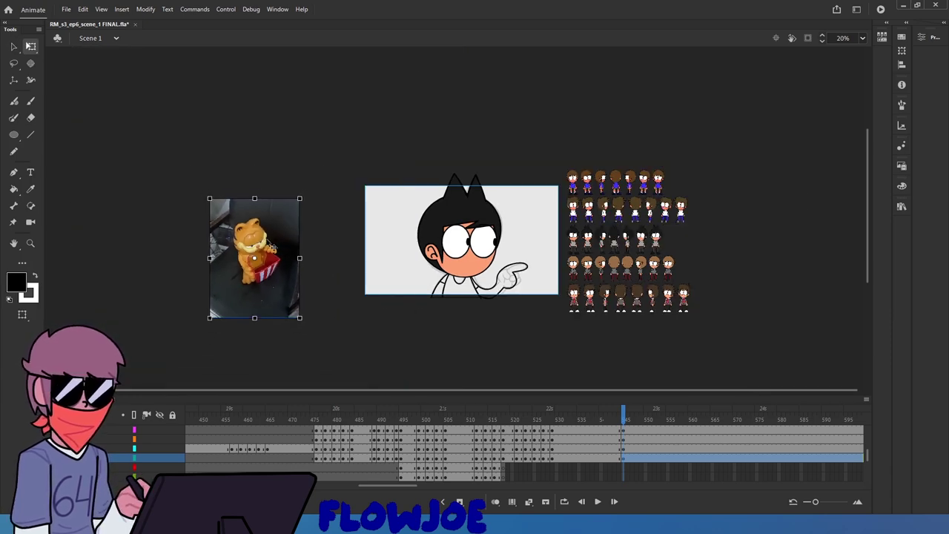
{"action": "left_click_drag", "start_coordinate": [269, 242], "coordinate": [334, 213]}
{"action": "scroll", "coordinate": [366, 299], "scroll_direction": "up", "scroll_amount": 3}
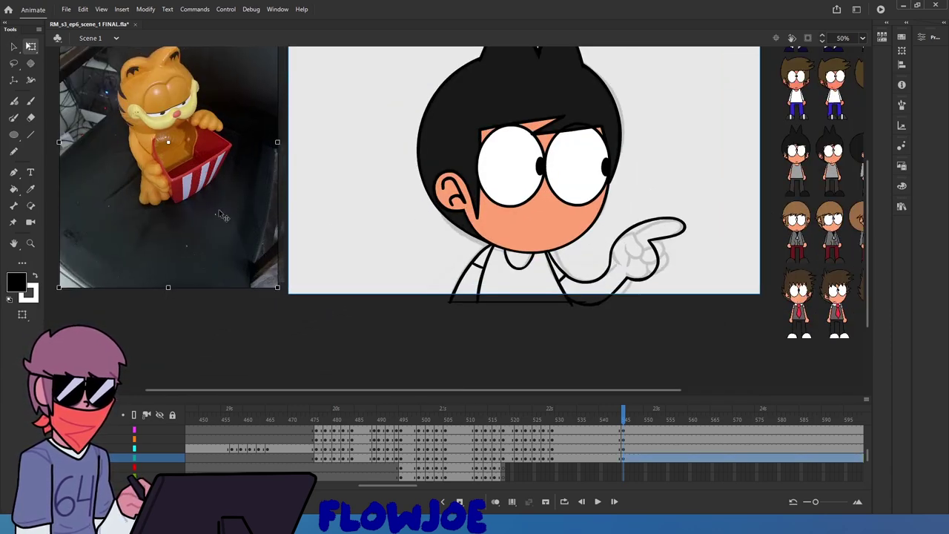
{"action": "left_click_drag", "start_coordinate": [497, 389], "coordinate": [584, 389]}
{"action": "scroll", "coordinate": [541, 345], "scroll_direction": "up", "scroll_amount": 2}
{"action": "scroll", "coordinate": [541, 345], "scroll_direction": "down", "scroll_amount": 2}
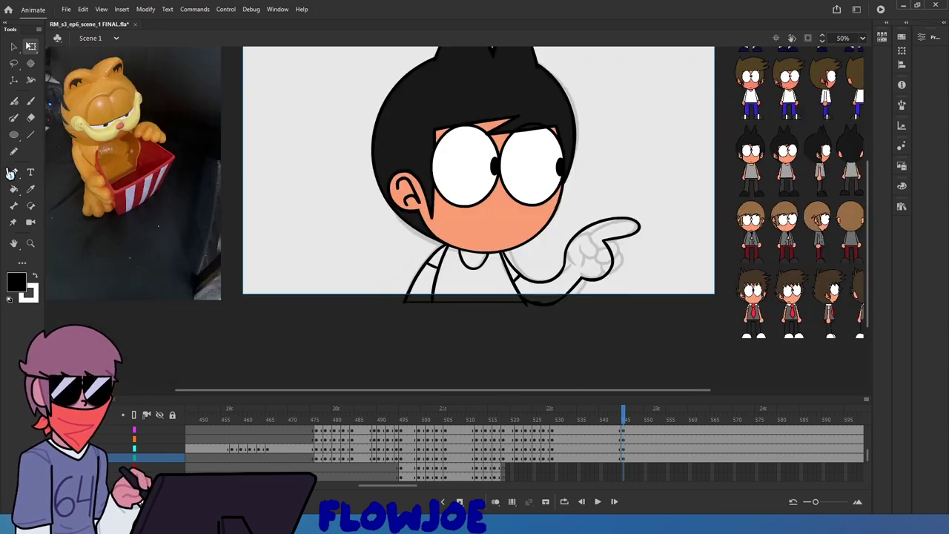
Shift the shirt's neckline curve slightly toward the pointing arm
{"action": "left_click", "coordinate": [31, 188]}
{"action": "left_click_drag", "start_coordinate": [611, 421], "coordinate": [626, 424]}
{"action": "scroll", "coordinate": [469, 264], "scroll_direction": "up", "scroll_amount": 5}
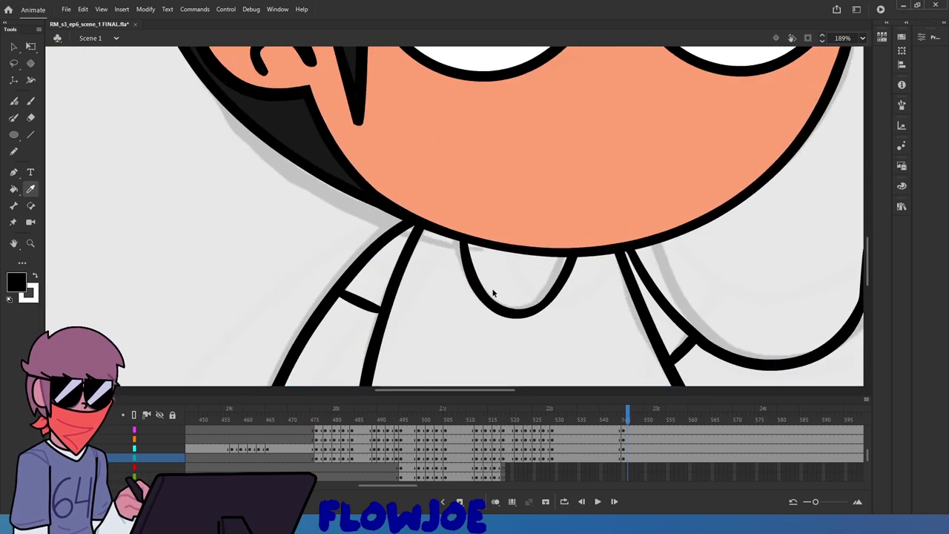
{"action": "key", "text": "q"}
{"action": "left_click", "coordinate": [526, 314]}
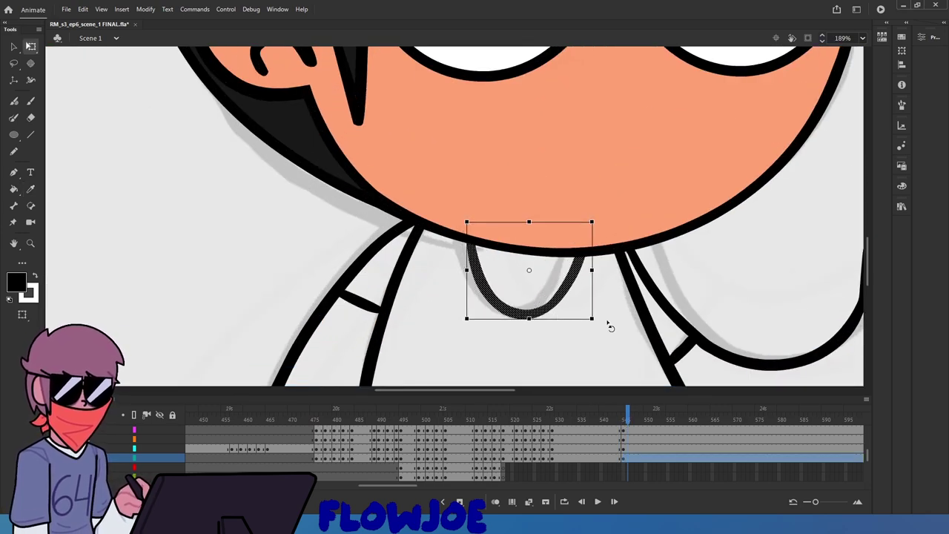
{"action": "left_click", "coordinate": [602, 341]}
{"action": "scroll", "coordinate": [573, 339], "scroll_direction": "down", "scroll_amount": 2}
{"action": "scroll", "coordinate": [573, 339], "scroll_direction": "down", "scroll_amount": 3}
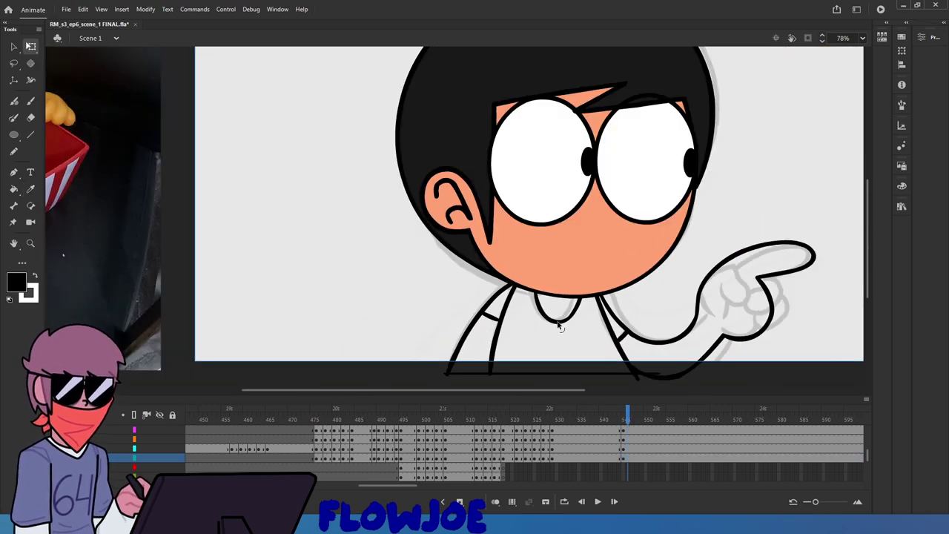
Transfer the figurine photo from the drawing layer to the reference layer that holds the character turnarounds
{"action": "scroll", "coordinate": [558, 322], "scroll_direction": "down", "scroll_amount": 2}
{"action": "scroll", "coordinate": [623, 322], "scroll_direction": "up", "scroll_amount": 1}
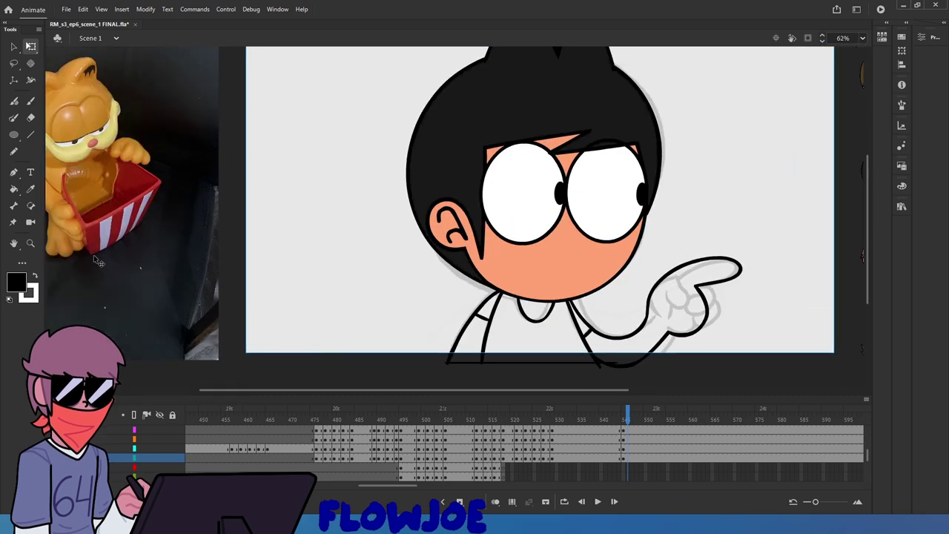
{"action": "left_click_drag", "start_coordinate": [95, 257], "coordinate": [275, 272]}
{"action": "scroll", "coordinate": [364, 300], "scroll_direction": "right", "scroll_amount": 1}
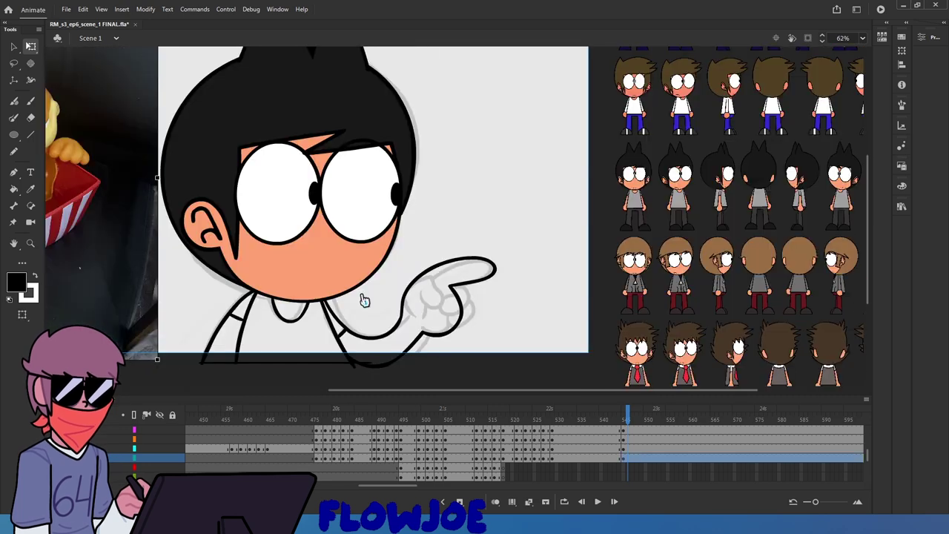
{"action": "scroll", "coordinate": [171, 261], "scroll_direction": "left", "scroll_amount": 2}
{"action": "scroll", "coordinate": [302, 256], "scroll_direction": "right", "scroll_amount": 3}
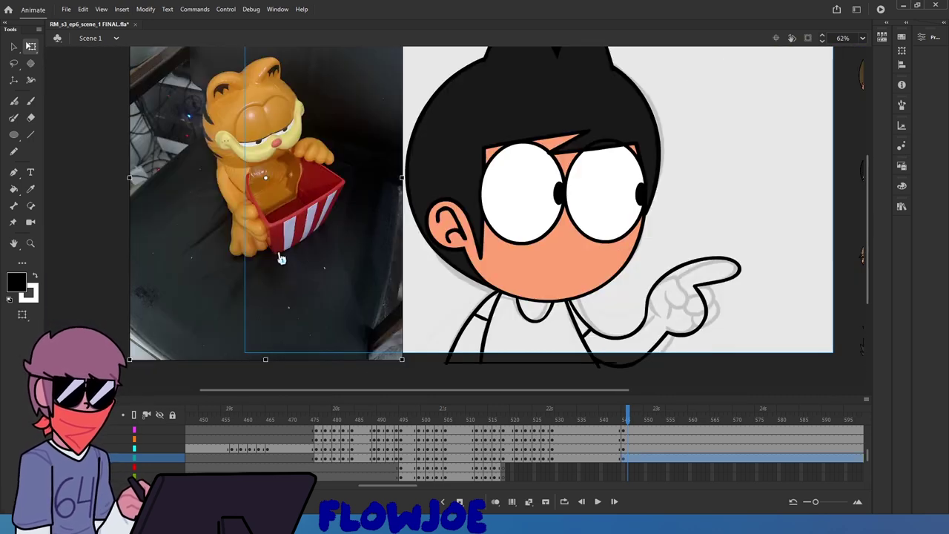
{"action": "key", "text": "Delete"}
{"action": "scroll", "coordinate": [302, 220], "scroll_direction": "down", "scroll_amount": 2}
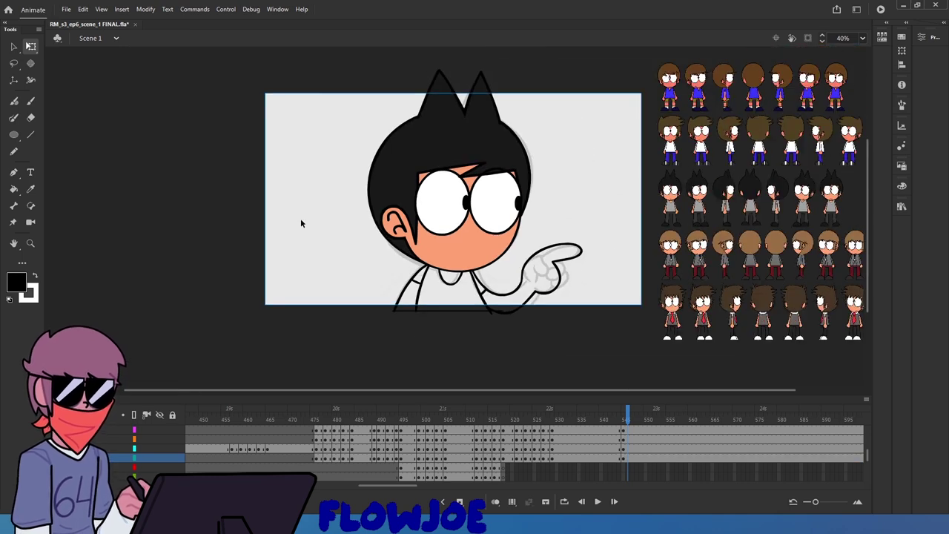
{"action": "left_click", "coordinate": [695, 222]}
{"action": "left_click", "coordinate": [254, 152]}
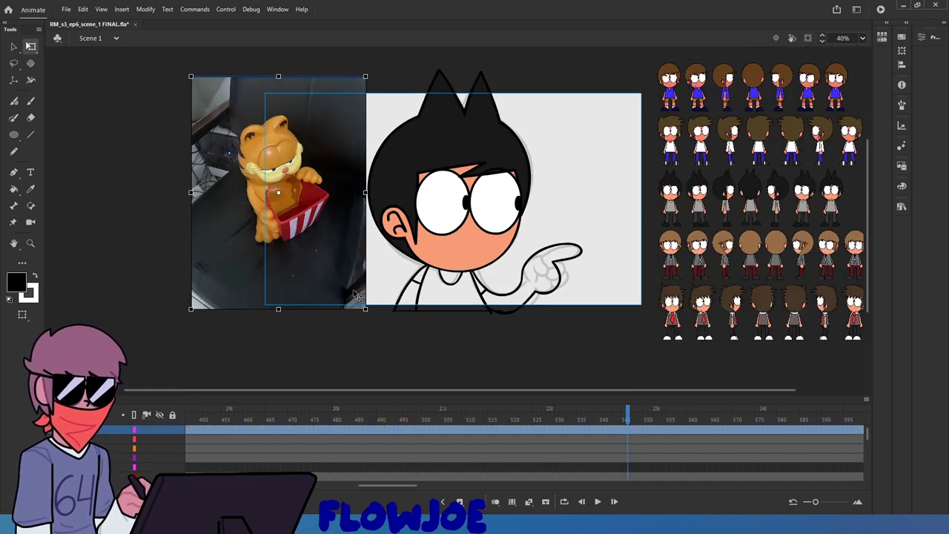
Place the photo beside the canvas so it clears the character's background, and lock the reference layer
{"action": "left_click_drag", "start_coordinate": [307, 273], "coordinate": [209, 287]}
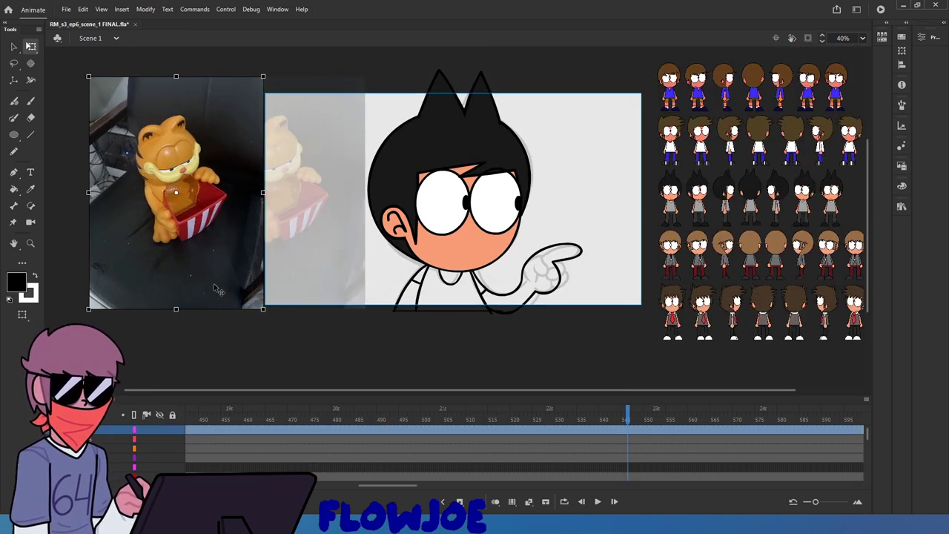
{"action": "scroll", "coordinate": [469, 298], "scroll_direction": "up", "scroll_amount": 3}
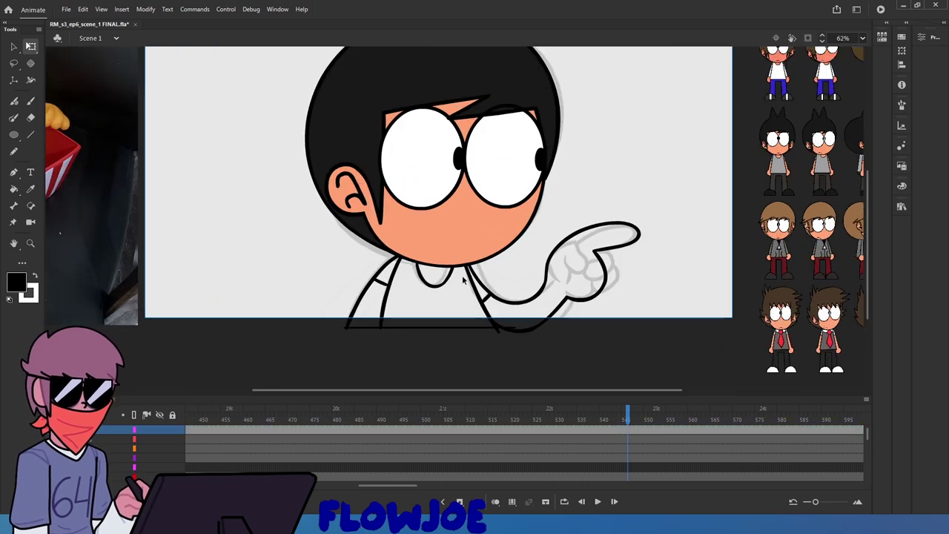
{"action": "left_click", "coordinate": [767, 245]}
{"action": "left_click", "coordinate": [171, 429]}
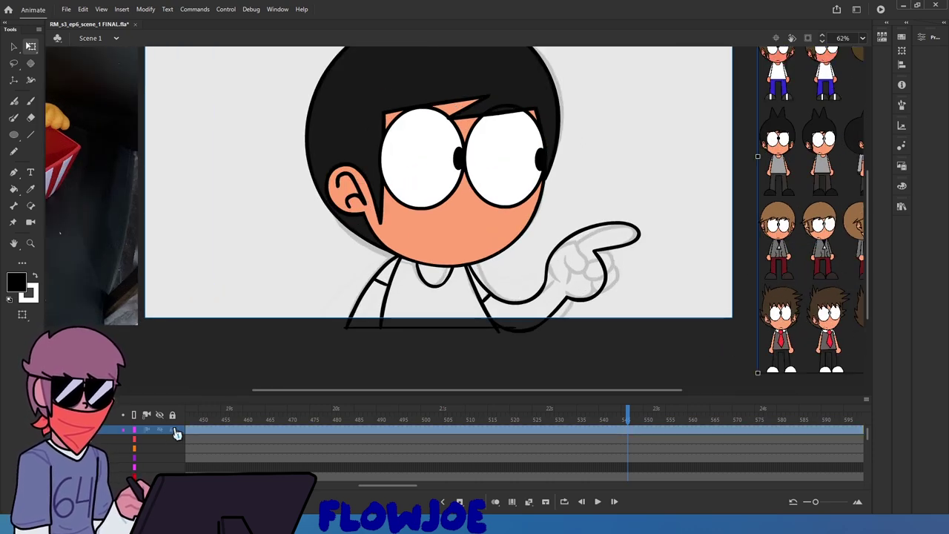
Cut the new body drawing's exposure to a few frames by clearing the frames after it on its layer
{"action": "left_click", "coordinate": [606, 294]}
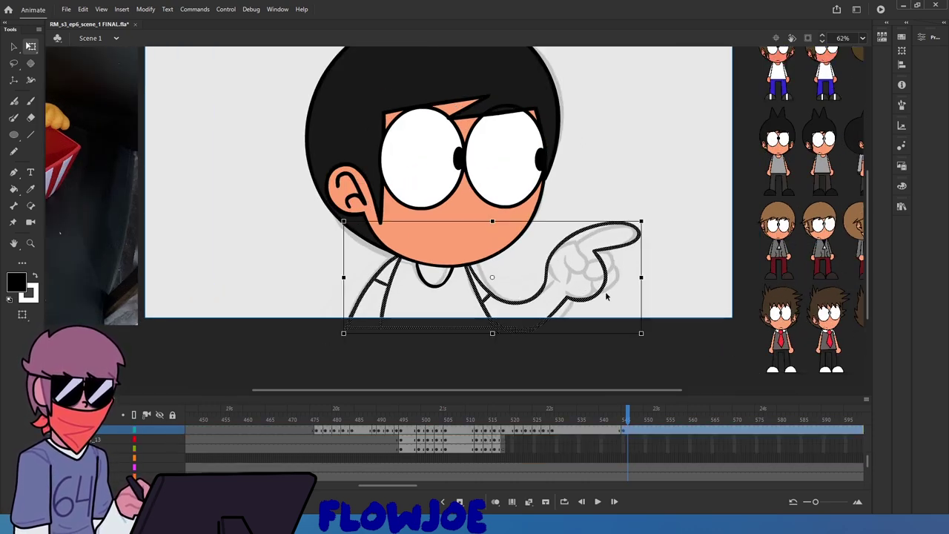
{"action": "mouse_move", "coordinate": [627, 422]}
{"action": "left_mouse_down"}
{"action": "mouse_move", "coordinate": [619, 428]}
{"action": "mouse_move", "coordinate": [637, 434]}
{"action": "mouse_move", "coordinate": [606, 413]}
{"action": "left_mouse_up"}
{"action": "left_click", "coordinate": [638, 432]}
{"action": "key", "text": "Delete"}
{"action": "left_click", "coordinate": [627, 431]}
Sample the skin colour from the previous coloured pose and fill the pointing arm and the other arm of the new drawing
{"action": "left_click", "coordinate": [628, 412]}
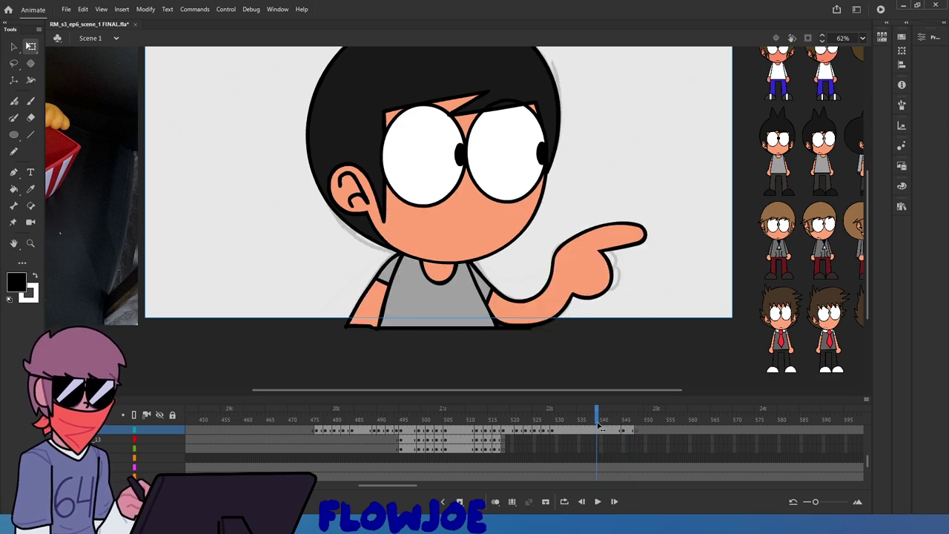
{"action": "left_click", "coordinate": [31, 189]}
{"action": "left_click", "coordinate": [605, 260]}
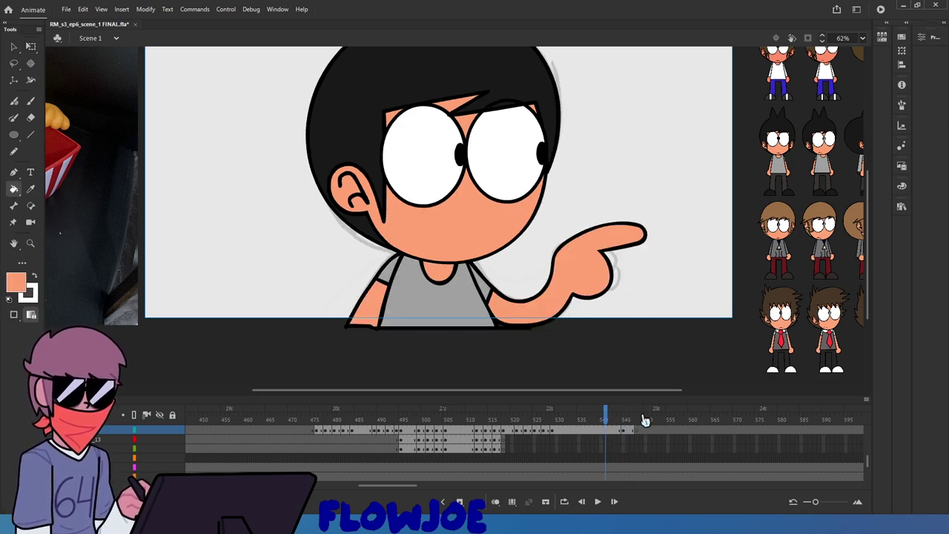
{"action": "left_click", "coordinate": [626, 415]}
{"action": "left_click", "coordinate": [576, 269]}
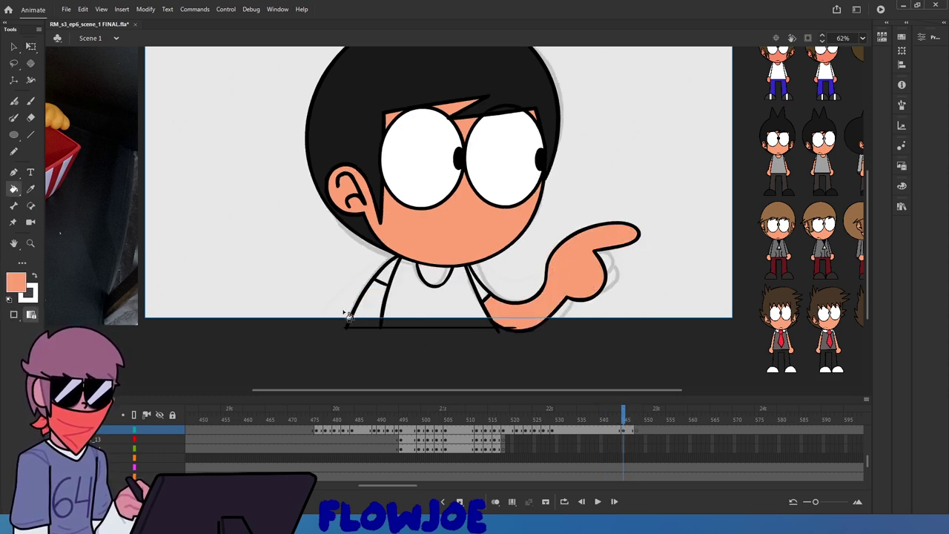
Hide the head's layer to expose the open shoulder and neckline strokes of the body drawing
{"action": "scroll", "coordinate": [467, 290], "scroll_direction": "up", "scroll_amount": 5}
{"action": "key", "text": "q"}
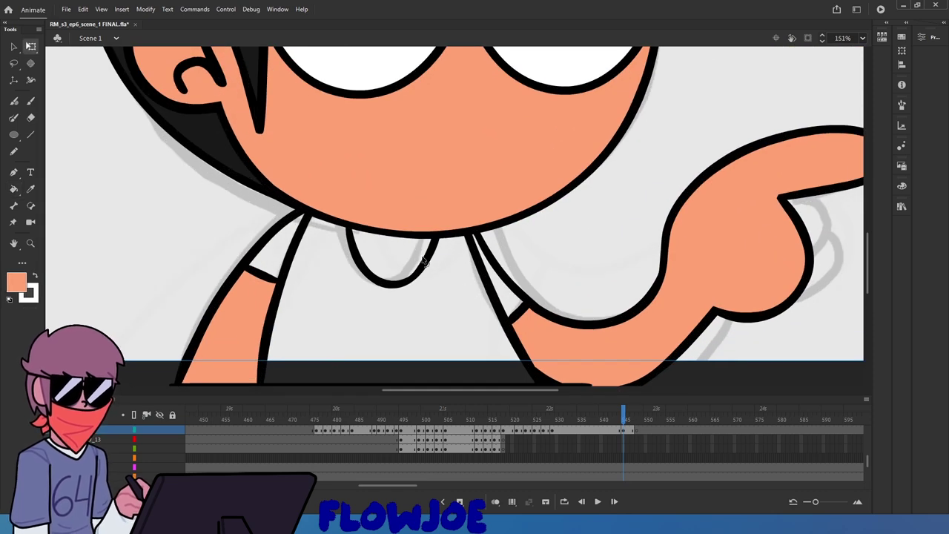
{"action": "left_click", "coordinate": [410, 285]}
{"action": "left_click", "coordinate": [13, 47]}
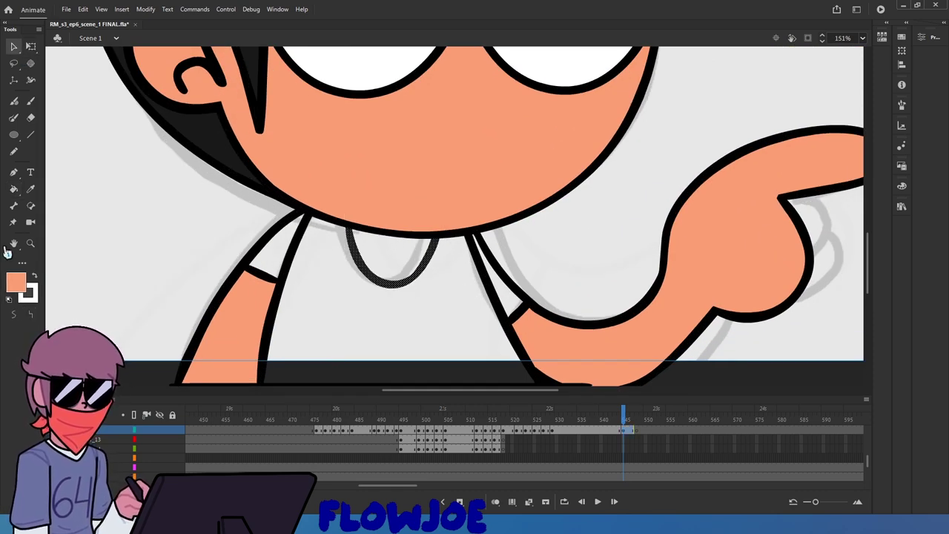
{"action": "left_click", "coordinate": [400, 297]}
{"action": "left_click", "coordinate": [422, 212]}
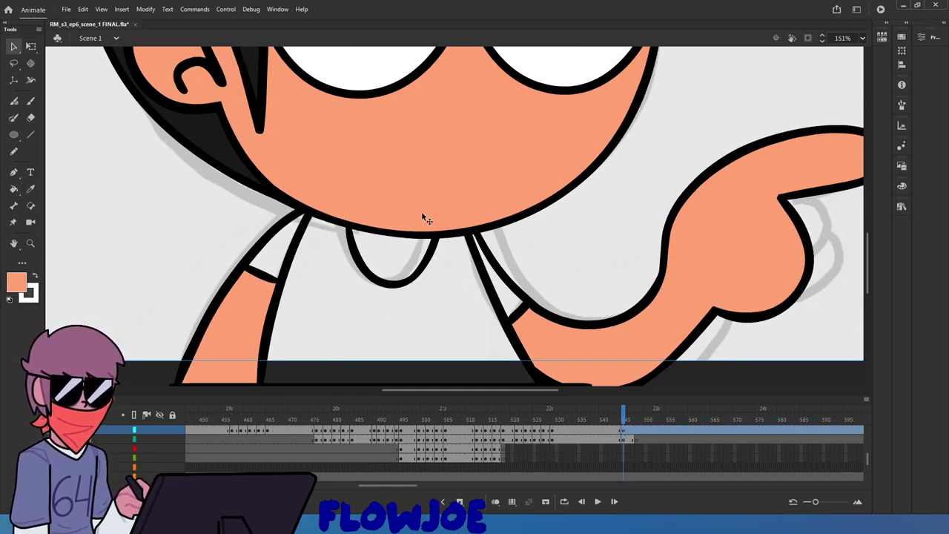
{"action": "left_click", "coordinate": [159, 429]}
{"action": "left_click", "coordinate": [370, 284]}
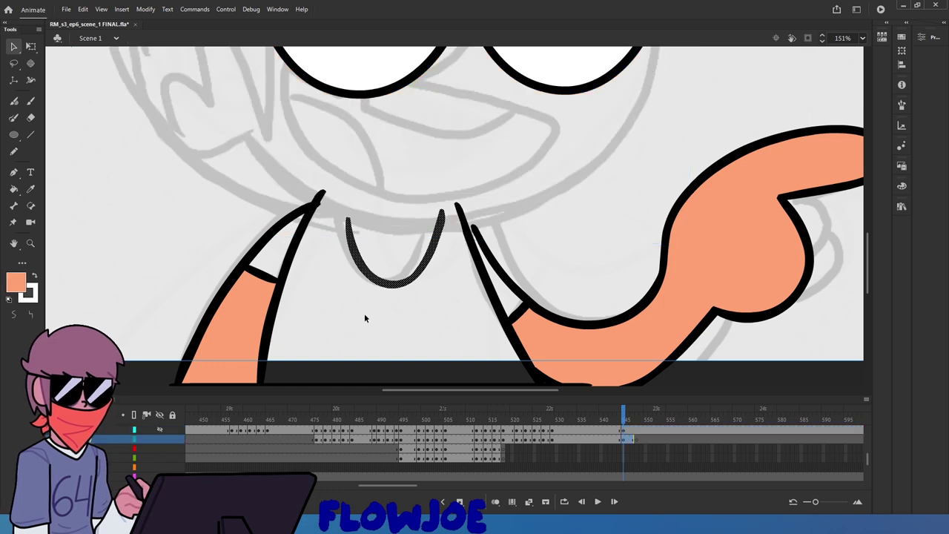
{"action": "left_click", "coordinate": [364, 313]}
With the outline's black, brush a curve joining both shoulders behind the head and extend both neckline ends up to it
{"action": "left_click", "coordinate": [30, 190]}
{"action": "left_click", "coordinate": [323, 197]}
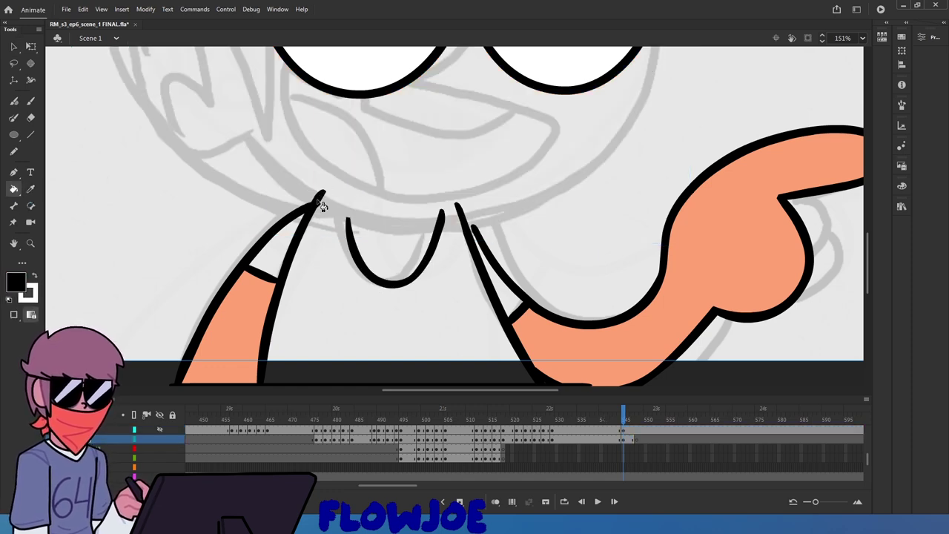
{"action": "key", "text": "b"}
{"action": "mouse_move", "coordinate": [317, 199]}
{"action": "left_mouse_down"}
{"action": "mouse_move", "coordinate": [372, 163]}
{"action": "mouse_move", "coordinate": [438, 184]}
{"action": "mouse_move", "coordinate": [458, 212]}
{"action": "mouse_move", "coordinate": [435, 199]}
{"action": "left_mouse_up"}
{"action": "key", "text": "ctrl+z"}
{"action": "left_click_drag", "start_coordinate": [346, 221], "coordinate": [345, 173]}
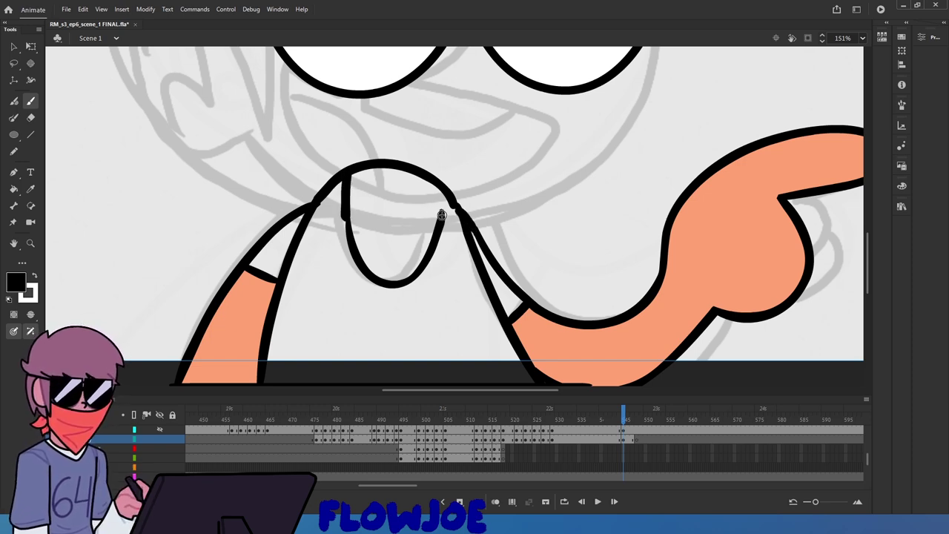
{"action": "left_click_drag", "start_coordinate": [442, 218], "coordinate": [441, 171]}
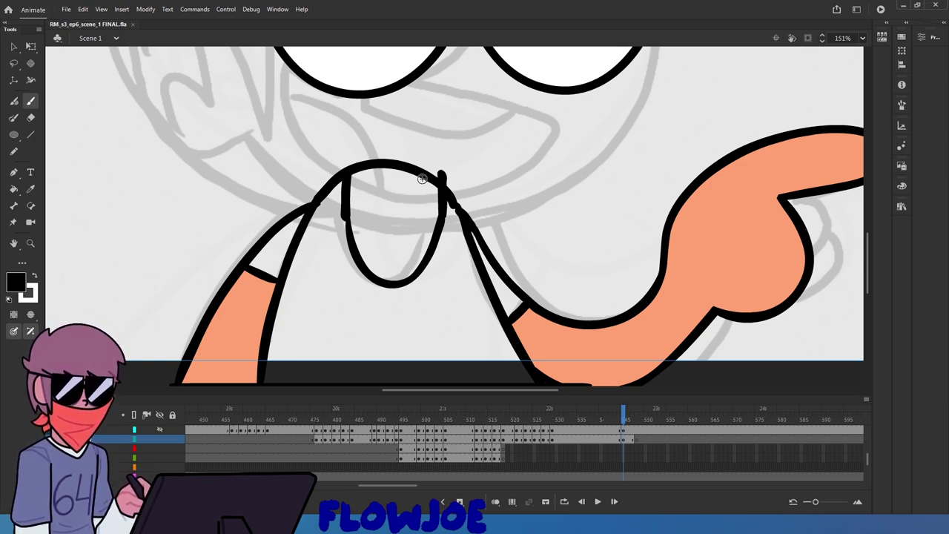
Sample the shirt grey from the previous coloured pose and fill the torso and both sleeves
{"action": "left_click", "coordinate": [30, 189]}
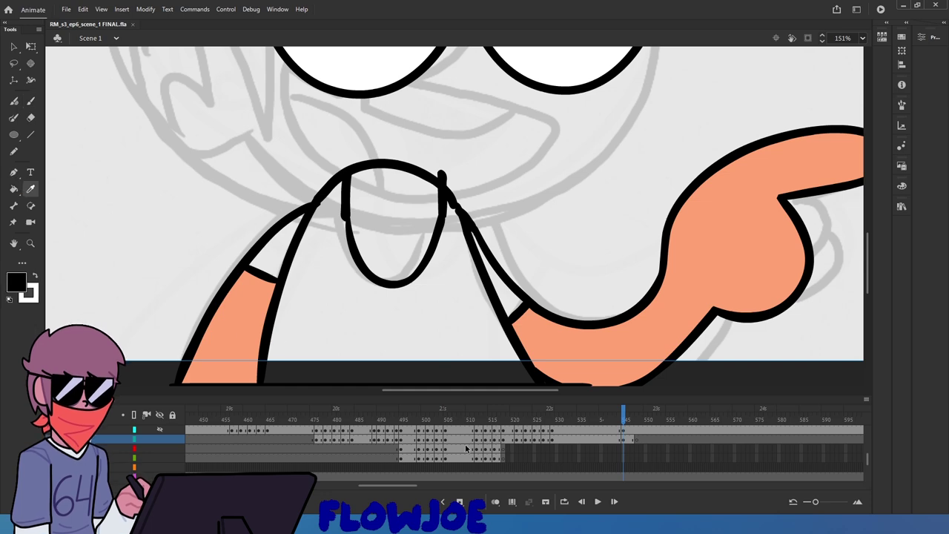
{"action": "left_click", "coordinate": [613, 413]}
{"action": "left_click", "coordinate": [480, 333]}
{"action": "left_click", "coordinate": [627, 419]}
{"action": "left_click", "coordinate": [413, 312]}
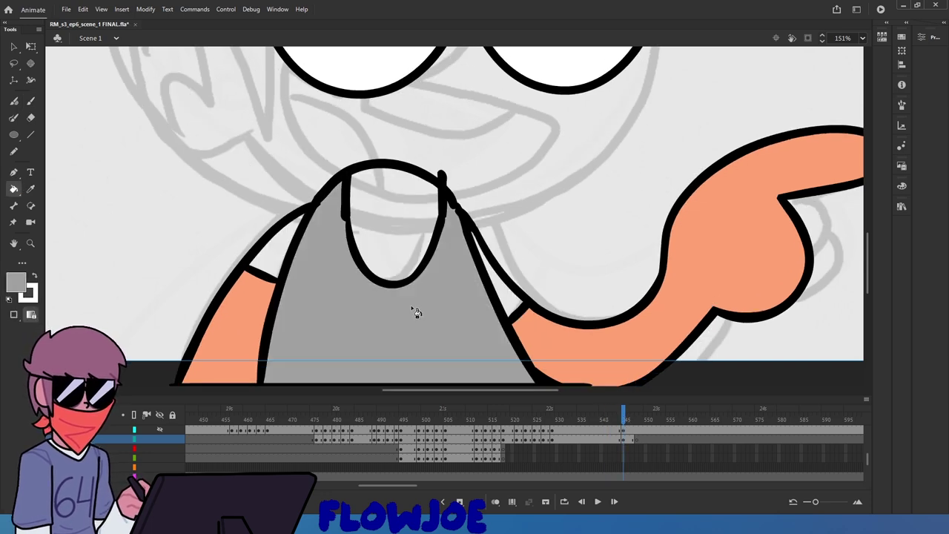
{"action": "left_click", "coordinate": [273, 258]}
{"action": "left_click", "coordinate": [518, 296]}
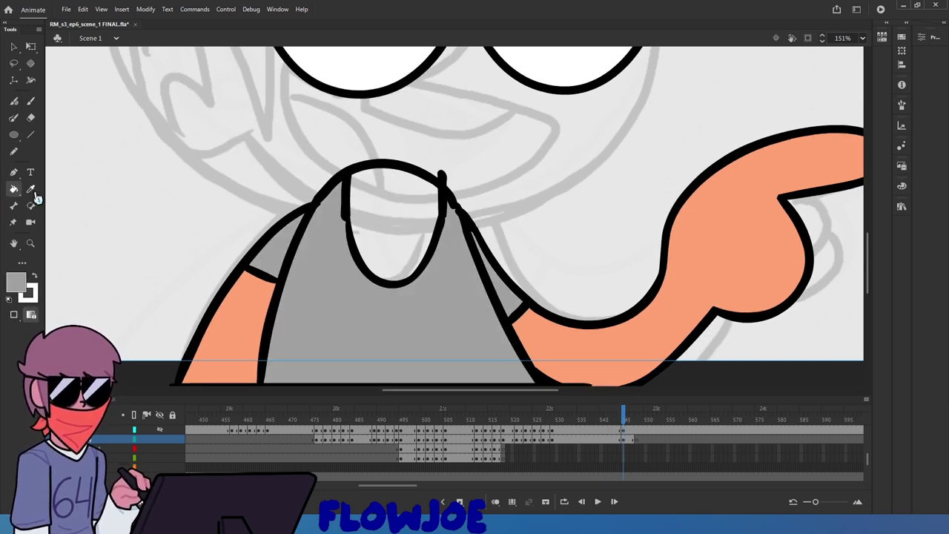
Fill the neck opening with the skin colour sampled from the arm, and show the head's layer again
{"action": "left_click", "coordinate": [31, 188]}
{"action": "left_click", "coordinate": [256, 305]}
{"action": "left_click", "coordinate": [408, 225]}
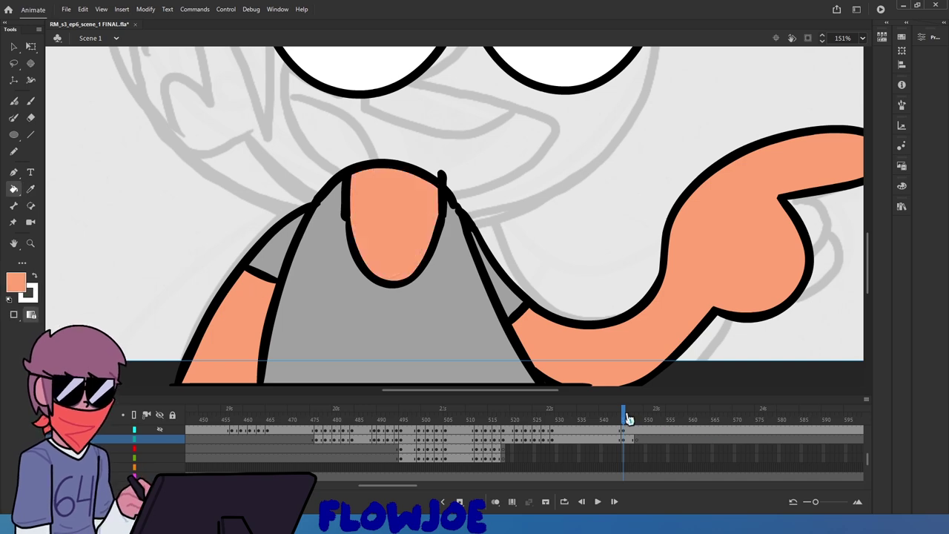
{"action": "scroll", "coordinate": [582, 300], "scroll_direction": "down", "scroll_amount": 3}
{"action": "scroll", "coordinate": [659, 254], "scroll_direction": "up", "scroll_amount": 2}
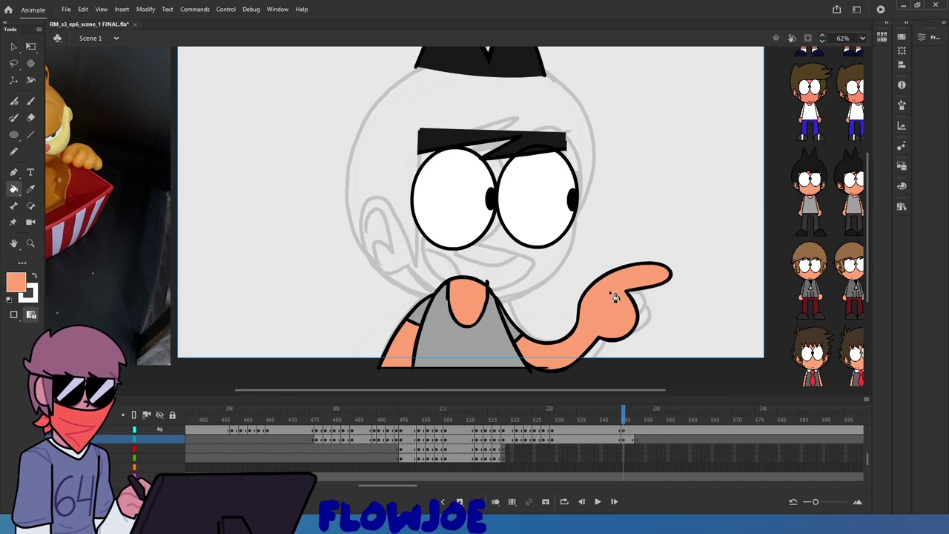
{"action": "scroll", "coordinate": [149, 449], "scroll_direction": "up", "scroll_amount": 1}
{"action": "left_click", "coordinate": [162, 455]}
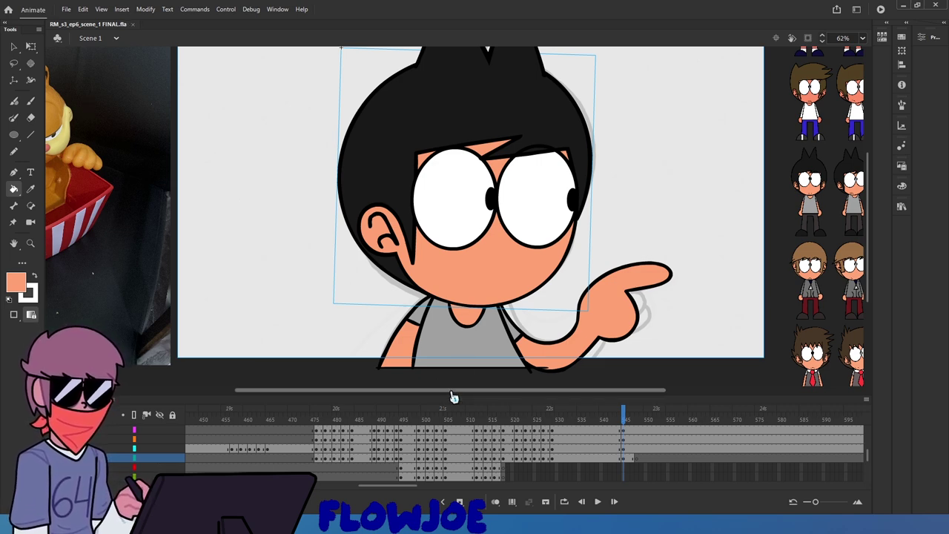
Examine the coloured pointing pose, its neckline and its arm, alongside the figurine photo
{"action": "scroll", "coordinate": [473, 320], "scroll_direction": "down", "scroll_amount": 2}
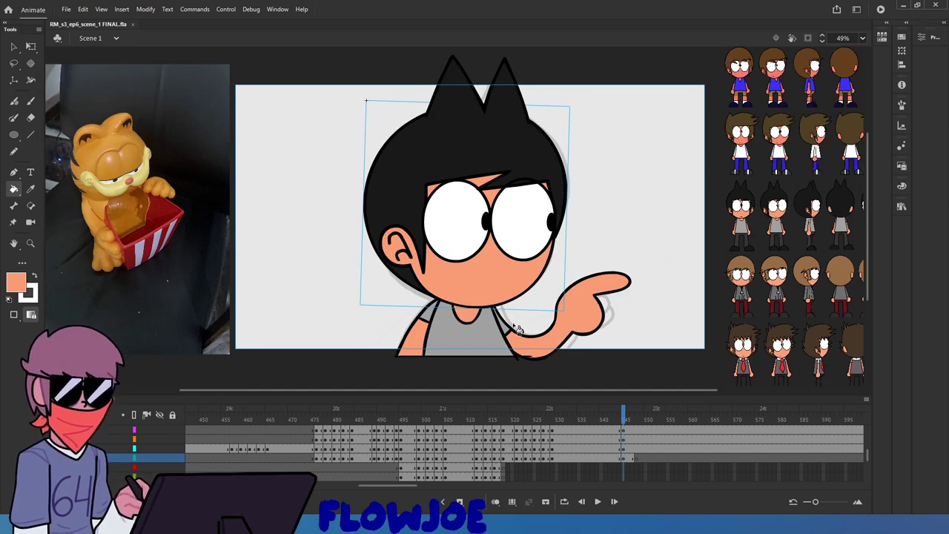
{"action": "left_click", "coordinate": [582, 362]}
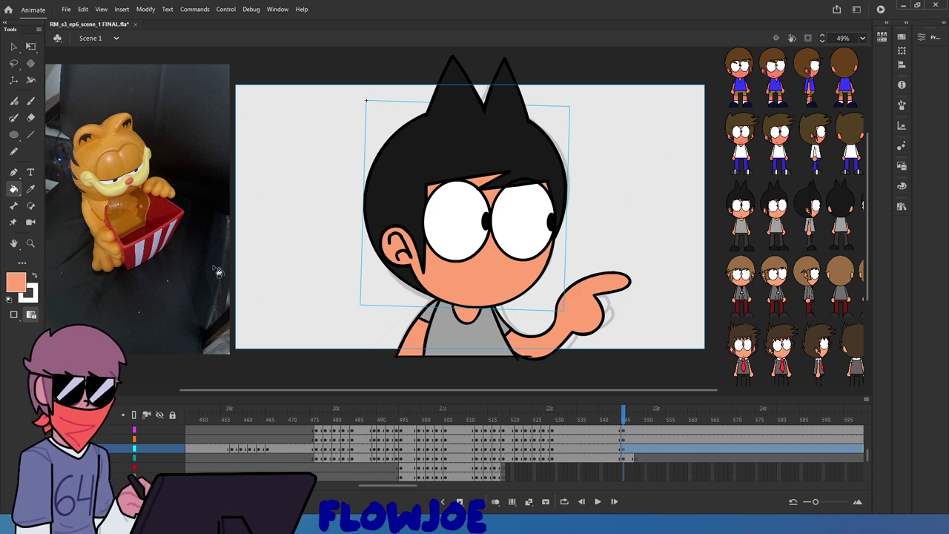
{"action": "key", "text": "q"}
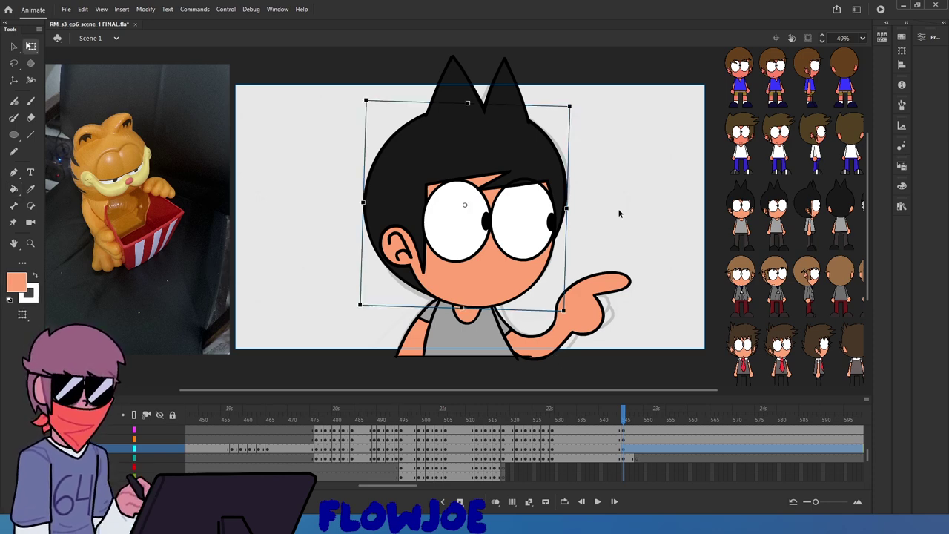
{"action": "scroll", "coordinate": [501, 239], "scroll_direction": "up", "scroll_amount": 2}
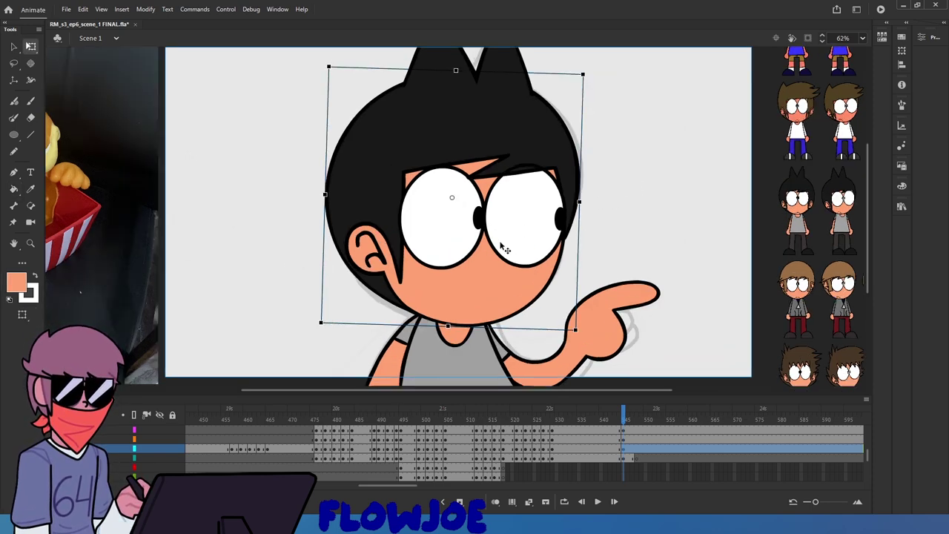
{"action": "left_click", "coordinate": [210, 375]}
{"action": "scroll", "coordinate": [208, 368], "scroll_direction": "down", "scroll_amount": 2}
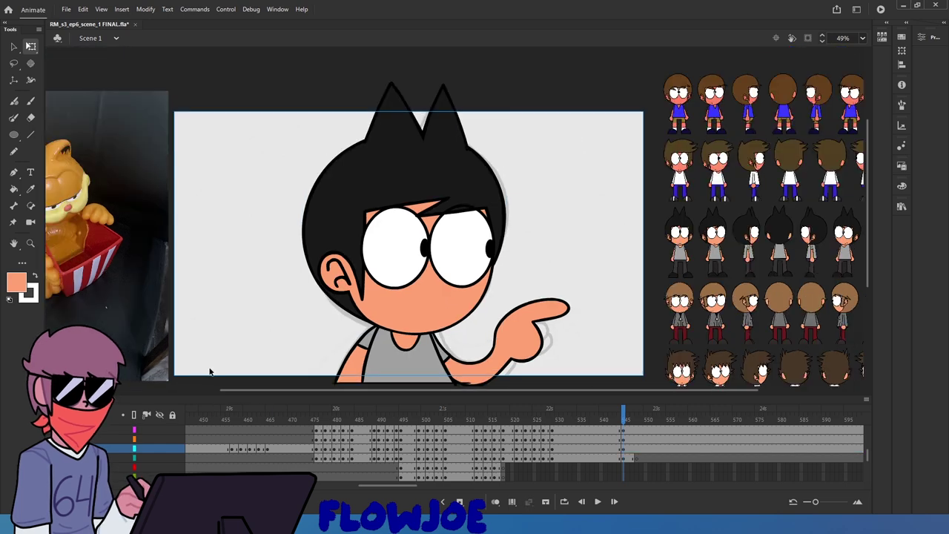
{"action": "scroll", "coordinate": [432, 350], "scroll_direction": "up", "scroll_amount": 2}
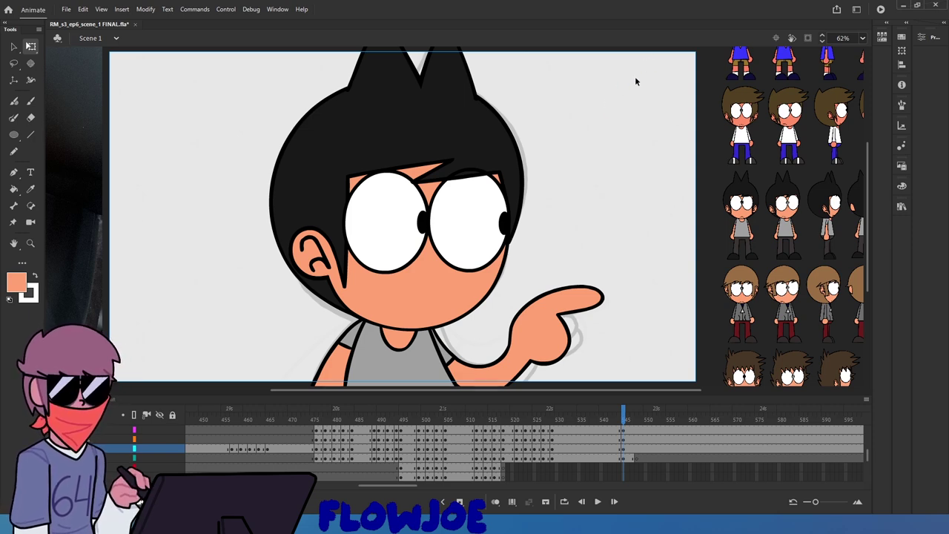
{"action": "scroll", "coordinate": [625, 98], "scroll_direction": "left", "scroll_amount": 3}
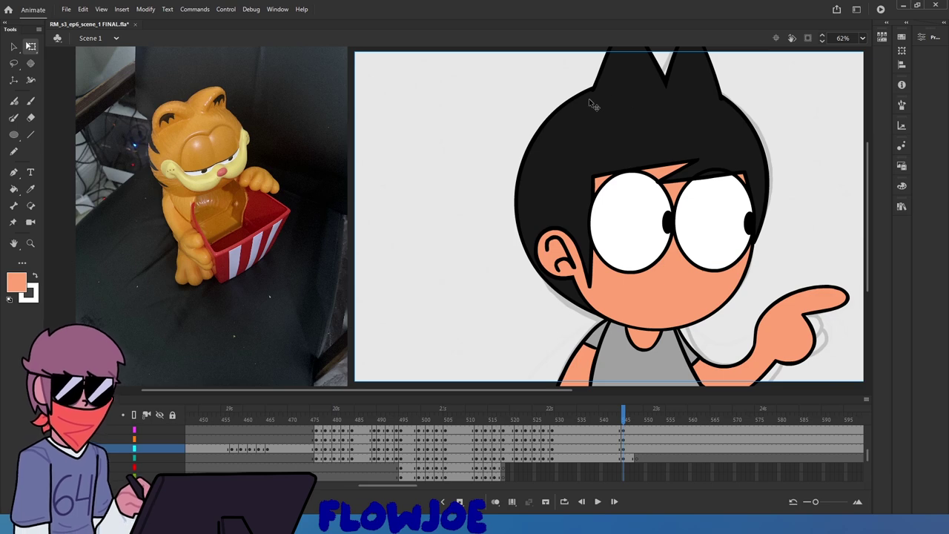
{"action": "scroll", "coordinate": [587, 98], "scroll_direction": "down", "scroll_amount": 3}
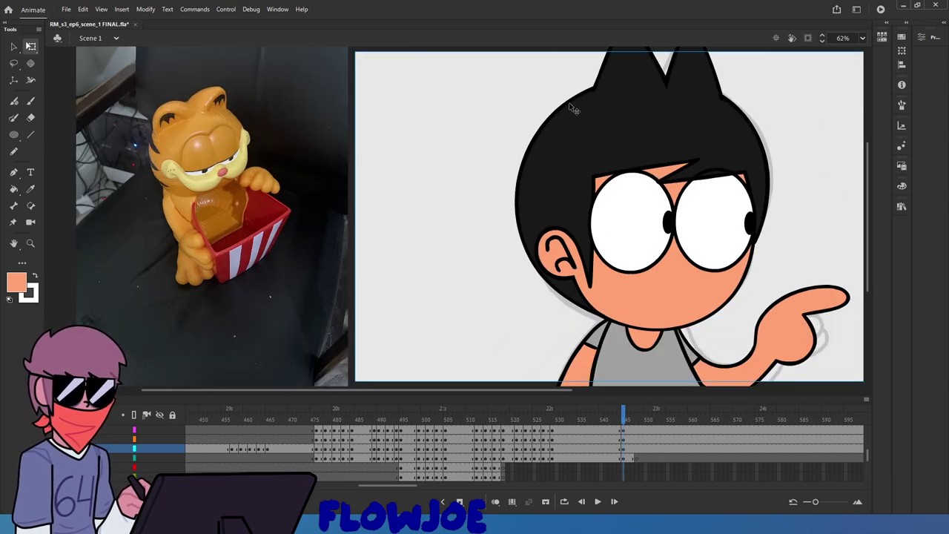
{"action": "scroll", "coordinate": [569, 111], "scroll_direction": "up", "scroll_amount": 3}
{"action": "scroll", "coordinate": [569, 110], "scroll_direction": "right", "scroll_amount": 3}
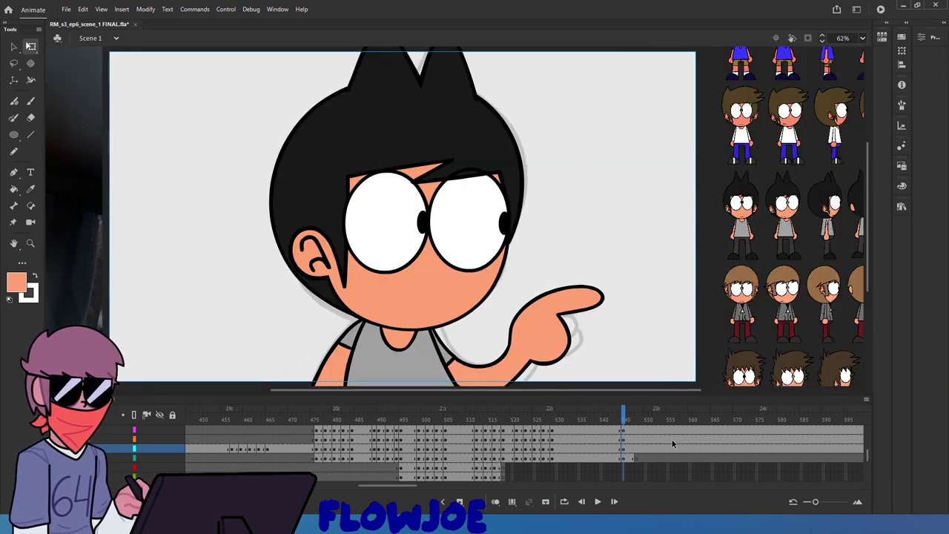
{"action": "mouse_move", "coordinate": [624, 422]}
{"action": "left_mouse_down"}
{"action": "mouse_move", "coordinate": [607, 430]}
{"action": "mouse_move", "coordinate": [637, 436]}
{"action": "mouse_move", "coordinate": [623, 441]}
{"action": "left_mouse_up"}
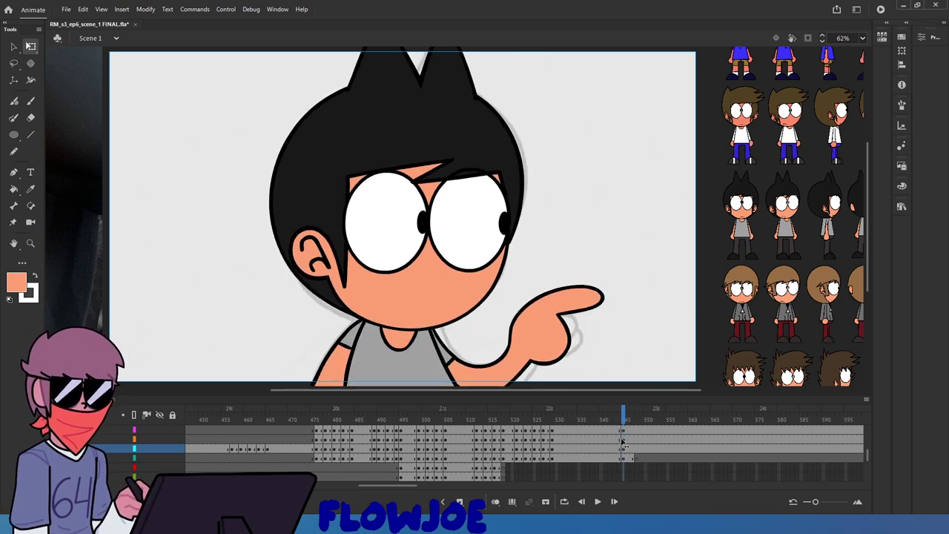
{"action": "scroll", "coordinate": [368, 342], "scroll_direction": "up", "scroll_amount": 3}
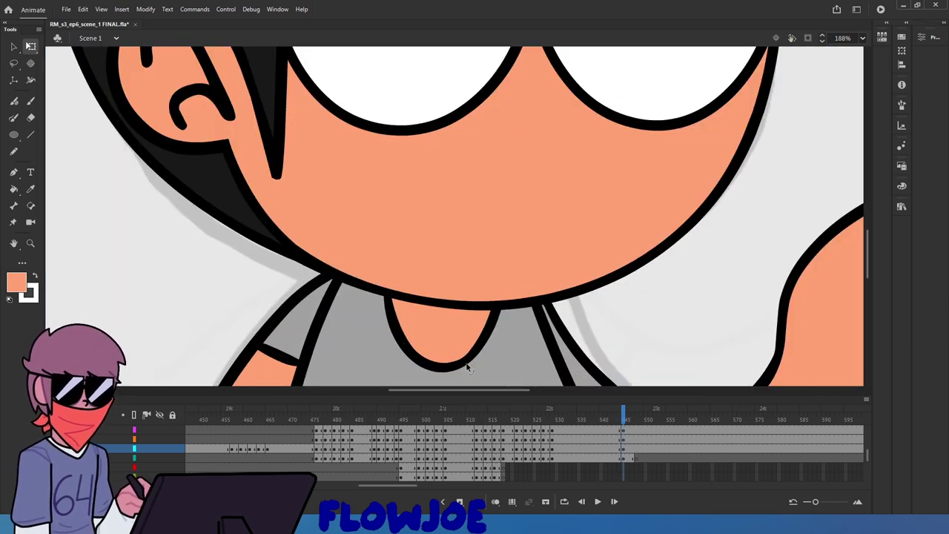
{"action": "scroll", "coordinate": [466, 366], "scroll_direction": "down", "scroll_amount": 3}
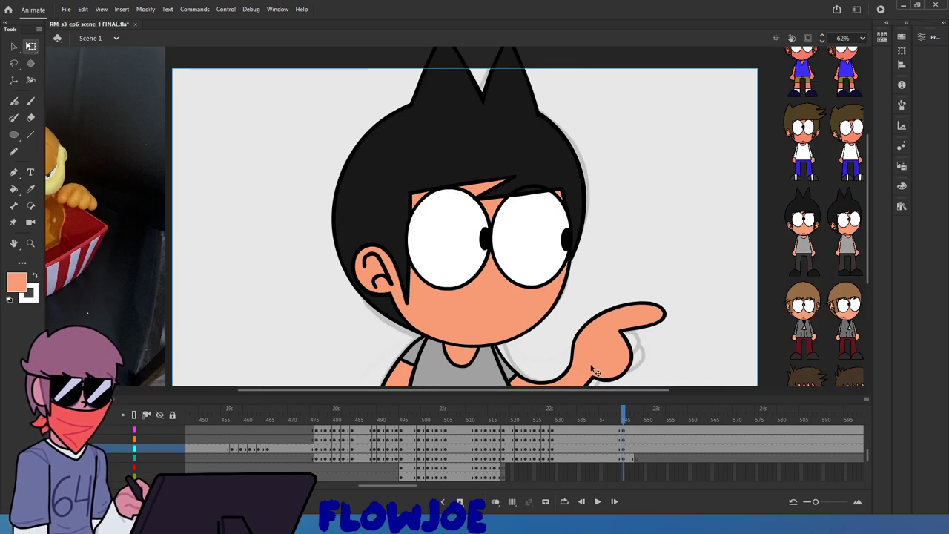
Go back through the frames before the new drawing and play back the pointing pose
{"action": "left_click_drag", "start_coordinate": [621, 421], "coordinate": [619, 413]}
{"action": "scroll", "coordinate": [629, 333], "scroll_direction": "down", "scroll_amount": 3}
{"action": "scroll", "coordinate": [605, 358], "scroll_direction": "down", "scroll_amount": 2}
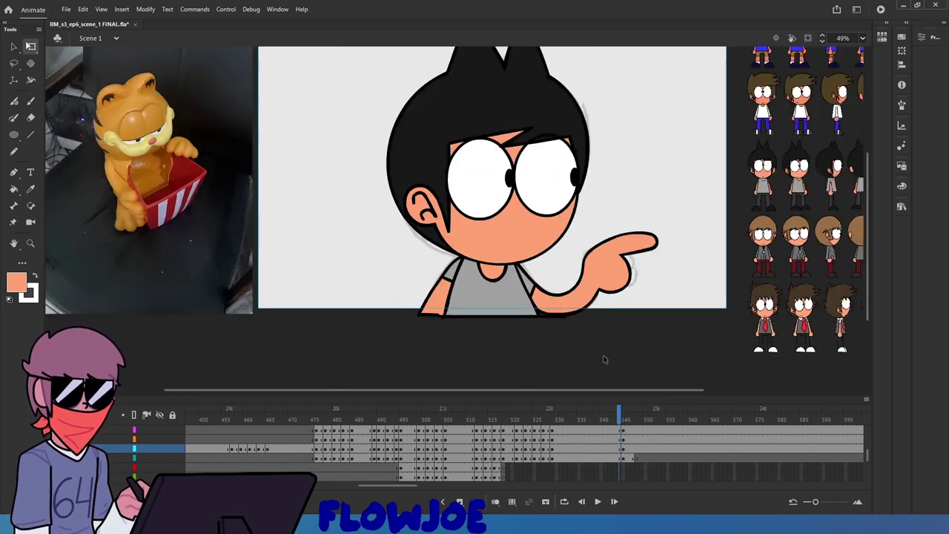
{"action": "scroll", "coordinate": [605, 358], "scroll_direction": "up", "scroll_amount": 1}
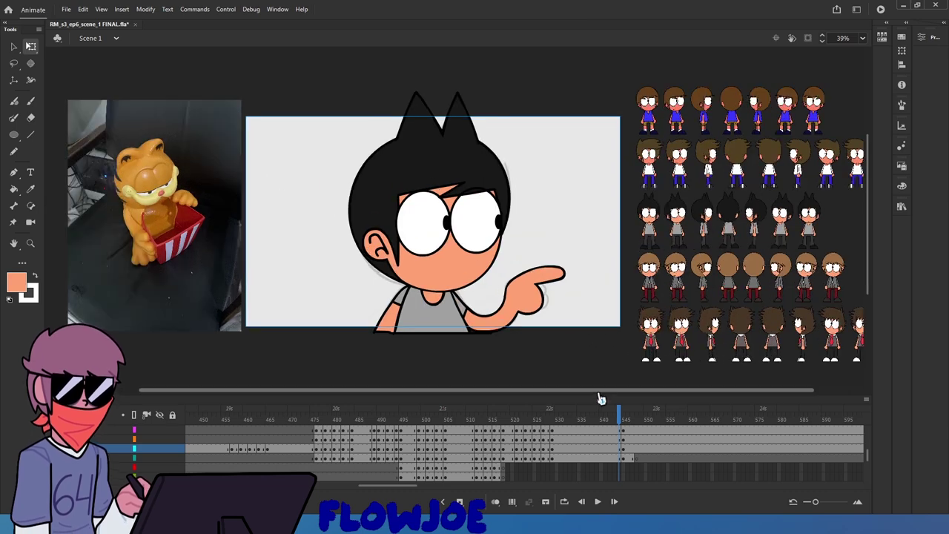
{"action": "left_click", "coordinate": [582, 417]}
{"action": "left_click_drag", "start_coordinate": [582, 417], "coordinate": [558, 418]}
{"action": "left_click", "coordinate": [598, 502]}
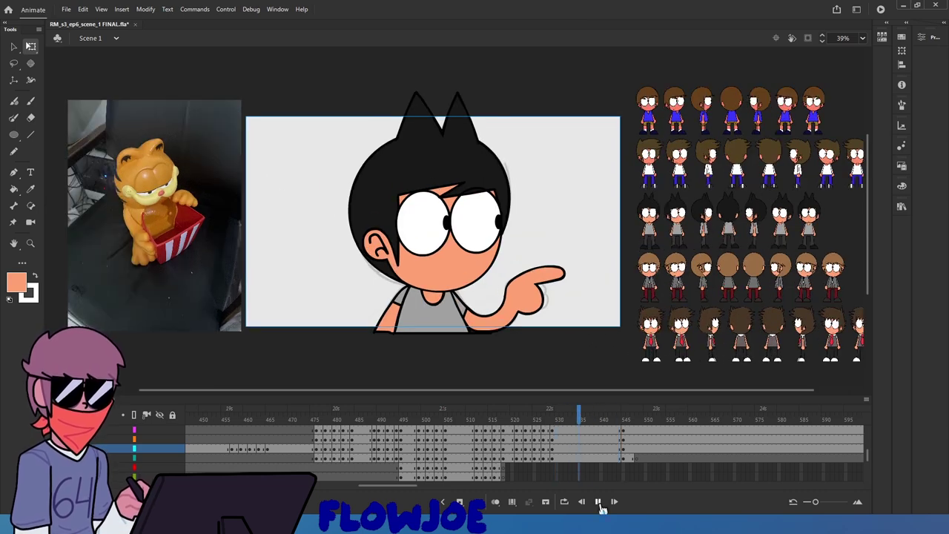
{"action": "left_click", "coordinate": [599, 503]}
Insert keyframes on all the head layers at the frame right after the pointing body's exposure ends
{"action": "left_click_drag", "start_coordinate": [629, 420], "coordinate": [636, 458]}
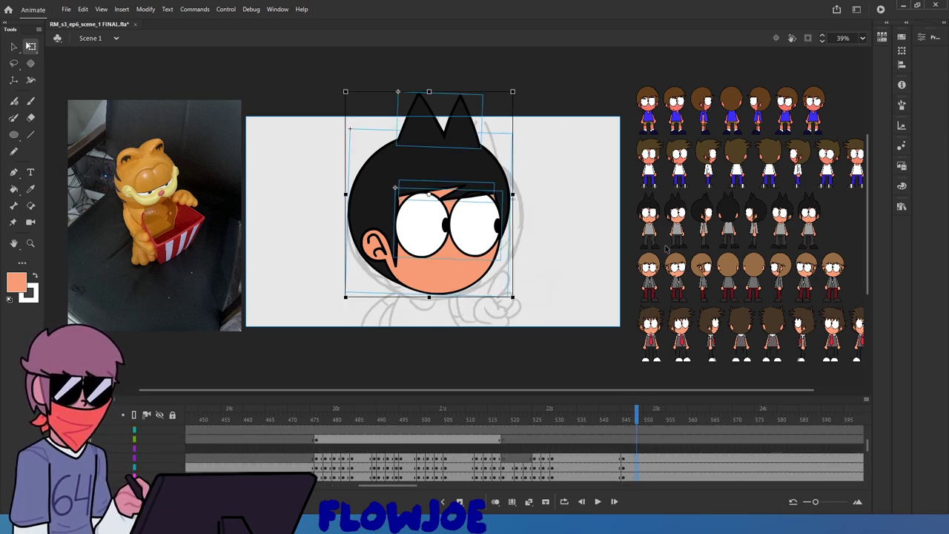
{"action": "key", "text": "F6"}
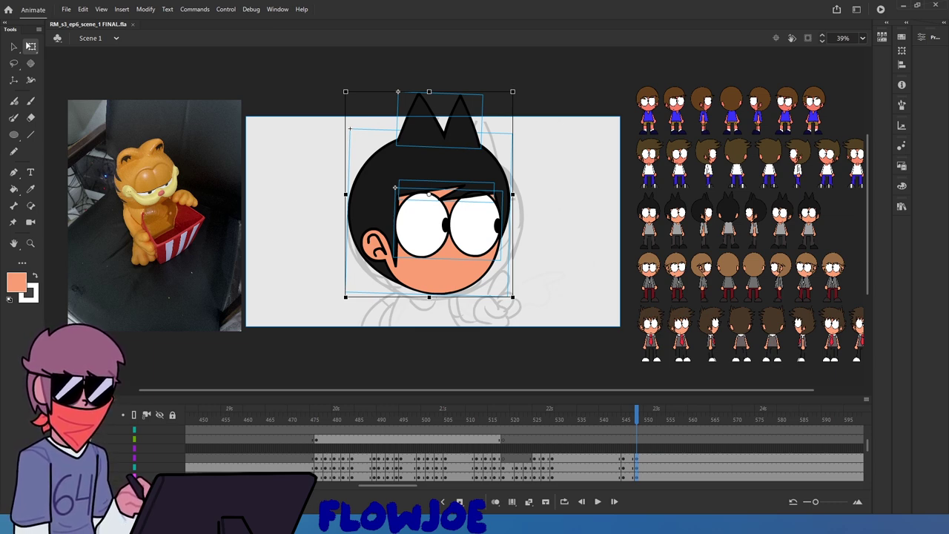
{"action": "left_click", "coordinate": [295, 303]}
Paste the close-up figurine photo, enlarge it to about the canvas height and place it beside the canvas over the character turnarounds
{"action": "key", "text": "ctrl+v"}
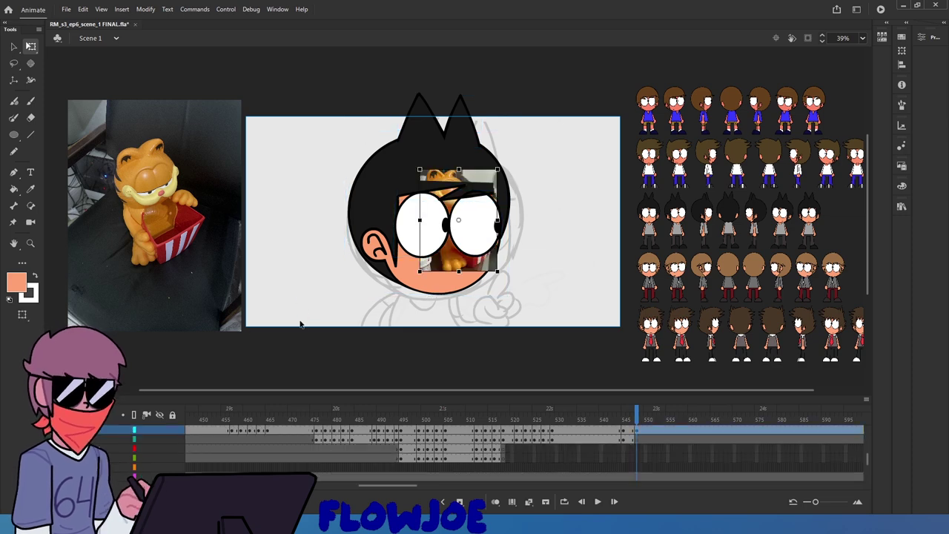
{"action": "left_click_drag", "start_coordinate": [450, 186], "coordinate": [276, 189]}
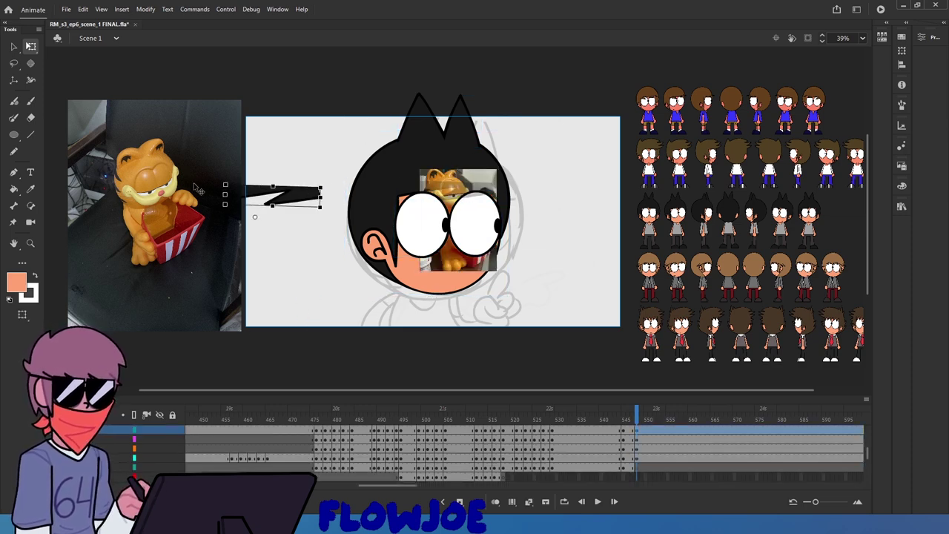
{"action": "key", "text": "ctrl+z"}
{"action": "left_click_drag", "start_coordinate": [250, 164], "coordinate": [172, 163]}
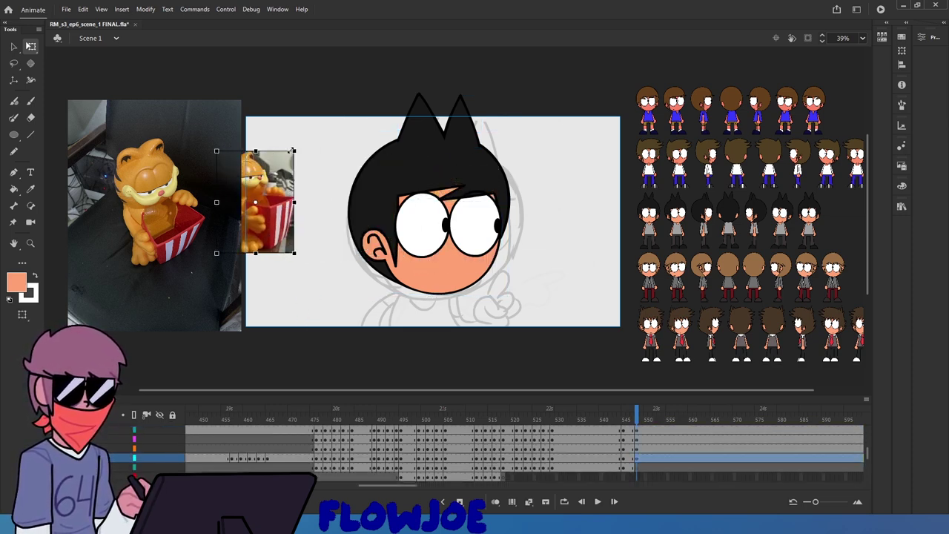
{"action": "left_click_drag", "start_coordinate": [304, 129], "coordinate": [353, 62]}
{"action": "left_click_drag", "start_coordinate": [195, 166], "coordinate": [645, 171]}
{"action": "left_click_drag", "start_coordinate": [699, 146], "coordinate": [708, 151]}
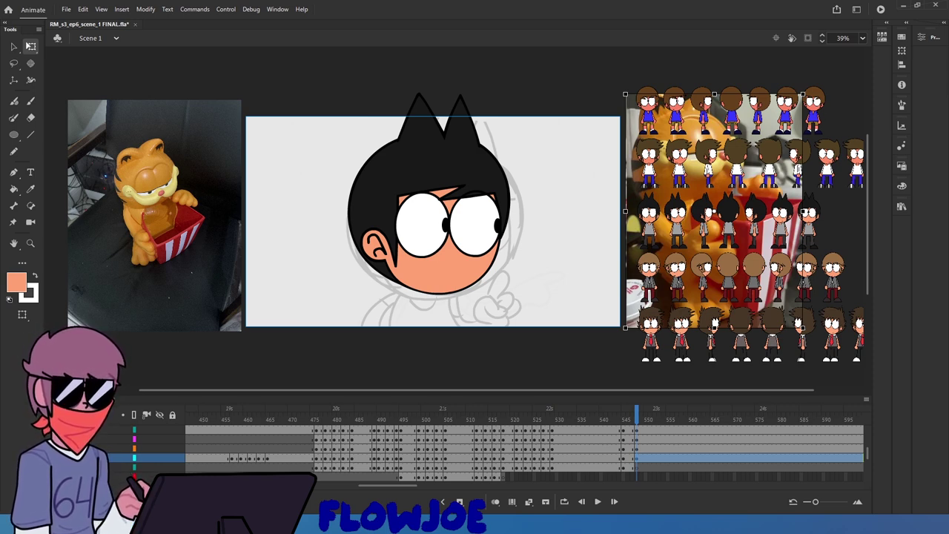
{"action": "left_click", "coordinate": [487, 361]}
{"action": "left_click", "coordinate": [456, 261]}
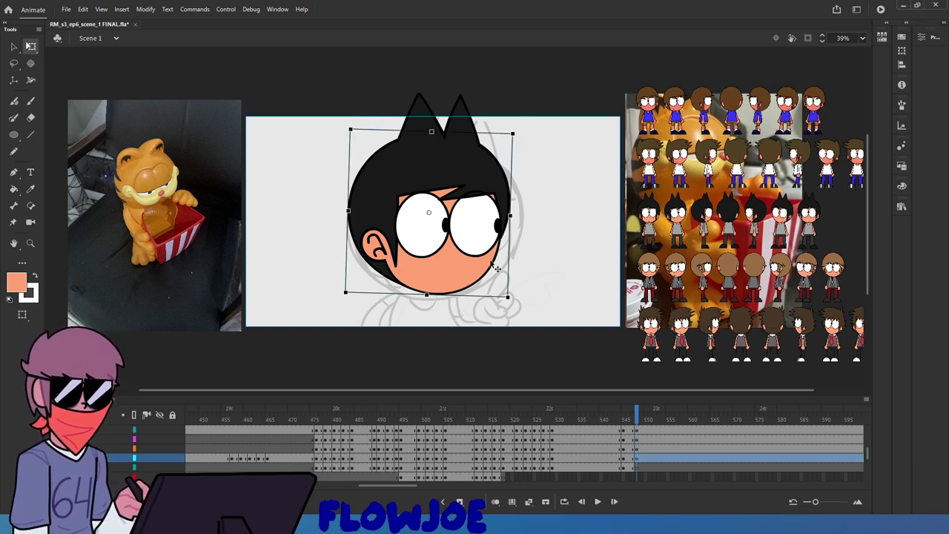
Move the close-up figurine photo off the character turnarounds to the other side of the canvas, beside the other figurine photo
{"action": "scroll", "coordinate": [424, 264], "scroll_direction": "up", "scroll_amount": 1}
{"action": "scroll", "coordinate": [426, 274], "scroll_direction": "down", "scroll_amount": 1}
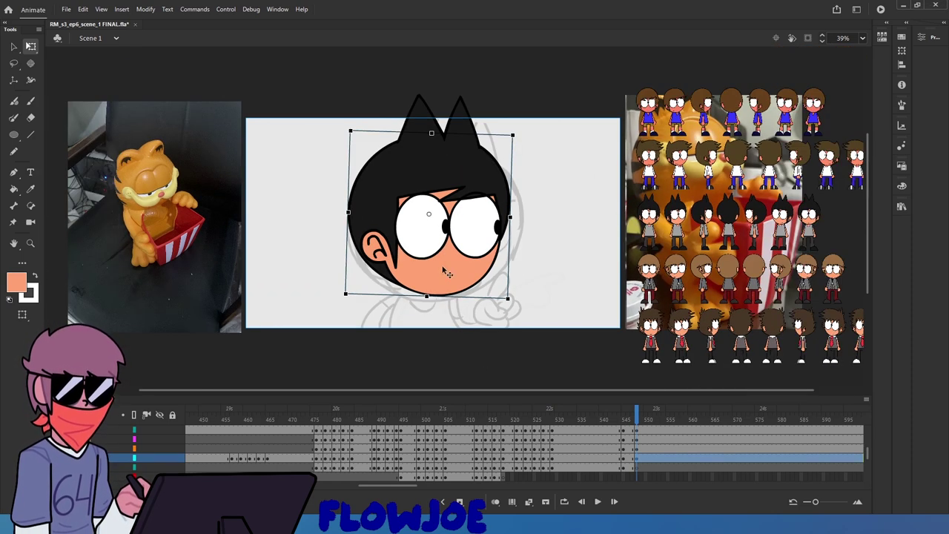
{"action": "left_click", "coordinate": [675, 202]}
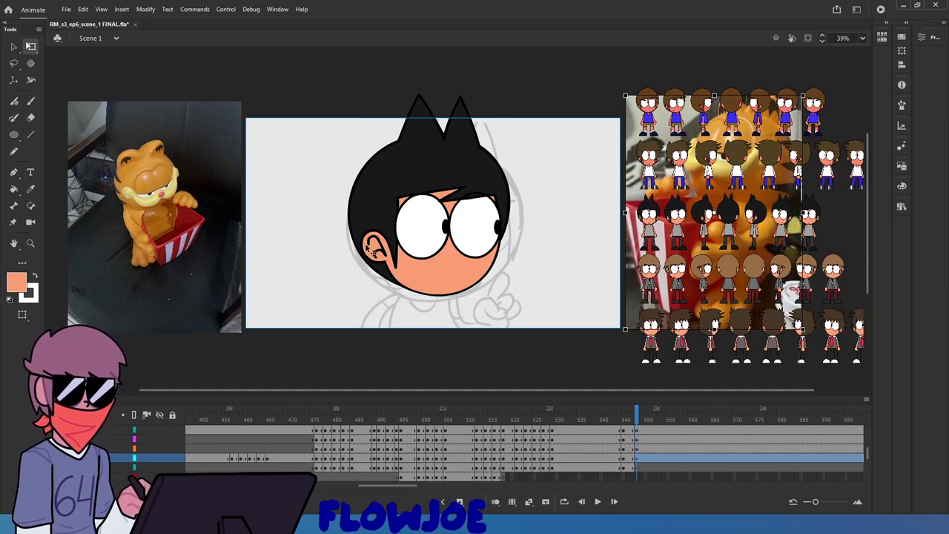
{"action": "left_click_drag", "start_coordinate": [642, 200], "coordinate": [194, 190]}
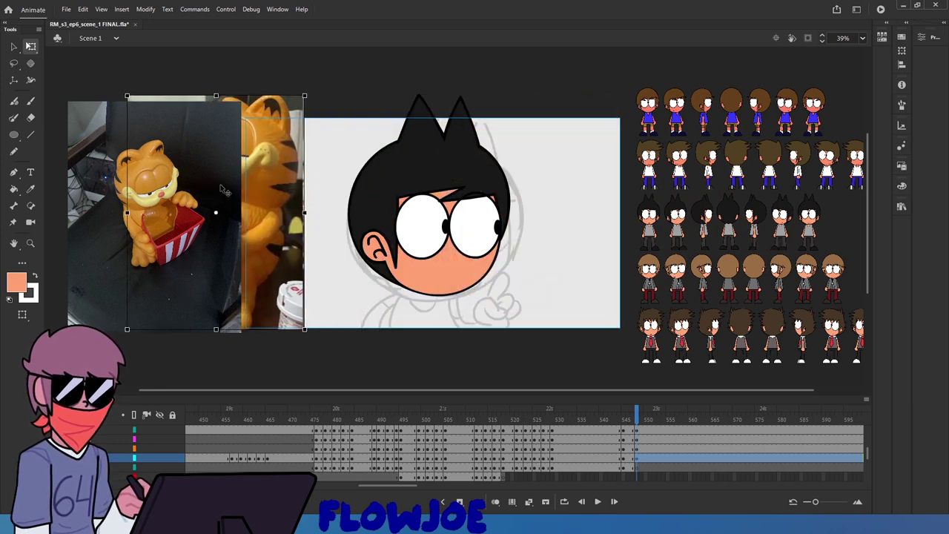
{"action": "scroll", "coordinate": [217, 196], "scroll_direction": "left", "scroll_amount": 3}
{"action": "left_click_drag", "start_coordinate": [282, 204], "coordinate": [71, 205]}
{"action": "left_click", "coordinate": [288, 207]}
{"action": "left_click_drag", "start_coordinate": [171, 193], "coordinate": [185, 192]}
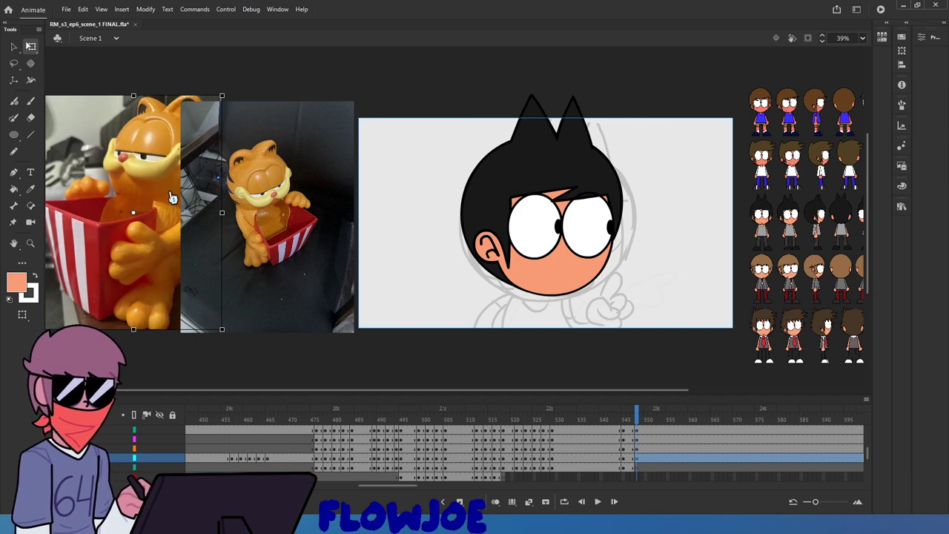
Unlock the reference layer, transfer the close-up figurine photo onto it and align the photo with the other figurine photo
{"action": "key", "text": "Delete"}
{"action": "scroll", "coordinate": [636, 459], "scroll_direction": "down", "scroll_amount": 3}
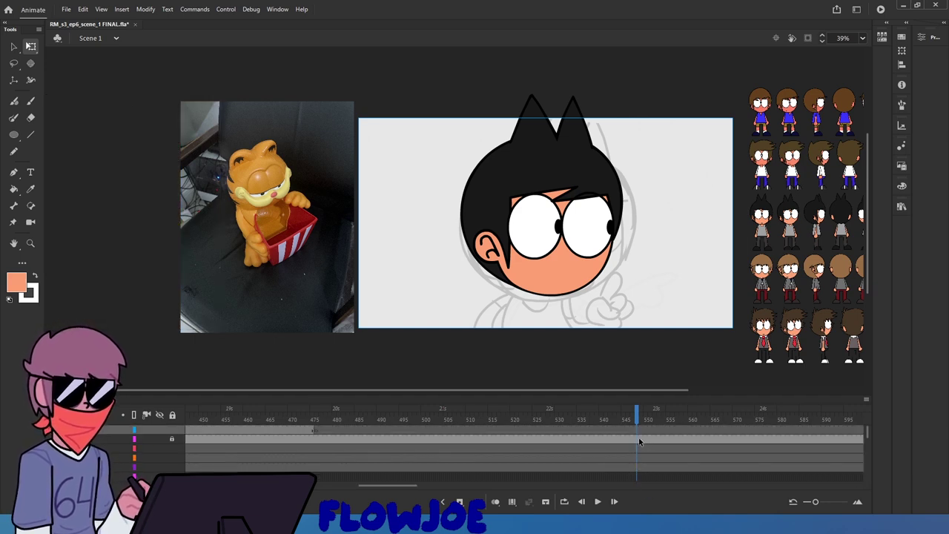
{"action": "left_click", "coordinate": [174, 443]}
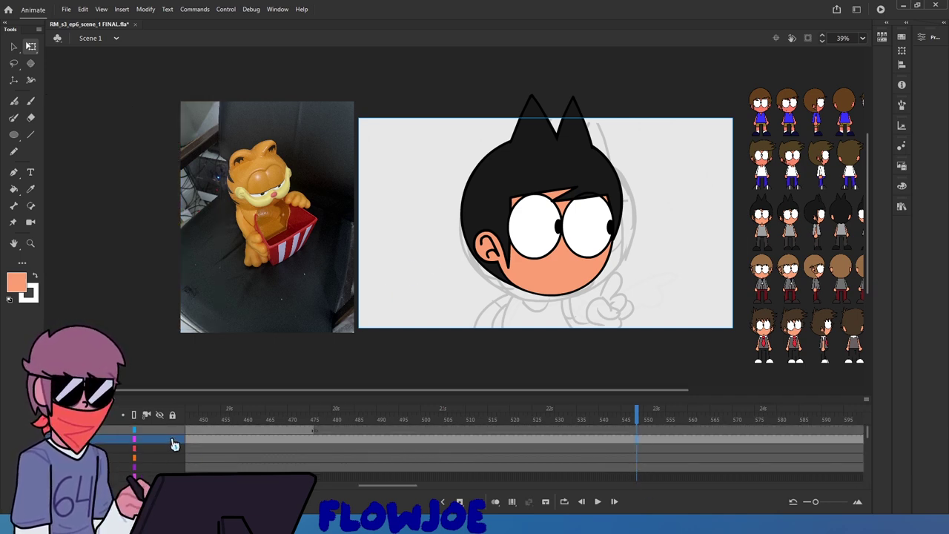
{"action": "key", "text": "ctrl+z"}
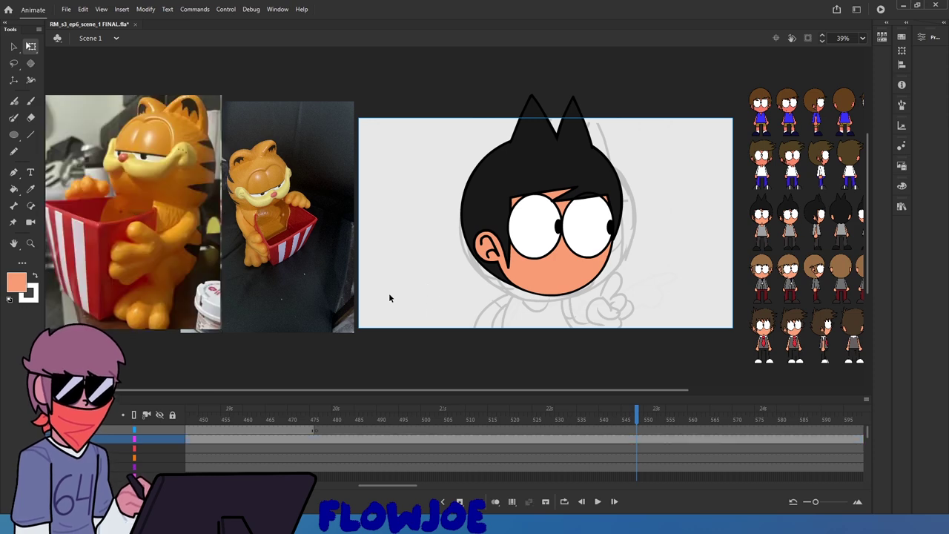
{"action": "left_click_drag", "start_coordinate": [192, 244], "coordinate": [204, 249]}
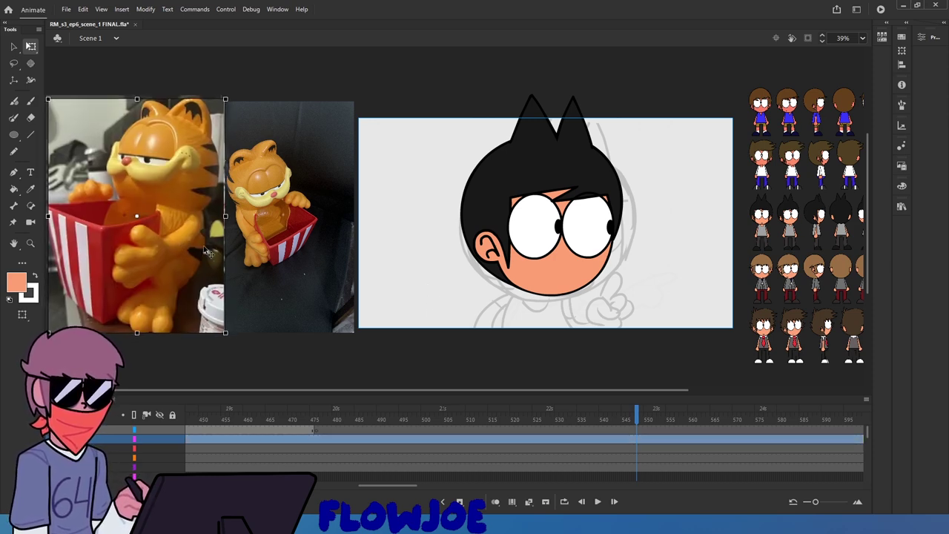
{"action": "left_click", "coordinate": [410, 286]}
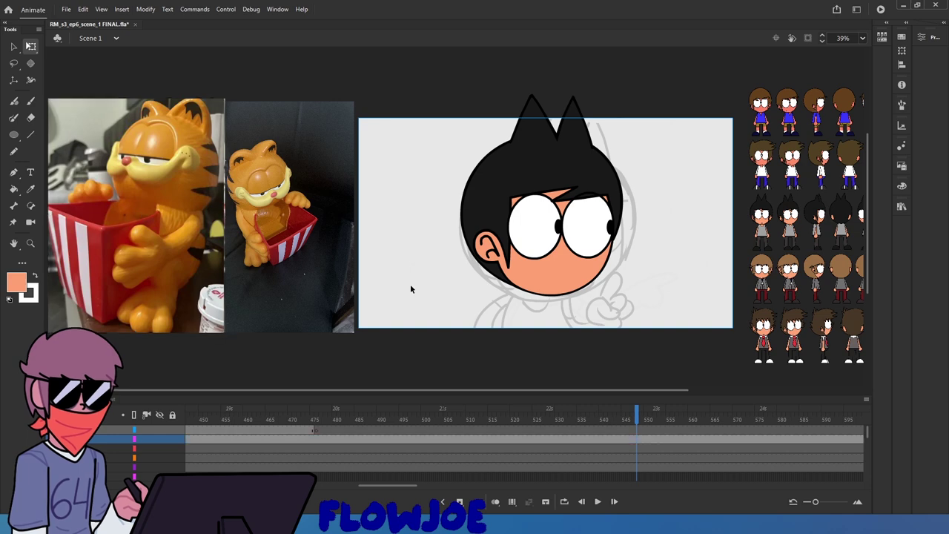
Flip the close-up figurine photo horizontally
{"action": "left_click", "coordinate": [148, 178]}
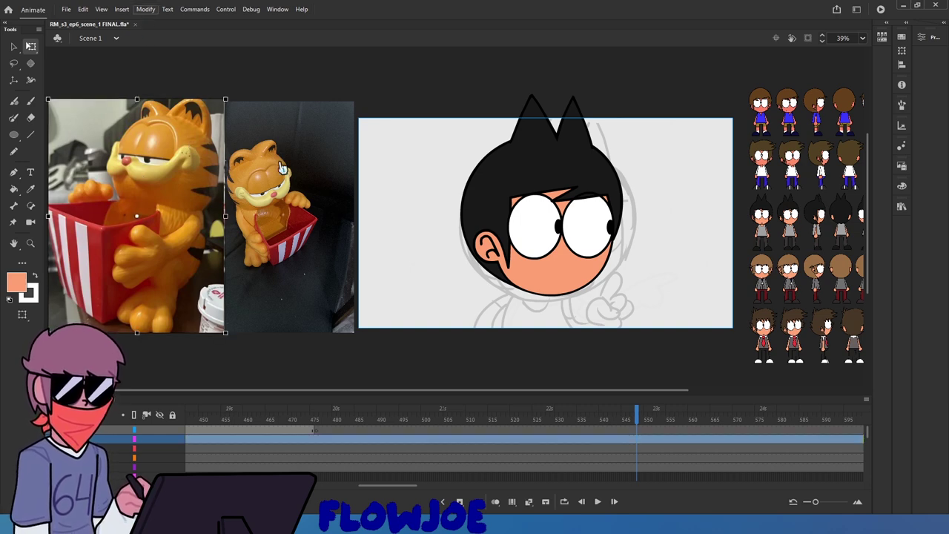
{"action": "left_click", "coordinate": [348, 251]}
{"action": "left_click", "coordinate": [458, 278]}
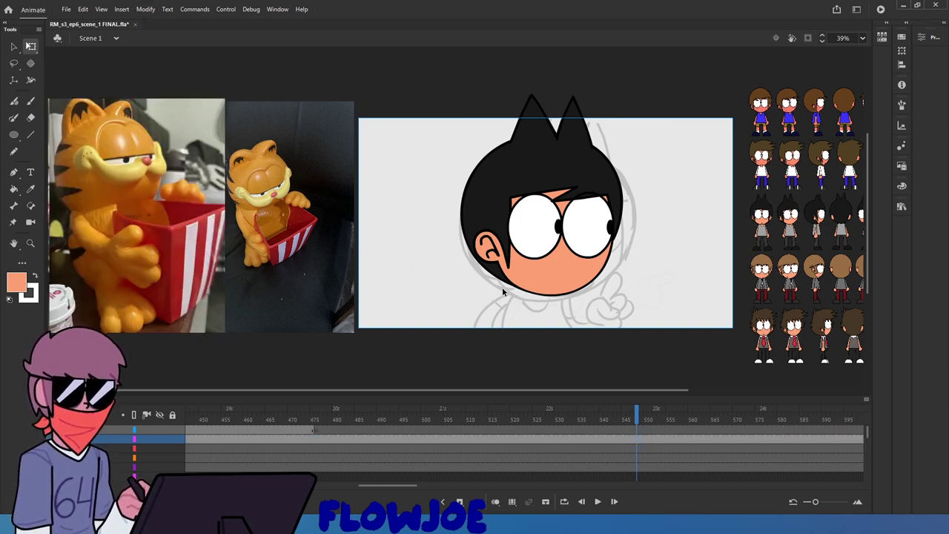
Examine the head against the rough sketch and check its layers around the newly inserted keyframes
{"action": "scroll", "coordinate": [597, 311], "scroll_direction": "up", "scroll_amount": 1}
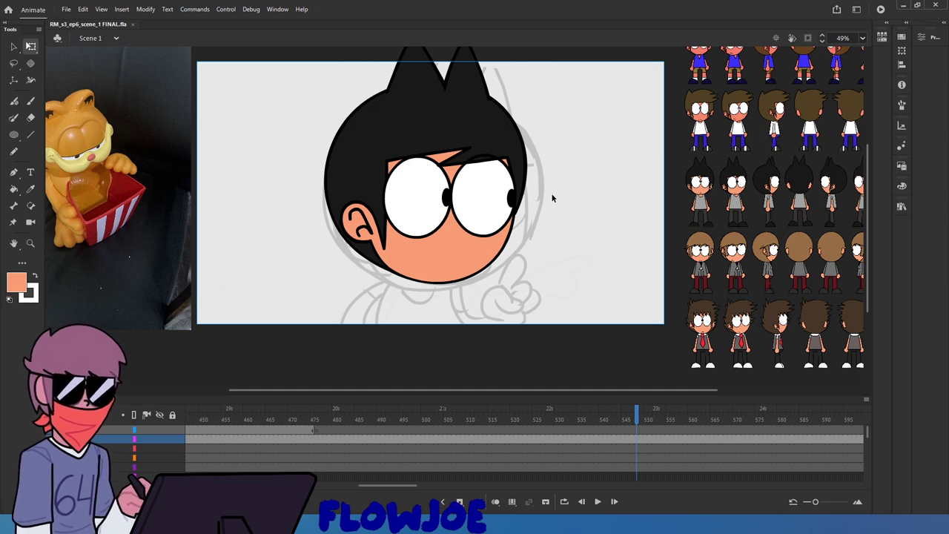
{"action": "left_click", "coordinate": [388, 263]}
{"action": "left_click", "coordinate": [632, 421]}
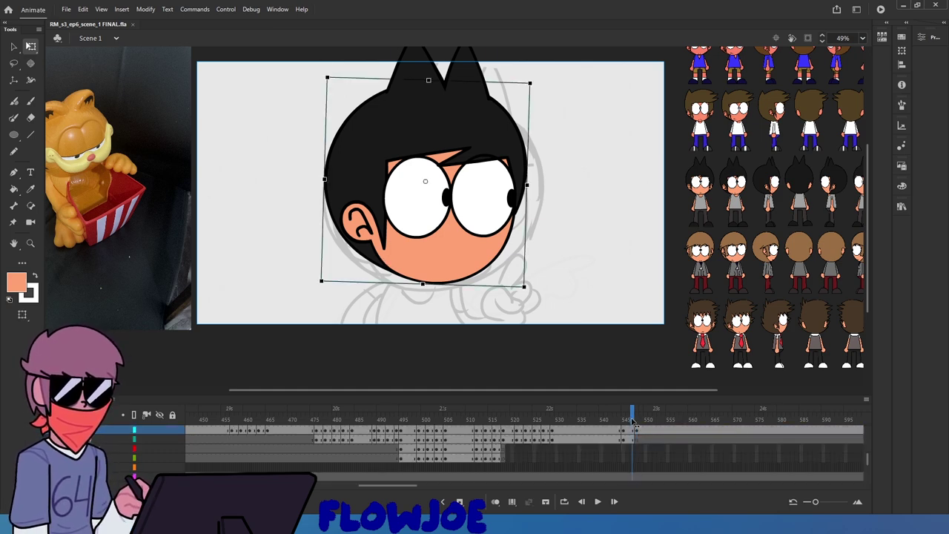
{"action": "mouse_move", "coordinate": [633, 421]}
{"action": "left_mouse_down"}
{"action": "mouse_move", "coordinate": [614, 421]}
{"action": "mouse_move", "coordinate": [635, 432]}
{"action": "left_mouse_up"}
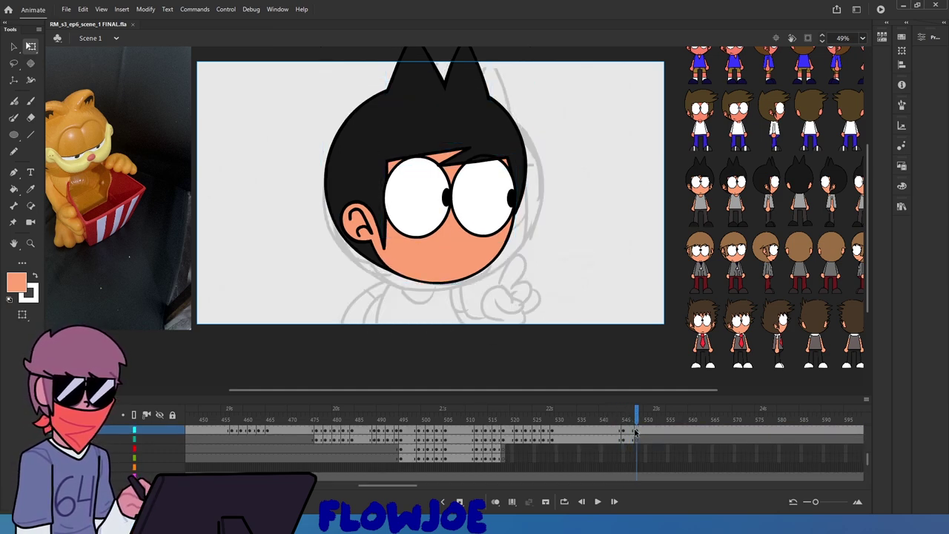
{"action": "scroll", "coordinate": [636, 435], "scroll_direction": "up", "scroll_amount": 2}
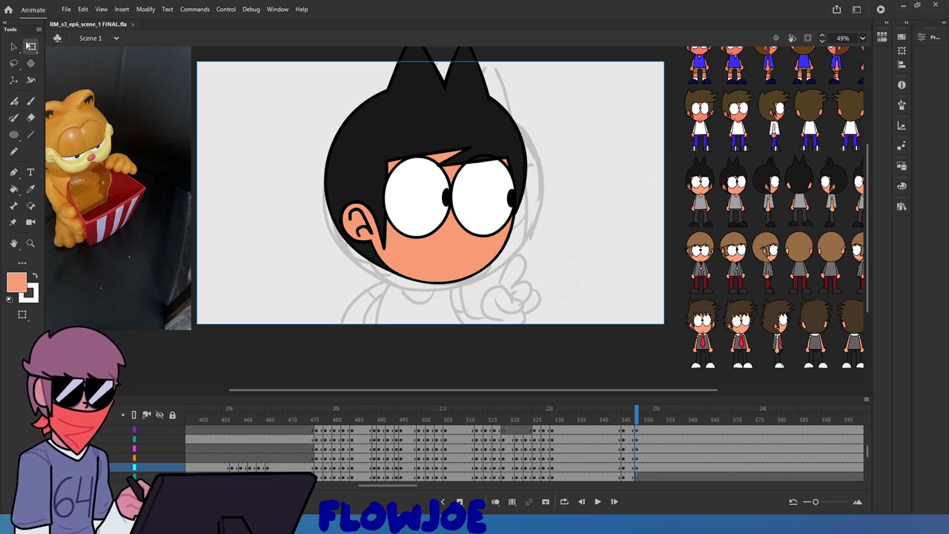
{"action": "left_click", "coordinate": [383, 230]}
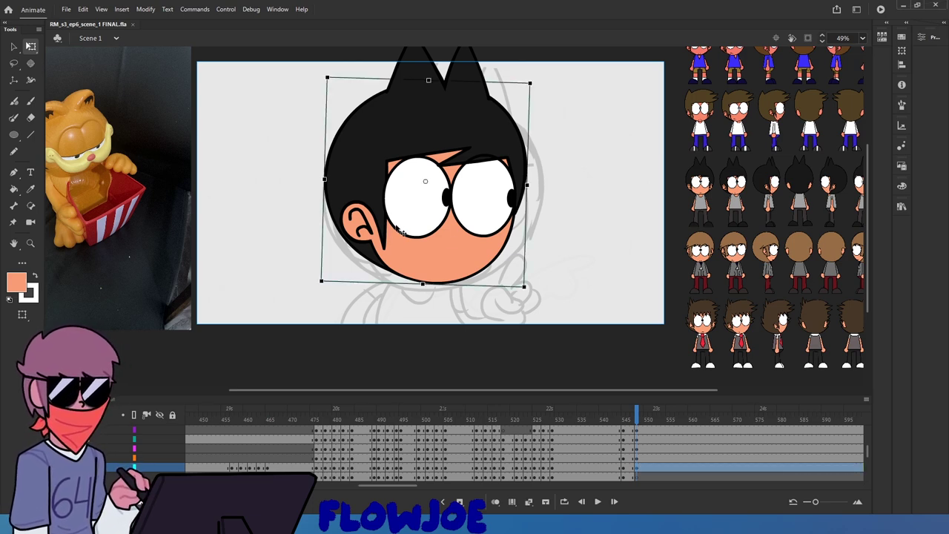
{"action": "left_click", "coordinate": [573, 287]}
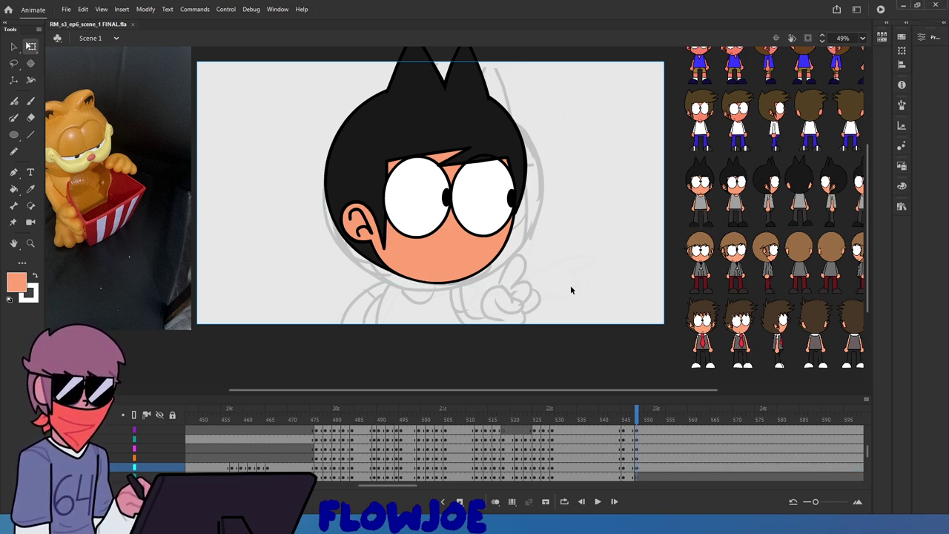
{"action": "left_click_drag", "start_coordinate": [625, 424], "coordinate": [638, 420]}
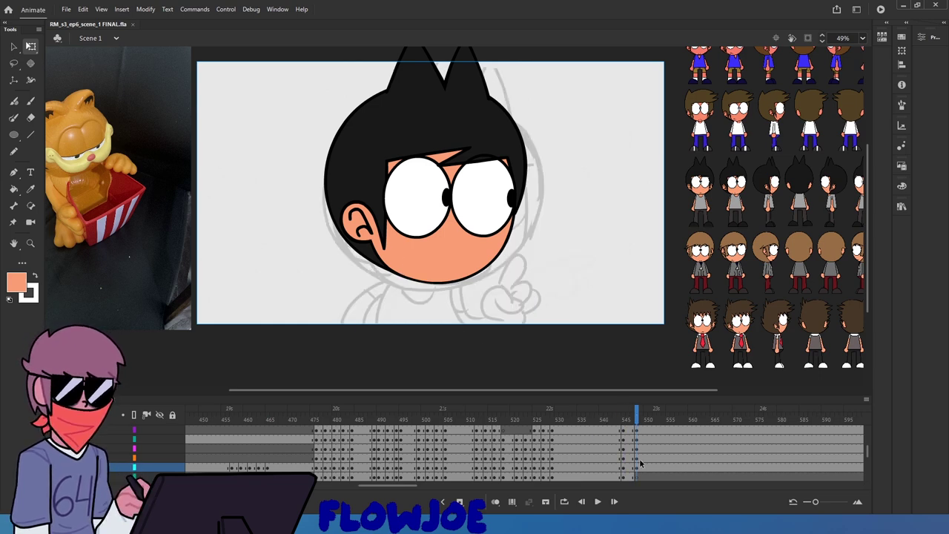
{"action": "scroll", "coordinate": [642, 461], "scroll_direction": "down", "scroll_amount": 2}
{"action": "scroll", "coordinate": [642, 465], "scroll_direction": "up", "scroll_amount": 2}
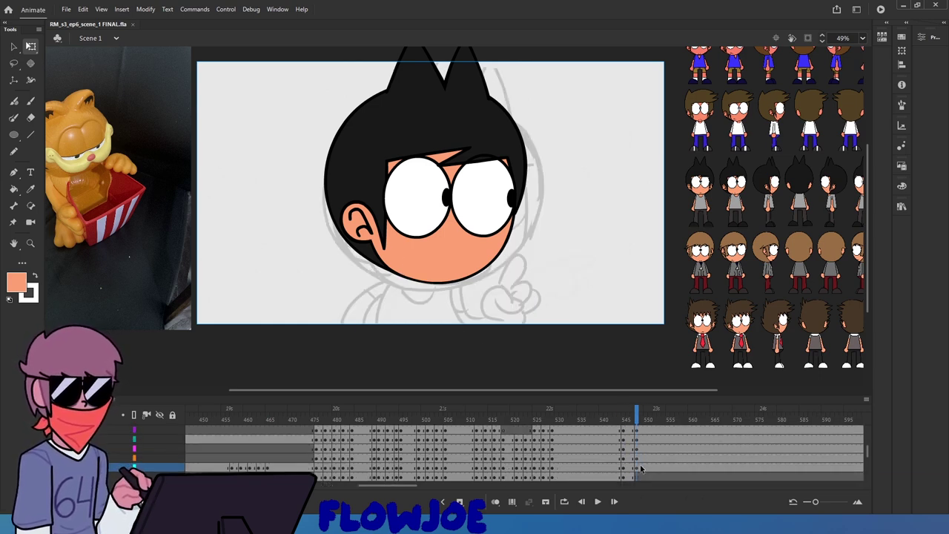
Select the new keyframes on all head layers, lower the head slightly and squash it a little wider and shorter
{"action": "left_click_drag", "start_coordinate": [640, 468], "coordinate": [638, 443]}
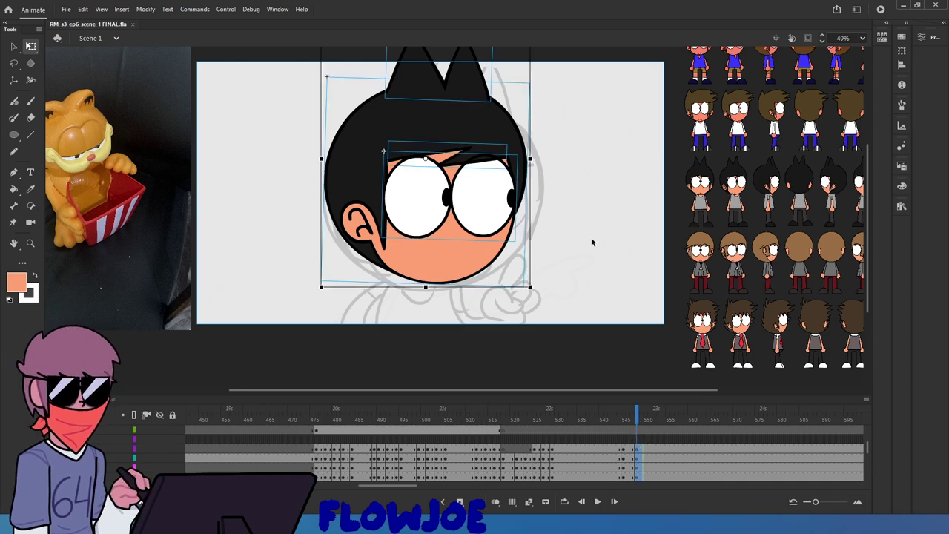
{"action": "left_click_drag", "start_coordinate": [470, 230], "coordinate": [471, 238]}
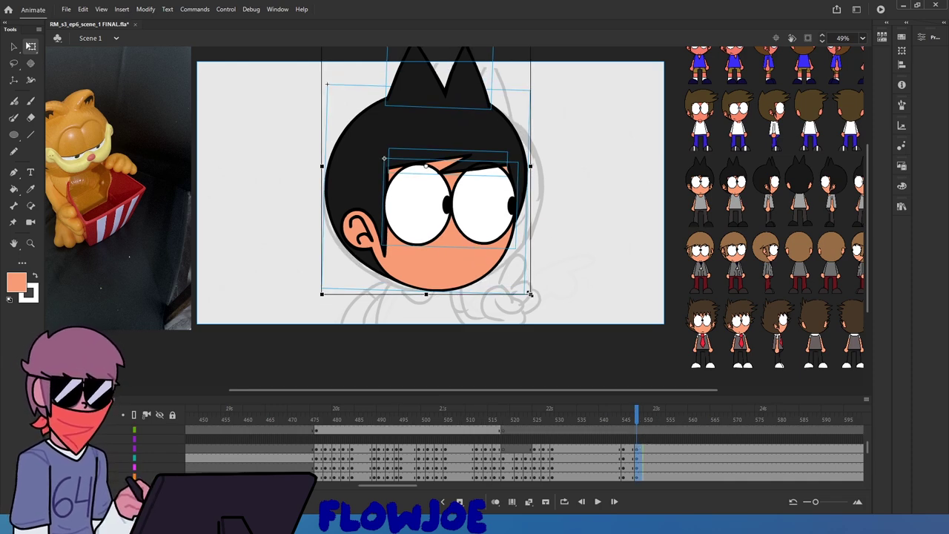
{"action": "left_click_drag", "start_coordinate": [531, 294], "coordinate": [533, 290]}
{"action": "left_click_drag", "start_coordinate": [449, 241], "coordinate": [495, 261]}
{"action": "mouse_move", "coordinate": [643, 406]}
{"action": "left_mouse_down"}
{"action": "mouse_move", "coordinate": [623, 431]}
{"action": "mouse_move", "coordinate": [633, 431]}
{"action": "left_mouse_up"}
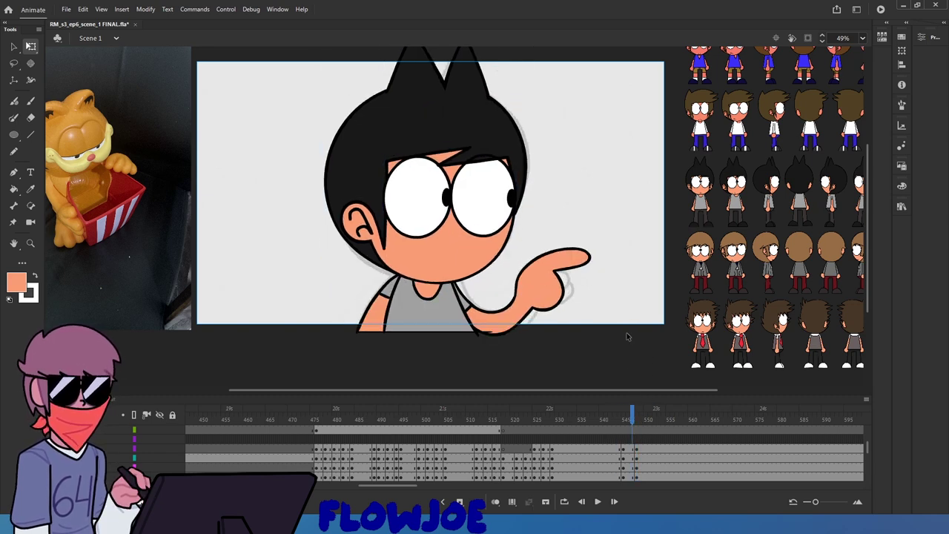
{"action": "left_click", "coordinate": [641, 418]}
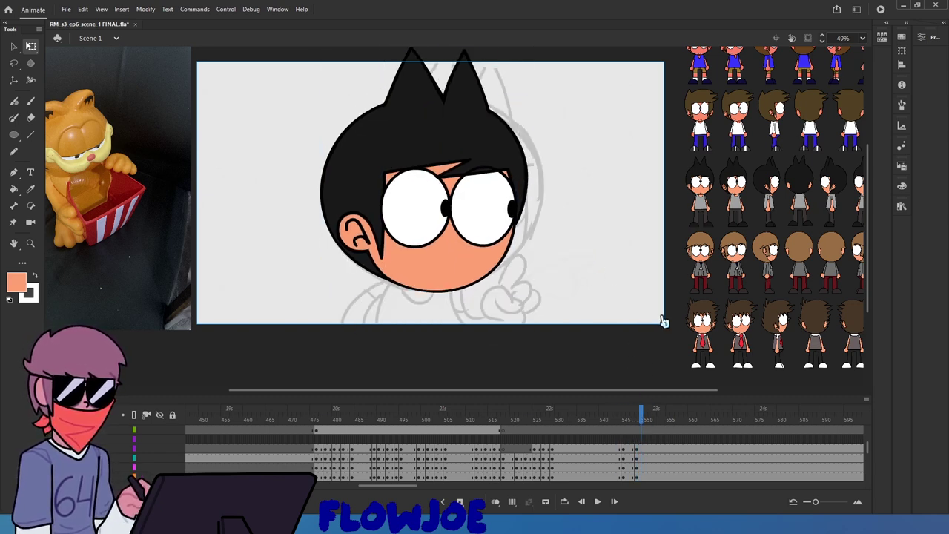
Lock the reference layer holding the figurine photos and character turnarounds, leaving the head parts selectable
{"action": "key", "text": "ctrl+a"}
{"action": "scroll", "coordinate": [147, 191], "scroll_direction": "down", "scroll_amount": 1}
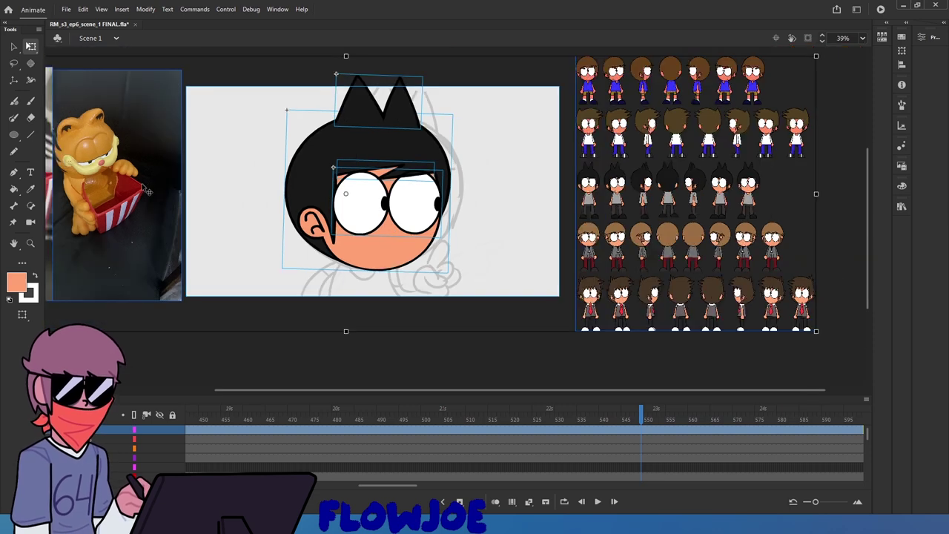
{"action": "scroll", "coordinate": [90, 177], "scroll_direction": "left", "scroll_amount": 3}
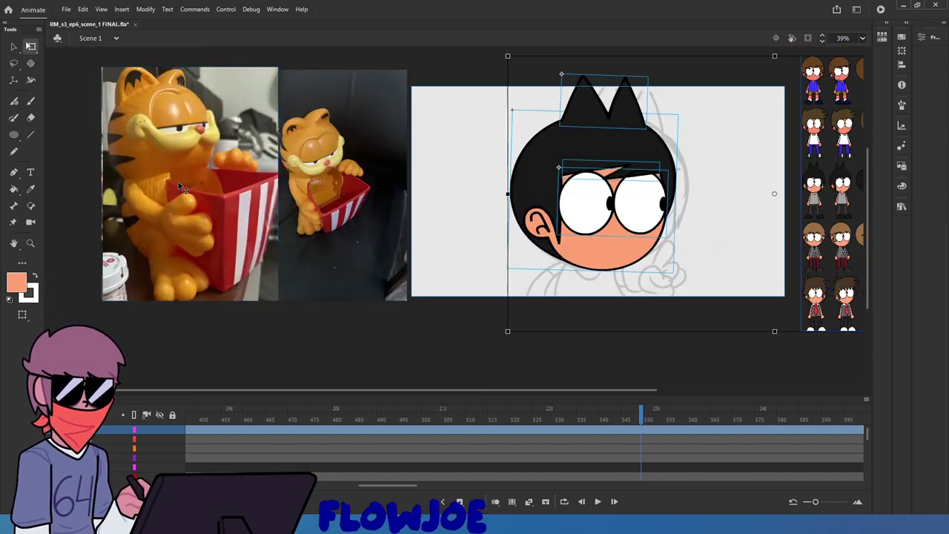
{"action": "scroll", "coordinate": [178, 181], "scroll_direction": "right", "scroll_amount": 3}
{"action": "left_click", "coordinate": [386, 238]}
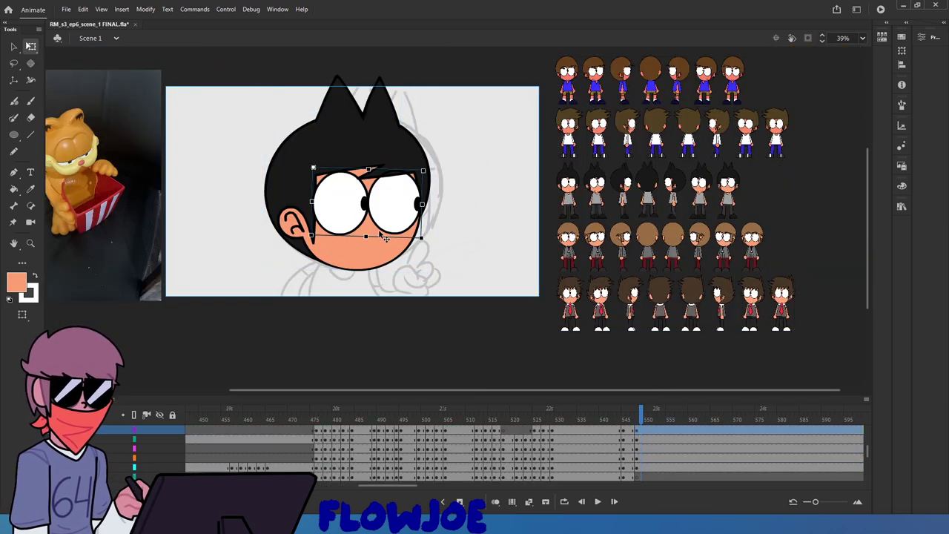
{"action": "left_click", "coordinate": [565, 269]}
{"action": "left_click", "coordinate": [171, 429]}
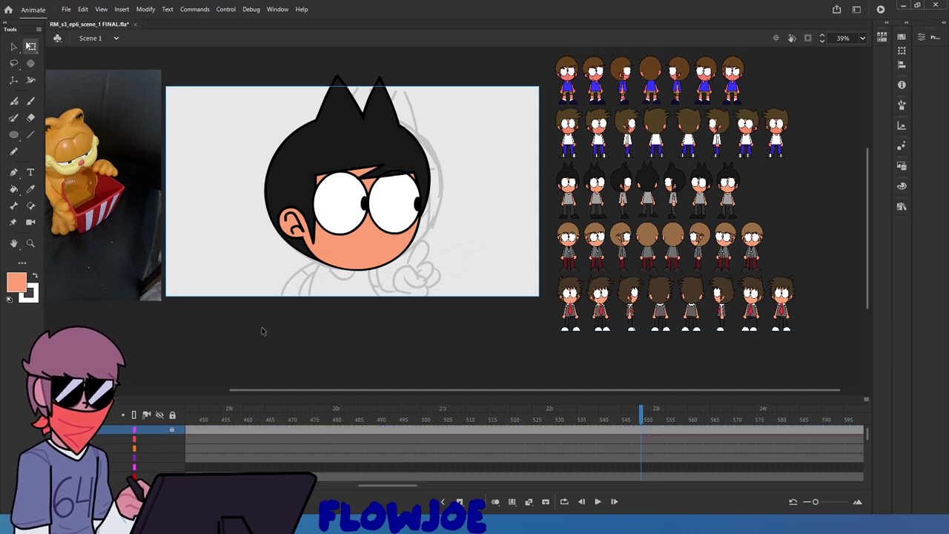
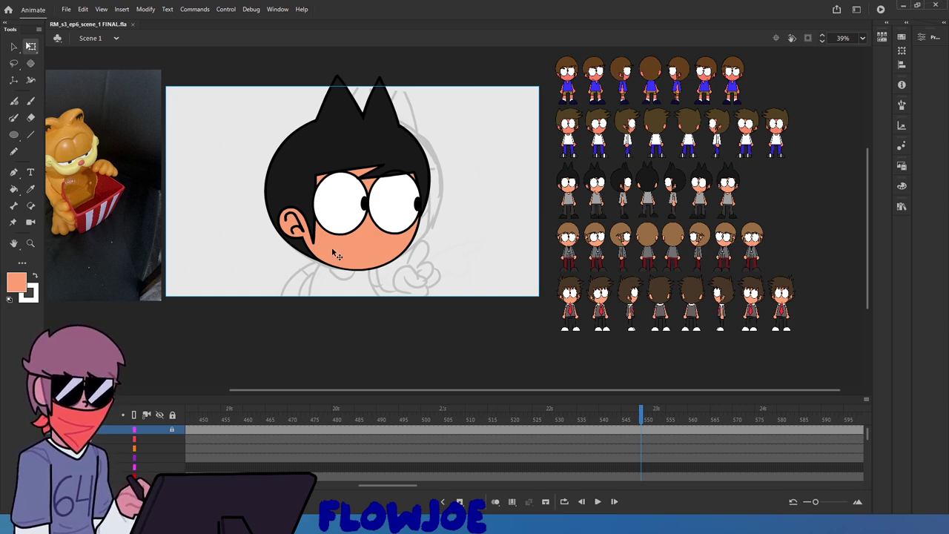
Select all the head parts on the new pose's frame and rotate the whole head very slightly clockwise
{"action": "scroll", "coordinate": [312, 196], "scroll_direction": "up", "scroll_amount": 3}
{"action": "scroll", "coordinate": [592, 355], "scroll_direction": "down", "scroll_amount": 2}
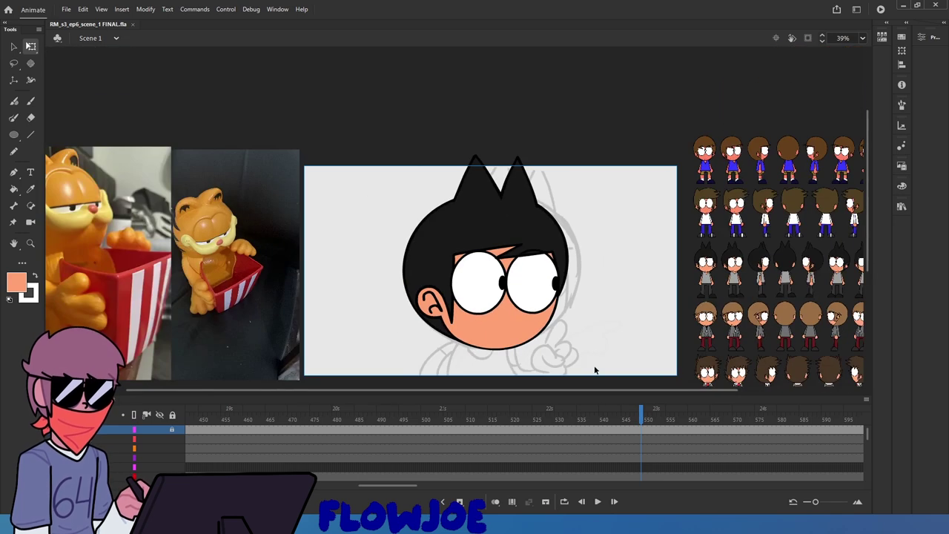
{"action": "scroll", "coordinate": [558, 359], "scroll_direction": "up", "scroll_amount": 1}
{"action": "mouse_move", "coordinate": [646, 424]}
{"action": "left_mouse_down"}
{"action": "mouse_move", "coordinate": [628, 427]}
{"action": "mouse_move", "coordinate": [642, 429]}
{"action": "left_mouse_up"}
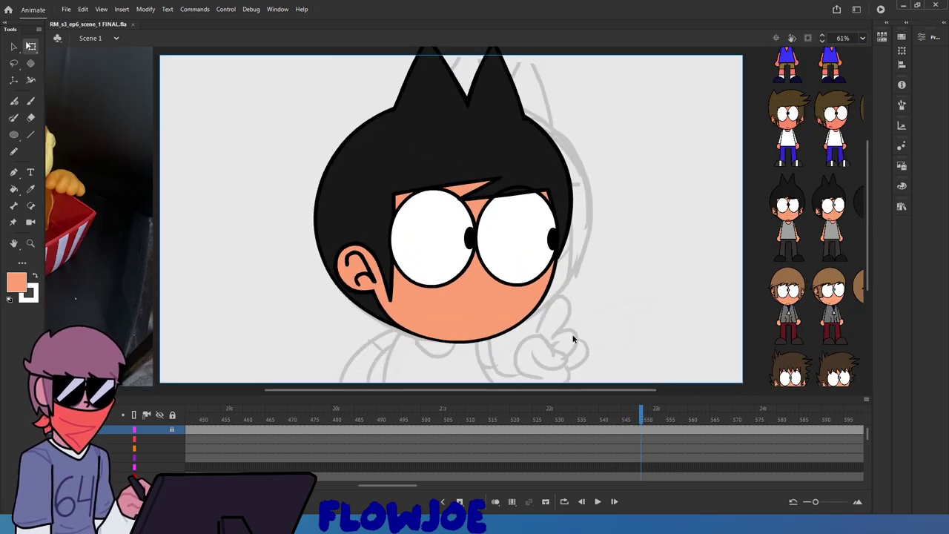
{"action": "scroll", "coordinate": [571, 334], "scroll_direction": "down", "scroll_amount": 1}
{"action": "left_click_drag", "start_coordinate": [572, 334], "coordinate": [313, 126]}
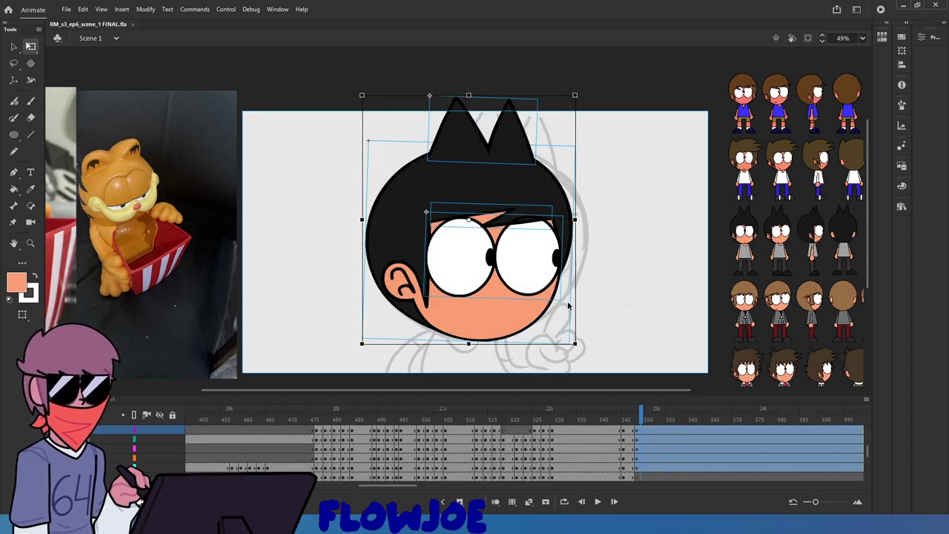
{"action": "left_click_drag", "start_coordinate": [583, 344], "coordinate": [589, 351]}
{"action": "left_click", "coordinate": [590, 353]}
{"action": "mouse_move", "coordinate": [640, 429]}
{"action": "left_mouse_down"}
{"action": "mouse_move", "coordinate": [621, 429]}
{"action": "mouse_move", "coordinate": [640, 431]}
{"action": "mouse_move", "coordinate": [625, 419]}
{"action": "mouse_move", "coordinate": [642, 444]}
{"action": "left_mouse_up"}
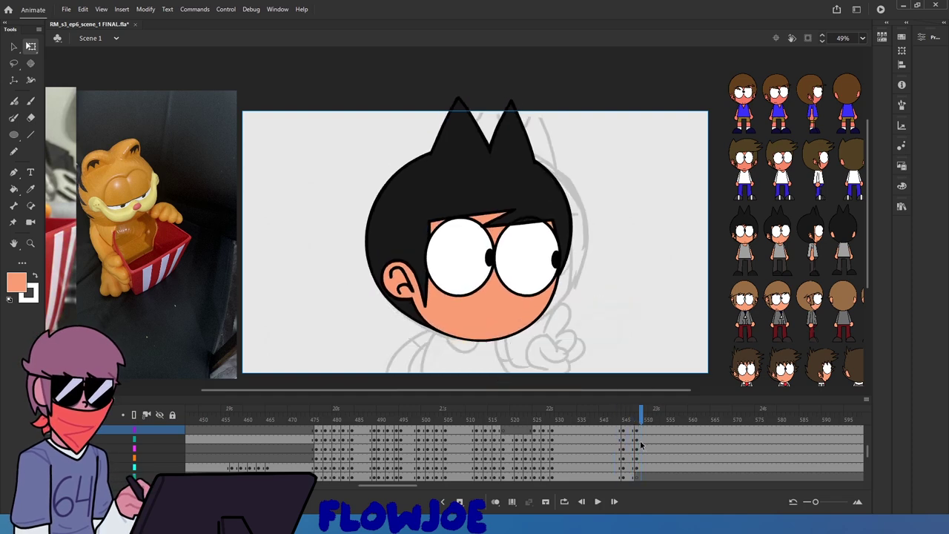
Hide the head layers to examine the rough sketch of the grinning pose, and show them again
{"action": "scroll", "coordinate": [158, 445], "scroll_direction": "up", "scroll_amount": 1}
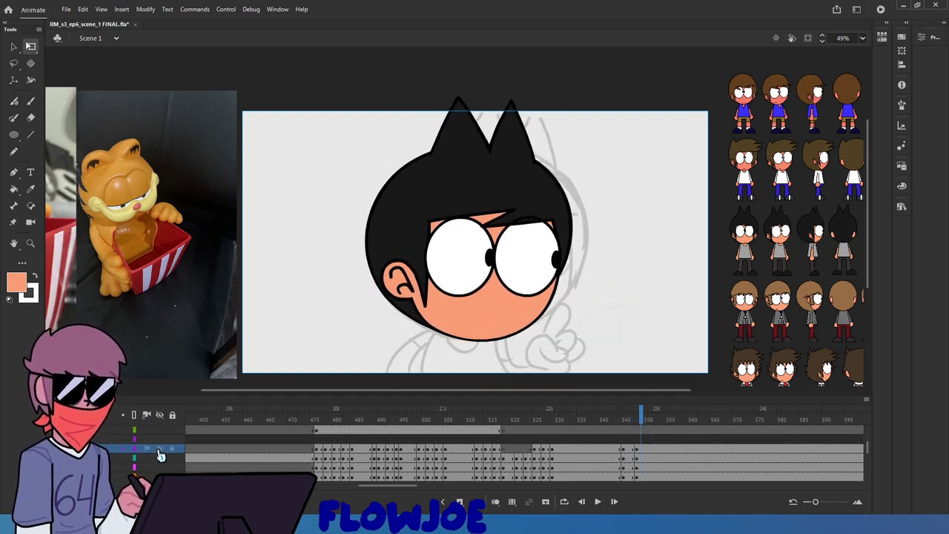
{"action": "left_click", "coordinate": [159, 439]}
{"action": "mouse_move", "coordinate": [640, 415]}
{"action": "left_mouse_down"}
{"action": "mouse_move", "coordinate": [618, 418]}
{"action": "mouse_move", "coordinate": [640, 418]}
{"action": "left_mouse_up"}
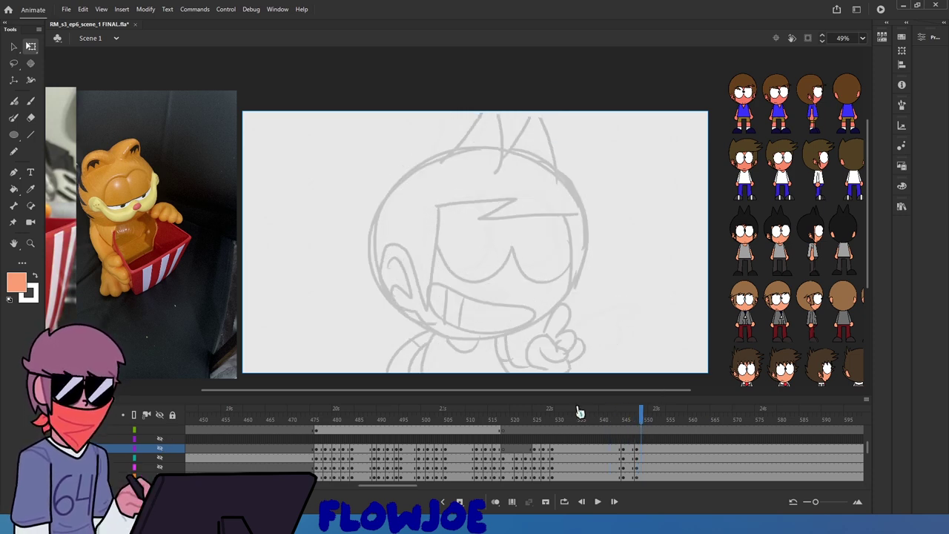
{"action": "left_click", "coordinate": [160, 440]}
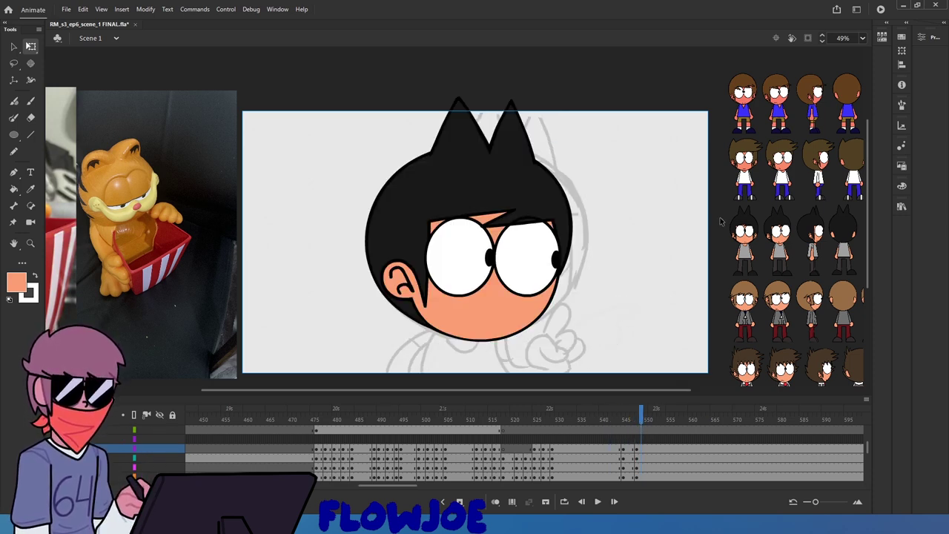
Try the half-lidded version of the eyes on the new head pose's keyframe
{"action": "mouse_move", "coordinate": [643, 418]}
{"action": "left_mouse_down"}
{"action": "mouse_move", "coordinate": [627, 418]}
{"action": "mouse_move", "coordinate": [636, 418]}
{"action": "left_mouse_up"}
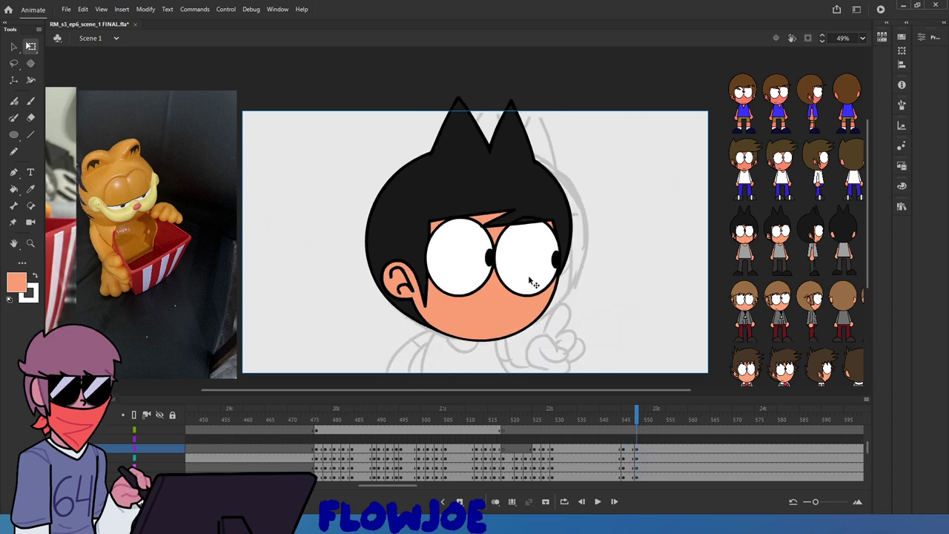
{"action": "left_click", "coordinate": [531, 283]}
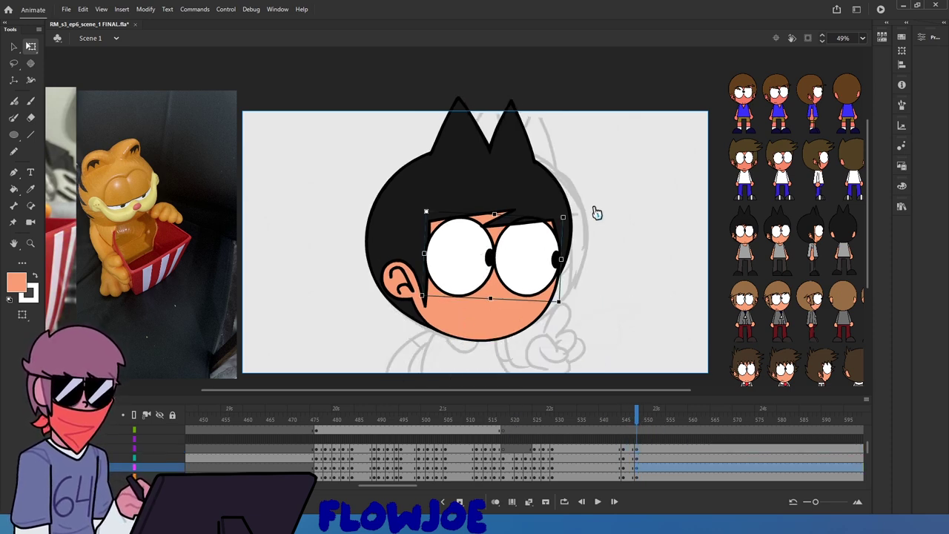
{"action": "key", "text": "ctrl+z"}
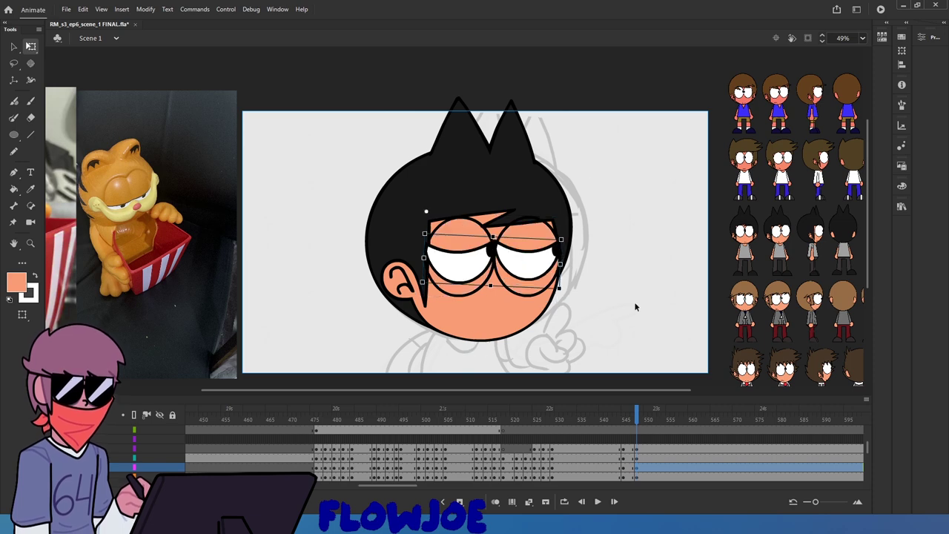
{"action": "key", "text": "ctrl+y"}
Hide the character layers on the preceding pointing pose to examine its rough sketch, then show them and return to the new pose
{"action": "mouse_move", "coordinate": [634, 420]}
{"action": "left_mouse_down"}
{"action": "mouse_move", "coordinate": [611, 419]}
{"action": "mouse_move", "coordinate": [628, 419]}
{"action": "left_mouse_up"}
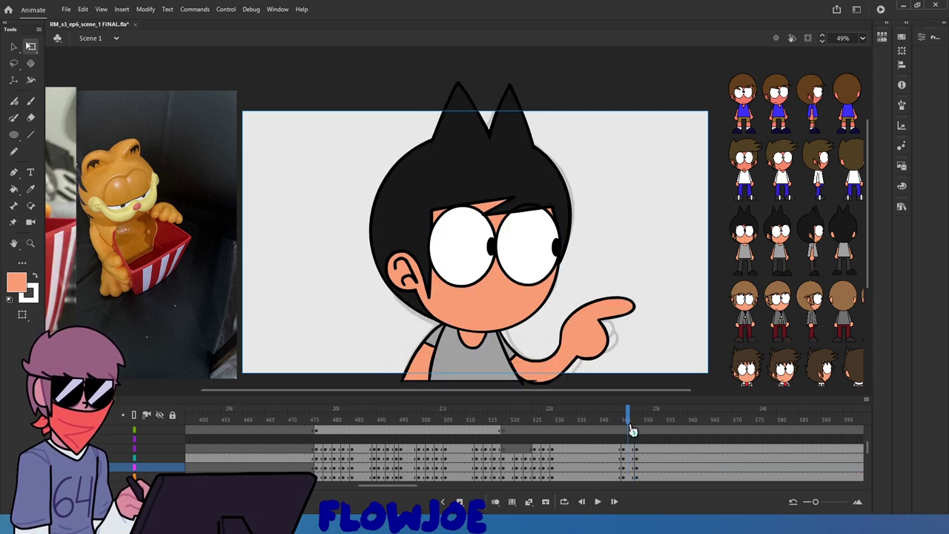
{"action": "left_click", "coordinate": [469, 222]}
{"action": "left_click", "coordinate": [411, 198]}
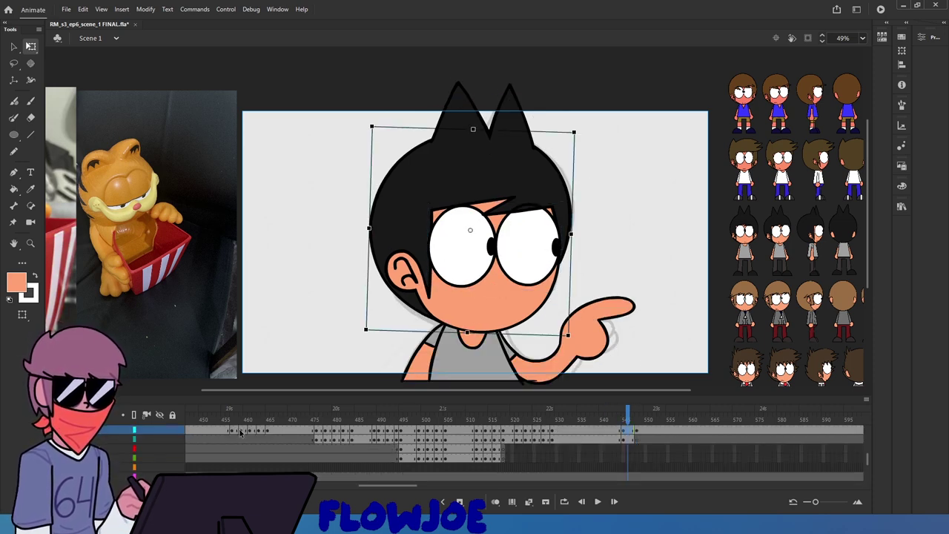
{"action": "scroll", "coordinate": [196, 442], "scroll_direction": "up", "scroll_amount": 2}
{"action": "left_click", "coordinate": [163, 440]}
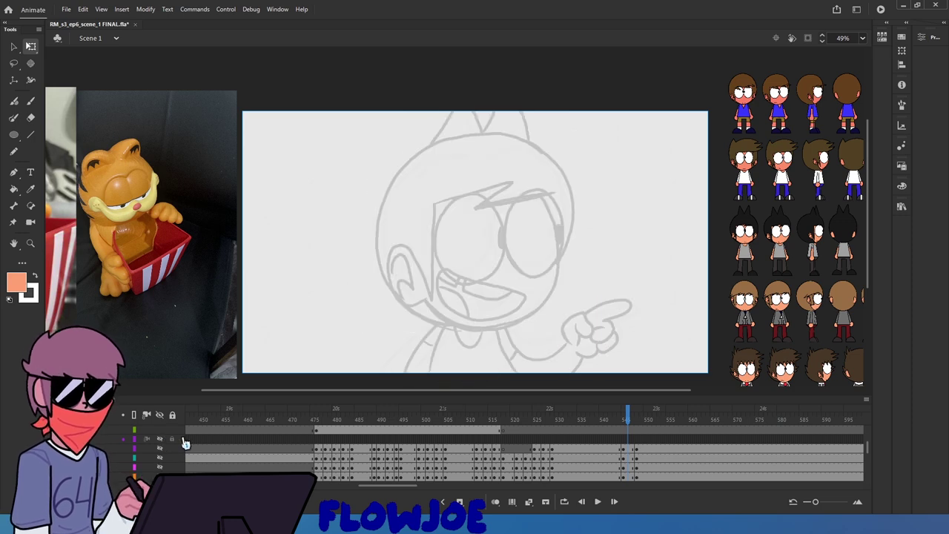
{"action": "left_click", "coordinate": [622, 413]}
{"action": "mouse_move", "coordinate": [622, 412]}
{"action": "left_mouse_down"}
{"action": "mouse_move", "coordinate": [659, 423]}
{"action": "mouse_move", "coordinate": [642, 435]}
{"action": "mouse_move", "coordinate": [671, 448]}
{"action": "mouse_move", "coordinate": [630, 446]}
{"action": "left_mouse_up"}
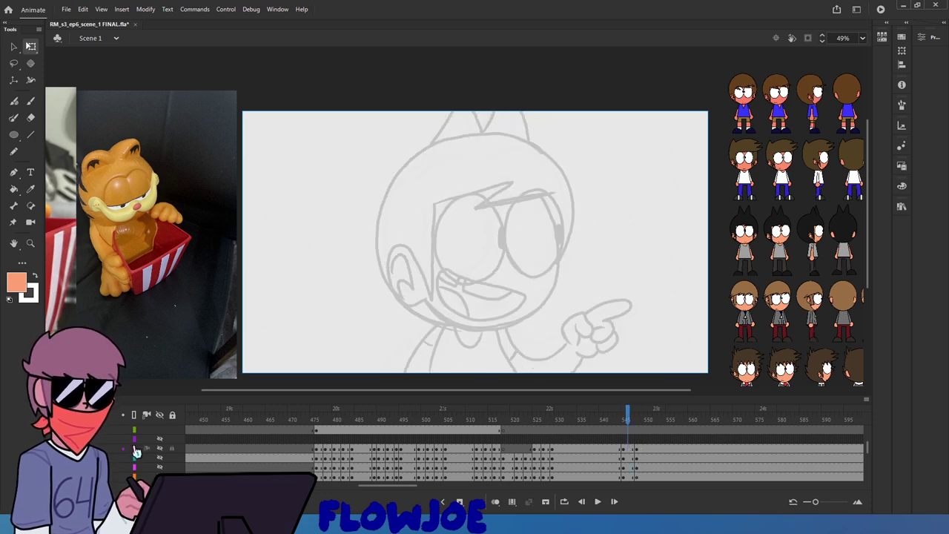
{"action": "left_click", "coordinate": [163, 440]}
{"action": "left_click_drag", "start_coordinate": [629, 417], "coordinate": [641, 433]}
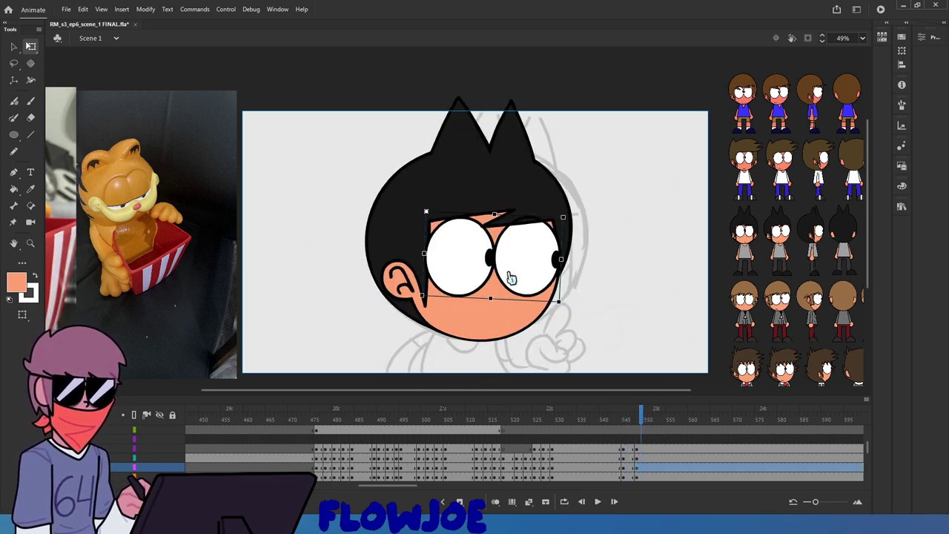
Switch the new pose's eyes to the half-lidded version and delete the round eye outlines on that keyframe
{"action": "left_click", "coordinate": [490, 323]}
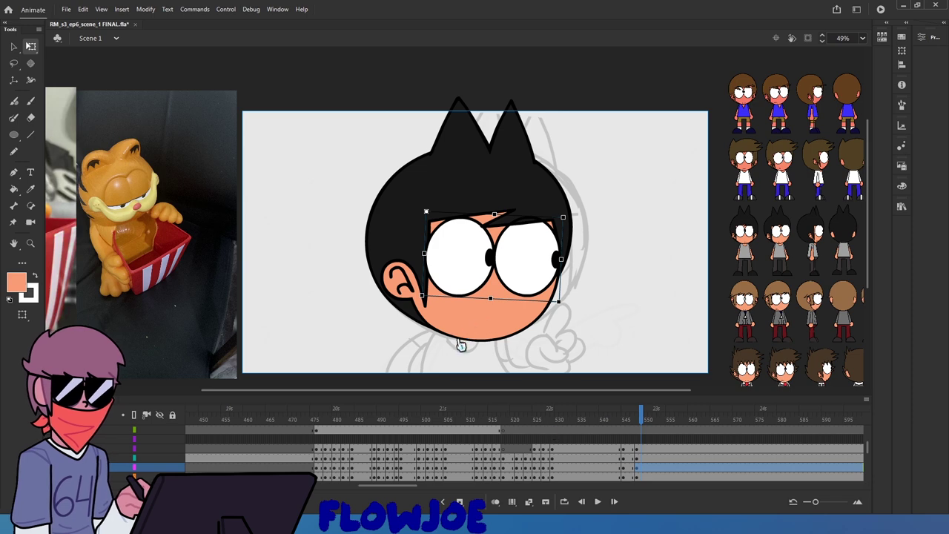
{"action": "left_click", "coordinate": [600, 210]}
{"action": "scroll", "coordinate": [600, 250], "scroll_direction": "up", "scroll_amount": 2}
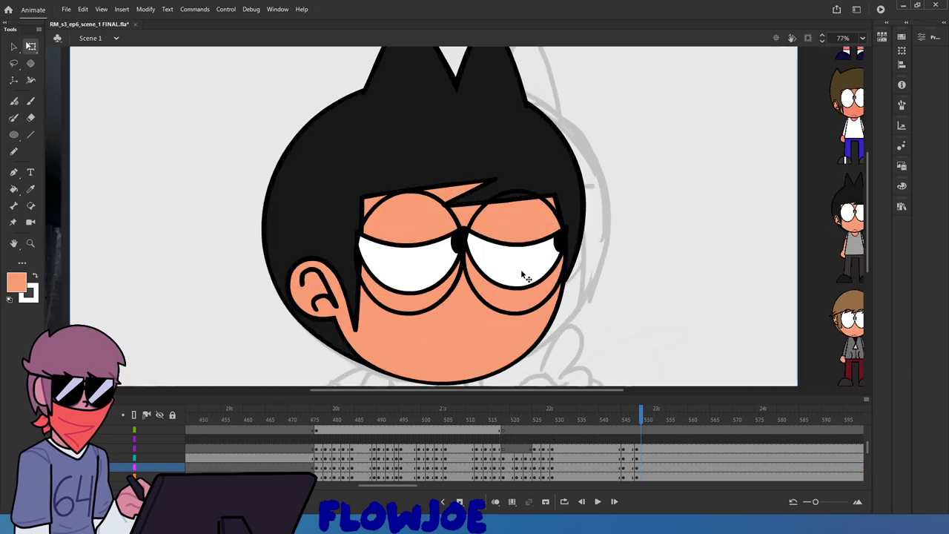
{"action": "left_click", "coordinate": [456, 274]}
{"action": "left_click", "coordinate": [637, 449]}
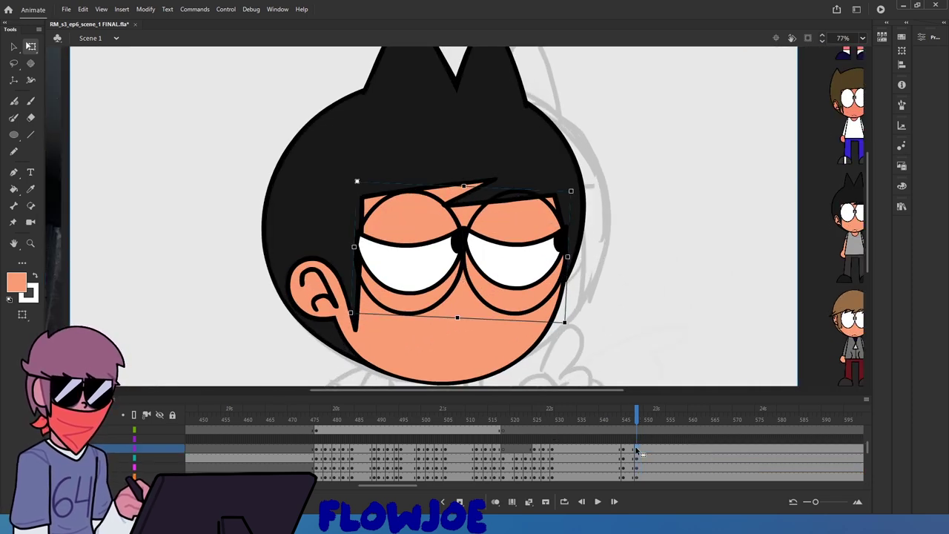
{"action": "key", "text": "Delete"}
{"action": "left_click", "coordinate": [633, 421]}
{"action": "left_click_drag", "start_coordinate": [633, 421], "coordinate": [637, 421]}
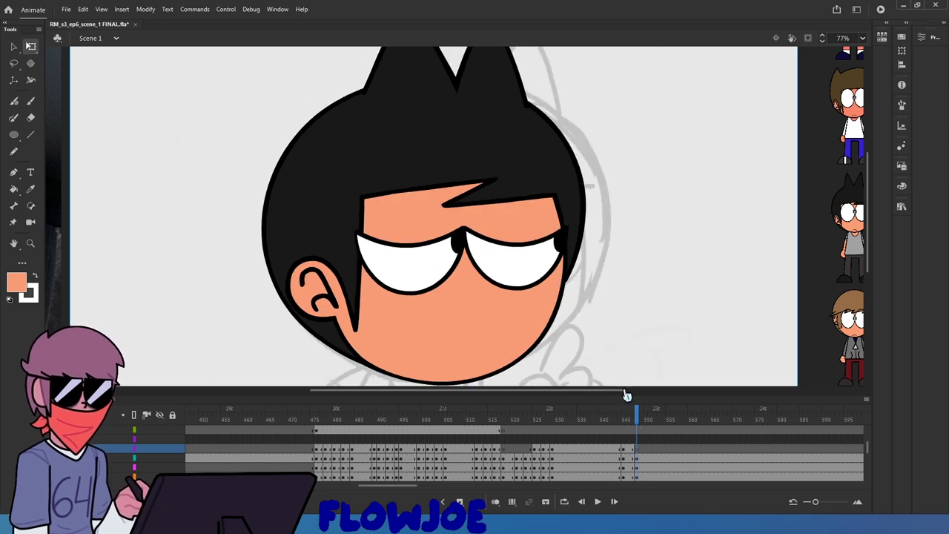
Lower the half-lidded eyes slightly with a small clockwise tilt, and move their transformation point to the middle of the eyes
{"action": "left_click_drag", "start_coordinate": [519, 261], "coordinate": [516, 282]}
{"action": "key", "text": "ctrl+z"}
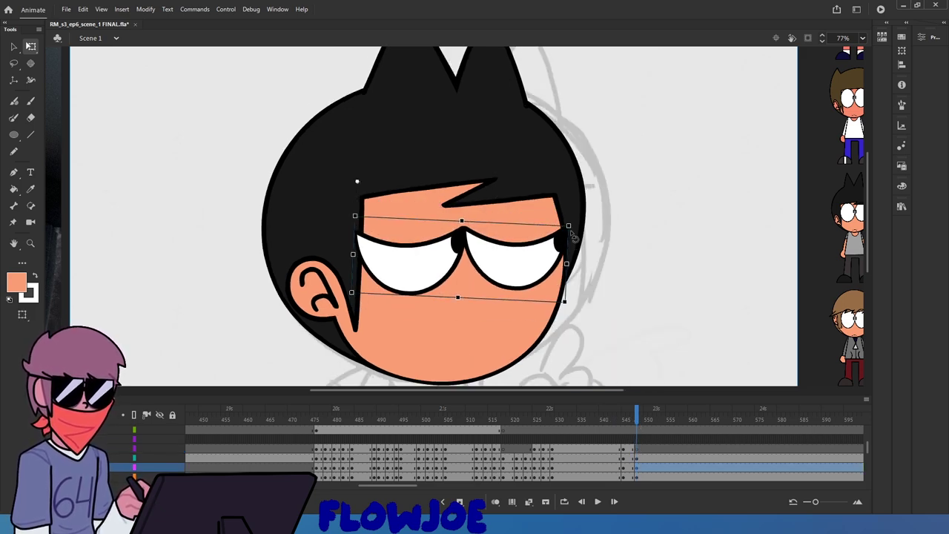
{"action": "left_click_drag", "start_coordinate": [576, 227], "coordinate": [575, 230]}
{"action": "left_click_drag", "start_coordinate": [547, 277], "coordinate": [548, 288]}
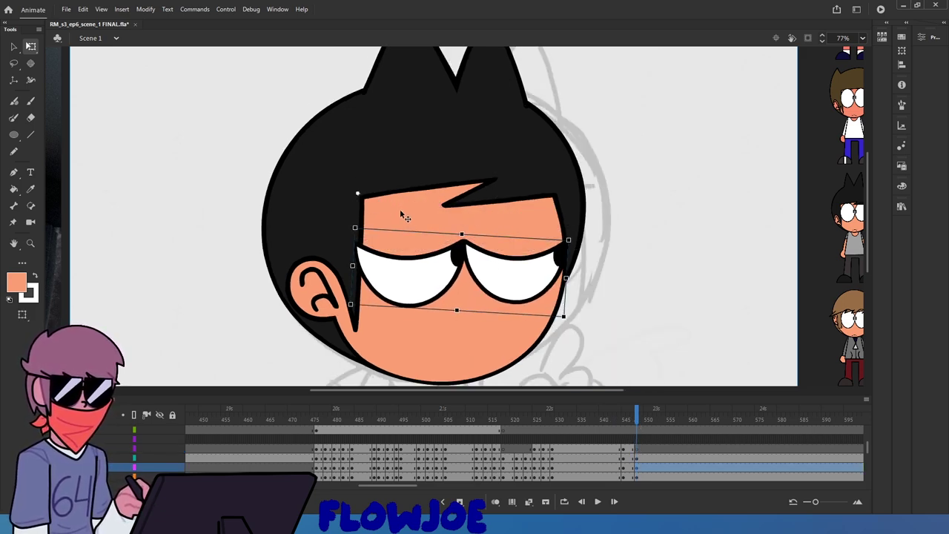
{"action": "left_click", "coordinate": [358, 198]}
{"action": "left_click", "coordinate": [392, 278]}
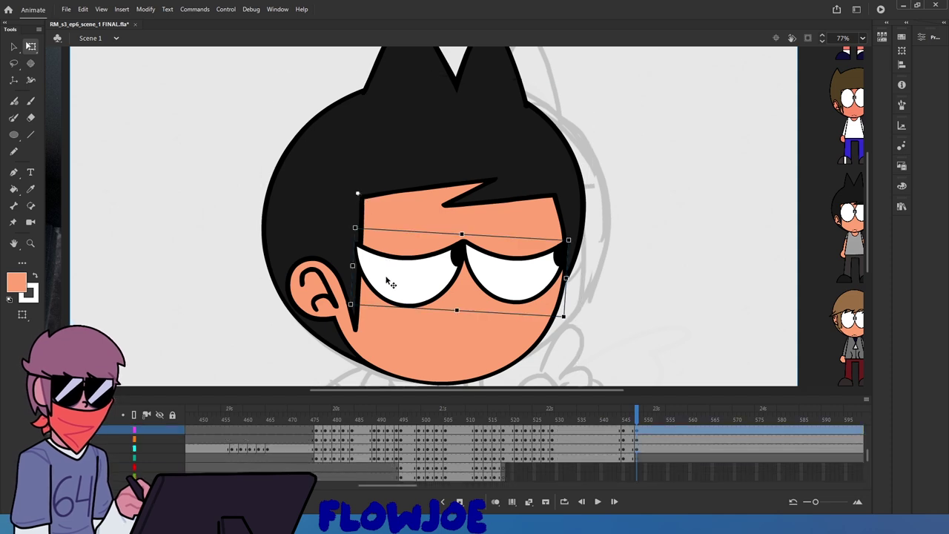
{"action": "left_click_drag", "start_coordinate": [477, 272], "coordinate": [458, 273]}
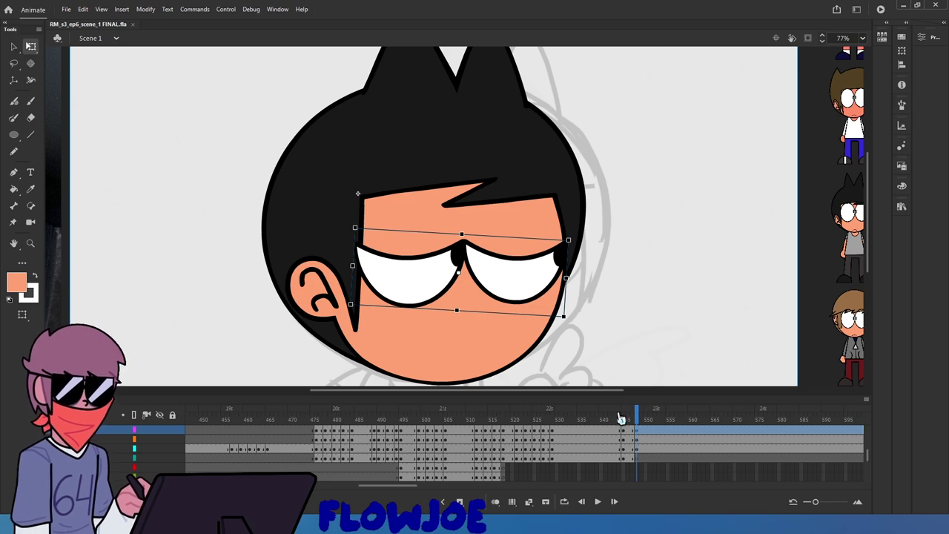
Insert keyframes on the head layers two frames after the half-lidded pose
{"action": "mouse_move", "coordinate": [640, 419]}
{"action": "left_mouse_down"}
{"action": "mouse_move", "coordinate": [626, 419]}
{"action": "mouse_move", "coordinate": [648, 419]}
{"action": "mouse_move", "coordinate": [642, 424]}
{"action": "left_mouse_up"}
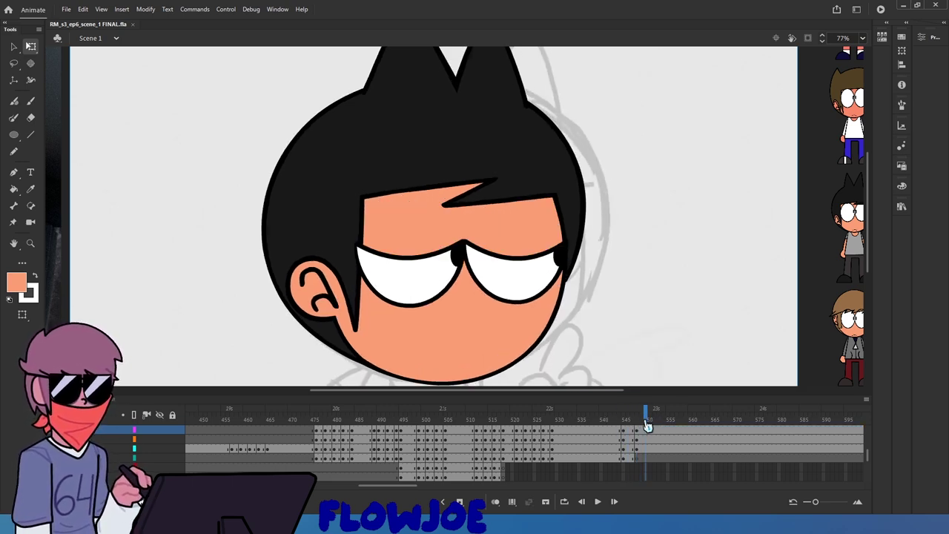
{"action": "left_click", "coordinate": [646, 447]}
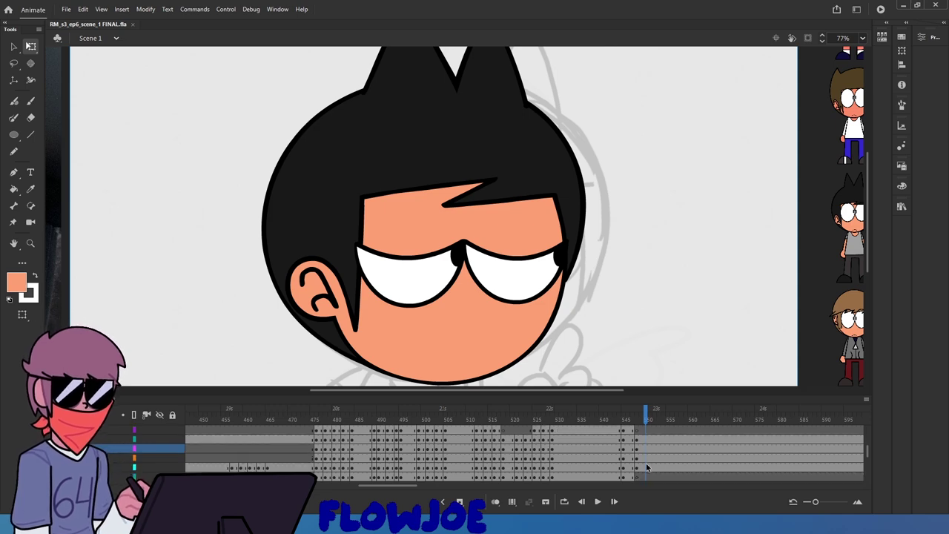
{"action": "left_click", "coordinate": [648, 468]}
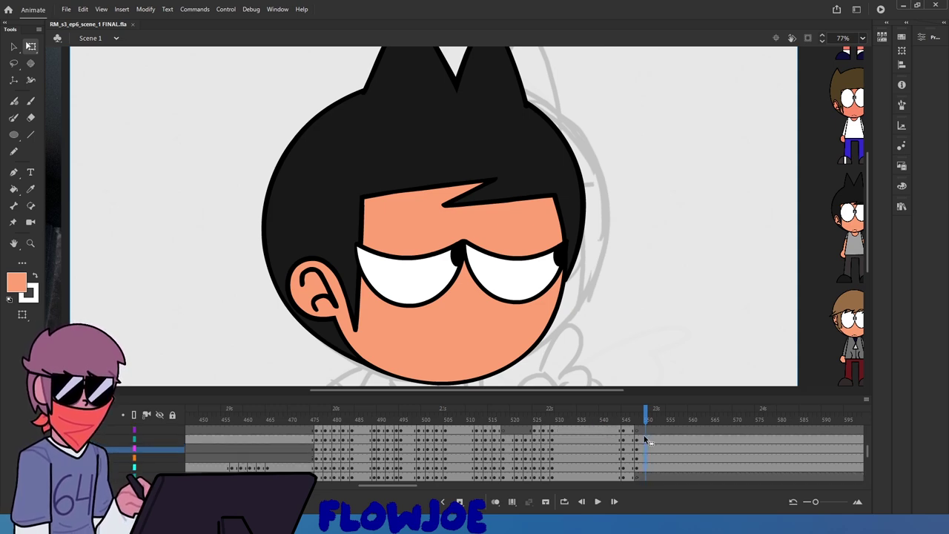
Go back to the earlier blink around frame 520 and select both closed-eyelid curves on its frames
{"action": "left_click_drag", "start_coordinate": [492, 418], "coordinate": [516, 423]}
{"action": "left_click", "coordinate": [642, 340]}
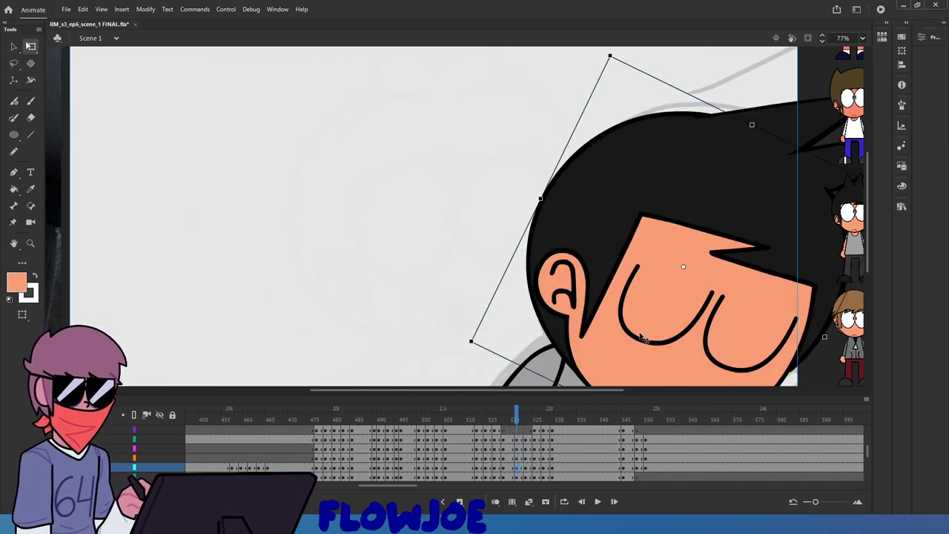
{"action": "left_click", "coordinate": [641, 342]}
{"action": "left_click", "coordinate": [705, 357], "text": "shift"}
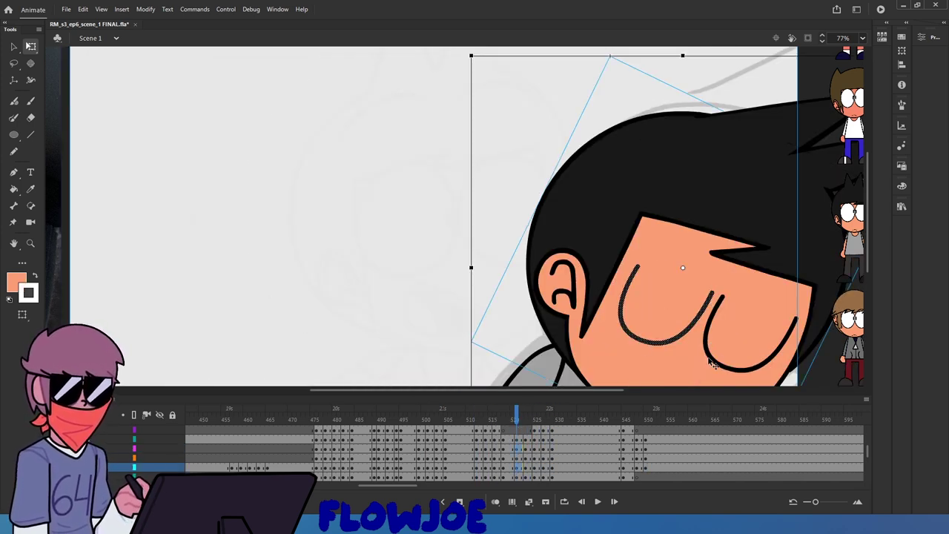
{"action": "left_click", "coordinate": [706, 357], "text": "shift"}
{"action": "left_click", "coordinate": [705, 357]}
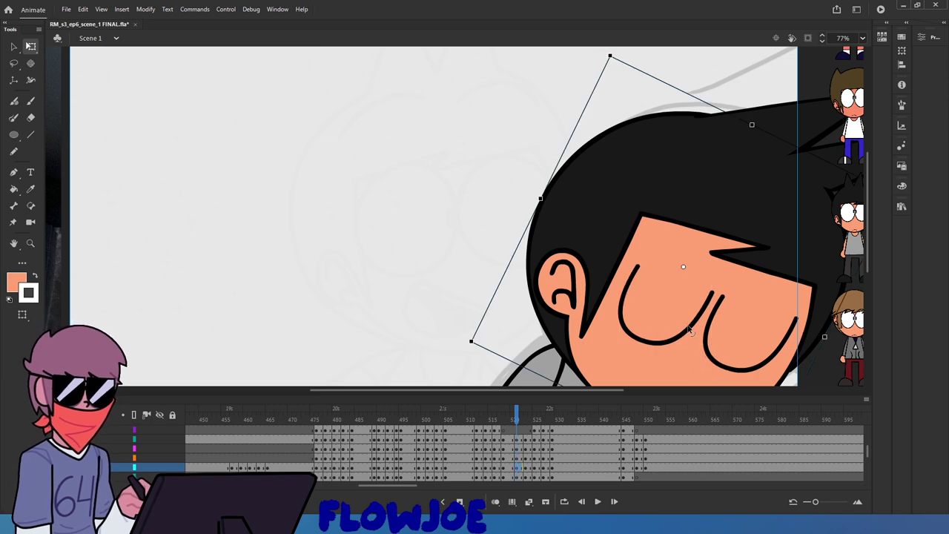
{"action": "left_click", "coordinate": [701, 339]}
{"action": "left_click", "coordinate": [710, 343], "text": "shift"}
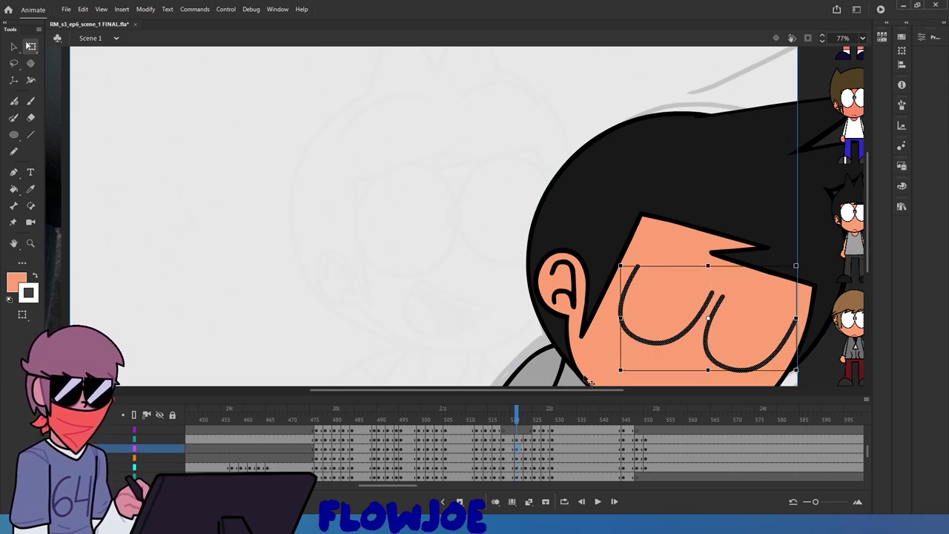
{"action": "left_click_drag", "start_coordinate": [517, 420], "coordinate": [511, 425]}
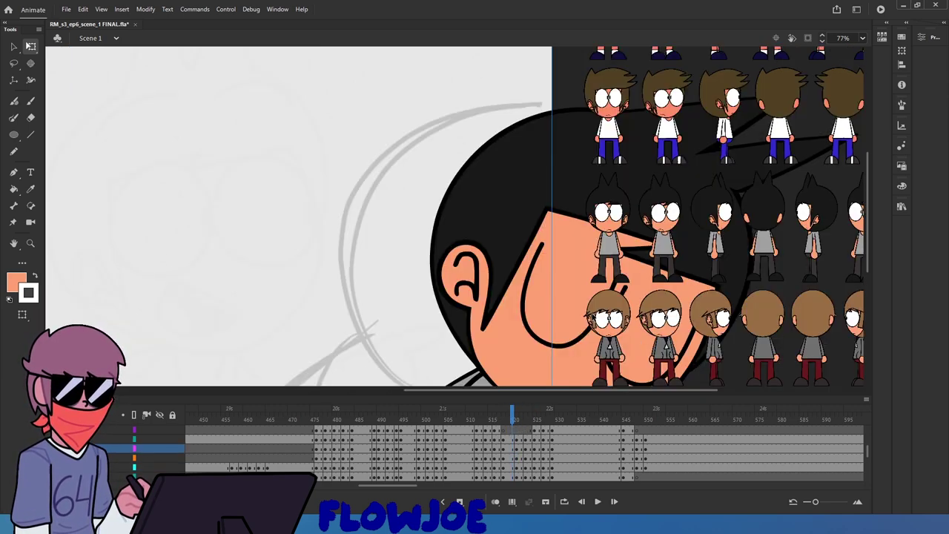
{"action": "left_click", "coordinate": [636, 384]}
{"action": "left_click", "coordinate": [559, 350], "text": "shift"}
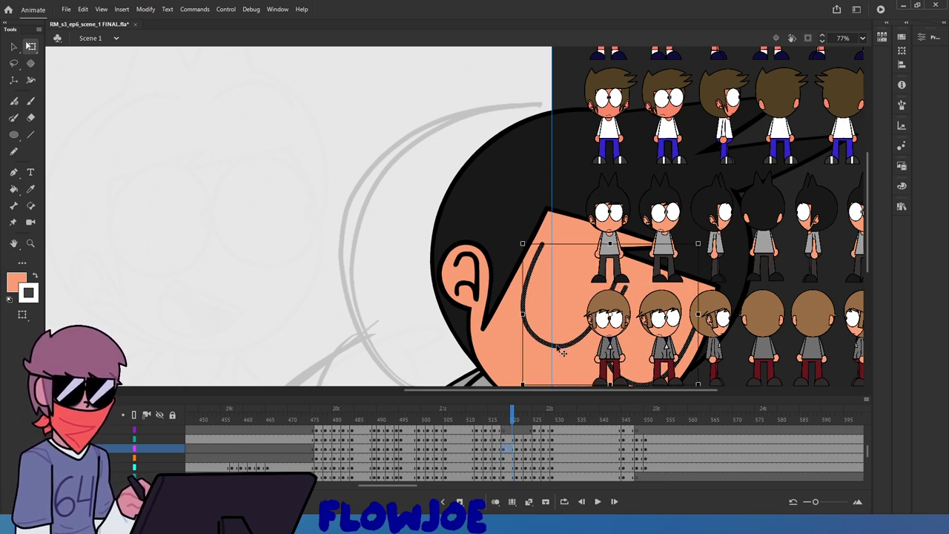
Examine the half-lidded eyes and hair on the tilted head pose that follows the earlier blink
{"action": "left_click_drag", "start_coordinate": [515, 415], "coordinate": [526, 415]}
{"action": "scroll", "coordinate": [500, 293], "scroll_direction": "down", "scroll_amount": 1}
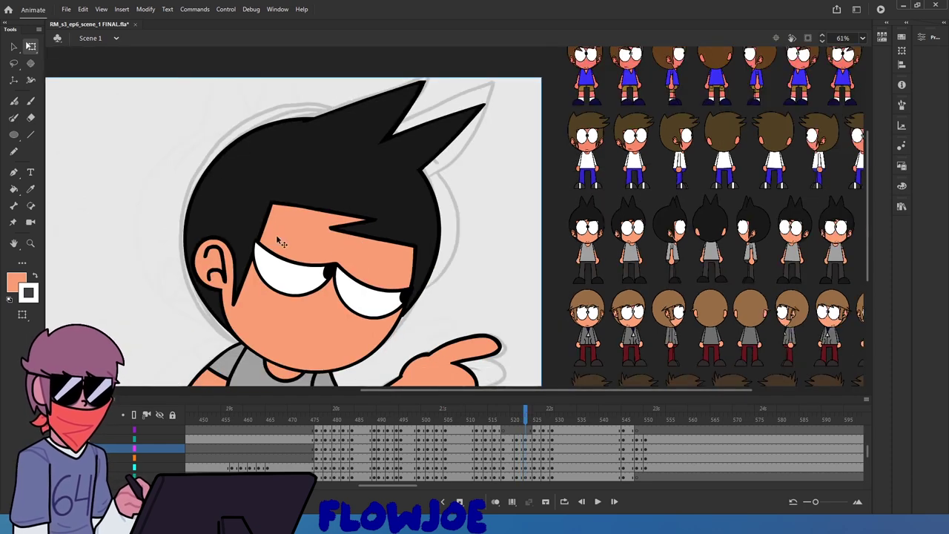
{"action": "scroll", "coordinate": [371, 114], "scroll_direction": "up", "scroll_amount": 1}
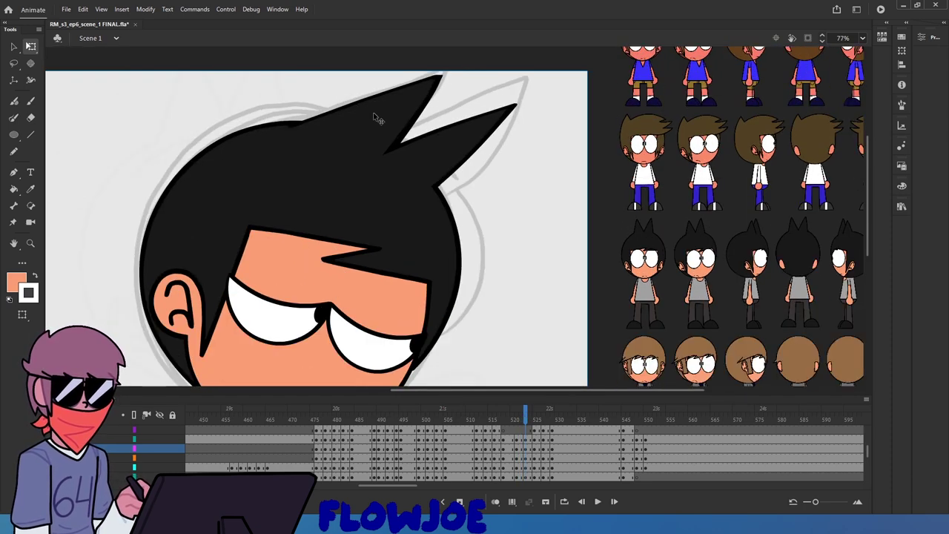
{"action": "left_click", "coordinate": [421, 144]}
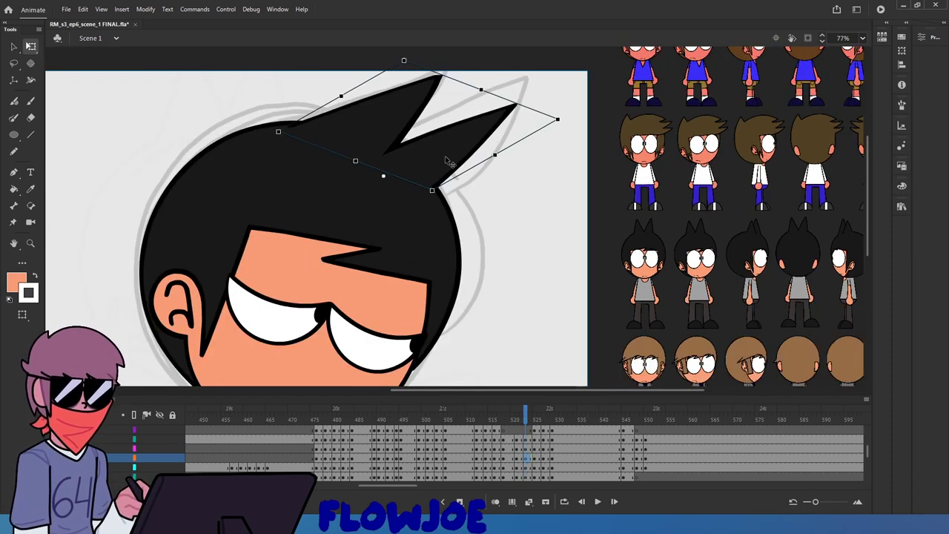
{"action": "scroll", "coordinate": [446, 157], "scroll_direction": "left", "scroll_amount": 3}
{"action": "scroll", "coordinate": [447, 159], "scroll_direction": "down", "scroll_amount": 2}
{"action": "scroll", "coordinate": [580, 278], "scroll_direction": "up", "scroll_amount": 2}
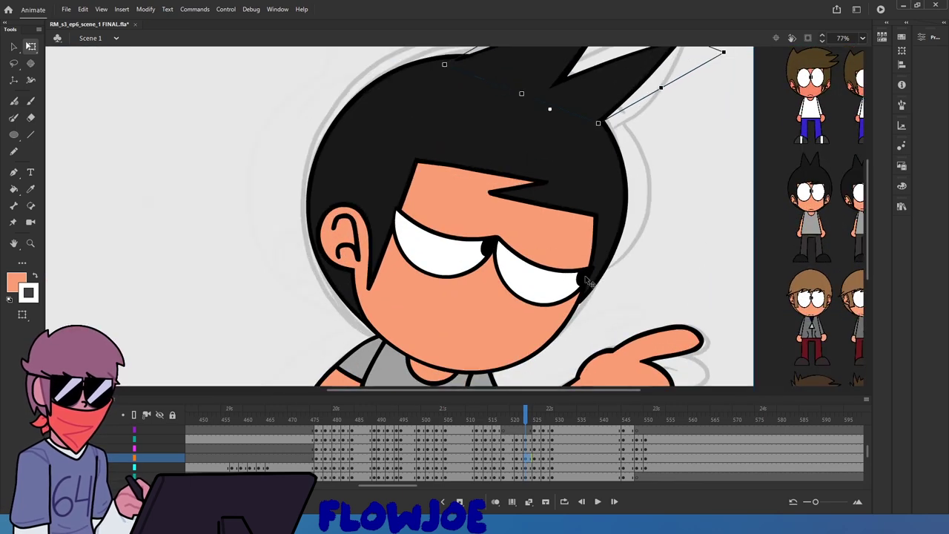
Return to the newest head keyframe and select the face artwork there
{"action": "left_click", "coordinate": [529, 415]}
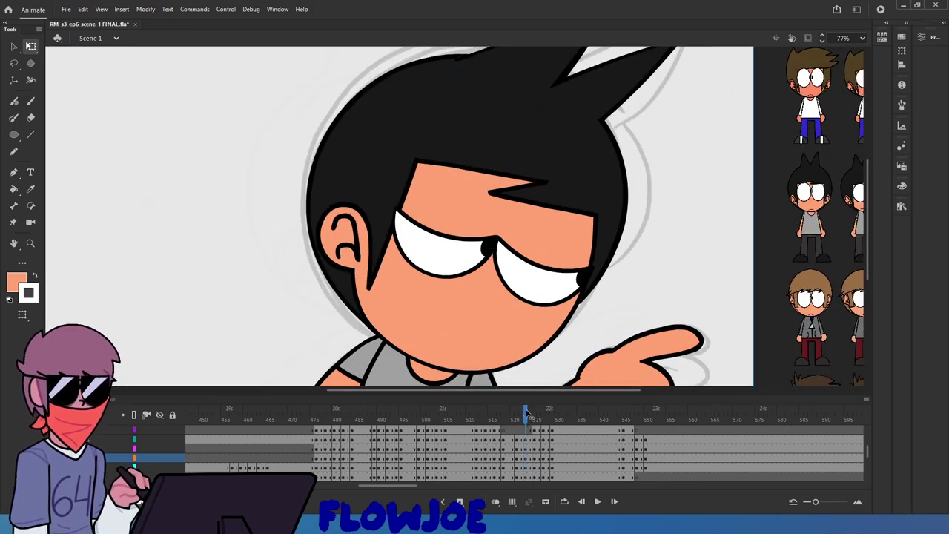
{"action": "mouse_move", "coordinate": [527, 411]}
{"action": "left_mouse_down"}
{"action": "mouse_move", "coordinate": [660, 428]}
{"action": "mouse_move", "coordinate": [632, 428]}
{"action": "mouse_move", "coordinate": [646, 441]}
{"action": "mouse_move", "coordinate": [606, 453]}
{"action": "mouse_move", "coordinate": [643, 463]}
{"action": "left_mouse_up"}
{"action": "left_click", "coordinate": [647, 442]}
{"action": "left_click", "coordinate": [520, 273]}
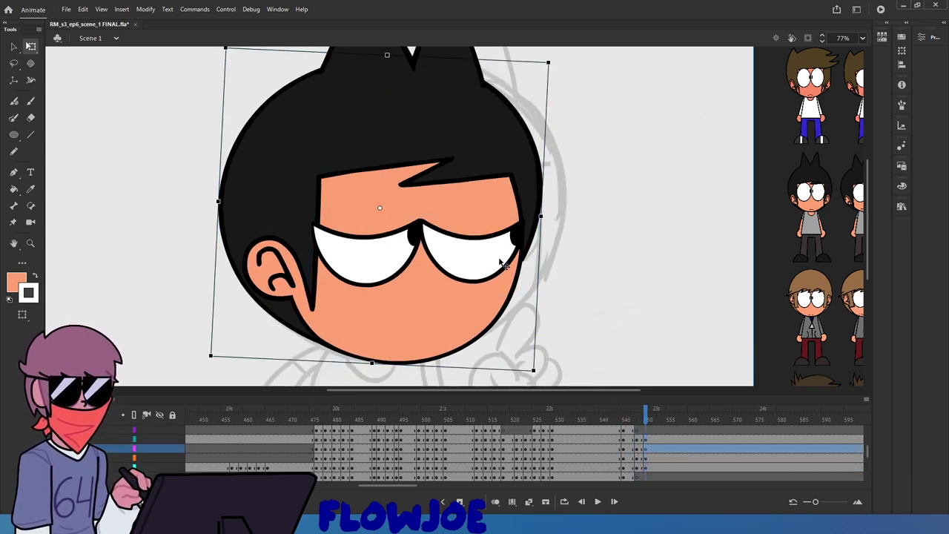
Replace the half-lidded eyes with the copied closed-eye curves and rotate them upright to fit the tilted face
{"action": "left_click", "coordinate": [501, 264]}
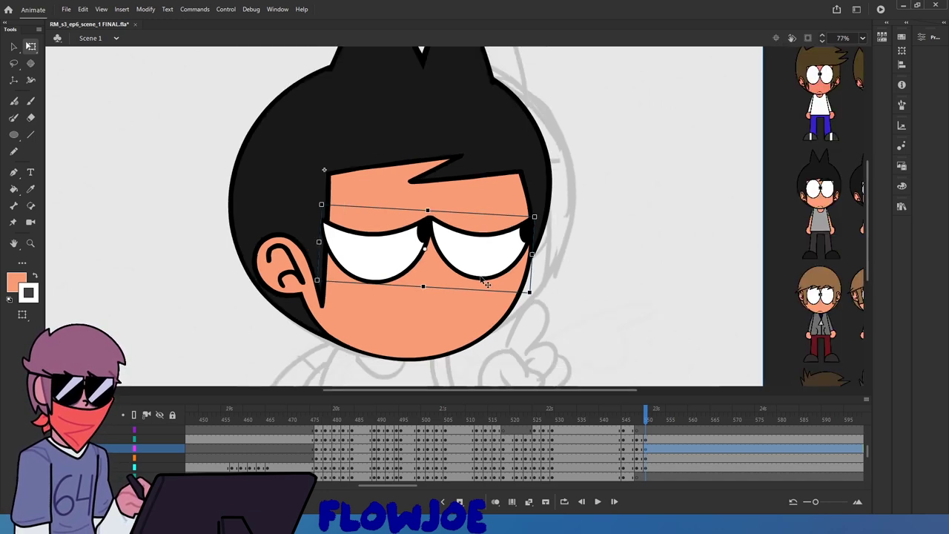
{"action": "key", "text": "Delete"}
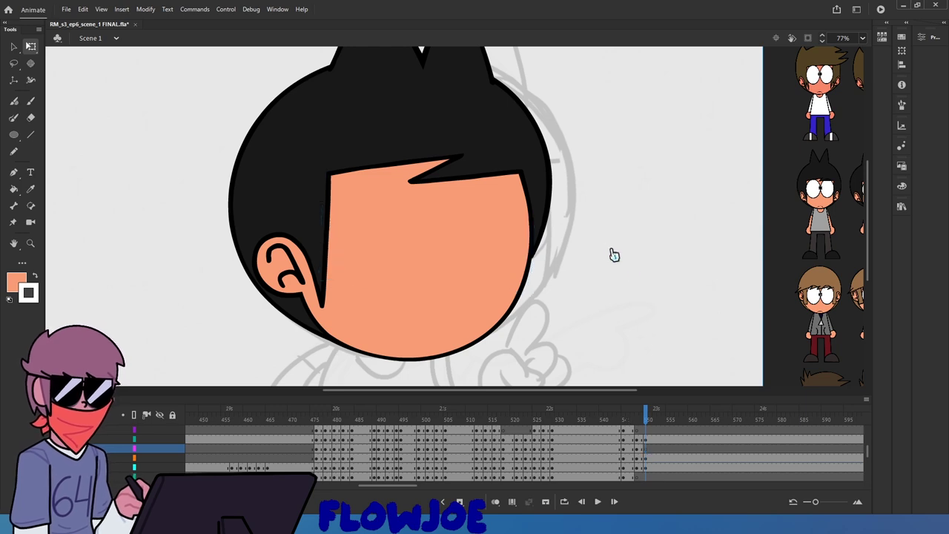
{"action": "key", "text": "ctrl+v"}
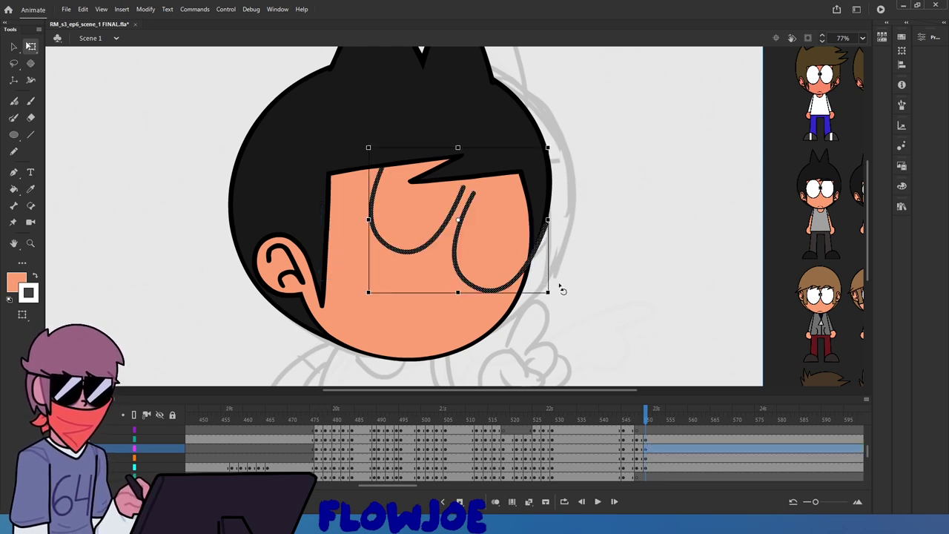
{"action": "mouse_move", "coordinate": [598, 240]}
{"action": "left_mouse_down"}
{"action": "mouse_move", "coordinate": [599, 224]}
{"action": "mouse_move", "coordinate": [580, 208]}
{"action": "mouse_move", "coordinate": [588, 244]}
{"action": "mouse_move", "coordinate": [529, 256]}
{"action": "mouse_move", "coordinate": [520, 245]}
{"action": "mouse_move", "coordinate": [566, 256]}
{"action": "left_mouse_up"}
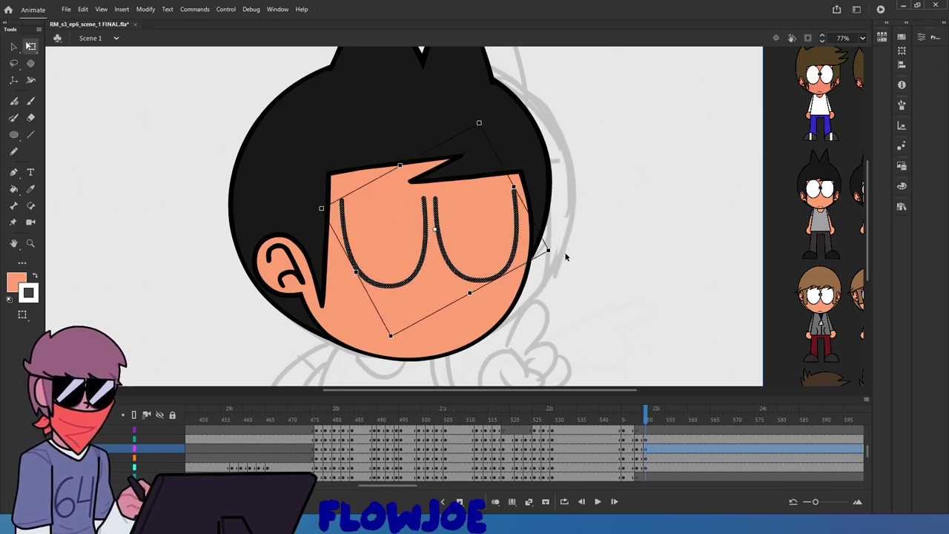
{"action": "left_click", "coordinate": [609, 259]}
Rotate the closed-eye curve nearer the ear slightly clockwise to match the head's tilt
{"action": "left_click", "coordinate": [412, 286]}
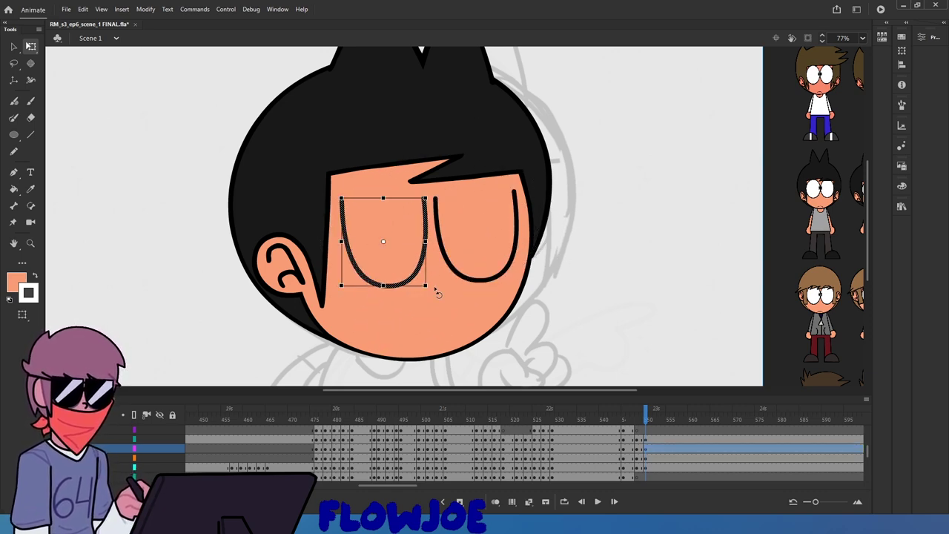
{"action": "left_click_drag", "start_coordinate": [435, 287], "coordinate": [434, 306]}
{"action": "left_click_drag", "start_coordinate": [407, 276], "coordinate": [404, 276]}
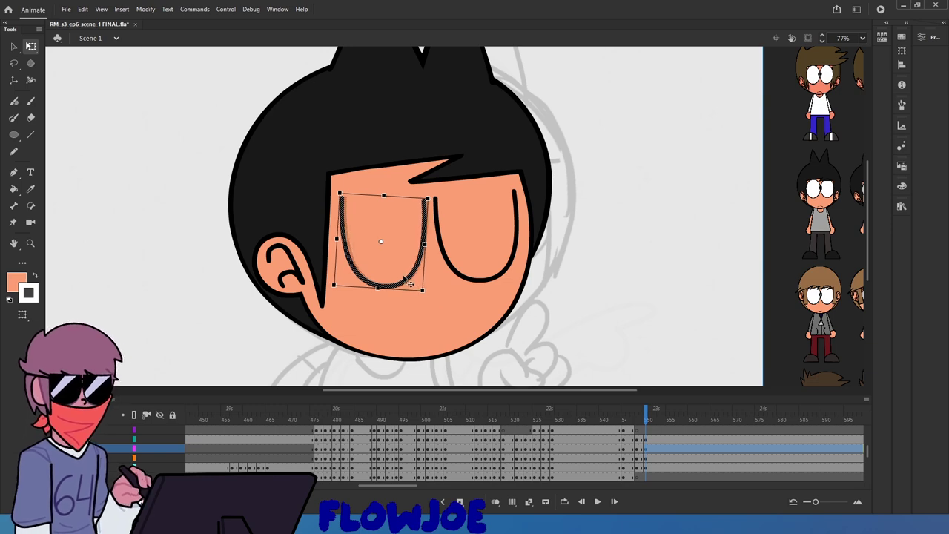
Adjust the tilt and position of the closed-eye curve farther from the ear so it lines up with the other one
{"action": "left_click", "coordinate": [498, 276]}
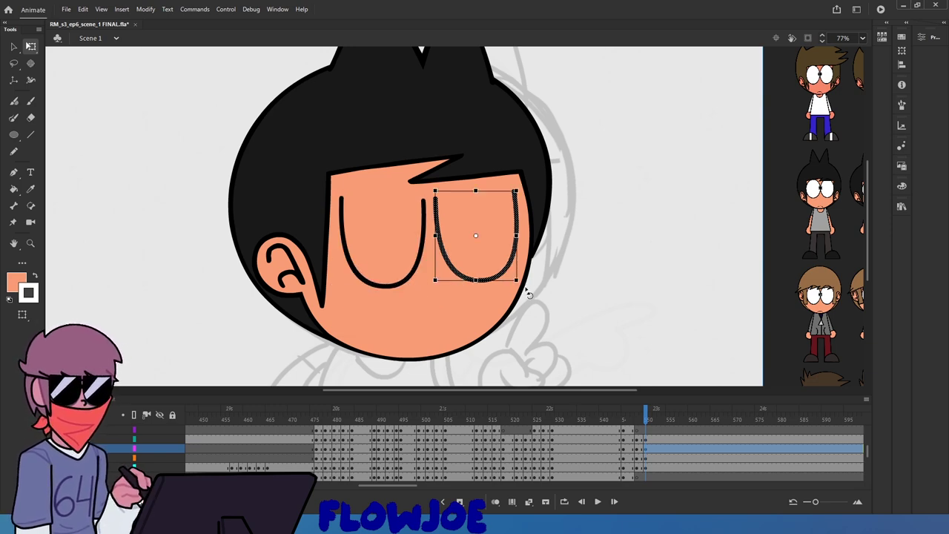
{"action": "left_click_drag", "start_coordinate": [529, 294], "coordinate": [510, 280]}
{"action": "key", "text": "ctrl+z"}
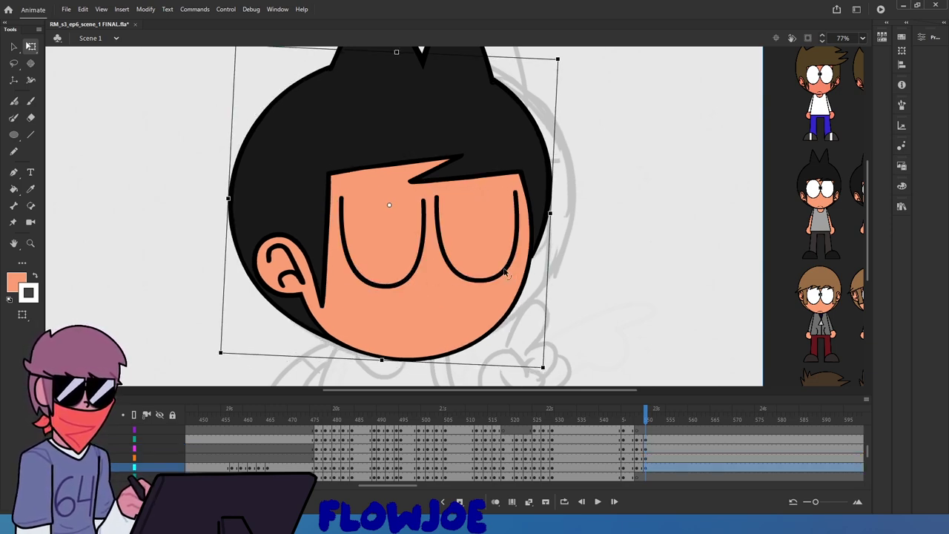
{"action": "left_click", "coordinate": [505, 271]}
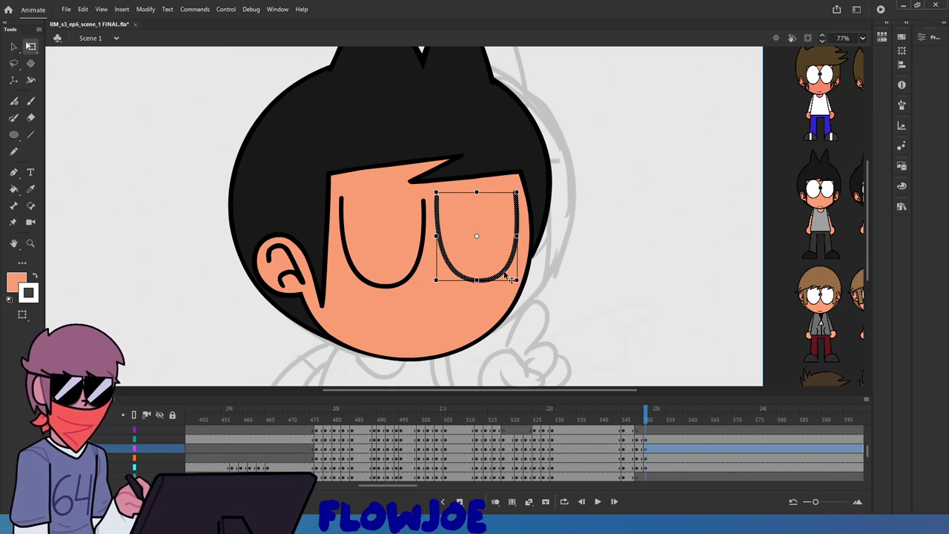
{"action": "left_click_drag", "start_coordinate": [510, 280], "coordinate": [534, 275]}
{"action": "left_click", "coordinate": [605, 278]}
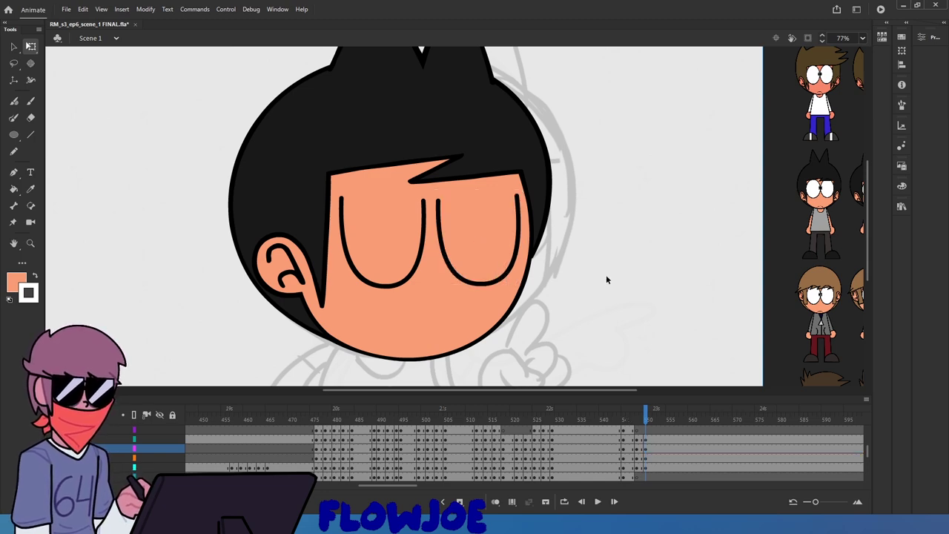
Select both closed-eye curves together, make them slightly shorter and wider, and place them a little lower on the face
{"action": "left_click", "coordinate": [646, 415]}
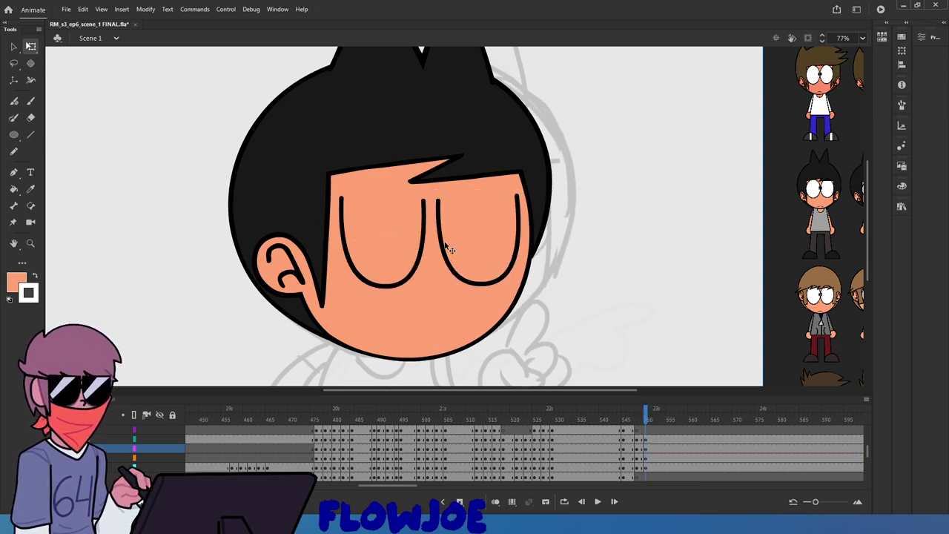
{"action": "double_click", "coordinate": [449, 249]}
{"action": "double_click", "coordinate": [576, 258]}
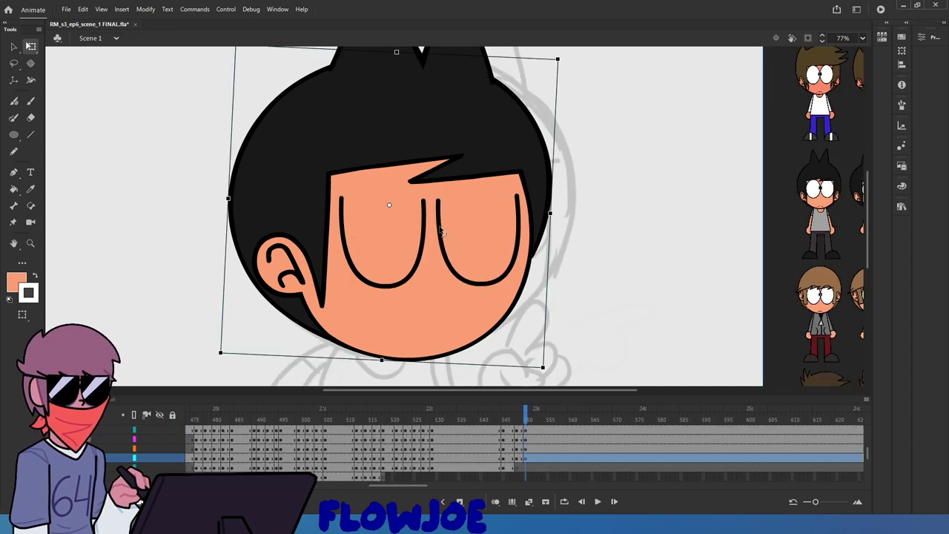
{"action": "left_click", "coordinate": [439, 232]}
{"action": "left_click", "coordinate": [424, 237], "text": "shift"}
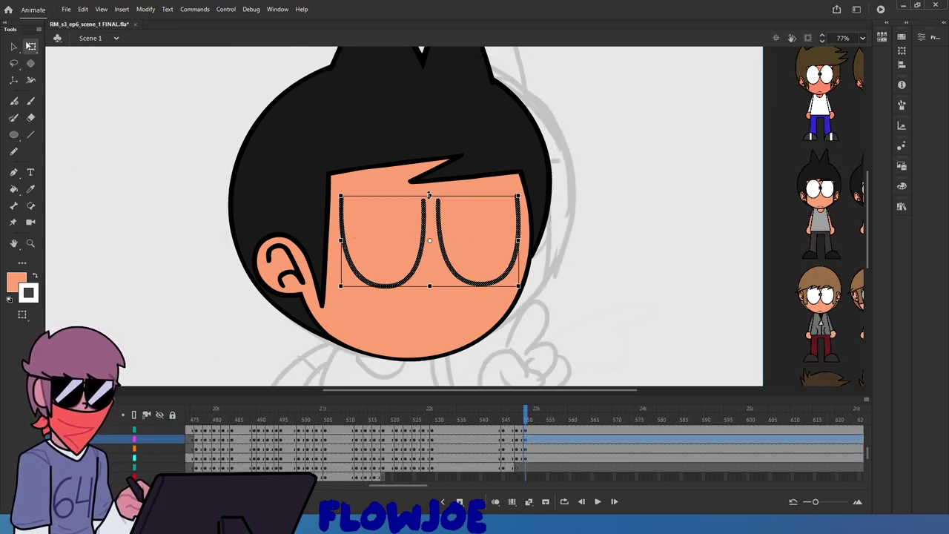
{"action": "left_click_drag", "start_coordinate": [430, 195], "coordinate": [429, 197]}
{"action": "left_click_drag", "start_coordinate": [518, 241], "coordinate": [522, 240]}
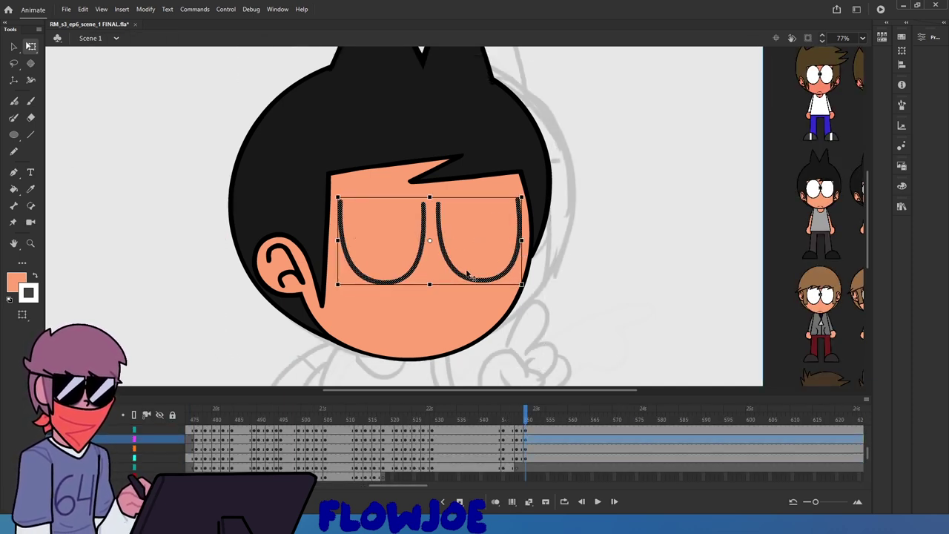
{"action": "left_click", "coordinate": [584, 310]}
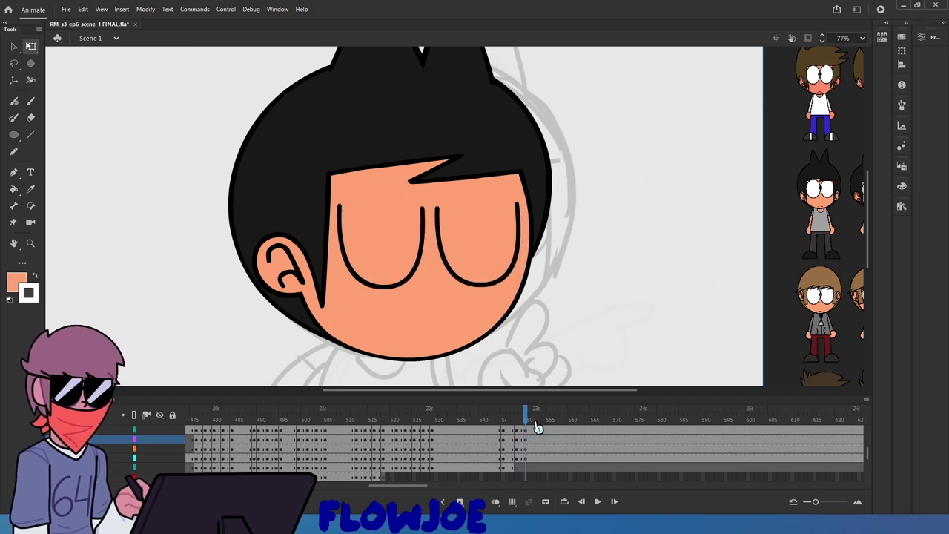
Select the entire head with its hair and closed eyes and rescale it slightly on the closed-eyes frame
{"action": "left_click_drag", "start_coordinate": [535, 426], "coordinate": [526, 449]}
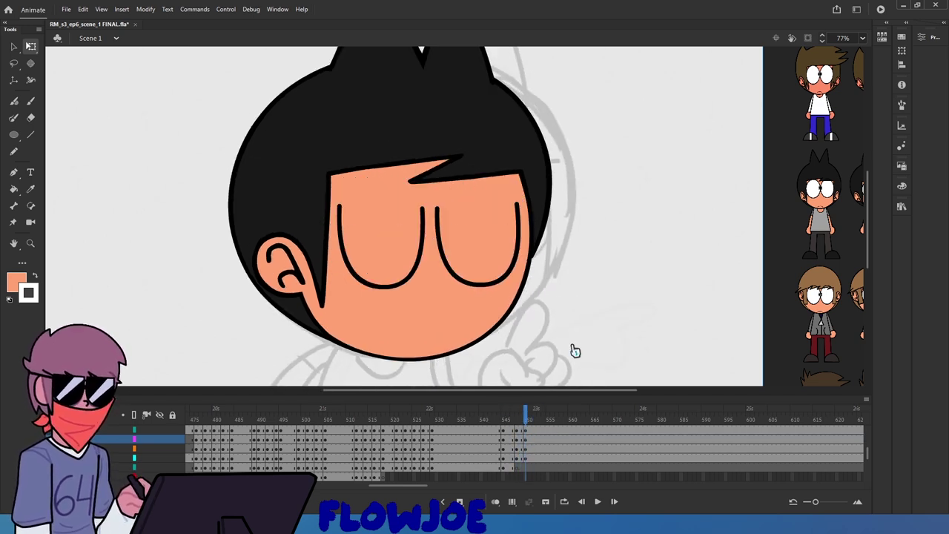
{"action": "key", "text": "ctrl+a"}
{"action": "mouse_move", "coordinate": [497, 259]}
{"action": "left_mouse_down"}
{"action": "mouse_move", "coordinate": [504, 255]}
{"action": "mouse_move", "coordinate": [491, 264]}
{"action": "left_mouse_up"}
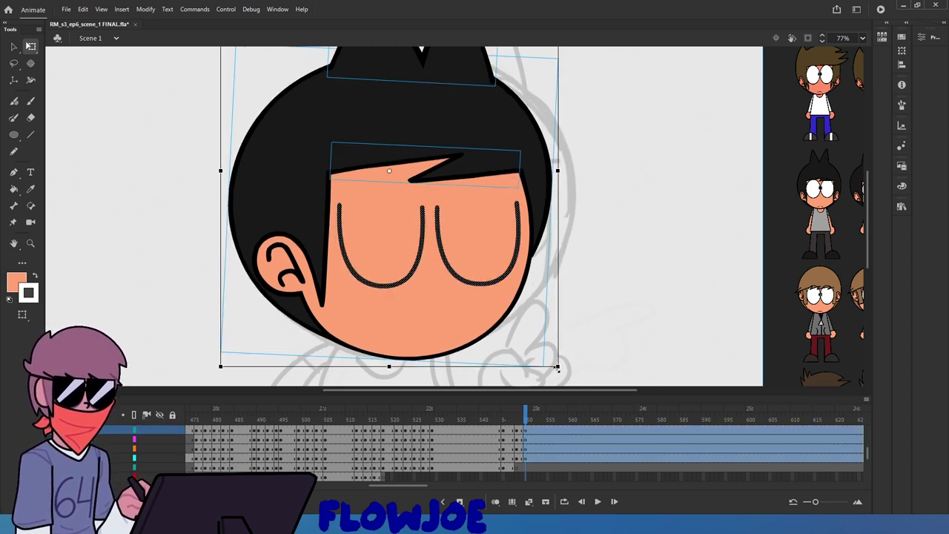
{"action": "scroll", "coordinate": [554, 253], "scroll_direction": "up", "scroll_amount": 3}
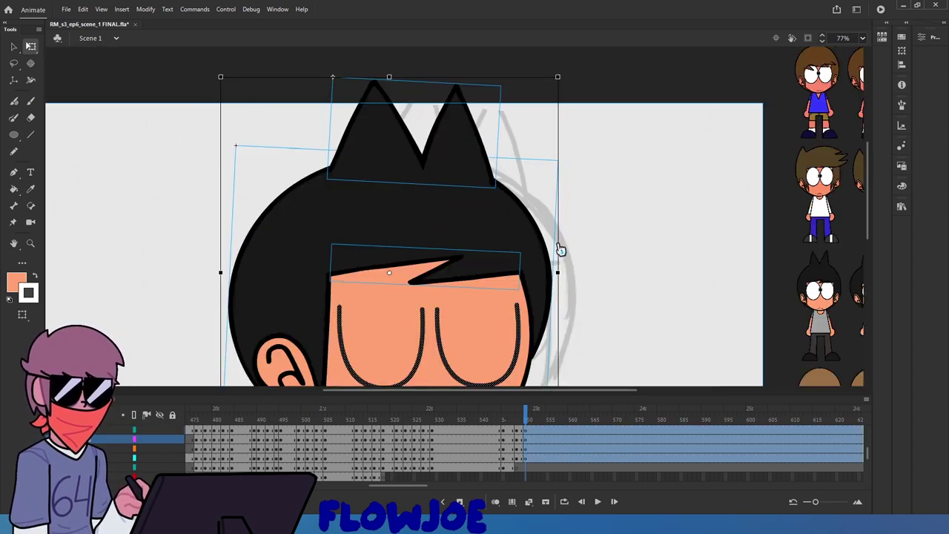
{"action": "left_click_drag", "start_coordinate": [558, 76], "coordinate": [558, 76]}
{"action": "left_click", "coordinate": [592, 106]}
{"action": "scroll", "coordinate": [593, 113], "scroll_direction": "down", "scroll_amount": 3}
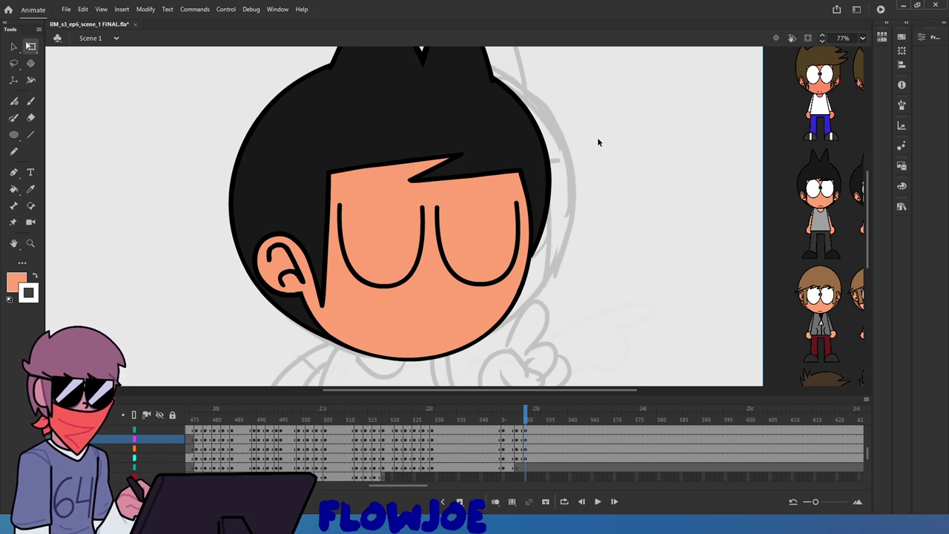
Play back and scrub the frames leading into the blink to review the head and eye motion
{"action": "left_click_drag", "start_coordinate": [525, 422], "coordinate": [529, 422]}
{"action": "left_click", "coordinate": [598, 502]}
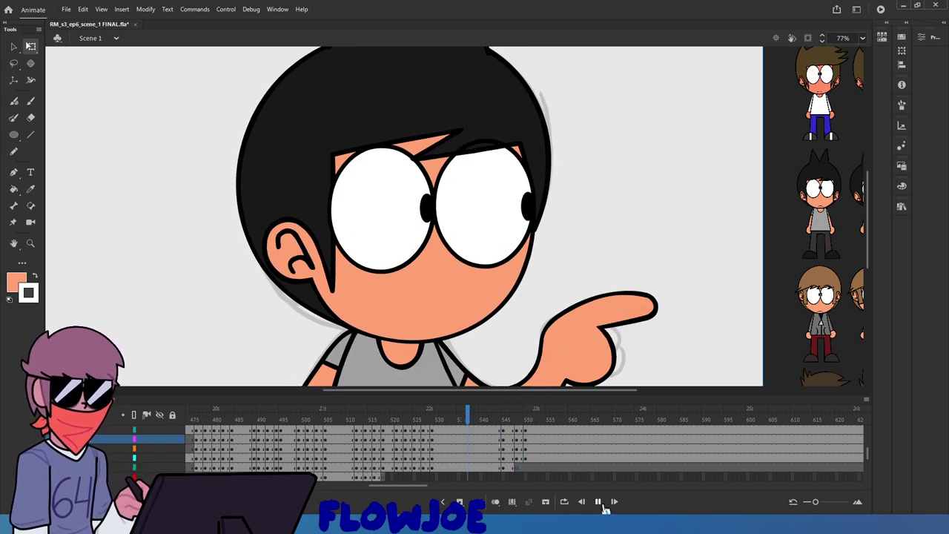
{"action": "left_click", "coordinate": [510, 428]}
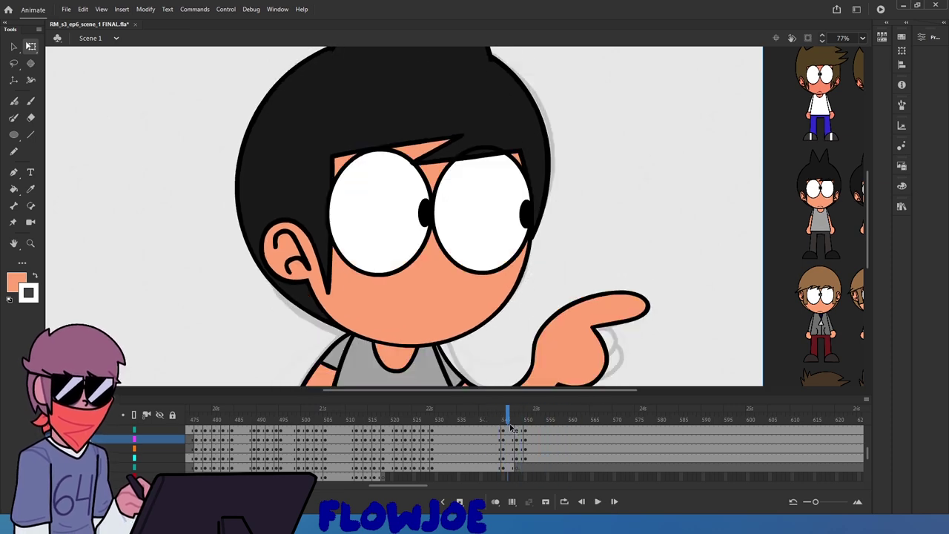
{"action": "mouse_move", "coordinate": [510, 428]}
{"action": "left_mouse_down"}
{"action": "mouse_move", "coordinate": [504, 422]}
{"action": "mouse_move", "coordinate": [512, 425]}
{"action": "left_mouse_up"}
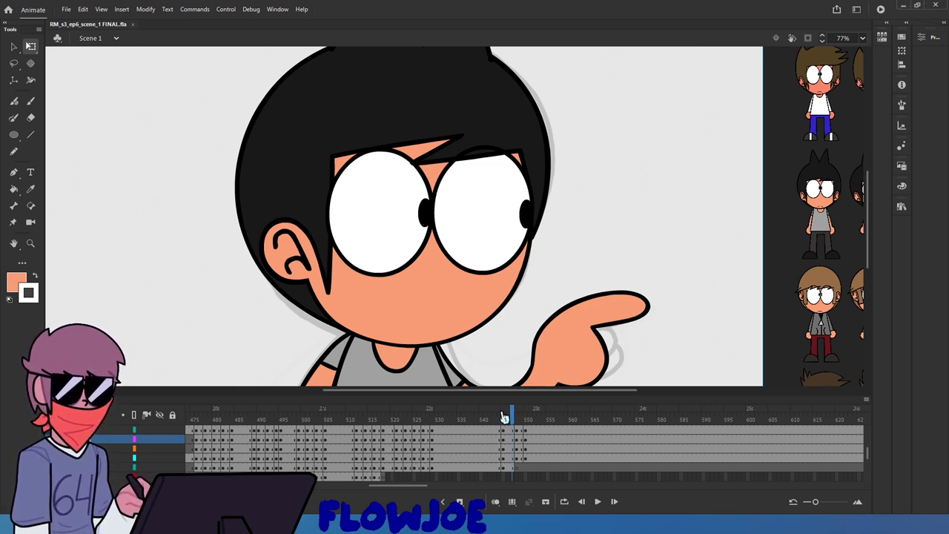
On the half-lidded frame, set the hair spikes' pivot at their base and skew the tips slightly away from the ear side
{"action": "left_click_drag", "start_coordinate": [505, 417], "coordinate": [523, 439]}
{"action": "scroll", "coordinate": [472, 300], "scroll_direction": "down", "scroll_amount": 2}
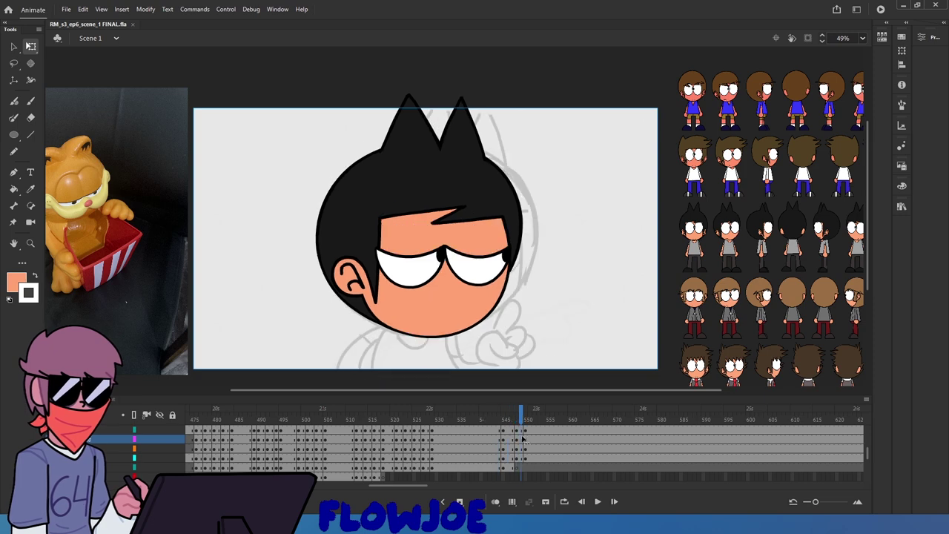
{"action": "left_click", "coordinate": [467, 139]}
{"action": "left_click_drag", "start_coordinate": [433, 127], "coordinate": [439, 155]}
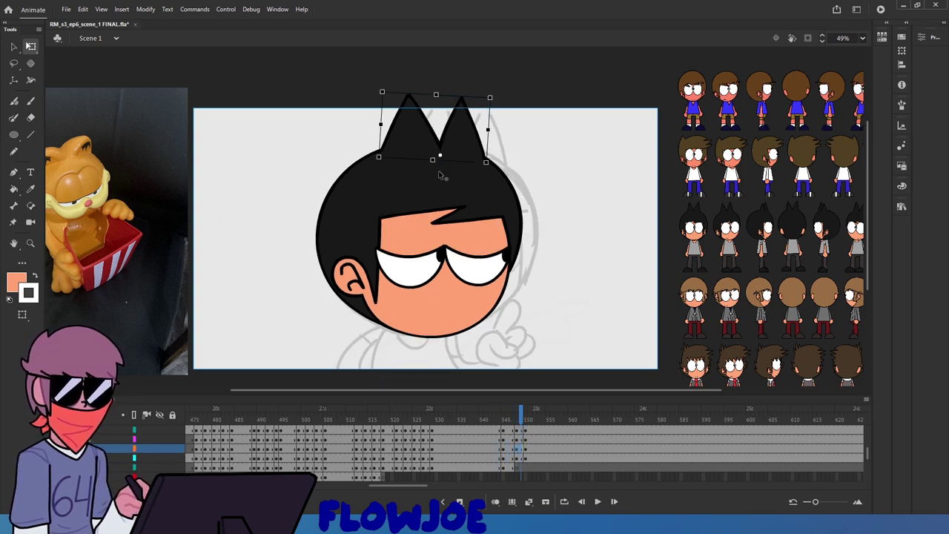
{"action": "left_click_drag", "start_coordinate": [462, 96], "coordinate": [464, 98]}
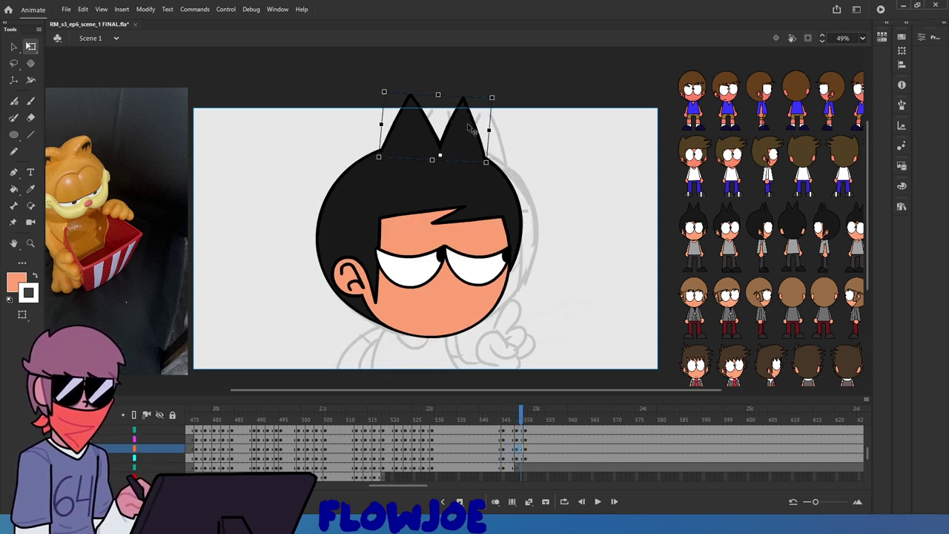
Add keyframes for the closed-eyes head on the following frame and deselect the artwork
{"action": "left_click_drag", "start_coordinate": [523, 420], "coordinate": [530, 447]}
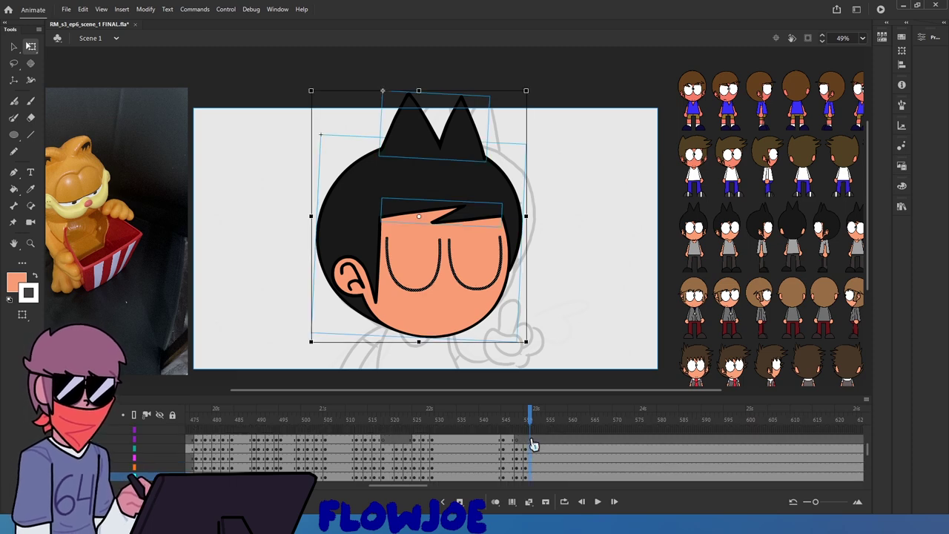
{"action": "left_click", "coordinate": [563, 233]}
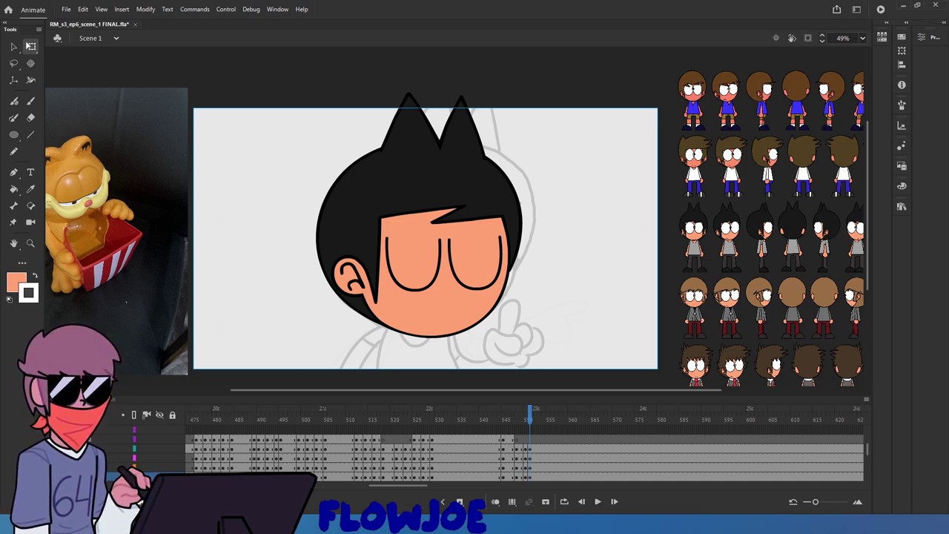
{"action": "scroll", "coordinate": [432, 283], "scroll_direction": "up", "scroll_amount": 2}
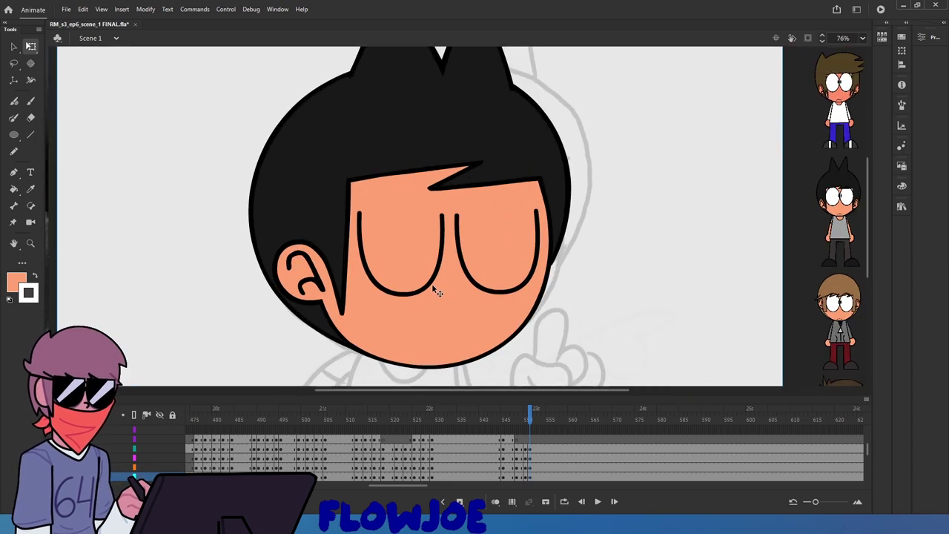
{"action": "scroll", "coordinate": [432, 283], "scroll_direction": "down", "scroll_amount": 1}
Scrub and play the extended blink sequence to check its timing
{"action": "mouse_move", "coordinate": [531, 421]}
{"action": "left_mouse_down"}
{"action": "mouse_move", "coordinate": [521, 421]}
{"action": "mouse_move", "coordinate": [534, 420]}
{"action": "left_mouse_up"}
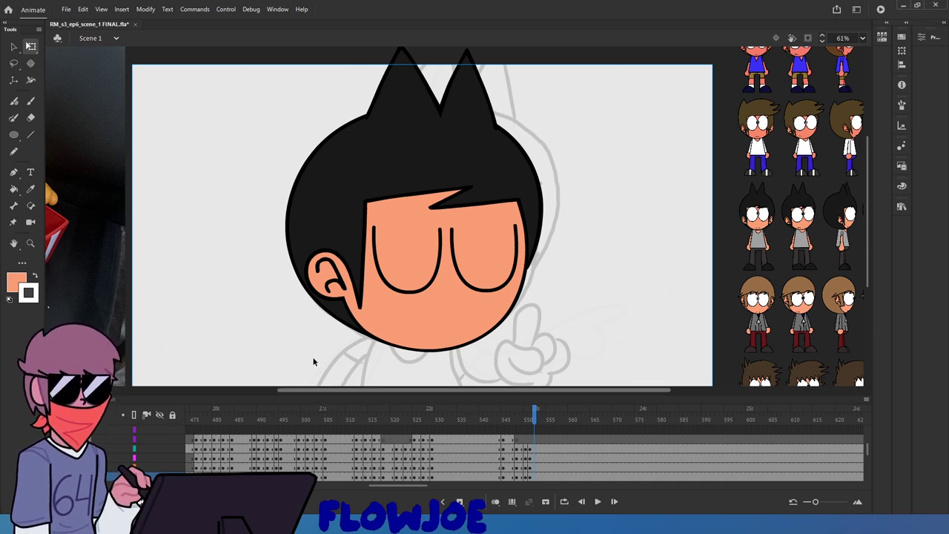
{"action": "left_click_drag", "start_coordinate": [531, 421], "coordinate": [513, 428]}
{"action": "left_click", "coordinate": [598, 502]}
{"action": "left_click", "coordinate": [598, 503]}
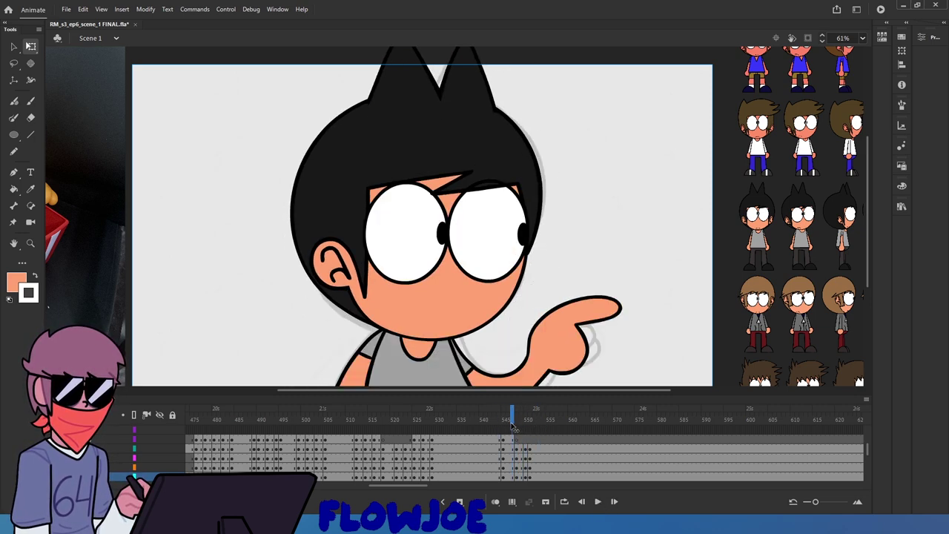
On the pointing-pose frame before the blink, replace the wide-open eyes with half-lidded ones, positioned lower and rotated to match the head
{"action": "left_click", "coordinate": [483, 270]}
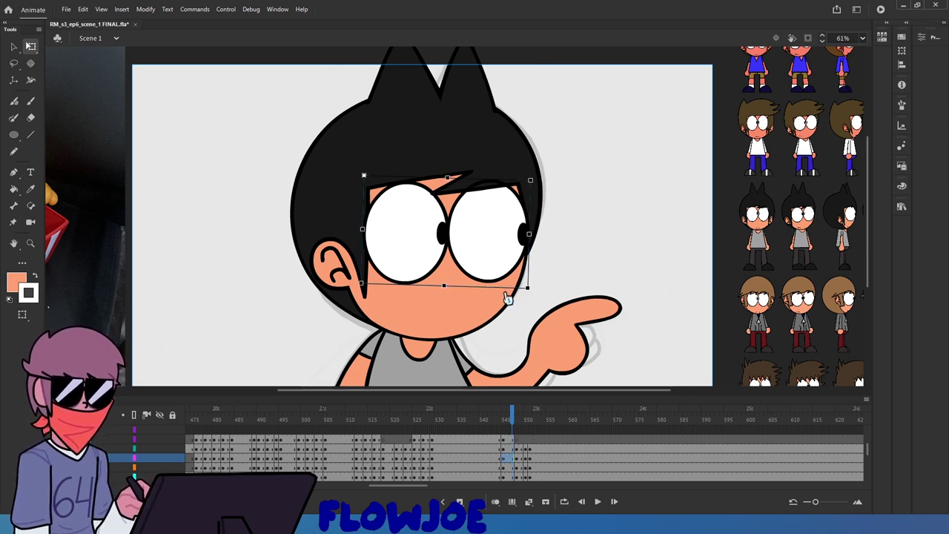
{"action": "left_click", "coordinate": [574, 172]}
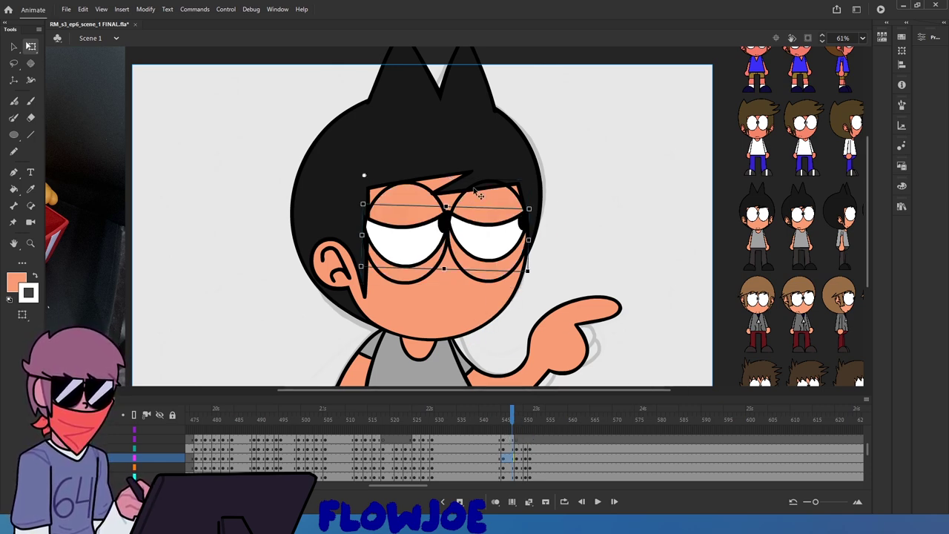
{"action": "left_click", "coordinate": [462, 199]}
{"action": "key", "text": "Delete"}
{"action": "left_click", "coordinate": [475, 249]}
{"action": "key", "text": "ctrl+y"}
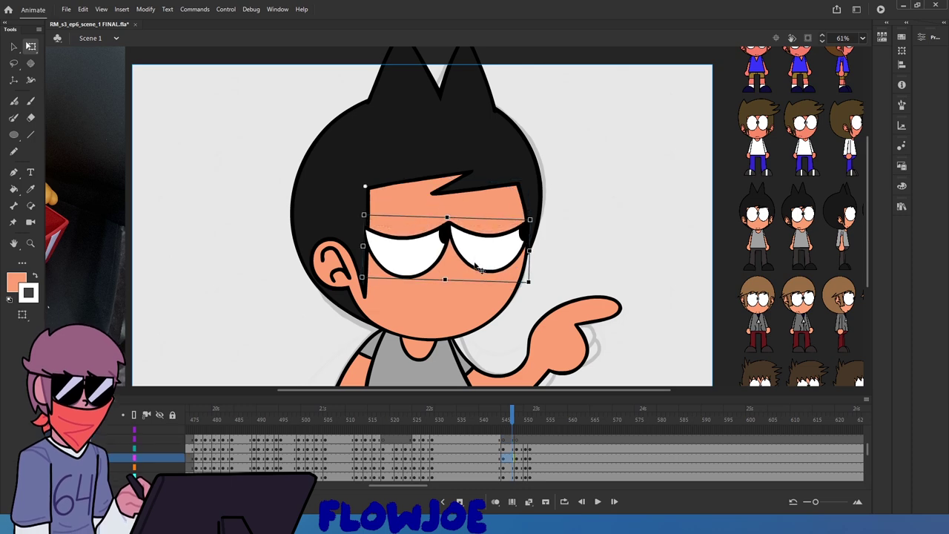
{"action": "left_click_drag", "start_coordinate": [543, 220], "coordinate": [547, 227]}
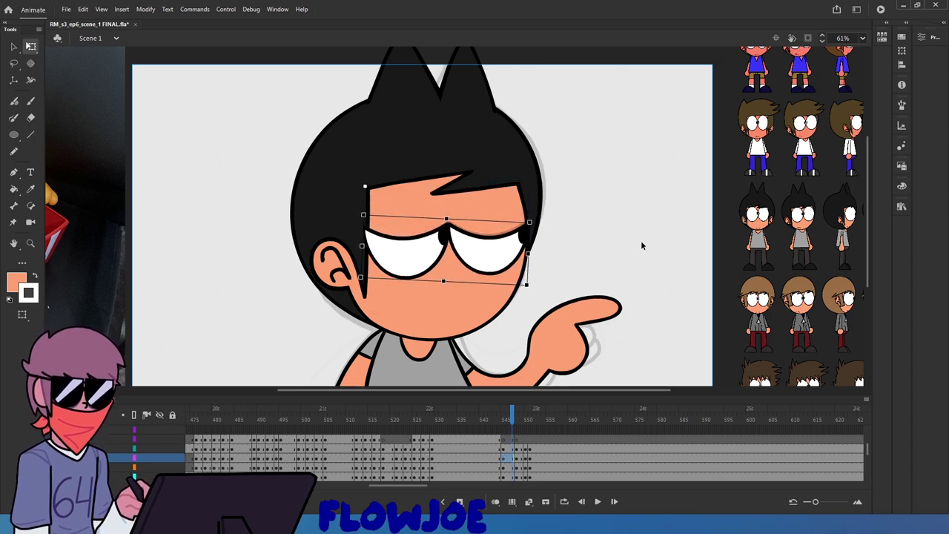
{"action": "left_click", "coordinate": [637, 245]}
{"action": "mouse_move", "coordinate": [510, 419]}
{"action": "left_mouse_down"}
{"action": "mouse_move", "coordinate": [495, 421]}
{"action": "mouse_move", "coordinate": [517, 422]}
{"action": "mouse_move", "coordinate": [499, 424]}
{"action": "mouse_move", "coordinate": [506, 430]}
{"action": "left_mouse_up"}
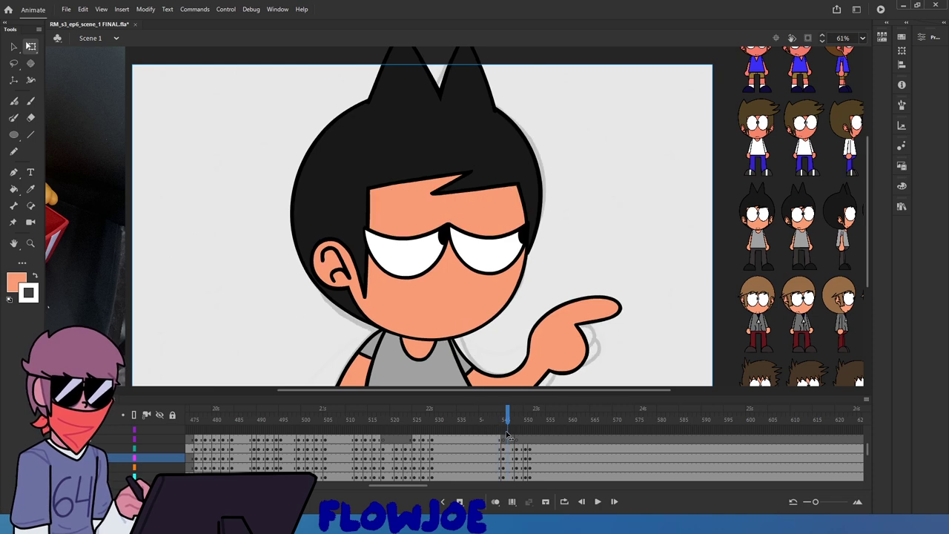
Move the half-lidded eyes slightly higher on the face in the pointing-pose frame
{"action": "left_click", "coordinate": [490, 268]}
{"action": "left_click", "coordinate": [550, 365]}
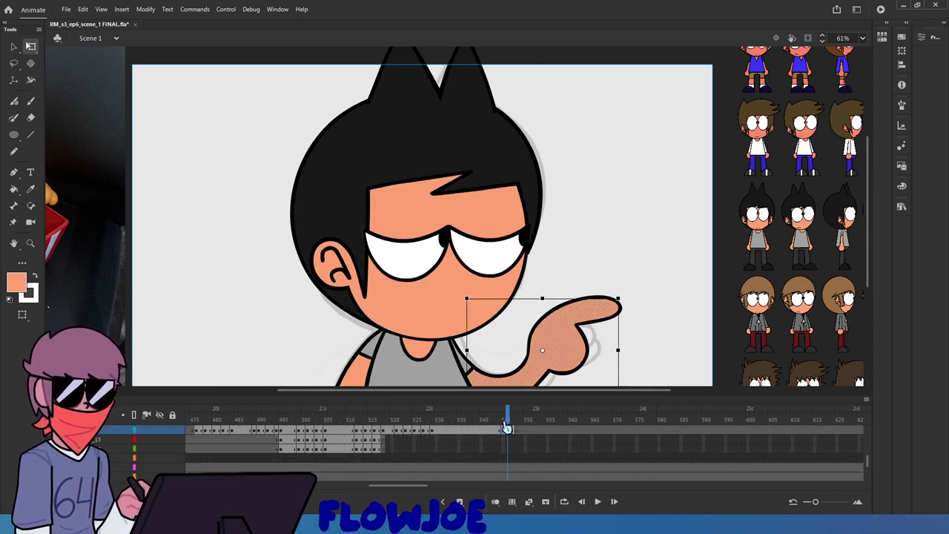
{"action": "left_click_drag", "start_coordinate": [507, 425], "coordinate": [503, 419]}
{"action": "left_click", "coordinate": [508, 261]}
{"action": "left_click_drag", "start_coordinate": [492, 235], "coordinate": [492, 231]}
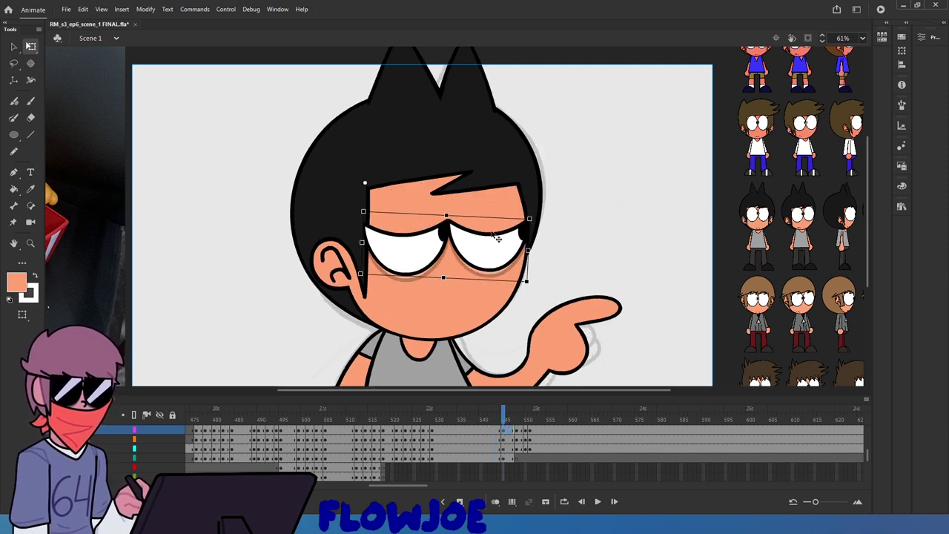
Replace the half-lidded eyes on the first tilted-head frame with the closed eyes from the following frames
{"action": "mouse_move", "coordinate": [509, 422]}
{"action": "left_mouse_down"}
{"action": "mouse_move", "coordinate": [489, 423]}
{"action": "mouse_move", "coordinate": [517, 429]}
{"action": "mouse_move", "coordinate": [489, 429]}
{"action": "mouse_move", "coordinate": [525, 432]}
{"action": "left_mouse_up"}
{"action": "left_click", "coordinate": [500, 261]}
{"action": "left_click", "coordinate": [527, 432]}
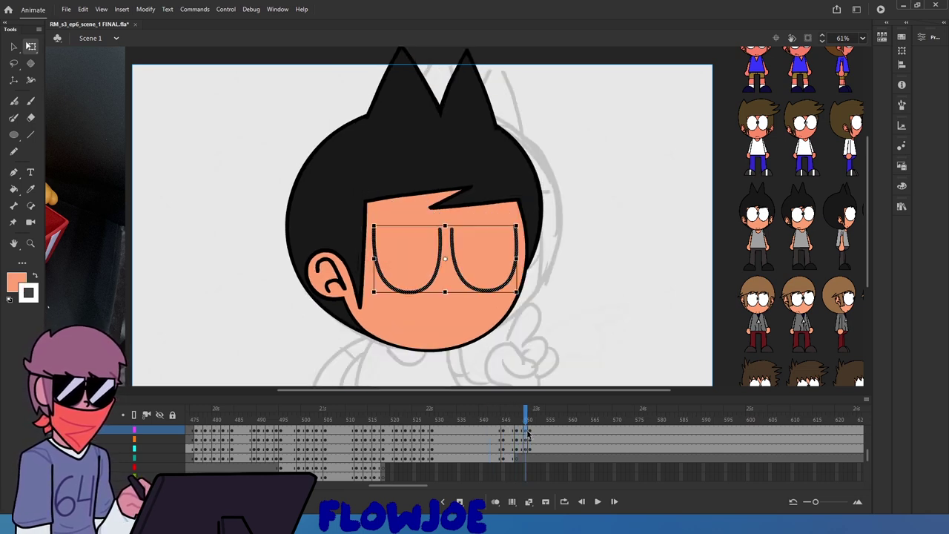
{"action": "left_click", "coordinate": [521, 438]}
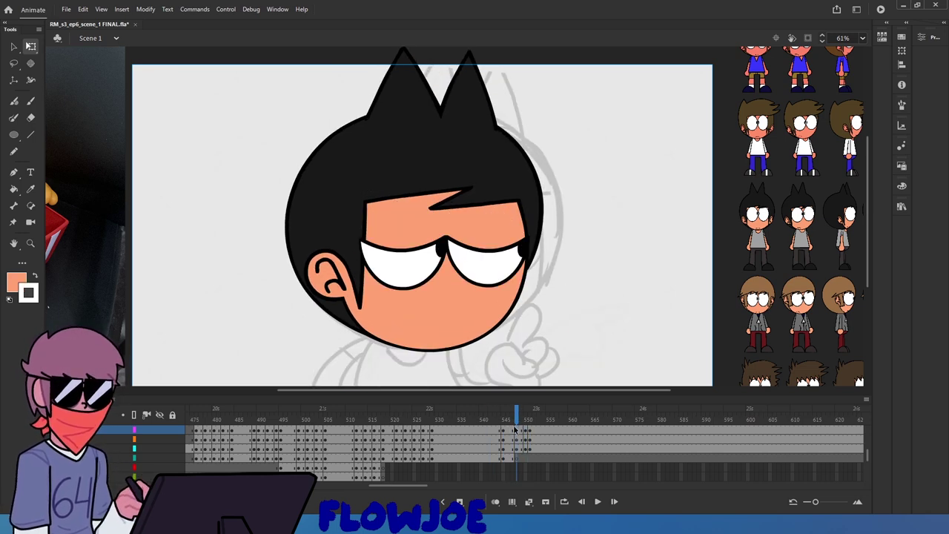
{"action": "left_click", "coordinate": [515, 429]}
{"action": "key", "text": "ctrl+z"}
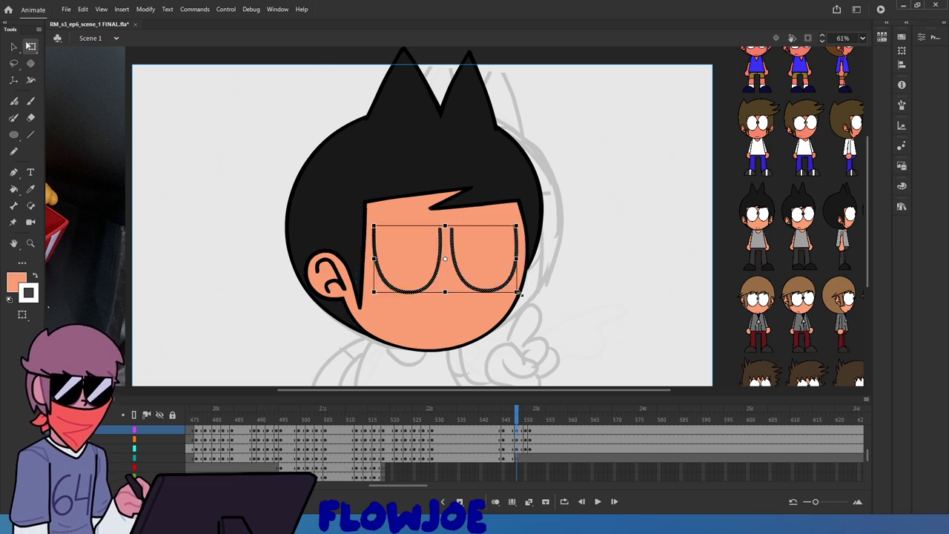
Enlarge the closed eyes slightly about their centre on the first tilted-head frame and deselect them
{"action": "left_click_drag", "start_coordinate": [523, 291], "coordinate": [524, 291]}
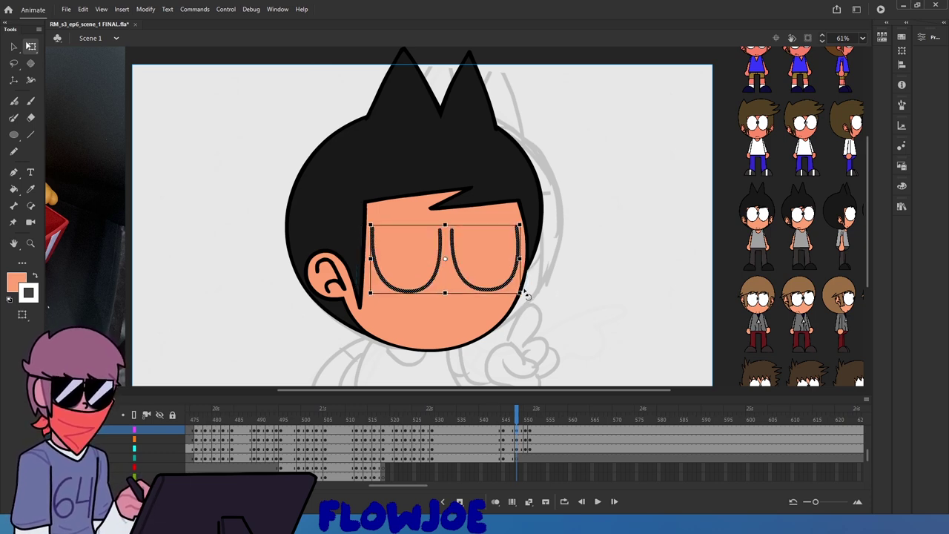
{"action": "key", "text": "ctrl+z"}
{"action": "scroll", "coordinate": [505, 250], "scroll_direction": "up", "scroll_amount": 2, "text": "ctrl"}
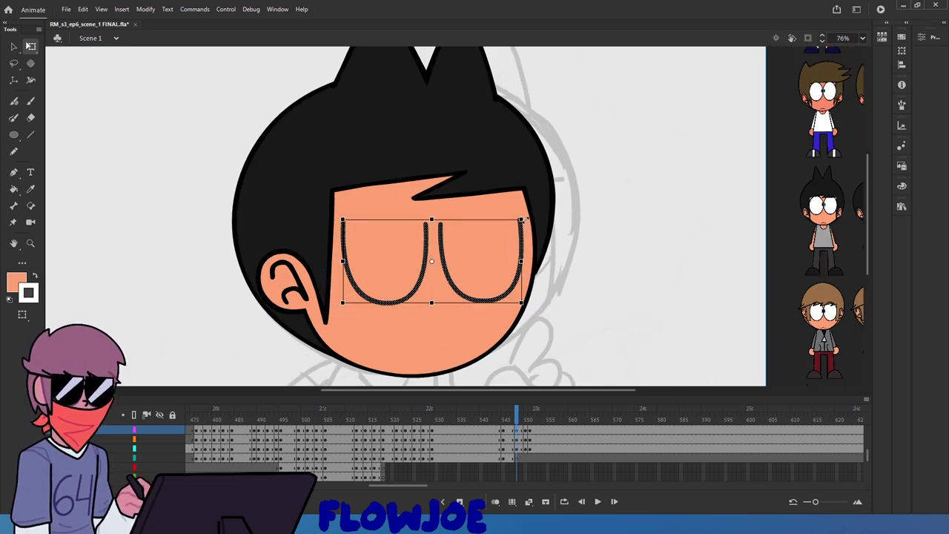
{"action": "left_click_drag", "start_coordinate": [522, 220], "coordinate": [525, 218]}
{"action": "left_click", "coordinate": [601, 228]}
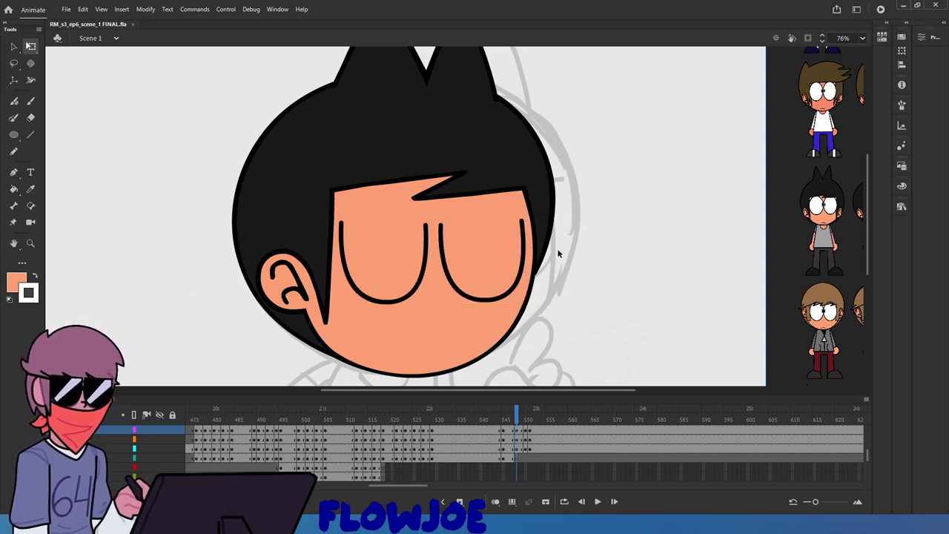
Scrub and play the blink from the pointing pose through the closed-eyes frames to check its timing against the sketch
{"action": "left_click", "coordinate": [512, 420]}
{"action": "left_click_drag", "start_coordinate": [512, 419], "coordinate": [485, 419]}
{"action": "left_click", "coordinate": [596, 502]}
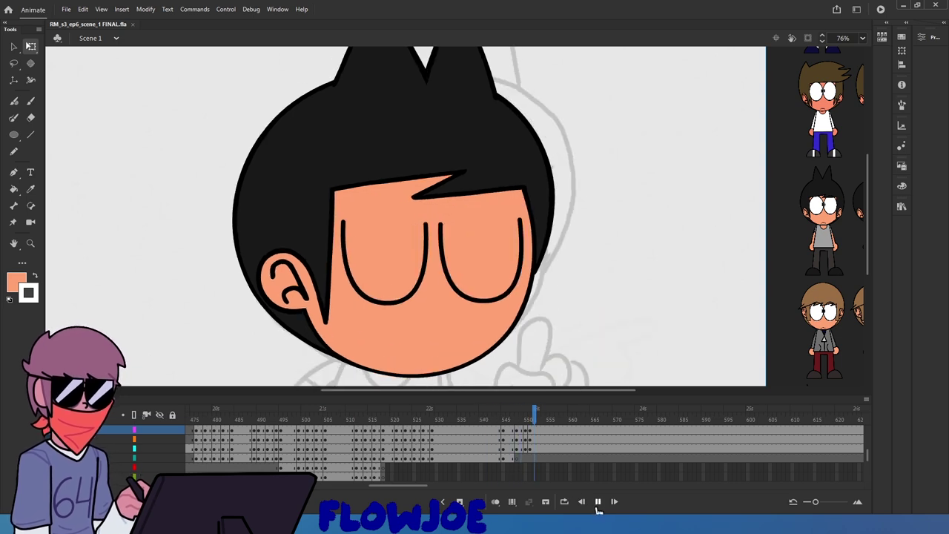
{"action": "left_click", "coordinate": [537, 428]}
{"action": "left_click", "coordinate": [540, 428]}
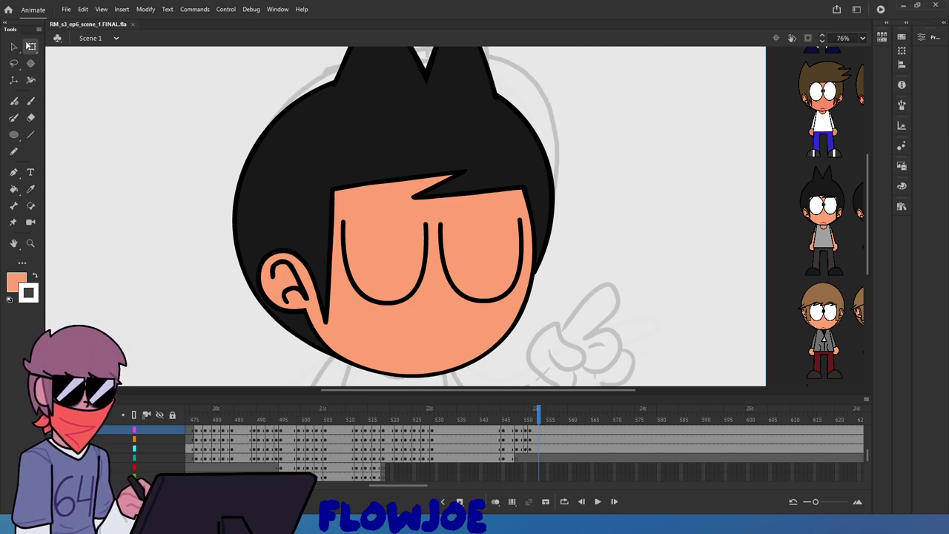
{"action": "scroll", "coordinate": [370, 191], "scroll_direction": "up", "scroll_amount": 2}
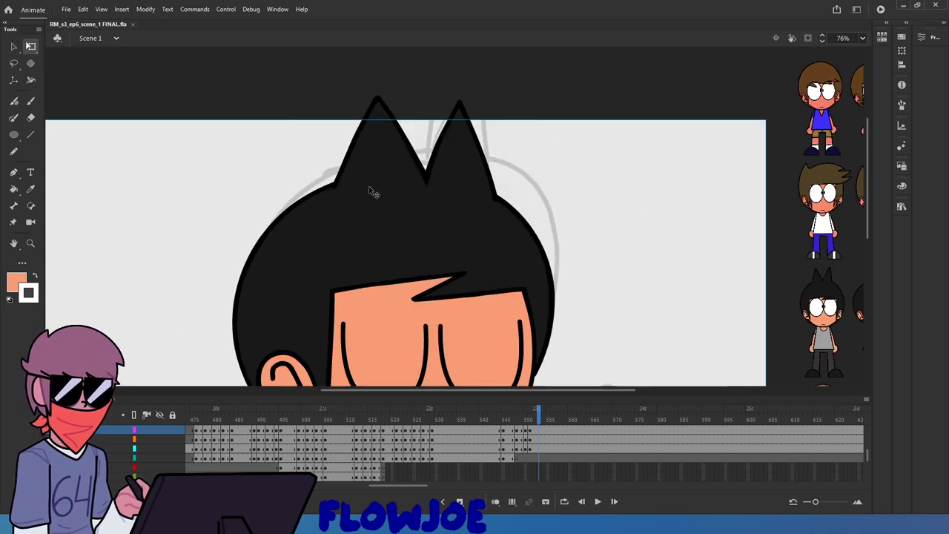
{"action": "mouse_move", "coordinate": [540, 420]}
{"action": "left_mouse_down"}
{"action": "mouse_move", "coordinate": [472, 419]}
{"action": "mouse_move", "coordinate": [517, 419]}
{"action": "mouse_move", "coordinate": [494, 422]}
{"action": "left_mouse_up"}
{"action": "scroll", "coordinate": [534, 292], "scroll_direction": "down", "scroll_amount": 3}
{"action": "left_click", "coordinate": [598, 502]}
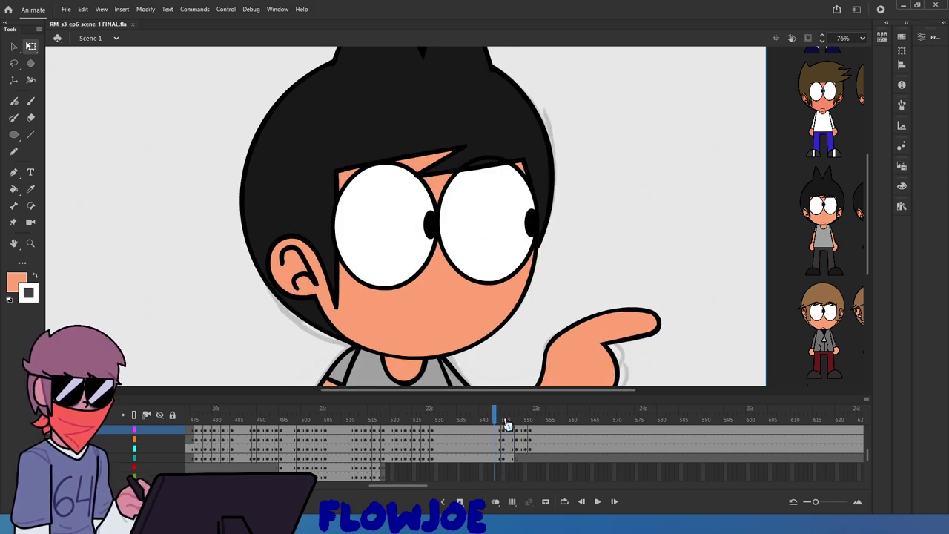
{"action": "left_click", "coordinate": [498, 420]}
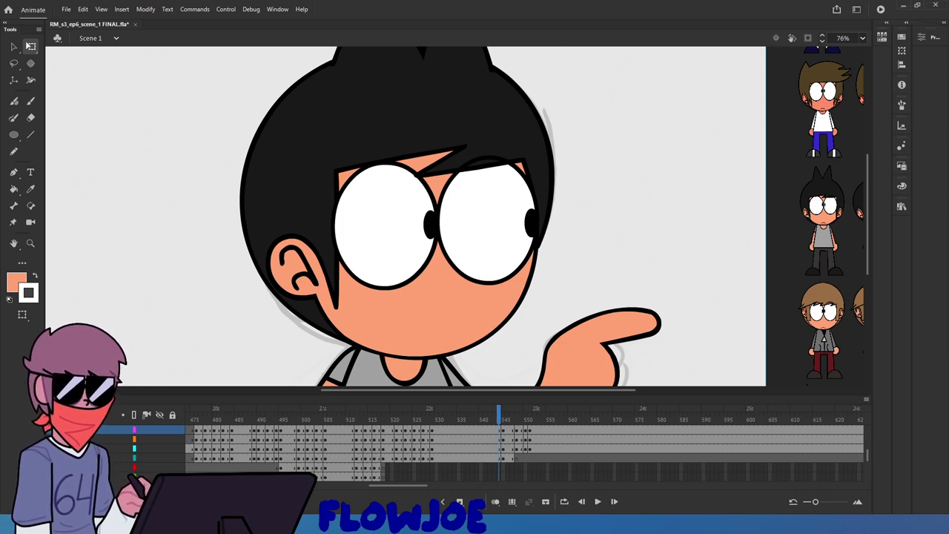
Examine the placement of the half-lidded eyes on the pointing-pose frame
{"action": "left_click_drag", "start_coordinate": [499, 420], "coordinate": [507, 457]}
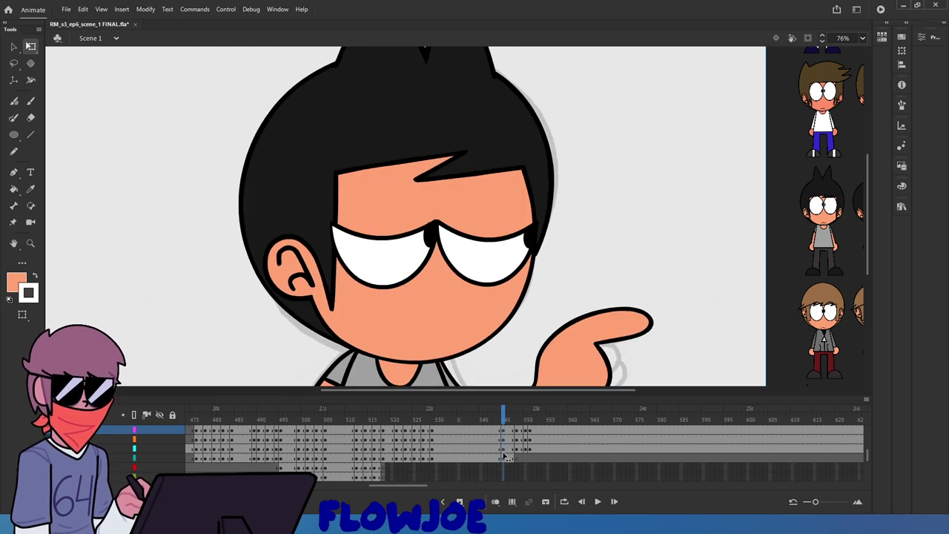
{"action": "left_click", "coordinate": [496, 297]}
{"action": "left_click", "coordinate": [498, 282]}
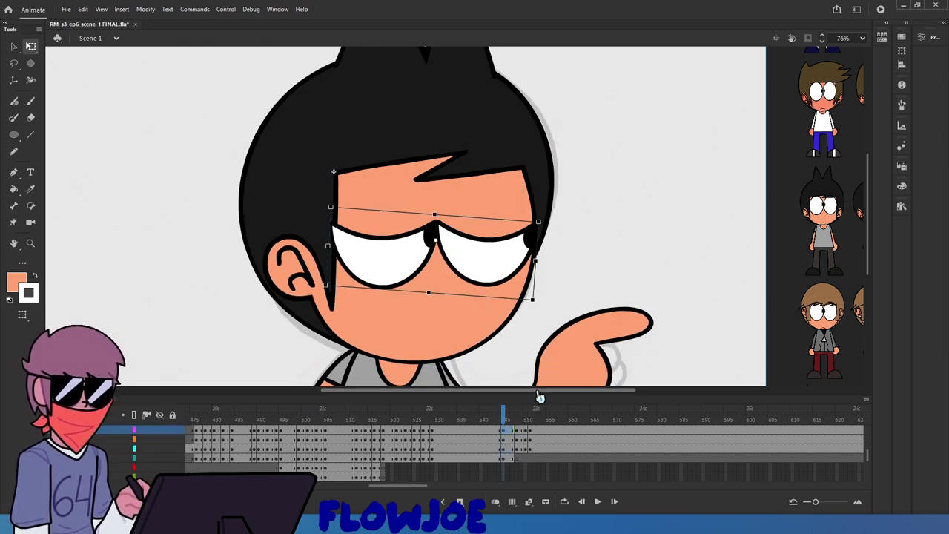
{"action": "mouse_move", "coordinate": [507, 414]}
{"action": "left_mouse_down"}
{"action": "mouse_move", "coordinate": [495, 422]}
{"action": "mouse_move", "coordinate": [530, 430]}
{"action": "mouse_move", "coordinate": [511, 429]}
{"action": "mouse_move", "coordinate": [505, 439]}
{"action": "mouse_move", "coordinate": [498, 418]}
{"action": "mouse_move", "coordinate": [504, 424]}
{"action": "left_mouse_up"}
{"action": "scroll", "coordinate": [444, 260], "scroll_direction": "down", "scroll_amount": 2}
{"action": "scroll", "coordinate": [455, 264], "scroll_direction": "up", "scroll_amount": 2}
{"action": "left_click", "coordinate": [500, 260]}
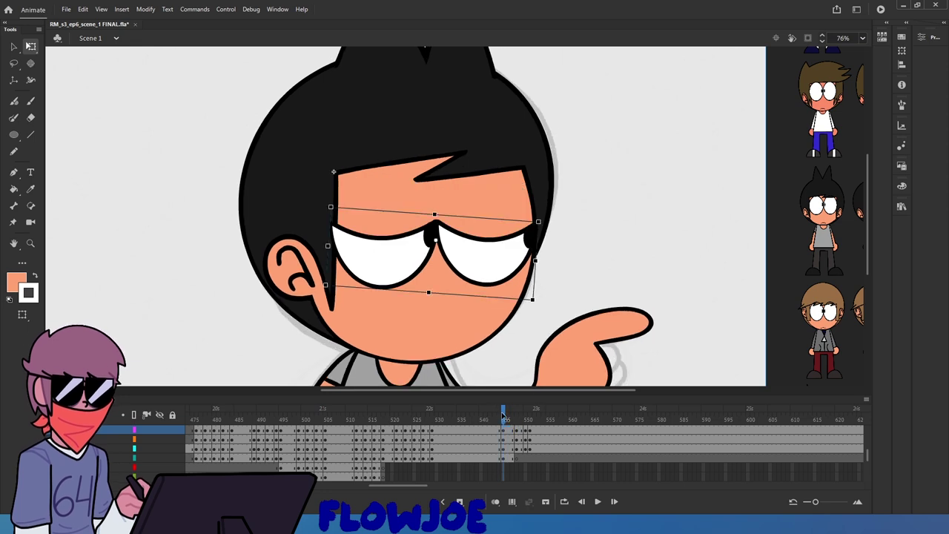
Step through the closed-eyes frames to compare the eyes and head with the rough sketch
{"action": "left_click_drag", "start_coordinate": [503, 415], "coordinate": [521, 419]}
{"action": "left_click", "coordinate": [441, 271]}
{"action": "left_click", "coordinate": [462, 269]}
{"action": "left_click", "coordinate": [468, 269]}
{"action": "left_click", "coordinate": [526, 434]}
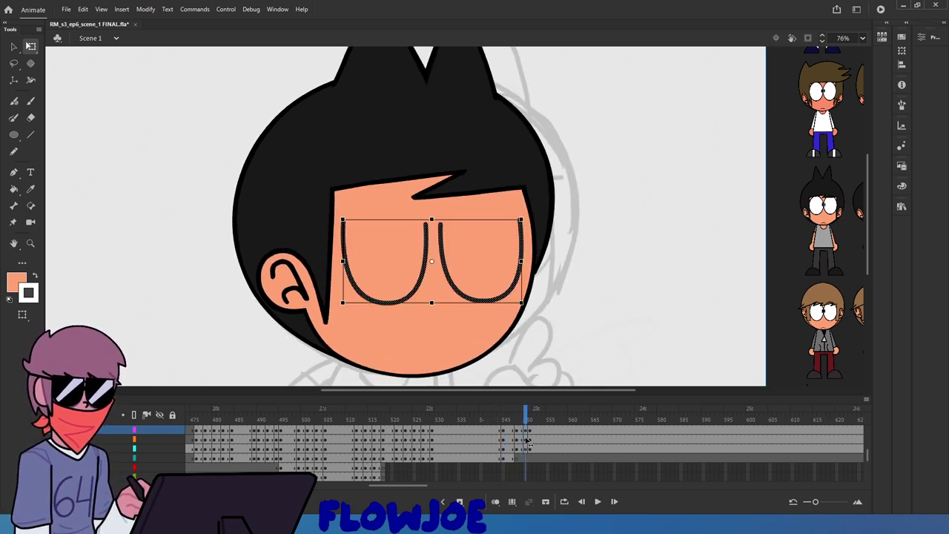
{"action": "key", "text": "."}
{"action": "scroll", "coordinate": [515, 326], "scroll_direction": "down", "scroll_amount": 1}
{"action": "scroll", "coordinate": [514, 330], "scroll_direction": "down", "scroll_amount": 1}
{"action": "scroll", "coordinate": [513, 341], "scroll_direction": "up", "scroll_amount": 1}
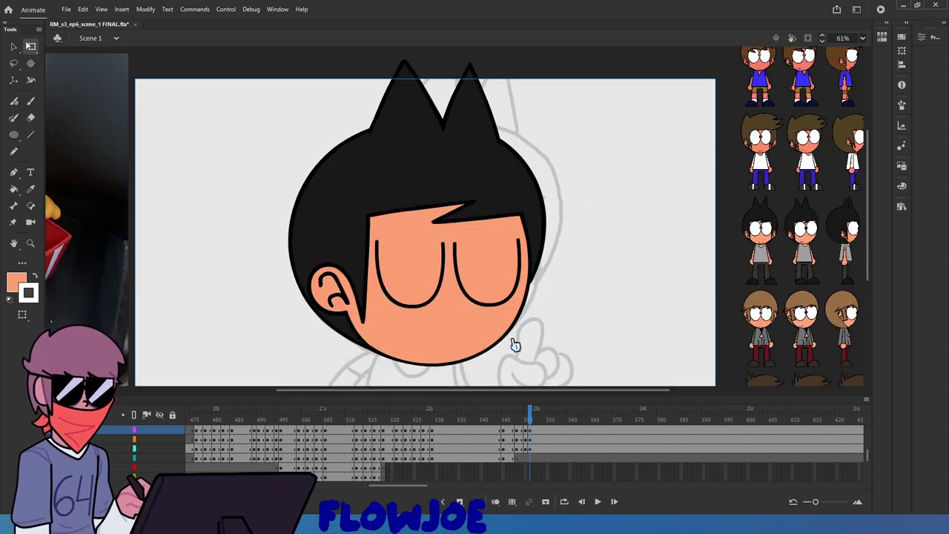
{"action": "mouse_move", "coordinate": [531, 421]}
{"action": "left_mouse_down"}
{"action": "mouse_move", "coordinate": [512, 423]}
{"action": "mouse_move", "coordinate": [534, 437]}
{"action": "left_mouse_up"}
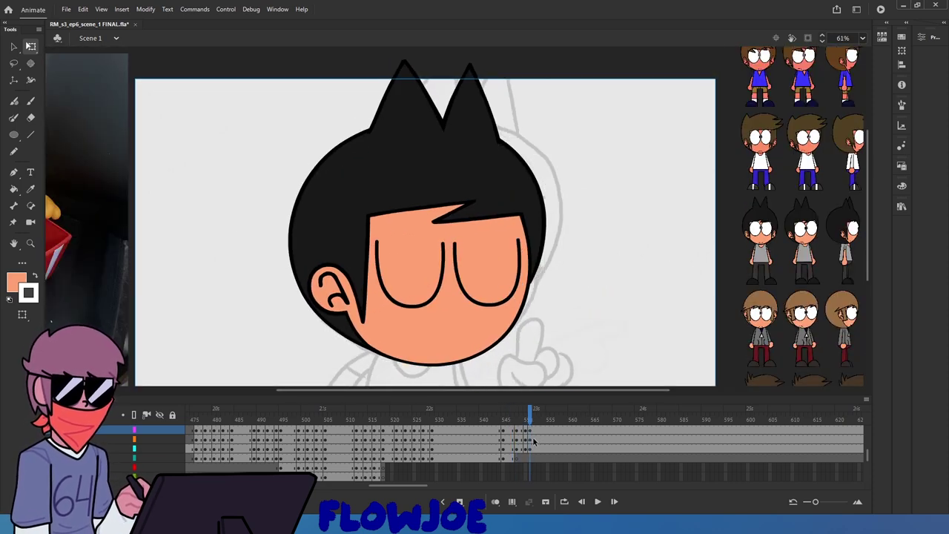
Ready the empty body-layer frame under the first closed-eyes head for inking, using the Brush with a black fill
{"action": "left_click", "coordinate": [519, 459]}
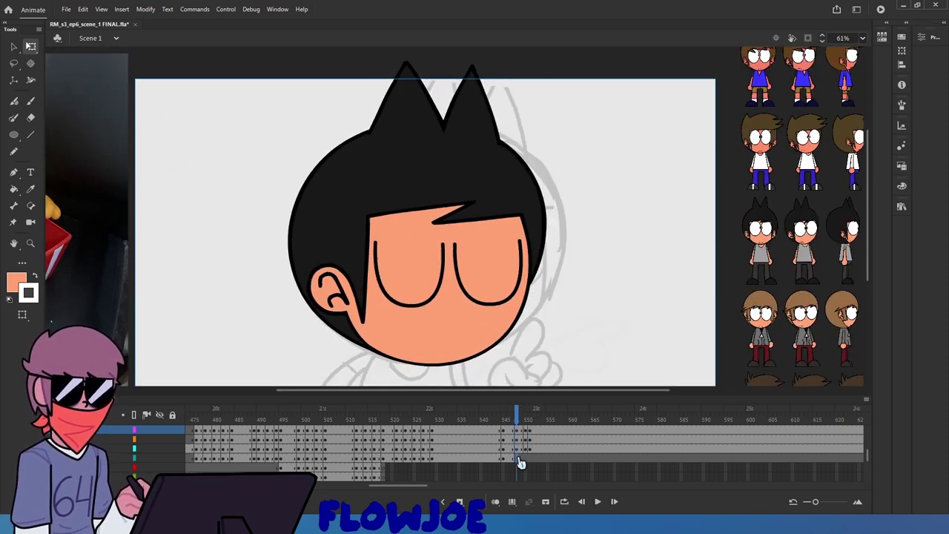
{"action": "left_click", "coordinate": [521, 461]}
{"action": "scroll", "coordinate": [526, 297], "scroll_direction": "down", "scroll_amount": 2}
{"action": "left_click", "coordinate": [31, 101]}
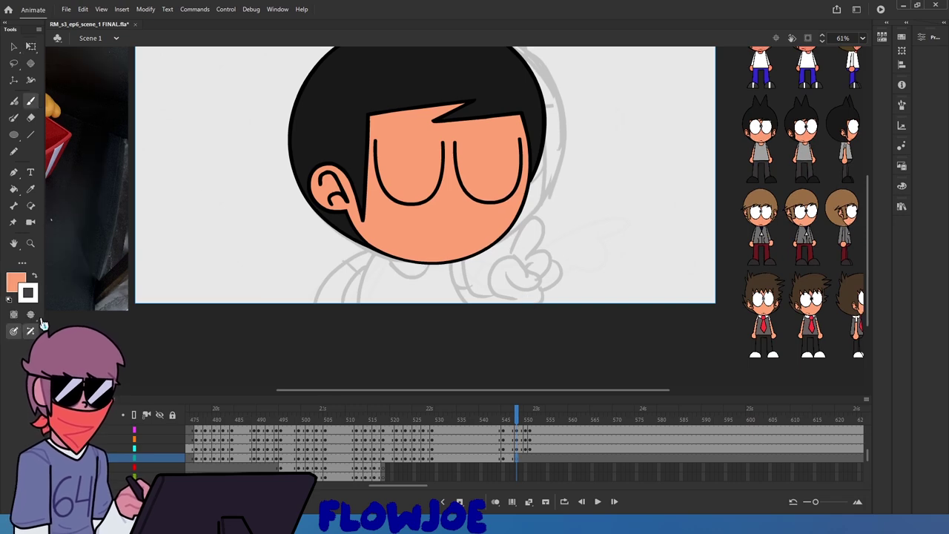
{"action": "left_click", "coordinate": [14, 285]}
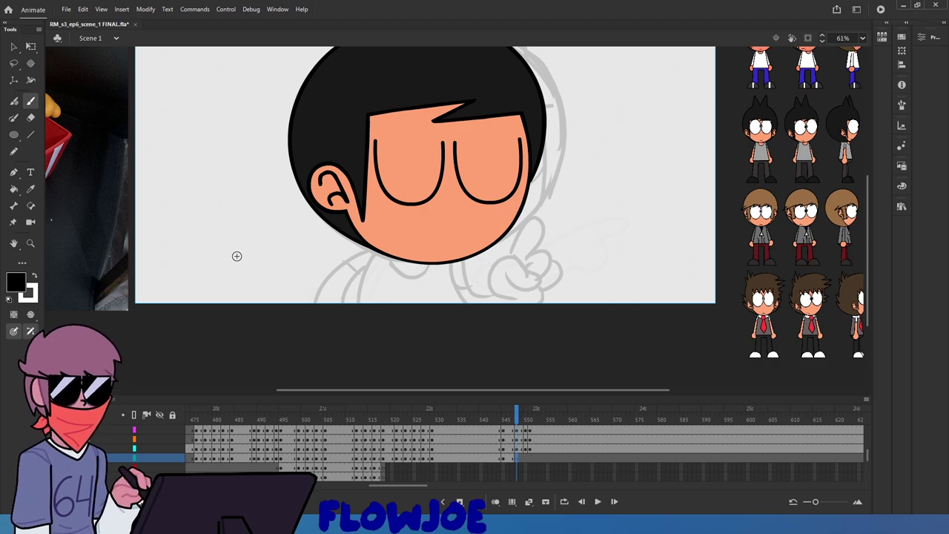
{"action": "left_click", "coordinate": [379, 322]}
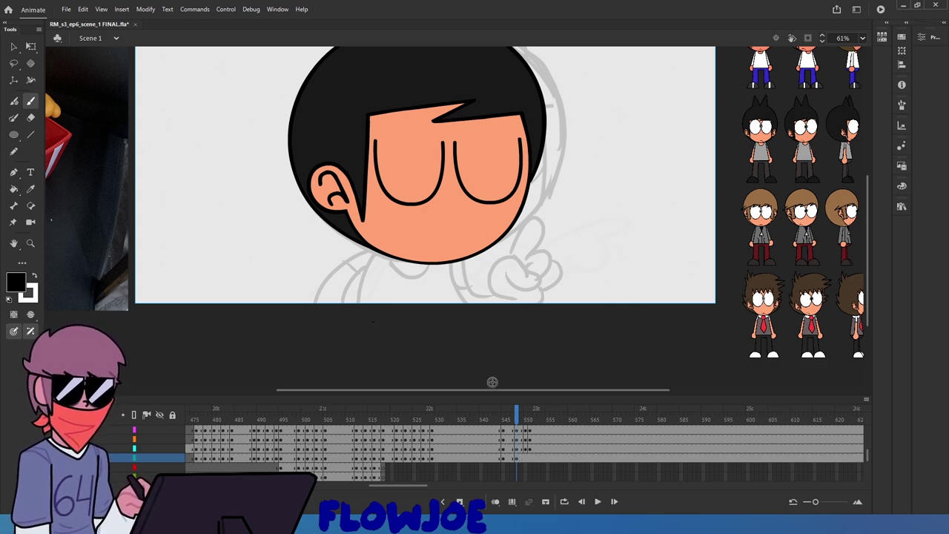
{"action": "key", "text": "ctrl+z"}
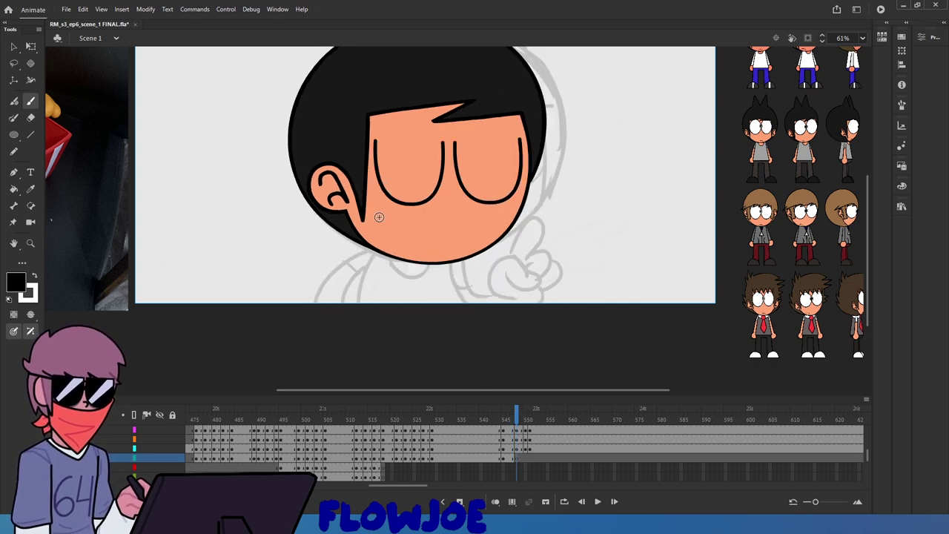
{"action": "left_click_drag", "start_coordinate": [375, 253], "coordinate": [350, 335]}
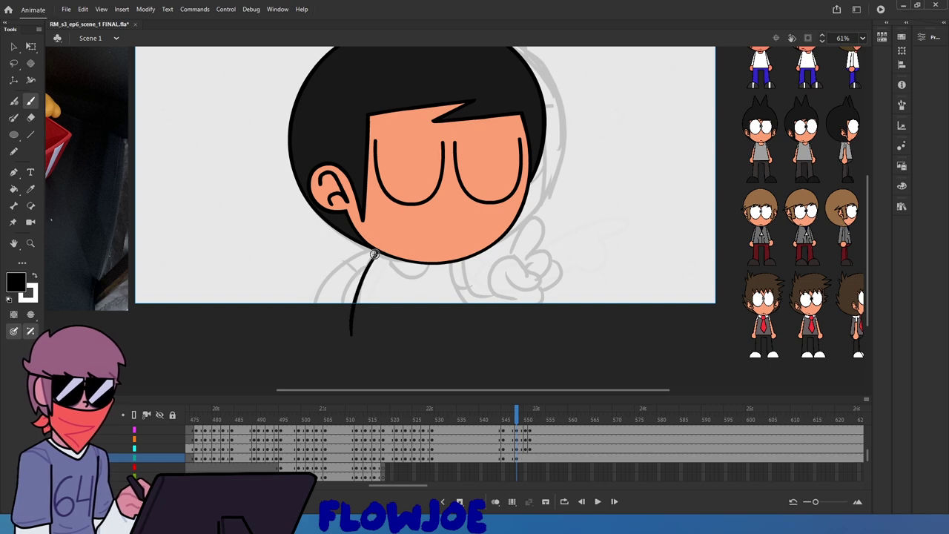
{"action": "key", "text": "ctrl+z"}
{"action": "left_click_drag", "start_coordinate": [375, 254], "coordinate": [346, 330]}
{"action": "left_click_drag", "start_coordinate": [451, 261], "coordinate": [489, 320]}
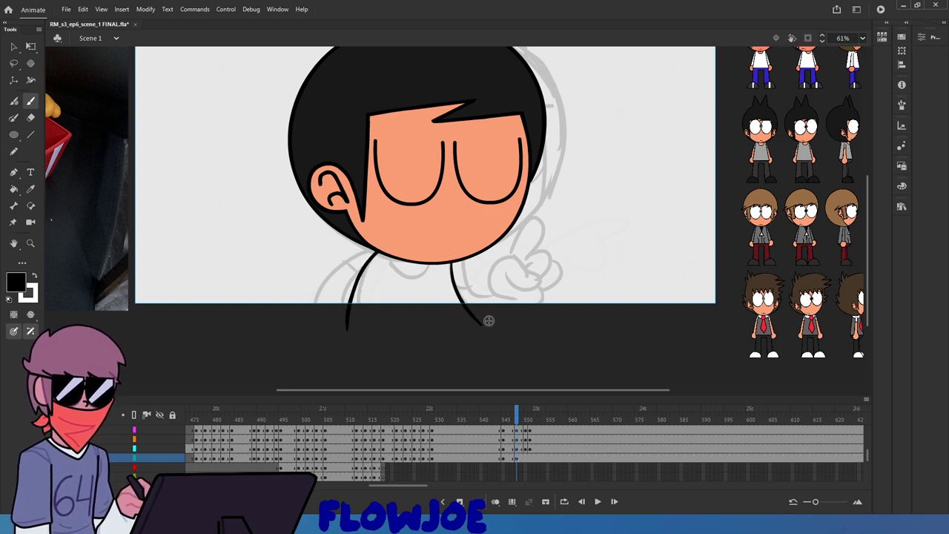
{"action": "key", "text": "ctrl+z"}
{"action": "key", "text": "ctrl+z"}
Ink both side lines of the torso in black from the jaw down past the stage edge
{"action": "left_click_drag", "start_coordinate": [375, 253], "coordinate": [359, 331]}
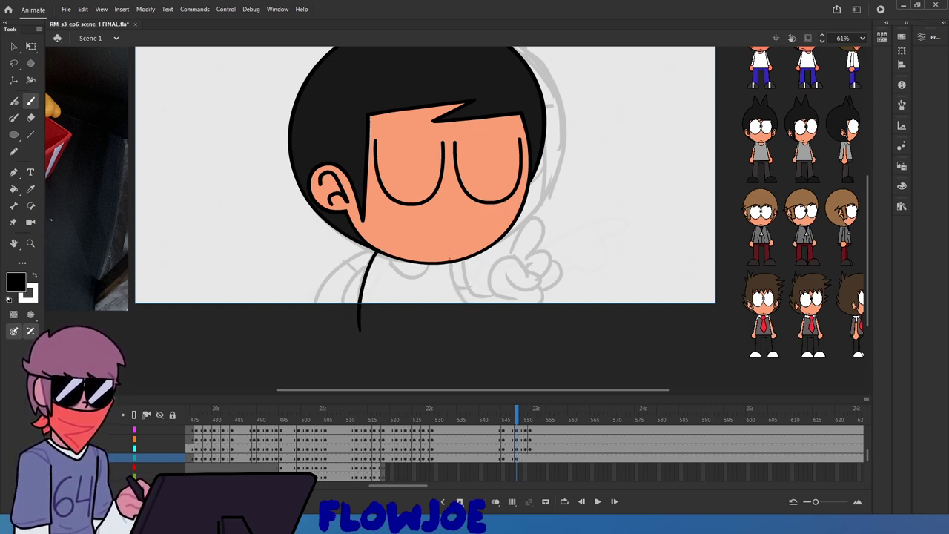
{"action": "left_click_drag", "start_coordinate": [448, 264], "coordinate": [475, 321]}
{"action": "left_click_drag", "start_coordinate": [454, 258], "coordinate": [473, 320]}
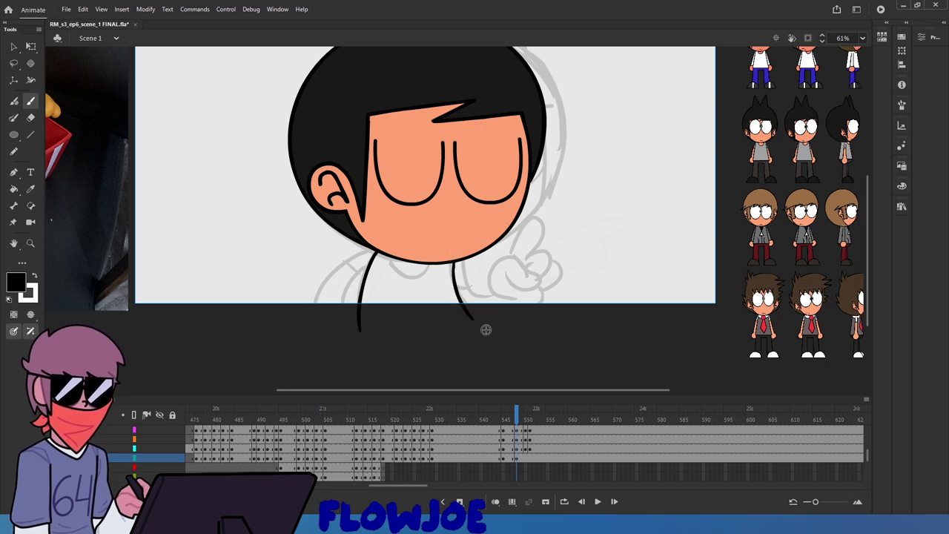
{"action": "key", "text": "ctrl+z"}
{"action": "left_click_drag", "start_coordinate": [455, 259], "coordinate": [474, 313]}
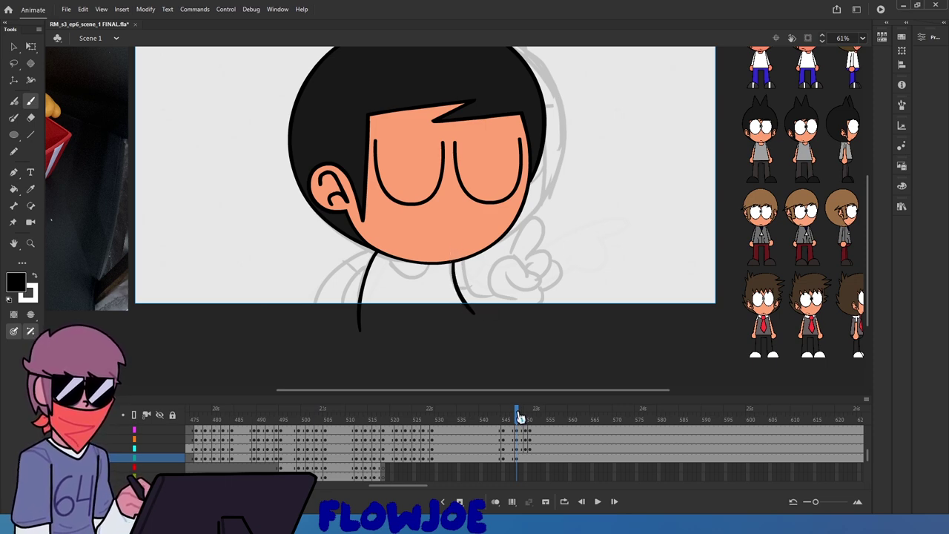
Ink the bent arm and the hand with its index finger extended, following the rough sketch beside the chin
{"action": "mouse_move", "coordinate": [520, 419]}
{"action": "left_mouse_down"}
{"action": "mouse_move", "coordinate": [494, 419]}
{"action": "mouse_move", "coordinate": [521, 419]}
{"action": "left_mouse_up"}
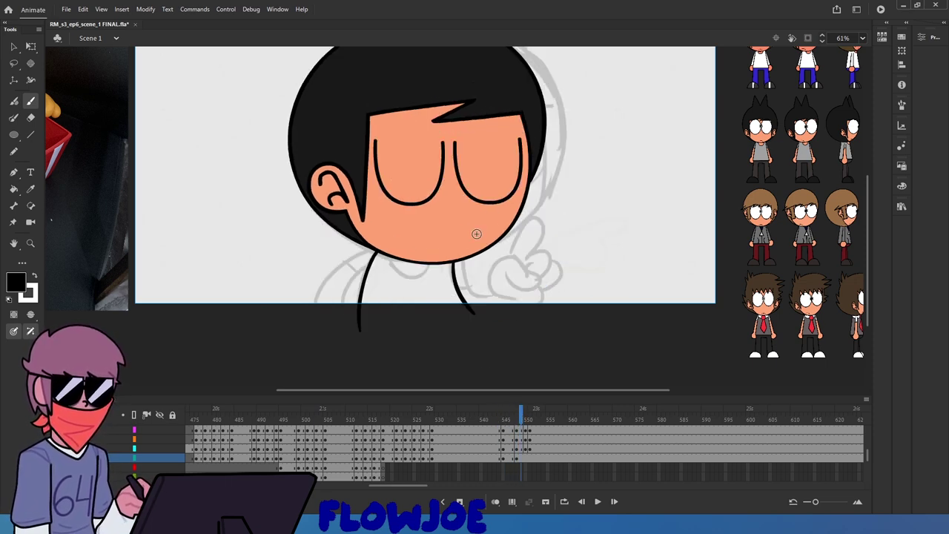
{"action": "mouse_move", "coordinate": [455, 260]}
{"action": "left_mouse_down"}
{"action": "mouse_move", "coordinate": [476, 296]}
{"action": "mouse_move", "coordinate": [499, 286]}
{"action": "left_mouse_up"}
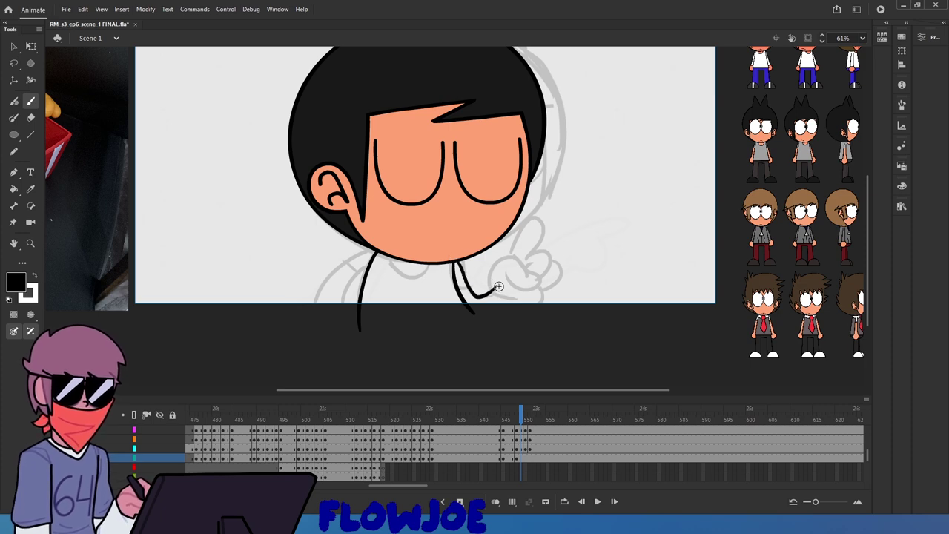
{"action": "mouse_move", "coordinate": [512, 247]}
{"action": "left_mouse_down"}
{"action": "mouse_move", "coordinate": [544, 239]}
{"action": "mouse_move", "coordinate": [529, 262]}
{"action": "mouse_move", "coordinate": [543, 272]}
{"action": "mouse_move", "coordinate": [540, 293]}
{"action": "mouse_move", "coordinate": [511, 301]}
{"action": "mouse_move", "coordinate": [504, 314]}
{"action": "mouse_move", "coordinate": [516, 311]}
{"action": "mouse_move", "coordinate": [489, 323]}
{"action": "mouse_move", "coordinate": [469, 306]}
{"action": "mouse_move", "coordinate": [499, 314]}
{"action": "mouse_move", "coordinate": [514, 305]}
{"action": "mouse_move", "coordinate": [468, 316]}
{"action": "left_mouse_up"}
{"action": "key", "text": "e"}
{"action": "key", "text": "b"}
{"action": "key", "text": "ctrl+z"}
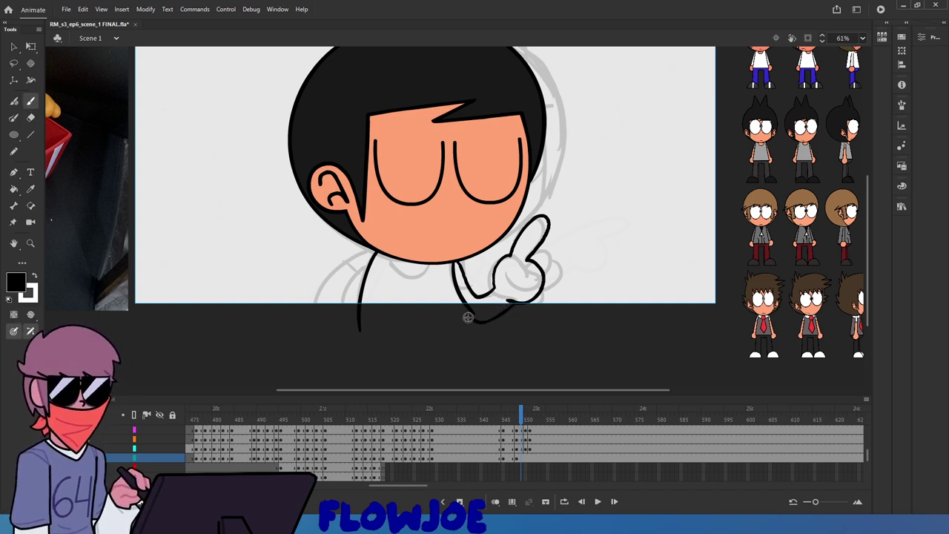
Trim the ink at the wrist with the Eraser and smooth the outline of the hand with its extended finger
{"action": "key", "text": "e"}
{"action": "left_click_drag", "start_coordinate": [519, 295], "coordinate": [507, 302]}
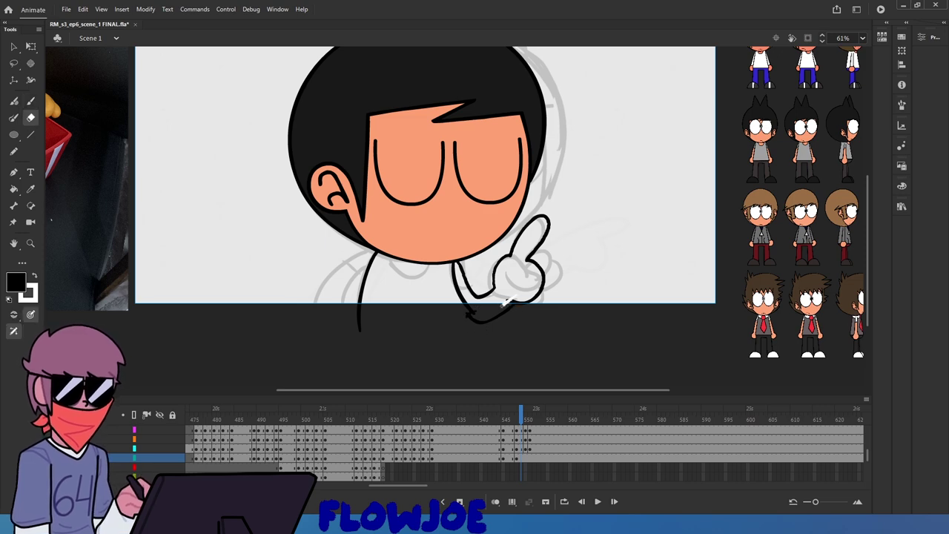
{"action": "key", "text": "q"}
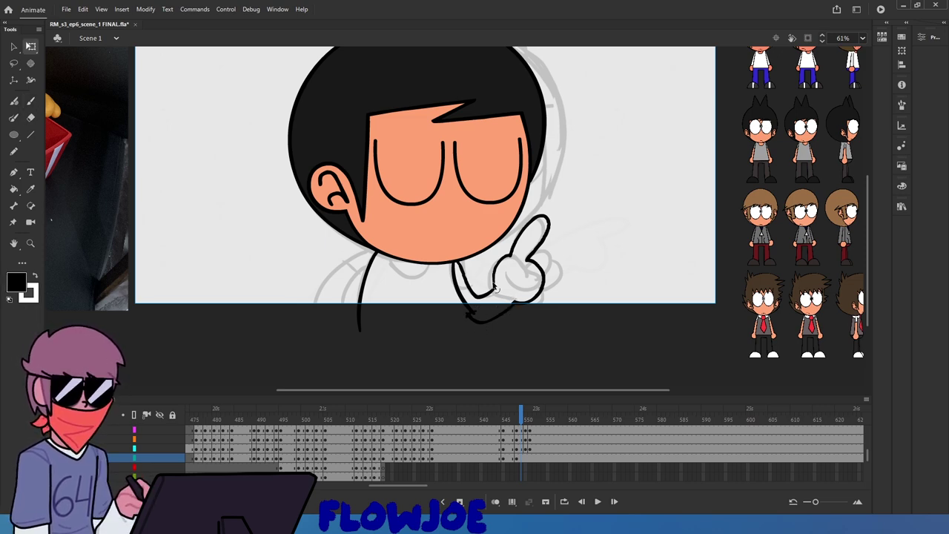
{"action": "left_click", "coordinate": [499, 282]}
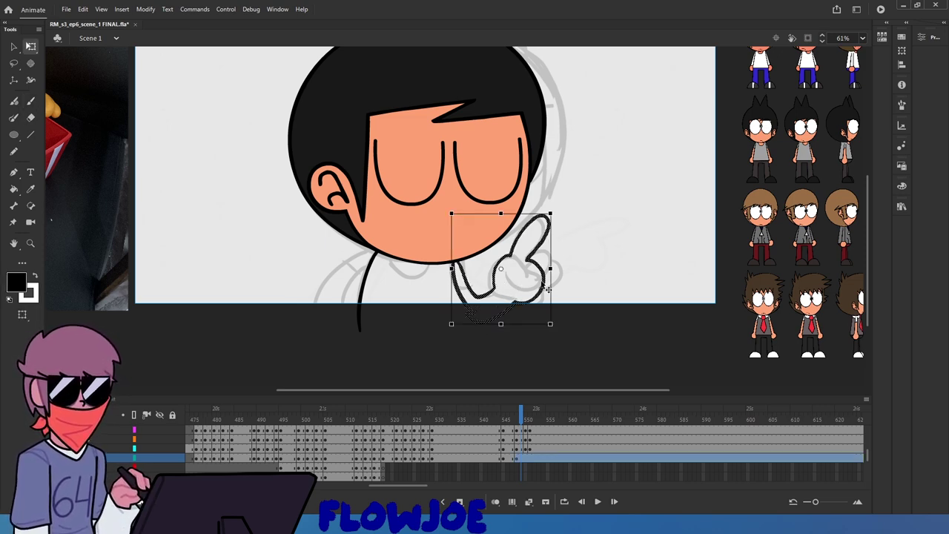
{"action": "left_click_drag", "start_coordinate": [573, 304], "coordinate": [494, 195]}
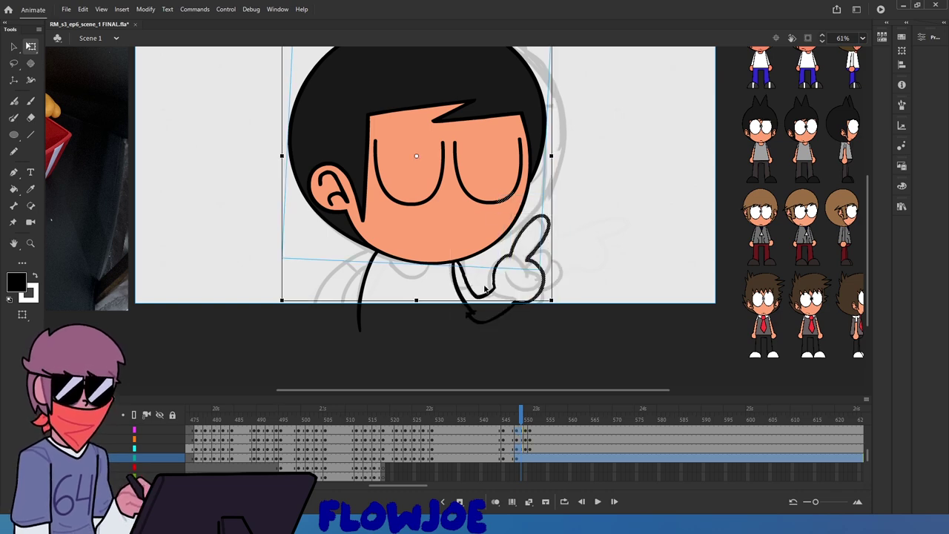
{"action": "left_click", "coordinate": [13, 47]}
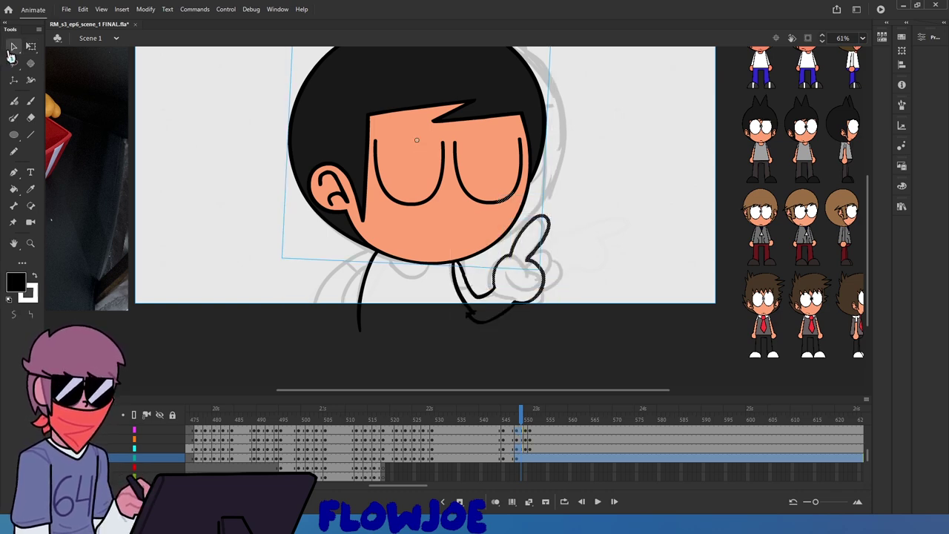
{"action": "left_click", "coordinate": [511, 208]}
{"action": "left_click", "coordinate": [501, 210], "text": "shift"}
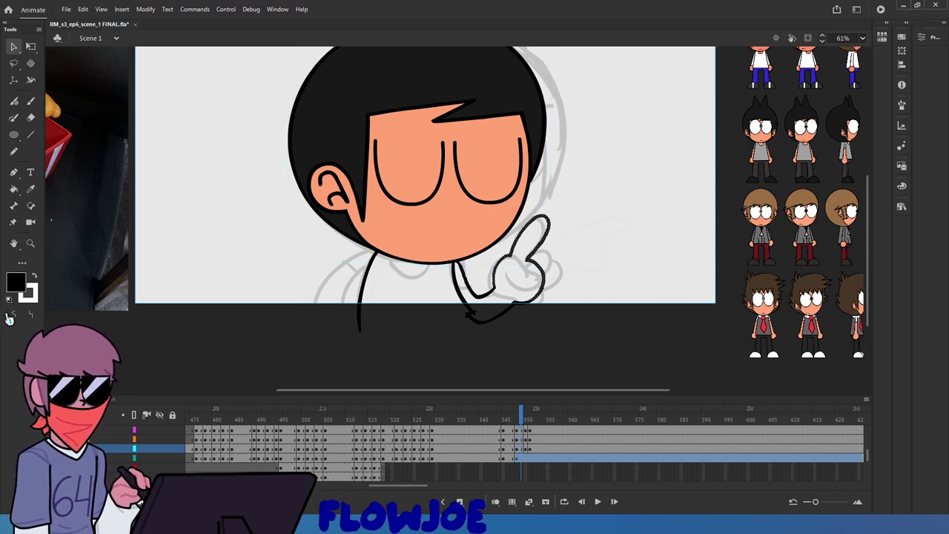
{"action": "scroll", "coordinate": [511, 235], "scroll_direction": "up", "scroll_amount": 4}
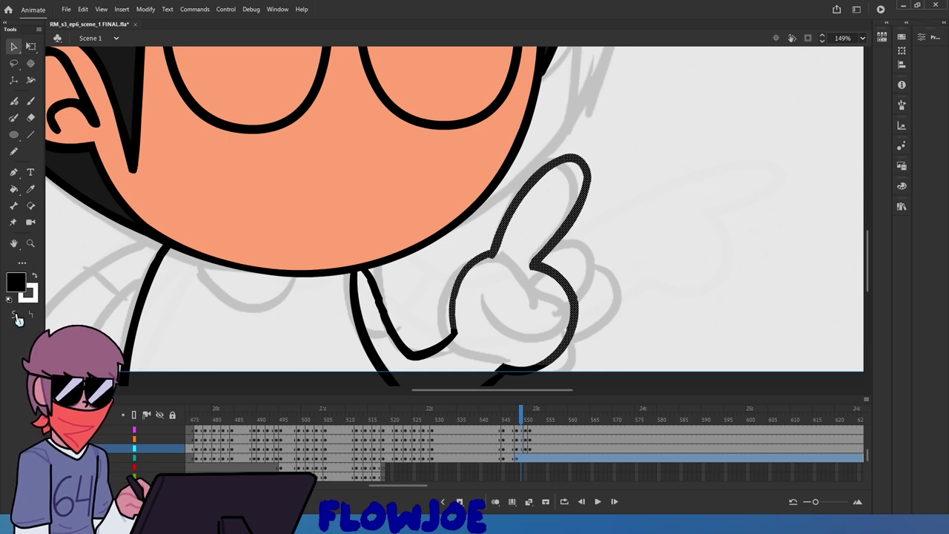
{"action": "left_click", "coordinate": [497, 279]}
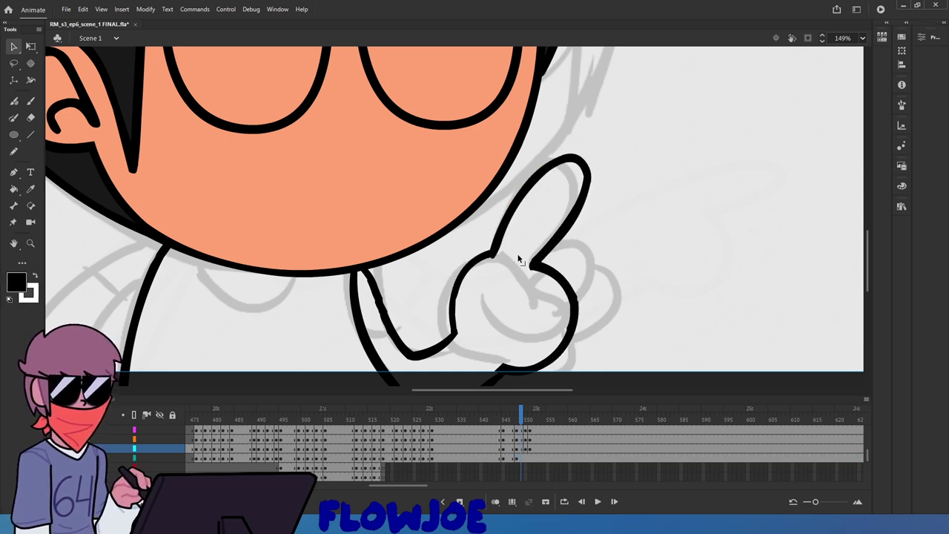
Adjust the corner at the base of the index finger and smooth the fist's outer and chin-side edges
{"action": "left_click_drag", "start_coordinate": [496, 260], "coordinate": [493, 258]}
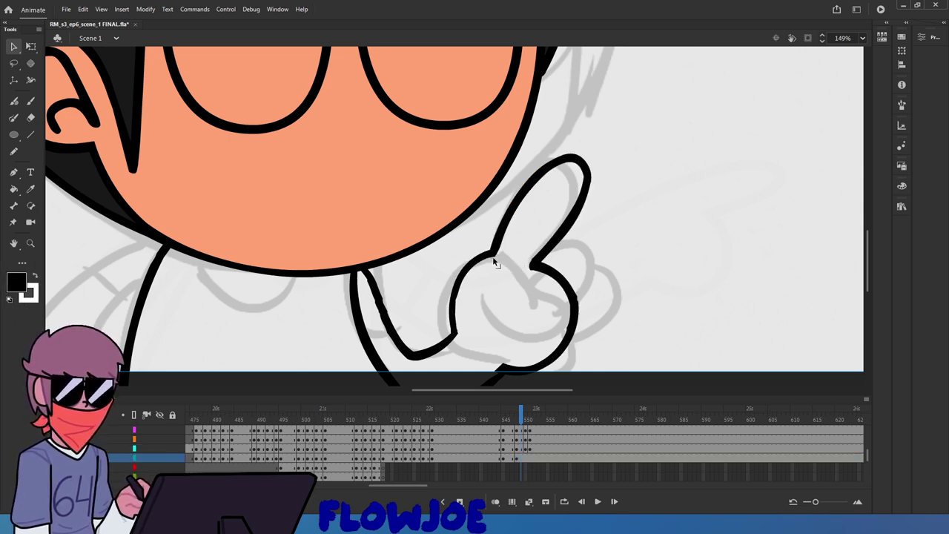
{"action": "left_click_drag", "start_coordinate": [623, 372], "coordinate": [532, 264]}
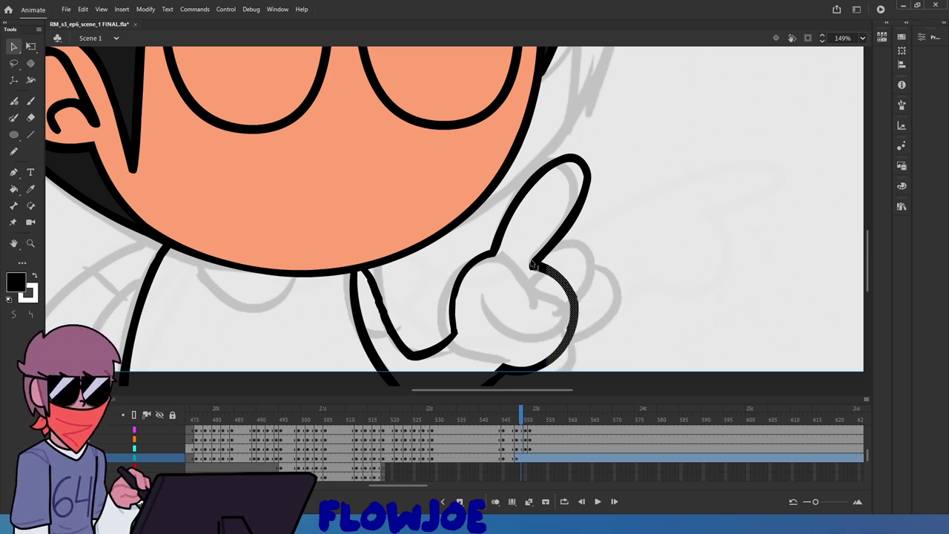
{"action": "left_click", "coordinate": [15, 319]}
{"action": "left_click", "coordinate": [15, 319]}
{"action": "left_click", "coordinate": [14, 319]}
{"action": "left_click", "coordinate": [504, 337]}
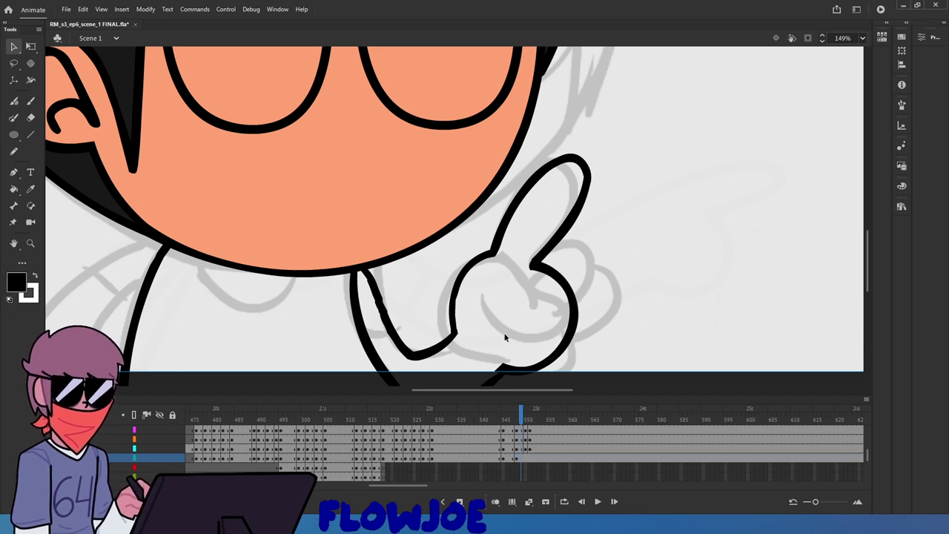
{"action": "left_click_drag", "start_coordinate": [504, 337], "coordinate": [430, 261]}
{"action": "left_click", "coordinate": [21, 321]}
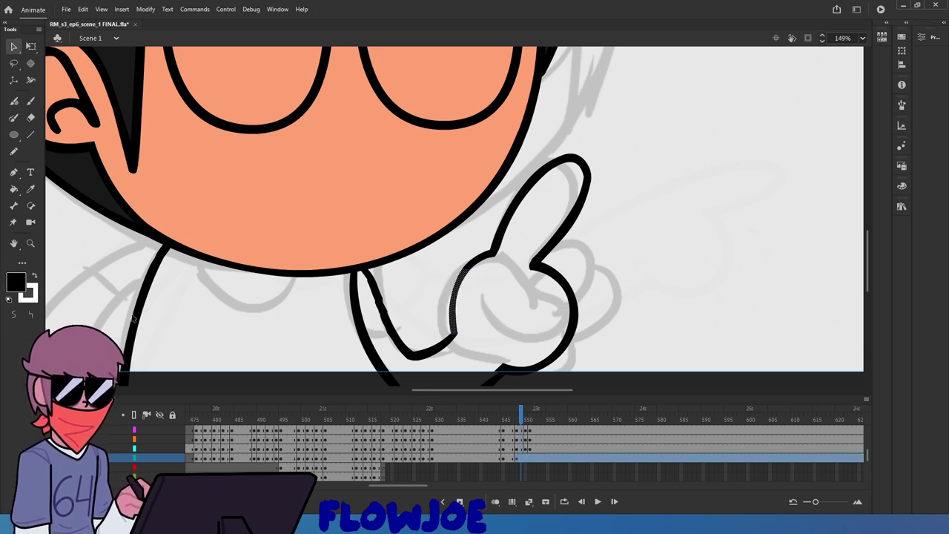
{"action": "left_click", "coordinate": [497, 333]}
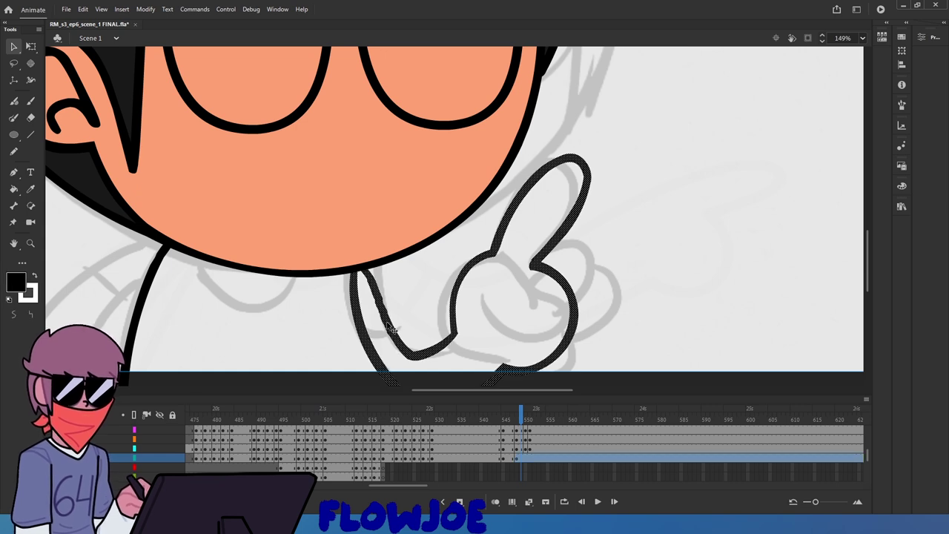
Smooth the wobbly inner line of the bent upper arm between the jaw and the elbow
{"action": "left_click_drag", "start_coordinate": [420, 340], "coordinate": [357, 258]}
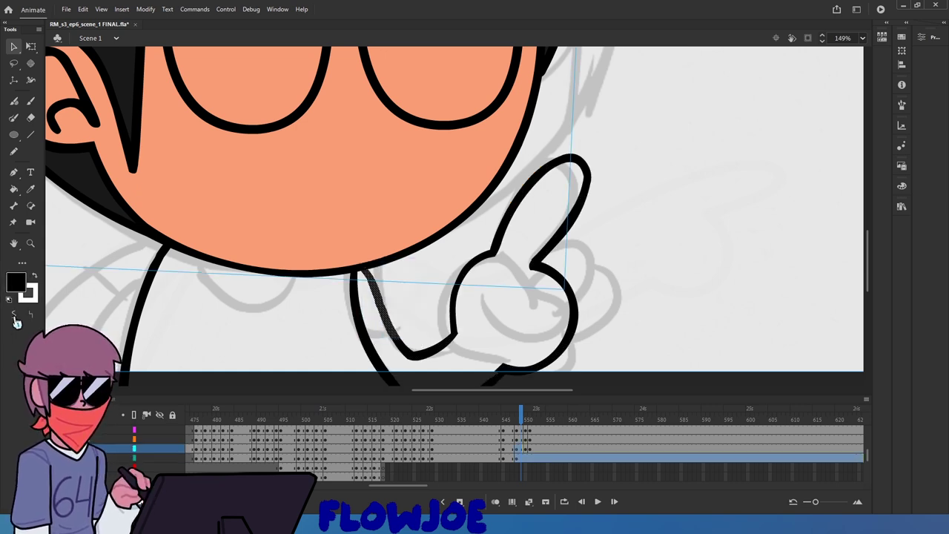
{"action": "left_click", "coordinate": [191, 346]}
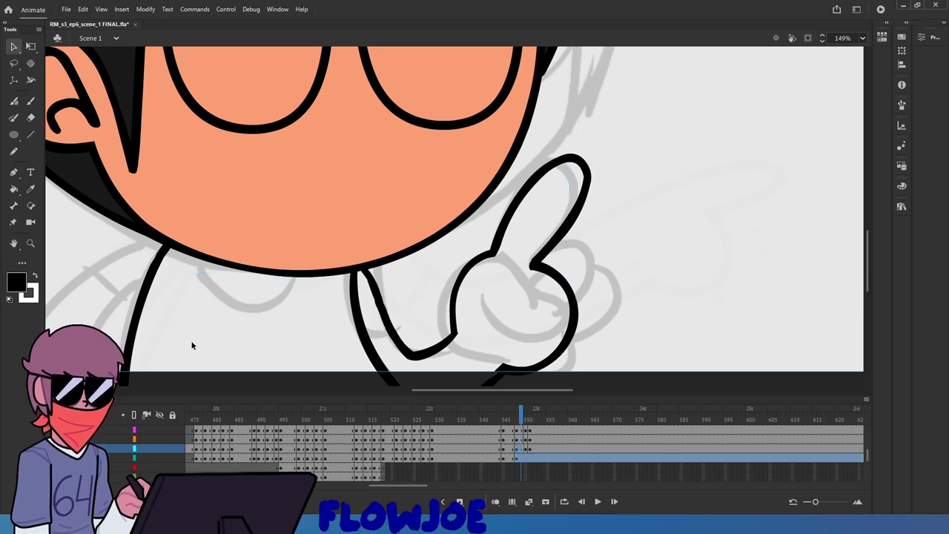
{"action": "key", "text": "ctrl+z"}
{"action": "left_click", "coordinate": [15, 318]}
{"action": "left_click", "coordinate": [15, 318]}
{"action": "left_click", "coordinate": [15, 318]}
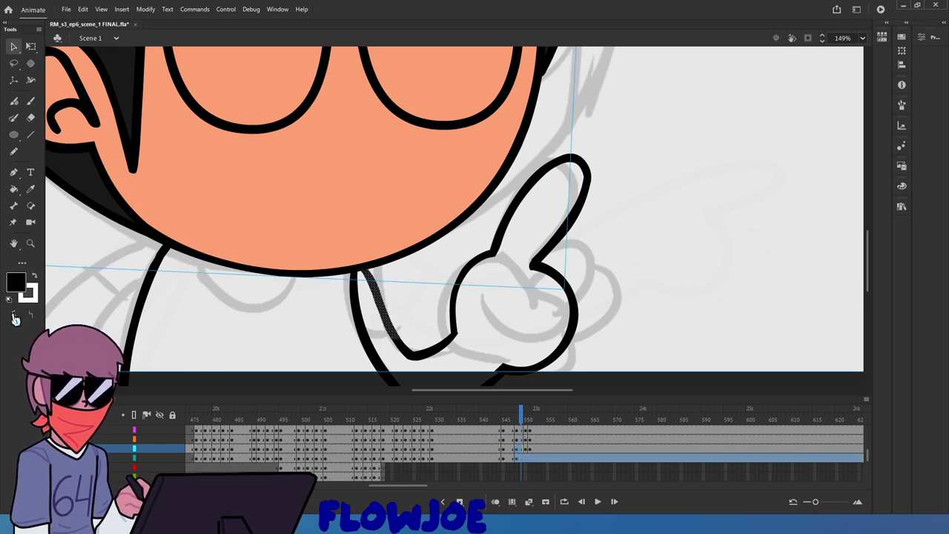
{"action": "left_click", "coordinate": [375, 294]}
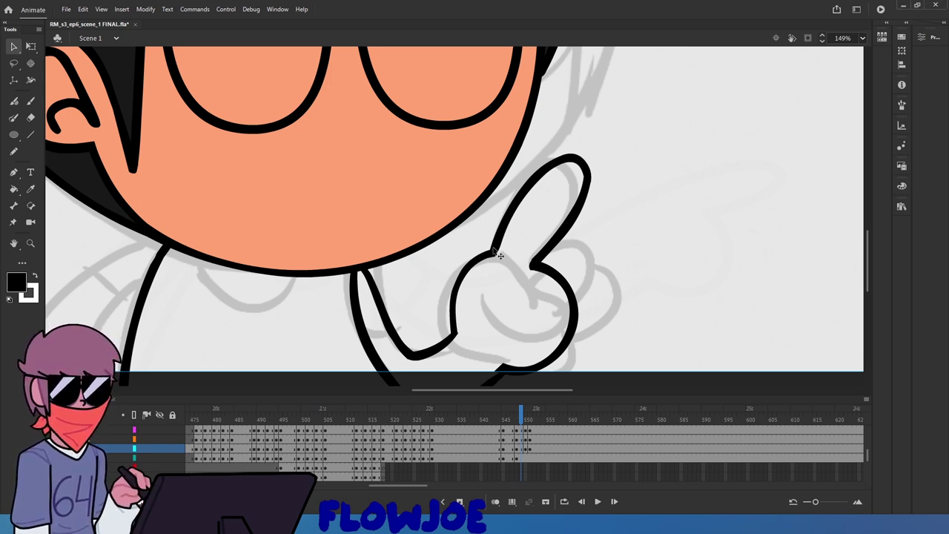
Smooth the fist's chin-side curve and its outer curve down to the wrist once more
{"action": "mouse_move", "coordinate": [478, 333]}
{"action": "left_mouse_down"}
{"action": "mouse_move", "coordinate": [413, 250]}
{"action": "mouse_move", "coordinate": [430, 256]}
{"action": "left_mouse_up"}
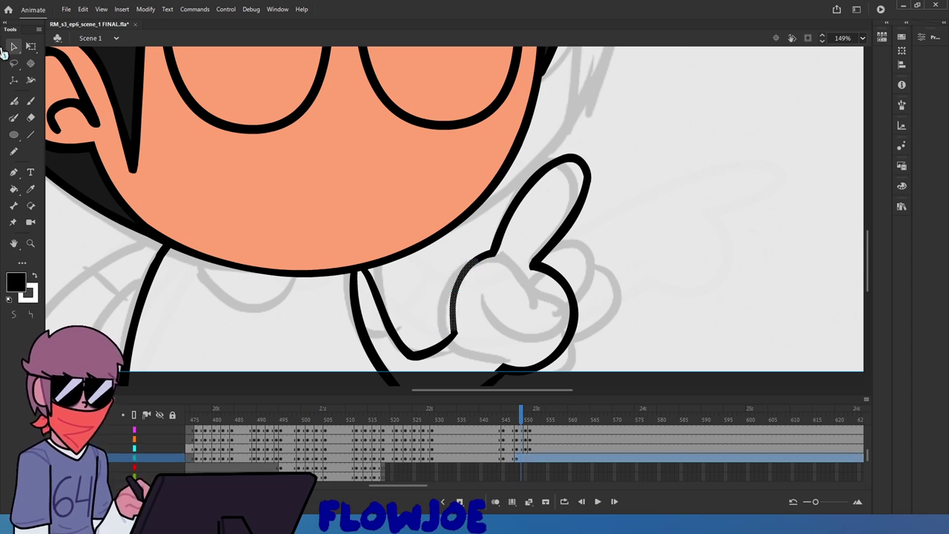
{"action": "left_click", "coordinate": [497, 346]}
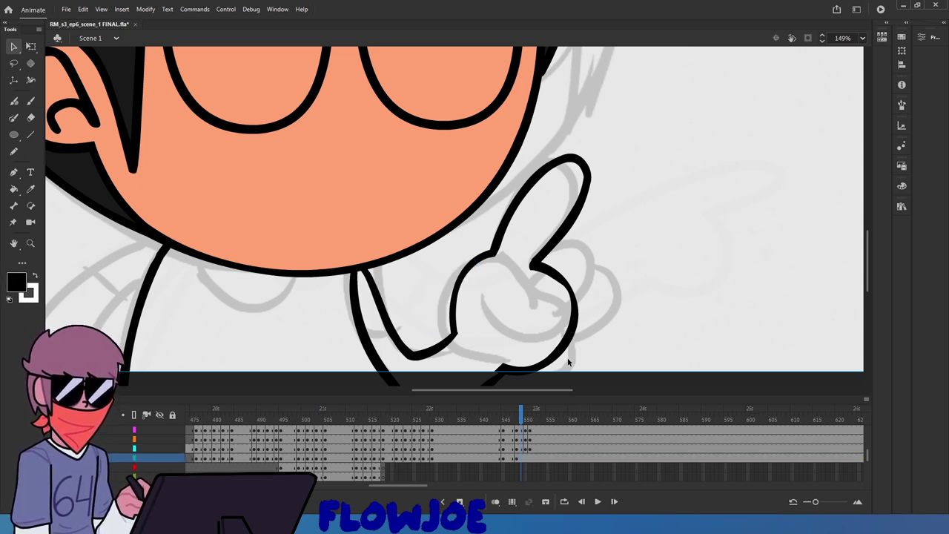
{"action": "left_click_drag", "start_coordinate": [611, 372], "coordinate": [531, 263]}
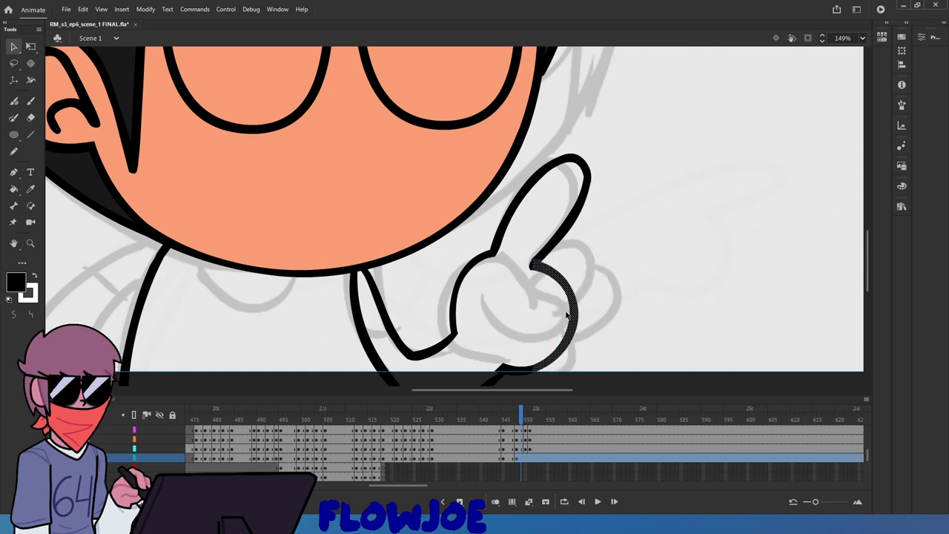
{"action": "mouse_move", "coordinate": [498, 321]}
{"action": "left_mouse_down"}
{"action": "mouse_move", "coordinate": [551, 379]}
{"action": "mouse_move", "coordinate": [555, 399]}
{"action": "left_mouse_up"}
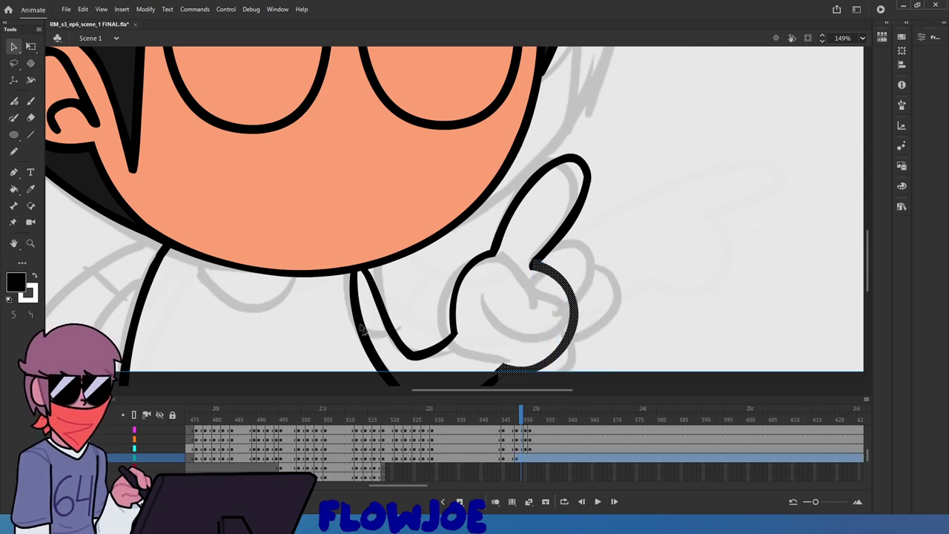
{"action": "left_click", "coordinate": [13, 315]}
{"action": "left_click", "coordinate": [635, 324]}
Try to reshape the ink corner where the fist's lower edge meets the forearm
{"action": "scroll", "coordinate": [485, 371], "scroll_direction": "up", "scroll_amount": 3}
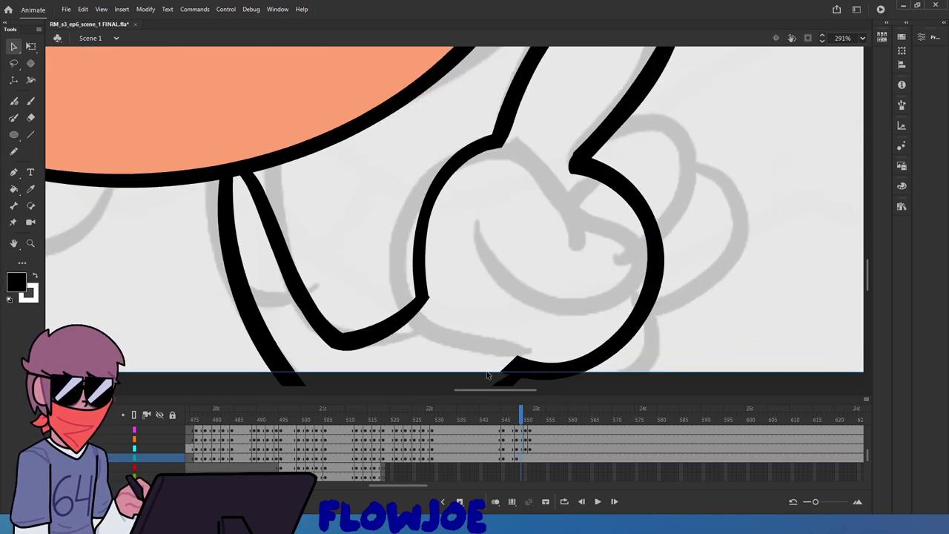
{"action": "mouse_move", "coordinate": [503, 375]}
{"action": "left_mouse_down"}
{"action": "mouse_move", "coordinate": [612, 287]}
{"action": "mouse_move", "coordinate": [508, 368]}
{"action": "mouse_move", "coordinate": [568, 299]}
{"action": "mouse_move", "coordinate": [514, 374]}
{"action": "mouse_move", "coordinate": [589, 290]}
{"action": "mouse_move", "coordinate": [521, 363]}
{"action": "left_mouse_up"}
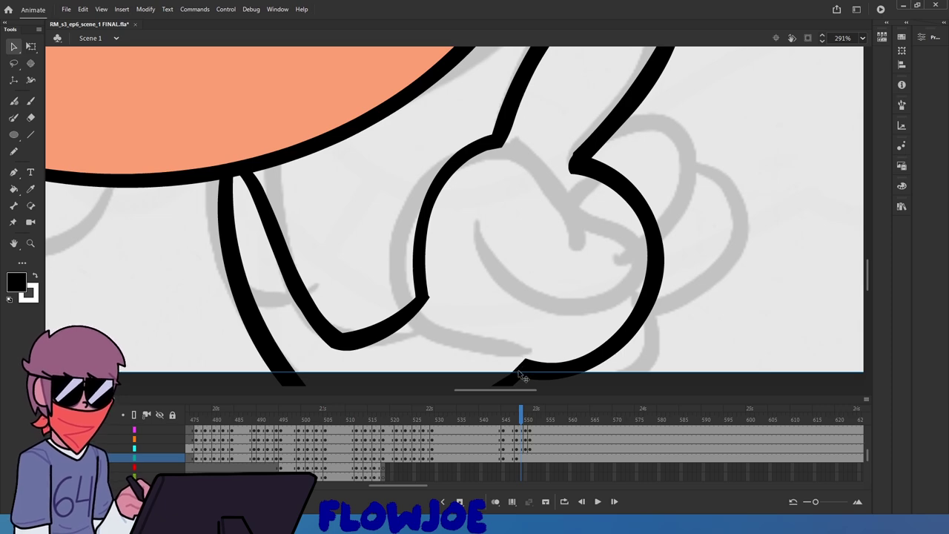
{"action": "key", "text": "ctrl+z"}
{"action": "key", "text": "ctrl+z"}
Ink a short black sleeve hem across the bent upper arm with the Brush
{"action": "scroll", "coordinate": [593, 321], "scroll_direction": "down", "scroll_amount": 3}
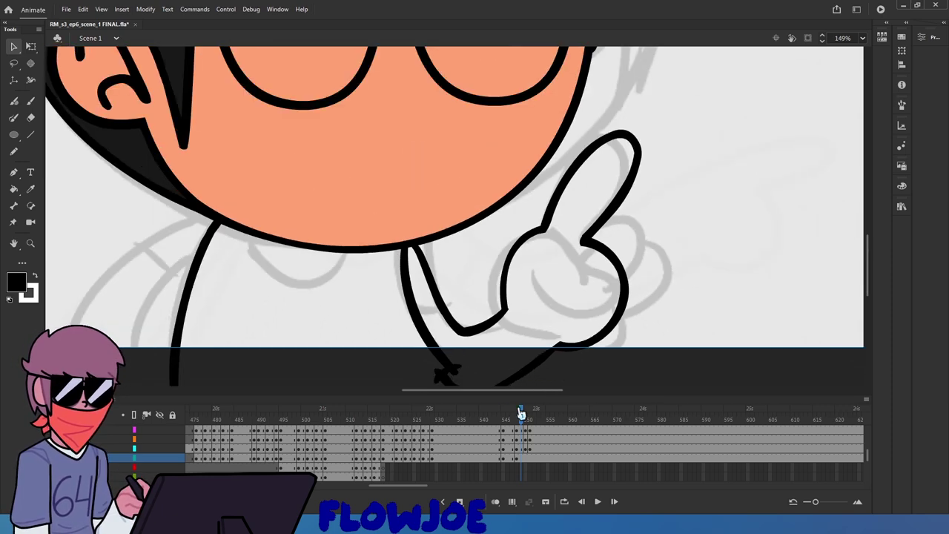
{"action": "mouse_move", "coordinate": [521, 414]}
{"action": "left_mouse_down"}
{"action": "mouse_move", "coordinate": [497, 426]}
{"action": "mouse_move", "coordinate": [527, 433]}
{"action": "mouse_move", "coordinate": [526, 450]}
{"action": "mouse_move", "coordinate": [512, 453]}
{"action": "mouse_move", "coordinate": [528, 465]}
{"action": "left_mouse_up"}
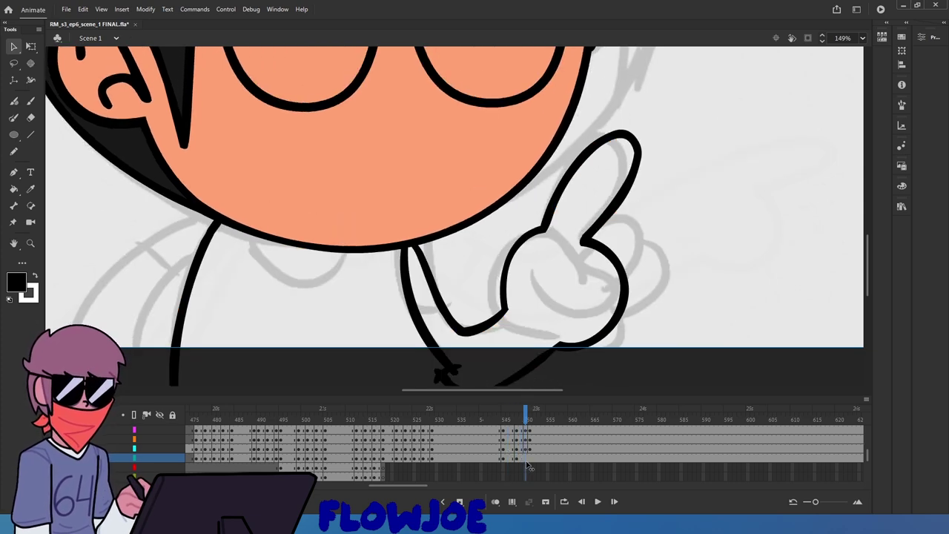
{"action": "scroll", "coordinate": [542, 244], "scroll_direction": "down", "scroll_amount": 3}
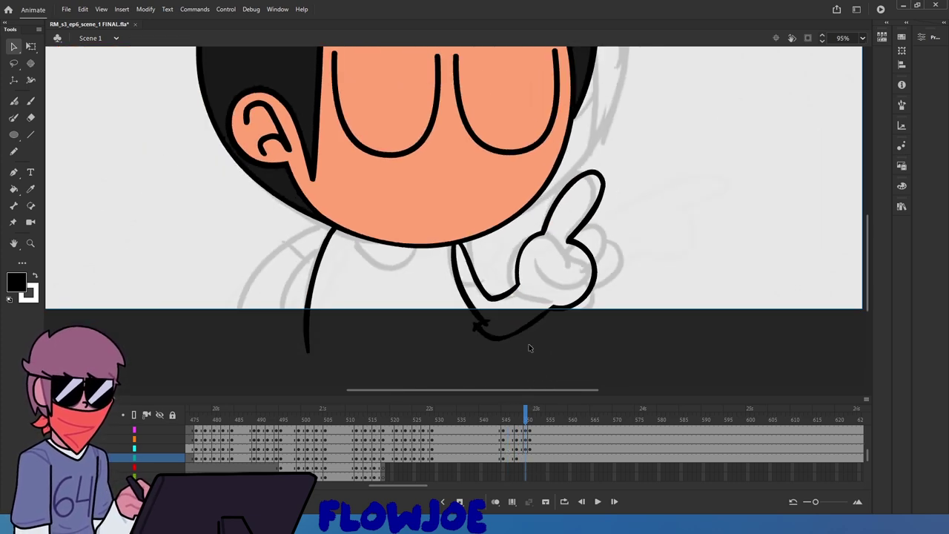
{"action": "left_click", "coordinate": [470, 312]}
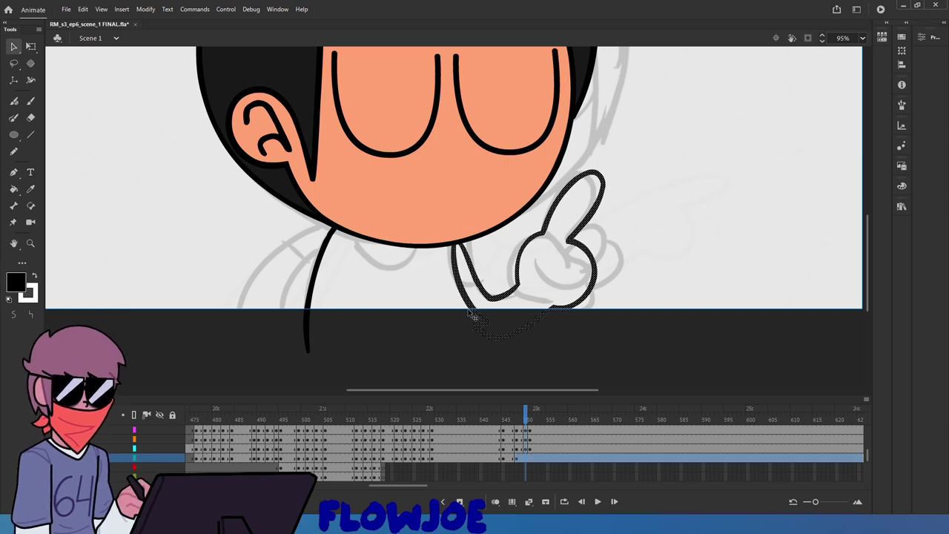
{"action": "key", "text": "b"}
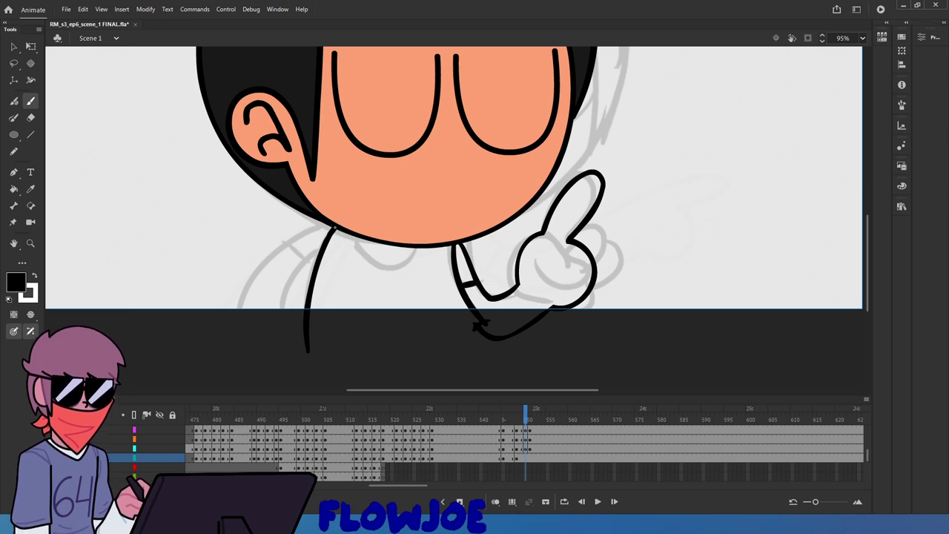
Try inking the lowered arm's two outlines and sleeve hem from the jaw past the stage edge, checking against the adjacent frame
{"action": "mouse_move", "coordinate": [333, 227]}
{"action": "left_mouse_down"}
{"action": "mouse_move", "coordinate": [261, 256]}
{"action": "mouse_move", "coordinate": [223, 311]}
{"action": "left_mouse_up"}
{"action": "mouse_move", "coordinate": [324, 243]}
{"action": "left_mouse_down"}
{"action": "mouse_move", "coordinate": [279, 286]}
{"action": "mouse_move", "coordinate": [259, 345]}
{"action": "left_mouse_up"}
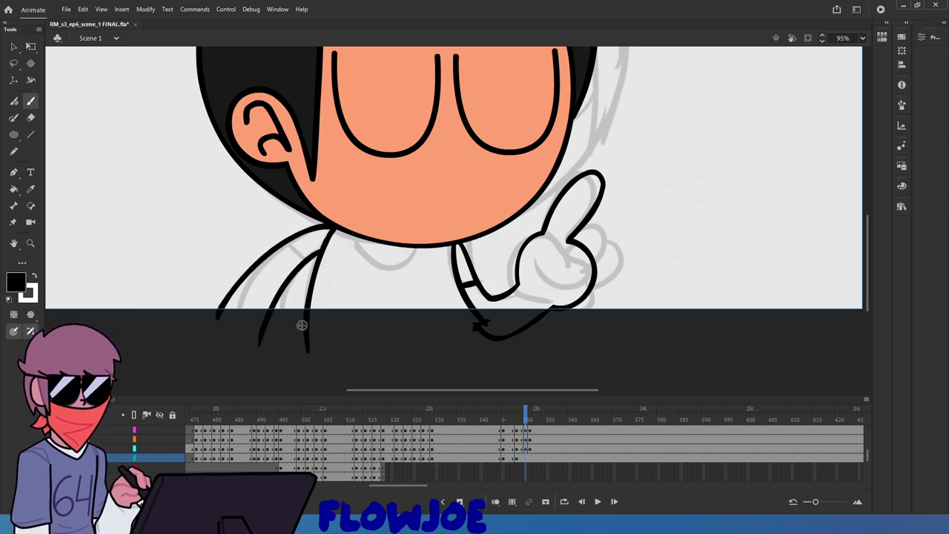
{"action": "left_click_drag", "start_coordinate": [286, 247], "coordinate": [303, 262]}
{"action": "key", "text": "ctrl+z"}
{"action": "key", "text": "ctrl+z"}
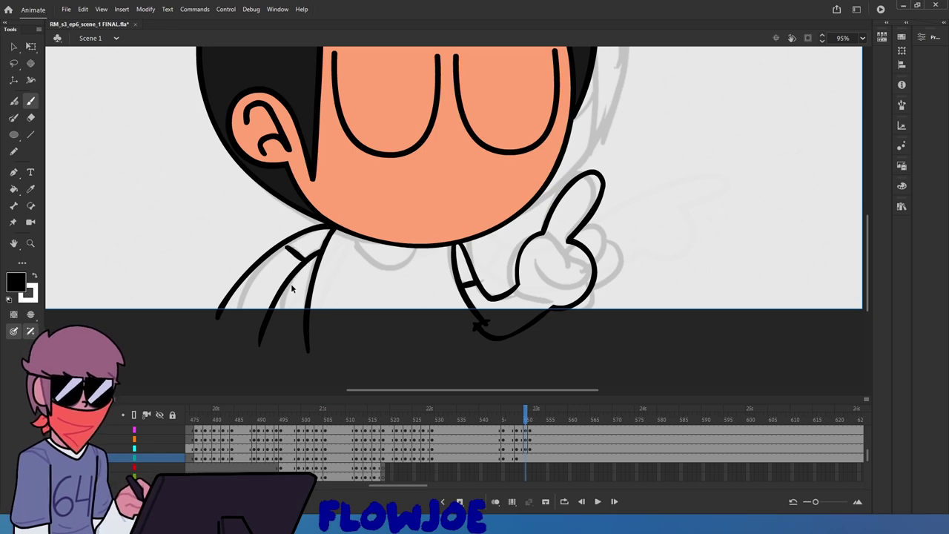
{"action": "mouse_move", "coordinate": [529, 418]}
{"action": "left_mouse_down"}
{"action": "mouse_move", "coordinate": [508, 420]}
{"action": "mouse_move", "coordinate": [529, 413]}
{"action": "left_mouse_up"}
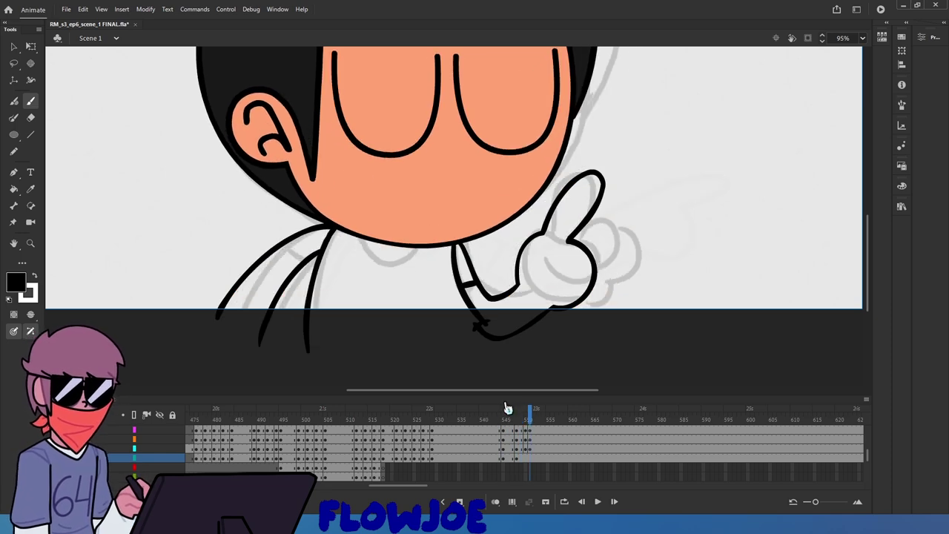
{"action": "key", "text": "ctrl+z"}
{"action": "key", "text": "ctrl+z"}
Undo the previous lowered-arm strokes and re-ink its outer outline with the Brush, curving from the jaw past the stage edge
{"action": "mouse_move", "coordinate": [332, 225]}
{"action": "left_mouse_down"}
{"action": "mouse_move", "coordinate": [230, 313]}
{"action": "mouse_move", "coordinate": [295, 236]}
{"action": "mouse_move", "coordinate": [230, 315]}
{"action": "left_mouse_up"}
{"action": "key", "text": "ctrl+z"}
{"action": "key", "text": "ctrl+z"}
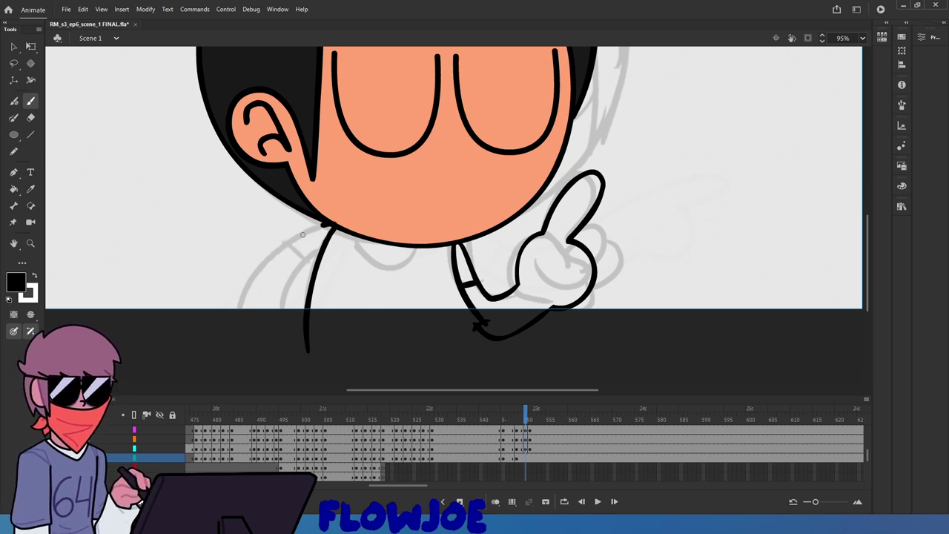
{"action": "left_click_drag", "start_coordinate": [326, 224], "coordinate": [238, 319]}
{"action": "key", "text": "ctrl+z"}
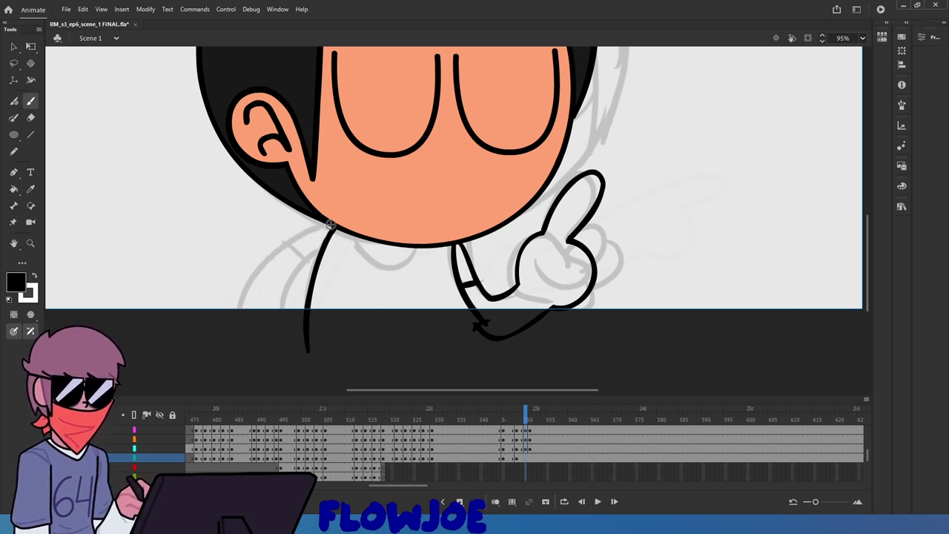
{"action": "mouse_move", "coordinate": [332, 221]}
{"action": "left_mouse_down"}
{"action": "mouse_move", "coordinate": [260, 261]}
{"action": "mouse_move", "coordinate": [236, 319]}
{"action": "left_mouse_up"}
{"action": "key", "text": "ctrl+z"}
{"action": "mouse_move", "coordinate": [334, 223]}
{"action": "left_mouse_down"}
{"action": "mouse_move", "coordinate": [303, 236]}
{"action": "mouse_move", "coordinate": [240, 337]}
{"action": "left_mouse_up"}
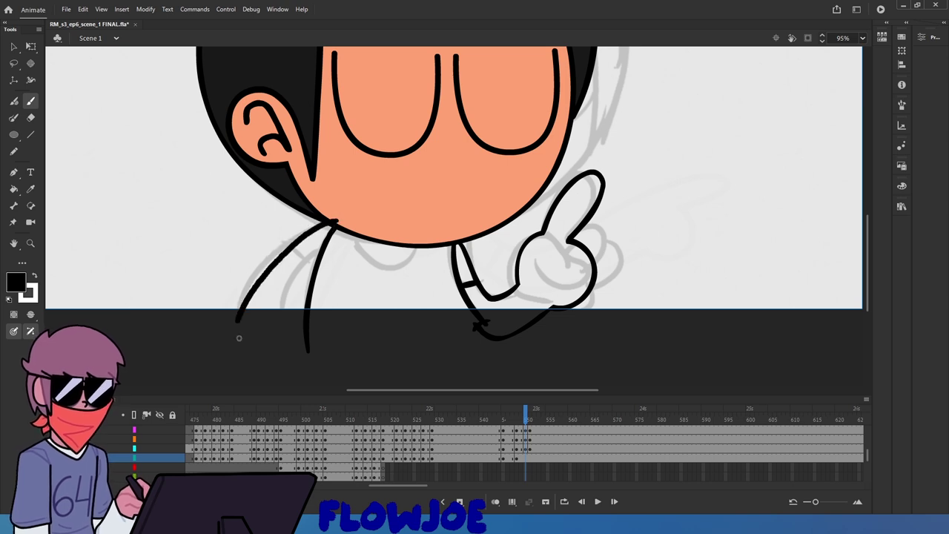
{"action": "key", "text": "ctrl+z"}
{"action": "mouse_move", "coordinate": [330, 225]}
{"action": "left_mouse_down"}
{"action": "mouse_move", "coordinate": [255, 284]}
{"action": "mouse_move", "coordinate": [232, 342]}
{"action": "left_mouse_up"}
{"action": "key", "text": "ctrl+z"}
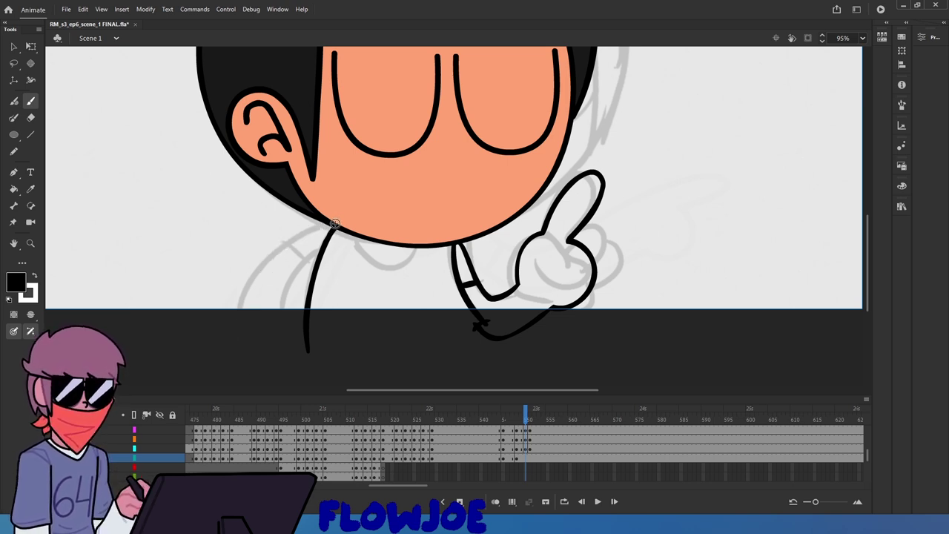
{"action": "mouse_move", "coordinate": [330, 223]}
{"action": "left_mouse_down"}
{"action": "mouse_move", "coordinate": [293, 238]}
{"action": "mouse_move", "coordinate": [228, 344]}
{"action": "left_mouse_up"}
{"action": "key", "text": "ctrl+z"}
{"action": "mouse_move", "coordinate": [331, 223]}
{"action": "left_mouse_down"}
{"action": "mouse_move", "coordinate": [250, 275]}
{"action": "mouse_move", "coordinate": [227, 332]}
{"action": "left_mouse_up"}
Ink the lowered arm's inner outline from the torso line past the stage edge and add a short sleeve hem across it
{"action": "mouse_move", "coordinate": [321, 246]}
{"action": "left_mouse_down"}
{"action": "mouse_move", "coordinate": [282, 293]}
{"action": "mouse_move", "coordinate": [280, 338]}
{"action": "left_mouse_up"}
{"action": "key", "text": "ctrl+z"}
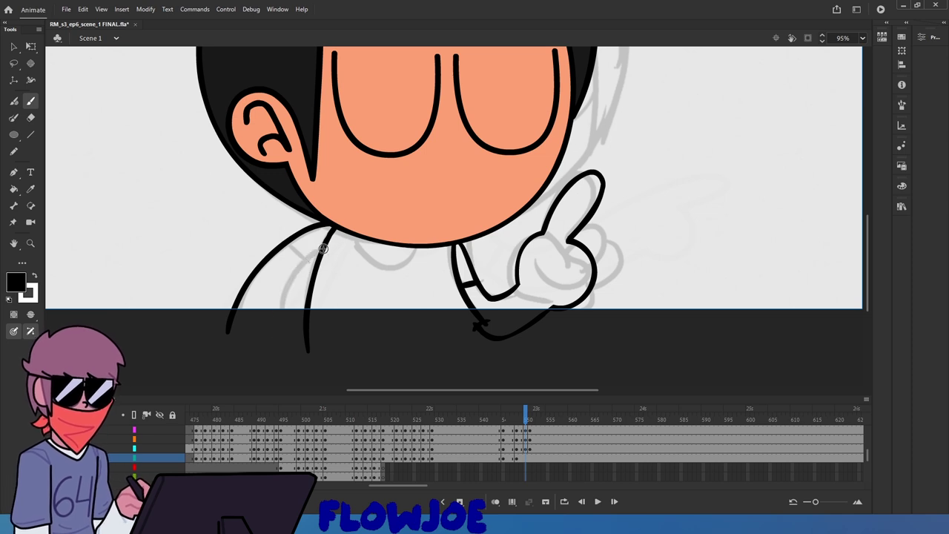
{"action": "left_click_drag", "start_coordinate": [323, 245], "coordinate": [275, 315]}
{"action": "left_click_drag", "start_coordinate": [269, 350], "coordinate": [268, 345]}
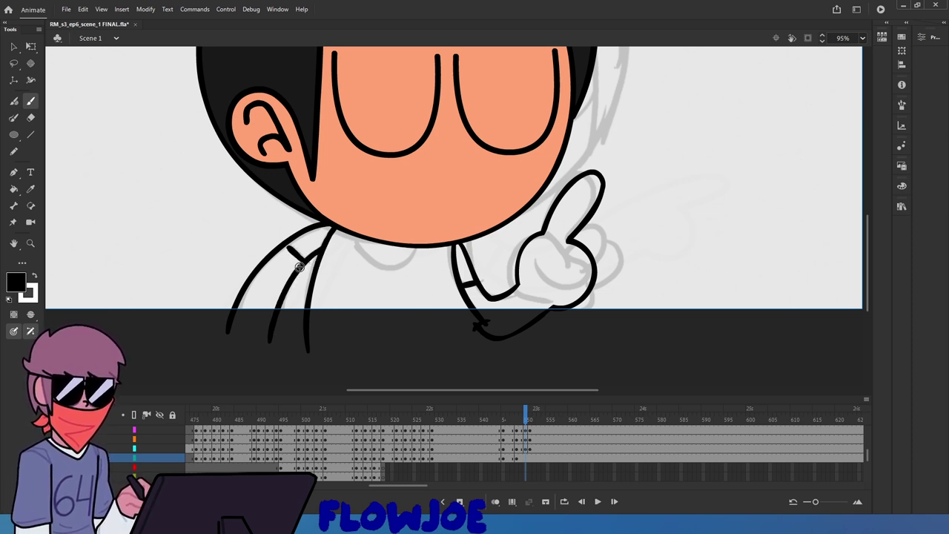
{"action": "left_click_drag", "start_coordinate": [286, 245], "coordinate": [302, 260]}
{"action": "key", "text": "ctrl+z"}
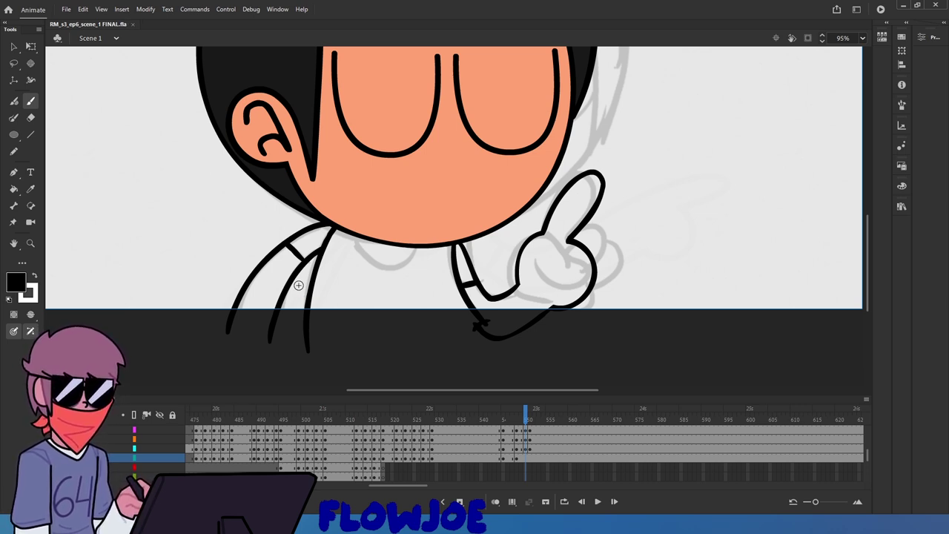
Close the open ends of the lowered arm and torso with connecting strokes below the stage edge, and check the adjacent frame
{"action": "left_click_drag", "start_coordinate": [227, 331], "coordinate": [334, 352]}
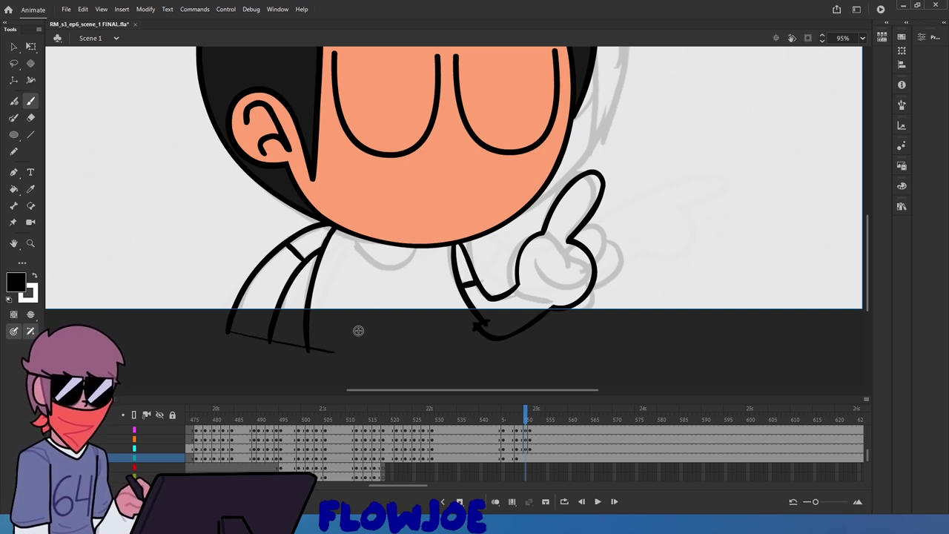
{"action": "left_click_drag", "start_coordinate": [491, 339], "coordinate": [321, 345]}
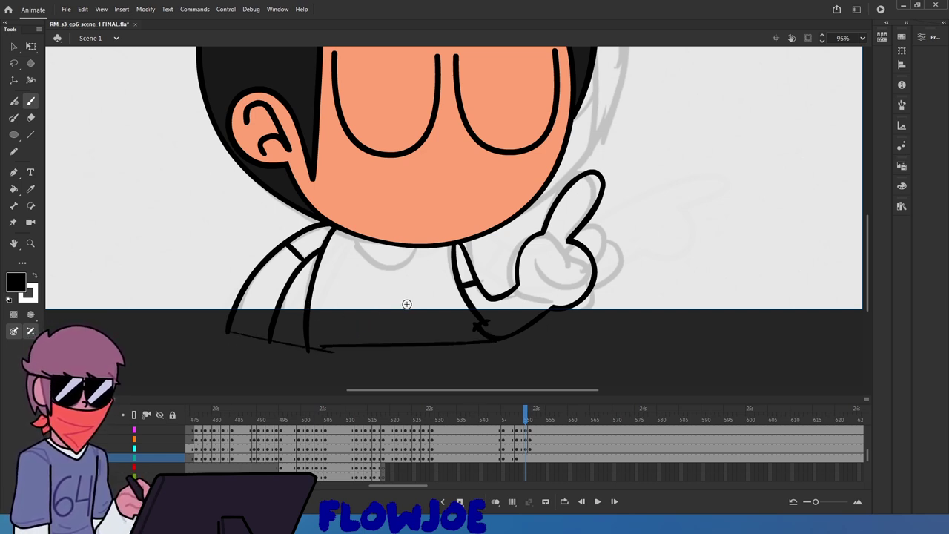
{"action": "left_click", "coordinate": [517, 412]}
{"action": "left_click_drag", "start_coordinate": [517, 412], "coordinate": [510, 415]}
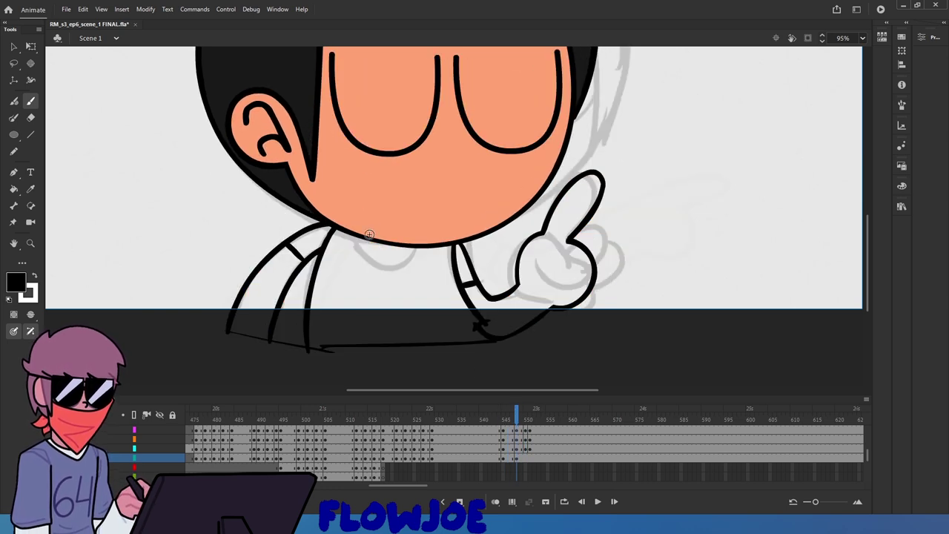
Ink a U-shaped neckline hanging below the chin over the rough sketch
{"action": "mouse_move", "coordinate": [364, 238]}
{"action": "left_mouse_down"}
{"action": "mouse_move", "coordinate": [397, 270]}
{"action": "mouse_move", "coordinate": [423, 243]}
{"action": "left_mouse_up"}
{"action": "key", "text": "ctrl+z"}
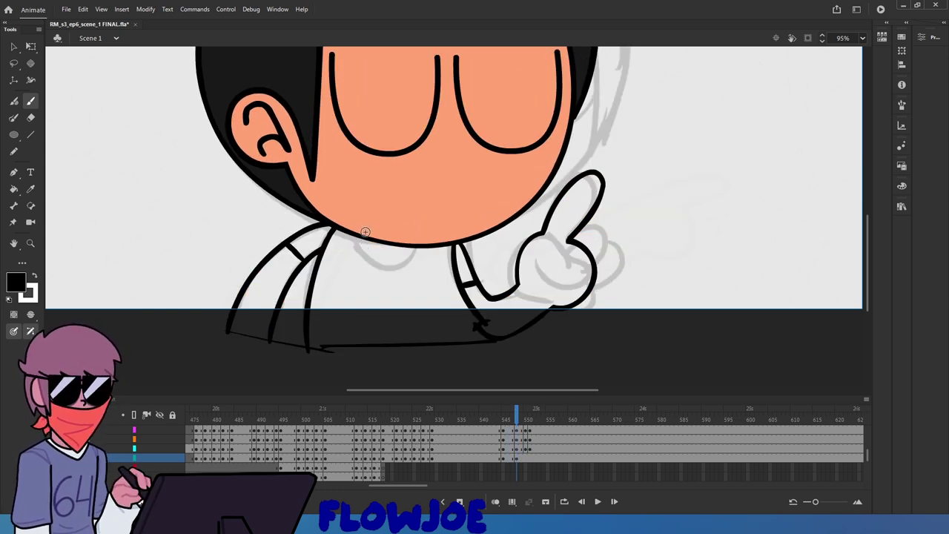
{"action": "mouse_move", "coordinate": [363, 228]}
{"action": "left_mouse_down"}
{"action": "mouse_move", "coordinate": [425, 259]}
{"action": "mouse_move", "coordinate": [434, 230]}
{"action": "mouse_move", "coordinate": [355, 225]}
{"action": "left_mouse_up"}
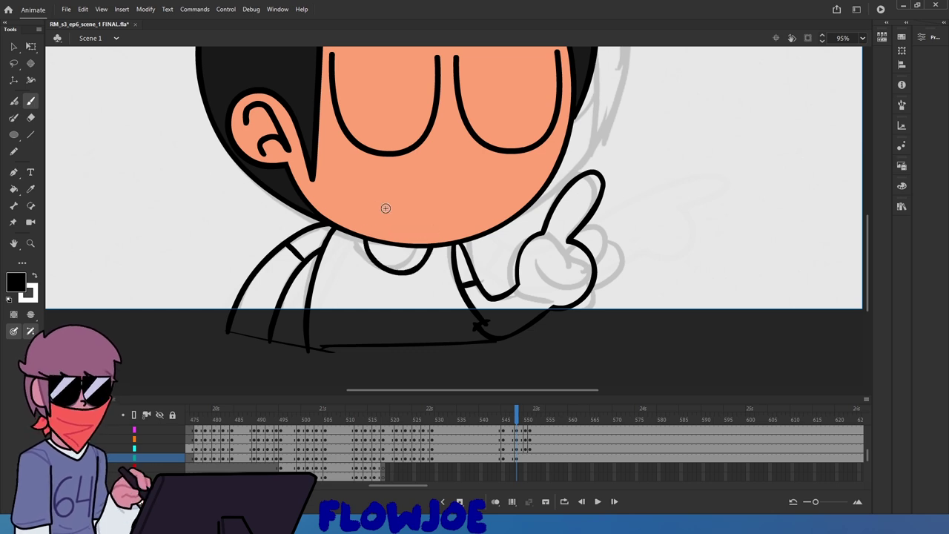
{"action": "left_click_drag", "start_coordinate": [519, 413], "coordinate": [514, 412]}
Shift the neckline curve slightly toward the lowered arm and smooth it
{"action": "key", "text": "q"}
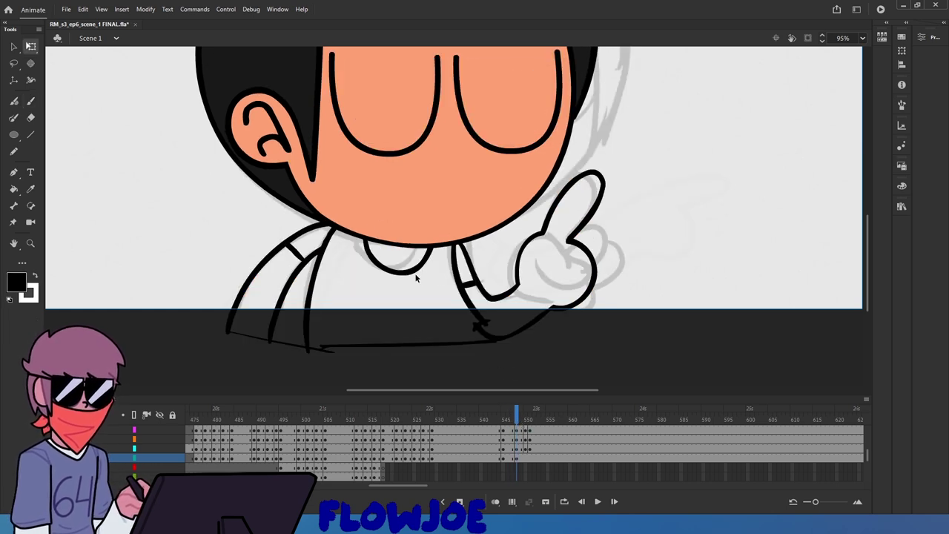
{"action": "left_click", "coordinate": [416, 273]}
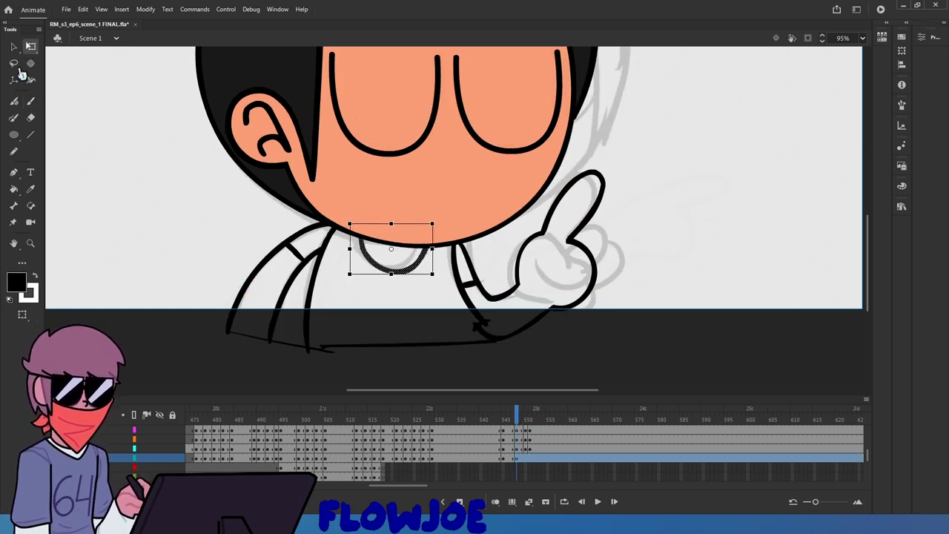
{"action": "key", "text": "v"}
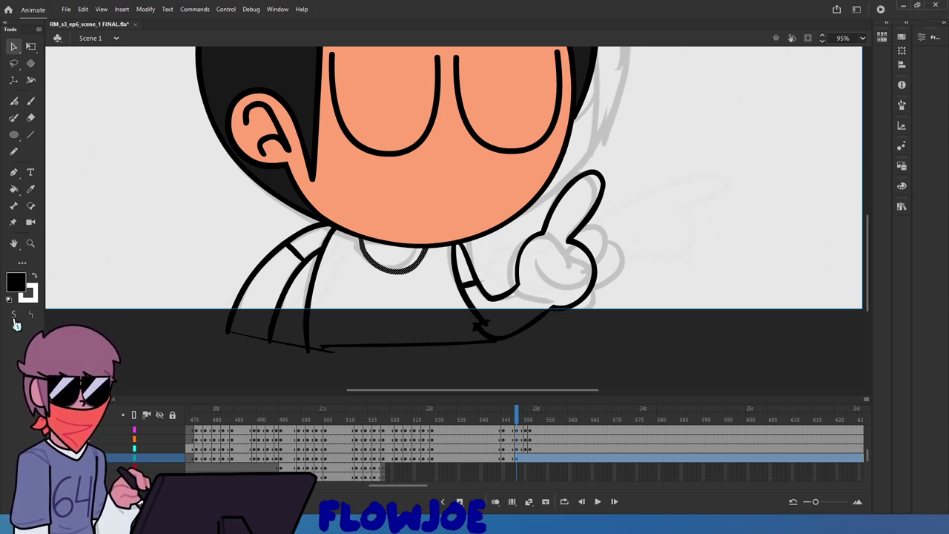
Smooth the torso line at the shoulder and straighten the sleeve hem on the lowered arm
{"action": "scroll", "coordinate": [361, 266], "scroll_direction": "up", "scroll_amount": 5}
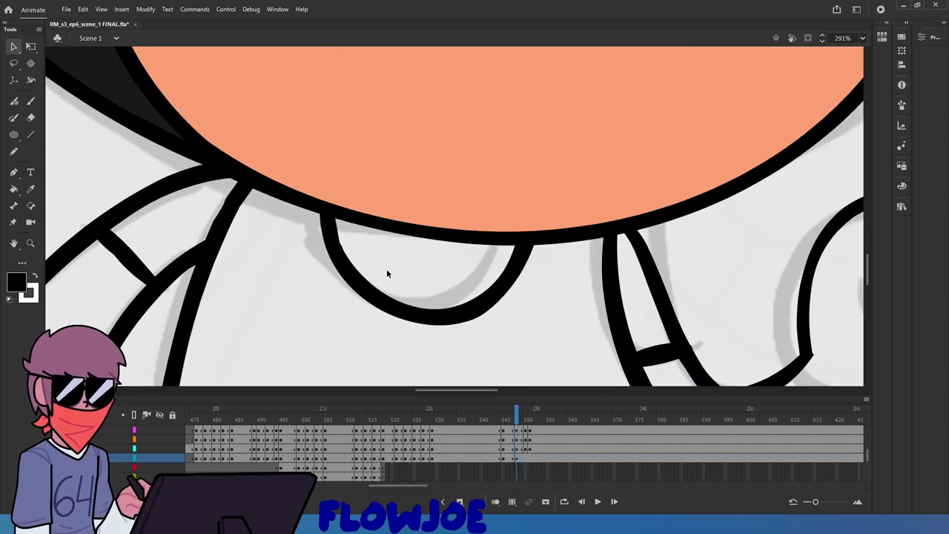
{"action": "left_click_drag", "start_coordinate": [263, 248], "coordinate": [209, 178]}
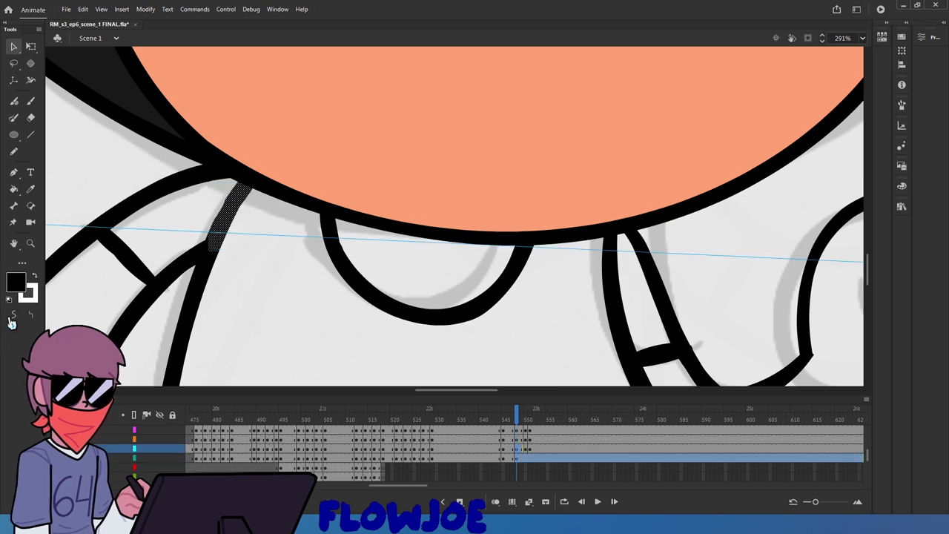
{"action": "left_click", "coordinate": [269, 320]}
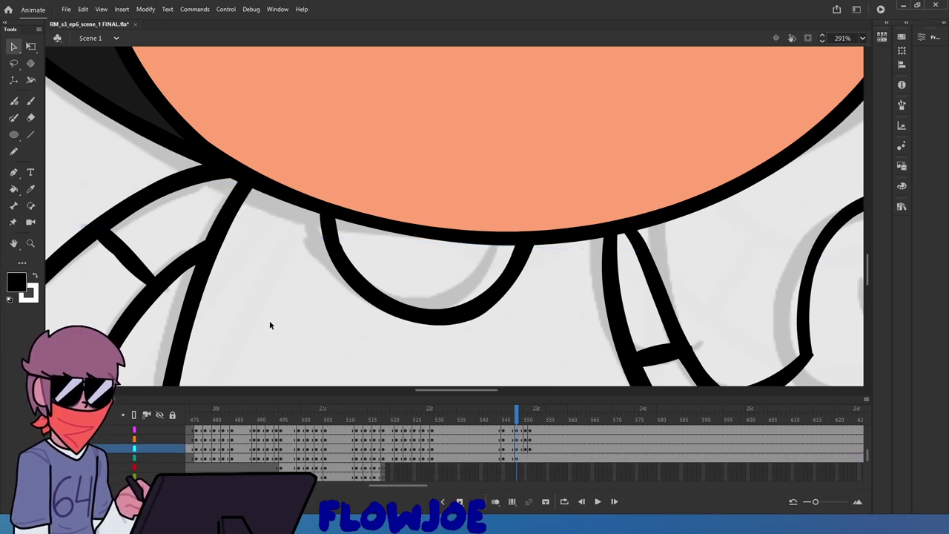
{"action": "left_click_drag", "start_coordinate": [83, 293], "coordinate": [165, 219]}
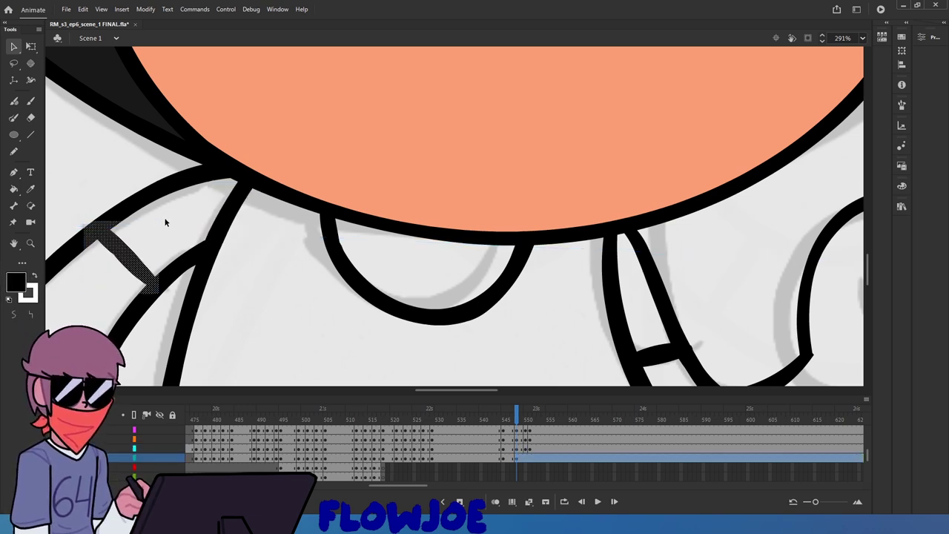
{"action": "left_click", "coordinate": [157, 347]}
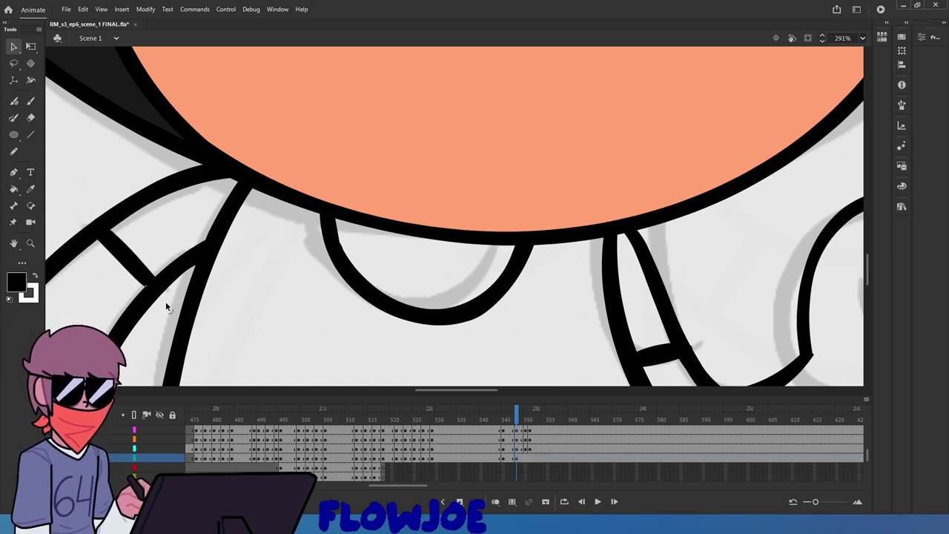
Sample the face's skin colour and fill the neck, lowered arm, pointing hand and forearm with it
{"action": "scroll", "coordinate": [300, 314], "scroll_direction": "down", "scroll_amount": 5}
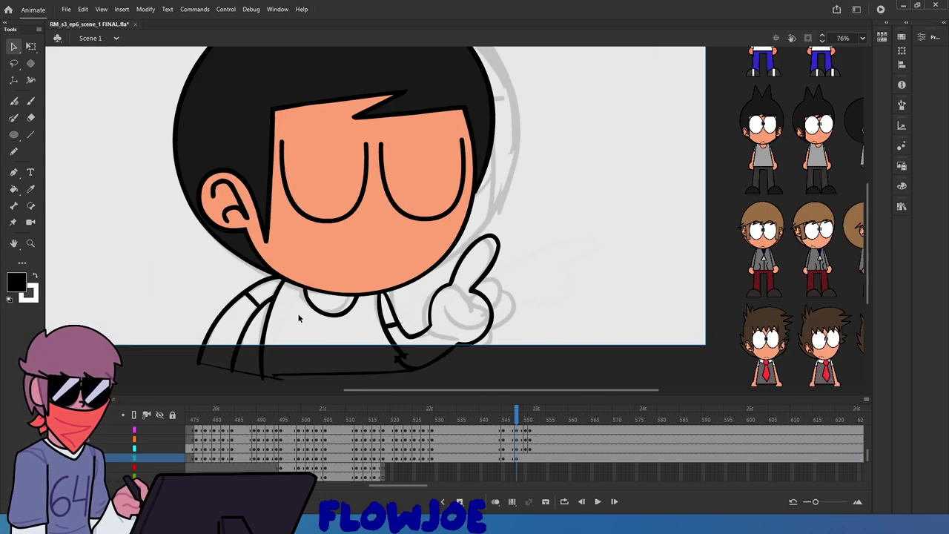
{"action": "left_click", "coordinate": [31, 188]}
{"action": "left_click", "coordinate": [313, 237]}
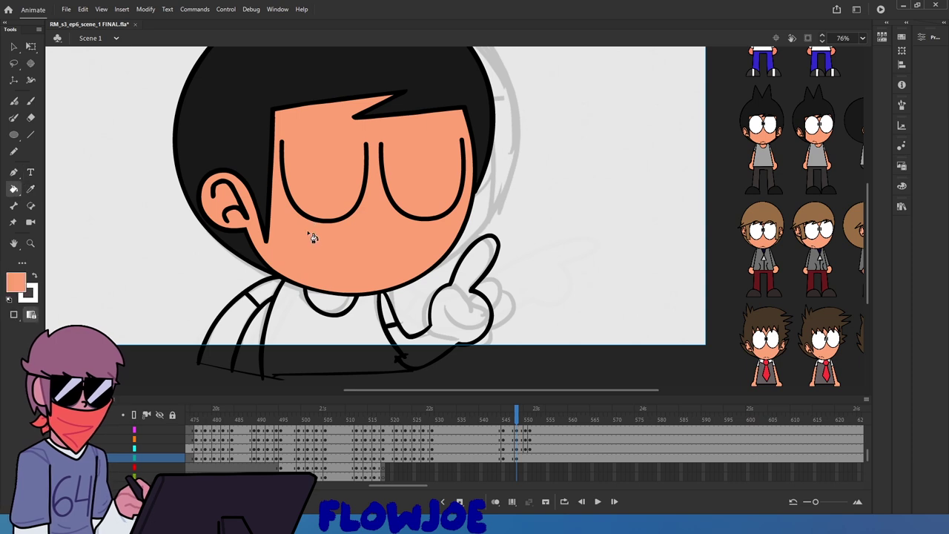
{"action": "left_click", "coordinate": [320, 301]}
{"action": "left_click", "coordinate": [224, 340]}
{"action": "left_click", "coordinate": [462, 297]}
{"action": "left_click", "coordinate": [447, 353]}
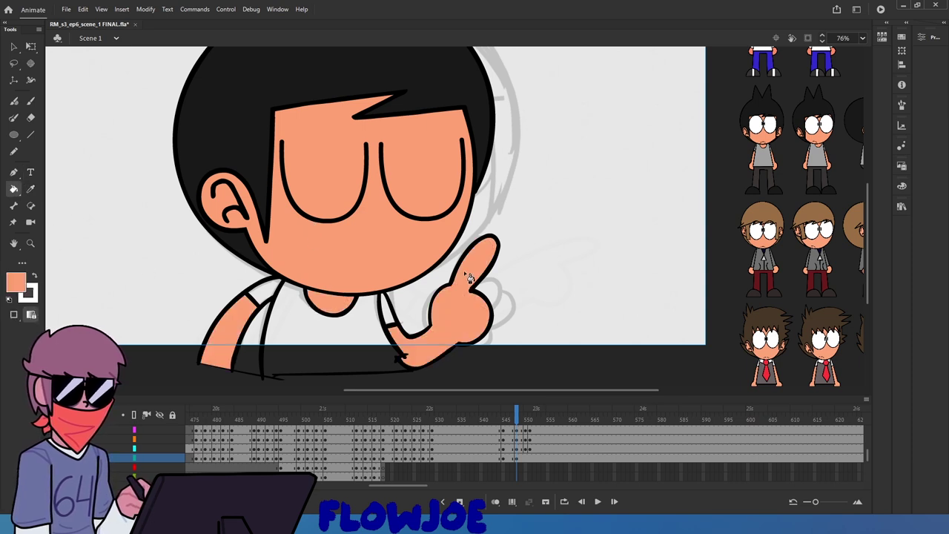
Reshape the ink corner where the raised finger meets the fist and round the fist's adjoining outer edge
{"action": "key", "text": "a"}
{"action": "left_click_drag", "start_coordinate": [496, 292], "coordinate": [471, 246]}
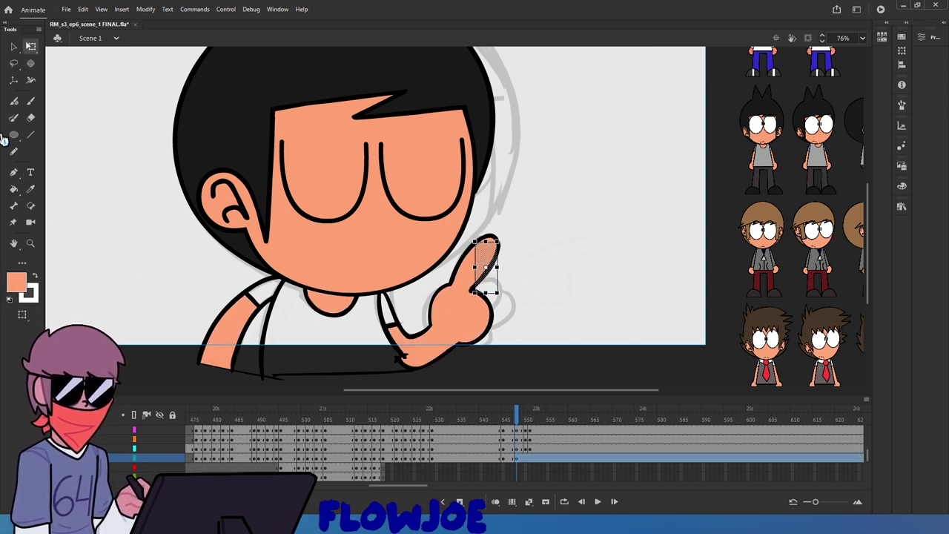
{"action": "left_click", "coordinate": [13, 46]}
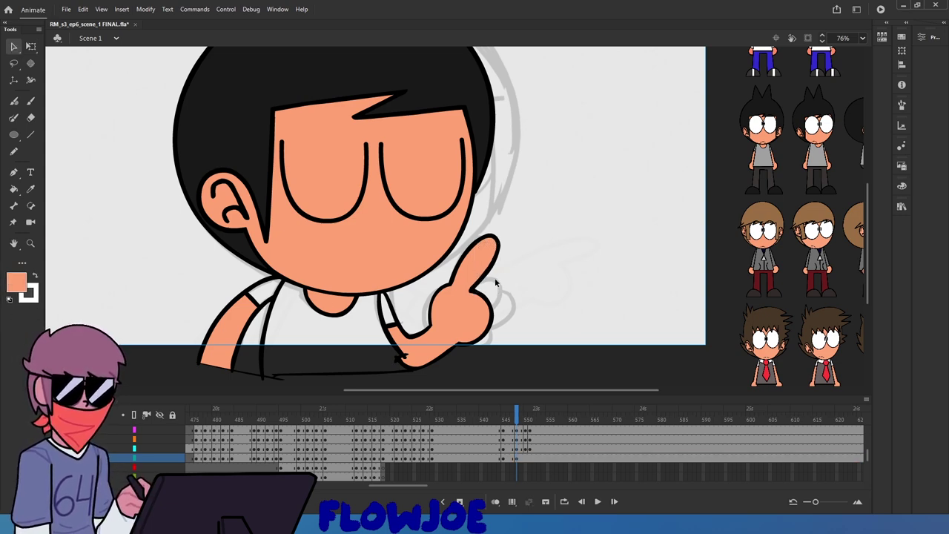
{"action": "scroll", "coordinate": [494, 277], "scroll_direction": "up", "scroll_amount": 5}
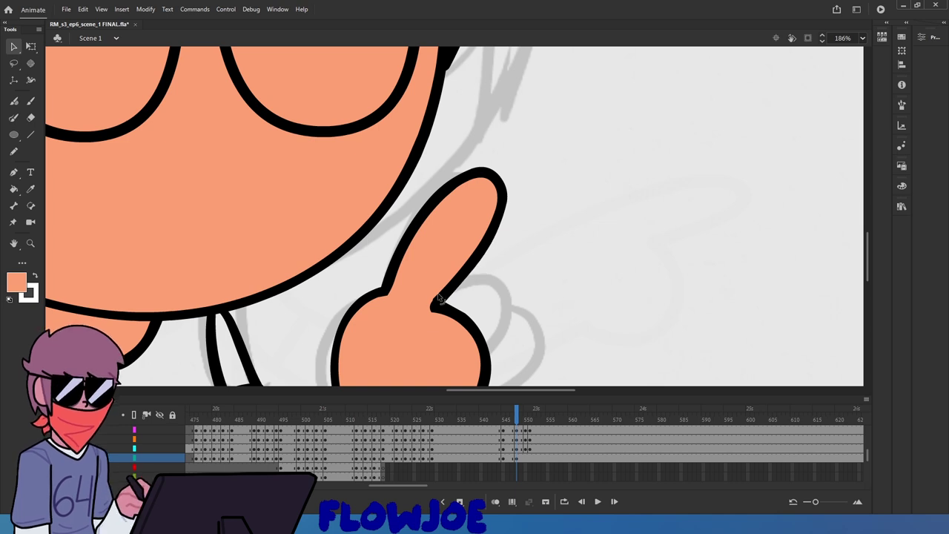
{"action": "scroll", "coordinate": [392, 361], "scroll_direction": "up", "scroll_amount": 5}
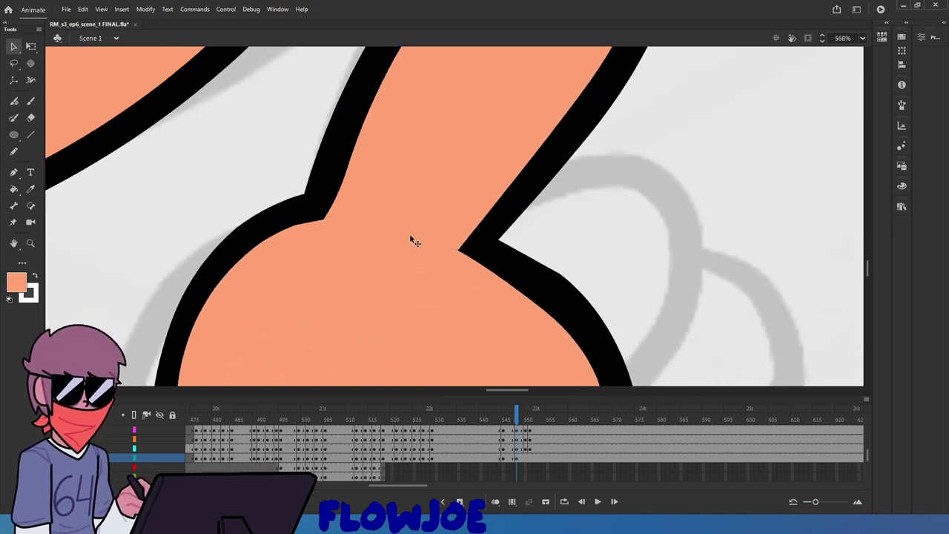
{"action": "scroll", "coordinate": [413, 240], "scroll_direction": "down", "scroll_amount": 4}
{"action": "scroll", "coordinate": [471, 257], "scroll_direction": "up", "scroll_amount": 5}
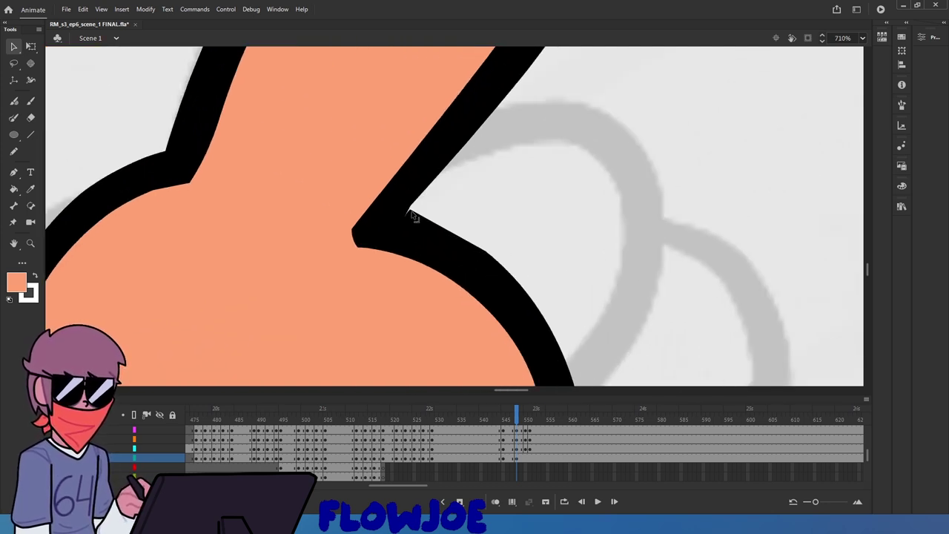
{"action": "left_click_drag", "start_coordinate": [410, 212], "coordinate": [607, 338]}
{"action": "key", "text": "ctrl+z"}
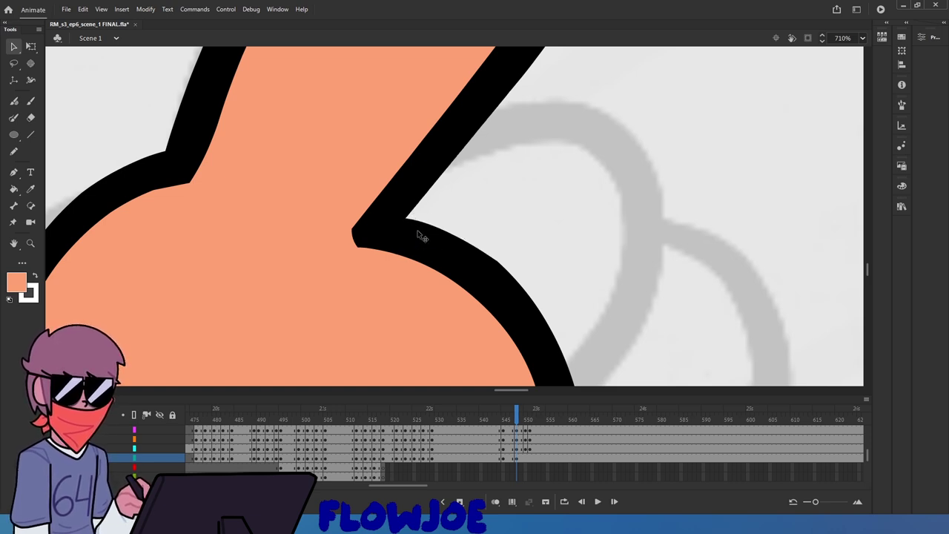
{"action": "scroll", "coordinate": [419, 239], "scroll_direction": "down", "scroll_amount": 5}
{"action": "scroll", "coordinate": [423, 249], "scroll_direction": "down", "scroll_amount": 2}
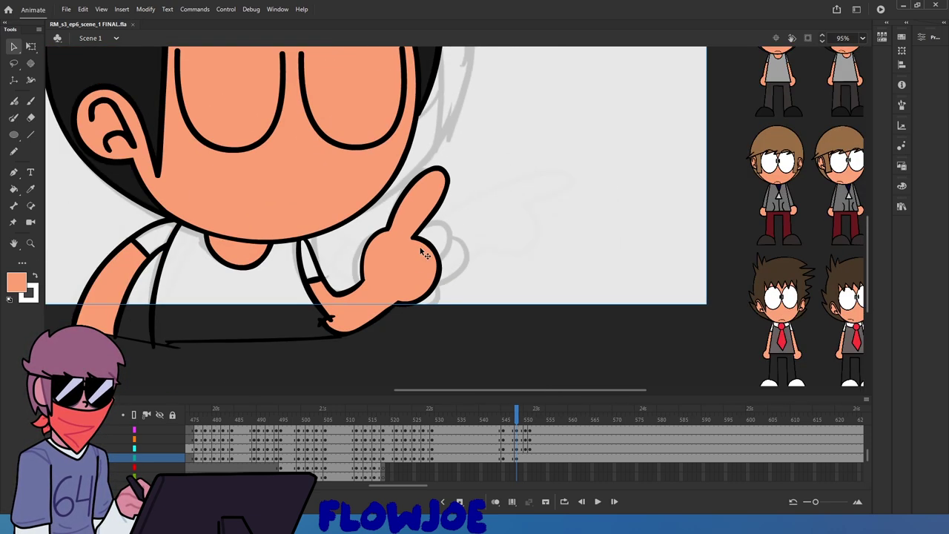
Scrub and play back the frames from the pointing pose to the closed-eye pose to review the head and arm movement
{"action": "scroll", "coordinate": [382, 238], "scroll_direction": "down", "scroll_amount": 3}
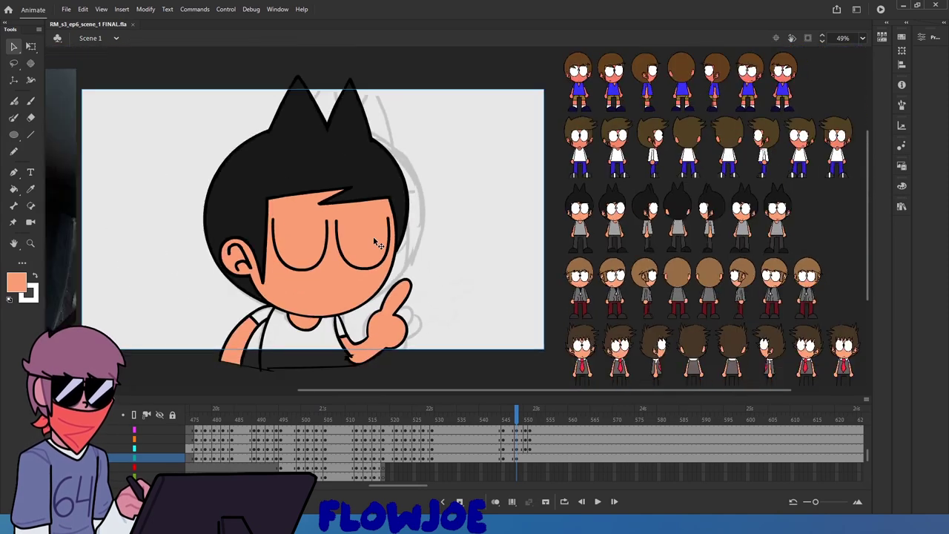
{"action": "scroll", "coordinate": [266, 295], "scroll_direction": "up", "scroll_amount": 2}
{"action": "mouse_move", "coordinate": [519, 421]}
{"action": "left_mouse_down"}
{"action": "mouse_move", "coordinate": [502, 421]}
{"action": "mouse_move", "coordinate": [516, 422]}
{"action": "left_mouse_up"}
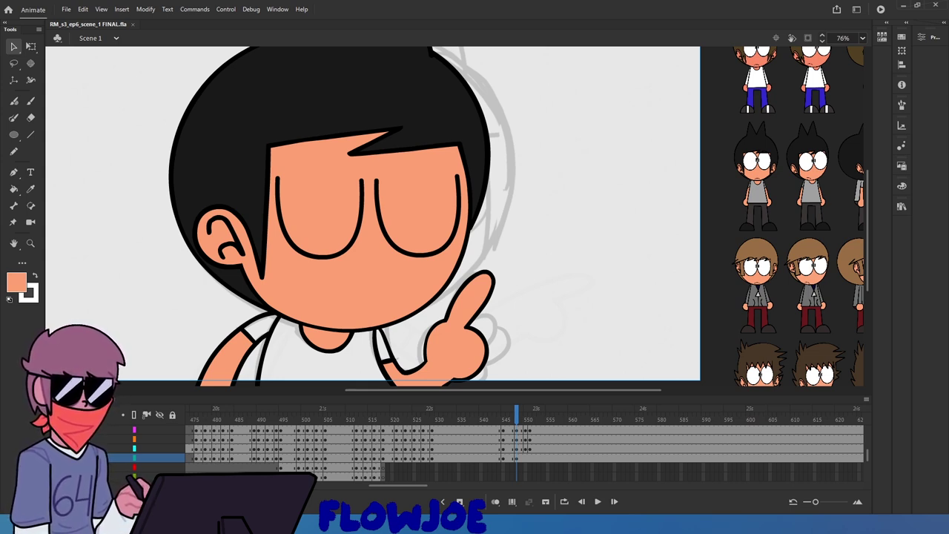
{"action": "left_click_drag", "start_coordinate": [526, 418], "coordinate": [477, 423]}
{"action": "left_click", "coordinate": [602, 500]}
{"action": "left_click", "coordinate": [603, 501]}
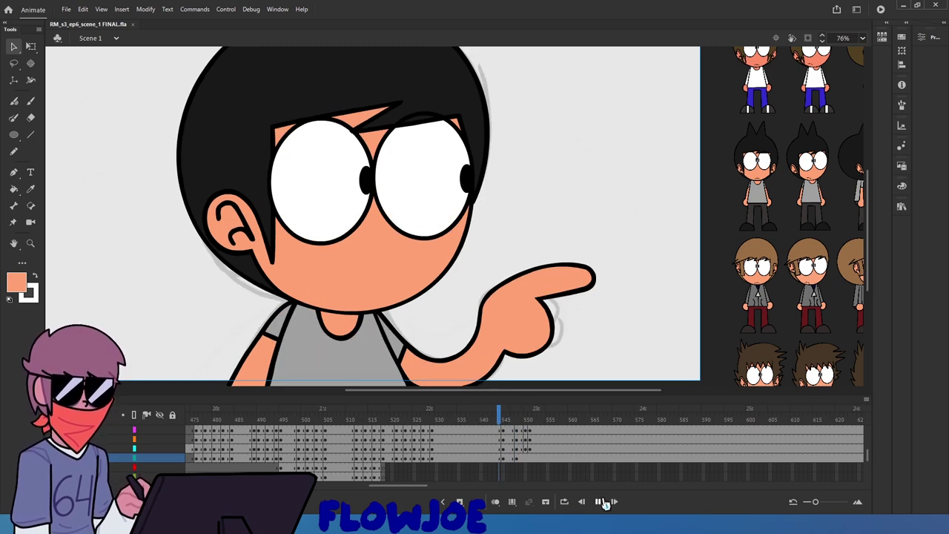
{"action": "left_click", "coordinate": [511, 419]}
{"action": "left_click_drag", "start_coordinate": [511, 420], "coordinate": [524, 420]}
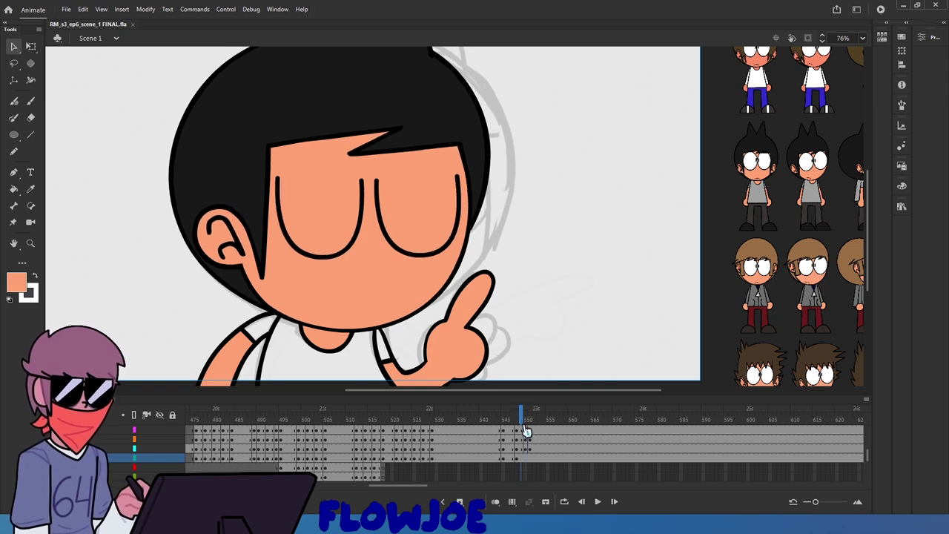
Sample the shirt's grey from the pointing-pose frame and fill both sleeves with it on the first closed-eye frame
{"action": "left_click", "coordinate": [517, 421]}
{"action": "left_click", "coordinate": [30, 188]}
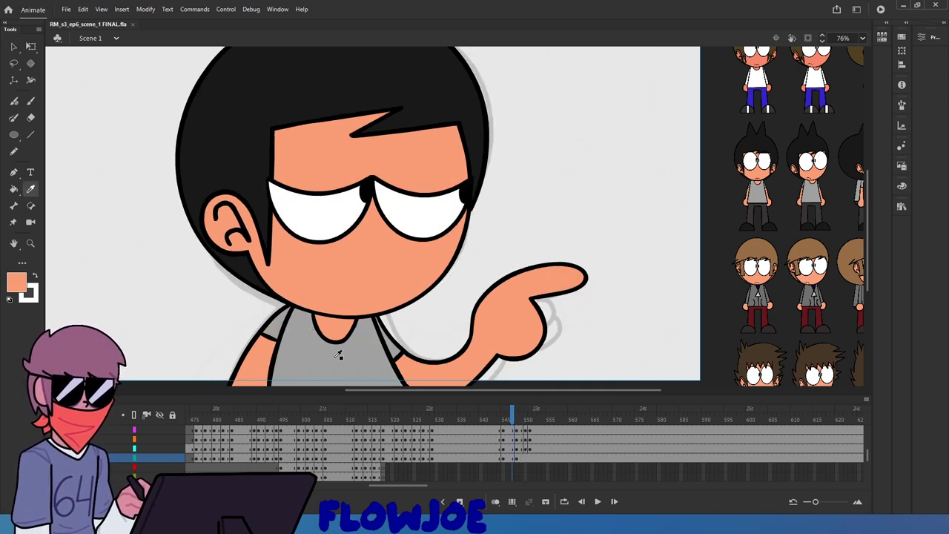
{"action": "left_click", "coordinate": [359, 372]}
{"action": "left_click_drag", "start_coordinate": [511, 421], "coordinate": [516, 421]}
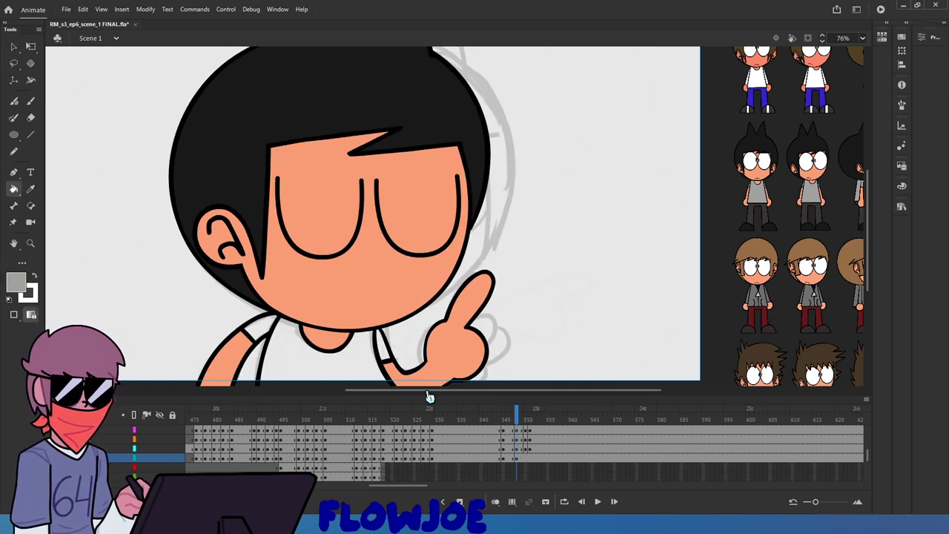
{"action": "left_click", "coordinate": [385, 355]}
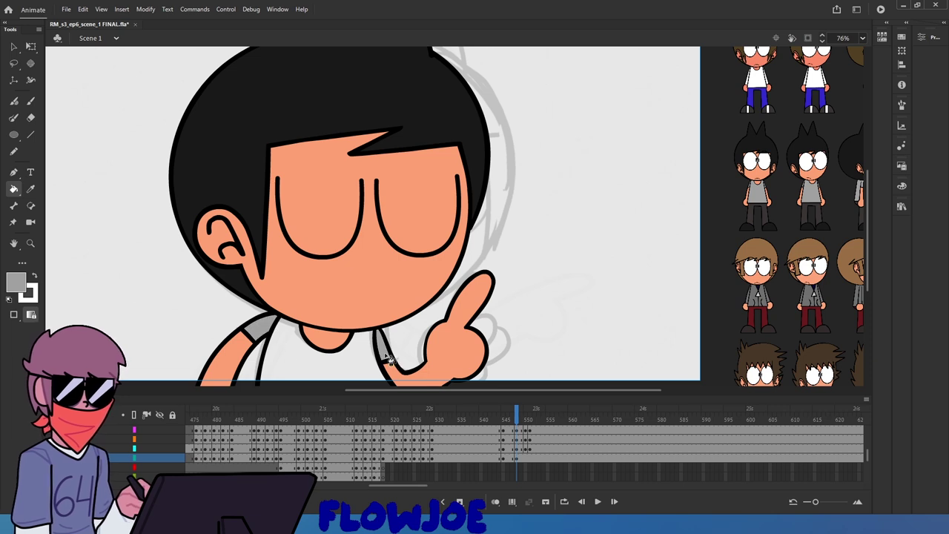
Sample the outline's black and brush a closing line across the top of the torso between the shoulders
{"action": "key", "text": "a"}
{"action": "scroll", "coordinate": [382, 354], "scroll_direction": "down", "scroll_amount": 3}
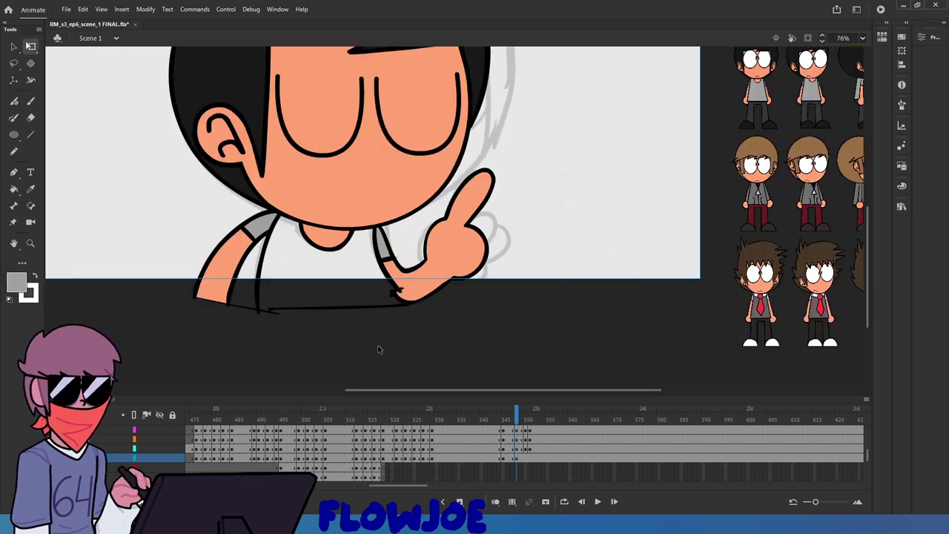
{"action": "left_click", "coordinate": [30, 189]}
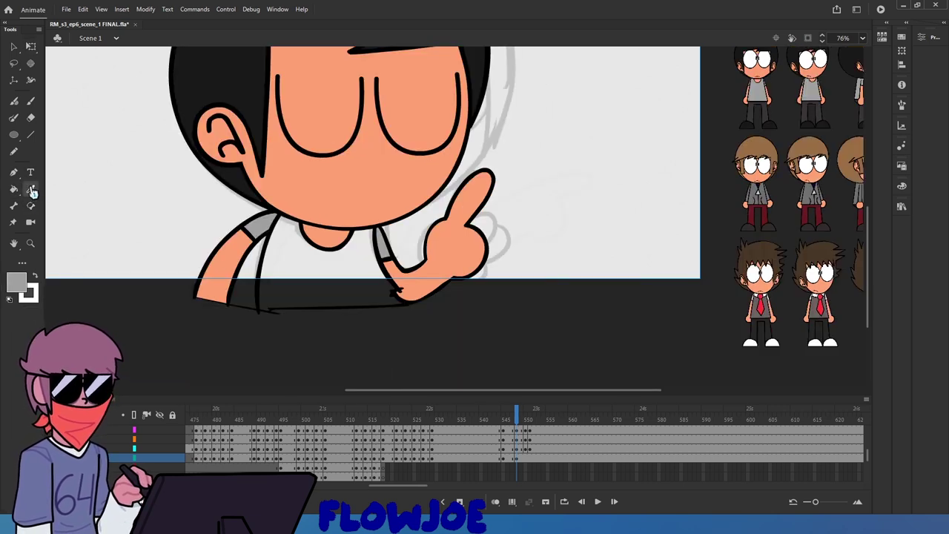
{"action": "left_click", "coordinate": [267, 244]}
{"action": "key", "text": "b"}
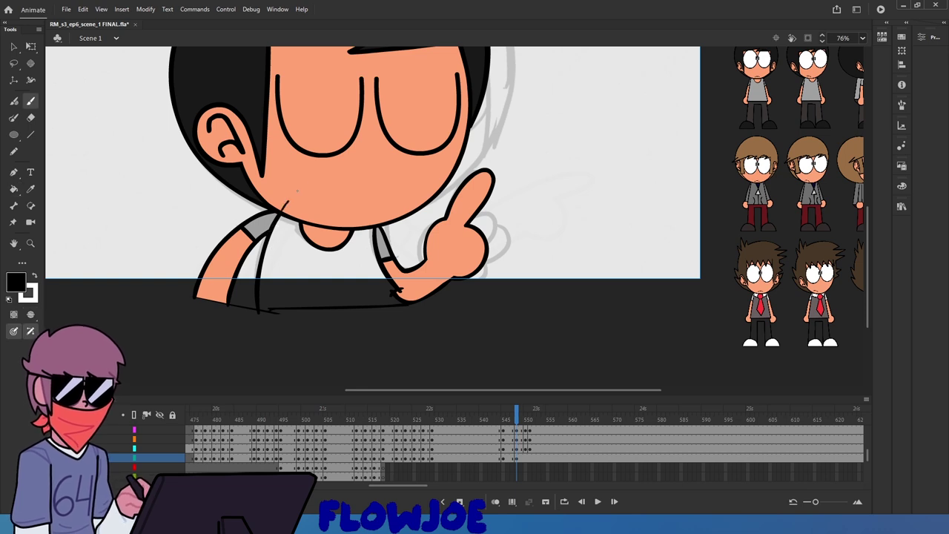
{"action": "mouse_move", "coordinate": [298, 190]}
{"action": "left_mouse_down"}
{"action": "mouse_move", "coordinate": [346, 183]}
{"action": "mouse_move", "coordinate": [375, 221]}
{"action": "mouse_move", "coordinate": [360, 194]}
{"action": "mouse_move", "coordinate": [298, 185]}
{"action": "mouse_move", "coordinate": [280, 206]}
{"action": "mouse_move", "coordinate": [298, 189]}
{"action": "mouse_move", "coordinate": [357, 178]}
{"action": "mouse_move", "coordinate": [377, 223]}
{"action": "left_mouse_up"}
{"action": "key", "text": "ctrl+z"}
{"action": "key", "text": "ctrl+z"}
{"action": "key", "text": "ctrl+z"}
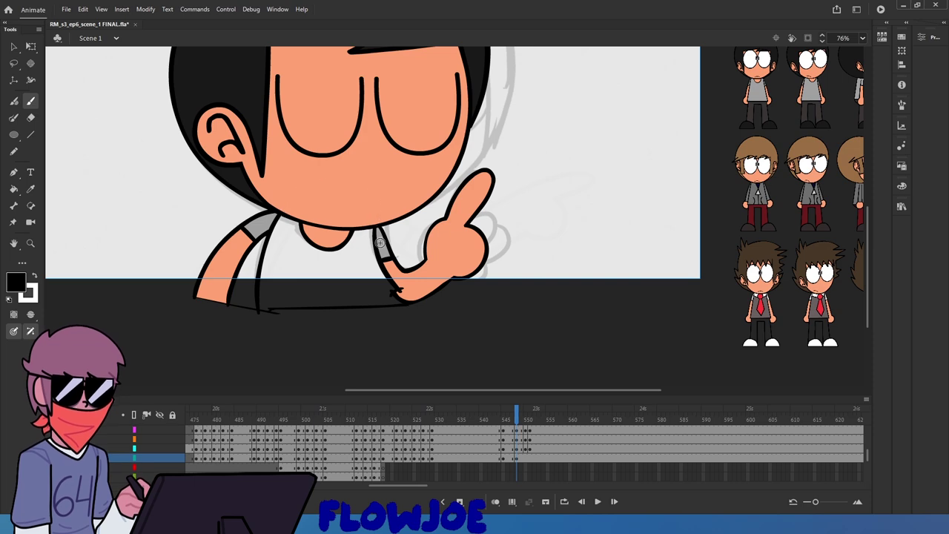
Fill the torso with the shirt's grey and save the file
{"action": "key", "text": "k"}
{"action": "left_click", "coordinate": [374, 260]}
{"action": "key", "text": "ctrl+s"}
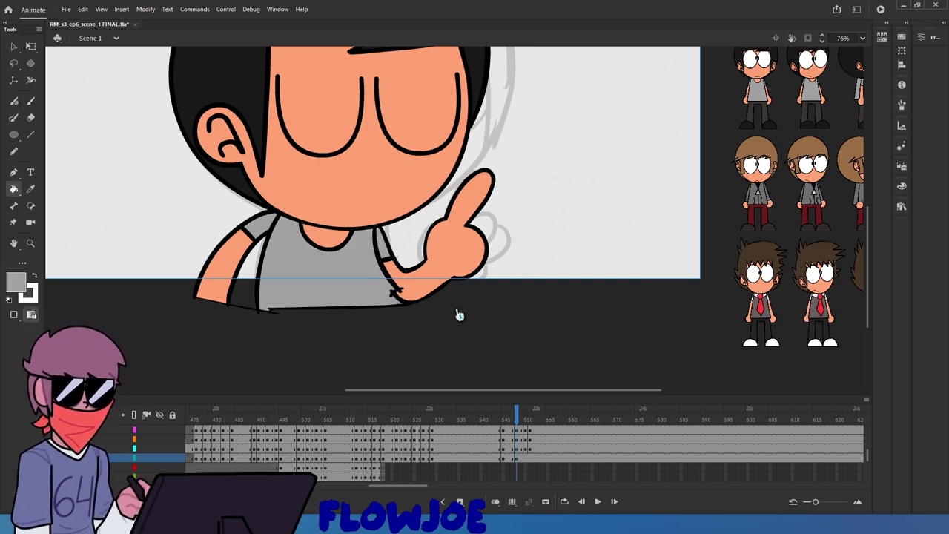
Select the body drawing on the following closed-eye frame and narrow it very slightly with Free Transform
{"action": "scroll", "coordinate": [451, 327], "scroll_direction": "up", "scroll_amount": 3}
{"action": "left_click_drag", "start_coordinate": [509, 421], "coordinate": [527, 453]}
{"action": "left_click", "coordinate": [526, 453]}
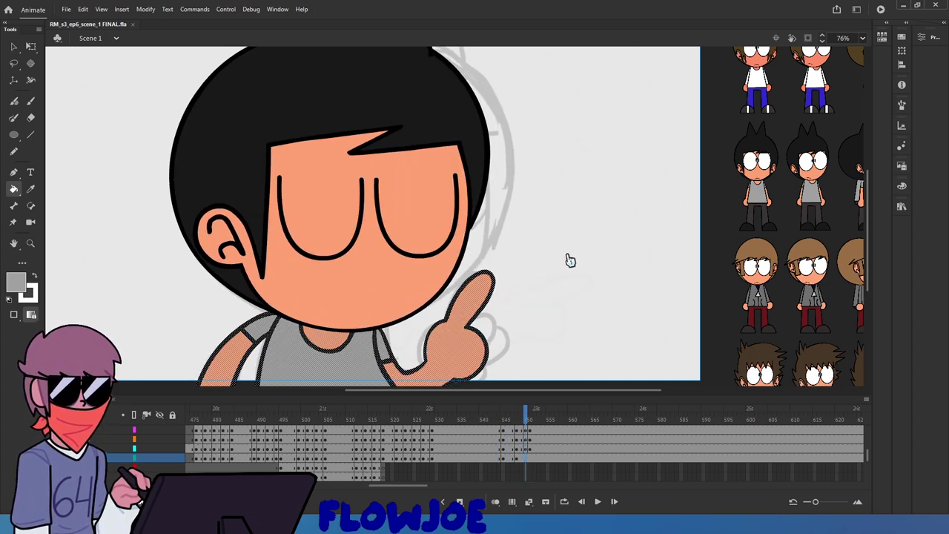
{"action": "scroll", "coordinate": [574, 246], "scroll_direction": "down", "scroll_amount": 3}
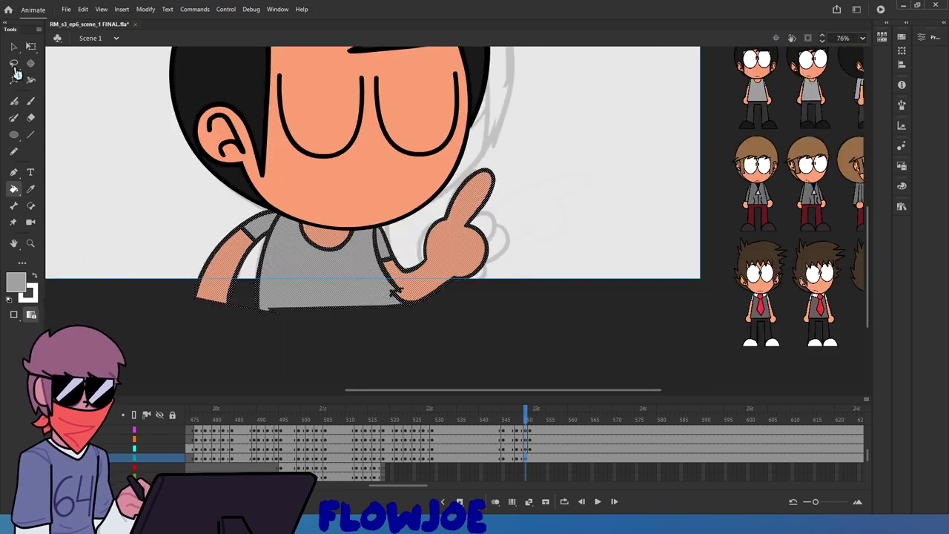
{"action": "left_click", "coordinate": [13, 63]}
{"action": "left_click", "coordinate": [524, 462]}
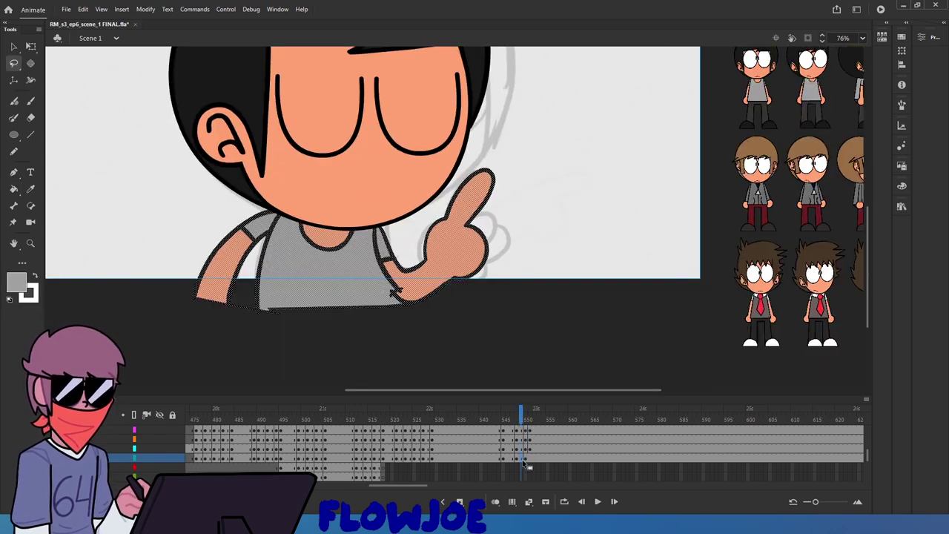
{"action": "left_click", "coordinate": [526, 459]}
{"action": "key", "text": "q"}
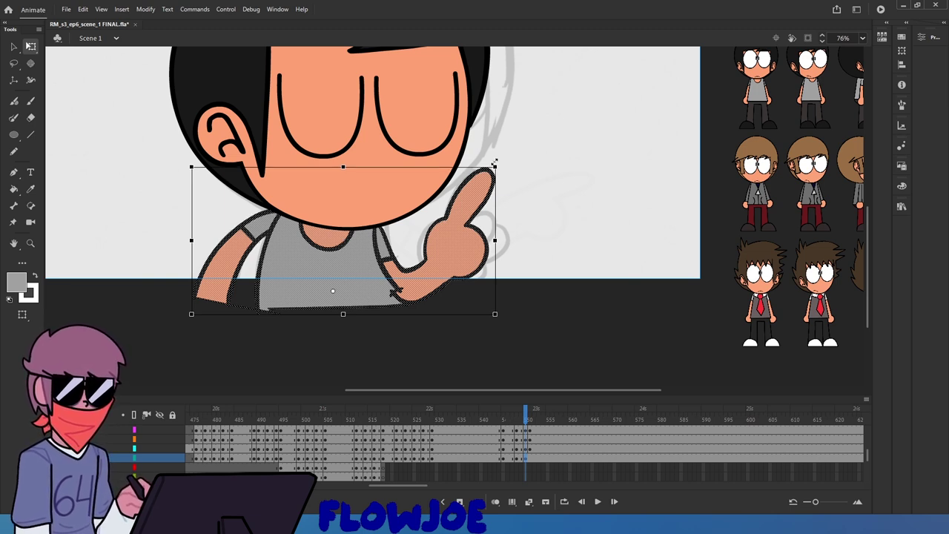
{"action": "left_click_drag", "start_coordinate": [495, 240], "coordinate": [493, 248]}
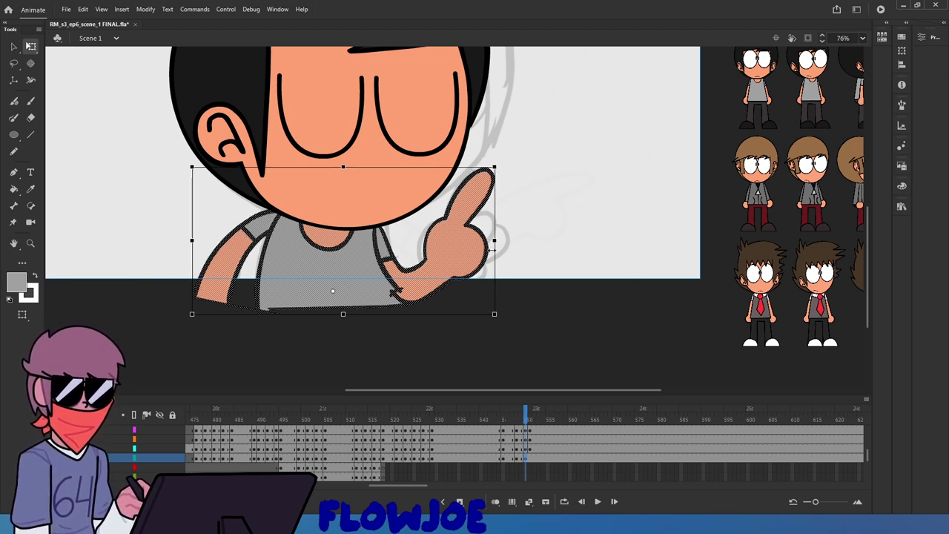
{"action": "left_click", "coordinate": [543, 318]}
Delete the body layer's selected content on the next frame of the blink
{"action": "left_click", "coordinate": [530, 424]}
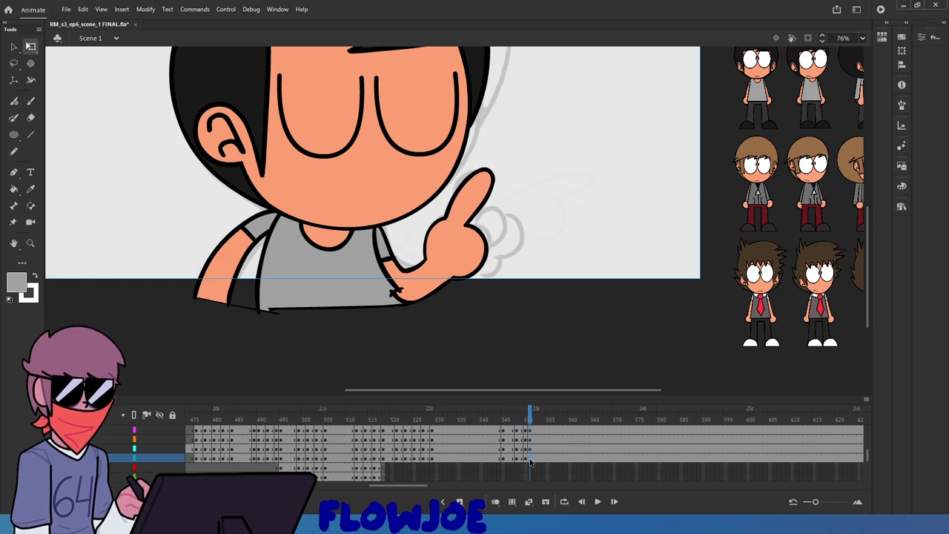
{"action": "left_click", "coordinate": [531, 458]}
{"action": "key", "text": "Delete"}
Lasso the pointing hand and forearm on the second closed-eye frame, set their pivot near the elbow and rotate them slightly counterclockwise
{"action": "mouse_move", "coordinate": [531, 415]}
{"action": "left_mouse_down"}
{"action": "mouse_move", "coordinate": [517, 420]}
{"action": "mouse_move", "coordinate": [531, 426]}
{"action": "mouse_move", "coordinate": [522, 436]}
{"action": "left_mouse_up"}
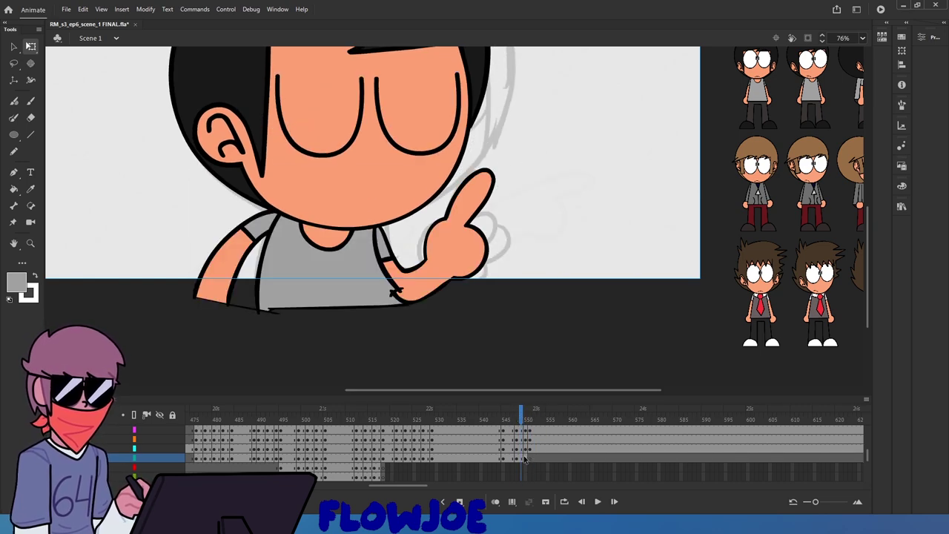
{"action": "left_click", "coordinate": [528, 462]}
{"action": "left_click", "coordinate": [14, 65]}
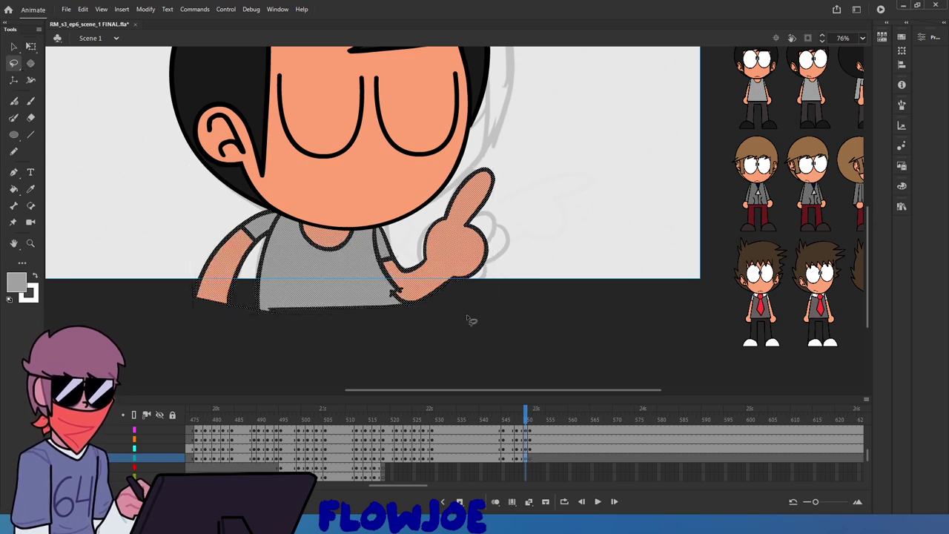
{"action": "mouse_move", "coordinate": [407, 259]}
{"action": "left_mouse_down"}
{"action": "mouse_move", "coordinate": [422, 302]}
{"action": "mouse_move", "coordinate": [506, 239]}
{"action": "mouse_move", "coordinate": [493, 160]}
{"action": "mouse_move", "coordinate": [476, 158]}
{"action": "mouse_move", "coordinate": [407, 256]}
{"action": "left_mouse_up"}
{"action": "key", "text": "q"}
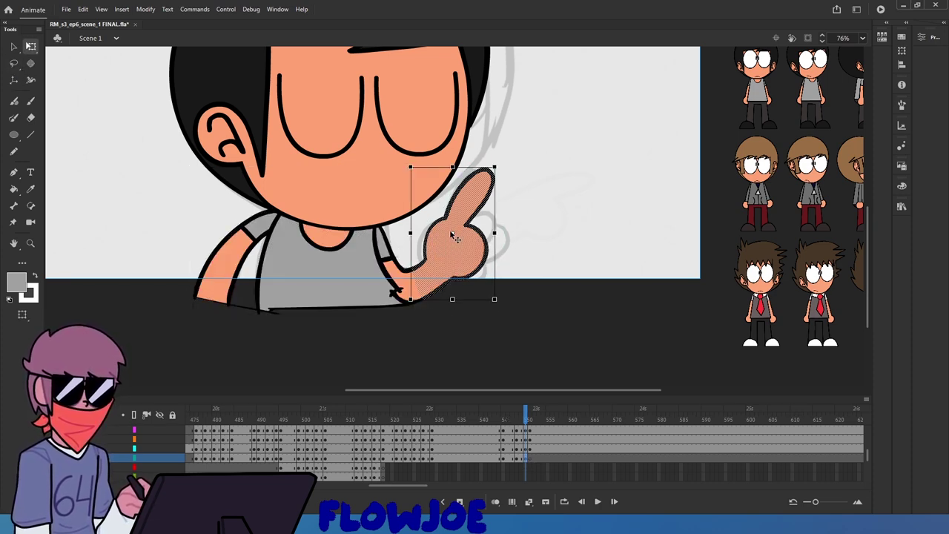
{"action": "mouse_move", "coordinate": [458, 223]}
{"action": "left_mouse_down"}
{"action": "mouse_move", "coordinate": [421, 272]}
{"action": "mouse_move", "coordinate": [434, 270]}
{"action": "mouse_move", "coordinate": [450, 238]}
{"action": "mouse_move", "coordinate": [416, 285]}
{"action": "left_mouse_up"}
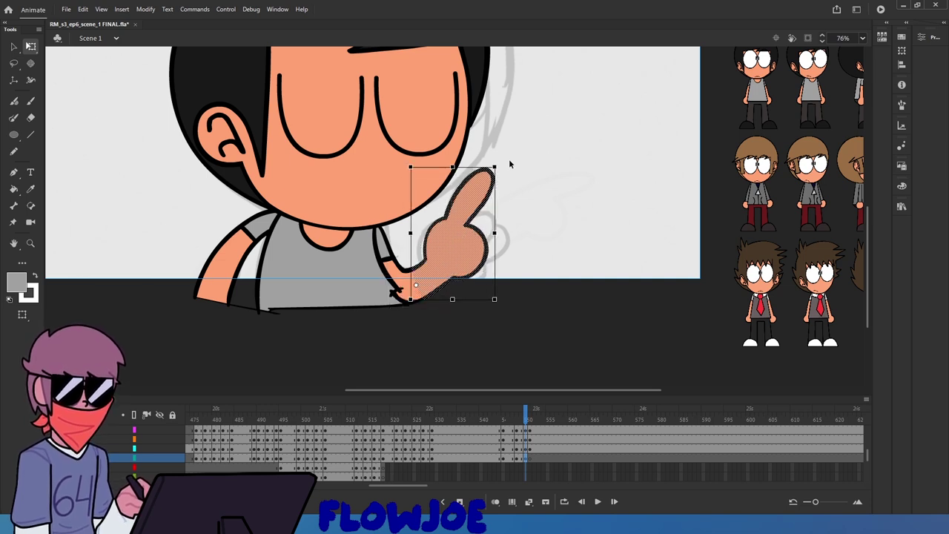
{"action": "left_click_drag", "start_coordinate": [502, 175], "coordinate": [497, 170]}
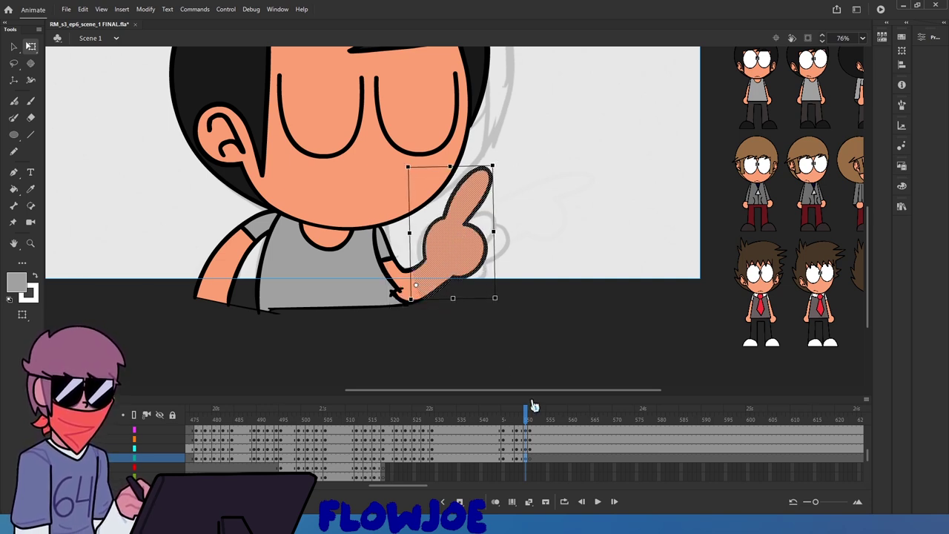
{"action": "left_click", "coordinate": [517, 415]}
{"action": "mouse_move", "coordinate": [515, 415]}
{"action": "left_mouse_down"}
{"action": "mouse_move", "coordinate": [510, 423]}
{"action": "mouse_move", "coordinate": [530, 423]}
{"action": "mouse_move", "coordinate": [507, 425]}
{"action": "mouse_move", "coordinate": [525, 424]}
{"action": "left_mouse_up"}
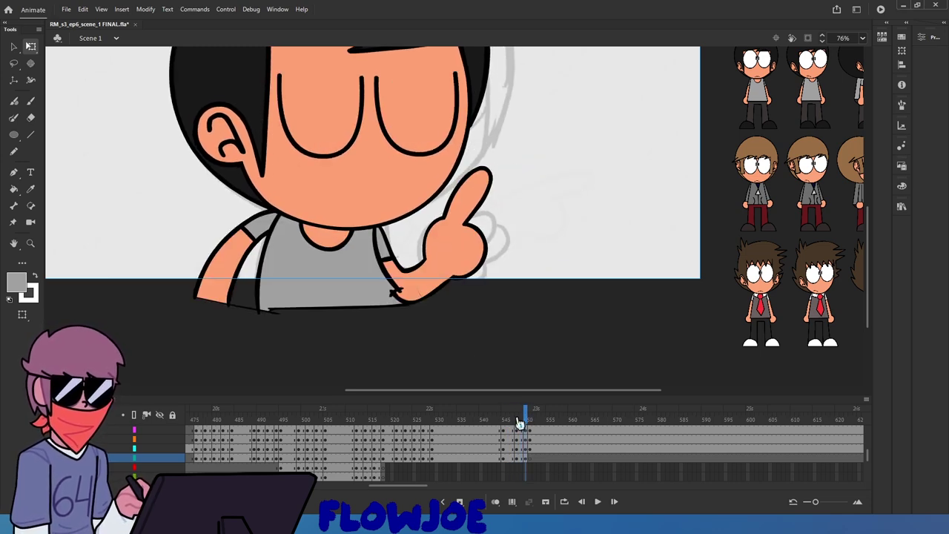
{"action": "left_click", "coordinate": [465, 290]}
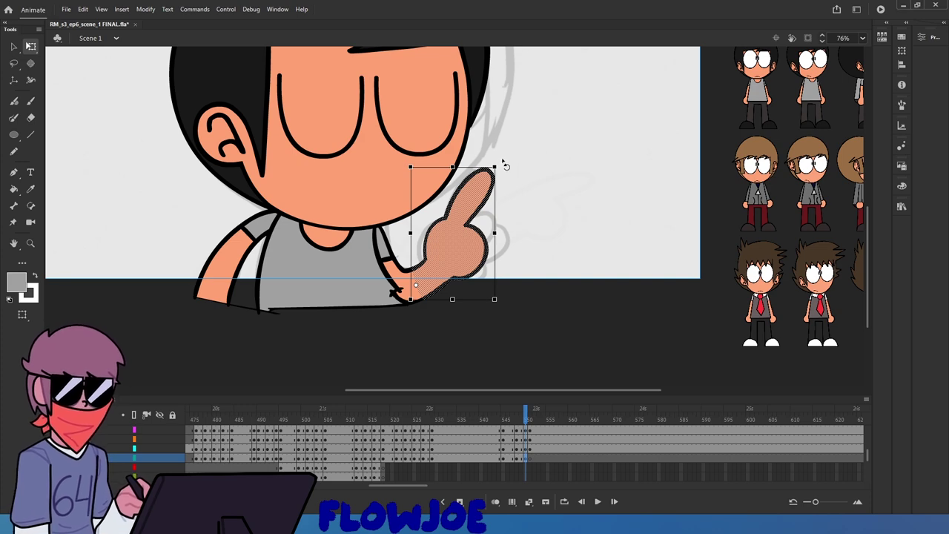
{"action": "left_click", "coordinate": [527, 230]}
Smooth the ink along the forearm's underside where the rotated part joins the elbow
{"action": "scroll", "coordinate": [434, 301], "scroll_direction": "up", "scroll_amount": 3}
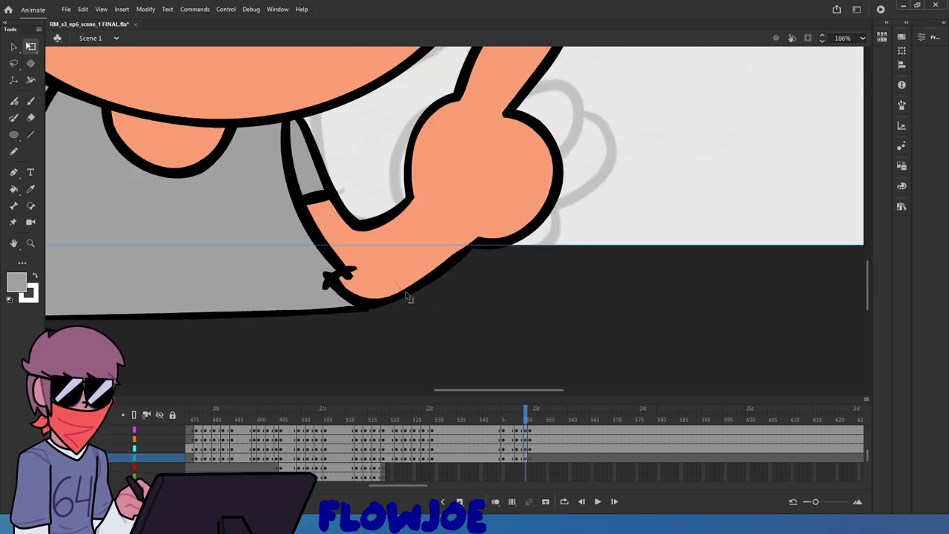
{"action": "scroll", "coordinate": [376, 307], "scroll_direction": "up", "scroll_amount": 4}
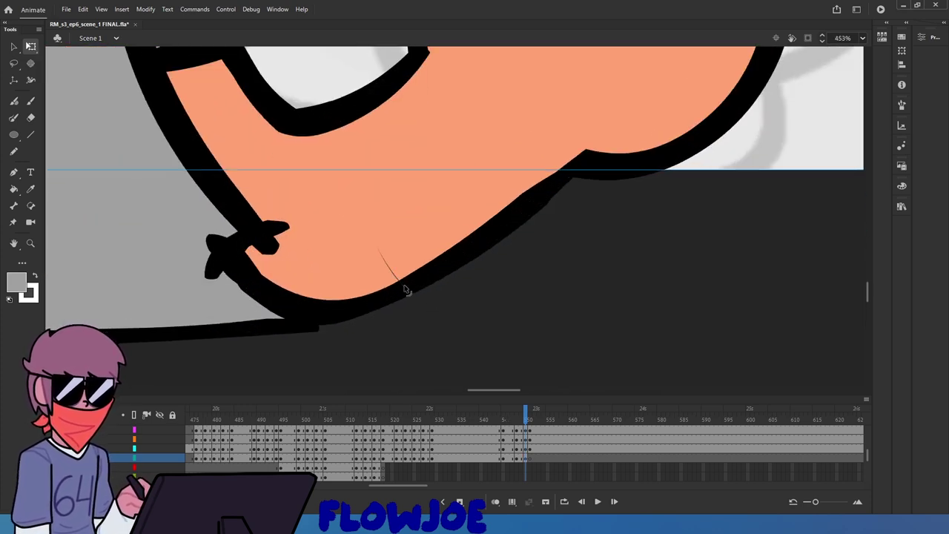
{"action": "left_click_drag", "start_coordinate": [369, 308], "coordinate": [369, 296]}
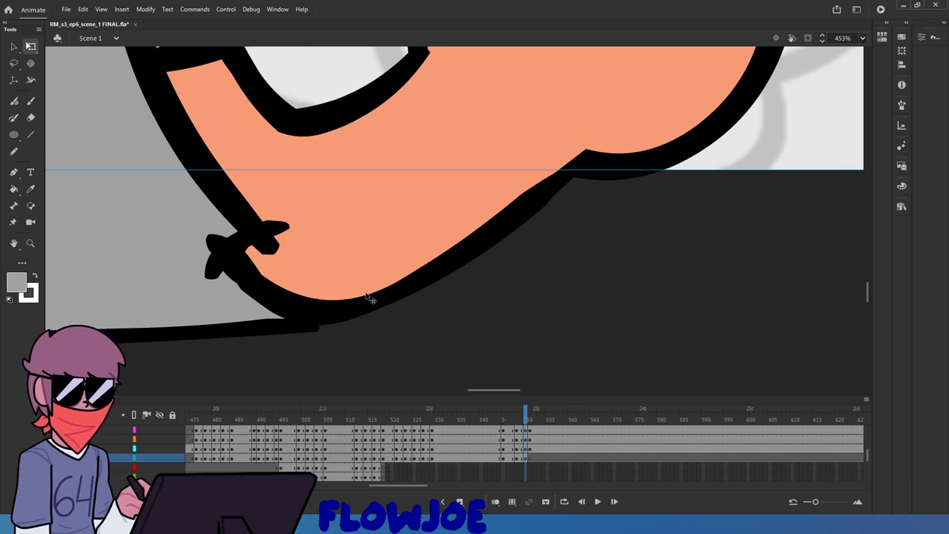
{"action": "scroll", "coordinate": [381, 274], "scroll_direction": "down", "scroll_amount": 6}
{"action": "scroll", "coordinate": [360, 211], "scroll_direction": "up", "scroll_amount": 5}
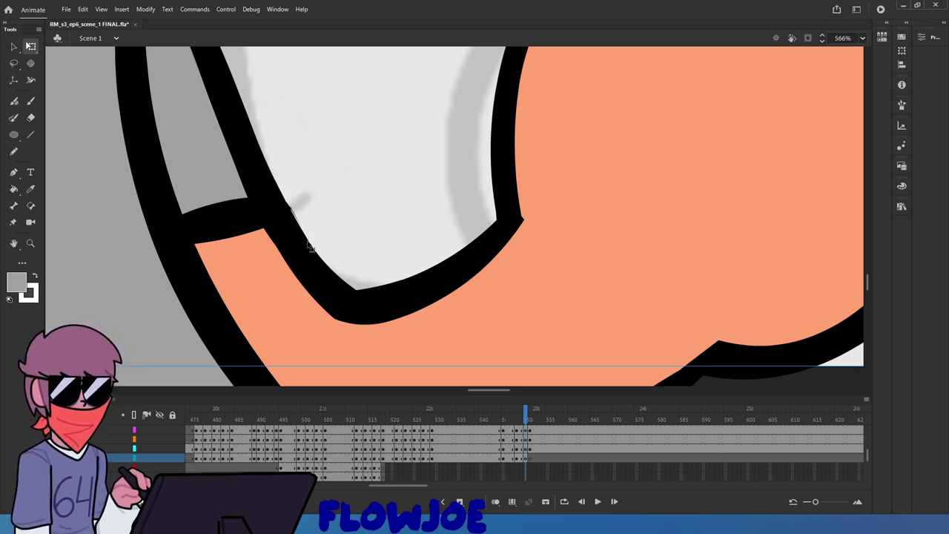
{"action": "scroll", "coordinate": [301, 226], "scroll_direction": "down", "scroll_amount": 3}
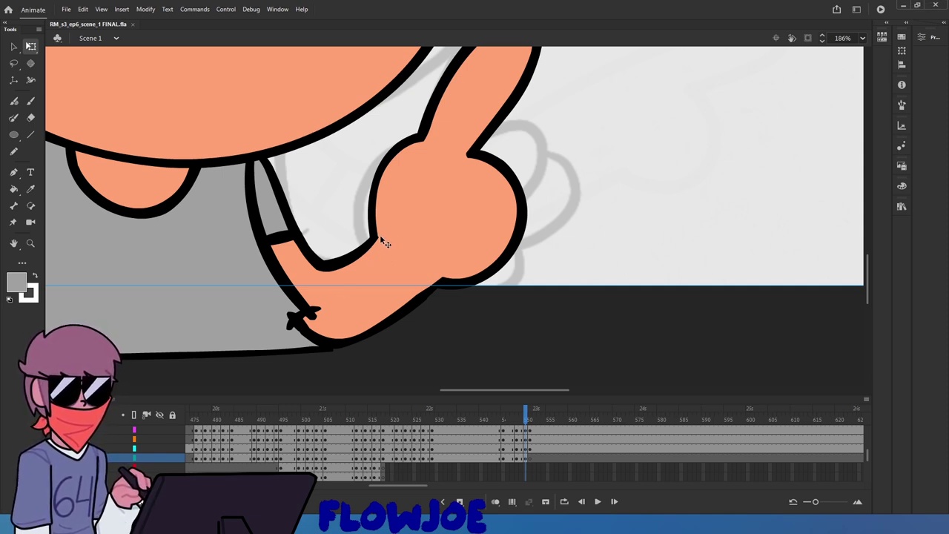
Reshape the ink corner where the forearm's inner line meets the fist into a clean point
{"action": "left_click_drag", "start_coordinate": [377, 238], "coordinate": [381, 246]}
{"action": "scroll", "coordinate": [377, 249], "scroll_direction": "up", "scroll_amount": 5}
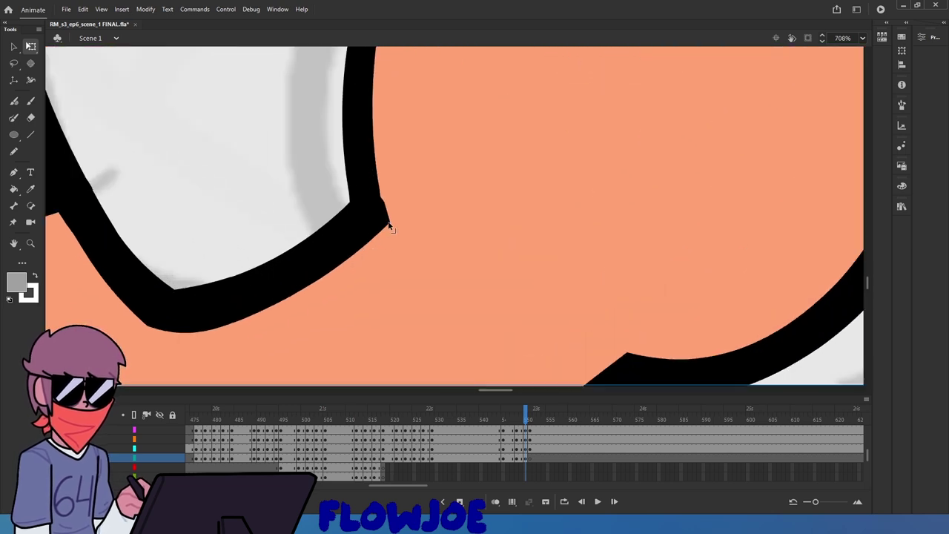
{"action": "left_click_drag", "start_coordinate": [384, 203], "coordinate": [389, 225]}
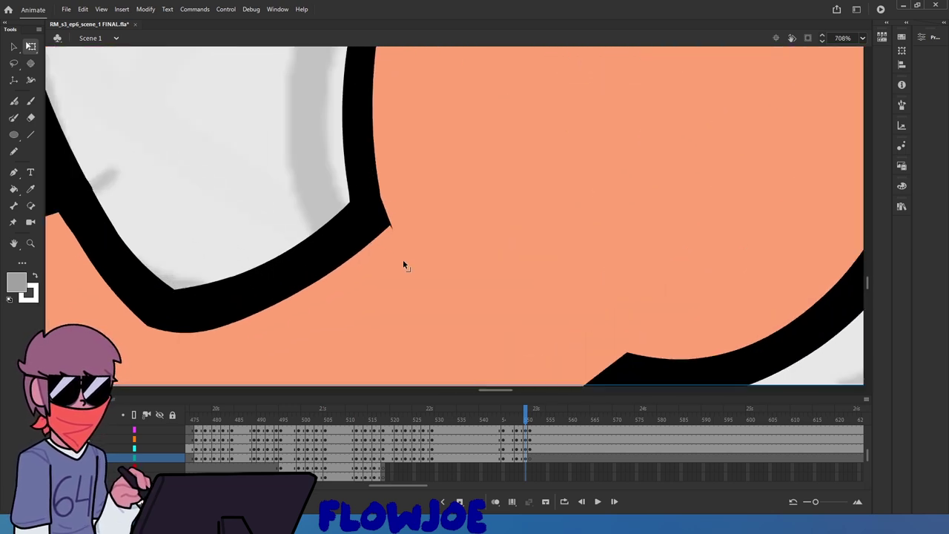
{"action": "scroll", "coordinate": [417, 297], "scroll_direction": "down", "scroll_amount": 4}
{"action": "scroll", "coordinate": [384, 254], "scroll_direction": "up", "scroll_amount": 5}
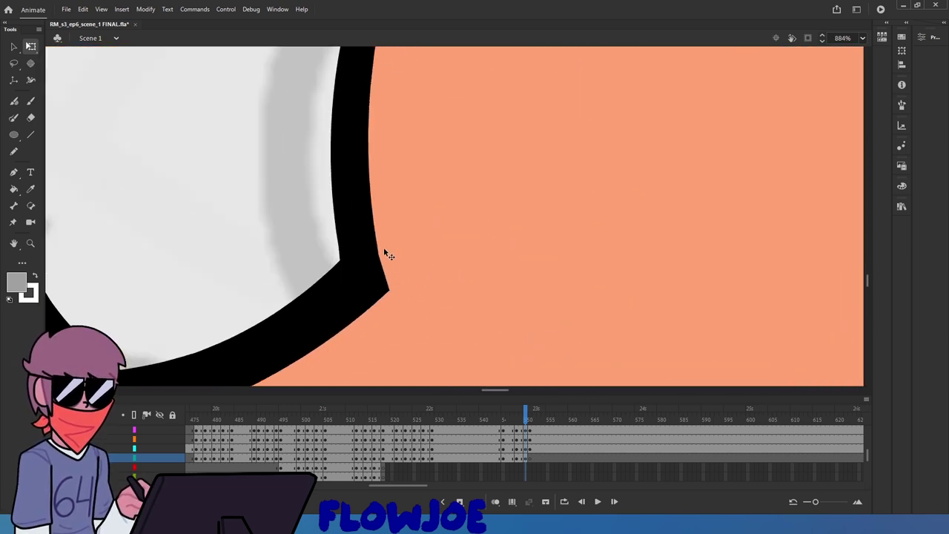
{"action": "left_click_drag", "start_coordinate": [387, 291], "coordinate": [396, 303]}
{"action": "scroll", "coordinate": [396, 301], "scroll_direction": "down", "scroll_amount": 4}
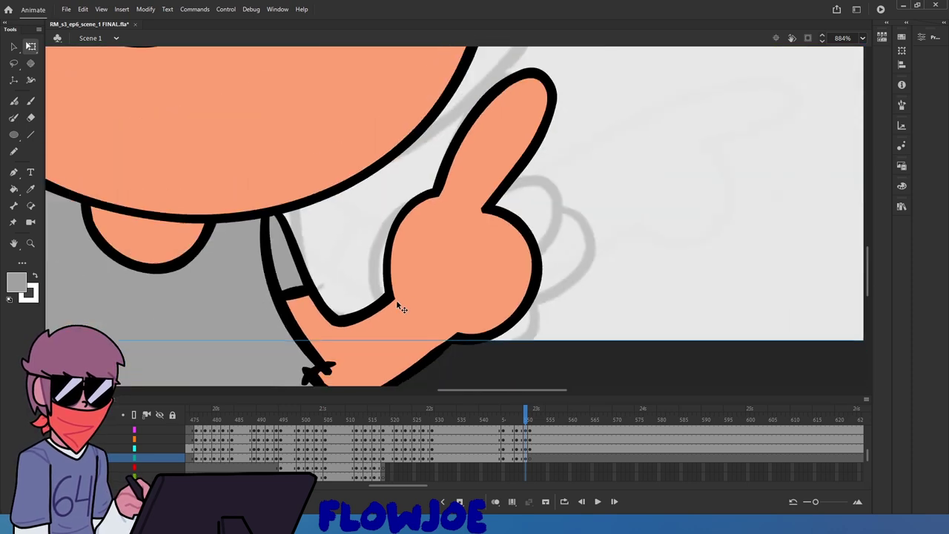
Inspect the whole pose and scrub back to the previous closed-eye frame to compare the hand's position
{"action": "scroll", "coordinate": [397, 304], "scroll_direction": "down", "scroll_amount": 3}
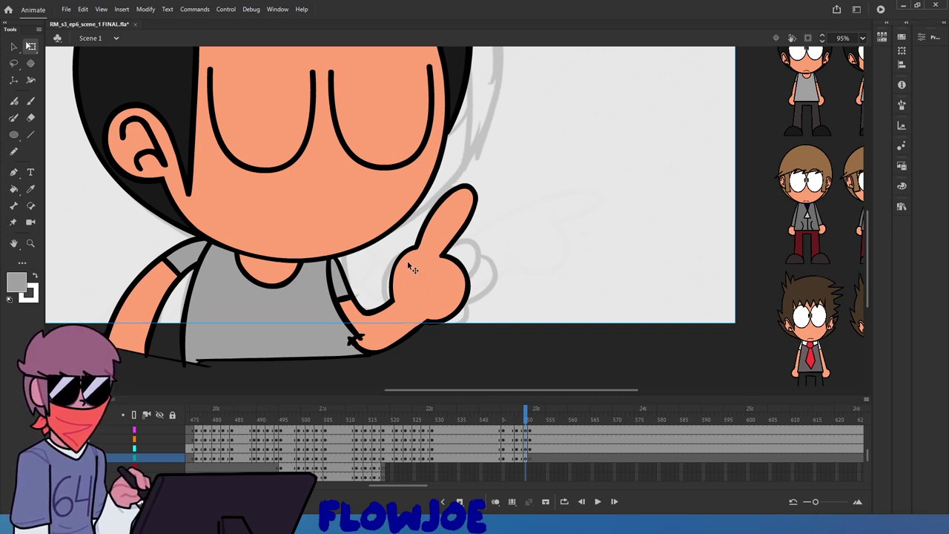
{"action": "scroll", "coordinate": [410, 255], "scroll_direction": "down", "scroll_amount": 3}
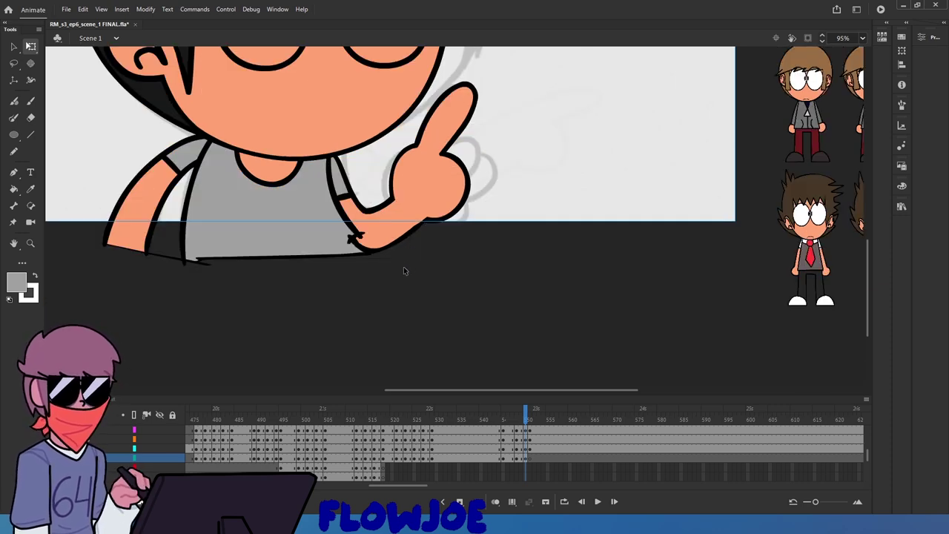
{"action": "scroll", "coordinate": [316, 148], "scroll_direction": "up", "scroll_amount": 6}
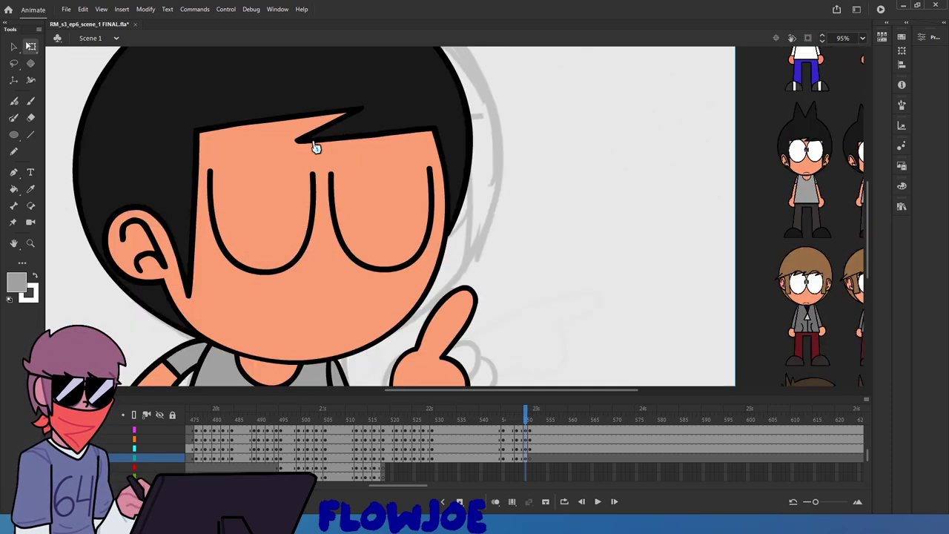
{"action": "scroll", "coordinate": [316, 147], "scroll_direction": "down", "scroll_amount": 2}
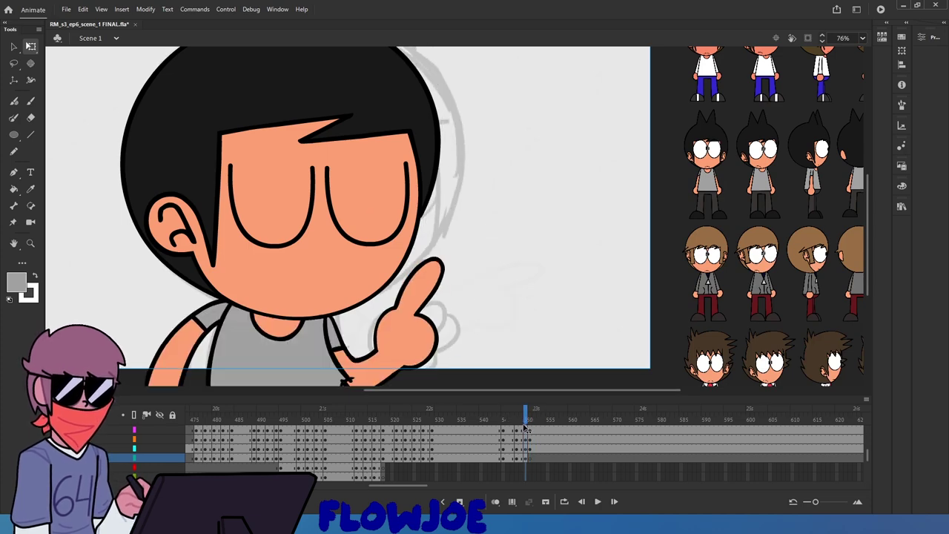
{"action": "left_click_drag", "start_coordinate": [525, 428], "coordinate": [517, 473]}
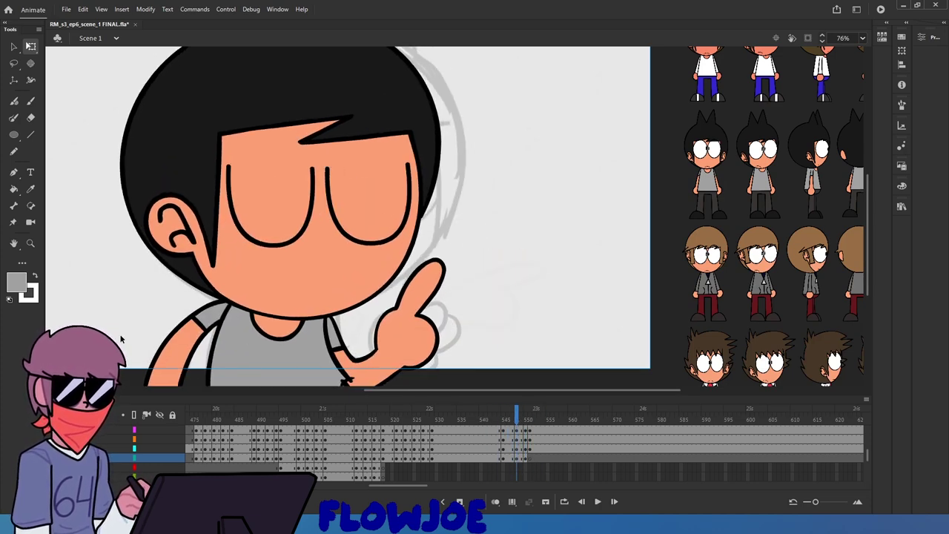
Lasso the lowered arm with its sleeve on the second closed-eye frame and rotate it slightly clockwise about the shoulder
{"action": "scroll", "coordinate": [121, 338], "scroll_direction": "up", "scroll_amount": 3}
{"action": "left_click_drag", "start_coordinate": [521, 418], "coordinate": [526, 425]}
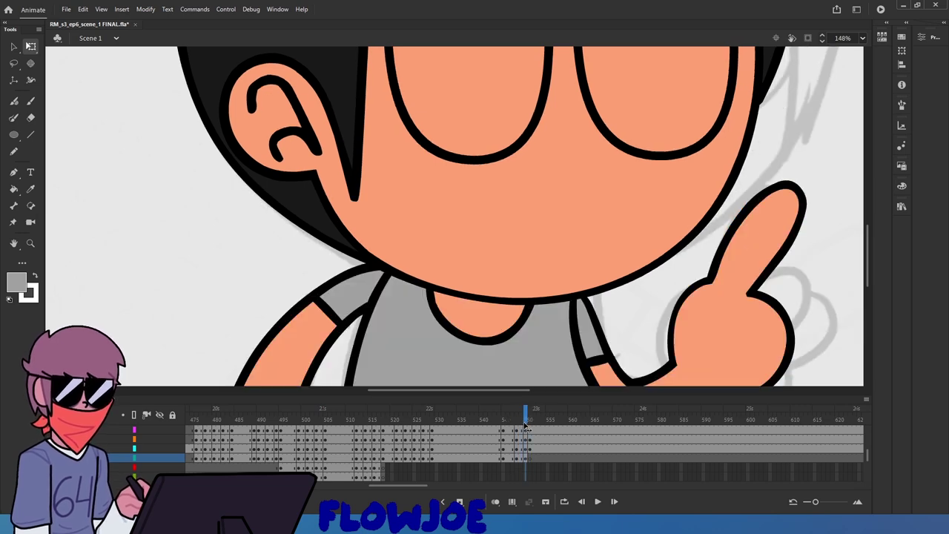
{"action": "scroll", "coordinate": [519, 297], "scroll_direction": "down", "scroll_amount": 3}
{"action": "left_click", "coordinate": [13, 63]}
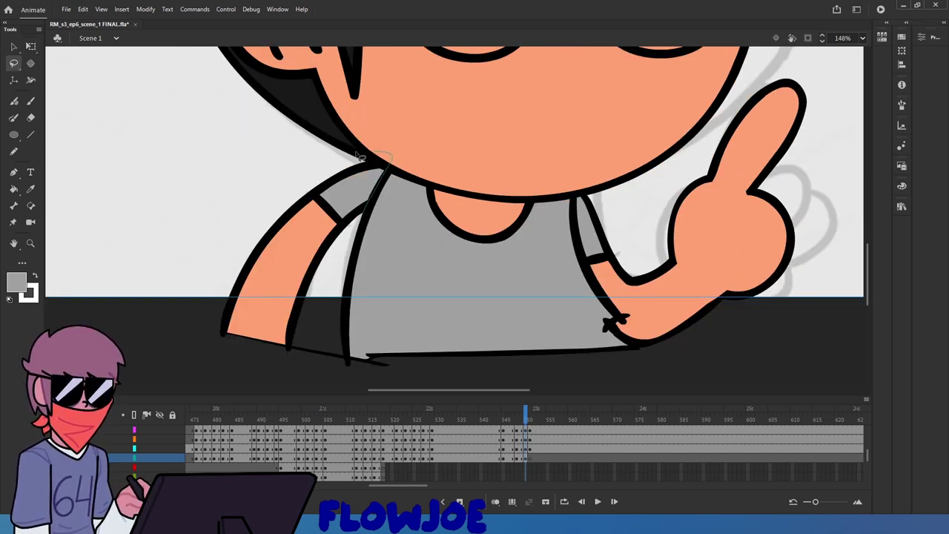
{"action": "mouse_move", "coordinate": [358, 156]}
{"action": "left_mouse_down"}
{"action": "mouse_move", "coordinate": [216, 419]}
{"action": "mouse_move", "coordinate": [287, 410]}
{"action": "mouse_move", "coordinate": [342, 262]}
{"action": "mouse_move", "coordinate": [401, 172]}
{"action": "mouse_move", "coordinate": [376, 187]}
{"action": "left_mouse_up"}
{"action": "key", "text": "q"}
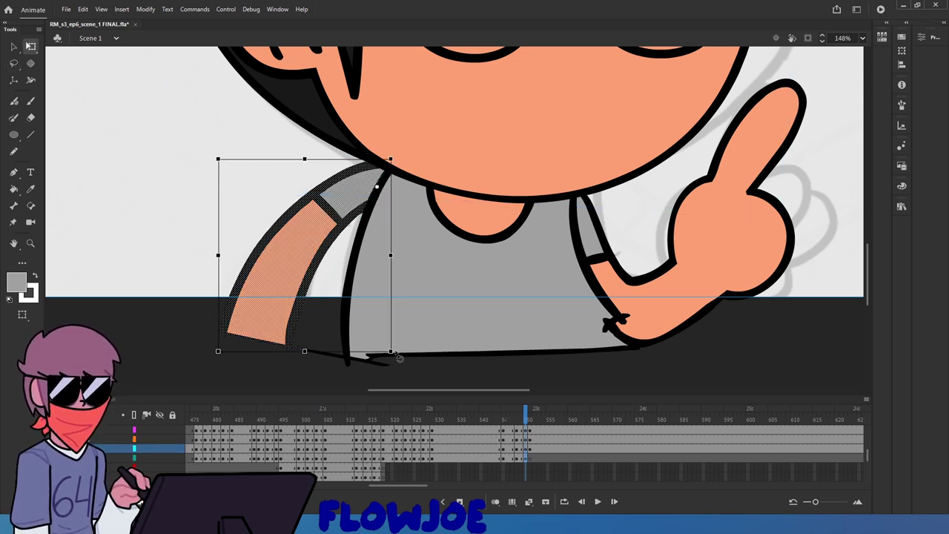
{"action": "left_click_drag", "start_coordinate": [400, 359], "coordinate": [397, 372]}
{"action": "left_click", "coordinate": [525, 414]}
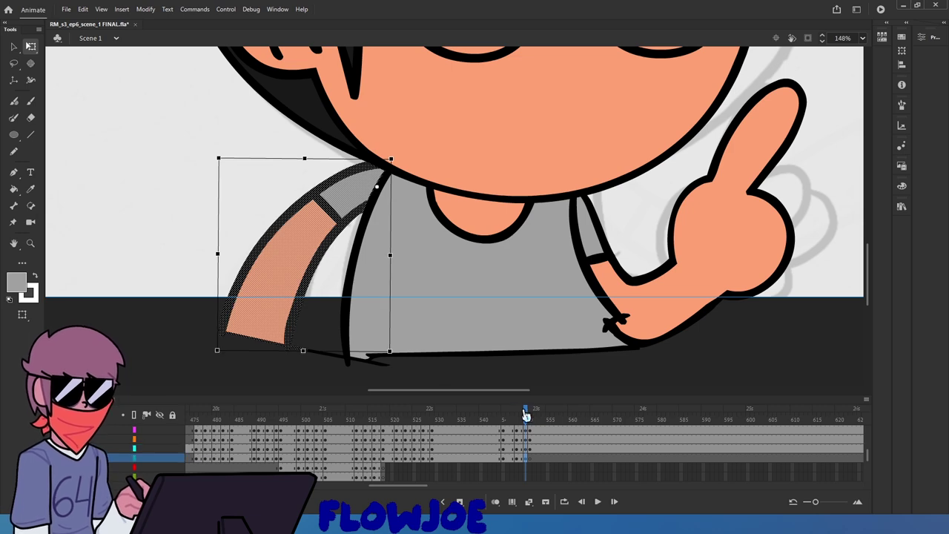
{"action": "mouse_move", "coordinate": [525, 414]}
{"action": "left_mouse_down"}
{"action": "mouse_move", "coordinate": [512, 415]}
{"action": "mouse_move", "coordinate": [526, 416]}
{"action": "left_mouse_up"}
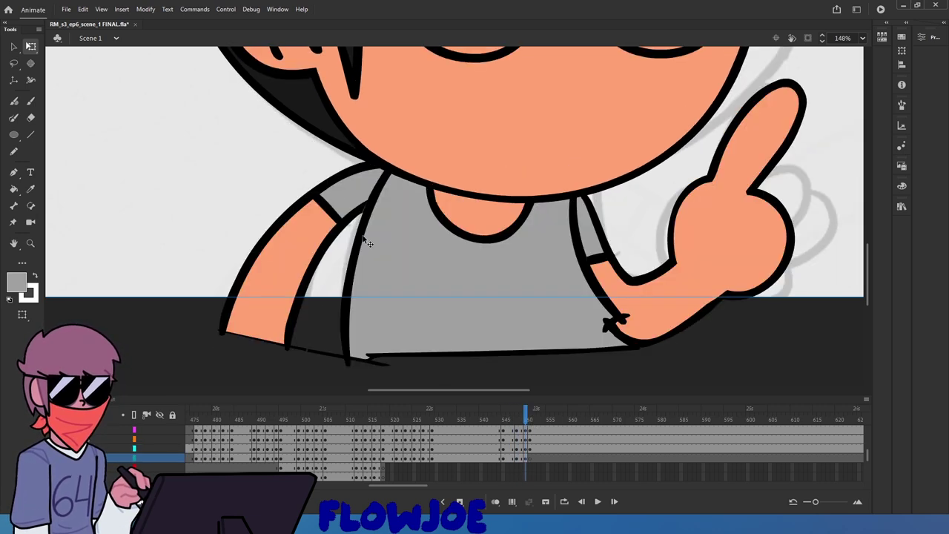
{"action": "scroll", "coordinate": [367, 242], "scroll_direction": "up", "scroll_amount": 5}
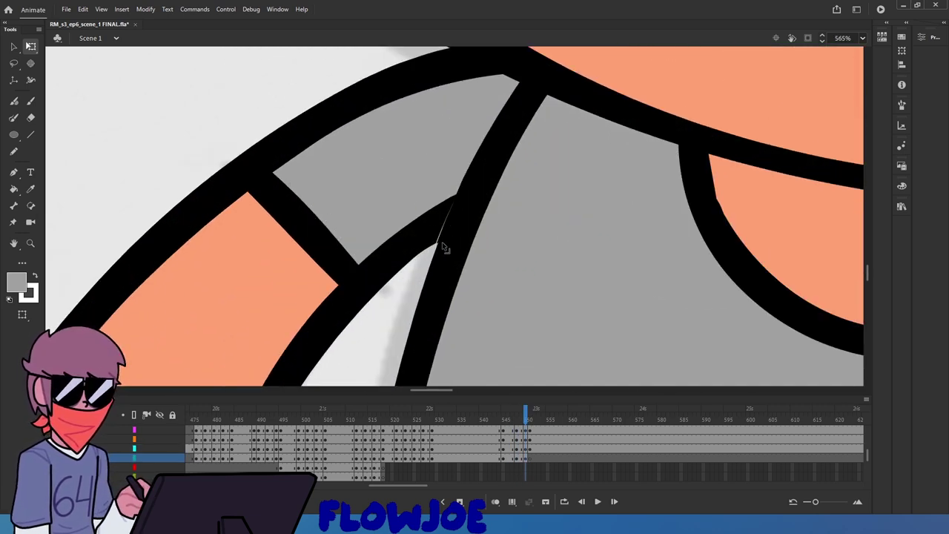
{"action": "scroll", "coordinate": [448, 248], "scroll_direction": "down", "scroll_amount": 5}
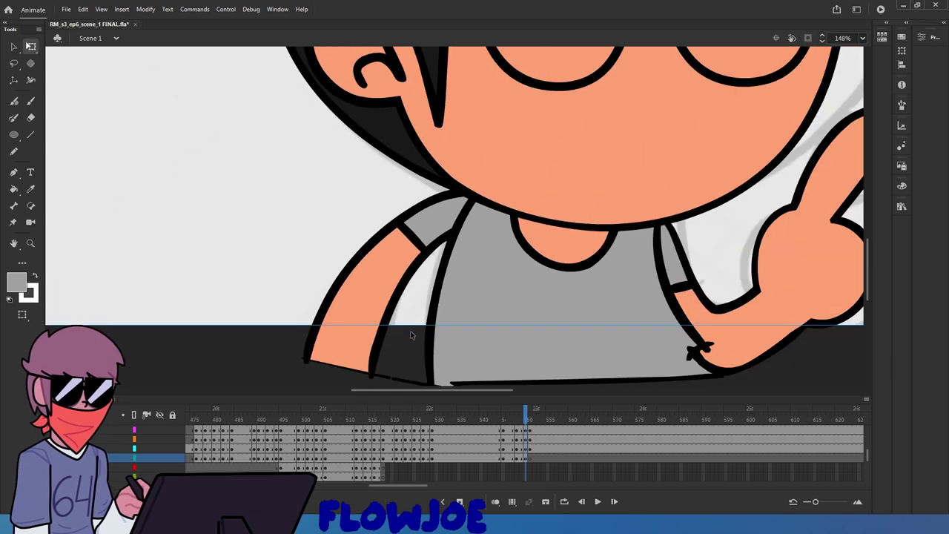
{"action": "scroll", "coordinate": [410, 330], "scroll_direction": "down", "scroll_amount": 3}
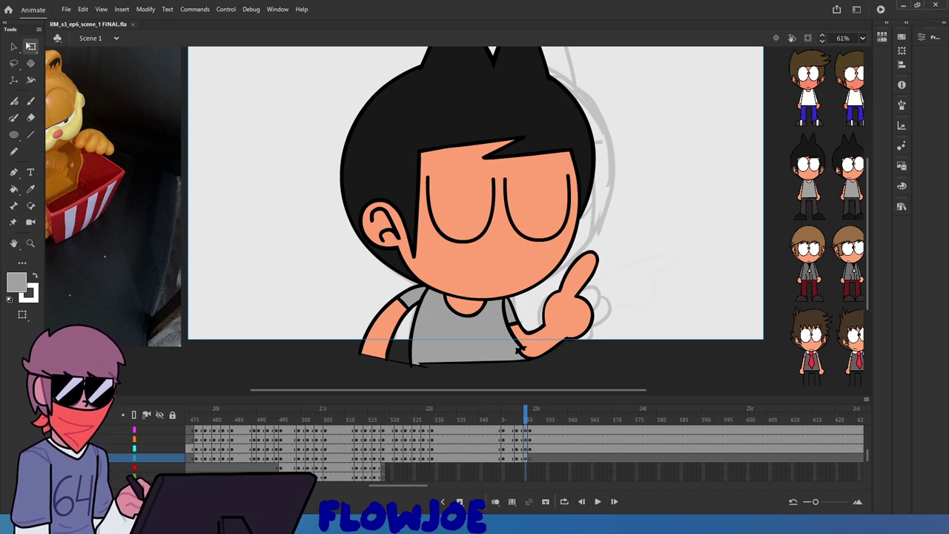
Try to reshape the ink corner where the forearm's inner line meets the fist on the preceding closed-eye frame
{"action": "mouse_move", "coordinate": [513, 420]}
{"action": "left_mouse_down"}
{"action": "mouse_move", "coordinate": [528, 443]}
{"action": "mouse_move", "coordinate": [522, 412]}
{"action": "left_mouse_up"}
{"action": "scroll", "coordinate": [579, 339], "scroll_direction": "up", "scroll_amount": 5}
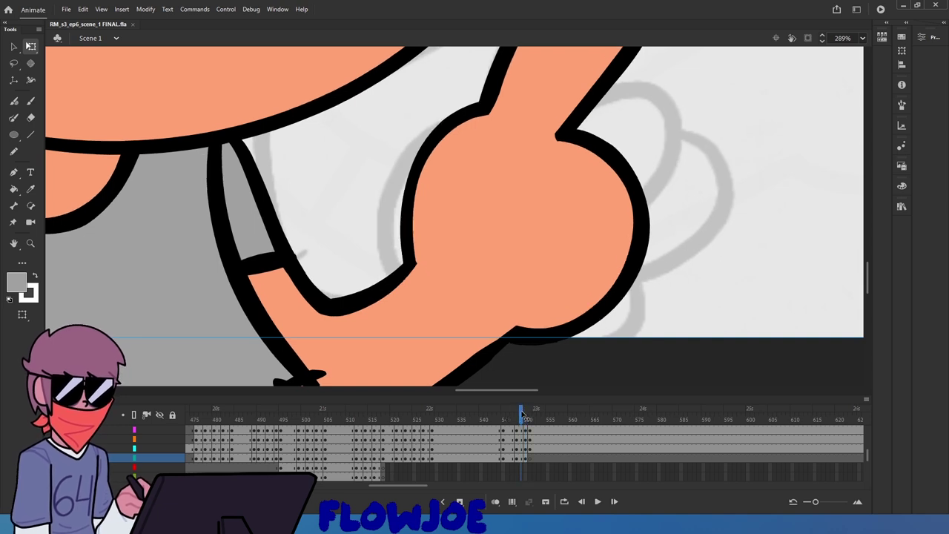
{"action": "left_click_drag", "start_coordinate": [417, 266], "coordinate": [423, 295]}
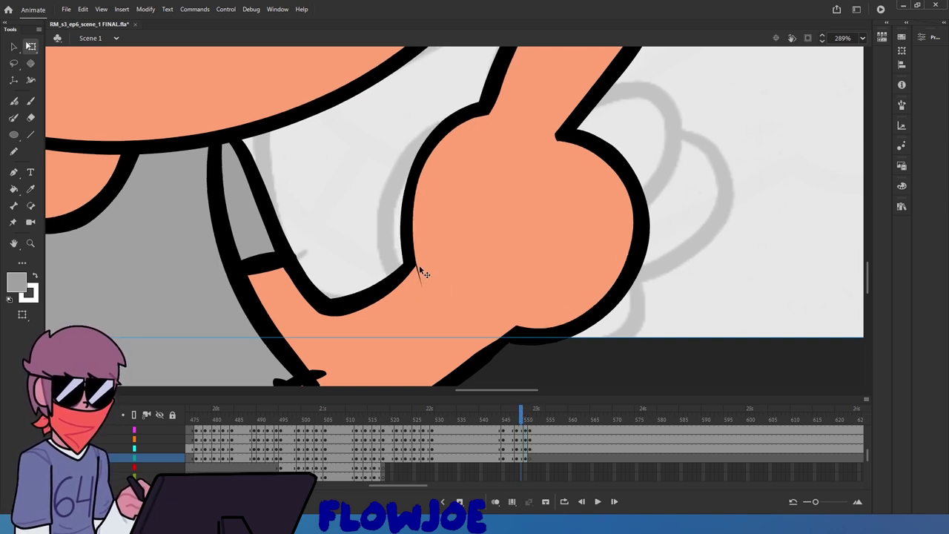
{"action": "scroll", "coordinate": [417, 271], "scroll_direction": "up", "scroll_amount": 4}
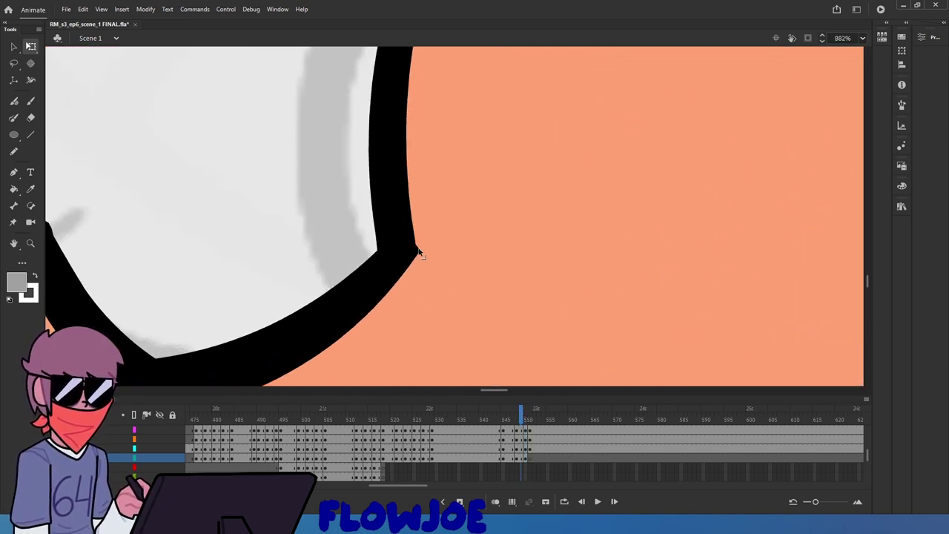
{"action": "mouse_move", "coordinate": [418, 251]}
{"action": "left_mouse_down"}
{"action": "mouse_move", "coordinate": [425, 288]}
{"action": "mouse_move", "coordinate": [419, 278]}
{"action": "mouse_move", "coordinate": [488, 237]}
{"action": "left_mouse_up"}
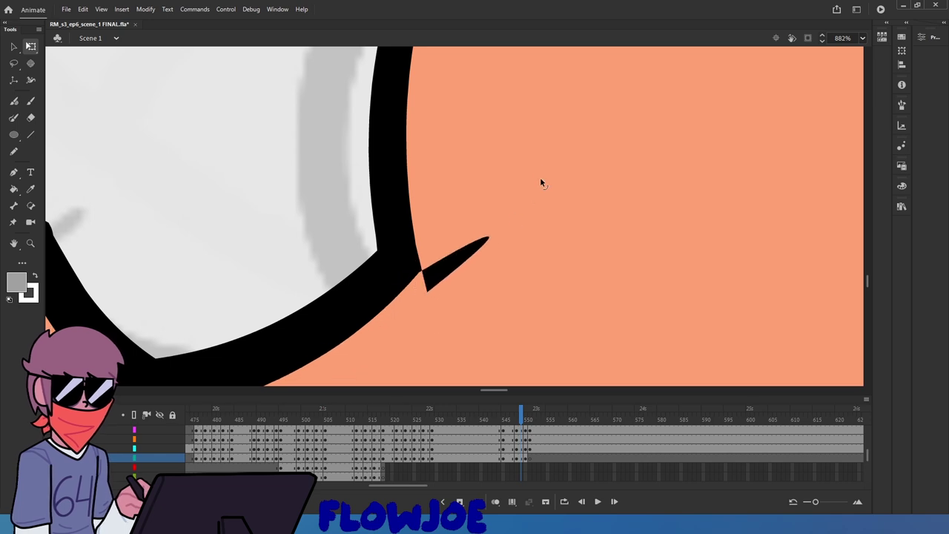
{"action": "key", "text": "ctrl+z"}
Save the animation file
{"action": "scroll", "coordinate": [460, 245], "scroll_direction": "down", "scroll_amount": 8}
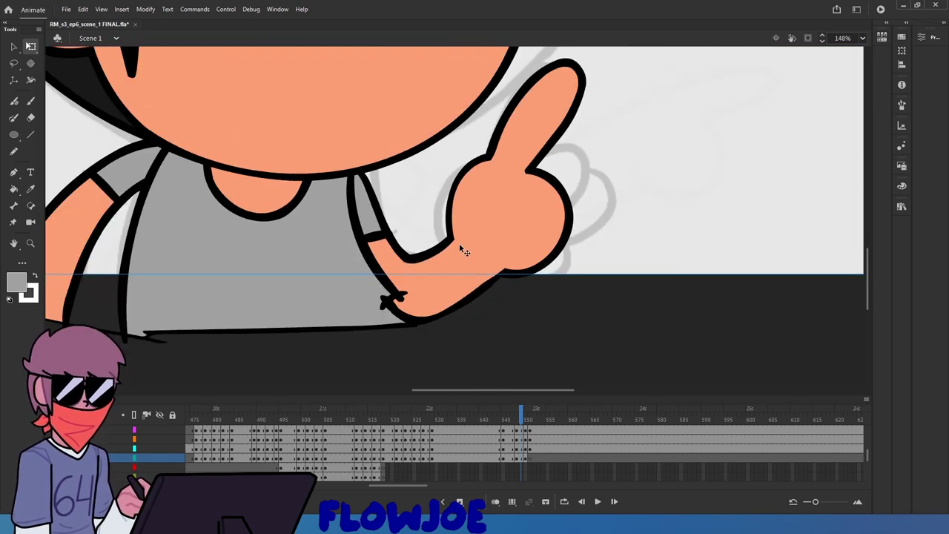
{"action": "key", "text": "ctrl+s"}
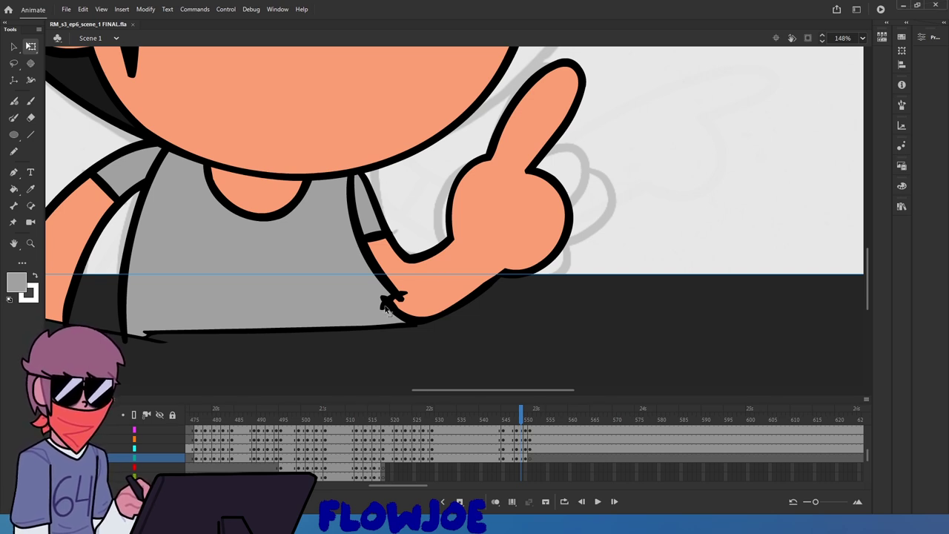
{"action": "scroll", "coordinate": [467, 275], "scroll_direction": "up", "scroll_amount": 3}
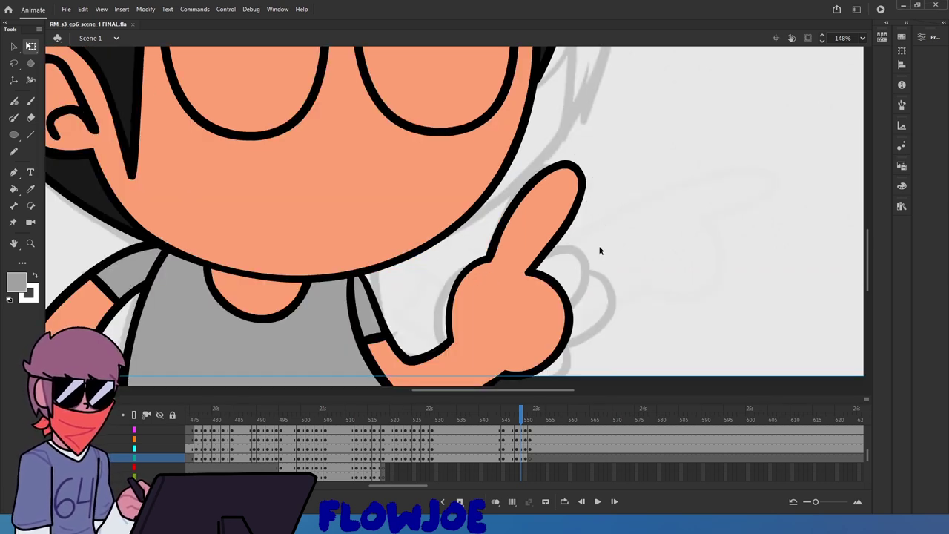
Play back the blink and pointing-arm movement, including once with the whole stage fitted in view
{"action": "left_click", "coordinate": [513, 422]}
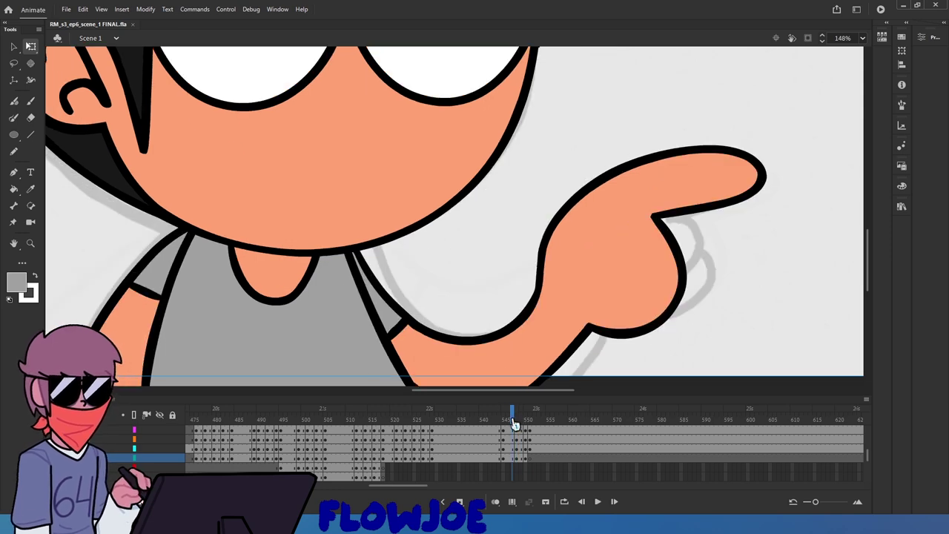
{"action": "mouse_move", "coordinate": [514, 423]}
{"action": "left_mouse_down"}
{"action": "mouse_move", "coordinate": [498, 438]}
{"action": "mouse_move", "coordinate": [538, 443]}
{"action": "mouse_move", "coordinate": [485, 450]}
{"action": "mouse_move", "coordinate": [511, 462]}
{"action": "mouse_move", "coordinate": [478, 475]}
{"action": "left_mouse_up"}
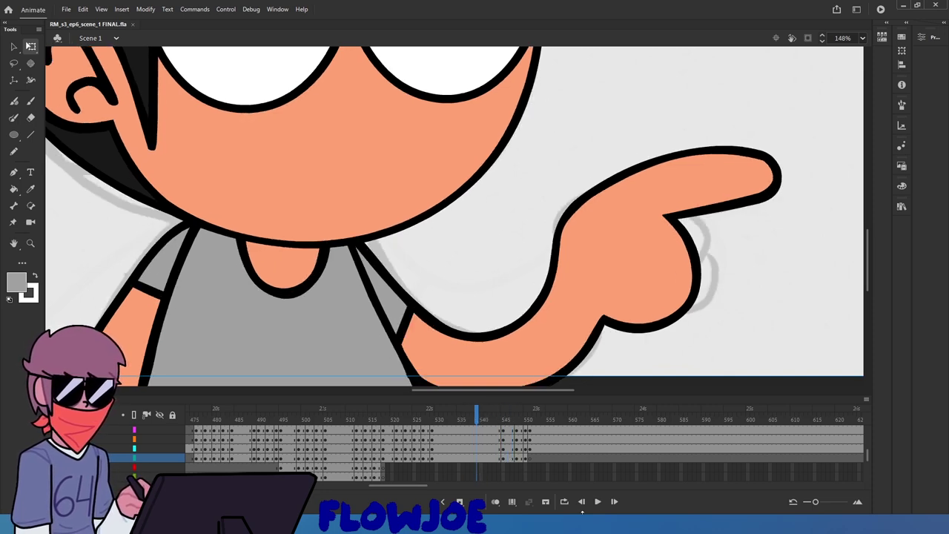
{"action": "left_click", "coordinate": [599, 504]}
{"action": "left_click", "coordinate": [598, 503]}
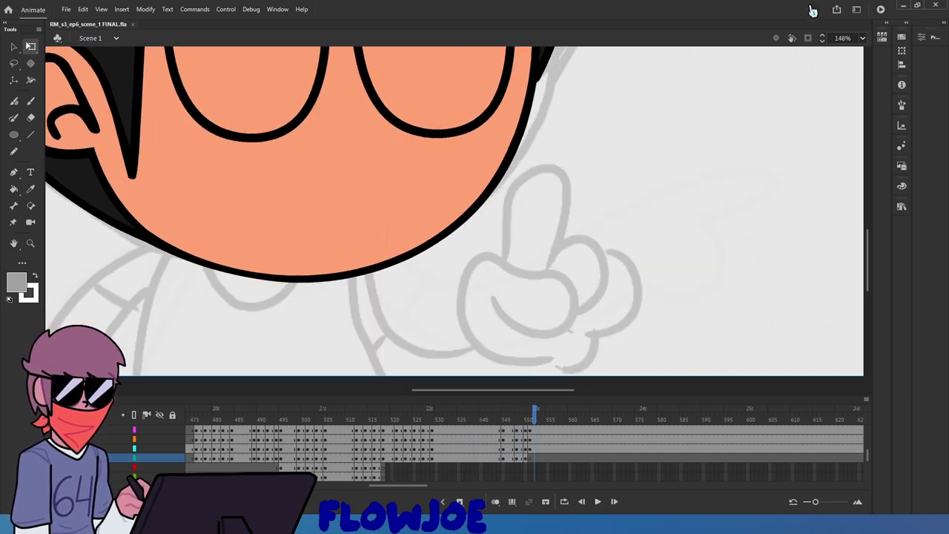
{"action": "left_click", "coordinate": [862, 39]}
{"action": "left_click", "coordinate": [870, 68]}
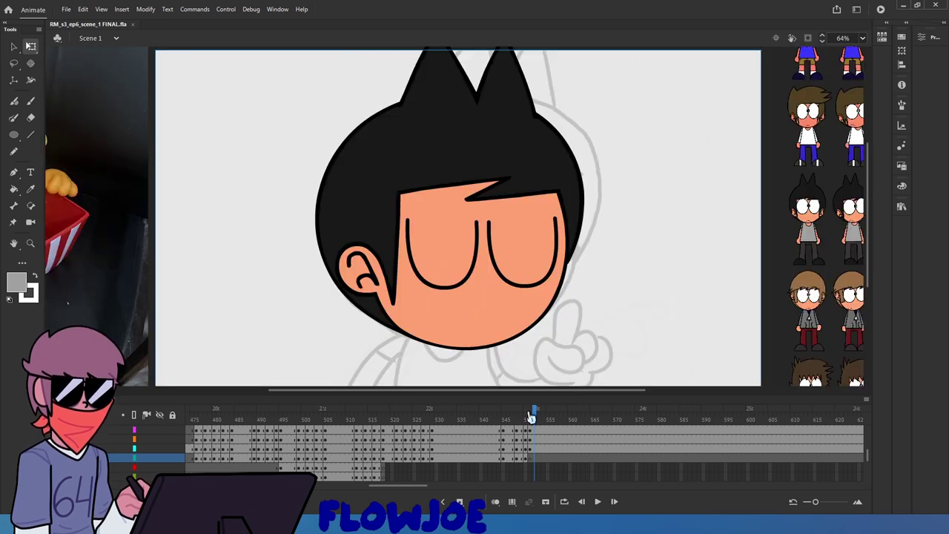
{"action": "mouse_move", "coordinate": [532, 419]}
{"action": "left_mouse_down"}
{"action": "mouse_move", "coordinate": [499, 450]}
{"action": "mouse_move", "coordinate": [464, 450]}
{"action": "left_mouse_up"}
{"action": "left_click", "coordinate": [598, 501]}
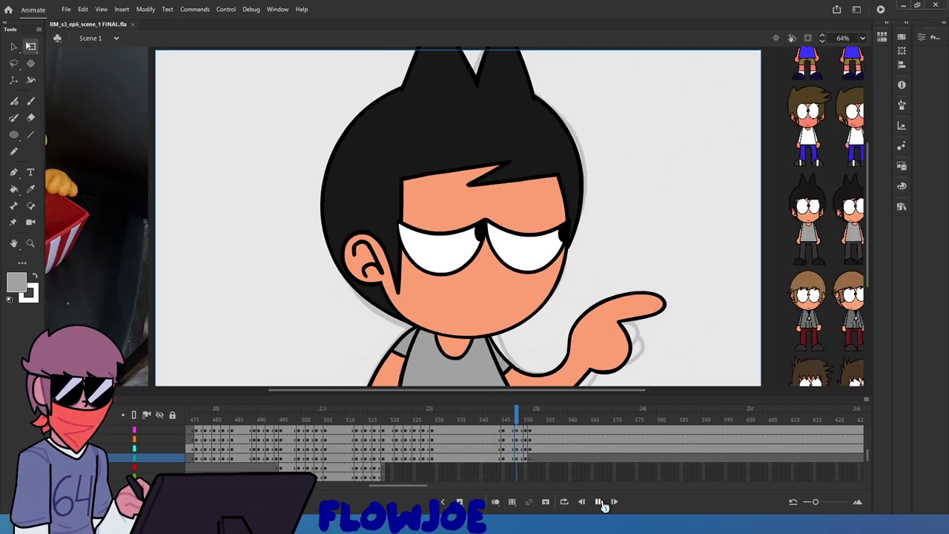
Select the head, hair and eye artwork across its layers on the last closed-eye keyframe and nudge it slightly upward
{"action": "left_click", "coordinate": [530, 451]}
{"action": "left_click_drag", "start_coordinate": [529, 424], "coordinate": [529, 430]}
{"action": "left_click", "coordinate": [531, 454]}
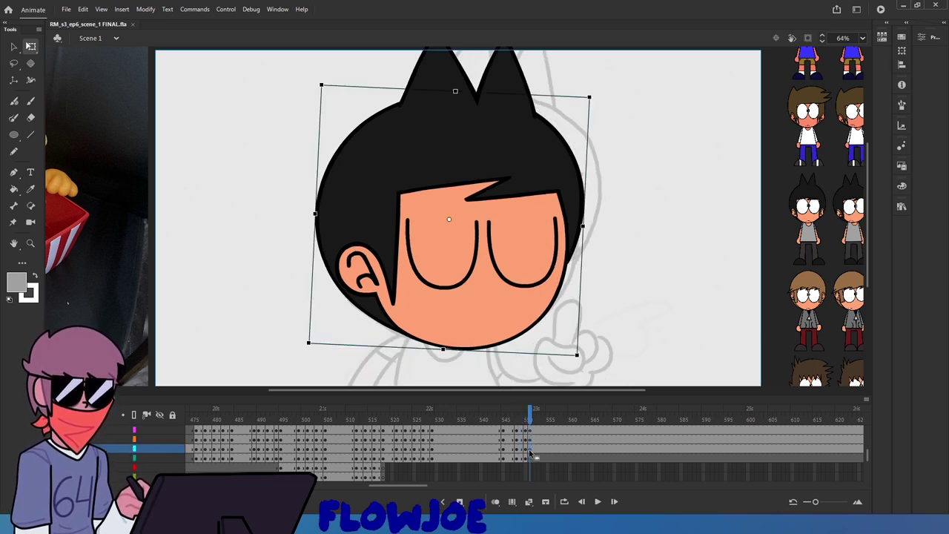
{"action": "left_click_drag", "start_coordinate": [533, 430], "coordinate": [530, 430]}
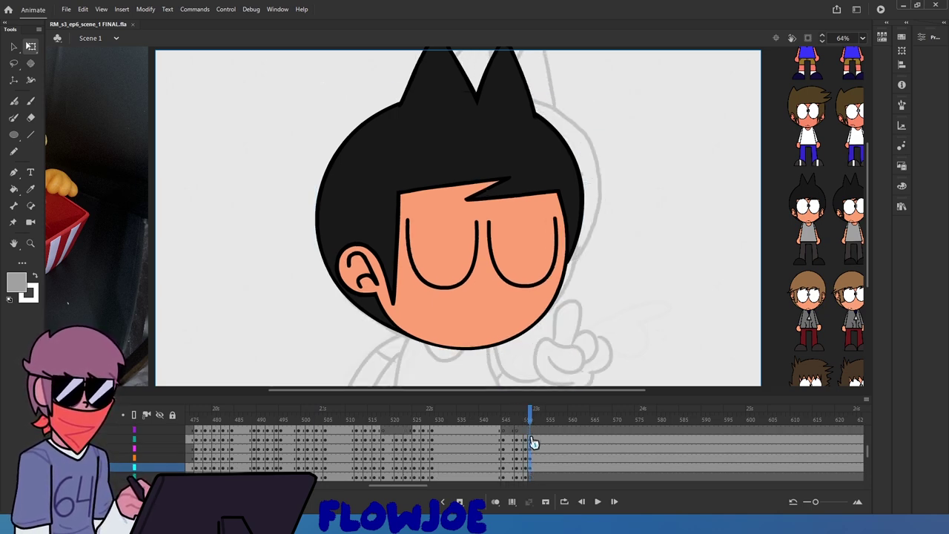
{"action": "left_click_drag", "start_coordinate": [528, 420], "coordinate": [531, 421]}
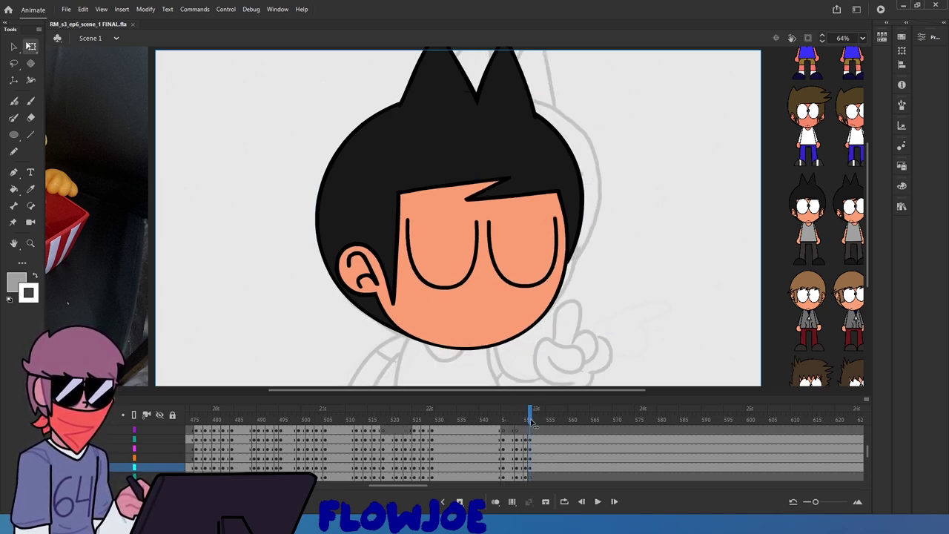
{"action": "left_click", "coordinate": [504, 300]}
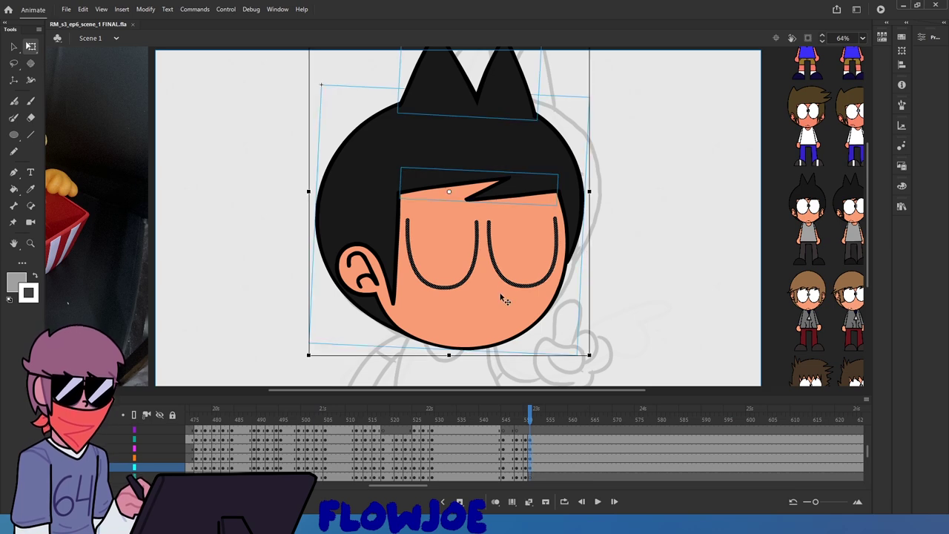
{"action": "left_click_drag", "start_coordinate": [500, 295], "coordinate": [502, 290]}
{"action": "mouse_move", "coordinate": [531, 423]}
{"action": "left_mouse_down"}
{"action": "mouse_move", "coordinate": [499, 420]}
{"action": "mouse_move", "coordinate": [530, 421]}
{"action": "left_mouse_up"}
Reselect the whole head on that keyframe, rotate it slightly clockwise and nudge it slightly to the right
{"action": "left_click", "coordinate": [533, 444]}
{"action": "left_click", "coordinate": [532, 462]}
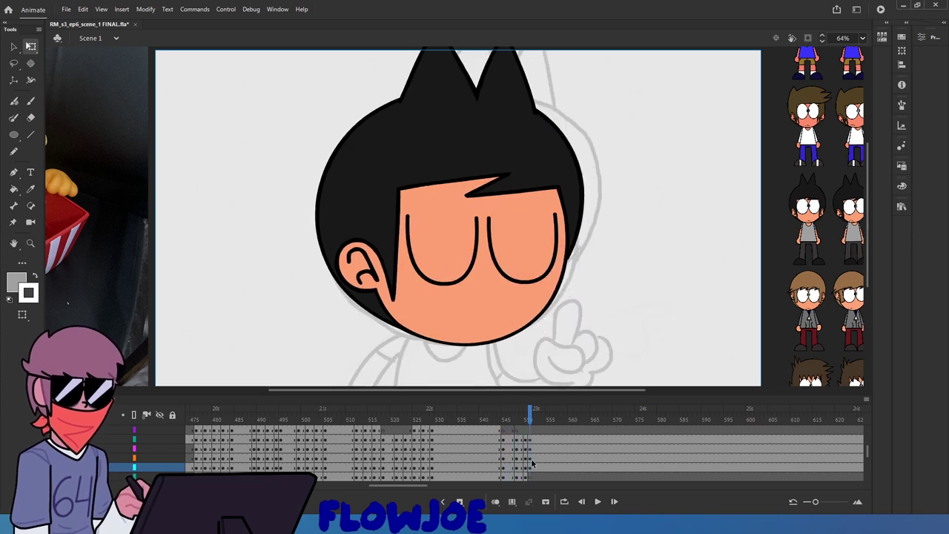
{"action": "left_click_drag", "start_coordinate": [532, 466], "coordinate": [534, 441]}
{"action": "left_click_drag", "start_coordinate": [595, 351], "coordinate": [597, 362]}
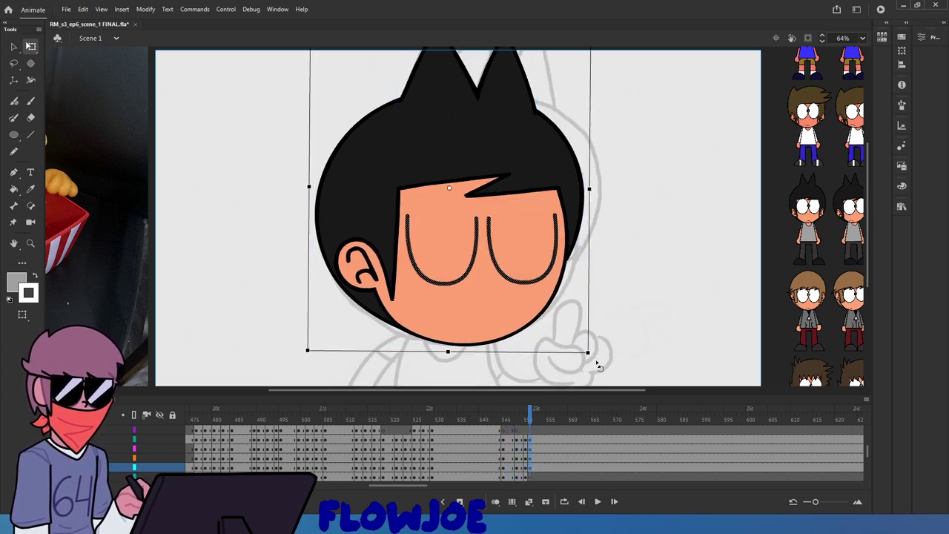
{"action": "left_click_drag", "start_coordinate": [501, 314], "coordinate": [507, 311]}
{"action": "mouse_move", "coordinate": [531, 422]}
{"action": "left_mouse_down"}
{"action": "mouse_move", "coordinate": [511, 435]}
{"action": "mouse_move", "coordinate": [534, 440]}
{"action": "left_mouse_up"}
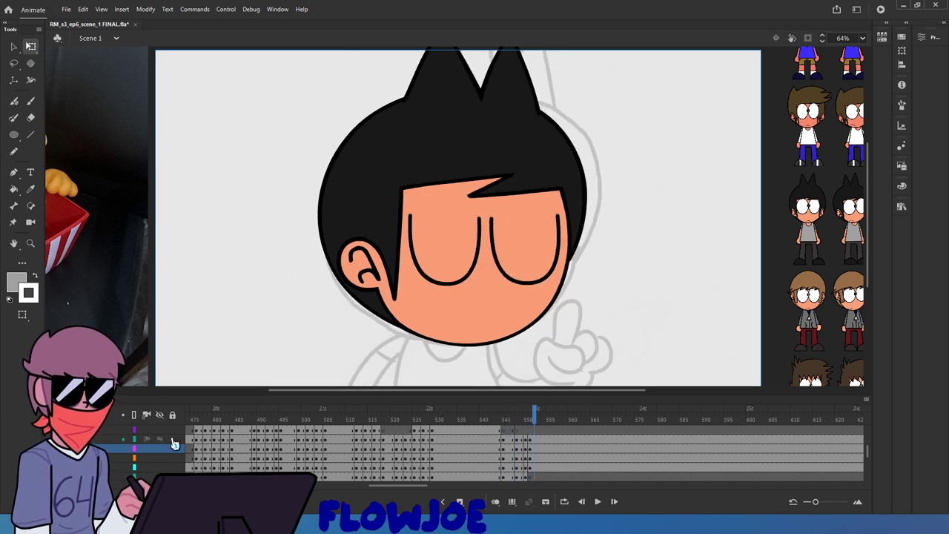
Toggle the visibility of all layers and hide the older overlapping rough sketch again
{"action": "left_click", "coordinate": [160, 415]}
{"action": "left_click", "coordinate": [159, 415]}
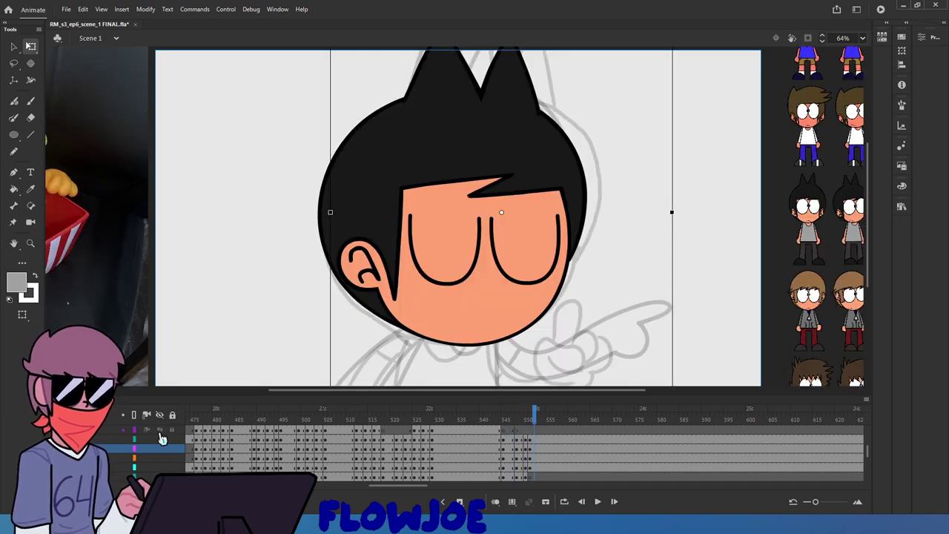
{"action": "left_click", "coordinate": [589, 332]}
{"action": "left_click", "coordinate": [160, 457]}
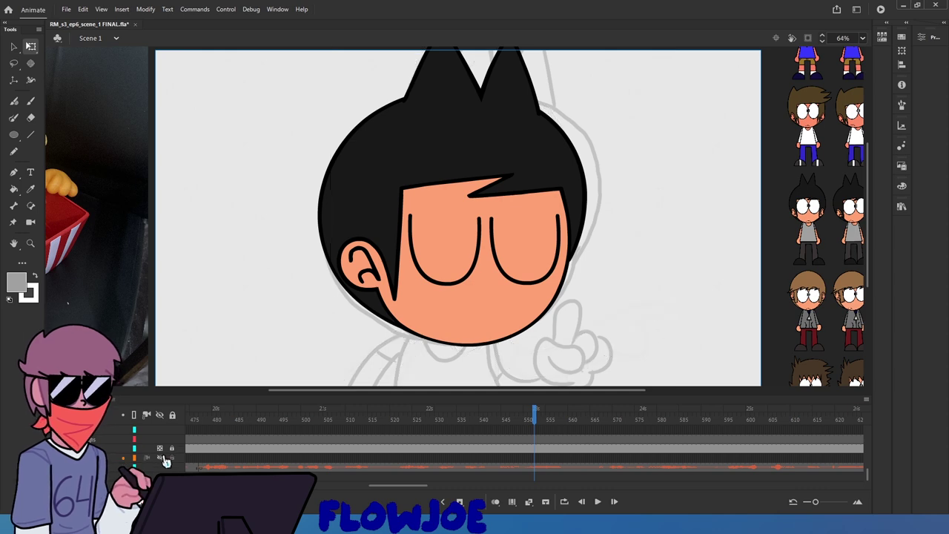
Hide the finished artwork layers on the last closed-eye keyframe to view the rough smiling sketch, and show them again
{"action": "left_click", "coordinate": [506, 331]}
{"action": "left_click_drag", "start_coordinate": [536, 418], "coordinate": [530, 422]}
{"action": "left_click", "coordinate": [509, 307]}
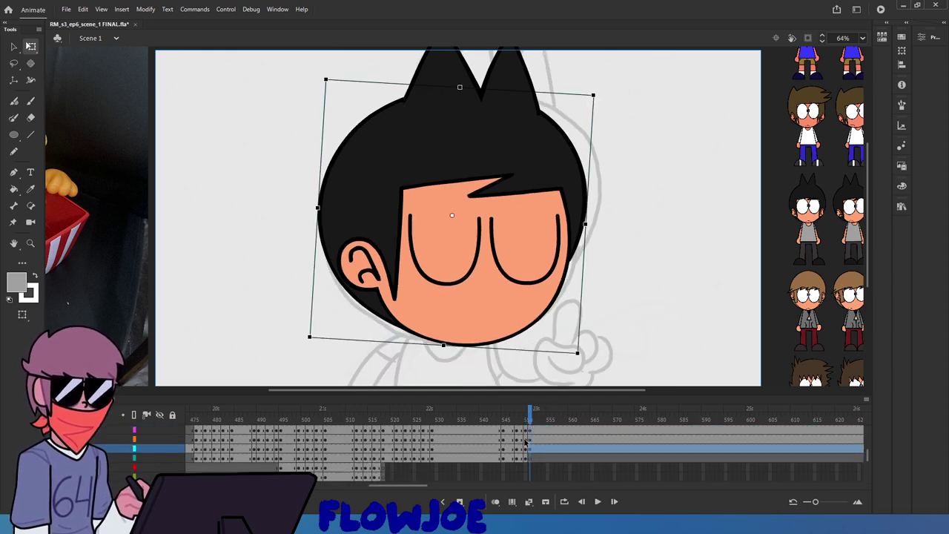
{"action": "left_click", "coordinate": [532, 467]}
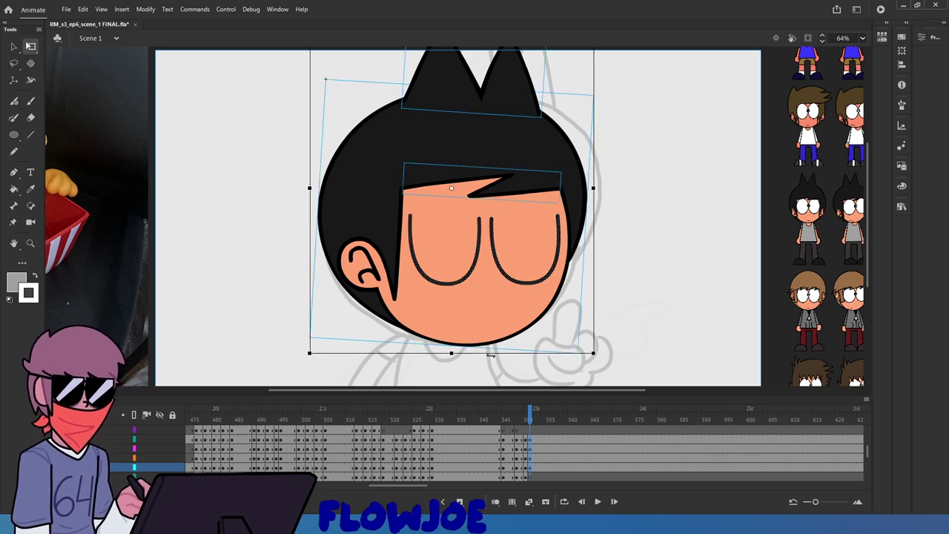
{"action": "mouse_move", "coordinate": [160, 436]}
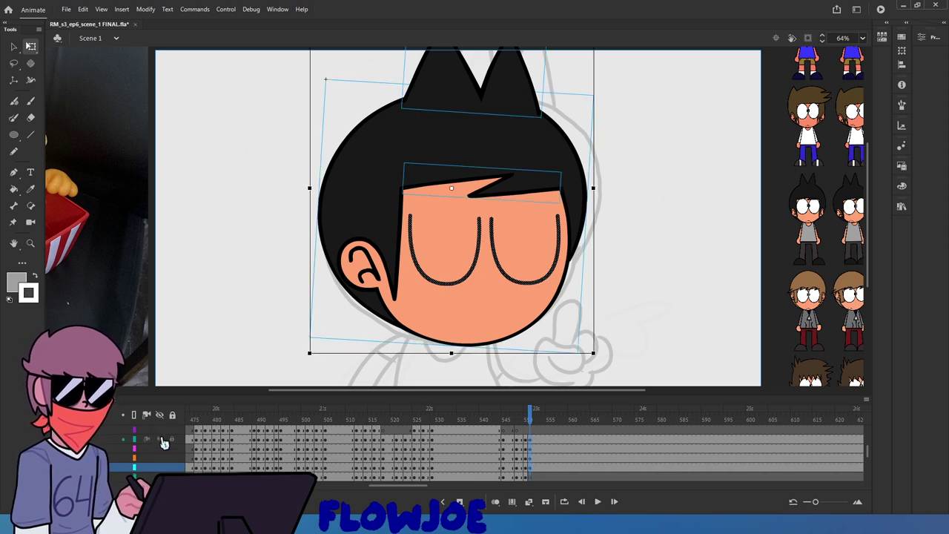
{"action": "scroll", "coordinate": [160, 438], "scroll_direction": "up", "scroll_amount": 2}
{"action": "left_click", "coordinate": [161, 439]}
{"action": "left_click_drag", "start_coordinate": [531, 420], "coordinate": [532, 422]}
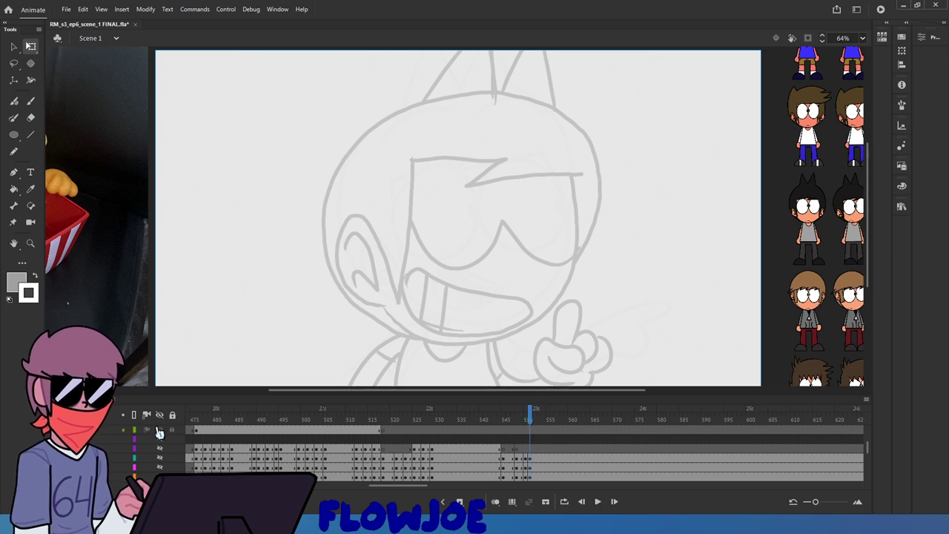
{"action": "left_click_drag", "start_coordinate": [160, 440], "coordinate": [160, 449]}
Compare with the previous keyframe, then select the whole head on the last closed-eye keyframe and nudge it slightly to the left
{"action": "left_click", "coordinate": [526, 420]}
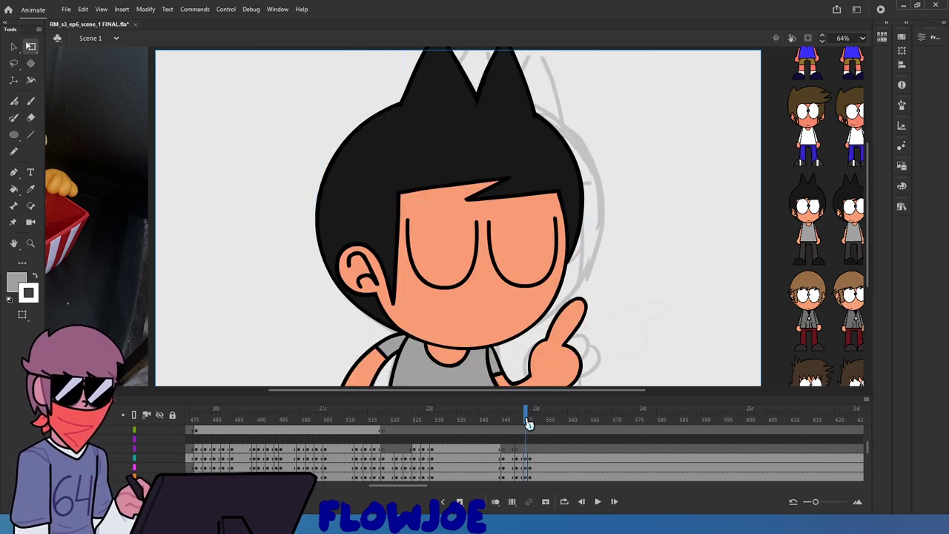
{"action": "left_click", "coordinate": [512, 331]}
{"action": "scroll", "coordinate": [531, 440], "scroll_direction": "up", "scroll_amount": 4}
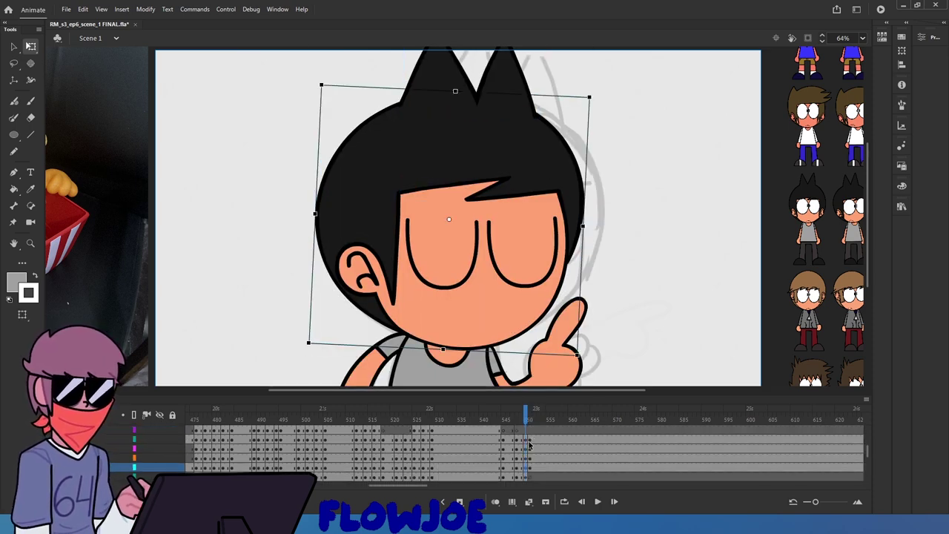
{"action": "left_click", "coordinate": [531, 439]}
{"action": "left_click_drag", "start_coordinate": [661, 365], "coordinate": [209, 46]}
{"action": "mouse_move", "coordinate": [528, 415]}
{"action": "left_mouse_down"}
{"action": "mouse_move", "coordinate": [512, 419]}
{"action": "mouse_move", "coordinate": [532, 428]}
{"action": "left_mouse_up"}
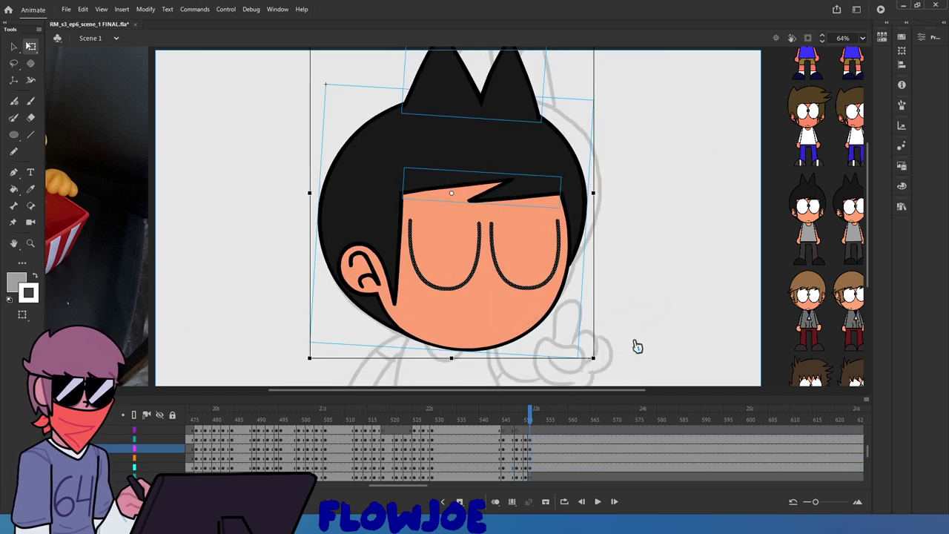
{"action": "left_click_drag", "start_coordinate": [643, 369], "coordinate": [304, 89]}
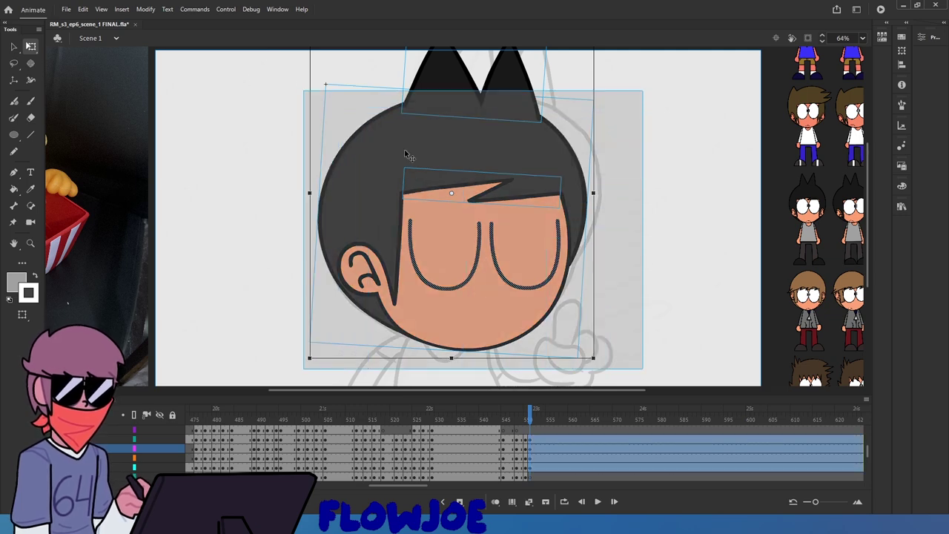
{"action": "key", "text": "Left"}
{"action": "key", "text": "Left"}
{"action": "key", "text": "Left"}
{"action": "key", "text": "Left"}
{"action": "left_click", "coordinate": [597, 334]}
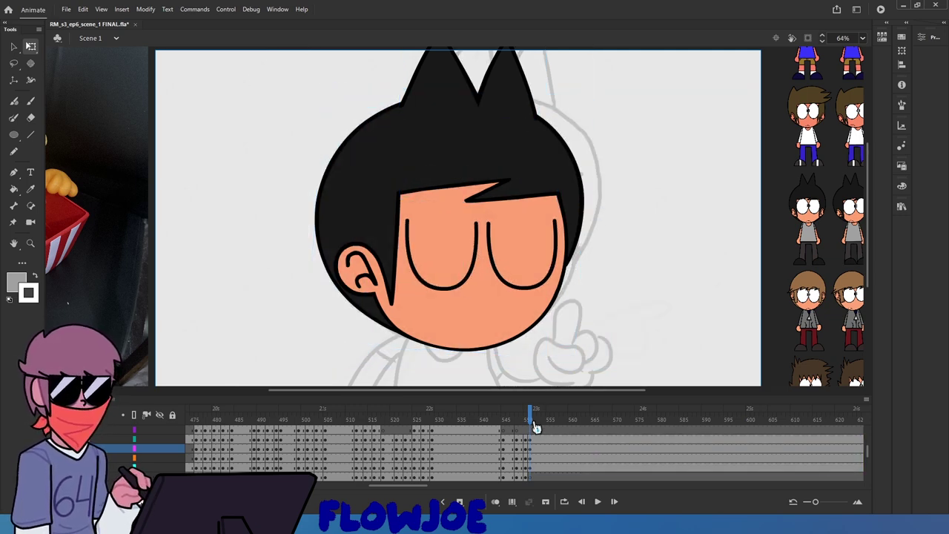
Reset the head artwork on the last closed-eye keyframe to the pose of the preceding keyframe
{"action": "left_click_drag", "start_coordinate": [522, 422], "coordinate": [530, 469]}
{"action": "left_click", "coordinate": [530, 469]}
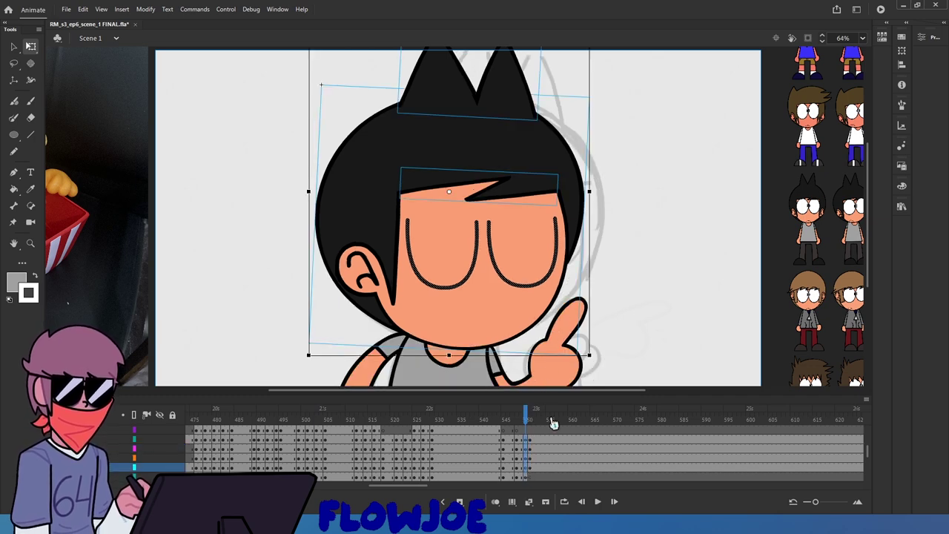
{"action": "left_click", "coordinate": [529, 444]}
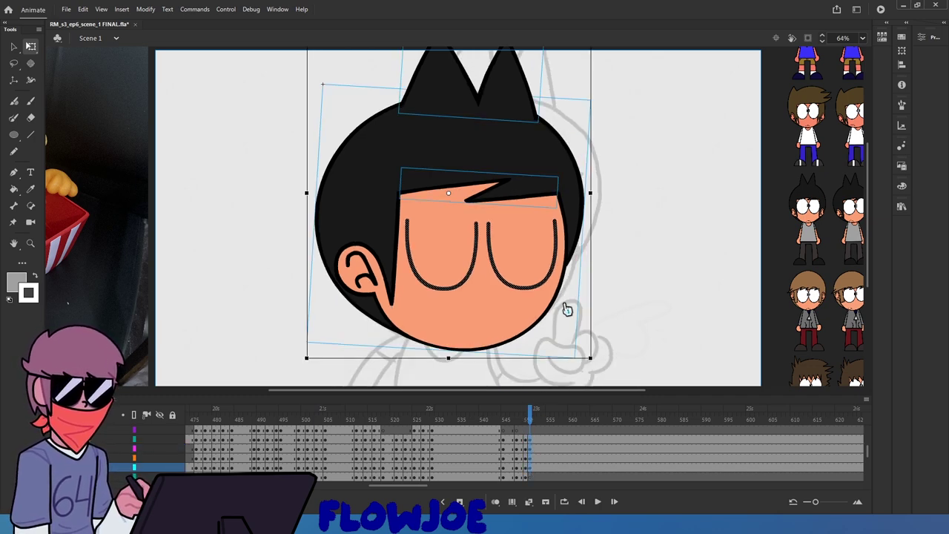
{"action": "key", "text": "ctrl+z"}
{"action": "key", "text": "period"}
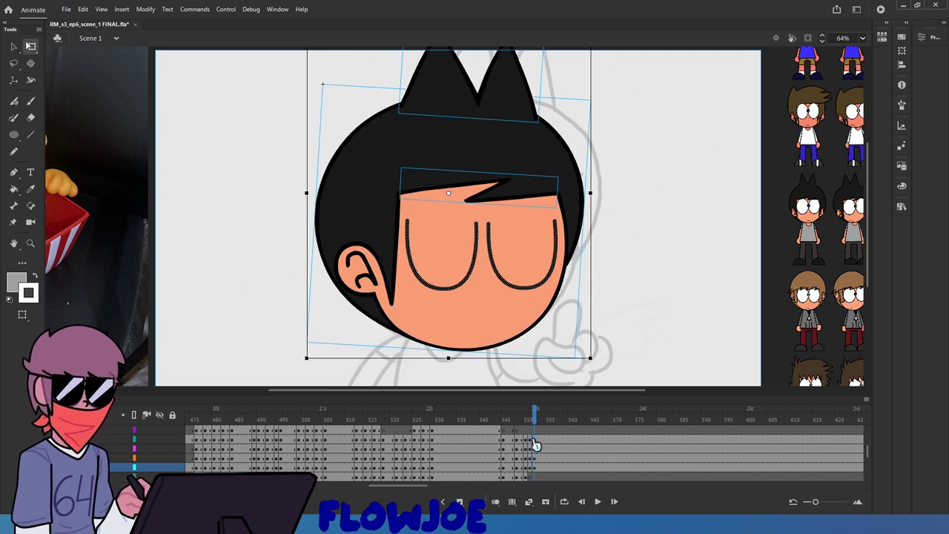
{"action": "left_click_drag", "start_coordinate": [530, 440], "coordinate": [534, 470]}
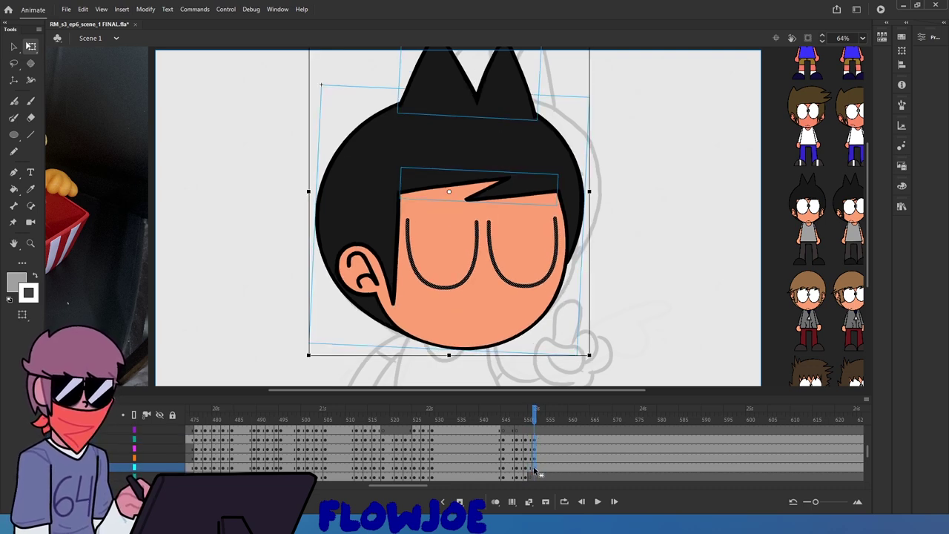
{"action": "key", "text": "ctrl+z"}
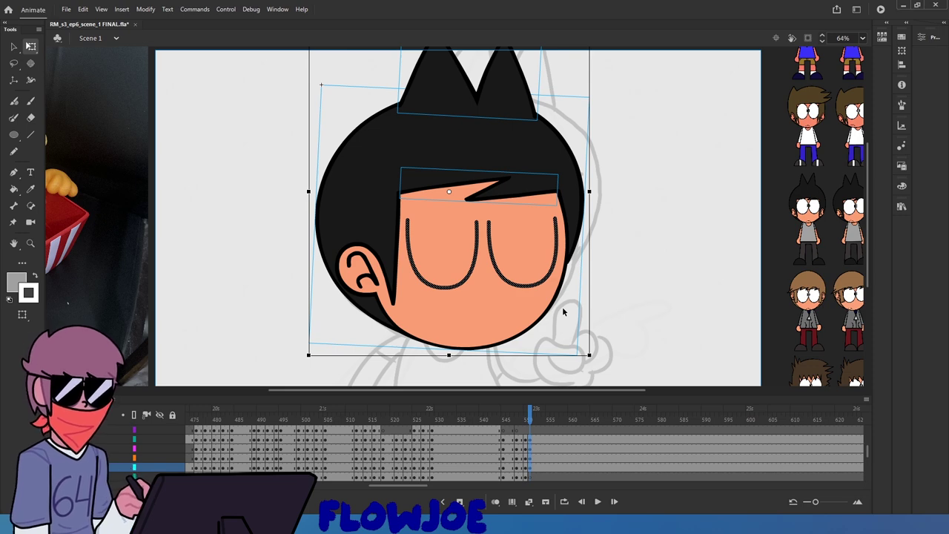
Select the whole head on the last closed-eye keyframe, move it slightly upward and rotate it slightly counterclockwise
{"action": "left_click_drag", "start_coordinate": [531, 422], "coordinate": [529, 424]}
{"action": "key", "text": "ctrl+a"}
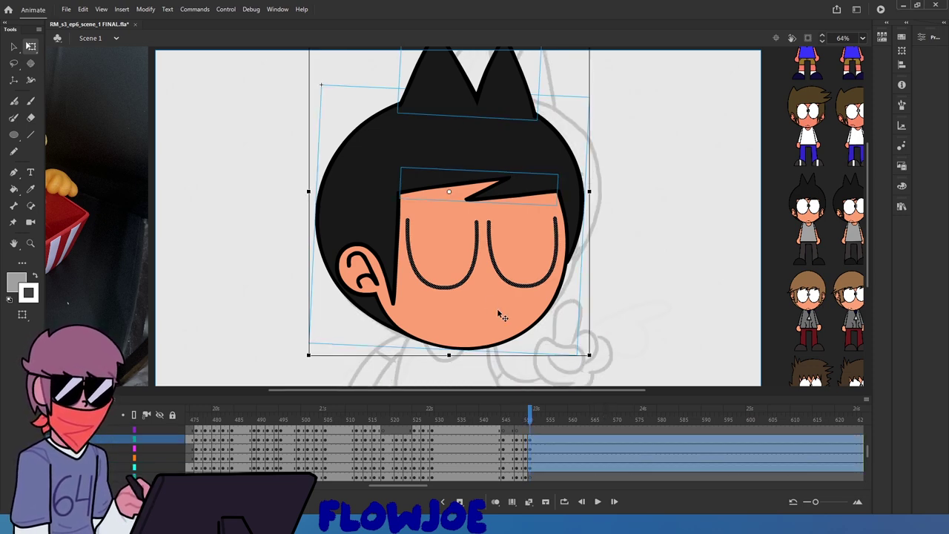
{"action": "left_click_drag", "start_coordinate": [489, 300], "coordinate": [487, 295]}
{"action": "left_click_drag", "start_coordinate": [531, 421], "coordinate": [530, 429]}
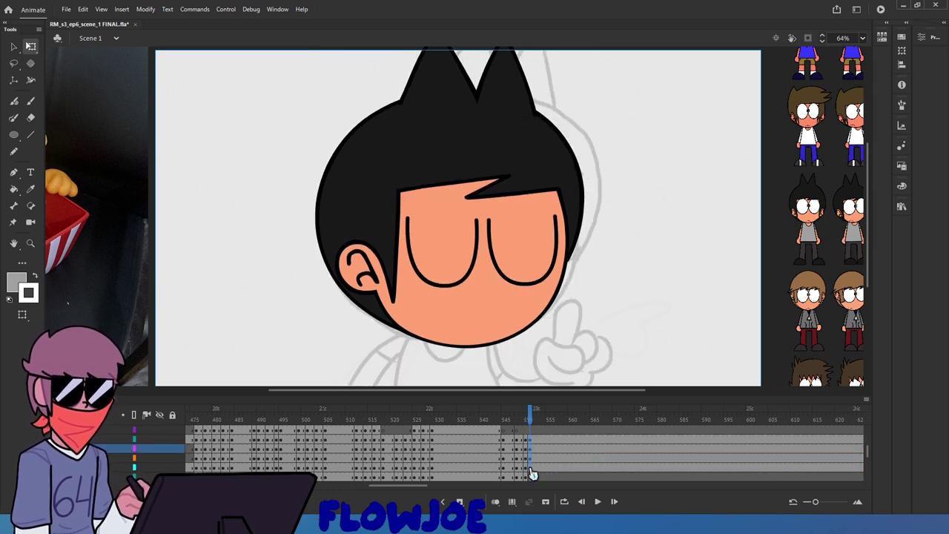
{"action": "left_click", "coordinate": [529, 465]}
{"action": "left_click_drag", "start_coordinate": [594, 348], "coordinate": [607, 351]}
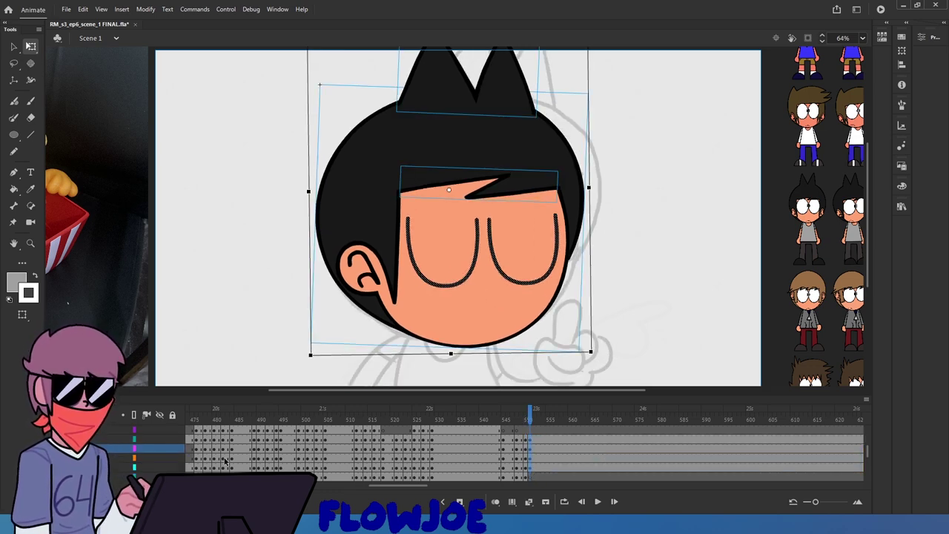
Hide the finished artwork to examine the rough sketch, show it again and compare the head with the preceding keyframes
{"action": "scroll", "coordinate": [168, 448], "scroll_direction": "up", "scroll_amount": 2}
{"action": "left_click", "coordinate": [160, 449]}
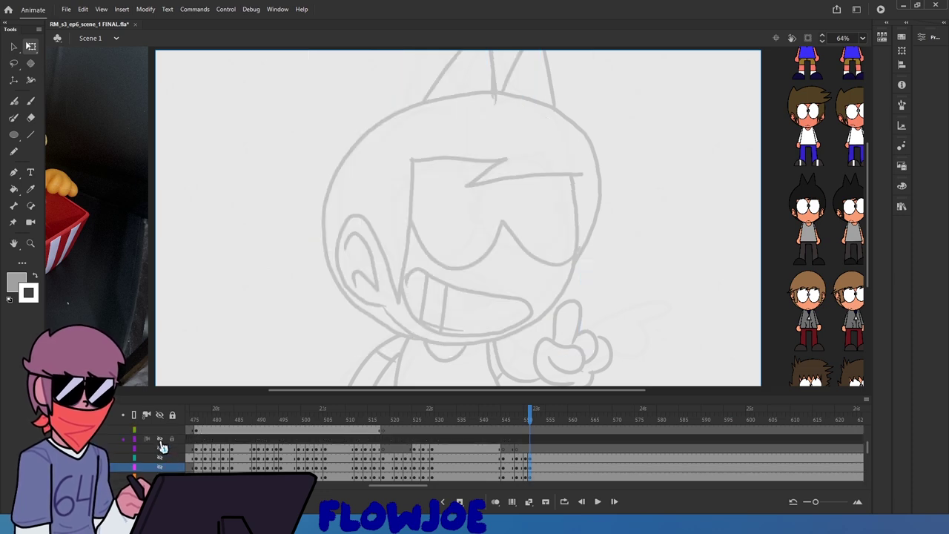
{"action": "left_click", "coordinate": [161, 450]}
{"action": "left_click", "coordinate": [522, 428]}
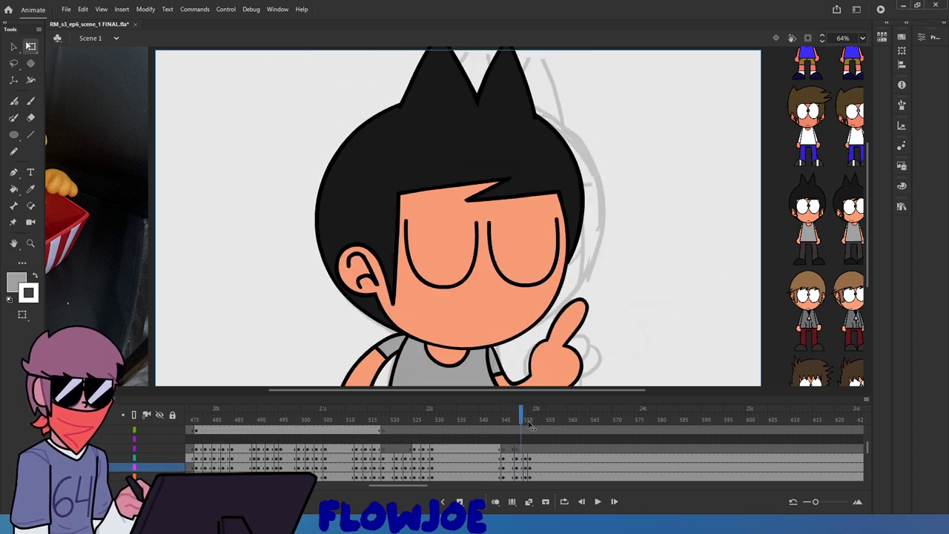
{"action": "left_click", "coordinate": [526, 428]}
{"action": "mouse_move", "coordinate": [524, 424]}
{"action": "left_mouse_down"}
{"action": "mouse_move", "coordinate": [535, 435]}
{"action": "mouse_move", "coordinate": [527, 435]}
{"action": "left_mouse_up"}
{"action": "left_click", "coordinate": [530, 438]}
{"action": "left_click", "coordinate": [607, 294]}
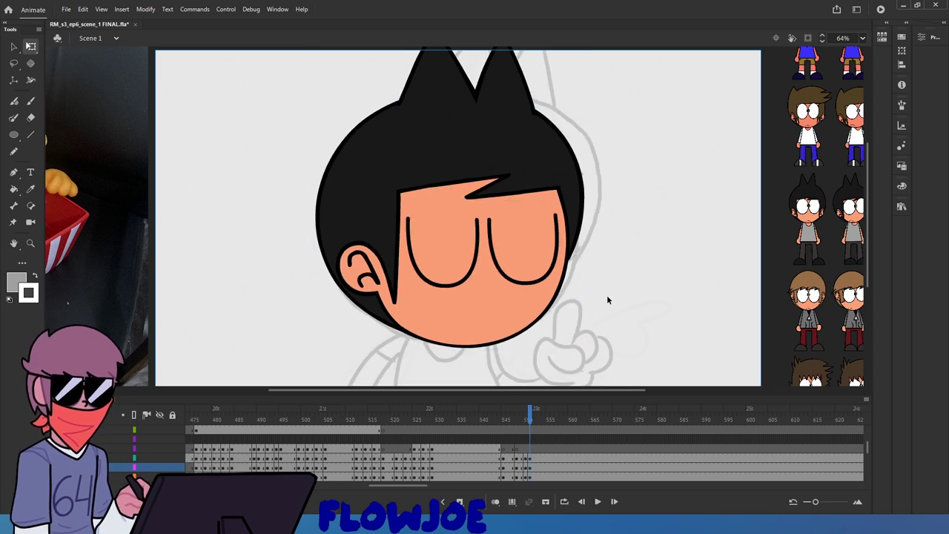
Select both closed-eye curves on the last keyframe and scale them slightly wider and flatter
{"action": "double_click", "coordinate": [516, 282]}
{"action": "left_click", "coordinate": [467, 284], "text": "shift"}
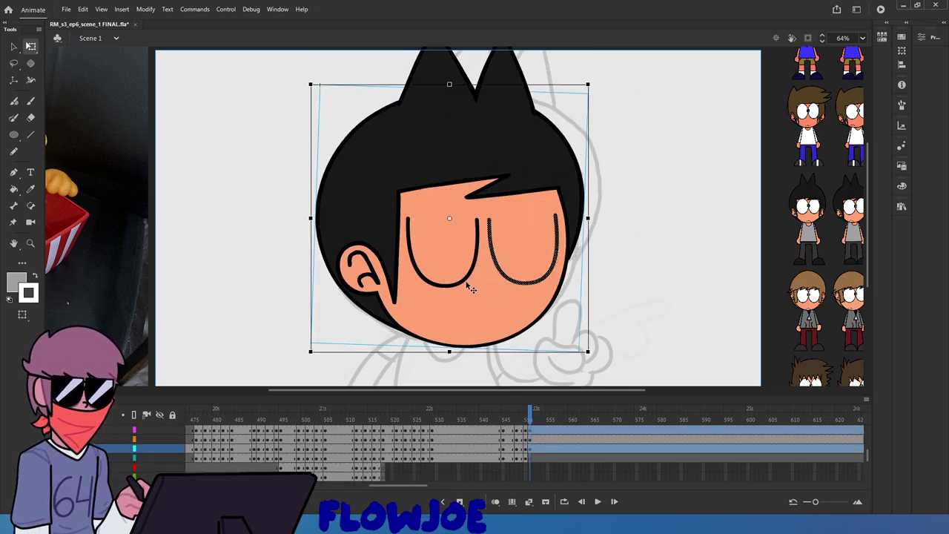
{"action": "left_click", "coordinate": [467, 280], "text": "shift"}
{"action": "left_click", "coordinate": [473, 295], "text": "shift"}
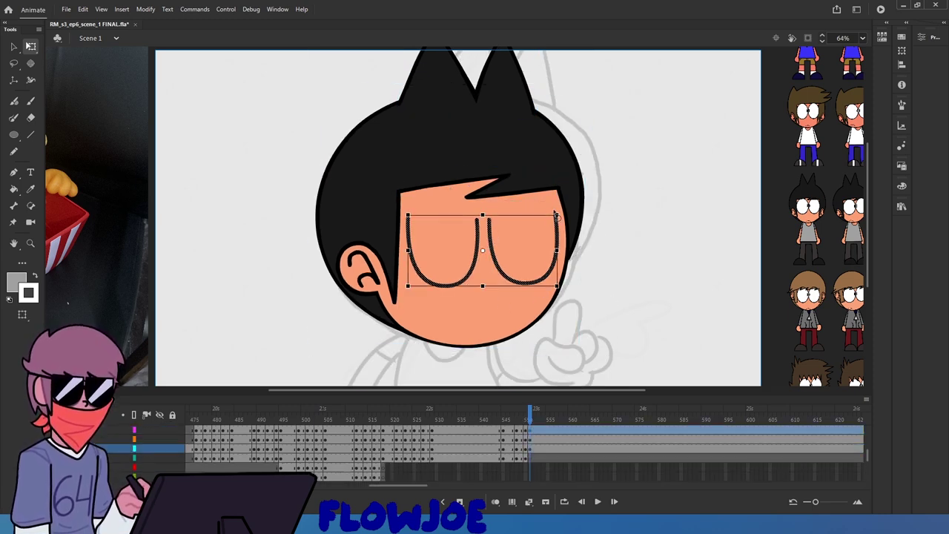
{"action": "left_click_drag", "start_coordinate": [557, 214], "coordinate": [559, 218]}
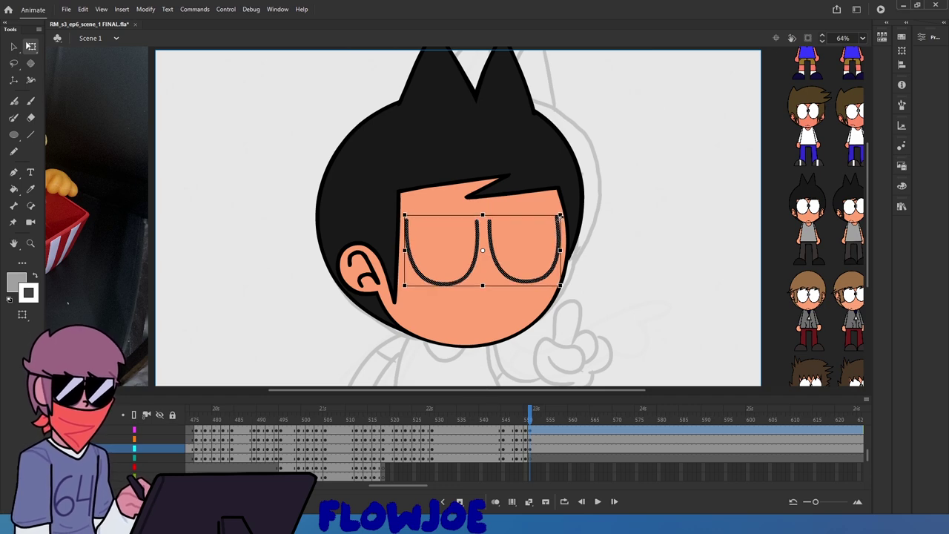
{"action": "left_click", "coordinate": [626, 253]}
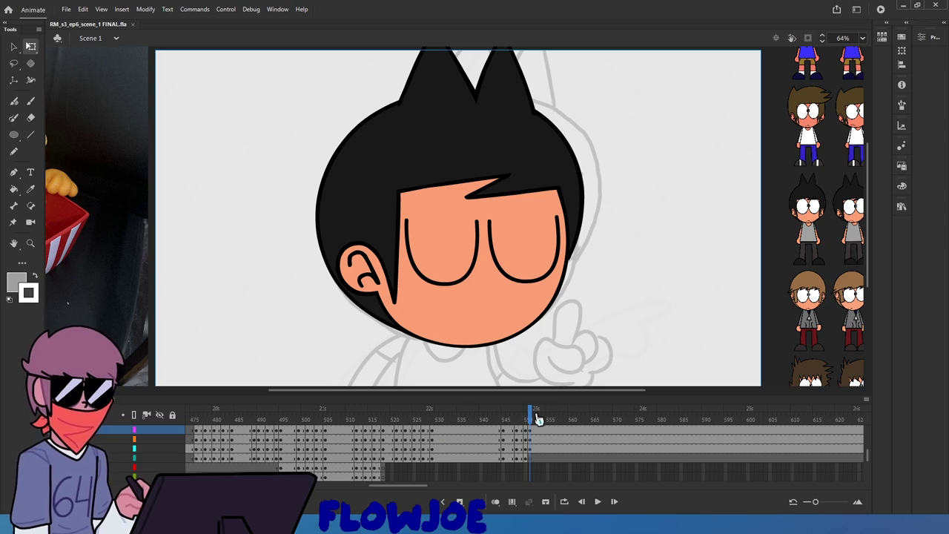
Play back the blink from the open-eyed pose and return to the last closed-eye keyframe
{"action": "mouse_move", "coordinate": [536, 417]}
{"action": "left_mouse_down"}
{"action": "mouse_move", "coordinate": [502, 419]}
{"action": "mouse_move", "coordinate": [534, 428]}
{"action": "left_mouse_up"}
{"action": "left_click_drag", "start_coordinate": [521, 424], "coordinate": [494, 424]}
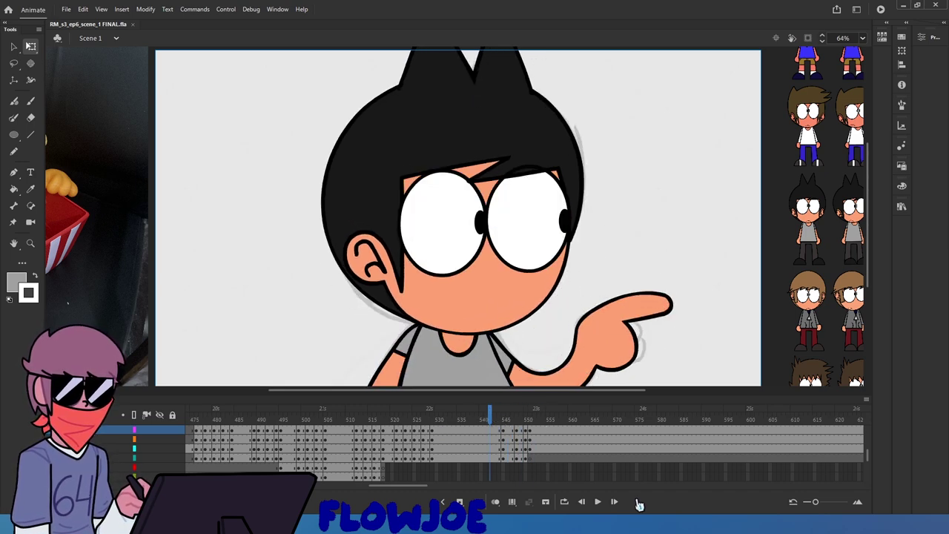
{"action": "left_click", "coordinate": [598, 502]}
{"action": "left_click", "coordinate": [597, 501]}
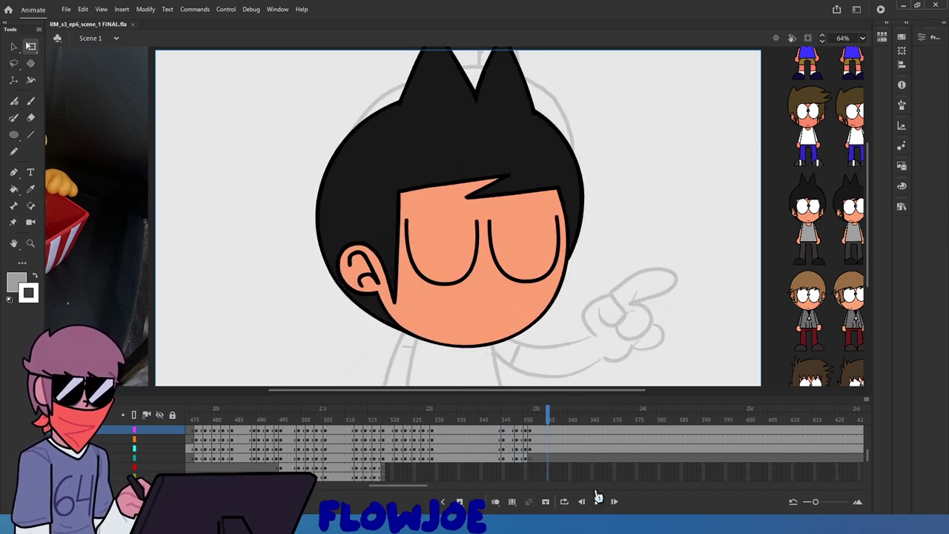
{"action": "left_click", "coordinate": [531, 422]}
{"action": "left_click_drag", "start_coordinate": [532, 422], "coordinate": [531, 422]}
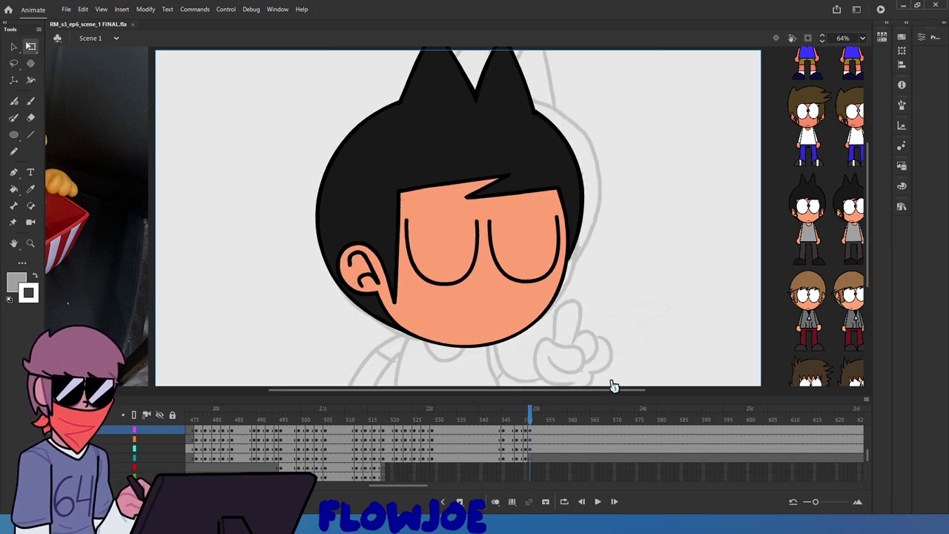
Nudge the whole head very slightly downward on the last closed-eye keyframe and preview the motion
{"action": "key", "text": "ctrl+a"}
{"action": "left_click_drag", "start_coordinate": [525, 276], "coordinate": [525, 277]}
{"action": "left_click", "coordinate": [592, 301]}
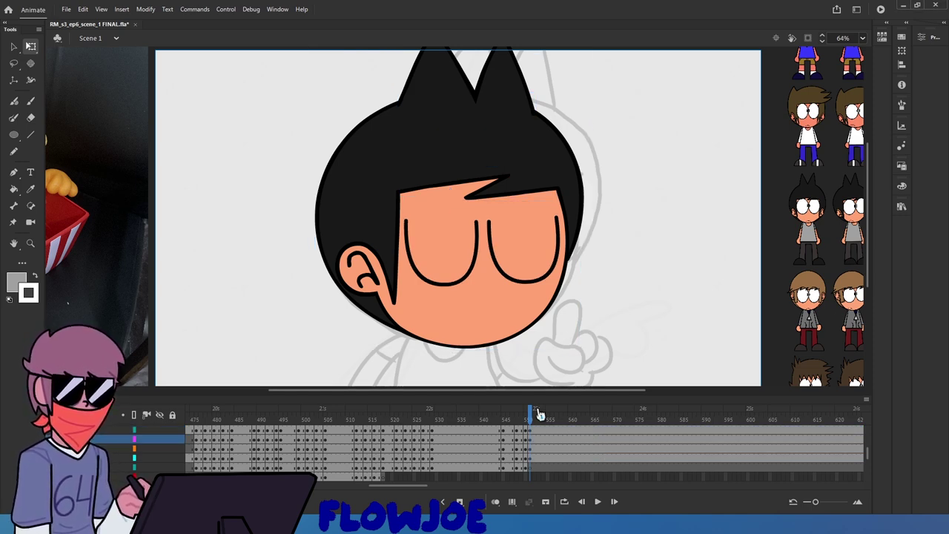
{"action": "mouse_move", "coordinate": [532, 415]}
{"action": "left_mouse_down"}
{"action": "mouse_move", "coordinate": [504, 413]}
{"action": "mouse_move", "coordinate": [528, 422]}
{"action": "left_mouse_up"}
{"action": "left_click", "coordinate": [603, 505]}
{"action": "left_click", "coordinate": [603, 505]}
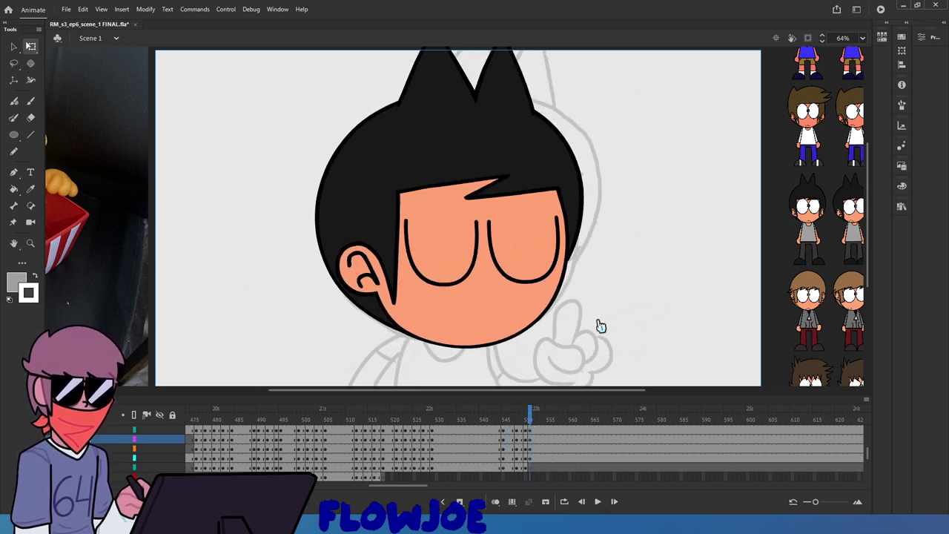
Scale the whole head on the last closed-eye keyframe slightly narrower and taller
{"action": "key", "text": "ctrl+a"}
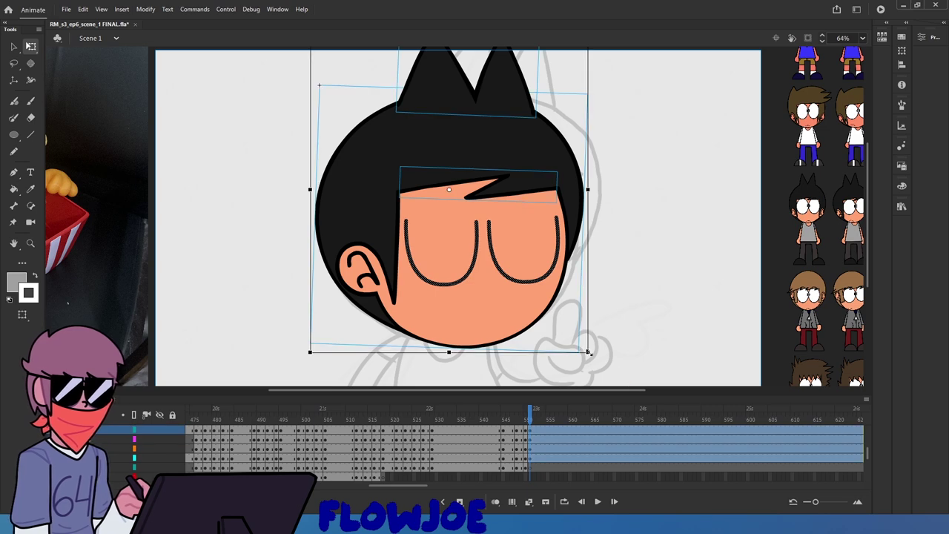
{"action": "left_click_drag", "start_coordinate": [589, 353], "coordinate": [584, 354]}
{"action": "mouse_move", "coordinate": [529, 415]}
{"action": "left_mouse_down"}
{"action": "mouse_move", "coordinate": [519, 420]}
{"action": "mouse_move", "coordinate": [531, 429]}
{"action": "left_mouse_up"}
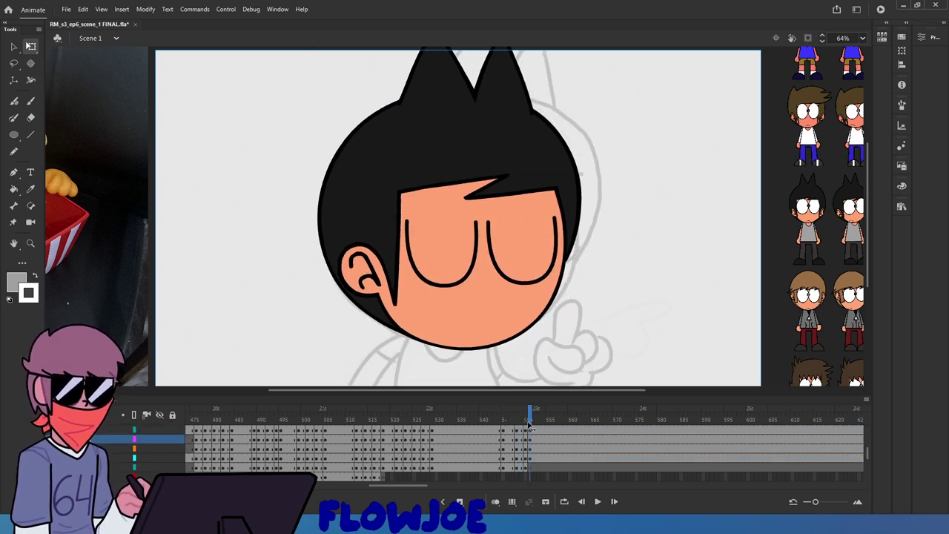
Select both closed-eye curves on the last keyframe and stretch them slightly taller
{"action": "left_click", "coordinate": [470, 273]}
{"action": "left_click", "coordinate": [501, 272], "text": "shift"}
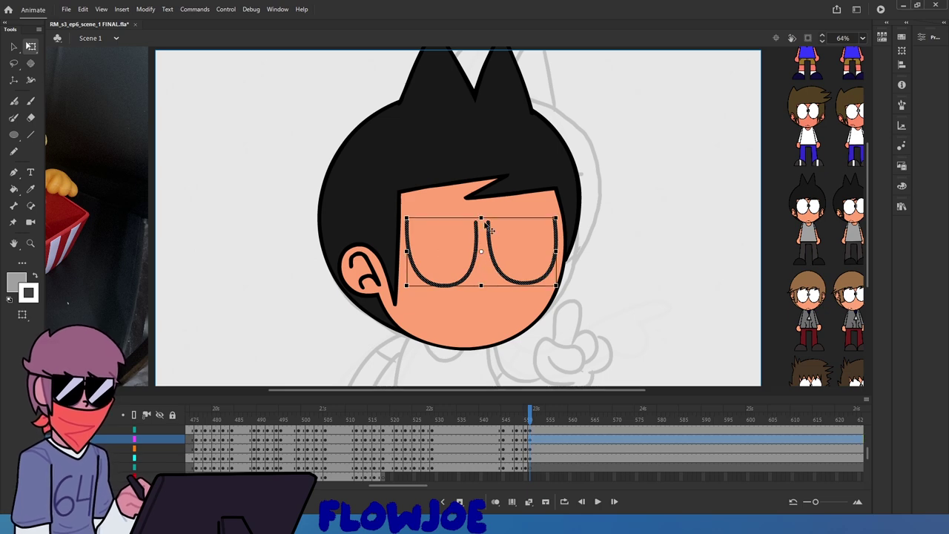
{"action": "left_click_drag", "start_coordinate": [482, 218], "coordinate": [502, 212]}
{"action": "left_click", "coordinate": [610, 295]}
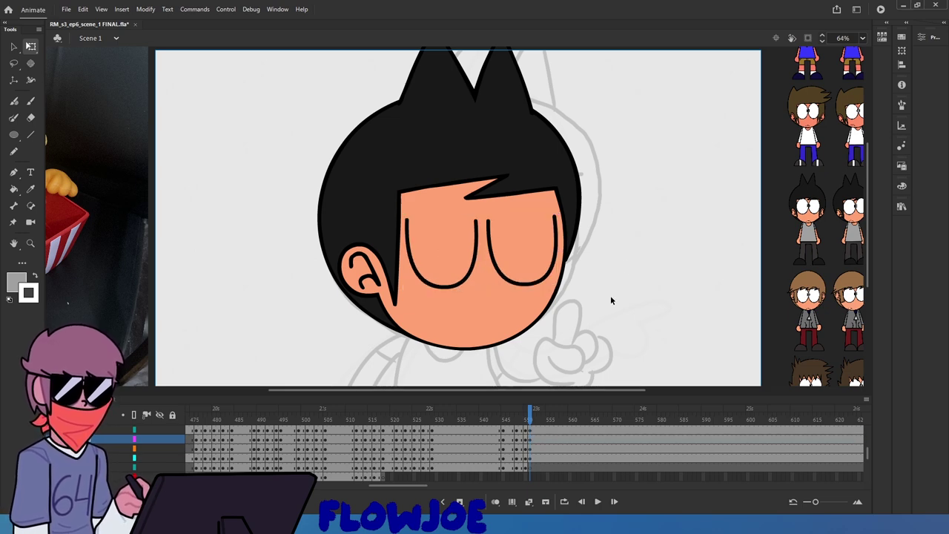
Compare the closed-eye curves with the preceding keyframe and make them slightly narrower on the last keyframe
{"action": "mouse_move", "coordinate": [528, 422]}
{"action": "left_mouse_down"}
{"action": "mouse_move", "coordinate": [538, 421]}
{"action": "mouse_move", "coordinate": [521, 421]}
{"action": "mouse_move", "coordinate": [531, 424]}
{"action": "left_mouse_up"}
{"action": "left_click", "coordinate": [530, 430]}
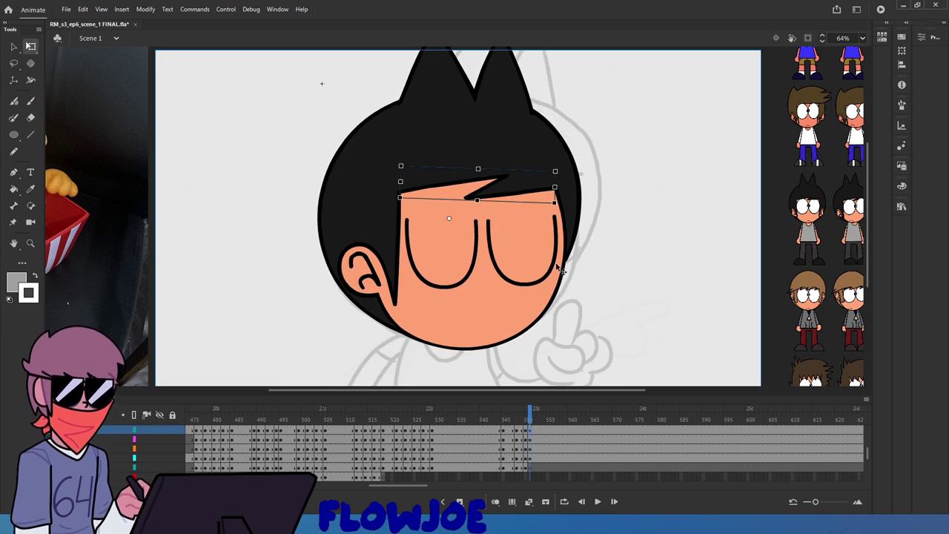
{"action": "left_click", "coordinate": [543, 282]}
{"action": "left_click", "coordinate": [532, 439]}
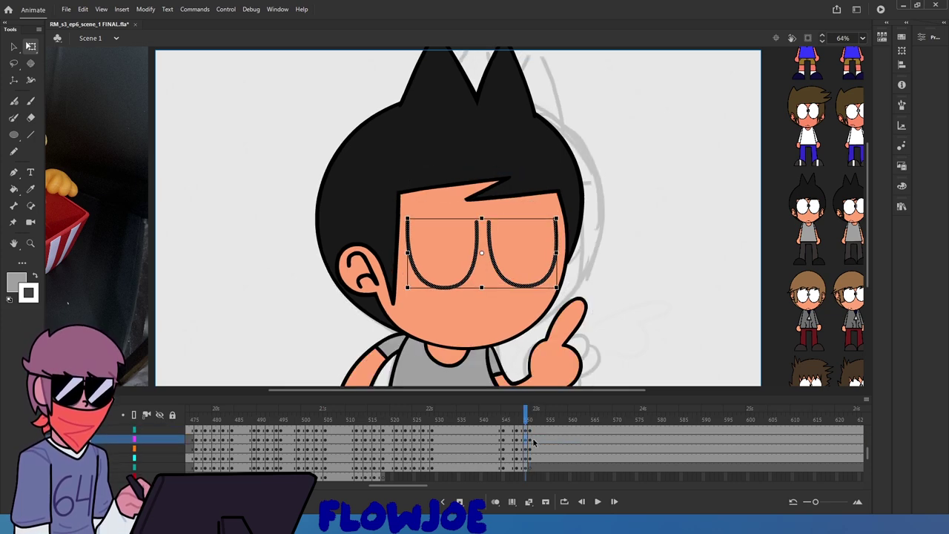
{"action": "left_click_drag", "start_coordinate": [553, 257], "coordinate": [551, 261]}
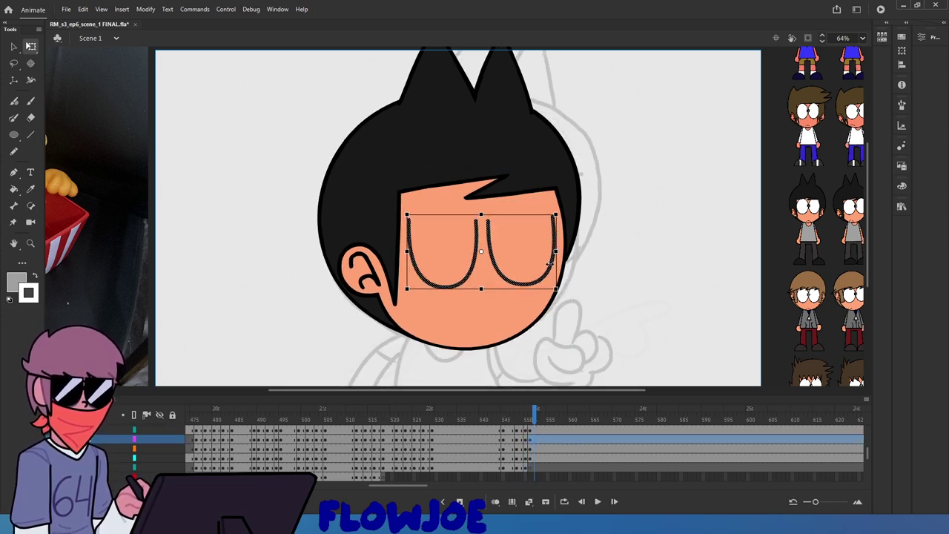
{"action": "left_click", "coordinate": [552, 317]}
Nudge the whole head slightly upward on the last closed-eye keyframe and scrub back to the half-closed-eye pose for comparison
{"action": "left_click_drag", "start_coordinate": [534, 419], "coordinate": [529, 422]}
{"action": "key", "text": "ctrl+a"}
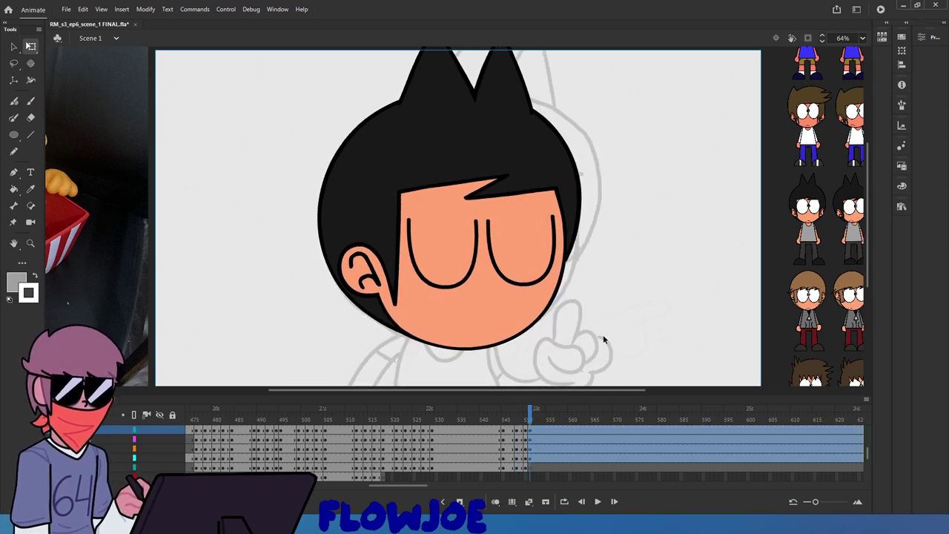
{"action": "left_click_drag", "start_coordinate": [479, 309], "coordinate": [482, 305]}
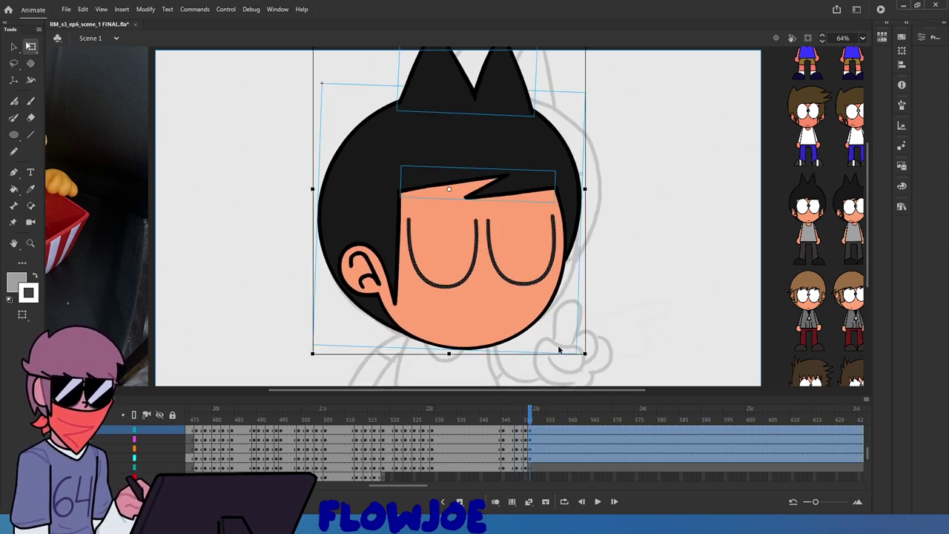
{"action": "left_click", "coordinate": [559, 343]}
{"action": "left_click_drag", "start_coordinate": [530, 418], "coordinate": [502, 420]}
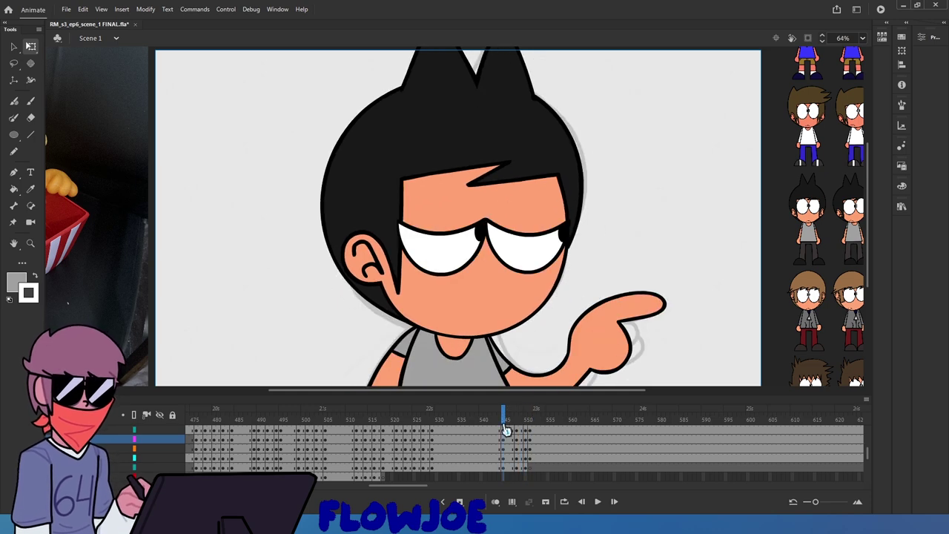
Play back the blink, add a keyframe for the head layers after the last closed-eye pose, and raise the whole head on it
{"action": "left_click", "coordinate": [599, 502]}
{"action": "left_click", "coordinate": [599, 502]}
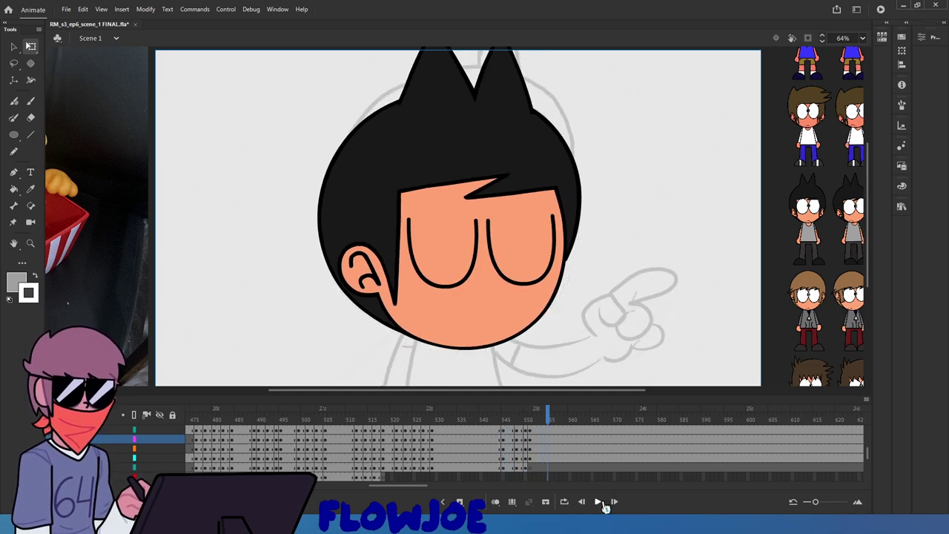
{"action": "left_click", "coordinate": [535, 420]}
{"action": "mouse_move", "coordinate": [534, 424]}
{"action": "left_mouse_down"}
{"action": "mouse_move", "coordinate": [545, 454]}
{"action": "mouse_move", "coordinate": [539, 448]}
{"action": "left_mouse_up"}
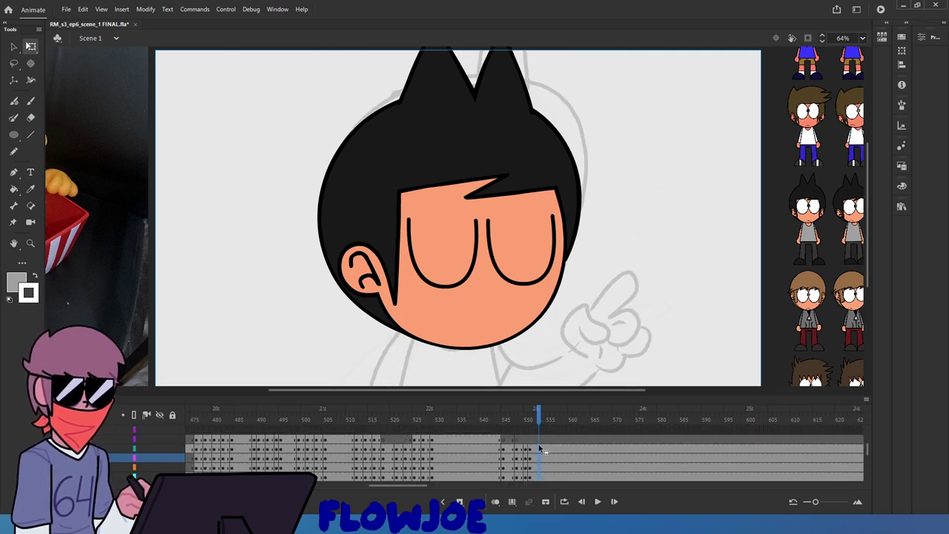
{"action": "key", "text": "ctrl+a"}
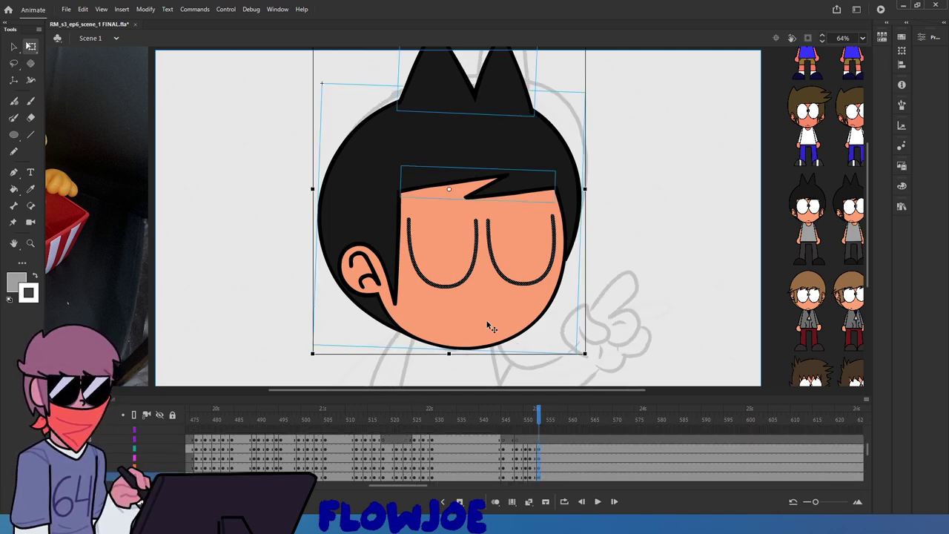
{"action": "left_click_drag", "start_coordinate": [487, 328], "coordinate": [493, 297]}
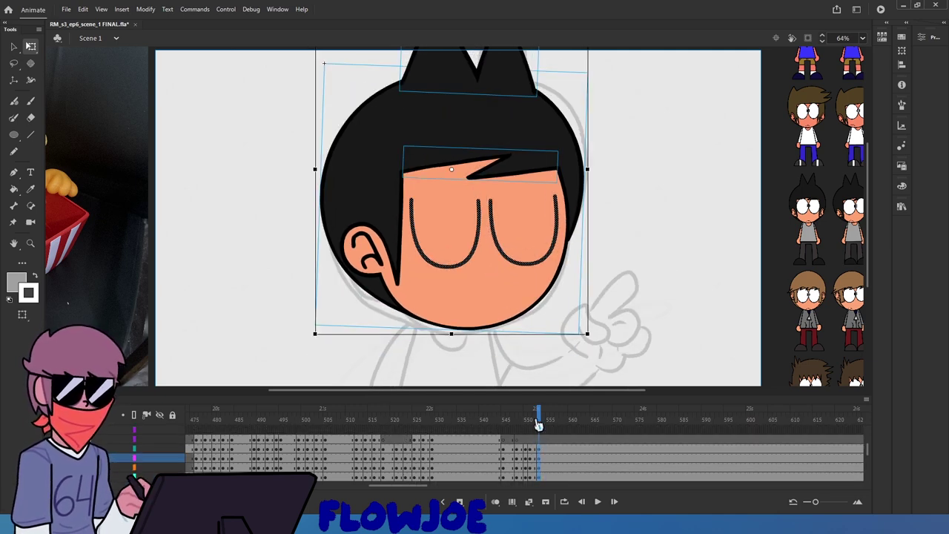
Compare the new keyframe with its neighbours and lower the whole head slightly to sit closer to the rough sketch
{"action": "mouse_move", "coordinate": [539, 426]}
{"action": "left_mouse_down"}
{"action": "mouse_move", "coordinate": [502, 426]}
{"action": "mouse_move", "coordinate": [534, 429]}
{"action": "left_mouse_up"}
{"action": "key", "text": "period"}
{"action": "key", "text": "period"}
{"action": "key", "text": "comma"}
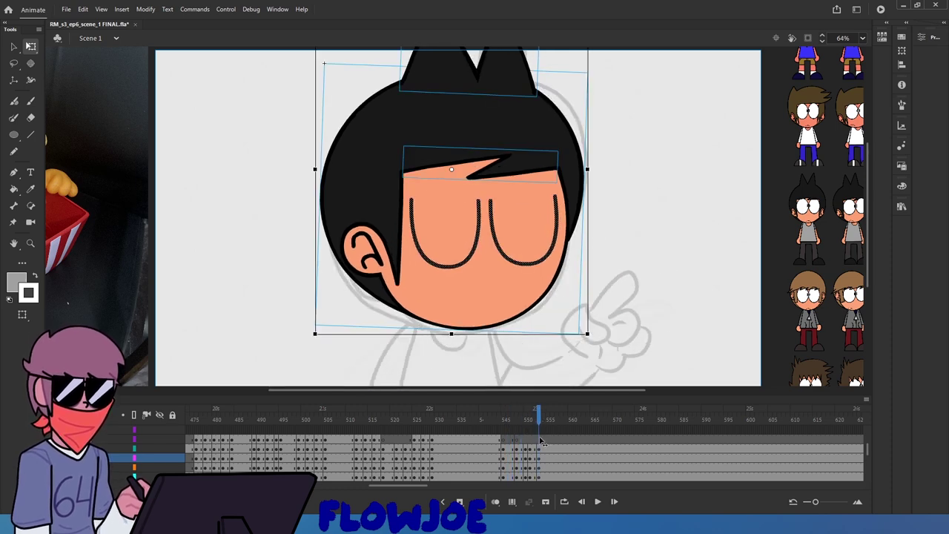
{"action": "key", "text": "comma"}
{"action": "key", "text": "period"}
{"action": "left_click", "coordinate": [609, 349]}
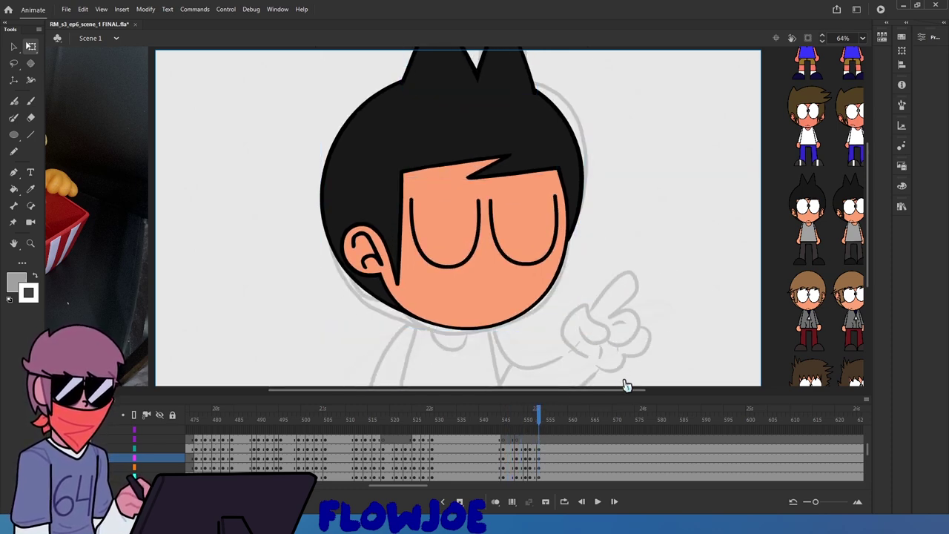
{"action": "key", "text": "ctrl+a"}
{"action": "left_click_drag", "start_coordinate": [517, 277], "coordinate": [514, 289]}
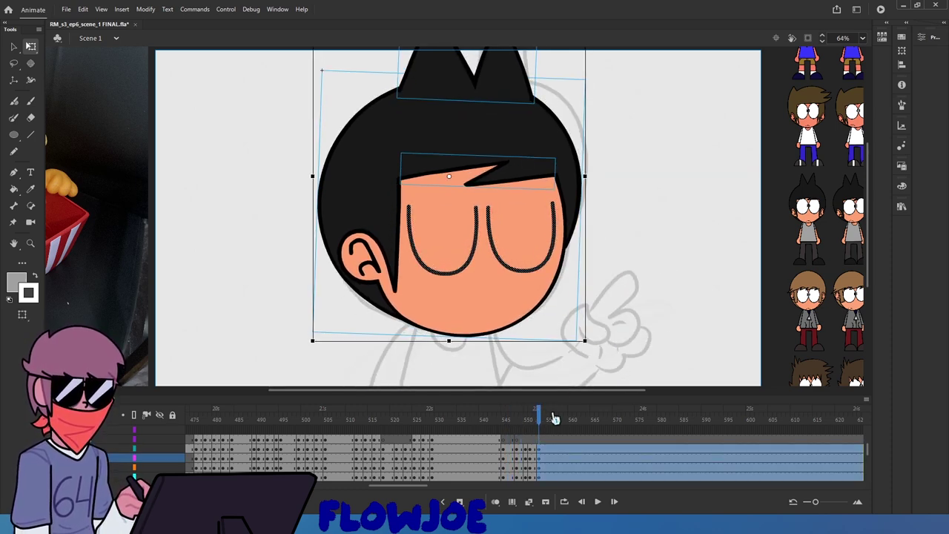
{"action": "mouse_move", "coordinate": [540, 415]}
{"action": "left_mouse_down"}
{"action": "mouse_move", "coordinate": [526, 423]}
{"action": "mouse_move", "coordinate": [545, 427]}
{"action": "mouse_move", "coordinate": [522, 431]}
{"action": "mouse_move", "coordinate": [540, 437]}
{"action": "left_mouse_up"}
{"action": "left_click", "coordinate": [537, 272]}
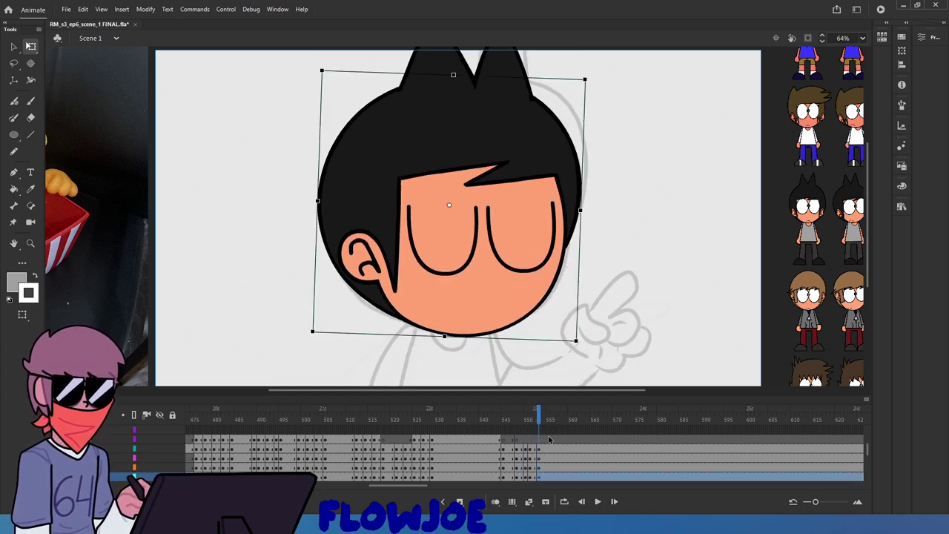
Delete both closed-eye curves from the new head keyframe
{"action": "left_click", "coordinate": [542, 449]}
{"action": "left_click", "coordinate": [496, 255]}
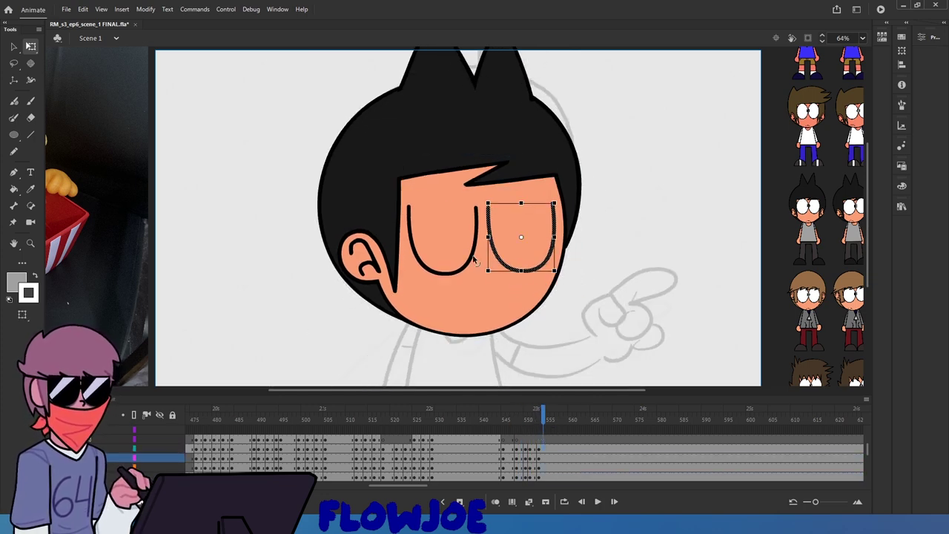
{"action": "key", "text": "Delete"}
{"action": "left_click", "coordinate": [474, 260]}
{"action": "key", "text": "Delete"}
{"action": "left_click", "coordinate": [428, 268]}
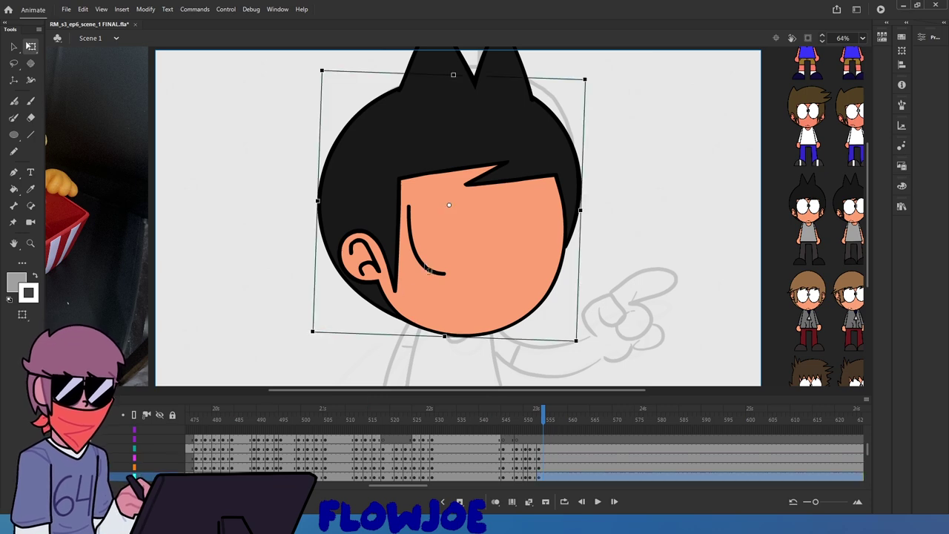
{"action": "left_click", "coordinate": [427, 269]}
{"action": "key", "text": "Delete"}
Hide the finished character layers to reveal the rough sketch and end them with blank keyframes right after the new head pose
{"action": "scroll", "coordinate": [175, 450], "scroll_direction": "up", "scroll_amount": 2}
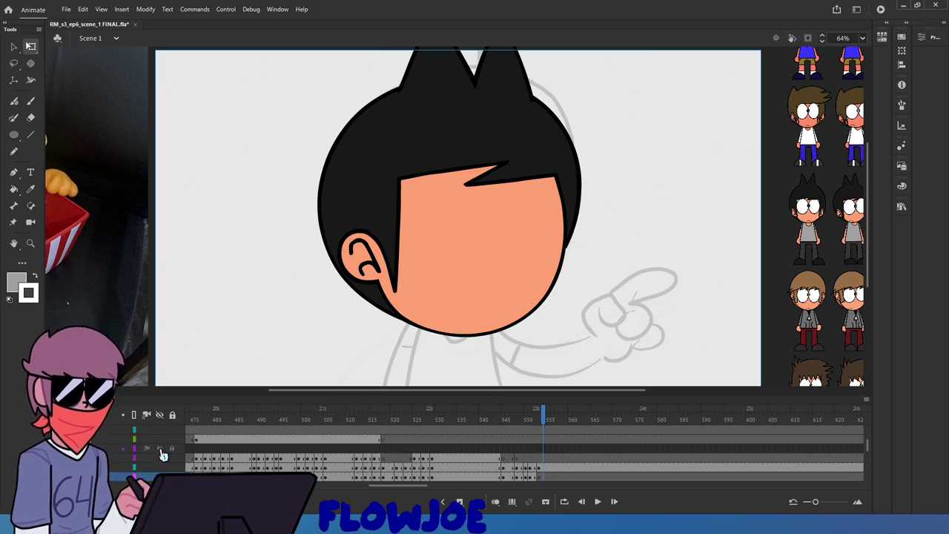
{"action": "left_click", "coordinate": [161, 454]}
{"action": "mouse_move", "coordinate": [543, 419]}
{"action": "left_mouse_down"}
{"action": "mouse_move", "coordinate": [516, 417]}
{"action": "mouse_move", "coordinate": [545, 421]}
{"action": "left_mouse_up"}
{"action": "left_click", "coordinate": [160, 449]}
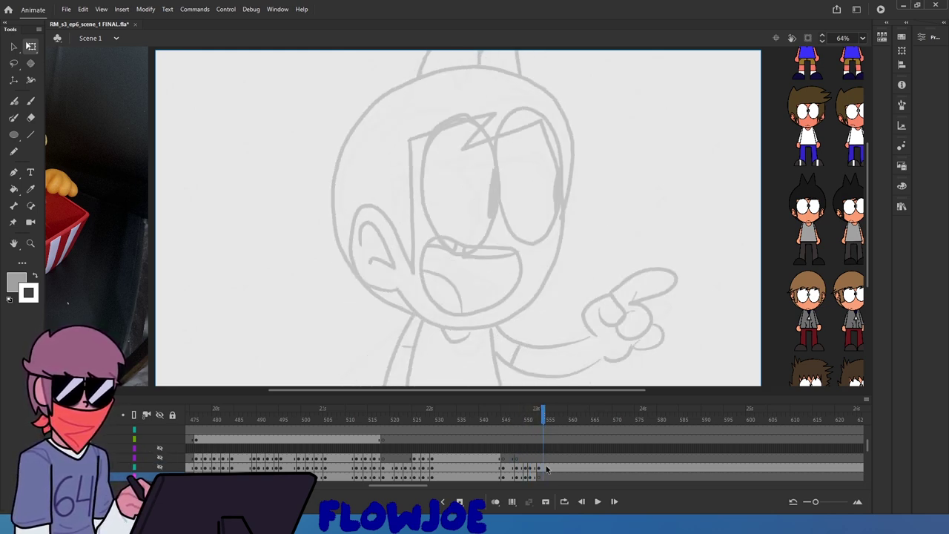
{"action": "scroll", "coordinate": [539, 463], "scroll_direction": "down", "scroll_amount": 2}
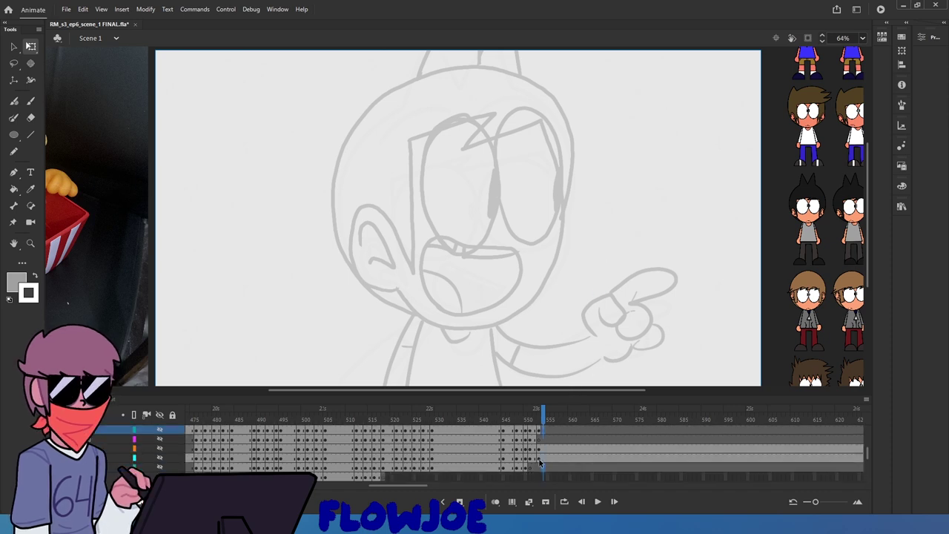
{"action": "scroll", "coordinate": [540, 462], "scroll_direction": "up", "scroll_amount": 2}
{"action": "left_click", "coordinate": [546, 475]}
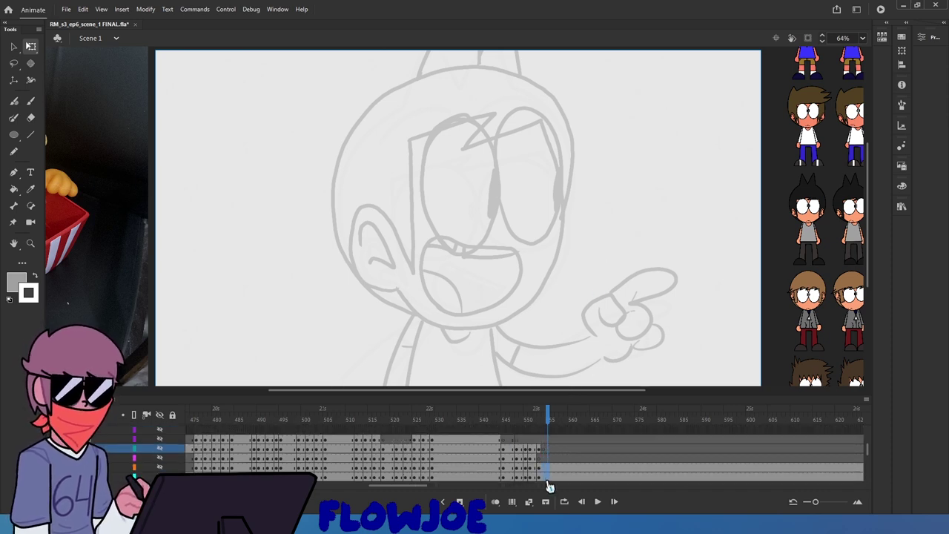
{"action": "left_click", "coordinate": [545, 477]}
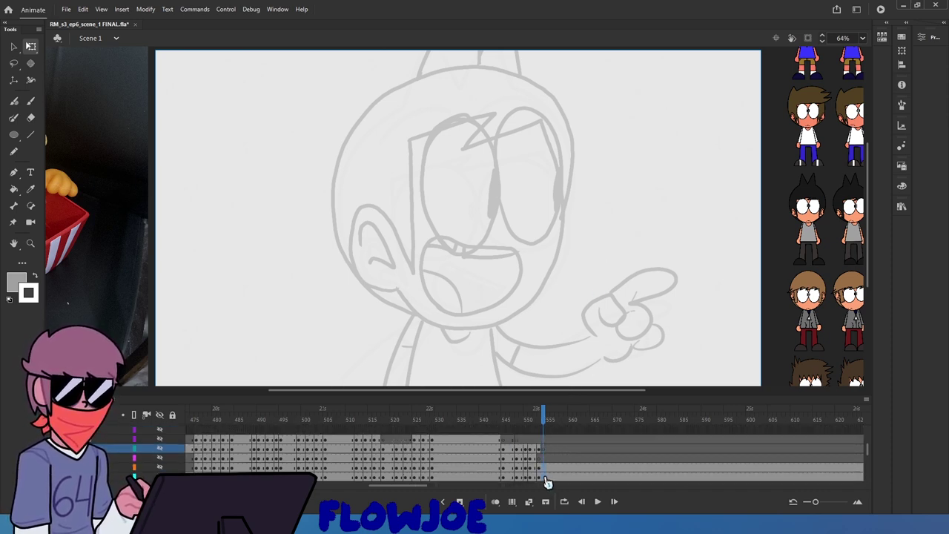
{"action": "left_click", "coordinate": [544, 479]}
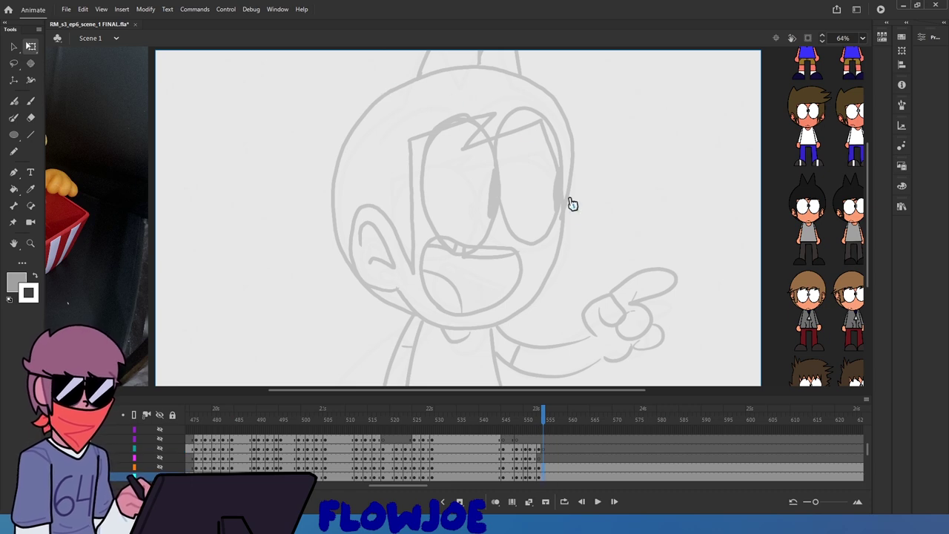
{"action": "key", "text": "F7"}
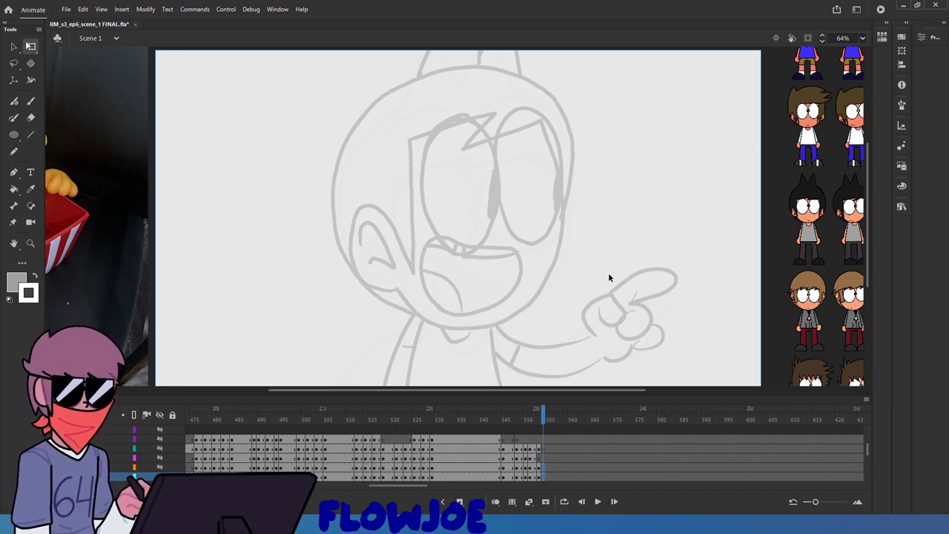
Show the hidden character layers again and return to the eyeless head keyframe
{"action": "left_click_drag", "start_coordinate": [543, 419], "coordinate": [507, 418]}
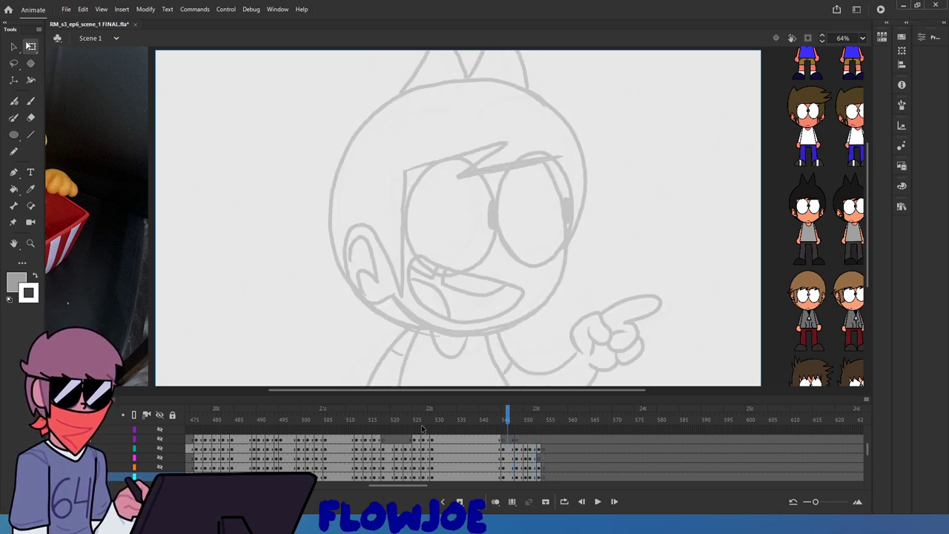
{"action": "left_click", "coordinate": [159, 431]}
{"action": "left_click", "coordinate": [160, 431]}
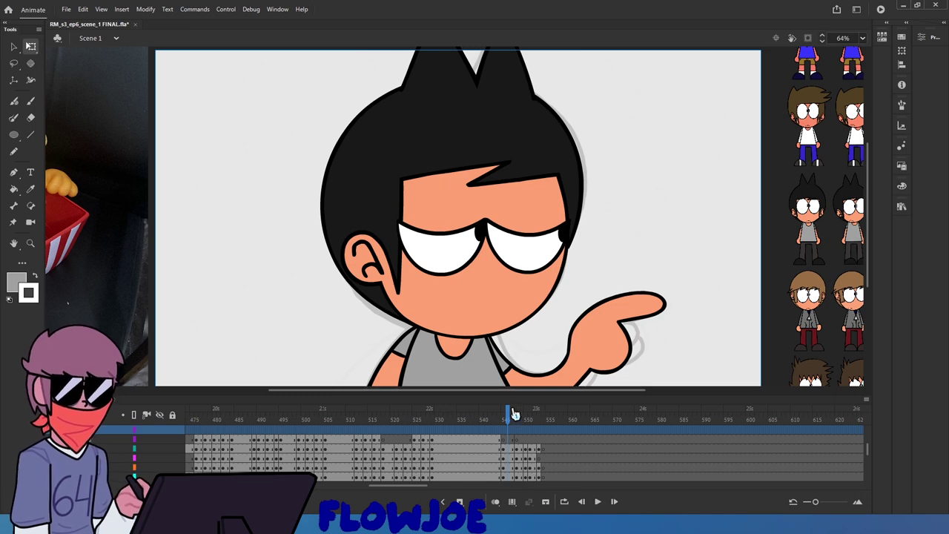
{"action": "mouse_move", "coordinate": [518, 419]}
{"action": "left_mouse_down"}
{"action": "mouse_move", "coordinate": [495, 419]}
{"action": "mouse_move", "coordinate": [525, 420]}
{"action": "mouse_move", "coordinate": [541, 435]}
{"action": "left_mouse_up"}
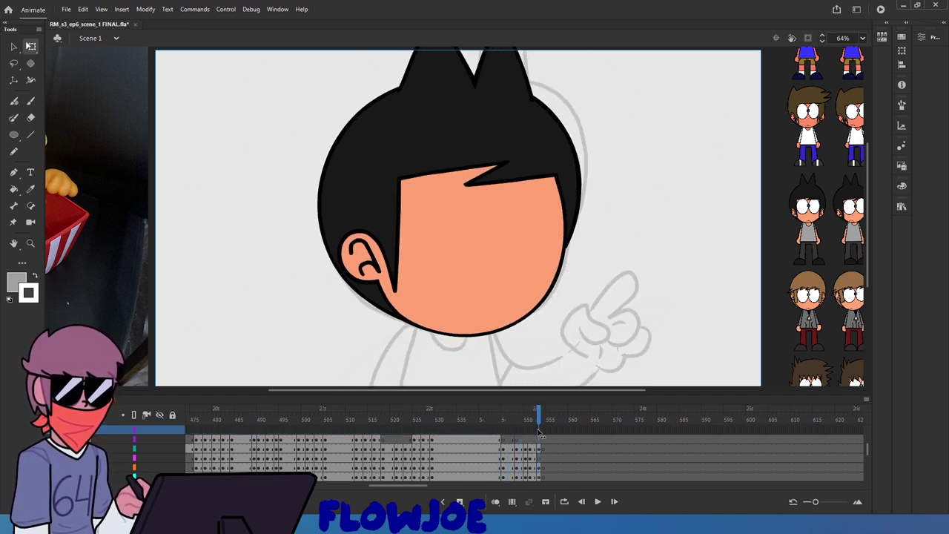
Copy the half-closed eyes from the earlier pointing pose, paste them onto the new head keyframe and fit them within the face
{"action": "left_click", "coordinate": [522, 450]}
{"action": "left_click", "coordinate": [512, 424]}
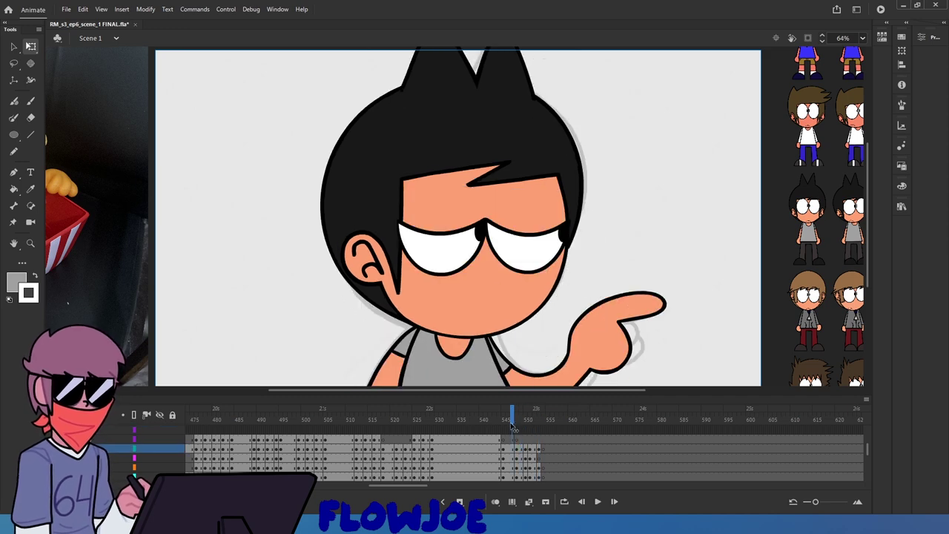
{"action": "left_click", "coordinate": [533, 264]}
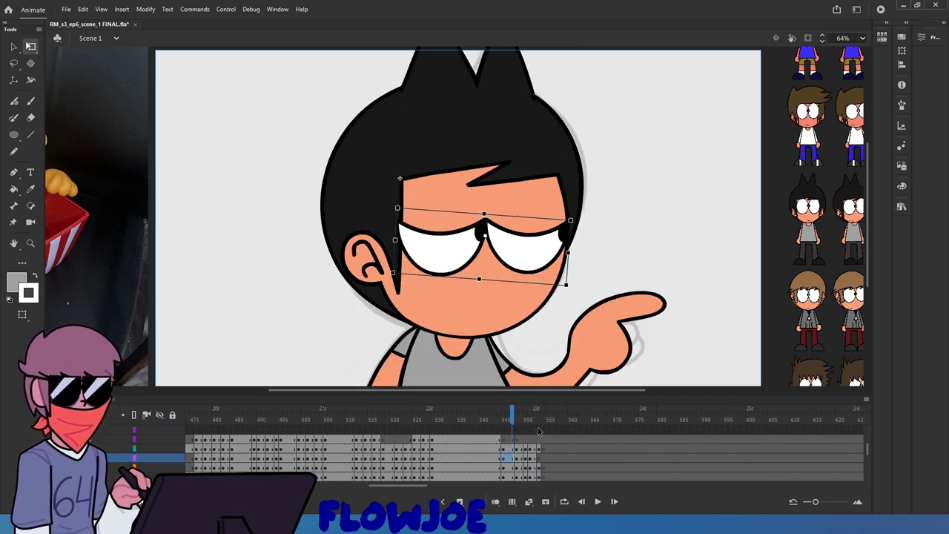
{"action": "left_click", "coordinate": [539, 431]}
{"action": "left_click", "coordinate": [537, 461]}
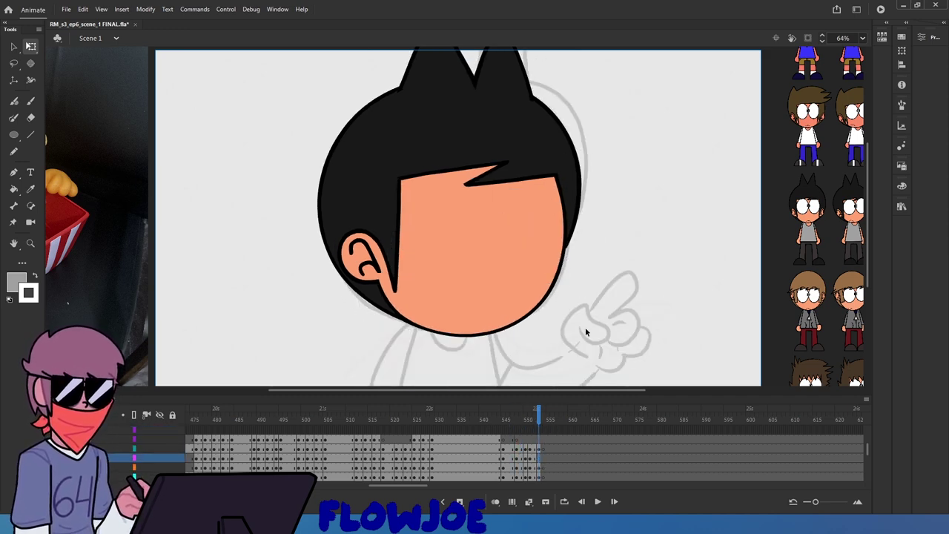
{"action": "key", "text": "ctrl+shift+v"}
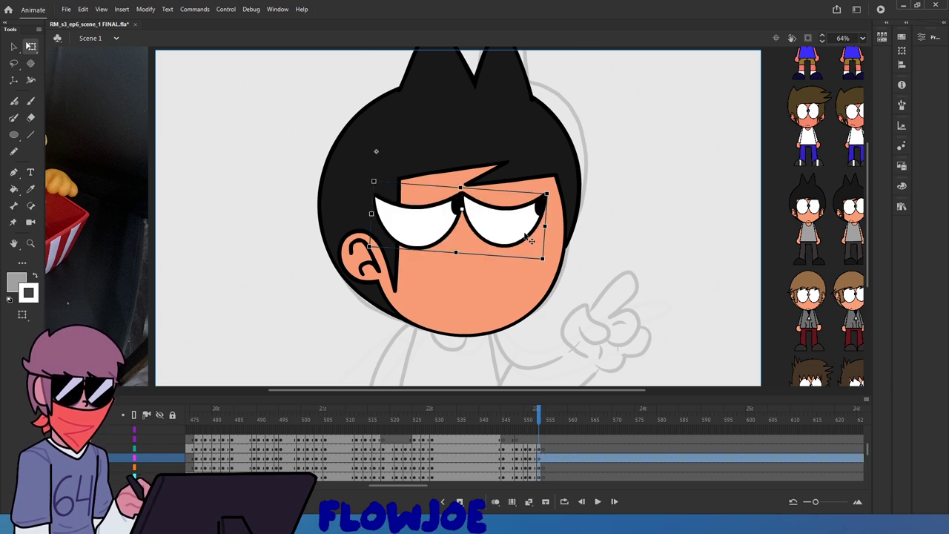
{"action": "left_click_drag", "start_coordinate": [530, 241], "coordinate": [541, 256]}
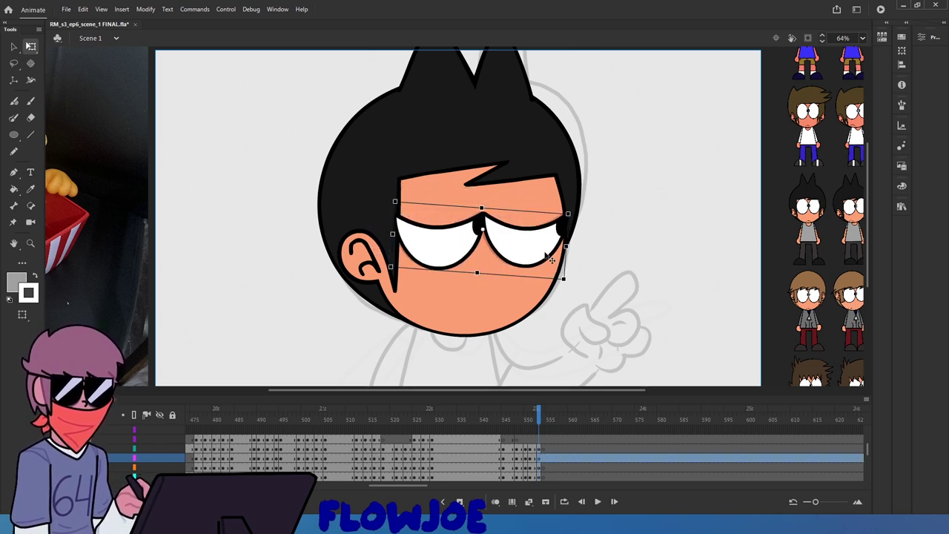
Check the placement of the pasted half-closed eyes against the preceding keyframe
{"action": "left_click", "coordinate": [623, 250]}
{"action": "left_click", "coordinate": [535, 421]}
{"action": "left_click", "coordinate": [538, 422]}
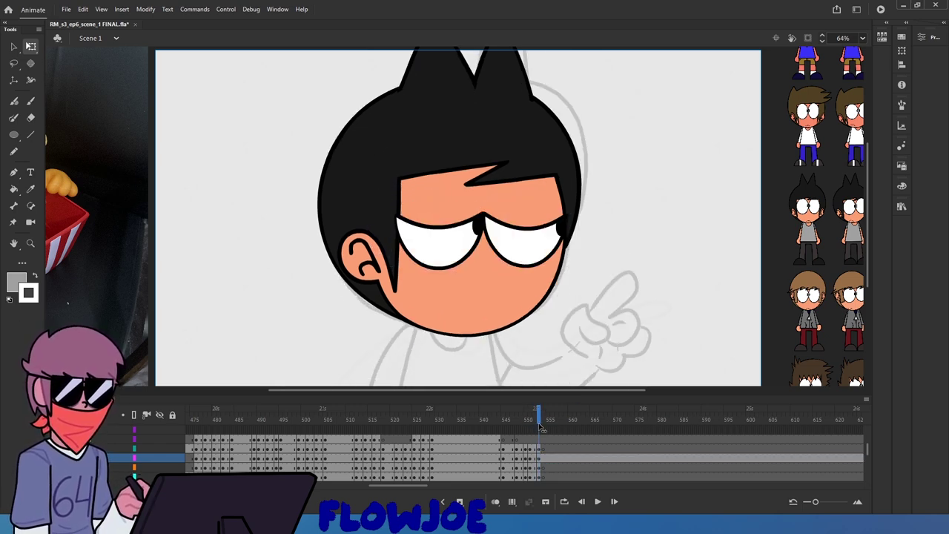
{"action": "left_click", "coordinate": [543, 244]}
{"action": "left_click", "coordinate": [542, 246]}
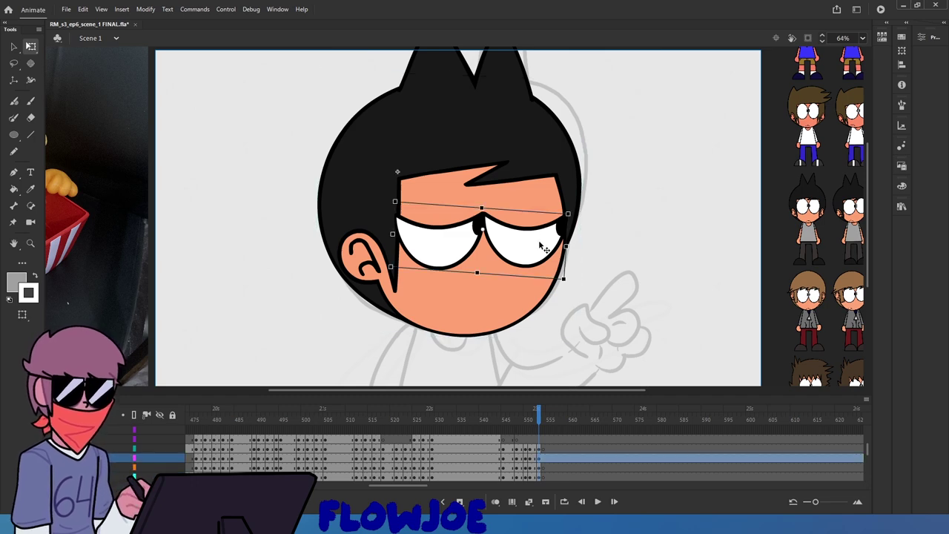
{"action": "left_click", "coordinate": [668, 253]}
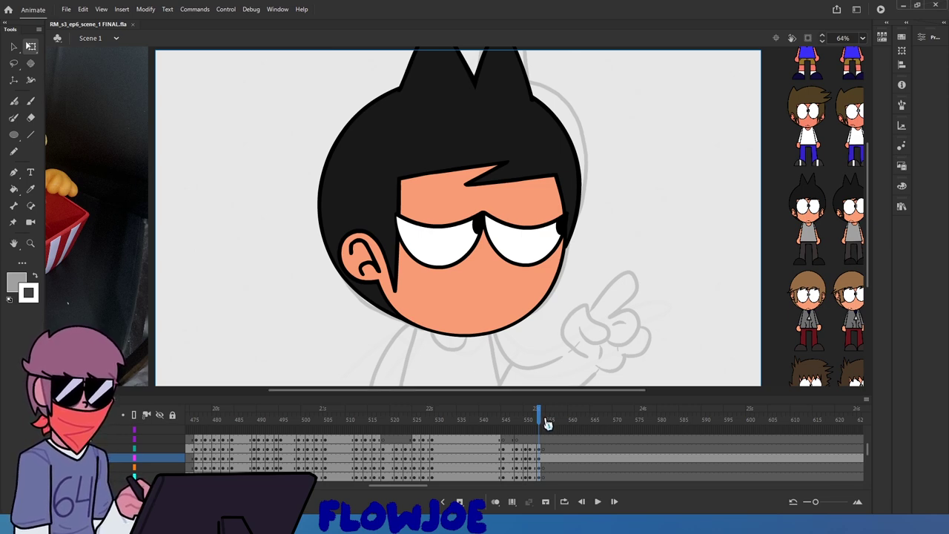
Select both closed-eye curves on the first closed-eye keyframe and compare them with the half-closed-eye pose before it
{"action": "left_click_drag", "start_coordinate": [547, 421], "coordinate": [522, 455]}
{"action": "scroll", "coordinate": [482, 282], "scroll_direction": "up", "scroll_amount": 4}
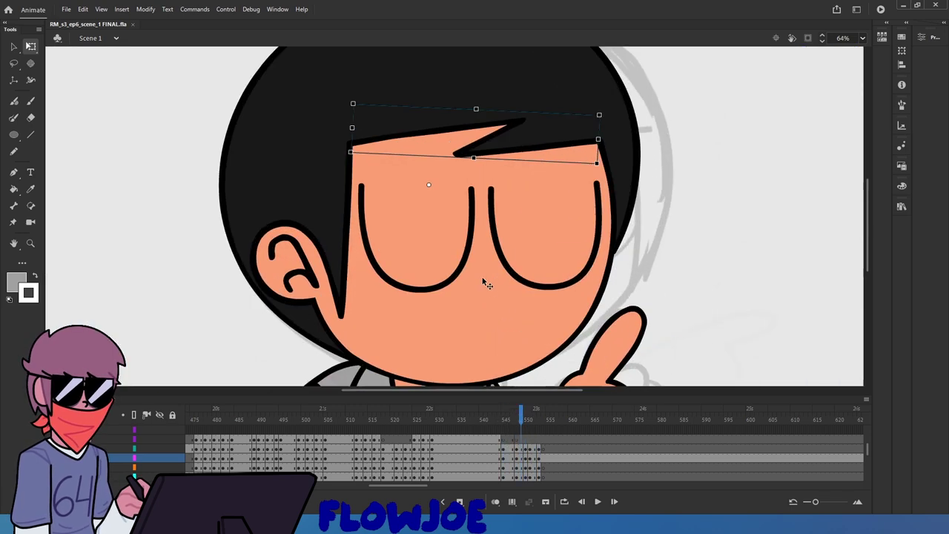
{"action": "left_click", "coordinate": [484, 266]}
{"action": "left_click", "coordinate": [457, 269], "text": "shift"}
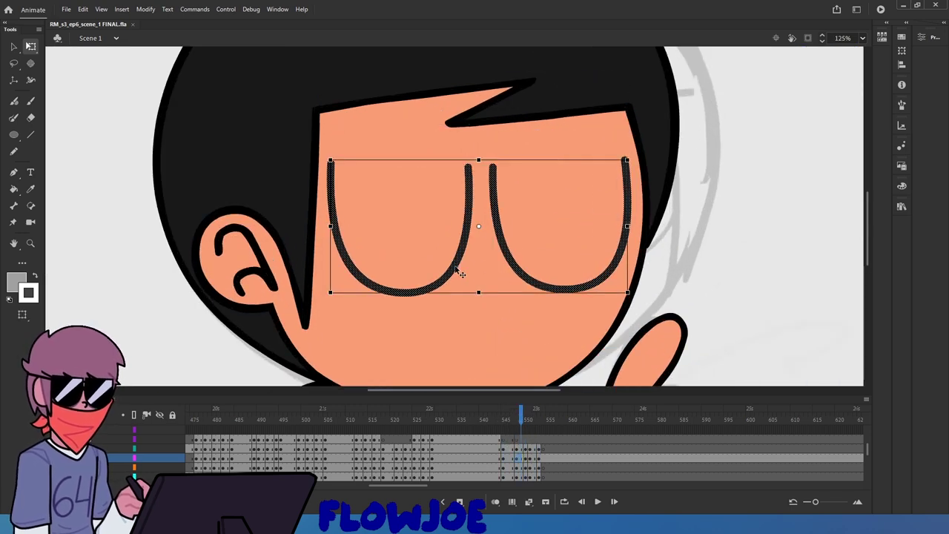
{"action": "left_click", "coordinate": [702, 291]}
{"action": "left_click_drag", "start_coordinate": [514, 430], "coordinate": [510, 379]}
{"action": "scroll", "coordinate": [510, 327], "scroll_direction": "down", "scroll_amount": 5}
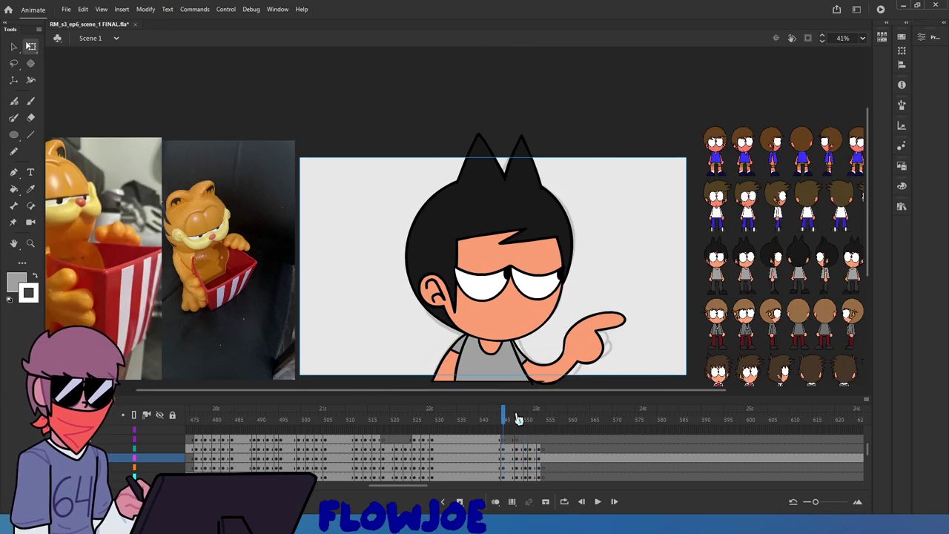
Examine where the hair spikes meet the head outline on the last closed-eye keyframe and compare with the frame before
{"action": "left_click_drag", "start_coordinate": [505, 427], "coordinate": [534, 460]}
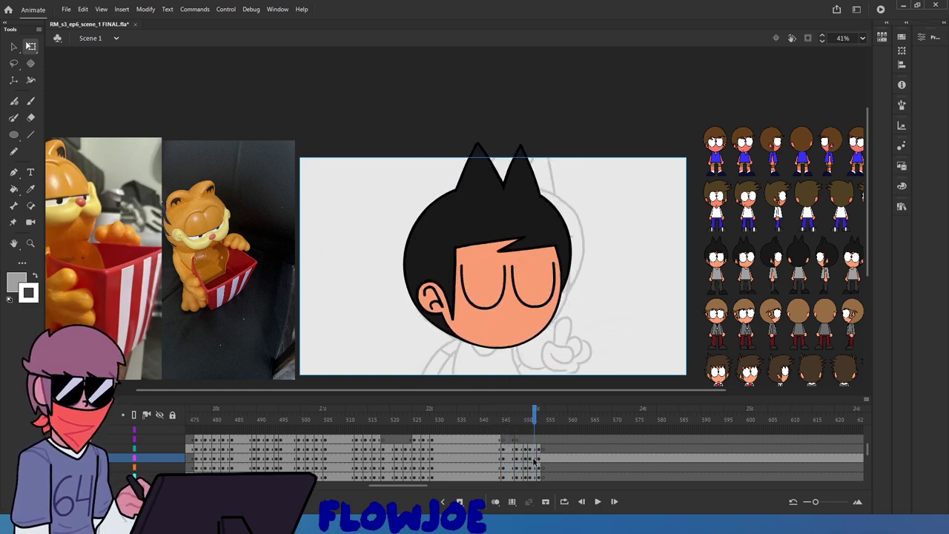
{"action": "scroll", "coordinate": [522, 212], "scroll_direction": "up", "scroll_amount": 2}
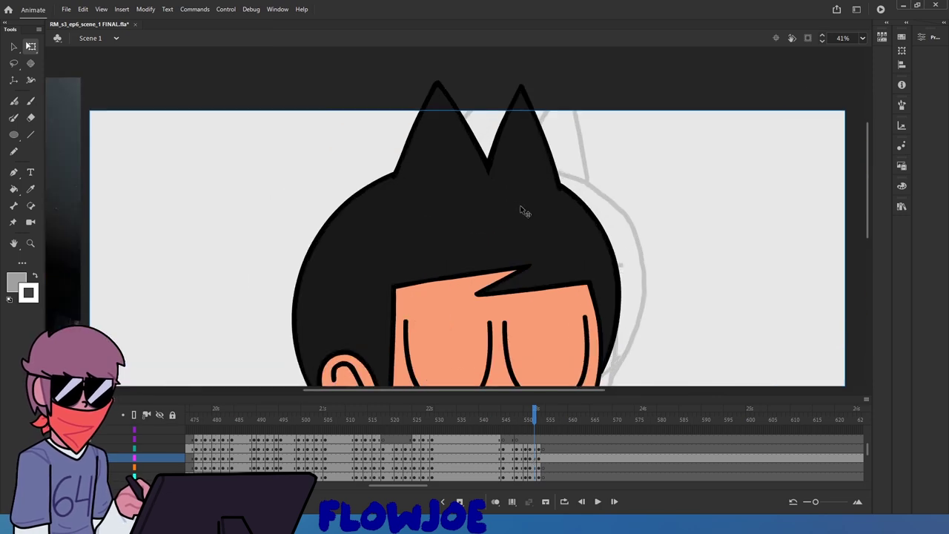
{"action": "left_click", "coordinate": [550, 185]}
{"action": "scroll", "coordinate": [561, 178], "scroll_direction": "up", "scroll_amount": 2}
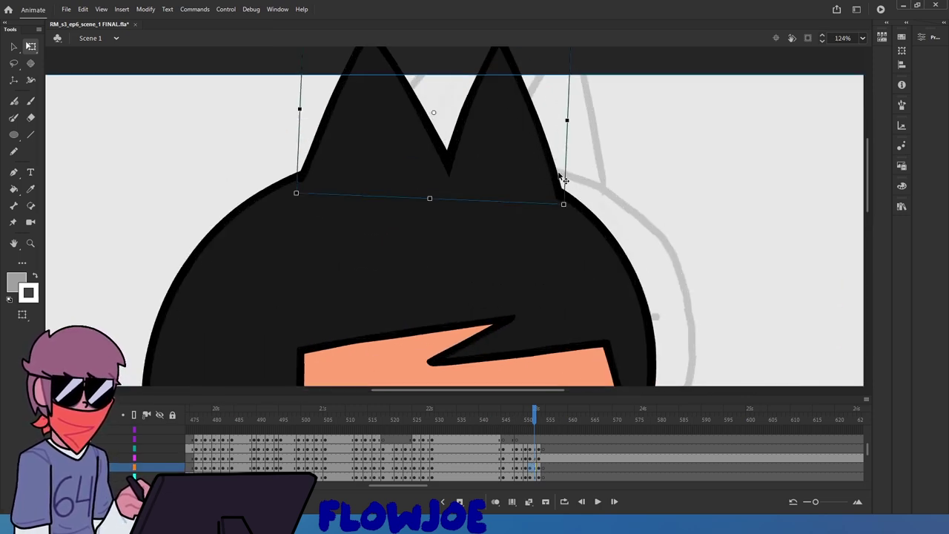
{"action": "left_click", "coordinate": [531, 419]}
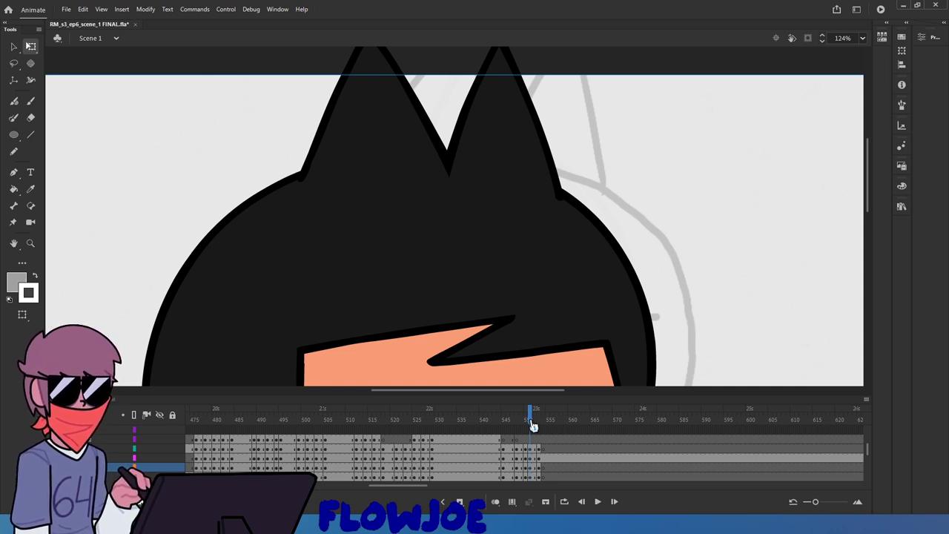
Step through the last closed-eye frames to the half-closed-eye keyframe and check the whole head against the sketch
{"action": "left_click_drag", "start_coordinate": [531, 421], "coordinate": [531, 428]}
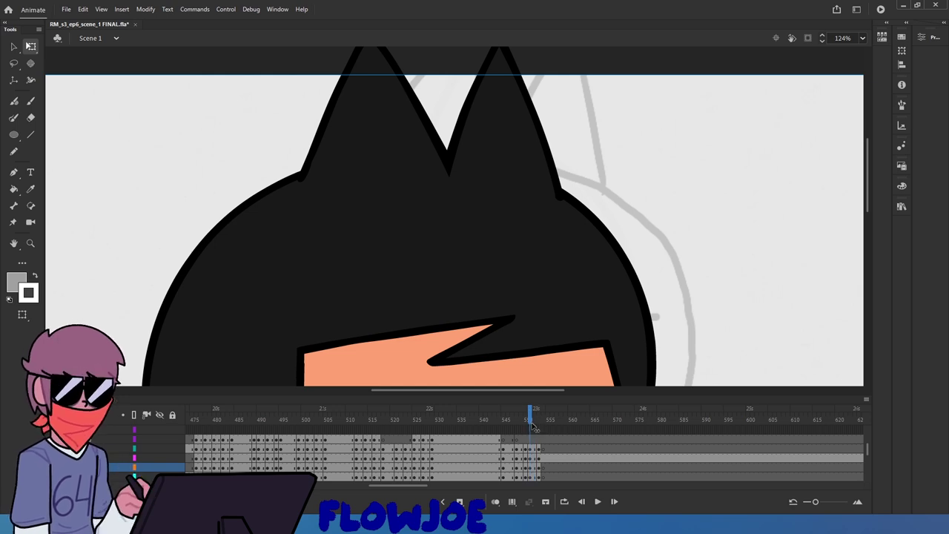
{"action": "left_click_drag", "start_coordinate": [534, 426], "coordinate": [532, 421]}
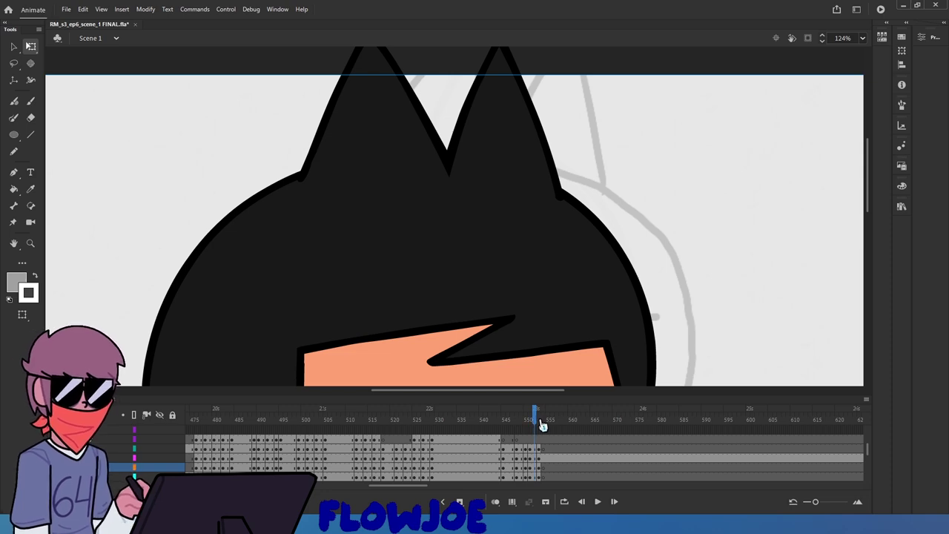
{"action": "left_click", "coordinate": [540, 423]}
{"action": "scroll", "coordinate": [546, 337], "scroll_direction": "down", "scroll_amount": 6}
{"action": "scroll", "coordinate": [547, 339], "scroll_direction": "down", "scroll_amount": 3, "text": "ctrl"}
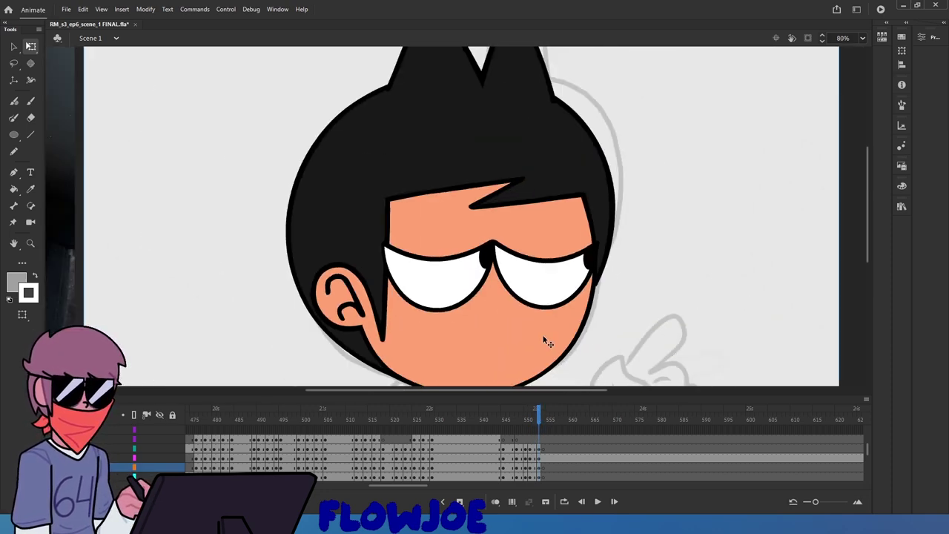
{"action": "scroll", "coordinate": [543, 339], "scroll_direction": "down", "scroll_amount": 3, "text": "ctrl"}
{"action": "scroll", "coordinate": [542, 333], "scroll_direction": "up", "scroll_amount": 2, "text": "ctrl"}
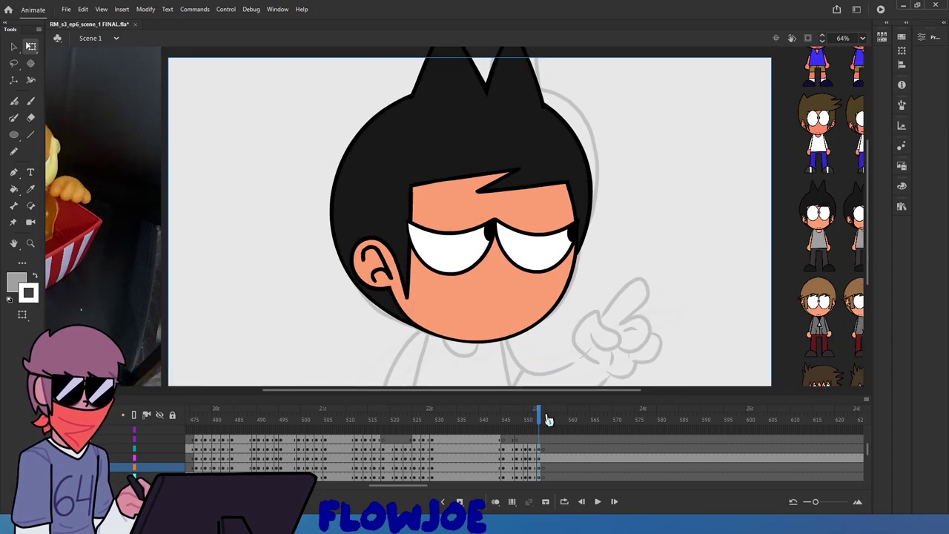
Clear the leftover content of the head layer from frame 553 onward, just after the half-closed-eye keyframe
{"action": "mouse_move", "coordinate": [547, 418]}
{"action": "left_mouse_down"}
{"action": "mouse_move", "coordinate": [500, 420]}
{"action": "mouse_move", "coordinate": [541, 429]}
{"action": "mouse_move", "coordinate": [543, 450]}
{"action": "left_mouse_up"}
{"action": "left_click", "coordinate": [598, 501]}
{"action": "left_click", "coordinate": [543, 451]}
{"action": "key", "text": "Delete"}
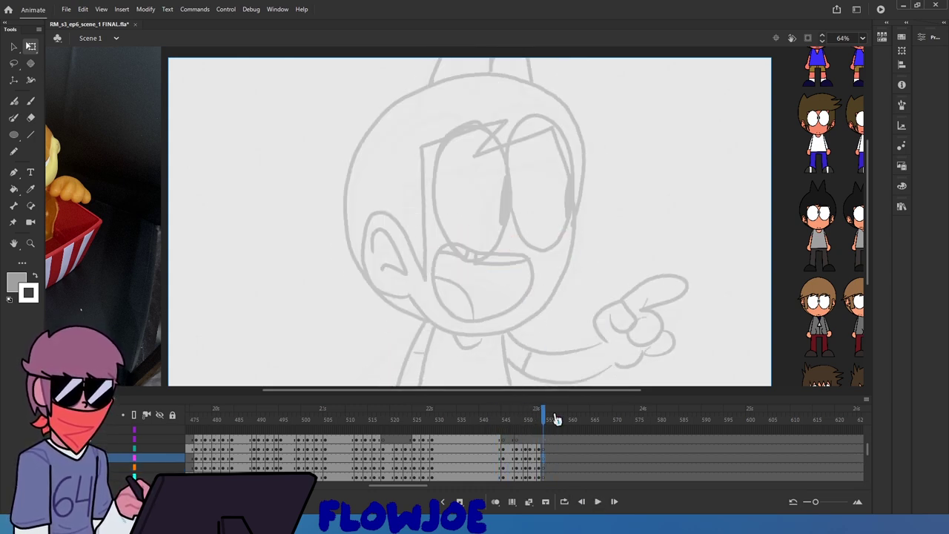
Play back the blink from the open-eyed pointing pose and return to the first undrawn frame
{"action": "left_click_drag", "start_coordinate": [549, 420], "coordinate": [504, 437]}
{"action": "left_click", "coordinate": [599, 502]}
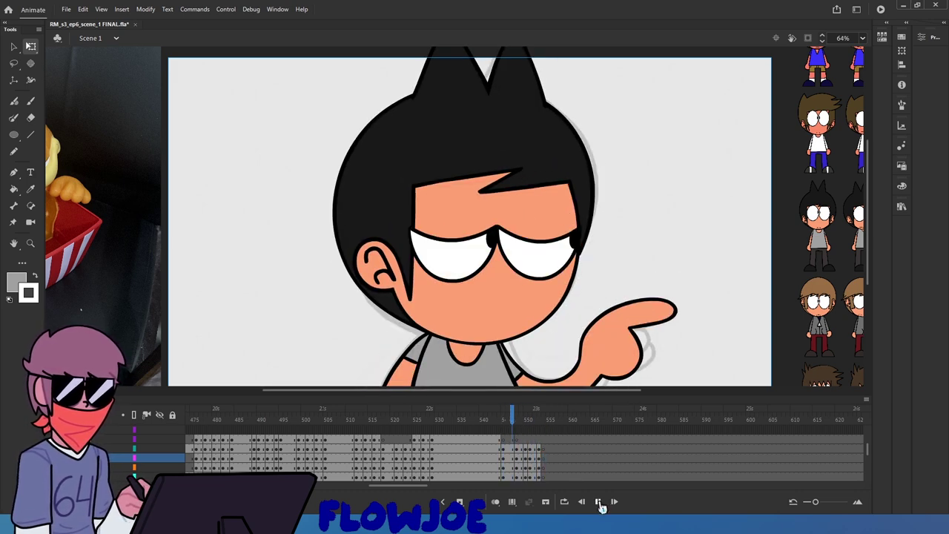
{"action": "left_click", "coordinate": [599, 502]}
{"action": "left_click", "coordinate": [543, 419]}
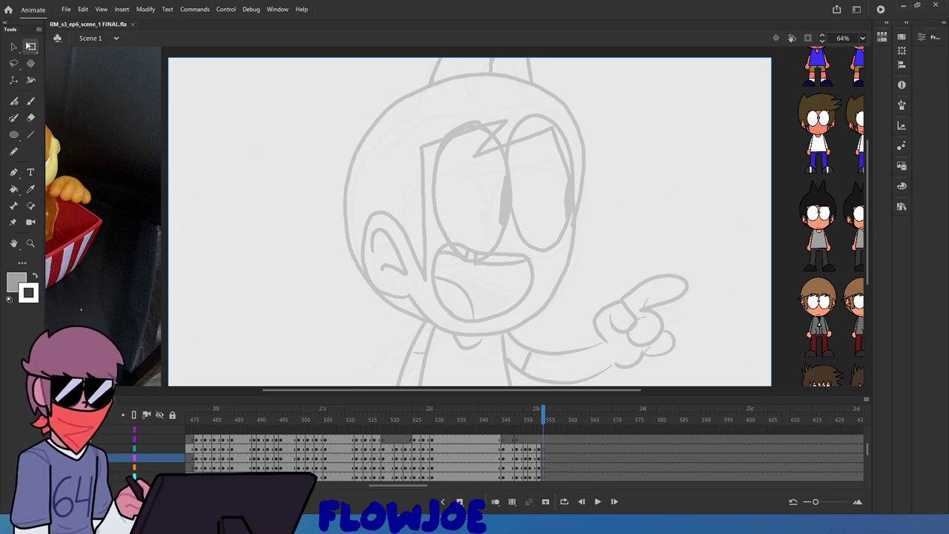
Select both closed-eye curves on the first closed-eye keyframe and narrow them slightly about their shared centre
{"action": "left_click_drag", "start_coordinate": [543, 415], "coordinate": [525, 419]}
{"action": "scroll", "coordinate": [506, 261], "scroll_direction": "up", "scroll_amount": 3}
{"action": "left_click", "coordinate": [495, 263]}
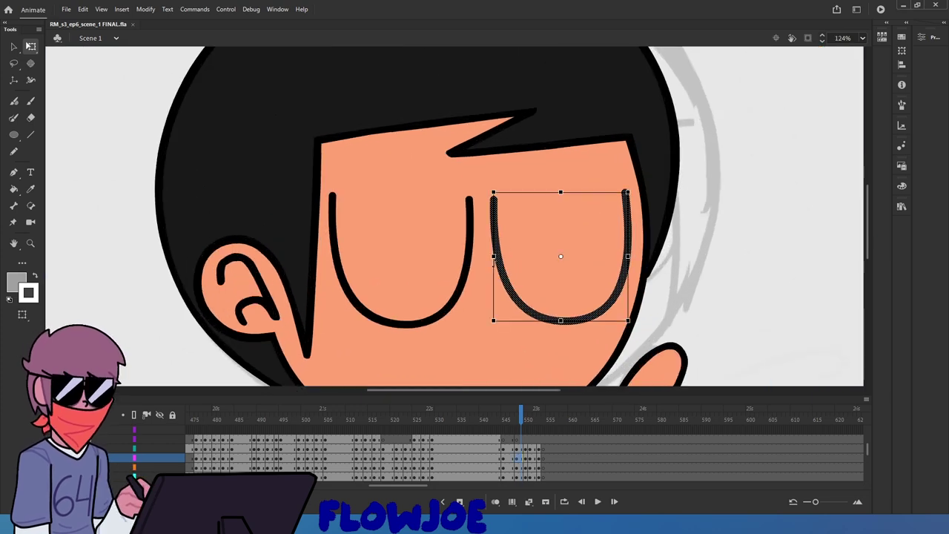
{"action": "left_click", "coordinate": [467, 281]}
{"action": "left_click", "coordinate": [510, 285], "text": "shift"}
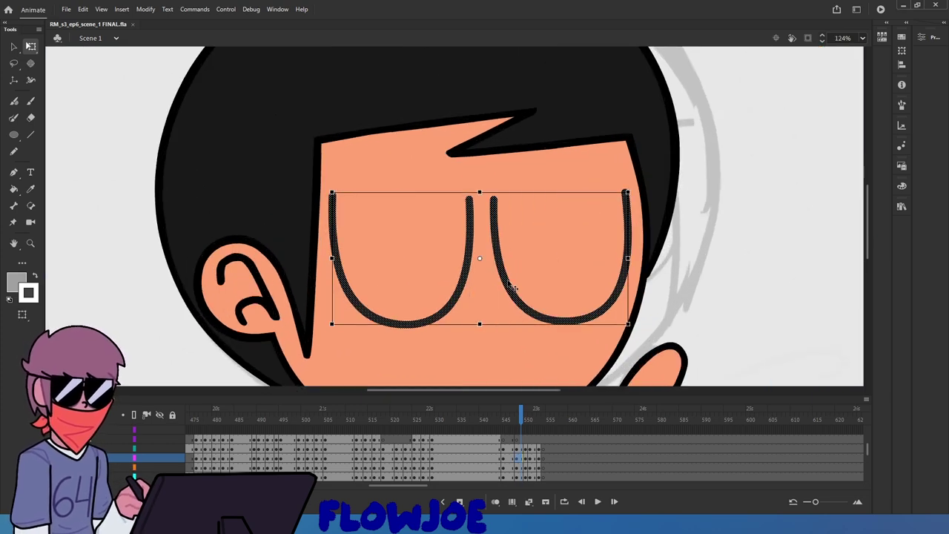
{"action": "left_click_drag", "start_coordinate": [513, 420], "coordinate": [522, 422]}
{"action": "left_click", "coordinate": [472, 261]}
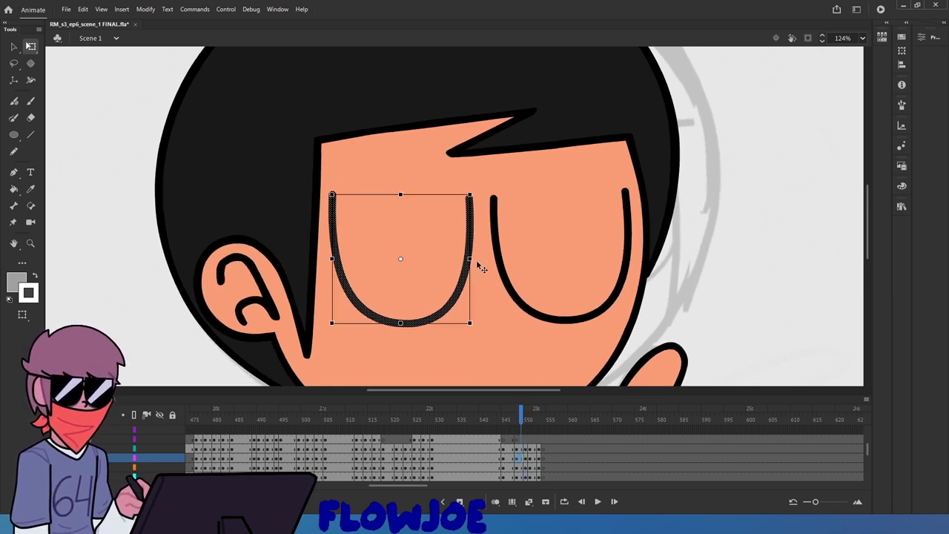
{"action": "left_click", "coordinate": [508, 280], "text": "shift"}
{"action": "left_click_drag", "start_coordinate": [630, 257], "coordinate": [626, 258]}
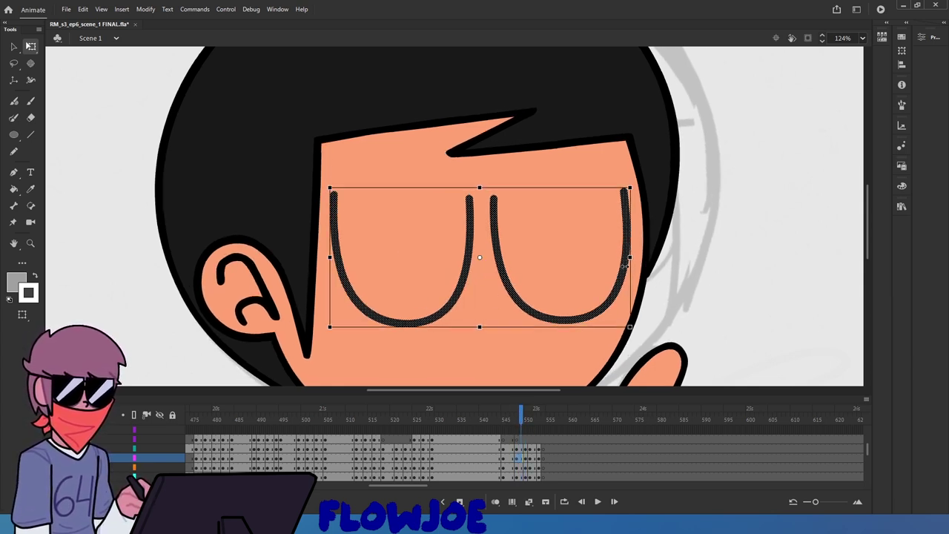
Inspect the narrowed closed-eye curves up close and scrub through the blink from the open-eyed pose to the last closed-eye frame
{"action": "left_click_drag", "start_coordinate": [521, 420], "coordinate": [517, 420]}
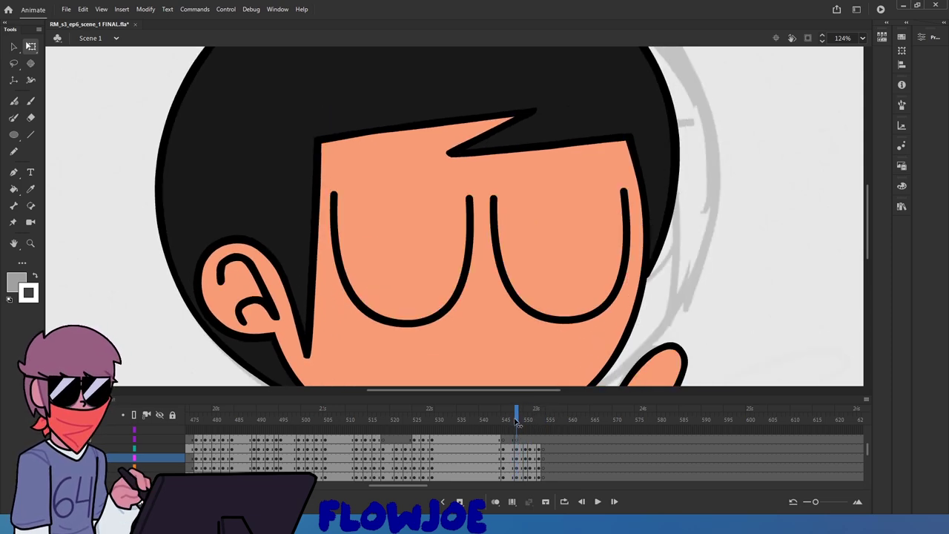
{"action": "left_click", "coordinate": [469, 267]}
{"action": "left_click", "coordinate": [505, 261], "text": "shift"}
{"action": "left_click", "coordinate": [503, 270], "text": "shift"}
{"action": "left_click", "coordinate": [508, 264], "text": "shift"}
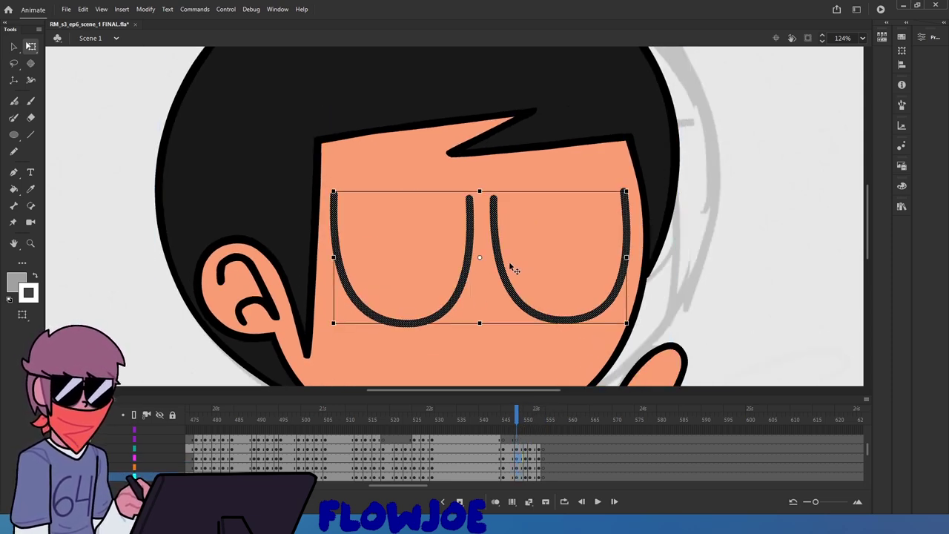
{"action": "scroll", "coordinate": [509, 276], "scroll_direction": "up", "scroll_amount": 4}
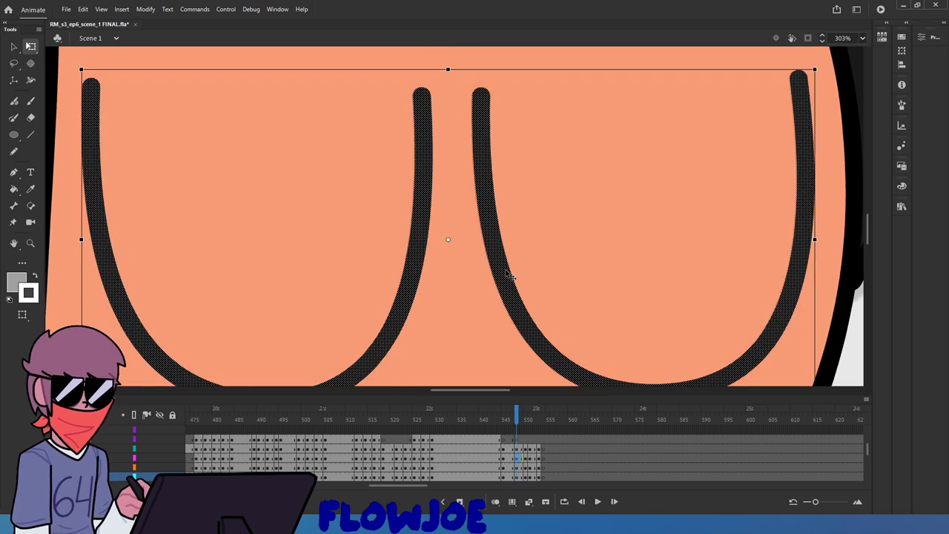
{"action": "scroll", "coordinate": [512, 277], "scroll_direction": "down", "scroll_amount": 3}
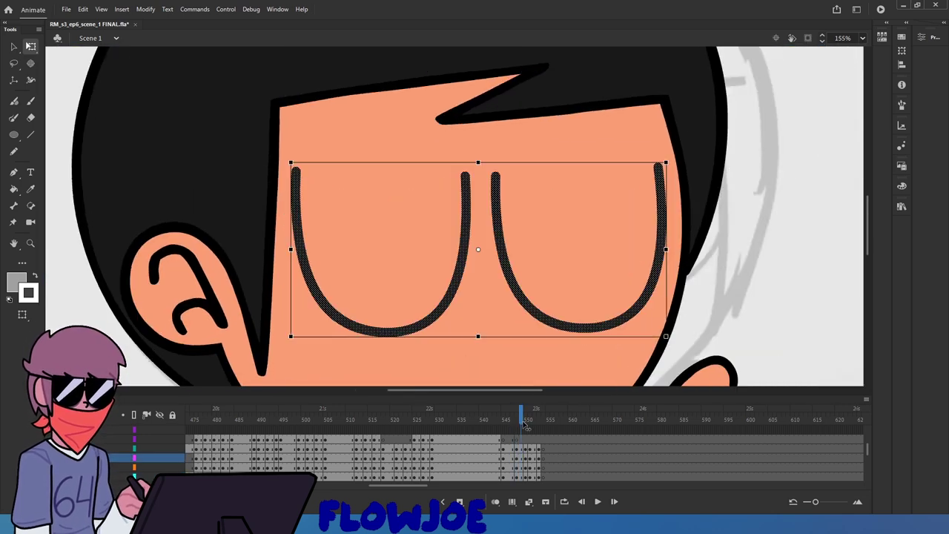
{"action": "left_click", "coordinate": [539, 433]}
{"action": "left_click_drag", "start_coordinate": [541, 436], "coordinate": [489, 436]}
{"action": "scroll", "coordinate": [541, 333], "scroll_direction": "down", "scroll_amount": 3}
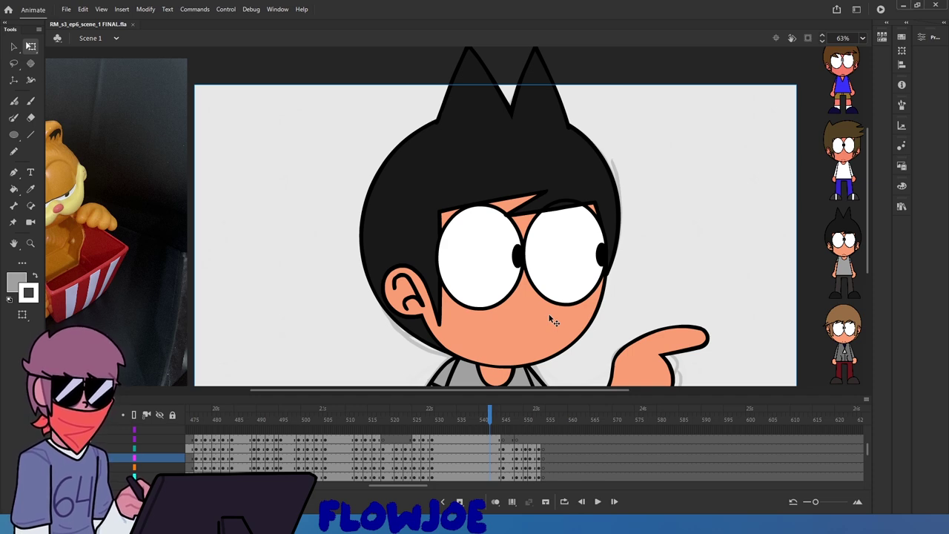
{"action": "mouse_move", "coordinate": [499, 420]}
{"action": "left_mouse_down"}
{"action": "mouse_move", "coordinate": [535, 438]}
{"action": "mouse_move", "coordinate": [543, 434]}
{"action": "mouse_move", "coordinate": [504, 432]}
{"action": "mouse_move", "coordinate": [555, 423]}
{"action": "mouse_move", "coordinate": [519, 422]}
{"action": "mouse_move", "coordinate": [534, 423]}
{"action": "left_mouse_up"}
Set the hair spikes' transformation point at their base and skew their tips slightly toward the pointing hand on the last closed-eye keyframe
{"action": "left_click", "coordinate": [543, 146]}
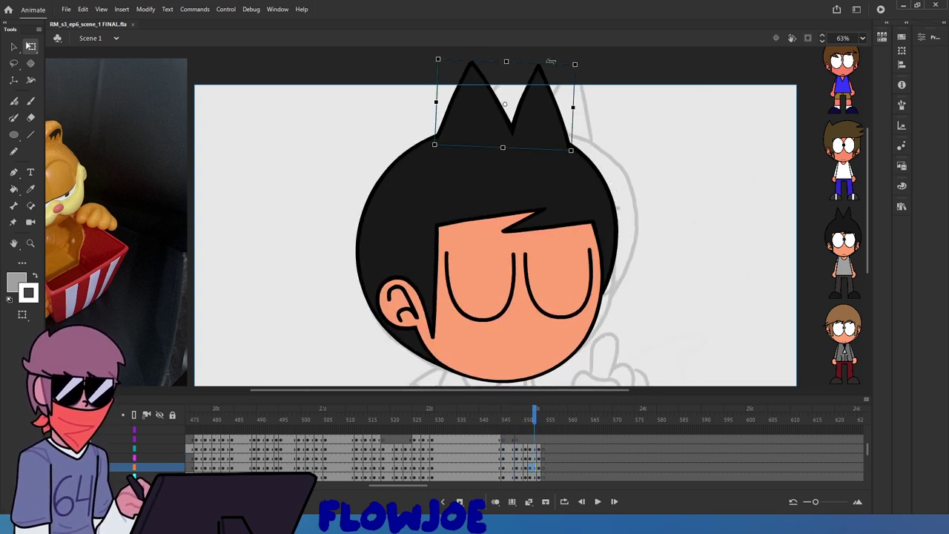
{"action": "left_click_drag", "start_coordinate": [559, 86], "coordinate": [513, 133]}
{"action": "key", "text": "ctrl+z"}
{"action": "key", "text": "ctrl+z"}
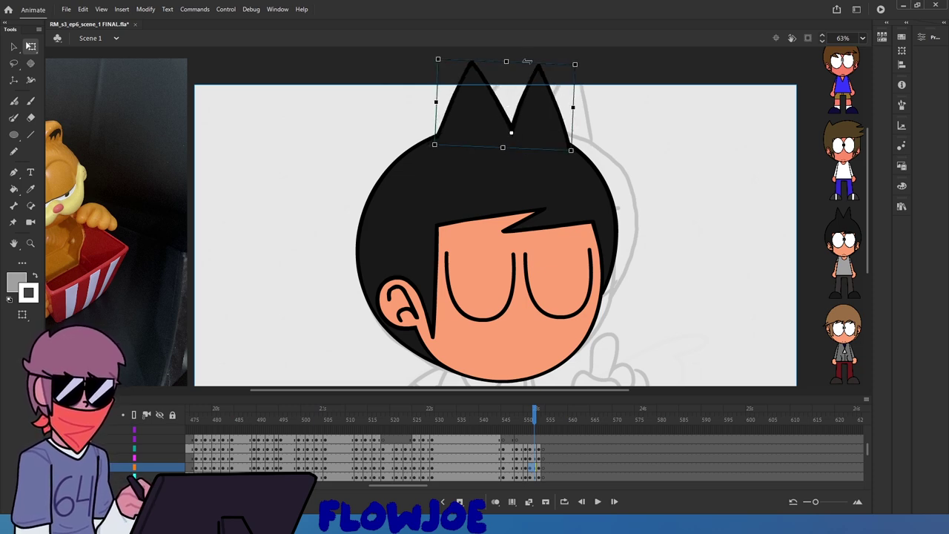
{"action": "left_click_drag", "start_coordinate": [542, 63], "coordinate": [551, 63]}
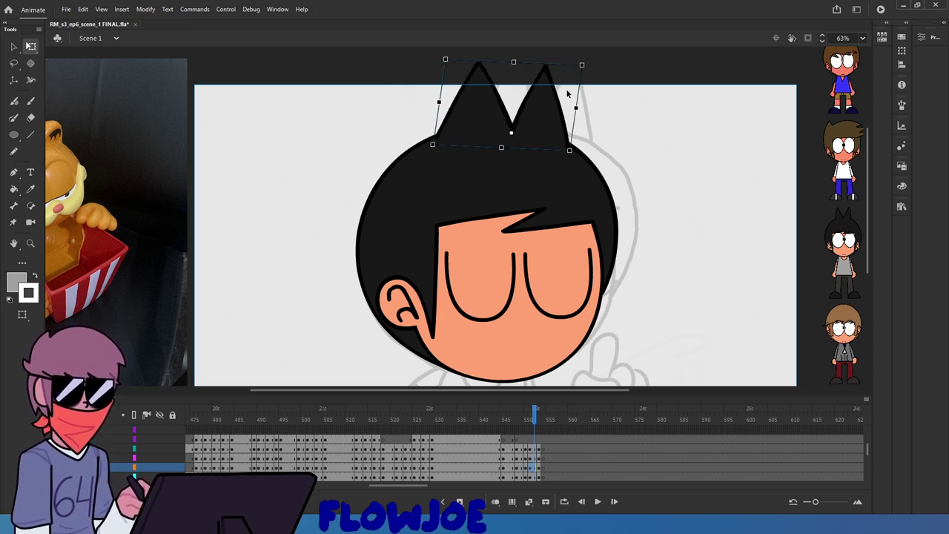
{"action": "left_click", "coordinate": [643, 182]}
Skew the hair spikes slightly toward the pointing hand on the middle closed-eye keyframe as well
{"action": "left_click_drag", "start_coordinate": [522, 421], "coordinate": [526, 417]}
{"action": "left_click", "coordinate": [548, 120]}
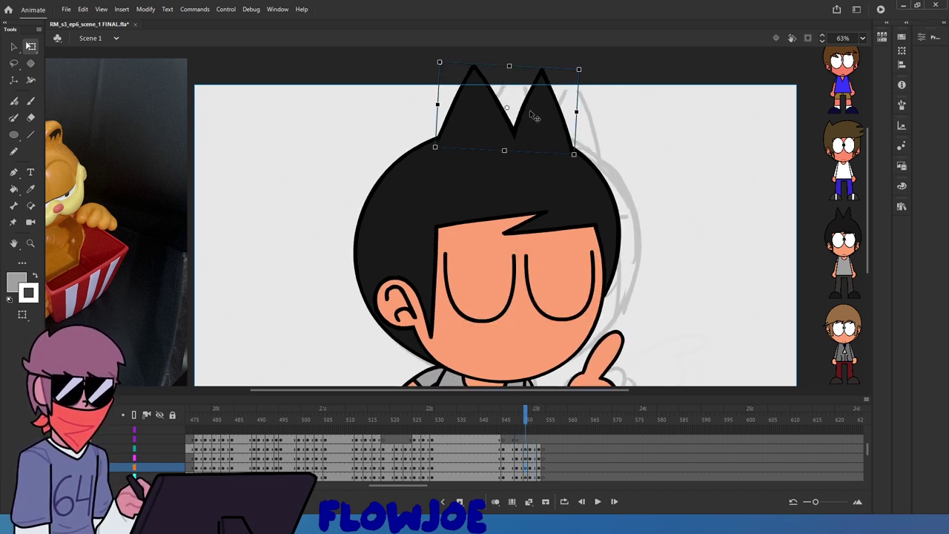
{"action": "left_click_drag", "start_coordinate": [536, 67], "coordinate": [542, 69]}
Play back the blink with the skewed hair spikes and compare the half-closed-eye frame with the sketch following it
{"action": "mouse_move", "coordinate": [525, 417]}
{"action": "left_mouse_down"}
{"action": "mouse_move", "coordinate": [548, 426]}
{"action": "mouse_move", "coordinate": [512, 434]}
{"action": "mouse_move", "coordinate": [539, 445]}
{"action": "left_mouse_up"}
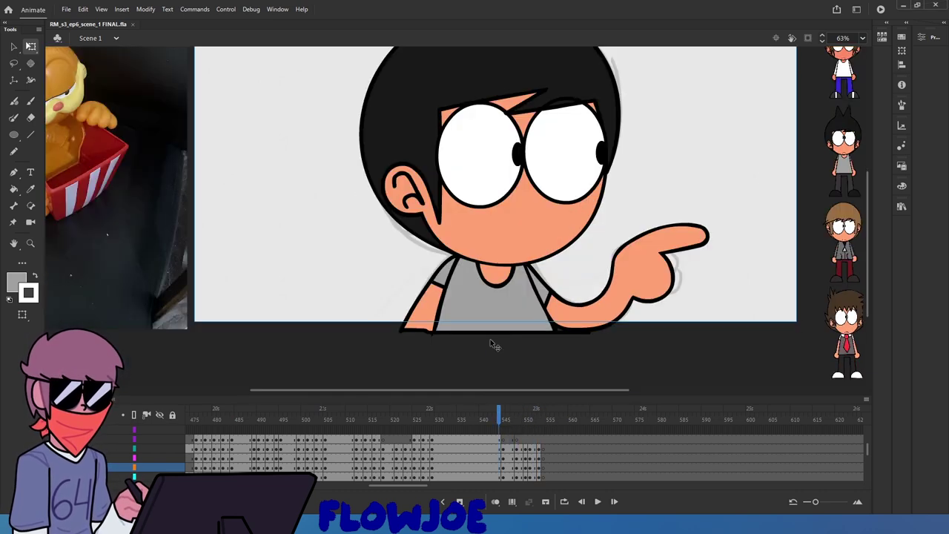
{"action": "left_click", "coordinate": [597, 501]}
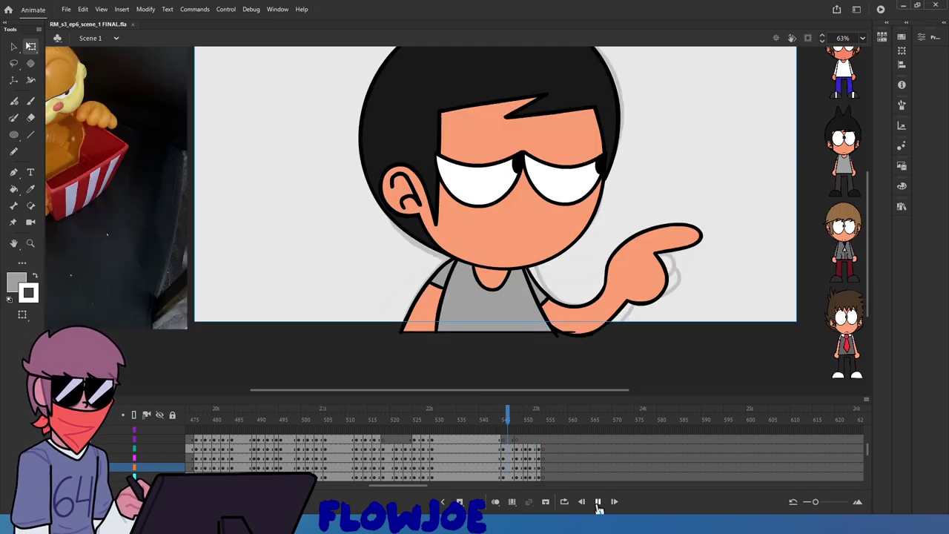
{"action": "mouse_move", "coordinate": [539, 425]}
{"action": "left_mouse_down"}
{"action": "mouse_move", "coordinate": [512, 429]}
{"action": "mouse_move", "coordinate": [544, 429]}
{"action": "left_mouse_up"}
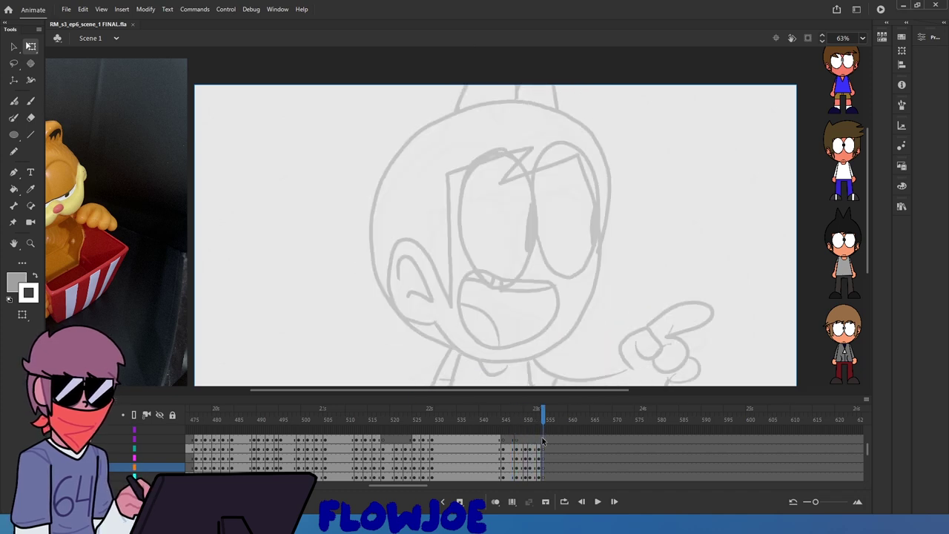
{"action": "left_click", "coordinate": [540, 422]}
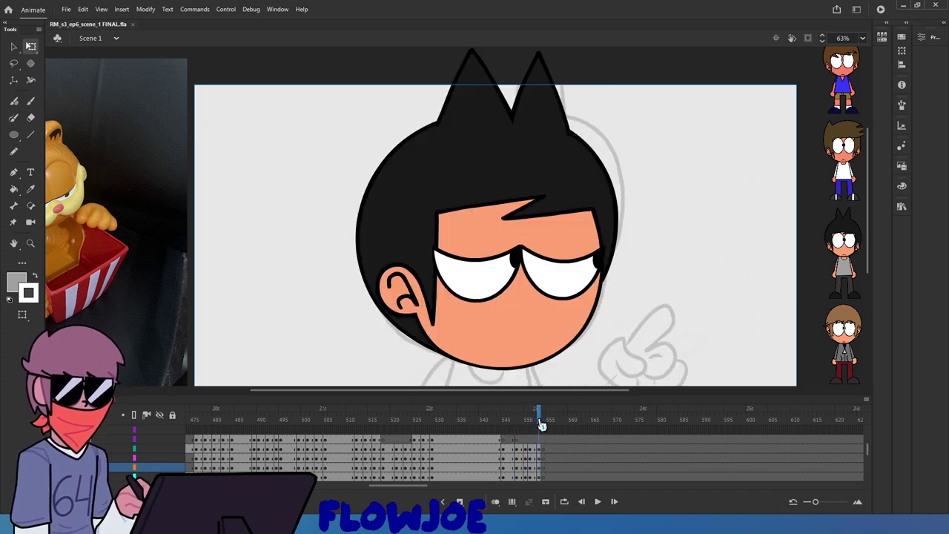
Copy the open-eyed head, hair and eyes from the pose before the blink to frame 553 and compare with the preceding frame
{"action": "left_click", "coordinate": [531, 284]}
{"action": "left_click", "coordinate": [531, 324]}
{"action": "left_click_drag", "start_coordinate": [536, 429], "coordinate": [499, 426]}
{"action": "left_click", "coordinate": [529, 302]}
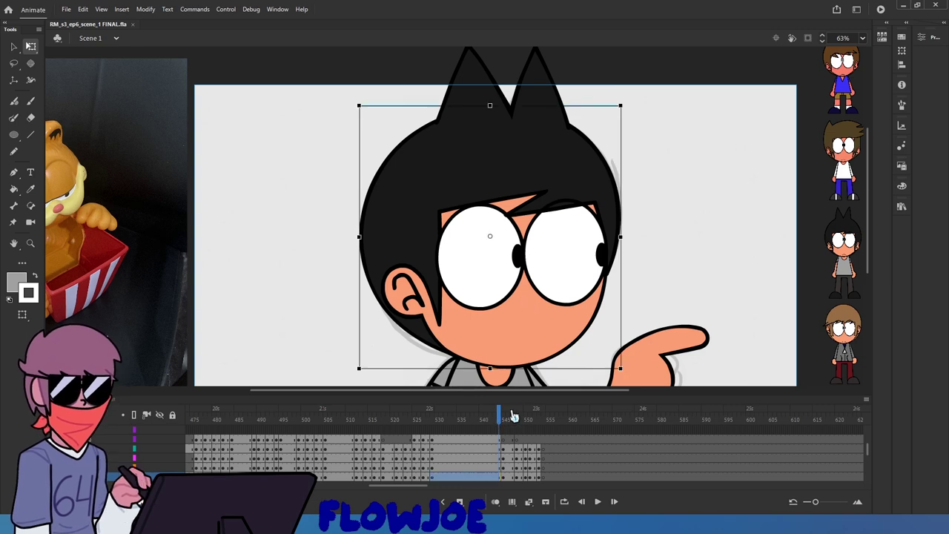
{"action": "left_click", "coordinate": [488, 440]}
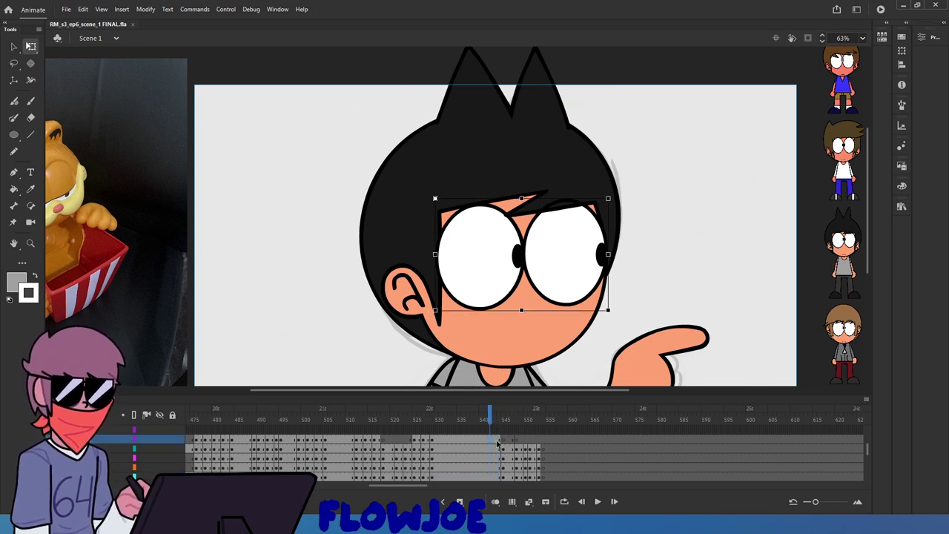
{"action": "mouse_move", "coordinate": [498, 442]}
{"action": "left_mouse_down"}
{"action": "mouse_move", "coordinate": [500, 506]}
{"action": "mouse_move", "coordinate": [500, 449]}
{"action": "mouse_move", "coordinate": [547, 453]}
{"action": "left_mouse_up"}
{"action": "scroll", "coordinate": [554, 451], "scroll_direction": "up", "scroll_amount": 1}
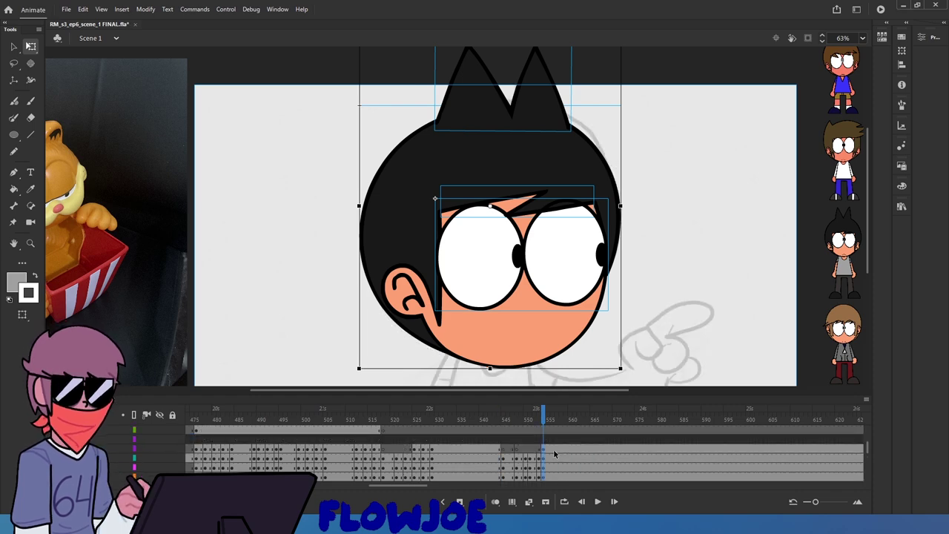
{"action": "scroll", "coordinate": [549, 340], "scroll_direction": "down", "scroll_amount": 3}
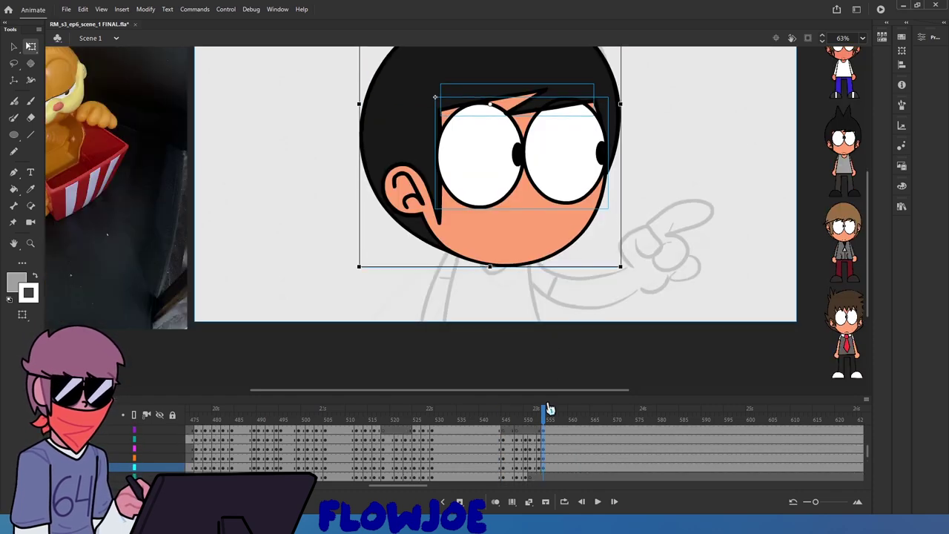
{"action": "left_click", "coordinate": [538, 418]}
{"action": "left_click_drag", "start_coordinate": [536, 417], "coordinate": [542, 450]}
{"action": "left_click", "coordinate": [547, 450]}
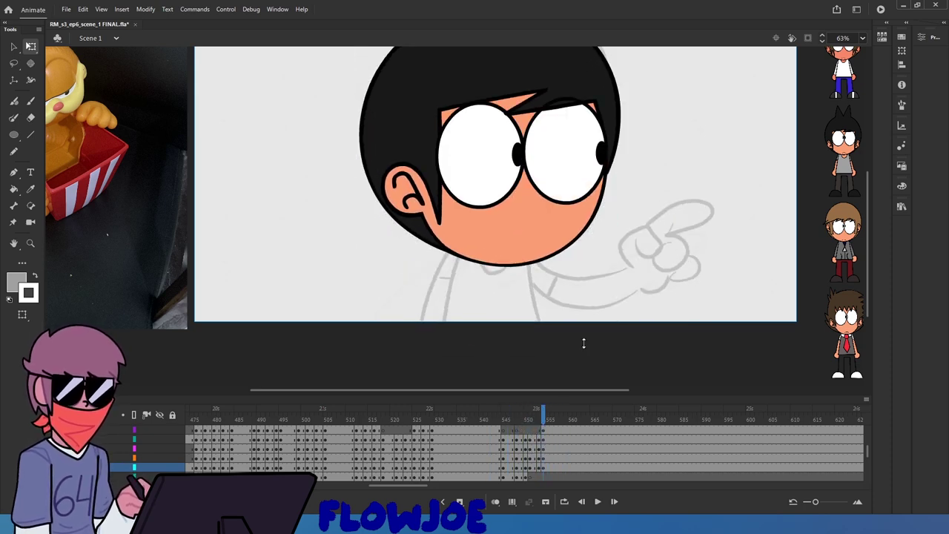
Reposition the whole open-eyed head on frame 553, settling it slightly higher than the copied pose, and compare with the preceding keyframe
{"action": "key", "text": "ctrl+a"}
{"action": "left_click_drag", "start_coordinate": [564, 224], "coordinate": [561, 226]}
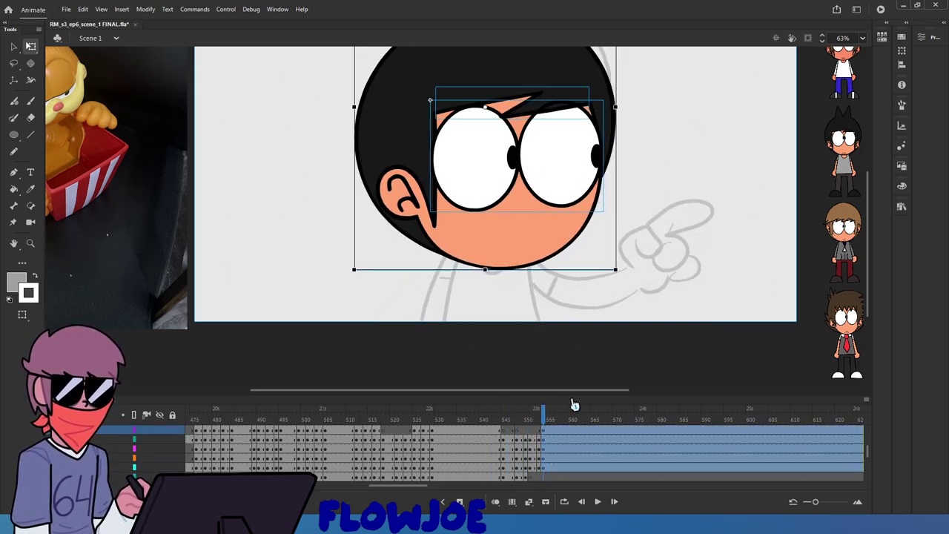
{"action": "mouse_move", "coordinate": [552, 412]}
{"action": "left_mouse_down"}
{"action": "mouse_move", "coordinate": [536, 408]}
{"action": "mouse_move", "coordinate": [545, 420]}
{"action": "left_mouse_up"}
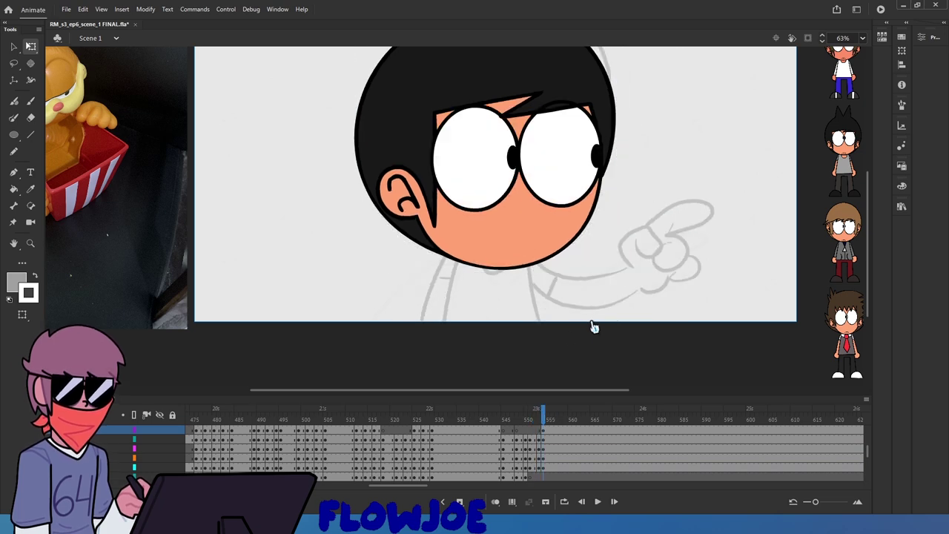
{"action": "left_click", "coordinate": [546, 223]}
{"action": "left_click_drag", "start_coordinate": [548, 213], "coordinate": [549, 229]}
{"action": "left_click", "coordinate": [550, 225]}
{"action": "left_click", "coordinate": [627, 295]}
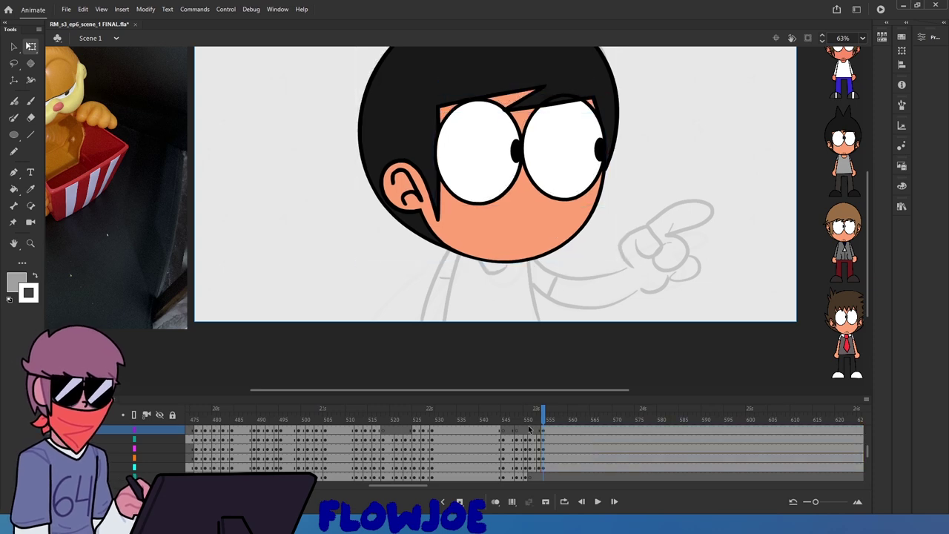
{"action": "left_click", "coordinate": [539, 413]}
{"action": "mouse_move", "coordinate": [541, 415]}
{"action": "left_mouse_down"}
{"action": "mouse_move", "coordinate": [551, 418]}
{"action": "mouse_move", "coordinate": [525, 426]}
{"action": "mouse_move", "coordinate": [543, 434]}
{"action": "left_mouse_up"}
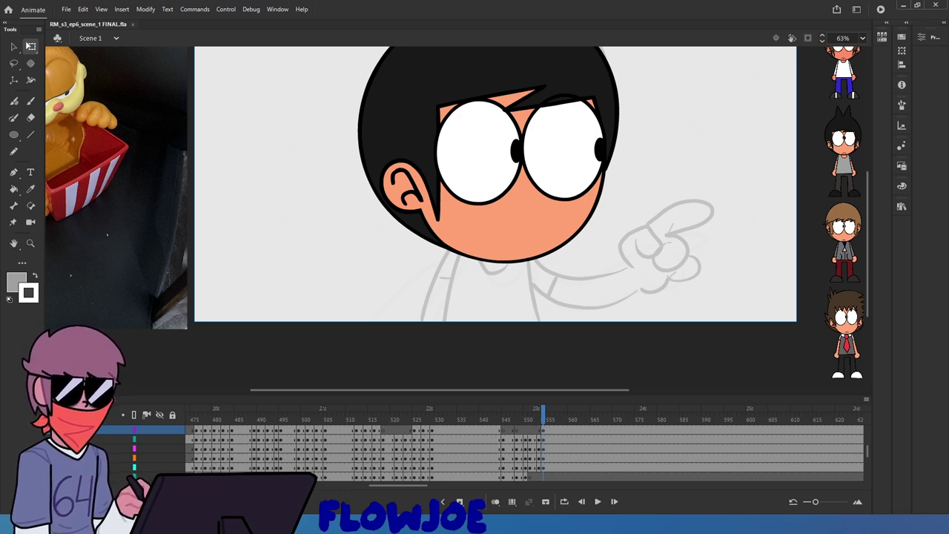
Play back the blink from the open-eyed pointing pose through the reopened-eye pose on frame 553
{"action": "scroll", "coordinate": [582, 338], "scroll_direction": "up", "scroll_amount": 3}
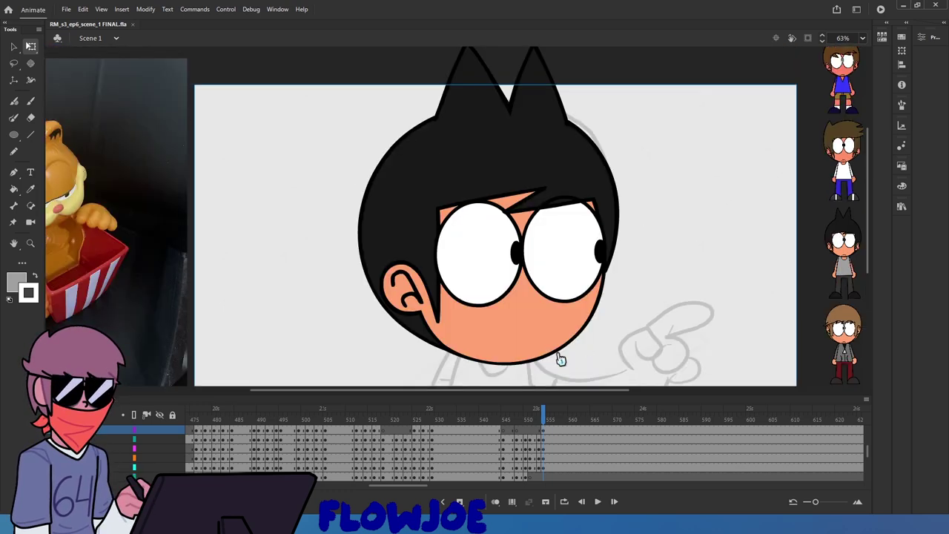
{"action": "scroll", "coordinate": [559, 400], "scroll_direction": "right", "scroll_amount": 2}
{"action": "left_click_drag", "start_coordinate": [557, 395], "coordinate": [575, 388]}
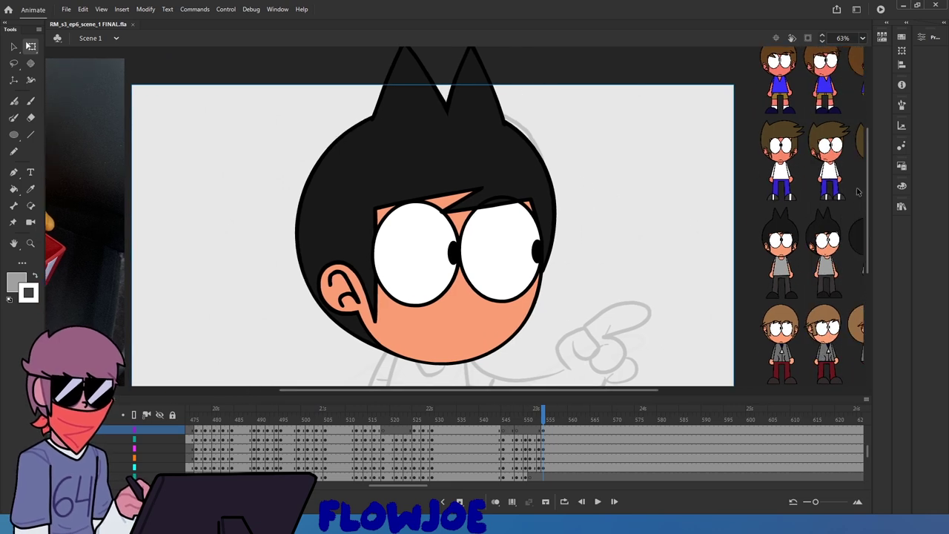
{"action": "left_click_drag", "start_coordinate": [869, 201], "coordinate": [875, 244]}
{"action": "scroll", "coordinate": [878, 248], "scroll_direction": "down", "scroll_amount": 1}
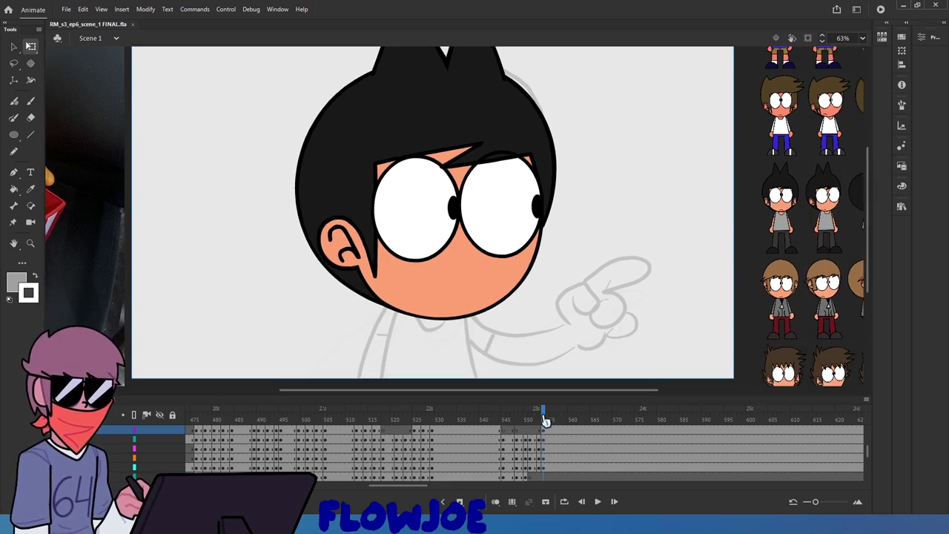
{"action": "left_click_drag", "start_coordinate": [545, 420], "coordinate": [480, 436]}
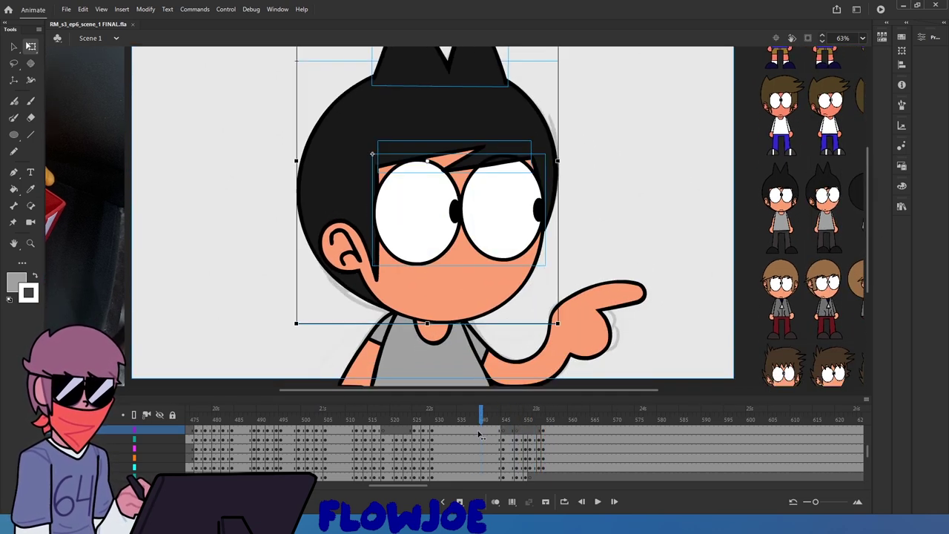
{"action": "left_click", "coordinate": [603, 505]}
{"action": "left_click", "coordinate": [605, 506]}
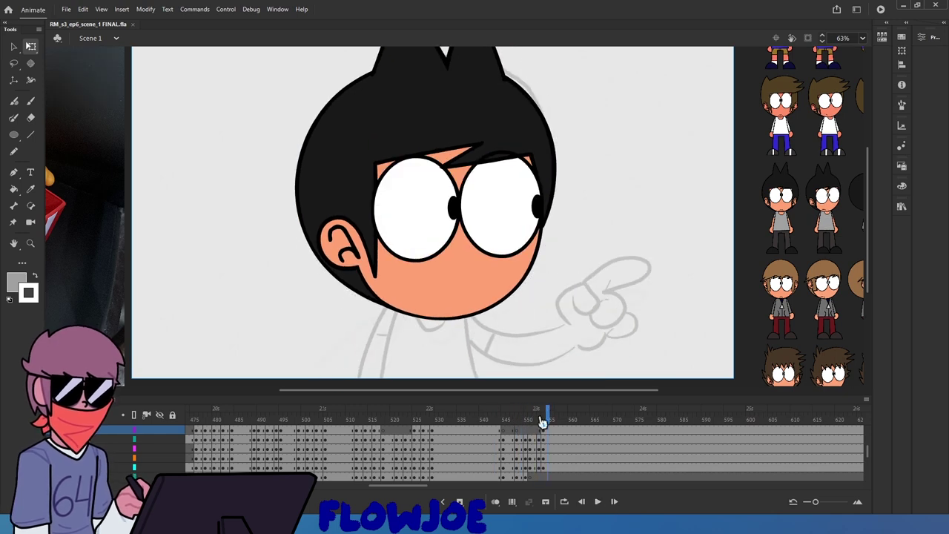
Make the open-eyed head on frame 553 slightly narrower and taller, reposition it, and compare it with the preceding frame
{"action": "left_click", "coordinate": [501, 299]}
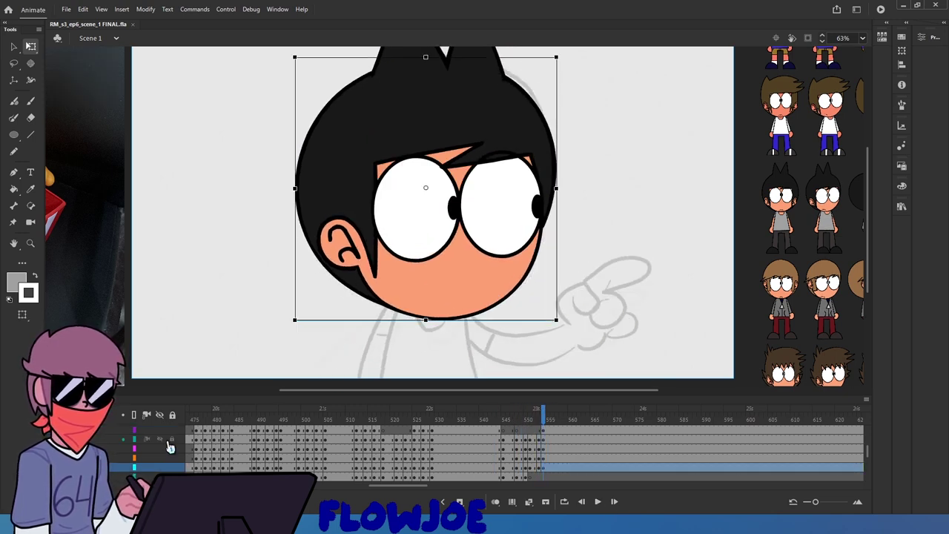
{"action": "scroll", "coordinate": [165, 445], "scroll_direction": "up", "scroll_amount": 1}
{"action": "left_click", "coordinate": [160, 447]}
{"action": "left_click", "coordinate": [160, 447]}
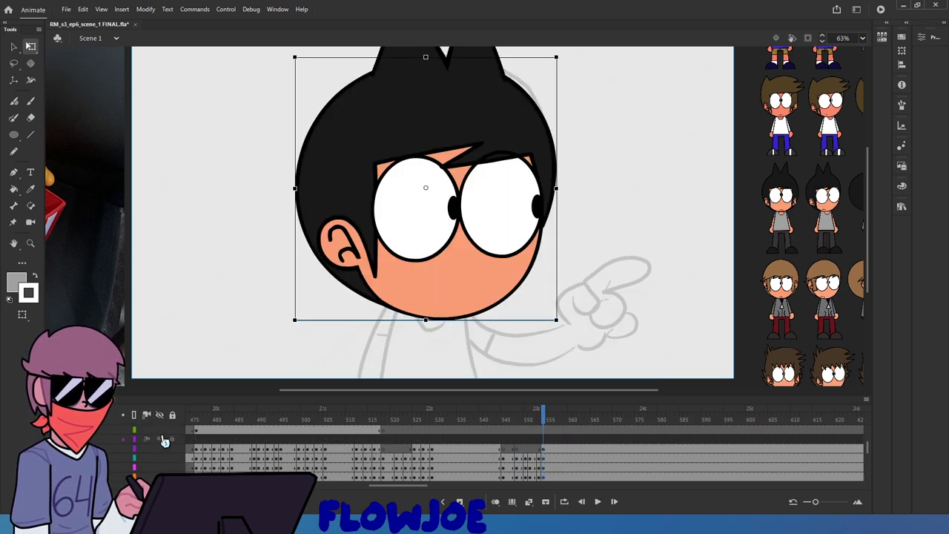
{"action": "left_click", "coordinate": [638, 276]}
{"action": "left_click", "coordinate": [557, 448]}
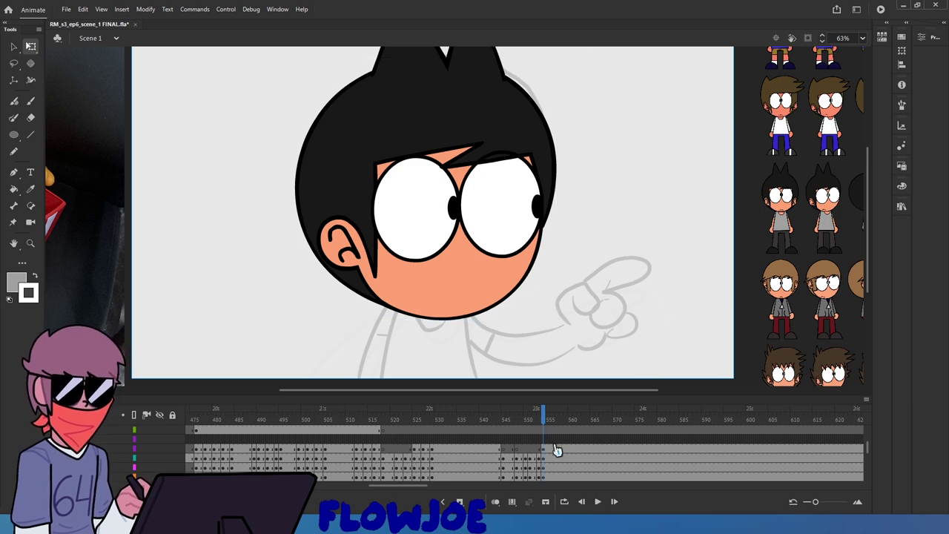
{"action": "left_click_drag", "start_coordinate": [556, 321], "coordinate": [546, 332]}
{"action": "mouse_move", "coordinate": [486, 264]}
{"action": "left_mouse_down"}
{"action": "mouse_move", "coordinate": [485, 222]}
{"action": "mouse_move", "coordinate": [486, 273]}
{"action": "left_mouse_up"}
{"action": "left_click", "coordinate": [597, 272]}
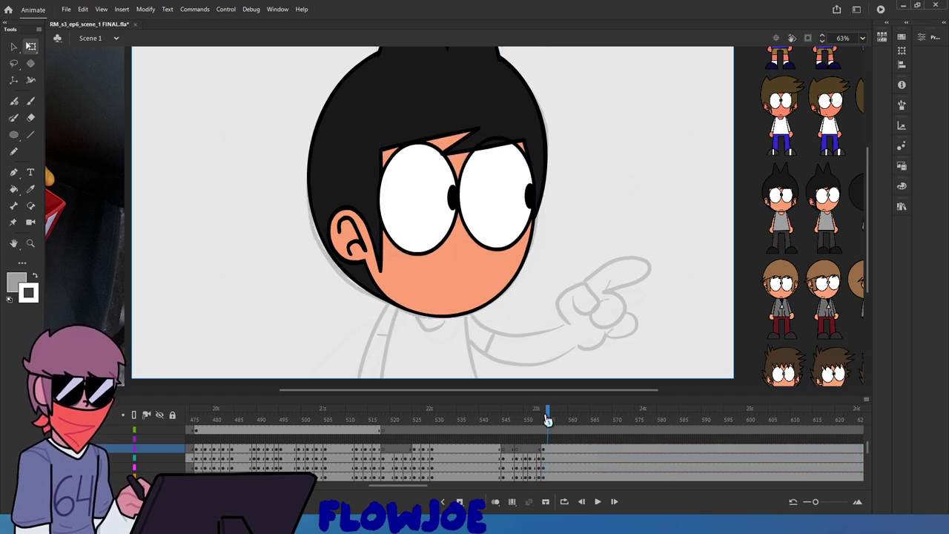
{"action": "mouse_move", "coordinate": [546, 418]}
{"action": "left_mouse_down"}
{"action": "mouse_move", "coordinate": [521, 421]}
{"action": "mouse_move", "coordinate": [545, 427]}
{"action": "mouse_move", "coordinate": [521, 431]}
{"action": "mouse_move", "coordinate": [539, 446]}
{"action": "left_mouse_up"}
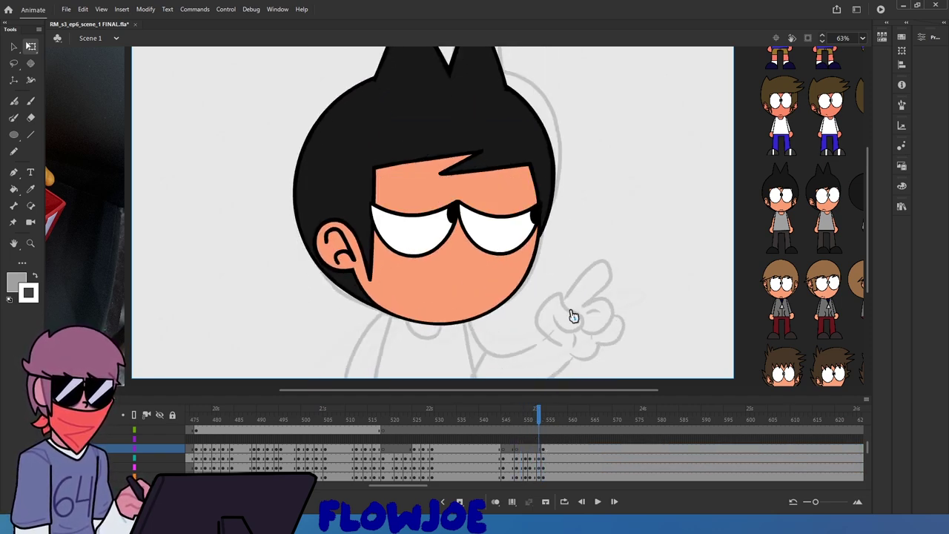
Nudge the whole half-closed-eye head slightly toward the pointing hand on frame 552
{"action": "key", "text": "ctrl+a"}
{"action": "left_click_drag", "start_coordinate": [482, 281], "coordinate": [488, 284]}
{"action": "left_click", "coordinate": [539, 420]}
Play back the animation from the head swing around frame 520 through the blink
{"action": "left_click_drag", "start_coordinate": [540, 421], "coordinate": [396, 441]}
{"action": "left_click", "coordinate": [599, 502]}
{"action": "left_click", "coordinate": [599, 502]}
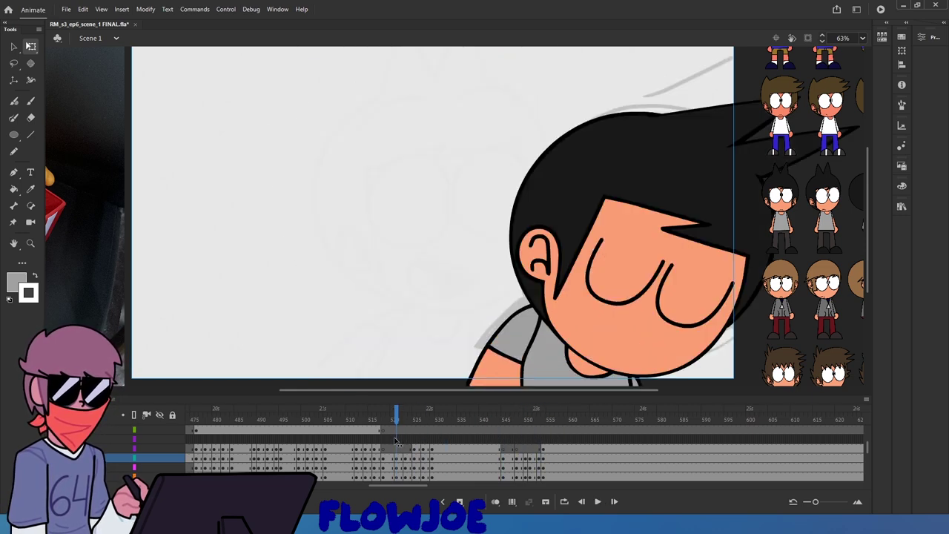
{"action": "left_click", "coordinate": [597, 501]}
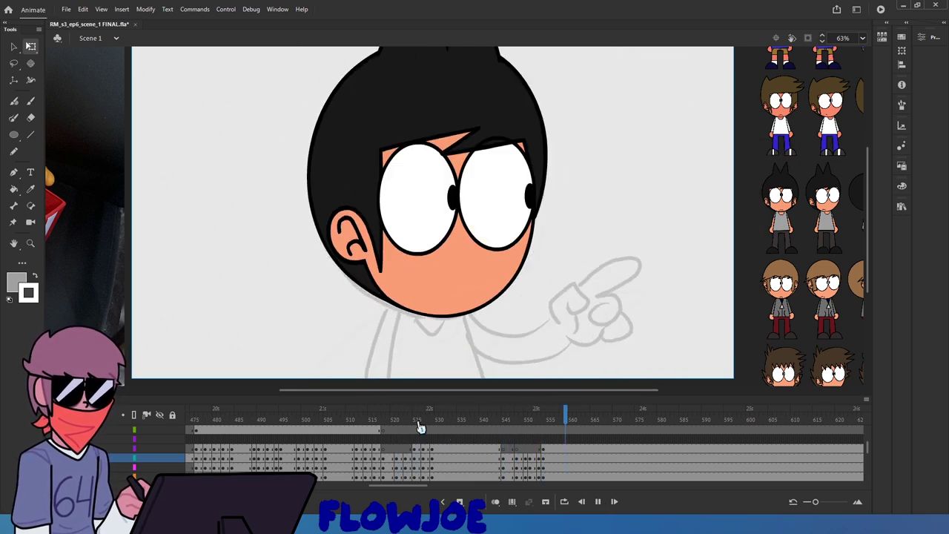
{"action": "left_click", "coordinate": [397, 420]}
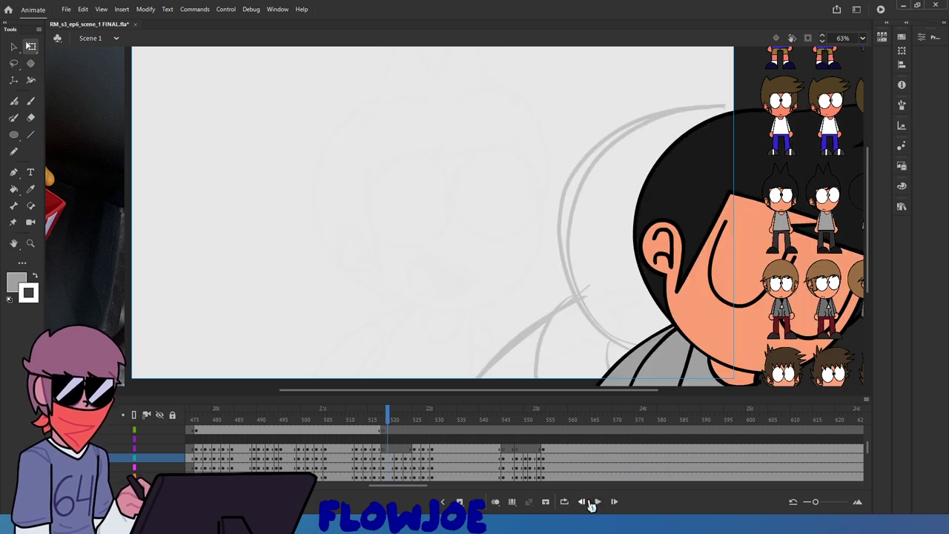
{"action": "left_click", "coordinate": [597, 501]}
Brush a black sleeve hem across the upper arm on frame 519, just above the existing hem, redrawing it after checking the neighbouring frame
{"action": "mouse_move", "coordinate": [387, 425]}
{"action": "left_mouse_down"}
{"action": "mouse_move", "coordinate": [402, 427]}
{"action": "mouse_move", "coordinate": [392, 429]}
{"action": "left_mouse_up"}
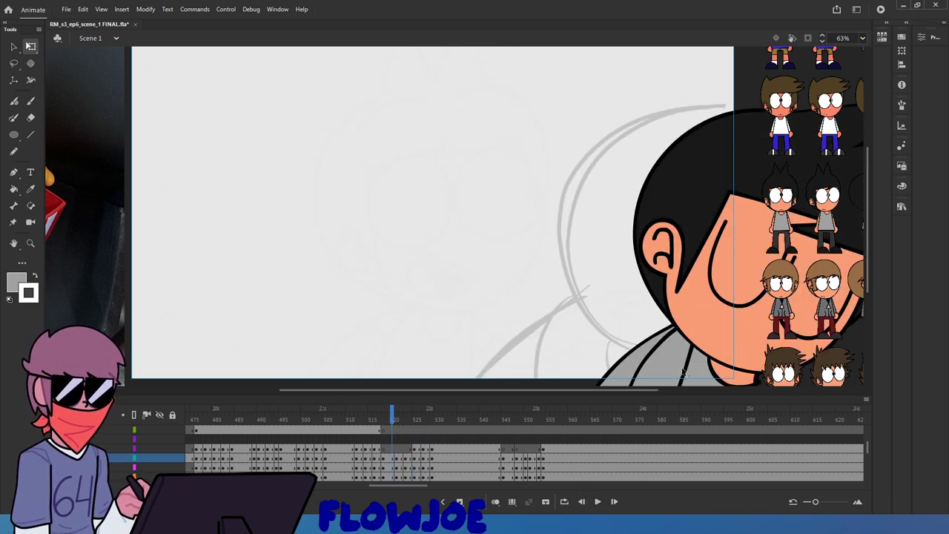
{"action": "left_click", "coordinate": [682, 371]}
{"action": "scroll", "coordinate": [671, 367], "scroll_direction": "down", "scroll_amount": 3}
{"action": "left_click", "coordinate": [486, 240]}
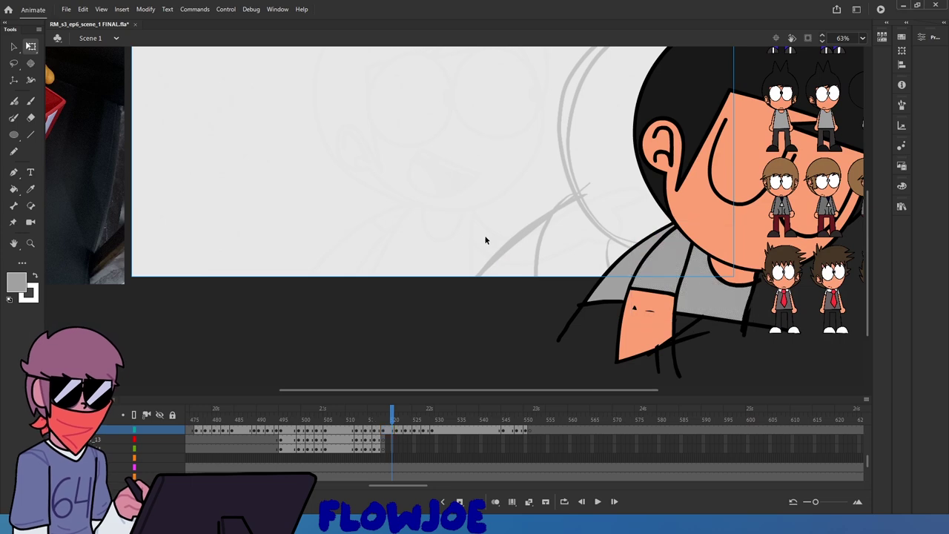
{"action": "left_click", "coordinate": [14, 282]}
{"action": "left_click", "coordinate": [30, 101]}
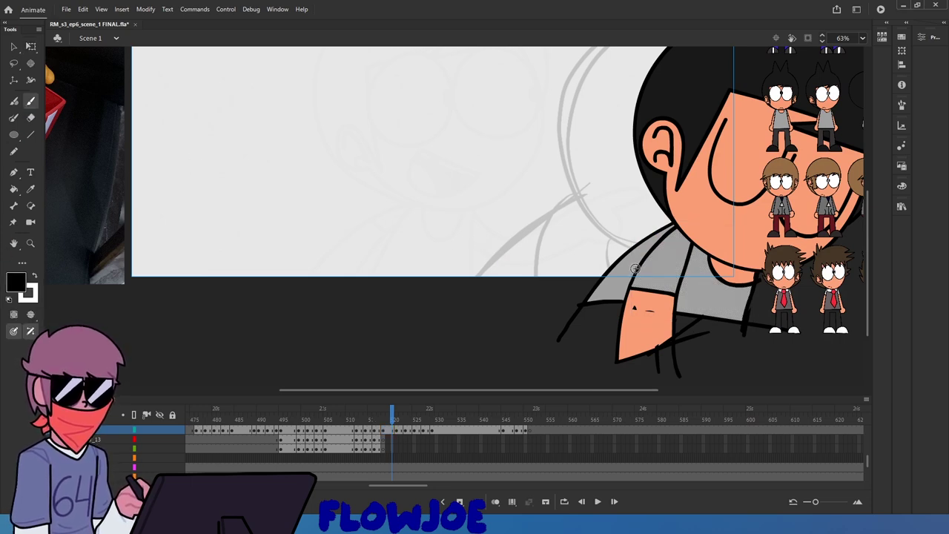
{"action": "left_click_drag", "start_coordinate": [682, 274], "coordinate": [634, 267]}
{"action": "left_click_drag", "start_coordinate": [392, 413], "coordinate": [388, 413]}
{"action": "key", "text": "."}
{"action": "key", "text": "ctrl+z"}
{"action": "left_click_drag", "start_coordinate": [680, 277], "coordinate": [631, 269]}
Fill the strip of arm below the new sleeve hem with the skin colour sampled from the character
{"action": "left_click", "coordinate": [31, 188]}
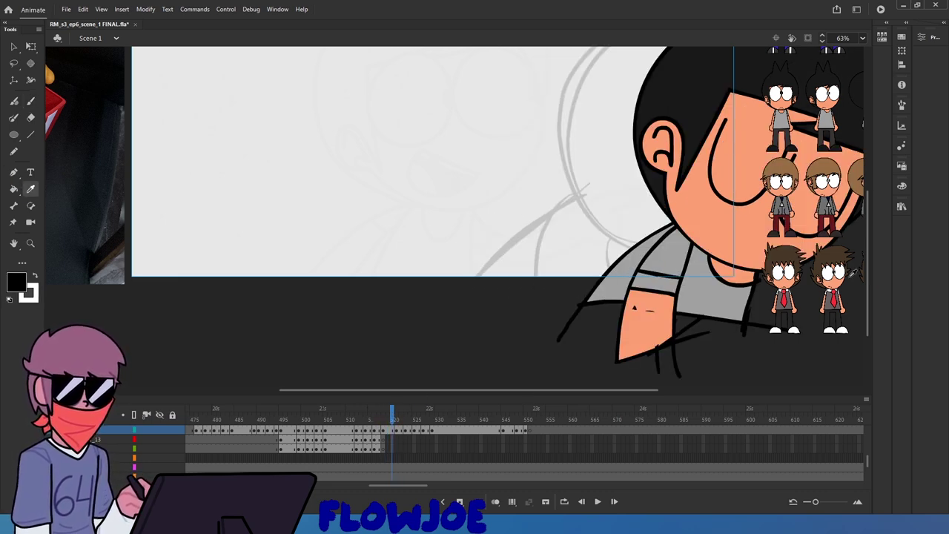
{"action": "left_click", "coordinate": [726, 253]}
{"action": "left_click", "coordinate": [643, 289]}
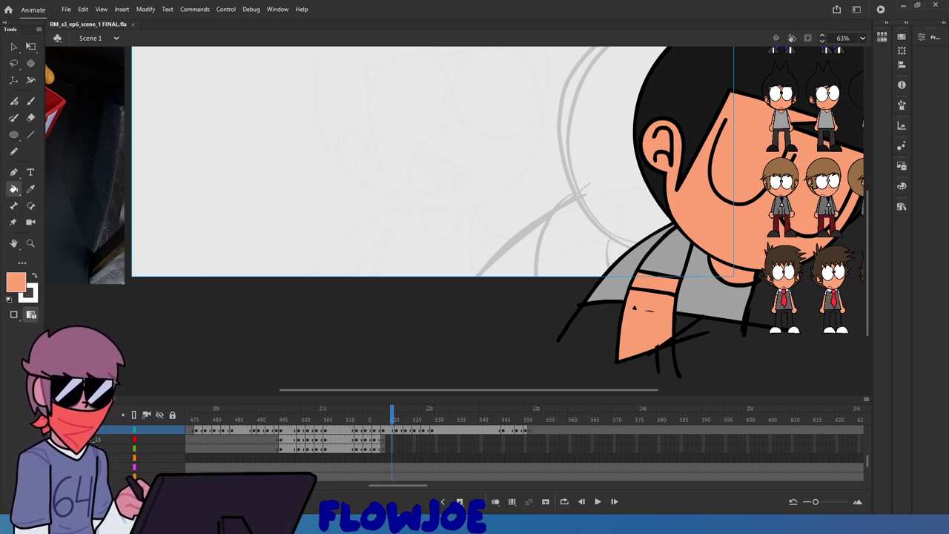
Play back the shot from about frame 513 and review the movement through the closed-eye frames to the reopened-eye pose
{"action": "left_click", "coordinate": [381, 419]}
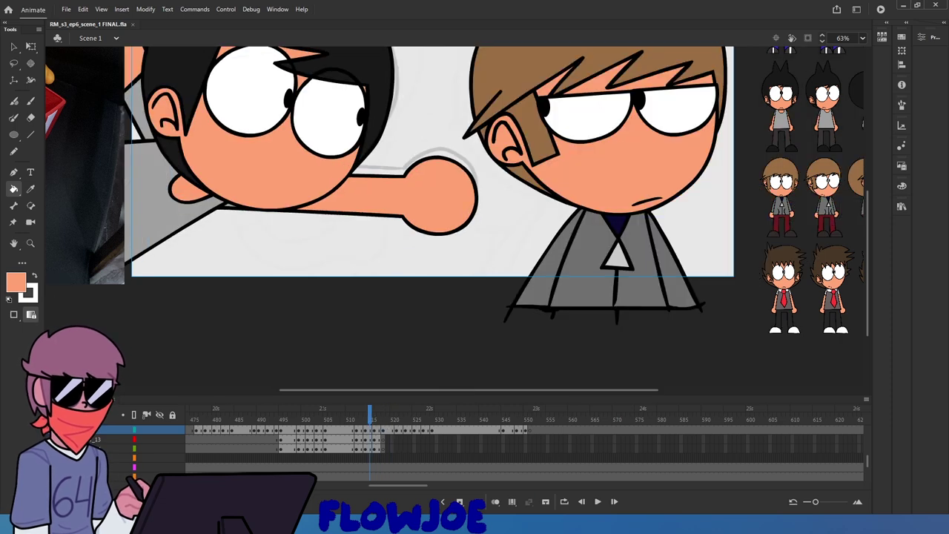
{"action": "left_click", "coordinate": [598, 502]}
{"action": "left_click", "coordinate": [598, 502]}
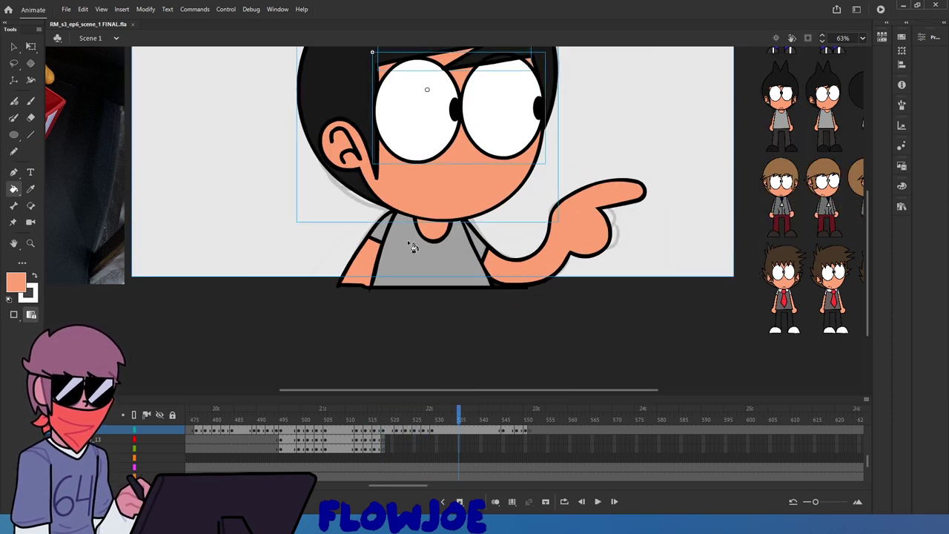
{"action": "left_click_drag", "start_coordinate": [460, 419], "coordinate": [379, 419]}
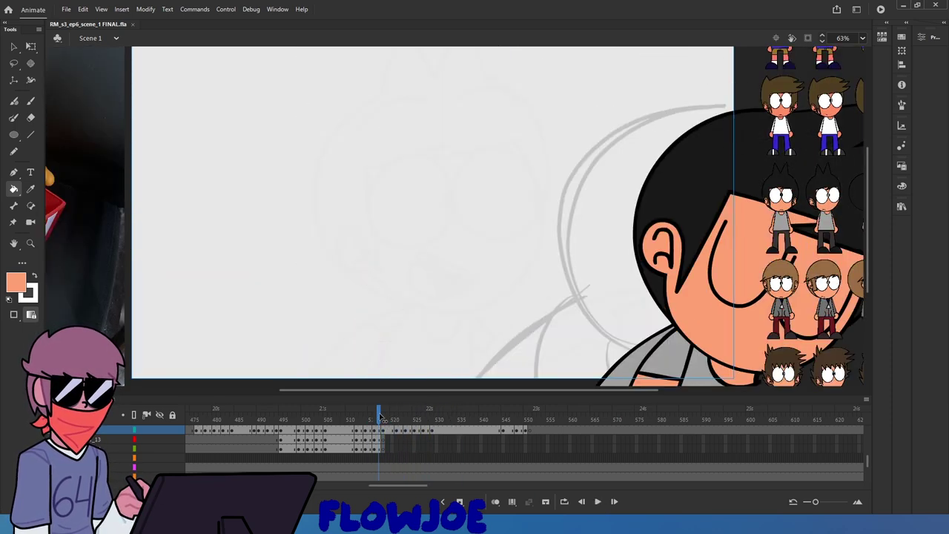
{"action": "left_click", "coordinate": [599, 501]}
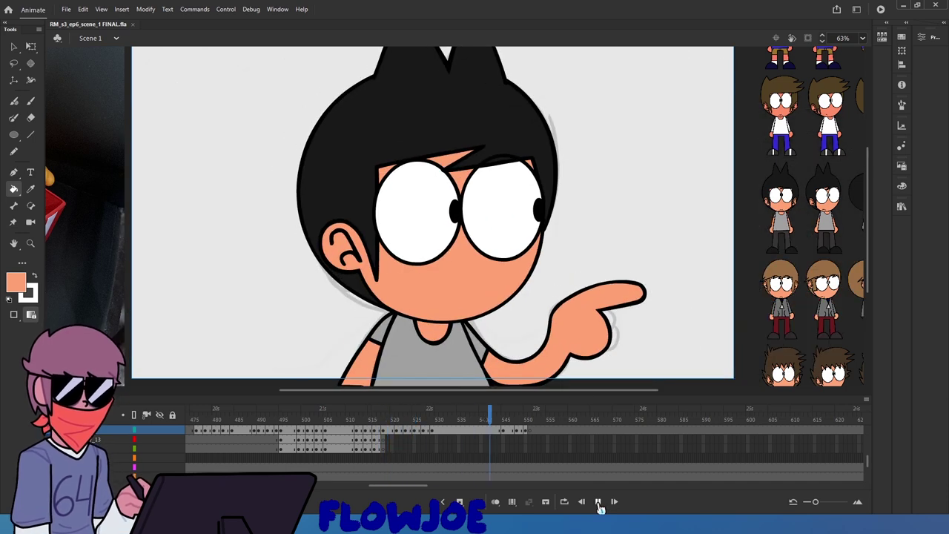
{"action": "left_click", "coordinate": [598, 503]}
{"action": "mouse_move", "coordinate": [531, 420]}
{"action": "left_mouse_down"}
{"action": "mouse_move", "coordinate": [500, 418]}
{"action": "mouse_move", "coordinate": [535, 420]}
{"action": "left_mouse_up"}
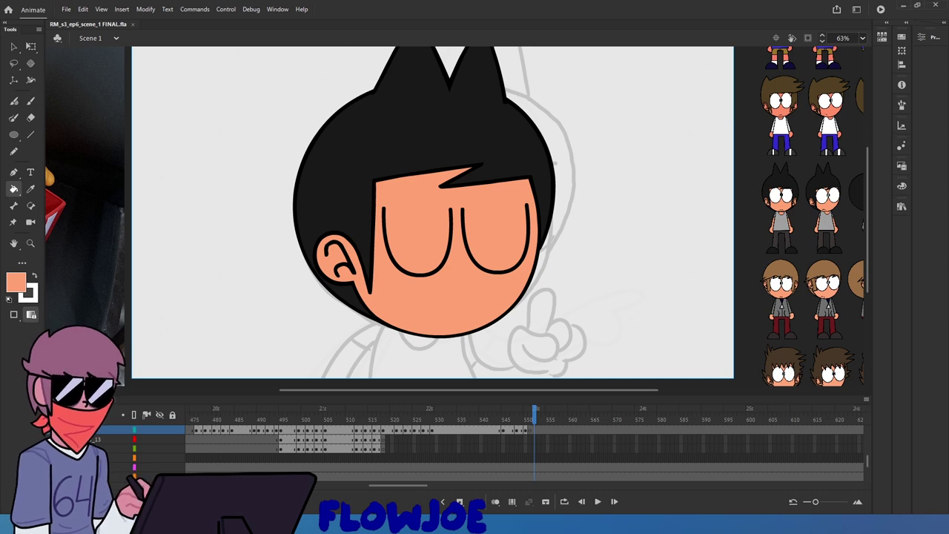
{"action": "left_click_drag", "start_coordinate": [536, 410], "coordinate": [495, 417]}
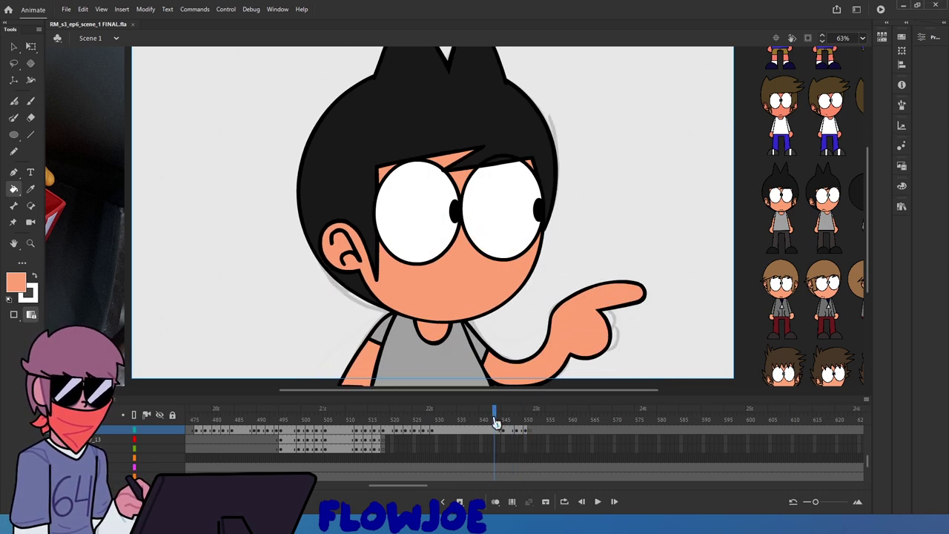
{"action": "left_click", "coordinate": [597, 502]}
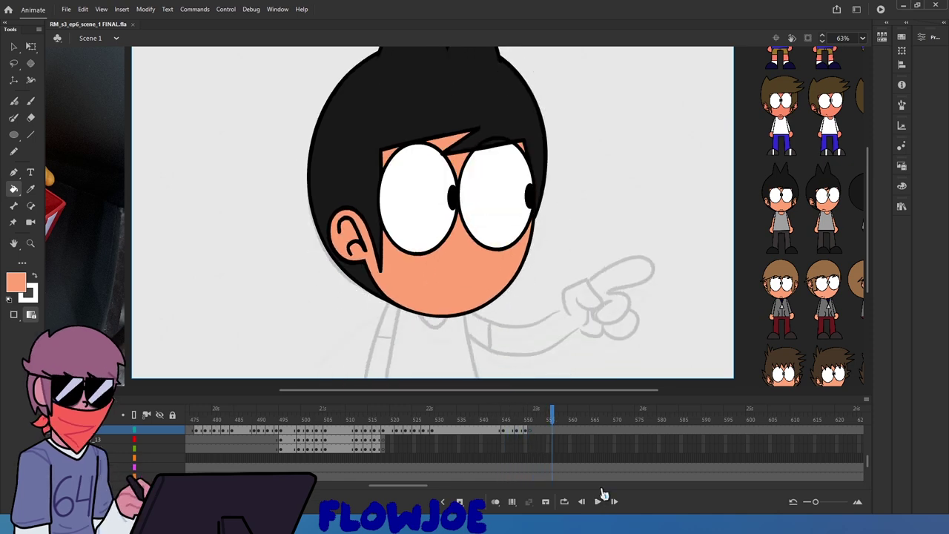
Stretch the eyes on the reopened-eye pose slightly taller, nudge them up, and compare with the preceding half-closed-eye frame
{"action": "left_click", "coordinate": [480, 299]}
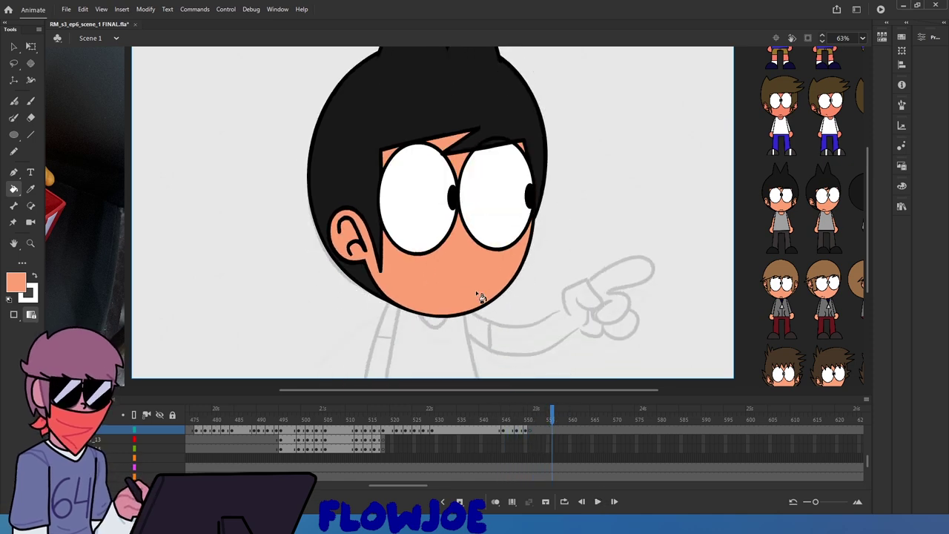
{"action": "left_click", "coordinate": [30, 46]}
{"action": "left_click", "coordinate": [415, 245]}
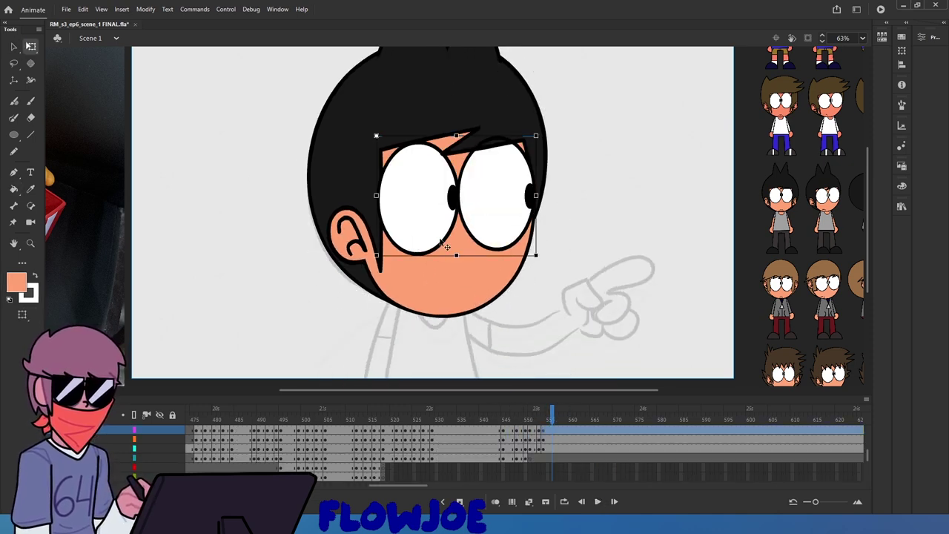
{"action": "left_click", "coordinate": [455, 195], "text": "shift"}
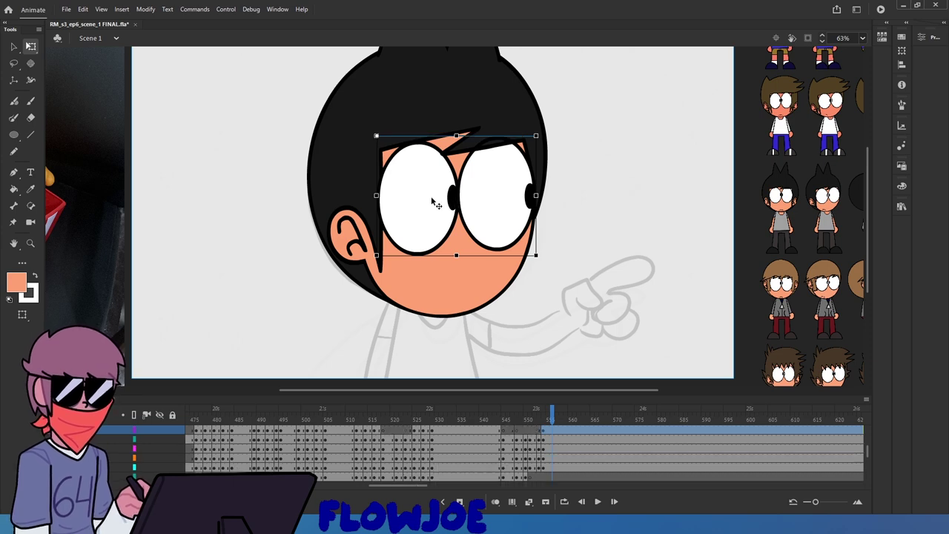
{"action": "left_click", "coordinate": [436, 198]}
{"action": "mouse_move", "coordinate": [457, 255]}
{"action": "left_mouse_down"}
{"action": "mouse_move", "coordinate": [461, 271]}
{"action": "mouse_move", "coordinate": [460, 261]}
{"action": "left_mouse_up"}
{"action": "left_click_drag", "start_coordinate": [492, 208], "coordinate": [491, 205]}
{"action": "mouse_move", "coordinate": [551, 417]}
{"action": "left_mouse_down"}
{"action": "mouse_move", "coordinate": [530, 420]}
{"action": "mouse_move", "coordinate": [553, 430]}
{"action": "left_mouse_up"}
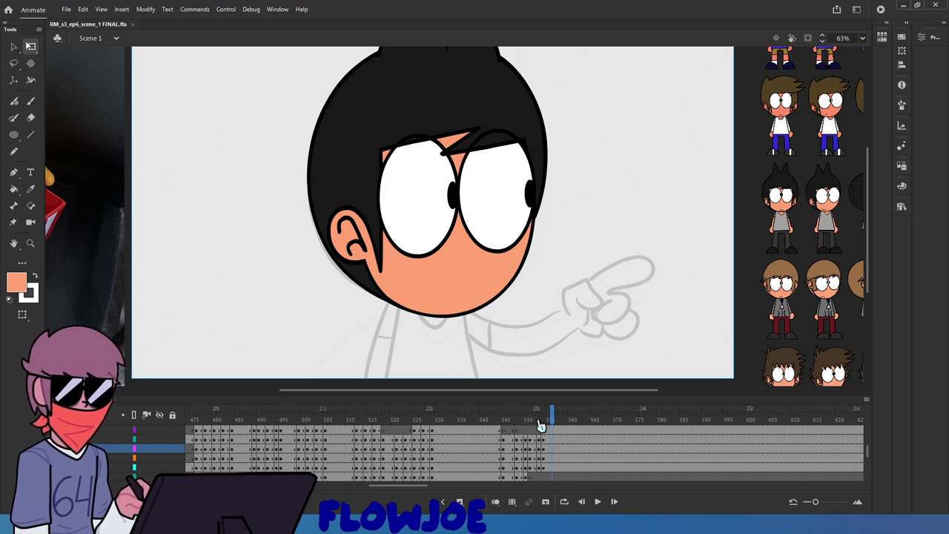
{"action": "mouse_move", "coordinate": [539, 420]}
{"action": "left_mouse_down"}
{"action": "mouse_move", "coordinate": [528, 438]}
{"action": "mouse_move", "coordinate": [597, 435]}
{"action": "mouse_move", "coordinate": [526, 444]}
{"action": "mouse_move", "coordinate": [532, 450]}
{"action": "mouse_move", "coordinate": [522, 454]}
{"action": "mouse_move", "coordinate": [535, 463]}
{"action": "mouse_move", "coordinate": [521, 464]}
{"action": "mouse_move", "coordinate": [531, 470]}
{"action": "mouse_move", "coordinate": [542, 428]}
{"action": "left_mouse_up"}
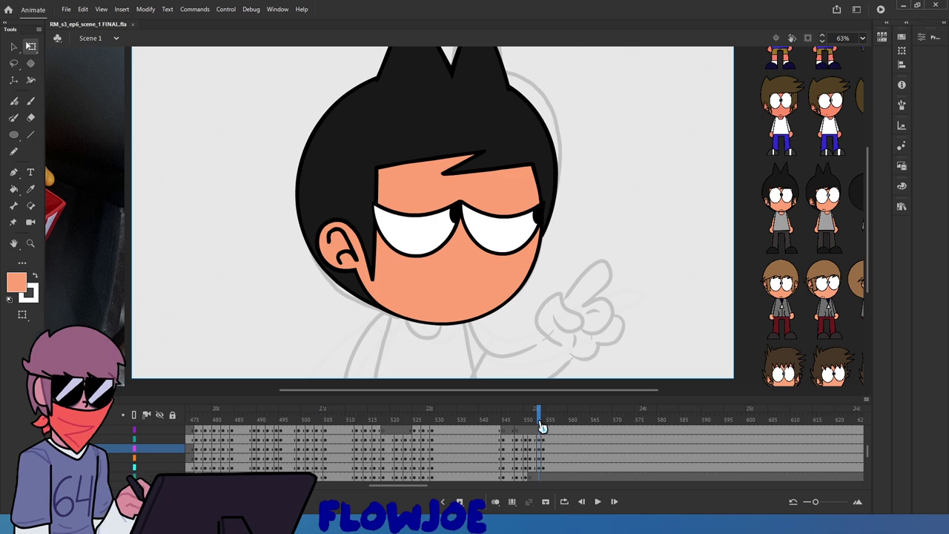
{"action": "left_click_drag", "start_coordinate": [542, 427], "coordinate": [547, 424]}
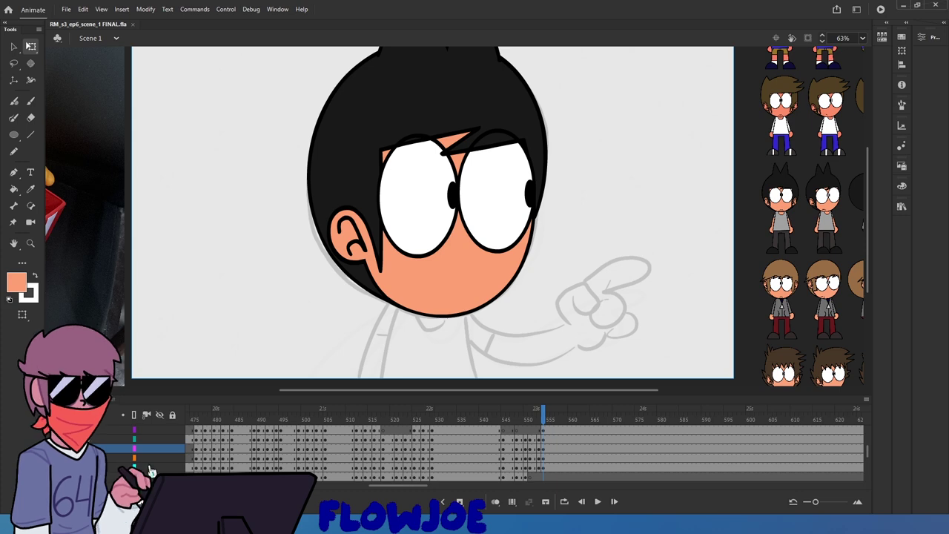
Select the body and pointing arm artwork on the open-eyed pose just before the blink
{"action": "left_click_drag", "start_coordinate": [547, 413], "coordinate": [494, 414]}
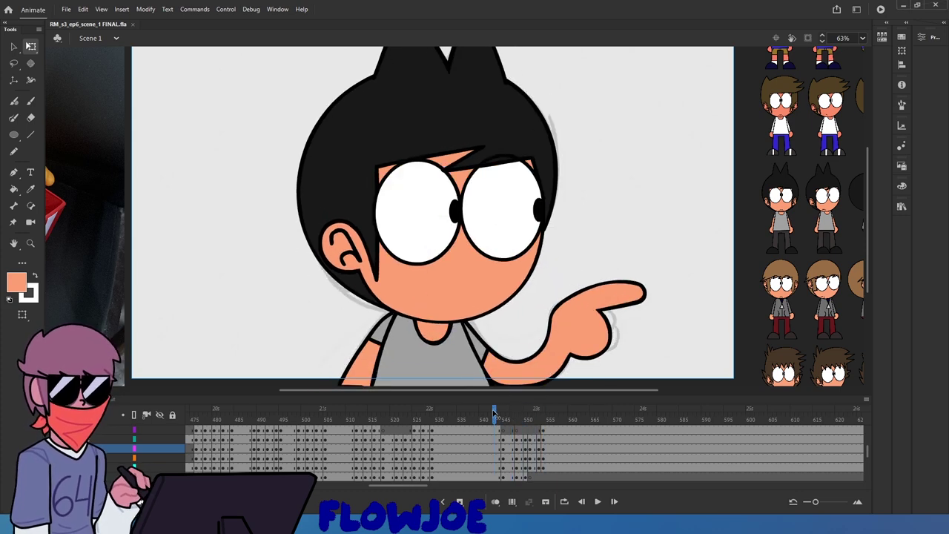
{"action": "left_click", "coordinate": [482, 338]}
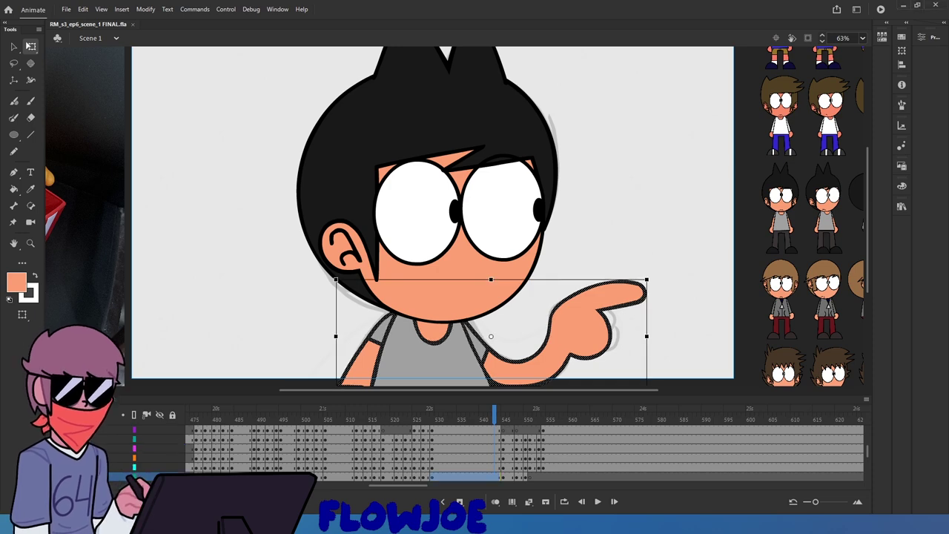
Compare the neighbouring frames around frame 544 to check the character's head and pointing-arm poses
{"action": "left_click", "coordinate": [261, 250]}
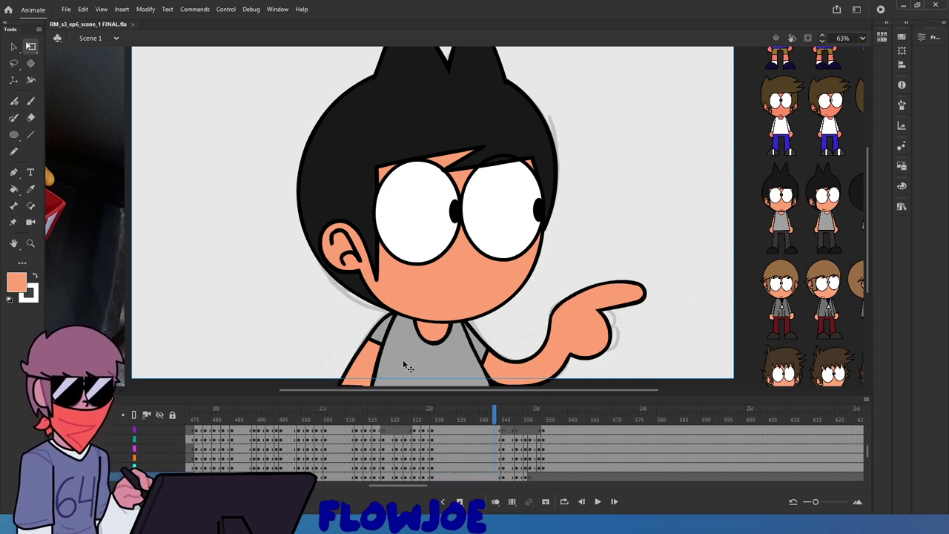
{"action": "left_click", "coordinate": [503, 417]}
{"action": "left_click_drag", "start_coordinate": [504, 419], "coordinate": [502, 421]}
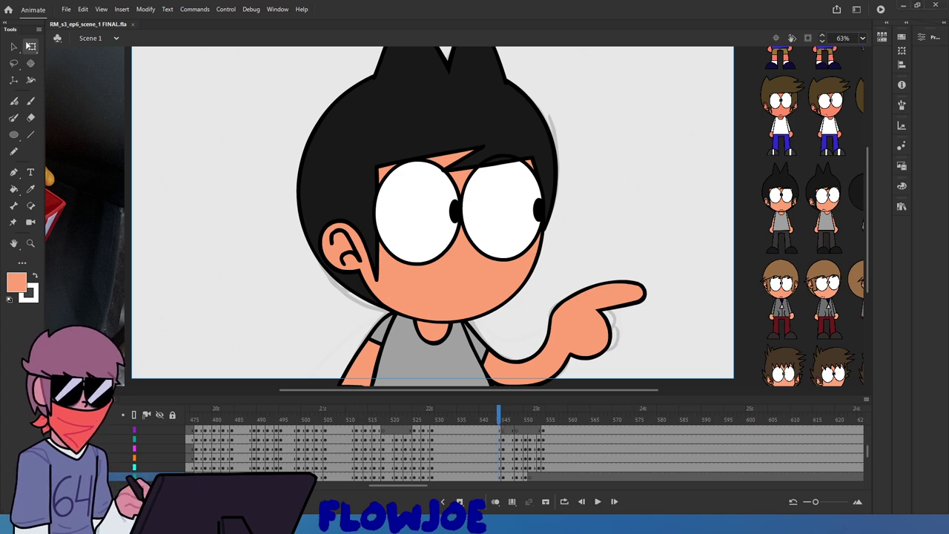
{"action": "mouse_move", "coordinate": [501, 421]}
{"action": "left_mouse_down"}
{"action": "mouse_move", "coordinate": [490, 418]}
{"action": "mouse_move", "coordinate": [504, 428]}
{"action": "left_mouse_up"}
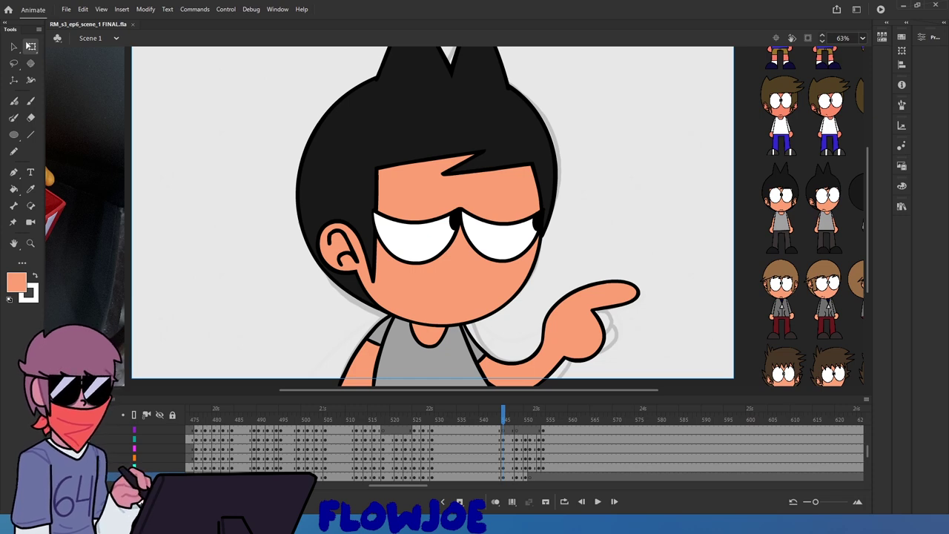
{"action": "left_click_drag", "start_coordinate": [505, 418], "coordinate": [504, 418]}
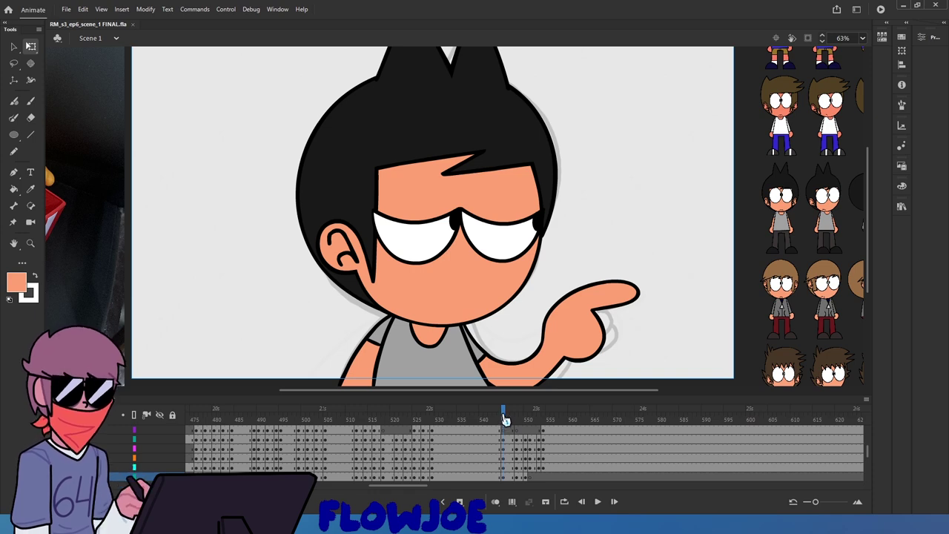
{"action": "left_click_drag", "start_coordinate": [505, 420], "coordinate": [500, 420]}
Play the animation from about frame 525 and scrub the frames where the body is still only sketched
{"action": "left_click", "coordinate": [423, 410]}
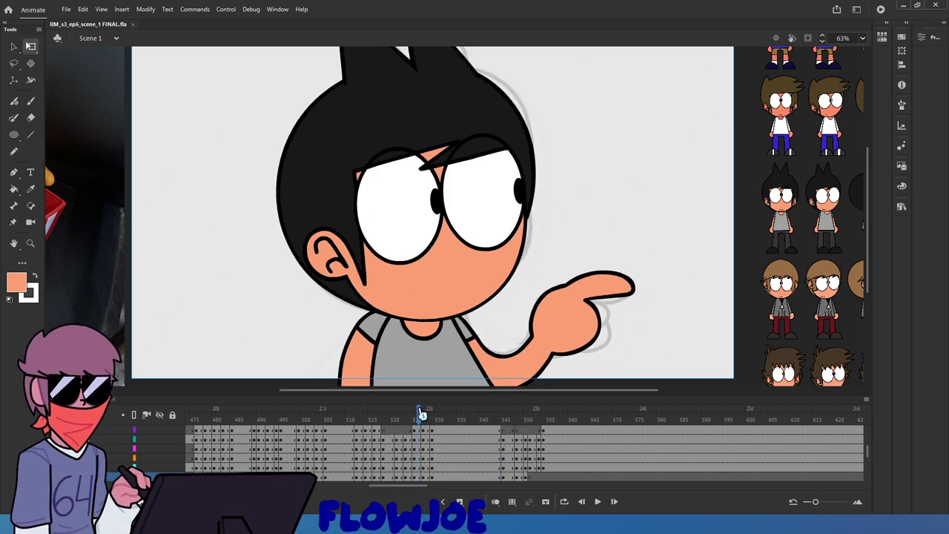
{"action": "left_click_drag", "start_coordinate": [430, 413], "coordinate": [415, 412]}
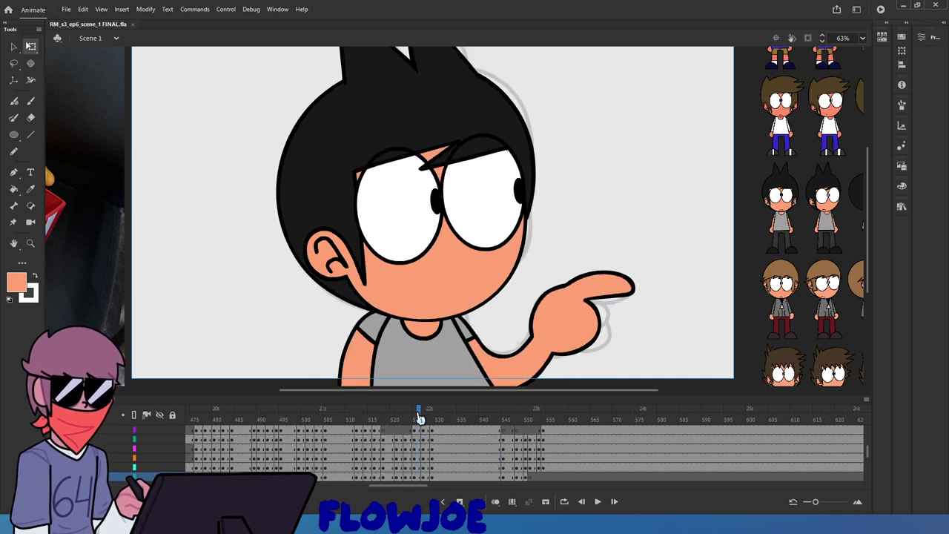
{"action": "left_click", "coordinate": [597, 504]}
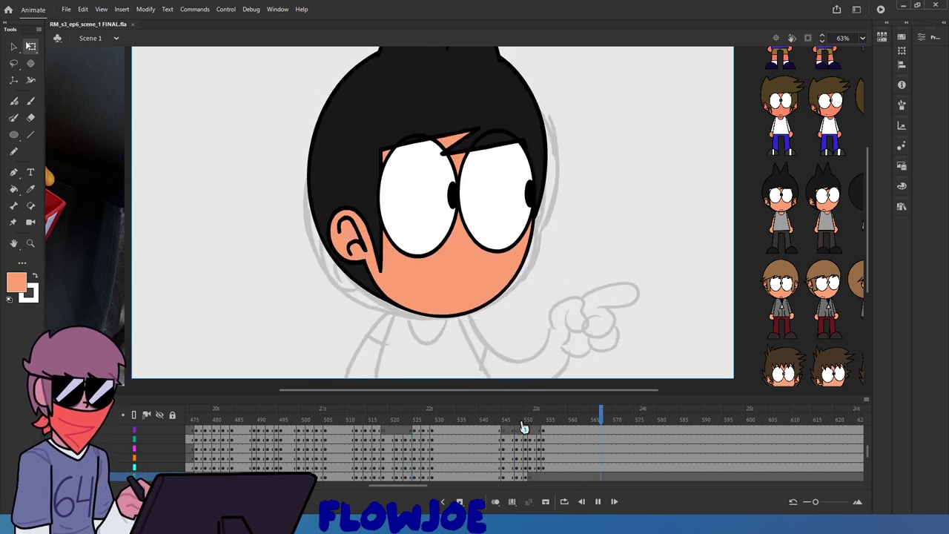
{"action": "mouse_move", "coordinate": [524, 425]}
{"action": "left_mouse_down"}
{"action": "mouse_move", "coordinate": [512, 423]}
{"action": "mouse_move", "coordinate": [547, 434]}
{"action": "left_mouse_up"}
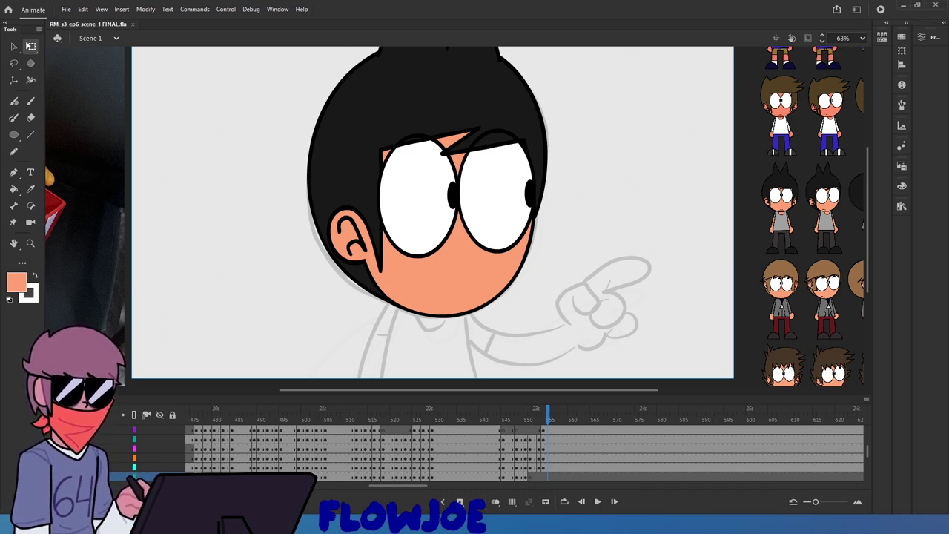
{"action": "left_click", "coordinate": [539, 419]}
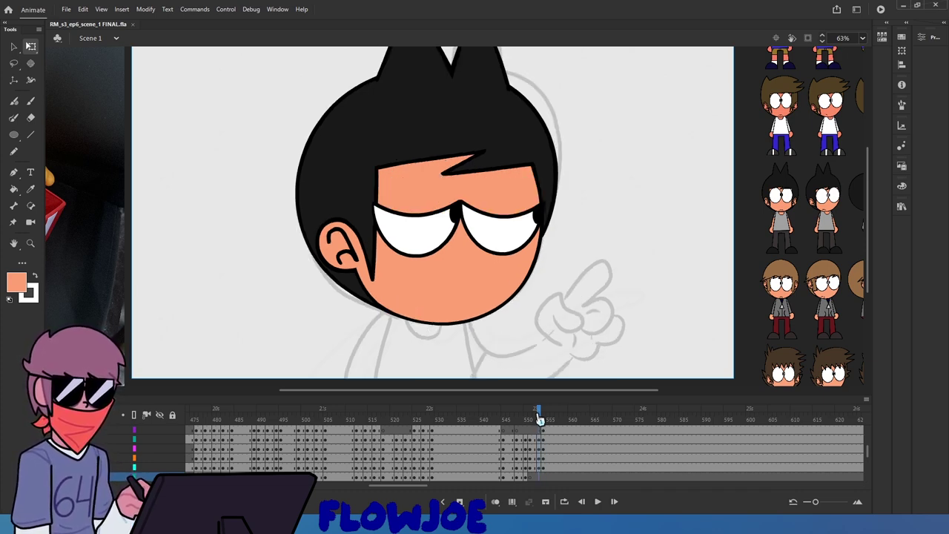
{"action": "left_click_drag", "start_coordinate": [539, 419], "coordinate": [535, 413]}
{"action": "left_click", "coordinate": [598, 501]}
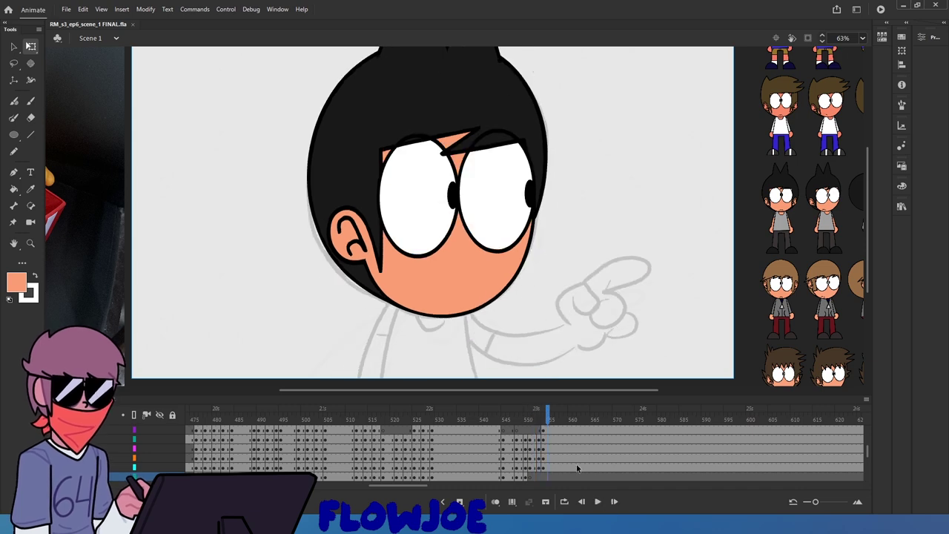
At frame 550 on the body layer, draw both side outlines of the torso below the head with the black brush
{"action": "left_click", "coordinate": [529, 459]}
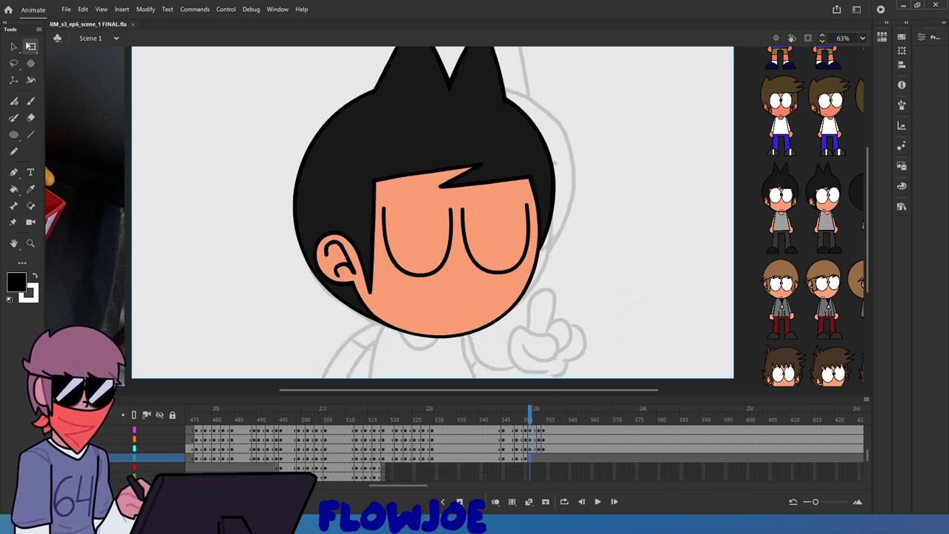
{"action": "left_click", "coordinate": [31, 100]}
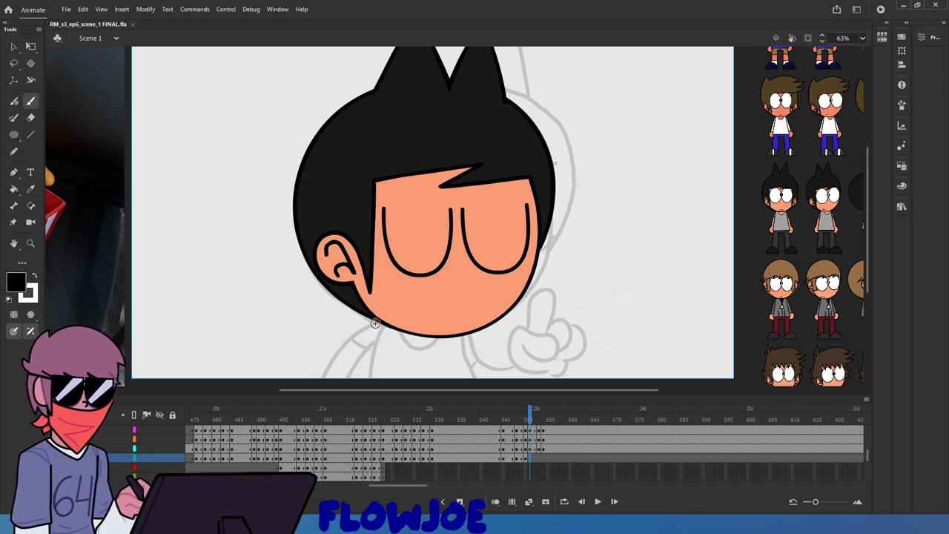
{"action": "left_click_drag", "start_coordinate": [385, 327], "coordinate": [371, 382]}
{"action": "key", "text": "ctrl+z"}
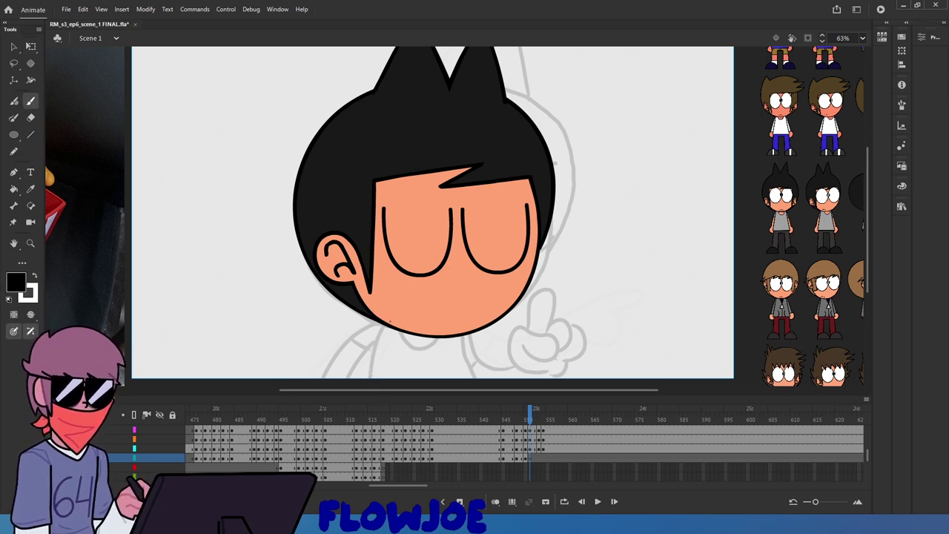
{"action": "left_click_drag", "start_coordinate": [385, 326], "coordinate": [372, 400]}
{"action": "key", "text": "ctrl+z"}
{"action": "left_click_drag", "start_coordinate": [387, 322], "coordinate": [366, 400]}
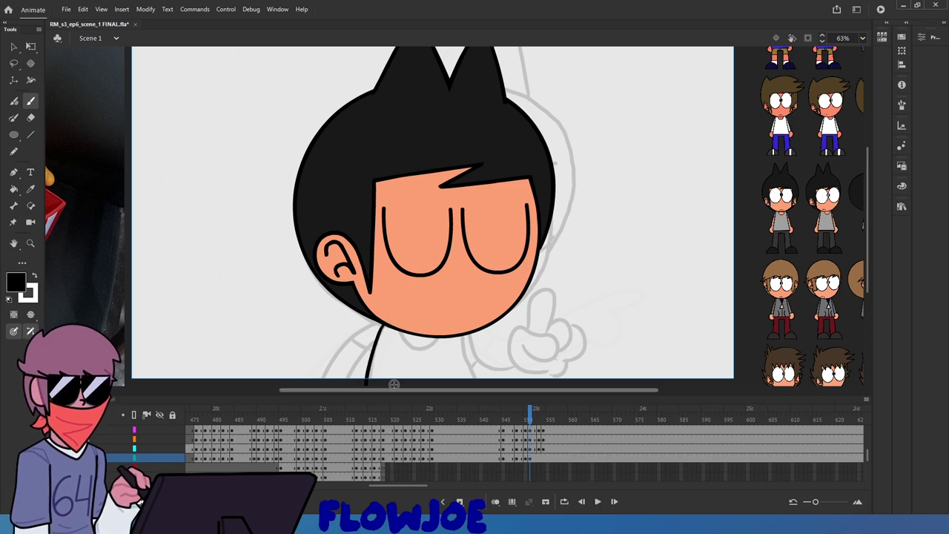
{"action": "key", "text": "ctrl+z"}
{"action": "left_click_drag", "start_coordinate": [384, 324], "coordinate": [363, 405]}
{"action": "key", "text": "ctrl+z"}
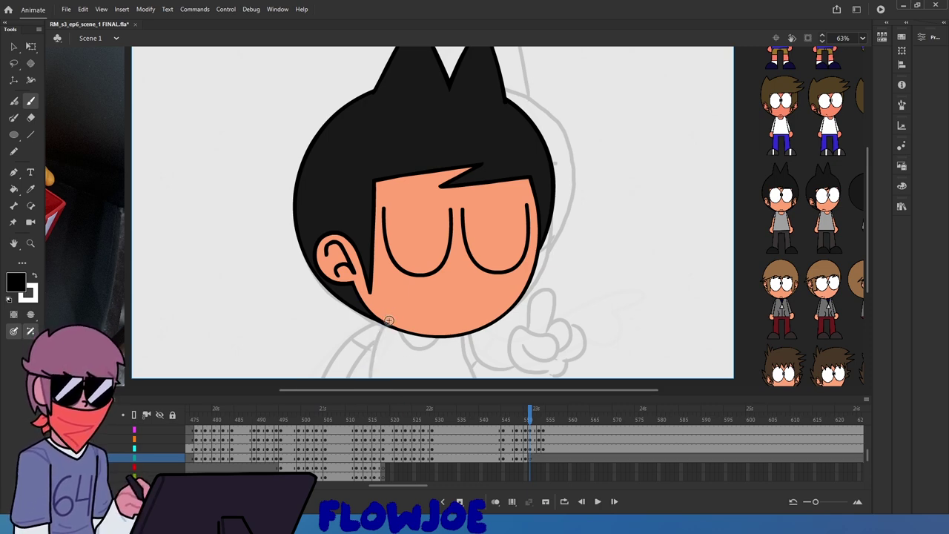
{"action": "left_click_drag", "start_coordinate": [385, 326], "coordinate": [368, 383]}
{"action": "key", "text": "ctrl+z"}
{"action": "left_click_drag", "start_coordinate": [385, 324], "coordinate": [365, 384]}
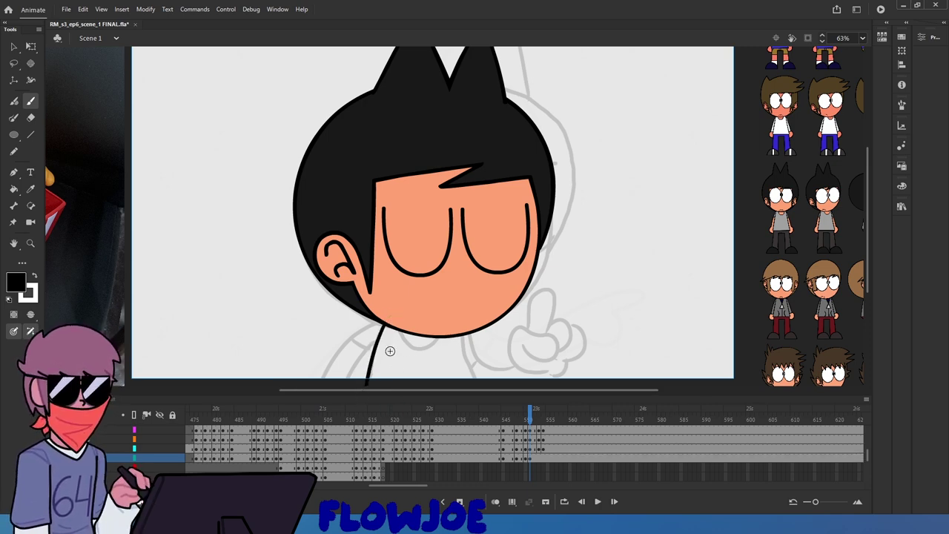
{"action": "left_click_drag", "start_coordinate": [459, 327], "coordinate": [475, 384]}
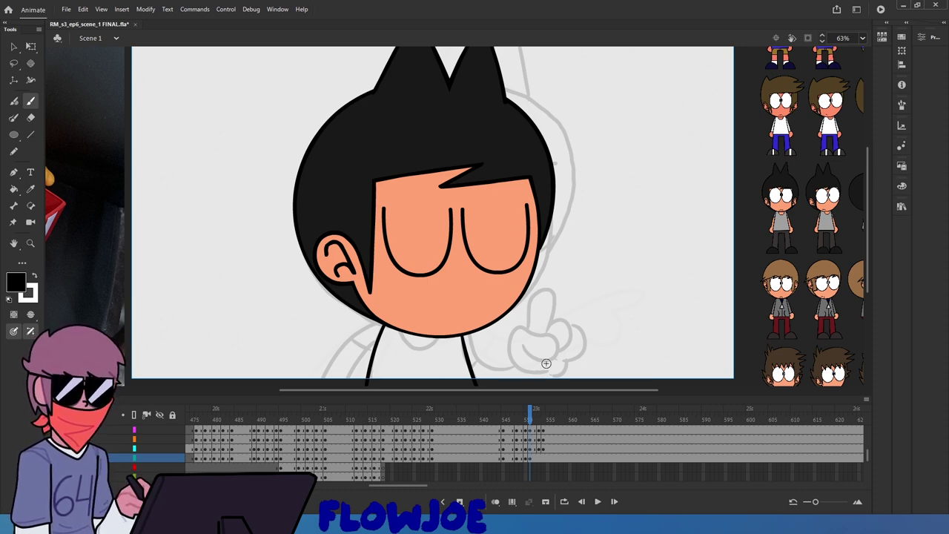
{"action": "left_click_drag", "start_coordinate": [531, 413], "coordinate": [529, 413]}
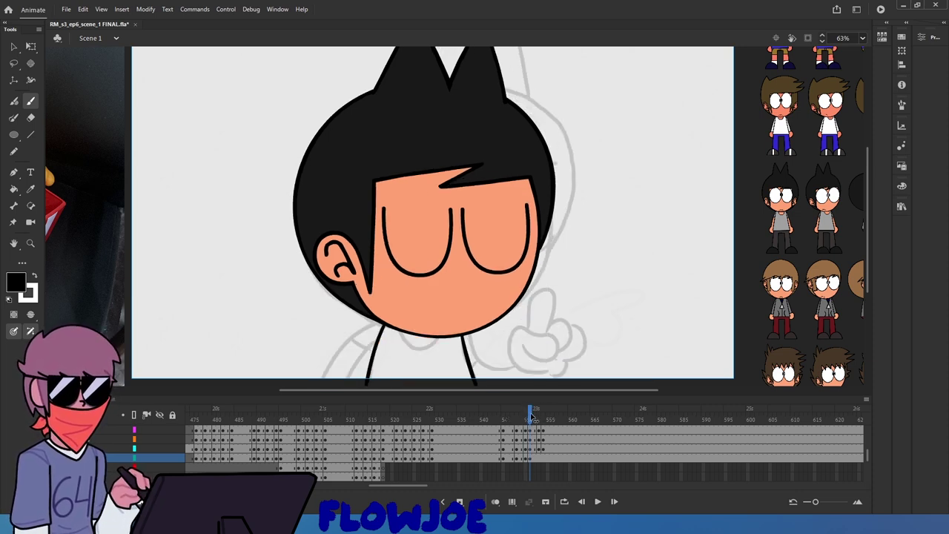
{"action": "key", "text": "q"}
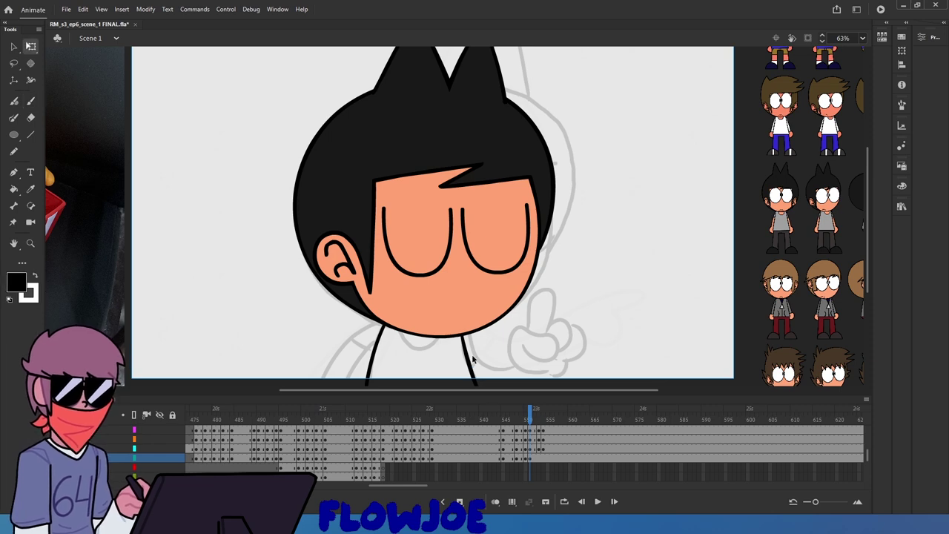
{"action": "left_click", "coordinate": [470, 355]}
{"action": "left_click", "coordinate": [375, 359], "text": "shift"}
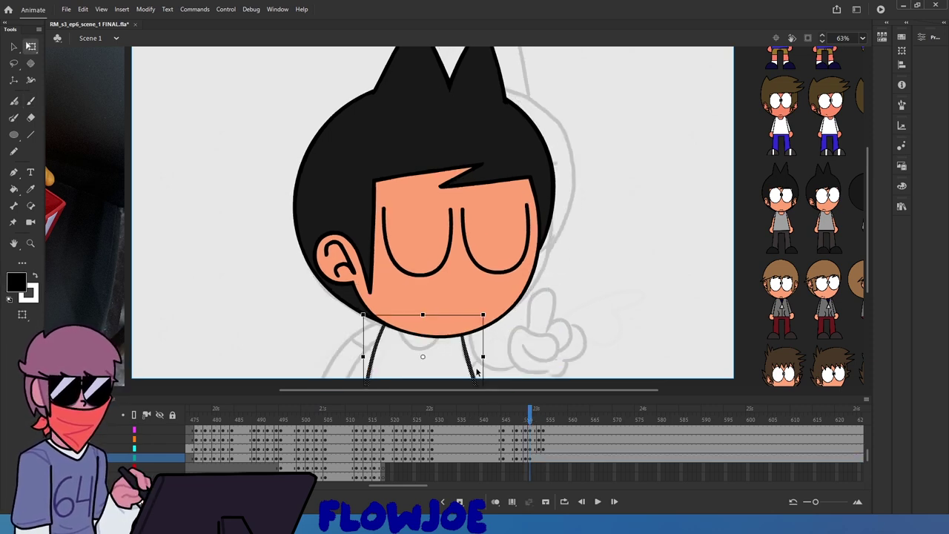
Draw a straight horizontal brush line across the torso's side outlines just below the stage edge
{"action": "scroll", "coordinate": [480, 375], "scroll_direction": "down", "scroll_amount": 3}
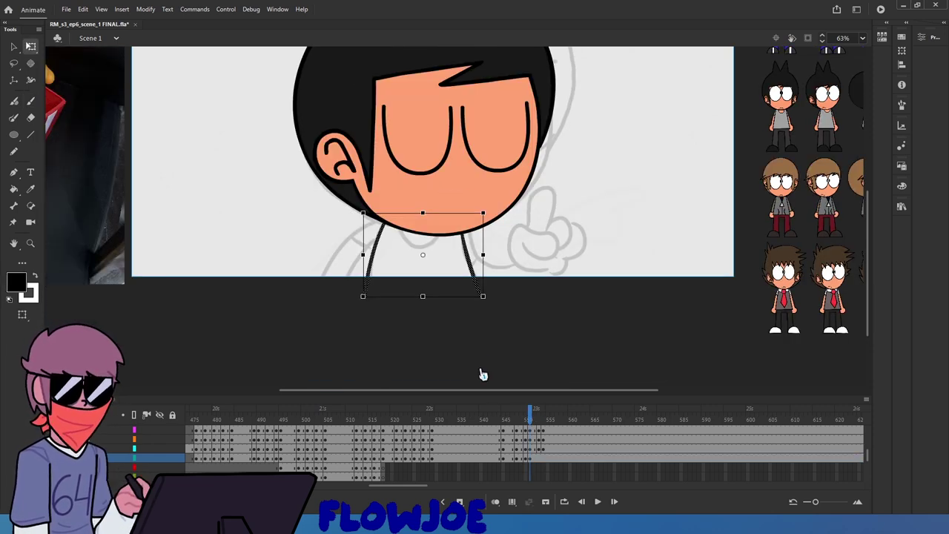
{"action": "left_click", "coordinate": [501, 303]}
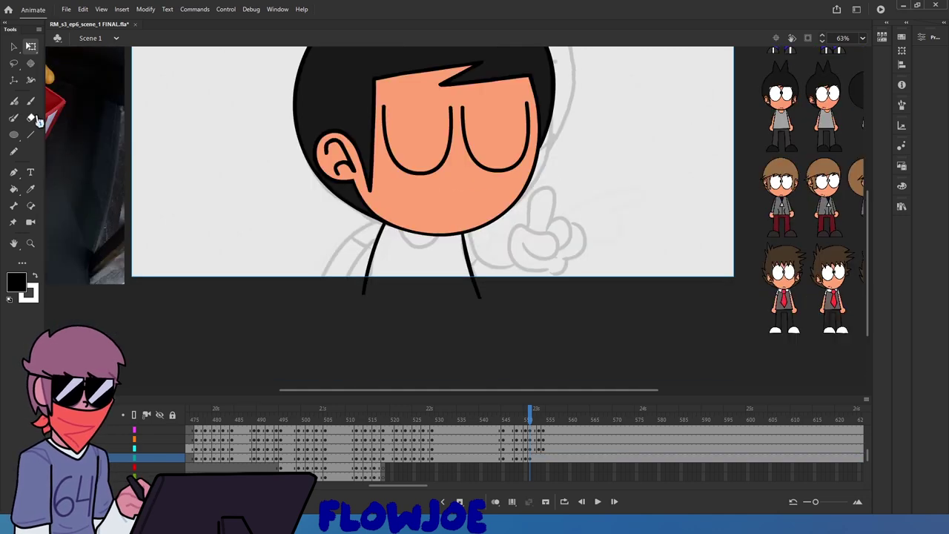
{"action": "left_click", "coordinate": [31, 102]}
{"action": "left_click_drag", "start_coordinate": [359, 285], "coordinate": [516, 285]}
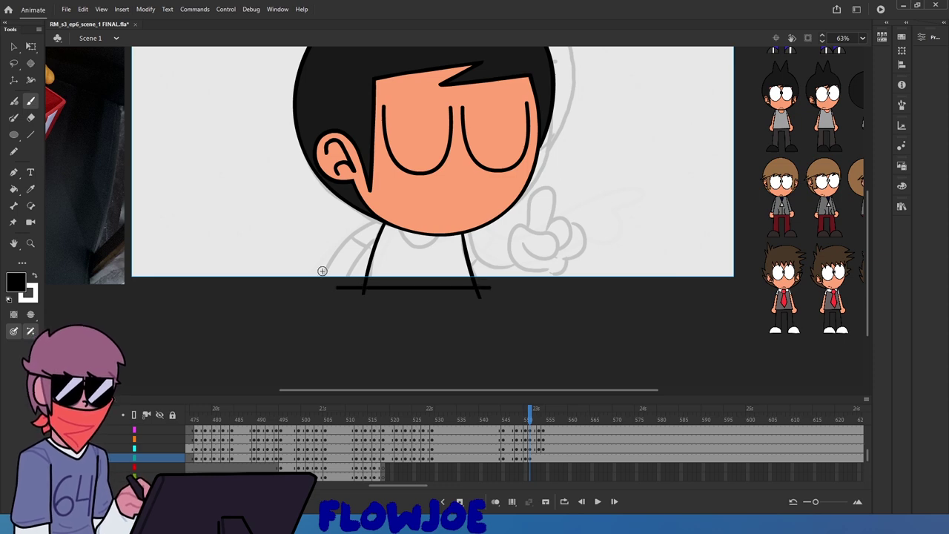
Flip between frame 550 and its neighbouring frame to check the new torso outline against the surrounding poses
{"action": "scroll", "coordinate": [549, 360], "scroll_direction": "up", "scroll_amount": 3}
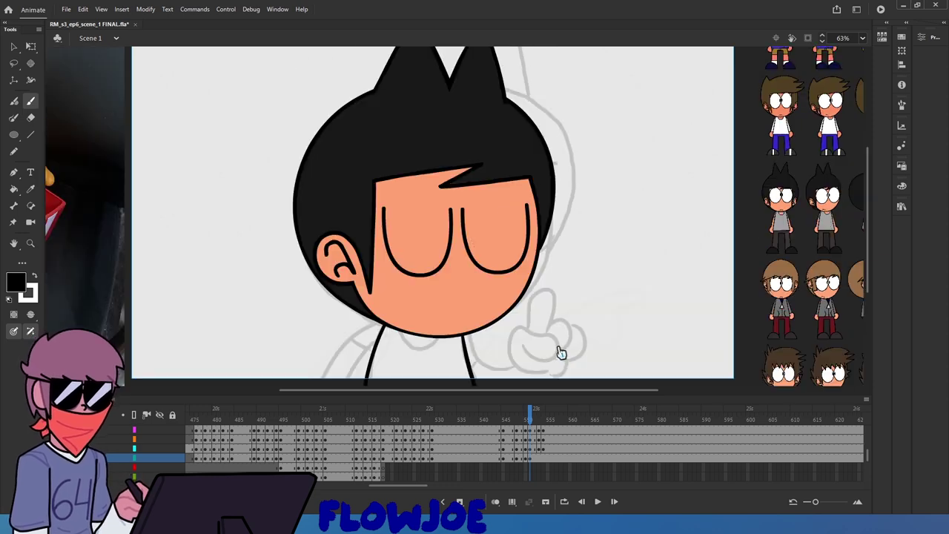
{"action": "left_click", "coordinate": [525, 420]}
{"action": "left_click", "coordinate": [530, 419]}
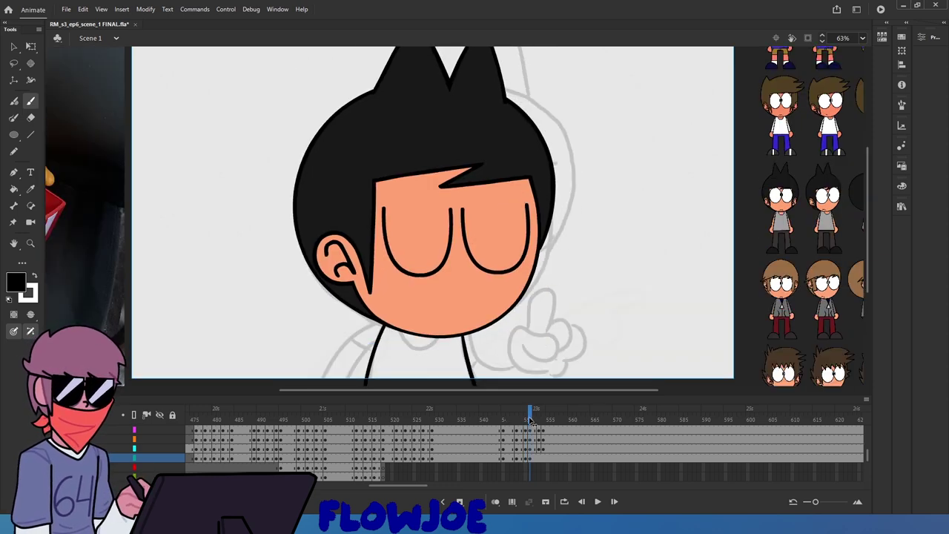
{"action": "scroll", "coordinate": [487, 335], "scroll_direction": "down", "scroll_amount": 3}
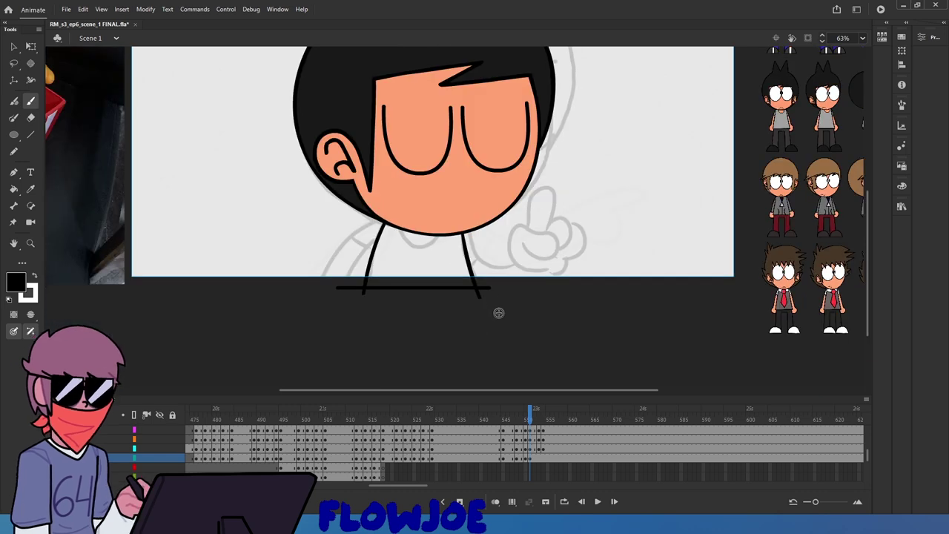
{"action": "left_click_drag", "start_coordinate": [534, 428], "coordinate": [529, 419]}
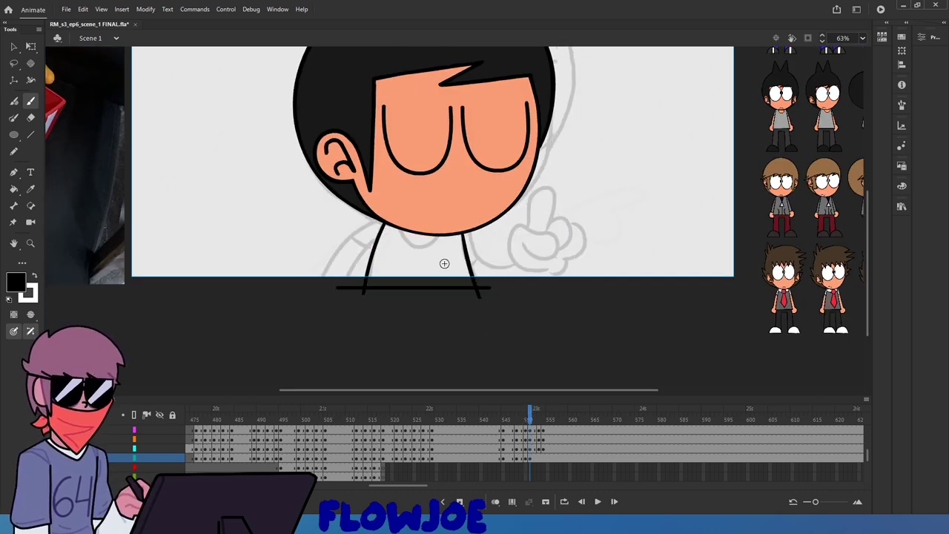
{"action": "scroll", "coordinate": [444, 252], "scroll_direction": "up", "scroll_amount": 3}
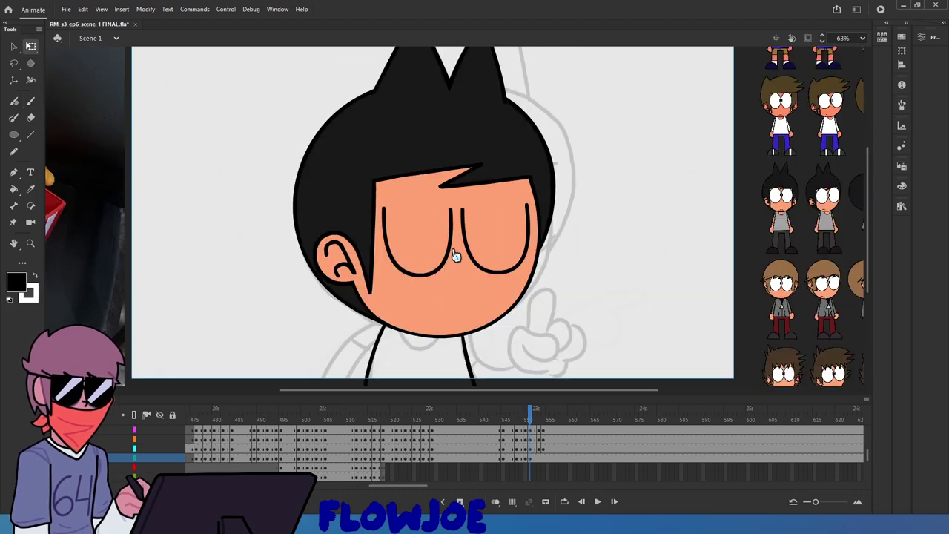
{"action": "left_click", "coordinate": [526, 419]}
{"action": "left_click", "coordinate": [531, 420]}
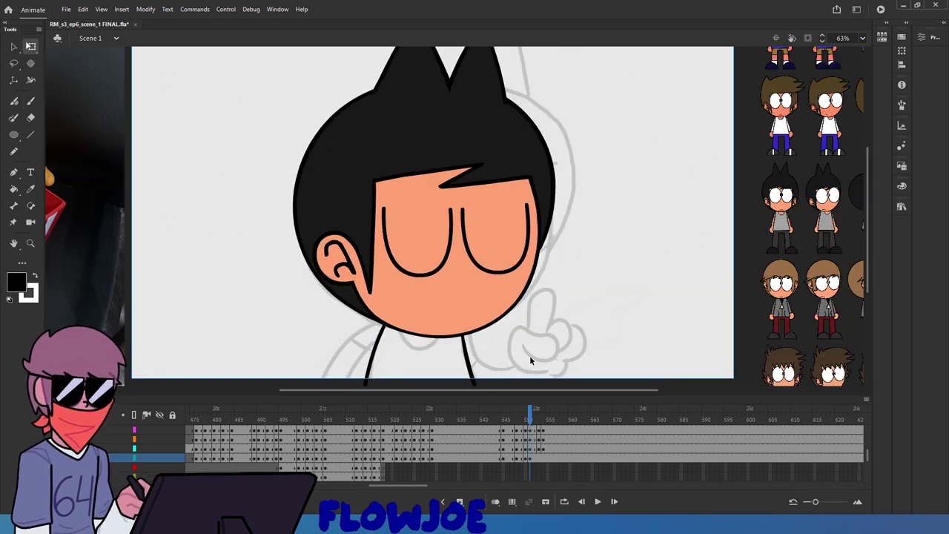
Select all torso outline strokes on the body layer just after frame 550 and shift them very slightly downward
{"action": "scroll", "coordinate": [529, 355], "scroll_direction": "down", "scroll_amount": 3}
{"action": "left_click", "coordinate": [534, 460]}
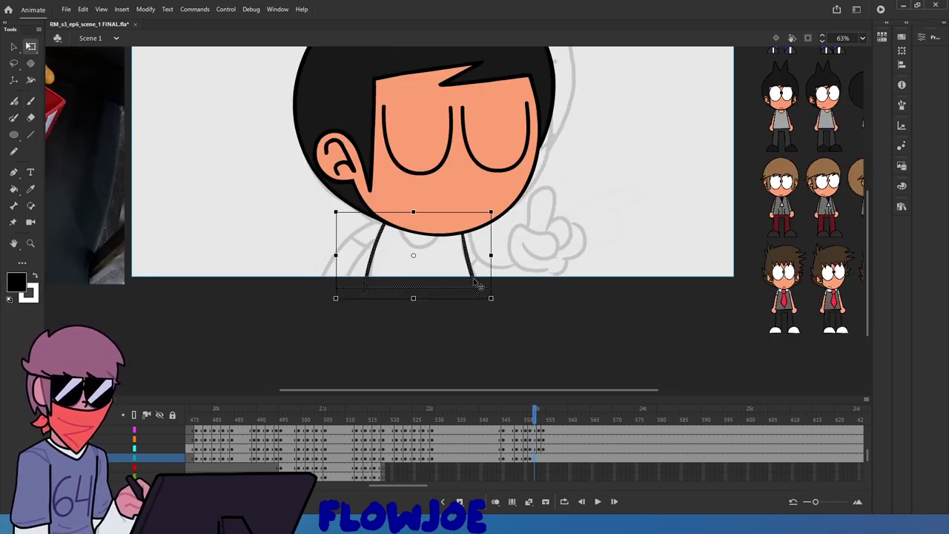
{"action": "left_click_drag", "start_coordinate": [473, 283], "coordinate": [474, 284]}
{"action": "left_click", "coordinate": [543, 289]}
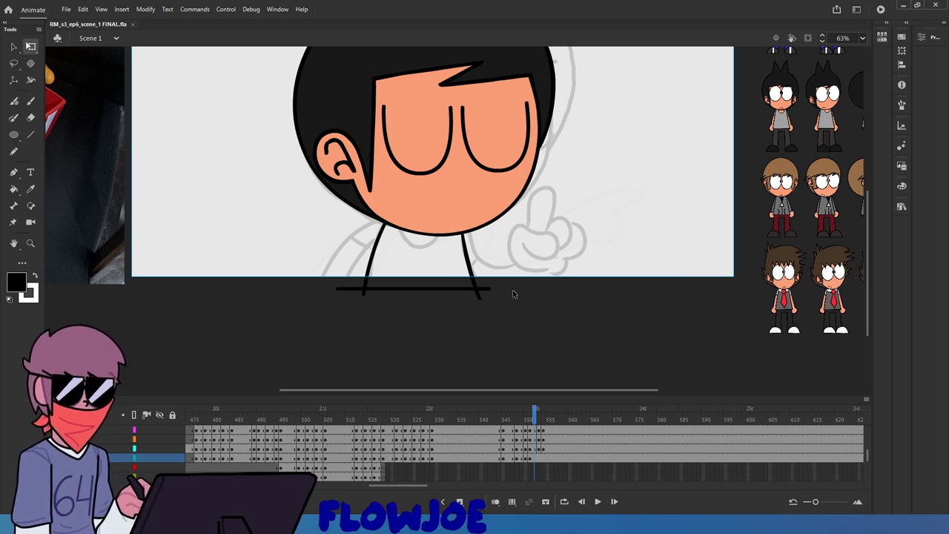
Try to draw the shirt's neckline curve beneath the chin with the brush, and undo the stroke
{"action": "scroll", "coordinate": [513, 290], "scroll_direction": "up", "scroll_amount": 2}
{"action": "scroll", "coordinate": [512, 290], "scroll_direction": "down", "scroll_amount": 1}
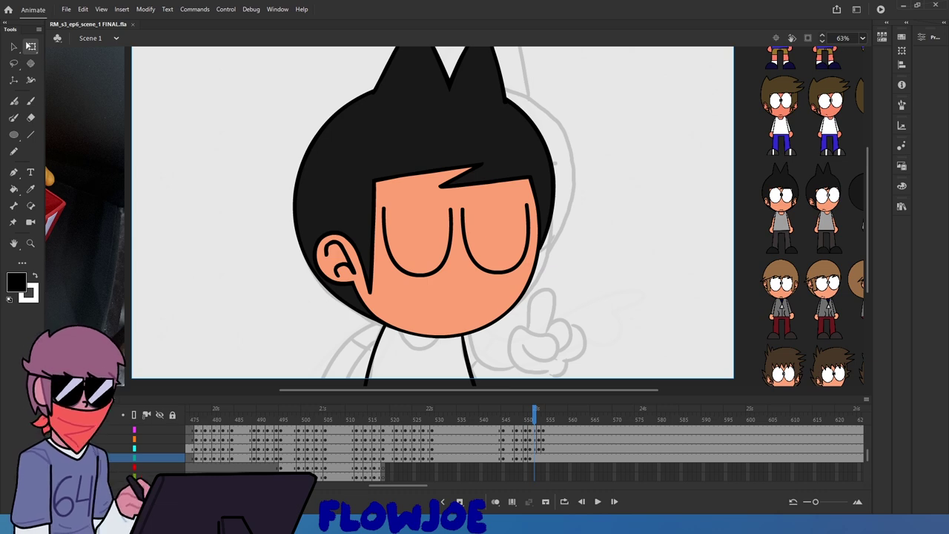
{"action": "scroll", "coordinate": [502, 343], "scroll_direction": "down", "scroll_amount": 3}
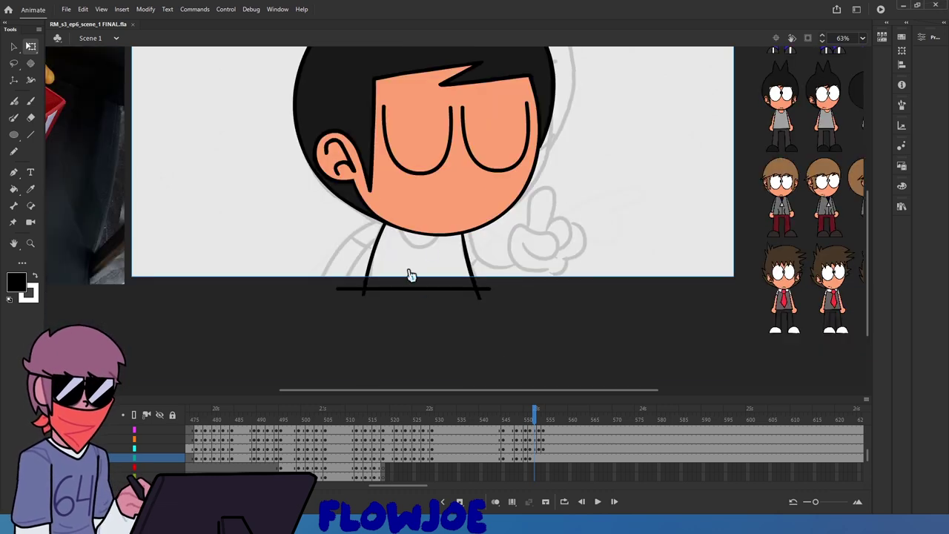
{"action": "left_click", "coordinate": [408, 272]}
{"action": "left_click", "coordinate": [30, 100]}
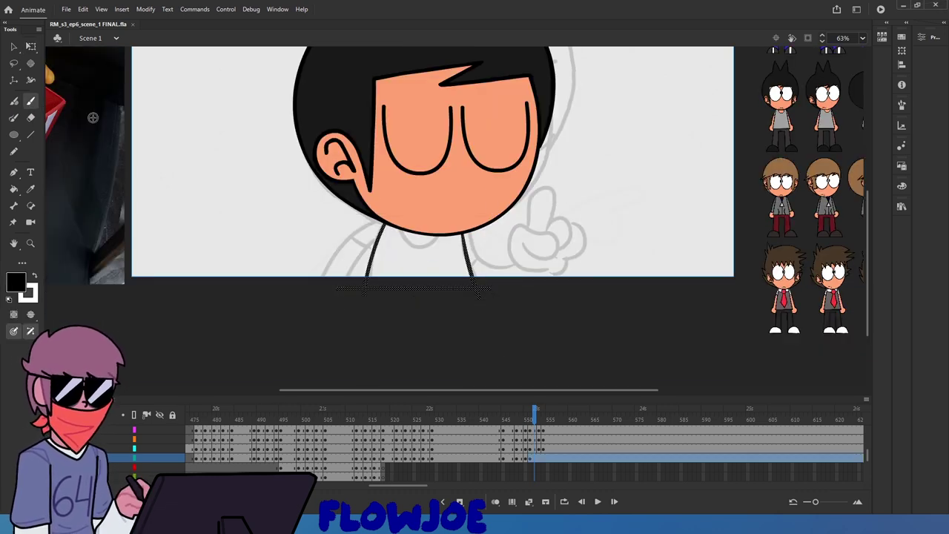
{"action": "mouse_move", "coordinate": [406, 231]}
{"action": "left_mouse_down"}
{"action": "mouse_move", "coordinate": [417, 253]}
{"action": "mouse_move", "coordinate": [462, 218]}
{"action": "mouse_move", "coordinate": [416, 243]}
{"action": "left_mouse_up"}
{"action": "key", "text": "ctrl+z"}
{"action": "key", "text": "ctrl+z"}
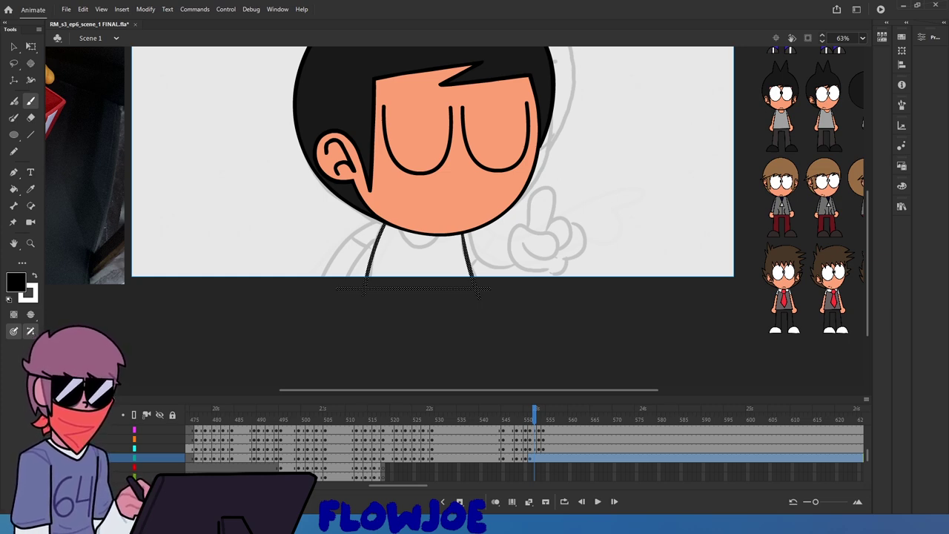
Select all torso outline strokes on the body layer at frame 550 and shift them very slightly to the right
{"action": "scroll", "coordinate": [463, 280], "scroll_direction": "up", "scroll_amount": 3}
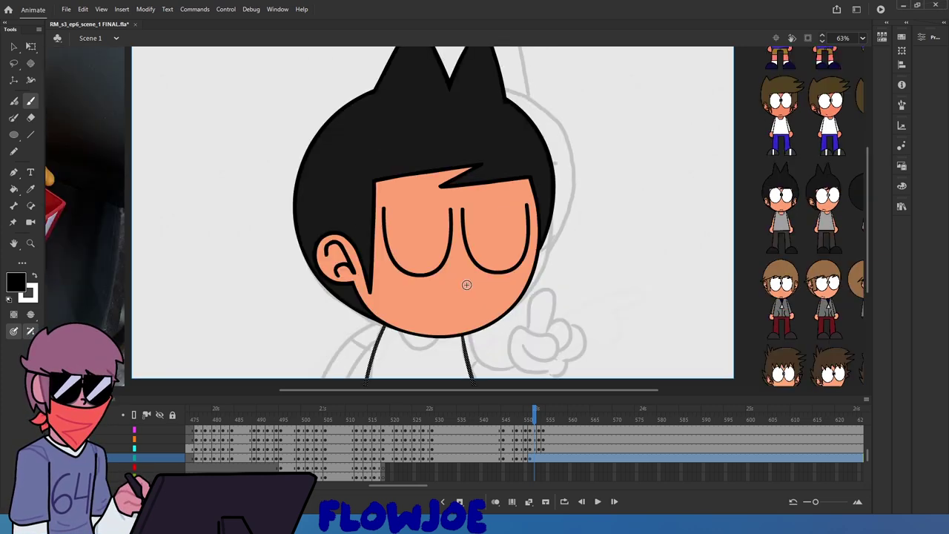
{"action": "left_click", "coordinate": [521, 413]}
{"action": "left_click_drag", "start_coordinate": [519, 413], "coordinate": [530, 424]}
{"action": "scroll", "coordinate": [474, 346], "scroll_direction": "down", "scroll_amount": 3}
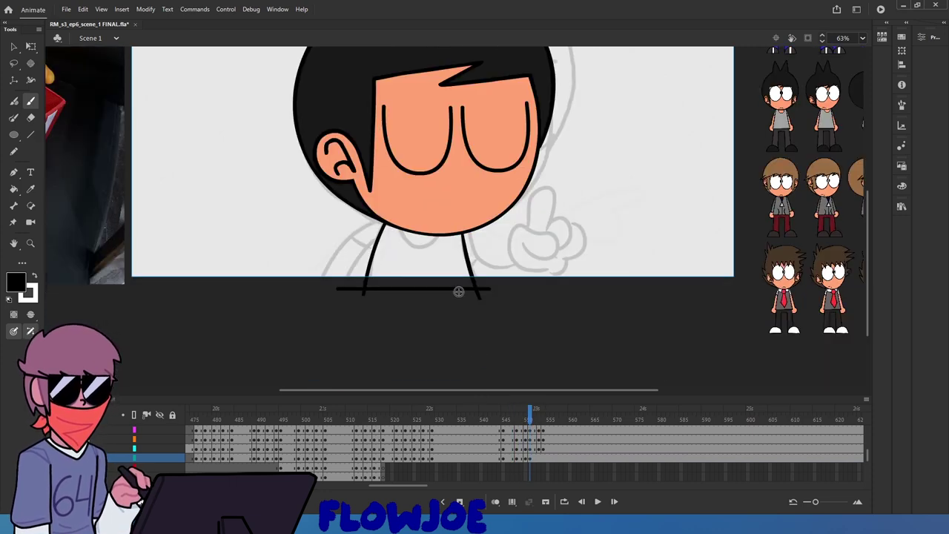
{"action": "key", "text": "q"}
{"action": "double_click", "coordinate": [472, 282]}
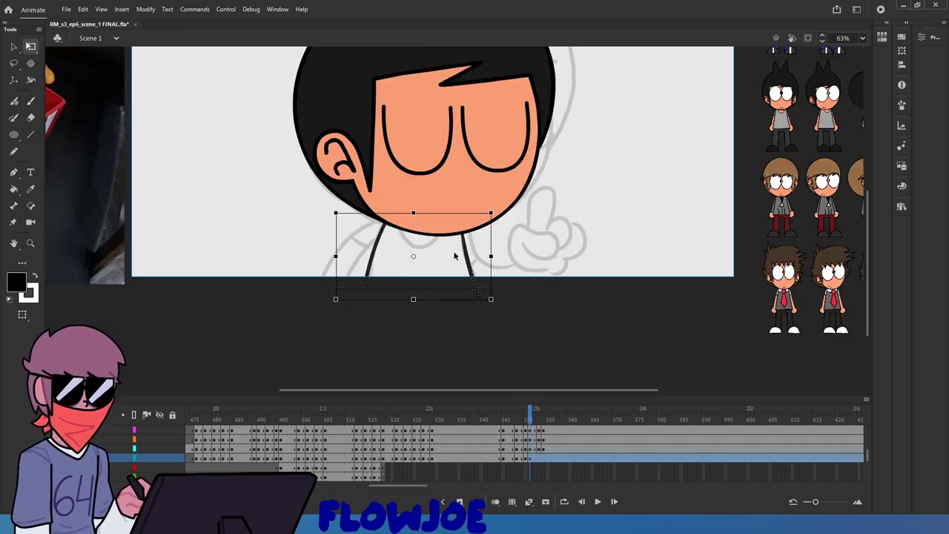
{"action": "scroll", "coordinate": [457, 257], "scroll_direction": "up", "scroll_amount": 1}
{"action": "scroll", "coordinate": [461, 254], "scroll_direction": "up", "scroll_amount": 1}
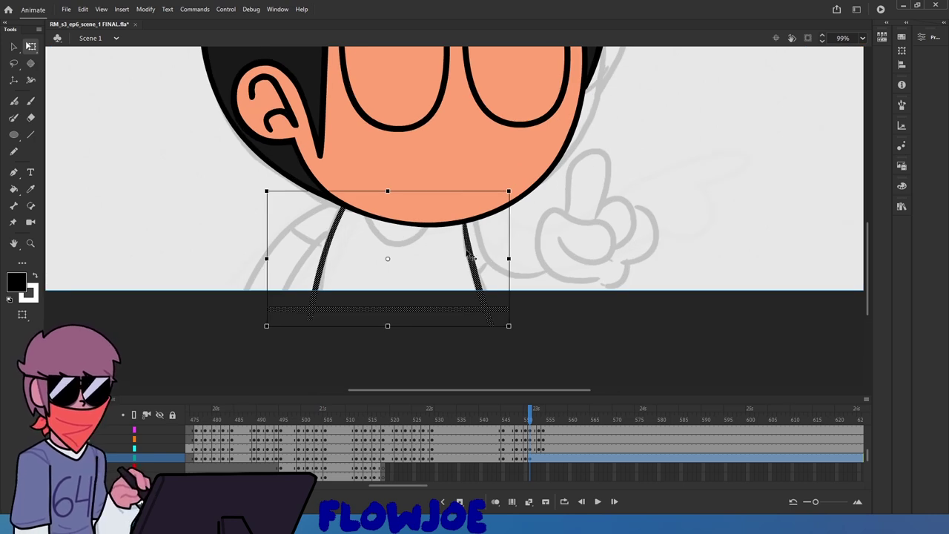
{"action": "left_click_drag", "start_coordinate": [466, 253], "coordinate": [468, 252]}
{"action": "left_click", "coordinate": [460, 256]}
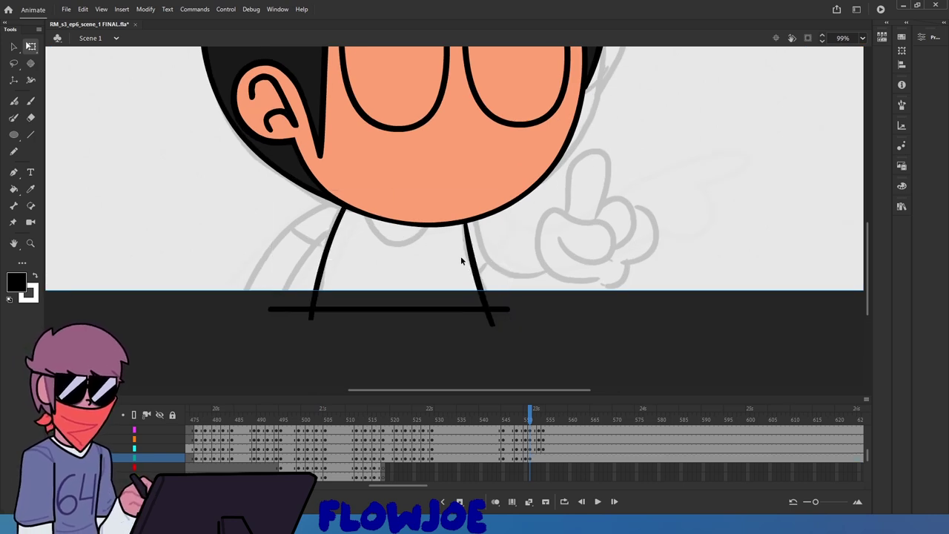
Flip between frame 550 and the preceding frame to check the shifted torso outline, and save the document
{"action": "left_click", "coordinate": [30, 102]}
{"action": "scroll", "coordinate": [420, 224], "scroll_direction": "down", "scroll_amount": 2}
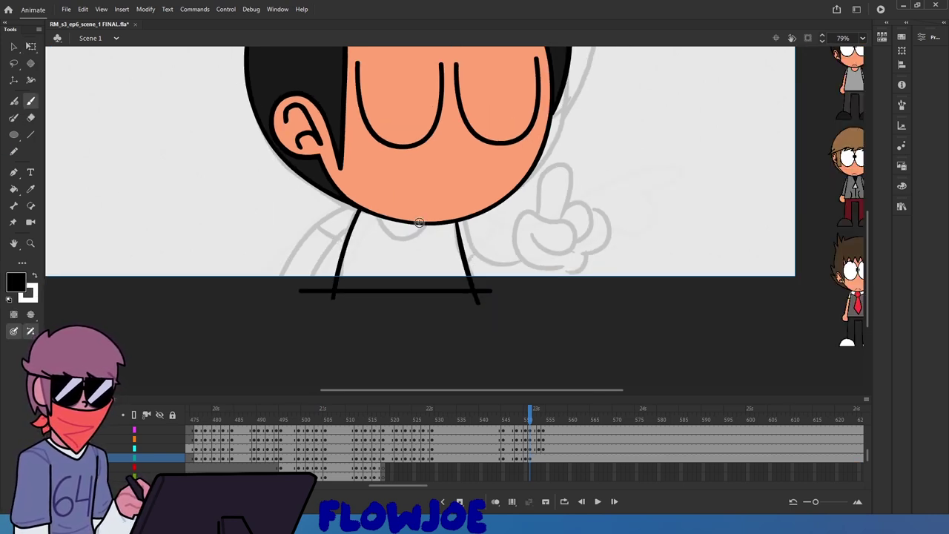
{"action": "scroll", "coordinate": [421, 222], "scroll_direction": "down", "scroll_amount": 3}
{"action": "scroll", "coordinate": [420, 225], "scroll_direction": "up", "scroll_amount": 3}
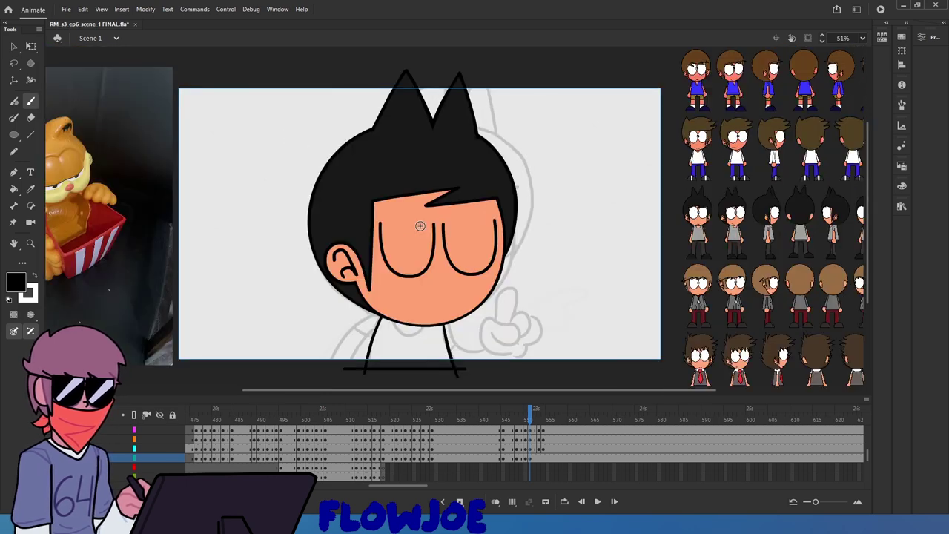
{"action": "scroll", "coordinate": [385, 343], "scroll_direction": "up", "scroll_amount": 1}
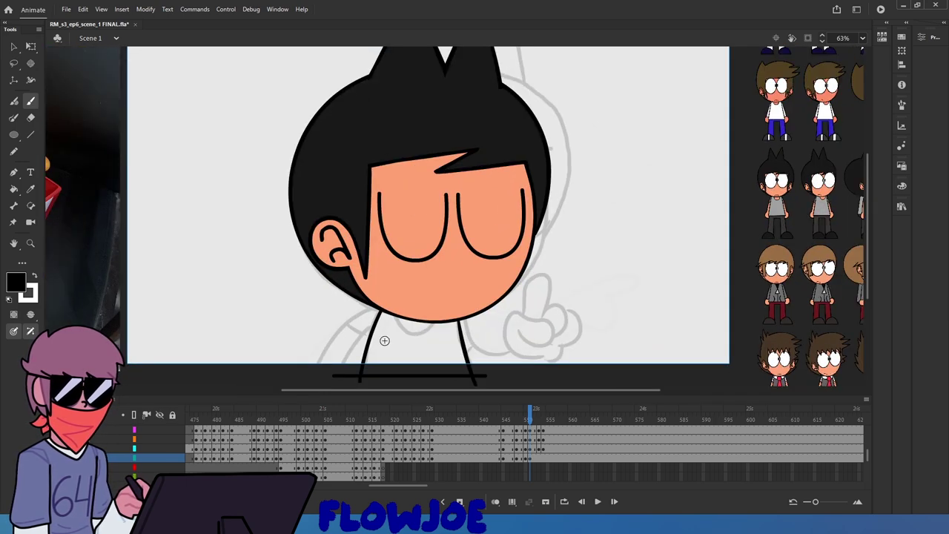
{"action": "left_click", "coordinate": [530, 419]}
{"action": "left_click", "coordinate": [531, 419]}
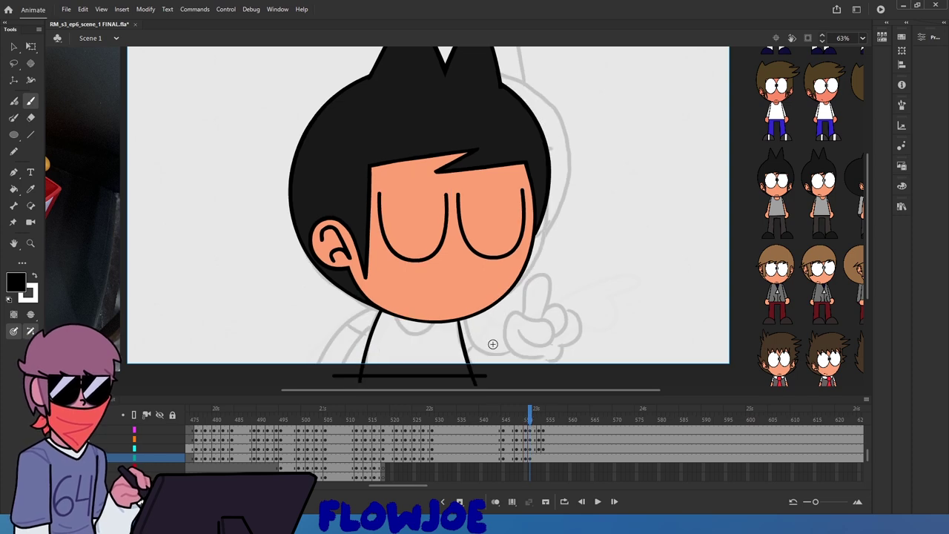
{"action": "left_click", "coordinate": [527, 420]}
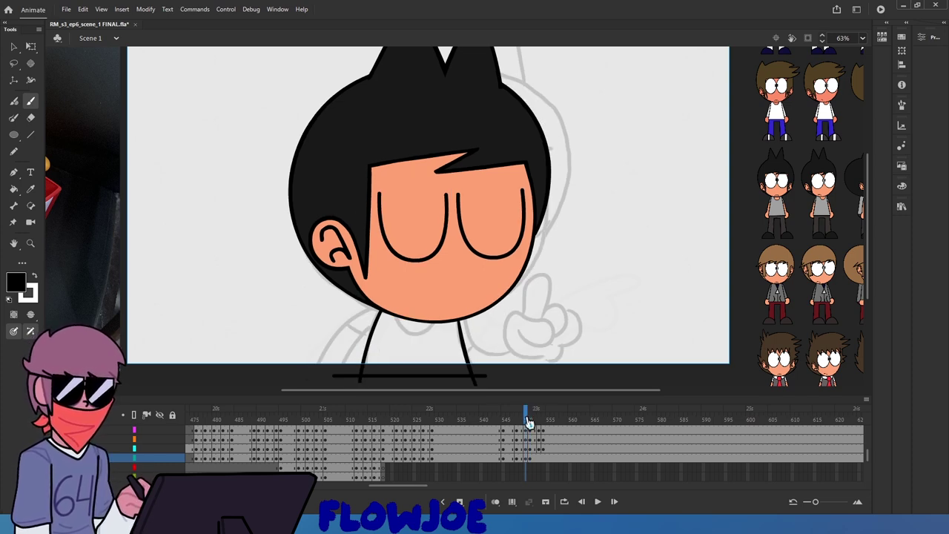
{"action": "left_click", "coordinate": [530, 420]}
{"action": "scroll", "coordinate": [421, 290], "scroll_direction": "up", "scroll_amount": 5}
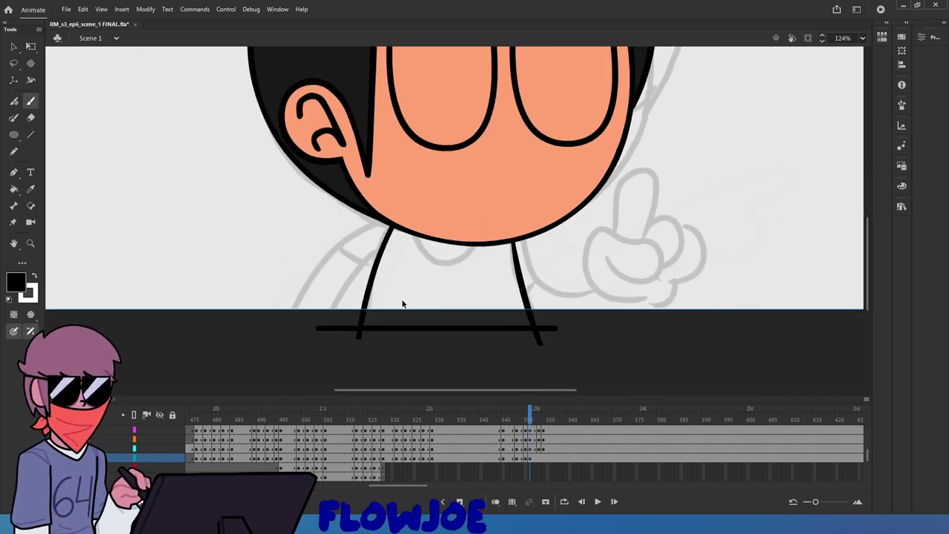
{"action": "scroll", "coordinate": [403, 303], "scroll_direction": "down", "scroll_amount": 3}
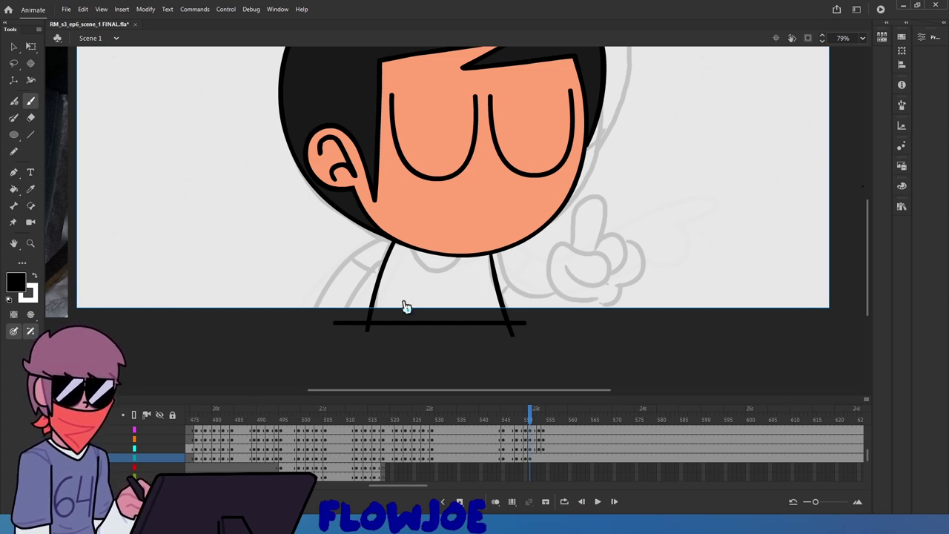
{"action": "key", "text": "ctrl+s"}
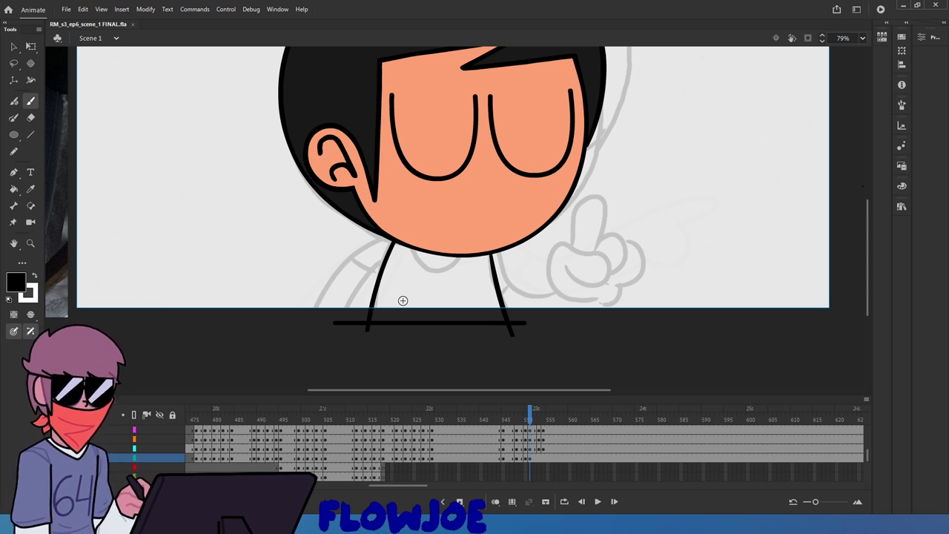
Try to ink the raised arm's upper contour with the brush, using the preceding frame's finished arm as reference, and undo the strokes
{"action": "left_click_drag", "start_coordinate": [508, 276], "coordinate": [522, 277]}
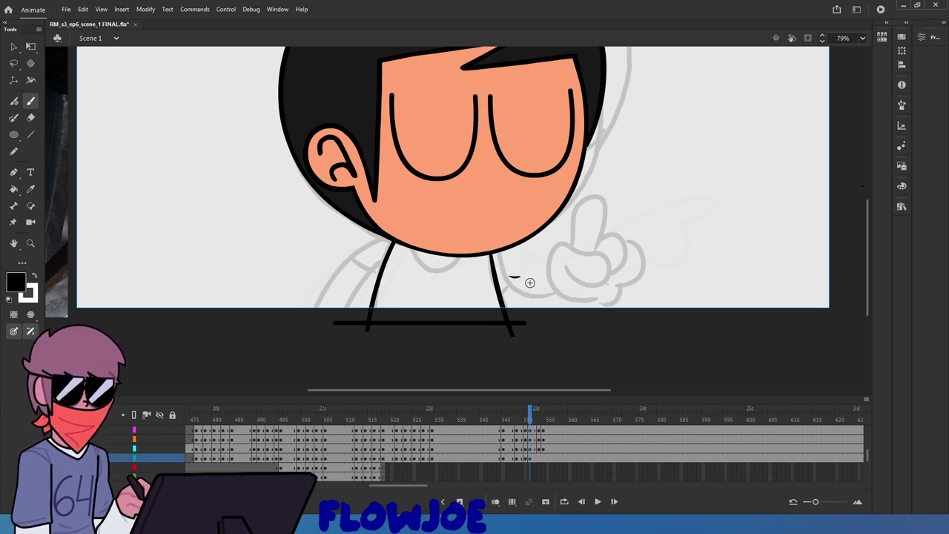
{"action": "key", "text": "ctrl+z"}
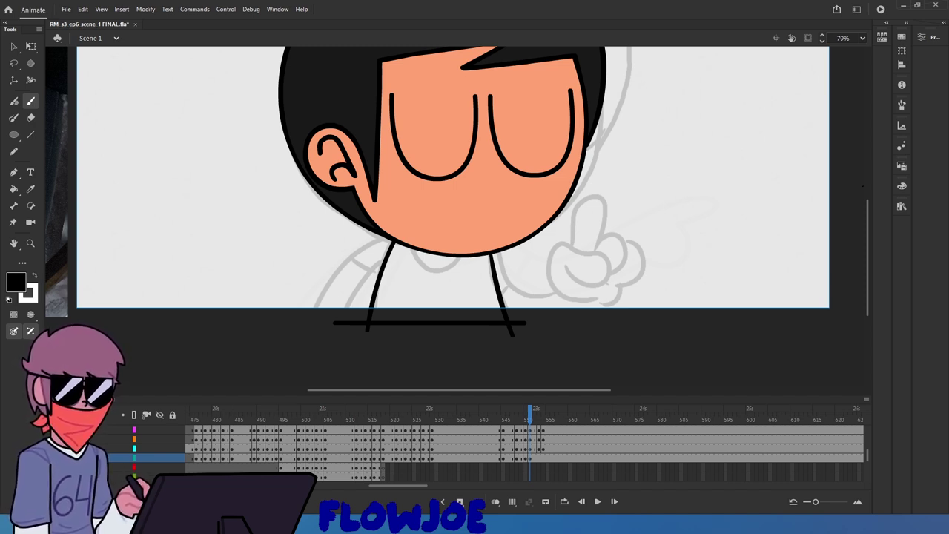
{"action": "left_click", "coordinate": [528, 420]}
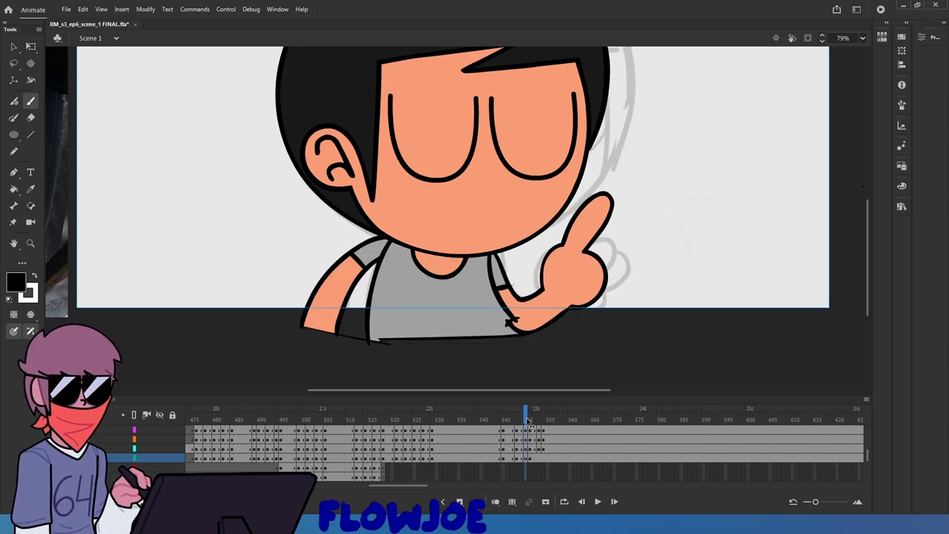
{"action": "mouse_move", "coordinate": [527, 420]}
{"action": "left_mouse_down"}
{"action": "mouse_move", "coordinate": [533, 428]}
{"action": "mouse_move", "coordinate": [517, 423]}
{"action": "mouse_move", "coordinate": [509, 434]}
{"action": "mouse_move", "coordinate": [532, 444]}
{"action": "mouse_move", "coordinate": [501, 447]}
{"action": "mouse_move", "coordinate": [539, 465]}
{"action": "mouse_move", "coordinate": [521, 467]}
{"action": "mouse_move", "coordinate": [530, 425]}
{"action": "left_mouse_up"}
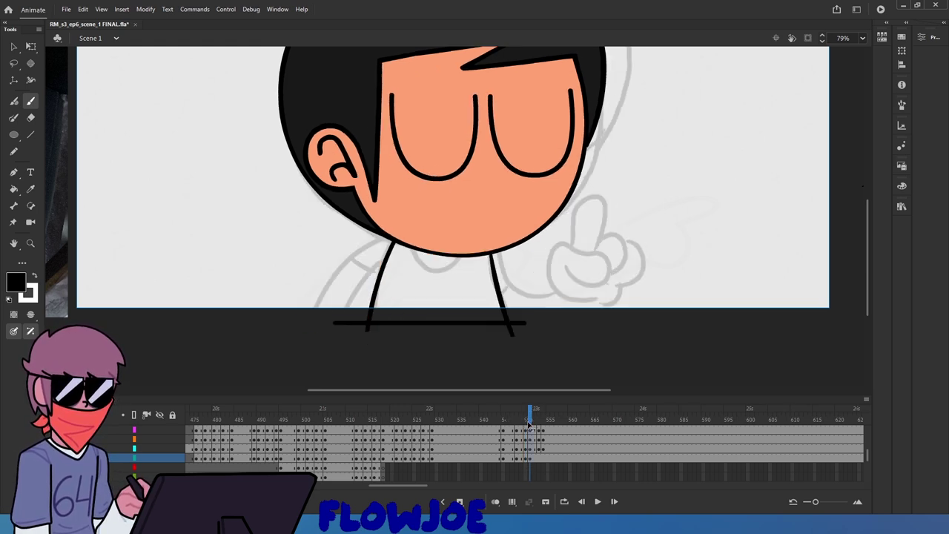
{"action": "left_click_drag", "start_coordinate": [503, 301], "coordinate": [551, 308]}
{"action": "key", "text": "ctrl+z"}
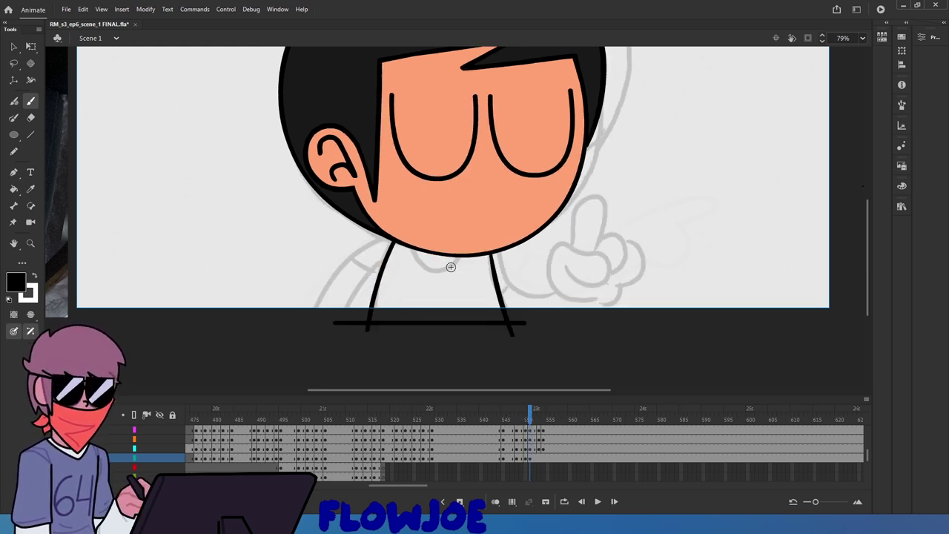
{"action": "mouse_move", "coordinate": [497, 255]}
{"action": "left_mouse_down"}
{"action": "mouse_move", "coordinate": [519, 291]}
{"action": "mouse_move", "coordinate": [567, 273]}
{"action": "left_mouse_up"}
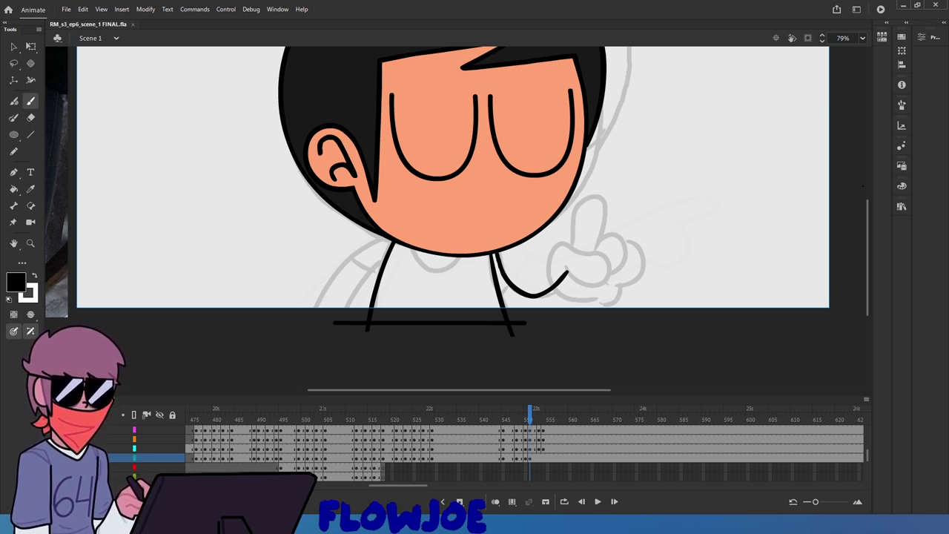
{"action": "scroll", "coordinate": [545, 298], "scroll_direction": "up", "scroll_amount": 2}
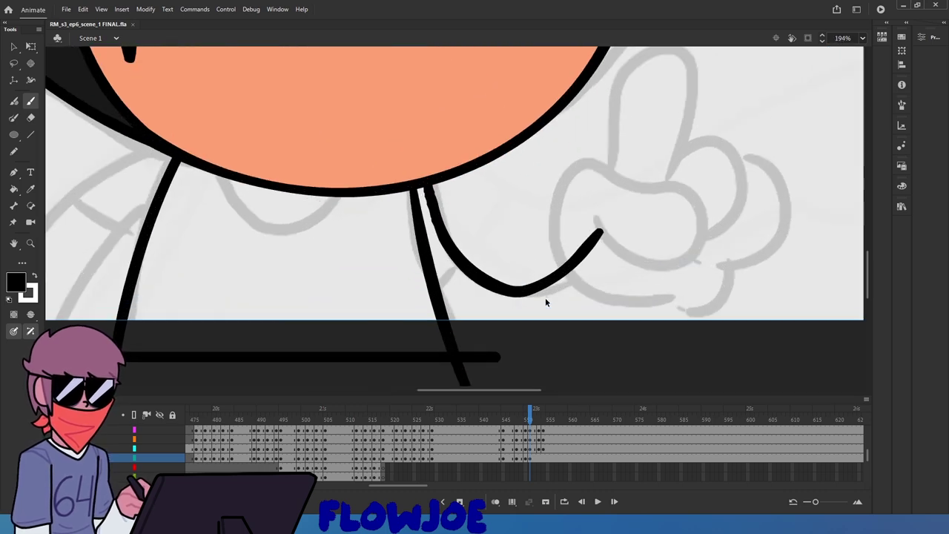
{"action": "key", "text": "ctrl+z"}
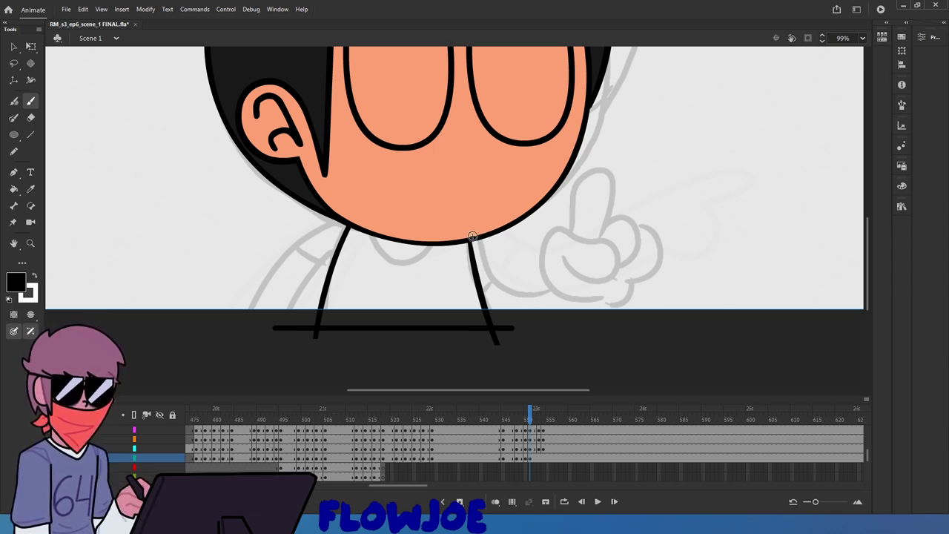
Try short brush strokes for the upper arm from beneath the chin down toward the elbow, undoing each one
{"action": "left_click_drag", "start_coordinate": [476, 239], "coordinate": [498, 282]}
{"action": "key", "text": "ctrl+z"}
{"action": "left_click_drag", "start_coordinate": [473, 240], "coordinate": [507, 296]}
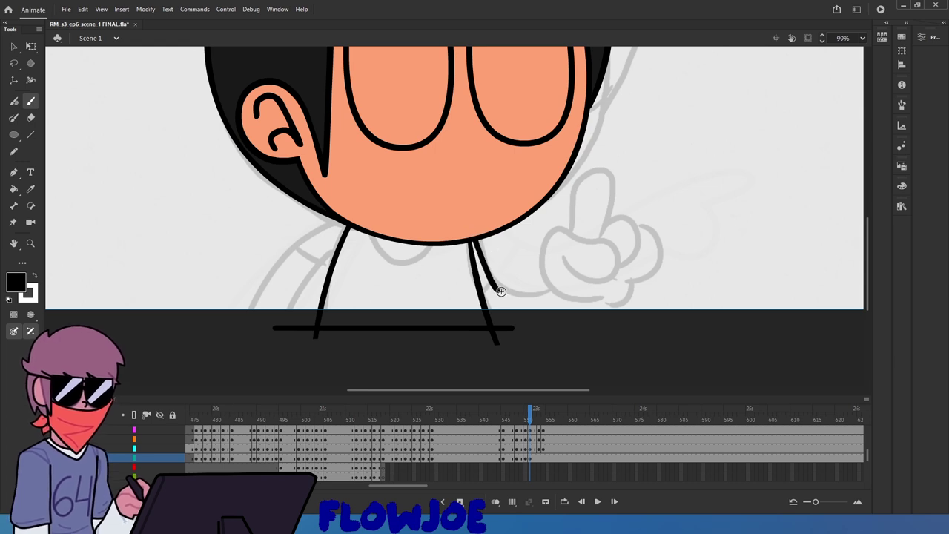
{"action": "key", "text": "ctrl+z"}
{"action": "left_click_drag", "start_coordinate": [474, 242], "coordinate": [506, 292]}
{"action": "key", "text": "ctrl+z"}
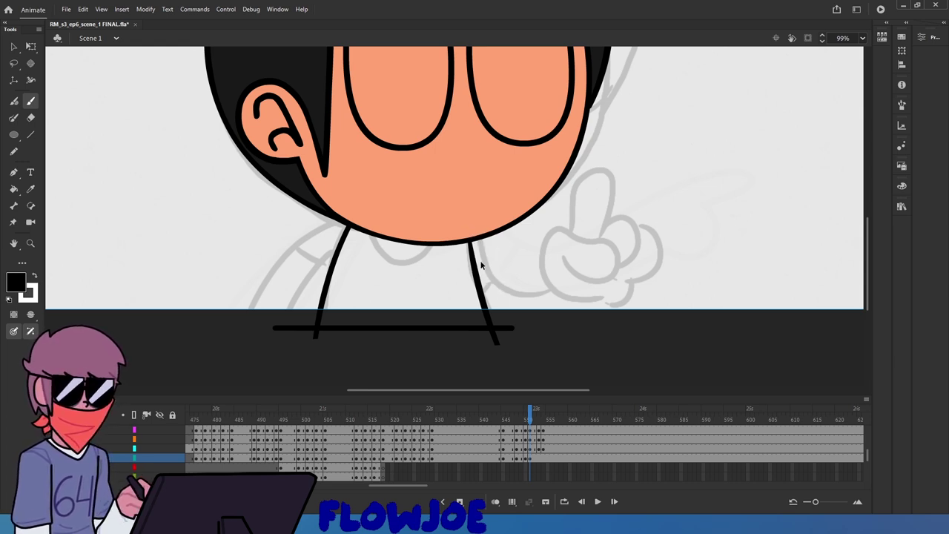
Try to draw the arm's inner curve from shoulder to wrist in one brush stroke, compare it across neighbouring frames, and undo it
{"action": "mouse_move", "coordinate": [471, 239]}
{"action": "left_mouse_down"}
{"action": "mouse_move", "coordinate": [512, 298]}
{"action": "mouse_move", "coordinate": [553, 306]}
{"action": "left_mouse_up"}
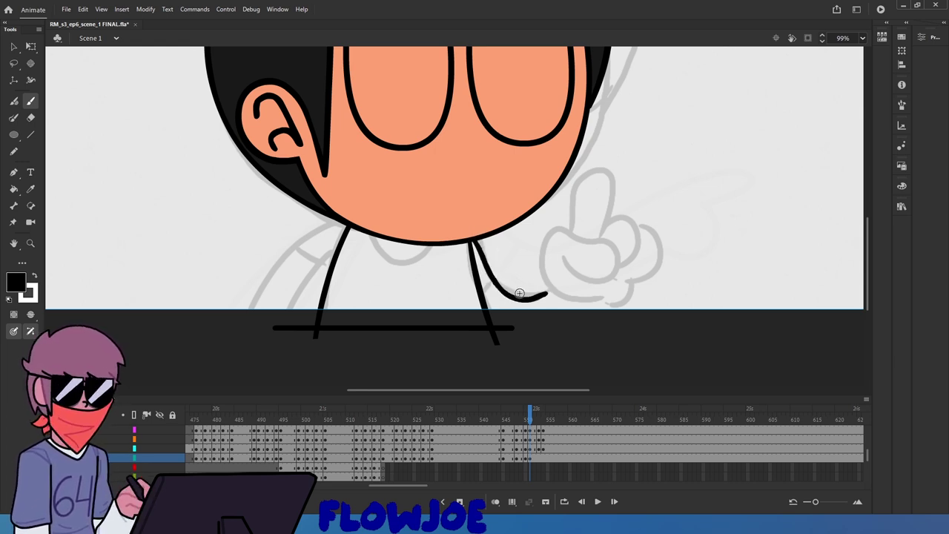
{"action": "key", "text": "ctrl+z"}
{"action": "mouse_move", "coordinate": [472, 242]}
{"action": "left_mouse_down"}
{"action": "mouse_move", "coordinate": [490, 273]}
{"action": "mouse_move", "coordinate": [528, 298]}
{"action": "mouse_move", "coordinate": [563, 284]}
{"action": "left_mouse_up"}
{"action": "key", "text": "ctrl+z"}
{"action": "key", "text": "ctrl+z"}
{"action": "mouse_move", "coordinate": [472, 239]}
{"action": "left_mouse_down"}
{"action": "mouse_move", "coordinate": [481, 261]}
{"action": "mouse_move", "coordinate": [522, 294]}
{"action": "mouse_move", "coordinate": [552, 286]}
{"action": "left_mouse_up"}
{"action": "key", "text": "ctrl+z"}
{"action": "left_click_drag", "start_coordinate": [472, 244], "coordinate": [540, 294]}
{"action": "key", "text": "ctrl+z"}
{"action": "mouse_move", "coordinate": [471, 235]}
{"action": "left_mouse_down"}
{"action": "mouse_move", "coordinate": [491, 271]}
{"action": "mouse_move", "coordinate": [528, 296]}
{"action": "mouse_move", "coordinate": [556, 294]}
{"action": "left_mouse_up"}
{"action": "left_click", "coordinate": [527, 415]}
{"action": "left_click", "coordinate": [533, 414]}
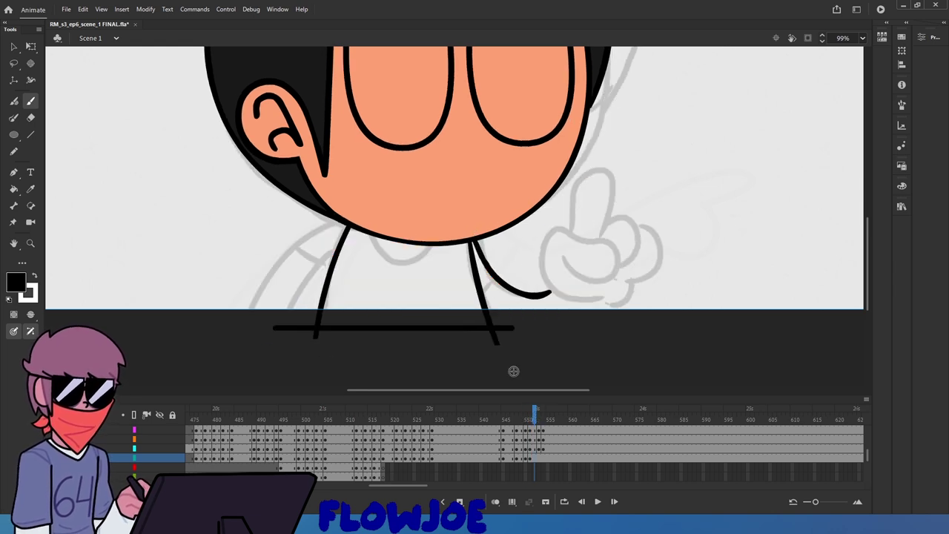
{"action": "key", "text": "ctrl+z"}
{"action": "key", "text": "ctrl+z"}
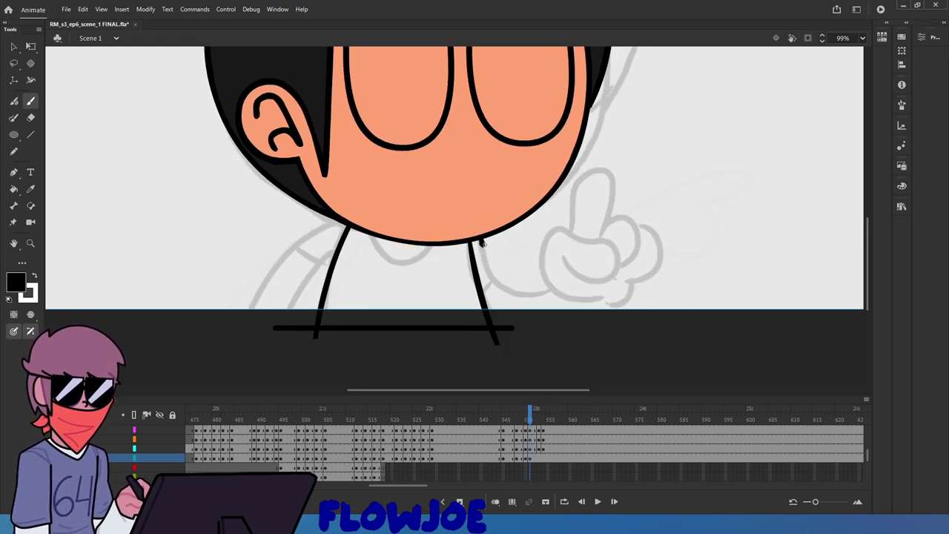
Draw the raised arm and the fist with its extended index finger over the sketch, and compare the result with the neighbouring frame
{"action": "mouse_move", "coordinate": [475, 240]}
{"action": "left_mouse_down"}
{"action": "mouse_move", "coordinate": [520, 293]}
{"action": "mouse_move", "coordinate": [548, 279]}
{"action": "mouse_move", "coordinate": [545, 264]}
{"action": "mouse_move", "coordinate": [573, 224]}
{"action": "mouse_move", "coordinate": [590, 167]}
{"action": "mouse_move", "coordinate": [614, 164]}
{"action": "mouse_move", "coordinate": [609, 221]}
{"action": "mouse_move", "coordinate": [634, 238]}
{"action": "mouse_move", "coordinate": [604, 305]}
{"action": "left_mouse_up"}
{"action": "key", "text": "ctrl+z"}
{"action": "key", "text": "ctrl+z"}
{"action": "mouse_move", "coordinate": [606, 222]}
{"action": "left_mouse_down"}
{"action": "mouse_move", "coordinate": [629, 250]}
{"action": "mouse_move", "coordinate": [625, 295]}
{"action": "mouse_move", "coordinate": [577, 307]}
{"action": "mouse_move", "coordinate": [549, 335]}
{"action": "mouse_move", "coordinate": [510, 330]}
{"action": "left_mouse_up"}
{"action": "mouse_move", "coordinate": [528, 415]}
{"action": "left_mouse_down"}
{"action": "mouse_move", "coordinate": [513, 418]}
{"action": "mouse_move", "coordinate": [543, 425]}
{"action": "mouse_move", "coordinate": [523, 431]}
{"action": "mouse_move", "coordinate": [534, 430]}
{"action": "left_mouse_up"}
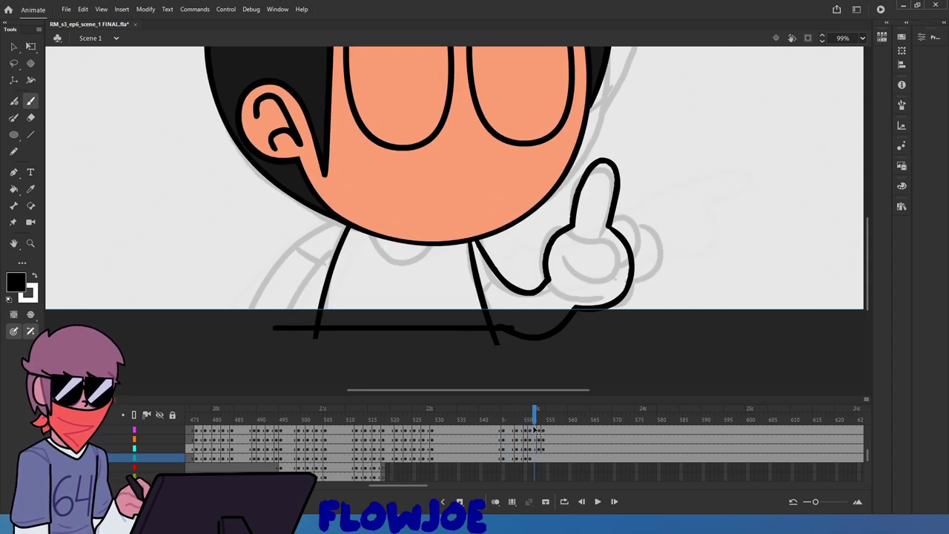
Erase the joins between the index finger and the fist just after frame 550, and move the finger outline slightly to the left
{"action": "key", "text": "e"}
{"action": "mouse_move", "coordinate": [608, 226]}
{"action": "left_mouse_down"}
{"action": "mouse_move", "coordinate": [568, 229]}
{"action": "mouse_move", "coordinate": [634, 226]}
{"action": "mouse_move", "coordinate": [617, 207]}
{"action": "left_mouse_up"}
{"action": "key", "text": "q"}
{"action": "left_click", "coordinate": [616, 208]}
{"action": "left_click", "coordinate": [636, 214]}
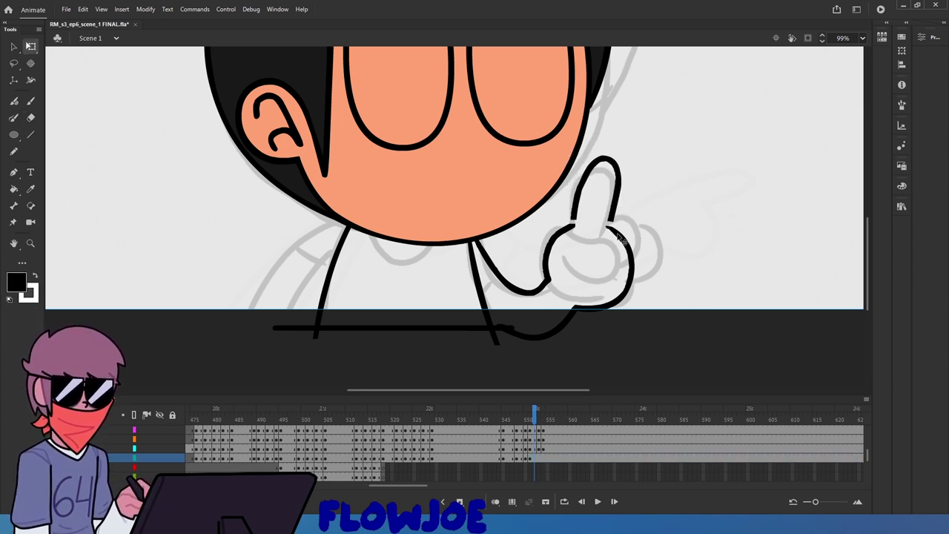
{"action": "left_click", "coordinate": [576, 212]}
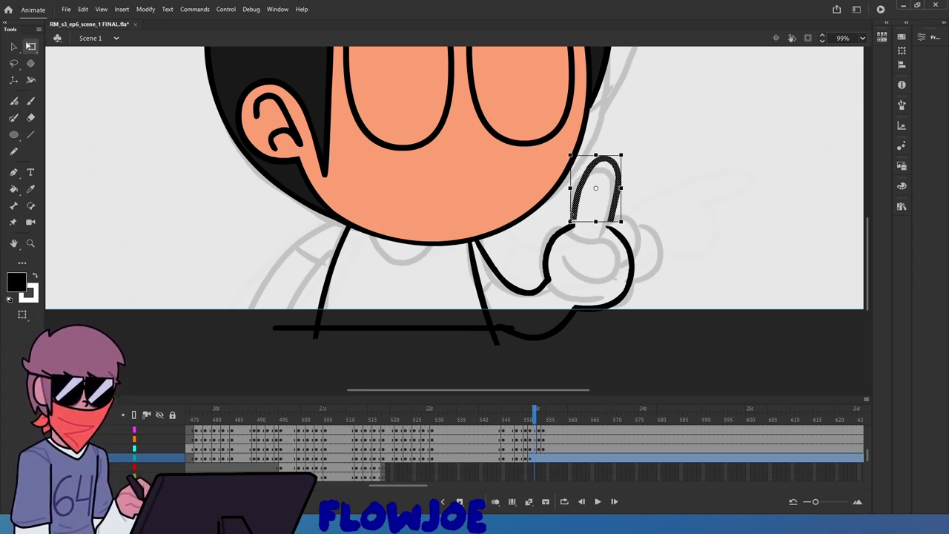
{"action": "left_click_drag", "start_coordinate": [576, 213], "coordinate": [571, 212]}
{"action": "left_click", "coordinate": [568, 235]}
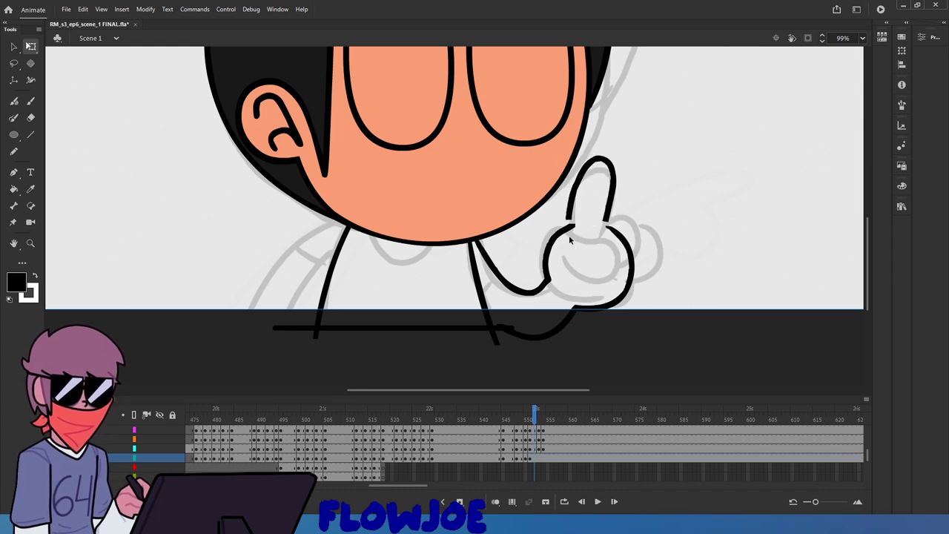
Reconnect both sides of the moved index finger to the fist outline with the brush and clean up the joins
{"action": "key", "text": "b"}
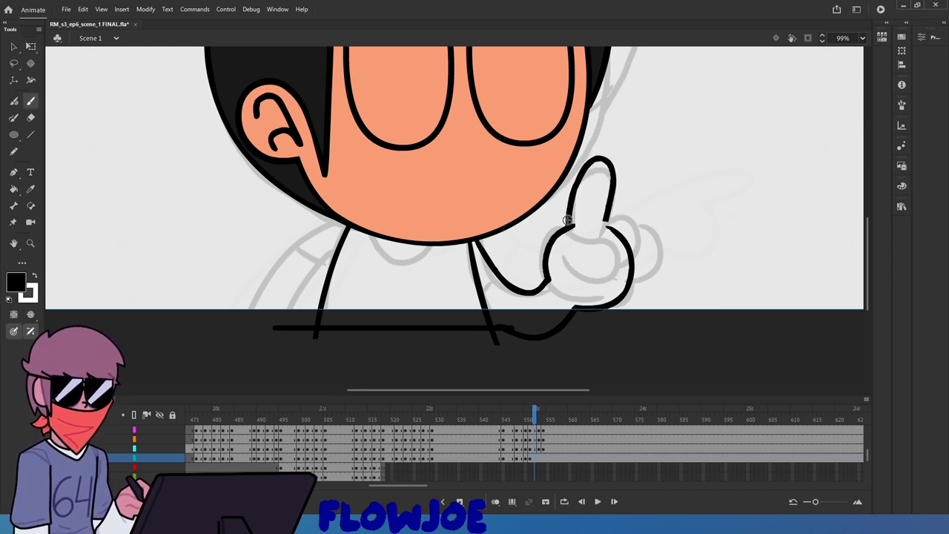
{"action": "key", "text": "e"}
{"action": "key", "text": "b"}
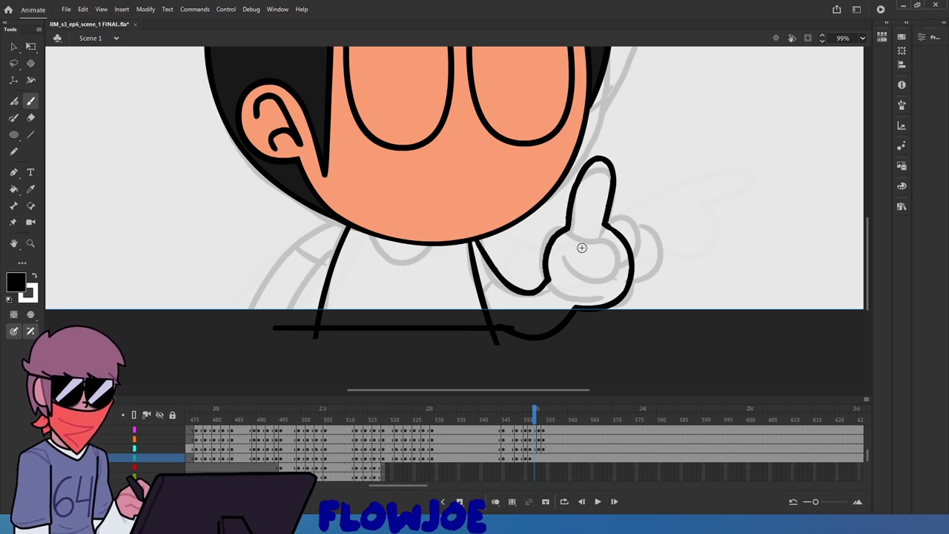
Smooth the join between the index finger's right side and the fist by reshaping the outline edge just after frame 550
{"action": "key", "text": "a"}
{"action": "scroll", "coordinate": [624, 233], "scroll_direction": "up", "scroll_amount": 5}
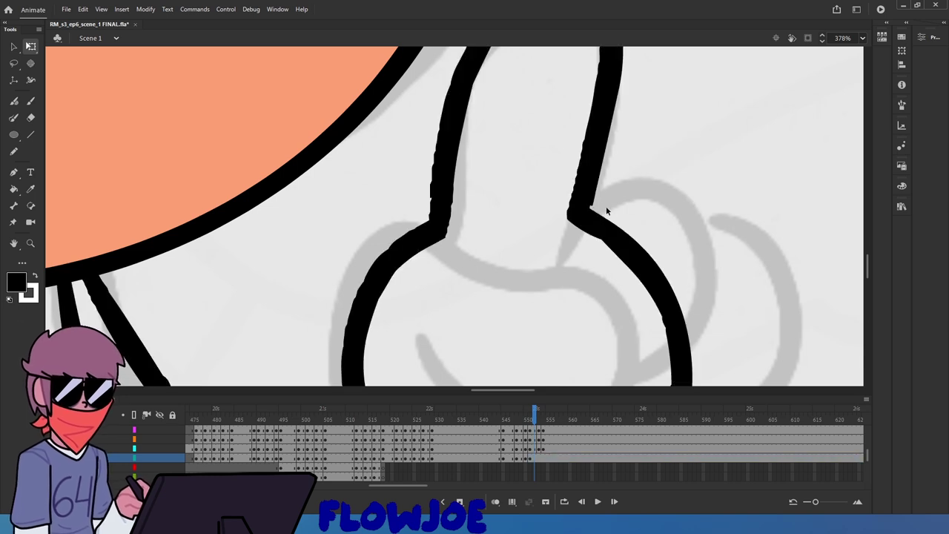
{"action": "mouse_move", "coordinate": [614, 254]}
{"action": "left_mouse_down"}
{"action": "mouse_move", "coordinate": [627, 257]}
{"action": "mouse_move", "coordinate": [517, 180]}
{"action": "left_mouse_up"}
{"action": "key", "text": "ctrl+z"}
{"action": "scroll", "coordinate": [517, 181], "scroll_direction": "down", "scroll_amount": 4}
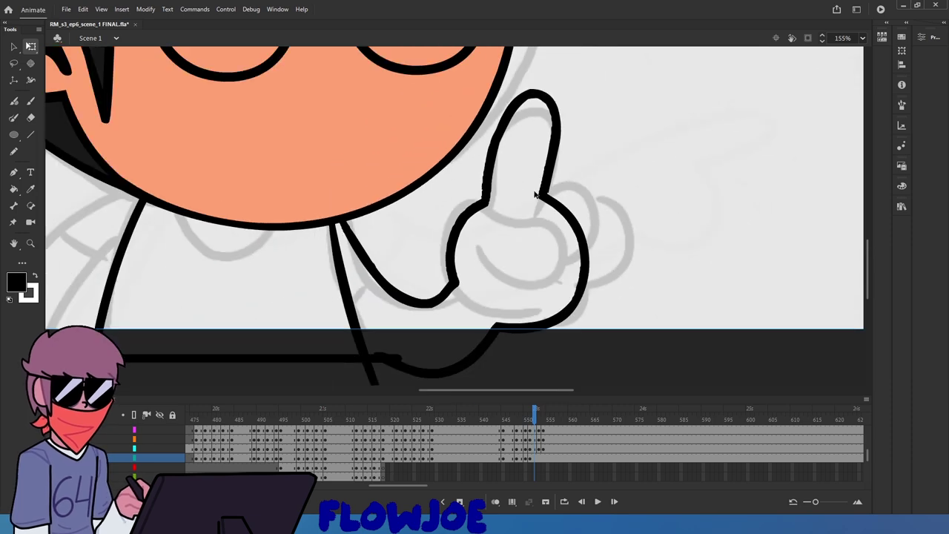
{"action": "scroll", "coordinate": [555, 214], "scroll_direction": "up", "scroll_amount": 5}
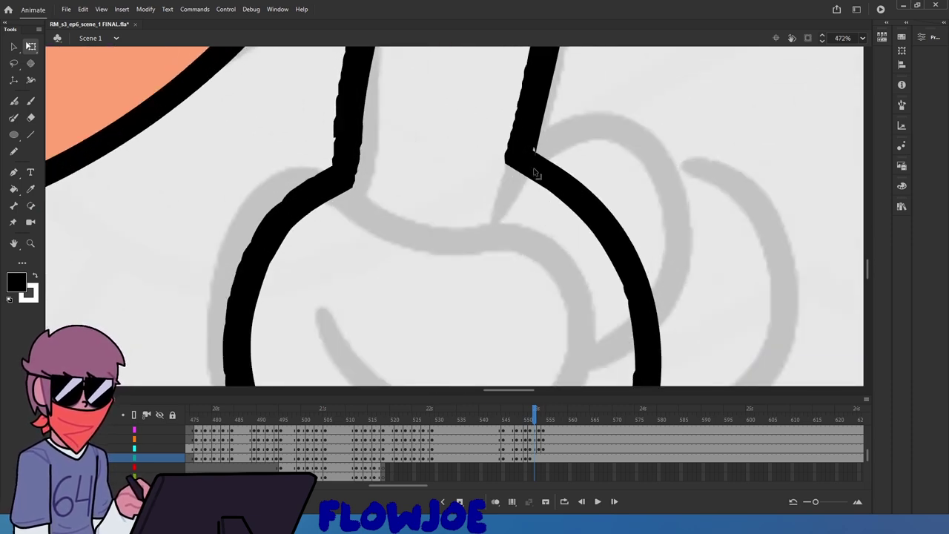
{"action": "scroll", "coordinate": [536, 152], "scroll_direction": "down", "scroll_amount": 3}
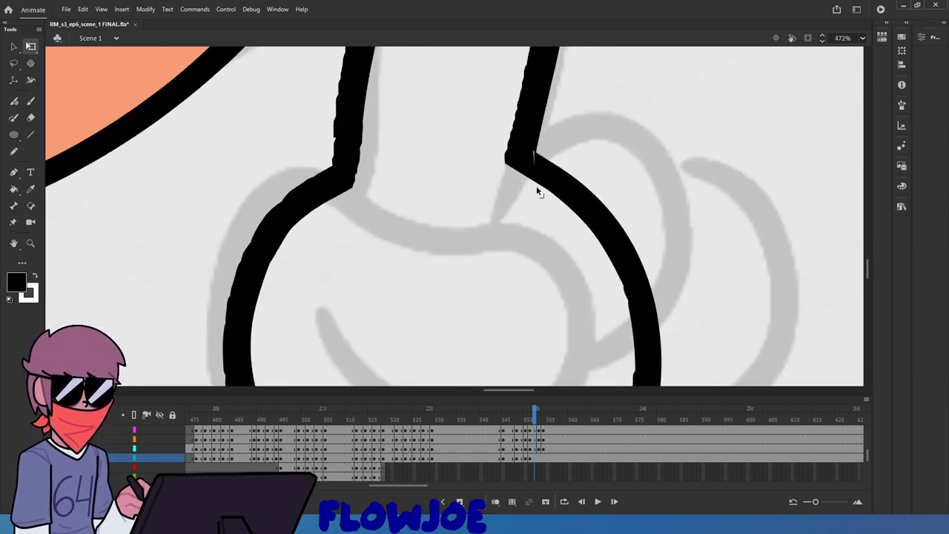
{"action": "scroll", "coordinate": [536, 186], "scroll_direction": "down", "scroll_amount": 3}
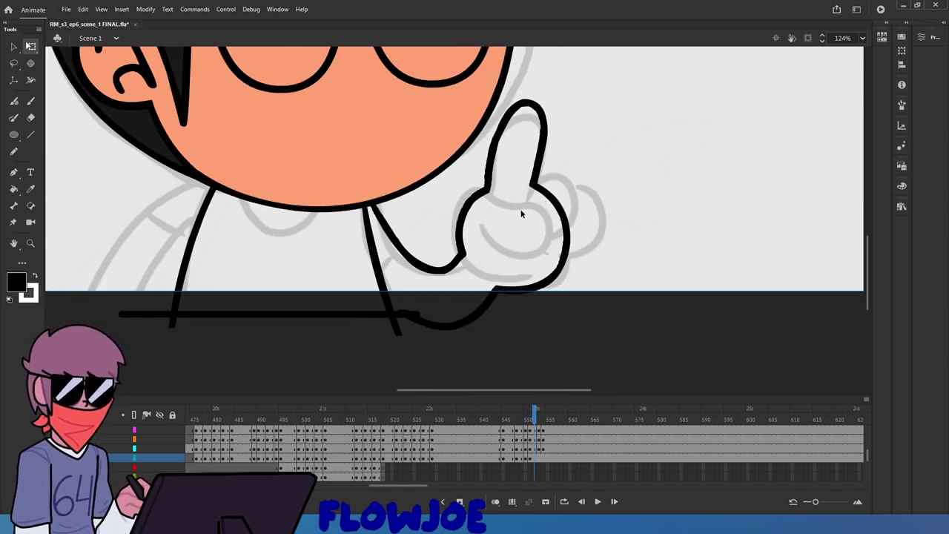
{"action": "scroll", "coordinate": [519, 214], "scroll_direction": "down", "scroll_amount": 2}
{"action": "scroll", "coordinate": [408, 76], "scroll_direction": "up", "scroll_amount": 5}
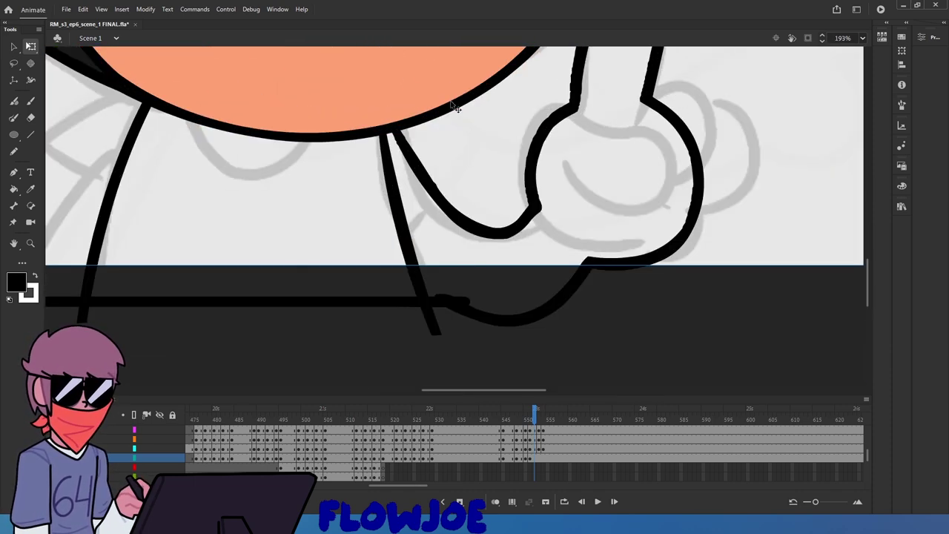
{"action": "scroll", "coordinate": [578, 232], "scroll_direction": "down", "scroll_amount": 2}
On the frame just before, cut the fist's right-hand curve loose near the finger base and the wrist, and delete it
{"action": "left_click", "coordinate": [615, 261]}
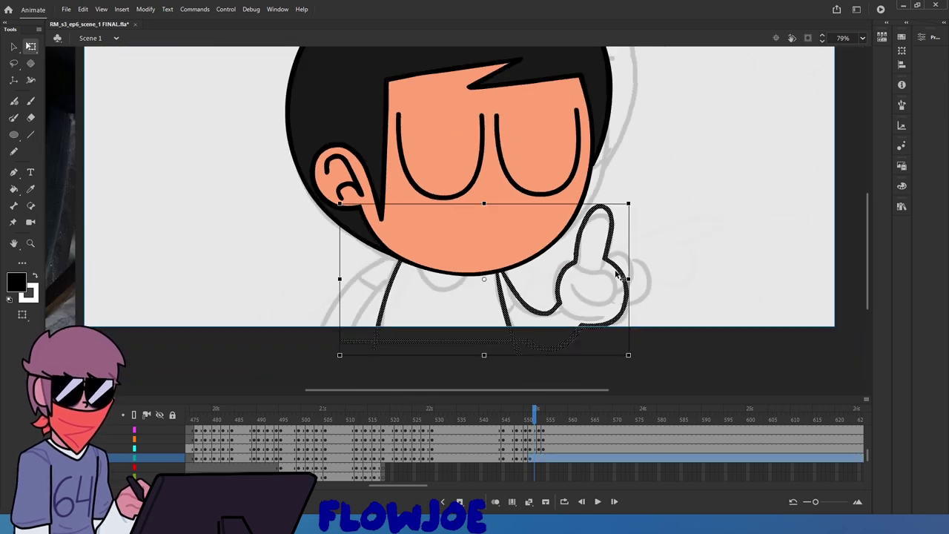
{"action": "left_click", "coordinate": [511, 416]}
{"action": "left_click_drag", "start_coordinate": [535, 422], "coordinate": [531, 424]}
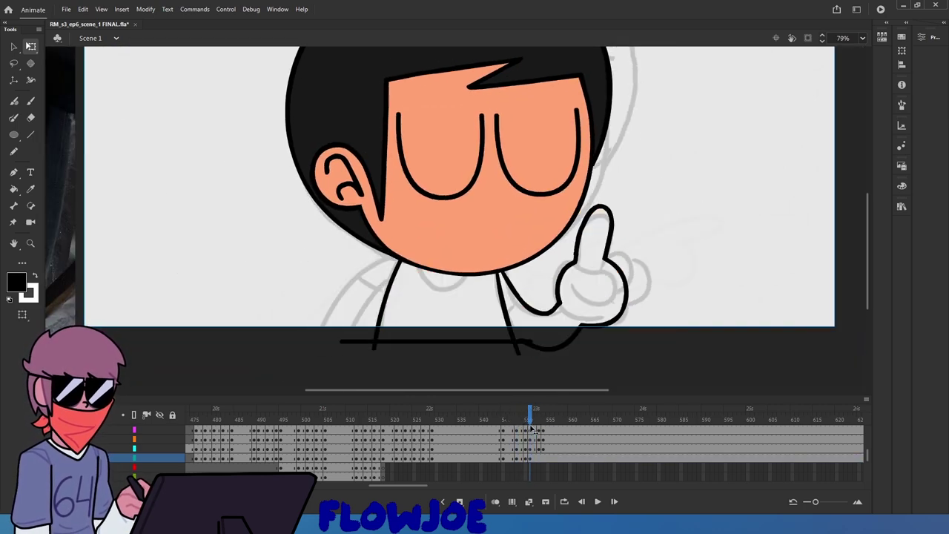
{"action": "scroll", "coordinate": [632, 281], "scroll_direction": "up", "scroll_amount": 3}
{"action": "left_click", "coordinate": [604, 249]}
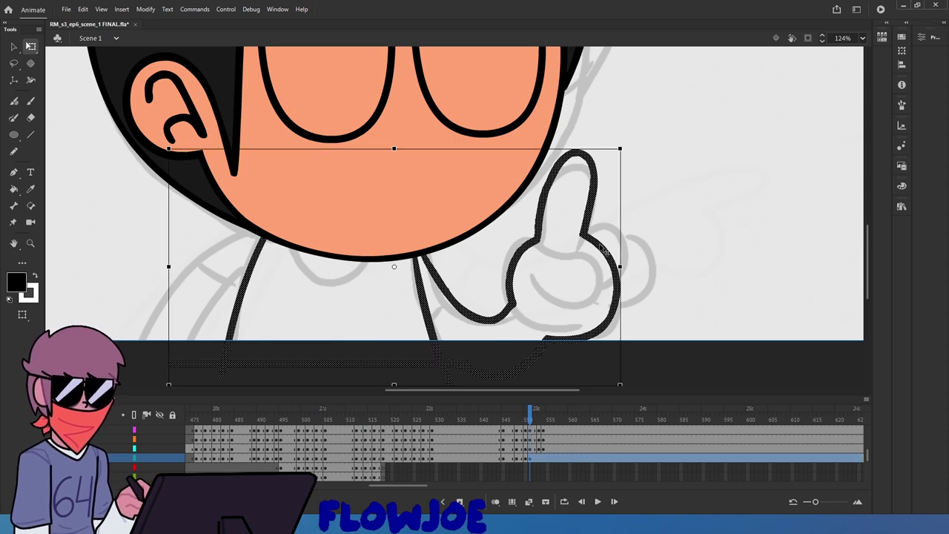
{"action": "key", "text": "e"}
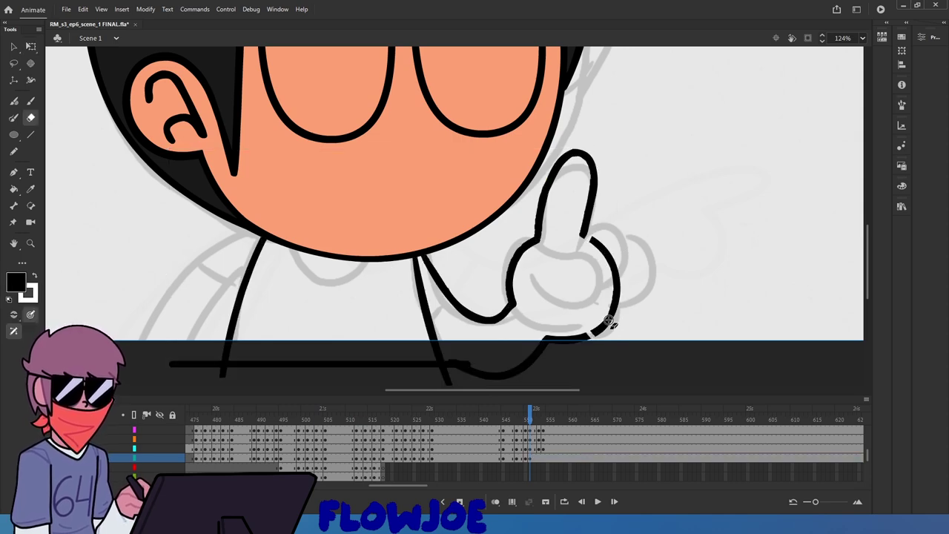
{"action": "key", "text": "q"}
{"action": "left_click", "coordinate": [612, 299]}
{"action": "key", "text": "Delete"}
{"action": "key", "text": "b"}
Try several brush strokes for the fist's right side from the finger base to the wrist, and undo them
{"action": "mouse_move", "coordinate": [584, 236]}
{"action": "left_mouse_down"}
{"action": "mouse_move", "coordinate": [596, 257]}
{"action": "mouse_move", "coordinate": [581, 336]}
{"action": "left_mouse_up"}
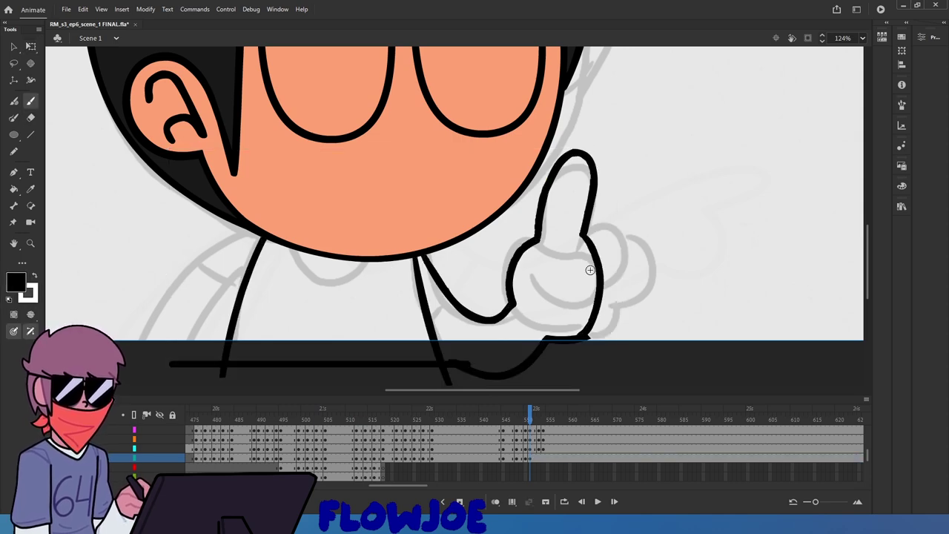
{"action": "key", "text": "ctrl+z"}
{"action": "mouse_move", "coordinate": [584, 235]}
{"action": "left_mouse_down"}
{"action": "mouse_move", "coordinate": [599, 326]}
{"action": "mouse_move", "coordinate": [590, 340]}
{"action": "left_mouse_up"}
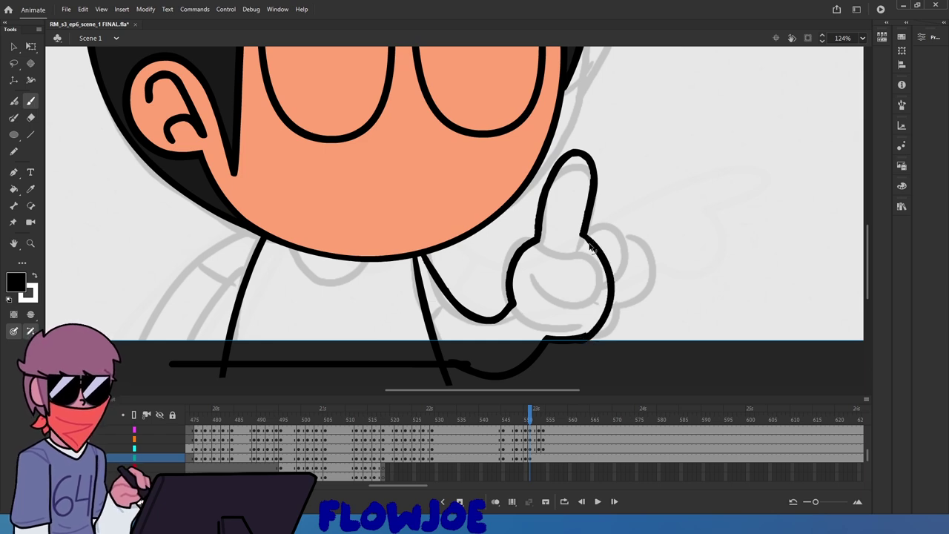
{"action": "key", "text": "ctrl+z"}
{"action": "mouse_move", "coordinate": [586, 234]}
{"action": "left_mouse_down"}
{"action": "mouse_move", "coordinate": [611, 278]}
{"action": "mouse_move", "coordinate": [591, 338]}
{"action": "left_mouse_up"}
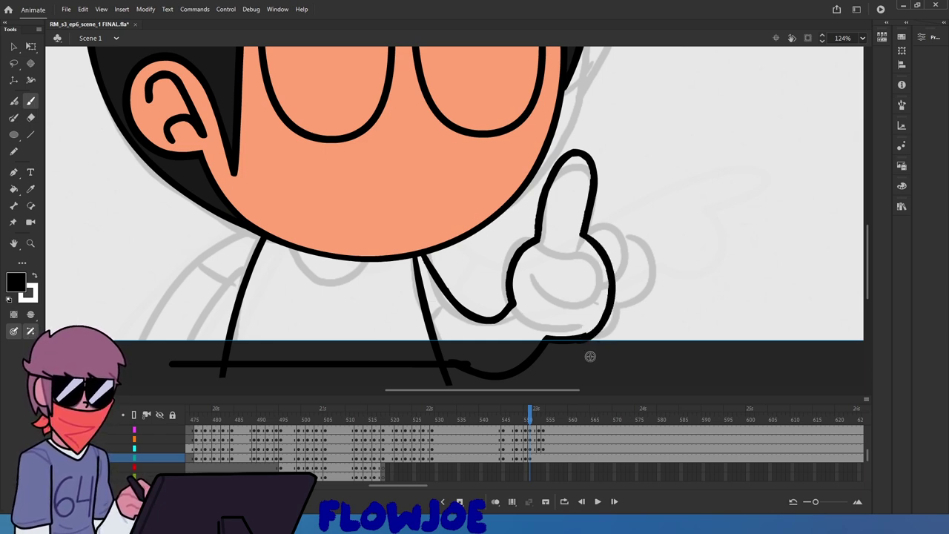
{"action": "key", "text": "ctrl+z"}
{"action": "mouse_move", "coordinate": [584, 234]}
{"action": "left_mouse_down"}
{"action": "mouse_move", "coordinate": [610, 277]}
{"action": "mouse_move", "coordinate": [599, 326]}
{"action": "mouse_move", "coordinate": [576, 341]}
{"action": "left_mouse_up"}
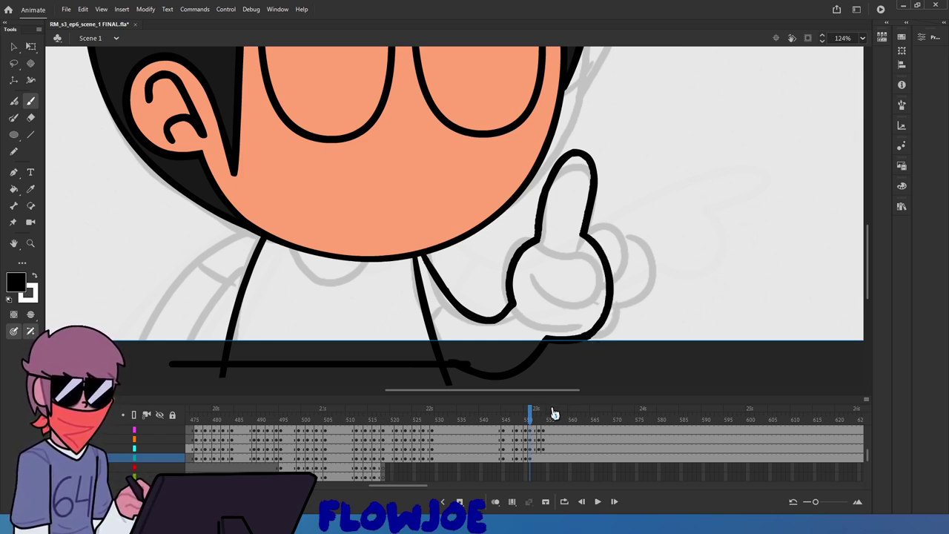
{"action": "mouse_move", "coordinate": [535, 413]}
{"action": "left_mouse_down"}
{"action": "mouse_move", "coordinate": [517, 414]}
{"action": "mouse_move", "coordinate": [536, 416]}
{"action": "left_mouse_up"}
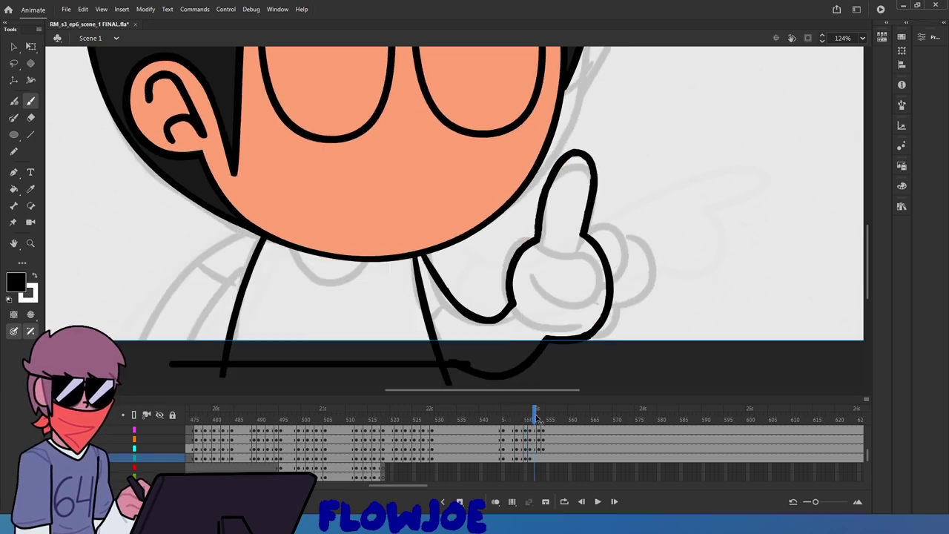
{"action": "key", "text": "ctrl+z"}
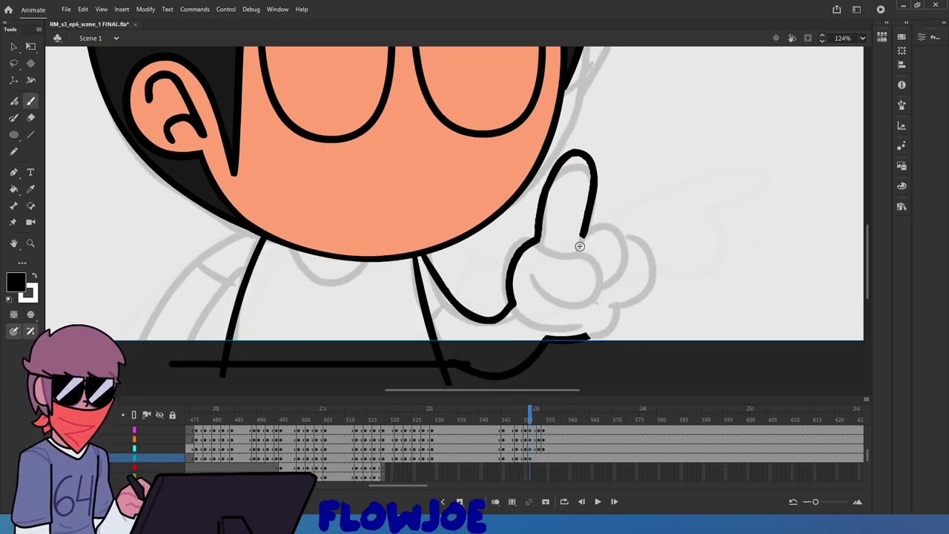
Draw the fist's rounded right side from the finger base to the wrist, and compare it with the preceding frame
{"action": "mouse_move", "coordinate": [582, 243]}
{"action": "left_mouse_down"}
{"action": "mouse_move", "coordinate": [609, 277]}
{"action": "mouse_move", "coordinate": [606, 323]}
{"action": "mouse_move", "coordinate": [584, 334]}
{"action": "left_mouse_up"}
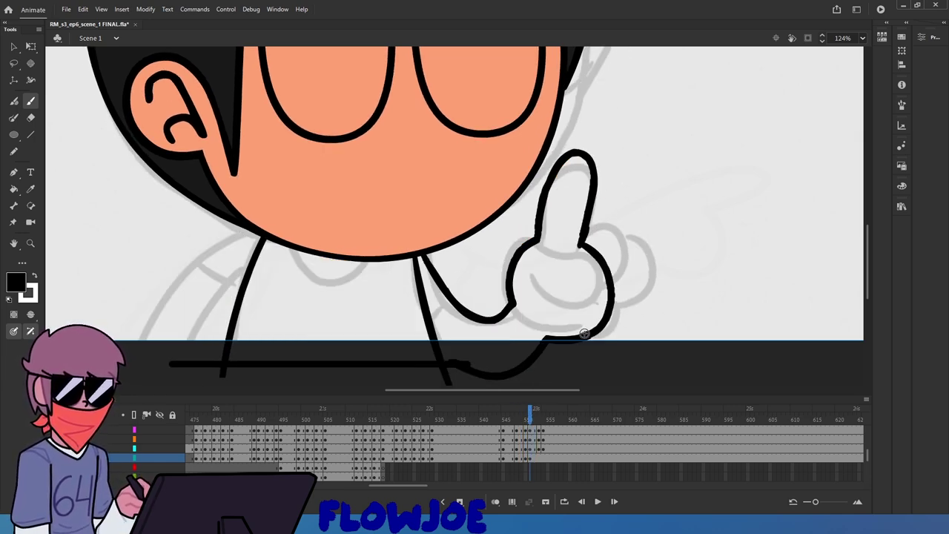
{"action": "left_click", "coordinate": [528, 419]}
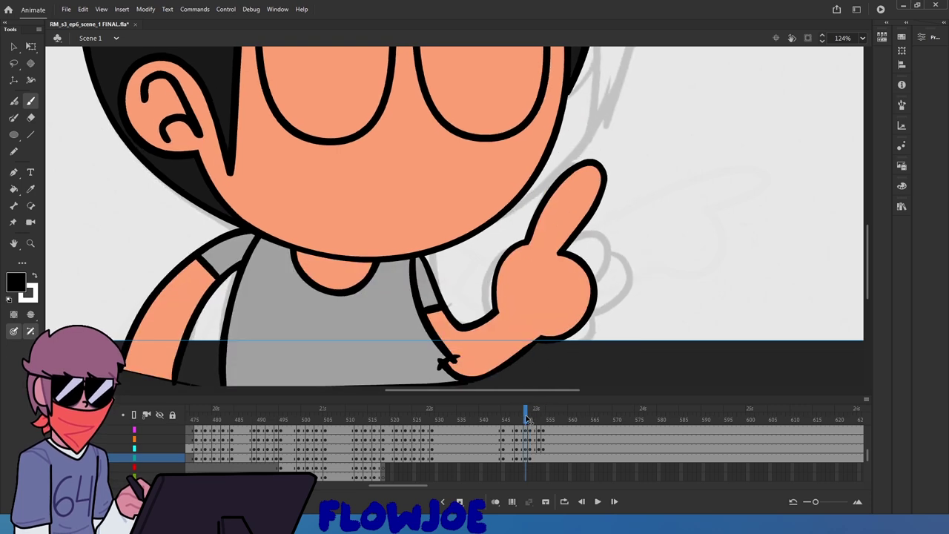
{"action": "mouse_move", "coordinate": [528, 419]}
{"action": "left_mouse_down"}
{"action": "mouse_move", "coordinate": [512, 419]}
{"action": "mouse_move", "coordinate": [530, 419]}
{"action": "left_mouse_up"}
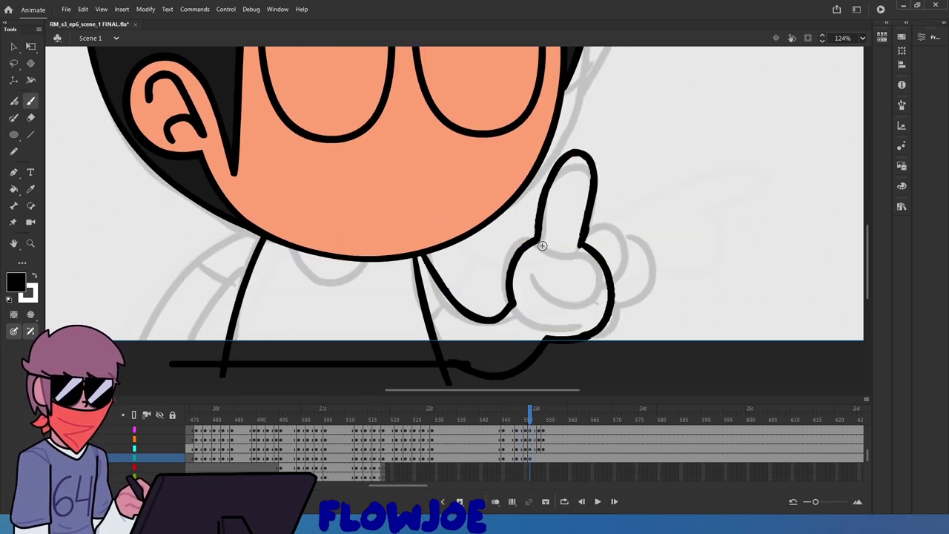
Select the detached index finger outline at frame 550 and move it slightly to the left
{"action": "key", "text": "q"}
{"action": "left_click", "coordinate": [575, 247]}
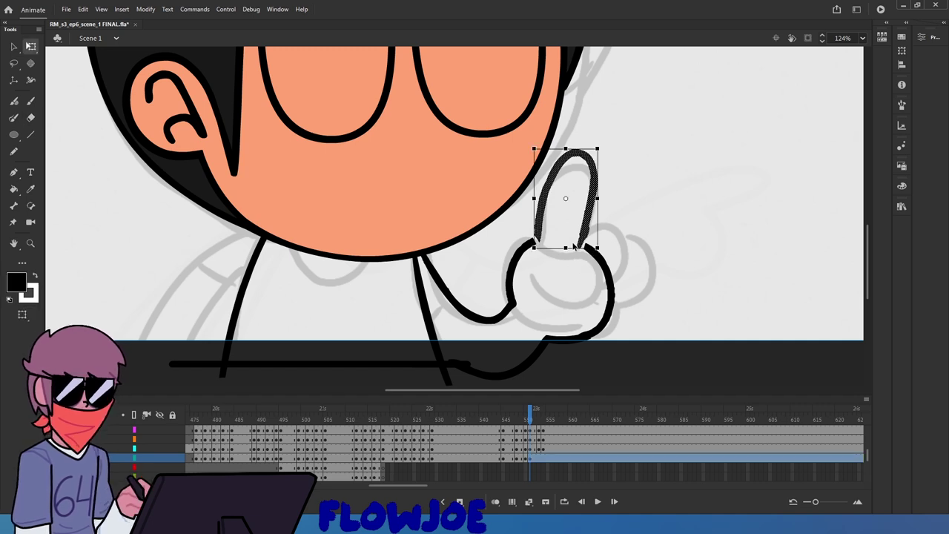
{"action": "left_click", "coordinate": [547, 247]}
{"action": "left_click", "coordinate": [537, 237]}
{"action": "left_click_drag", "start_coordinate": [542, 226], "coordinate": [536, 227]}
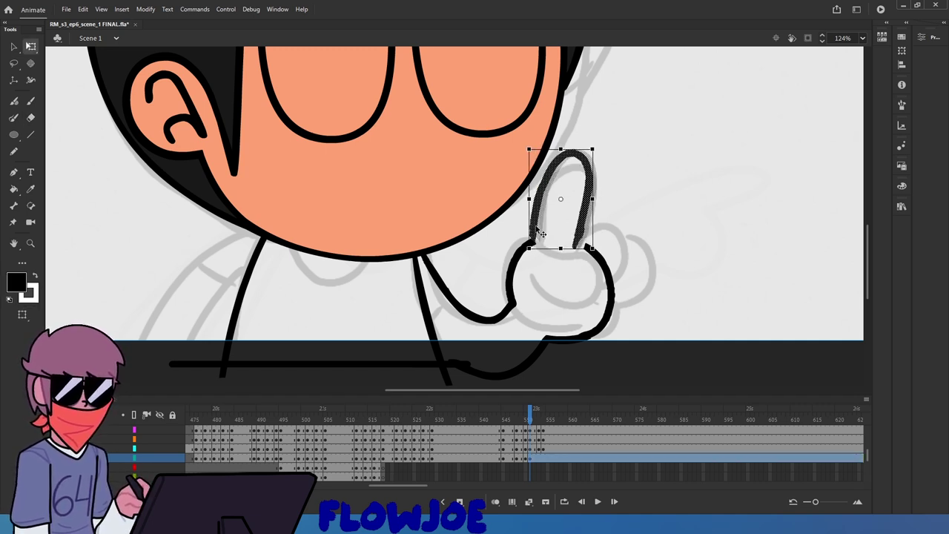
{"action": "left_click", "coordinate": [607, 205]}
Reconnect the index finger to the fist with the brush, erase the excess at the joins, and save the file
{"action": "key", "text": "b"}
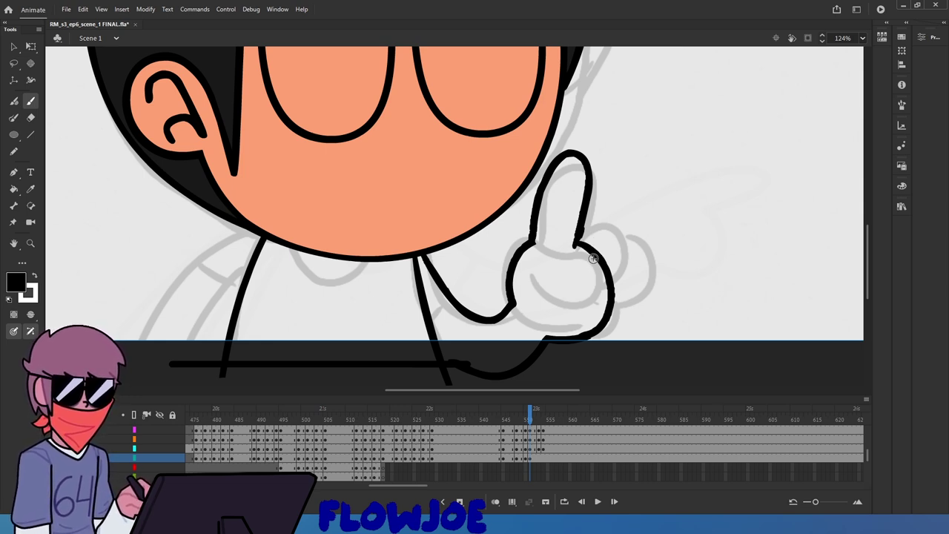
{"action": "key", "text": "e"}
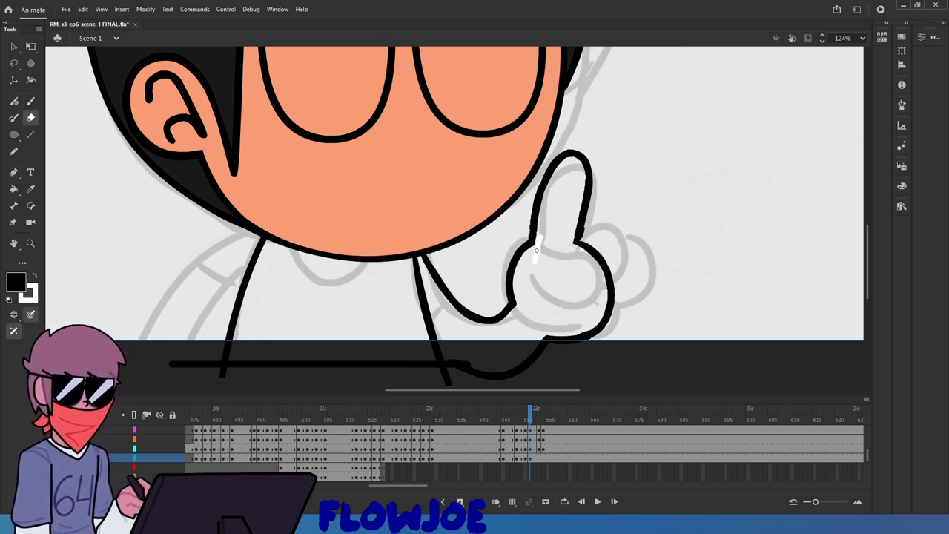
{"action": "left_click_drag", "start_coordinate": [537, 250], "coordinate": [534, 263]}
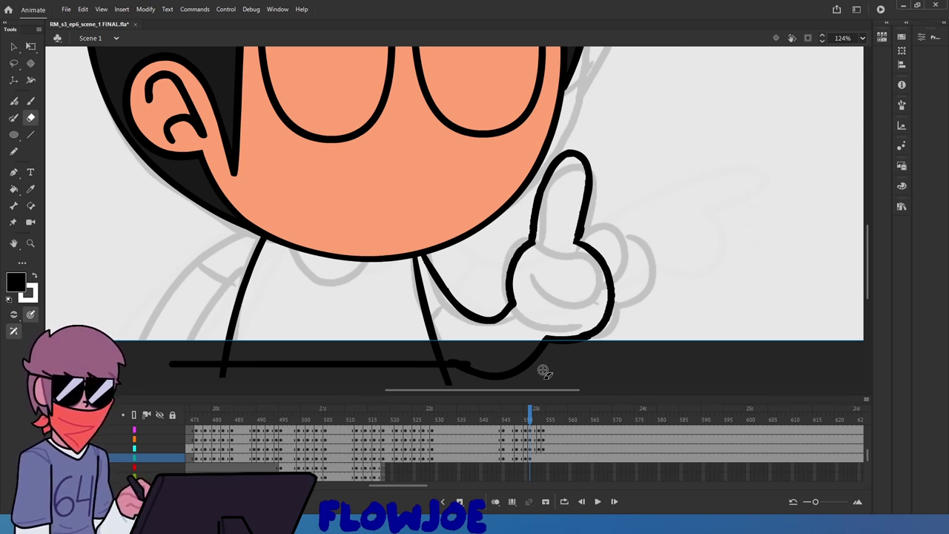
{"action": "key", "text": "ctrl+s"}
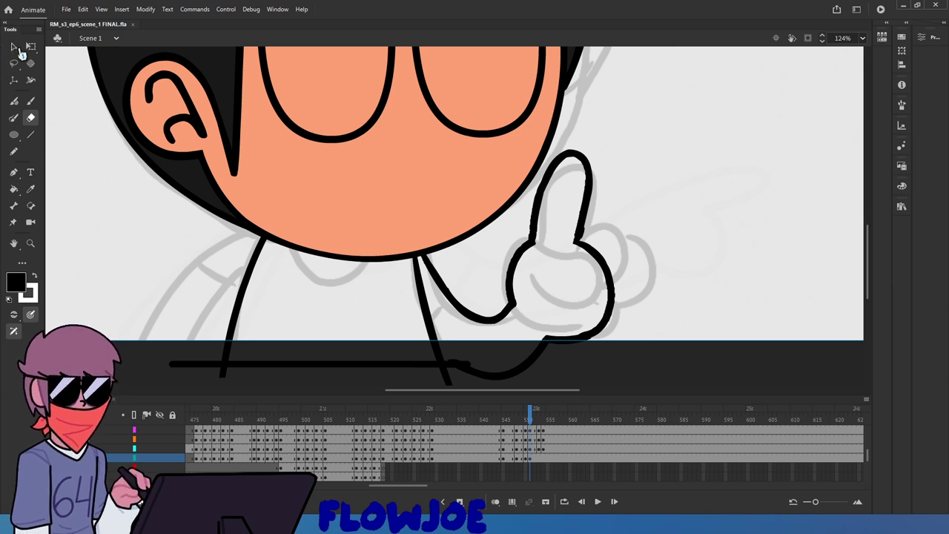
Smooth the bumps along the upper edge of the raised arm's inner line by bending its outline with Free Transform
{"action": "left_click", "coordinate": [31, 47]}
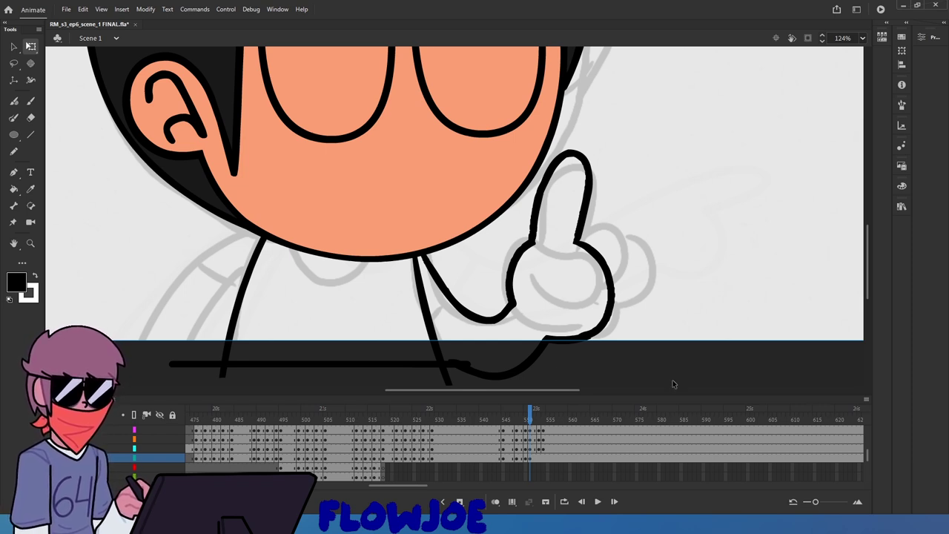
{"action": "left_click", "coordinate": [580, 340]}
{"action": "left_click", "coordinate": [648, 349]}
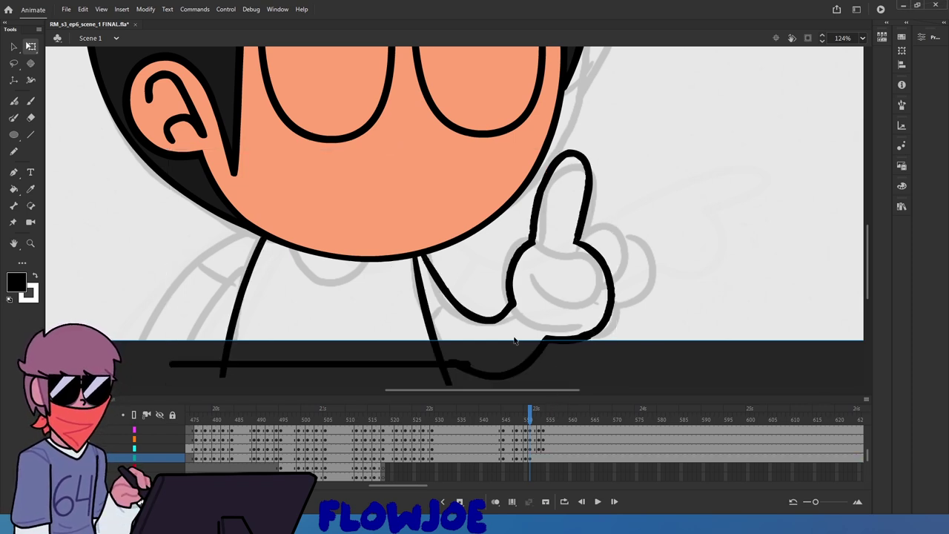
{"action": "left_click", "coordinate": [475, 317]}
{"action": "scroll", "coordinate": [462, 294], "scroll_direction": "up", "scroll_amount": 4}
{"action": "left_click", "coordinate": [442, 282]}
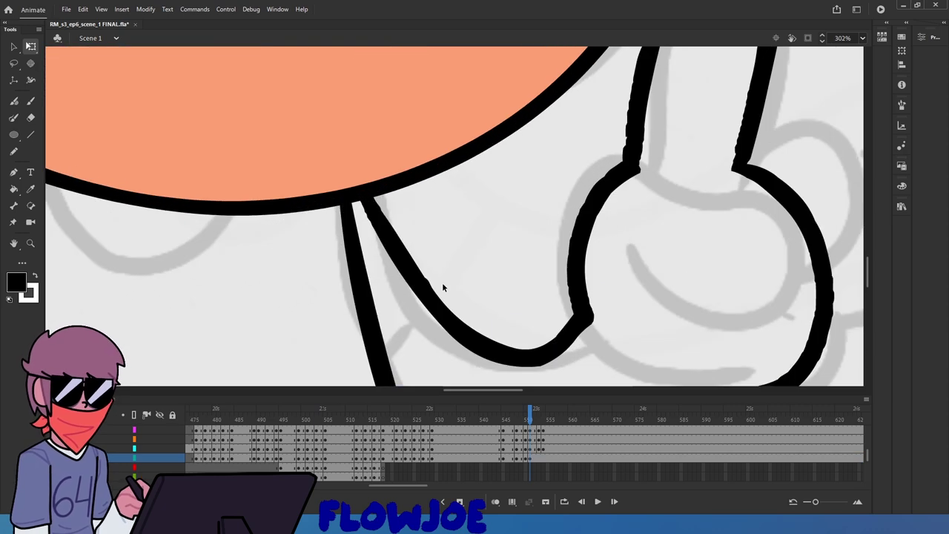
{"action": "left_click", "coordinate": [428, 284]}
{"action": "left_click", "coordinate": [432, 281]}
{"action": "left_click_drag", "start_coordinate": [406, 261], "coordinate": [409, 252]}
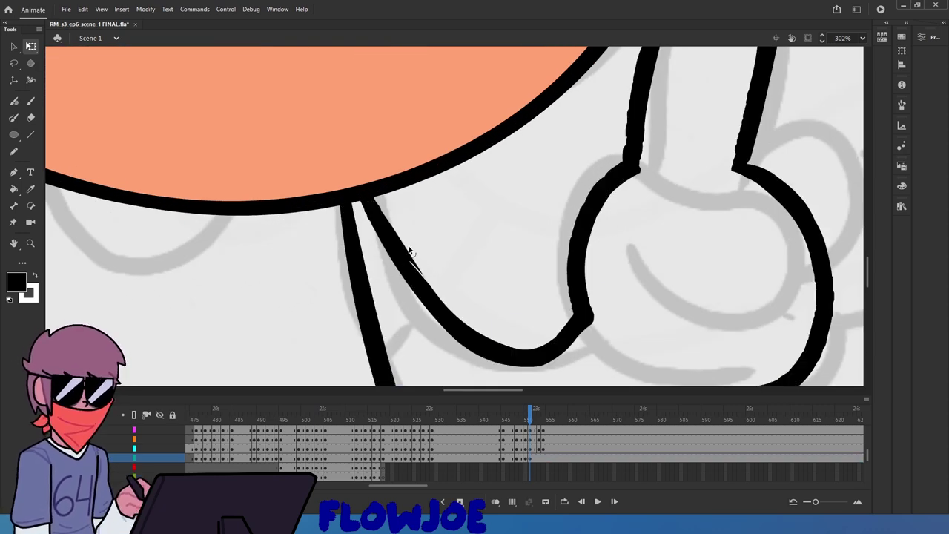
{"action": "scroll", "coordinate": [419, 251], "scroll_direction": "up", "scroll_amount": 5}
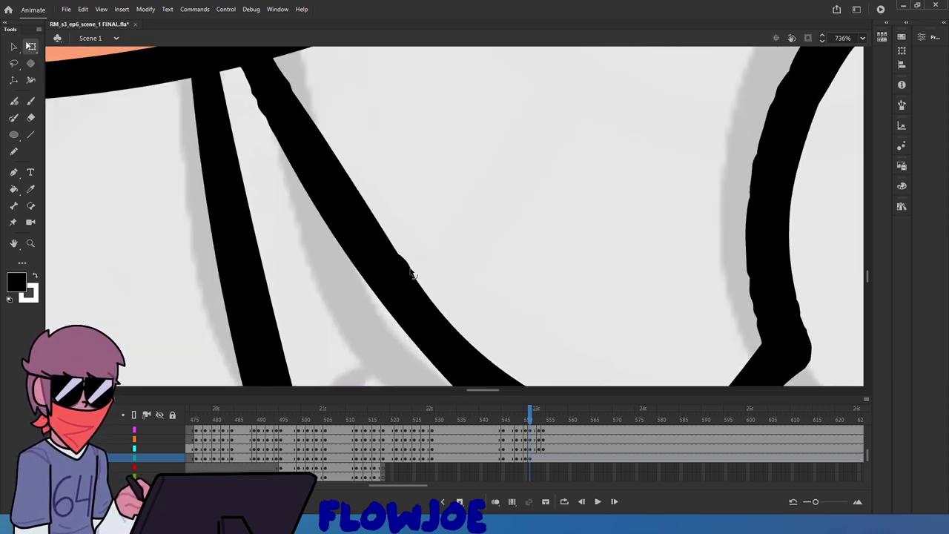
{"action": "left_click_drag", "start_coordinate": [364, 208], "coordinate": [368, 200]}
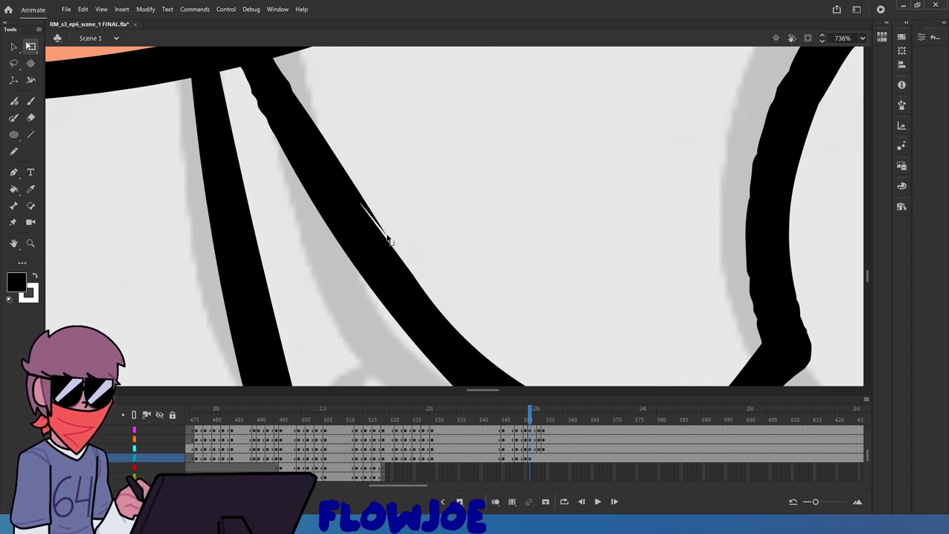
{"action": "left_click_drag", "start_coordinate": [387, 236], "coordinate": [427, 300]}
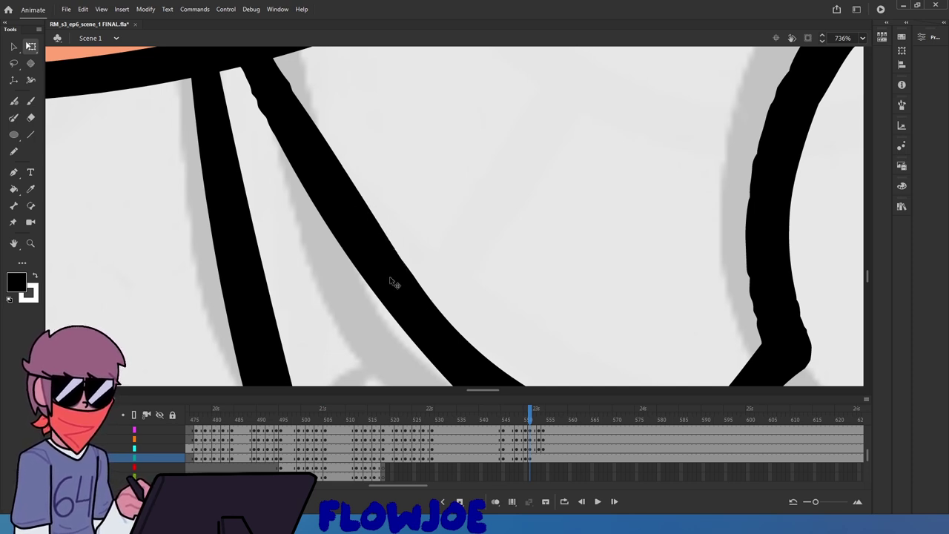
{"action": "scroll", "coordinate": [392, 275], "scroll_direction": "down", "scroll_amount": 10}
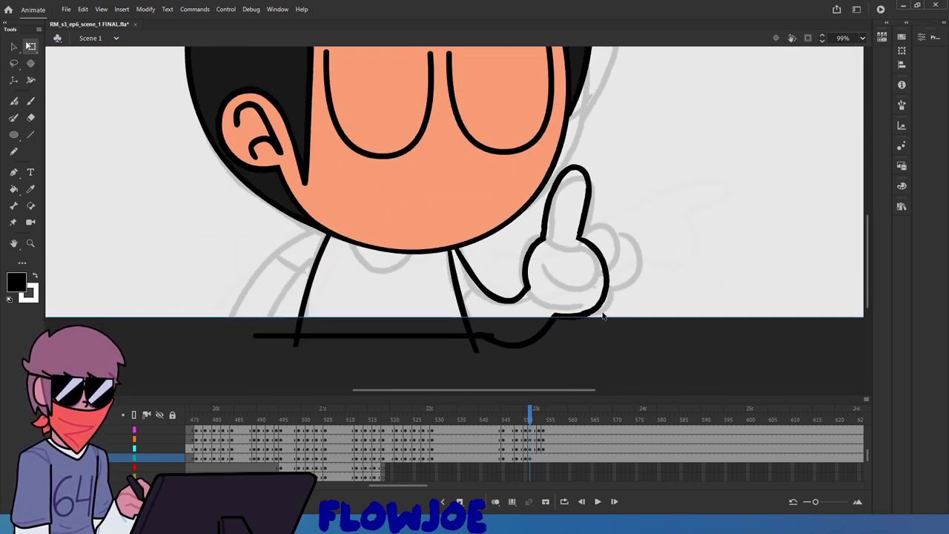
Select the raised arm and pointing hand outline without the head and smooth it twice at frame 550
{"action": "double_click", "coordinate": [602, 317]}
{"action": "left_click_drag", "start_coordinate": [711, 372], "coordinate": [476, 160]}
{"action": "left_click", "coordinate": [416, 208], "text": "shift"}
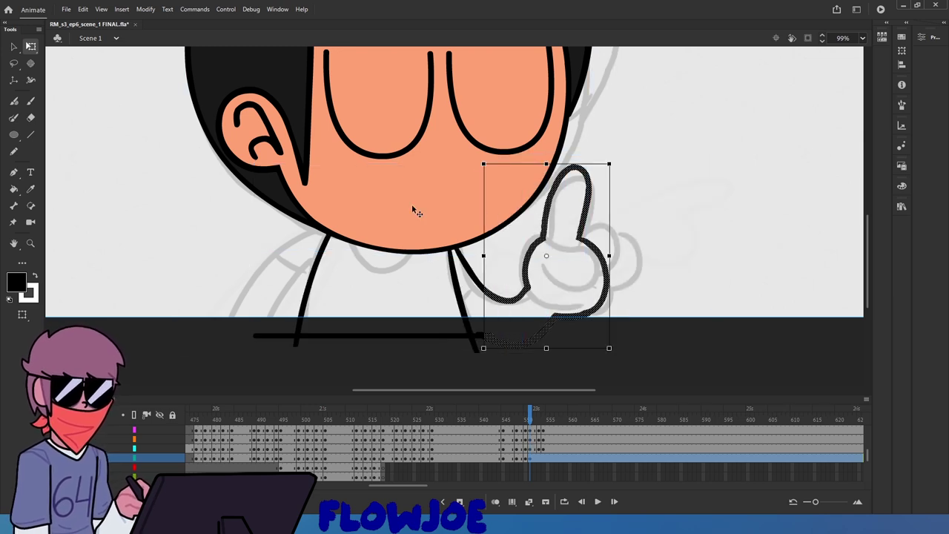
{"action": "left_click", "coordinate": [14, 48]}
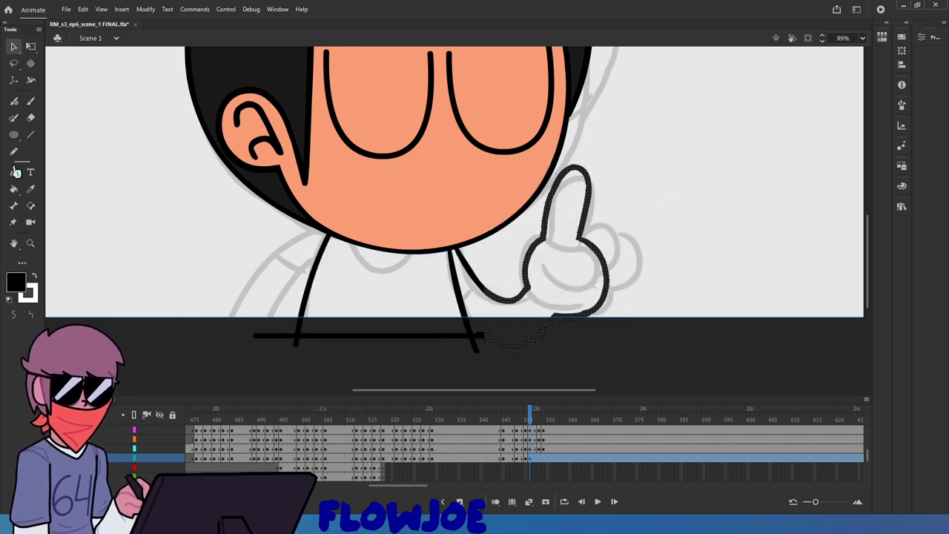
{"action": "left_click", "coordinate": [16, 316]}
{"action": "left_click", "coordinate": [17, 316]}
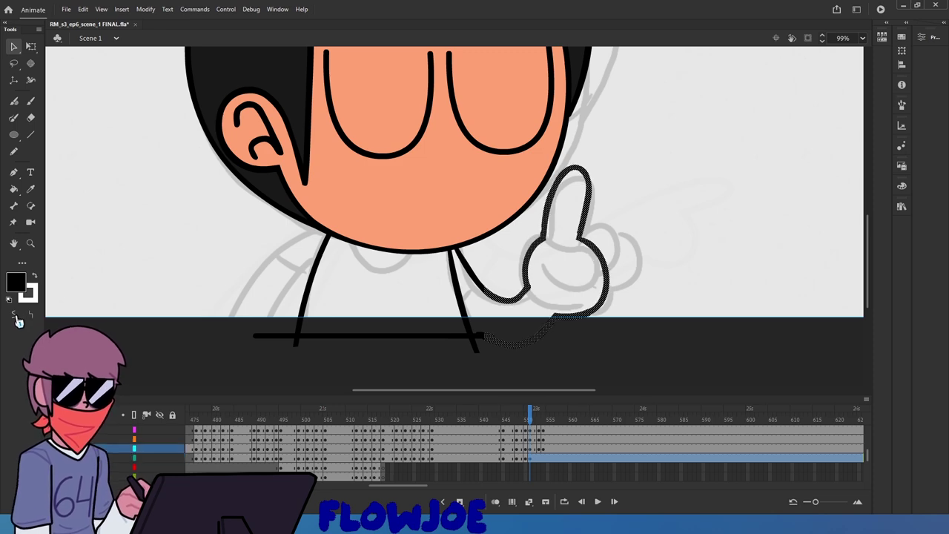
{"action": "left_click", "coordinate": [621, 253]}
{"action": "scroll", "coordinate": [543, 241], "scroll_direction": "up", "scroll_amount": 5}
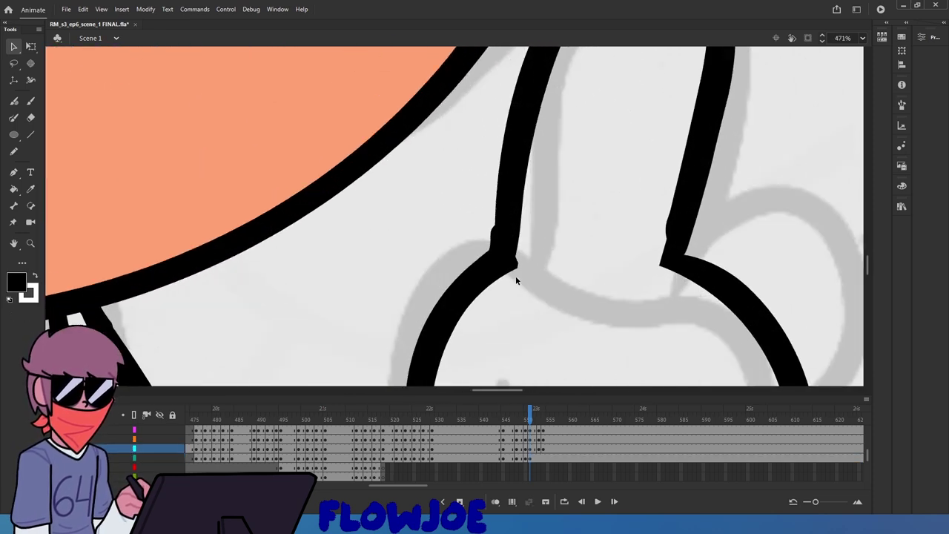
{"action": "scroll", "coordinate": [502, 346], "scroll_direction": "down", "scroll_amount": 5}
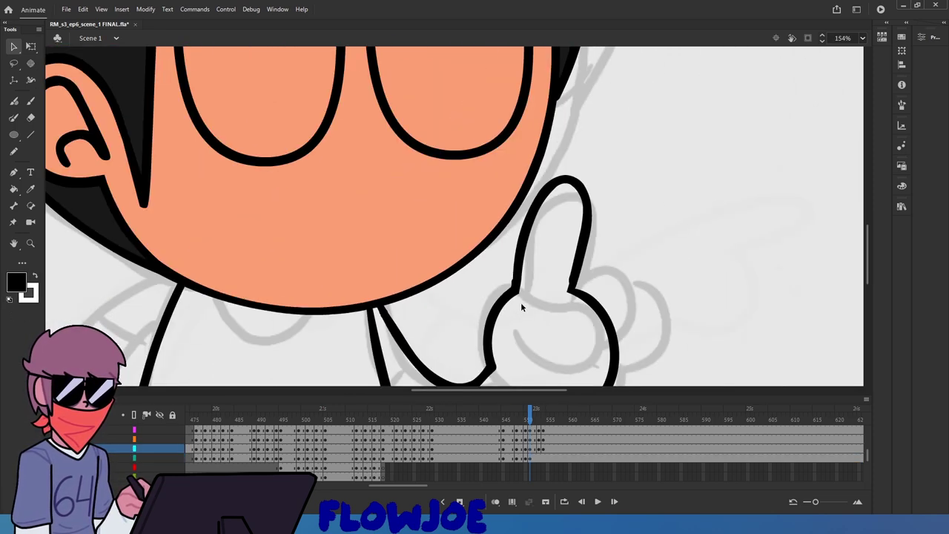
{"action": "scroll", "coordinate": [398, 214], "scroll_direction": "down", "scroll_amount": 3}
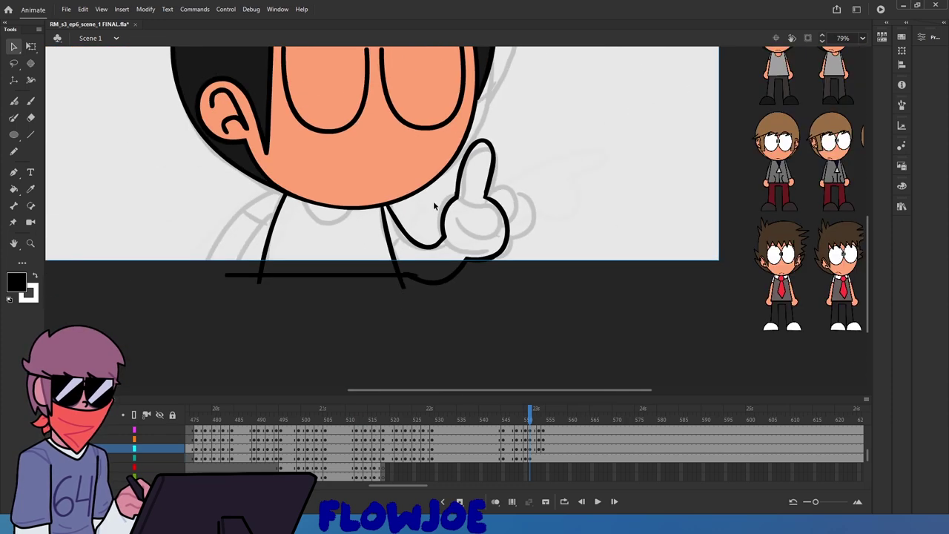
Clean up the corners where the index finger meets the fist by reshaping the outline edges
{"action": "mouse_move", "coordinate": [510, 205]}
{"action": "left_mouse_down"}
{"action": "mouse_move", "coordinate": [454, 141]}
{"action": "mouse_move", "coordinate": [454, 124]}
{"action": "left_mouse_up"}
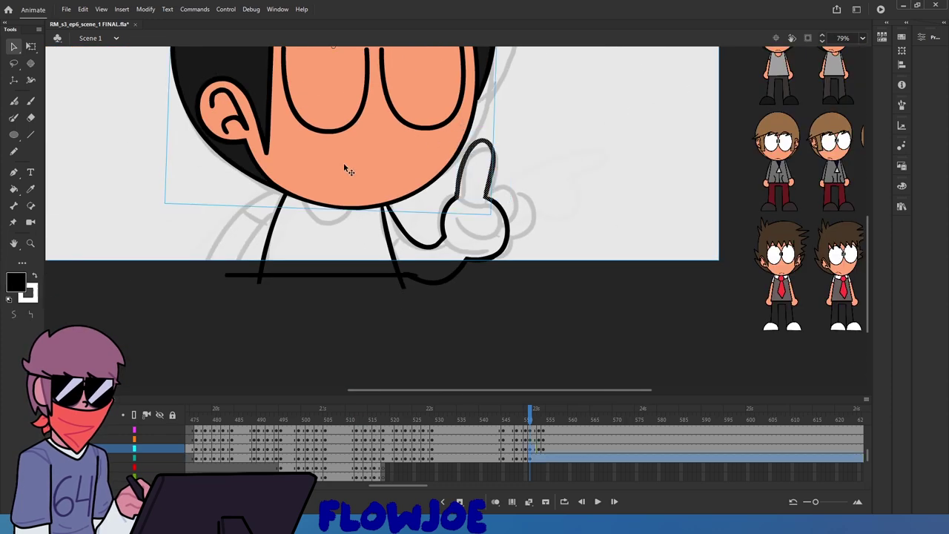
{"action": "left_click", "coordinate": [551, 307]}
{"action": "scroll", "coordinate": [486, 191], "scroll_direction": "up", "scroll_amount": 9}
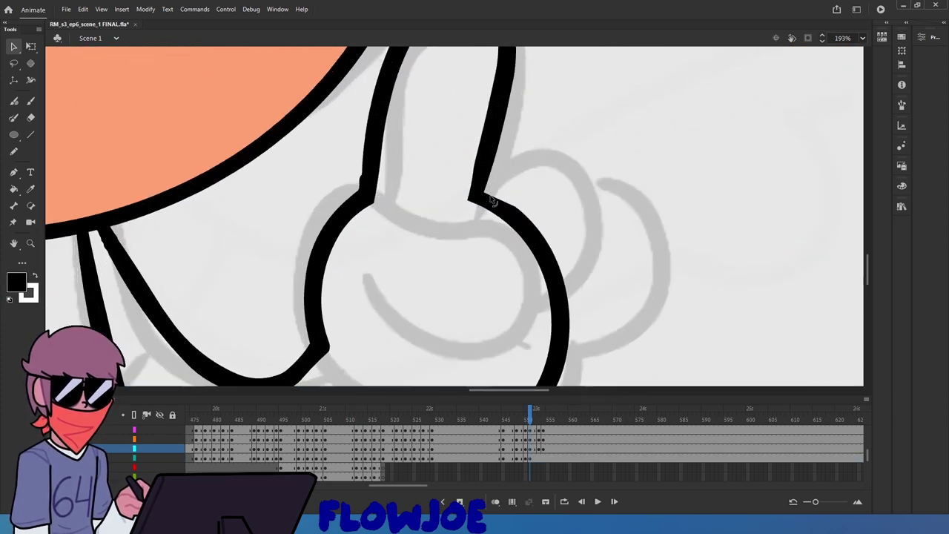
{"action": "mouse_move", "coordinate": [468, 175]}
{"action": "left_mouse_down"}
{"action": "mouse_move", "coordinate": [469, 186]}
{"action": "mouse_move", "coordinate": [449, 183]}
{"action": "mouse_move", "coordinate": [428, 261]}
{"action": "left_mouse_up"}
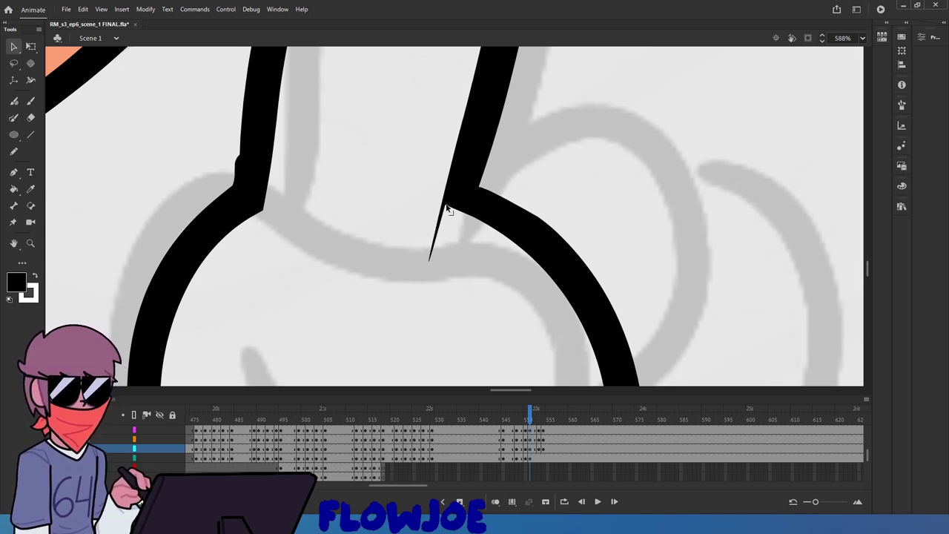
{"action": "key", "text": "ctrl+z"}
{"action": "scroll", "coordinate": [425, 205], "scroll_direction": "down", "scroll_amount": 4}
{"action": "scroll", "coordinate": [318, 166], "scroll_direction": "up", "scroll_amount": 2}
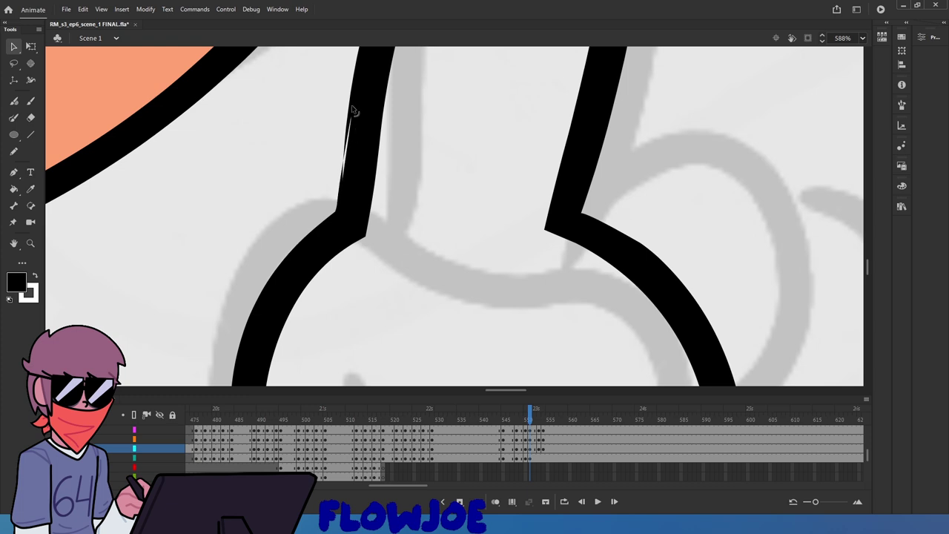
{"action": "scroll", "coordinate": [371, 170], "scroll_direction": "down", "scroll_amount": 3}
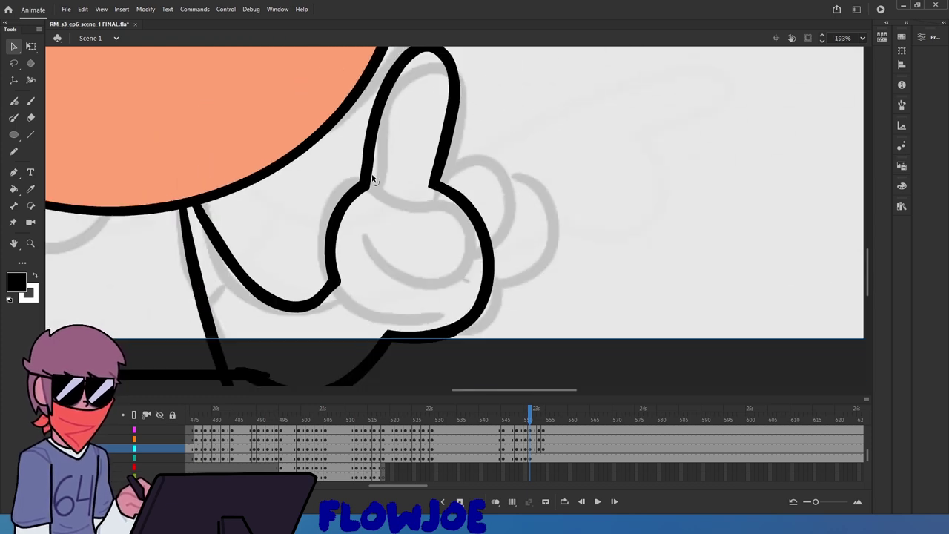
{"action": "left_click_drag", "start_coordinate": [364, 246], "coordinate": [355, 278]}
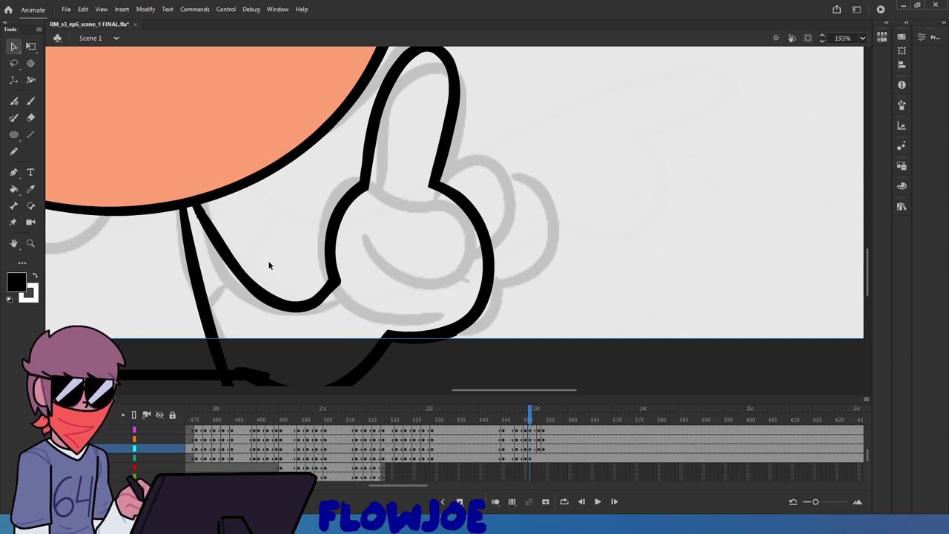
Select the upper part of the arm's inner line just below the chin and smooth its bumpy edge
{"action": "scroll", "coordinate": [191, 200], "scroll_direction": "up", "scroll_amount": 3}
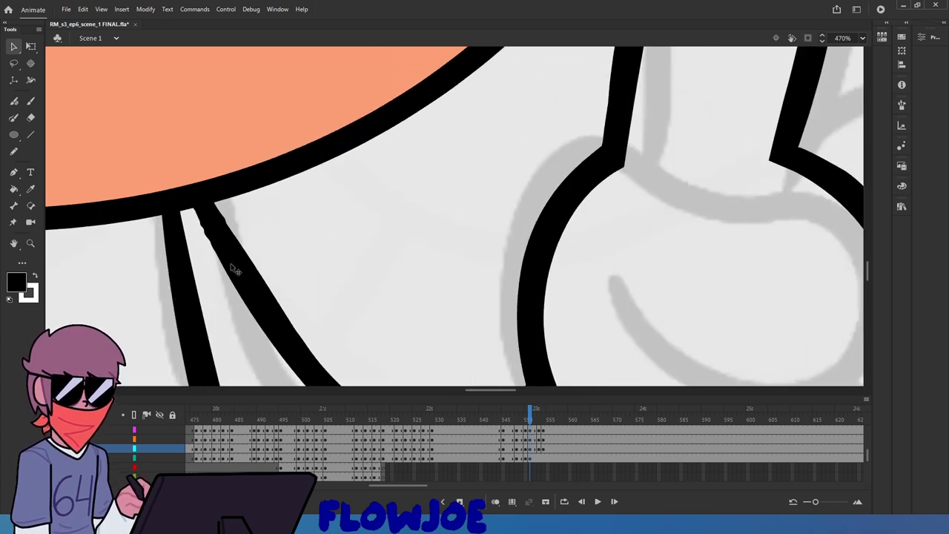
{"action": "mouse_move", "coordinate": [304, 290]}
{"action": "left_mouse_down"}
{"action": "mouse_move", "coordinate": [201, 185]}
{"action": "mouse_move", "coordinate": [194, 195]}
{"action": "left_mouse_up"}
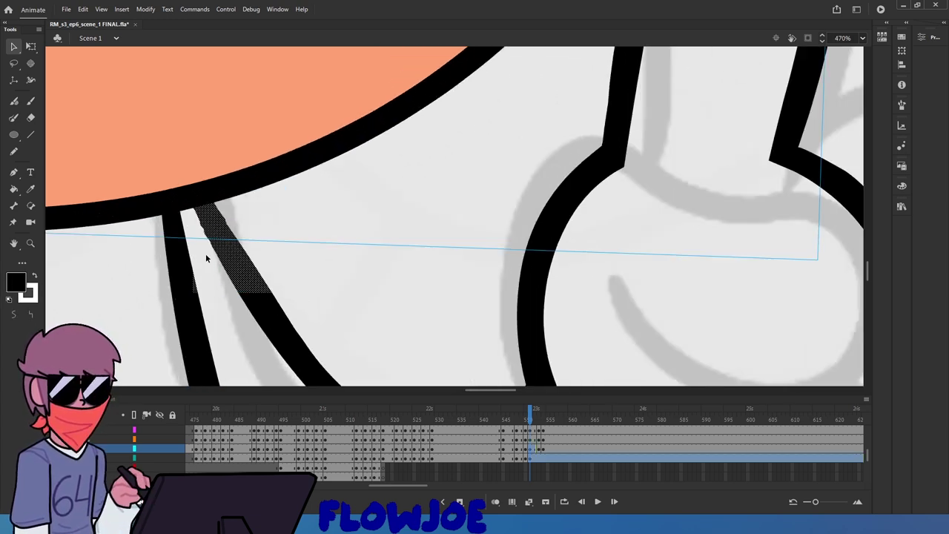
{"action": "left_click", "coordinate": [13, 316]}
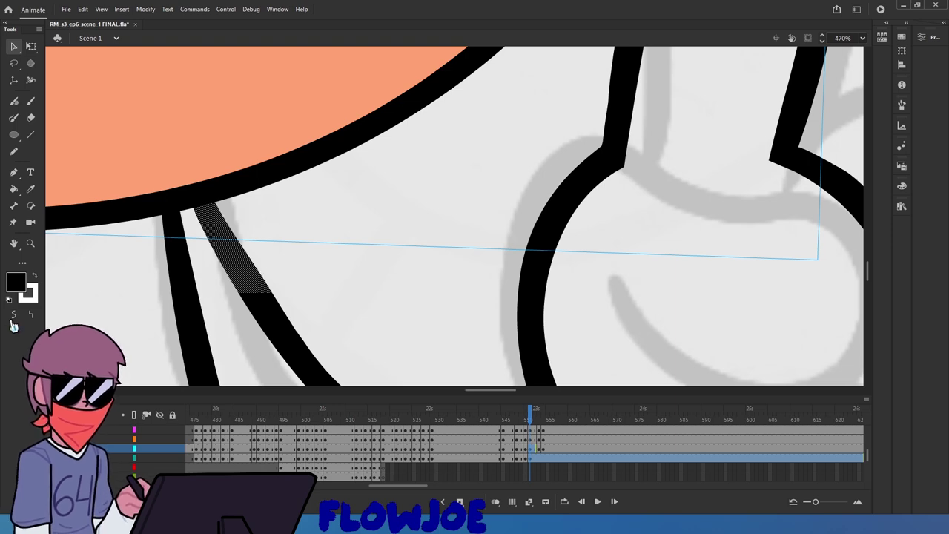
{"action": "scroll", "coordinate": [311, 250], "scroll_direction": "down", "scroll_amount": 5}
{"action": "scroll", "coordinate": [309, 251], "scroll_direction": "up", "scroll_amount": 2}
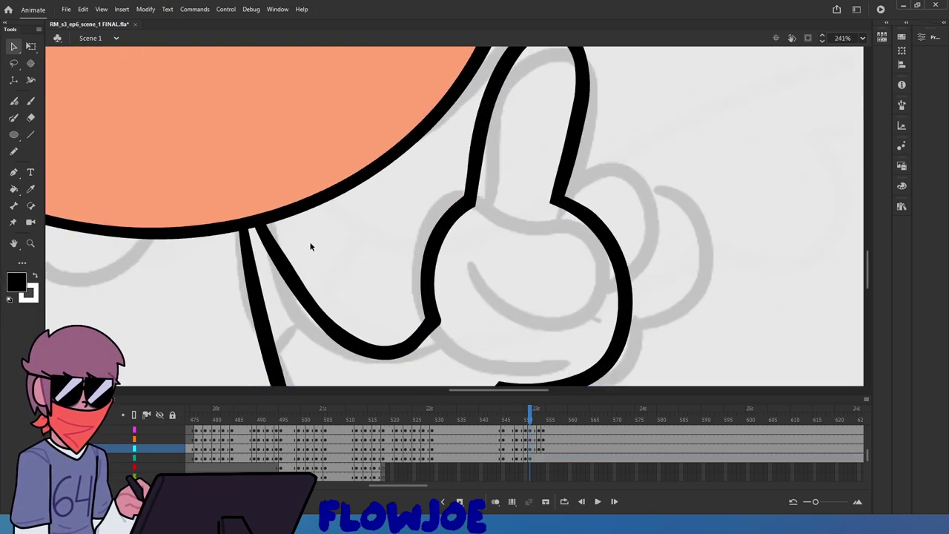
{"action": "scroll", "coordinate": [309, 250], "scroll_direction": "down", "scroll_amount": 2}
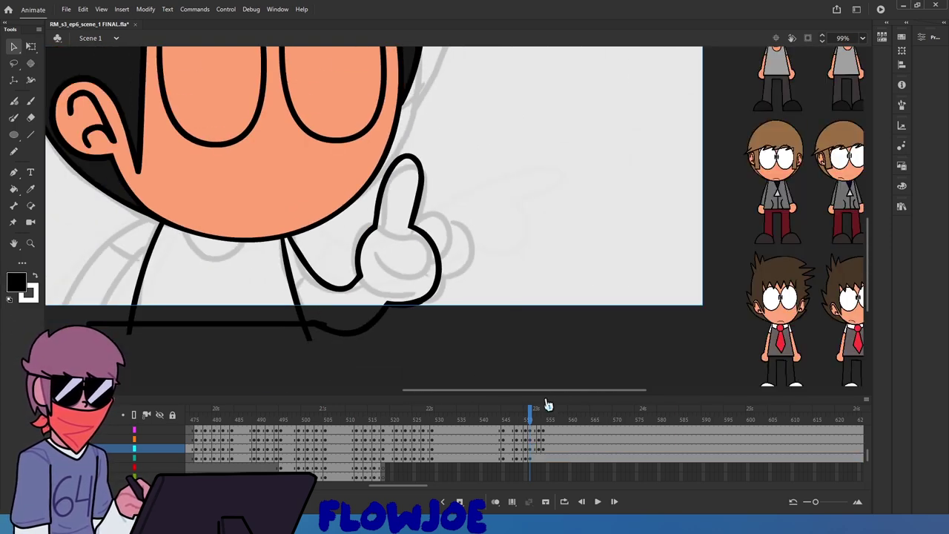
Compare the pose with the neighbouring frame and erase the join between the lower arm line and the torso's base
{"action": "mouse_move", "coordinate": [535, 414]}
{"action": "left_mouse_down"}
{"action": "mouse_move", "coordinate": [522, 426]}
{"action": "mouse_move", "coordinate": [530, 429]}
{"action": "left_mouse_up"}
{"action": "scroll", "coordinate": [323, 233], "scroll_direction": "up", "scroll_amount": 3}
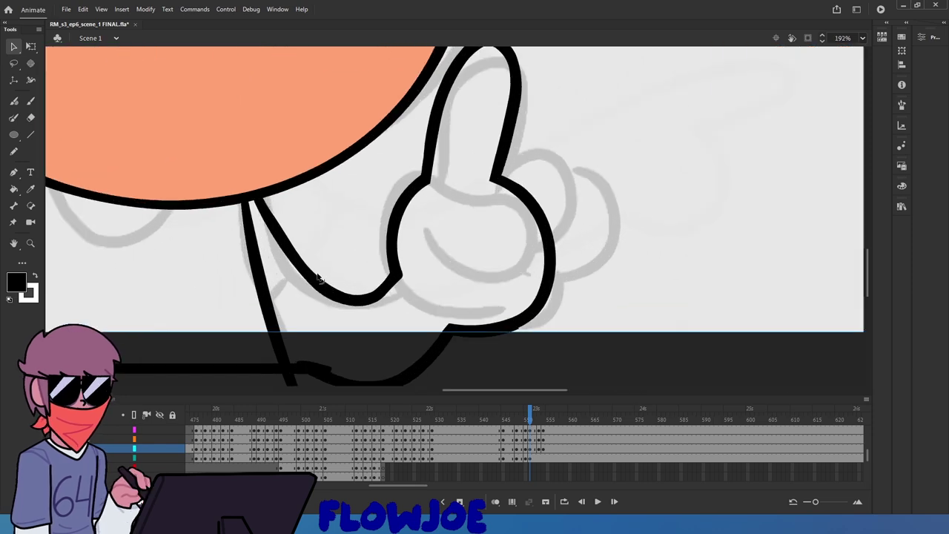
{"action": "key", "text": "alt"}
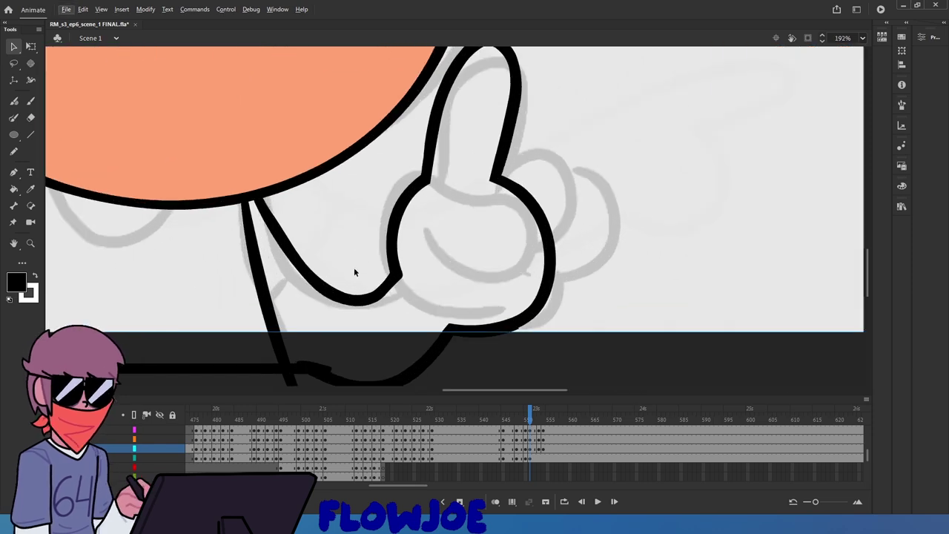
{"action": "key", "text": "e"}
{"action": "left_click_drag", "start_coordinate": [362, 276], "coordinate": [348, 406]}
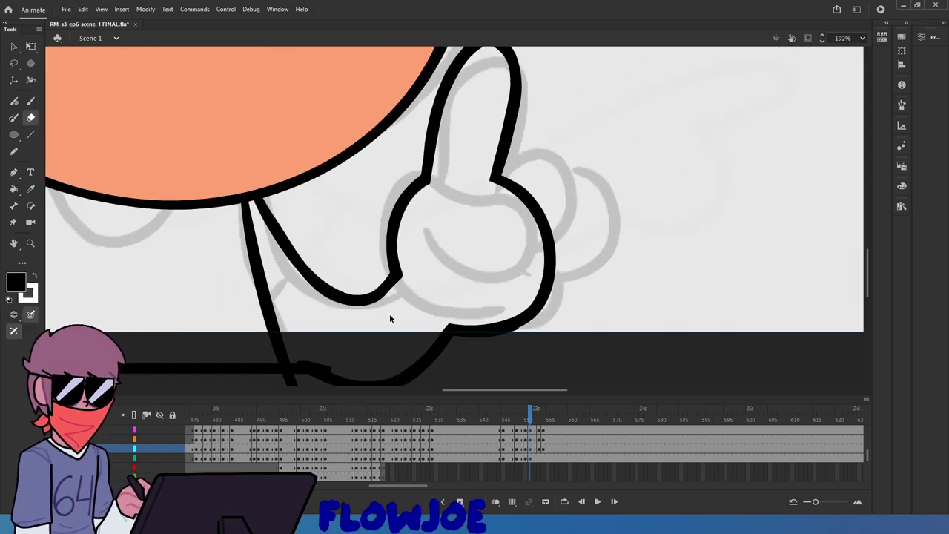
{"action": "scroll", "coordinate": [389, 314], "scroll_direction": "down", "scroll_amount": 3}
{"action": "key", "text": "q"}
{"action": "left_click", "coordinate": [384, 308]}
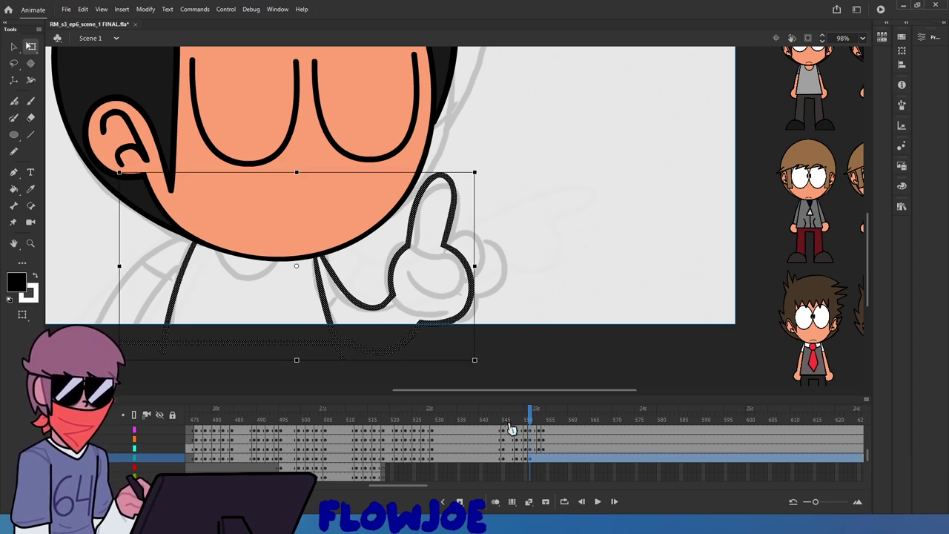
{"action": "mouse_move", "coordinate": [532, 418]}
{"action": "left_mouse_down"}
{"action": "mouse_move", "coordinate": [517, 421]}
{"action": "mouse_move", "coordinate": [540, 425]}
{"action": "mouse_move", "coordinate": [531, 424]}
{"action": "left_mouse_up"}
{"action": "key", "text": "e"}
{"action": "left_click_drag", "start_coordinate": [344, 336], "coordinate": [352, 372]}
Shift the detached arm and hand slightly to the right, cut at the wrist, and delete the arm lines
{"action": "key", "text": "q"}
{"action": "left_click", "coordinate": [455, 321]}
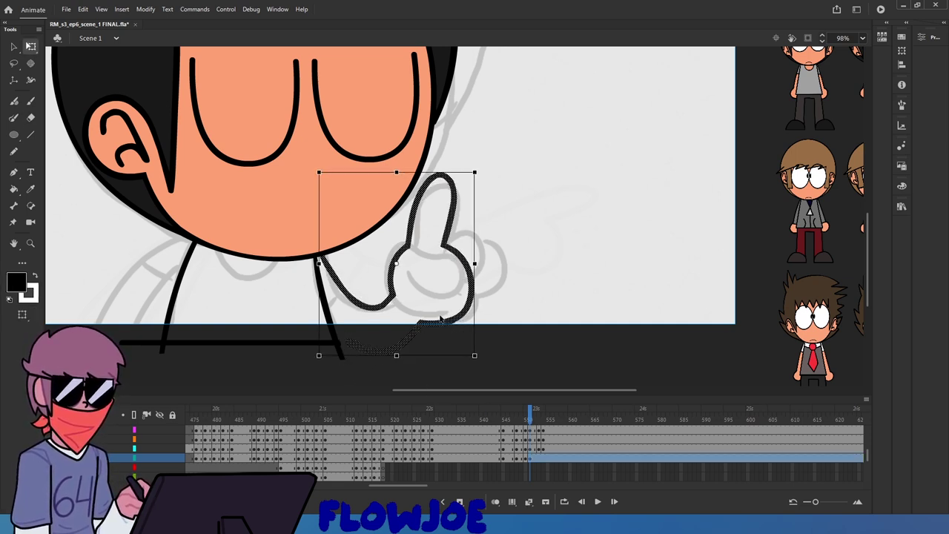
{"action": "left_click_drag", "start_coordinate": [464, 318], "coordinate": [432, 348]}
{"action": "left_click", "coordinate": [406, 303]}
{"action": "key", "text": "e"}
{"action": "key", "text": "q"}
{"action": "left_click", "coordinate": [390, 302]}
{"action": "key", "text": "Delete"}
Redraw the arm's inner line with the brush from under the chin to the wrist, undoing strokes that miss the curve
{"action": "key", "text": "b"}
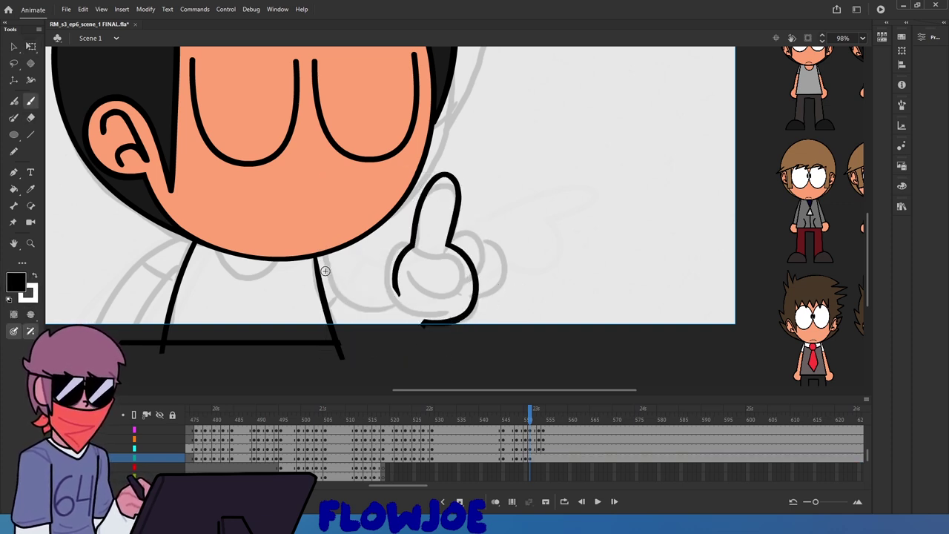
{"action": "mouse_move", "coordinate": [325, 256]}
{"action": "left_mouse_down"}
{"action": "mouse_move", "coordinate": [345, 298]}
{"action": "mouse_move", "coordinate": [371, 307]}
{"action": "left_mouse_up"}
{"action": "key", "text": "ctrl+z"}
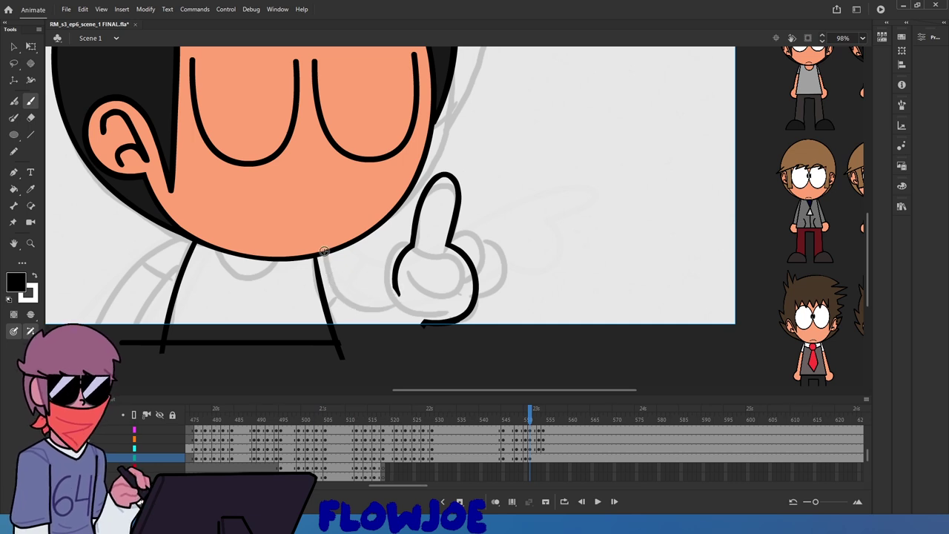
{"action": "mouse_move", "coordinate": [326, 255]}
{"action": "left_mouse_down"}
{"action": "mouse_move", "coordinate": [338, 296]}
{"action": "mouse_move", "coordinate": [400, 297]}
{"action": "left_mouse_up"}
{"action": "key", "text": "ctrl+z"}
{"action": "mouse_move", "coordinate": [326, 255]}
{"action": "left_mouse_down"}
{"action": "mouse_move", "coordinate": [373, 314]}
{"action": "mouse_move", "coordinate": [404, 306]}
{"action": "mouse_move", "coordinate": [326, 249]}
{"action": "left_mouse_up"}
{"action": "key", "text": "ctrl+z"}
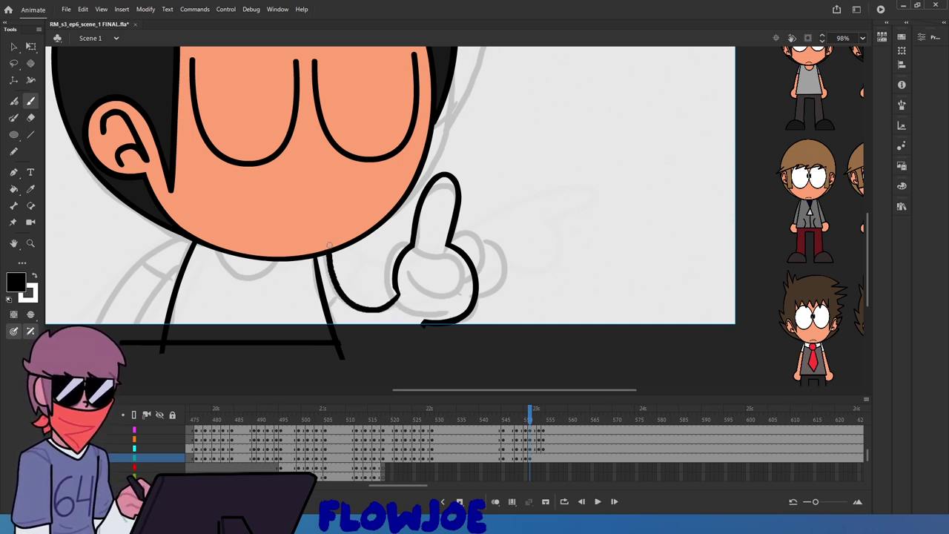
{"action": "key", "text": "ctrl+z"}
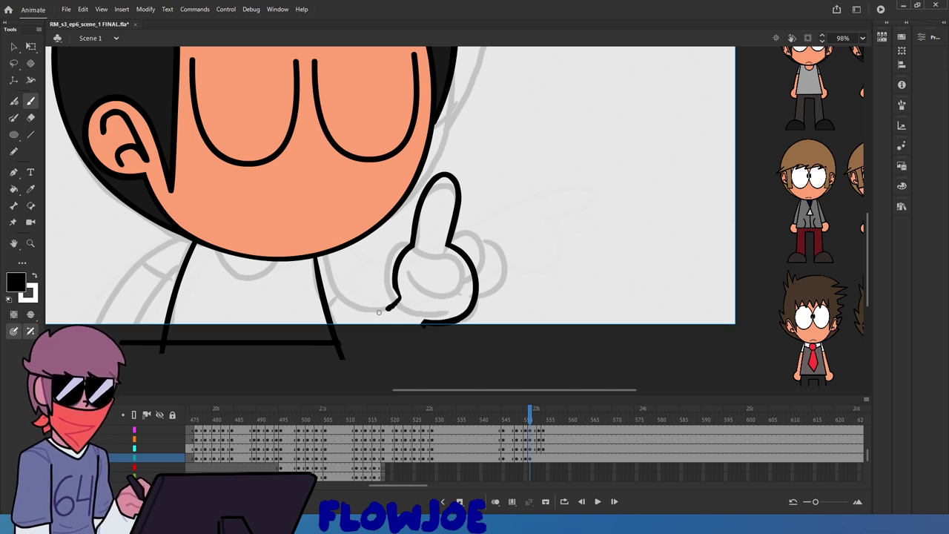
{"action": "mouse_move", "coordinate": [379, 312]}
{"action": "left_mouse_down"}
{"action": "mouse_move", "coordinate": [346, 299]}
{"action": "mouse_move", "coordinate": [327, 247]}
{"action": "left_mouse_up"}
{"action": "key", "text": "ctrl+z"}
{"action": "mouse_move", "coordinate": [399, 296]}
{"action": "left_mouse_down"}
{"action": "mouse_move", "coordinate": [347, 299]}
{"action": "mouse_move", "coordinate": [319, 252]}
{"action": "left_mouse_up"}
{"action": "key", "text": "ctrl+z"}
{"action": "mouse_move", "coordinate": [393, 305]}
{"action": "left_mouse_down"}
{"action": "mouse_move", "coordinate": [365, 310]}
{"action": "mouse_move", "coordinate": [327, 249]}
{"action": "mouse_move", "coordinate": [343, 294]}
{"action": "mouse_move", "coordinate": [390, 304]}
{"action": "mouse_move", "coordinate": [368, 306]}
{"action": "mouse_move", "coordinate": [338, 286]}
{"action": "mouse_move", "coordinate": [318, 250]}
{"action": "left_mouse_up"}
{"action": "key", "text": "ctrl+z"}
{"action": "key", "text": "ctrl+z"}
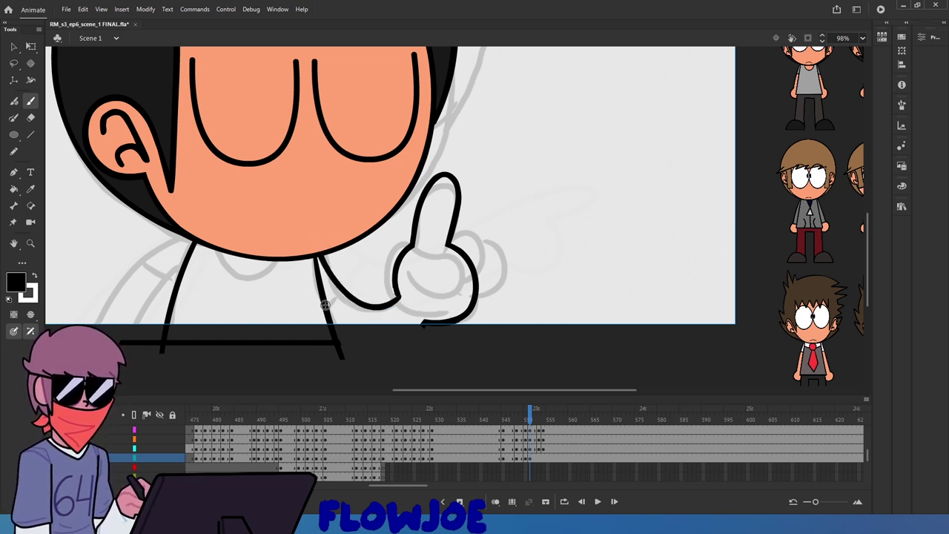
Cut the new inner arm line near both ends, delete its middle section, and trim the stub at the wrist
{"action": "key", "text": "e"}
{"action": "left_click_drag", "start_coordinate": [384, 300], "coordinate": [383, 318]}
{"action": "left_click_drag", "start_coordinate": [342, 264], "coordinate": [333, 274]}
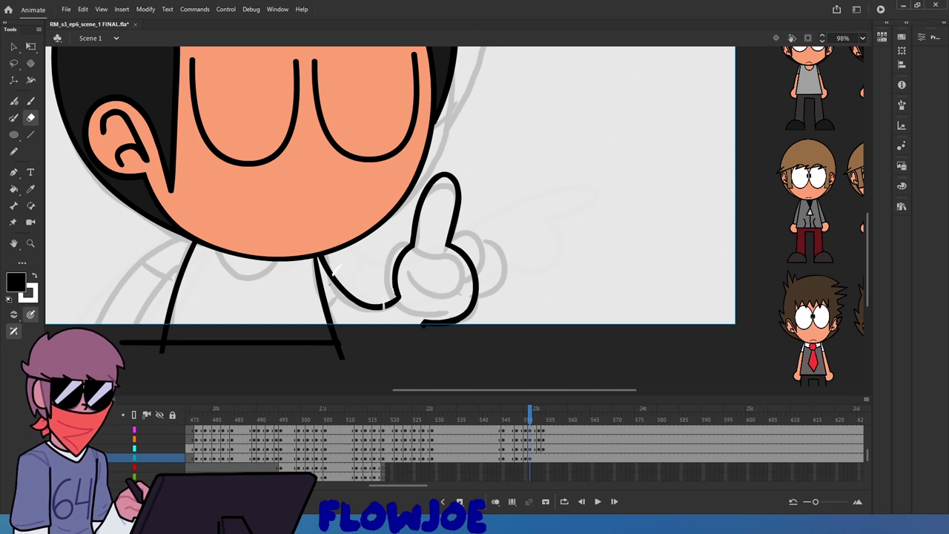
{"action": "key", "text": "q"}
{"action": "left_click", "coordinate": [346, 292]}
{"action": "key", "text": "Delete"}
{"action": "key", "text": "b"}
{"action": "key", "text": "e"}
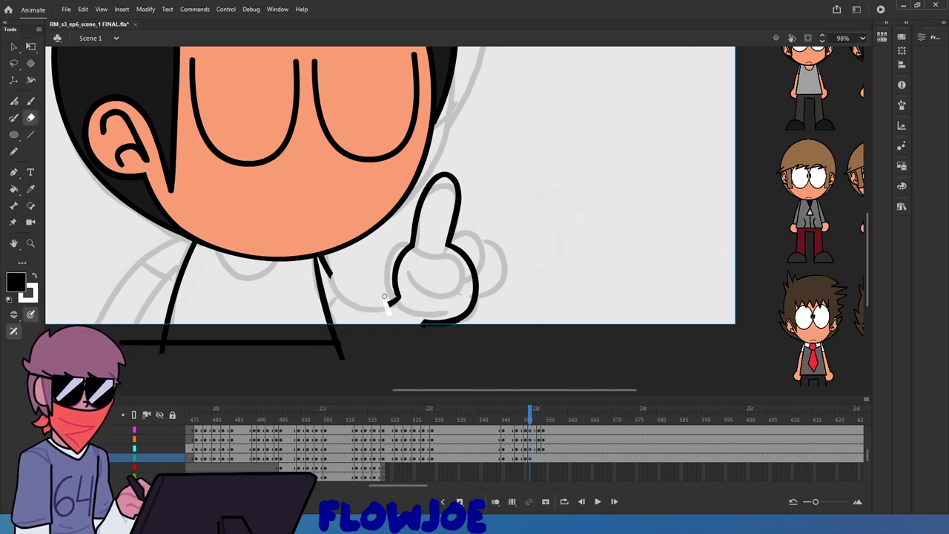
{"action": "left_click_drag", "start_coordinate": [386, 299], "coordinate": [390, 322]}
{"action": "key", "text": "b"}
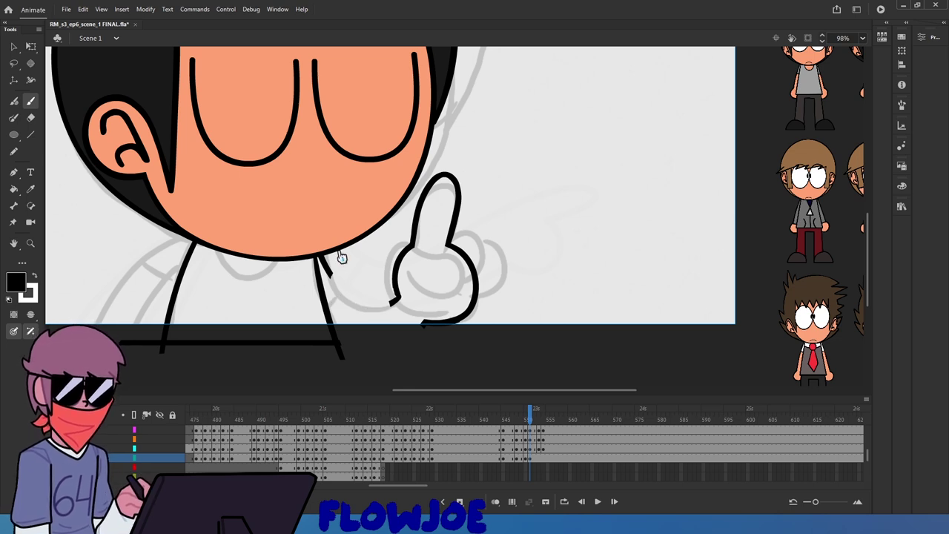
{"action": "key", "text": "e"}
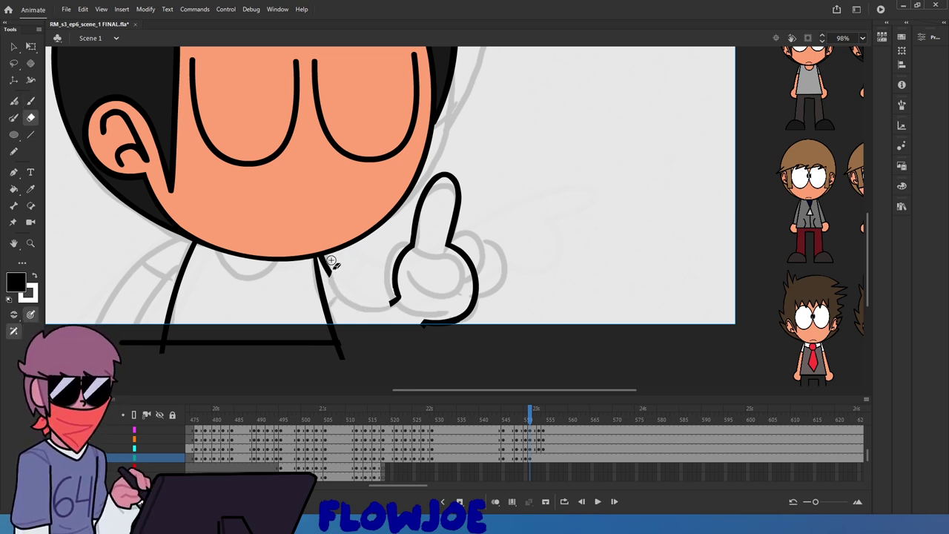
Redraw the inner arm curve between the chin stub and the wrist, and erase the excess along its upper edge
{"action": "key", "text": "b"}
{"action": "mouse_move", "coordinate": [321, 259]}
{"action": "left_mouse_down"}
{"action": "mouse_move", "coordinate": [354, 305]}
{"action": "mouse_move", "coordinate": [338, 292]}
{"action": "mouse_move", "coordinate": [369, 315]}
{"action": "mouse_move", "coordinate": [396, 303]}
{"action": "mouse_move", "coordinate": [348, 299]}
{"action": "mouse_move", "coordinate": [384, 306]}
{"action": "left_mouse_up"}
{"action": "key", "text": "ctrl+z"}
{"action": "key", "text": "ctrl+z"}
{"action": "key", "text": "ctrl+z"}
{"action": "key", "text": "ctrl+z"}
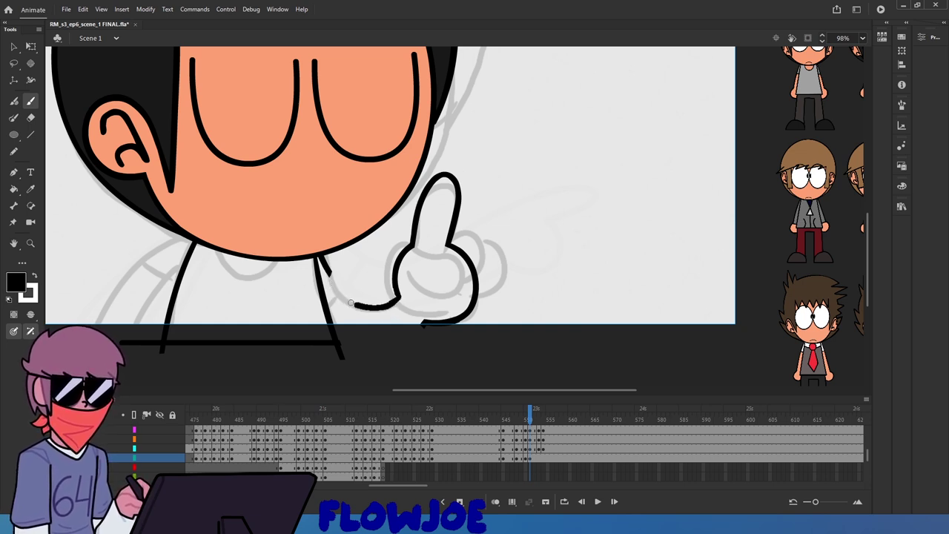
{"action": "key", "text": "e"}
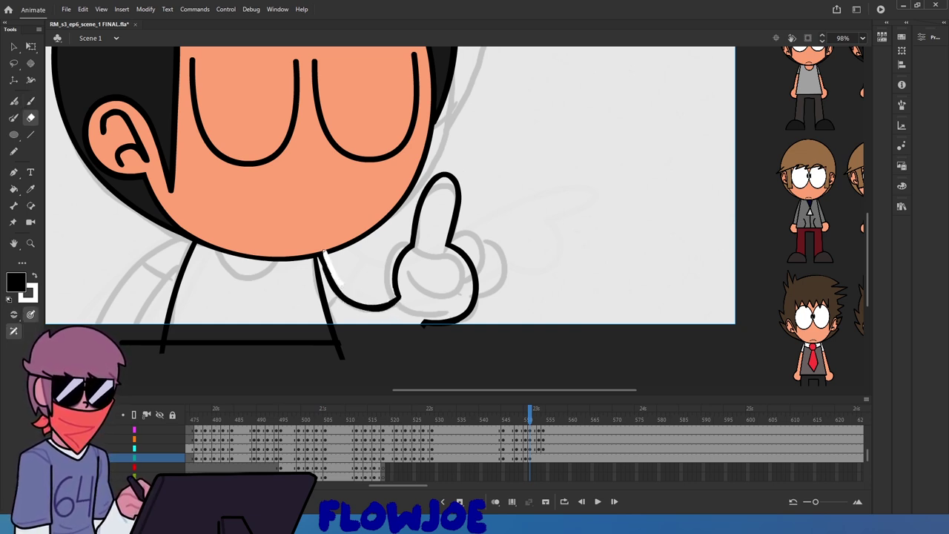
{"action": "left_click_drag", "start_coordinate": [326, 248], "coordinate": [335, 283]}
{"action": "key", "text": "b"}
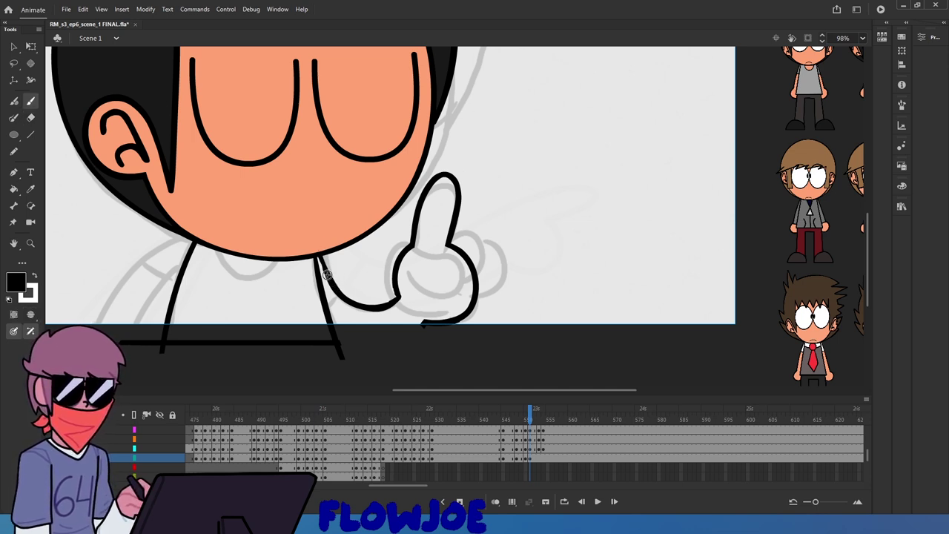
{"action": "key", "text": "e"}
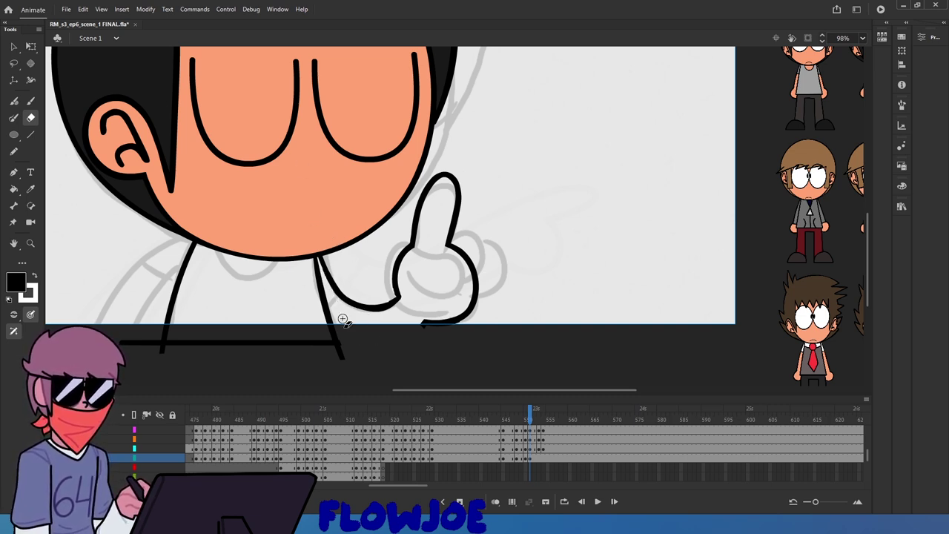
Ink the sleeve line and the raised arm's lower curve from torso to wrist, and reshape the corner where arm and hand meet
{"action": "key", "text": "b"}
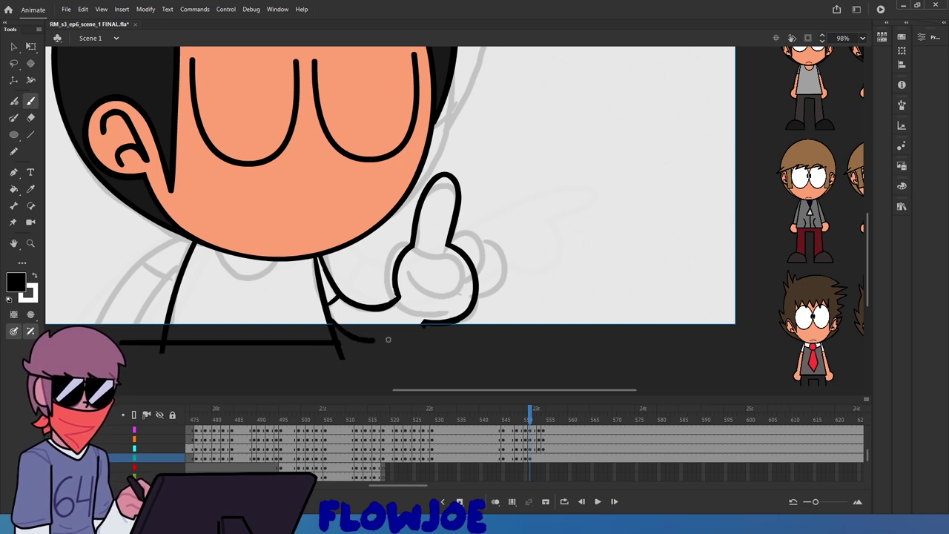
{"action": "mouse_move", "coordinate": [421, 331]}
{"action": "left_mouse_down"}
{"action": "mouse_move", "coordinate": [370, 351]}
{"action": "mouse_move", "coordinate": [335, 338]}
{"action": "left_mouse_up"}
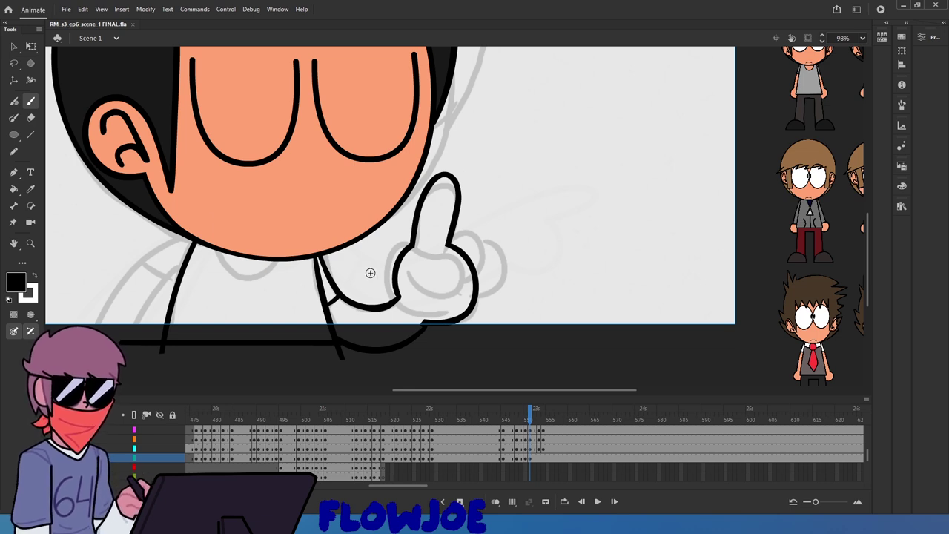
{"action": "left_click", "coordinate": [30, 46]}
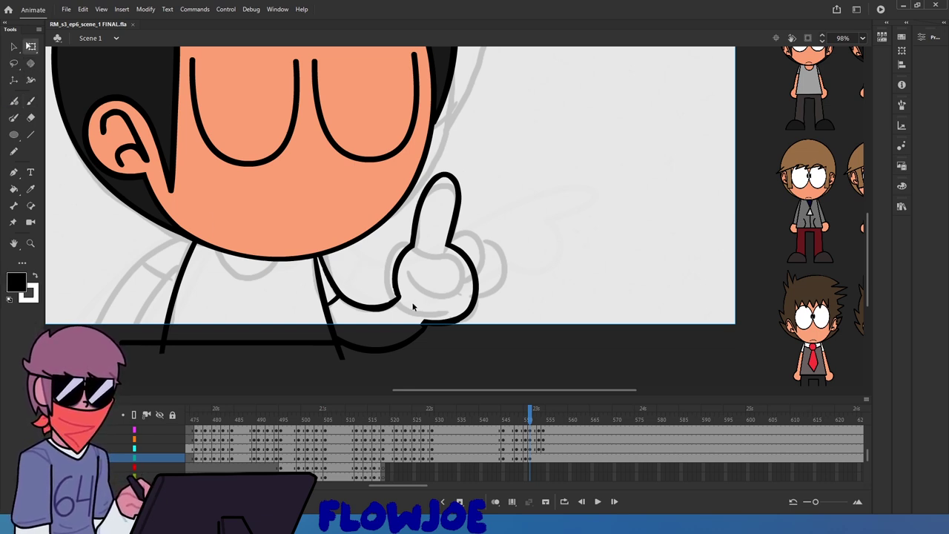
{"action": "mouse_move", "coordinate": [413, 304]}
{"action": "left_mouse_down"}
{"action": "mouse_move", "coordinate": [387, 272]}
{"action": "mouse_move", "coordinate": [366, 279]}
{"action": "left_mouse_up"}
{"action": "left_click", "coordinate": [13, 46]}
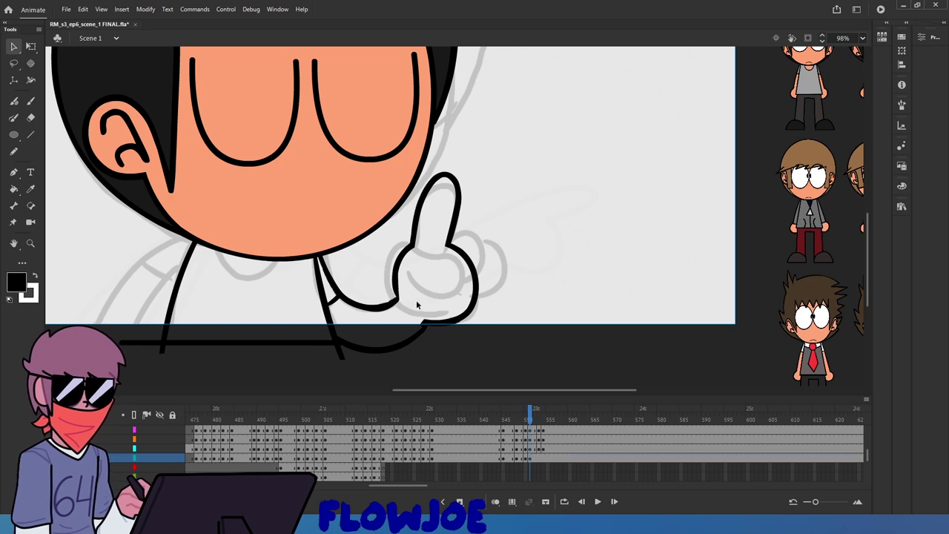
{"action": "scroll", "coordinate": [409, 304], "scroll_direction": "up", "scroll_amount": 4}
{"action": "left_click_drag", "start_coordinate": [364, 271], "coordinate": [367, 306]}
{"action": "scroll", "coordinate": [366, 310], "scroll_direction": "down", "scroll_amount": 2}
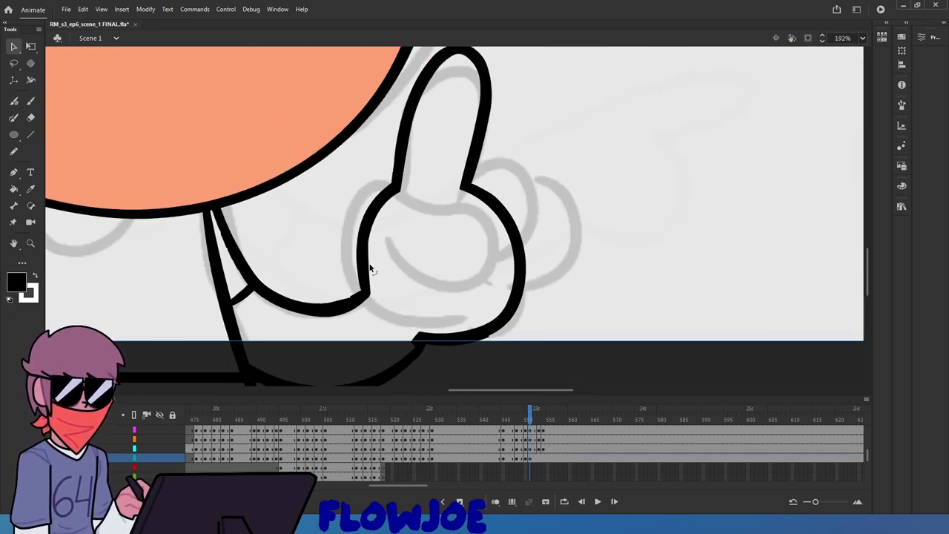
Smooth the hand outline's edge nearest the face and bend out the bump on the inner arm line near the wrist
{"action": "scroll", "coordinate": [371, 286], "scroll_direction": "up", "scroll_amount": 2}
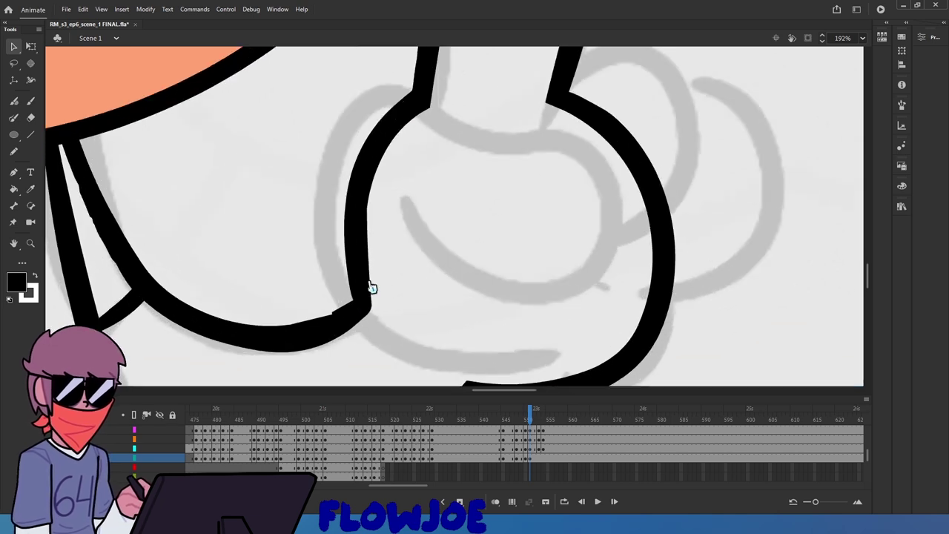
{"action": "mouse_move", "coordinate": [409, 298]}
{"action": "left_mouse_down"}
{"action": "mouse_move", "coordinate": [377, 202]}
{"action": "mouse_move", "coordinate": [319, 99]}
{"action": "left_mouse_up"}
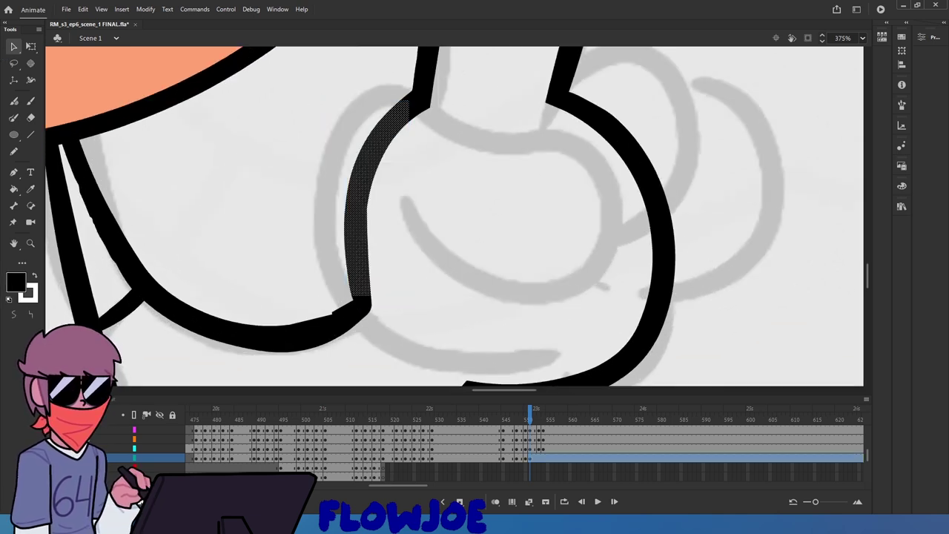
{"action": "left_click", "coordinate": [17, 314]}
{"action": "left_click", "coordinate": [436, 247]}
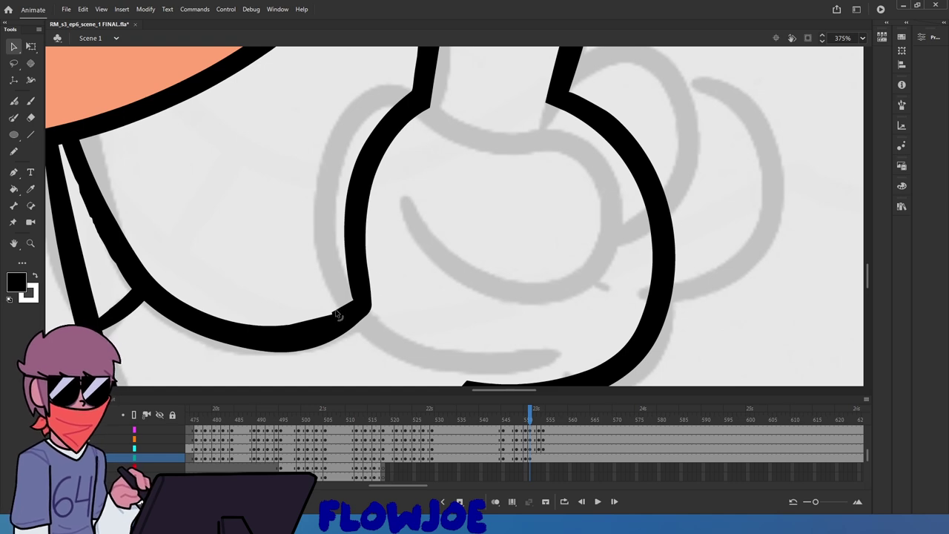
{"action": "mouse_move", "coordinate": [333, 319]}
{"action": "left_mouse_down"}
{"action": "mouse_move", "coordinate": [303, 331]}
{"action": "mouse_move", "coordinate": [254, 328]}
{"action": "left_mouse_up"}
{"action": "scroll", "coordinate": [302, 320], "scroll_direction": "up", "scroll_amount": 2}
{"action": "scroll", "coordinate": [296, 327], "scroll_direction": "down", "scroll_amount": 2}
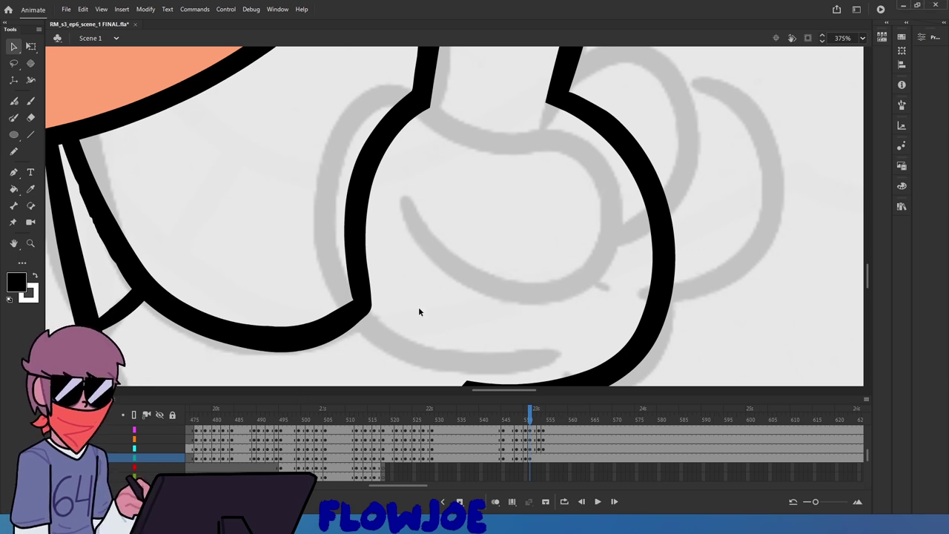
{"action": "scroll", "coordinate": [418, 307], "scroll_direction": "down", "scroll_amount": 3}
{"action": "left_click_drag", "start_coordinate": [354, 202], "coordinate": [351, 212]}
{"action": "key", "text": "ctrl+z"}
{"action": "scroll", "coordinate": [194, 170], "scroll_direction": "up", "scroll_amount": 3}
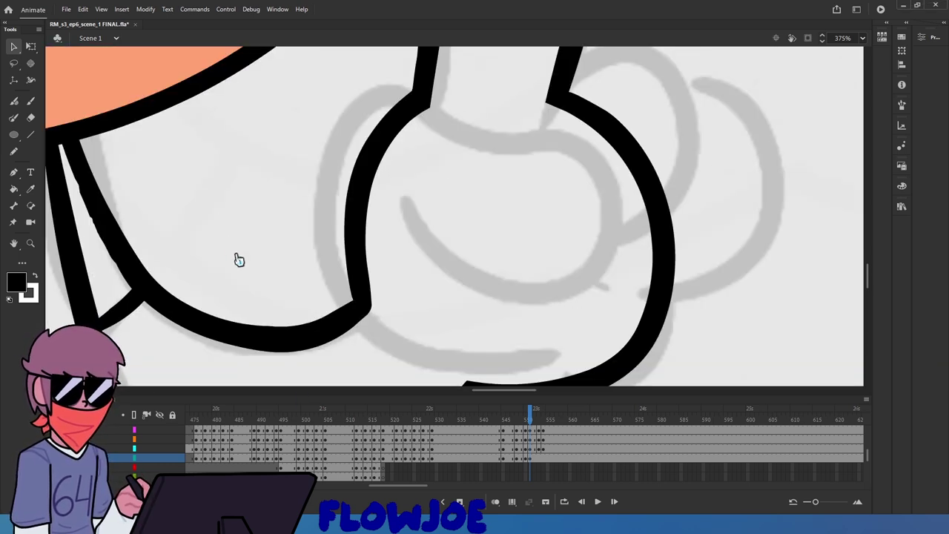
Smooth the arm and torso lines just under the chin and adjust the sleeve line where it meets the torso
{"action": "scroll", "coordinate": [239, 259], "scroll_direction": "left", "scroll_amount": 3}
{"action": "left_click_drag", "start_coordinate": [444, 295], "coordinate": [302, 148]}
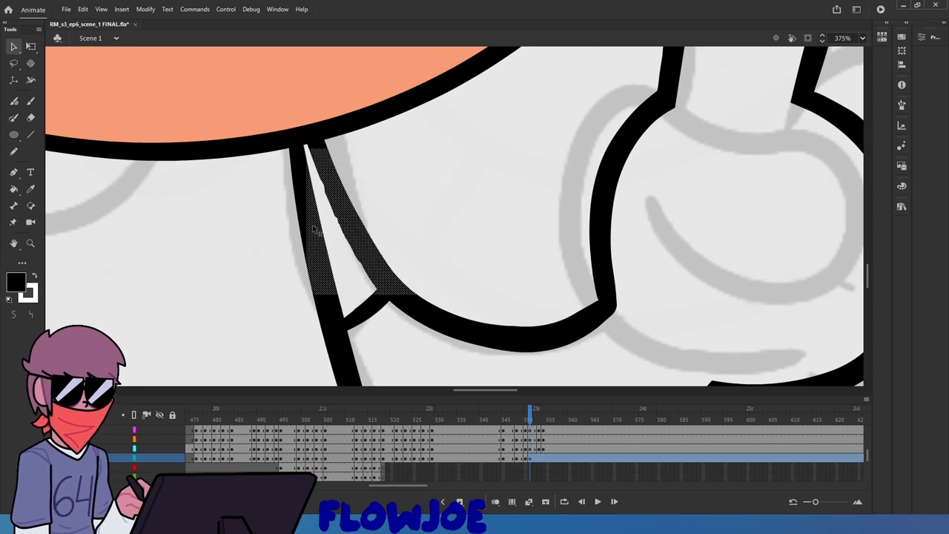
{"action": "left_click", "coordinate": [12, 316]}
{"action": "left_click", "coordinate": [428, 249]}
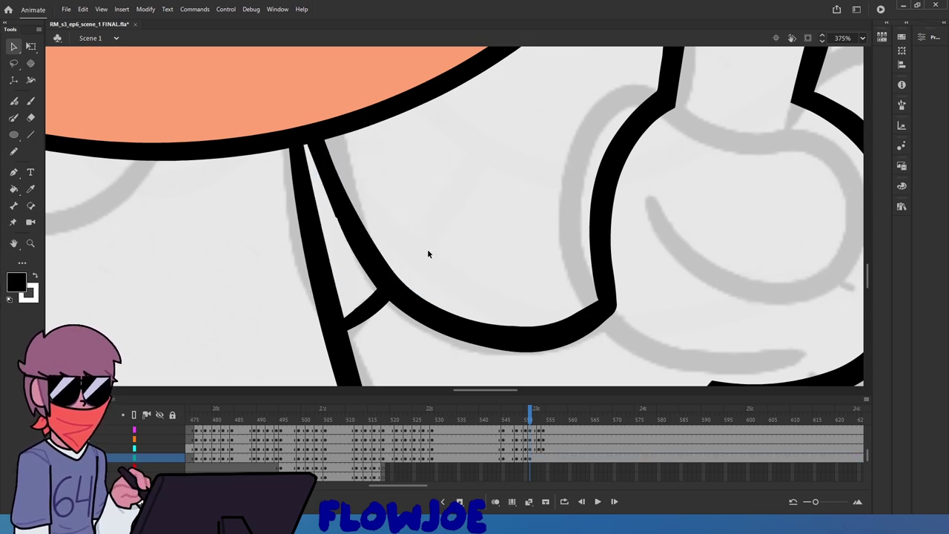
{"action": "scroll", "coordinate": [382, 240], "scroll_direction": "down", "scroll_amount": 2}
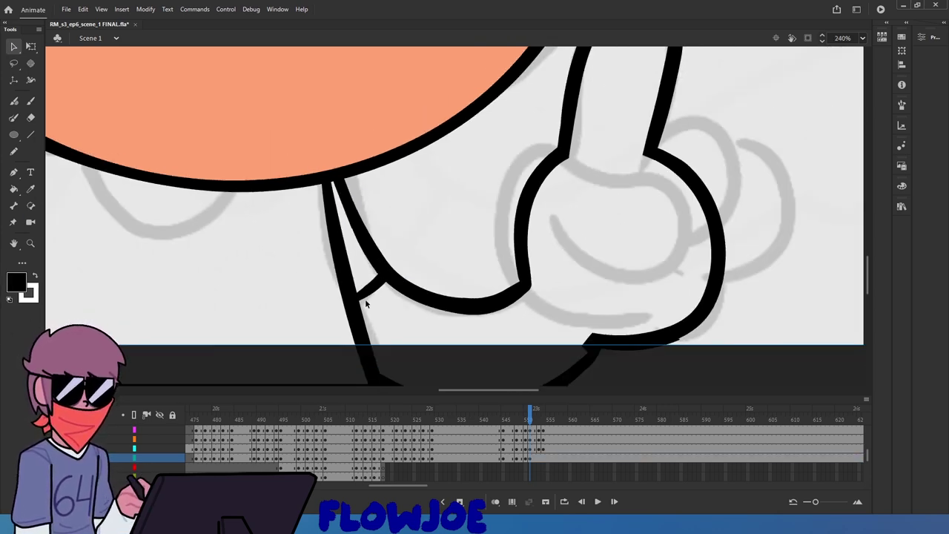
{"action": "left_click_drag", "start_coordinate": [365, 298], "coordinate": [353, 310]}
{"action": "scroll", "coordinate": [623, 286], "scroll_direction": "down", "scroll_amount": 1}
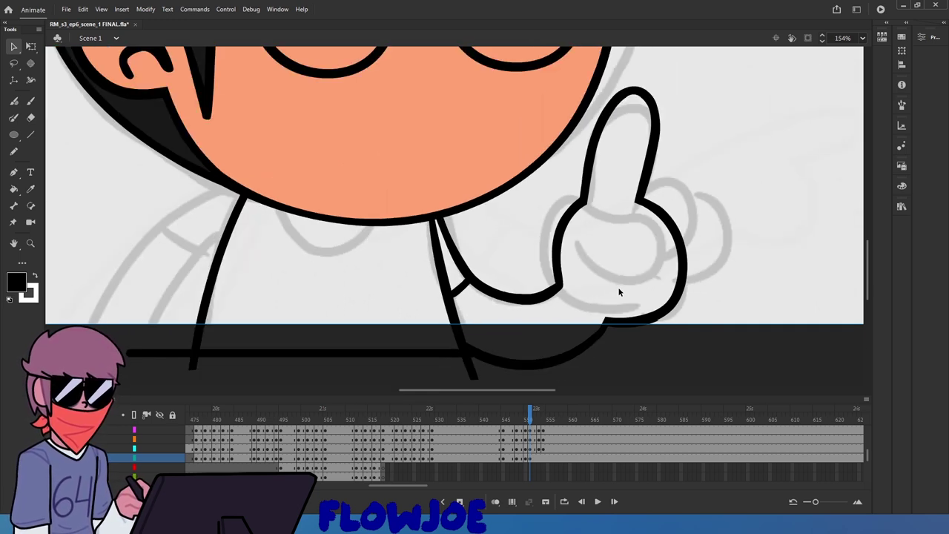
{"action": "scroll", "coordinate": [593, 290], "scroll_direction": "down", "scroll_amount": 2}
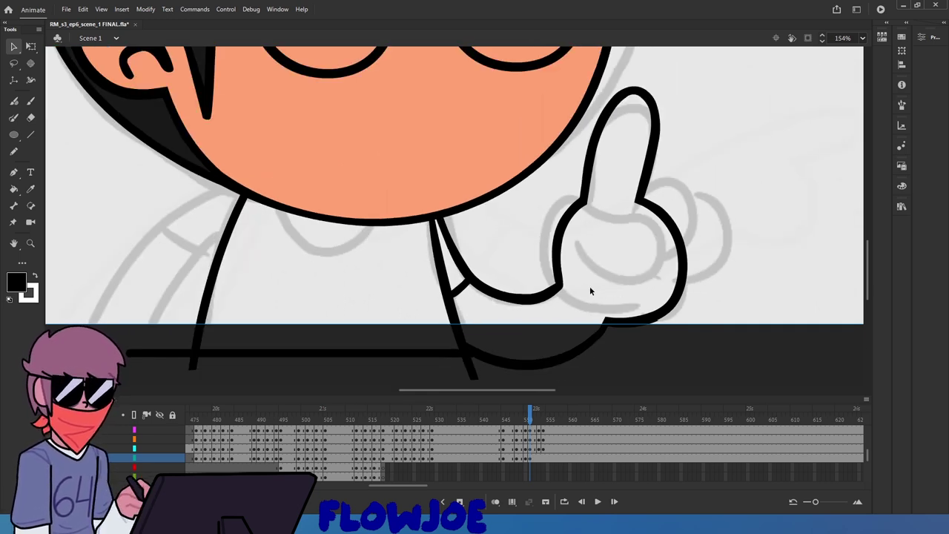
{"action": "scroll", "coordinate": [586, 289], "scroll_direction": "down", "scroll_amount": 1}
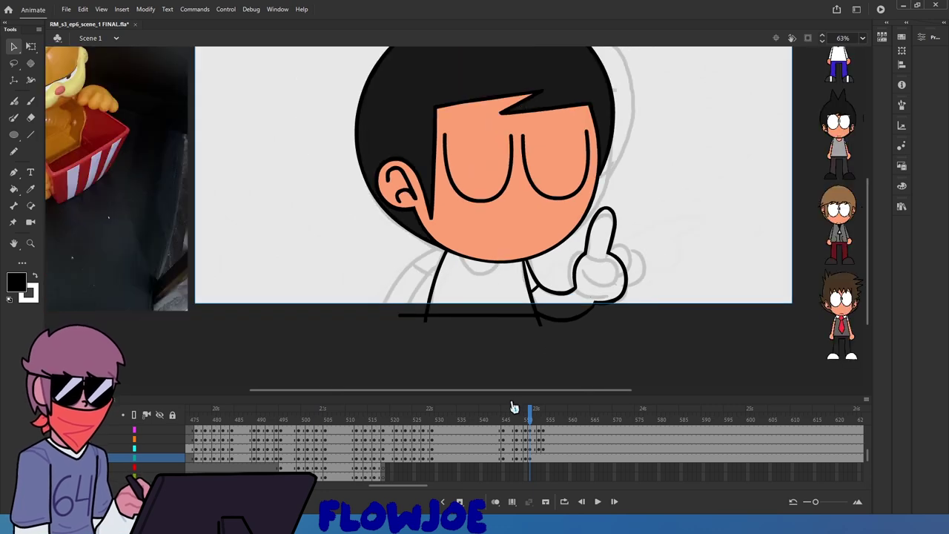
Go to the following pose with the sideways-looking eyes and give it an empty keyframe on the body line layer
{"action": "mouse_move", "coordinate": [528, 415]}
{"action": "left_mouse_down"}
{"action": "mouse_move", "coordinate": [521, 421]}
{"action": "mouse_move", "coordinate": [535, 430]}
{"action": "left_mouse_up"}
{"action": "left_click", "coordinate": [537, 460]}
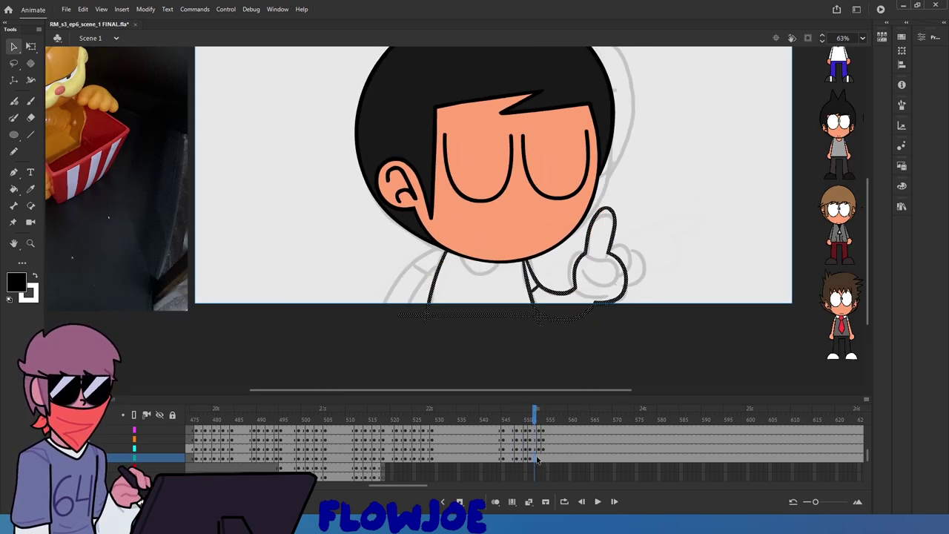
{"action": "left_click", "coordinate": [544, 460]}
{"action": "left_click", "coordinate": [539, 459]}
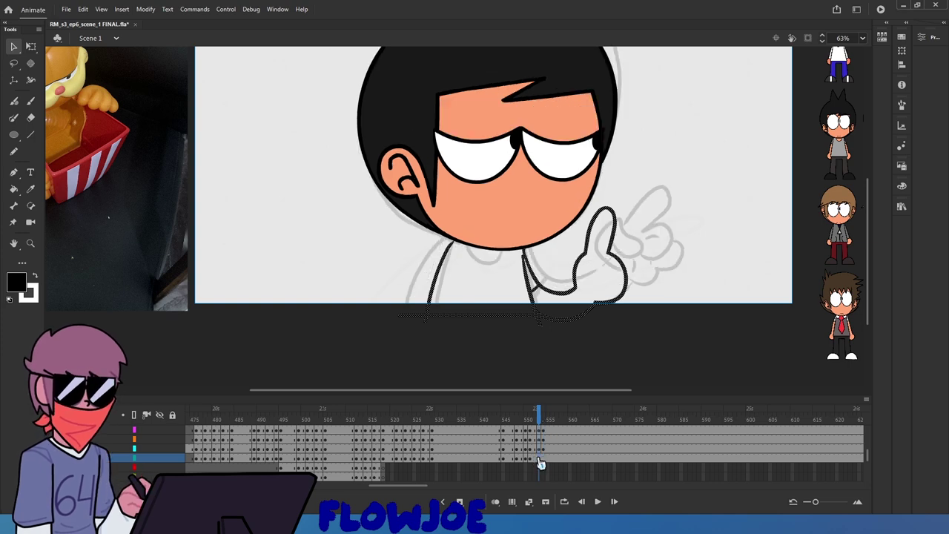
{"action": "left_click", "coordinate": [577, 255]}
{"action": "scroll", "coordinate": [578, 254], "scroll_direction": "up", "scroll_amount": 2}
{"action": "scroll", "coordinate": [563, 241], "scroll_direction": "down", "scroll_amount": 3}
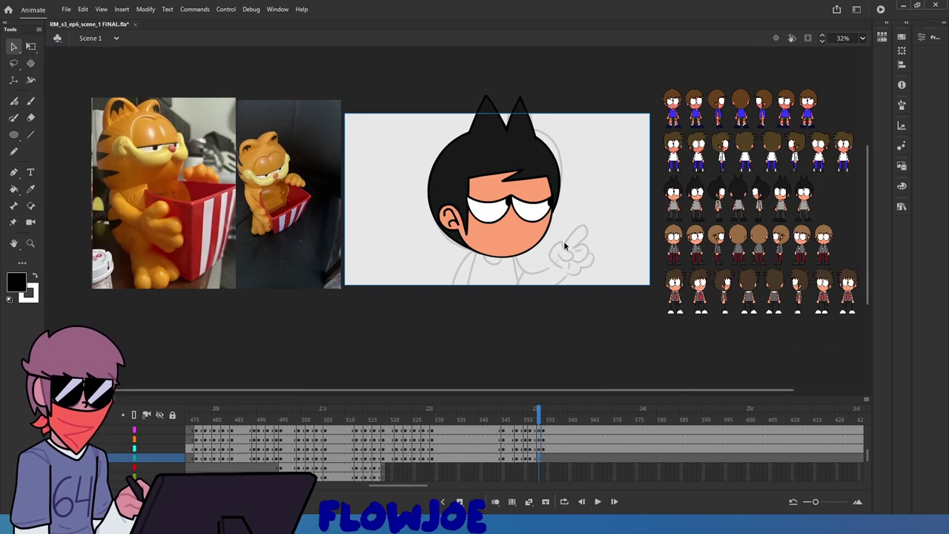
{"action": "scroll", "coordinate": [556, 290], "scroll_direction": "up", "scroll_amount": 3}
{"action": "scroll", "coordinate": [550, 339], "scroll_direction": "down", "scroll_amount": 3}
Flip between the neighbouring frames to compare the poses, return to the empty body frame, and save the file
{"action": "mouse_move", "coordinate": [535, 408]}
{"action": "left_mouse_down"}
{"action": "mouse_move", "coordinate": [521, 413]}
{"action": "mouse_move", "coordinate": [548, 415]}
{"action": "mouse_move", "coordinate": [541, 423]}
{"action": "left_mouse_up"}
{"action": "key", "text": "period"}
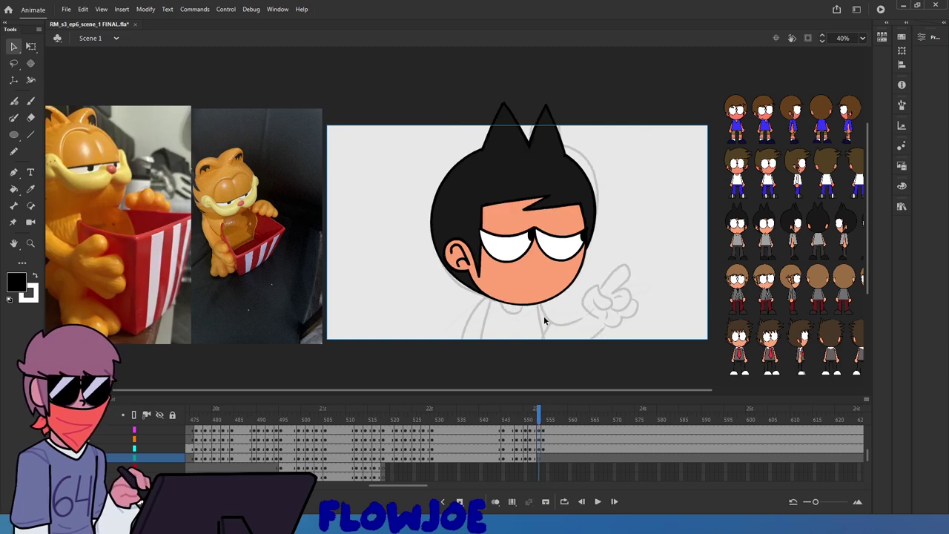
{"action": "key", "text": "comma"}
{"action": "key", "text": "period"}
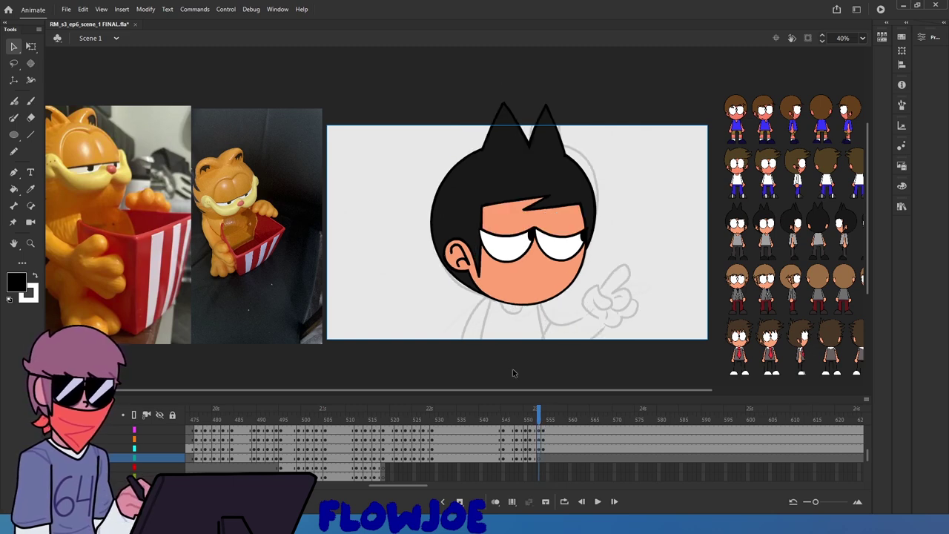
{"action": "key", "text": "comma"}
{"action": "key", "text": "ctrl+s"}
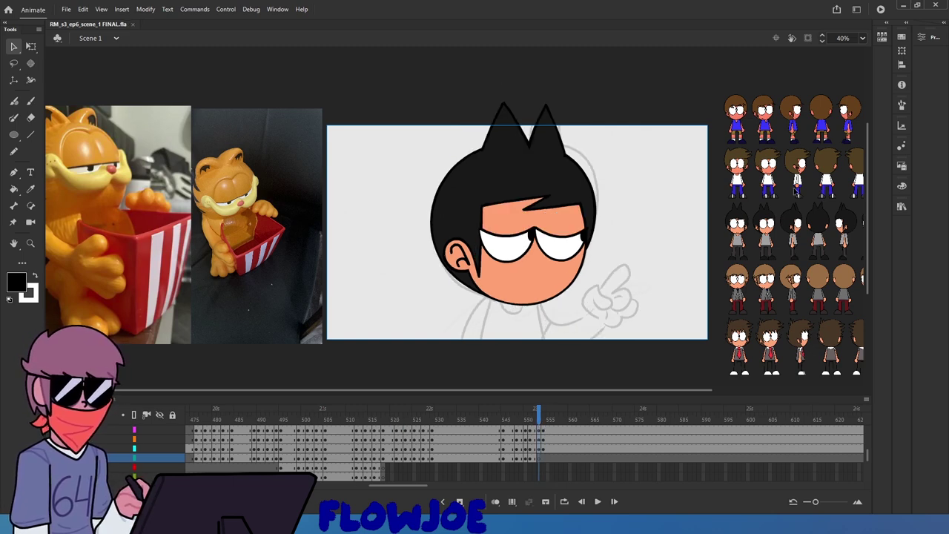
{"action": "left_click", "coordinate": [862, 38]}
{"action": "left_click", "coordinate": [877, 67]}
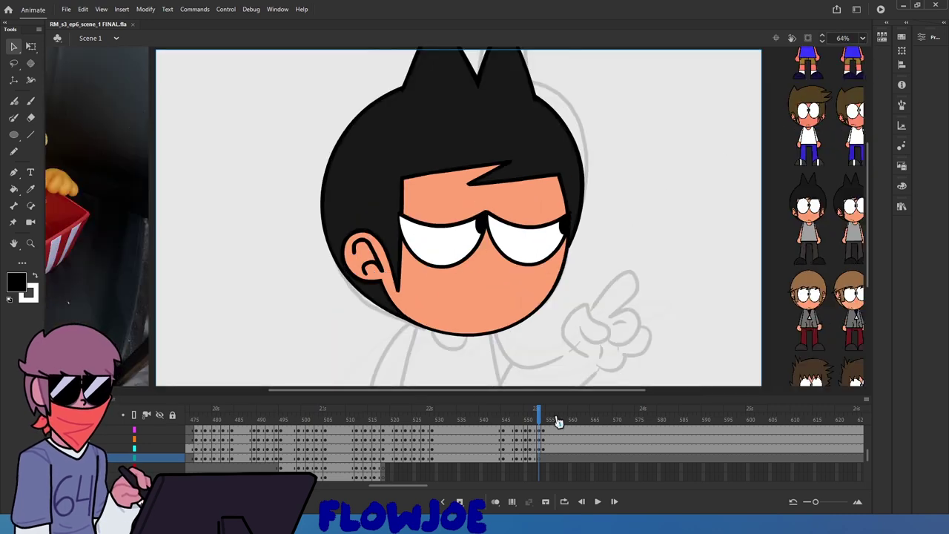
{"action": "left_click_drag", "start_coordinate": [556, 421], "coordinate": [539, 460]}
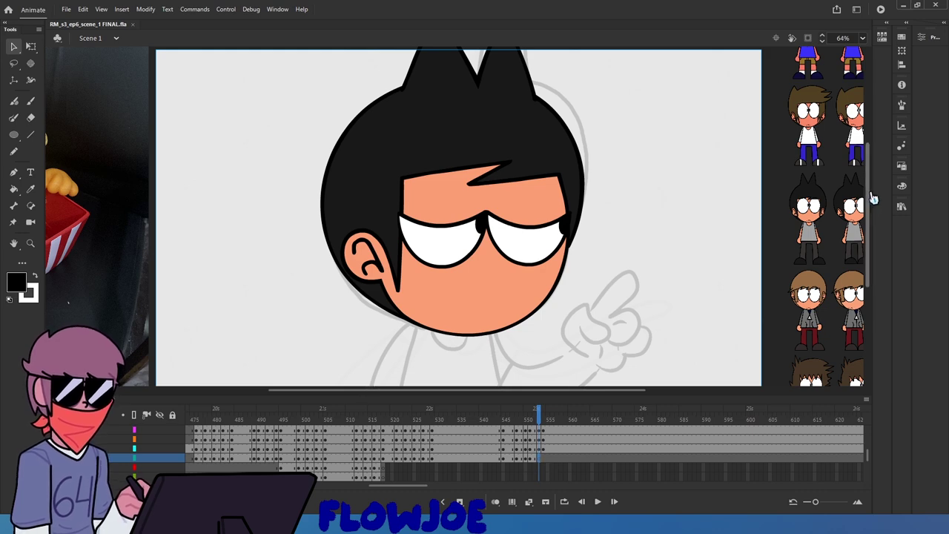
{"action": "scroll", "coordinate": [873, 205], "scroll_direction": "down", "scroll_amount": 2}
{"action": "left_click", "coordinate": [30, 103]}
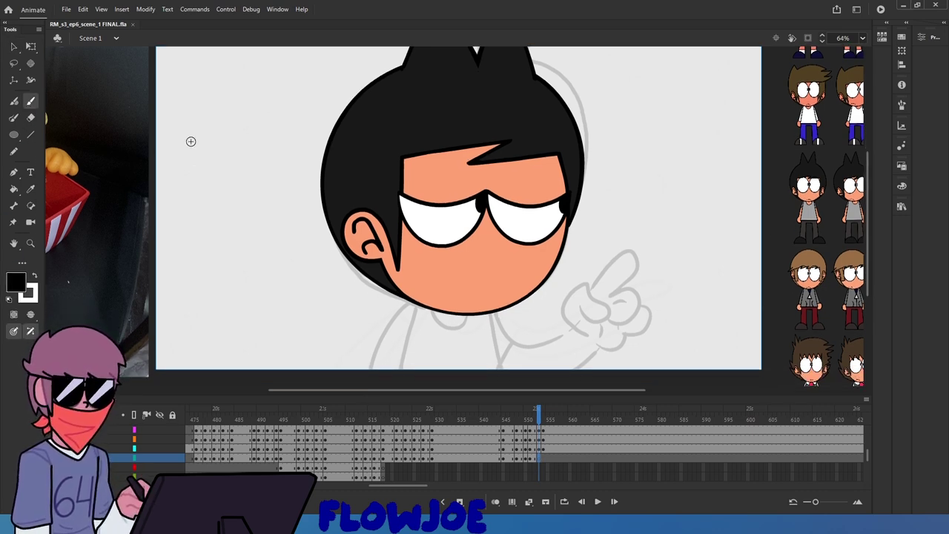
{"action": "left_click_drag", "start_coordinate": [416, 307], "coordinate": [396, 385]}
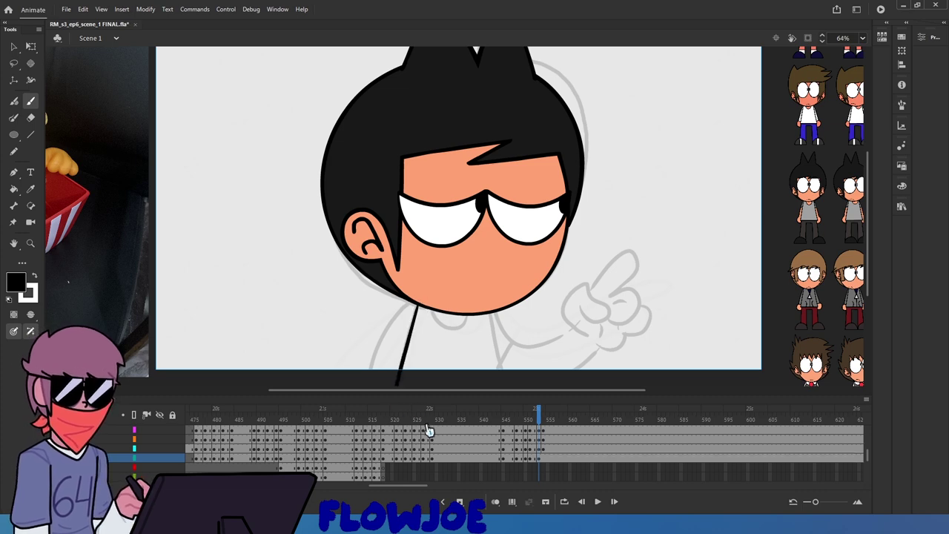
{"action": "key", "text": "ctrl+z"}
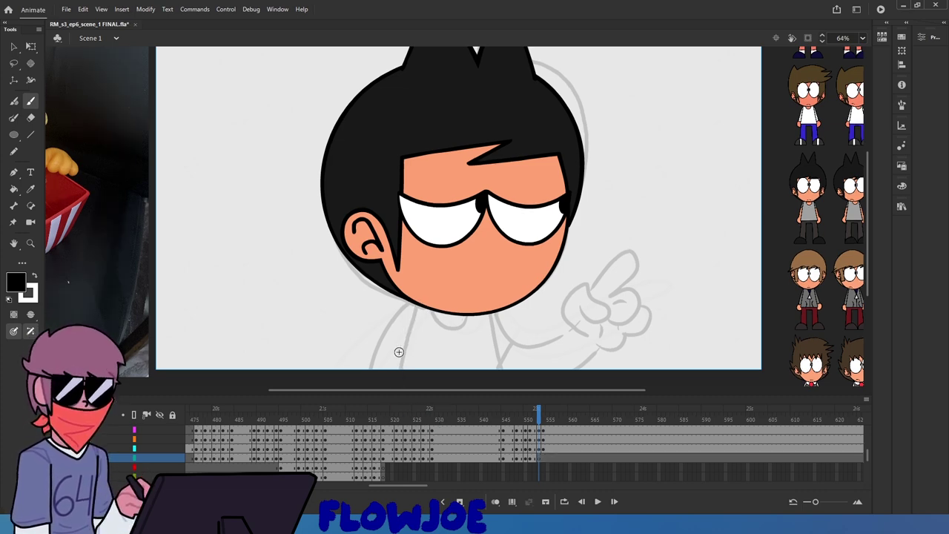
{"action": "left_click_drag", "start_coordinate": [415, 307], "coordinate": [398, 386]}
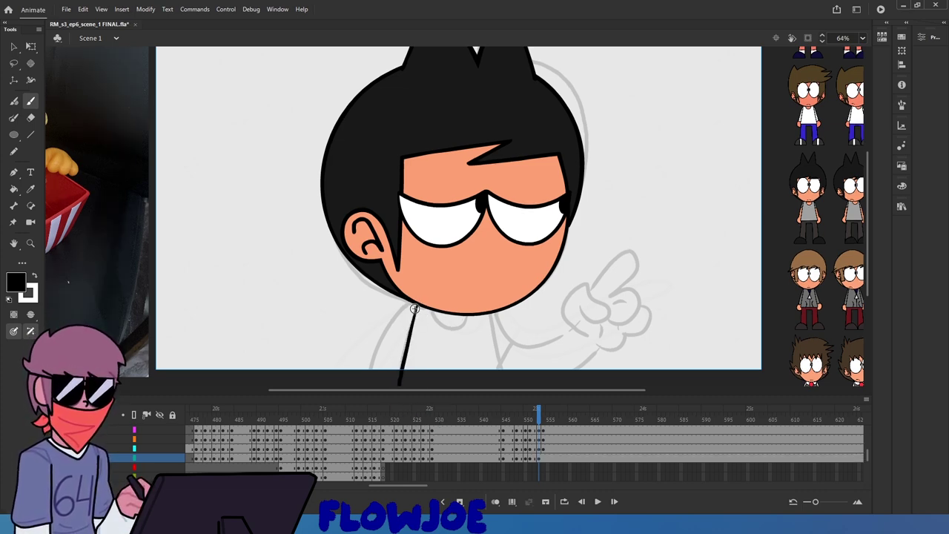
{"action": "mouse_move", "coordinate": [416, 304]}
{"action": "left_mouse_down"}
{"action": "mouse_move", "coordinate": [364, 362]}
{"action": "mouse_move", "coordinate": [359, 384]}
{"action": "left_mouse_up"}
{"action": "key", "text": "ctrl+z"}
{"action": "key", "text": "ctrl+z"}
Check the previous pose, and ink the torso's side and the lowered arm's outer line with the brush from under the head past the stage edge
{"action": "left_click", "coordinate": [535, 419]}
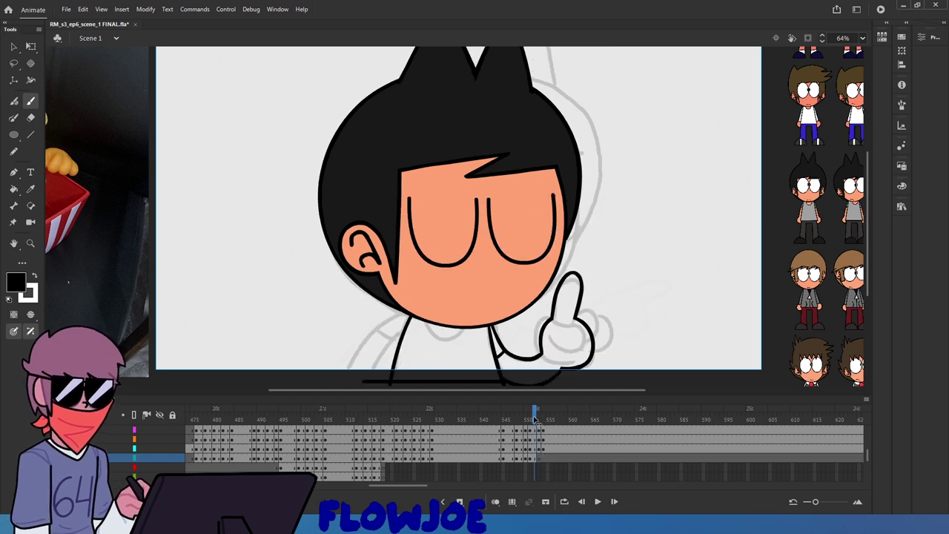
{"action": "left_click", "coordinate": [538, 419]}
{"action": "left_click_drag", "start_coordinate": [415, 307], "coordinate": [392, 386]}
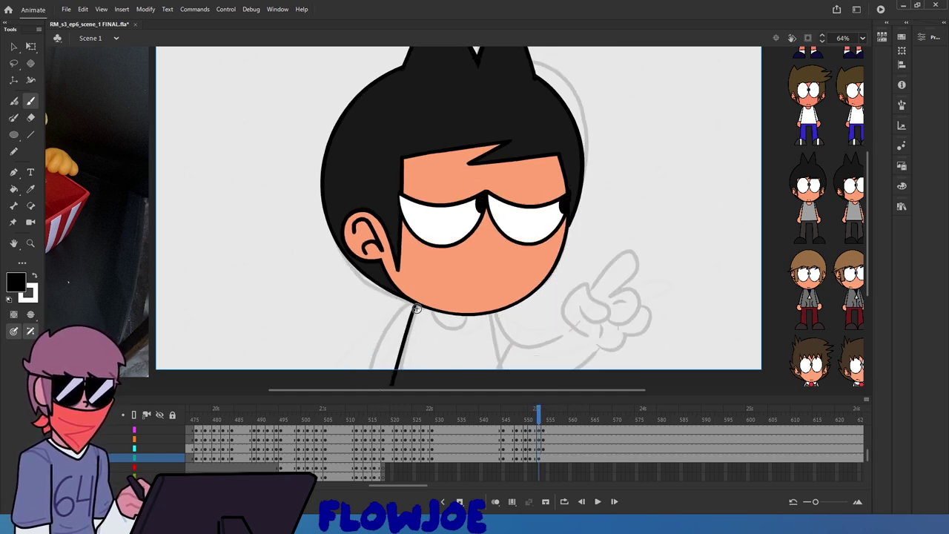
{"action": "key", "text": "ctrl+z"}
{"action": "left_click_drag", "start_coordinate": [417, 304], "coordinate": [394, 386]}
{"action": "left_click_drag", "start_coordinate": [415, 303], "coordinate": [359, 386]}
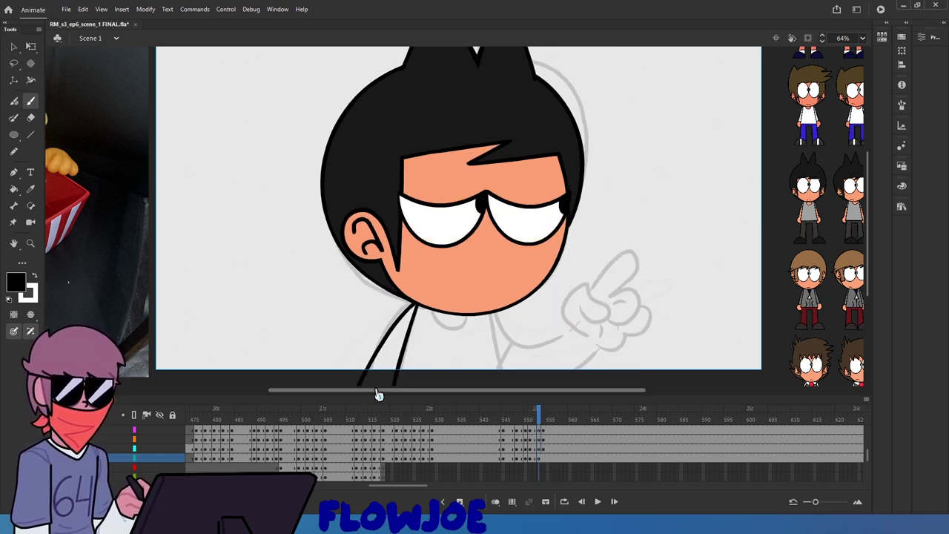
Ink the raised arm's inner curve from the chin to the wrist, and discard the trial outline of the pointing hand
{"action": "mouse_move", "coordinate": [493, 310]}
{"action": "left_mouse_down"}
{"action": "mouse_move", "coordinate": [511, 342]}
{"action": "mouse_move", "coordinate": [539, 343]}
{"action": "mouse_move", "coordinate": [572, 324]}
{"action": "mouse_move", "coordinate": [566, 311]}
{"action": "mouse_move", "coordinate": [583, 284]}
{"action": "mouse_move", "coordinate": [626, 245]}
{"action": "mouse_move", "coordinate": [643, 255]}
{"action": "mouse_move", "coordinate": [611, 290]}
{"action": "mouse_move", "coordinate": [628, 322]}
{"action": "mouse_move", "coordinate": [594, 352]}
{"action": "left_mouse_up"}
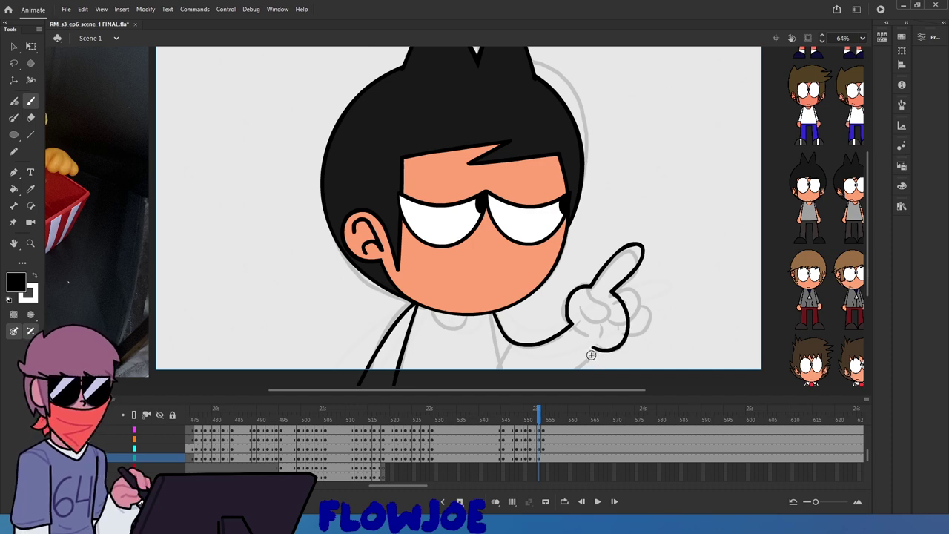
{"action": "key", "text": "ctrl+z"}
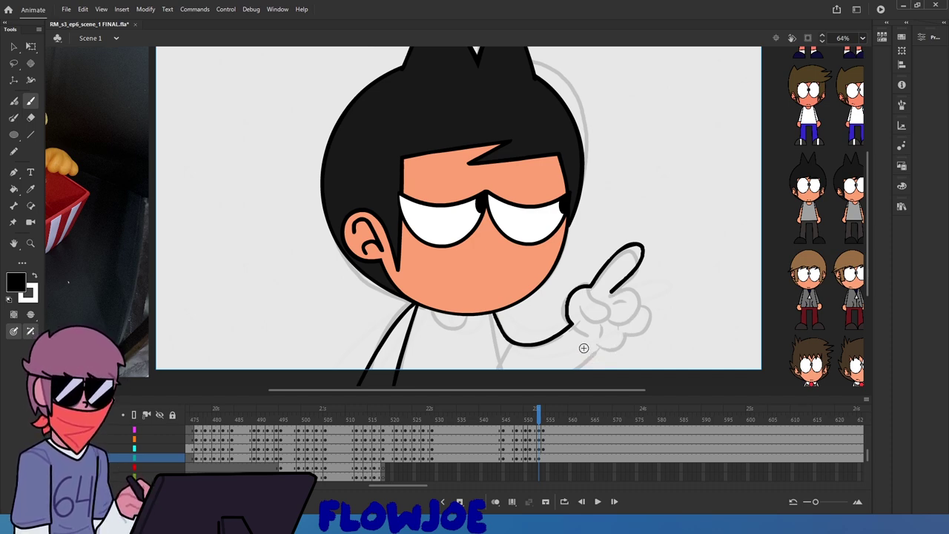
{"action": "key", "text": "q"}
{"action": "left_click", "coordinate": [568, 326]}
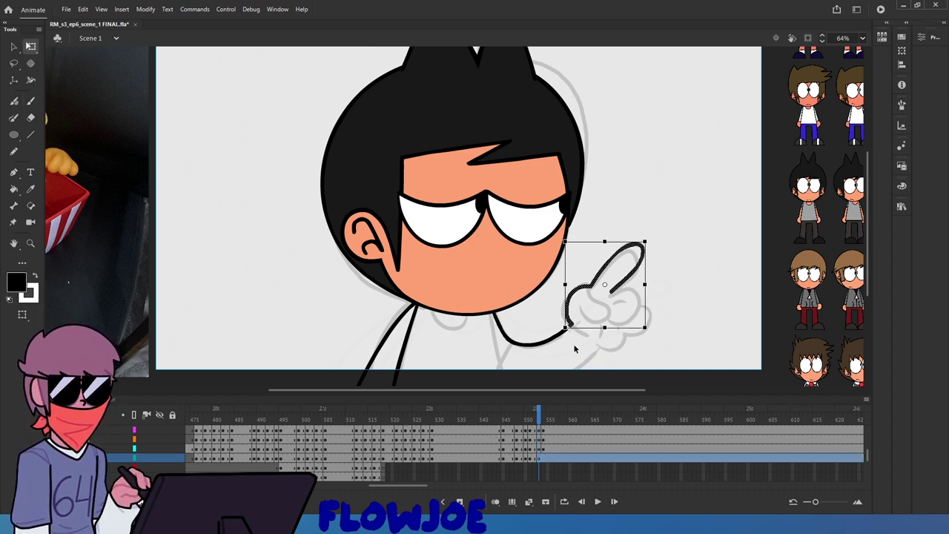
{"action": "key", "text": "Delete"}
{"action": "key", "text": "b"}
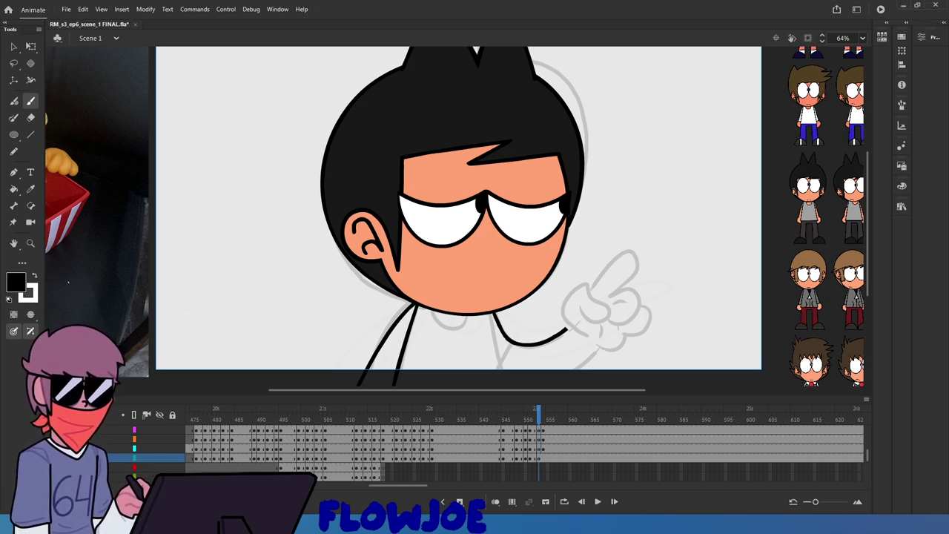
{"action": "left_click_drag", "start_coordinate": [512, 417], "coordinate": [539, 430]}
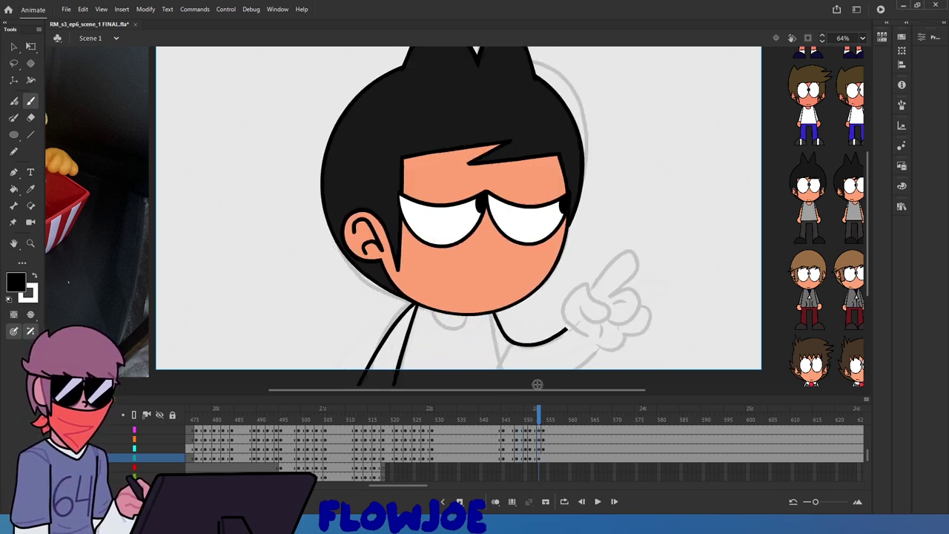
{"action": "left_click", "coordinate": [13, 46]}
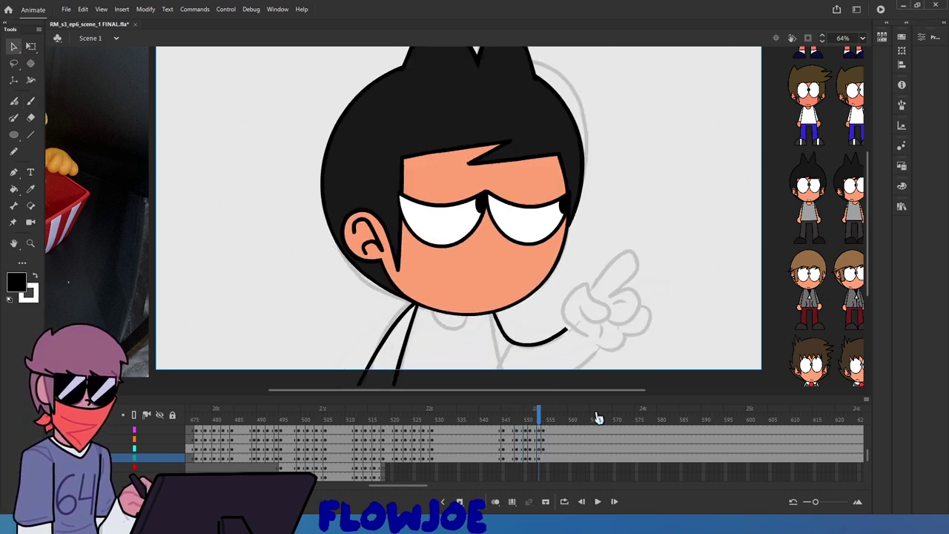
{"action": "left_click", "coordinate": [529, 344]}
{"action": "left_click", "coordinate": [540, 357]}
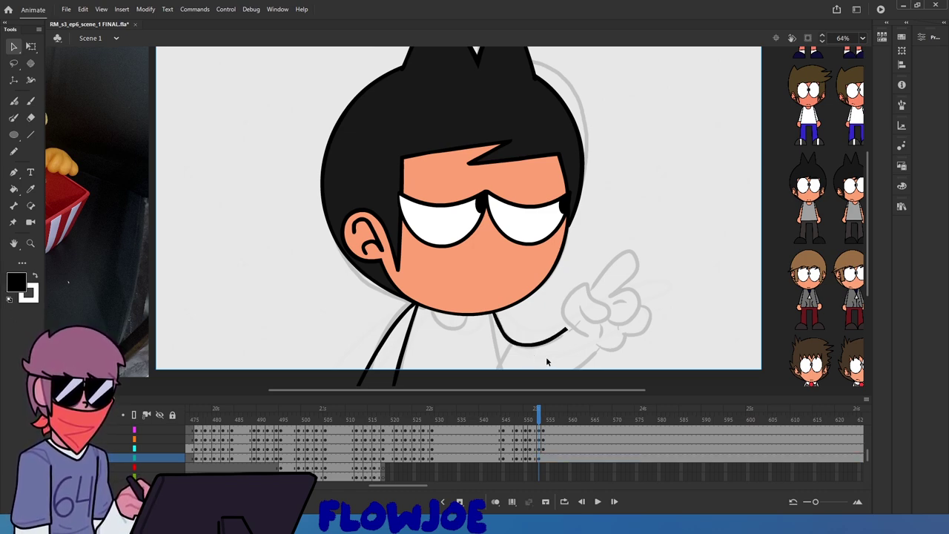
{"action": "left_click", "coordinate": [528, 344]}
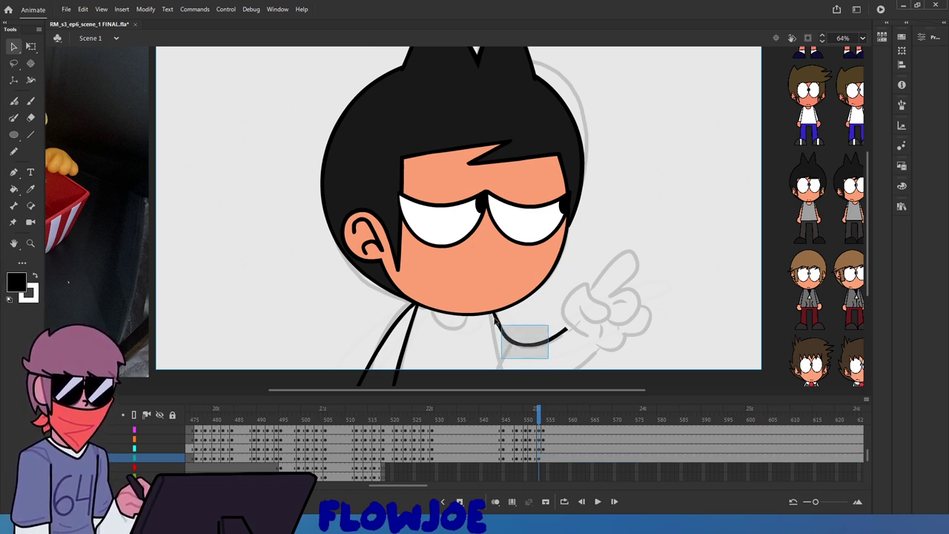
{"action": "left_click", "coordinate": [344, 362]}
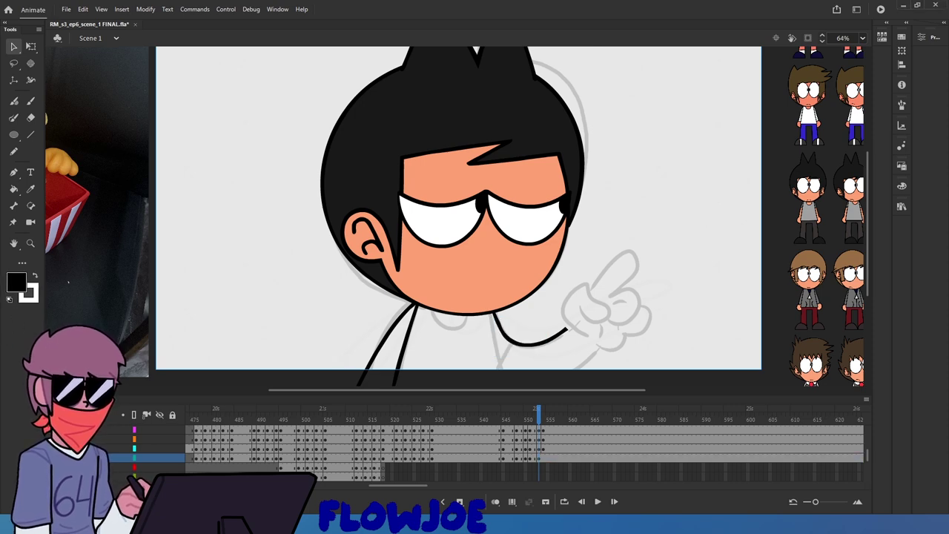
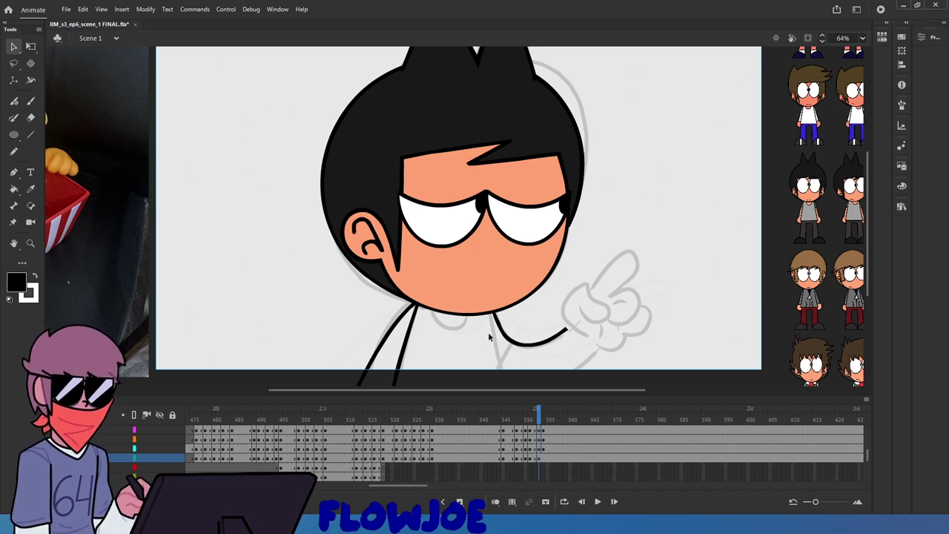
{"action": "left_click_drag", "start_coordinate": [479, 344], "coordinate": [523, 316]}
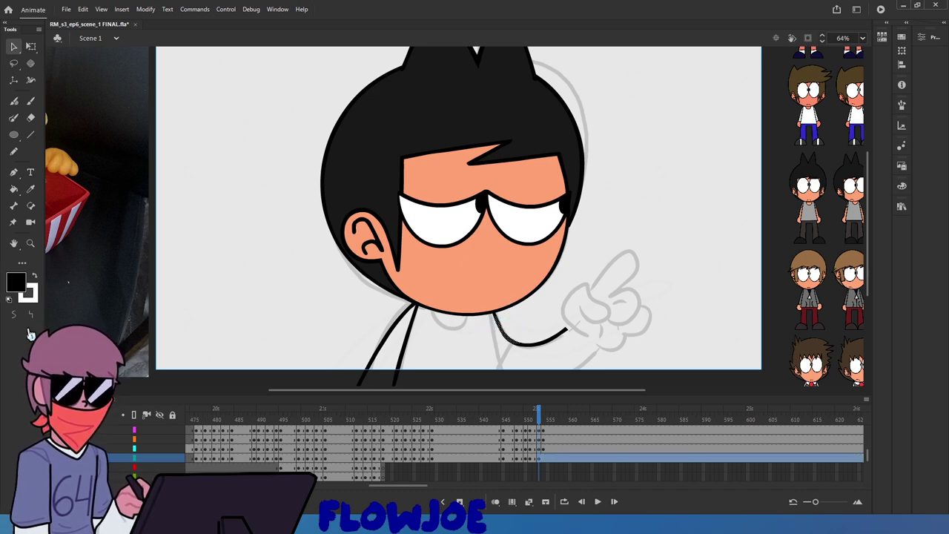
{"action": "left_click", "coordinate": [606, 321]}
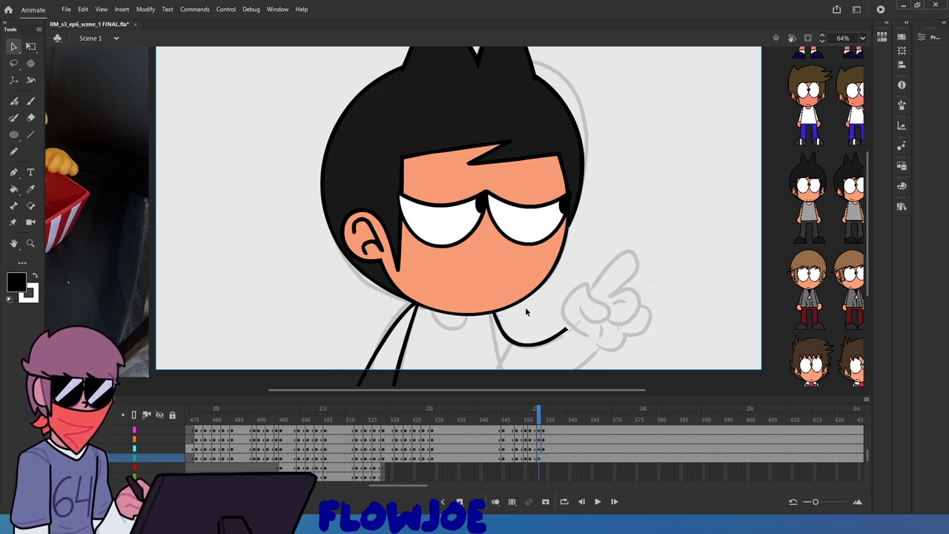
Ink the torso's side line below the raised arm's shoulder past the stage edge, and close the body with a horizontal line below the stage
{"action": "key", "text": "b"}
{"action": "left_click_drag", "start_coordinate": [491, 308], "coordinate": [491, 338]}
{"action": "left_click_drag", "start_coordinate": [492, 396], "coordinate": [487, 388]}
{"action": "key", "text": "ctrl+z"}
{"action": "left_click_drag", "start_coordinate": [491, 306], "coordinate": [515, 436]}
{"action": "key", "text": "ctrl+z"}
{"action": "key", "text": "ctrl+z"}
{"action": "key", "text": "ctrl+z"}
{"action": "key", "text": "ctrl+z"}
{"action": "key", "text": "ctrl+z"}
{"action": "key", "text": "ctrl+z"}
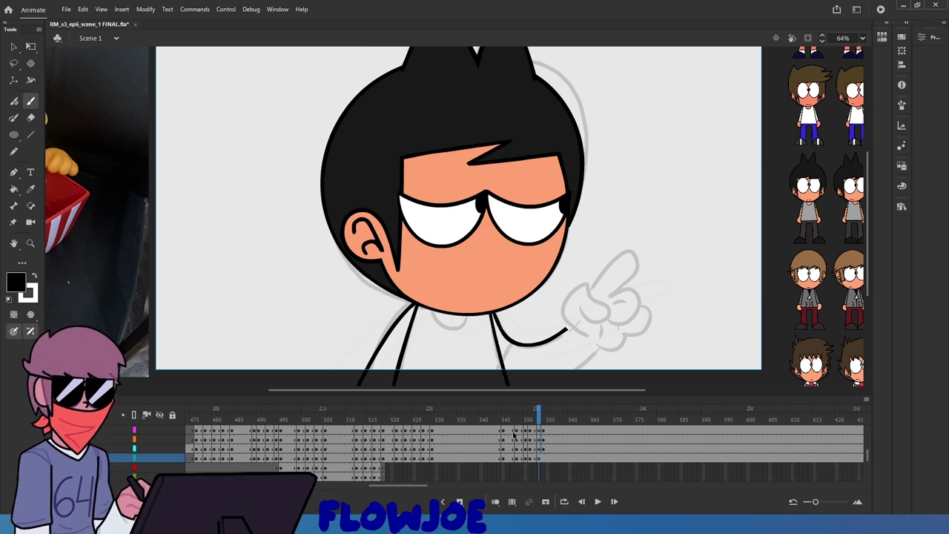
{"action": "key", "text": "ctrl+z"}
{"action": "mouse_move", "coordinate": [488, 306]}
{"action": "left_mouse_down"}
{"action": "mouse_move", "coordinate": [511, 422]}
{"action": "mouse_move", "coordinate": [492, 315]}
{"action": "mouse_move", "coordinate": [508, 407]}
{"action": "left_mouse_up"}
{"action": "key", "text": "ctrl+z"}
{"action": "scroll", "coordinate": [853, 207], "scroll_direction": "down", "scroll_amount": 1}
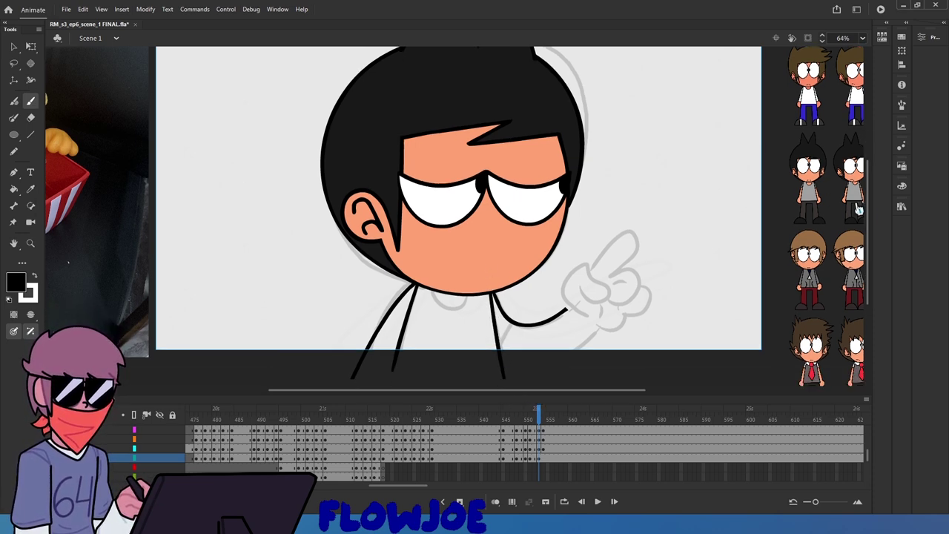
{"action": "left_click_drag", "start_coordinate": [349, 372], "coordinate": [565, 373]}
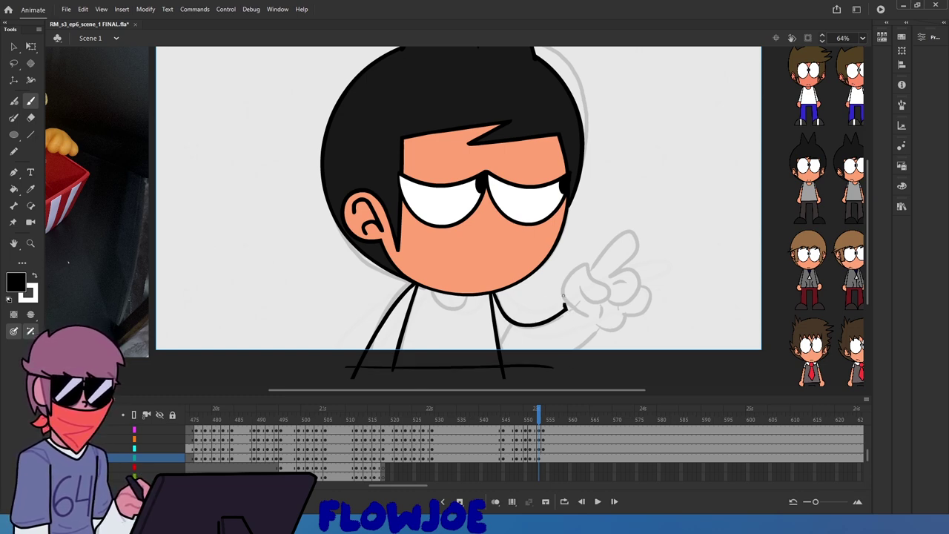
Ink the pointing hand's outline with its raised index finger, continuing down the forearm's outer curve to below the stage edge
{"action": "mouse_move", "coordinate": [568, 308]}
{"action": "left_mouse_down"}
{"action": "mouse_move", "coordinate": [604, 246]}
{"action": "mouse_move", "coordinate": [636, 235]}
{"action": "mouse_move", "coordinate": [635, 255]}
{"action": "mouse_move", "coordinate": [611, 276]}
{"action": "mouse_move", "coordinate": [621, 312]}
{"action": "mouse_move", "coordinate": [593, 331]}
{"action": "left_mouse_up"}
{"action": "key", "text": "ctrl+z"}
{"action": "mouse_move", "coordinate": [588, 268]}
{"action": "left_mouse_down"}
{"action": "mouse_move", "coordinate": [643, 239]}
{"action": "mouse_move", "coordinate": [610, 277]}
{"action": "mouse_move", "coordinate": [622, 299]}
{"action": "mouse_move", "coordinate": [617, 327]}
{"action": "mouse_move", "coordinate": [594, 334]}
{"action": "left_mouse_up"}
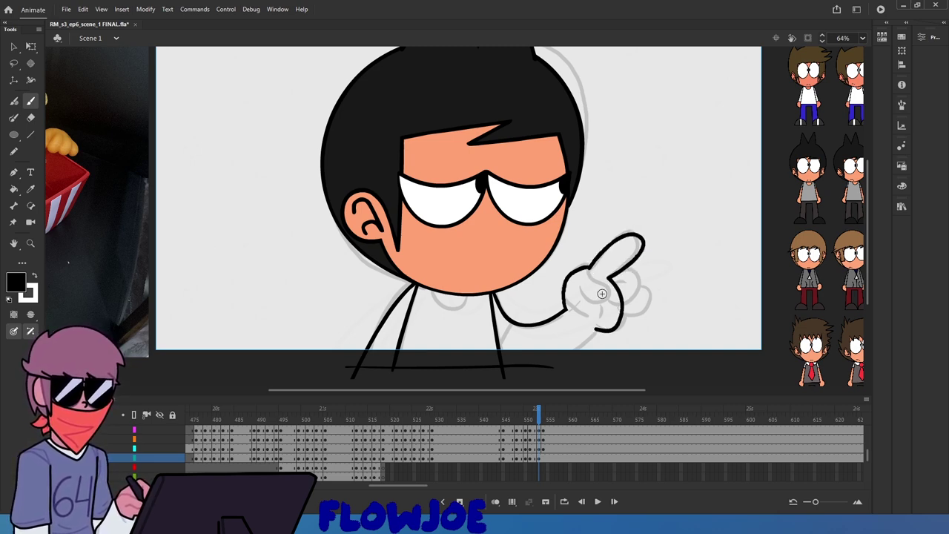
{"action": "key", "text": "ctrl+z"}
{"action": "mouse_move", "coordinate": [592, 268]}
{"action": "left_mouse_down"}
{"action": "mouse_move", "coordinate": [640, 231]}
{"action": "mouse_move", "coordinate": [621, 268]}
{"action": "mouse_move", "coordinate": [624, 319]}
{"action": "mouse_move", "coordinate": [591, 326]}
{"action": "mouse_move", "coordinate": [567, 354]}
{"action": "mouse_move", "coordinate": [534, 363]}
{"action": "mouse_move", "coordinate": [510, 355]}
{"action": "left_mouse_up"}
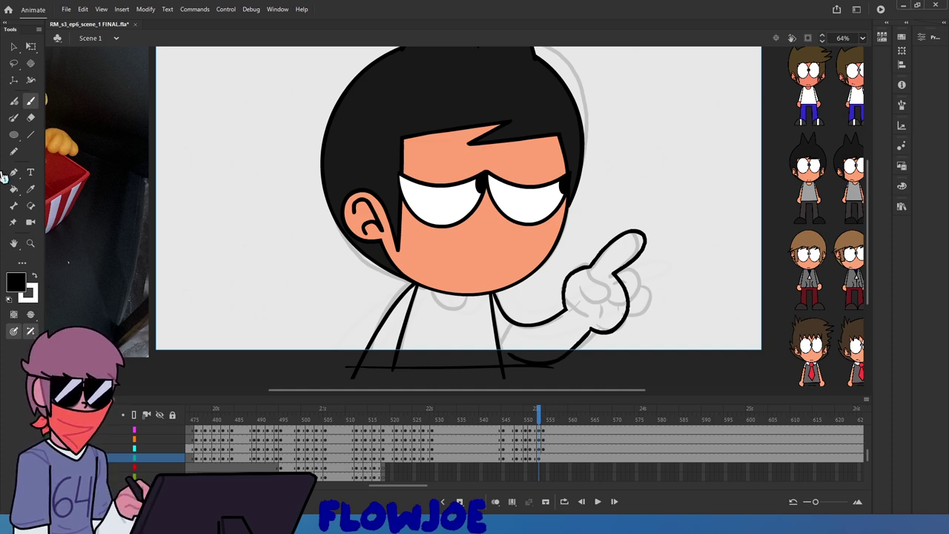
Connect the forearm's outer curve to the torso with the brush, and ink the short sleeve line across the raised upper arm
{"action": "left_click", "coordinate": [30, 46]}
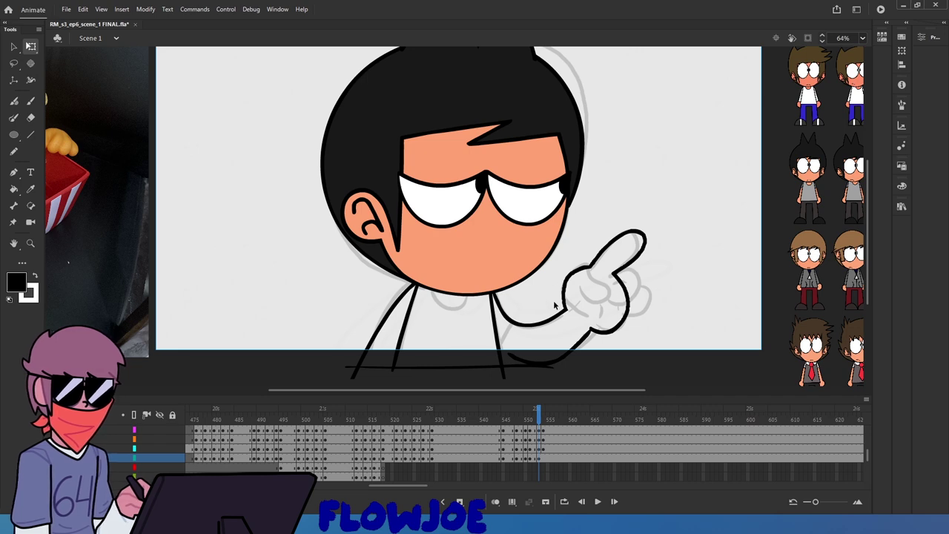
{"action": "left_click", "coordinate": [502, 355]}
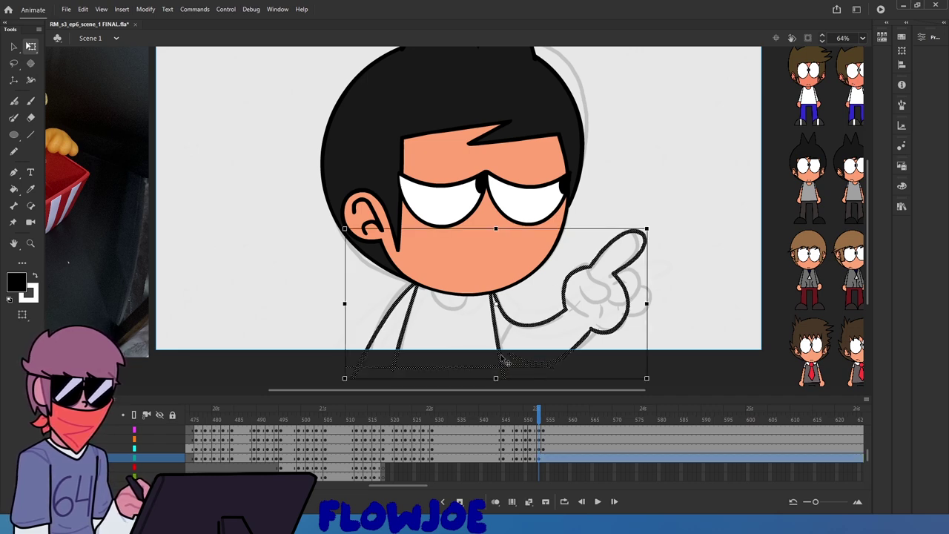
{"action": "key", "text": "b"}
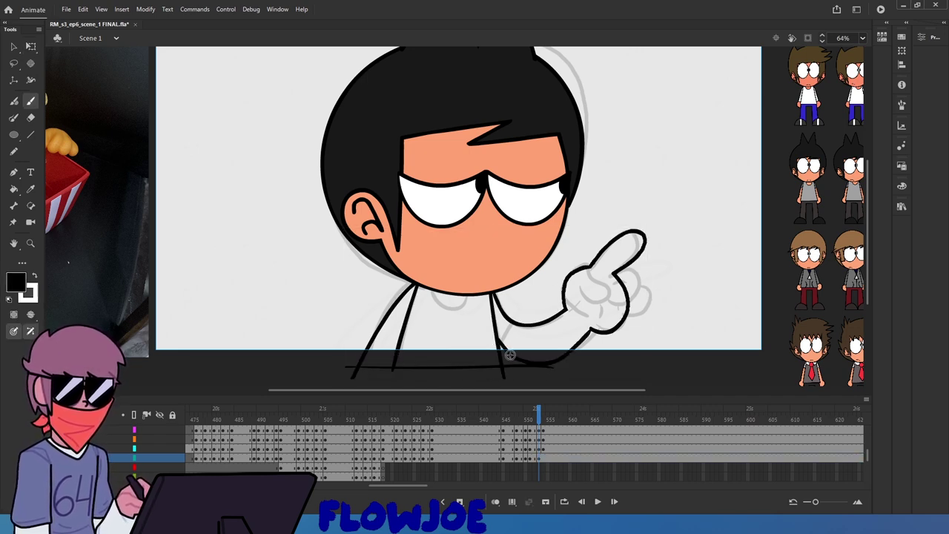
{"action": "left_click_drag", "start_coordinate": [496, 340], "coordinate": [507, 351]}
{"action": "key", "text": "ctrl+z"}
{"action": "key", "text": "ctrl+shift+a"}
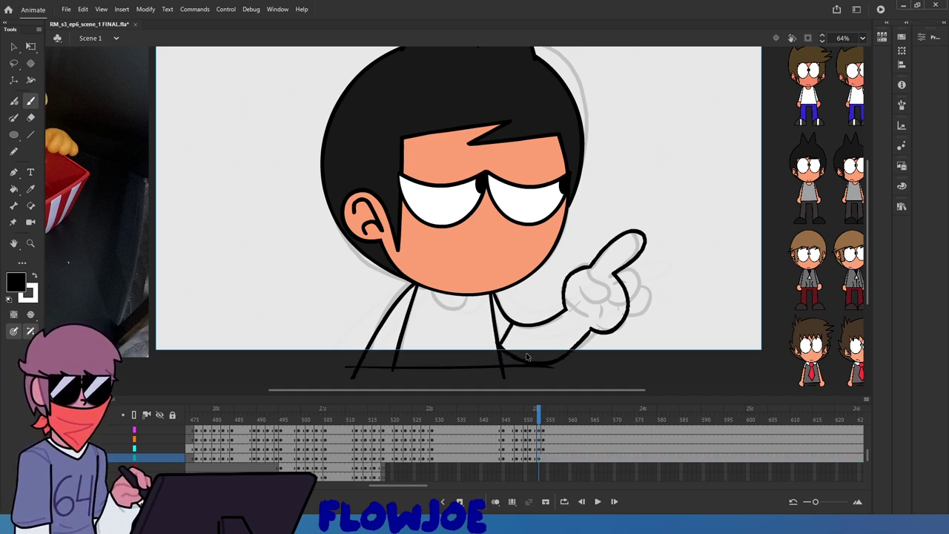
Select the outline of the pointing hand and forearm without the head, and smooth it three times
{"action": "key", "text": "q"}
{"action": "left_click", "coordinate": [617, 336]}
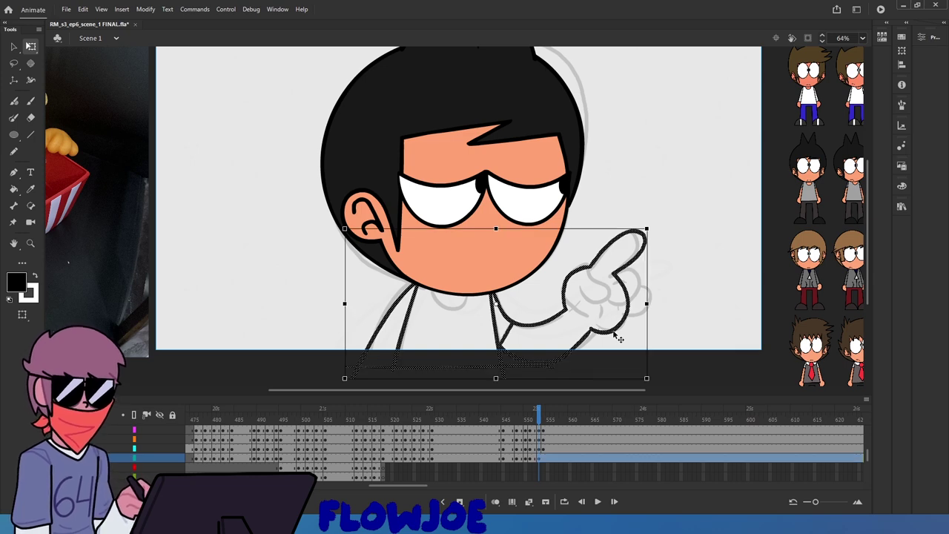
{"action": "left_click", "coordinate": [13, 47]}
{"action": "mouse_move", "coordinate": [693, 228]}
{"action": "left_mouse_down"}
{"action": "mouse_move", "coordinate": [557, 399]}
{"action": "mouse_move", "coordinate": [548, 375]}
{"action": "left_mouse_up"}
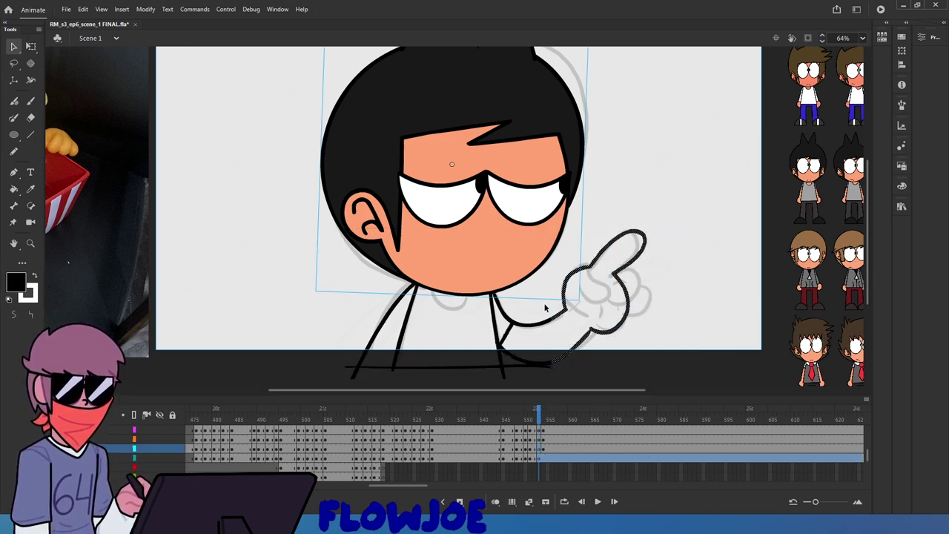
{"action": "left_click", "coordinate": [523, 272], "text": "shift"}
{"action": "left_click_drag", "start_coordinate": [547, 300], "coordinate": [510, 397]}
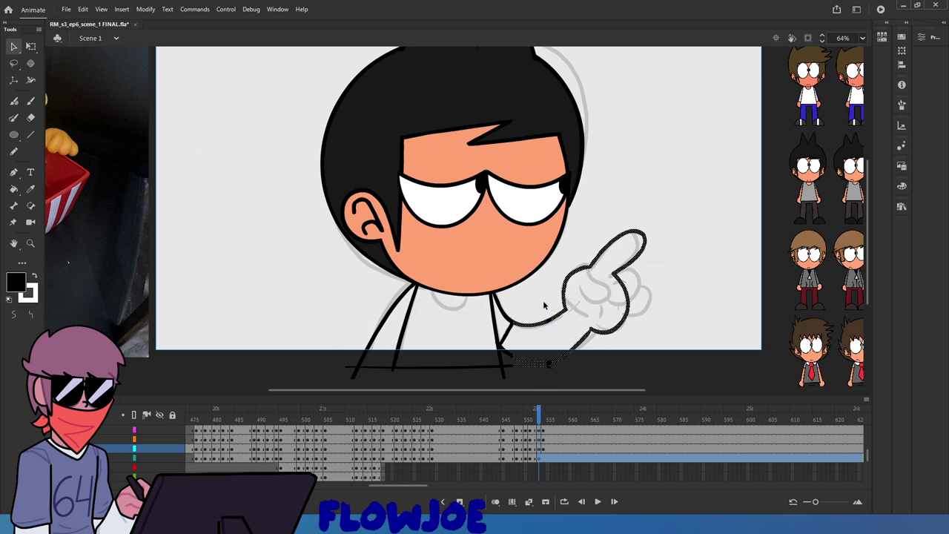
{"action": "left_click", "coordinate": [14, 317]}
{"action": "left_click", "coordinate": [14, 318]}
{"action": "left_click", "coordinate": [14, 318]}
{"action": "left_click", "coordinate": [726, 315]}
Remove the stray nub at the wrist's lower corner, and select the outline of the hand's edge nearest the face
{"action": "scroll", "coordinate": [645, 253], "scroll_direction": "up", "scroll_amount": 2}
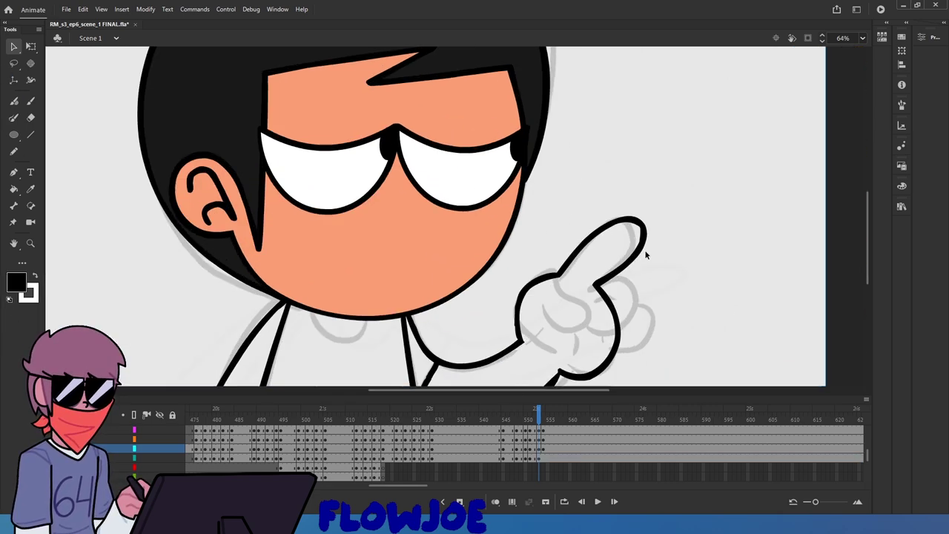
{"action": "scroll", "coordinate": [645, 254], "scroll_direction": "up", "scroll_amount": 3}
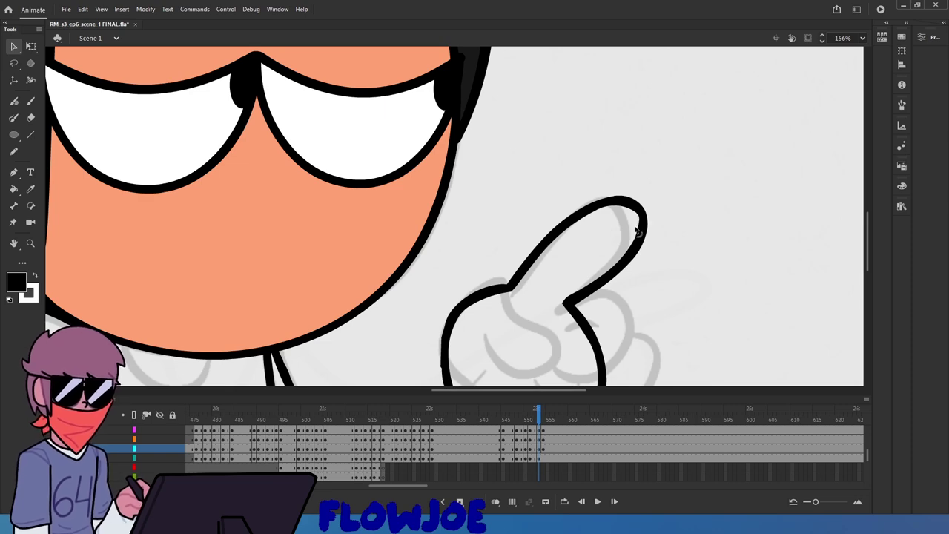
{"action": "scroll", "coordinate": [637, 230], "scroll_direction": "up", "scroll_amount": 3}
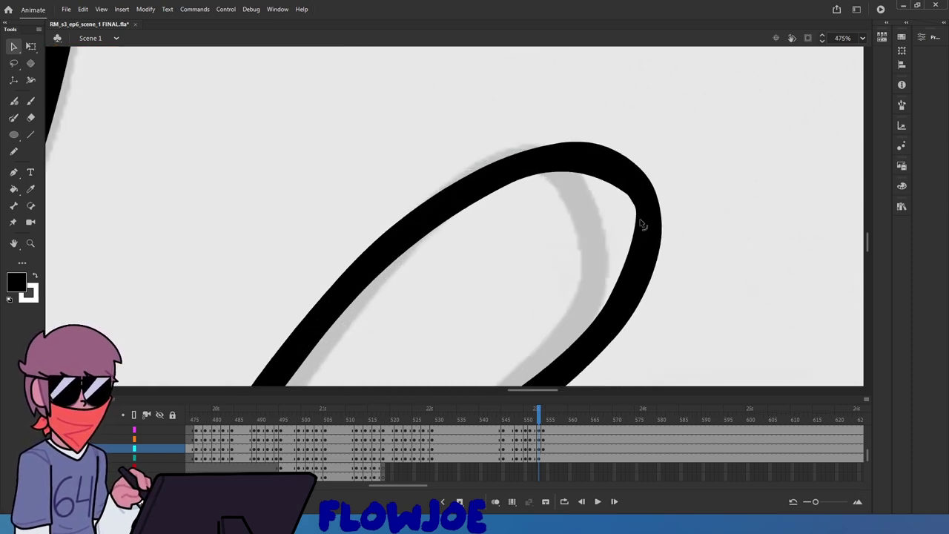
{"action": "scroll", "coordinate": [642, 225], "scroll_direction": "down", "scroll_amount": 5}
{"action": "scroll", "coordinate": [596, 301], "scroll_direction": "up", "scroll_amount": 2}
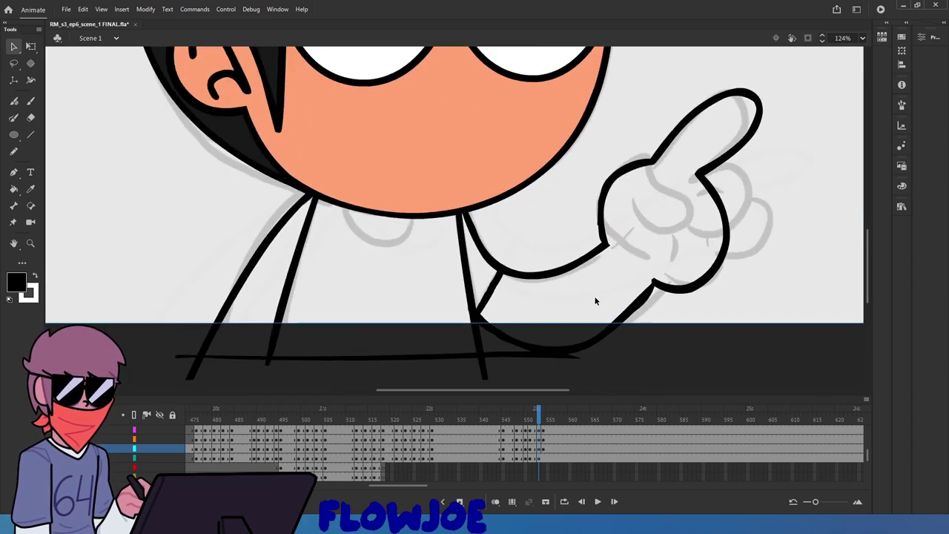
{"action": "scroll", "coordinate": [595, 301], "scroll_direction": "up", "scroll_amount": 3}
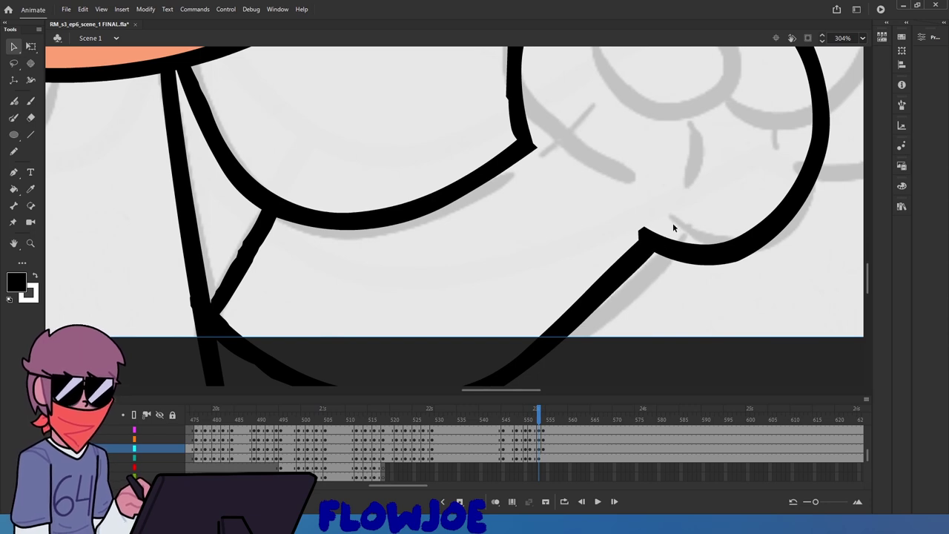
{"action": "mouse_move", "coordinate": [639, 239]}
{"action": "left_mouse_down"}
{"action": "mouse_move", "coordinate": [684, 187]}
{"action": "mouse_move", "coordinate": [639, 228]}
{"action": "left_mouse_up"}
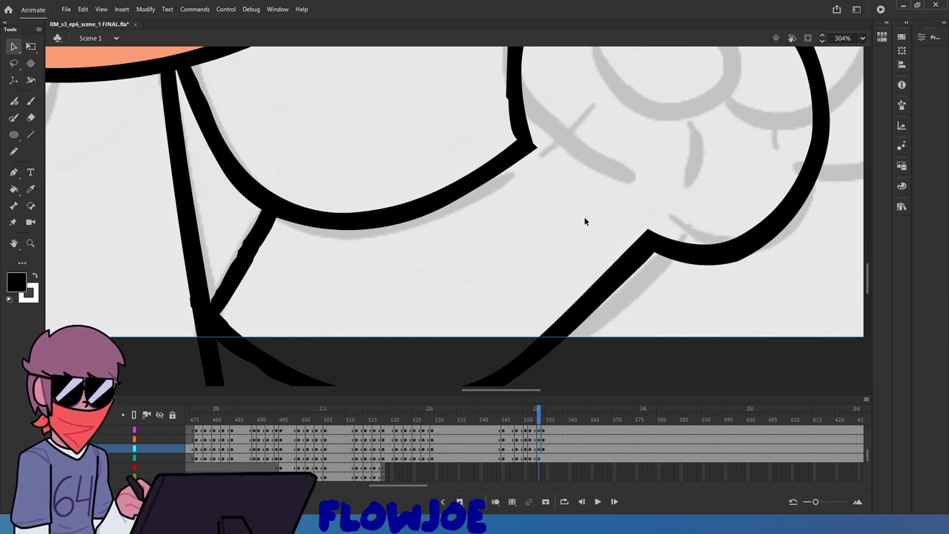
{"action": "scroll", "coordinate": [564, 222], "scroll_direction": "up", "scroll_amount": 3}
{"action": "mouse_move", "coordinate": [553, 252]}
{"action": "left_mouse_down"}
{"action": "mouse_move", "coordinate": [454, 137]}
{"action": "mouse_move", "coordinate": [445, 66]}
{"action": "mouse_move", "coordinate": [420, 65]}
{"action": "left_mouse_up"}
{"action": "scroll", "coordinate": [420, 65], "scroll_direction": "down", "scroll_amount": 3}
{"action": "scroll", "coordinate": [420, 69], "scroll_direction": "up", "scroll_amount": 3}
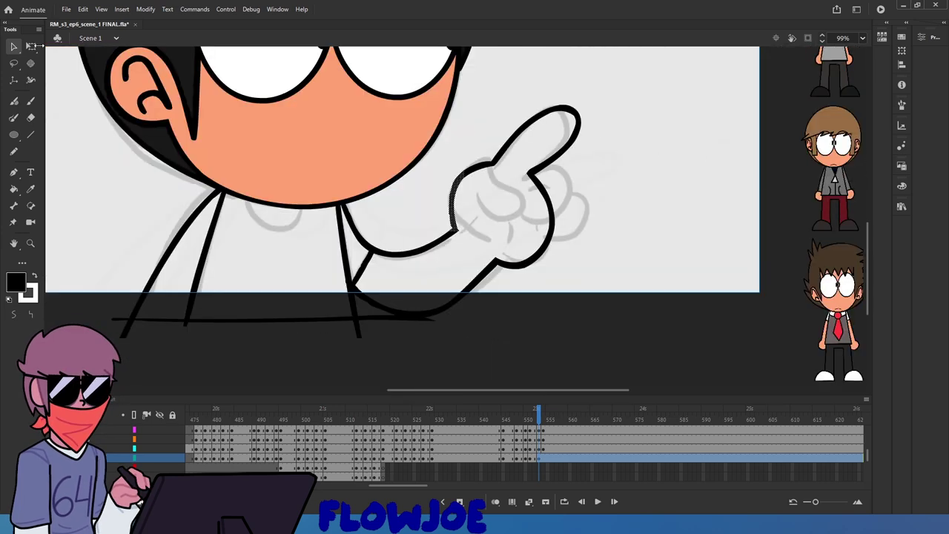
Doodle a smiling figure with two pointed ears beside the pointing hand, and delete it again
{"action": "left_click", "coordinate": [30, 101]}
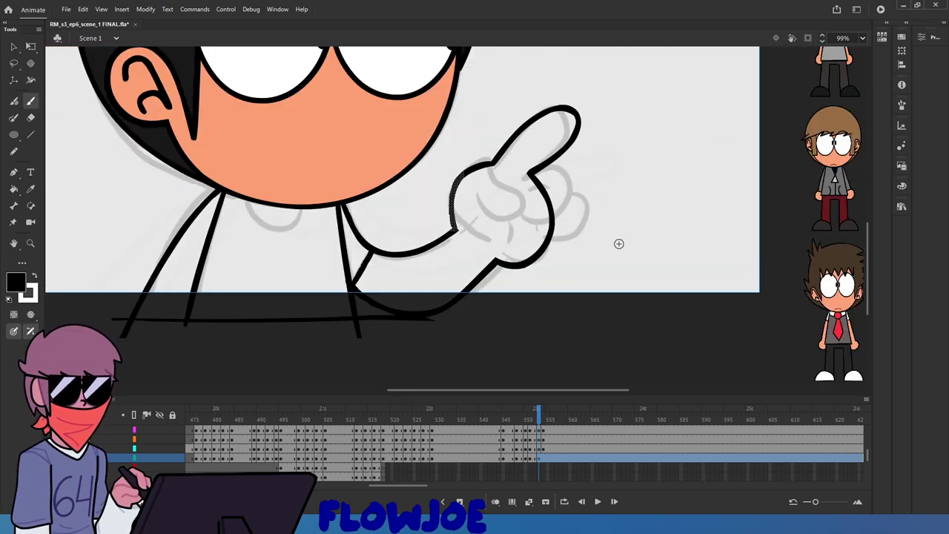
{"action": "mouse_move", "coordinate": [597, 243]}
{"action": "left_mouse_down"}
{"action": "mouse_move", "coordinate": [692, 206]}
{"action": "mouse_move", "coordinate": [608, 246]}
{"action": "left_mouse_up"}
{"action": "left_click", "coordinate": [659, 204]}
{"action": "mouse_move", "coordinate": [616, 195]}
{"action": "left_mouse_down"}
{"action": "mouse_move", "coordinate": [628, 219]}
{"action": "mouse_move", "coordinate": [659, 213]}
{"action": "left_mouse_up"}
{"action": "mouse_move", "coordinate": [613, 159]}
{"action": "left_mouse_down"}
{"action": "mouse_move", "coordinate": [677, 108]}
{"action": "mouse_move", "coordinate": [650, 184]}
{"action": "mouse_move", "coordinate": [719, 169]}
{"action": "mouse_move", "coordinate": [693, 197]}
{"action": "left_mouse_up"}
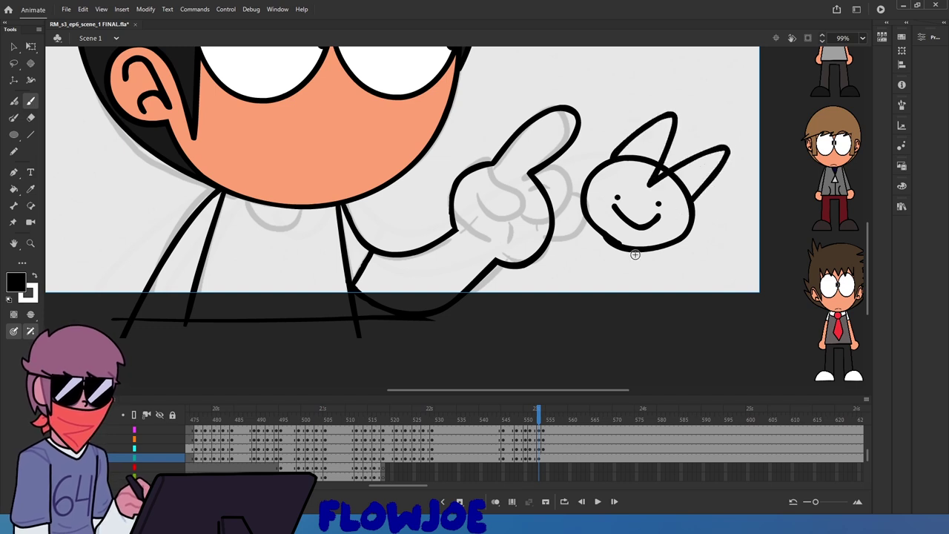
{"action": "mouse_move", "coordinate": [620, 248]}
{"action": "left_mouse_down"}
{"action": "mouse_move", "coordinate": [607, 328]}
{"action": "mouse_move", "coordinate": [656, 236]}
{"action": "left_mouse_up"}
{"action": "mouse_move", "coordinate": [608, 328]}
{"action": "left_mouse_down"}
{"action": "mouse_move", "coordinate": [601, 363]}
{"action": "mouse_move", "coordinate": [588, 366]}
{"action": "left_mouse_up"}
{"action": "mouse_move", "coordinate": [666, 332]}
{"action": "left_mouse_down"}
{"action": "mouse_move", "coordinate": [672, 372]}
{"action": "mouse_move", "coordinate": [703, 361]}
{"action": "left_mouse_up"}
{"action": "left_click_drag", "start_coordinate": [664, 252], "coordinate": [730, 277]}
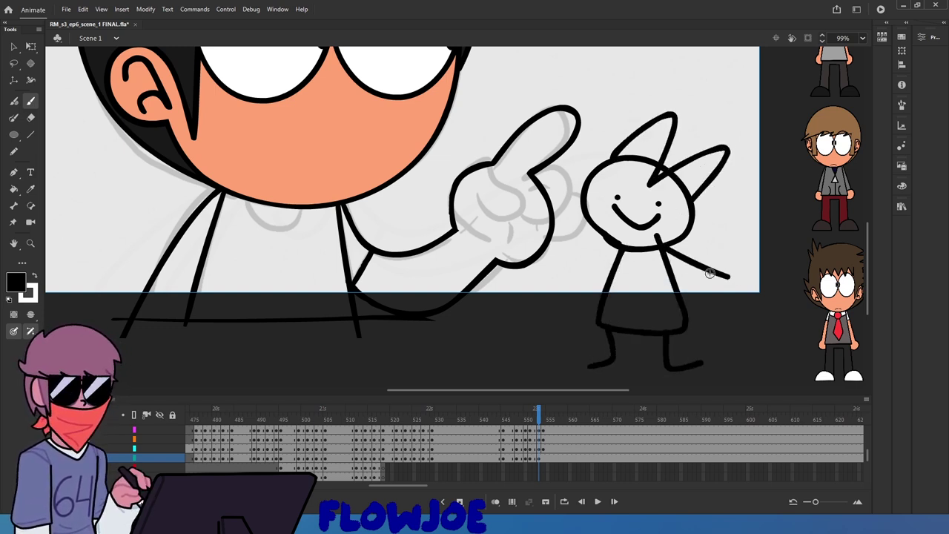
{"action": "left_click_drag", "start_coordinate": [622, 248], "coordinate": [571, 274]}
{"action": "scroll", "coordinate": [564, 279], "scroll_direction": "down", "scroll_amount": 1}
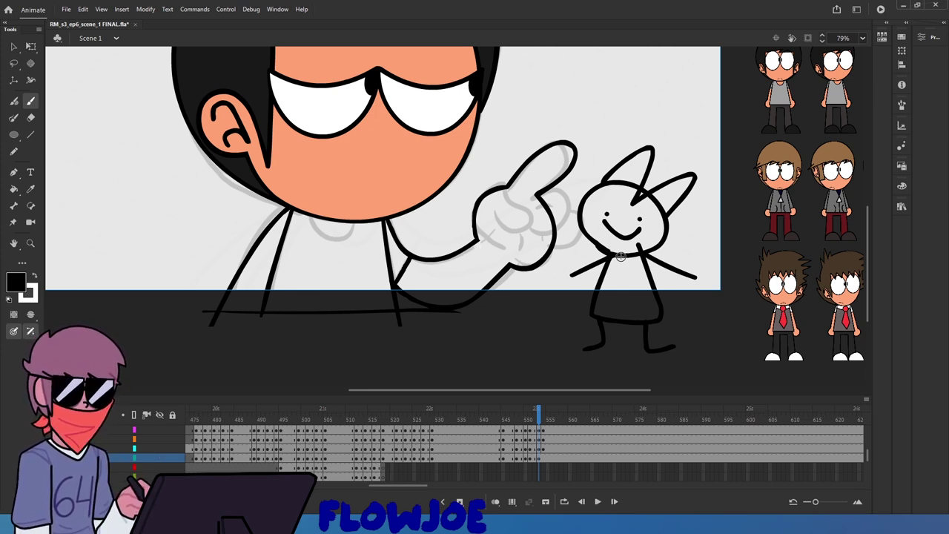
{"action": "key", "text": "q"}
{"action": "key", "text": "Delete"}
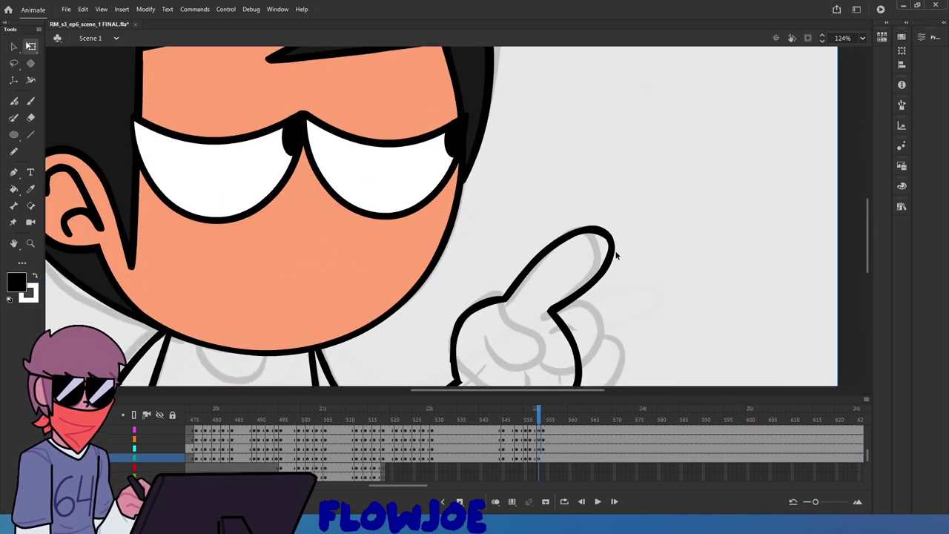
Check the index fingertip's outline, and go back to the earlier coloured pose with empty eyes for comparison
{"action": "left_click", "coordinate": [614, 254]}
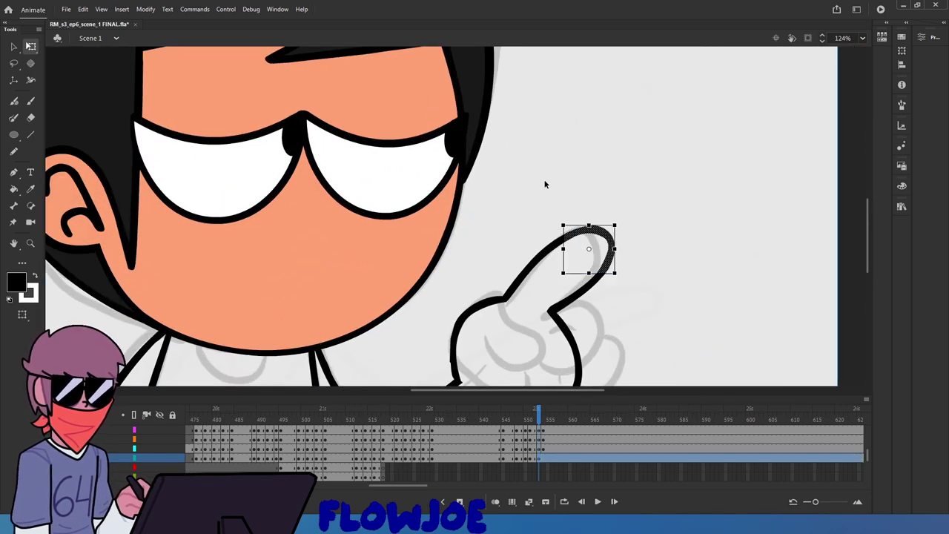
{"action": "key", "text": "v"}
{"action": "left_click", "coordinate": [724, 271]}
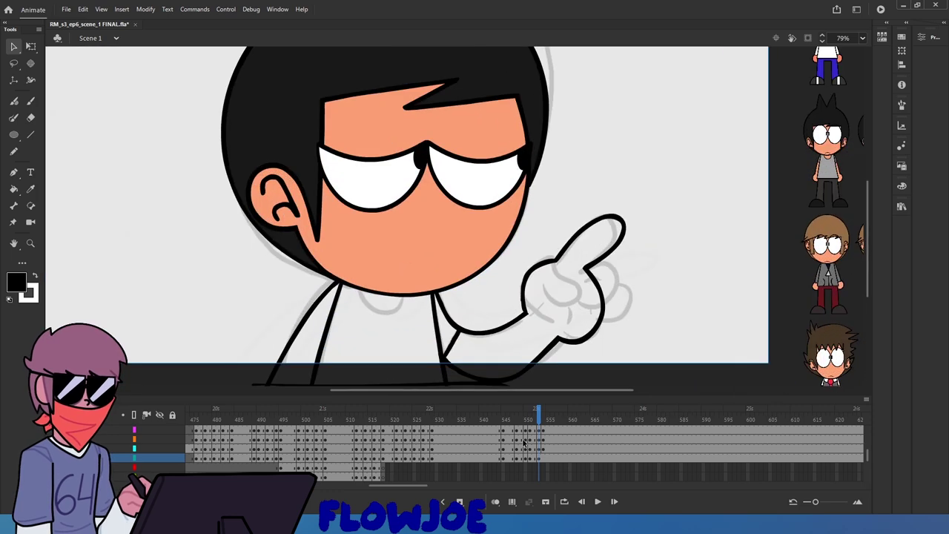
{"action": "left_click_drag", "start_coordinate": [539, 422], "coordinate": [522, 439]}
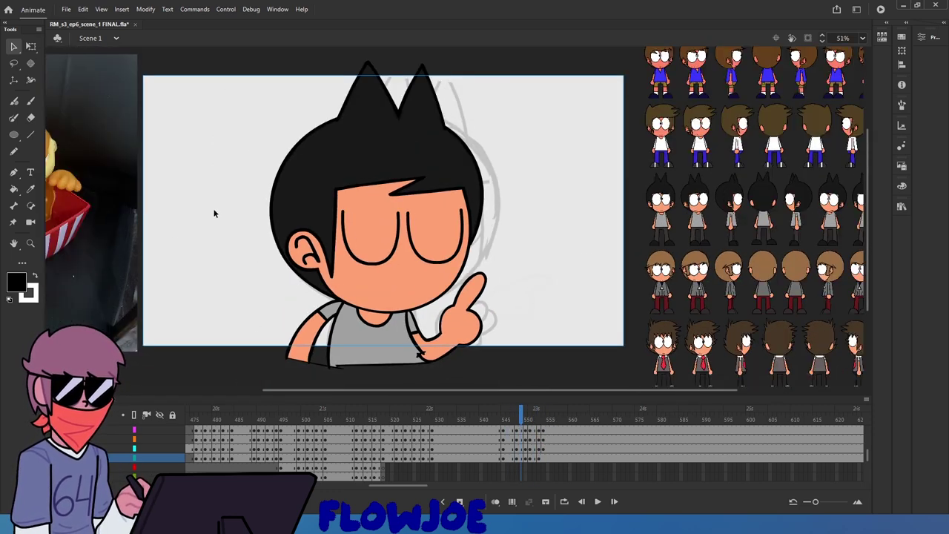
Hide the artwork that extends beyond the stage so only the visible part of the pose shows
{"action": "scroll", "coordinate": [169, 239], "scroll_direction": "up", "scroll_amount": 2}
{"action": "mouse_move", "coordinate": [520, 442]}
{"action": "left_mouse_down"}
{"action": "mouse_move", "coordinate": [504, 441]}
{"action": "mouse_move", "coordinate": [541, 438]}
{"action": "mouse_move", "coordinate": [527, 442]}
{"action": "mouse_move", "coordinate": [543, 447]}
{"action": "mouse_move", "coordinate": [519, 442]}
{"action": "mouse_move", "coordinate": [541, 442]}
{"action": "mouse_move", "coordinate": [522, 442]}
{"action": "mouse_move", "coordinate": [510, 418]}
{"action": "mouse_move", "coordinate": [553, 431]}
{"action": "mouse_move", "coordinate": [490, 437]}
{"action": "mouse_move", "coordinate": [521, 445]}
{"action": "left_mouse_up"}
{"action": "left_click", "coordinate": [807, 38]}
{"action": "scroll", "coordinate": [540, 344], "scroll_direction": "down", "scroll_amount": 3}
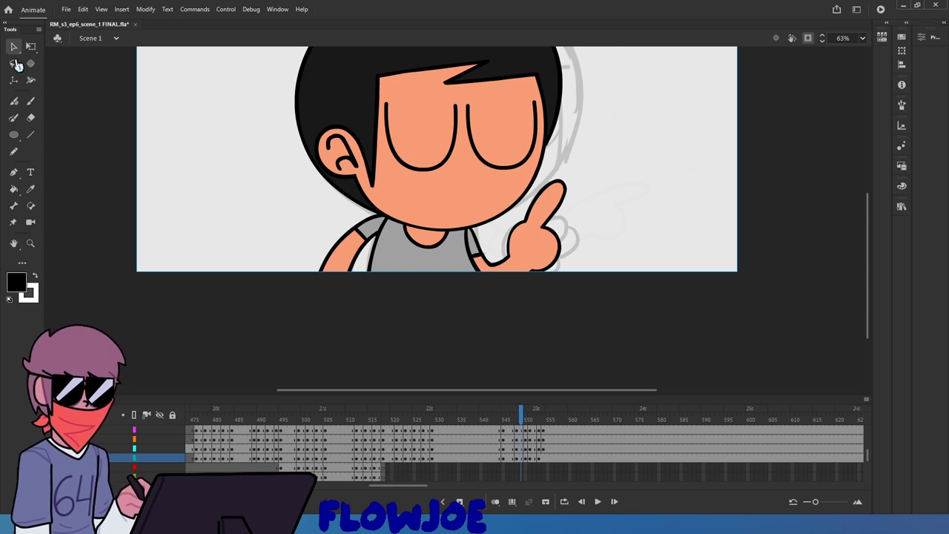
Select the pointing hand with the Lasso tool and rotate it clockwise away from the face, keeping its wrist near the forearm
{"action": "left_click", "coordinate": [13, 63]}
{"action": "scroll", "coordinate": [516, 279], "scroll_direction": "up", "scroll_amount": 2}
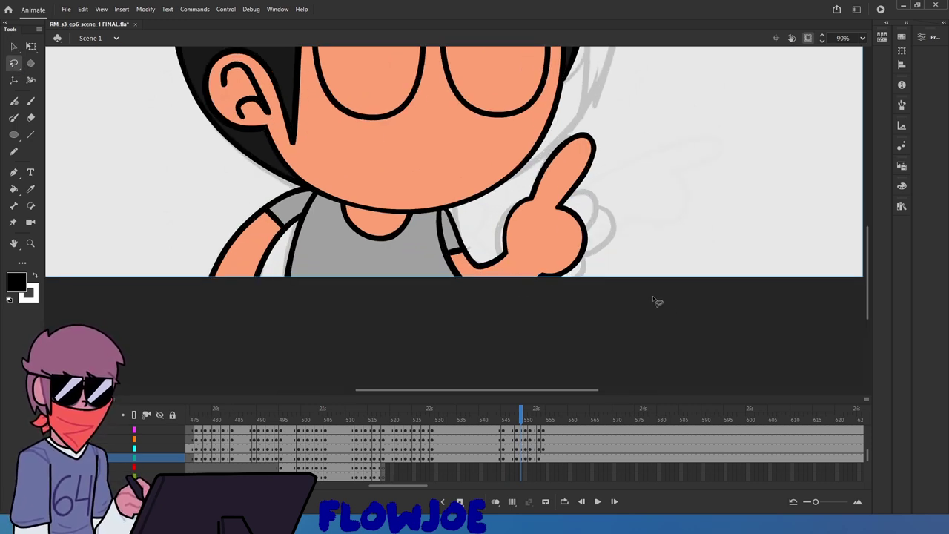
{"action": "mouse_move", "coordinate": [624, 133]}
{"action": "left_mouse_down"}
{"action": "mouse_move", "coordinate": [556, 307]}
{"action": "mouse_move", "coordinate": [493, 278]}
{"action": "mouse_move", "coordinate": [480, 249]}
{"action": "mouse_move", "coordinate": [545, 145]}
{"action": "mouse_move", "coordinate": [616, 108]}
{"action": "mouse_move", "coordinate": [657, 173]}
{"action": "left_mouse_up"}
{"action": "key", "text": "q"}
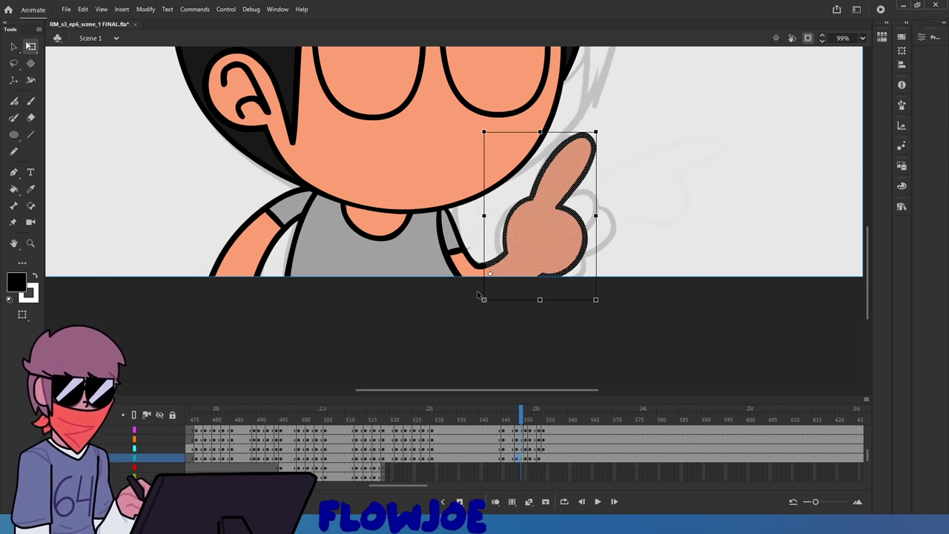
{"action": "left_click_drag", "start_coordinate": [602, 135], "coordinate": [631, 159]}
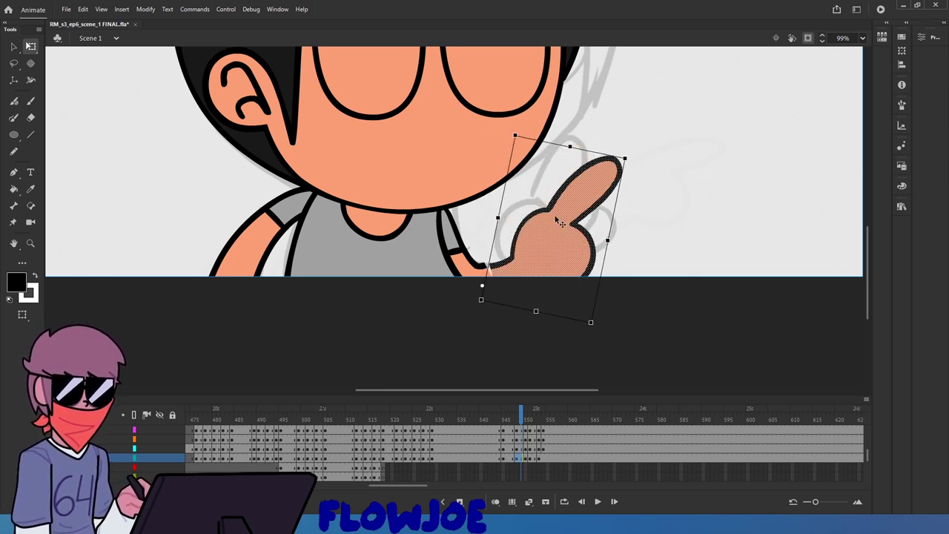
{"action": "left_click_drag", "start_coordinate": [559, 217], "coordinate": [559, 213]}
{"action": "left_click", "coordinate": [641, 236]}
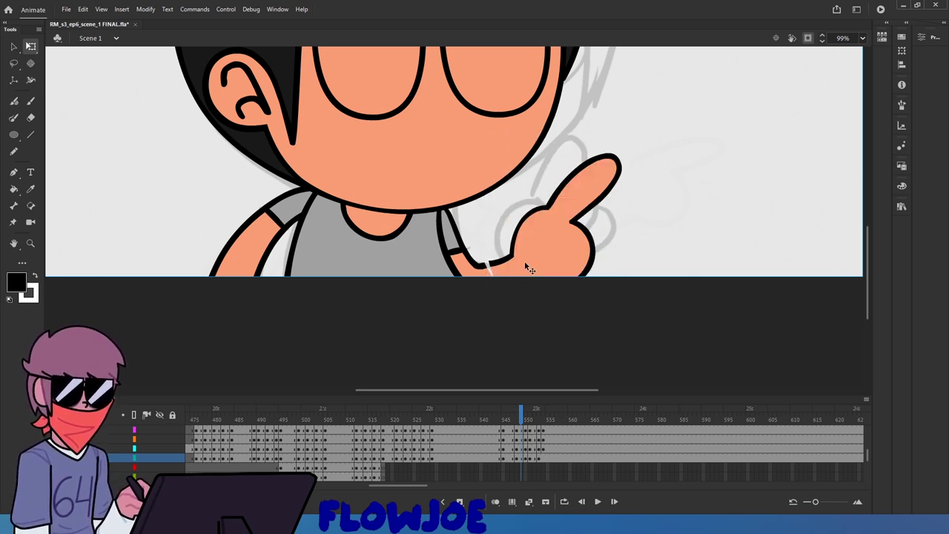
Close the gap in the forearm's upper outline at the wrist and even out its jagged joint
{"action": "scroll", "coordinate": [491, 266], "scroll_direction": "up", "scroll_amount": 5}
{"action": "mouse_move", "coordinate": [469, 258]}
{"action": "left_mouse_down"}
{"action": "mouse_move", "coordinate": [506, 249]}
{"action": "mouse_move", "coordinate": [491, 271]}
{"action": "mouse_move", "coordinate": [522, 258]}
{"action": "left_mouse_up"}
{"action": "scroll", "coordinate": [482, 266], "scroll_direction": "up", "scroll_amount": 3}
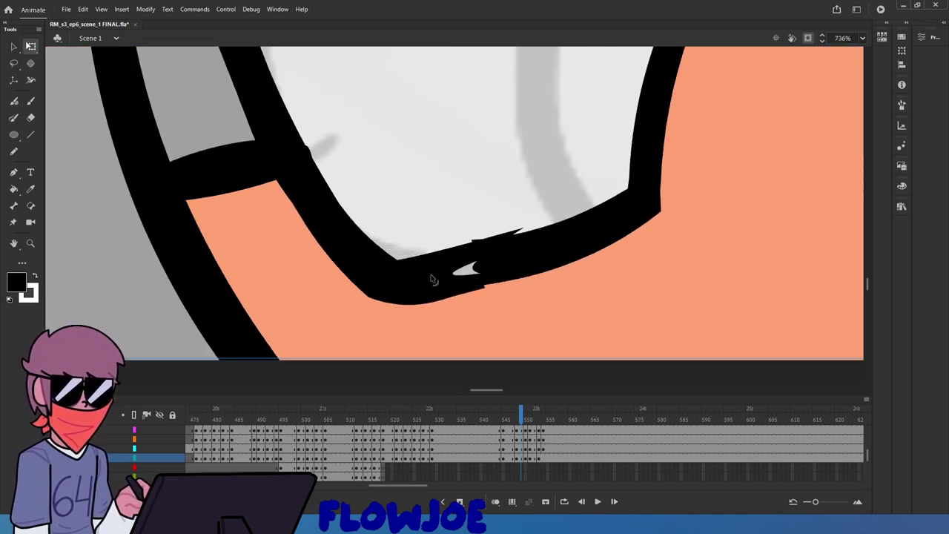
{"action": "left_click_drag", "start_coordinate": [535, 231], "coordinate": [413, 255]}
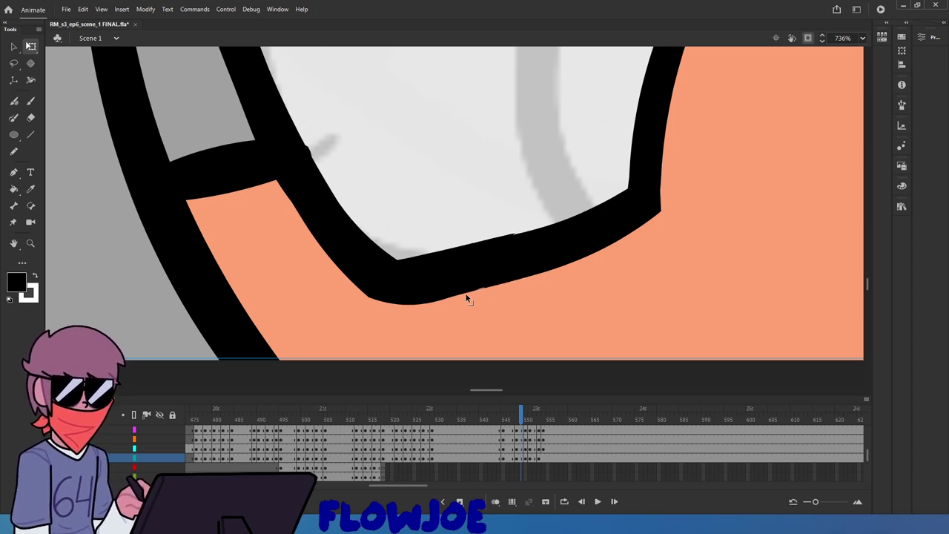
{"action": "scroll", "coordinate": [467, 299], "scroll_direction": "down", "scroll_amount": 3}
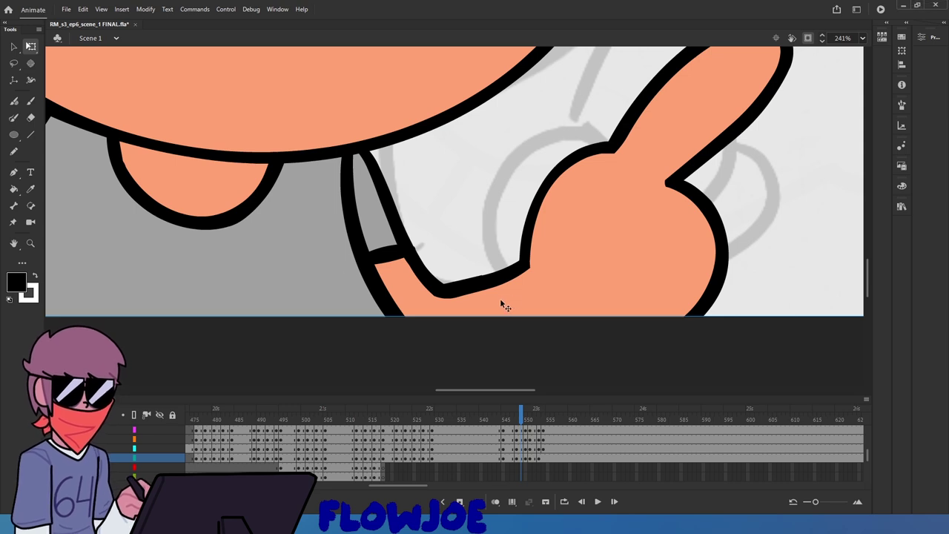
Select the repaired stretch of the forearm's upper outline, smooth it, and bend it into an even curve
{"action": "left_click_drag", "start_coordinate": [516, 259], "coordinate": [428, 322]}
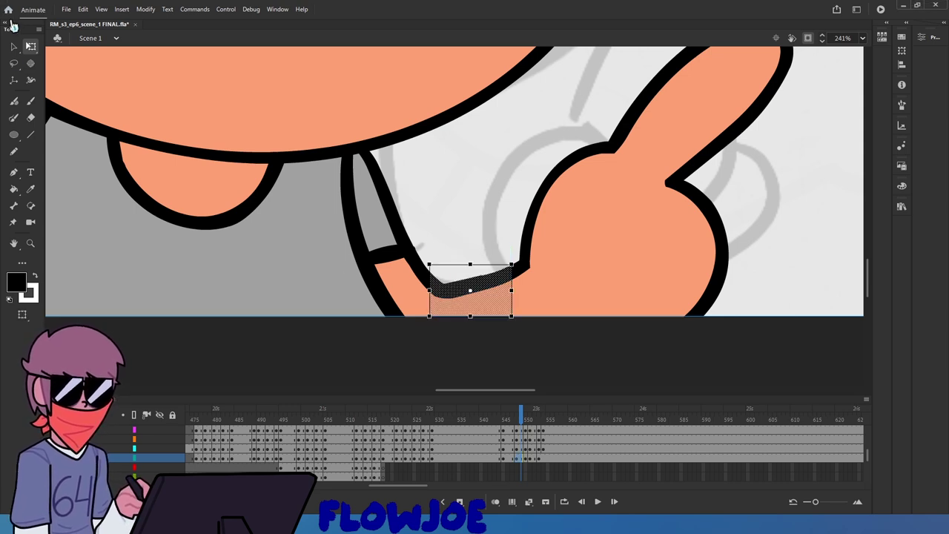
{"action": "left_click", "coordinate": [13, 48]}
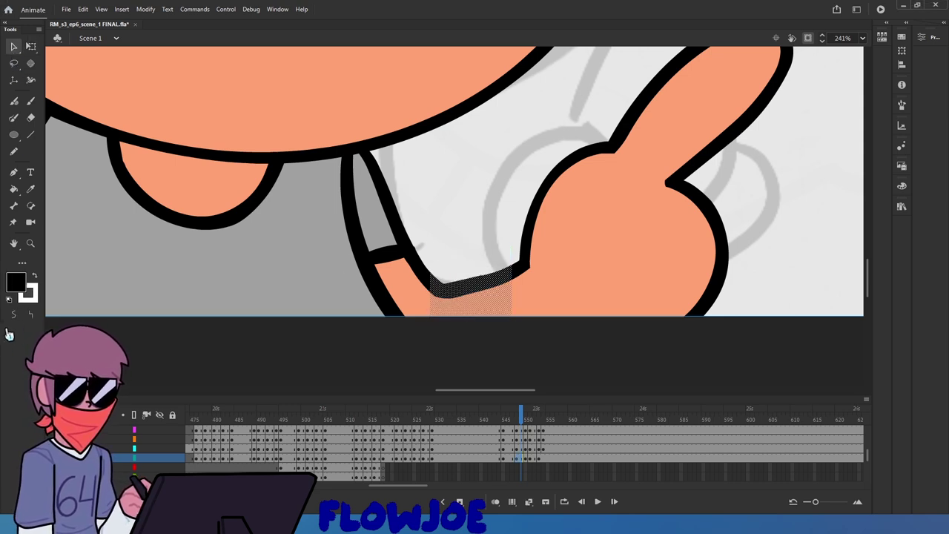
{"action": "left_click", "coordinate": [431, 238]}
{"action": "scroll", "coordinate": [465, 291], "scroll_direction": "up", "scroll_amount": 3}
{"action": "mouse_move", "coordinate": [462, 274]}
{"action": "left_mouse_down"}
{"action": "mouse_move", "coordinate": [461, 285]}
{"action": "mouse_move", "coordinate": [518, 252]}
{"action": "mouse_move", "coordinate": [548, 251]}
{"action": "mouse_move", "coordinate": [503, 270]}
{"action": "left_mouse_up"}
{"action": "scroll", "coordinate": [487, 228], "scroll_direction": "down", "scroll_amount": 2}
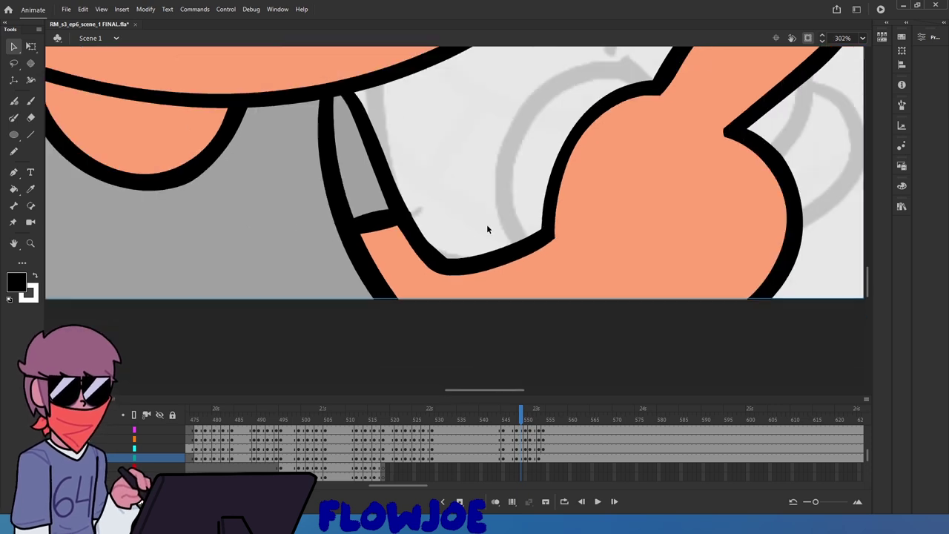
Select the inner elbow bend just below the sleeve and smooth its outline
{"action": "scroll", "coordinate": [486, 229], "scroll_direction": "down", "scroll_amount": 1}
{"action": "left_click_drag", "start_coordinate": [483, 196], "coordinate": [422, 274]}
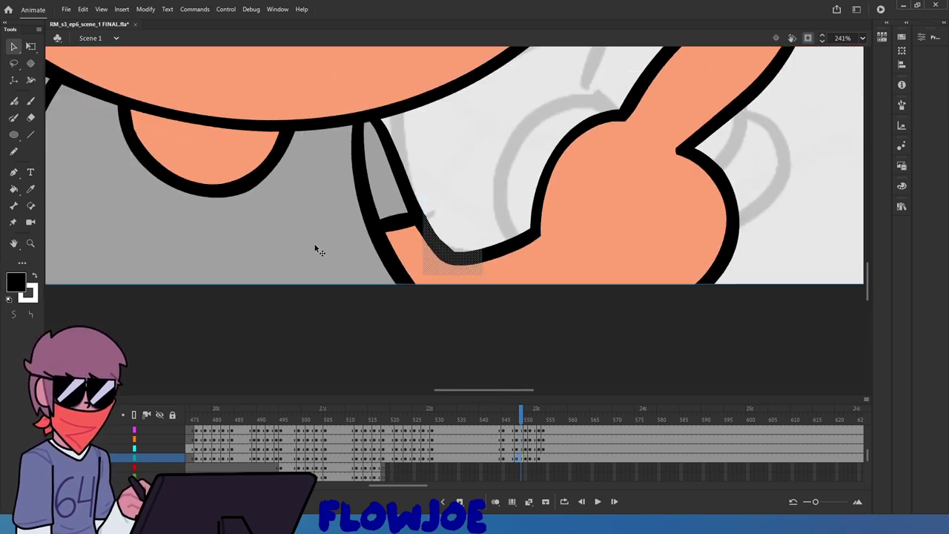
{"action": "left_click", "coordinate": [17, 320]}
{"action": "left_click", "coordinate": [470, 248]}
{"action": "scroll", "coordinate": [458, 254], "scroll_direction": "up", "scroll_amount": 5}
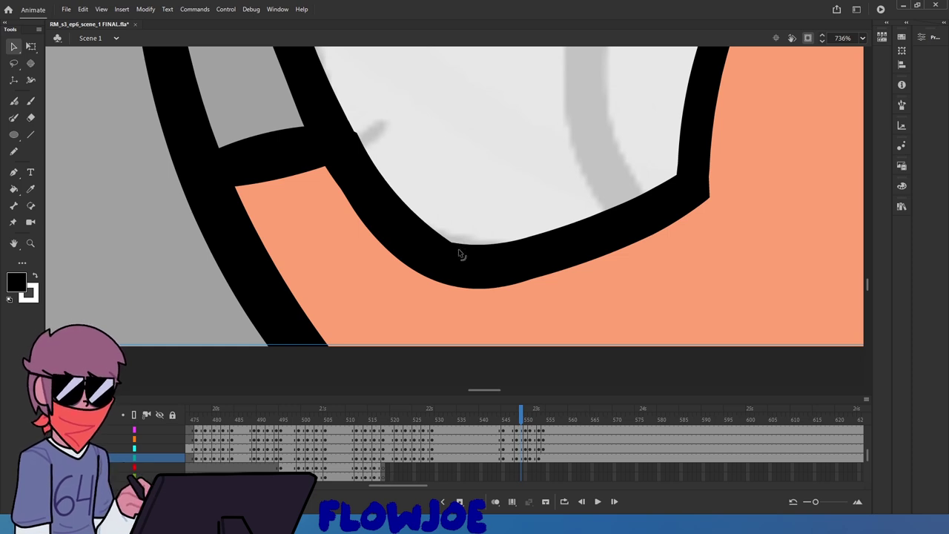
{"action": "scroll", "coordinate": [458, 252], "scroll_direction": "down", "scroll_amount": 3}
{"action": "scroll", "coordinate": [452, 250], "scroll_direction": "down", "scroll_amount": 3}
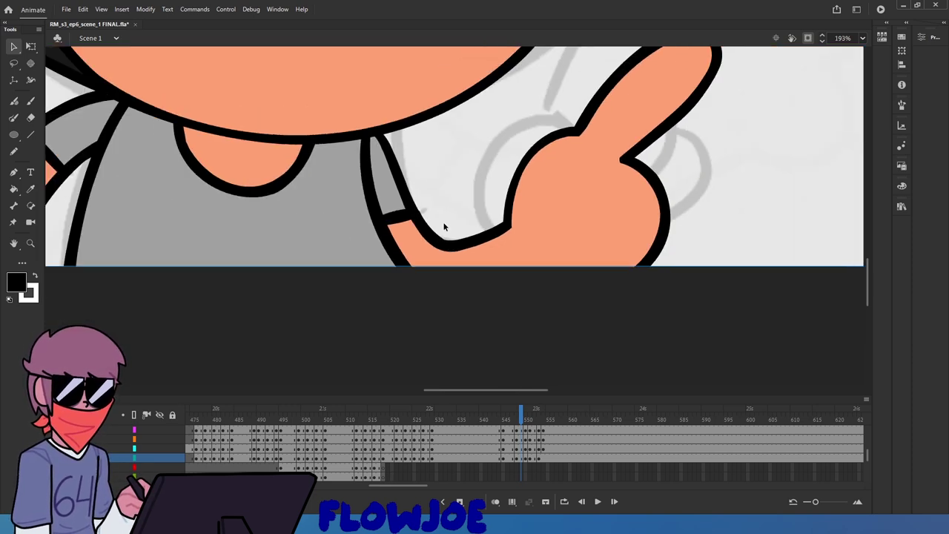
Select the rounded outline of the pointing hand between wrist and index finger, and smooth it
{"action": "scroll", "coordinate": [459, 215], "scroll_direction": "down", "scroll_amount": 2}
{"action": "scroll", "coordinate": [475, 208], "scroll_direction": "up", "scroll_amount": 4}
{"action": "mouse_move", "coordinate": [447, 229]}
{"action": "left_mouse_down"}
{"action": "mouse_move", "coordinate": [576, 93]}
{"action": "mouse_move", "coordinate": [631, 57]}
{"action": "left_mouse_up"}
{"action": "scroll", "coordinate": [623, 66], "scroll_direction": "down", "scroll_amount": 3}
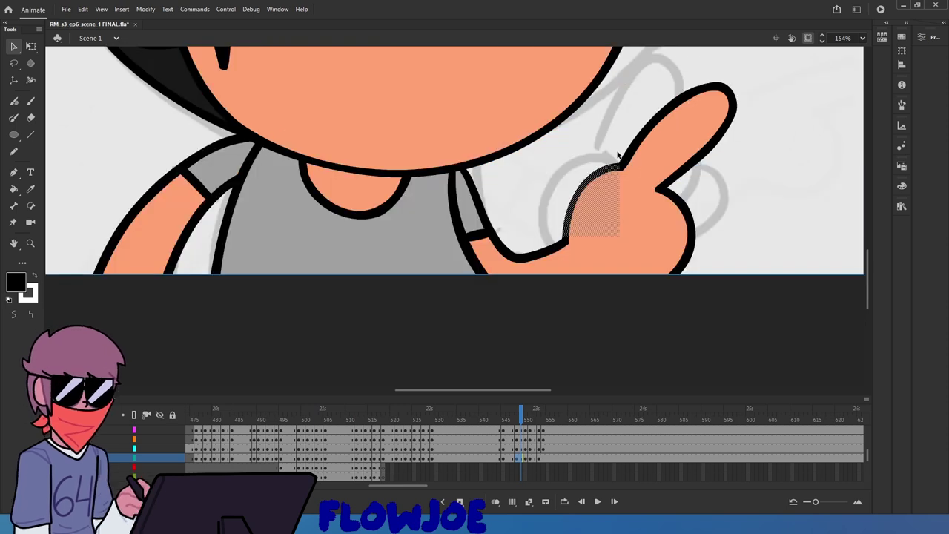
{"action": "mouse_move", "coordinate": [617, 154]}
{"action": "left_mouse_down"}
{"action": "mouse_move", "coordinate": [567, 232]}
{"action": "mouse_move", "coordinate": [540, 241]}
{"action": "left_mouse_up"}
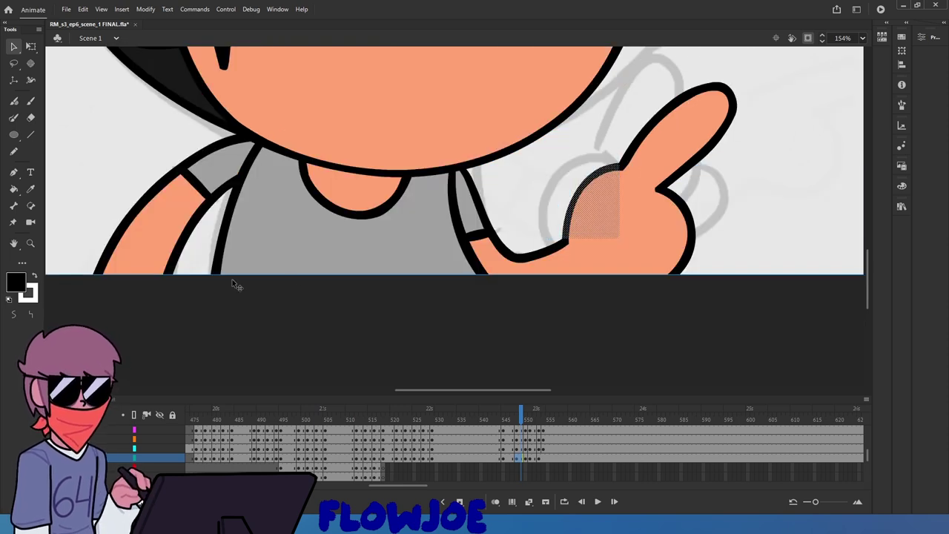
{"action": "left_click", "coordinate": [559, 200]}
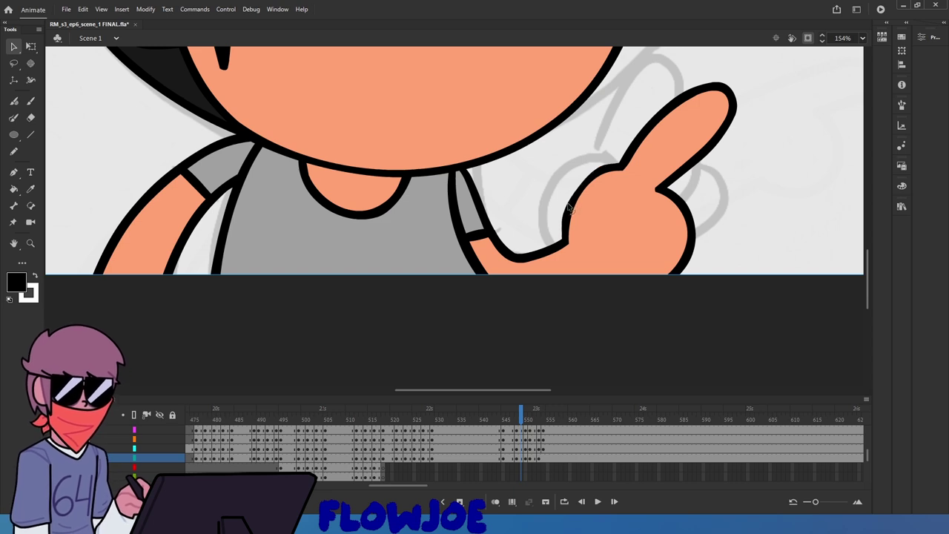
{"action": "left_click_drag", "start_coordinate": [538, 155], "coordinate": [618, 242]}
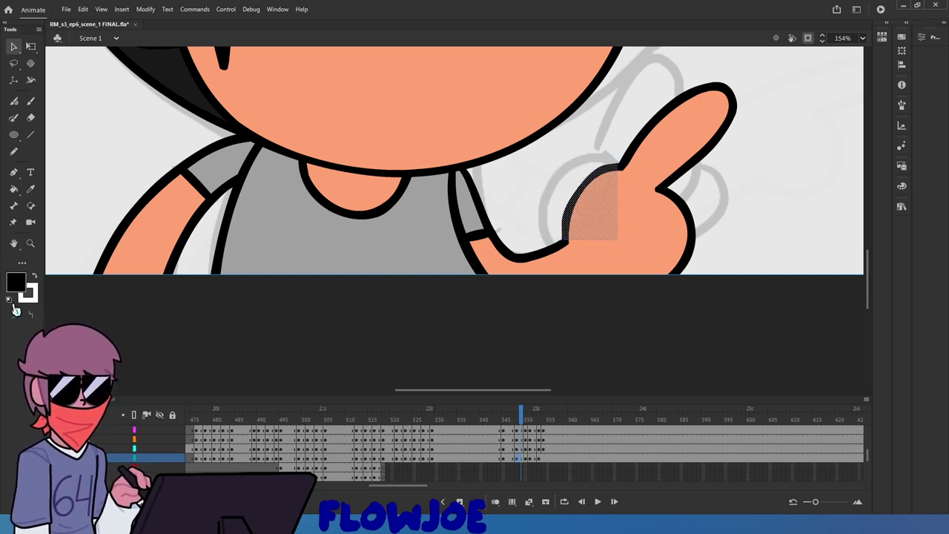
{"action": "left_click", "coordinate": [542, 212]}
Review the whole pose with the rotated hand, and move one frame back in the timeline
{"action": "scroll", "coordinate": [542, 212], "scroll_direction": "down", "scroll_amount": 4}
{"action": "scroll", "coordinate": [544, 213], "scroll_direction": "up", "scroll_amount": 2}
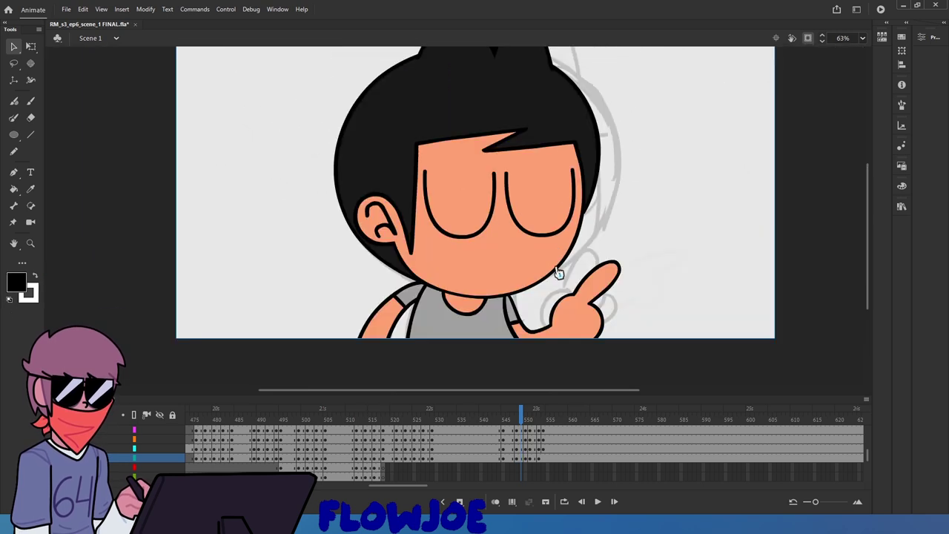
{"action": "mouse_move", "coordinate": [523, 412]}
{"action": "left_mouse_down"}
{"action": "mouse_move", "coordinate": [511, 421]}
{"action": "mouse_move", "coordinate": [529, 449]}
{"action": "mouse_move", "coordinate": [515, 448]}
{"action": "mouse_move", "coordinate": [526, 451]}
{"action": "left_mouse_up"}
{"action": "left_click", "coordinate": [516, 457]}
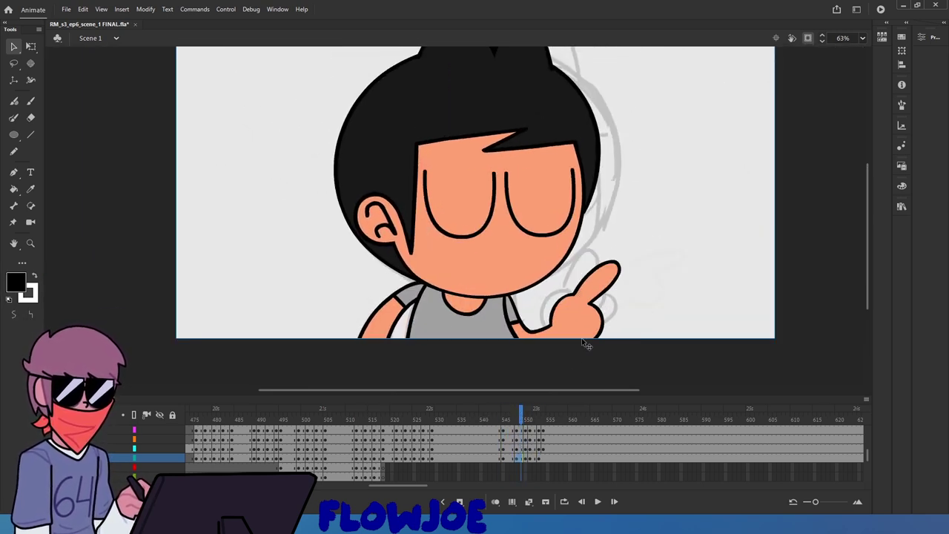
{"action": "mouse_move", "coordinate": [517, 412]}
{"action": "left_mouse_down"}
{"action": "mouse_move", "coordinate": [508, 420]}
{"action": "mouse_move", "coordinate": [517, 430]}
{"action": "left_mouse_up"}
{"action": "mouse_move", "coordinate": [643, 253]}
{"action": "left_mouse_down"}
{"action": "mouse_move", "coordinate": [558, 348]}
{"action": "mouse_move", "coordinate": [684, 254]}
{"action": "left_mouse_up"}
Select the pointing hand in this frame and shift it slightly outward, away from the forearm
{"action": "key", "text": "l"}
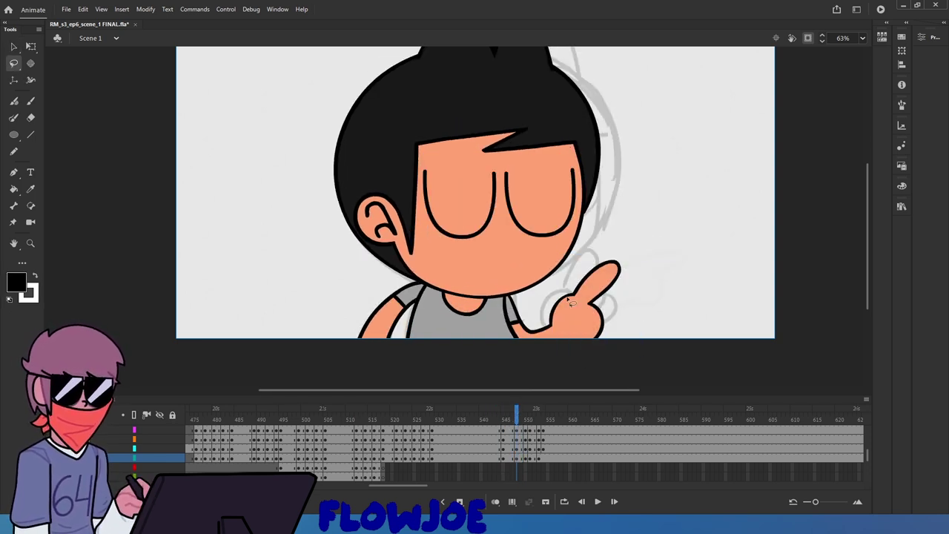
{"action": "mouse_move", "coordinate": [582, 253]}
{"action": "left_mouse_down"}
{"action": "mouse_move", "coordinate": [534, 333]}
{"action": "mouse_move", "coordinate": [574, 352]}
{"action": "mouse_move", "coordinate": [670, 254]}
{"action": "mouse_move", "coordinate": [593, 249]}
{"action": "left_mouse_up"}
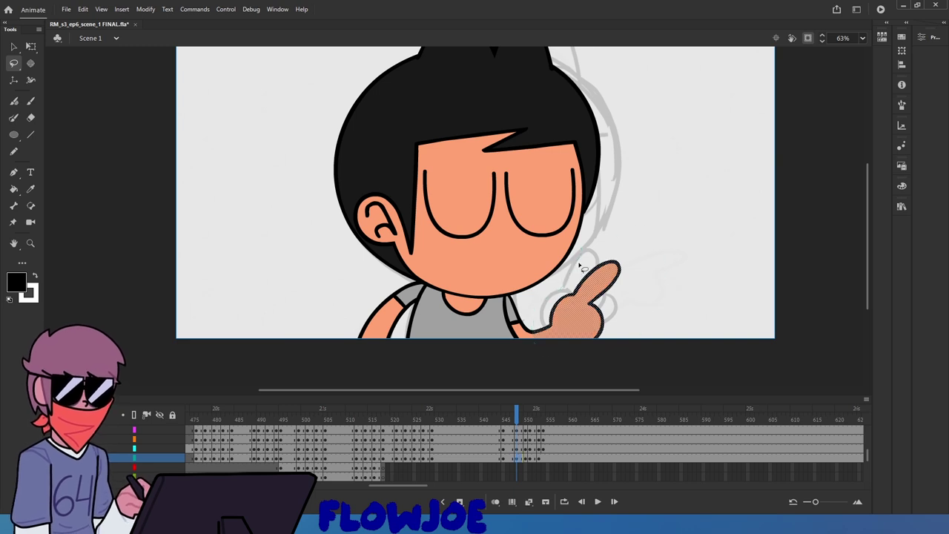
{"action": "key", "text": "q"}
{"action": "left_click_drag", "start_coordinate": [593, 291], "coordinate": [601, 292]}
{"action": "left_click", "coordinate": [646, 329]}
{"action": "scroll", "coordinate": [615, 337], "scroll_direction": "up", "scroll_amount": 3}
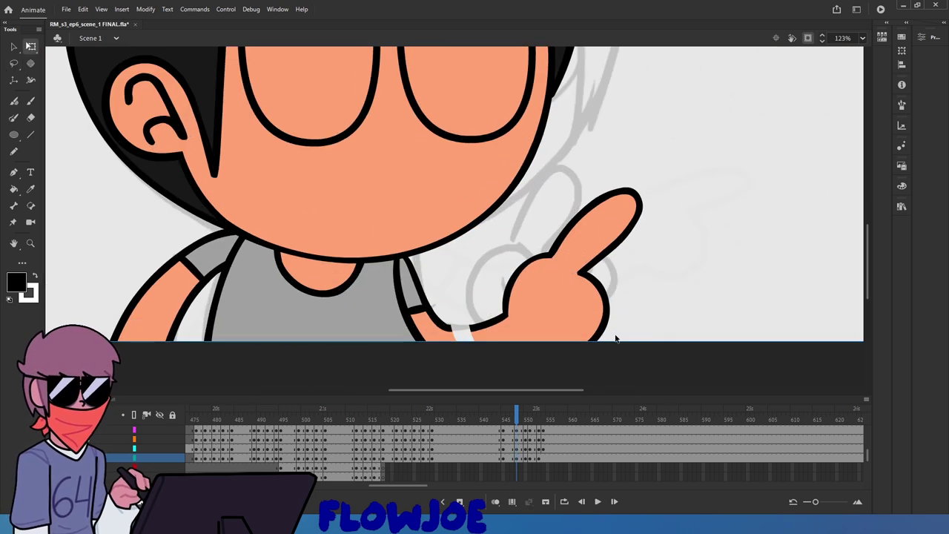
{"action": "key", "text": "ctrl+z"}
{"action": "left_click_drag", "start_coordinate": [652, 377], "coordinate": [653, 378]}
{"action": "key", "text": "ctrl+z"}
Bridge the gap between the forearm and the shifted hand by joining the outline and skin fill
{"action": "left_click", "coordinate": [473, 334]}
{"action": "scroll", "coordinate": [473, 333], "scroll_direction": "up", "scroll_amount": 4}
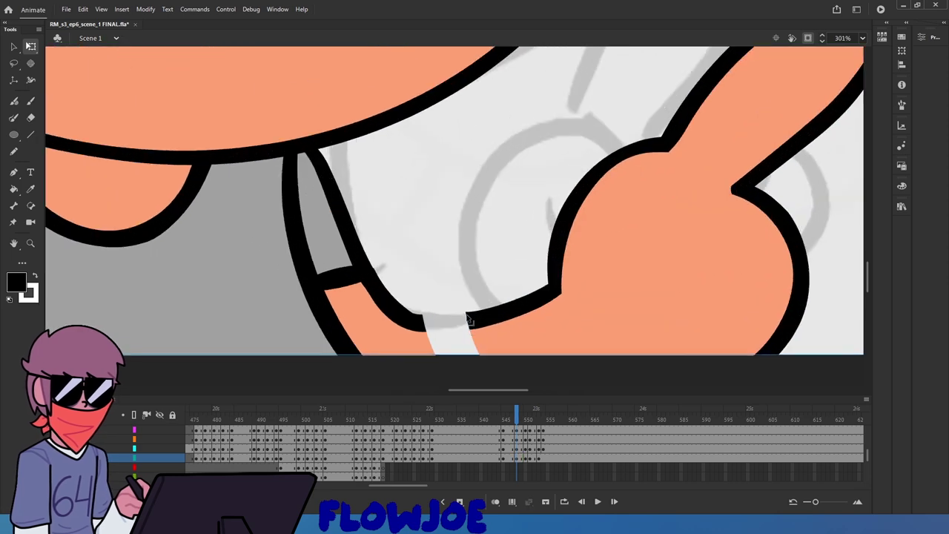
{"action": "left_click_drag", "start_coordinate": [465, 316], "coordinate": [401, 318]}
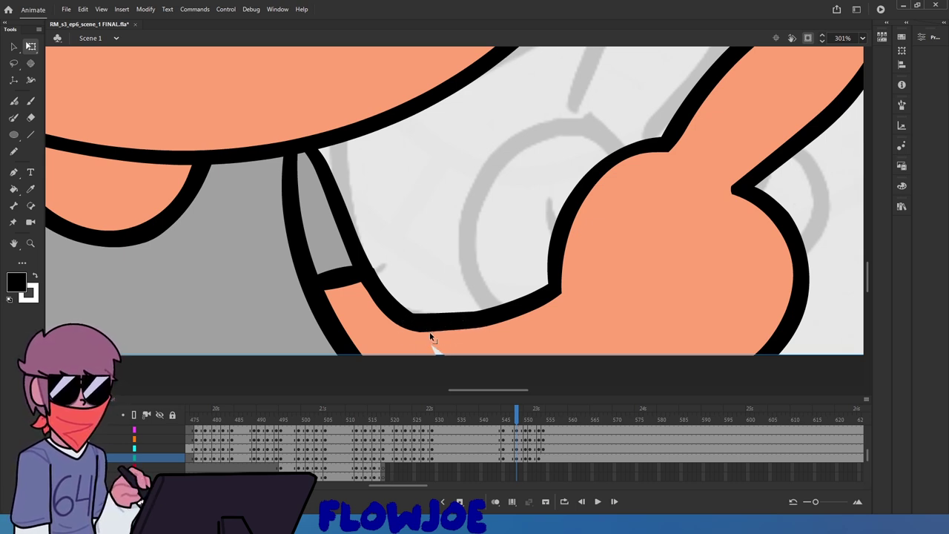
{"action": "scroll", "coordinate": [445, 333], "scroll_direction": "down", "scroll_amount": 3}
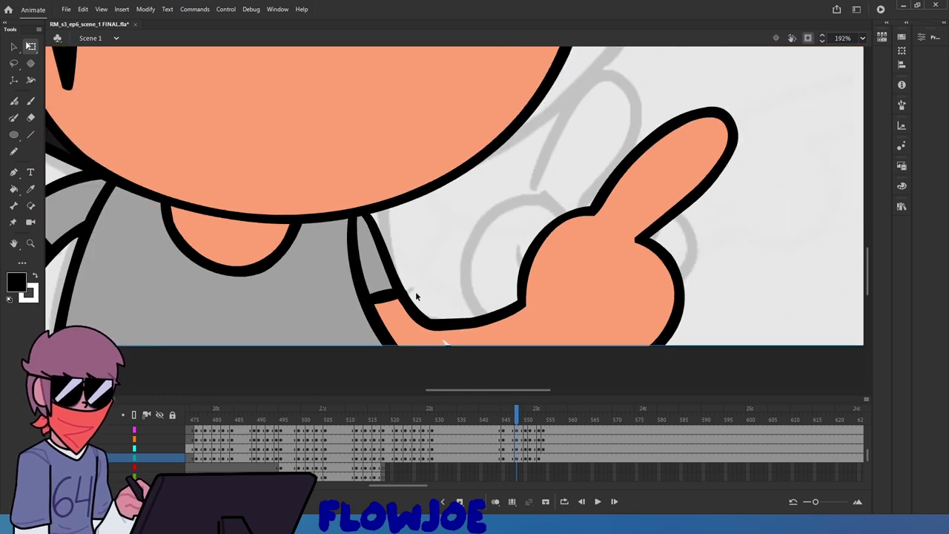
Select the joined upper forearm outline from the sleeve to the hand, and smooth it into one curve
{"action": "left_click_drag", "start_coordinate": [412, 292], "coordinate": [515, 335]}
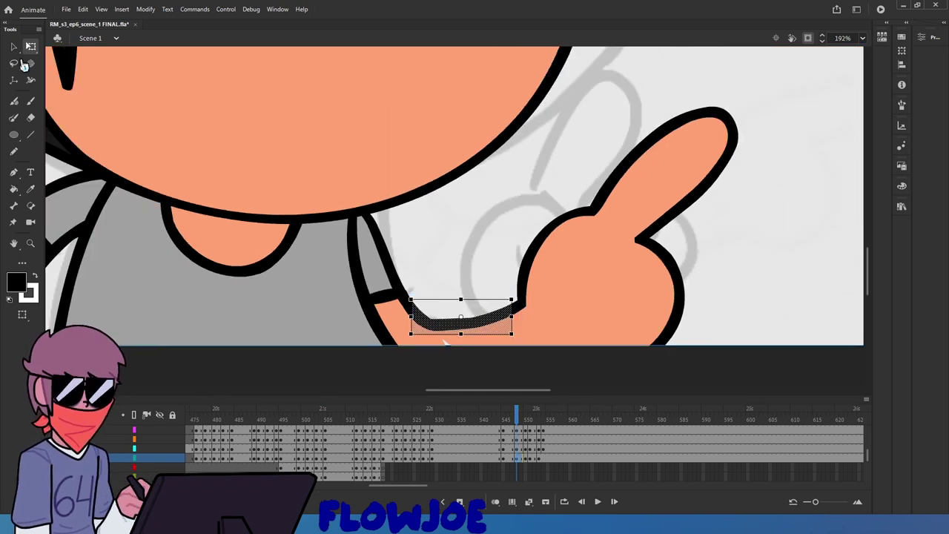
{"action": "key", "text": "v"}
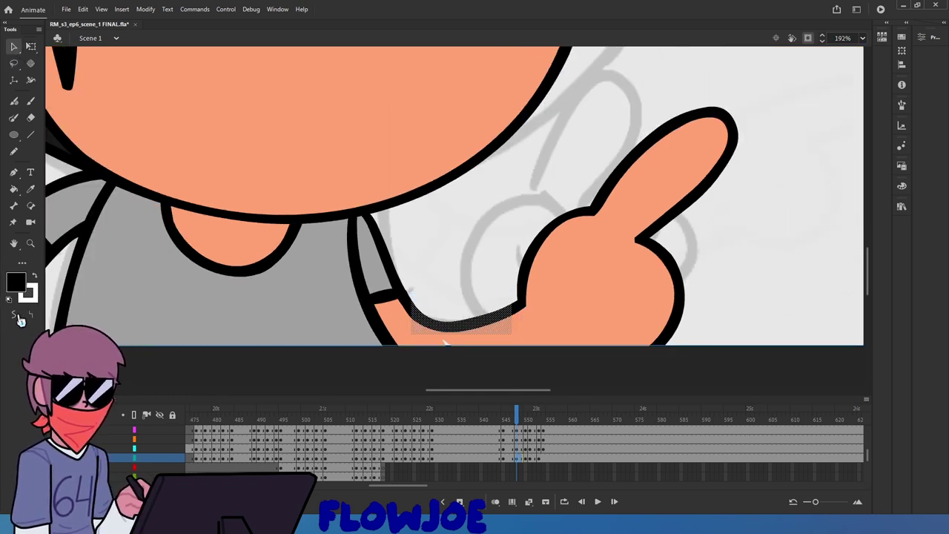
{"action": "left_click", "coordinate": [493, 302]}
{"action": "scroll", "coordinate": [474, 296], "scroll_direction": "down", "scroll_amount": 2}
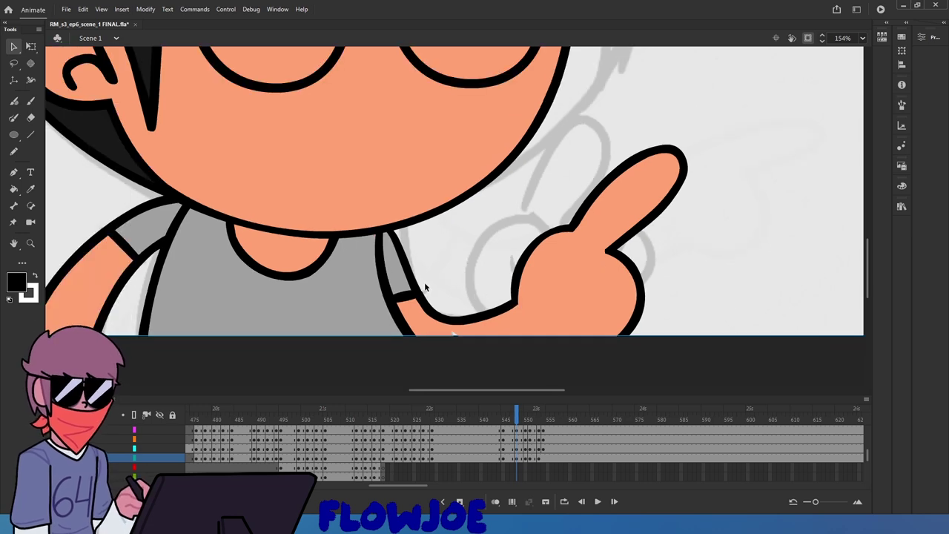
Examine the forearm, hand and lower stage edge for leftover gaps or rough lines
{"action": "scroll", "coordinate": [424, 281], "scroll_direction": "down", "scroll_amount": 2}
{"action": "scroll", "coordinate": [161, 239], "scroll_direction": "up", "scroll_amount": 5}
{"action": "scroll", "coordinate": [327, 278], "scroll_direction": "down", "scroll_amount": 2}
{"action": "scroll", "coordinate": [329, 278], "scroll_direction": "down", "scroll_amount": 4}
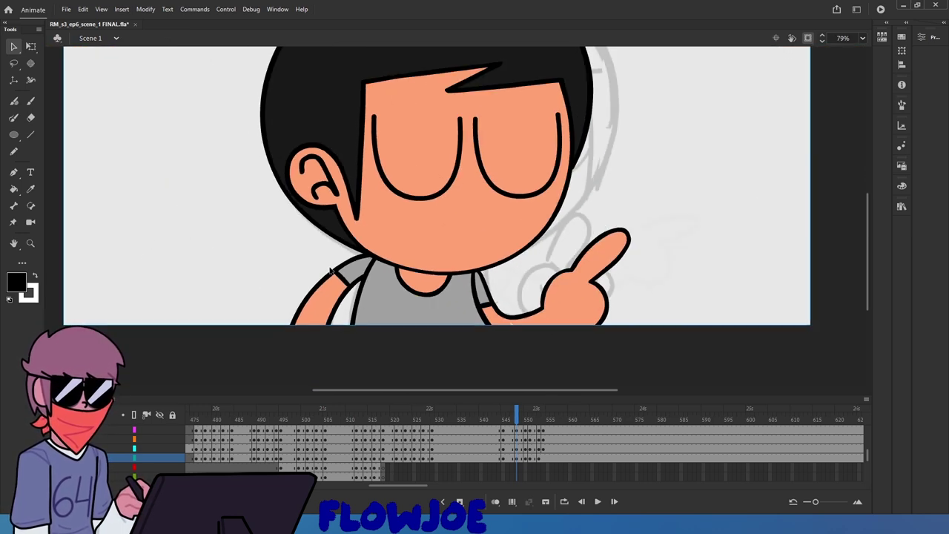
{"action": "scroll", "coordinate": [561, 245], "scroll_direction": "up", "scroll_amount": 2}
{"action": "scroll", "coordinate": [560, 256], "scroll_direction": "up", "scroll_amount": 3}
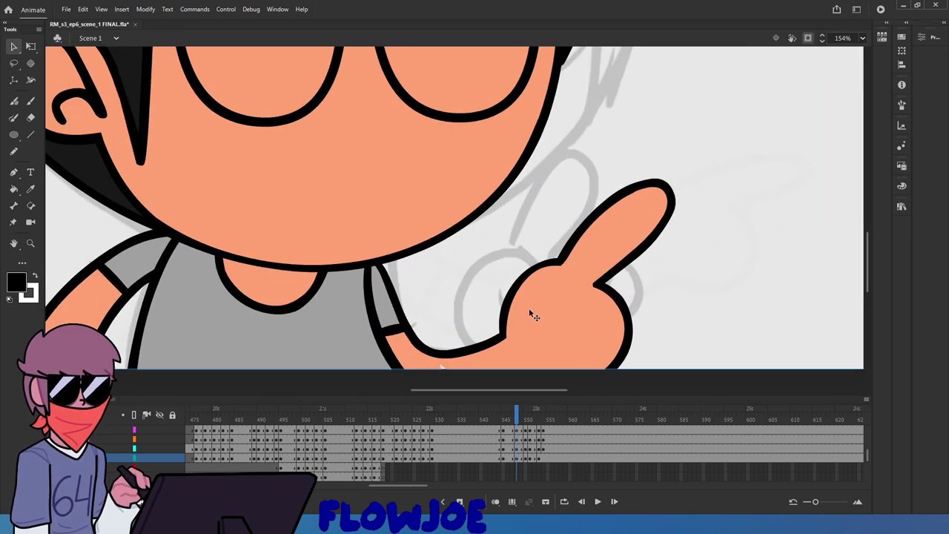
{"action": "scroll", "coordinate": [527, 309], "scroll_direction": "down", "scroll_amount": 5}
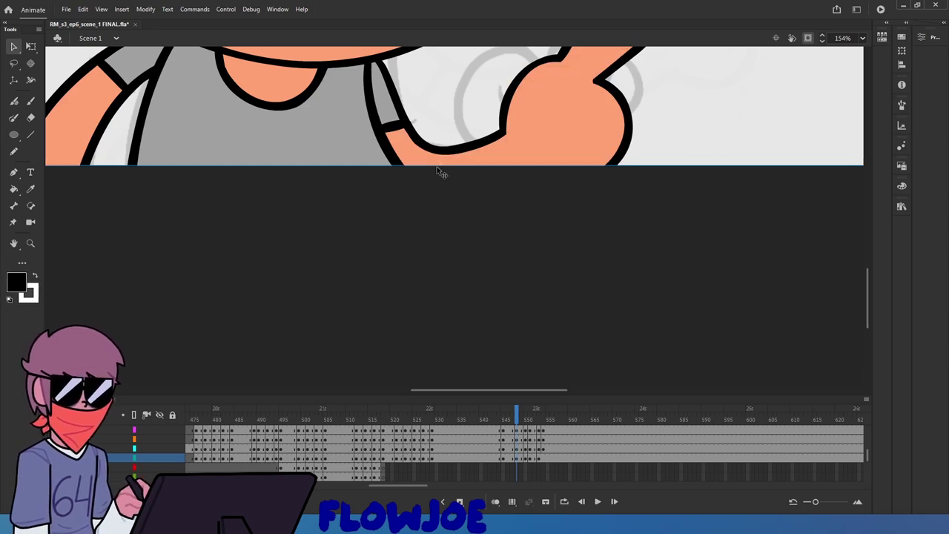
{"action": "scroll", "coordinate": [434, 182], "scroll_direction": "up", "scroll_amount": 3}
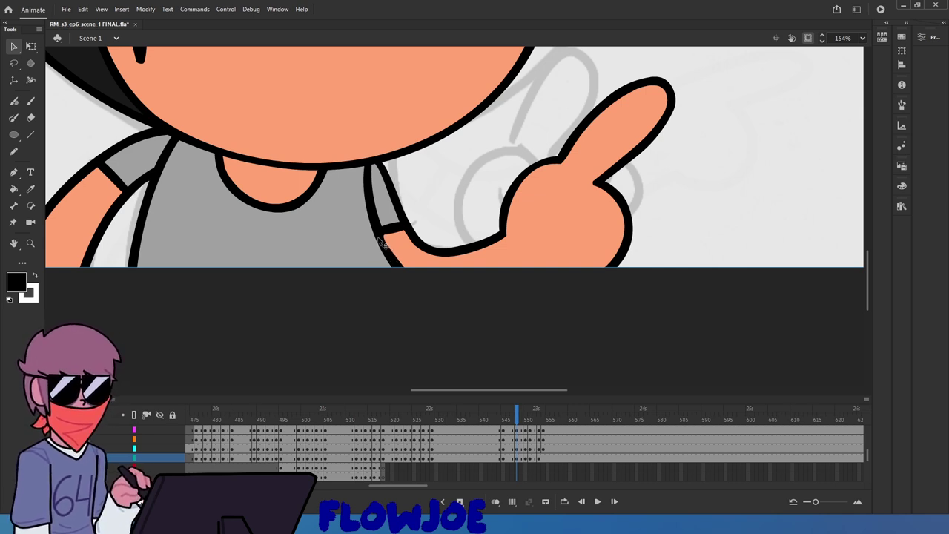
Show the artwork beyond the stage again to reveal the lower edges of the torso and forearm
{"action": "double_click", "coordinate": [405, 267]}
{"action": "left_click", "coordinate": [446, 213]}
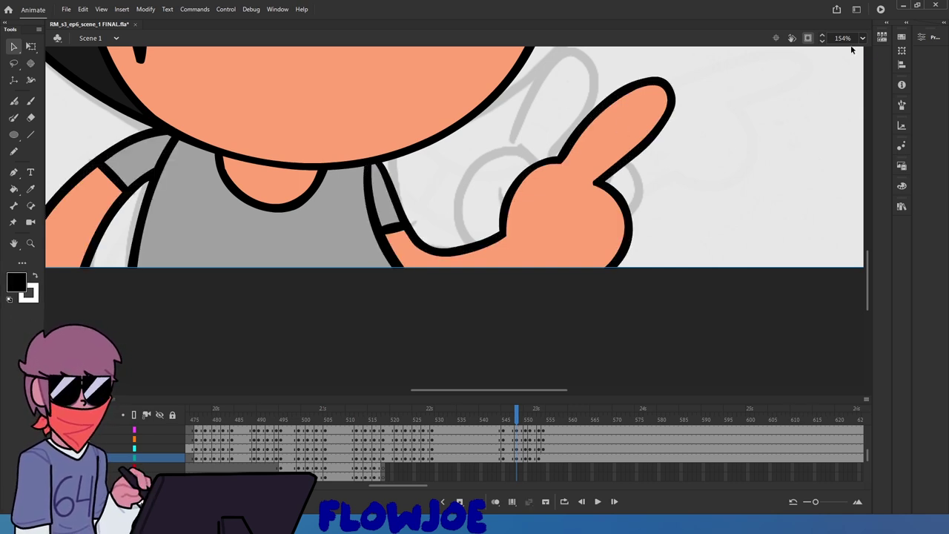
{"action": "left_click", "coordinate": [808, 37]}
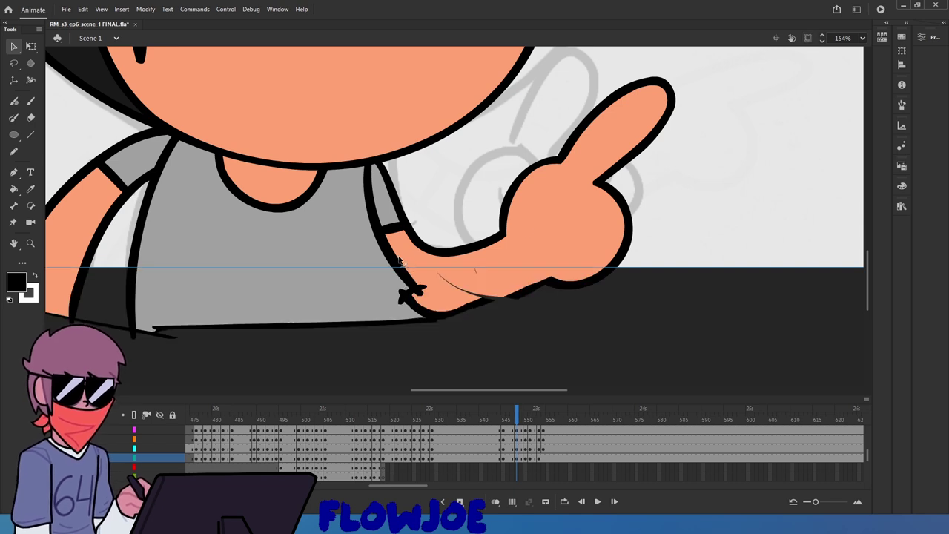
Reshape the forearm outline just below the sleeve cuff where it meets the torso
{"action": "scroll", "coordinate": [399, 259], "scroll_direction": "up", "scroll_amount": 5}
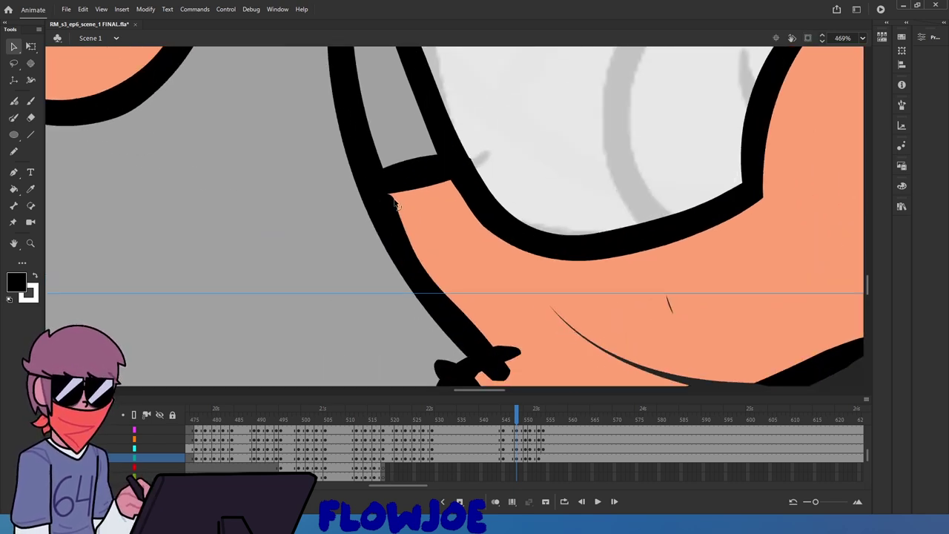
{"action": "left_click_drag", "start_coordinate": [393, 208], "coordinate": [410, 255]}
{"action": "scroll", "coordinate": [411, 219], "scroll_direction": "down", "scroll_amount": 2}
{"action": "scroll", "coordinate": [411, 218], "scroll_direction": "up", "scroll_amount": 2}
{"action": "scroll", "coordinate": [482, 237], "scroll_direction": "down", "scroll_amount": 4}
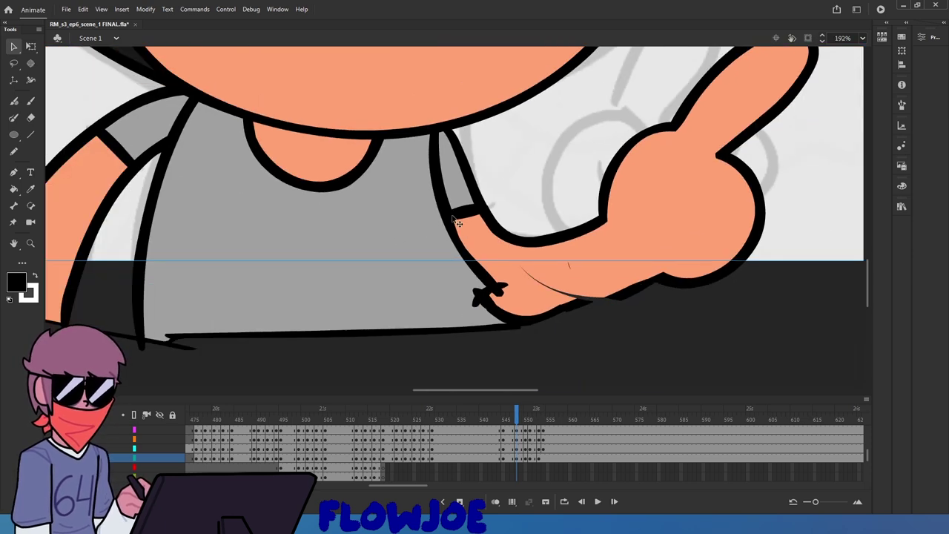
Straighten the sleeve cuff line above the pointing forearm, and save the file
{"action": "scroll", "coordinate": [458, 222], "scroll_direction": "up", "scroll_amount": 3}
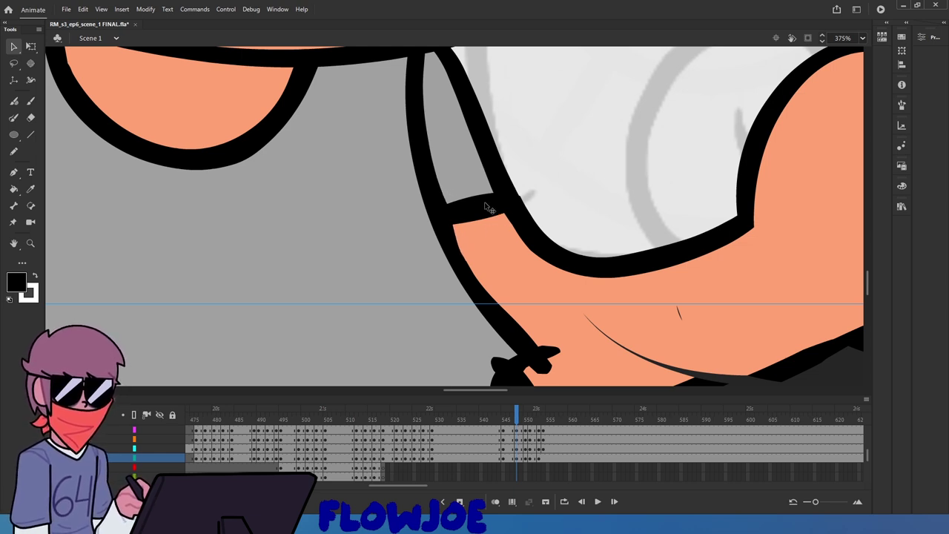
{"action": "scroll", "coordinate": [468, 207], "scroll_direction": "up", "scroll_amount": 5}
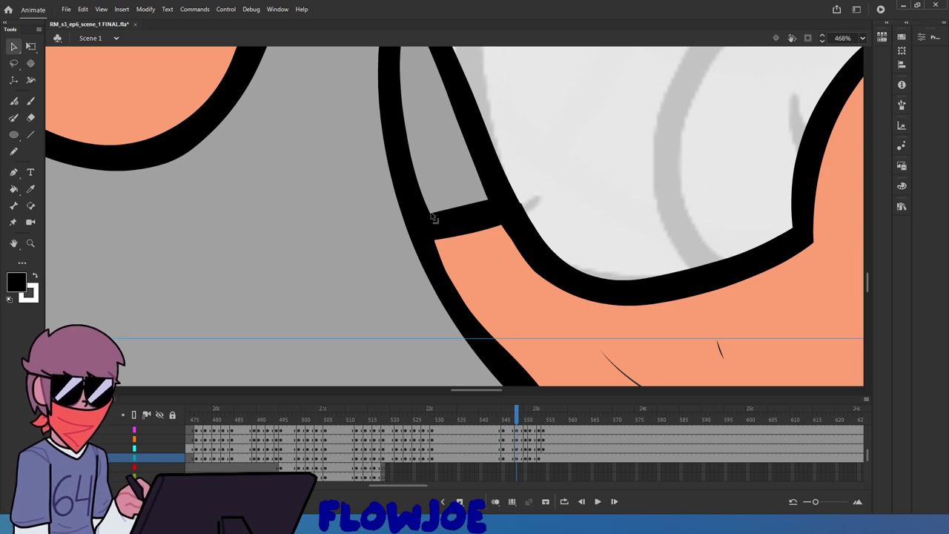
{"action": "left_click_drag", "start_coordinate": [434, 215], "coordinate": [426, 217]}
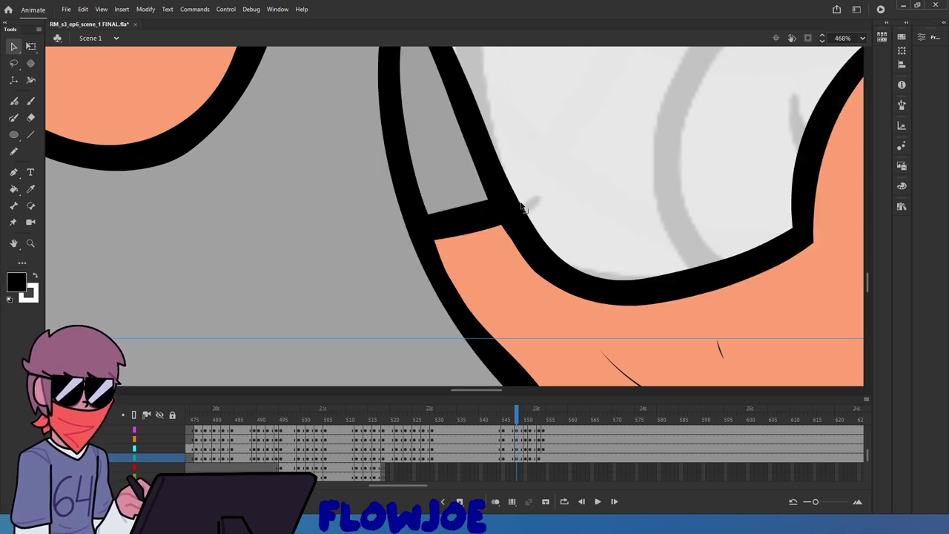
{"action": "scroll", "coordinate": [506, 174], "scroll_direction": "down", "scroll_amount": 4}
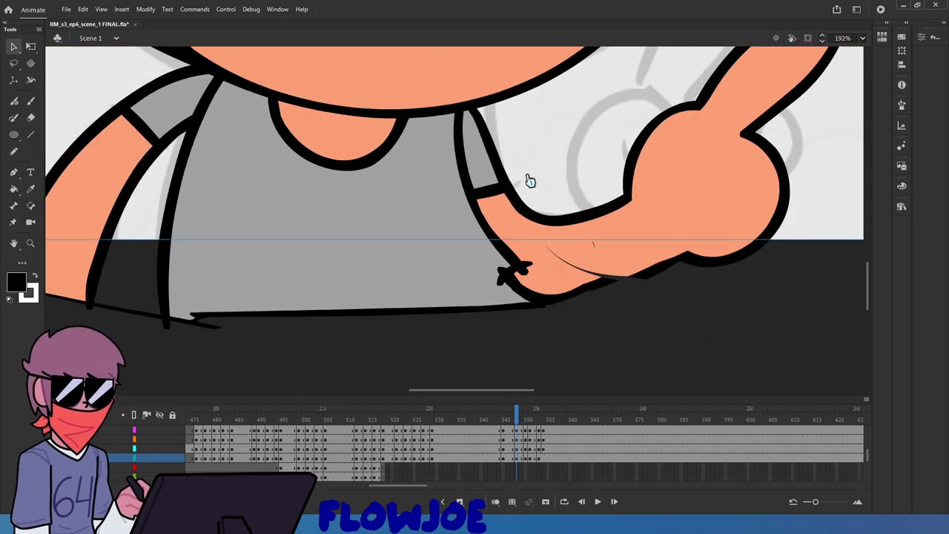
{"action": "key", "text": "ctrl+s"}
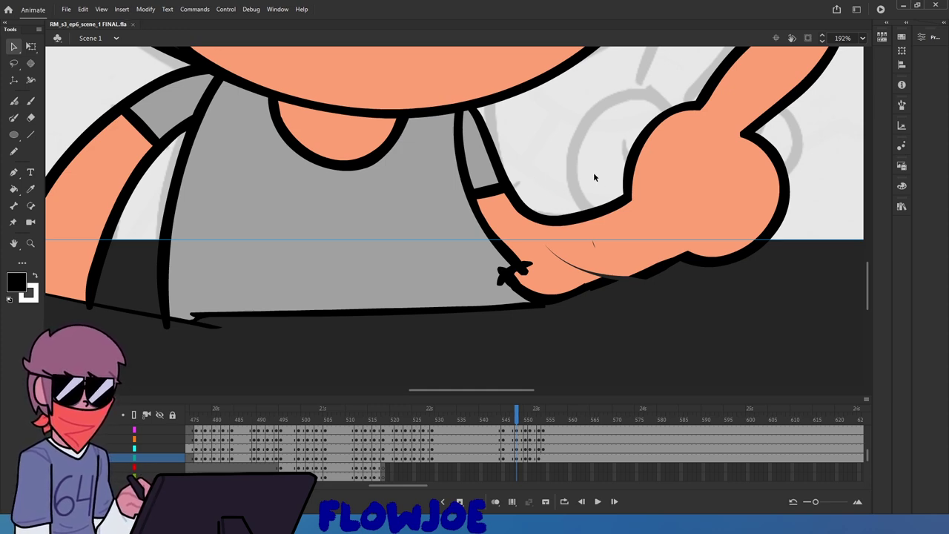
{"action": "scroll", "coordinate": [594, 176], "scroll_direction": "down", "scroll_amount": 3}
{"action": "scroll", "coordinate": [597, 180], "scroll_direction": "up", "scroll_amount": 2}
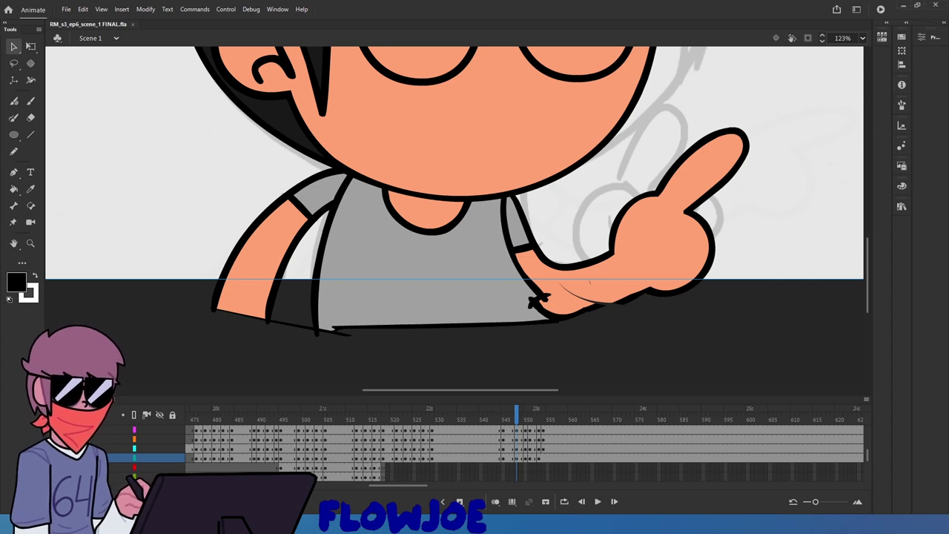
{"action": "scroll", "coordinate": [391, 278], "scroll_direction": "down", "scroll_amount": 5}
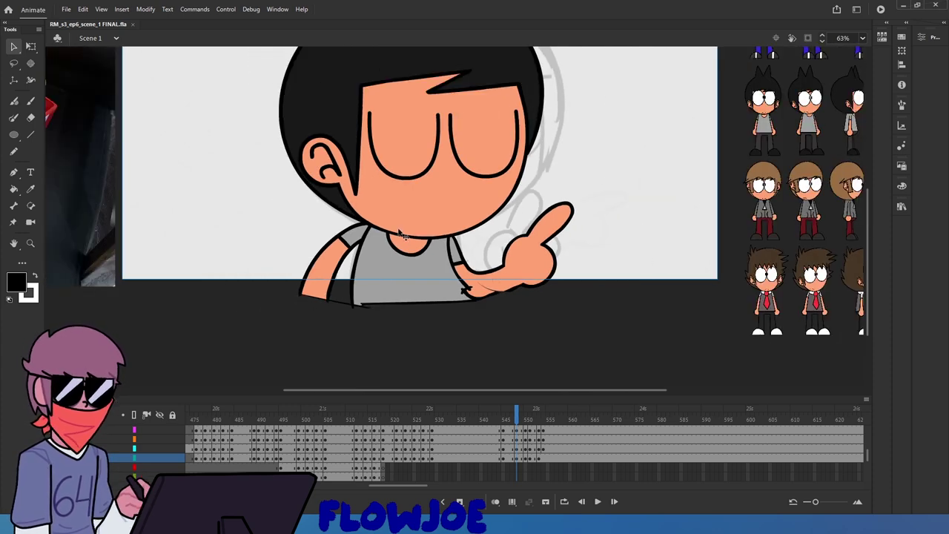
{"action": "scroll", "coordinate": [399, 231], "scroll_direction": "down", "scroll_amount": 4}
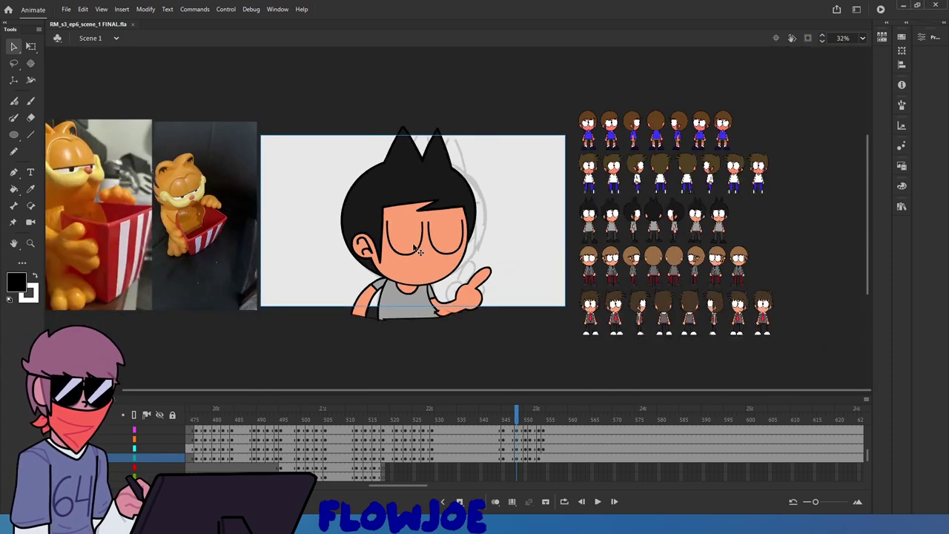
{"action": "scroll", "coordinate": [415, 248], "scroll_direction": "up", "scroll_amount": 2}
{"action": "scroll", "coordinate": [416, 247], "scroll_direction": "down", "scroll_amount": 2}
{"action": "scroll", "coordinate": [374, 245], "scroll_direction": "up", "scroll_amount": 3}
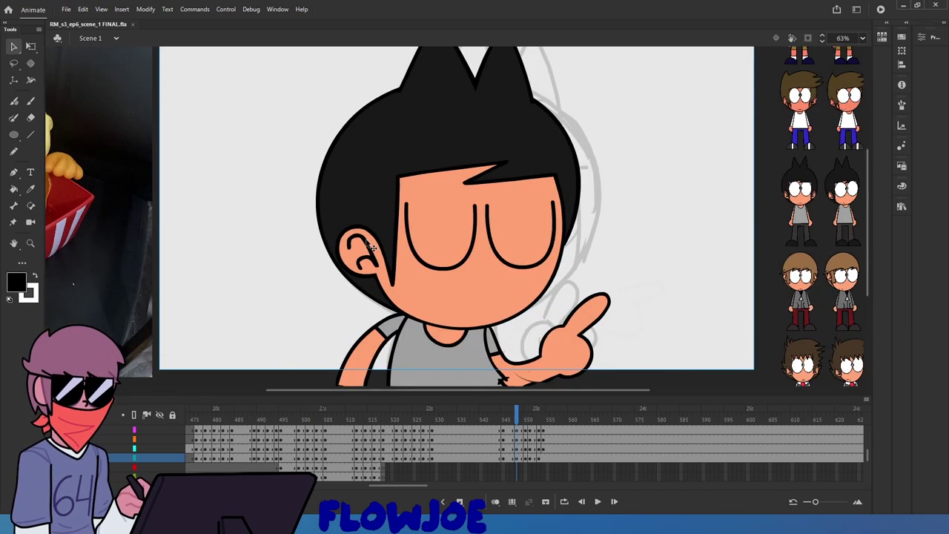
{"action": "scroll", "coordinate": [371, 246], "scroll_direction": "down", "scroll_amount": 2}
{"action": "left_click", "coordinate": [393, 138]}
{"action": "left_click", "coordinate": [393, 137]}
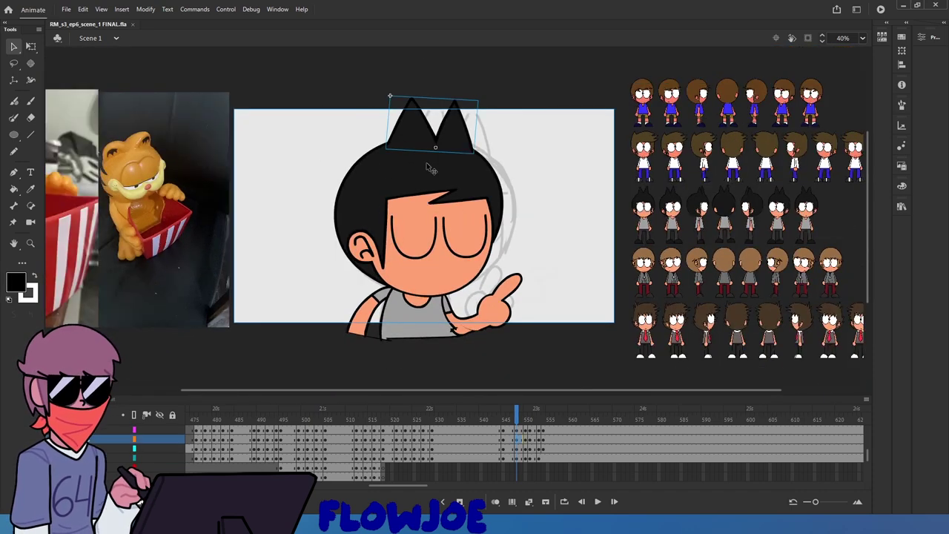
{"action": "left_click", "coordinate": [512, 185]}
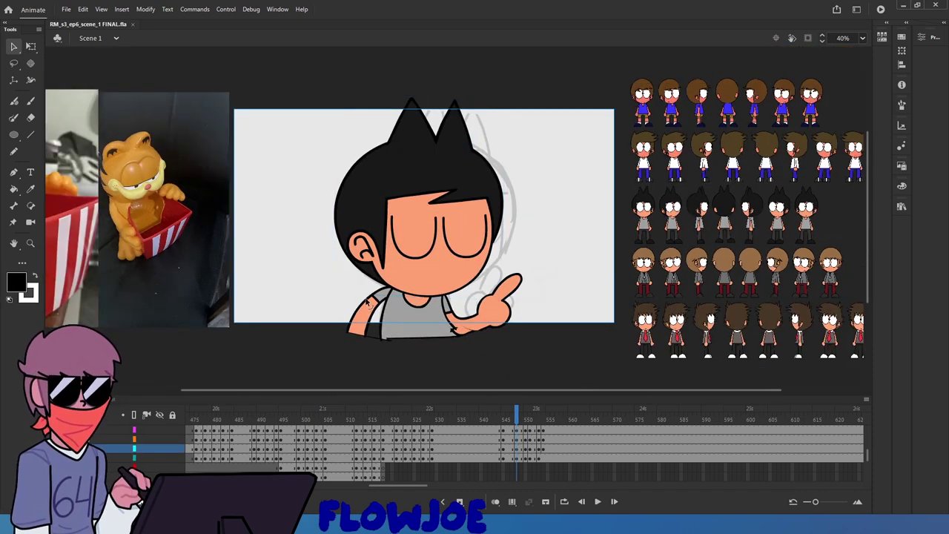
{"action": "left_click", "coordinate": [30, 189]}
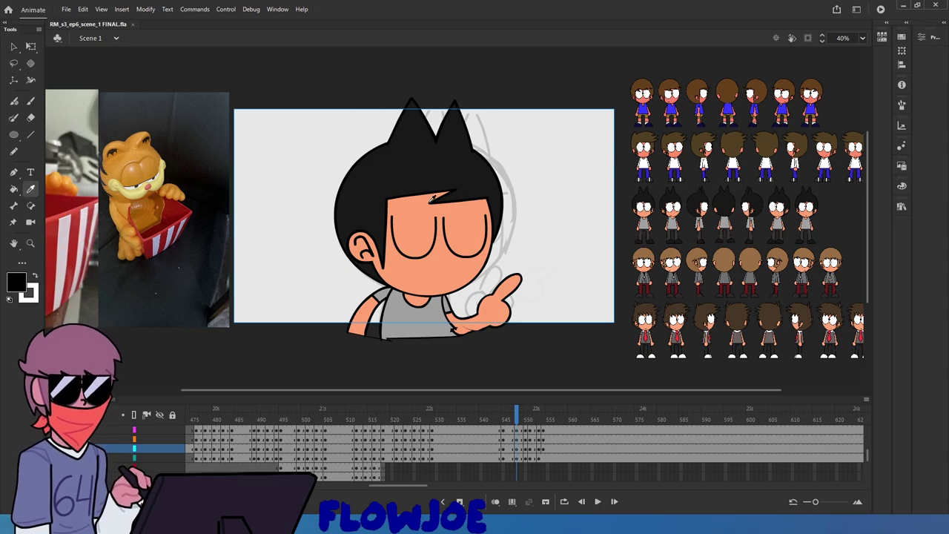
{"action": "key", "text": "q"}
{"action": "scroll", "coordinate": [435, 208], "scroll_direction": "up", "scroll_amount": 2}
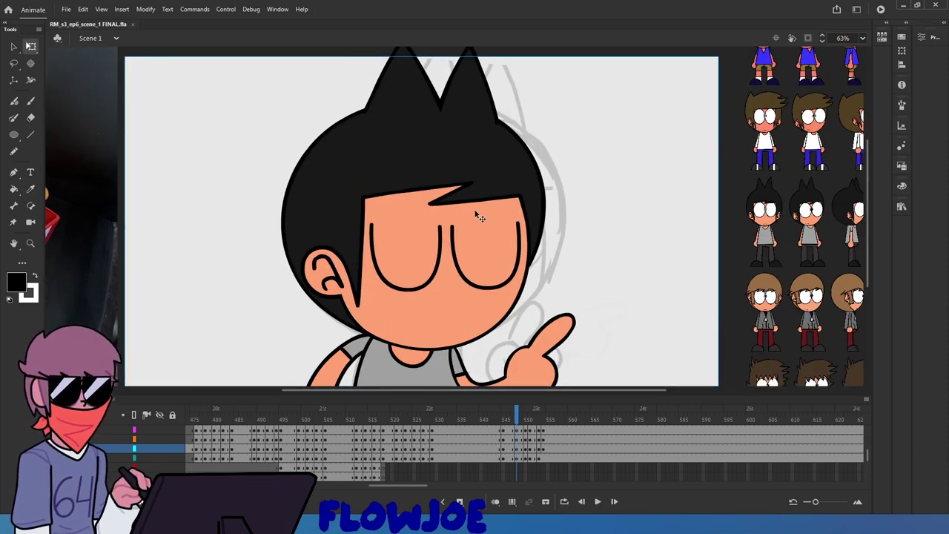
{"action": "scroll", "coordinate": [447, 233], "scroll_direction": "down", "scroll_amount": 3}
{"action": "scroll", "coordinate": [445, 230], "scroll_direction": "up", "scroll_amount": 3}
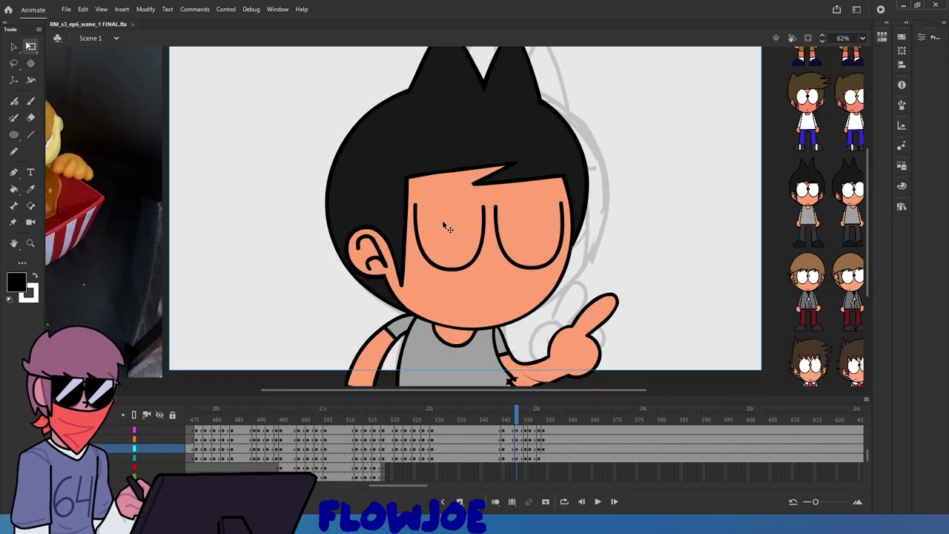
{"action": "scroll", "coordinate": [446, 226], "scroll_direction": "down", "scroll_amount": 2}
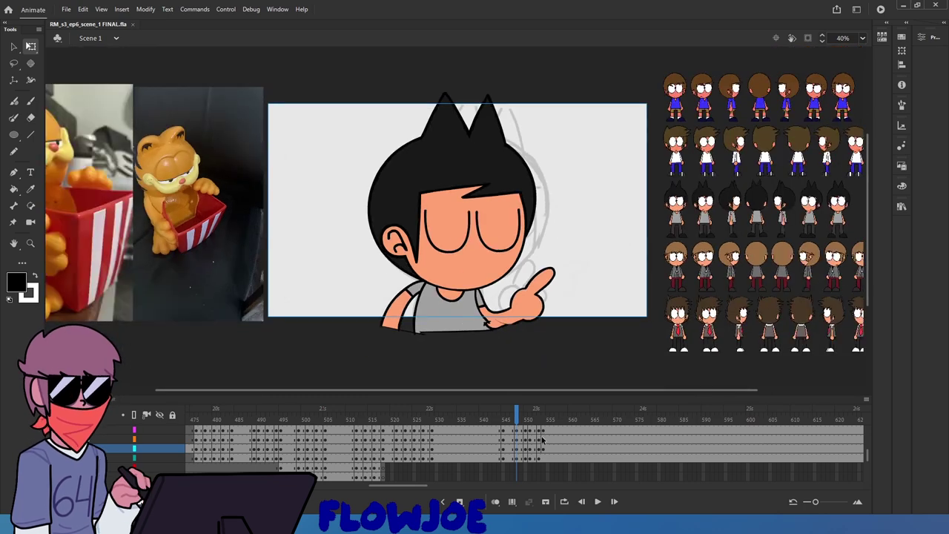
Preview the head and pointing-arm motion from just after frame 540 to just before frame 550
{"action": "left_click_drag", "start_coordinate": [513, 440], "coordinate": [489, 438]}
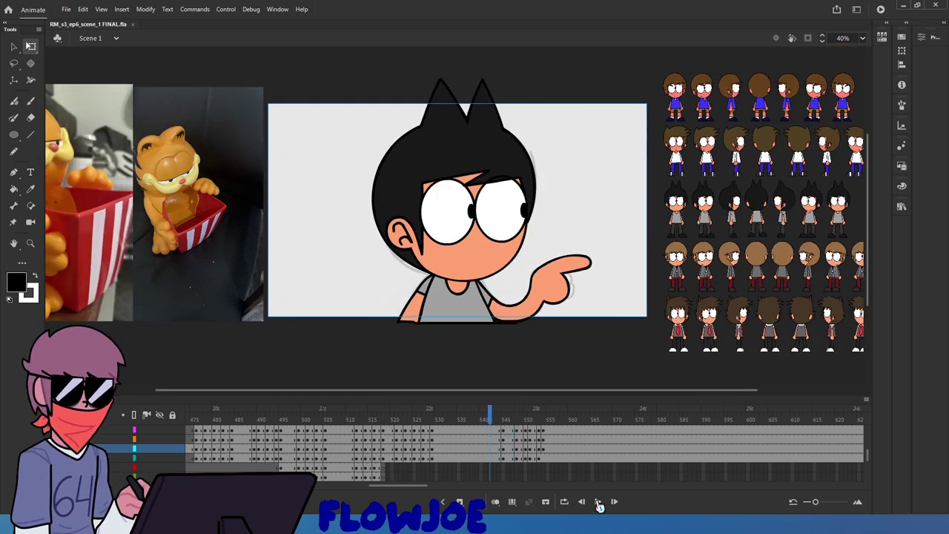
{"action": "left_click", "coordinate": [598, 502]}
{"action": "left_click", "coordinate": [518, 422]}
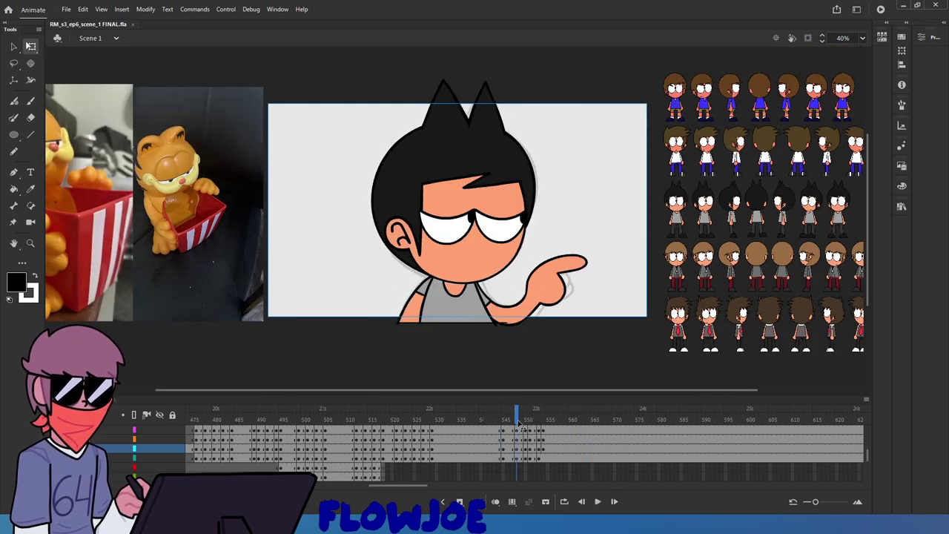
{"action": "left_click_drag", "start_coordinate": [518, 422], "coordinate": [525, 445]}
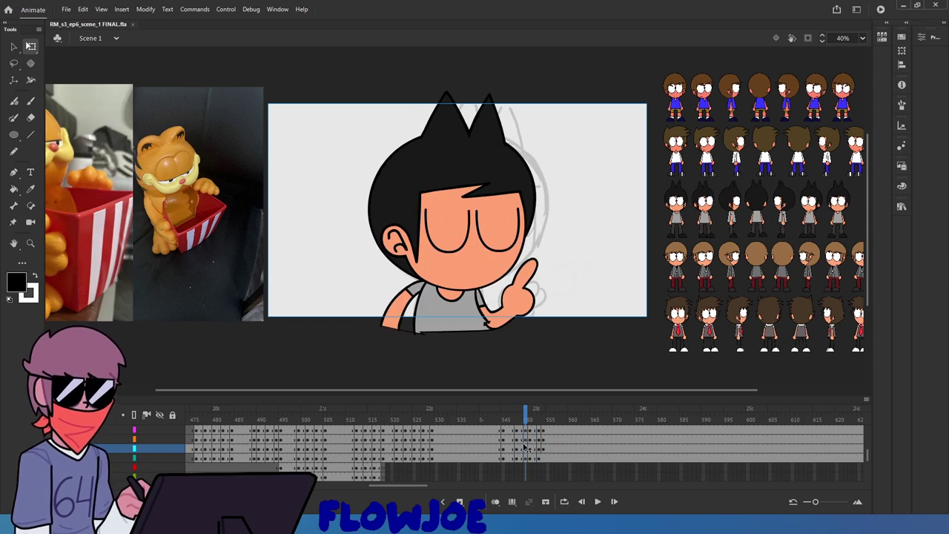
{"action": "left_click", "coordinate": [511, 320]}
Remove the stray curved line inside the pointing forearm on the in-between frame two before frame 550
{"action": "left_click", "coordinate": [522, 414]}
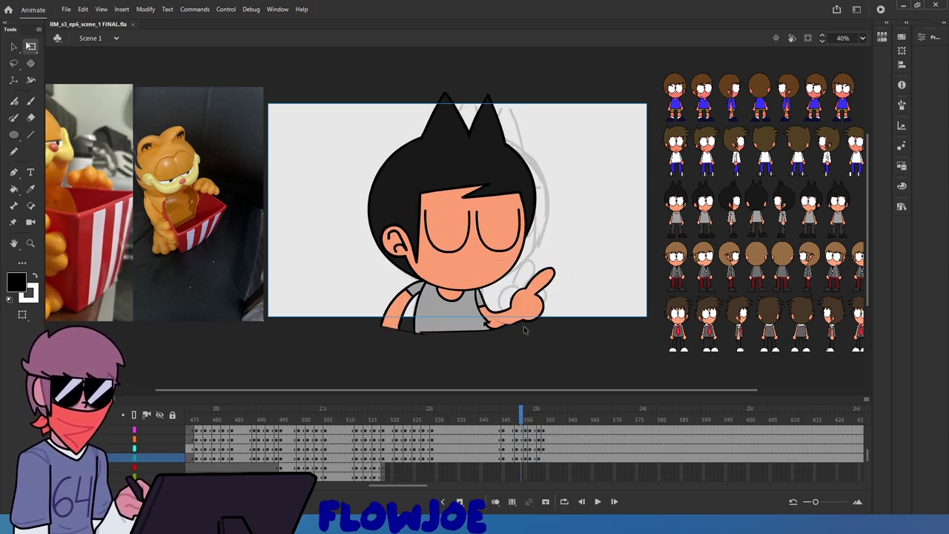
{"action": "scroll", "coordinate": [494, 333], "scroll_direction": "up", "scroll_amount": 3}
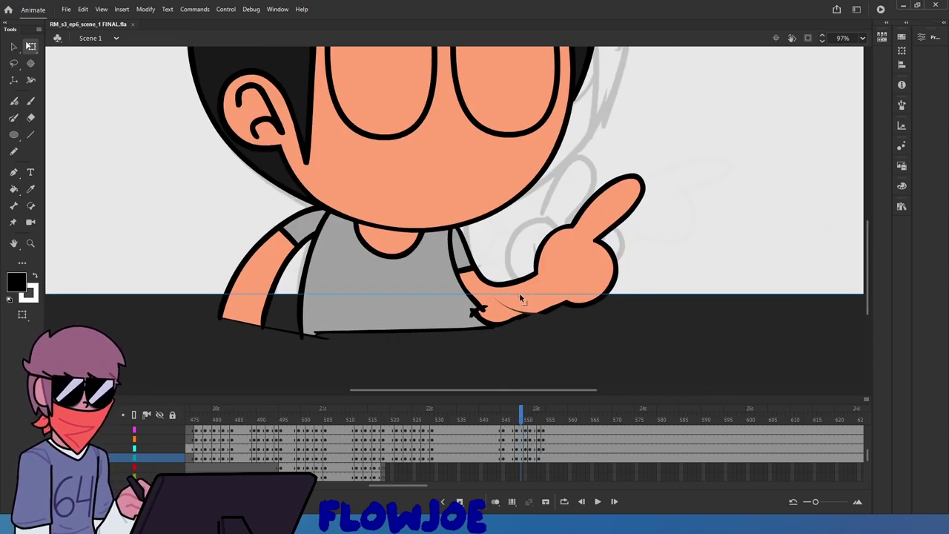
{"action": "left_click", "coordinate": [509, 311]}
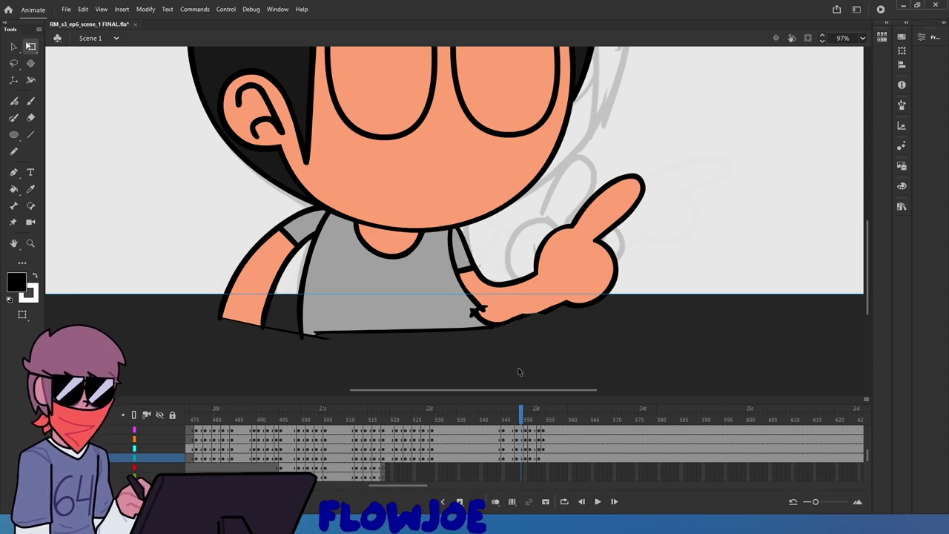
Copy the body layer's cleaned keyframe over the next keyframe, just before frame 550
{"action": "left_click", "coordinate": [523, 460]}
{"action": "left_click", "coordinate": [526, 461]}
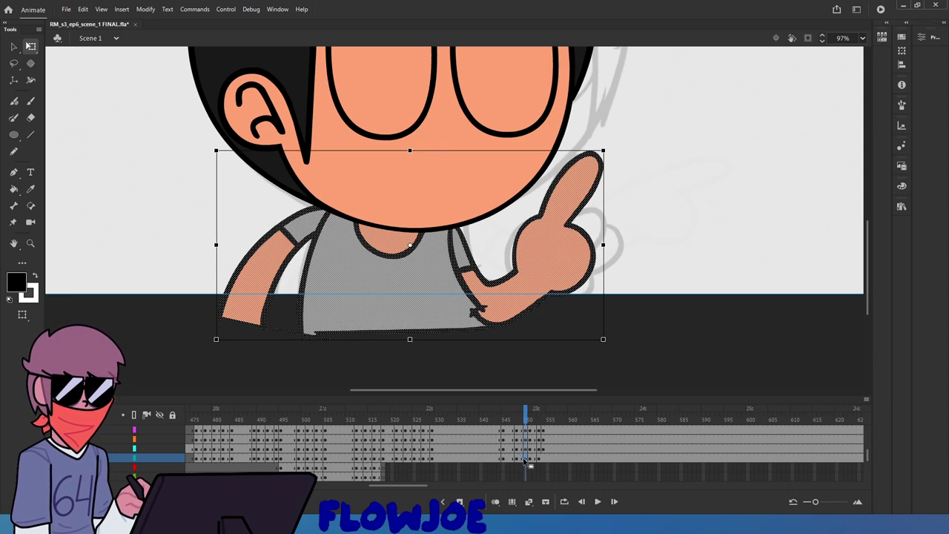
{"action": "left_click", "coordinate": [522, 461]}
{"action": "left_click_drag", "start_coordinate": [522, 462], "coordinate": [527, 460]}
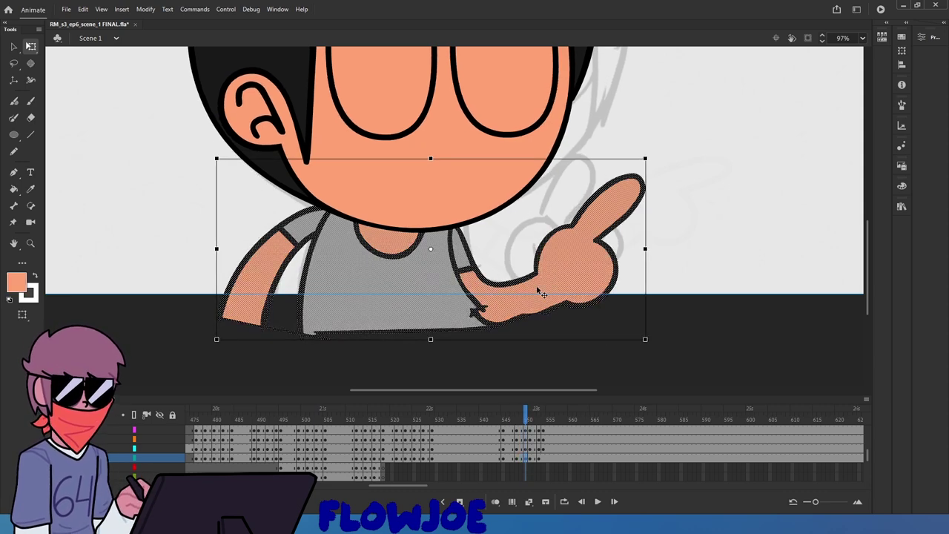
Lasso the pointing hand and forearm on the copied frame, and rotate them slightly counterclockwise about the elbow end
{"action": "scroll", "coordinate": [543, 290], "scroll_direction": "down", "scroll_amount": 2}
{"action": "left_click", "coordinate": [14, 64]}
{"action": "mouse_move", "coordinate": [567, 162]}
{"action": "left_mouse_down"}
{"action": "mouse_move", "coordinate": [534, 229]}
{"action": "mouse_move", "coordinate": [509, 298]}
{"action": "mouse_move", "coordinate": [524, 319]}
{"action": "mouse_move", "coordinate": [610, 290]}
{"action": "mouse_move", "coordinate": [629, 195]}
{"action": "mouse_move", "coordinate": [625, 179]}
{"action": "mouse_move", "coordinate": [603, 175]}
{"action": "mouse_move", "coordinate": [558, 182]}
{"action": "mouse_move", "coordinate": [505, 283]}
{"action": "mouse_move", "coordinate": [511, 306]}
{"action": "mouse_move", "coordinate": [574, 331]}
{"action": "mouse_move", "coordinate": [628, 332]}
{"action": "mouse_move", "coordinate": [660, 209]}
{"action": "mouse_move", "coordinate": [637, 175]}
{"action": "mouse_move", "coordinate": [580, 180]}
{"action": "mouse_move", "coordinate": [549, 213]}
{"action": "left_mouse_up"}
{"action": "key", "text": "q"}
{"action": "key", "text": "l"}
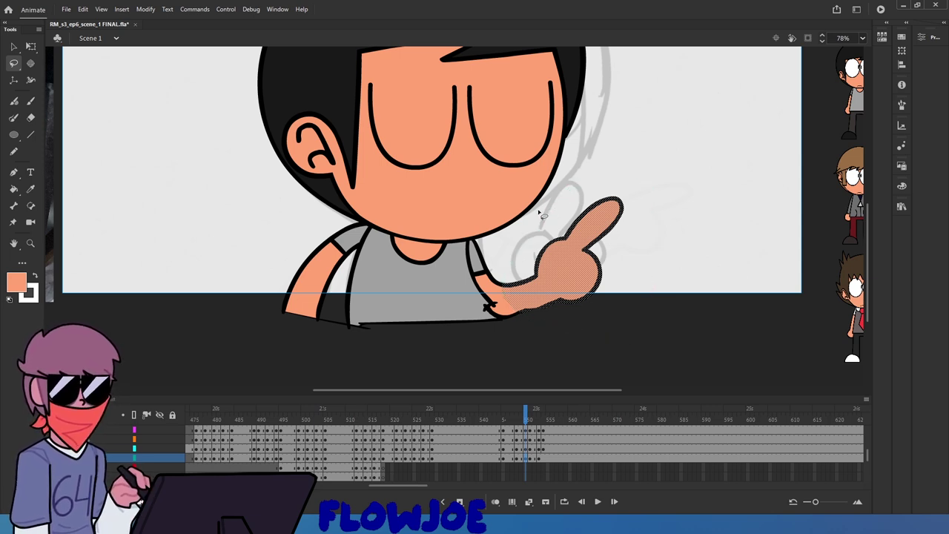
{"action": "key", "text": "q"}
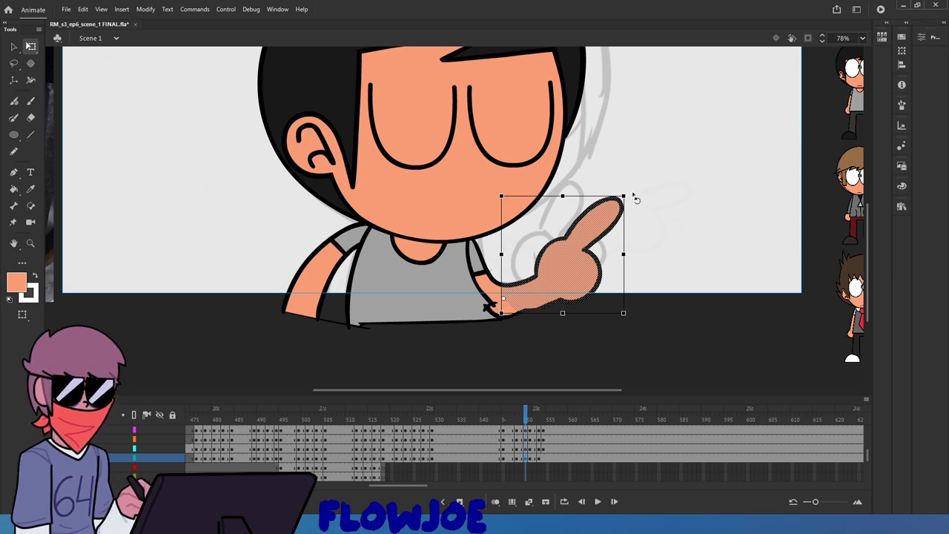
{"action": "left_click_drag", "start_coordinate": [631, 197], "coordinate": [628, 184]}
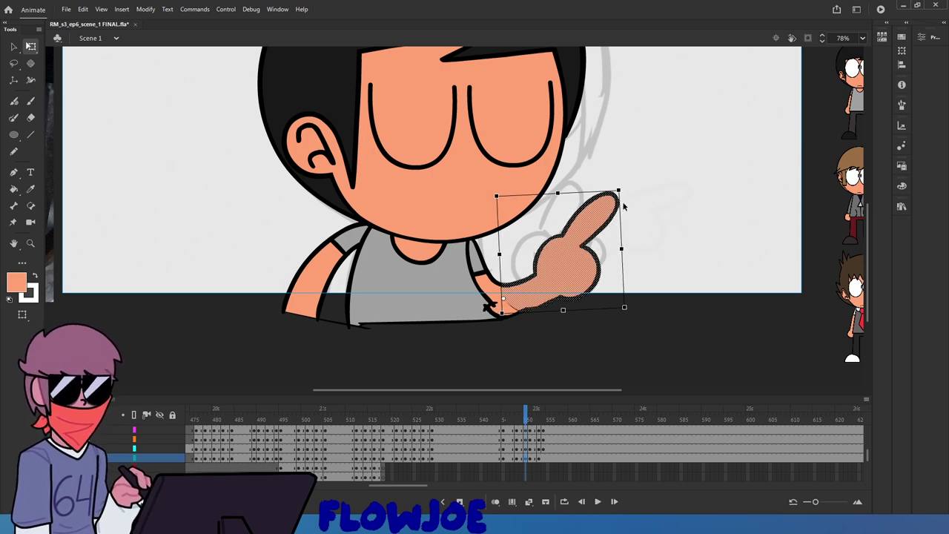
{"action": "scroll", "coordinate": [625, 202], "scroll_direction": "up", "scroll_amount": 4}
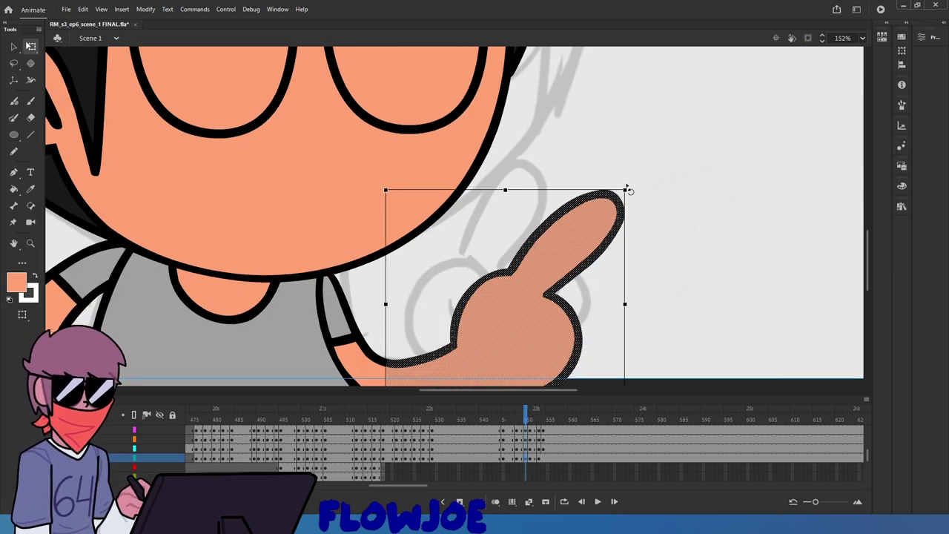
{"action": "mouse_move", "coordinate": [628, 189]}
{"action": "left_mouse_down"}
{"action": "mouse_move", "coordinate": [629, 180]}
{"action": "mouse_move", "coordinate": [632, 191]}
{"action": "left_mouse_up"}
Compare the rotated hand with the preceding frame's pose by scrubbing between the two frames
{"action": "left_click", "coordinate": [521, 414]}
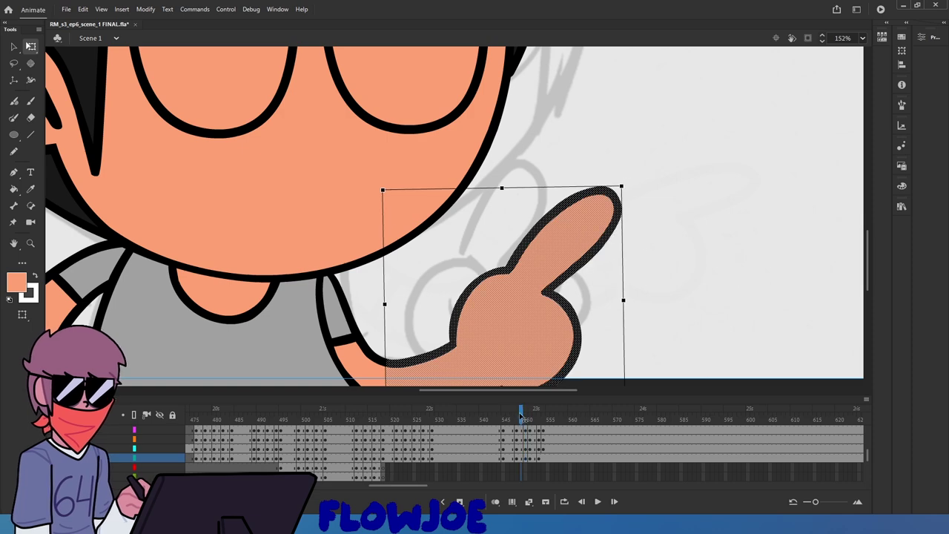
{"action": "left_click_drag", "start_coordinate": [522, 414], "coordinate": [526, 412]}
{"action": "left_click", "coordinate": [525, 459]}
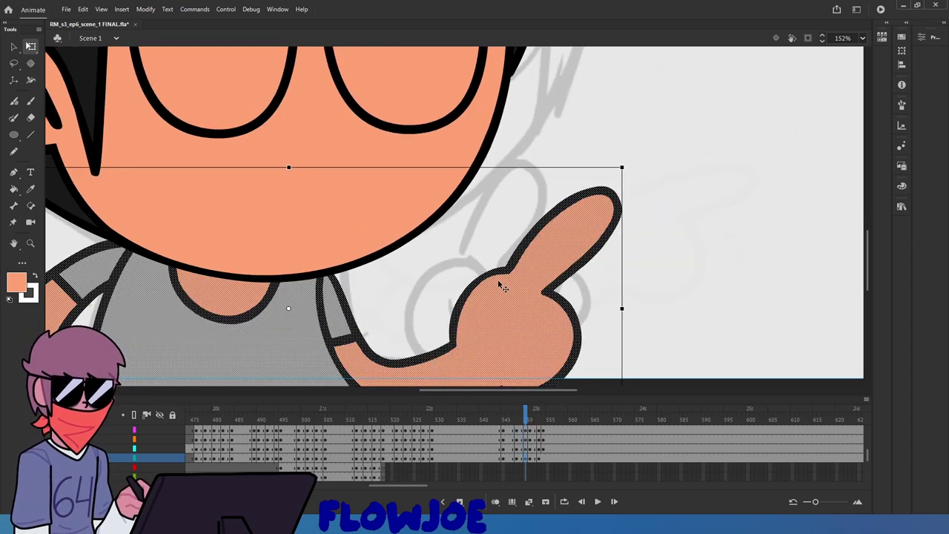
{"action": "scroll", "coordinate": [503, 287], "scroll_direction": "down", "scroll_amount": 2}
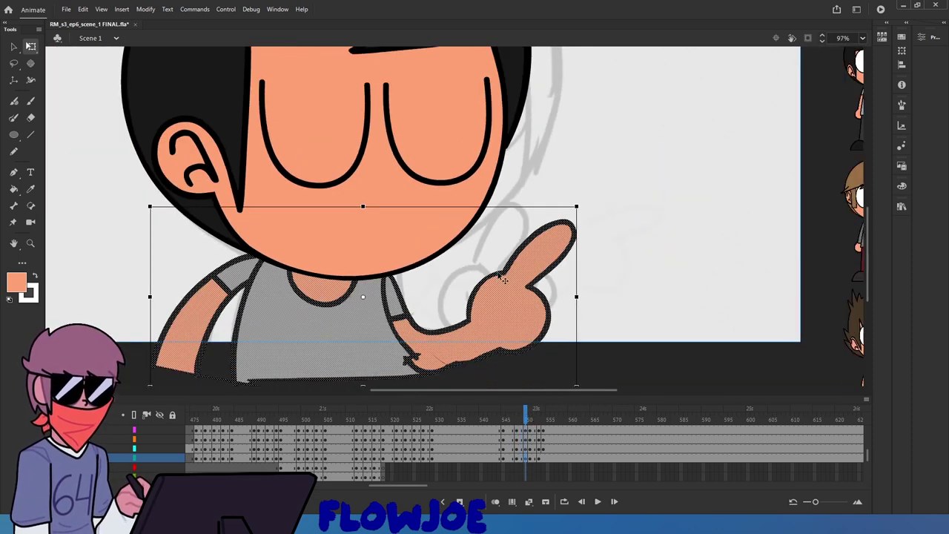
{"action": "left_click", "coordinate": [610, 214]}
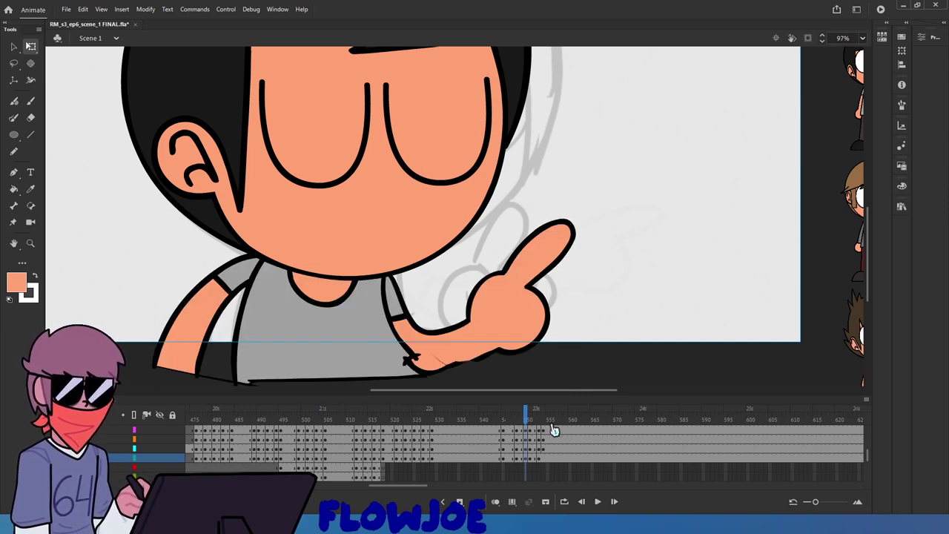
{"action": "left_click", "coordinate": [518, 419]}
{"action": "left_click_drag", "start_coordinate": [517, 418], "coordinate": [527, 419]}
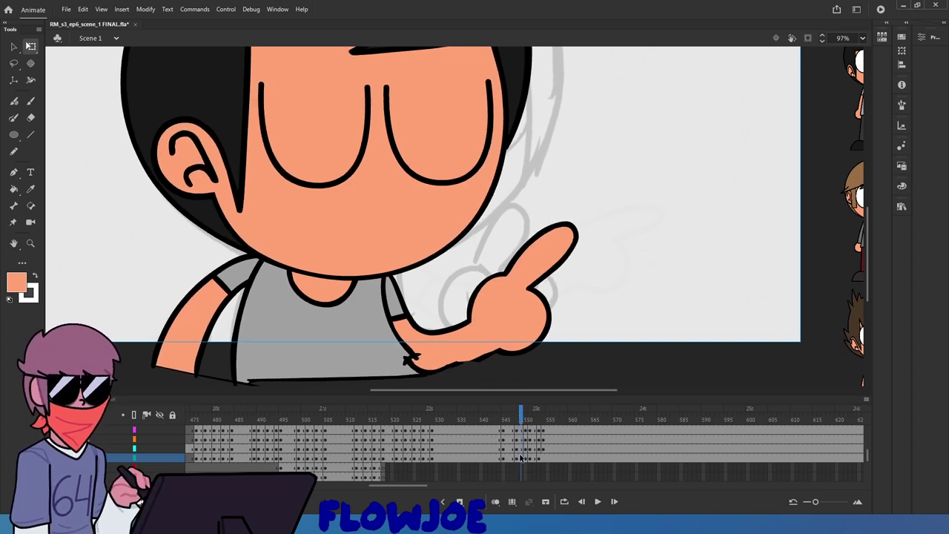
{"action": "left_click", "coordinate": [400, 348]}
{"action": "left_click", "coordinate": [633, 300]}
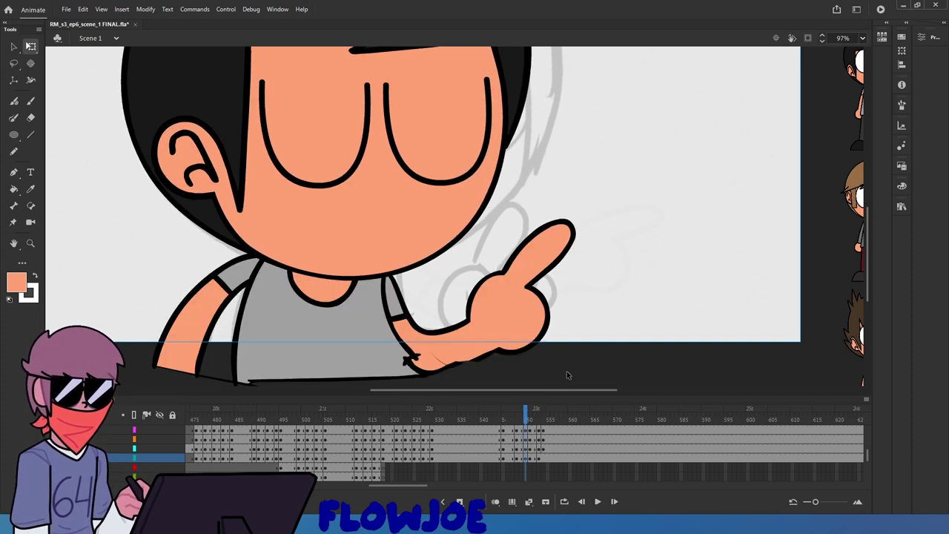
Play back and scrub the animation around frames 545 to 552 to review the pointing arm's motion
{"action": "scroll", "coordinate": [533, 374], "scroll_direction": "down", "scroll_amount": 2}
{"action": "scroll", "coordinate": [420, 329], "scroll_direction": "down", "scroll_amount": 1}
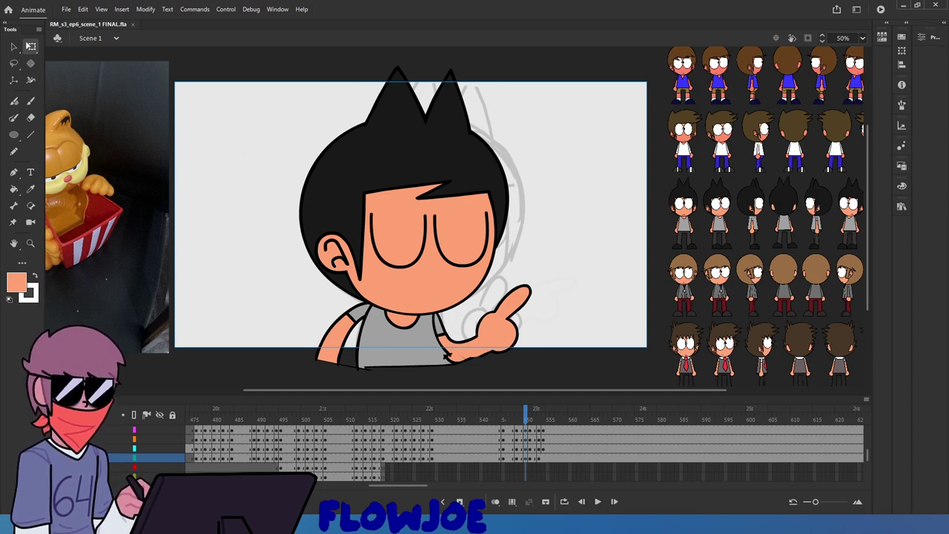
{"action": "left_click", "coordinate": [501, 413]}
{"action": "left_click", "coordinate": [598, 502]}
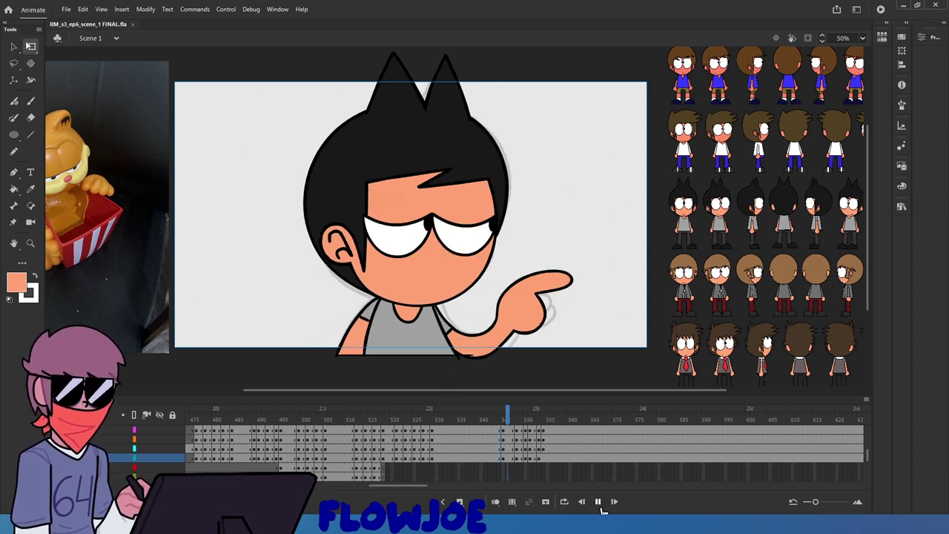
{"action": "left_click", "coordinate": [524, 433]}
{"action": "left_click_drag", "start_coordinate": [524, 434], "coordinate": [538, 446]}
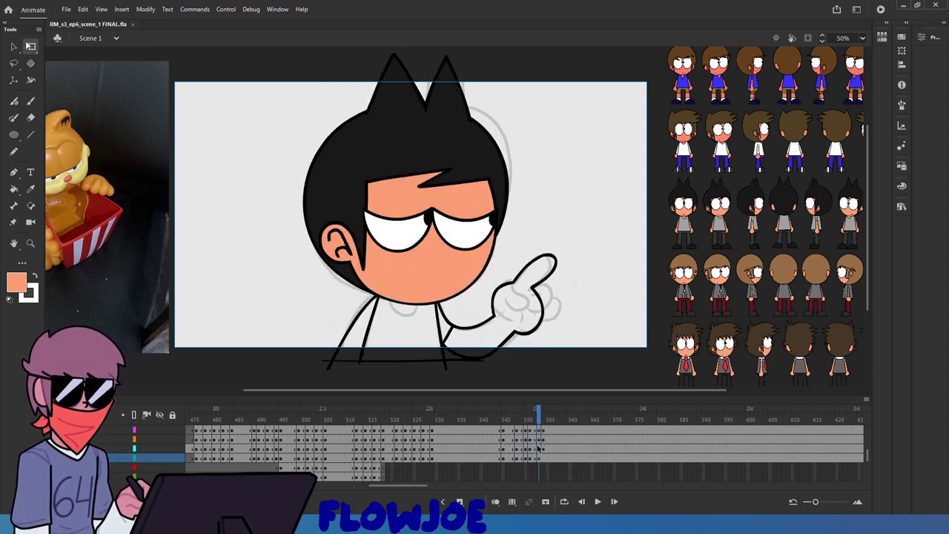
{"action": "key", "text": "."}
{"action": "key", "text": "."}
{"action": "key", "text": "."}
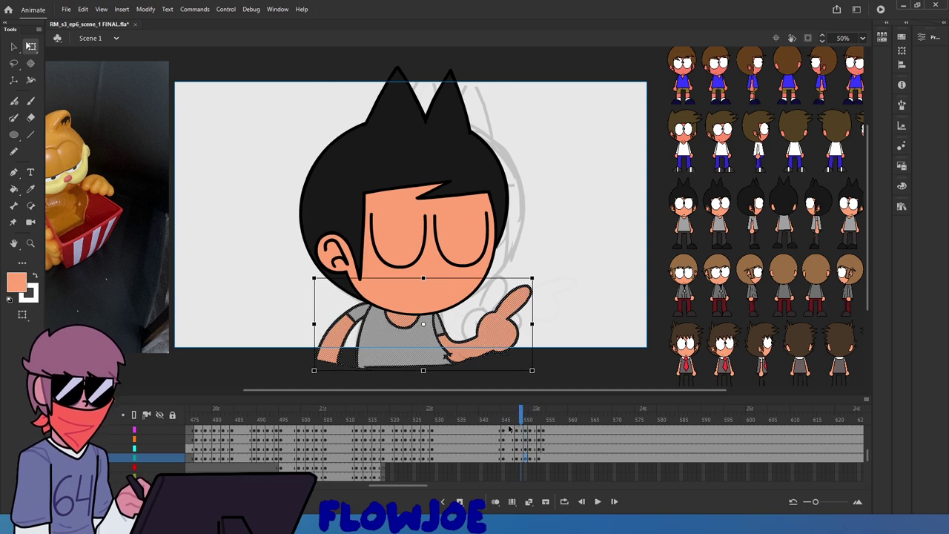
{"action": "key", "text": "."}
{"action": "key", "text": "."}
{"action": "key", "text": "Escape"}
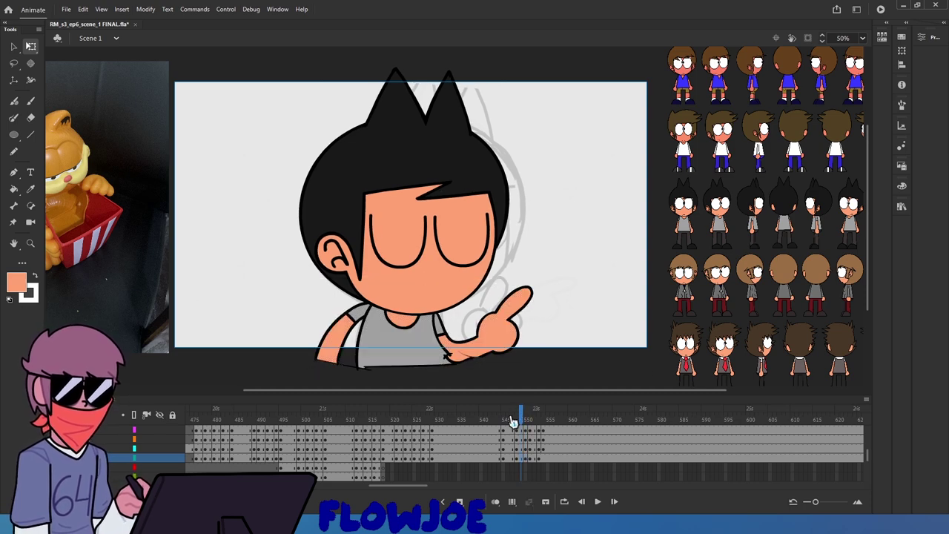
Undo the recent edits to the in-between frames just before frame 550
{"action": "key", "text": "ctrl+z"}
{"action": "key", "text": "ctrl+z"}
{"action": "key", "text": "ctrl+z"}
{"action": "key", "text": "ctrl+z"}
{"action": "key", "text": "ctrl+z"}
{"action": "key", "text": "ctrl+z"}
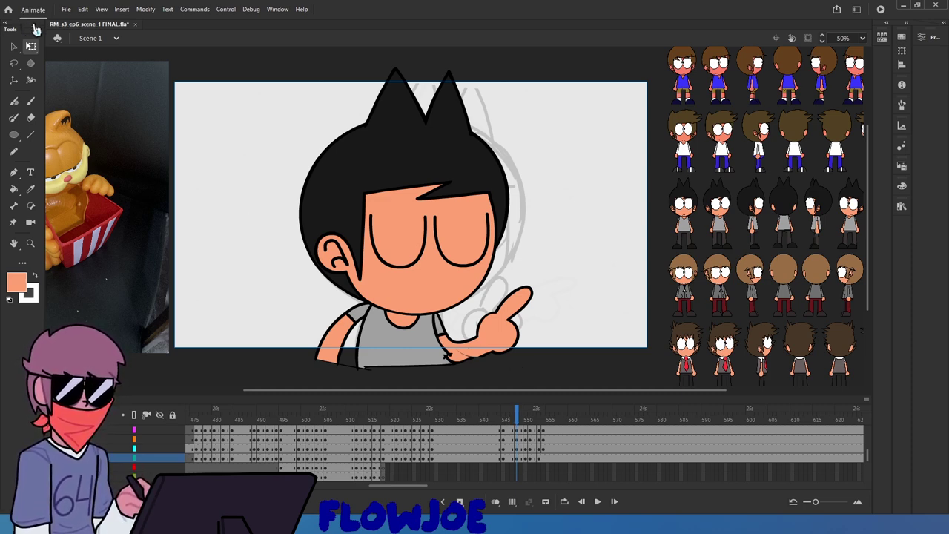
{"action": "key", "text": "ctrl+z"}
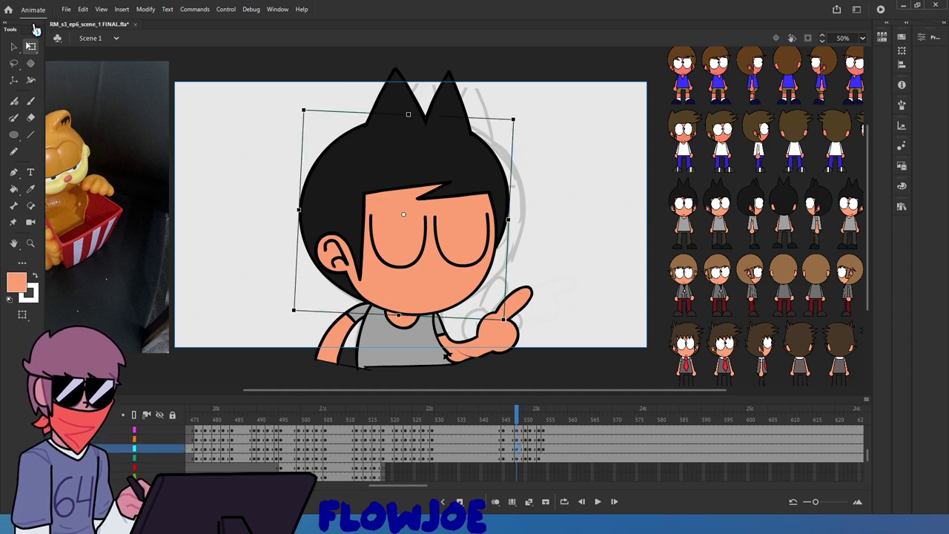
Step back and forth through the in-between frames before frame 550 to compare the pointing arm's poses
{"action": "key", "text": "comma"}
{"action": "key", "text": "comma"}
{"action": "key", "text": "comma"}
{"action": "key", "text": "comma"}
{"action": "key", "text": "period"}
{"action": "key", "text": "period"}
{"action": "key", "text": "period"}
{"action": "key", "text": "period"}
{"action": "key", "text": "period"}
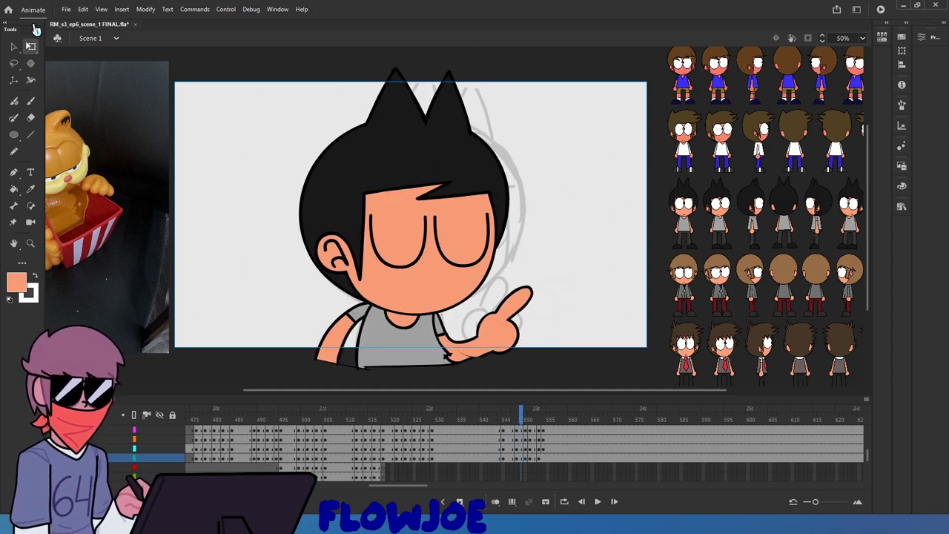
{"action": "mouse_move", "coordinate": [525, 423]}
{"action": "left_mouse_down"}
{"action": "mouse_move", "coordinate": [536, 424]}
{"action": "mouse_move", "coordinate": [517, 432]}
{"action": "mouse_move", "coordinate": [538, 438]}
{"action": "mouse_move", "coordinate": [514, 451]}
{"action": "mouse_move", "coordinate": [507, 436]}
{"action": "mouse_move", "coordinate": [527, 443]}
{"action": "mouse_move", "coordinate": [517, 442]}
{"action": "left_mouse_up"}
{"action": "left_click", "coordinate": [613, 503]}
{"action": "left_click", "coordinate": [613, 503]}
Lasso the whole pointing arm on the in-between frame three before frame 550, and rotate it slightly counterclockwise about the shoulder
{"action": "left_click", "coordinate": [13, 63]}
{"action": "scroll", "coordinate": [502, 323], "scroll_direction": "up", "scroll_amount": 5}
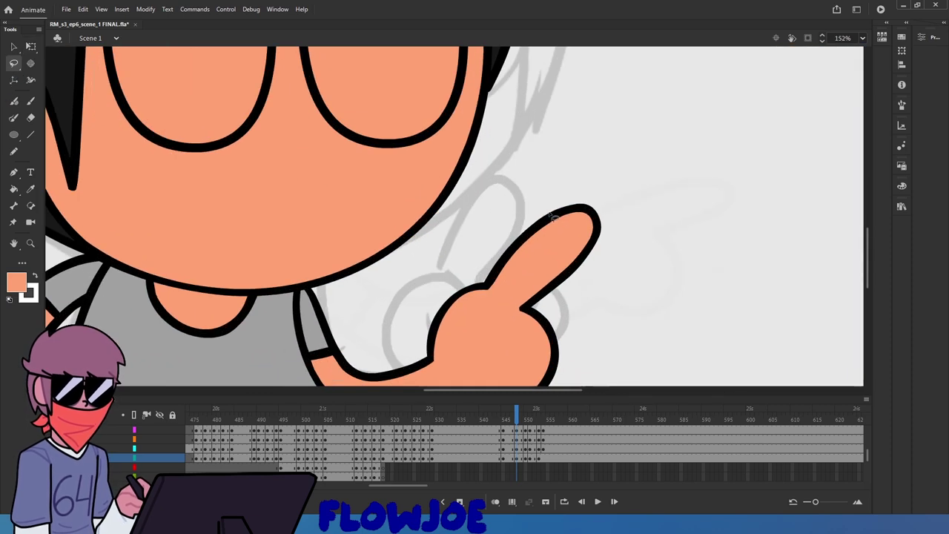
{"action": "mouse_move", "coordinate": [580, 183]}
{"action": "left_mouse_down"}
{"action": "mouse_move", "coordinate": [600, 195]}
{"action": "mouse_move", "coordinate": [545, 378]}
{"action": "mouse_move", "coordinate": [401, 375]}
{"action": "mouse_move", "coordinate": [357, 312]}
{"action": "mouse_move", "coordinate": [368, 273]}
{"action": "mouse_move", "coordinate": [536, 186]}
{"action": "mouse_move", "coordinate": [597, 195]}
{"action": "left_mouse_up"}
{"action": "key", "text": "q"}
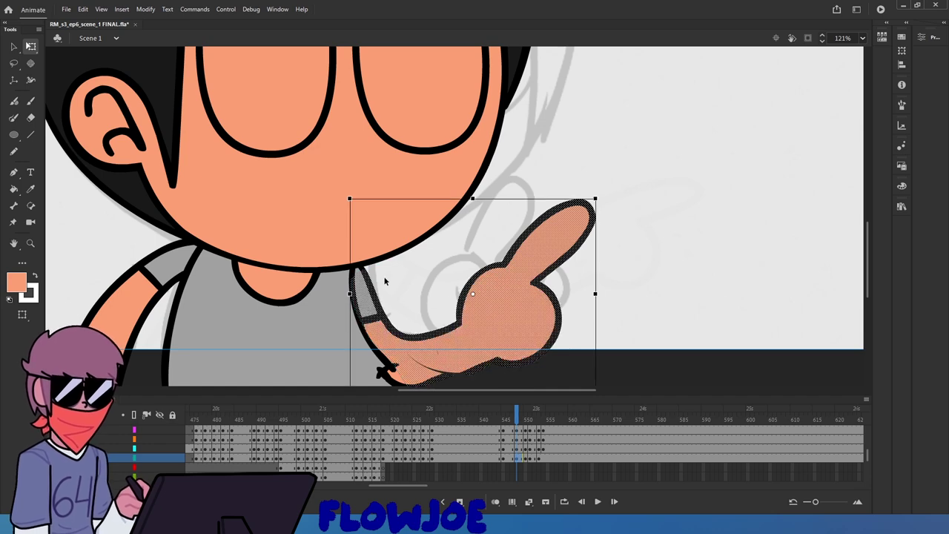
{"action": "scroll", "coordinate": [382, 284], "scroll_direction": "up", "scroll_amount": 4}
{"action": "left_click_drag", "start_coordinate": [383, 289], "coordinate": [317, 236]}
{"action": "scroll", "coordinate": [313, 282], "scroll_direction": "down", "scroll_amount": 5}
{"action": "left_click", "coordinate": [321, 251], "text": "shift"}
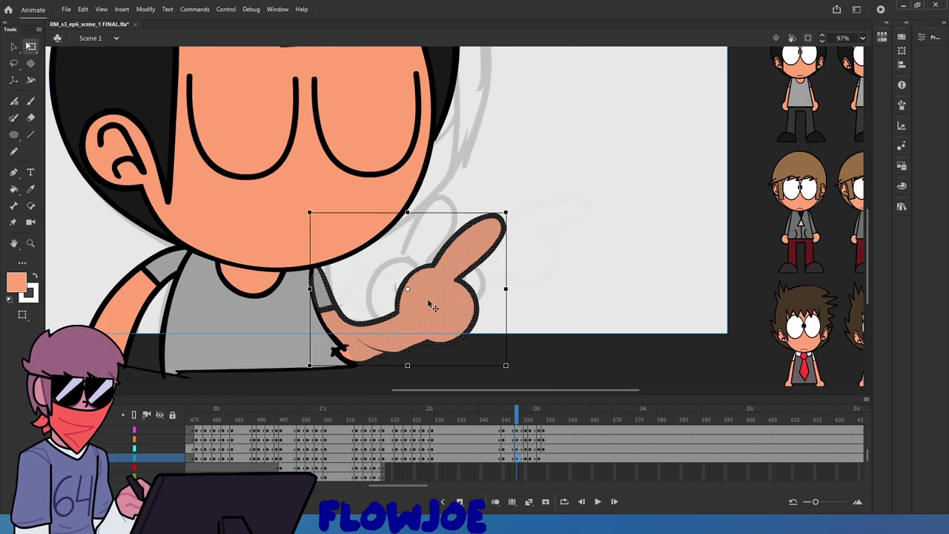
{"action": "left_click_drag", "start_coordinate": [280, 270], "coordinate": [293, 263]}
{"action": "left_click_drag", "start_coordinate": [552, 341], "coordinate": [561, 334]}
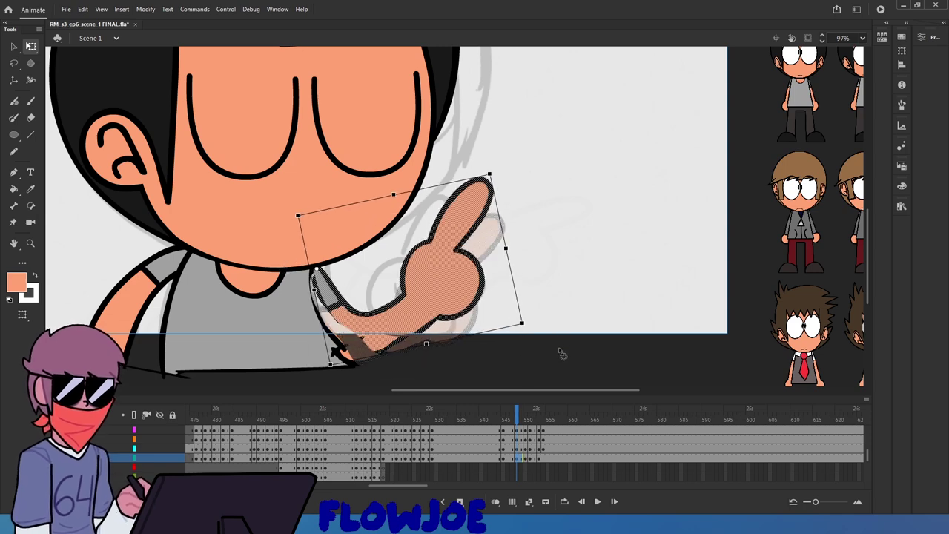
{"action": "left_click_drag", "start_coordinate": [525, 413], "coordinate": [518, 462]}
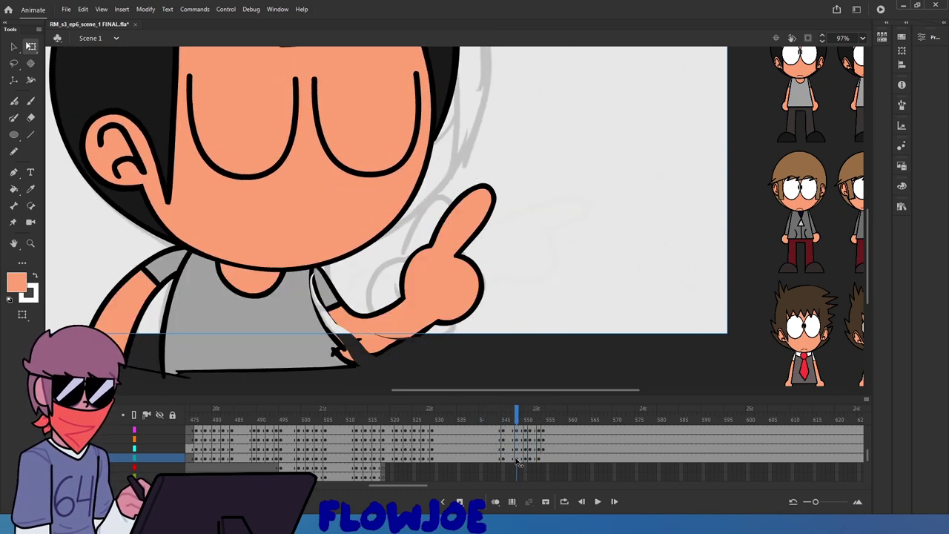
Remove the stray curved line inside the rotated forearm near the elbow
{"action": "scroll", "coordinate": [309, 312], "scroll_direction": "up", "scroll_amount": 5}
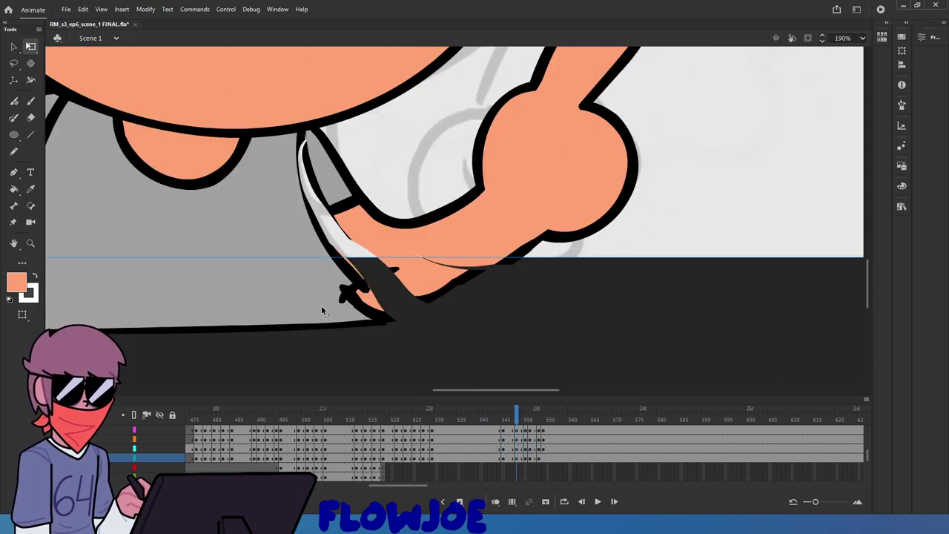
{"action": "left_click", "coordinate": [348, 264]}
{"action": "key", "text": "Delete"}
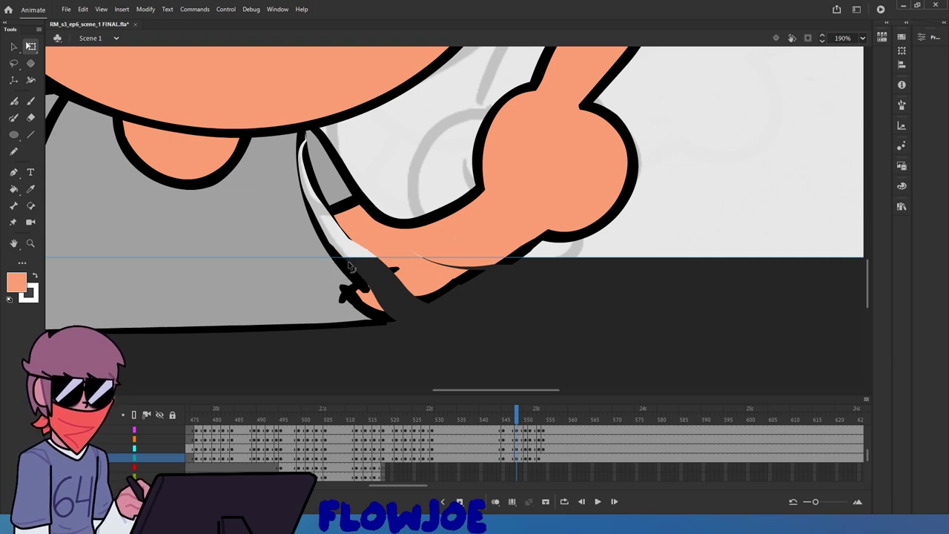
{"action": "mouse_move", "coordinate": [448, 269]}
{"action": "left_mouse_down"}
{"action": "mouse_move", "coordinate": [434, 285]}
{"action": "mouse_move", "coordinate": [408, 250]}
{"action": "mouse_move", "coordinate": [417, 244]}
{"action": "left_mouse_up"}
Try to paint a black torso outline from the armpit down to the elbow
{"action": "key", "text": "i"}
{"action": "left_click", "coordinate": [462, 250]}
{"action": "key", "text": "b"}
{"action": "key", "text": "i"}
{"action": "left_click", "coordinate": [305, 159]}
{"action": "key", "text": "b"}
{"action": "mouse_move", "coordinate": [303, 135]}
{"action": "left_mouse_down"}
{"action": "mouse_move", "coordinate": [317, 234]}
{"action": "mouse_move", "coordinate": [343, 266]}
{"action": "mouse_move", "coordinate": [318, 210]}
{"action": "mouse_move", "coordinate": [321, 232]}
{"action": "mouse_move", "coordinate": [368, 287]}
{"action": "left_mouse_up"}
{"action": "key", "text": "ctrl+z"}
{"action": "key", "text": "ctrl+z"}
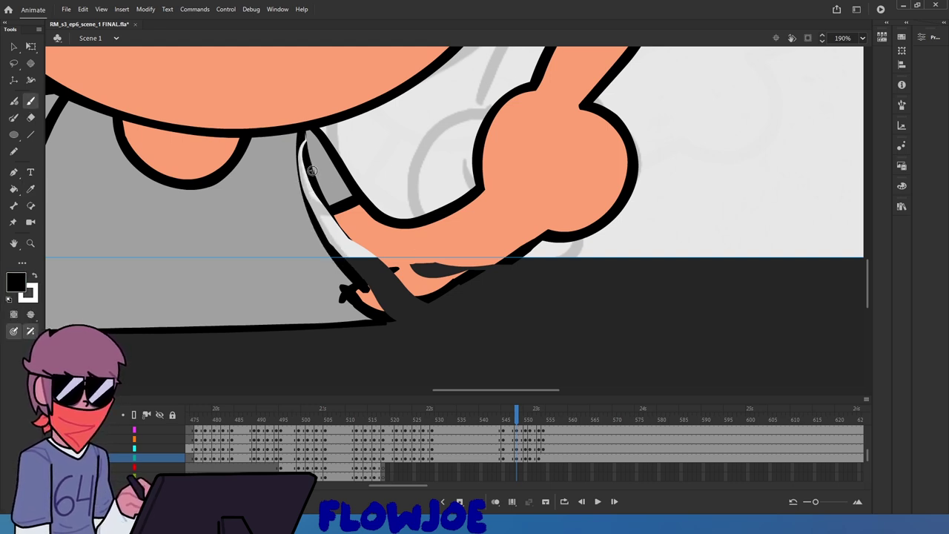
Erase the leftover inner outline of the rotated sleeve and upper arm beside the torso
{"action": "key", "text": "e"}
{"action": "mouse_move", "coordinate": [330, 225]}
{"action": "left_mouse_down"}
{"action": "mouse_move", "coordinate": [326, 201]}
{"action": "mouse_move", "coordinate": [354, 249]}
{"action": "left_mouse_up"}
{"action": "key", "text": "q"}
{"action": "left_click", "coordinate": [324, 204]}
{"action": "left_click", "coordinate": [329, 228]}
{"action": "key", "text": "e"}
{"action": "mouse_move", "coordinate": [311, 149]}
{"action": "left_mouse_down"}
{"action": "mouse_move", "coordinate": [306, 142]}
{"action": "mouse_move", "coordinate": [373, 280]}
{"action": "left_mouse_up"}
{"action": "key", "text": "q"}
{"action": "left_click", "coordinate": [312, 172]}
{"action": "key", "text": "Delete"}
Repaint the black torso outline from the armpit to the elbow, and extend the sleeve hem to meet it
{"action": "key", "text": "i"}
{"action": "key", "text": "b"}
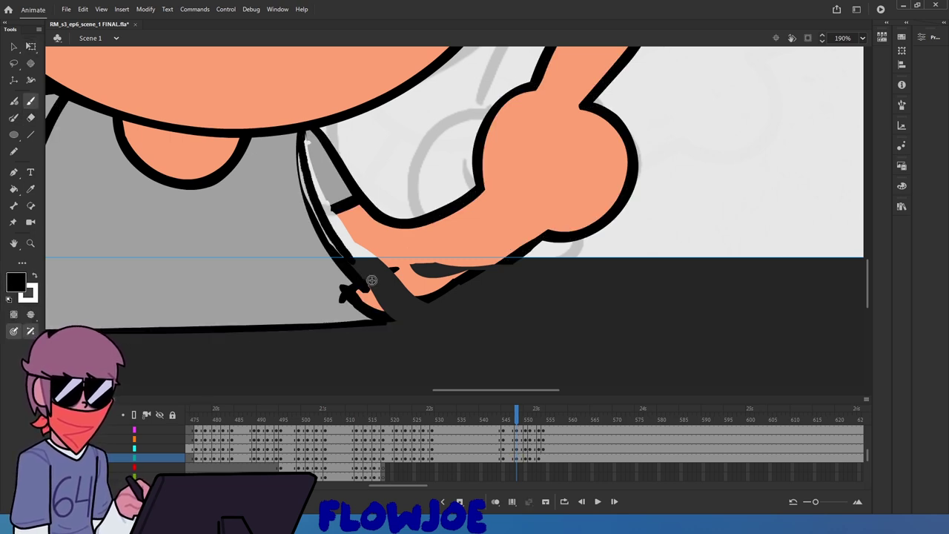
{"action": "key", "text": "ctrl+z"}
{"action": "mouse_move", "coordinate": [302, 128]}
{"action": "left_mouse_down"}
{"action": "mouse_move", "coordinate": [301, 178]}
{"action": "mouse_move", "coordinate": [377, 296]}
{"action": "left_mouse_up"}
{"action": "key", "text": "ctrl+z"}
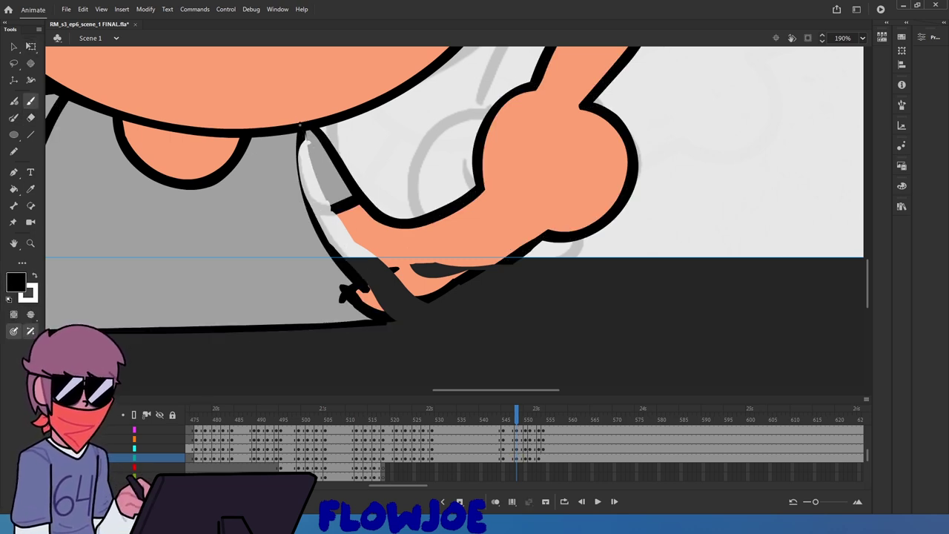
{"action": "mouse_move", "coordinate": [302, 134]}
{"action": "left_mouse_down"}
{"action": "mouse_move", "coordinate": [343, 264]}
{"action": "mouse_move", "coordinate": [365, 269]}
{"action": "mouse_move", "coordinate": [302, 135]}
{"action": "mouse_move", "coordinate": [328, 251]}
{"action": "mouse_move", "coordinate": [360, 258]}
{"action": "left_mouse_up"}
{"action": "key", "text": "ctrl+z"}
{"action": "mouse_move", "coordinate": [317, 215]}
{"action": "left_mouse_down"}
{"action": "mouse_move", "coordinate": [354, 208]}
{"action": "mouse_move", "coordinate": [357, 198]}
{"action": "left_mouse_up"}
{"action": "key", "text": "ctrl+z"}
{"action": "key", "text": "ctrl+z"}
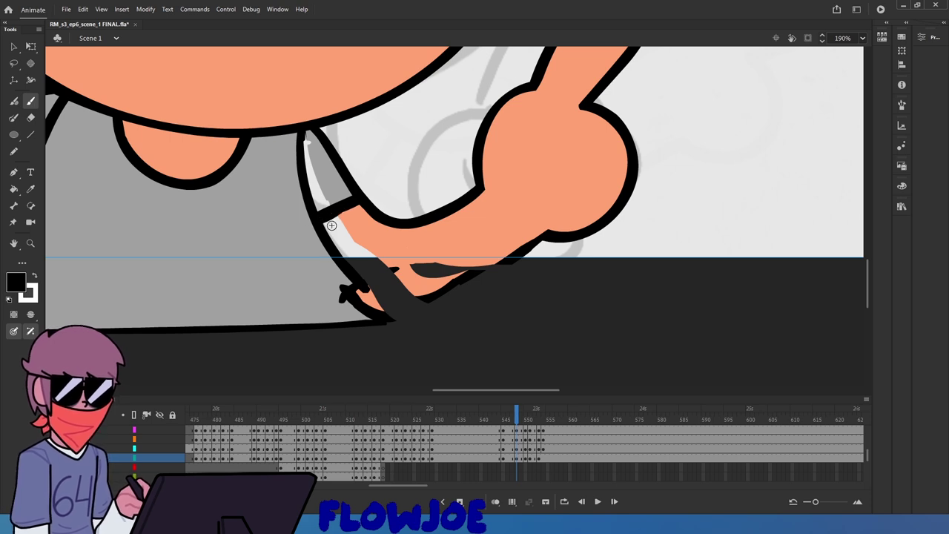
Close the gap at the elbow with the sampled skin colour, and fill the forearm's empty areas with it
{"action": "key", "text": "i"}
{"action": "left_click", "coordinate": [356, 223]}
{"action": "key", "text": "b"}
{"action": "left_click_drag", "start_coordinate": [364, 287], "coordinate": [431, 311]}
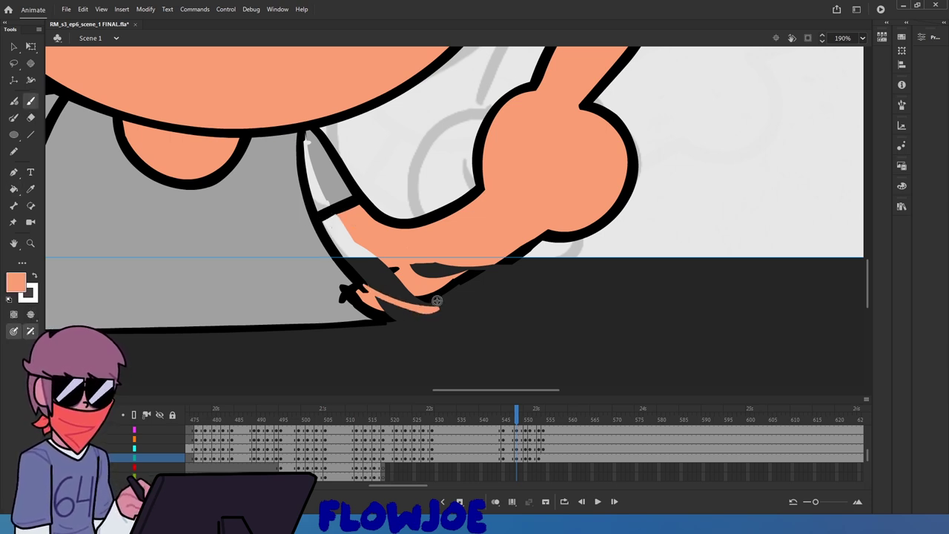
{"action": "key", "text": "k"}
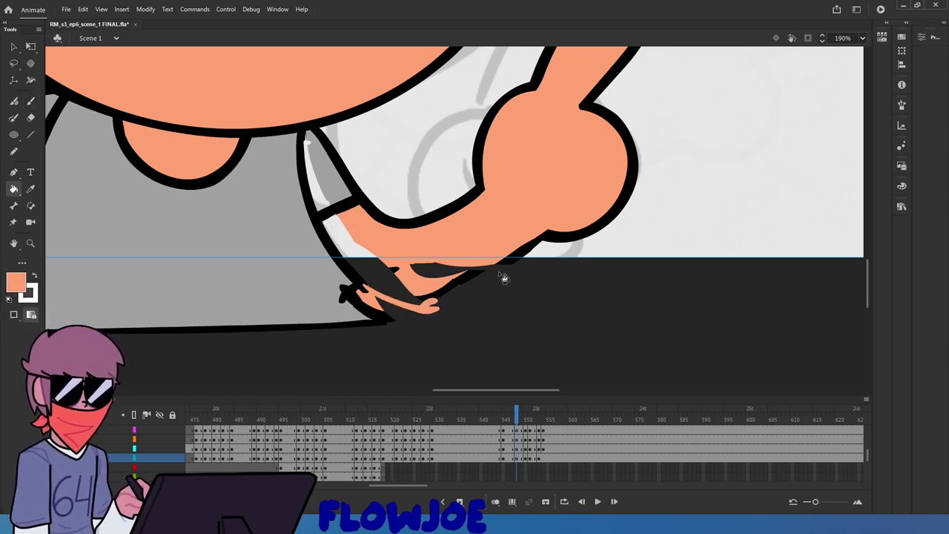
{"action": "left_click", "coordinate": [435, 276]}
{"action": "left_click", "coordinate": [404, 273]}
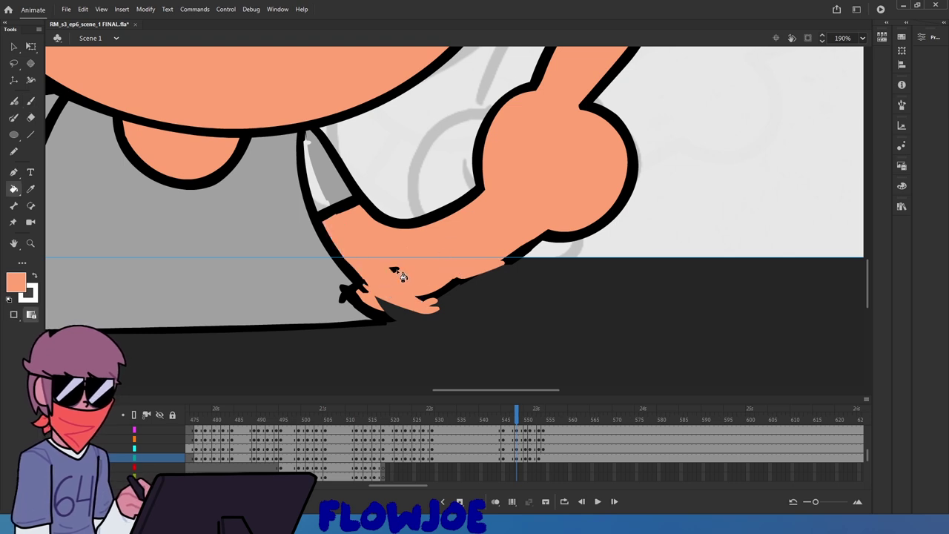
{"action": "key", "text": "q"}
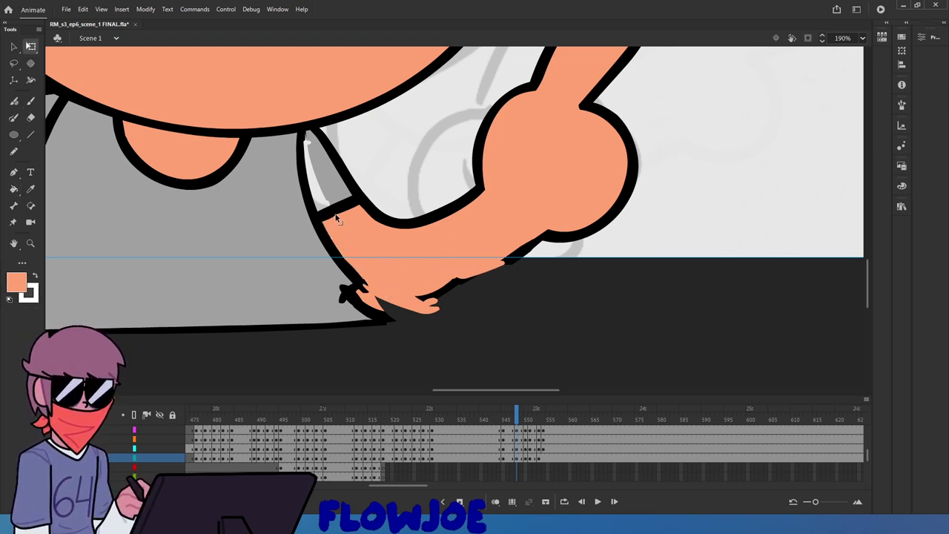
Fill the sleeve's gap with the shirt's sampled grey, and touch up the sleeve tip beneath the chin
{"action": "key", "text": "i"}
{"action": "left_click", "coordinate": [338, 189]}
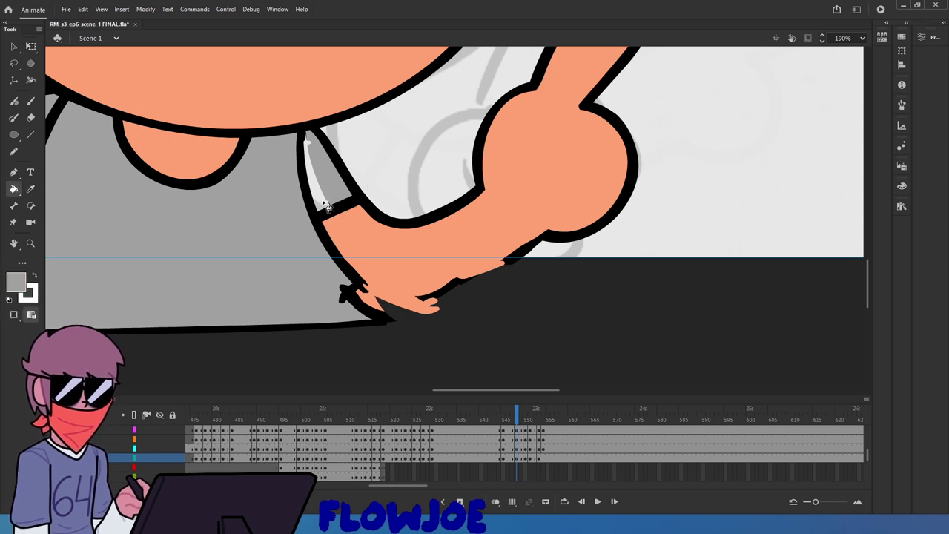
{"action": "left_click", "coordinate": [323, 205]}
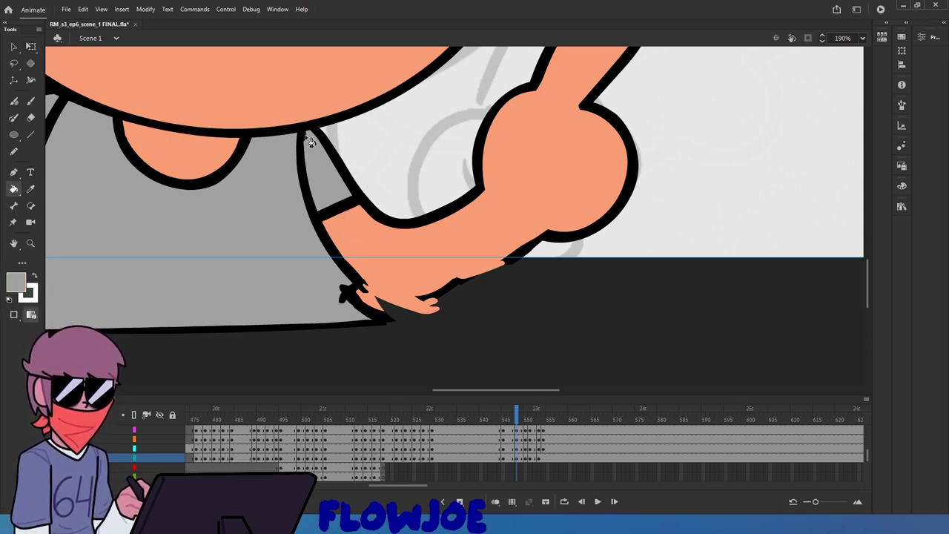
{"action": "key", "text": "b"}
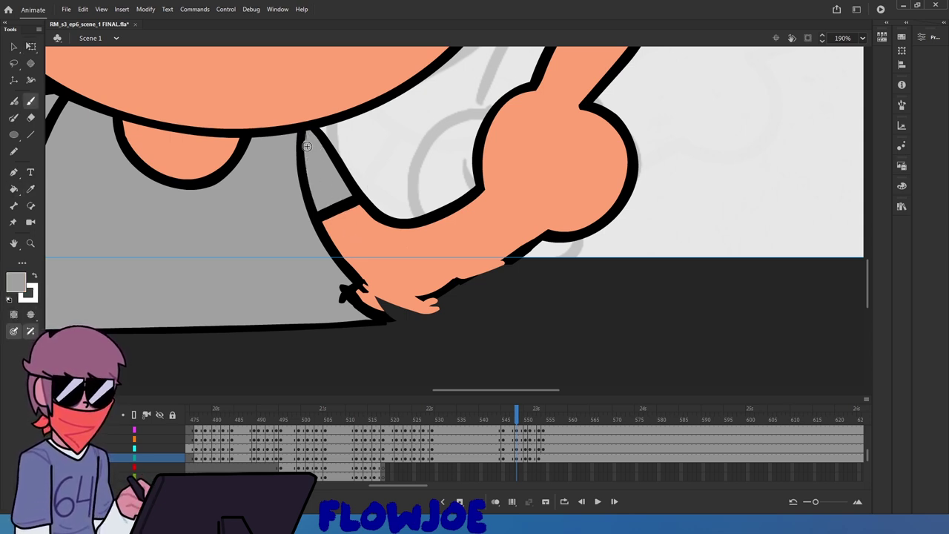
{"action": "mouse_move", "coordinate": [307, 147]}
{"action": "left_mouse_down"}
{"action": "mouse_move", "coordinate": [307, 118]}
{"action": "mouse_move", "coordinate": [310, 144]}
{"action": "mouse_move", "coordinate": [307, 129]}
{"action": "left_mouse_up"}
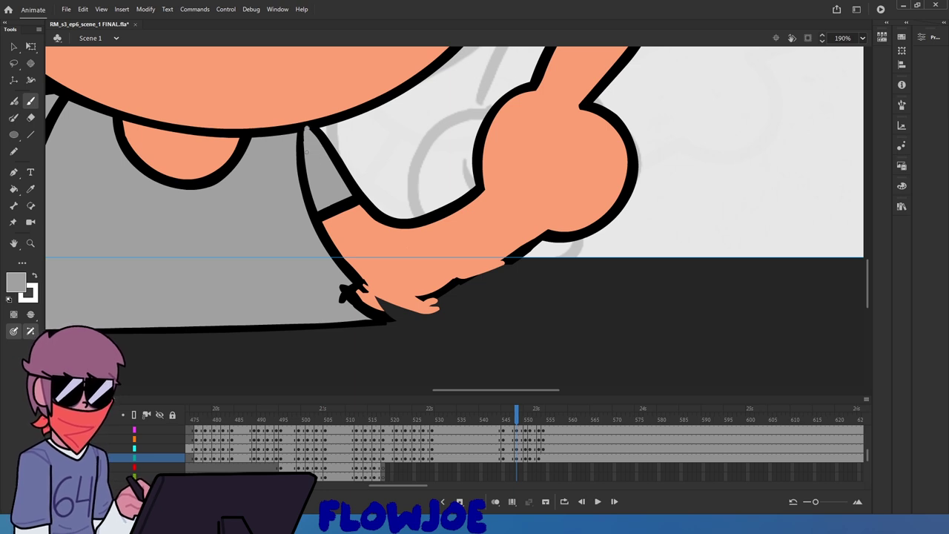
{"action": "key", "text": "i"}
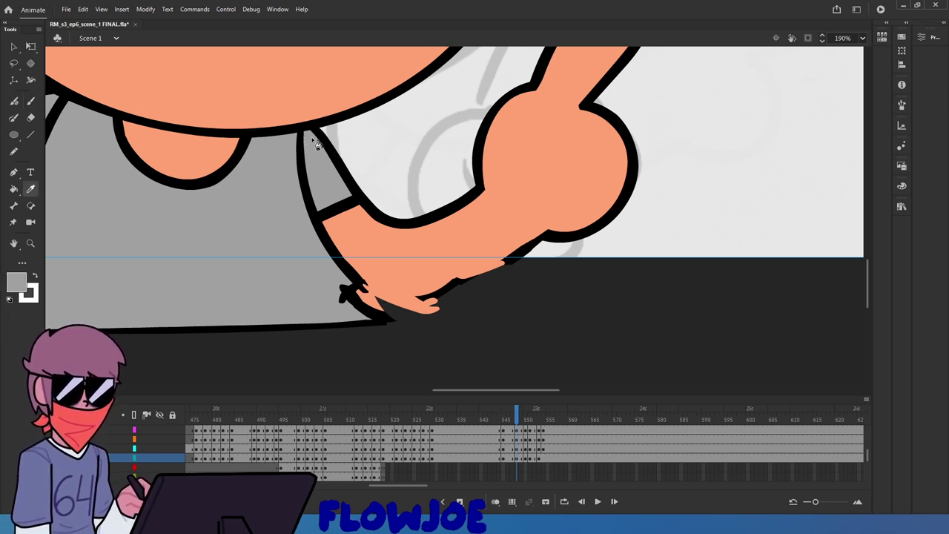
{"action": "left_click", "coordinate": [307, 148]}
{"action": "key", "text": "b"}
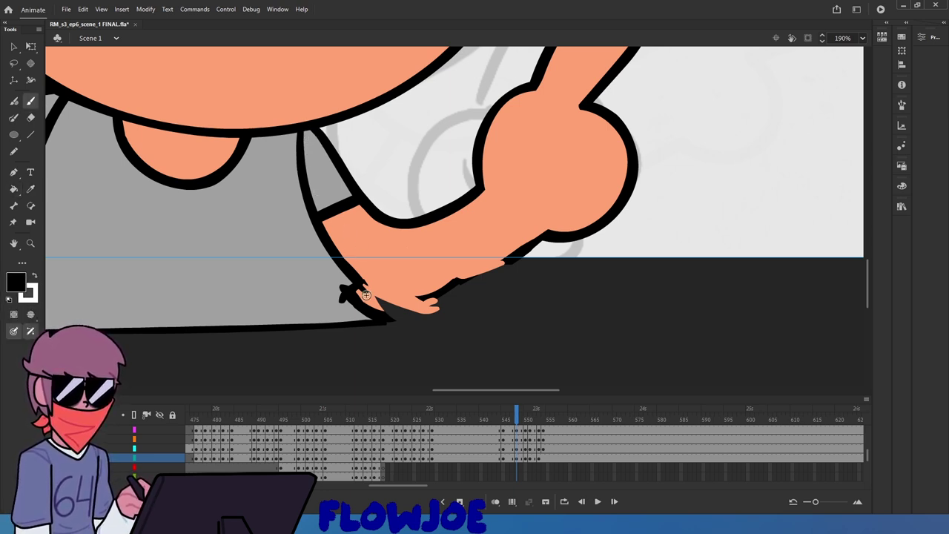
Save the file, and scrub the neighbouring frames to check the rotated arm
{"action": "key", "text": "ctrl+s"}
{"action": "left_click", "coordinate": [862, 40]}
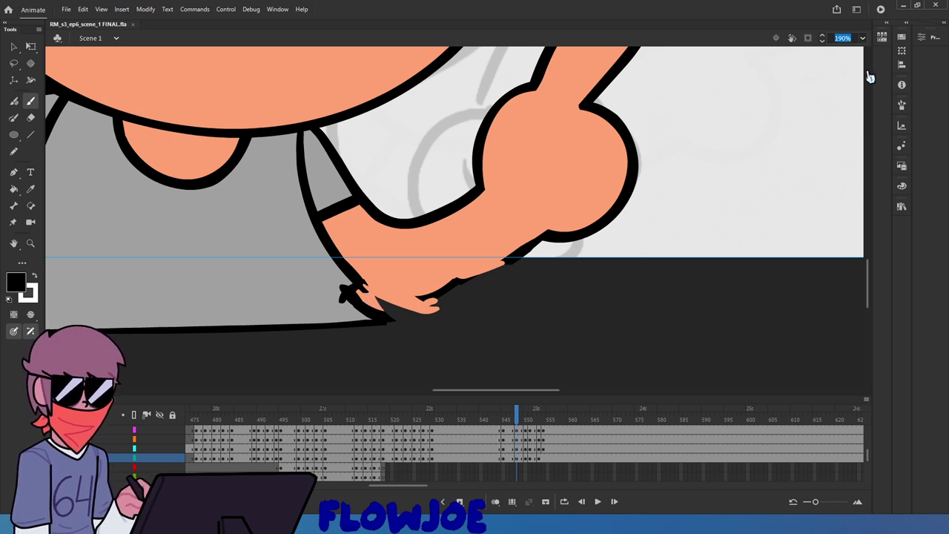
{"action": "left_click", "coordinate": [869, 73]}
{"action": "mouse_move", "coordinate": [507, 422]}
{"action": "left_mouse_down"}
{"action": "mouse_move", "coordinate": [498, 424]}
{"action": "mouse_move", "coordinate": [541, 427]}
{"action": "mouse_move", "coordinate": [512, 427]}
{"action": "mouse_move", "coordinate": [521, 428]}
{"action": "left_mouse_up"}
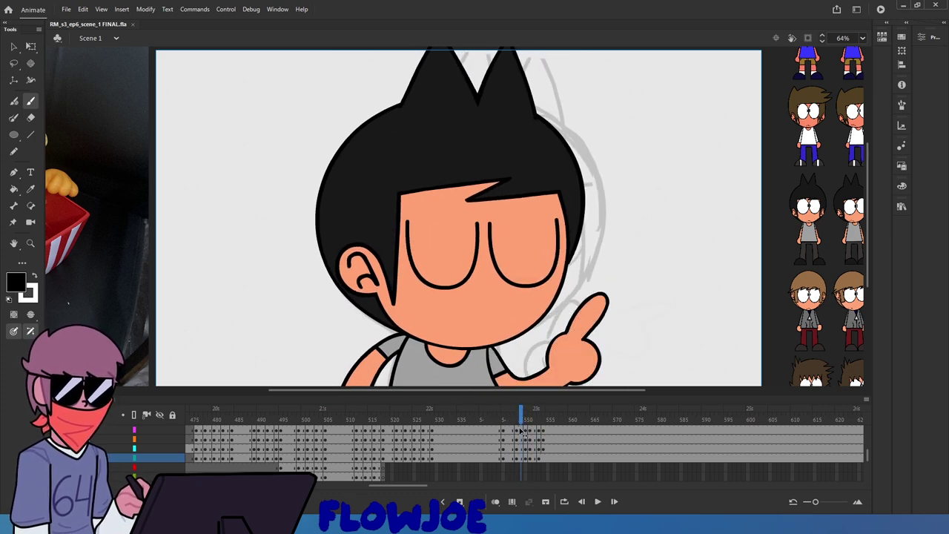
Repaint the black torso outline beside the raised arm on the in-between frame just before frame 550
{"action": "scroll", "coordinate": [518, 371], "scroll_direction": "up", "scroll_amount": 3}
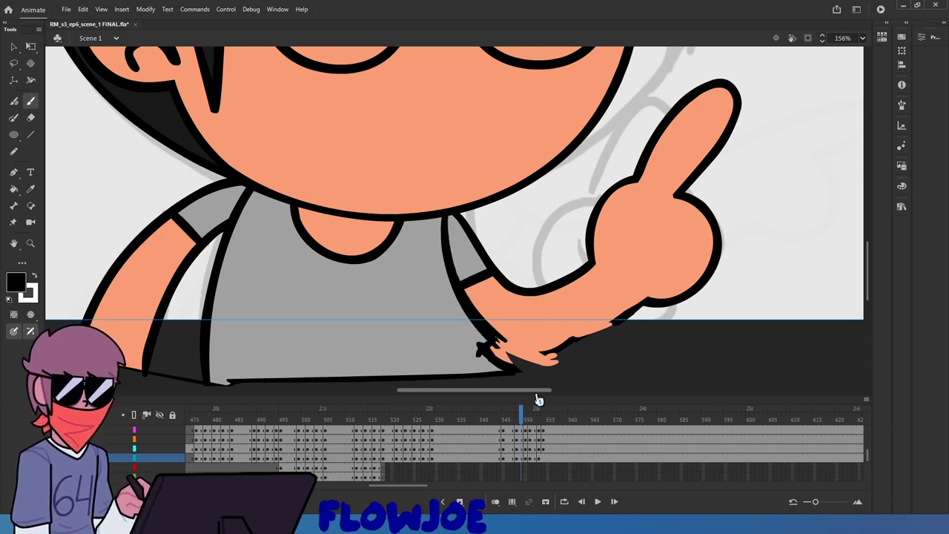
{"action": "left_click", "coordinate": [518, 412]}
{"action": "left_click_drag", "start_coordinate": [517, 412], "coordinate": [525, 412]}
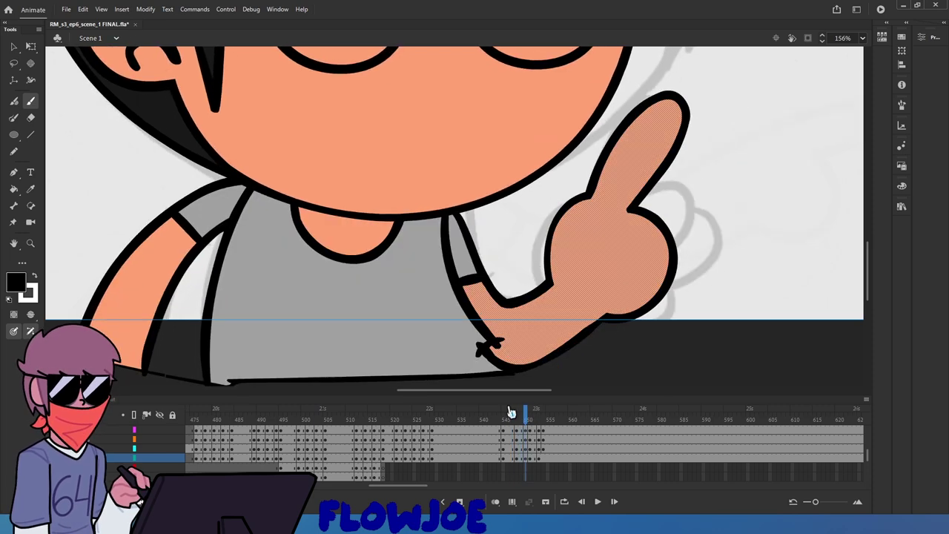
{"action": "key", "text": "ctrl+z"}
{"action": "mouse_move", "coordinate": [450, 214]}
{"action": "left_mouse_down"}
{"action": "mouse_move", "coordinate": [444, 240]}
{"action": "mouse_move", "coordinate": [505, 347]}
{"action": "left_mouse_up"}
Reshape the torso outline around the sleeve hem on the uncoloured raised-finger frame just after frame 550
{"action": "left_click_drag", "start_coordinate": [524, 417], "coordinate": [530, 412]}
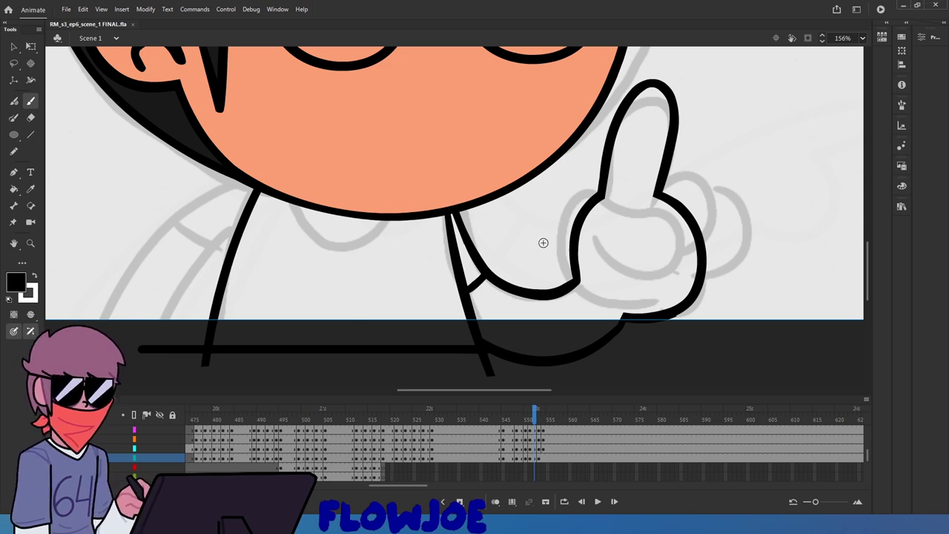
{"action": "mouse_move", "coordinate": [534, 428]}
{"action": "left_mouse_down"}
{"action": "mouse_move", "coordinate": [507, 431]}
{"action": "mouse_move", "coordinate": [536, 437]}
{"action": "left_mouse_up"}
{"action": "left_click", "coordinate": [13, 46]}
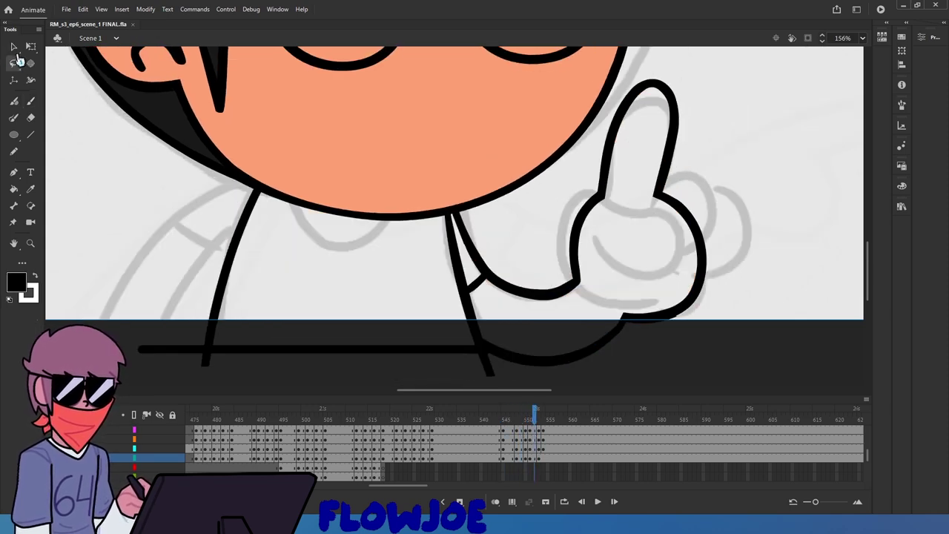
{"action": "left_click_drag", "start_coordinate": [467, 268], "coordinate": [463, 278]}
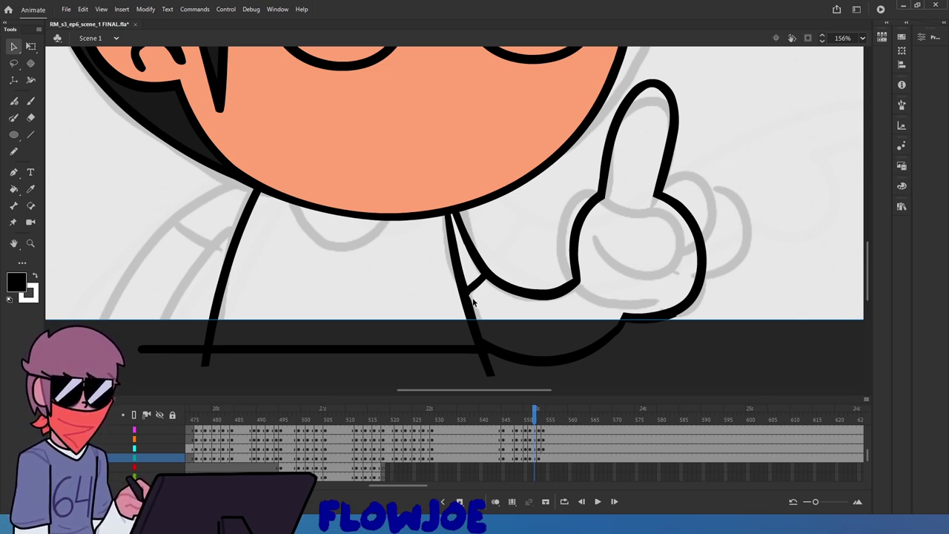
{"action": "left_click_drag", "start_coordinate": [472, 299], "coordinate": [494, 374]}
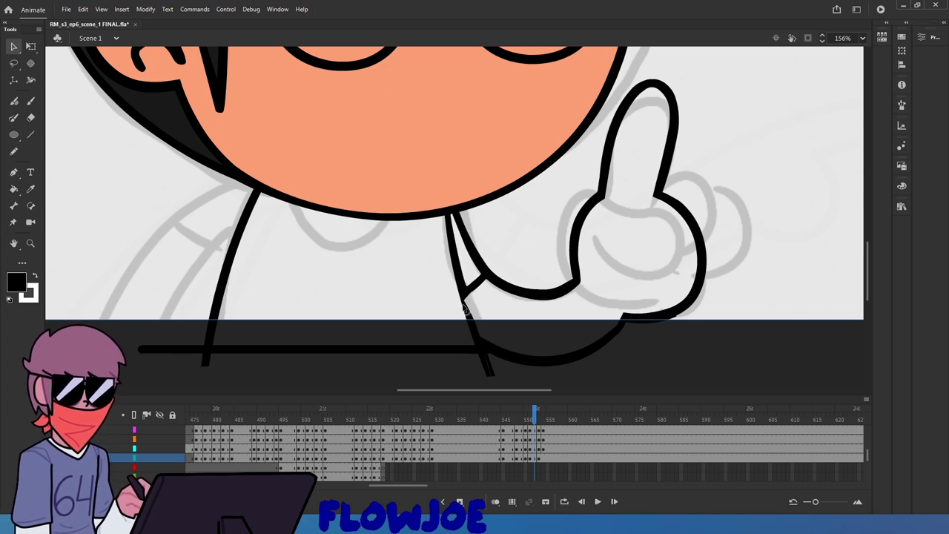
Refine the corners where the sleeve's hem line meets the torso outline so the junction has sharp edges
{"action": "scroll", "coordinate": [464, 307], "scroll_direction": "up", "scroll_amount": 6}
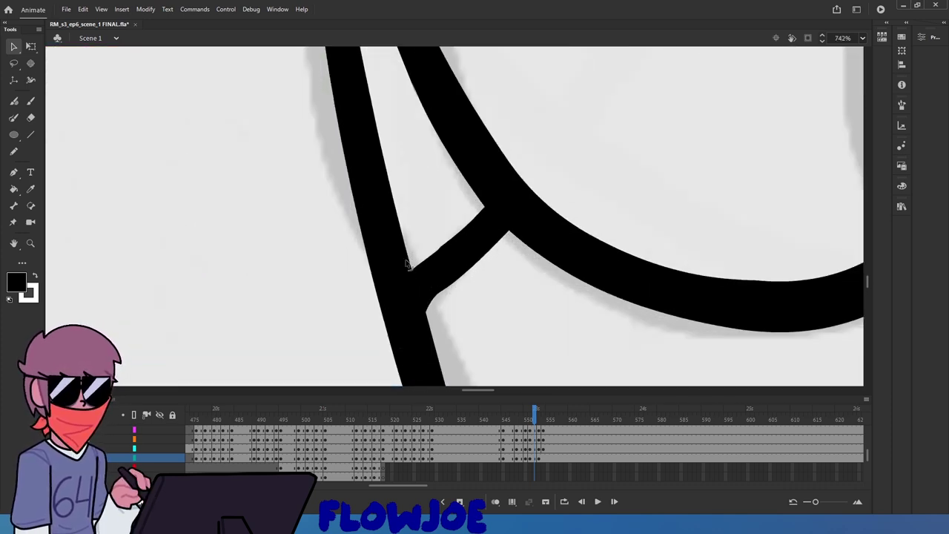
{"action": "left_click_drag", "start_coordinate": [405, 260], "coordinate": [405, 261]}
{"action": "left_click_drag", "start_coordinate": [427, 311], "coordinate": [397, 231]}
{"action": "left_click", "coordinate": [415, 270]}
{"action": "left_click", "coordinate": [416, 261]}
{"action": "scroll", "coordinate": [400, 238], "scroll_direction": "down", "scroll_amount": 3}
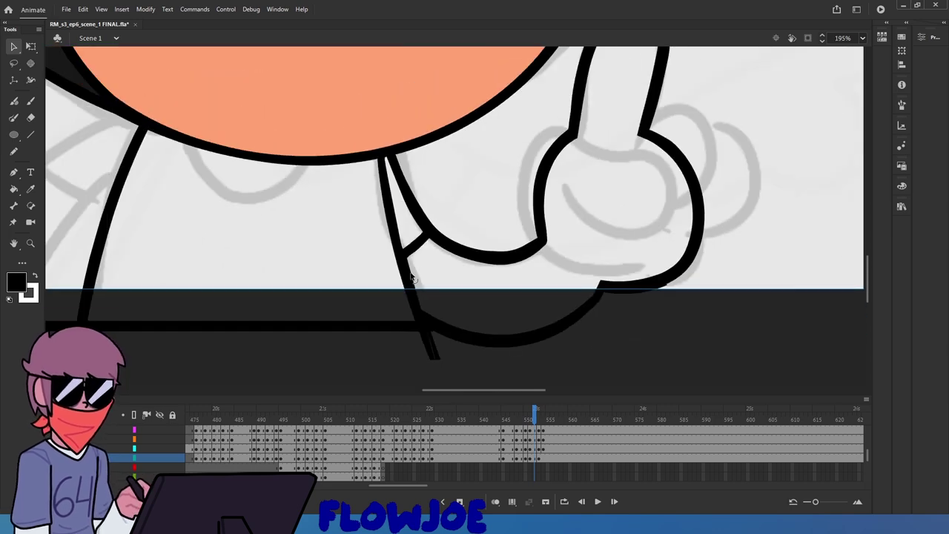
Check the reshaped outline on the raised-finger frame and save the file
{"action": "mouse_move", "coordinate": [531, 421]}
{"action": "left_mouse_down"}
{"action": "mouse_move", "coordinate": [521, 425]}
{"action": "mouse_move", "coordinate": [544, 432]}
{"action": "mouse_move", "coordinate": [534, 434]}
{"action": "left_mouse_up"}
{"action": "scroll", "coordinate": [495, 301], "scroll_direction": "down", "scroll_amount": 5}
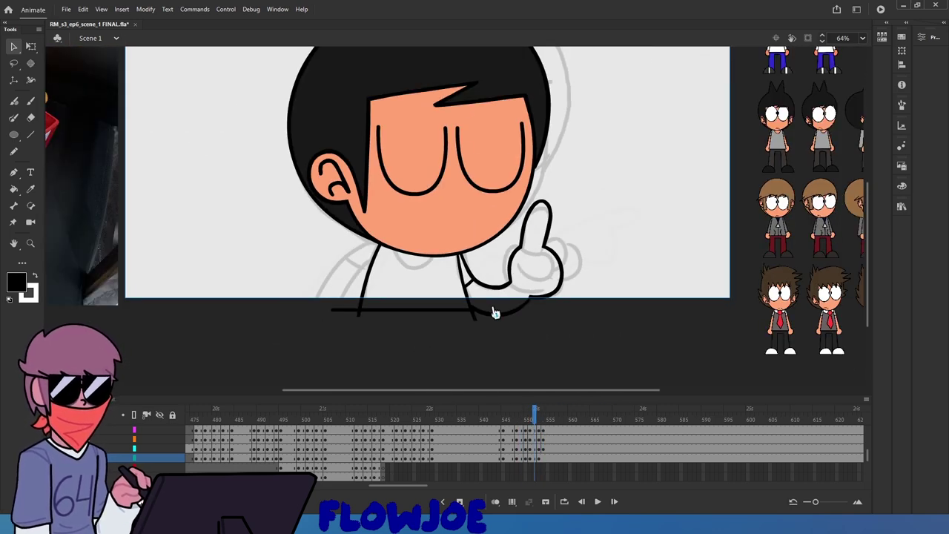
{"action": "key", "text": "ctrl+s"}
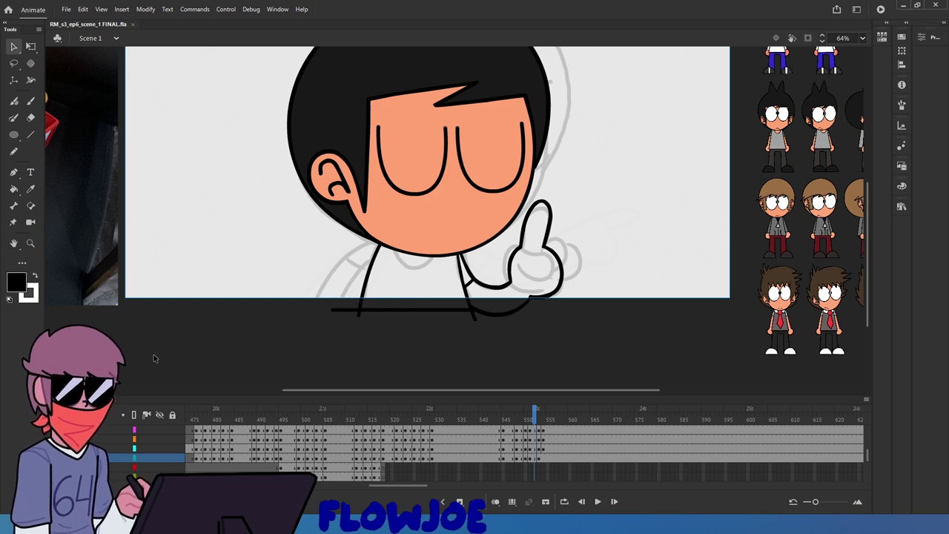
Erase the sleeve's hem line between the torso and upper arm on the next uncoloured pointing frame
{"action": "mouse_move", "coordinate": [535, 413]}
{"action": "left_mouse_down"}
{"action": "mouse_move", "coordinate": [526, 424]}
{"action": "mouse_move", "coordinate": [538, 426]}
{"action": "mouse_move", "coordinate": [515, 432]}
{"action": "mouse_move", "coordinate": [542, 443]}
{"action": "left_mouse_up"}
{"action": "scroll", "coordinate": [496, 284], "scroll_direction": "up", "scroll_amount": 5}
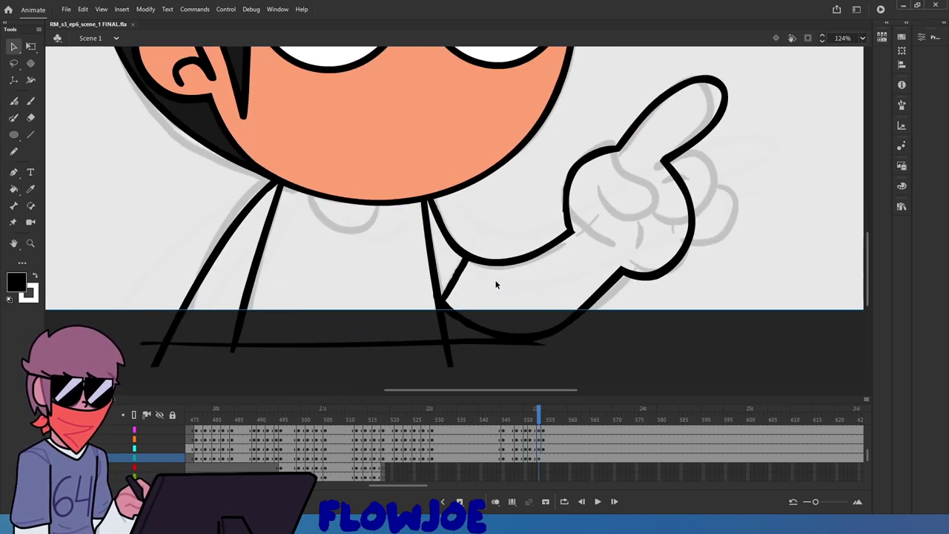
{"action": "left_click", "coordinate": [456, 278]}
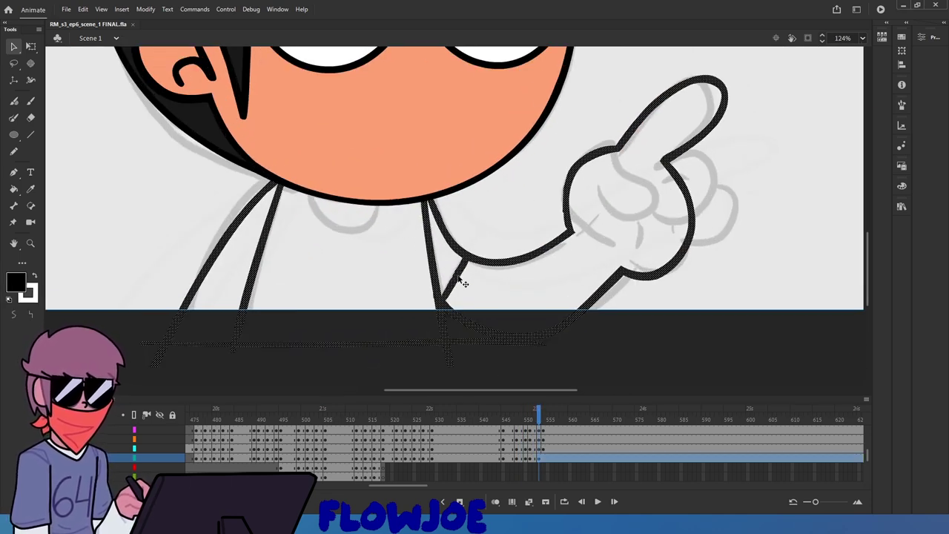
{"action": "key", "text": "e"}
{"action": "mouse_move", "coordinate": [463, 259]}
{"action": "left_mouse_down"}
{"action": "mouse_move", "coordinate": [479, 269]}
{"action": "mouse_move", "coordinate": [456, 260]}
{"action": "mouse_move", "coordinate": [466, 264]}
{"action": "left_mouse_up"}
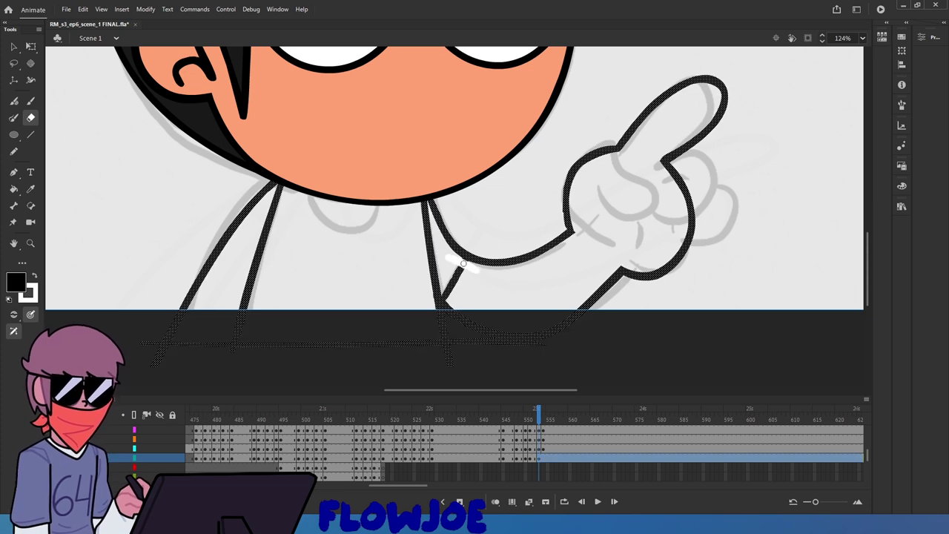
{"action": "key", "text": "ctrl+shift+a"}
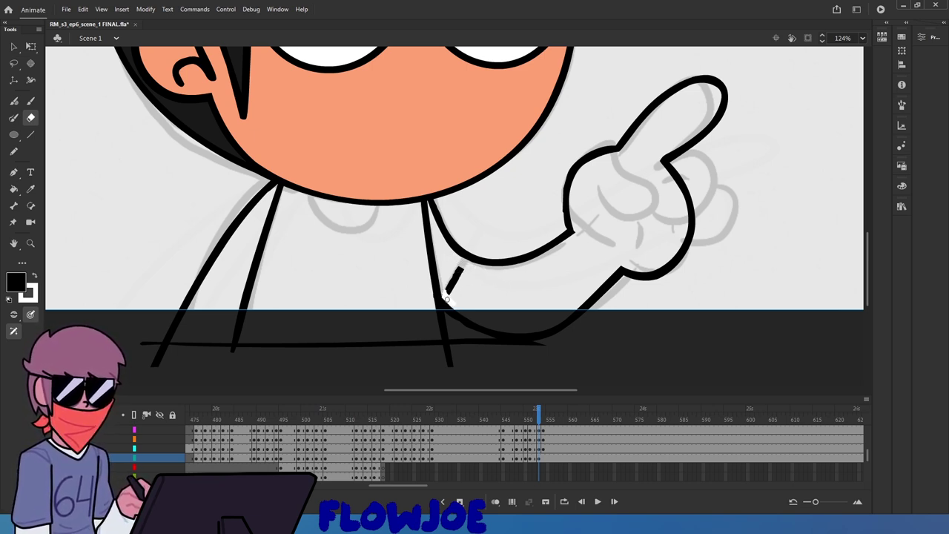
{"action": "key", "text": "ctrl+z"}
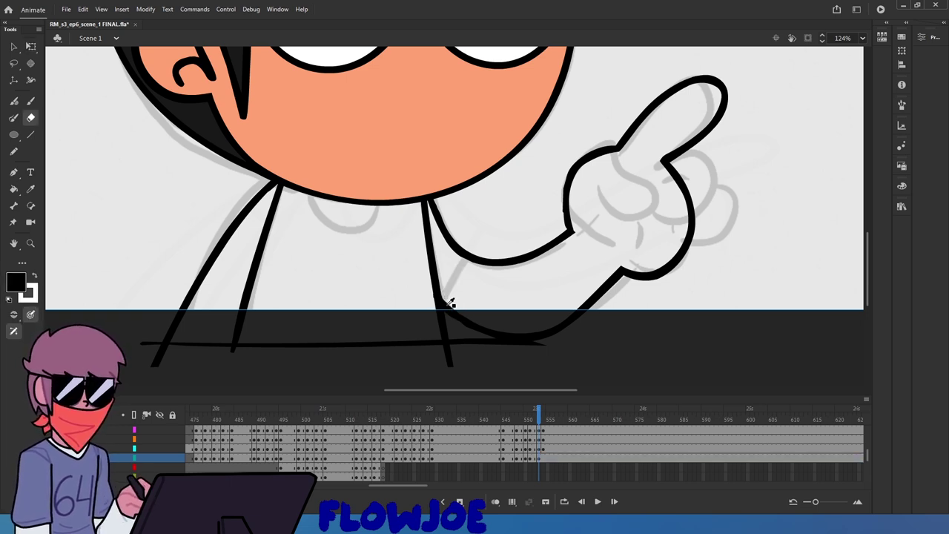
{"action": "left_click", "coordinate": [447, 307]}
Repaint the sleeve's hem as a black diagonal line from the torso outline to the inner elbow
{"action": "key", "text": "b"}
{"action": "left_click_drag", "start_coordinate": [437, 287], "coordinate": [467, 264]}
{"action": "key", "text": "ctrl+z"}
{"action": "left_click_drag", "start_coordinate": [440, 300], "coordinate": [470, 261]}
{"action": "key", "text": "ctrl+z"}
{"action": "left_click_drag", "start_coordinate": [441, 295], "coordinate": [472, 260]}
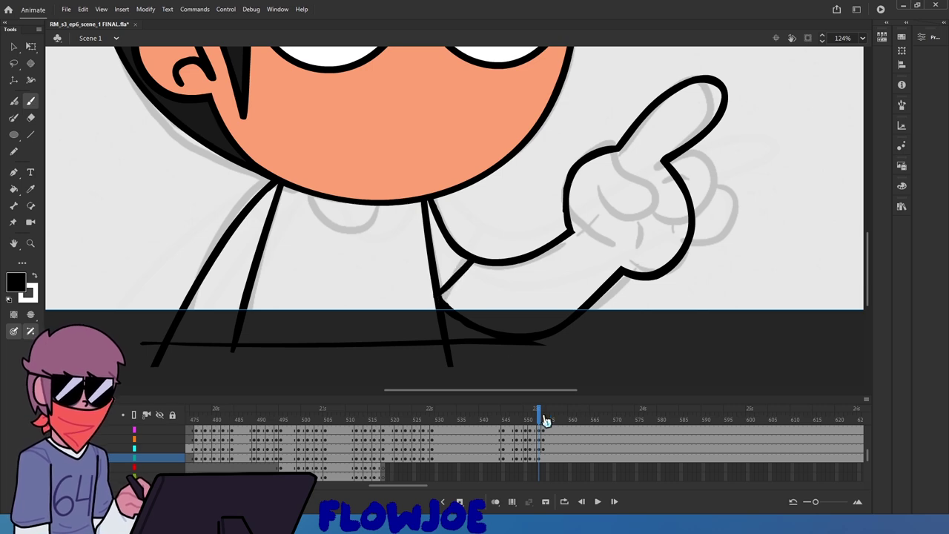
Erase the sleeve's hem line on the preceding raised-finger frame, and repaint it in black at a matching slant
{"action": "mouse_move", "coordinate": [545, 421]}
{"action": "left_mouse_down"}
{"action": "mouse_move", "coordinate": [517, 415]}
{"action": "mouse_move", "coordinate": [557, 417]}
{"action": "mouse_move", "coordinate": [515, 419]}
{"action": "mouse_move", "coordinate": [542, 424]}
{"action": "mouse_move", "coordinate": [535, 419]}
{"action": "left_mouse_up"}
{"action": "key", "text": "q"}
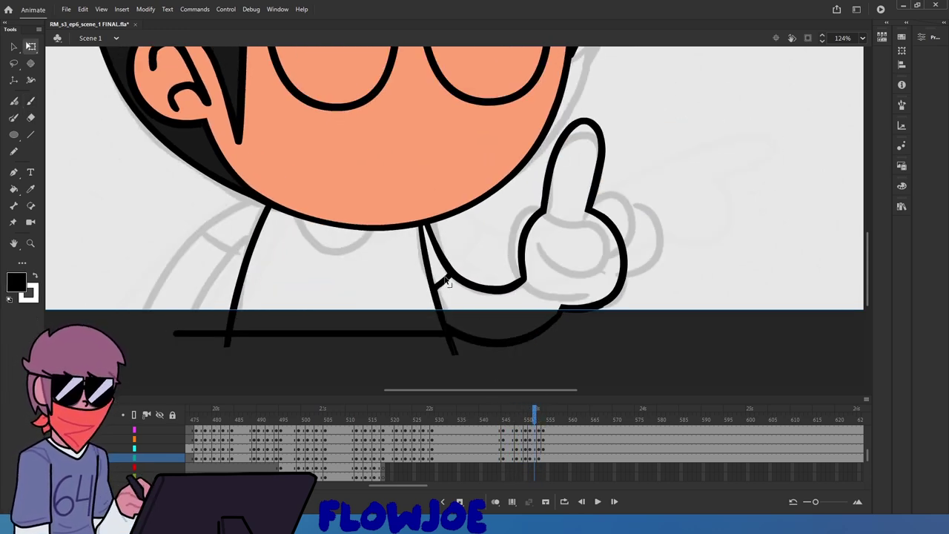
{"action": "key", "text": "e"}
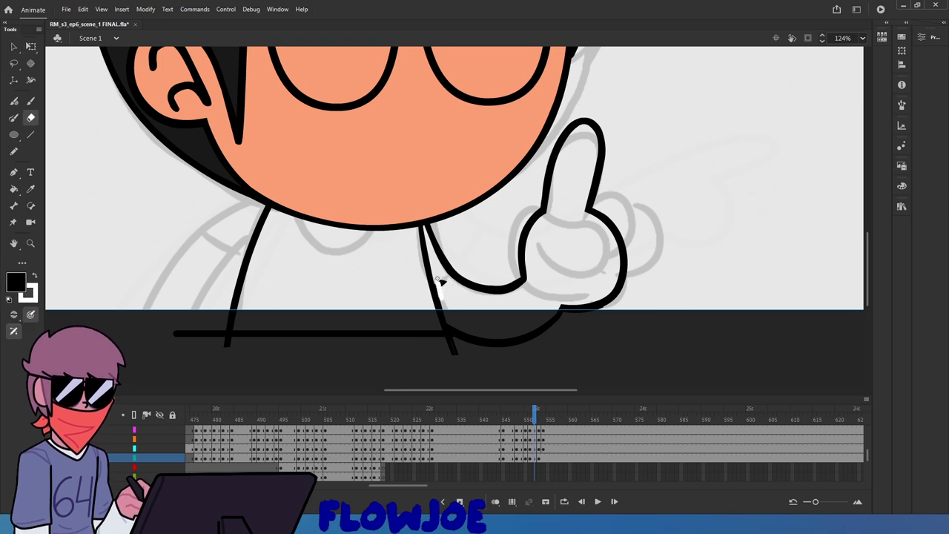
{"action": "key", "text": "a"}
{"action": "key", "text": "b"}
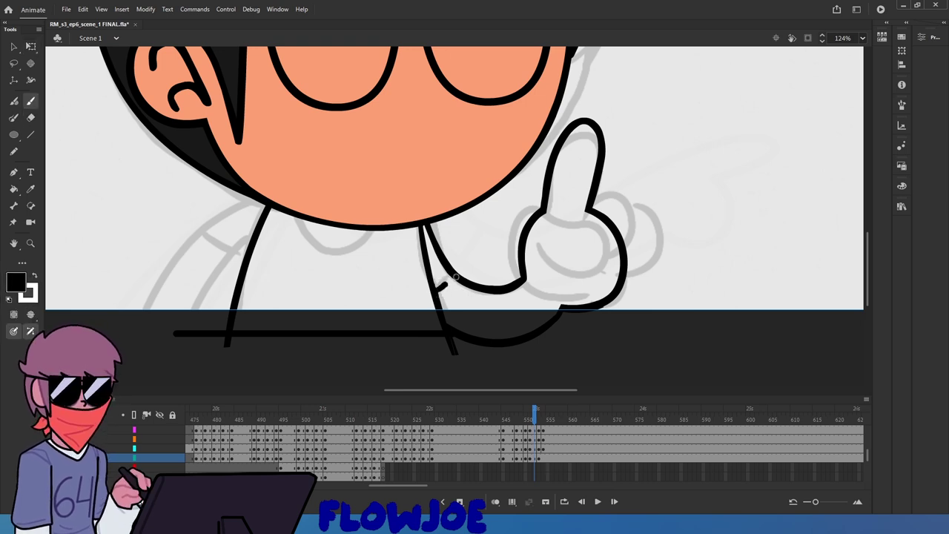
{"action": "left_click_drag", "start_coordinate": [455, 278], "coordinate": [436, 290]}
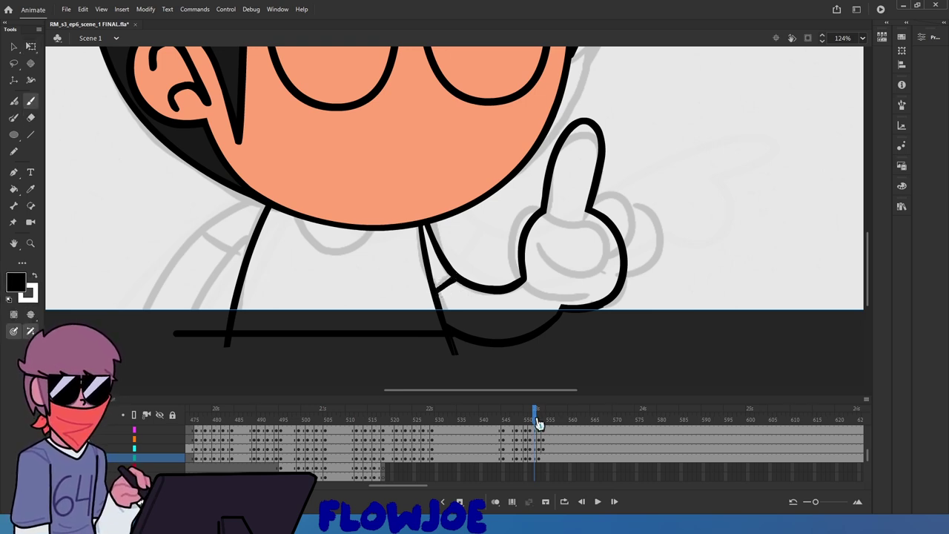
{"action": "mouse_move", "coordinate": [539, 423]}
{"action": "left_mouse_down"}
{"action": "mouse_move", "coordinate": [604, 420]}
{"action": "mouse_move", "coordinate": [534, 421]}
{"action": "left_mouse_up"}
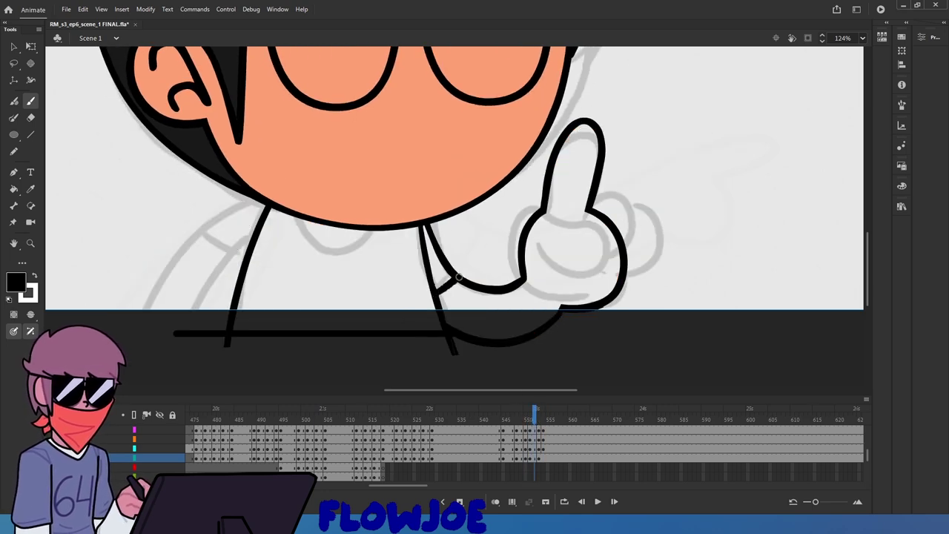
{"action": "mouse_move", "coordinate": [534, 423]}
{"action": "left_mouse_down"}
{"action": "mouse_move", "coordinate": [525, 426]}
{"action": "mouse_move", "coordinate": [544, 435]}
{"action": "mouse_move", "coordinate": [520, 426]}
{"action": "mouse_move", "coordinate": [534, 422]}
{"action": "left_mouse_up"}
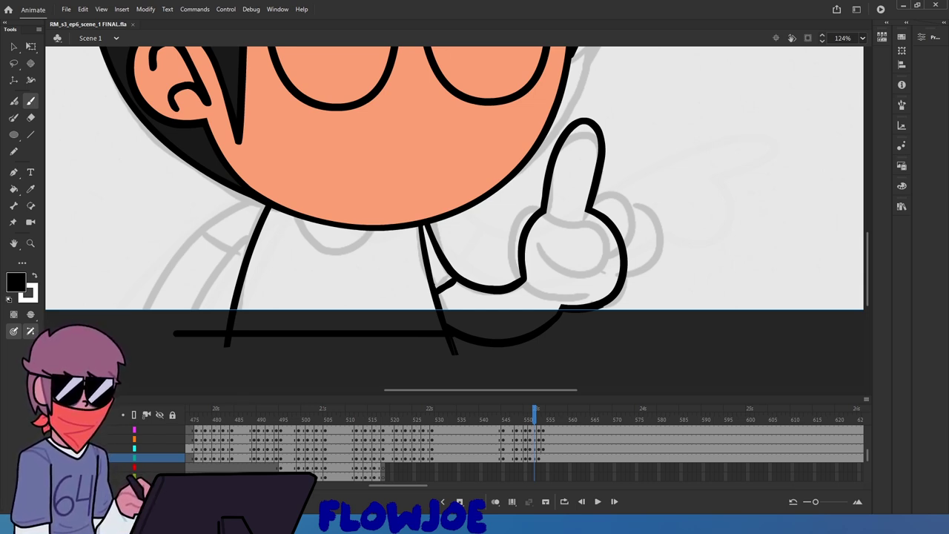
Lasso the pointing hand on the coloured frame just before frame 550, and rotate and shift it slightly toward the head
{"action": "scroll", "coordinate": [427, 285], "scroll_direction": "down", "scroll_amount": 4}
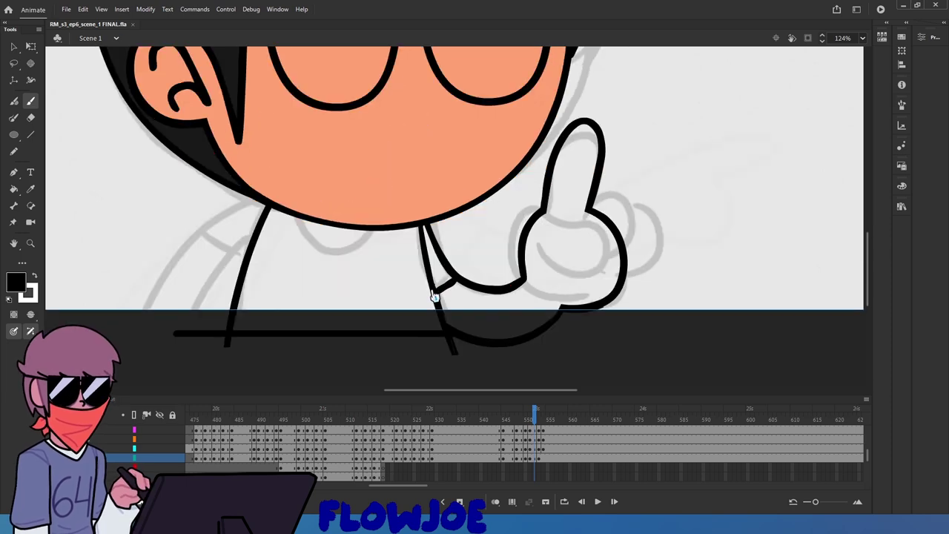
{"action": "left_click", "coordinate": [520, 415]}
{"action": "mouse_move", "coordinate": [520, 417]}
{"action": "left_mouse_down"}
{"action": "mouse_move", "coordinate": [513, 427]}
{"action": "mouse_move", "coordinate": [528, 420]}
{"action": "mouse_move", "coordinate": [542, 450]}
{"action": "mouse_move", "coordinate": [521, 450]}
{"action": "mouse_move", "coordinate": [541, 444]}
{"action": "mouse_move", "coordinate": [507, 433]}
{"action": "mouse_move", "coordinate": [521, 423]}
{"action": "mouse_move", "coordinate": [500, 432]}
{"action": "mouse_move", "coordinate": [517, 433]}
{"action": "left_mouse_up"}
{"action": "left_click", "coordinate": [526, 458]}
{"action": "key", "text": "q"}
{"action": "left_click", "coordinate": [437, 232]}
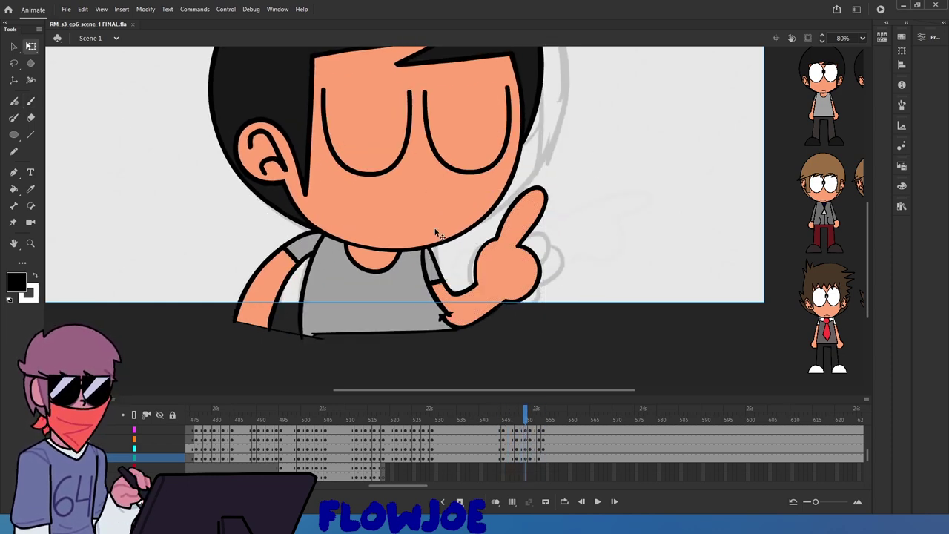
{"action": "left_click", "coordinate": [14, 64]}
{"action": "mouse_move", "coordinate": [548, 175]}
{"action": "left_mouse_down"}
{"action": "mouse_move", "coordinate": [519, 193]}
{"action": "mouse_move", "coordinate": [472, 254]}
{"action": "mouse_move", "coordinate": [481, 302]}
{"action": "mouse_move", "coordinate": [553, 304]}
{"action": "mouse_move", "coordinate": [571, 163]}
{"action": "mouse_move", "coordinate": [547, 176]}
{"action": "left_mouse_up"}
{"action": "key", "text": "q"}
{"action": "left_click_drag", "start_coordinate": [511, 262], "coordinate": [507, 262]}
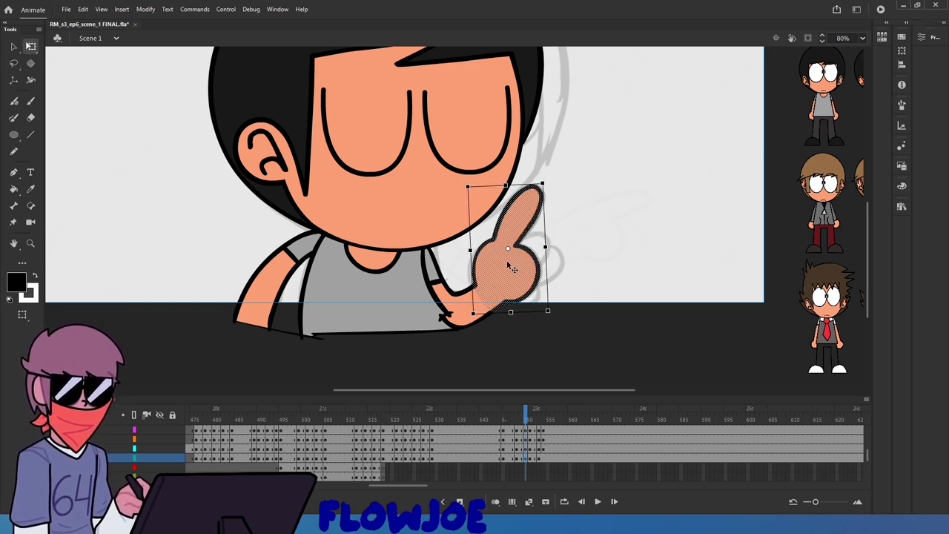
{"action": "left_click", "coordinate": [622, 283]}
Smooth the hand's outline just above the wrist on the uncoloured pointing frame after frame 550
{"action": "left_click_drag", "start_coordinate": [529, 426], "coordinate": [540, 462]}
{"action": "scroll", "coordinate": [516, 253], "scroll_direction": "up", "scroll_amount": 5}
{"action": "left_click_drag", "start_coordinate": [533, 271], "coordinate": [530, 277]}
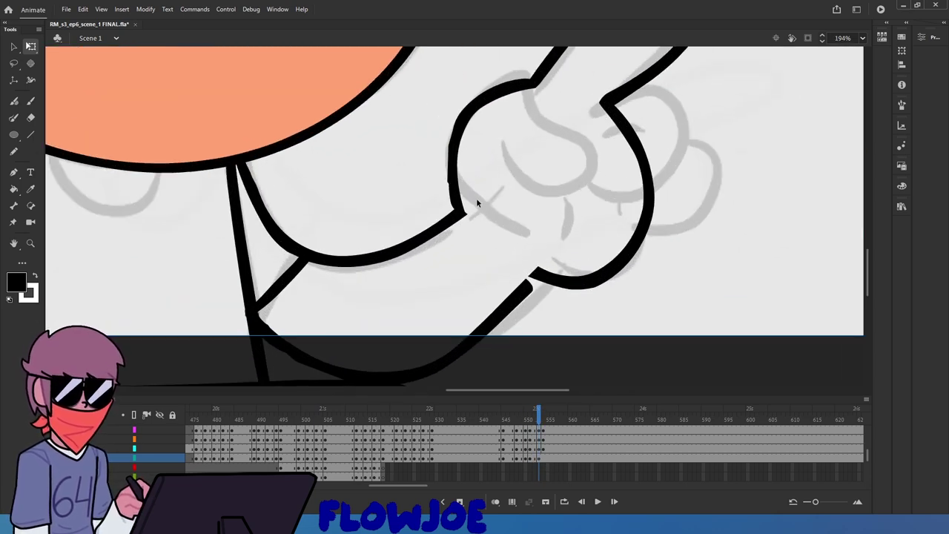
{"action": "left_click_drag", "start_coordinate": [479, 212], "coordinate": [410, 107]}
{"action": "left_click", "coordinate": [14, 46]}
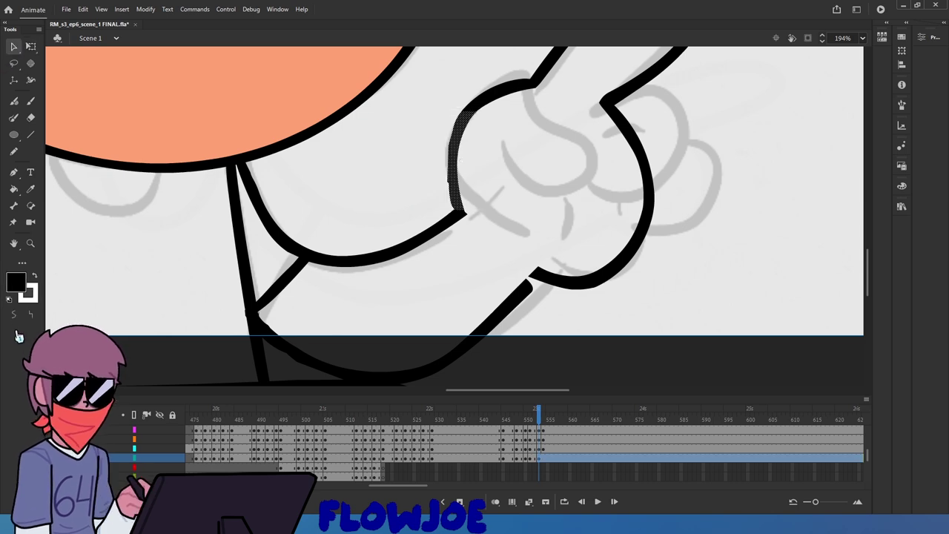
{"action": "left_click", "coordinate": [501, 169]}
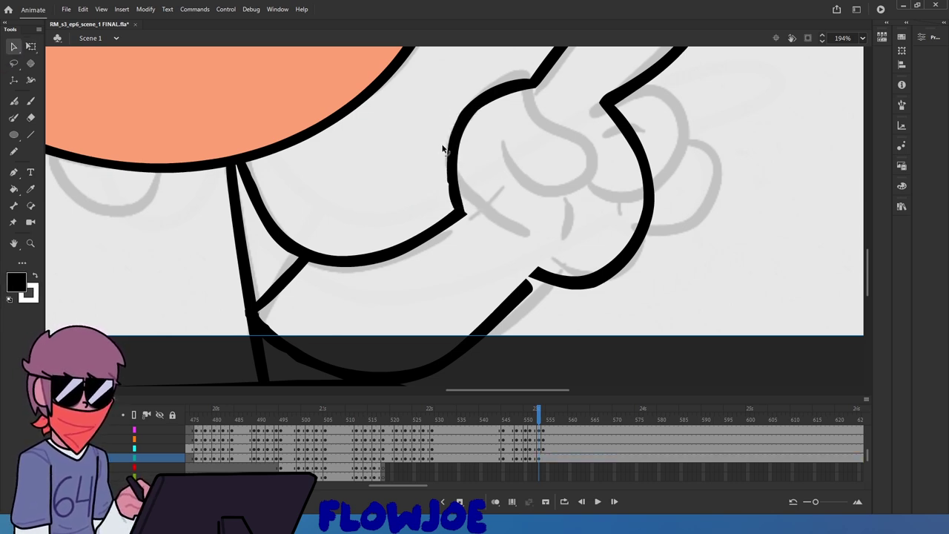
{"action": "left_click_drag", "start_coordinate": [510, 215], "coordinate": [412, 108]}
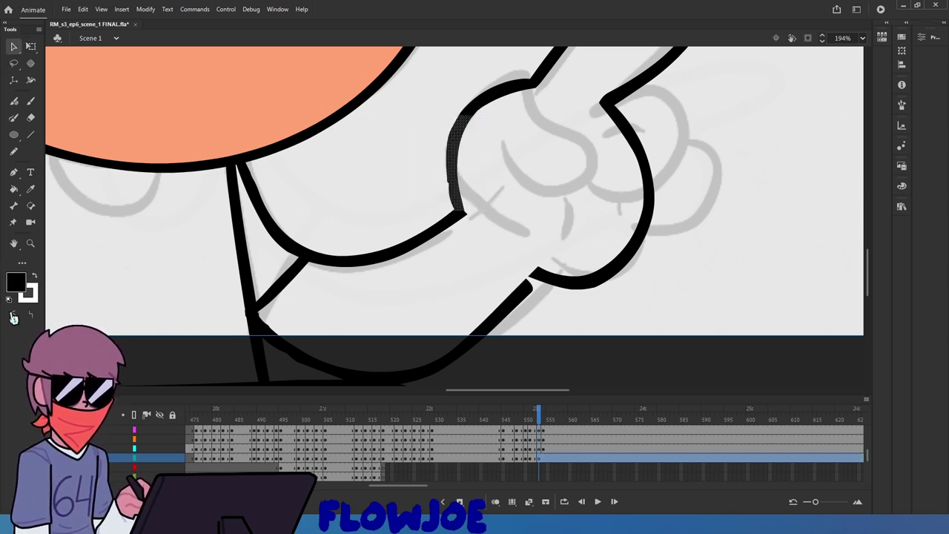
{"action": "left_click", "coordinate": [505, 184]}
Close the gap at the wrist by reshaping the end of the forearm's lower outline to meet the hand
{"action": "scroll", "coordinate": [517, 200], "scroll_direction": "down", "scroll_amount": 3}
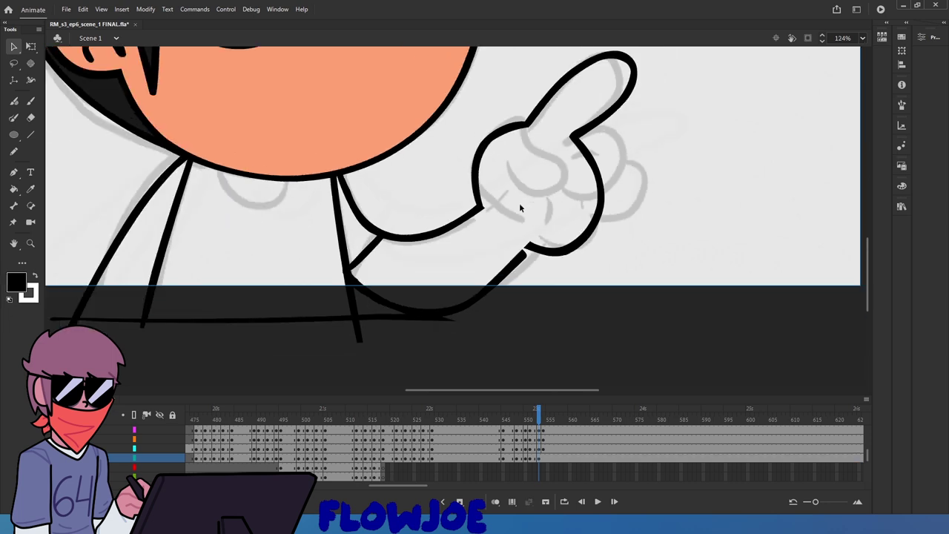
{"action": "scroll", "coordinate": [519, 203], "scroll_direction": "up", "scroll_amount": 4}
{"action": "left_click_drag", "start_coordinate": [525, 263], "coordinate": [526, 247]}
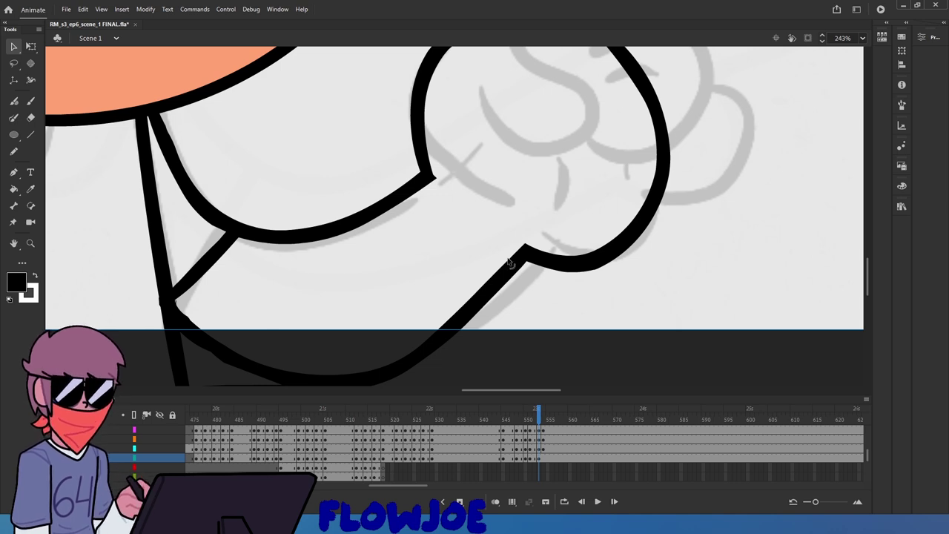
Reshape the corners where the pointing arm's outline meets the hand on both sides of the wrist
{"action": "mouse_move", "coordinate": [520, 270]}
{"action": "left_mouse_down"}
{"action": "mouse_move", "coordinate": [562, 236]}
{"action": "mouse_move", "coordinate": [526, 265]}
{"action": "mouse_move", "coordinate": [561, 213]}
{"action": "mouse_move", "coordinate": [613, 178]}
{"action": "mouse_move", "coordinate": [551, 244]}
{"action": "mouse_move", "coordinate": [522, 248]}
{"action": "mouse_move", "coordinate": [437, 203]}
{"action": "mouse_move", "coordinate": [528, 249]}
{"action": "mouse_move", "coordinate": [518, 245]}
{"action": "left_mouse_up"}
{"action": "key", "text": "ctrl+z"}
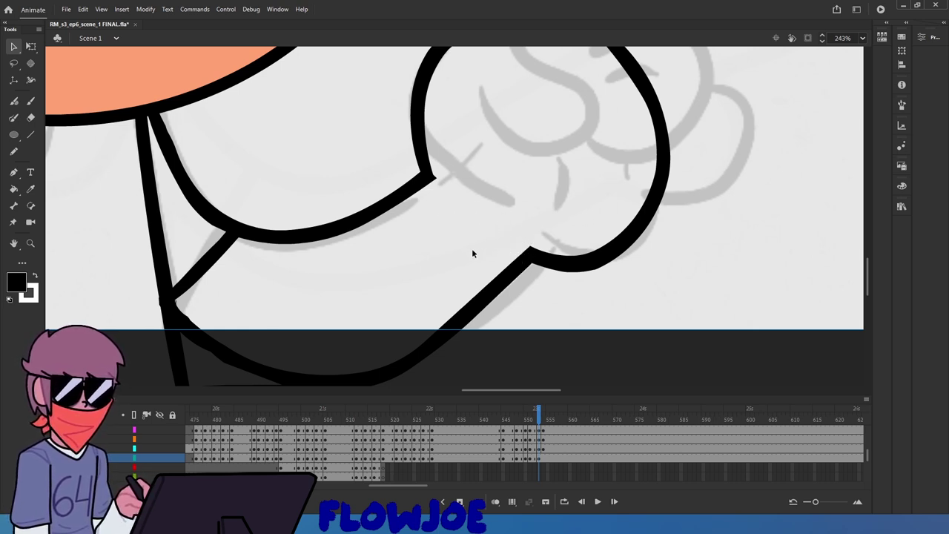
{"action": "scroll", "coordinate": [460, 241], "scroll_direction": "down", "scroll_amount": 2}
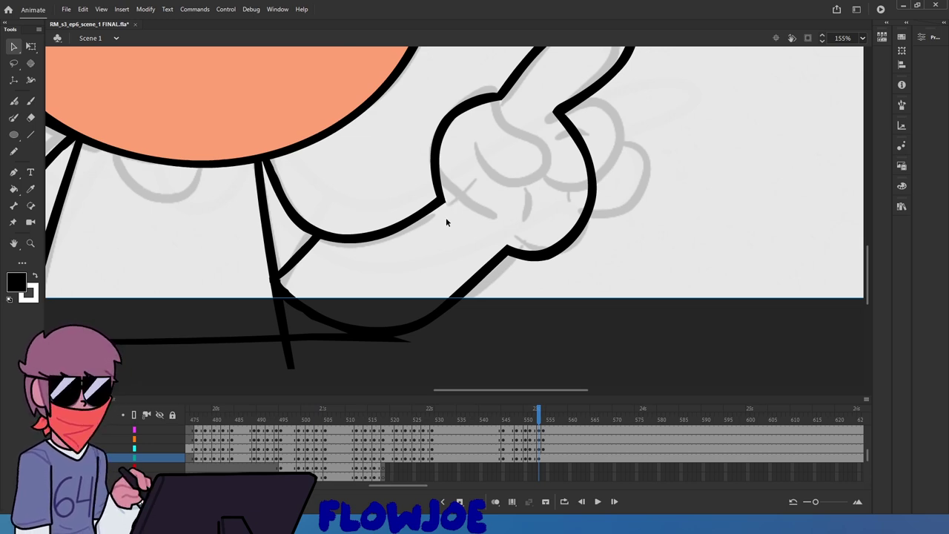
{"action": "scroll", "coordinate": [446, 221], "scroll_direction": "up", "scroll_amount": 2}
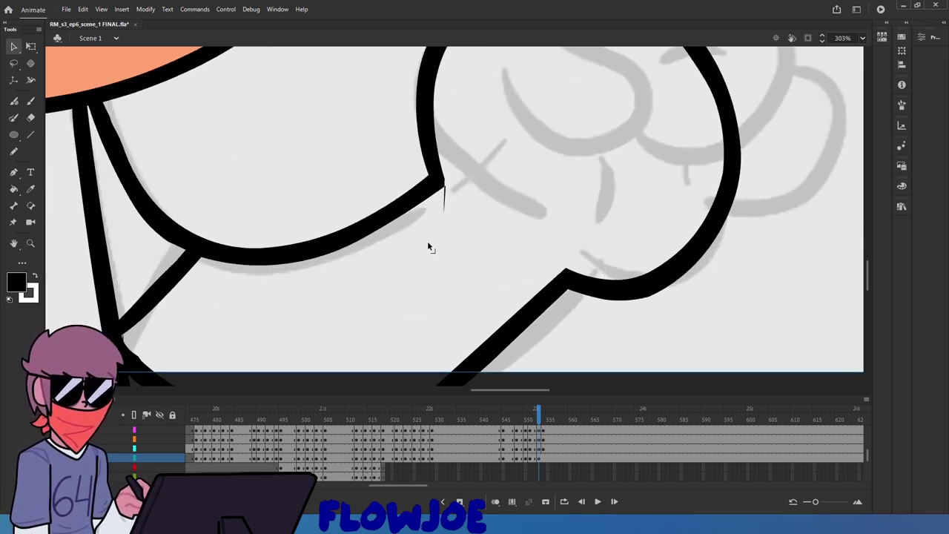
{"action": "key", "text": "ctrl+z"}
{"action": "scroll", "coordinate": [441, 194], "scroll_direction": "up", "scroll_amount": 3}
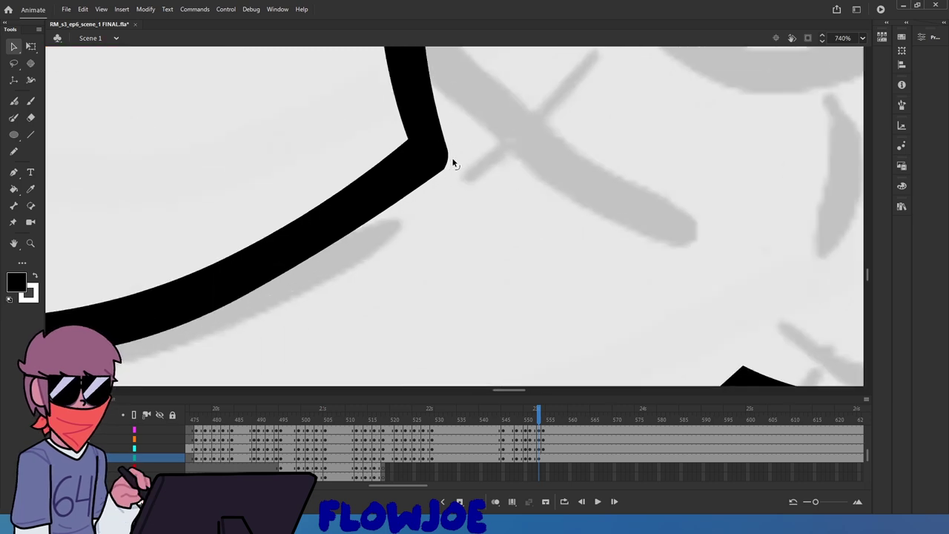
{"action": "scroll", "coordinate": [454, 163], "scroll_direction": "down", "scroll_amount": 6}
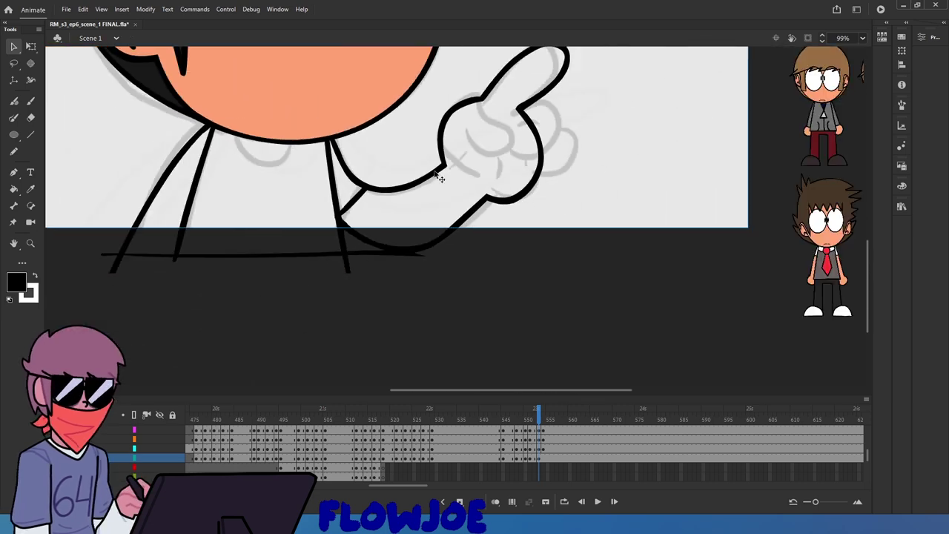
{"action": "scroll", "coordinate": [440, 178], "scroll_direction": "up", "scroll_amount": 3}
Smooth the shoulder and sleeve cuff lines of the raised arm on the previous frame
{"action": "left_click", "coordinate": [534, 410]}
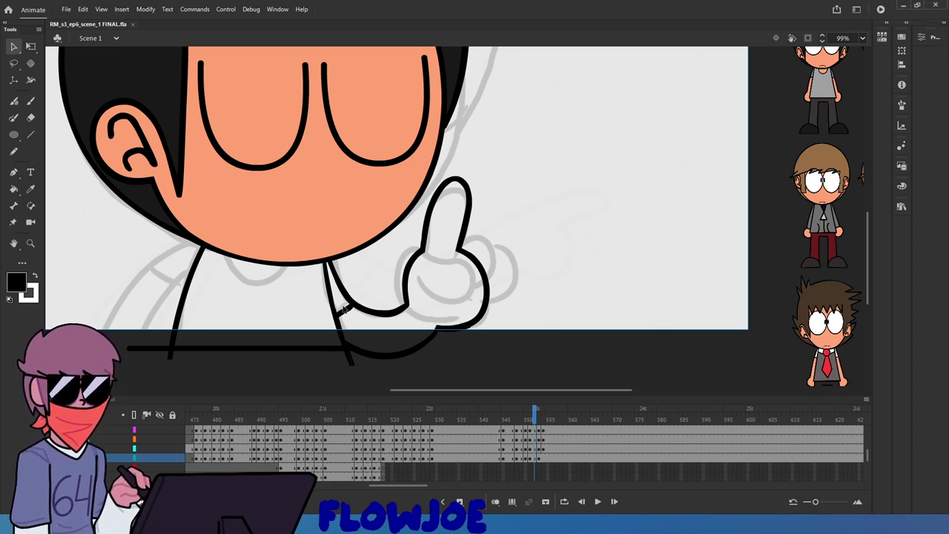
{"action": "mouse_move", "coordinate": [373, 333]}
{"action": "left_mouse_down"}
{"action": "mouse_move", "coordinate": [350, 279]}
{"action": "mouse_move", "coordinate": [312, 274]}
{"action": "left_mouse_up"}
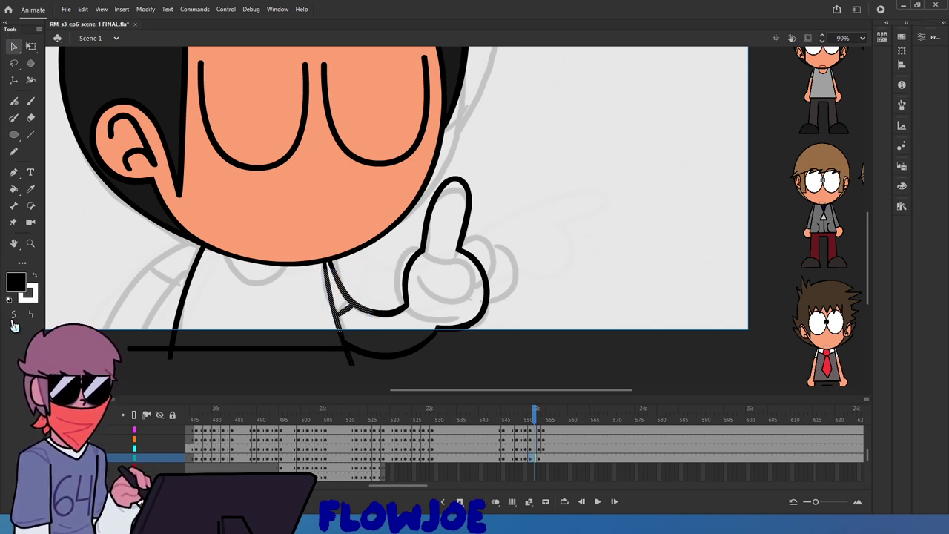
{"action": "left_click", "coordinate": [218, 299]}
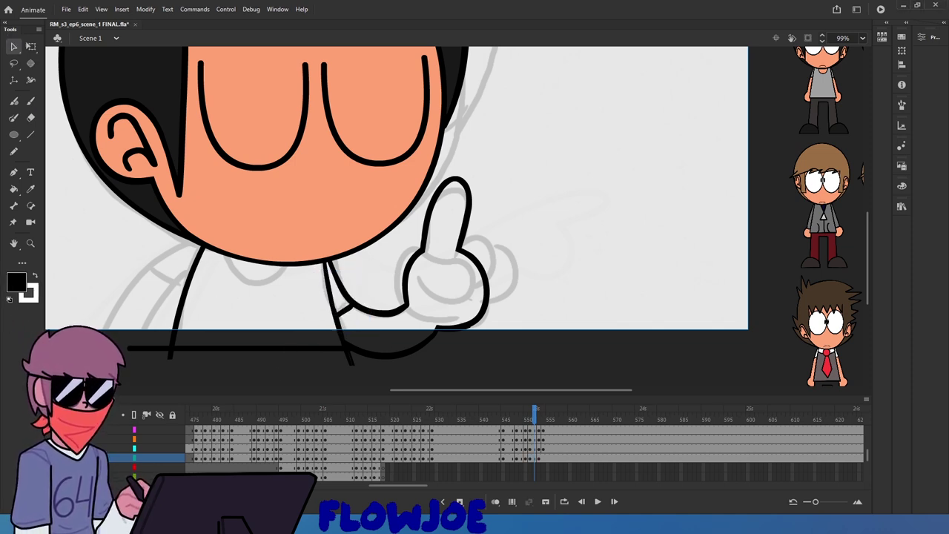
Clean up the ends of the raised arm's cuff line where it joins the torso and arm outlines
{"action": "scroll", "coordinate": [348, 334], "scroll_direction": "up", "scroll_amount": 3}
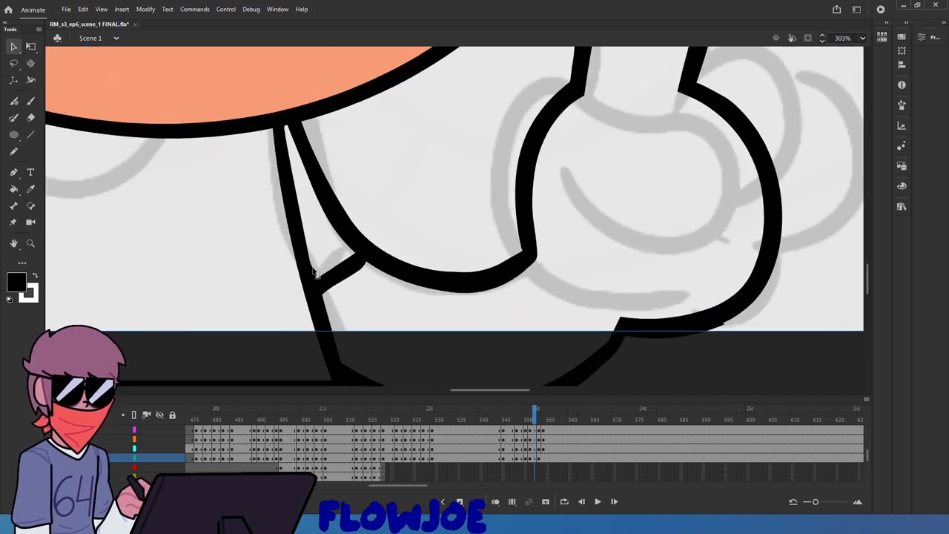
{"action": "scroll", "coordinate": [315, 256], "scroll_direction": "up", "scroll_amount": 2}
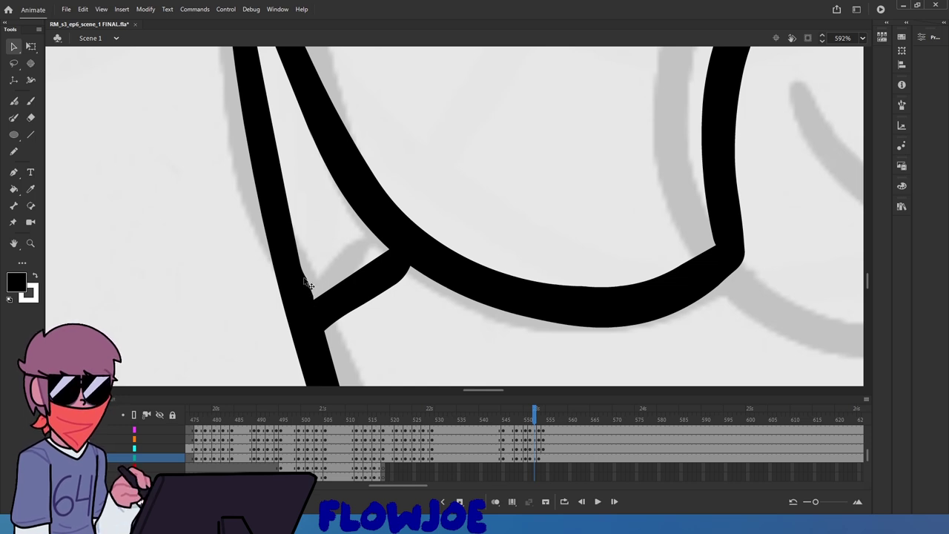
{"action": "mouse_move", "coordinate": [304, 279]}
{"action": "left_mouse_down"}
{"action": "mouse_move", "coordinate": [321, 313]}
{"action": "mouse_move", "coordinate": [318, 331]}
{"action": "left_mouse_up"}
{"action": "left_click_drag", "start_coordinate": [314, 299], "coordinate": [296, 324]}
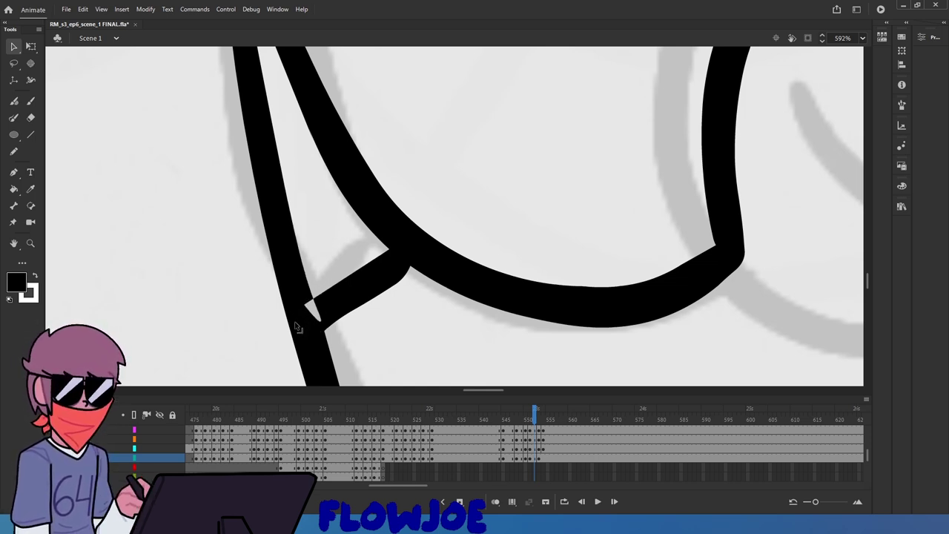
{"action": "left_click_drag", "start_coordinate": [412, 268], "coordinate": [444, 253]}
{"action": "scroll", "coordinate": [465, 246], "scroll_direction": "down", "scroll_amount": 6}
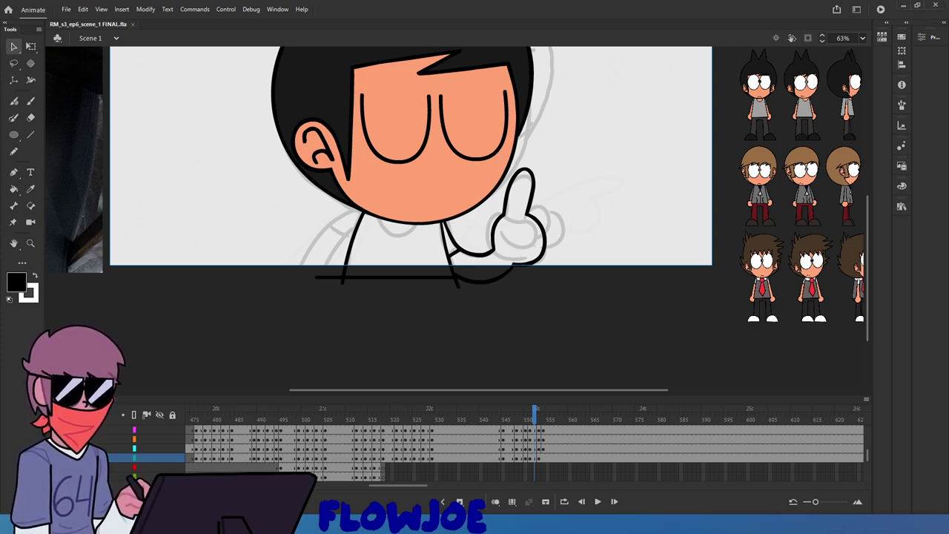
Play back the finger-raising animation from a few frames before the new drawings
{"action": "scroll", "coordinate": [473, 286], "scroll_direction": "up", "scroll_amount": 3}
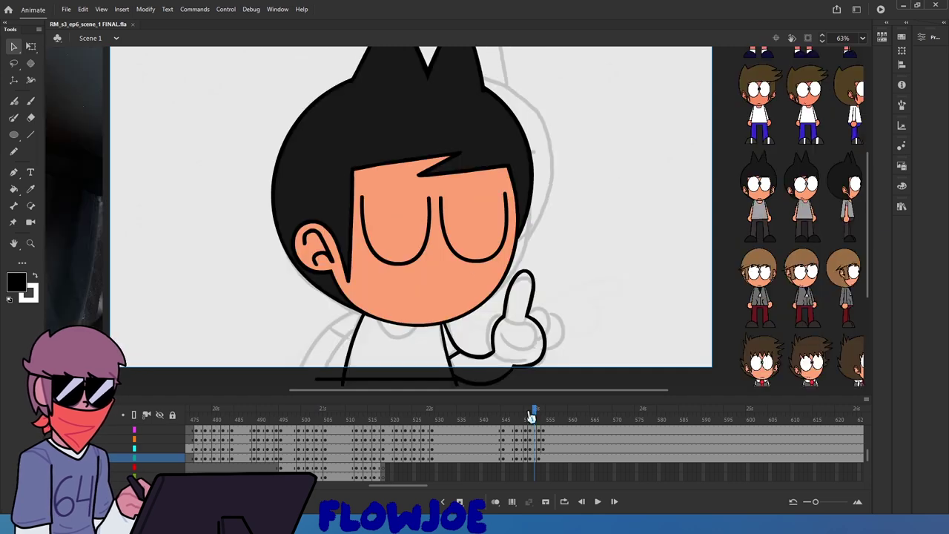
{"action": "left_click_drag", "start_coordinate": [531, 414], "coordinate": [489, 417]}
{"action": "left_click", "coordinate": [597, 502]}
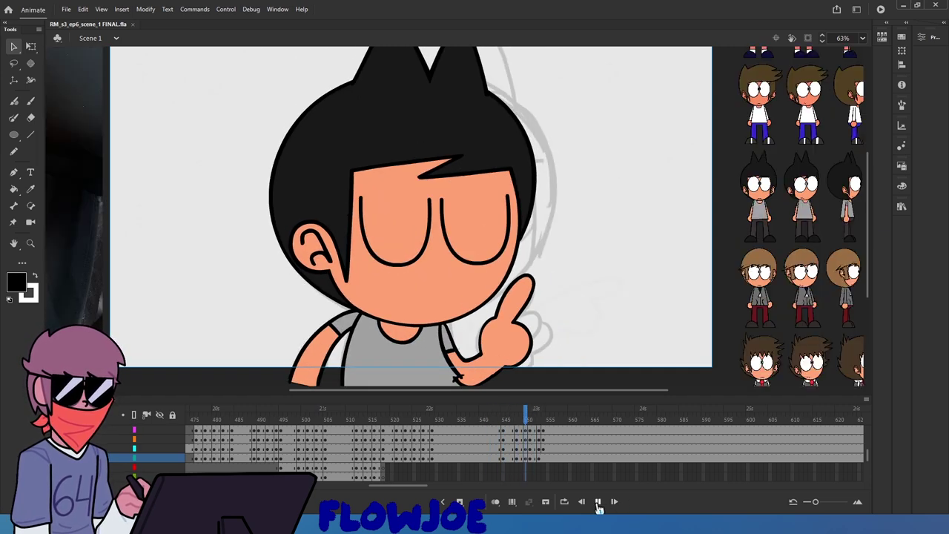
Delete the body layer's drawing on the keyframe right after the newly outlined pointing pose, at frame 553
{"action": "left_click", "coordinate": [517, 420]}
{"action": "left_click_drag", "start_coordinate": [528, 415], "coordinate": [543, 424]}
{"action": "left_click", "coordinate": [539, 427]}
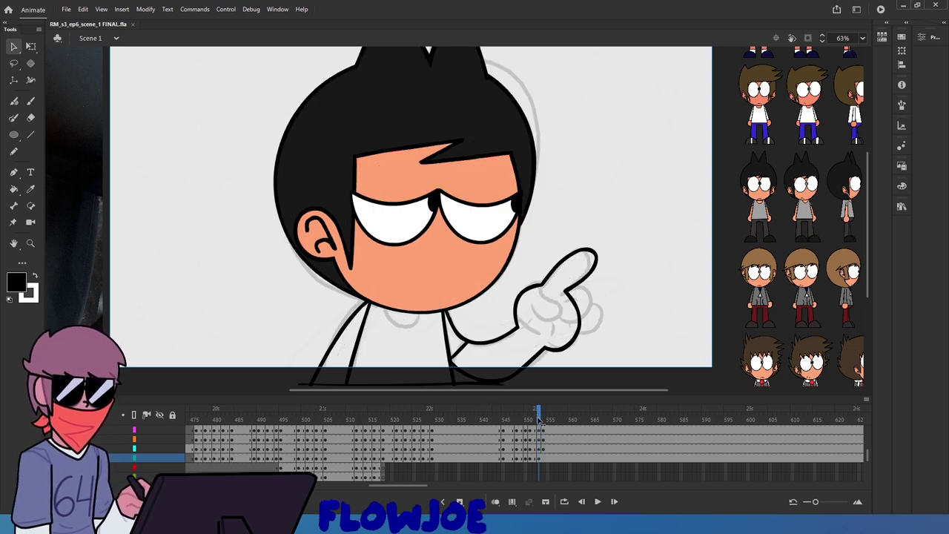
{"action": "left_click", "coordinate": [543, 460]}
{"action": "key", "text": "Delete"}
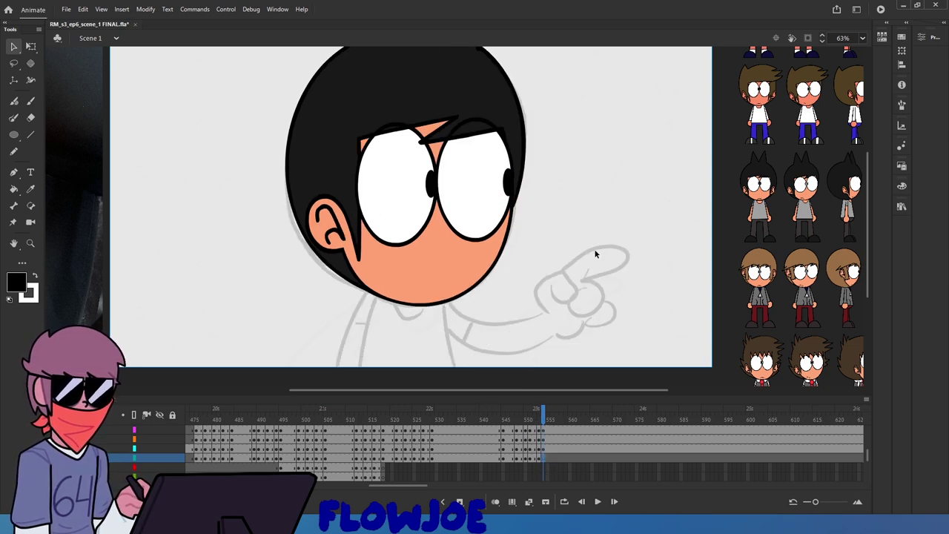
Play back the scene from the two-character punch shot through the finger-raising frames
{"action": "left_click_drag", "start_coordinate": [542, 410], "coordinate": [379, 453]}
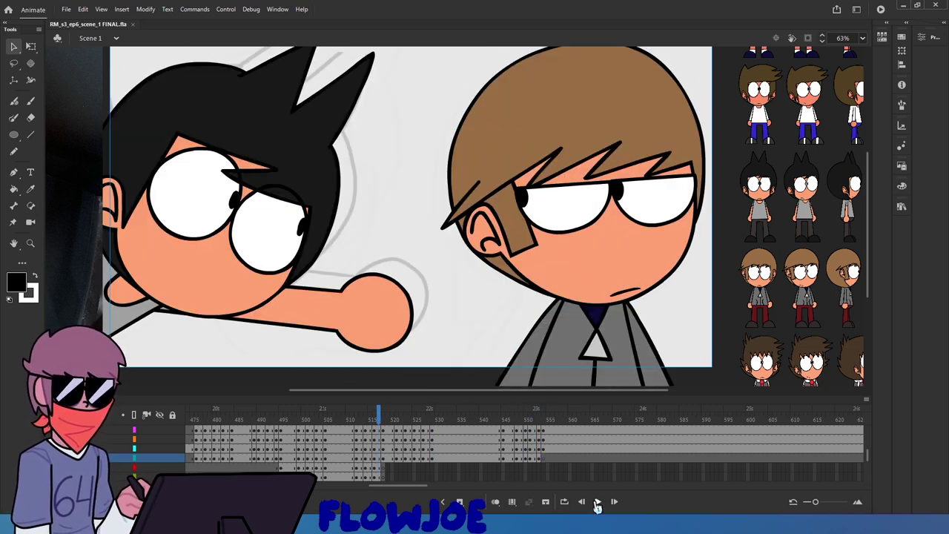
{"action": "left_click", "coordinate": [597, 503]}
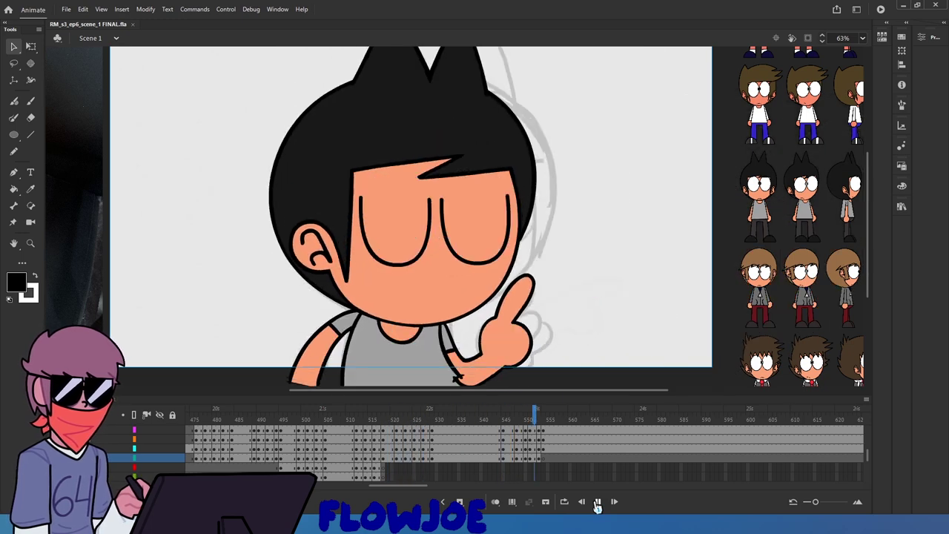
{"action": "left_click", "coordinate": [597, 502]}
Brush the outer line of the lowered arm on the body layer at frame 550, from the neck past the stage edge
{"action": "mouse_move", "coordinate": [517, 424]}
{"action": "left_mouse_down"}
{"action": "mouse_move", "coordinate": [549, 454]}
{"action": "mouse_move", "coordinate": [533, 426]}
{"action": "mouse_move", "coordinate": [491, 430]}
{"action": "mouse_move", "coordinate": [545, 450]}
{"action": "mouse_move", "coordinate": [532, 453]}
{"action": "left_mouse_up"}
{"action": "left_click", "coordinate": [530, 460]}
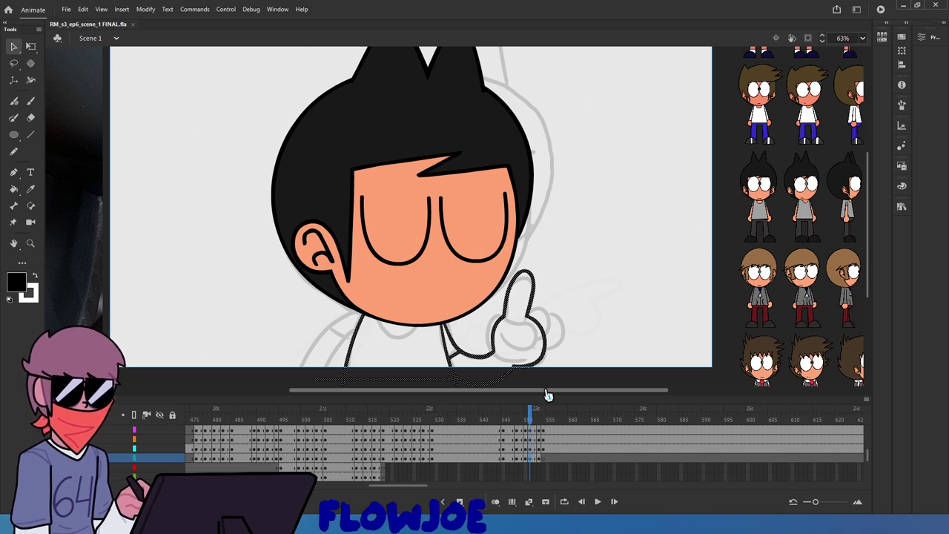
{"action": "key", "text": "b"}
{"action": "left_click_drag", "start_coordinate": [363, 313], "coordinate": [288, 384]}
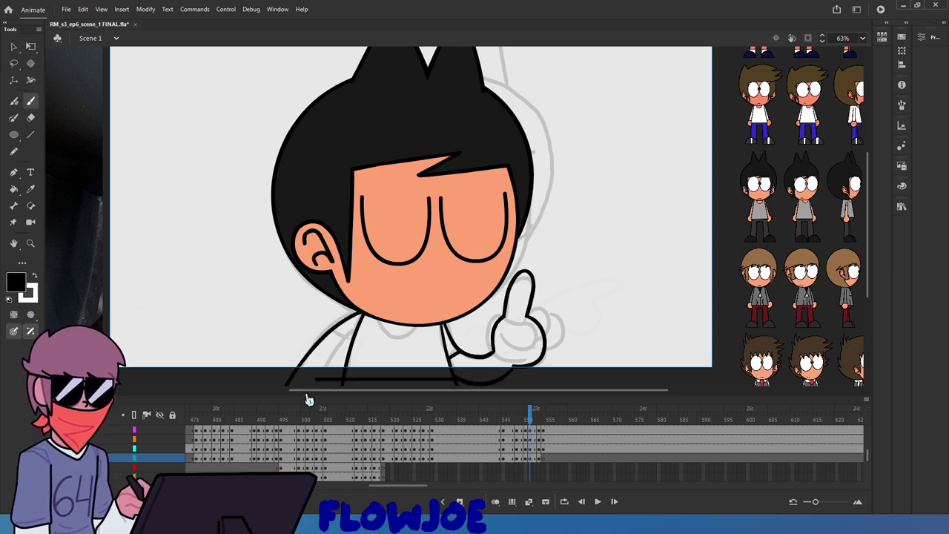
Draw the lowered arm's inner line and its sleeve cuff over the sketch, redoing the inner stroke until it fits
{"action": "left_click_drag", "start_coordinate": [529, 415], "coordinate": [525, 416]}
{"action": "left_click", "coordinate": [529, 419]}
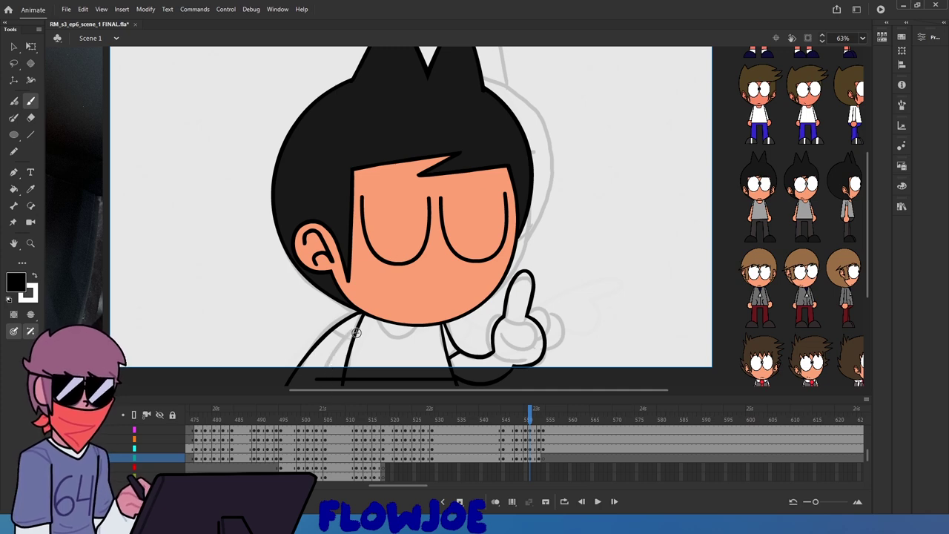
{"action": "key", "text": "ctrl+z"}
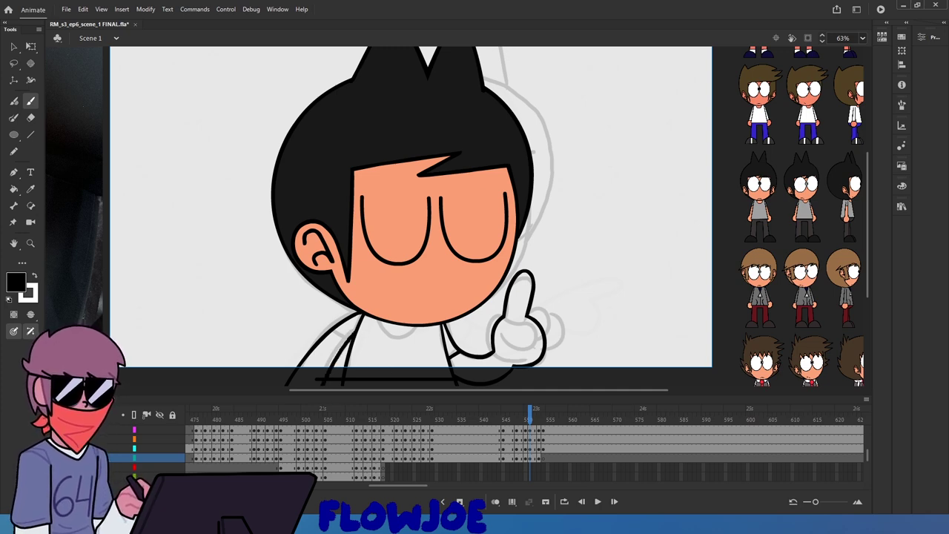
{"action": "left_click_drag", "start_coordinate": [530, 419], "coordinate": [534, 439]}
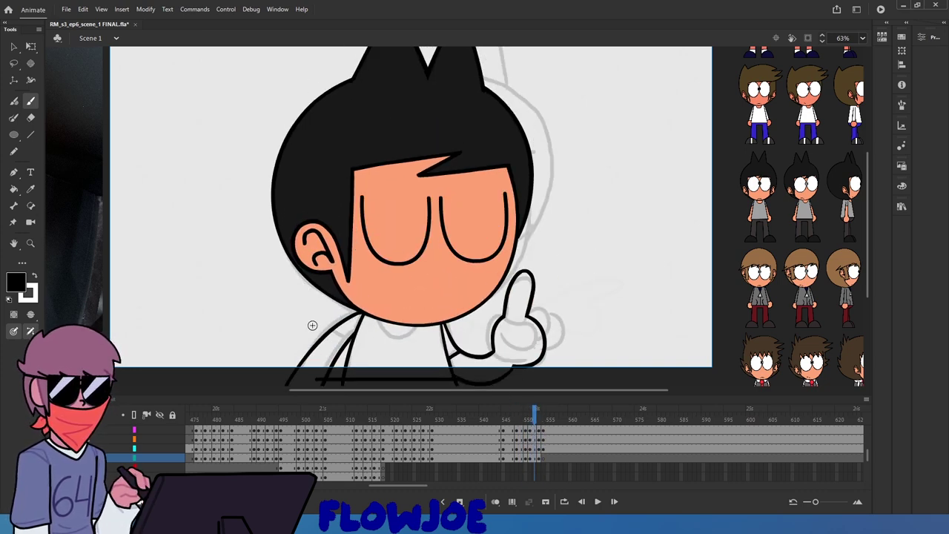
{"action": "key", "text": "comma"}
{"action": "left_click_drag", "start_coordinate": [354, 330], "coordinate": [324, 393]}
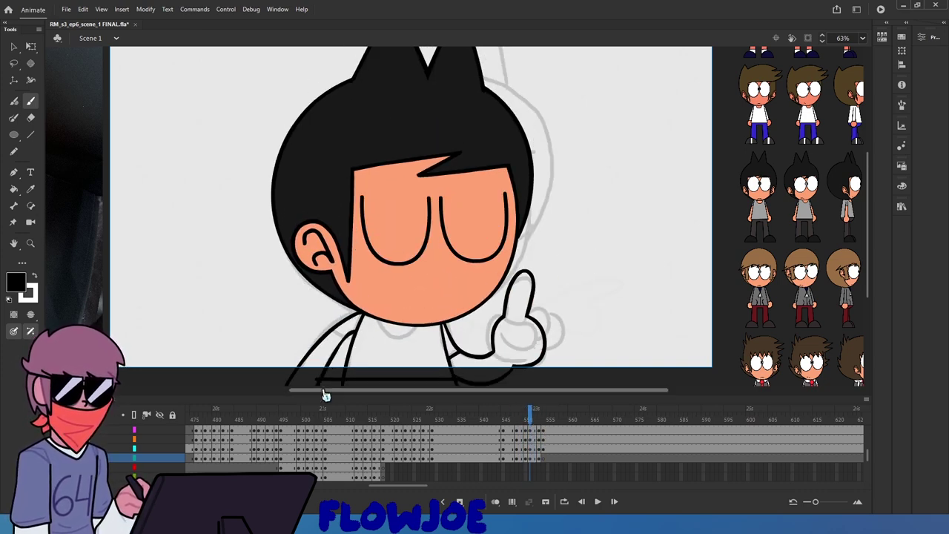
{"action": "key", "text": "ctrl+z"}
{"action": "mouse_move", "coordinate": [355, 331]}
{"action": "left_mouse_down"}
{"action": "mouse_move", "coordinate": [338, 356]}
{"action": "mouse_move", "coordinate": [331, 414]}
{"action": "left_mouse_up"}
{"action": "key", "text": "ctrl+z"}
{"action": "left_click_drag", "start_coordinate": [357, 331], "coordinate": [312, 394]}
{"action": "key", "text": "ctrl+z"}
{"action": "left_click_drag", "start_coordinate": [356, 331], "coordinate": [324, 419]}
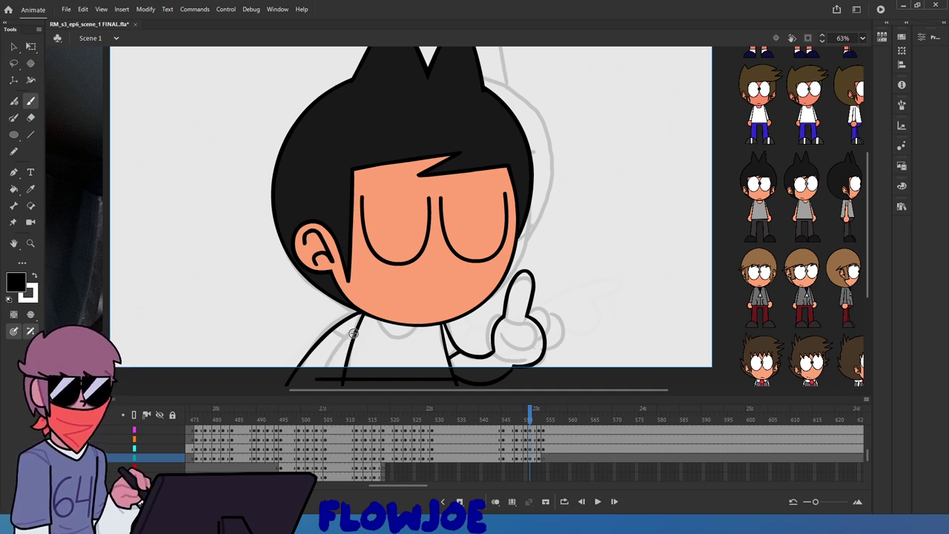
{"action": "left_click_drag", "start_coordinate": [354, 332], "coordinate": [320, 380]}
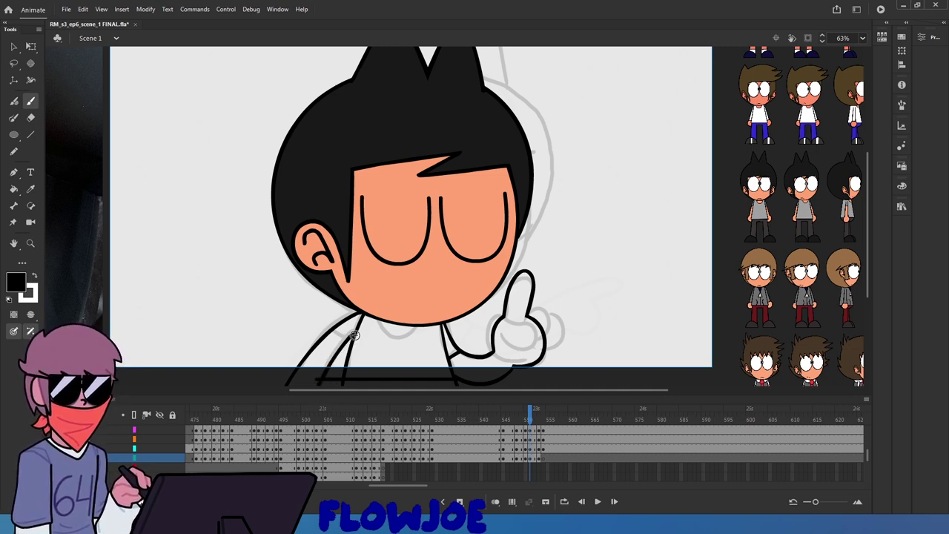
{"action": "key", "text": "ctrl+z"}
{"action": "left_click_drag", "start_coordinate": [530, 418], "coordinate": [534, 420]}
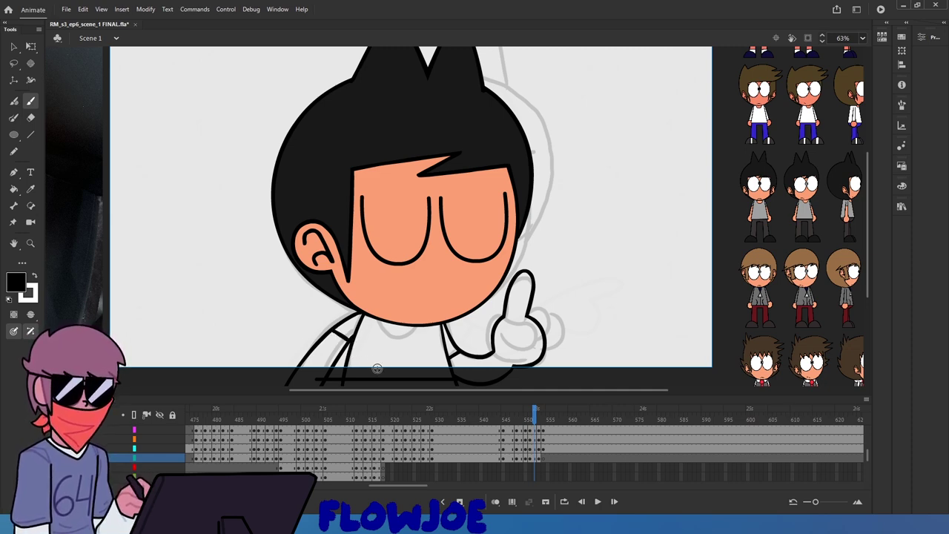
Play back the pointing animation from around frame 542 to review the new arm lines
{"action": "mouse_move", "coordinate": [538, 416]}
{"action": "left_mouse_down"}
{"action": "mouse_move", "coordinate": [526, 417]}
{"action": "mouse_move", "coordinate": [536, 417]}
{"action": "left_mouse_up"}
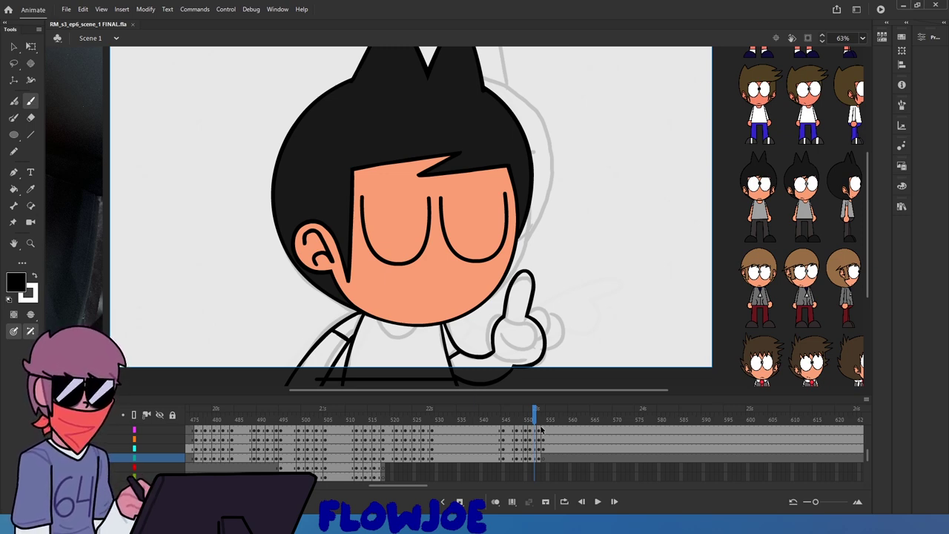
{"action": "left_click_drag", "start_coordinate": [536, 417], "coordinate": [494, 418]}
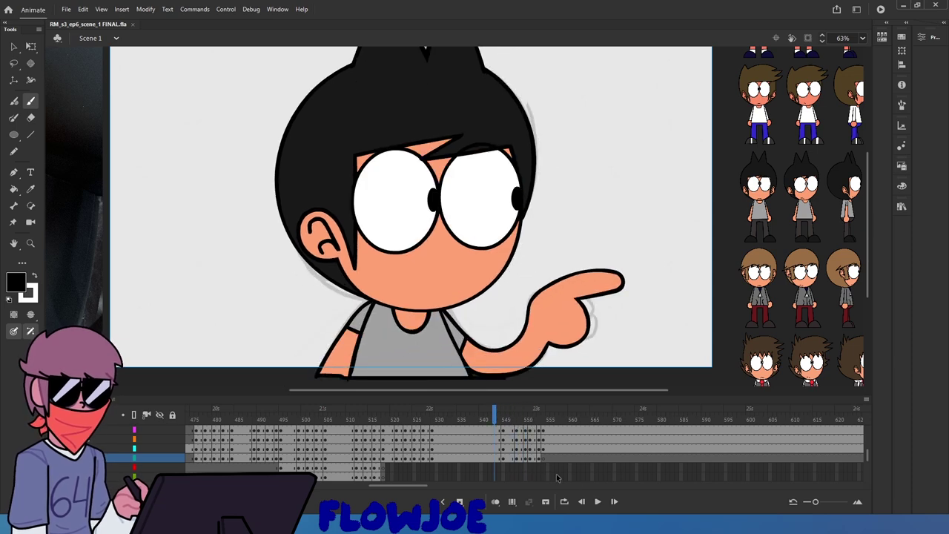
{"action": "left_click", "coordinate": [599, 502]}
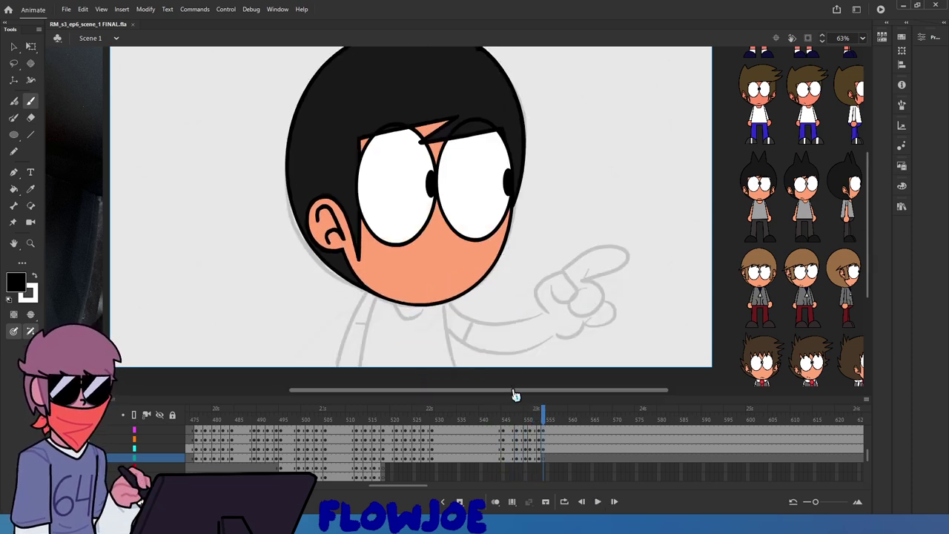
Sample the grey shirt colour from the coloured frame 544 and fill the lowered arm's sleeve with it at frame 550
{"action": "left_click_drag", "start_coordinate": [501, 415], "coordinate": [506, 421]}
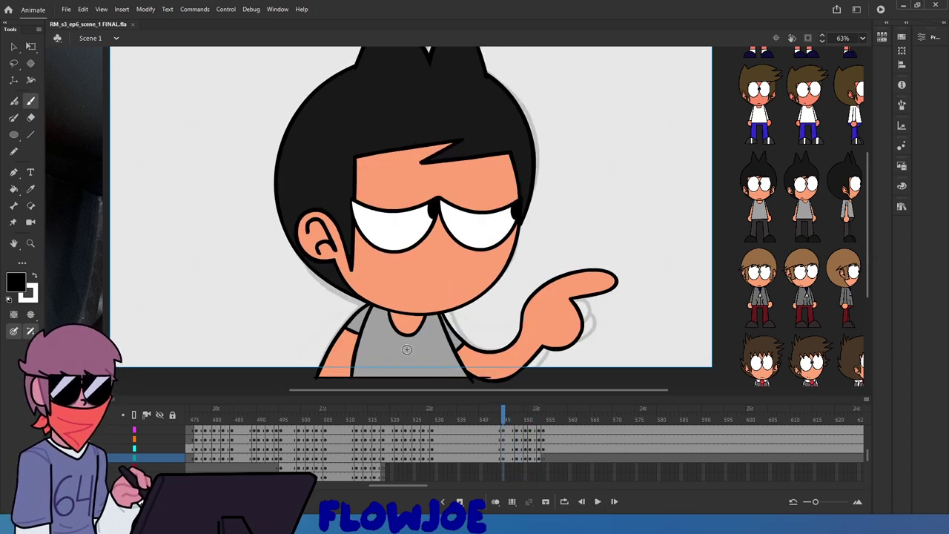
{"action": "left_click", "coordinate": [31, 189]}
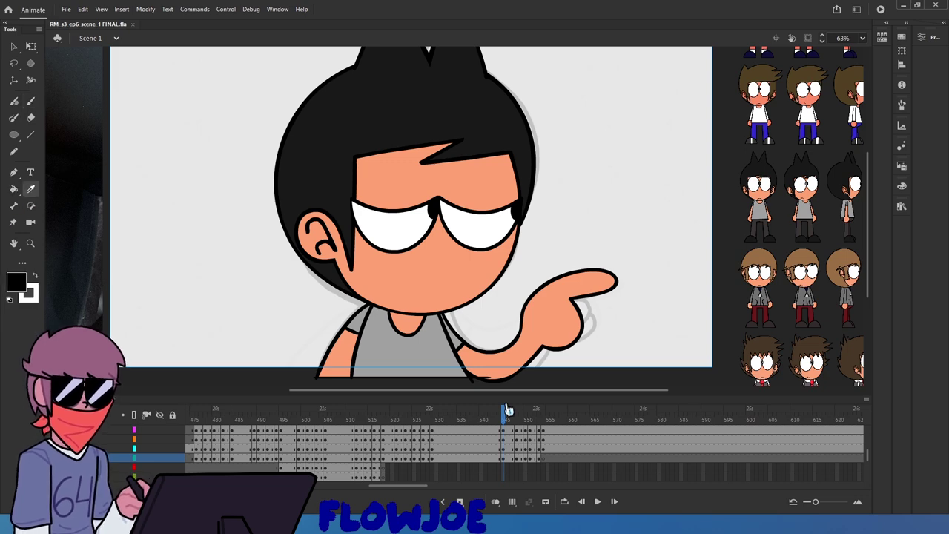
{"action": "left_click_drag", "start_coordinate": [503, 423], "coordinate": [531, 424]}
{"action": "left_click", "coordinate": [433, 365]}
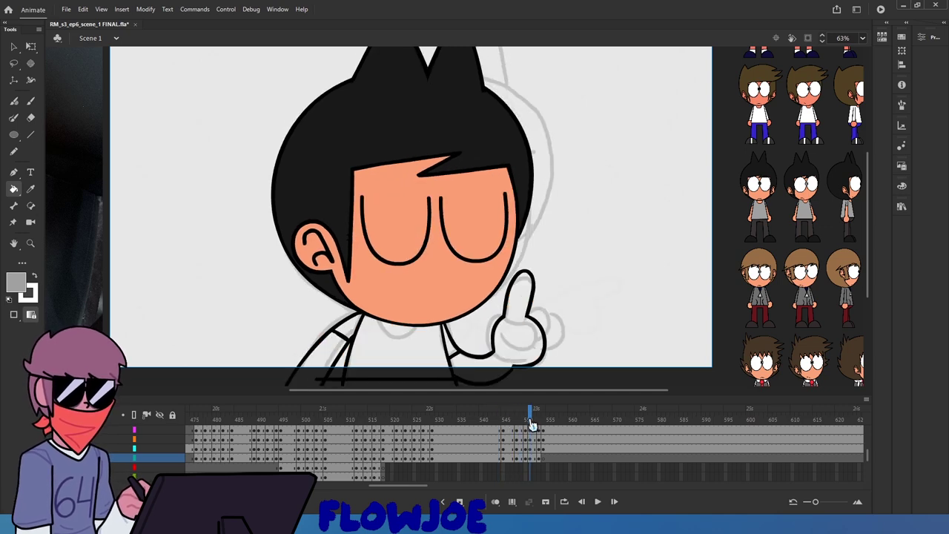
{"action": "left_click", "coordinate": [353, 332]}
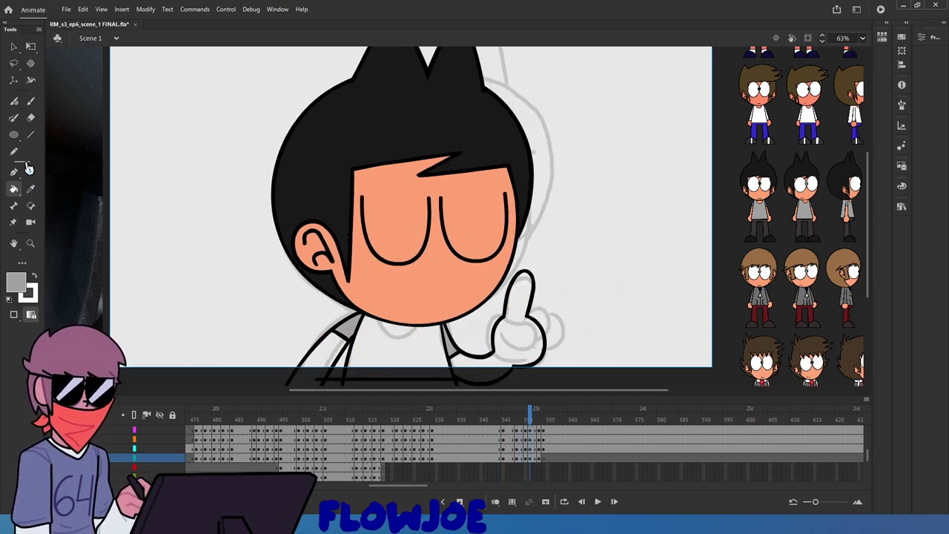
Sample the black outline colour and brush the shirt's curved neckline below the chin on the body layer at frame 550
{"action": "left_click", "coordinate": [31, 190]}
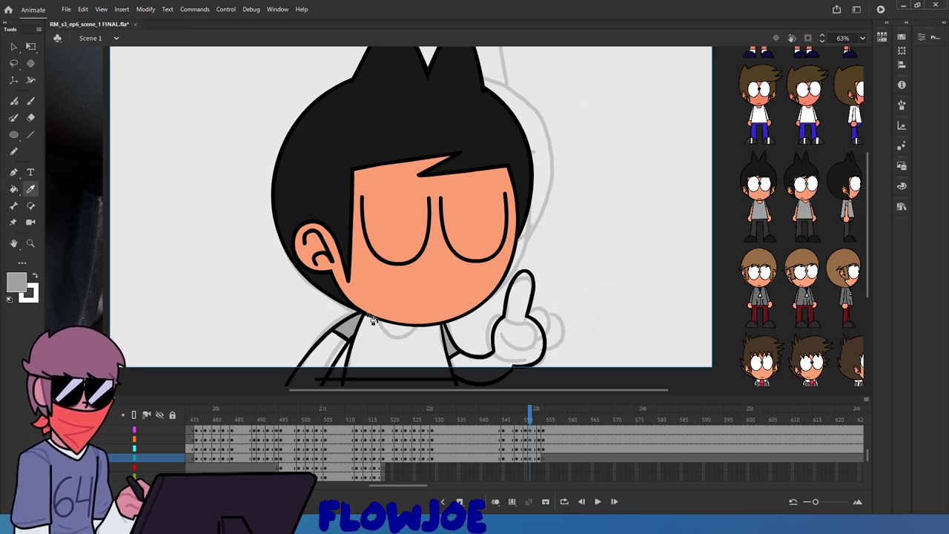
{"action": "left_click", "coordinate": [372, 322]}
{"action": "left_click", "coordinate": [30, 101]}
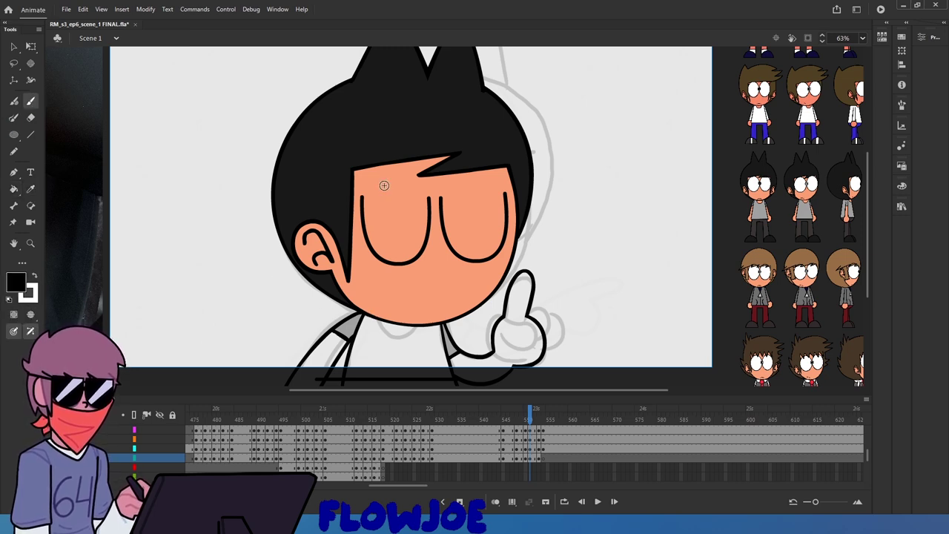
{"action": "left_click", "coordinate": [535, 448]}
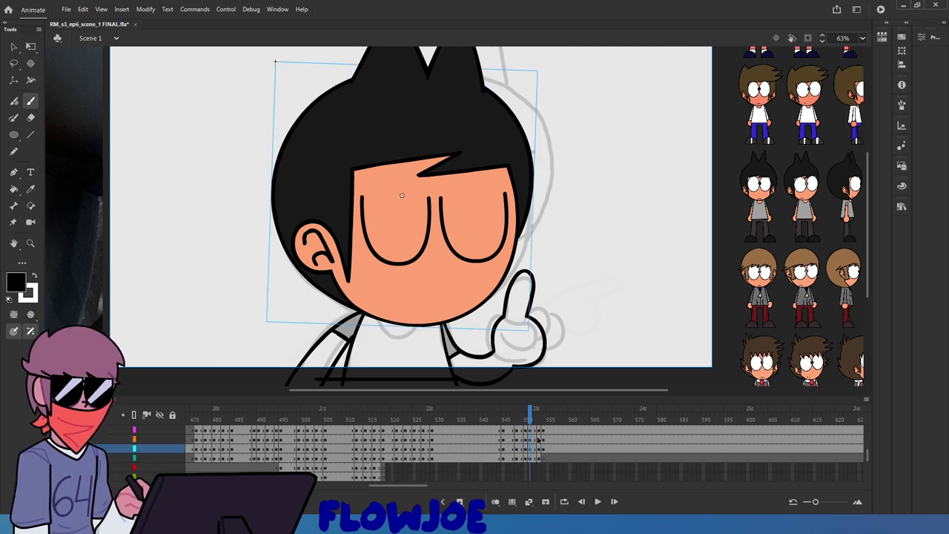
{"action": "left_click", "coordinate": [537, 458]}
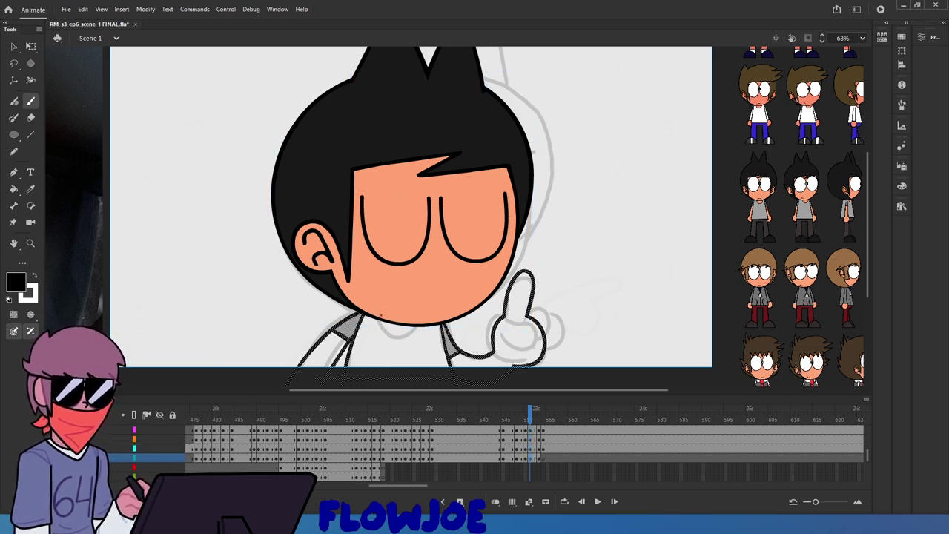
{"action": "mouse_move", "coordinate": [381, 314]}
{"action": "left_mouse_down"}
{"action": "mouse_move", "coordinate": [410, 341]}
{"action": "mouse_move", "coordinate": [423, 319]}
{"action": "left_mouse_up"}
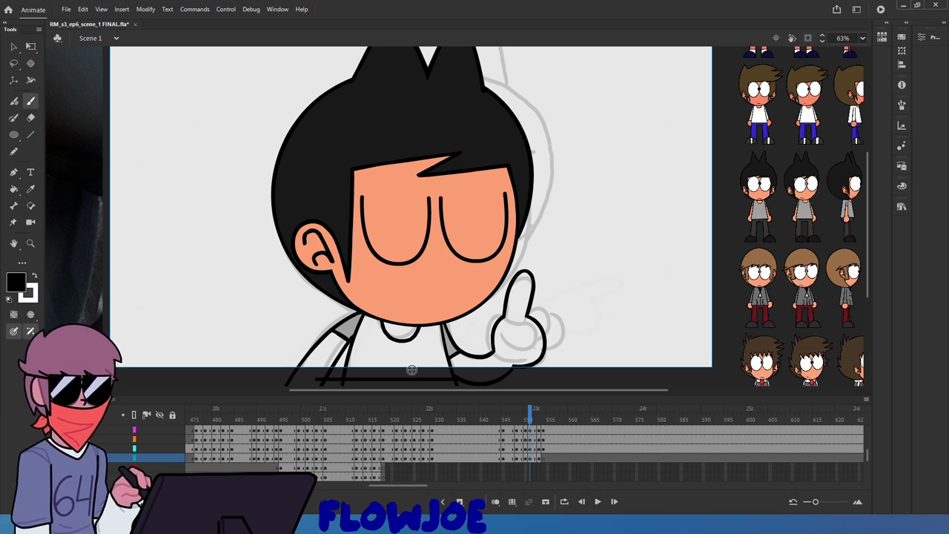
Brush a smooth, rounded shirt neckline below the chin at frame 551
{"action": "left_click", "coordinate": [14, 47]}
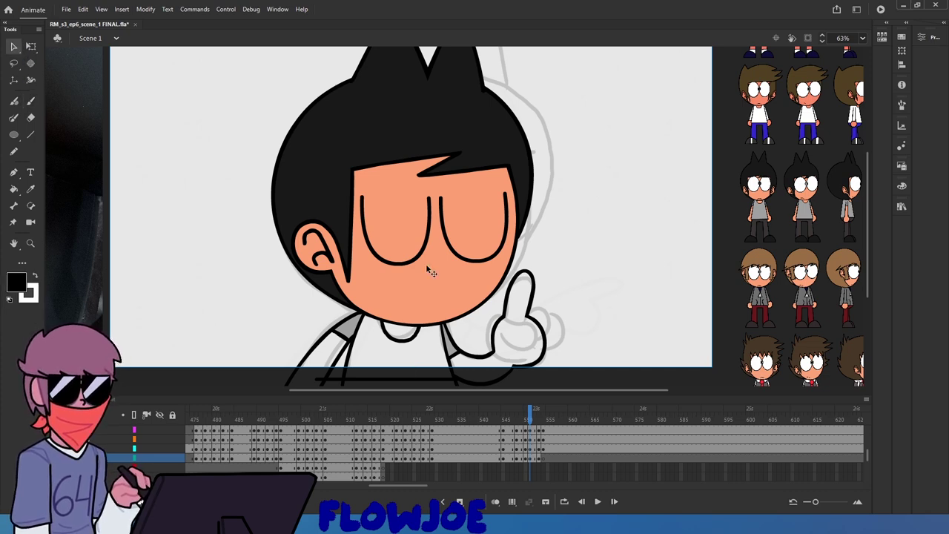
{"action": "scroll", "coordinate": [415, 365], "scroll_direction": "up", "scroll_amount": 3}
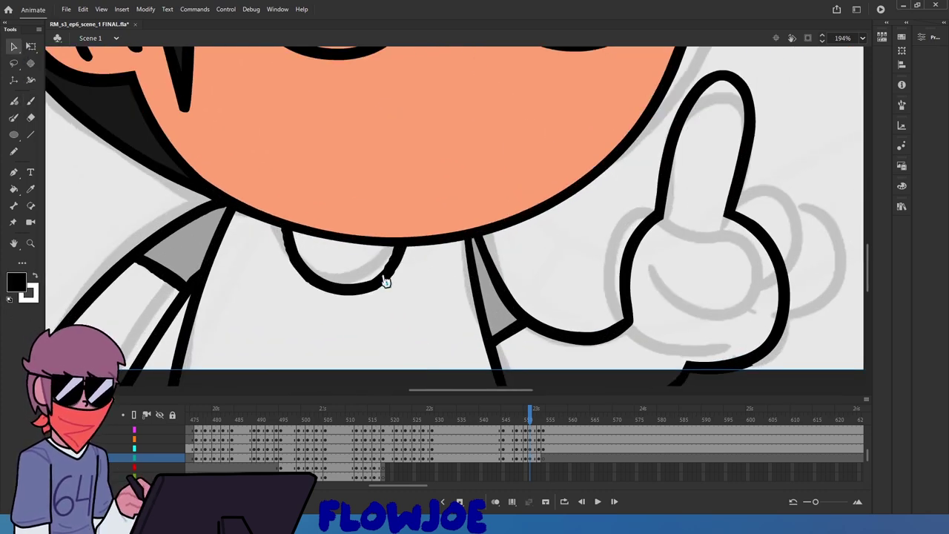
{"action": "mouse_move", "coordinate": [534, 422]}
{"action": "left_mouse_down"}
{"action": "mouse_move", "coordinate": [525, 423]}
{"action": "mouse_move", "coordinate": [534, 422]}
{"action": "left_mouse_up"}
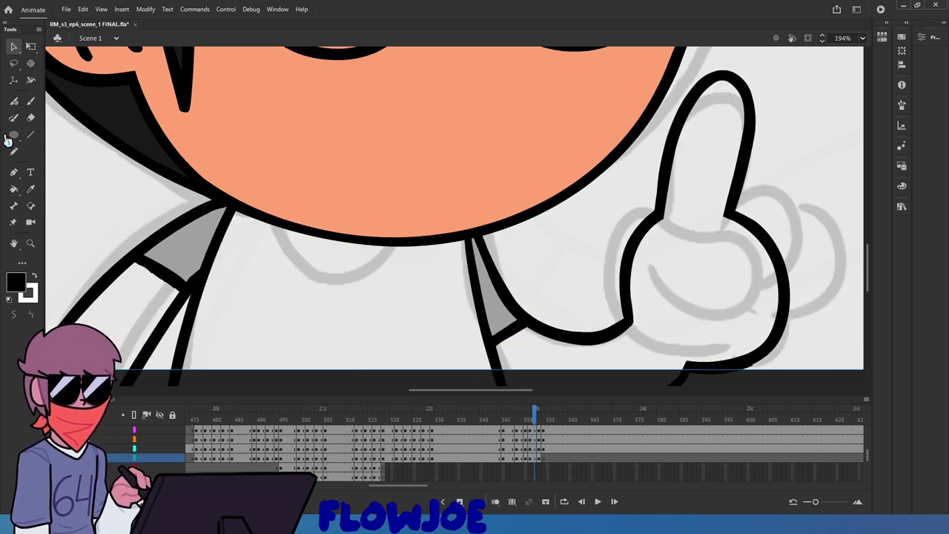
{"action": "left_click", "coordinate": [31, 101]}
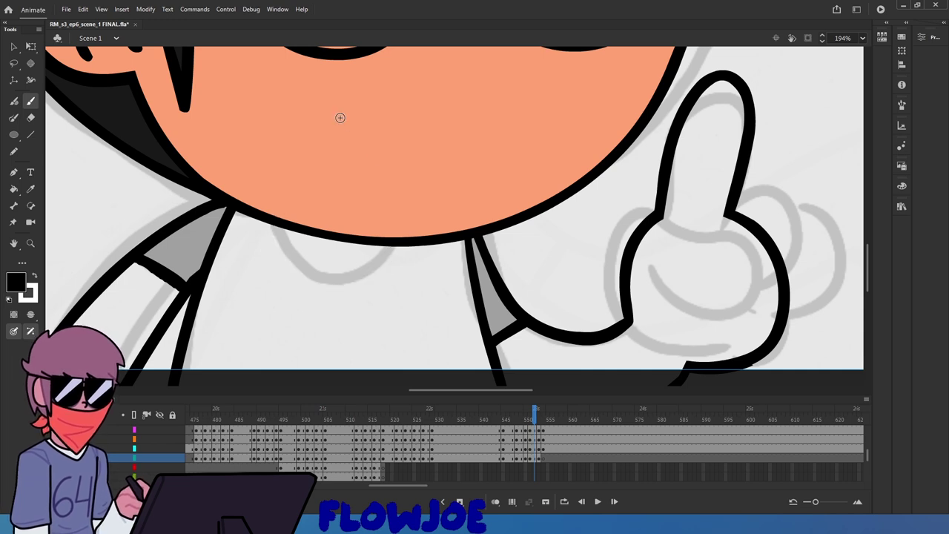
{"action": "mouse_move", "coordinate": [282, 224]}
{"action": "left_mouse_down"}
{"action": "mouse_move", "coordinate": [310, 298]}
{"action": "mouse_move", "coordinate": [406, 247]}
{"action": "mouse_move", "coordinate": [283, 224]}
{"action": "mouse_move", "coordinate": [344, 305]}
{"action": "mouse_move", "coordinate": [405, 216]}
{"action": "left_mouse_up"}
{"action": "key", "text": "ctrl+z"}
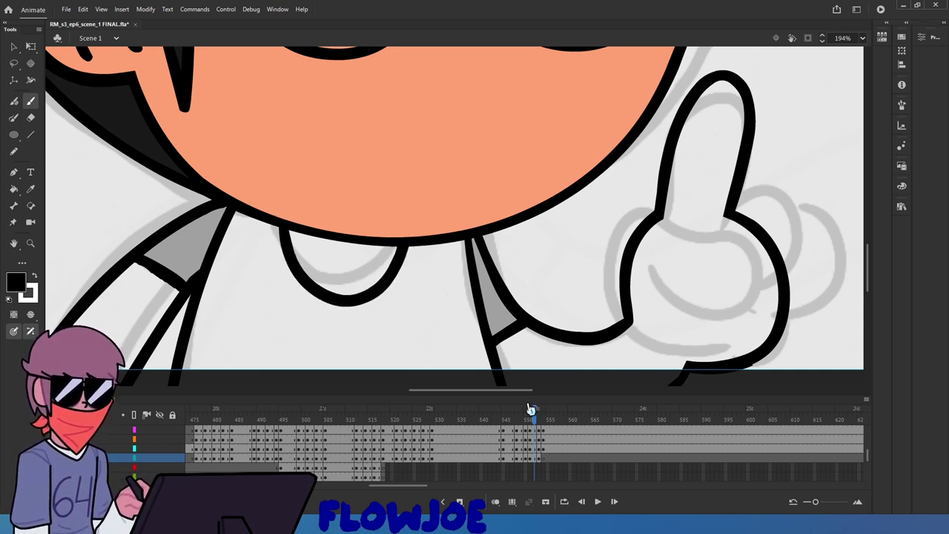
Shift the smooth neckline at frame 550 slightly towards the raised arm
{"action": "mouse_move", "coordinate": [530, 413]}
{"action": "left_mouse_down"}
{"action": "mouse_move", "coordinate": [543, 429]}
{"action": "mouse_move", "coordinate": [531, 432]}
{"action": "left_mouse_up"}
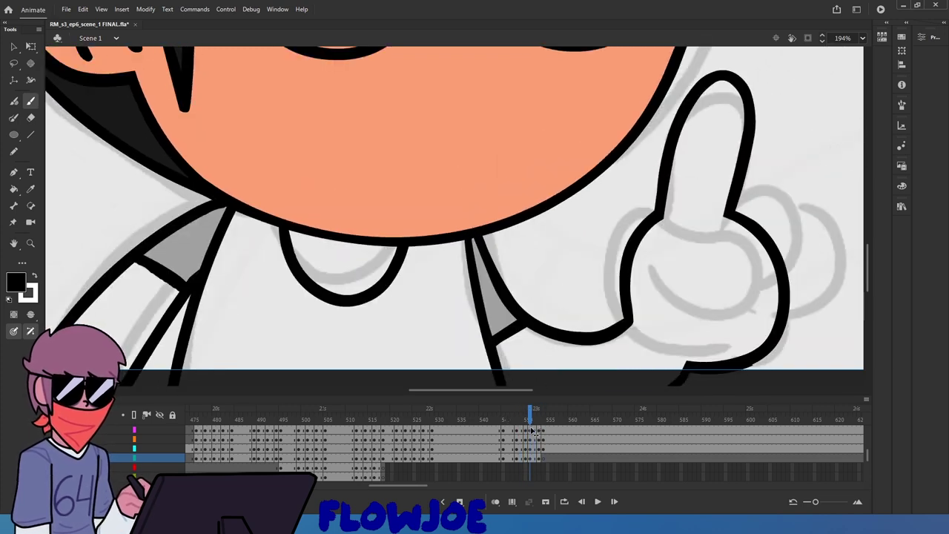
{"action": "key", "text": "q"}
{"action": "left_click", "coordinate": [393, 288]}
{"action": "key", "text": "b"}
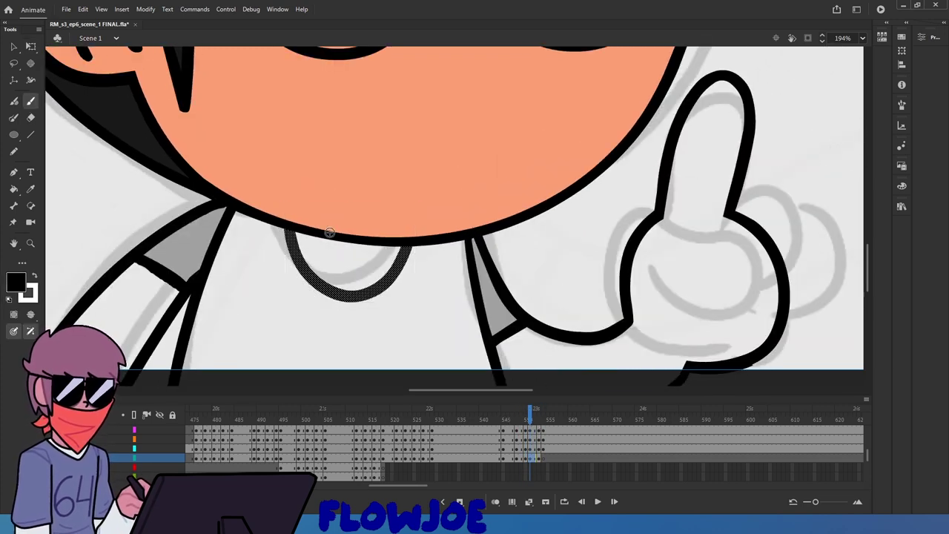
{"action": "mouse_move", "coordinate": [289, 222]}
{"action": "left_mouse_down"}
{"action": "mouse_move", "coordinate": [367, 162]}
{"action": "mouse_move", "coordinate": [410, 227]}
{"action": "left_mouse_up"}
{"action": "key", "text": "ctrl+z"}
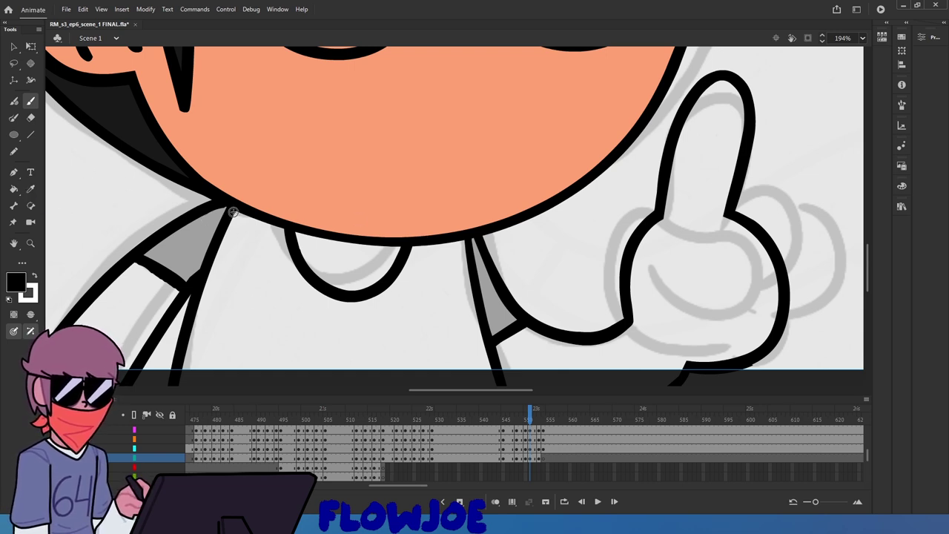
{"action": "mouse_move", "coordinate": [233, 194]}
{"action": "left_mouse_down"}
{"action": "mouse_move", "coordinate": [337, 143]}
{"action": "mouse_move", "coordinate": [443, 181]}
{"action": "mouse_move", "coordinate": [451, 213]}
{"action": "mouse_move", "coordinate": [477, 238]}
{"action": "left_mouse_up"}
{"action": "key", "text": "ctrl+z"}
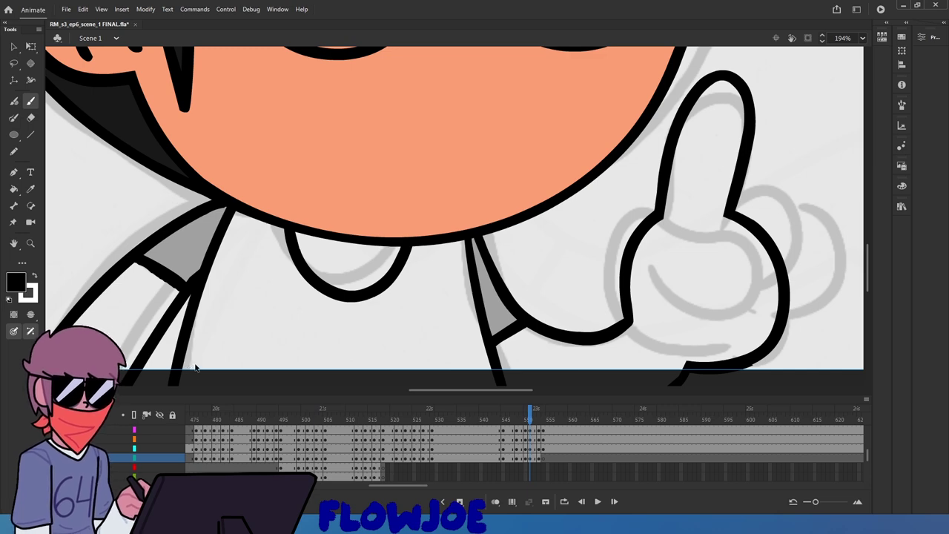
Fill the shirt's torso with the grey shirt colour at frame 550
{"action": "scroll", "coordinate": [195, 365], "scroll_direction": "down", "scroll_amount": 3}
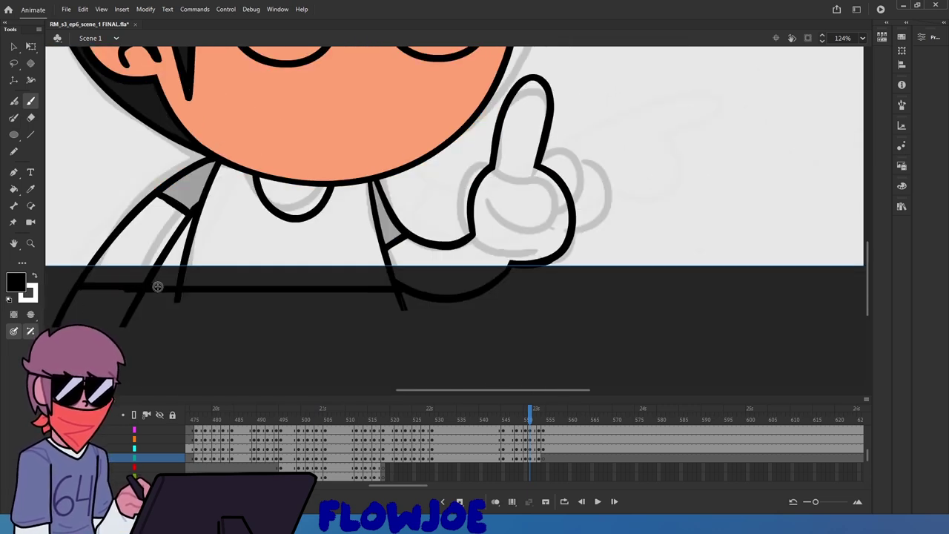
{"action": "key", "text": "k"}
{"action": "left_click", "coordinate": [258, 235]}
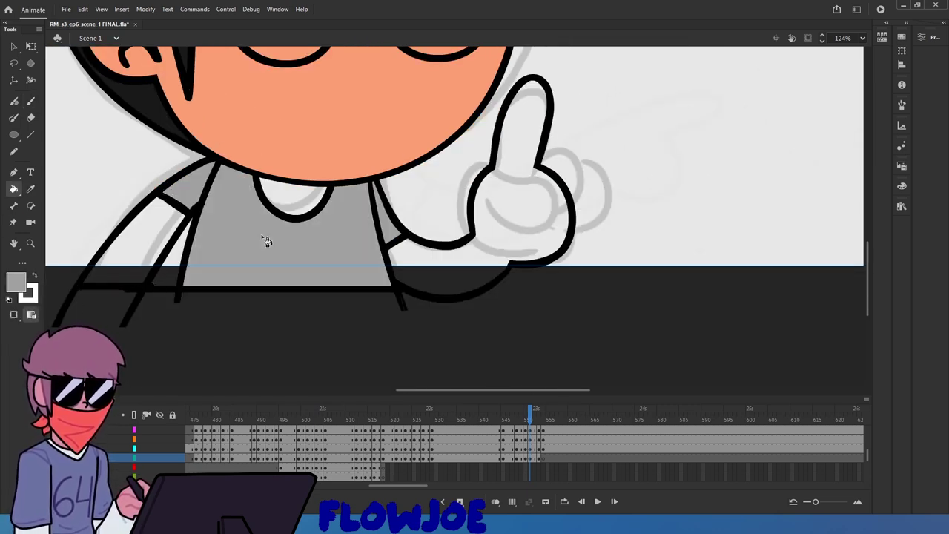
Select the lowered arm's sleeve cuff line and smooth its rough edge
{"action": "scroll", "coordinate": [155, 212], "scroll_direction": "up", "scroll_amount": 4}
{"action": "key", "text": "q"}
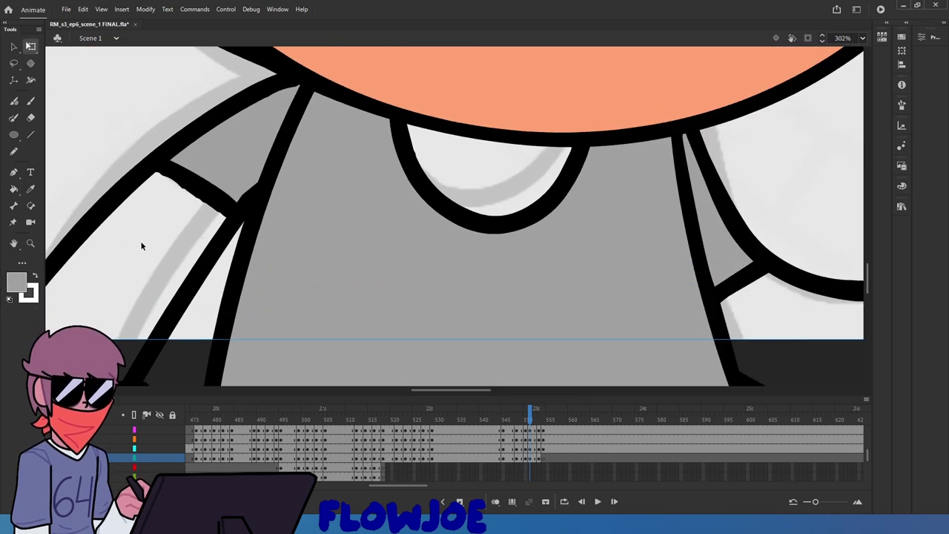
{"action": "left_click_drag", "start_coordinate": [136, 238], "coordinate": [251, 155]}
{"action": "left_click", "coordinate": [17, 51]}
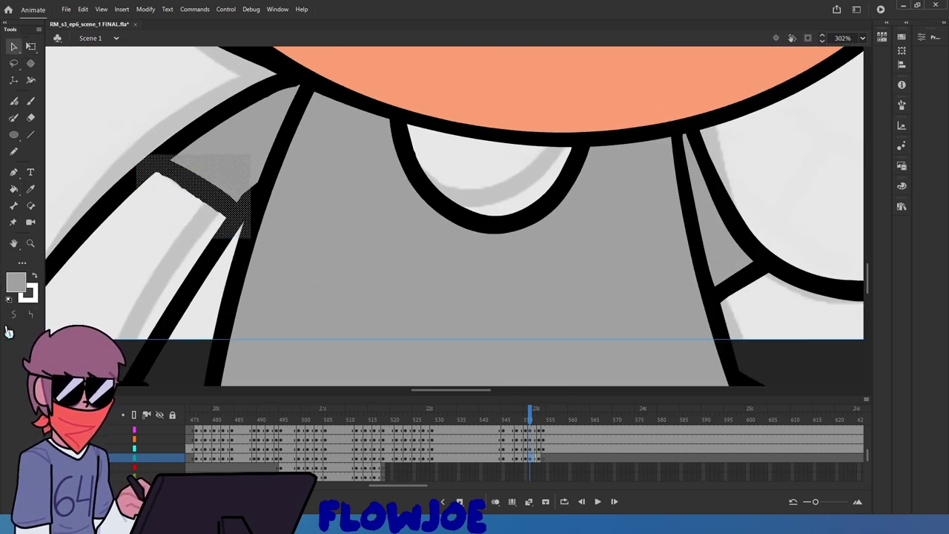
{"action": "left_click", "coordinate": [14, 315]}
{"action": "left_click", "coordinate": [134, 283]}
{"action": "scroll", "coordinate": [138, 280], "scroll_direction": "down", "scroll_amount": 3}
{"action": "scroll", "coordinate": [140, 279], "scroll_direction": "down", "scroll_amount": 1}
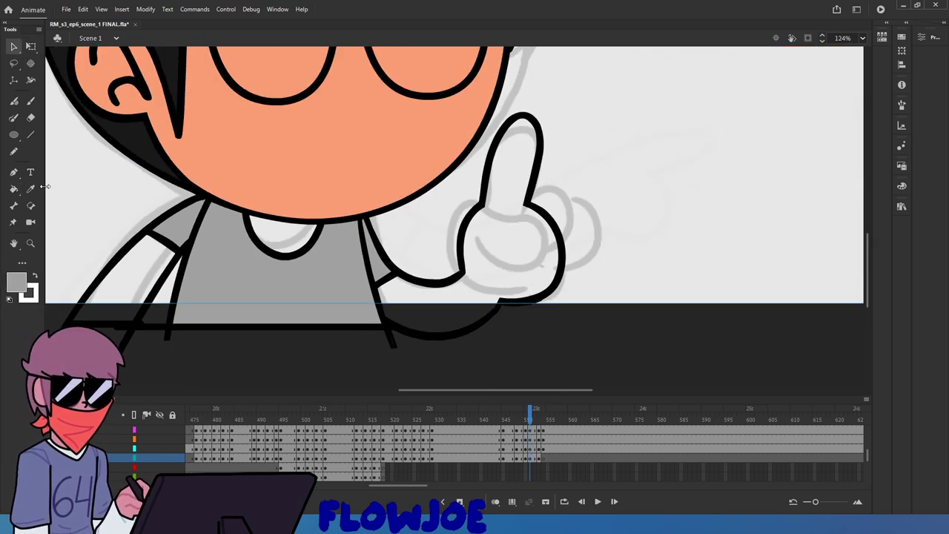
Sample the face's skin colour, fill the neck, lowered arm and raised pointing arm with it, and save the file
{"action": "left_click", "coordinate": [31, 189]}
{"action": "left_click", "coordinate": [312, 193]}
{"action": "left_click", "coordinate": [295, 249]}
{"action": "left_click", "coordinate": [158, 292]}
{"action": "key", "text": "ctrl+z"}
{"action": "left_click", "coordinate": [135, 290]}
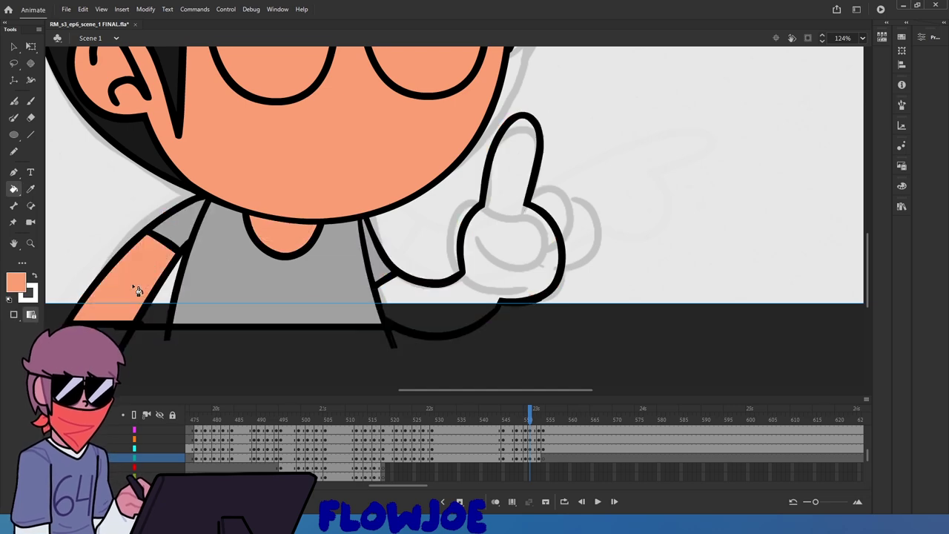
{"action": "left_click", "coordinate": [432, 294]}
{"action": "scroll", "coordinate": [432, 295], "scroll_direction": "down", "scroll_amount": 4}
{"action": "scroll", "coordinate": [433, 169], "scroll_direction": "up", "scroll_amount": 3}
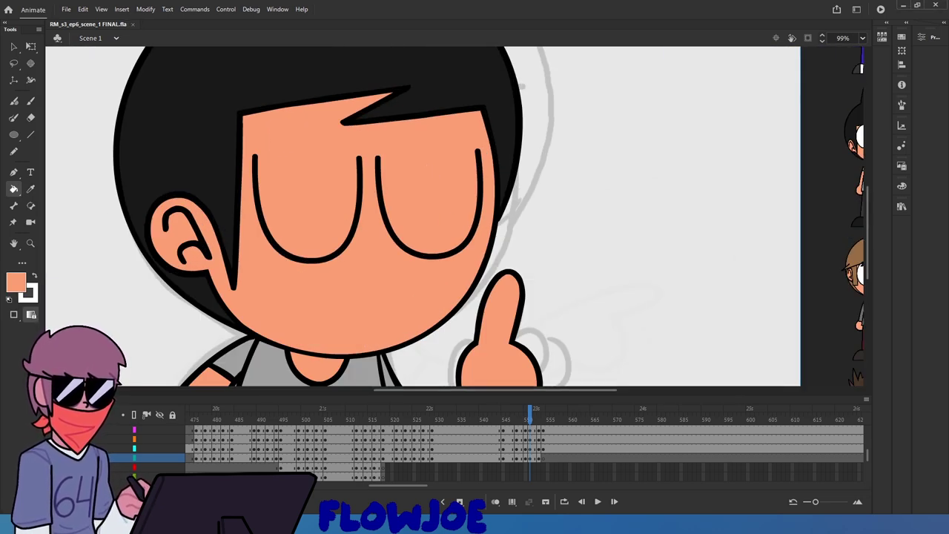
{"action": "key", "text": "ctrl+s"}
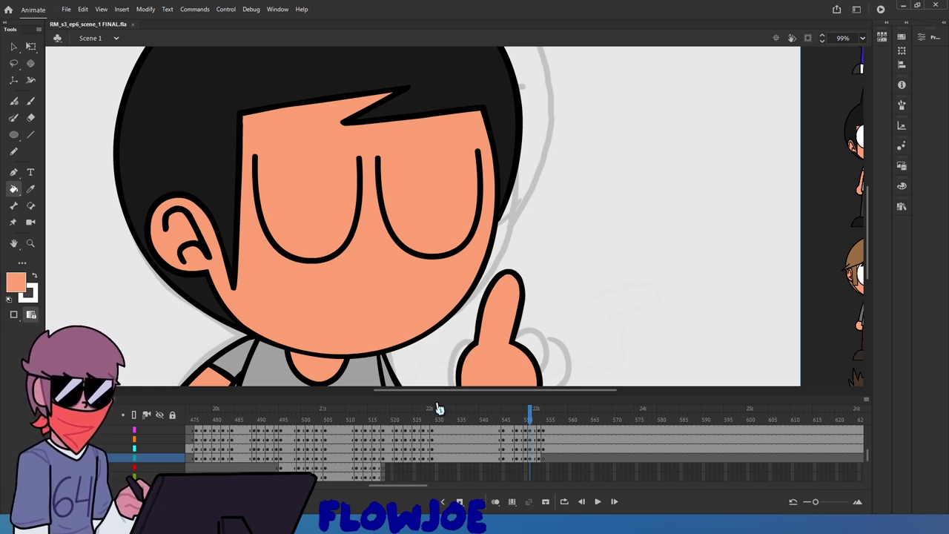
Play back the animation from around frame 513 to review the coloured arm frames
{"action": "scroll", "coordinate": [538, 365], "scroll_direction": "down", "scroll_amount": 3}
{"action": "left_click", "coordinate": [521, 418]}
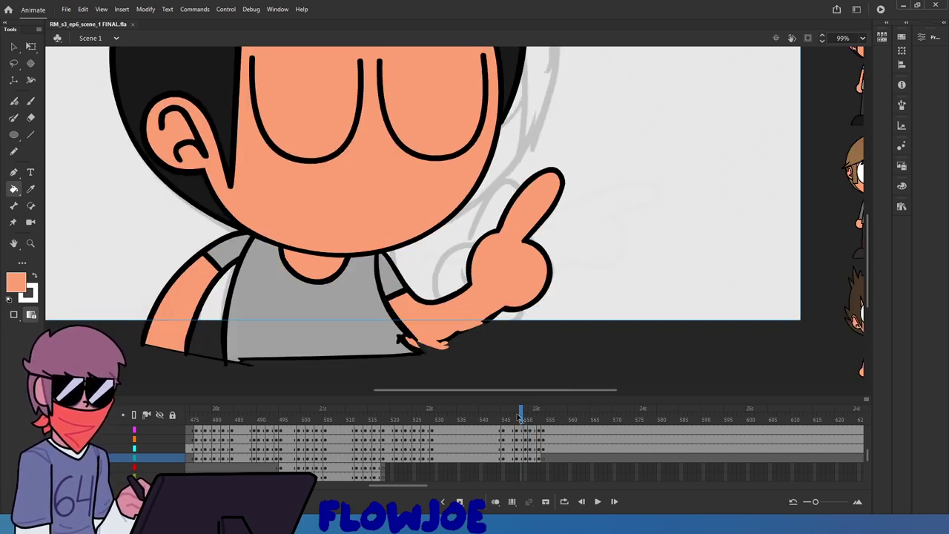
{"action": "left_click_drag", "start_coordinate": [520, 417], "coordinate": [364, 418]}
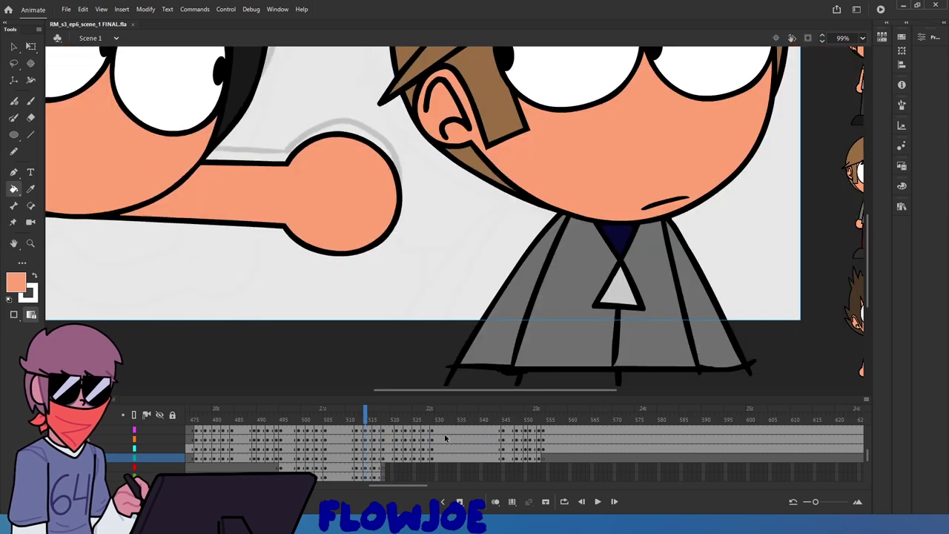
{"action": "left_click", "coordinate": [600, 502]}
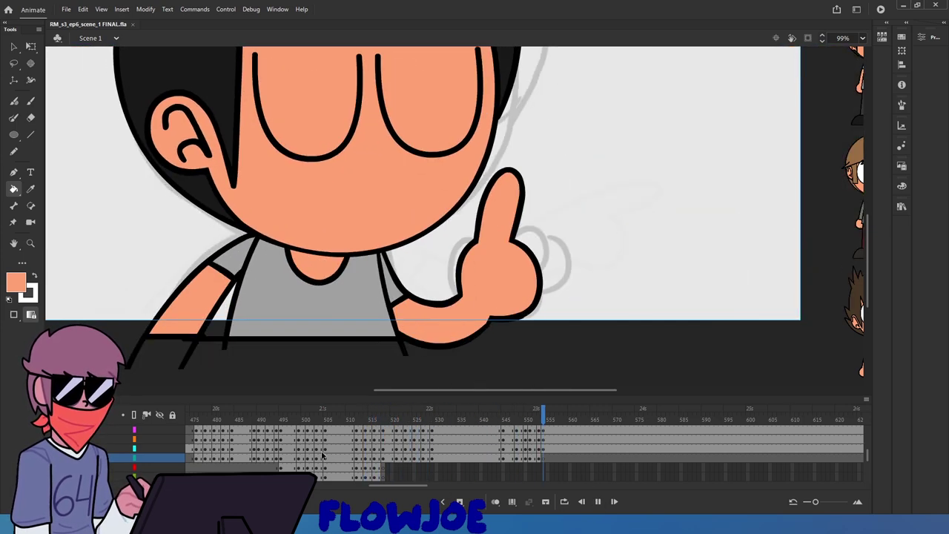
Erase gaps in the raised forearm's lower line at frame 552, at the wrist and below the stage edge
{"action": "left_click_drag", "start_coordinate": [502, 418], "coordinate": [540, 410]}
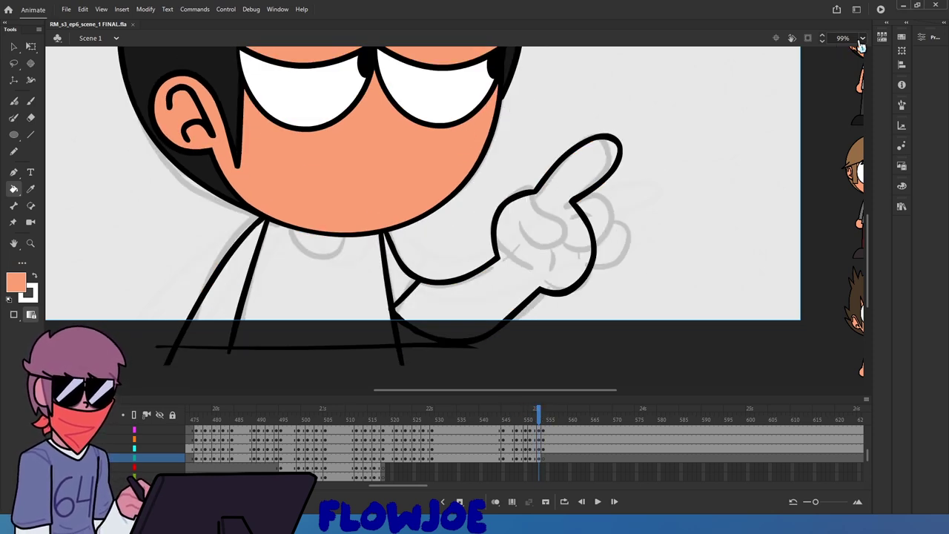
{"action": "scroll", "coordinate": [649, 140], "scroll_direction": "down", "scroll_amount": 5}
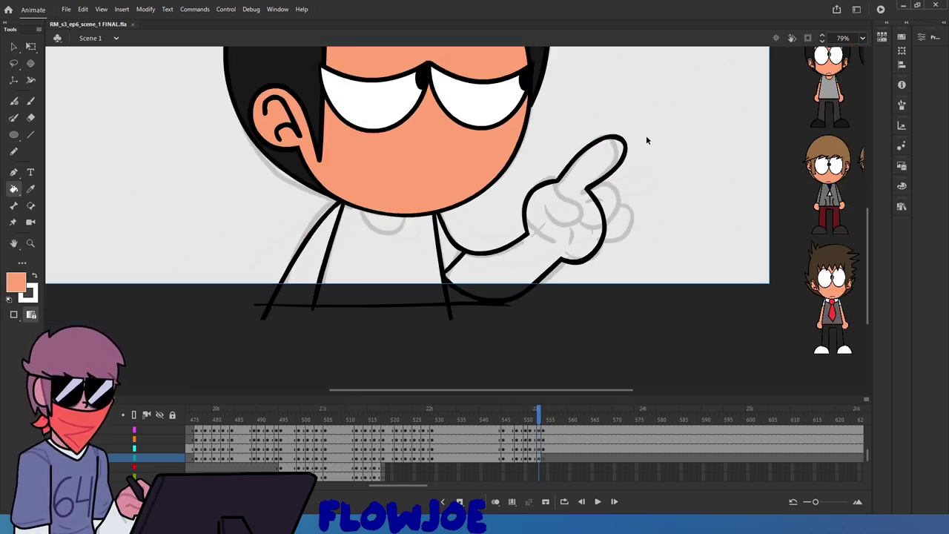
{"action": "scroll", "coordinate": [580, 198], "scroll_direction": "up", "scroll_amount": 2}
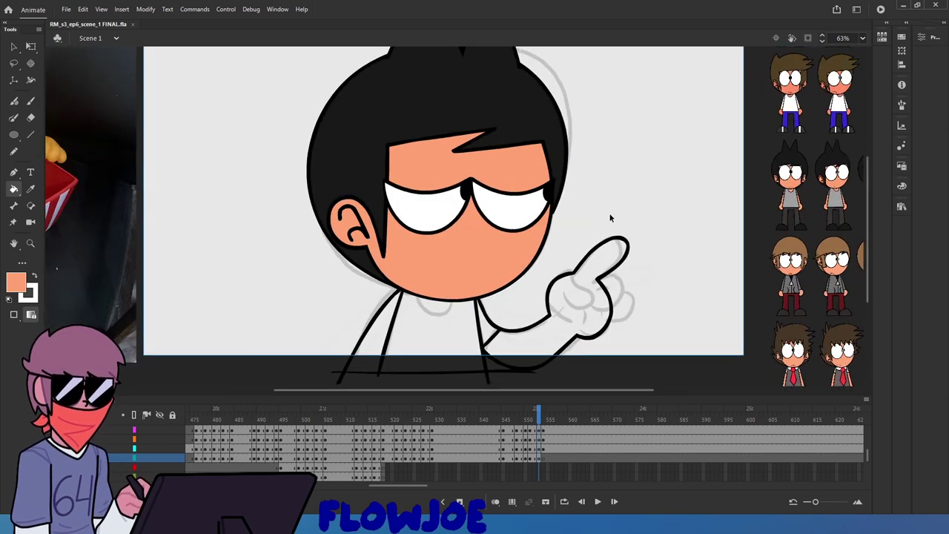
{"action": "scroll", "coordinate": [870, 229], "scroll_direction": "up", "scroll_amount": 1}
{"action": "scroll", "coordinate": [564, 377], "scroll_direction": "up", "scroll_amount": 2}
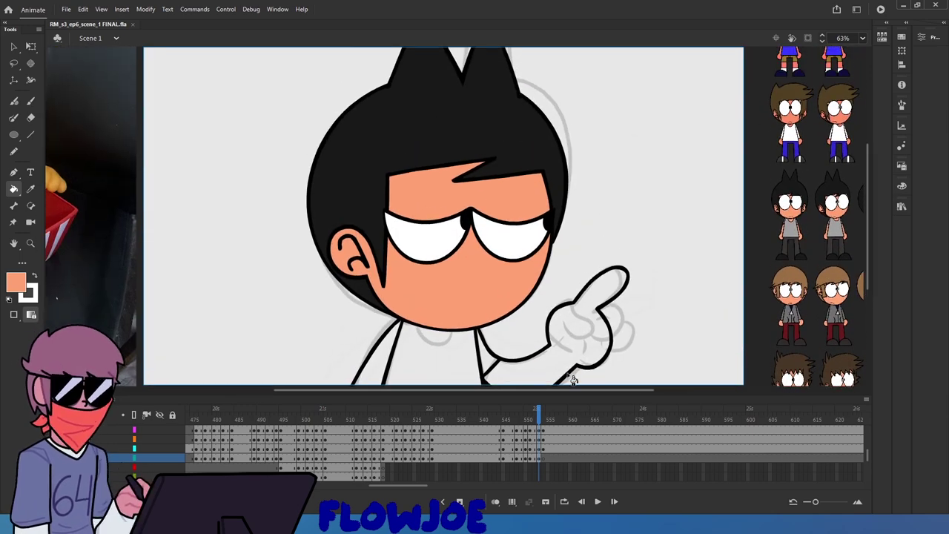
{"action": "scroll", "coordinate": [493, 310], "scroll_direction": "down", "scroll_amount": 3}
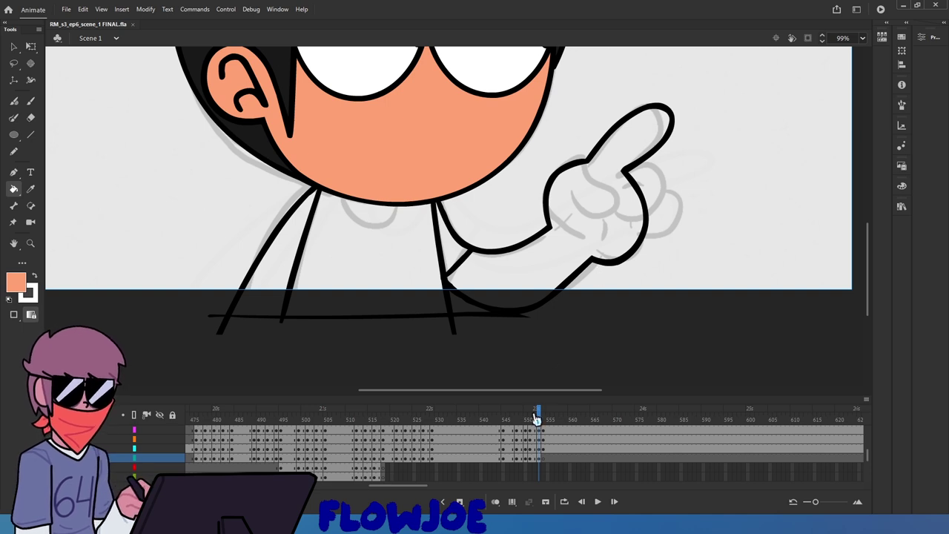
{"action": "left_click_drag", "start_coordinate": [536, 417], "coordinate": [538, 417]}
{"action": "key", "text": "e"}
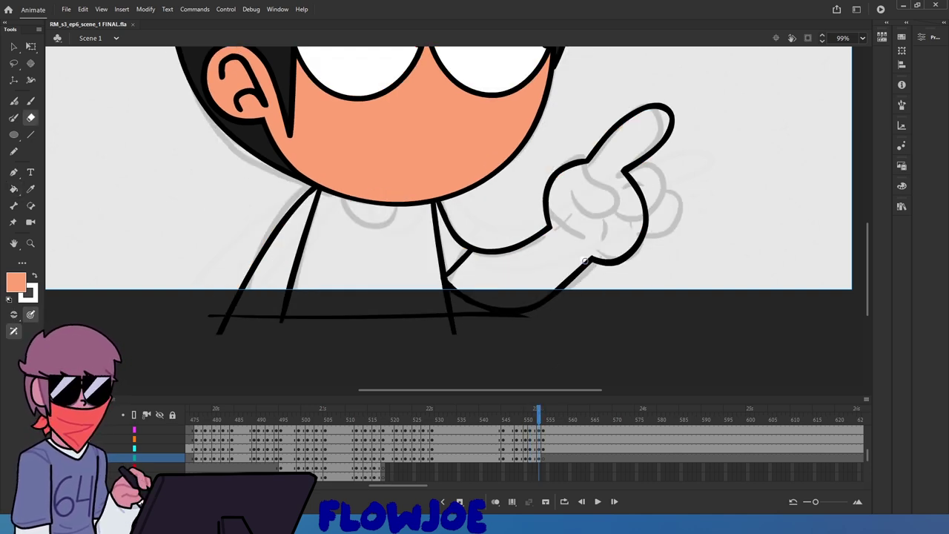
{"action": "mouse_move", "coordinate": [593, 259]}
{"action": "left_mouse_down"}
{"action": "mouse_move", "coordinate": [597, 272]}
{"action": "mouse_move", "coordinate": [577, 255]}
{"action": "left_mouse_up"}
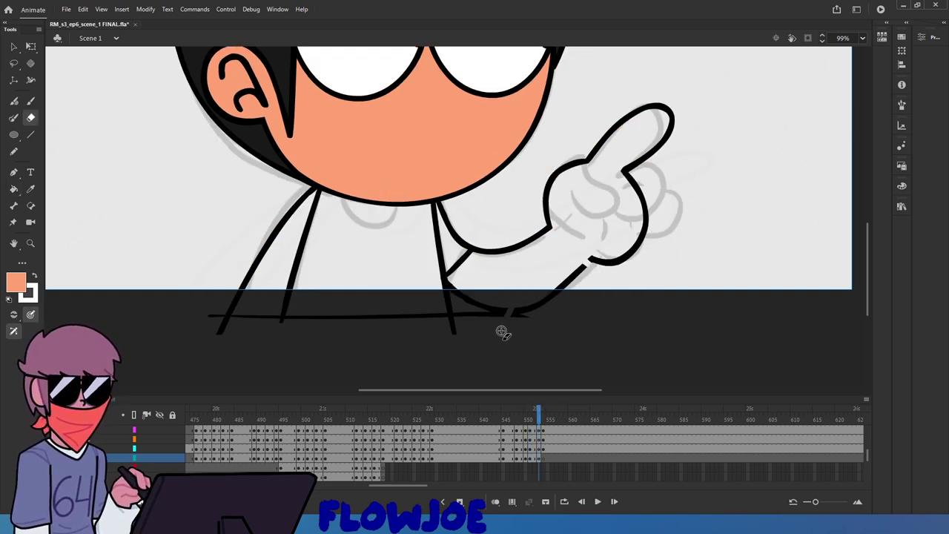
Shift the raised forearm's lower line segment so it lines up with the hand outline at the wrist
{"action": "key", "text": "q"}
{"action": "left_click", "coordinate": [538, 304]}
{"action": "left_click_drag", "start_coordinate": [538, 304], "coordinate": [533, 296]}
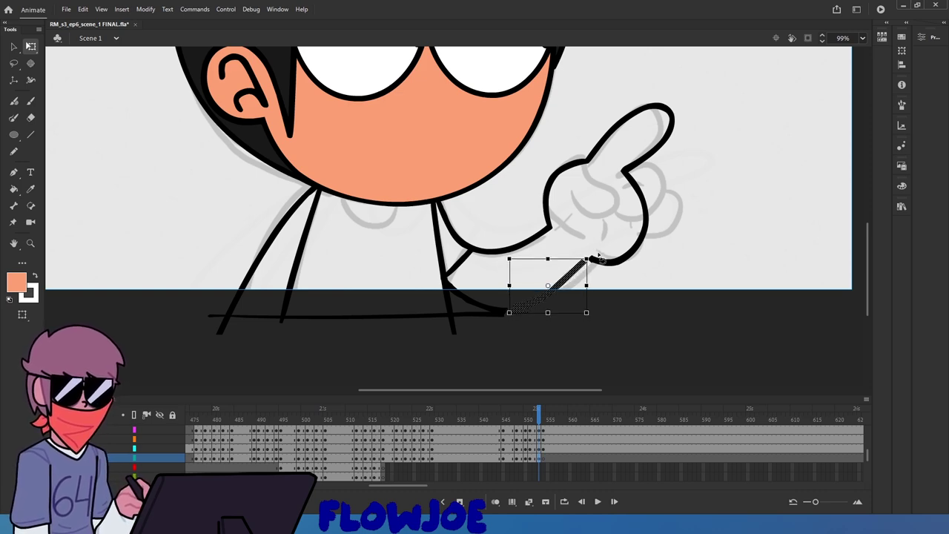
{"action": "left_click_drag", "start_coordinate": [600, 255], "coordinate": [630, 290]}
{"action": "scroll", "coordinate": [575, 265], "scroll_direction": "up", "scroll_amount": 3}
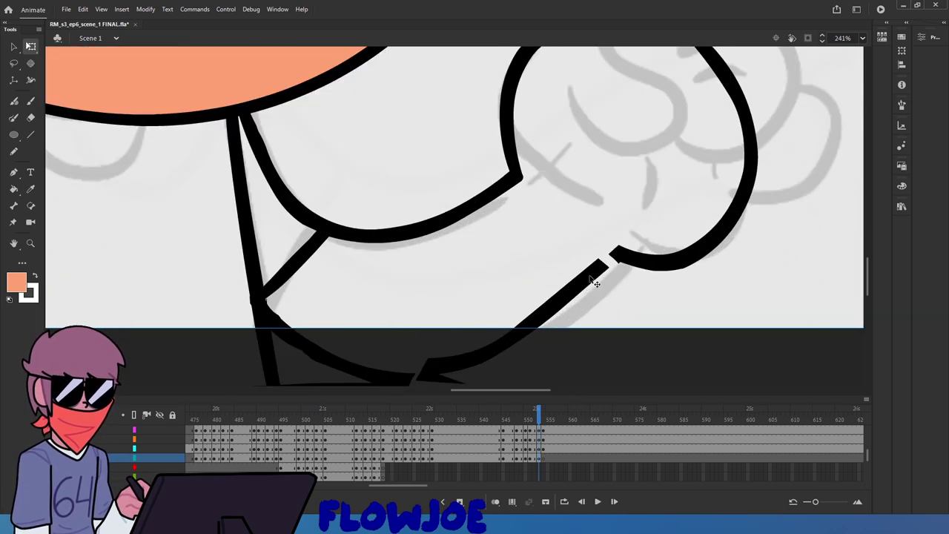
{"action": "left_click", "coordinate": [596, 275]}
{"action": "left_click", "coordinate": [615, 275]}
{"action": "left_click_drag", "start_coordinate": [617, 264], "coordinate": [577, 242]}
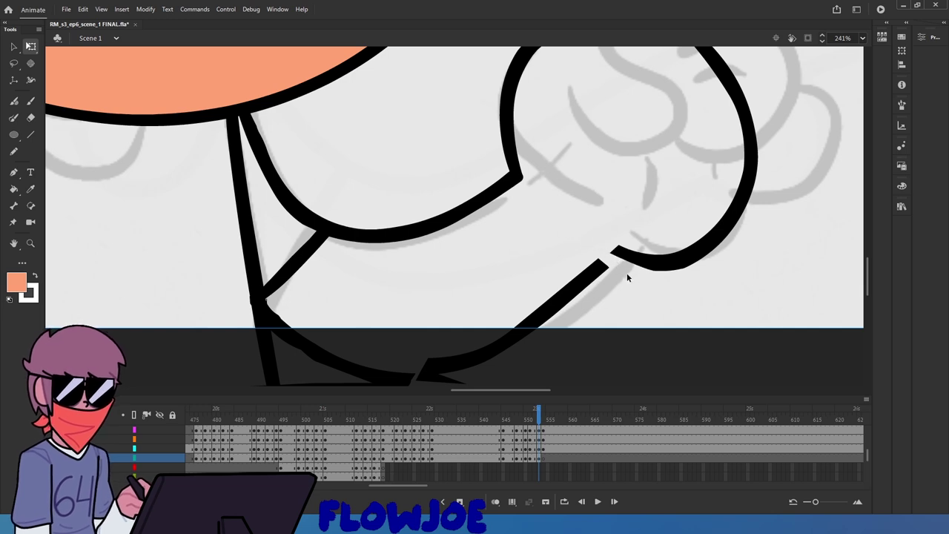
{"action": "left_click", "coordinate": [535, 419]}
{"action": "left_click", "coordinate": [539, 420]}
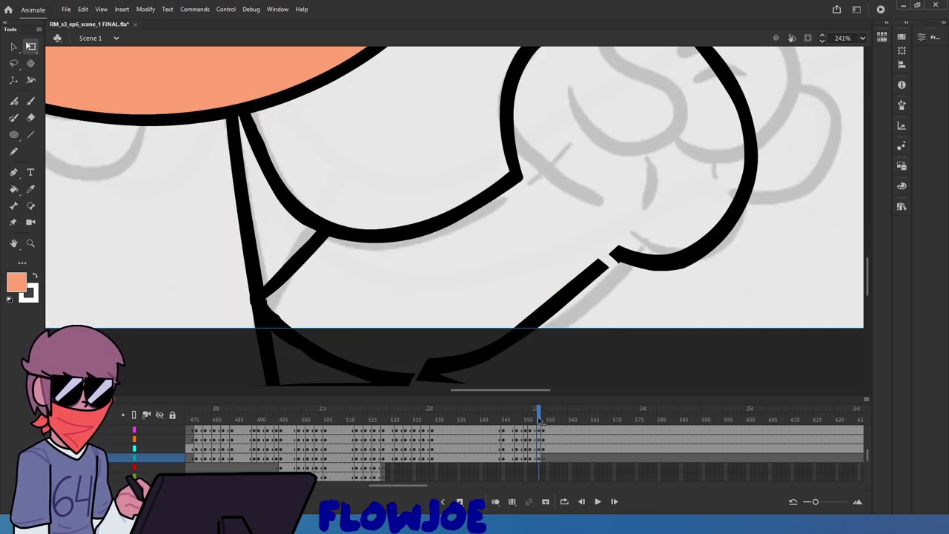
Bend the forearm line's end edges to meet the hand outline, closing the wrist gap with a clean corner
{"action": "scroll", "coordinate": [605, 260], "scroll_direction": "up", "scroll_amount": 4}
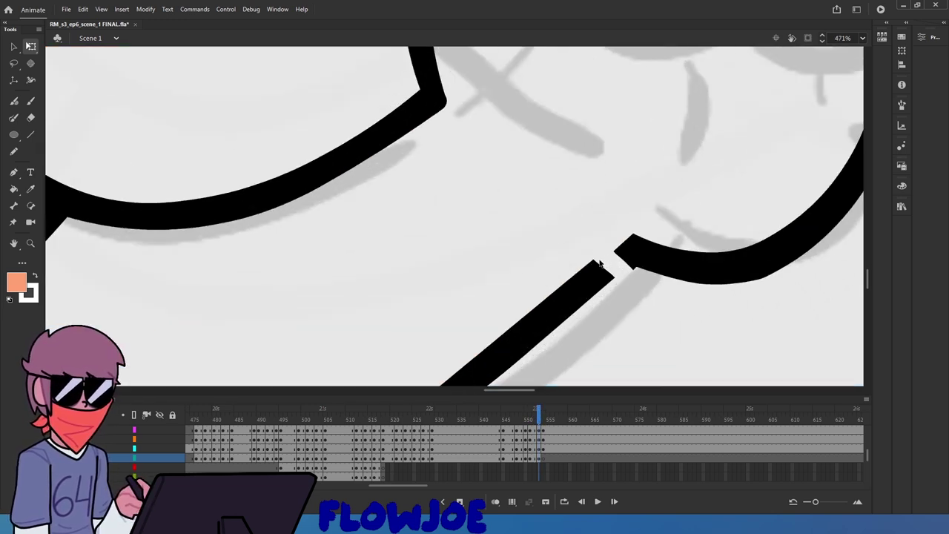
{"action": "left_click_drag", "start_coordinate": [610, 260], "coordinate": [632, 237]}
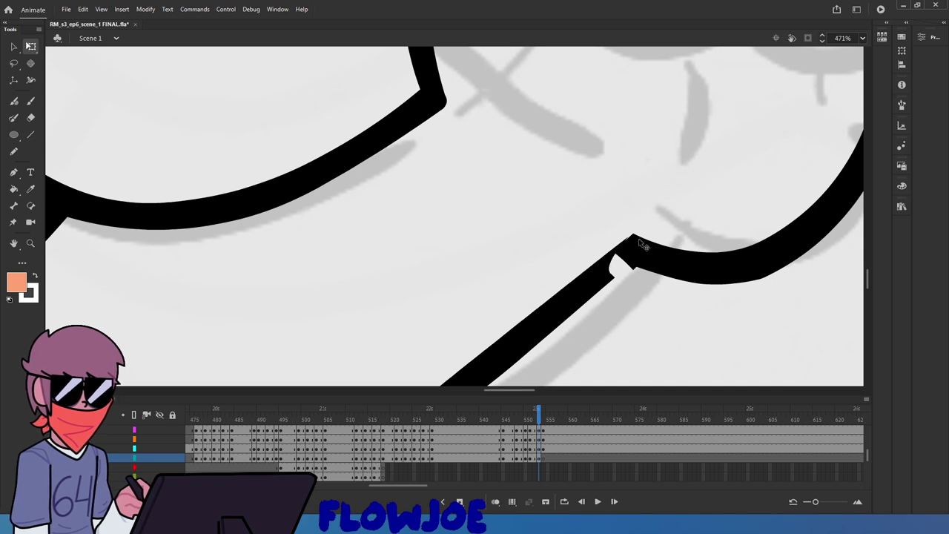
{"action": "left_click_drag", "start_coordinate": [630, 271], "coordinate": [585, 301]}
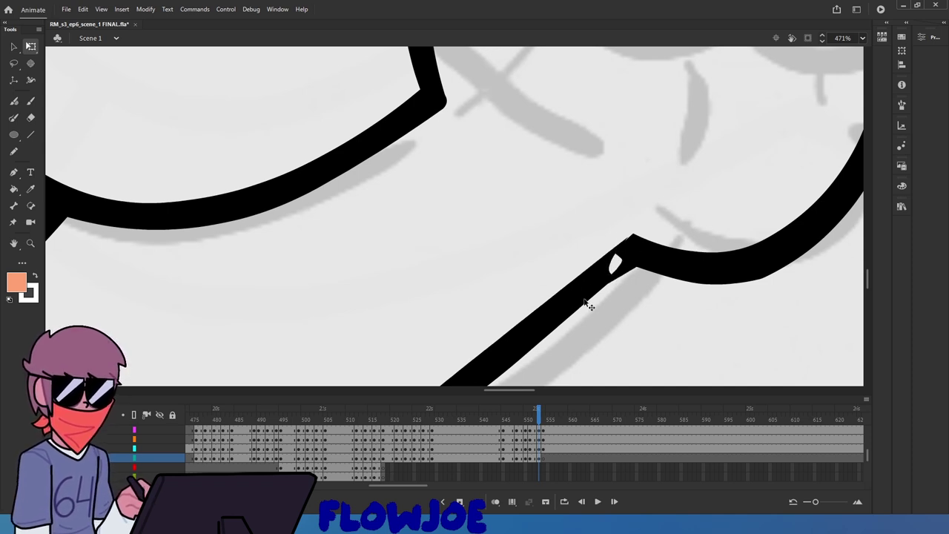
{"action": "left_click_drag", "start_coordinate": [616, 261], "coordinate": [585, 305]}
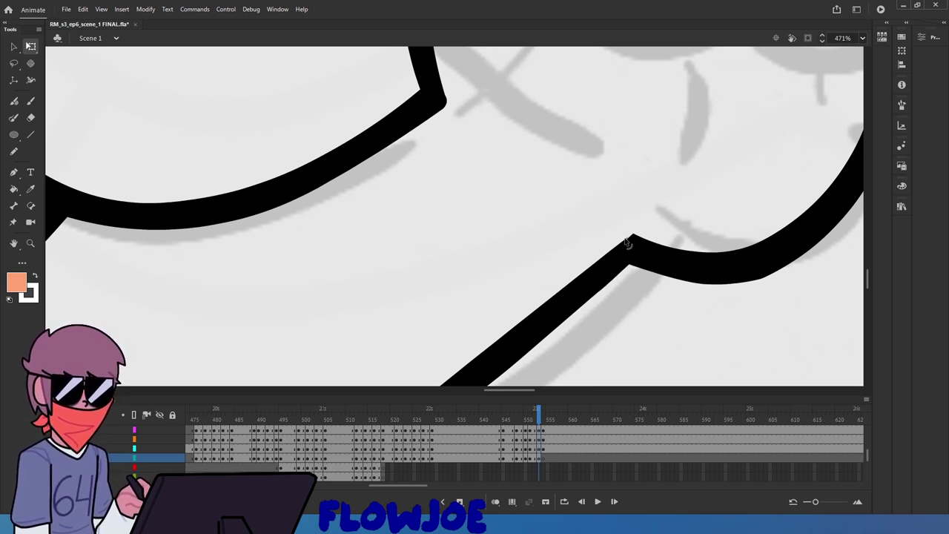
{"action": "left_click_drag", "start_coordinate": [629, 242], "coordinate": [651, 216]}
{"action": "scroll", "coordinate": [635, 237], "scroll_direction": "up", "scroll_amount": 2}
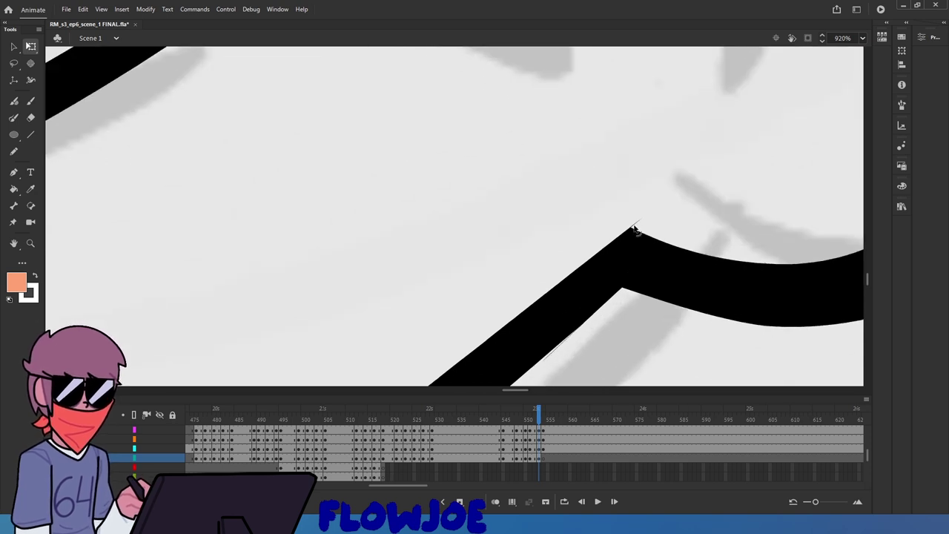
{"action": "scroll", "coordinate": [549, 196], "scroll_direction": "down", "scroll_amount": 6}
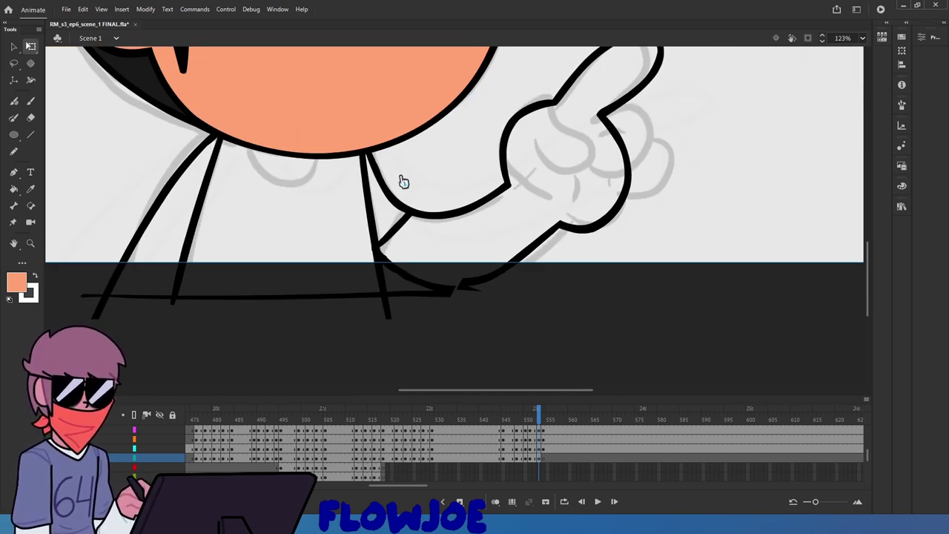
Check the raised arm's upper lines below the chin and save the file
{"action": "scroll", "coordinate": [397, 177], "scroll_direction": "up", "scroll_amount": 3}
{"action": "left_click_drag", "start_coordinate": [445, 256], "coordinate": [305, 117]}
{"action": "key", "text": "v"}
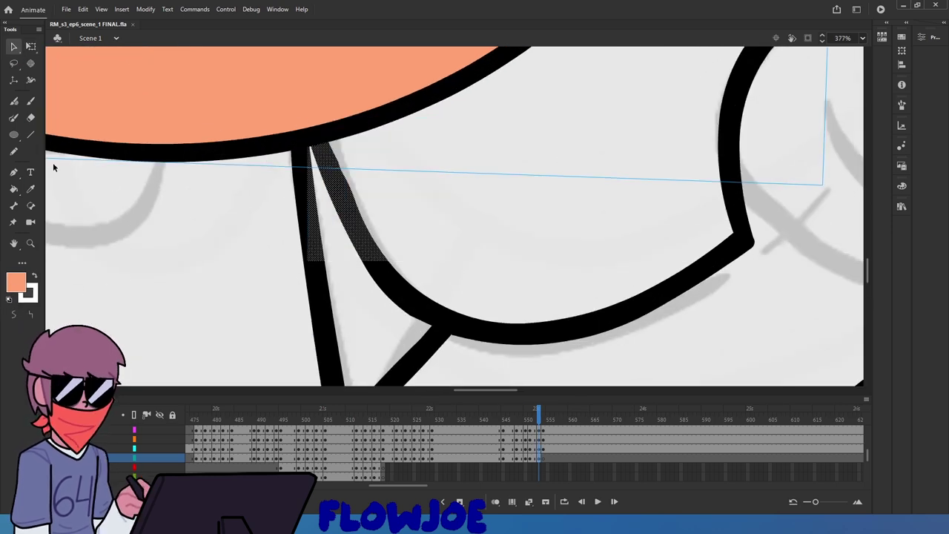
{"action": "scroll", "coordinate": [173, 280], "scroll_direction": "down", "scroll_amount": 6}
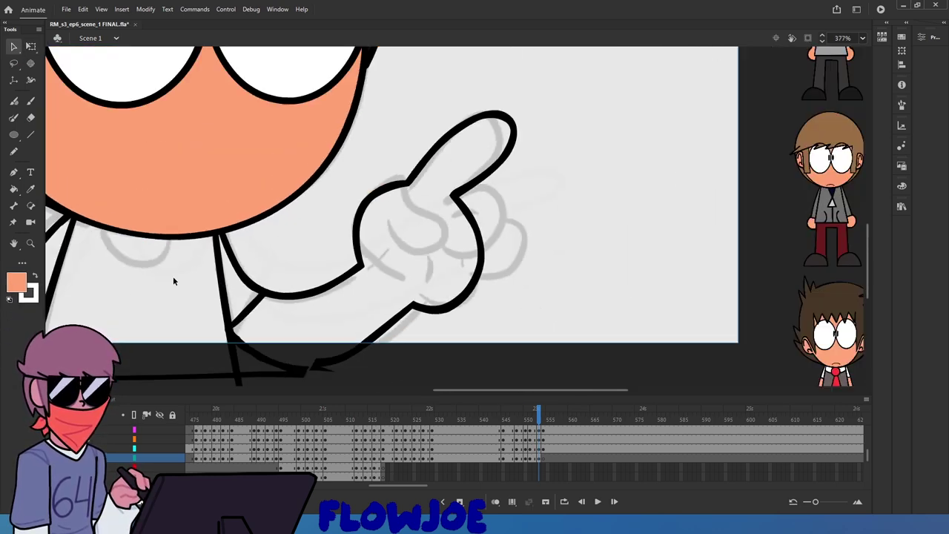
{"action": "scroll", "coordinate": [173, 275], "scroll_direction": "up", "scroll_amount": 2}
{"action": "key", "text": "ctrl+s"}
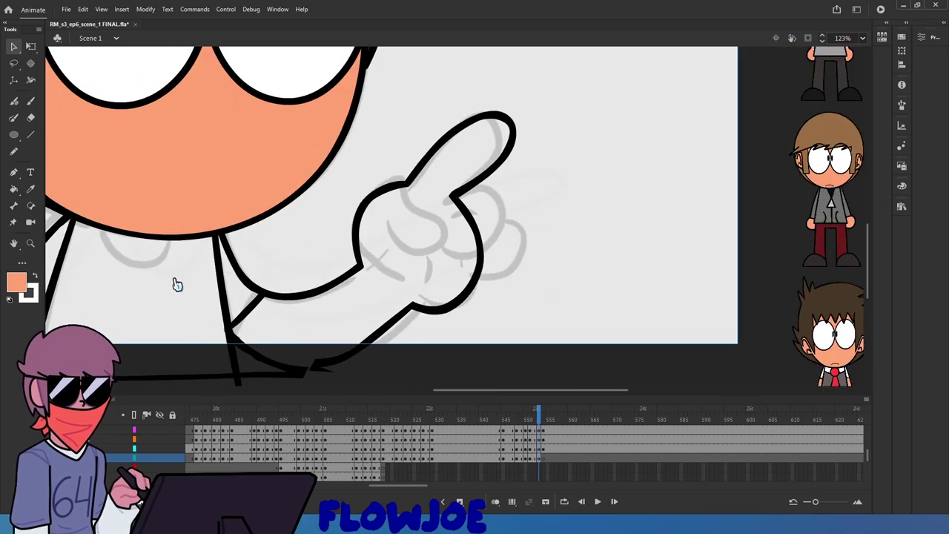
Examine the body and arm line art at frame 552 for remaining gaps
{"action": "mouse_move", "coordinate": [531, 417]}
{"action": "left_mouse_down"}
{"action": "mouse_move", "coordinate": [535, 430]}
{"action": "mouse_move", "coordinate": [506, 428]}
{"action": "mouse_move", "coordinate": [538, 446]}
{"action": "left_mouse_up"}
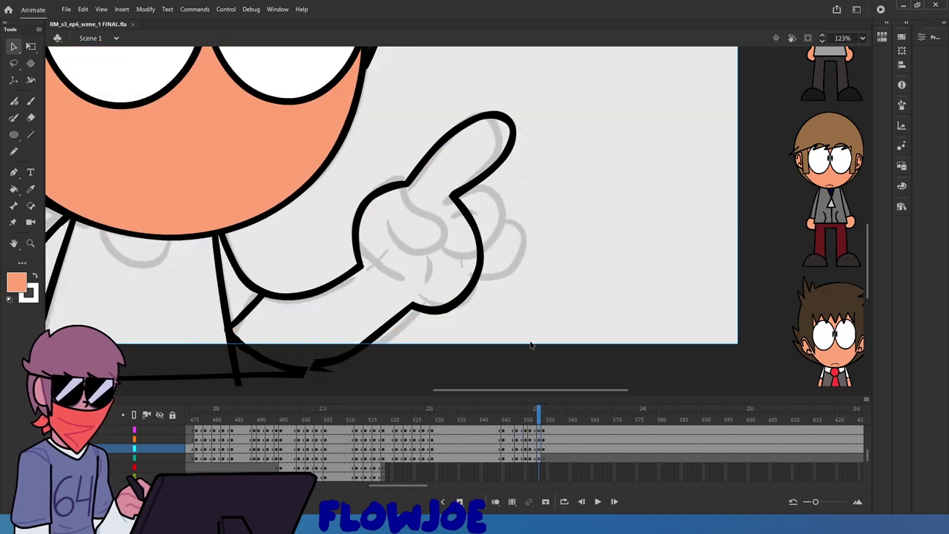
{"action": "scroll", "coordinate": [506, 303], "scroll_direction": "down", "scroll_amount": 3}
{"action": "scroll", "coordinate": [275, 244], "scroll_direction": "up", "scroll_amount": 2}
{"action": "scroll", "coordinate": [276, 247], "scroll_direction": "down", "scroll_amount": 2}
{"action": "scroll", "coordinate": [252, 242], "scroll_direction": "up", "scroll_amount": 2}
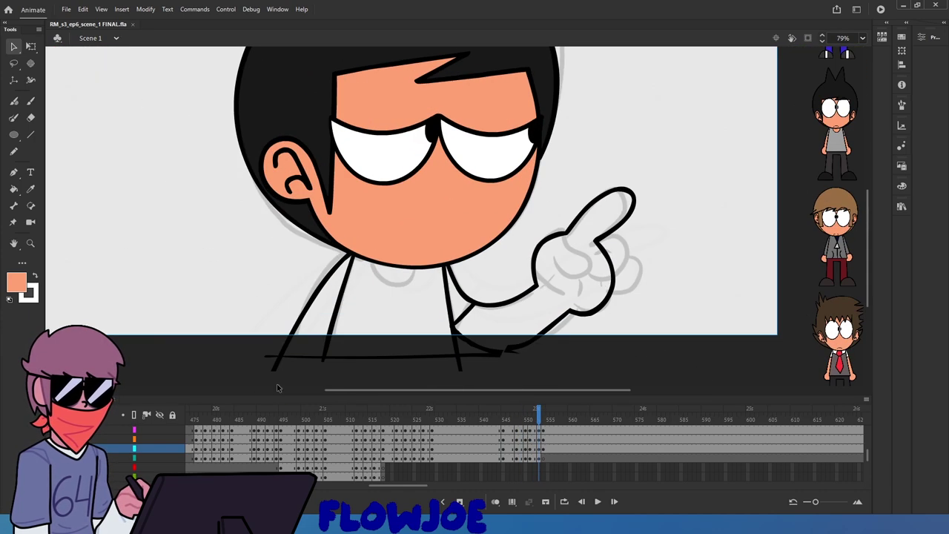
{"action": "scroll", "coordinate": [269, 358], "scroll_direction": "up", "scroll_amount": 1}
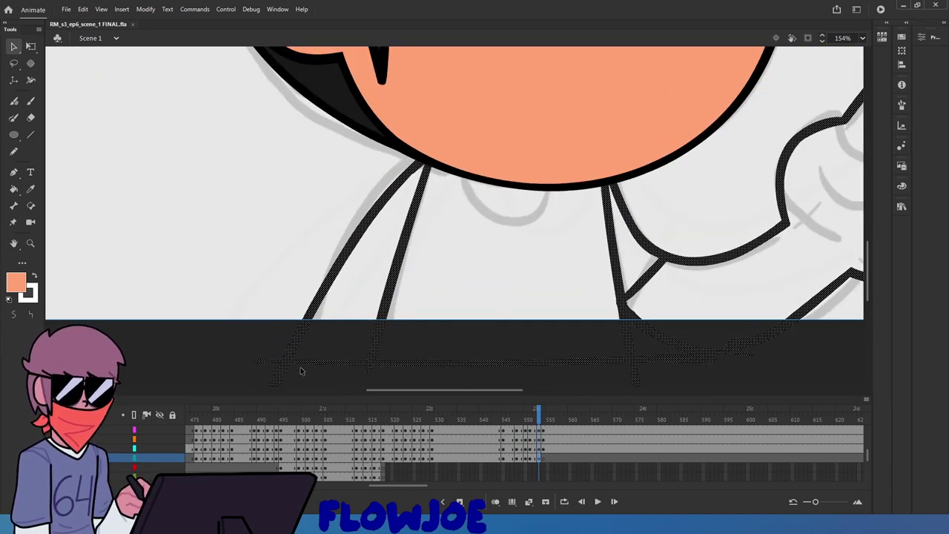
{"action": "scroll", "coordinate": [300, 361], "scroll_direction": "down", "scroll_amount": 3}
{"action": "scroll", "coordinate": [300, 361], "scroll_direction": "up", "scroll_amount": 2}
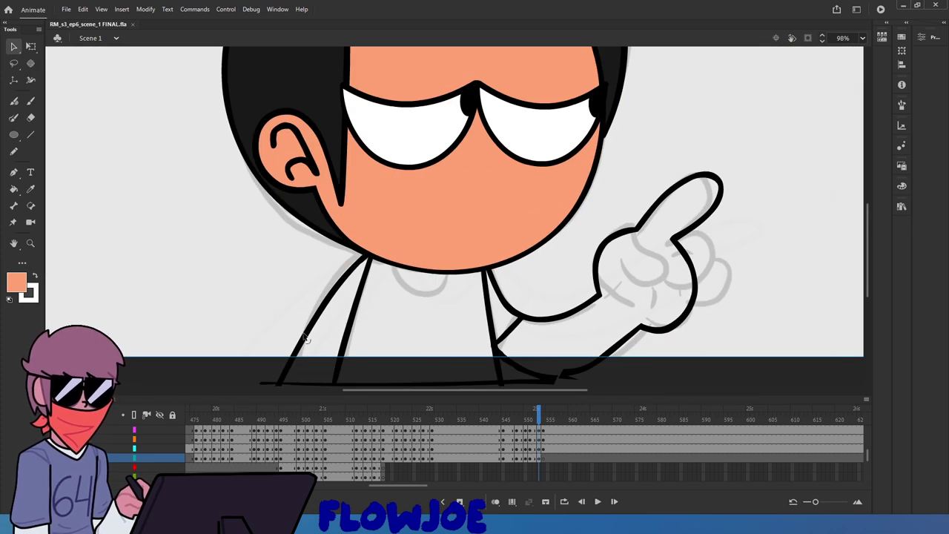
Set the fill colour to black and brush over the gap in the forearm's lower line below the stage edge
{"action": "left_click", "coordinate": [18, 278]}
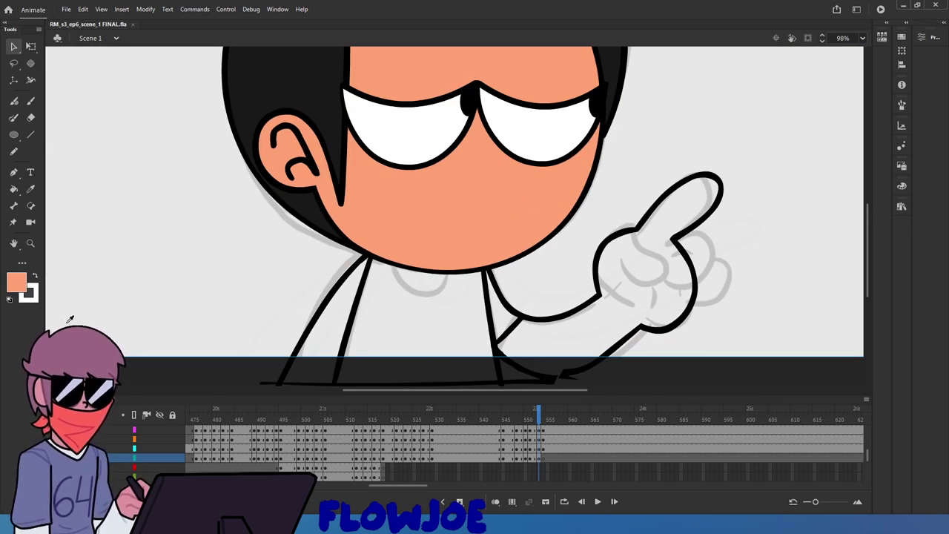
{"action": "left_click", "coordinate": [59, 270]}
{"action": "left_click", "coordinate": [30, 101]}
{"action": "scroll", "coordinate": [579, 360], "scroll_direction": "down", "scroll_amount": 2}
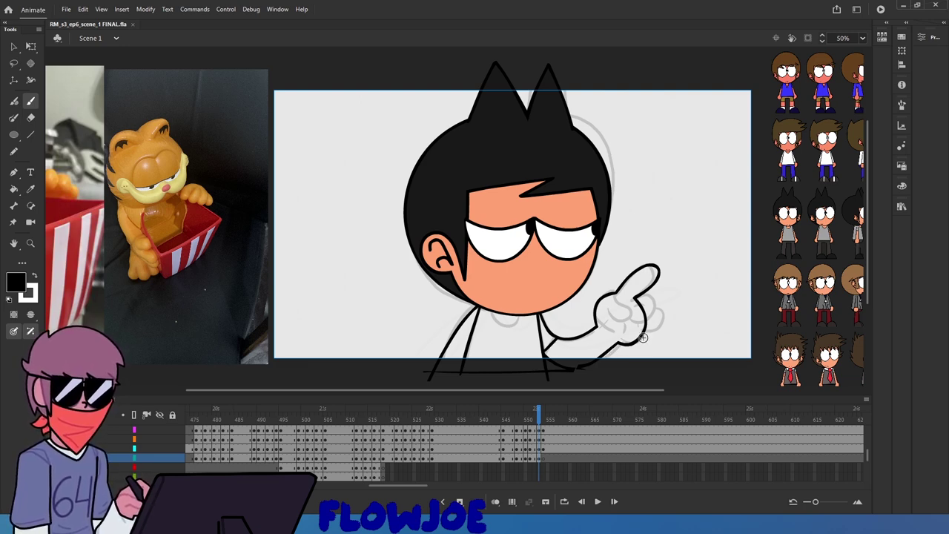
{"action": "scroll", "coordinate": [638, 358], "scroll_direction": "up", "scroll_amount": 5}
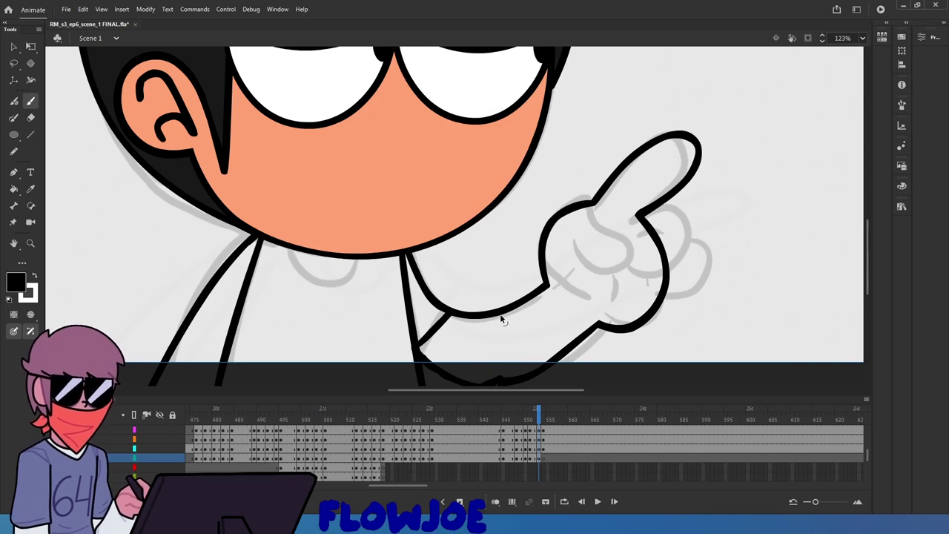
Remove the stray bits and smooth the bumps where the shirt side, sleeve cuff and lower arm line meet
{"action": "scroll", "coordinate": [445, 355], "scroll_direction": "up", "scroll_amount": 3}
{"action": "scroll", "coordinate": [418, 356], "scroll_direction": "up", "scroll_amount": 3}
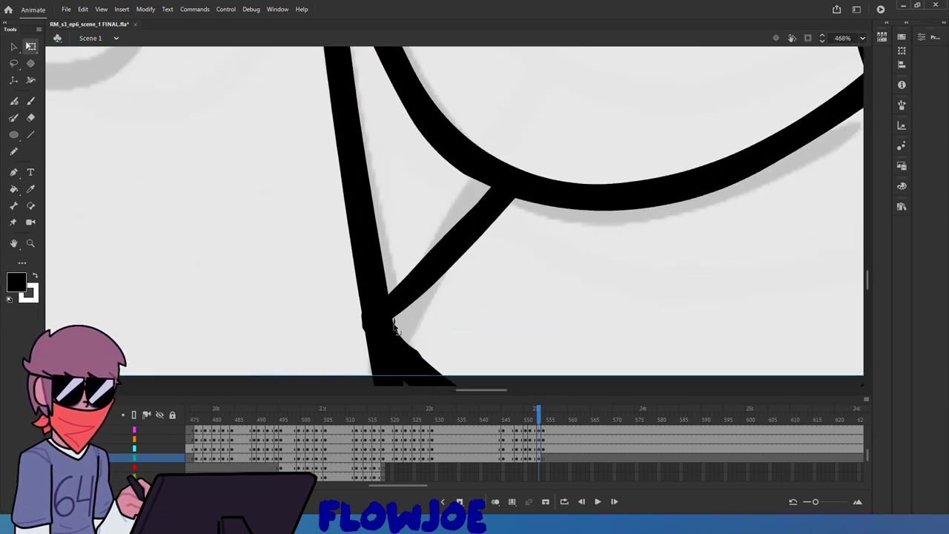
{"action": "scroll", "coordinate": [395, 324], "scroll_direction": "up", "scroll_amount": 3}
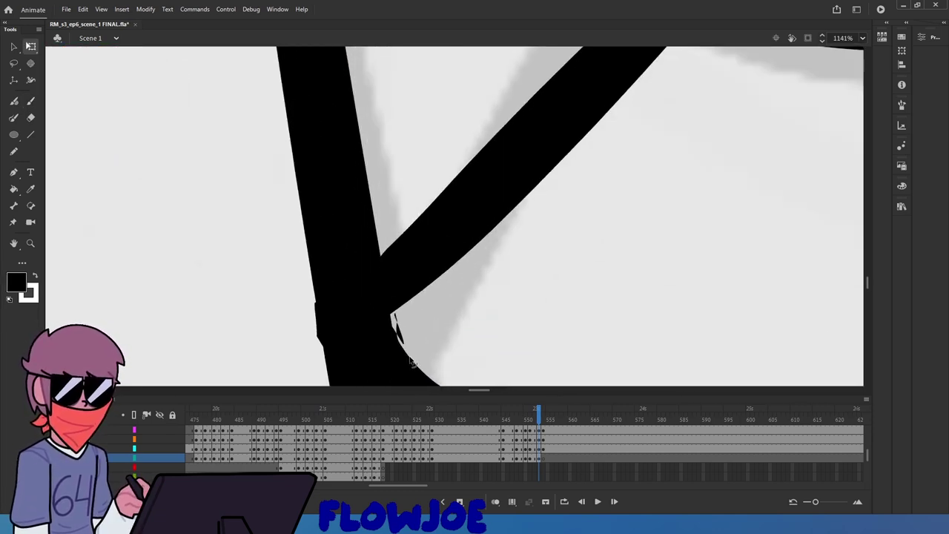
{"action": "left_click_drag", "start_coordinate": [394, 318], "coordinate": [459, 317]}
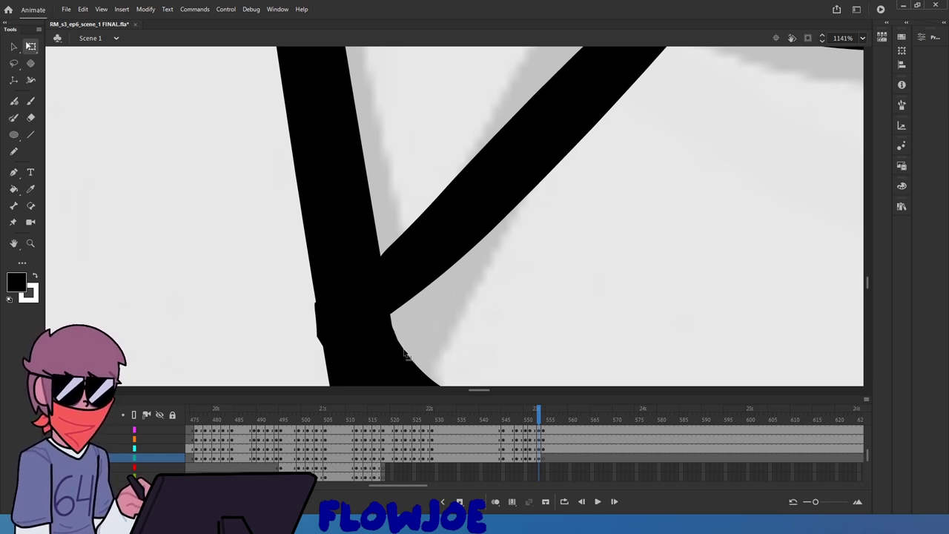
{"action": "scroll", "coordinate": [317, 324], "scroll_direction": "down", "scroll_amount": 3}
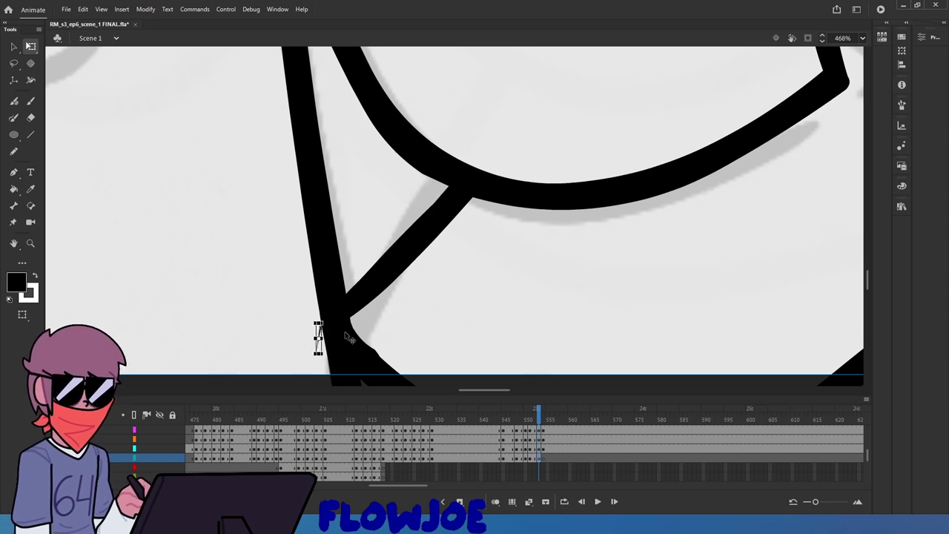
{"action": "scroll", "coordinate": [375, 338], "scroll_direction": "down", "scroll_amount": 3}
{"action": "left_click_drag", "start_coordinate": [374, 249], "coordinate": [402, 276]}
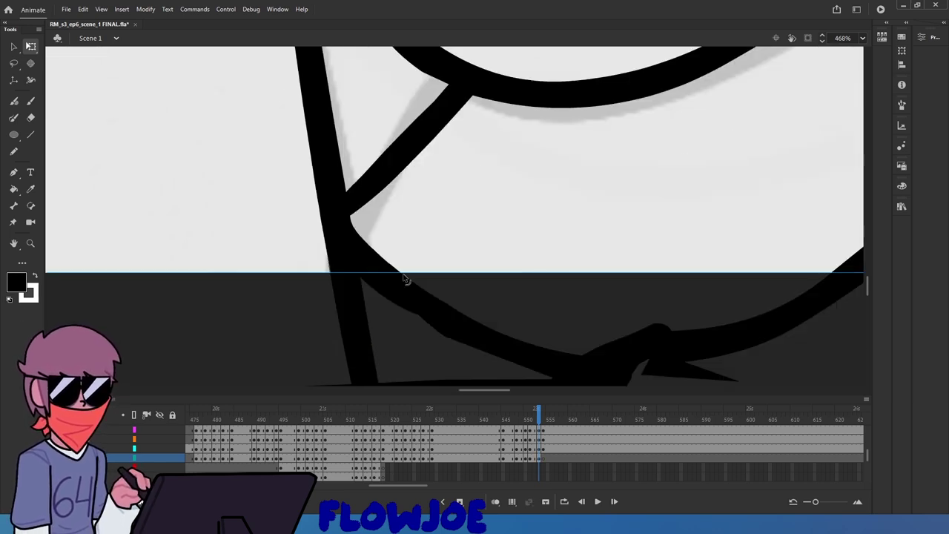
Play back the animation from around frame 543 to review the arm motion, and return to frame 552
{"action": "scroll", "coordinate": [403, 278], "scroll_direction": "down", "scroll_amount": 5}
{"action": "scroll", "coordinate": [479, 297], "scroll_direction": "down", "scroll_amount": 3}
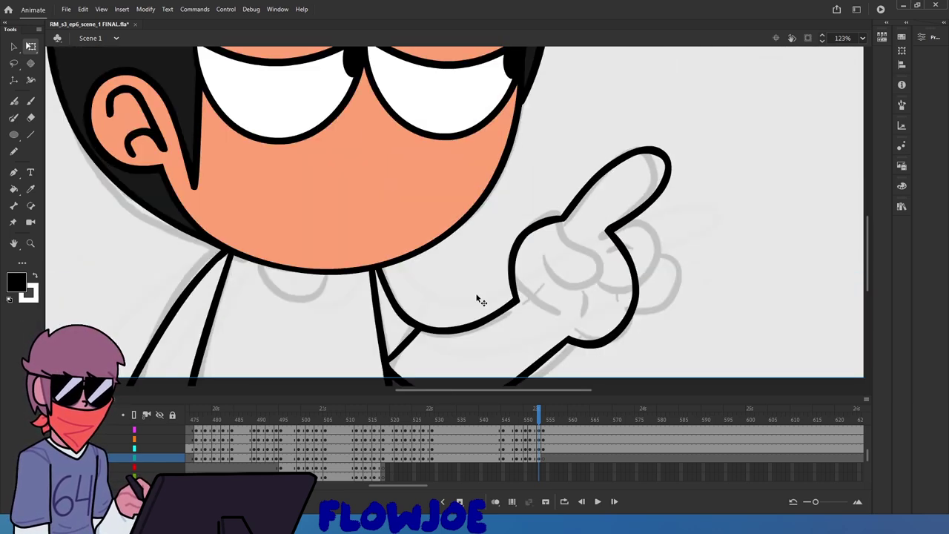
{"action": "left_click", "coordinate": [530, 419]}
{"action": "left_click_drag", "start_coordinate": [530, 419], "coordinate": [500, 419]}
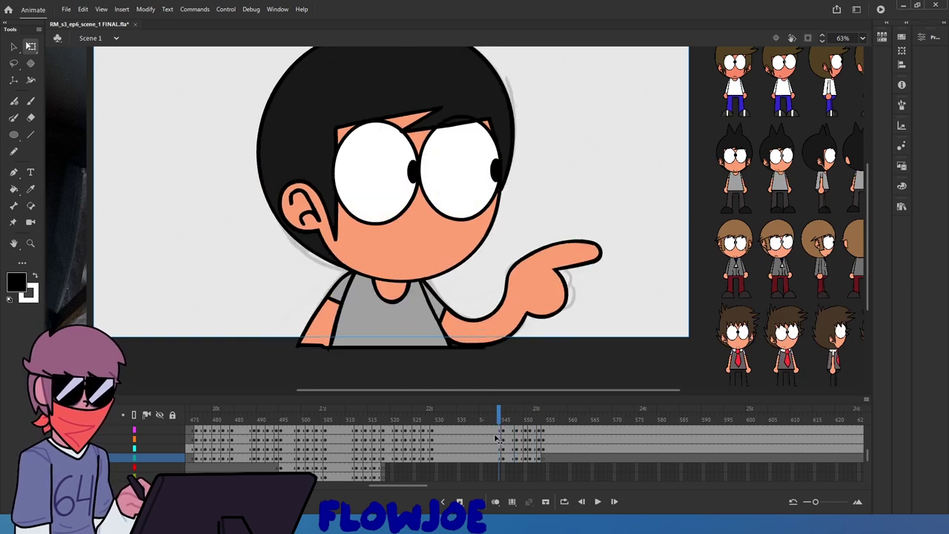
{"action": "left_click", "coordinate": [597, 503]}
{"action": "left_click", "coordinate": [597, 501]}
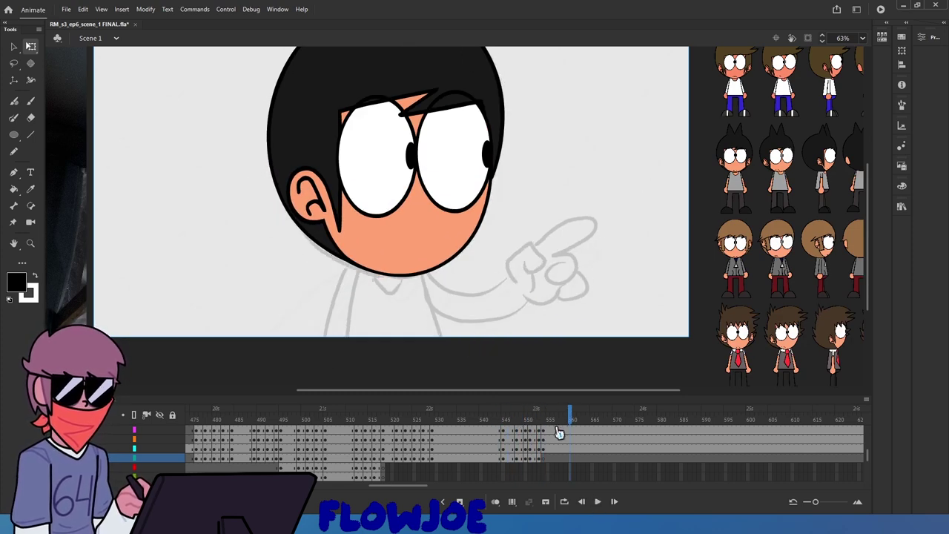
{"action": "mouse_move", "coordinate": [521, 418]}
{"action": "left_mouse_down"}
{"action": "mouse_move", "coordinate": [500, 419]}
{"action": "mouse_move", "coordinate": [547, 448]}
{"action": "mouse_move", "coordinate": [540, 474]}
{"action": "mouse_move", "coordinate": [495, 452]}
{"action": "mouse_move", "coordinate": [551, 475]}
{"action": "left_mouse_up"}
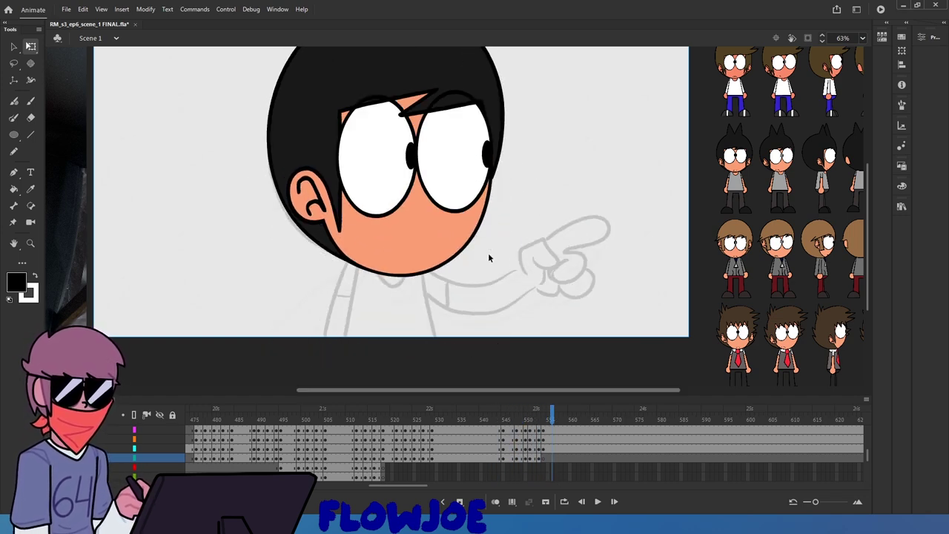
{"action": "scroll", "coordinate": [347, 231], "scroll_direction": "up", "scroll_amount": 1}
{"action": "left_click", "coordinate": [524, 414]}
{"action": "left_click_drag", "start_coordinate": [525, 416], "coordinate": [540, 417]}
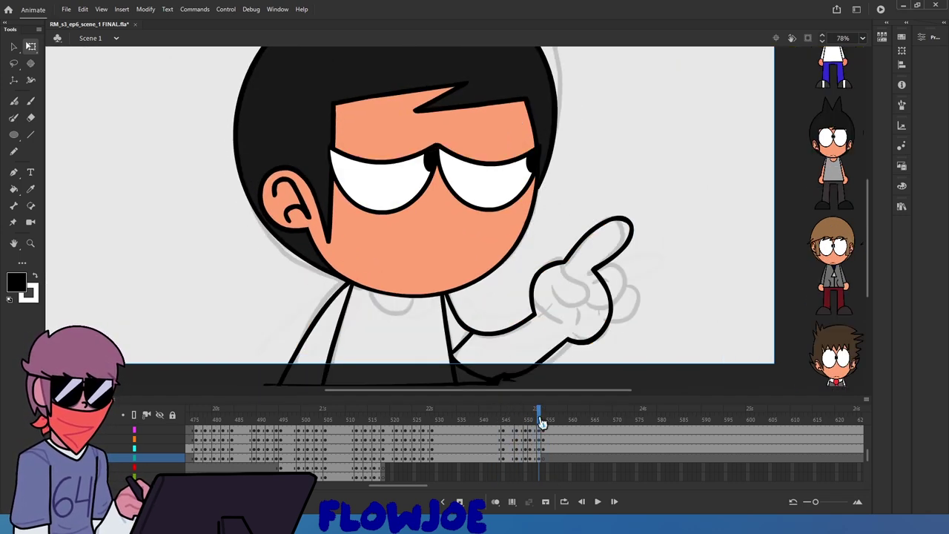
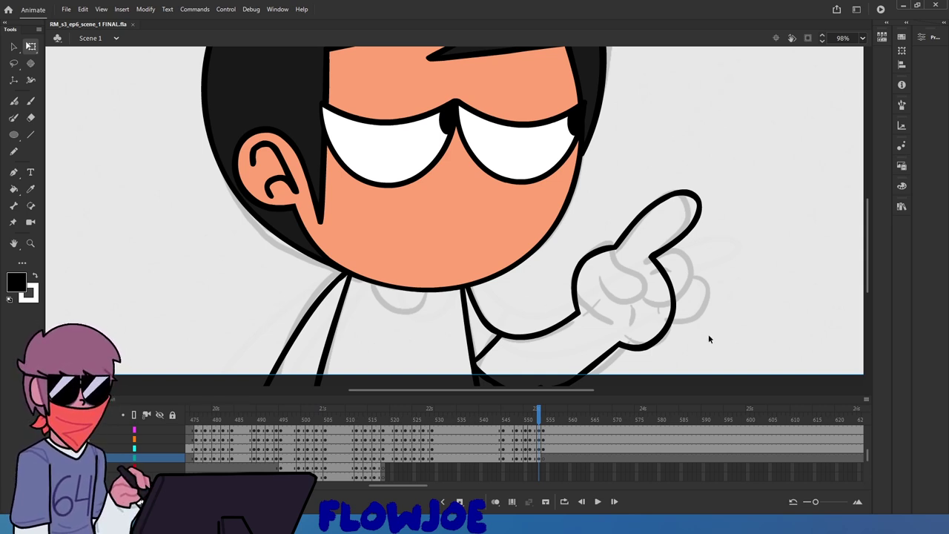
Smooth the fist's outer outline and remove the stray tip where it meets the base of the pointing finger
{"action": "mouse_move", "coordinate": [708, 334]}
{"action": "left_mouse_down"}
{"action": "mouse_move", "coordinate": [654, 260]}
{"action": "mouse_move", "coordinate": [632, 256]}
{"action": "left_mouse_up"}
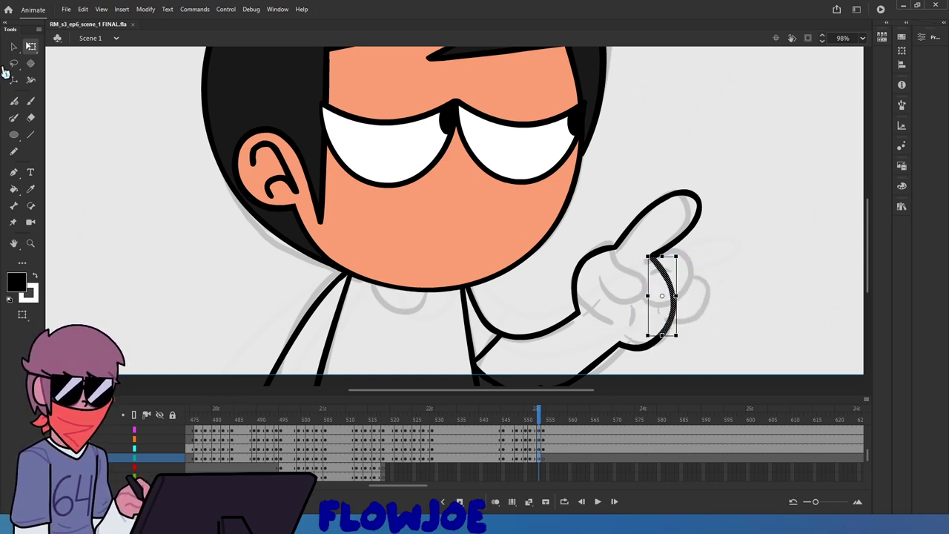
{"action": "left_click", "coordinate": [14, 48]}
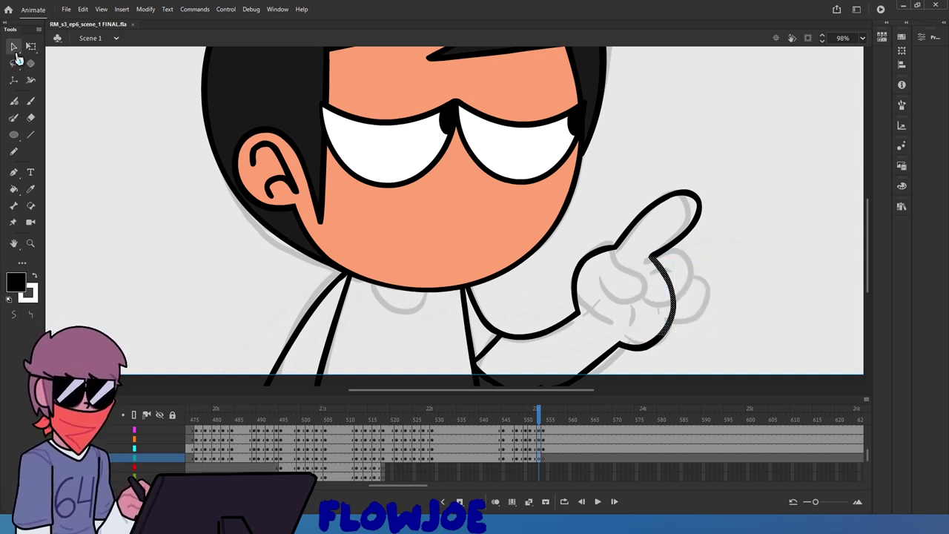
{"action": "left_click", "coordinate": [738, 314]}
{"action": "scroll", "coordinate": [659, 255], "scroll_direction": "up", "scroll_amount": 5}
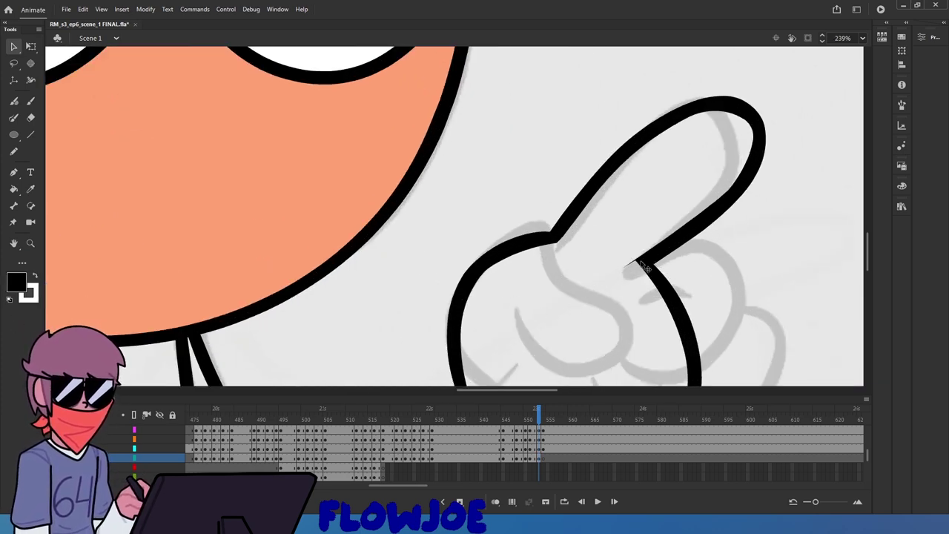
{"action": "left_click_drag", "start_coordinate": [636, 266], "coordinate": [617, 247]}
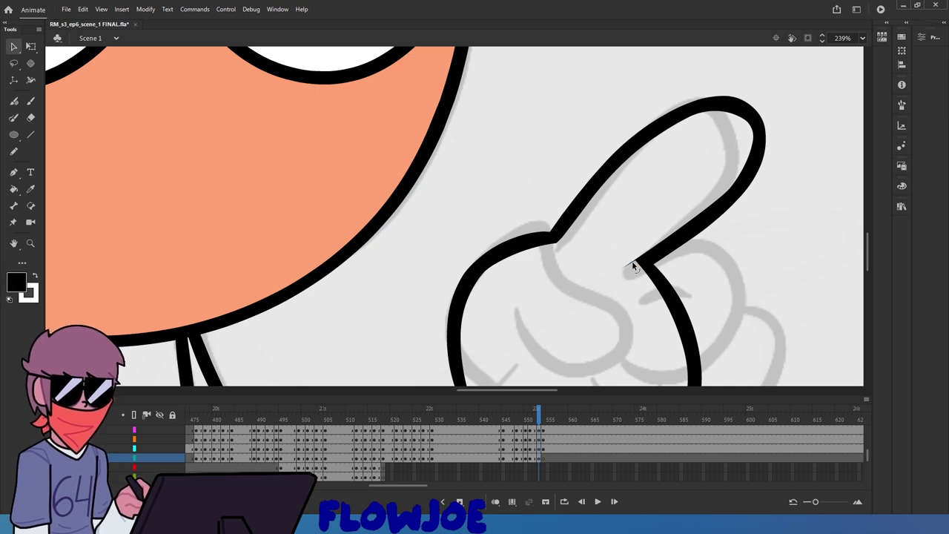
{"action": "scroll", "coordinate": [588, 225], "scroll_direction": "down", "scroll_amount": 5}
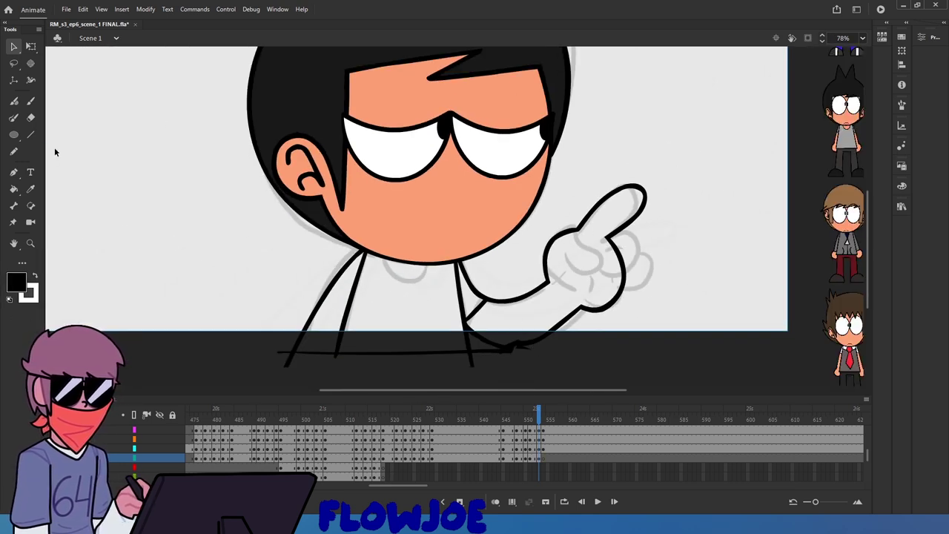
With onion skinning as a temporary reference, brush the sleeve cuff line across the resting upper arm
{"action": "left_click", "coordinate": [30, 101]}
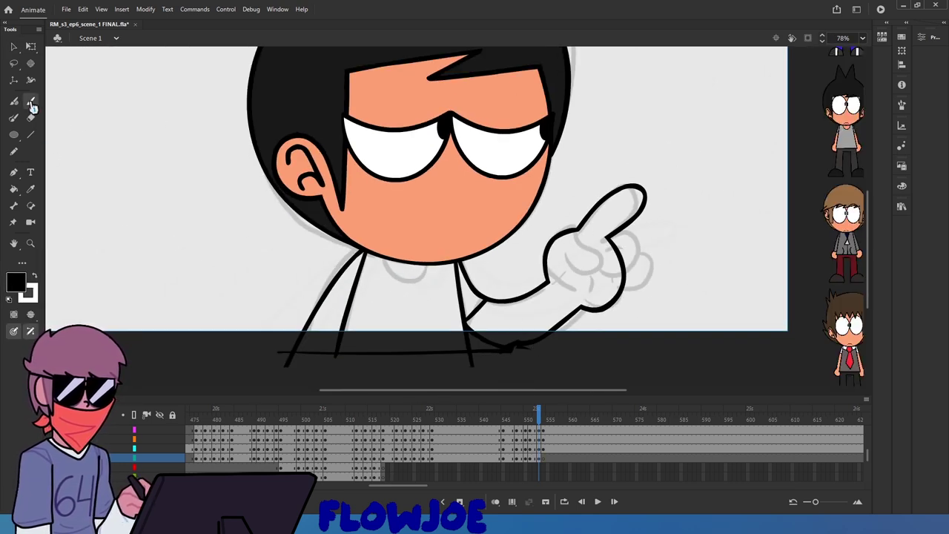
{"action": "left_click", "coordinate": [495, 502]}
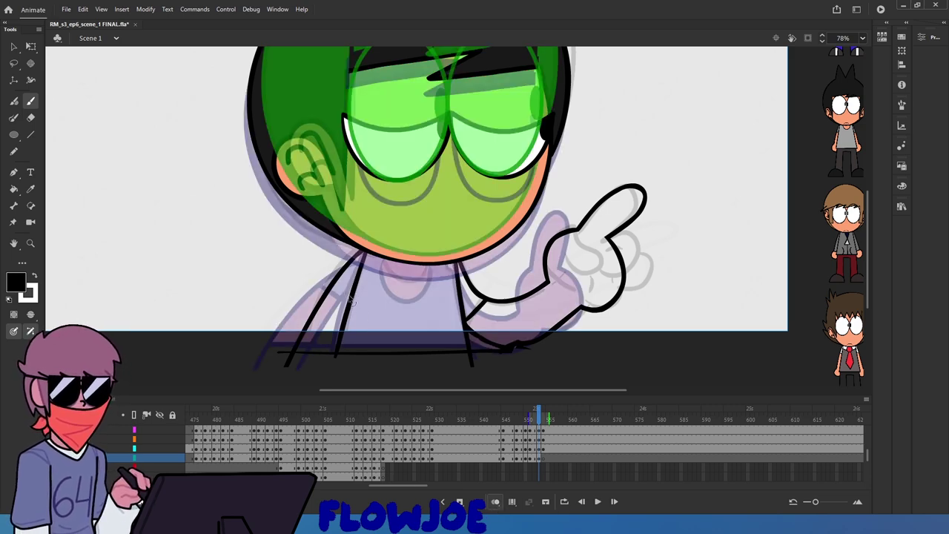
{"action": "scroll", "coordinate": [352, 299], "scroll_direction": "up", "scroll_amount": 5}
{"action": "left_click_drag", "start_coordinate": [362, 304], "coordinate": [300, 289]}
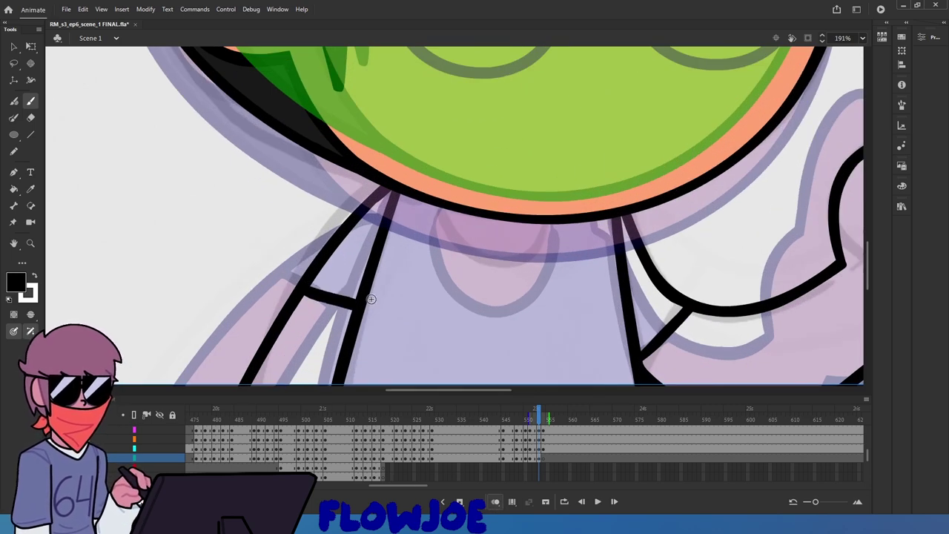
{"action": "key", "text": "ctrl+z"}
{"action": "left_click_drag", "start_coordinate": [360, 299], "coordinate": [305, 281]}
{"action": "scroll", "coordinate": [358, 304], "scroll_direction": "up", "scroll_amount": 2}
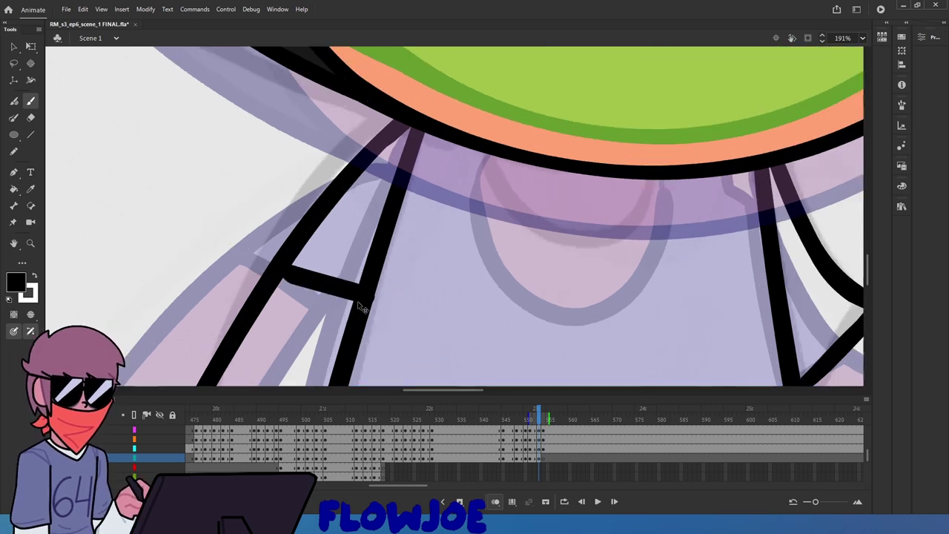
{"action": "scroll", "coordinate": [357, 301], "scroll_direction": "up", "scroll_amount": 2}
{"action": "key", "text": "q"}
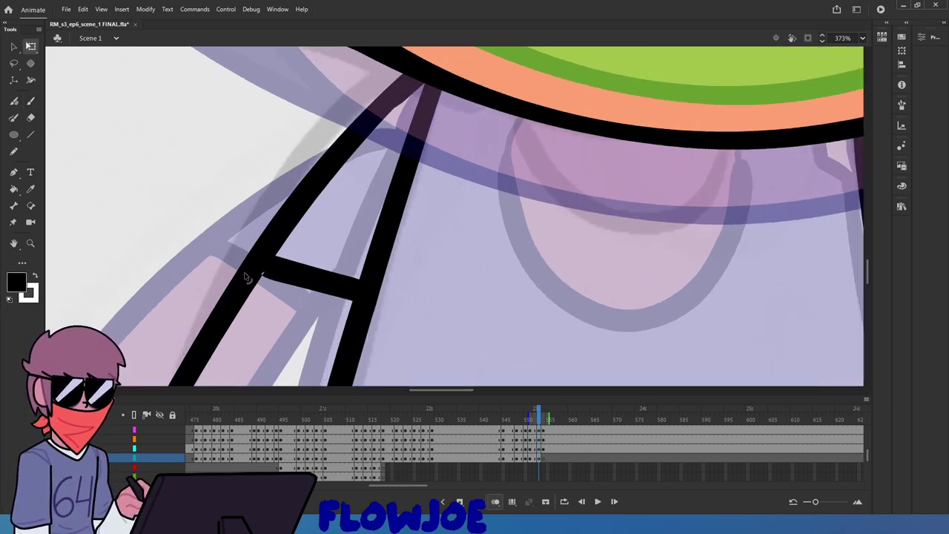
{"action": "scroll", "coordinate": [252, 276], "scroll_direction": "down", "scroll_amount": 6}
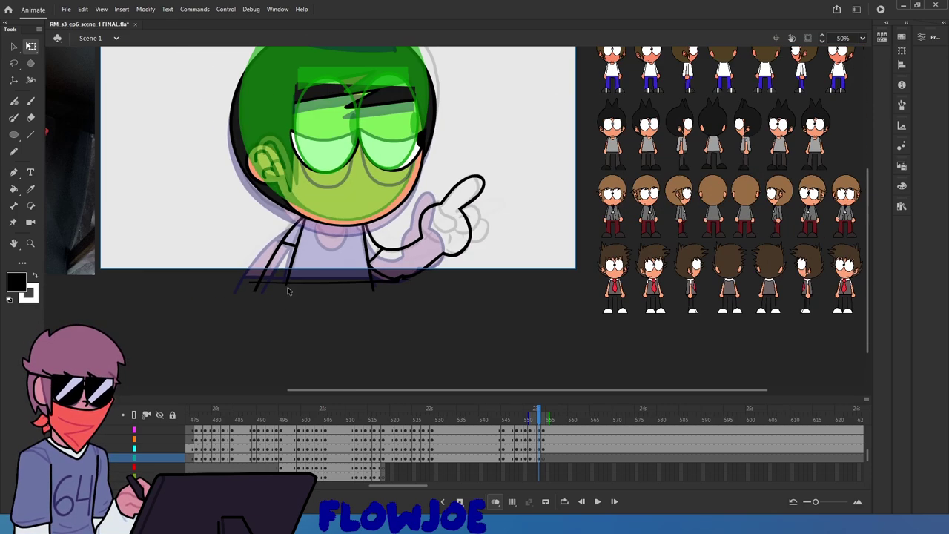
{"action": "scroll", "coordinate": [288, 295], "scroll_direction": "up", "scroll_amount": 3}
{"action": "scroll", "coordinate": [230, 296], "scroll_direction": "up", "scroll_amount": 1}
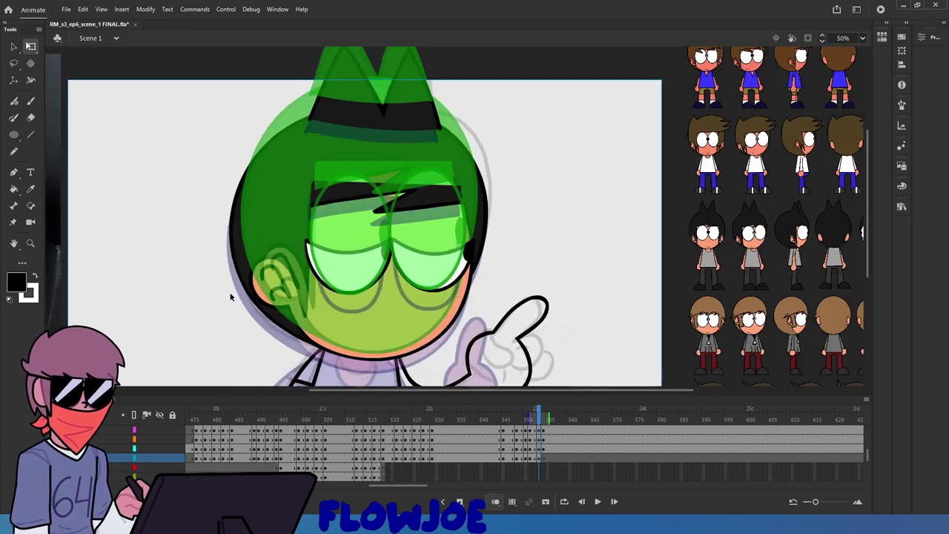
{"action": "scroll", "coordinate": [230, 296], "scroll_direction": "up", "scroll_amount": 1}
{"action": "scroll", "coordinate": [230, 296], "scroll_direction": "down", "scroll_amount": 3}
{"action": "left_click", "coordinate": [496, 502]}
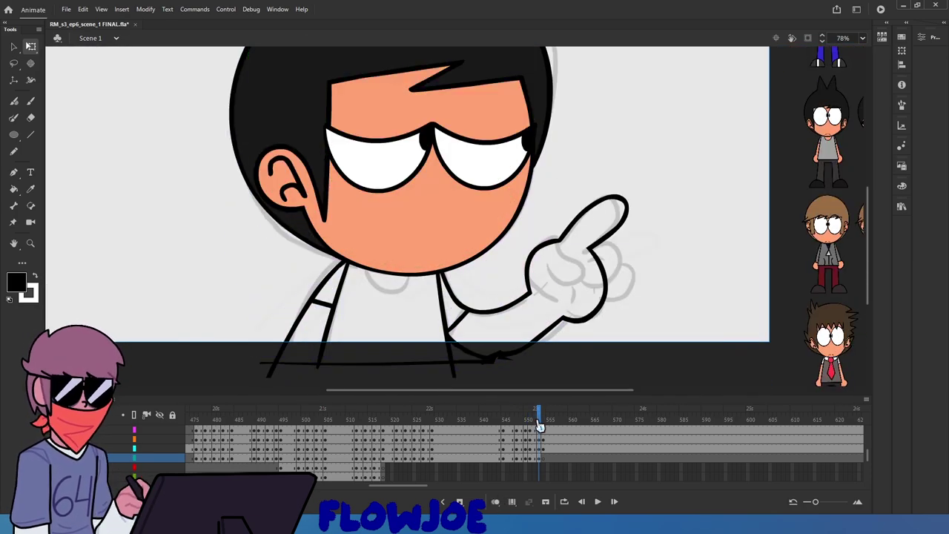
Play back the animation from around frame 543 to review the arm motion
{"action": "mouse_move", "coordinate": [540, 424]}
{"action": "left_mouse_down"}
{"action": "mouse_move", "coordinate": [544, 447]}
{"action": "mouse_move", "coordinate": [495, 454]}
{"action": "left_mouse_up"}
{"action": "left_click", "coordinate": [612, 503]}
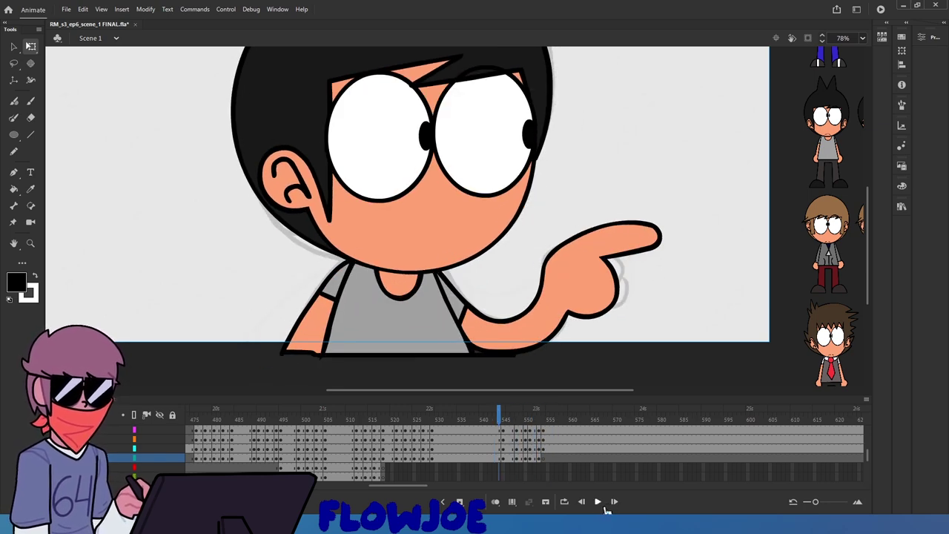
{"action": "left_click", "coordinate": [602, 504]}
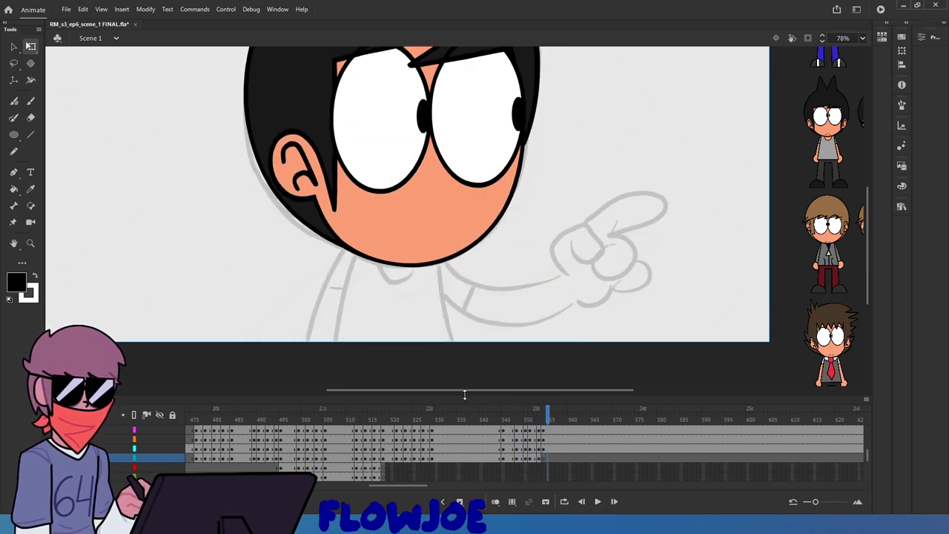
Sample the shirt's grey at frame 551 and fill both sleeves with it at frame 552
{"action": "left_click_drag", "start_coordinate": [548, 418], "coordinate": [534, 419]}
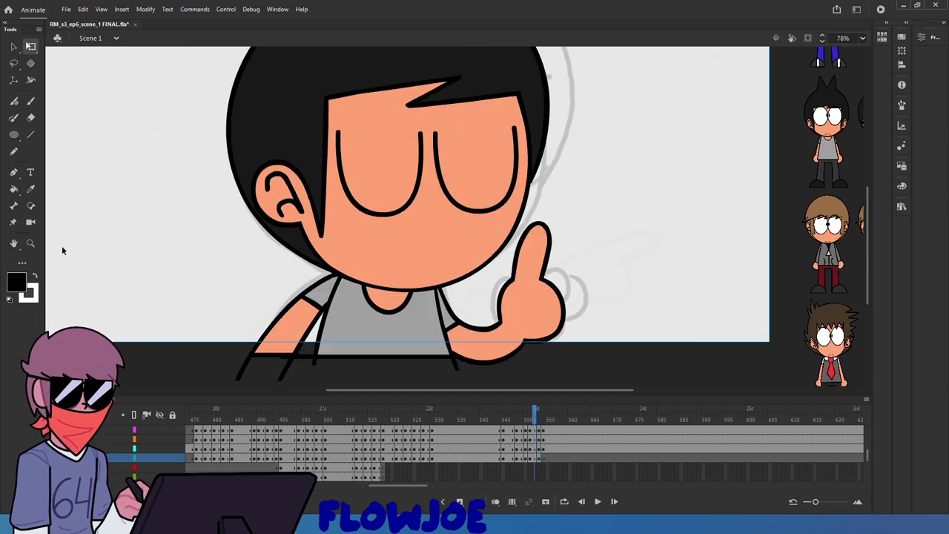
{"action": "left_click", "coordinate": [30, 188]}
{"action": "left_click", "coordinate": [399, 341]}
{"action": "left_click", "coordinate": [543, 421]}
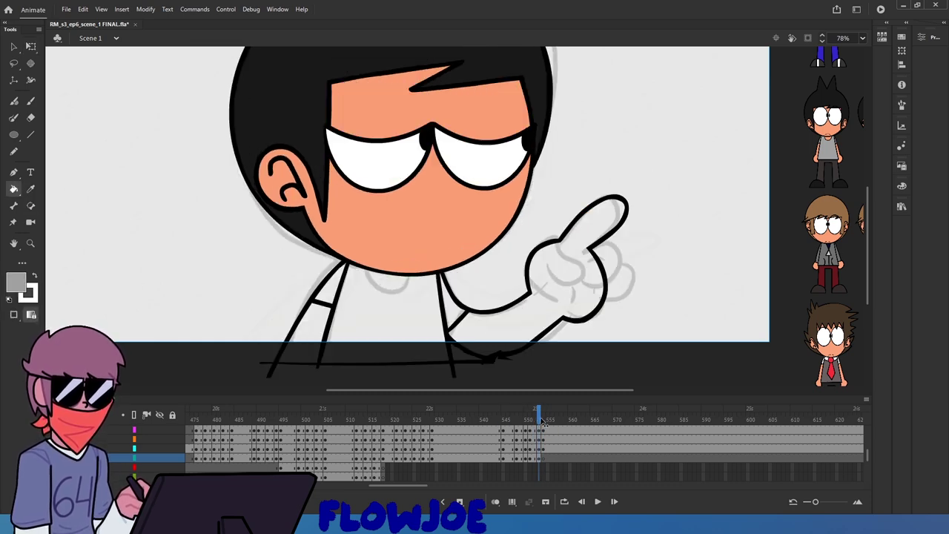
{"action": "left_click", "coordinate": [334, 300]}
{"action": "scroll", "coordinate": [412, 331], "scroll_direction": "up", "scroll_amount": 3}
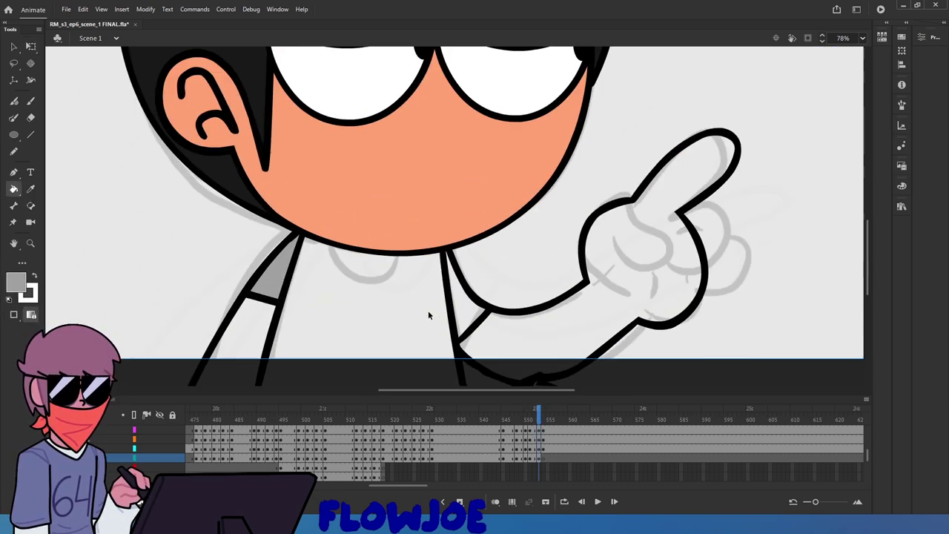
{"action": "left_click", "coordinate": [484, 320]}
Sample the outline's black as the fill colour and try a brush stroke below the chin between the two shoulders
{"action": "left_click", "coordinate": [31, 188]}
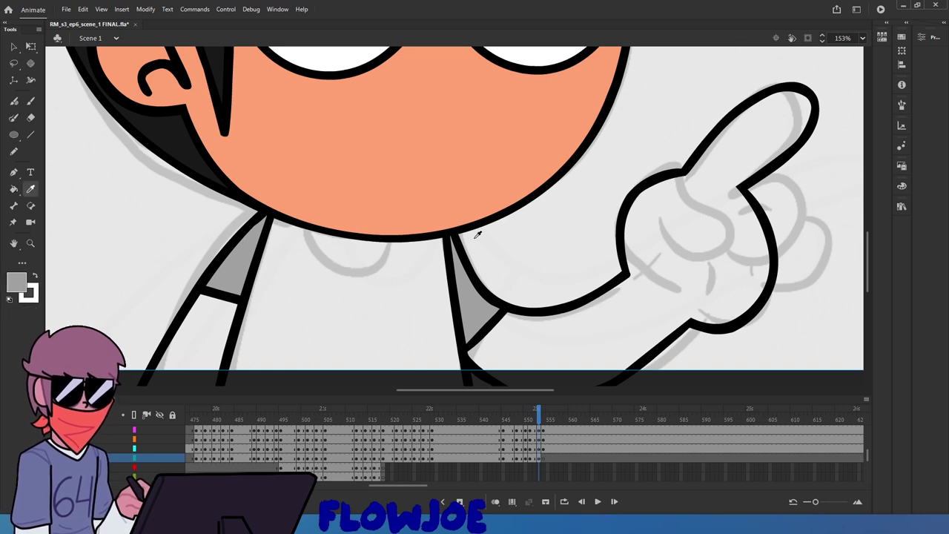
{"action": "left_click", "coordinate": [456, 235]}
{"action": "left_click", "coordinate": [30, 101]}
{"action": "left_click", "coordinate": [30, 117]}
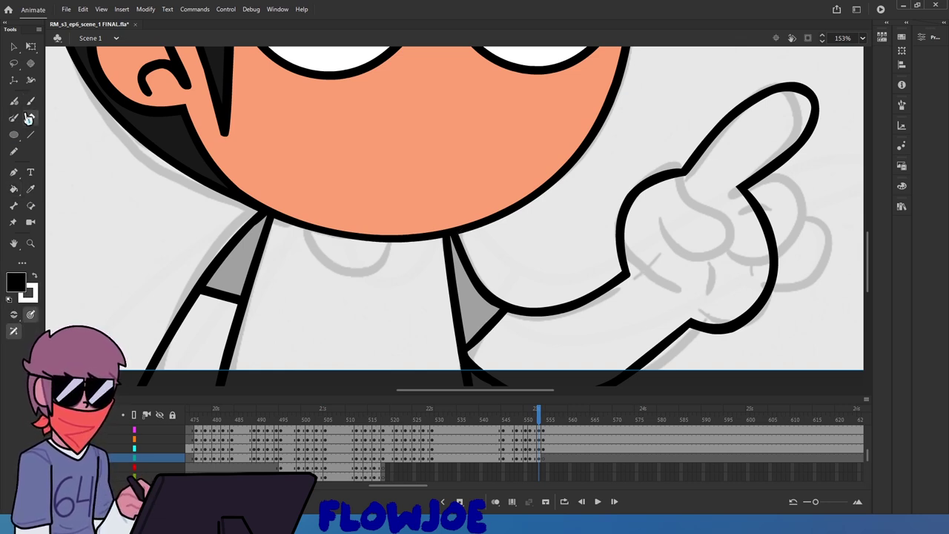
{"action": "left_click", "coordinate": [31, 101]}
{"action": "mouse_move", "coordinate": [270, 211]}
{"action": "left_mouse_down"}
{"action": "mouse_move", "coordinate": [326, 139]}
{"action": "mouse_move", "coordinate": [411, 142]}
{"action": "mouse_move", "coordinate": [446, 190]}
{"action": "mouse_move", "coordinate": [452, 235]}
{"action": "left_mouse_up"}
{"action": "key", "text": "ctrl+z"}
{"action": "key", "text": "q"}
{"action": "scroll", "coordinate": [276, 235], "scroll_direction": "up", "scroll_amount": 5}
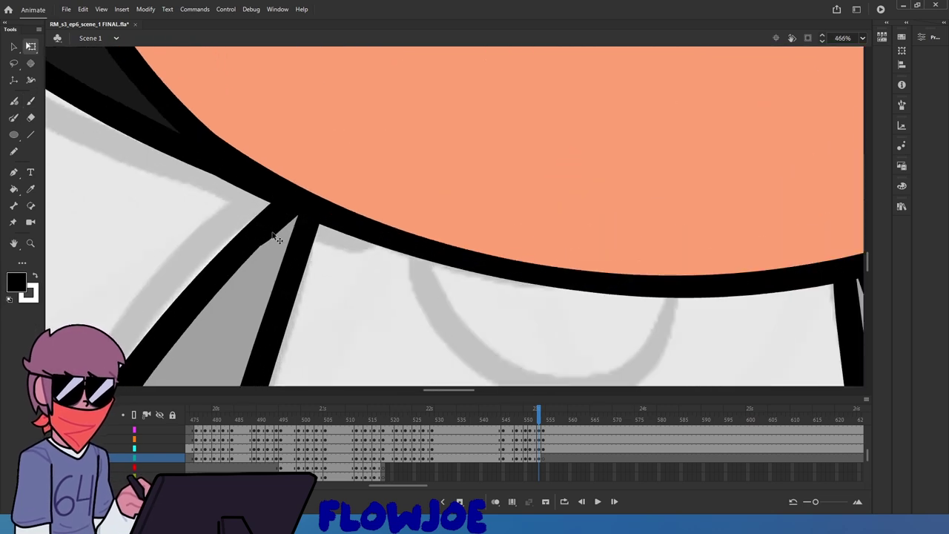
{"action": "scroll", "coordinate": [278, 232], "scroll_direction": "down", "scroll_amount": 5}
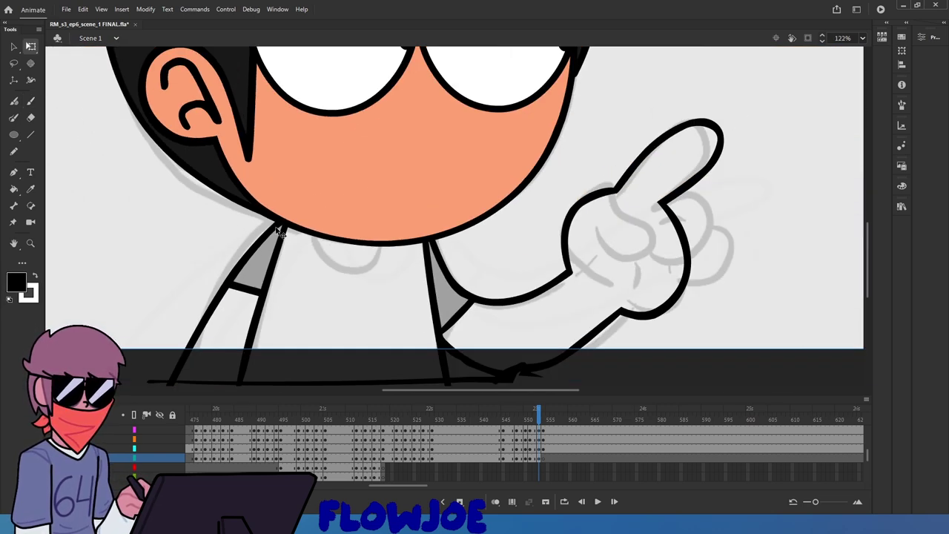
{"action": "scroll", "coordinate": [276, 230], "scroll_direction": "down", "scroll_amount": 3}
{"action": "scroll", "coordinate": [275, 226], "scroll_direction": "down", "scroll_amount": 3}
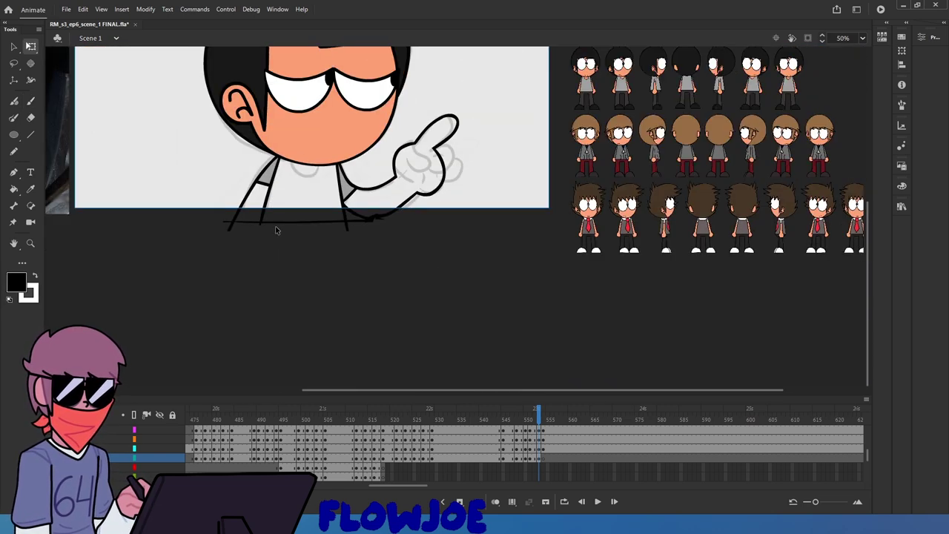
Smooth the fist's upper outline beside the finger and erase the rough point at the finger's lower base
{"action": "scroll", "coordinate": [402, 144], "scroll_direction": "up", "scroll_amount": 4}
{"action": "left_click_drag", "start_coordinate": [342, 208], "coordinate": [249, 80]}
{"action": "left_click", "coordinate": [13, 46]}
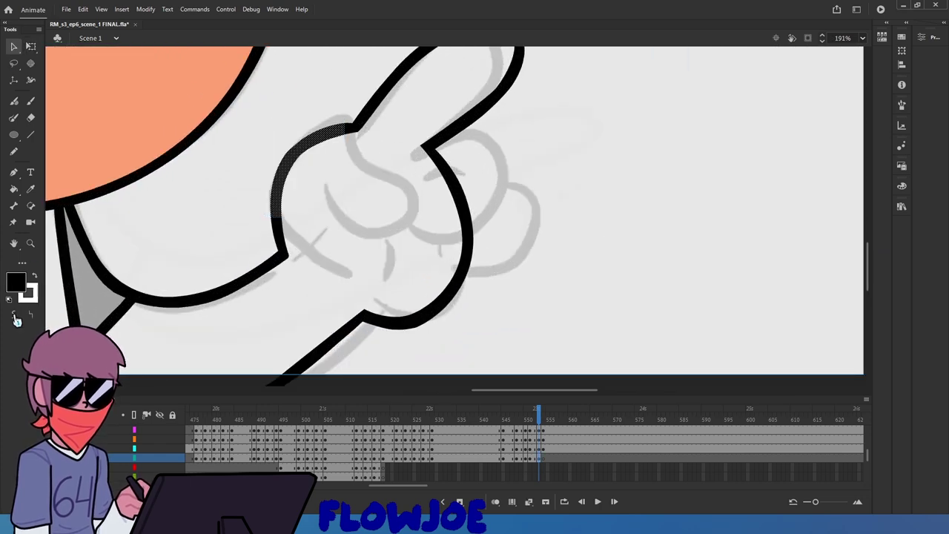
{"action": "left_click", "coordinate": [416, 193]}
{"action": "scroll", "coordinate": [416, 191], "scroll_direction": "down", "scroll_amount": 4}
{"action": "scroll", "coordinate": [408, 160], "scroll_direction": "up", "scroll_amount": 5}
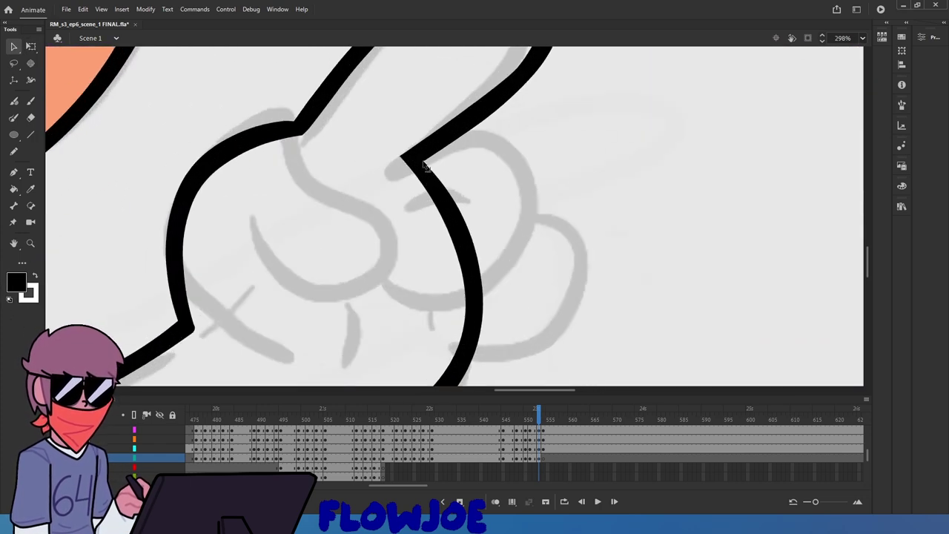
{"action": "key", "text": "e"}
{"action": "left_click_drag", "start_coordinate": [396, 144], "coordinate": [398, 191]}
{"action": "scroll", "coordinate": [394, 156], "scroll_direction": "down", "scroll_amount": 4}
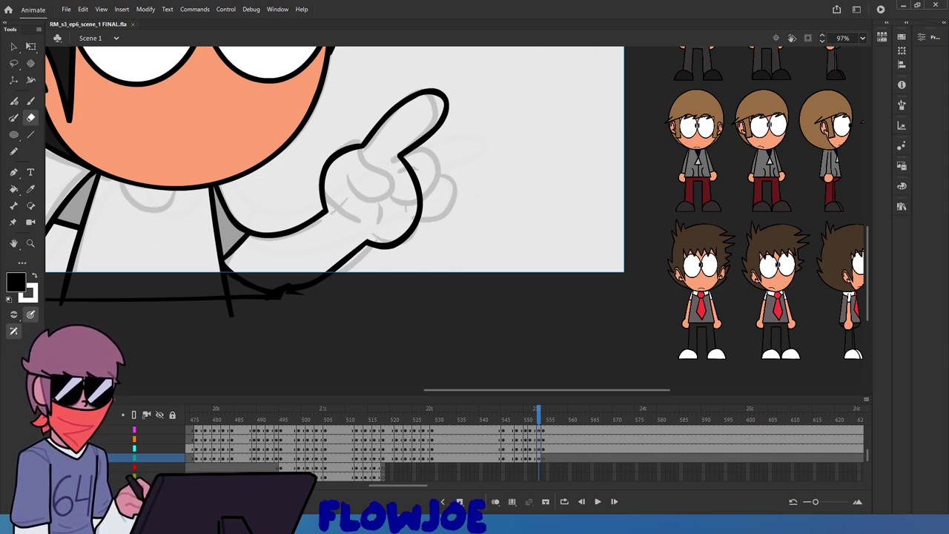
{"action": "key", "text": "ctrl+3"}
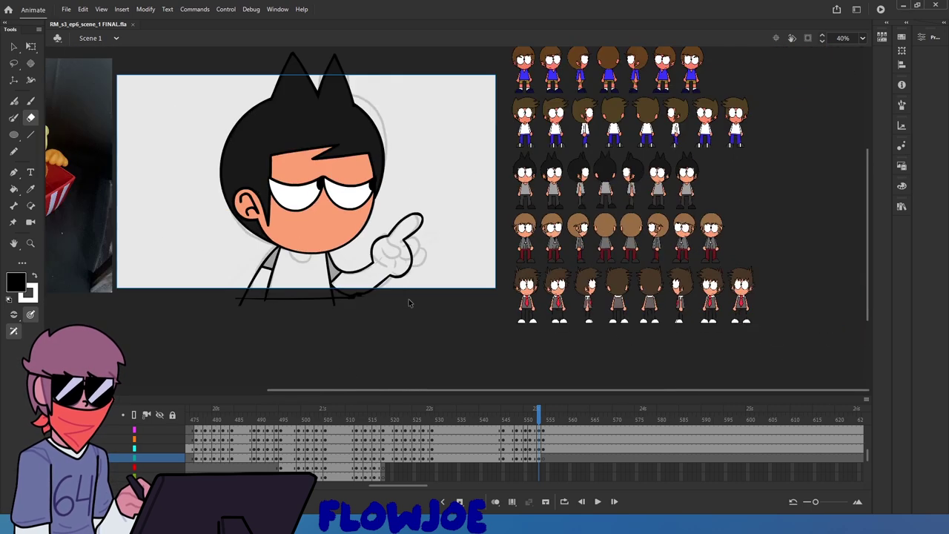
{"action": "mouse_move", "coordinate": [537, 419]}
{"action": "left_mouse_down"}
{"action": "mouse_move", "coordinate": [521, 421]}
{"action": "mouse_move", "coordinate": [539, 426]}
{"action": "left_mouse_up"}
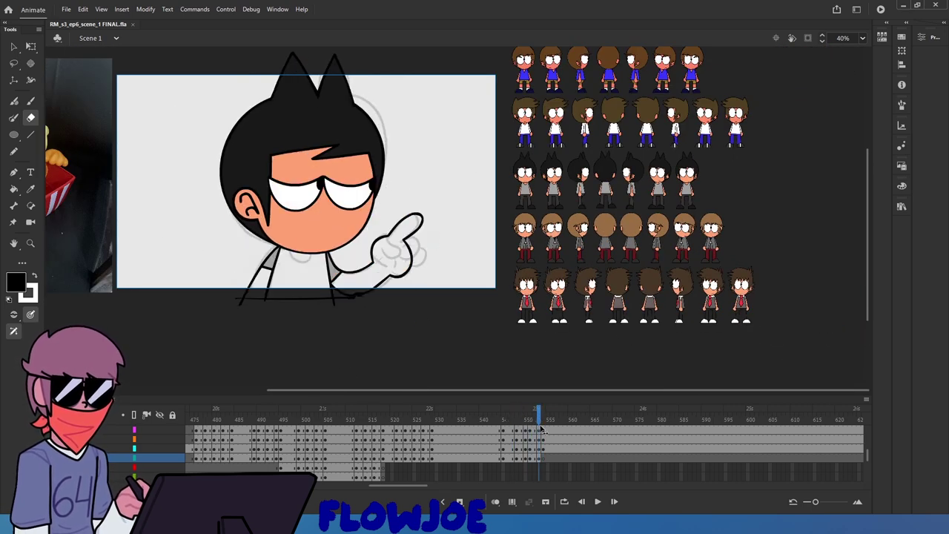
{"action": "scroll", "coordinate": [256, 244], "scroll_direction": "up", "scroll_amount": 3}
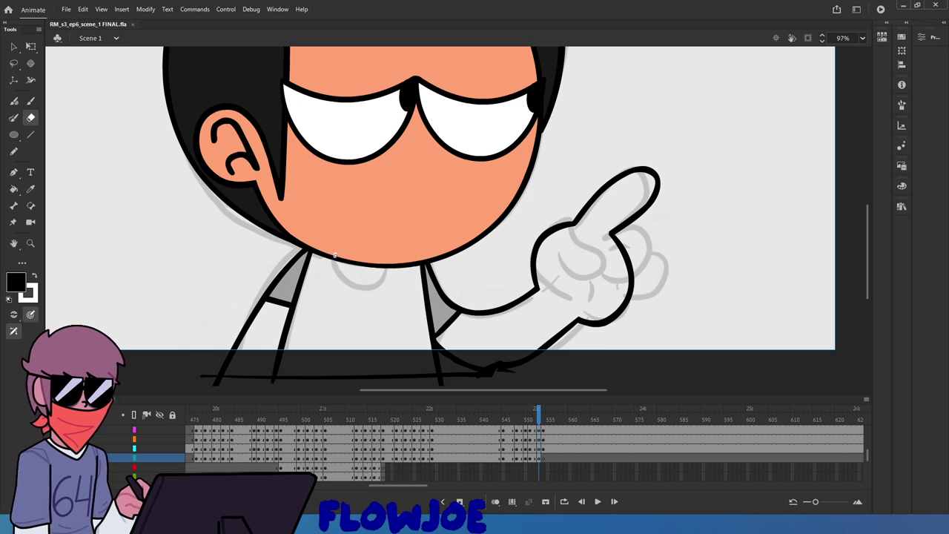
{"action": "key", "text": "b"}
{"action": "mouse_move", "coordinate": [332, 256]}
{"action": "left_mouse_down"}
{"action": "mouse_move", "coordinate": [360, 303]}
{"action": "mouse_move", "coordinate": [392, 255]}
{"action": "mouse_move", "coordinate": [332, 256]}
{"action": "mouse_move", "coordinate": [351, 297]}
{"action": "mouse_move", "coordinate": [395, 285]}
{"action": "mouse_move", "coordinate": [401, 253]}
{"action": "left_mouse_up"}
{"action": "key", "text": "ctrl+z"}
{"action": "key", "text": "ctrl+z"}
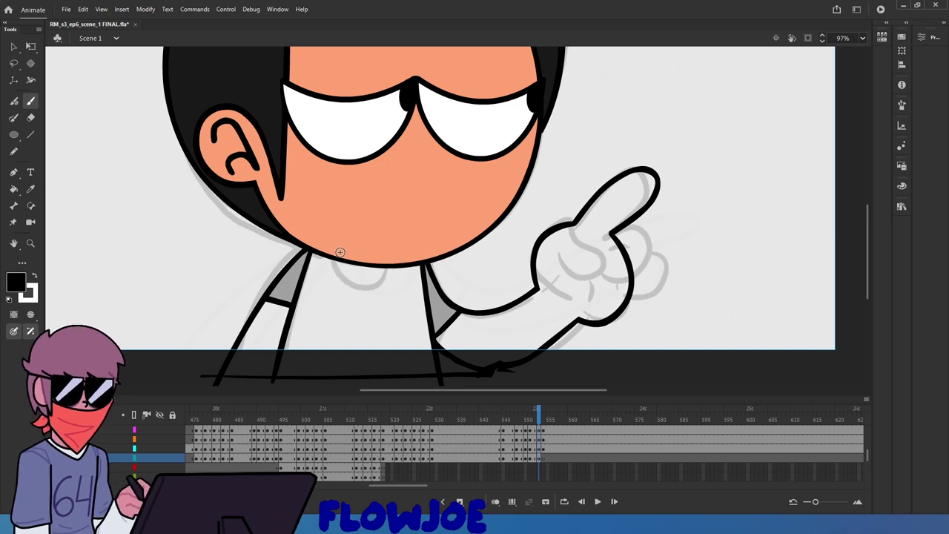
{"action": "mouse_move", "coordinate": [334, 273]}
{"action": "left_mouse_down"}
{"action": "mouse_move", "coordinate": [375, 306]}
{"action": "mouse_move", "coordinate": [407, 249]}
{"action": "left_mouse_up"}
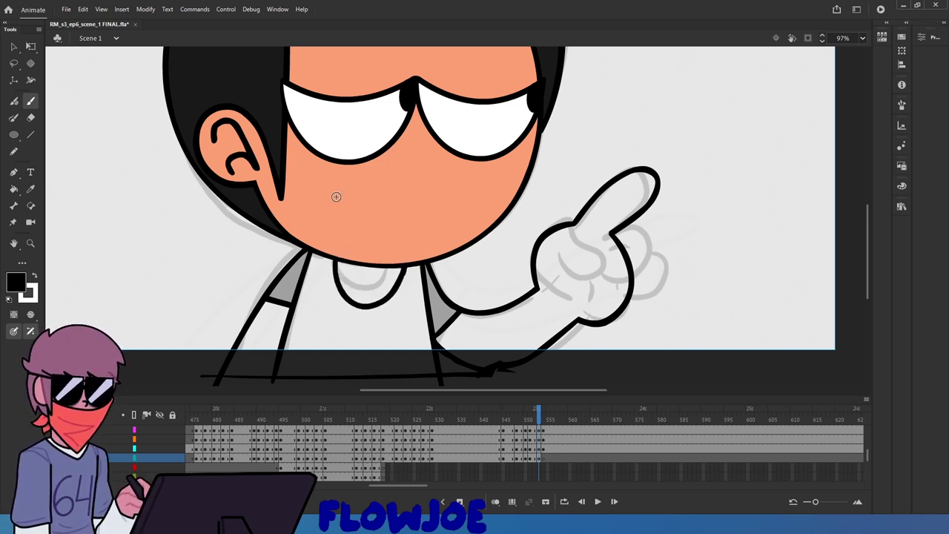
{"action": "key", "text": "q"}
{"action": "left_click_drag", "start_coordinate": [539, 418], "coordinate": [540, 419]}
{"action": "left_click", "coordinate": [386, 305]}
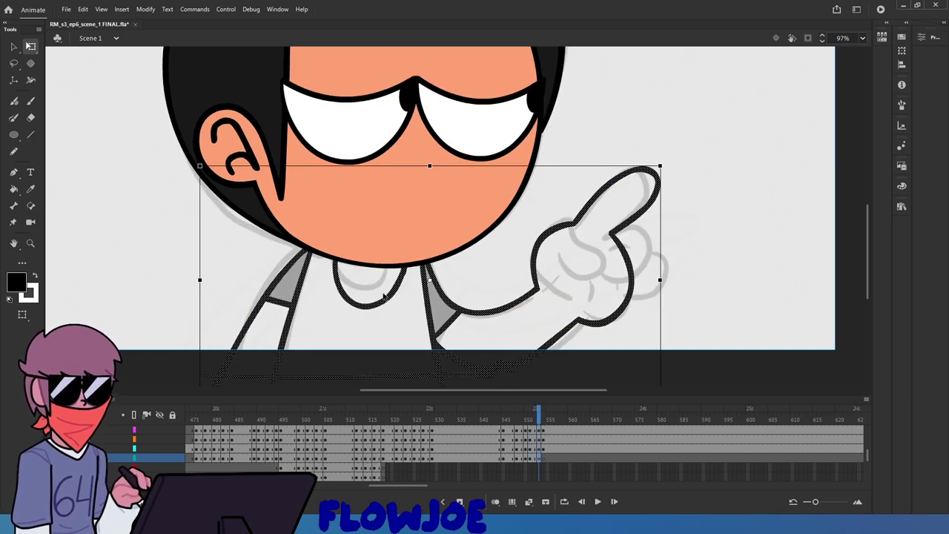
{"action": "left_click", "coordinate": [388, 320]}
{"action": "key", "text": "ctrl+z"}
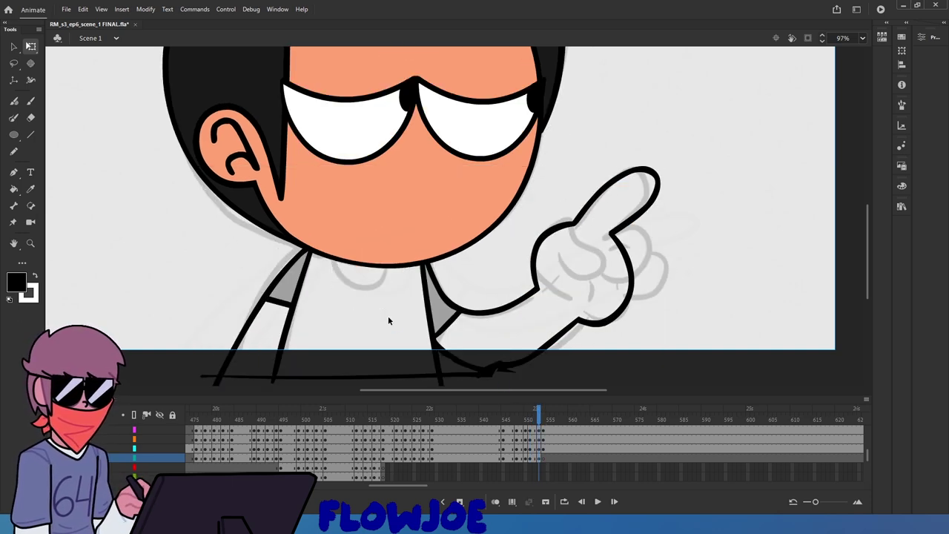
Brush a curved black neckline beneath the chin, between the two shoulders
{"action": "left_click", "coordinate": [337, 253]}
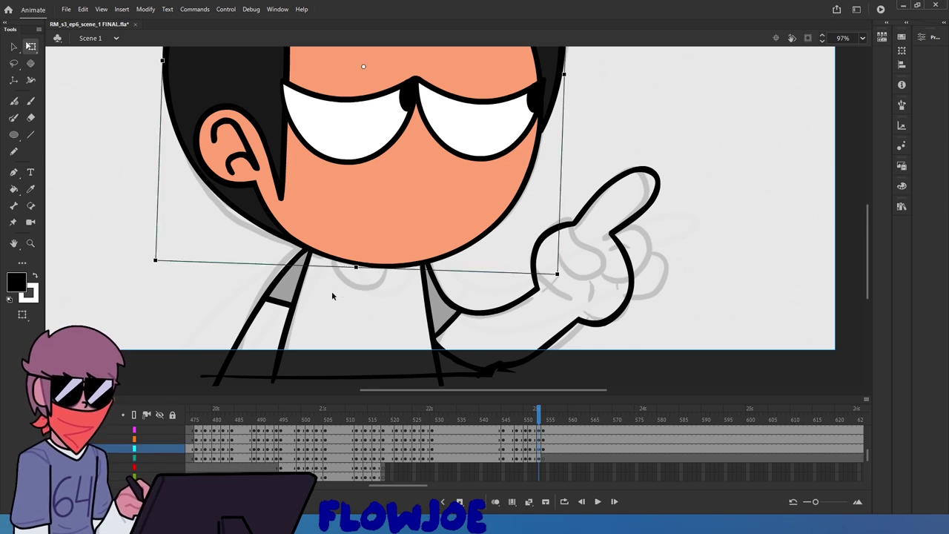
{"action": "left_click", "coordinate": [326, 293]}
{"action": "left_click", "coordinate": [298, 294]}
{"action": "key", "text": "b"}
{"action": "mouse_move", "coordinate": [331, 251]}
{"action": "left_mouse_down"}
{"action": "mouse_move", "coordinate": [365, 300]}
{"action": "mouse_move", "coordinate": [396, 259]}
{"action": "left_mouse_up"}
{"action": "key", "text": "q"}
{"action": "left_click", "coordinate": [384, 293]}
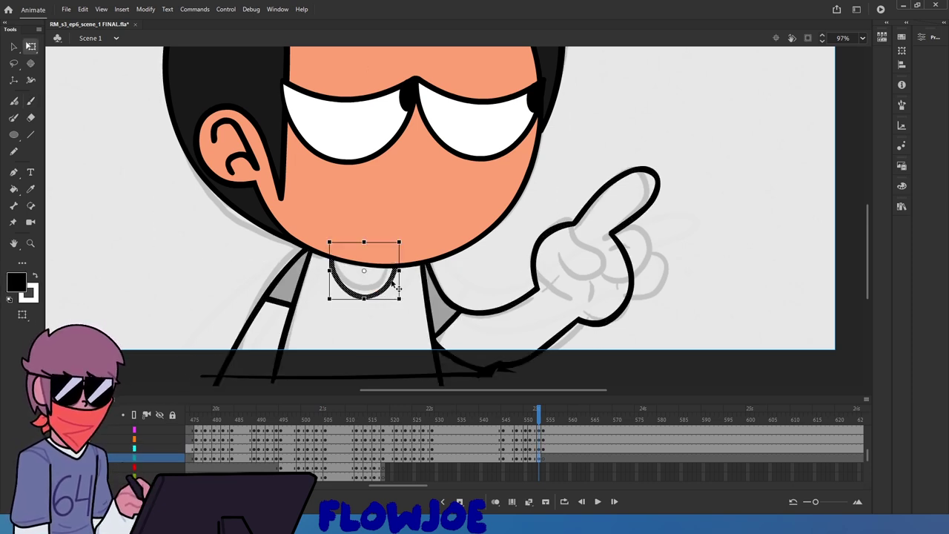
{"action": "left_click", "coordinate": [391, 312]}
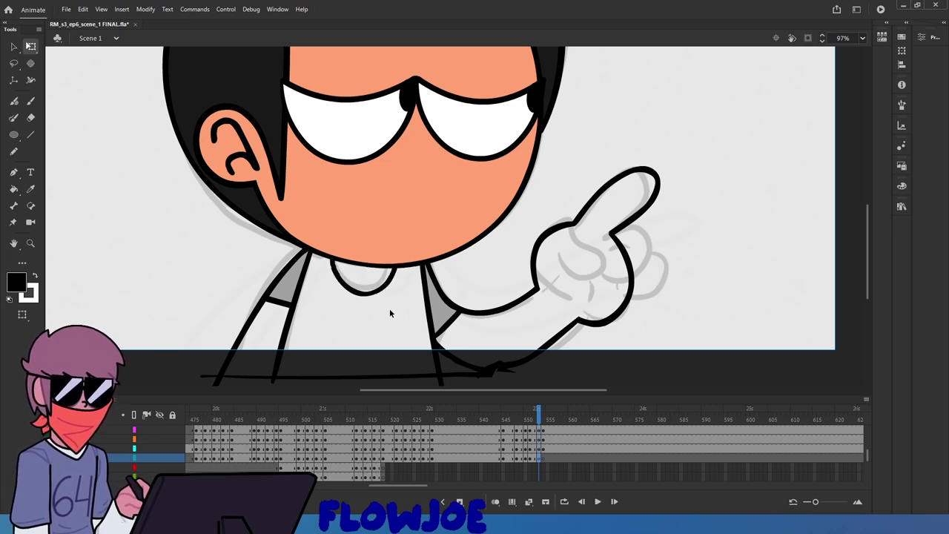
Stretch the neckline curve slightly taller and reposition it so both ends meet the chin outline
{"action": "left_click", "coordinate": [375, 289]}
{"action": "scroll", "coordinate": [375, 288], "scroll_direction": "up", "scroll_amount": 4}
{"action": "left_click", "coordinate": [12, 48]}
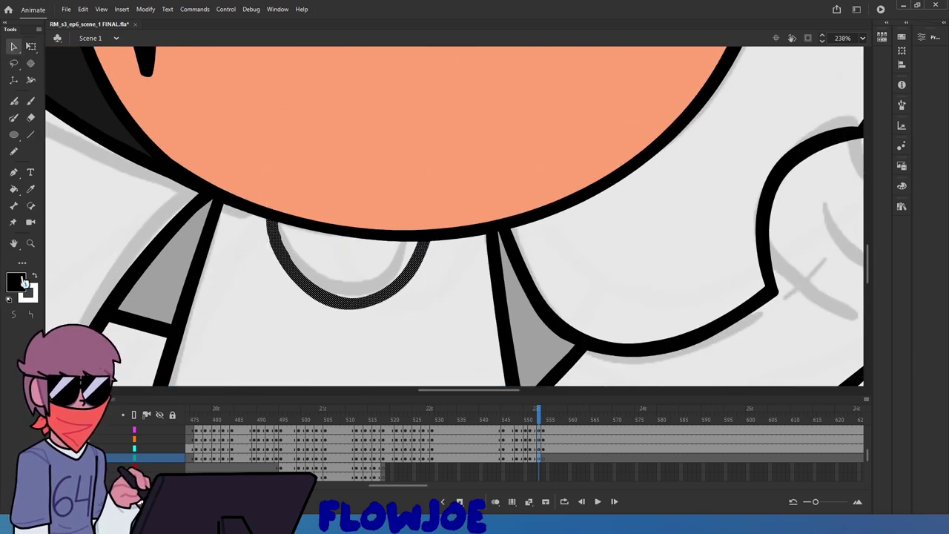
{"action": "left_click", "coordinate": [407, 328]}
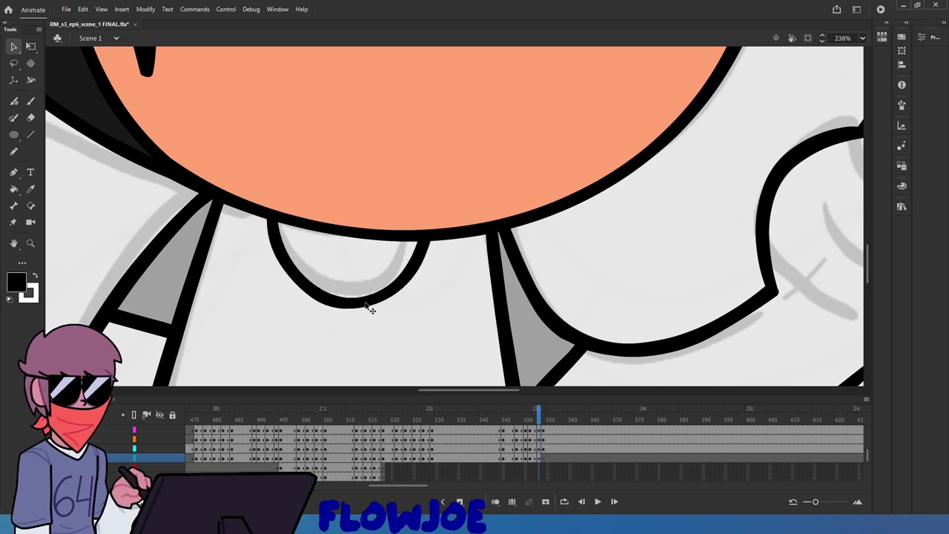
{"action": "scroll", "coordinate": [359, 286], "scroll_direction": "down", "scroll_amount": 5}
{"action": "scroll", "coordinate": [352, 267], "scroll_direction": "up", "scroll_amount": 4}
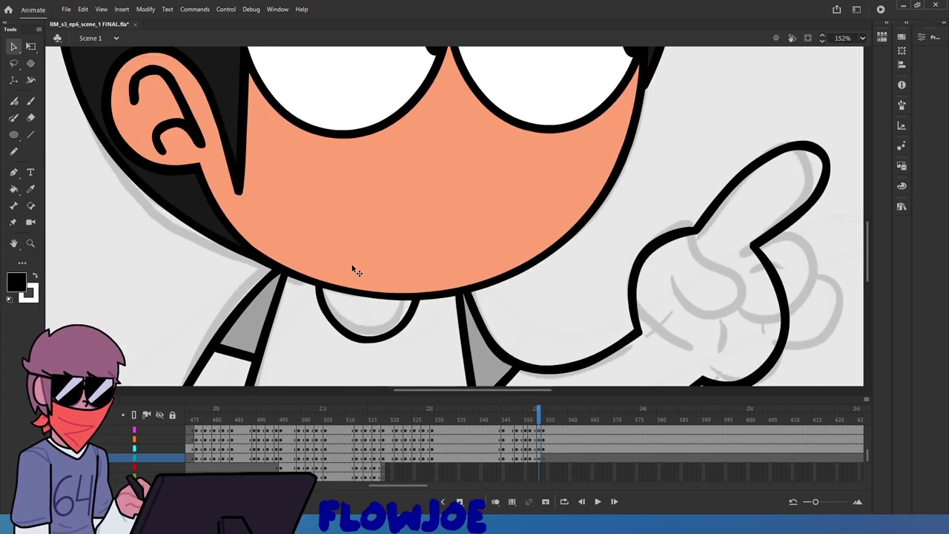
{"action": "left_click", "coordinate": [376, 291]}
{"action": "scroll", "coordinate": [389, 327], "scroll_direction": "up", "scroll_amount": 1}
{"action": "key", "text": "q"}
{"action": "scroll", "coordinate": [389, 327], "scroll_direction": "down", "scroll_amount": 1}
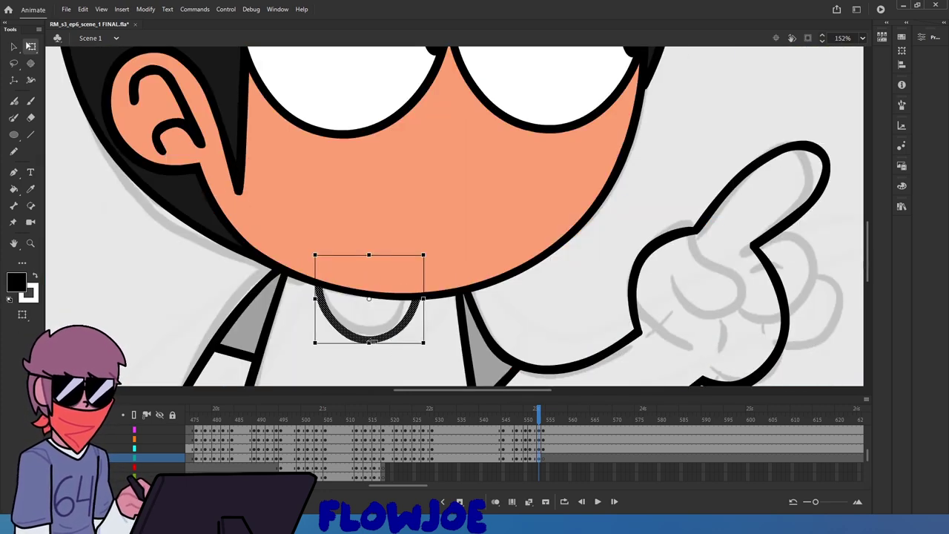
{"action": "mouse_move", "coordinate": [378, 342]}
{"action": "left_mouse_down"}
{"action": "mouse_move", "coordinate": [390, 353]}
{"action": "mouse_move", "coordinate": [403, 349]}
{"action": "mouse_move", "coordinate": [410, 333]}
{"action": "mouse_move", "coordinate": [392, 339]}
{"action": "mouse_move", "coordinate": [403, 327]}
{"action": "mouse_move", "coordinate": [388, 330]}
{"action": "left_mouse_up"}
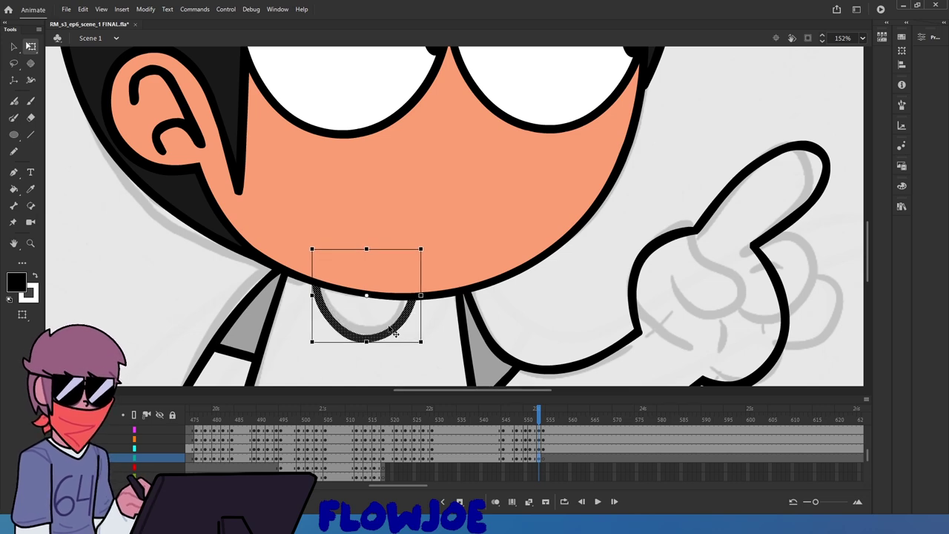
{"action": "key", "text": "Up"}
{"action": "left_click", "coordinate": [412, 365]}
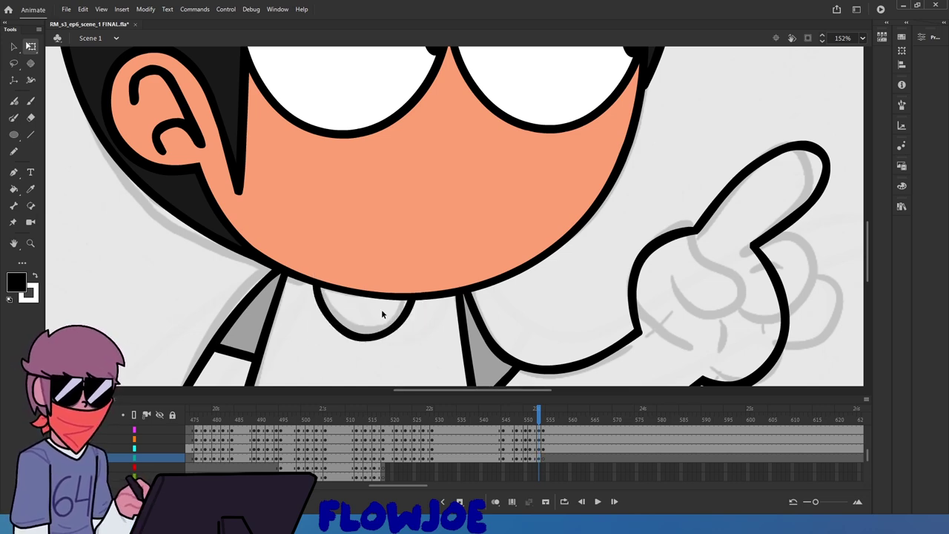
{"action": "scroll", "coordinate": [381, 314], "scroll_direction": "down", "scroll_amount": 2}
{"action": "scroll", "coordinate": [383, 338], "scroll_direction": "up", "scroll_amount": 3}
{"action": "left_click", "coordinate": [386, 322]}
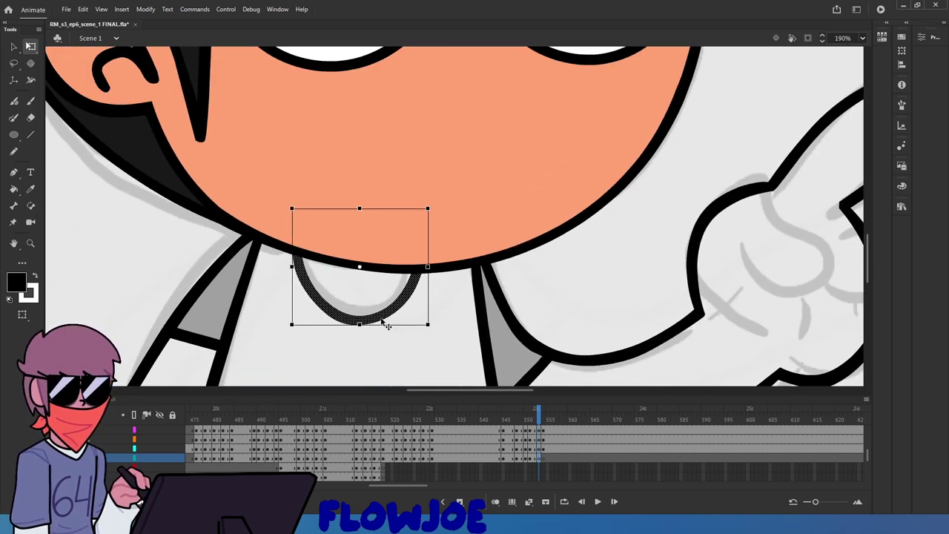
{"action": "left_click_drag", "start_coordinate": [390, 321], "coordinate": [395, 322]}
{"action": "left_click", "coordinate": [396, 337]}
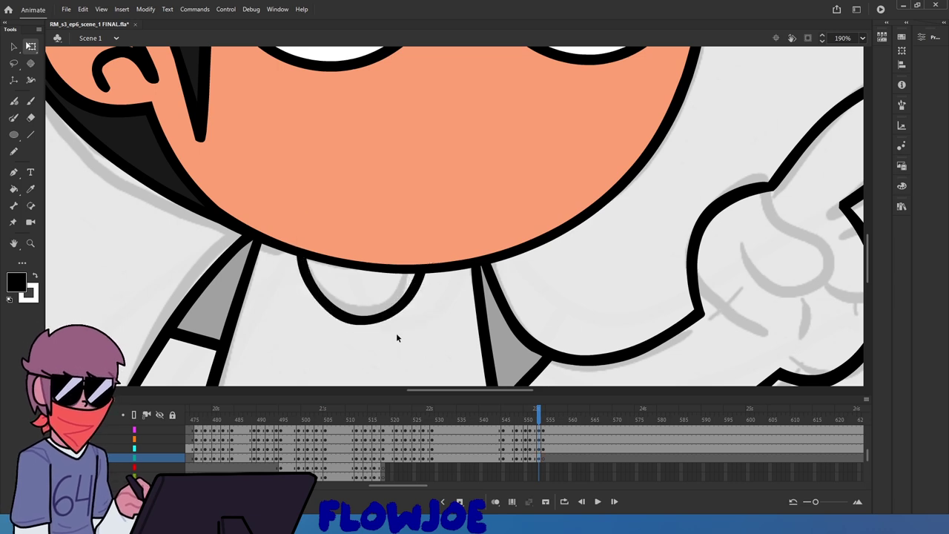
Try to fill the neck opening with the face's skin colour
{"action": "left_click", "coordinate": [30, 188]}
{"action": "left_click", "coordinate": [363, 188]}
{"action": "left_click", "coordinate": [365, 301]}
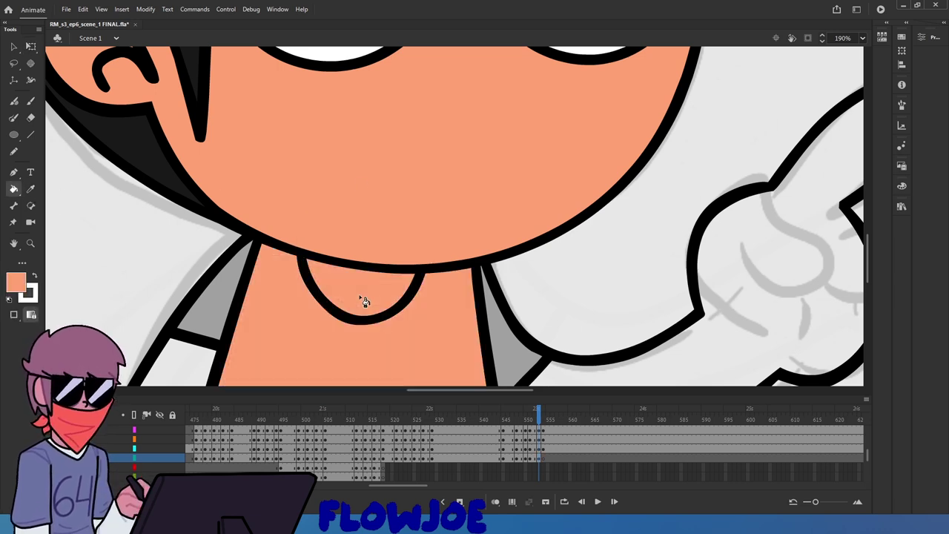
{"action": "key", "text": "ctrl+z"}
Sample the outline's black and brush a stroke hidden behind the chin that closes the top of the neckline
{"action": "key", "text": "q"}
{"action": "left_click", "coordinate": [410, 297]}
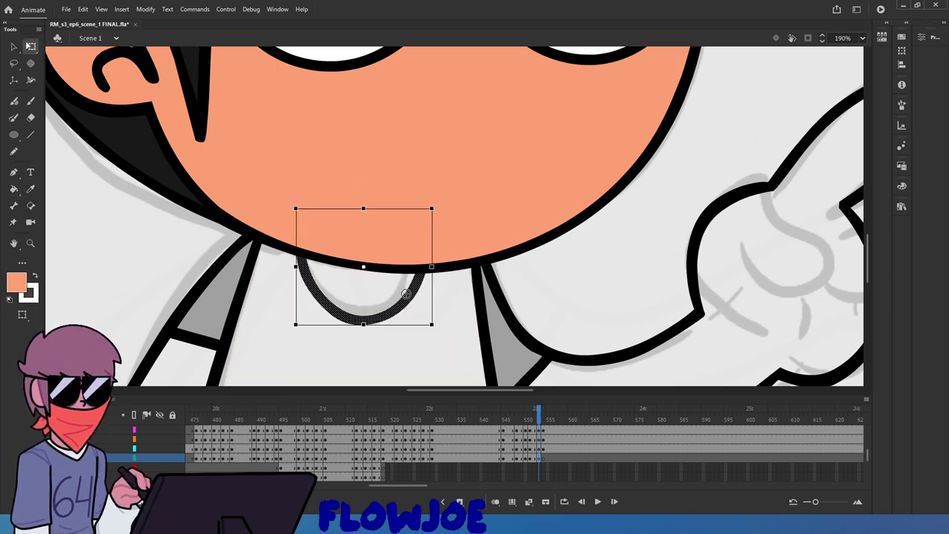
{"action": "key", "text": "b"}
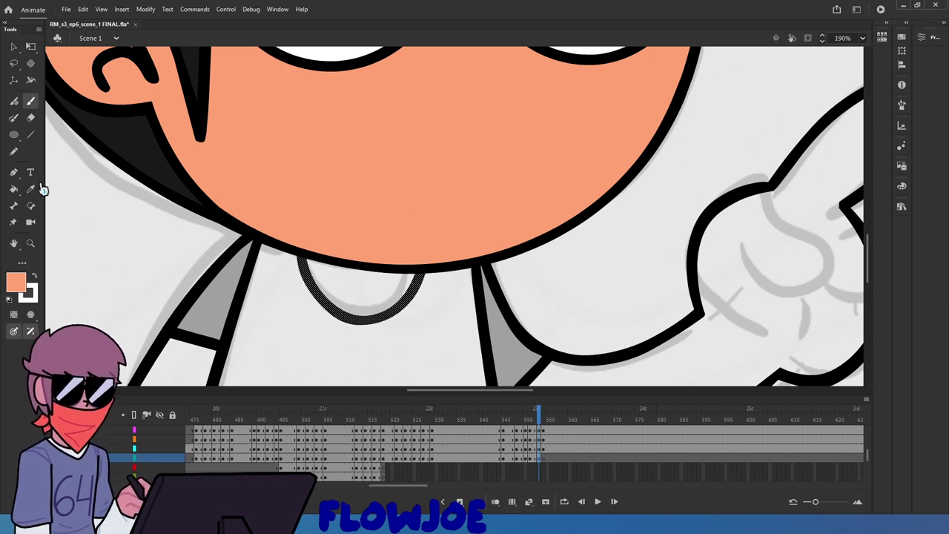
{"action": "key", "text": "i"}
{"action": "left_click", "coordinate": [308, 265]}
{"action": "key", "text": "b"}
{"action": "mouse_move", "coordinate": [305, 260]}
{"action": "left_mouse_down"}
{"action": "mouse_move", "coordinate": [301, 232]}
{"action": "mouse_move", "coordinate": [328, 163]}
{"action": "mouse_move", "coordinate": [421, 219]}
{"action": "left_mouse_up"}
{"action": "key", "text": "ctrl+z"}
{"action": "mouse_move", "coordinate": [420, 260]}
{"action": "left_mouse_down"}
{"action": "mouse_move", "coordinate": [378, 209]}
{"action": "mouse_move", "coordinate": [319, 225]}
{"action": "mouse_move", "coordinate": [303, 251]}
{"action": "left_mouse_up"}
Sample the face's skin colour and fill the neck opening, the pointing arm with its hand, and the other arm
{"action": "left_click", "coordinate": [27, 190]}
{"action": "left_click", "coordinate": [314, 192]}
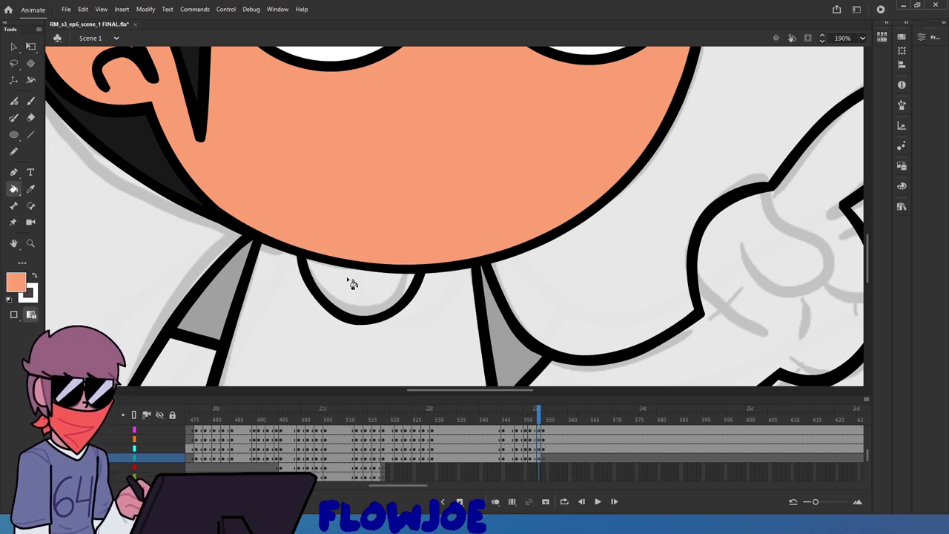
{"action": "left_click", "coordinate": [346, 276]}
{"action": "scroll", "coordinate": [346, 276], "scroll_direction": "down", "scroll_amount": 3}
{"action": "left_click", "coordinate": [510, 350]}
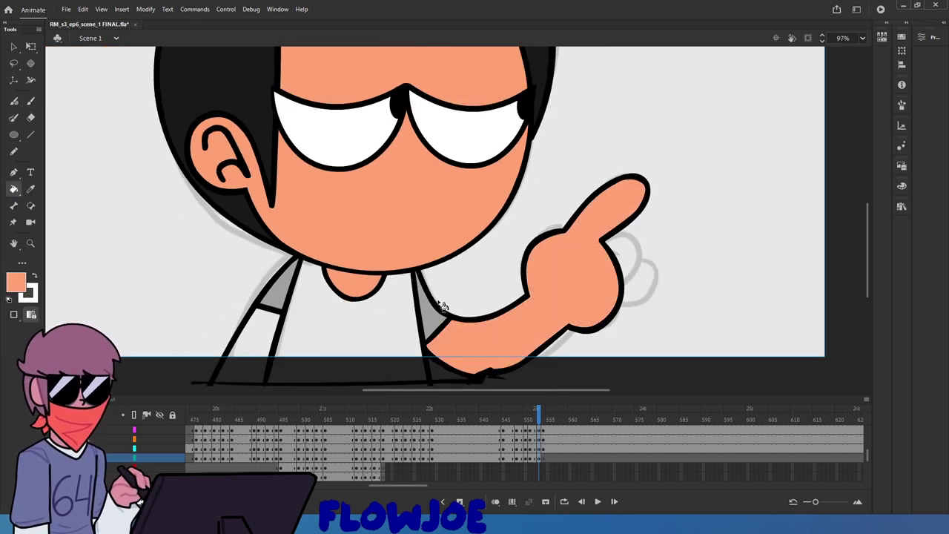
{"action": "scroll", "coordinate": [439, 301], "scroll_direction": "down", "scroll_amount": 1}
{"action": "left_click", "coordinate": [294, 344]}
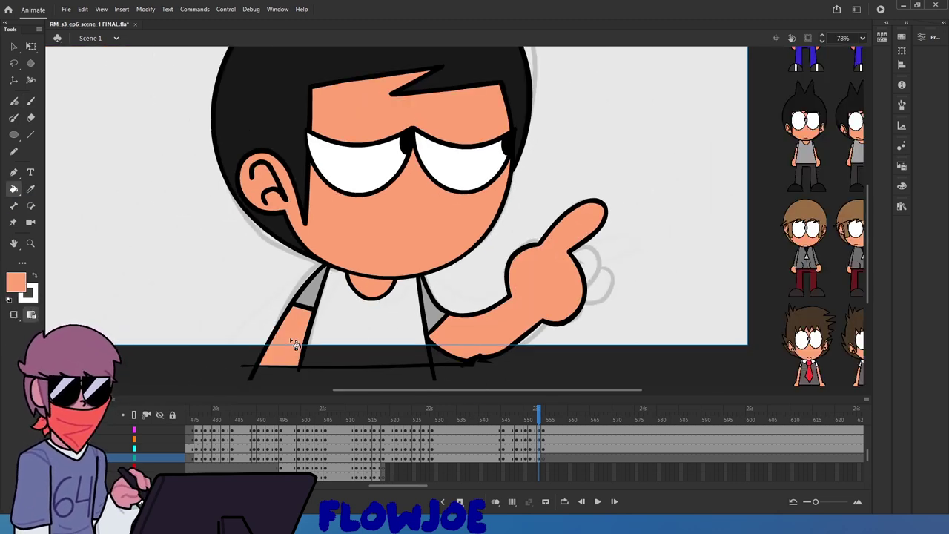
{"action": "scroll", "coordinate": [289, 336], "scroll_direction": "down", "scroll_amount": 1}
{"action": "scroll", "coordinate": [290, 336], "scroll_direction": "up", "scroll_amount": 1}
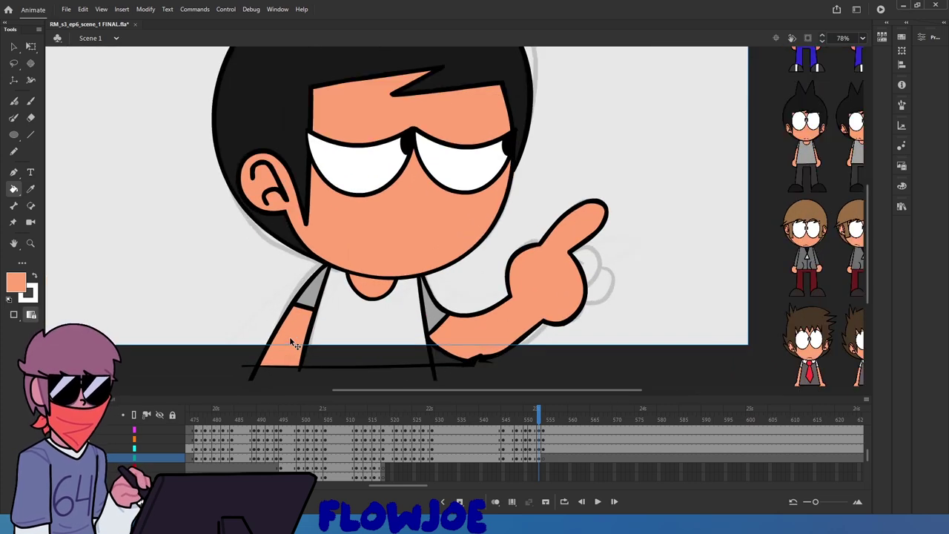
{"action": "scroll", "coordinate": [441, 267], "scroll_direction": "up", "scroll_amount": 3}
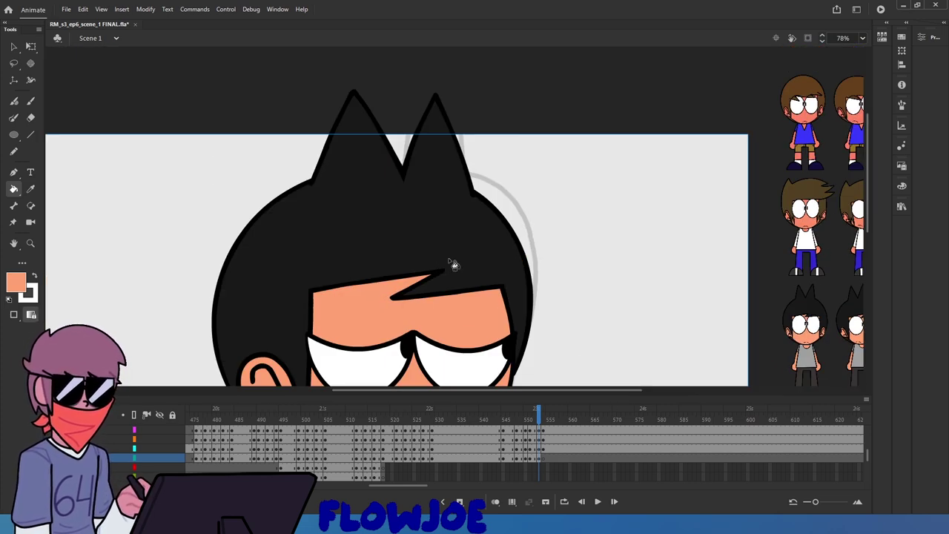
{"action": "key", "text": "q"}
{"action": "left_click", "coordinate": [415, 152]}
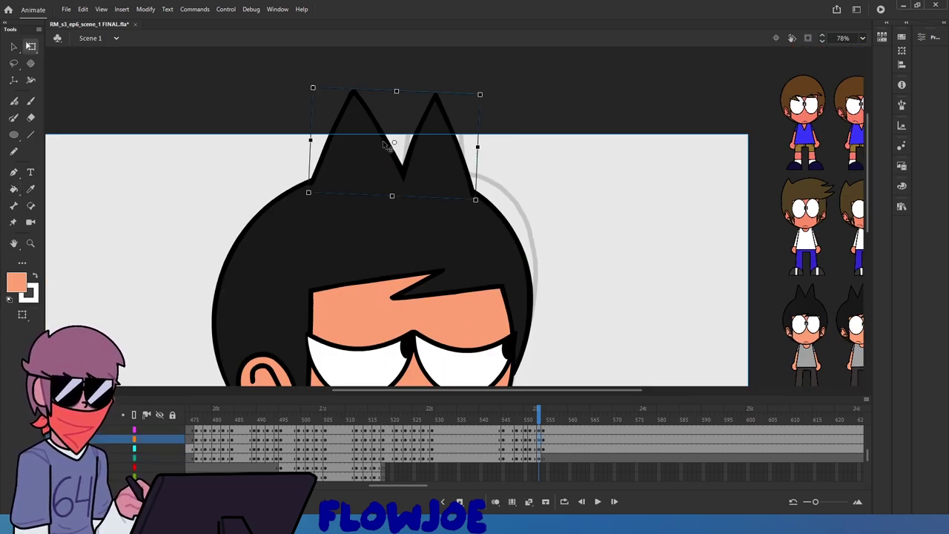
{"action": "scroll", "coordinate": [390, 145], "scroll_direction": "down", "scroll_amount": 1}
{"action": "scroll", "coordinate": [563, 345], "scroll_direction": "down", "scroll_amount": 2}
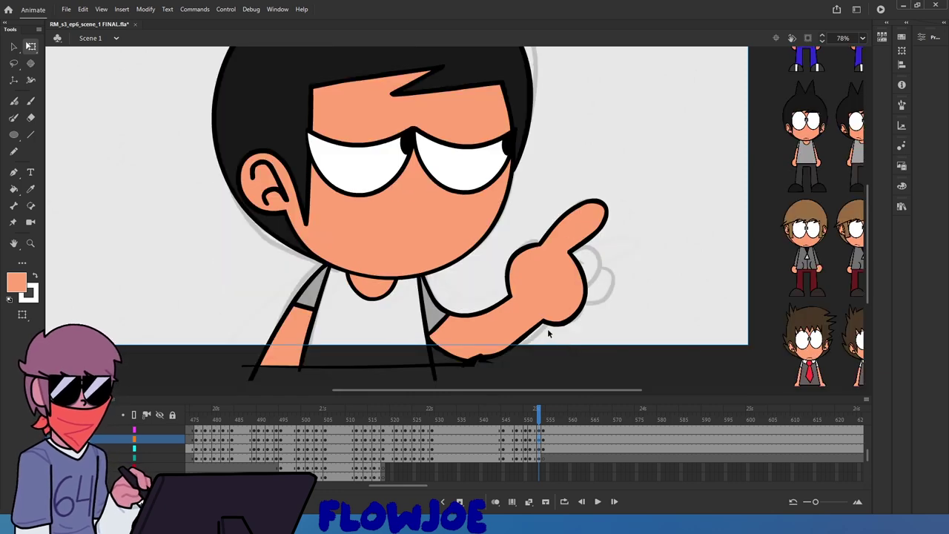
Sample the sleeve's grey and fill the shirt's torso with it at frame 552
{"action": "scroll", "coordinate": [548, 333], "scroll_direction": "down", "scroll_amount": 1}
{"action": "key", "text": "i"}
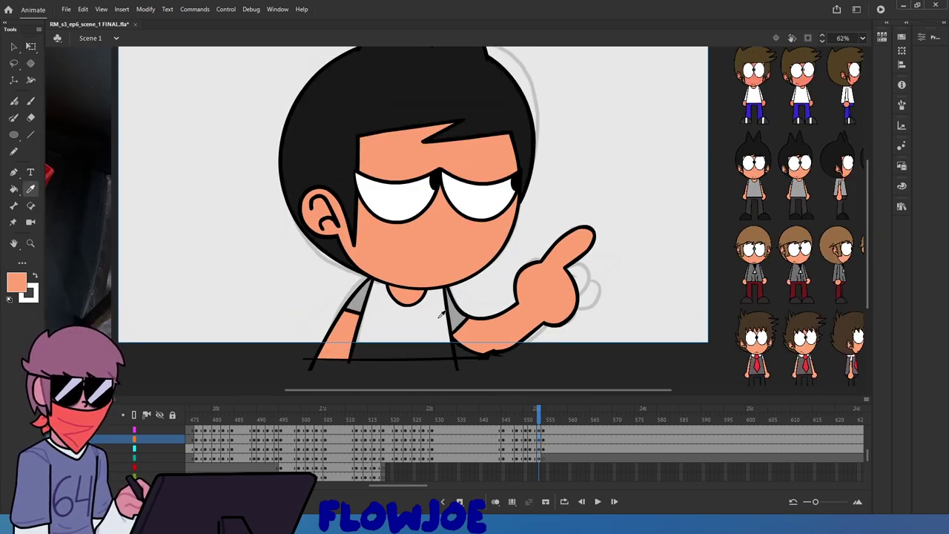
{"action": "left_click", "coordinate": [464, 320]}
{"action": "left_click", "coordinate": [438, 328]}
{"action": "key", "text": "q"}
{"action": "scroll", "coordinate": [482, 284], "scroll_direction": "down", "scroll_amount": 2}
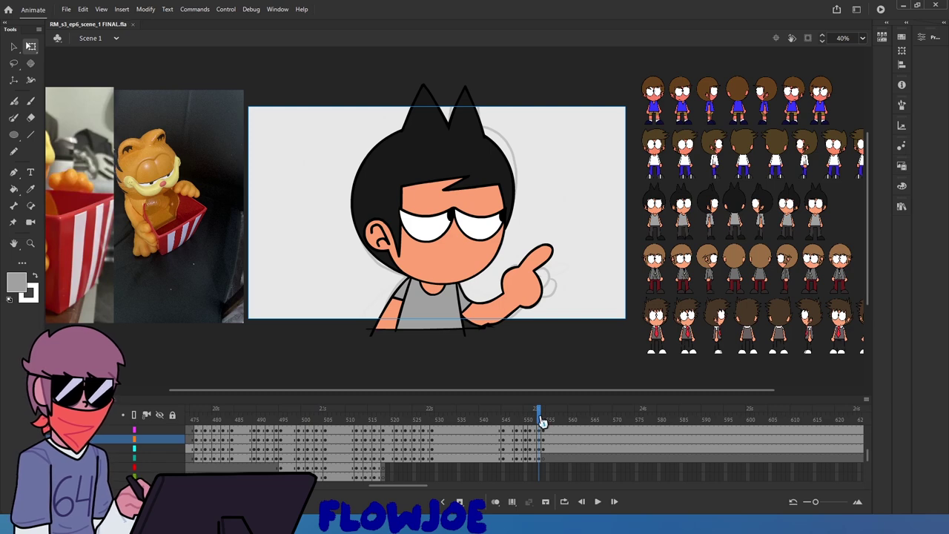
Play back the animation from around frame 539, return to frame 552 and enlarge the view of the stage
{"action": "left_click_drag", "start_coordinate": [541, 421], "coordinate": [479, 441]}
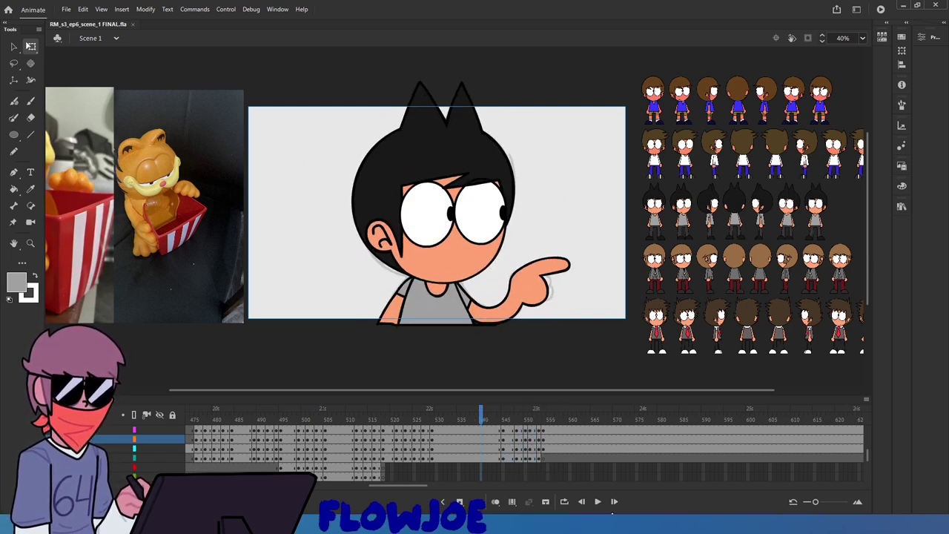
{"action": "left_click", "coordinate": [599, 504]}
{"action": "left_click", "coordinate": [600, 504]}
{"action": "mouse_move", "coordinate": [547, 418]}
{"action": "left_mouse_down"}
{"action": "mouse_move", "coordinate": [510, 421]}
{"action": "mouse_move", "coordinate": [539, 433]}
{"action": "left_mouse_up"}
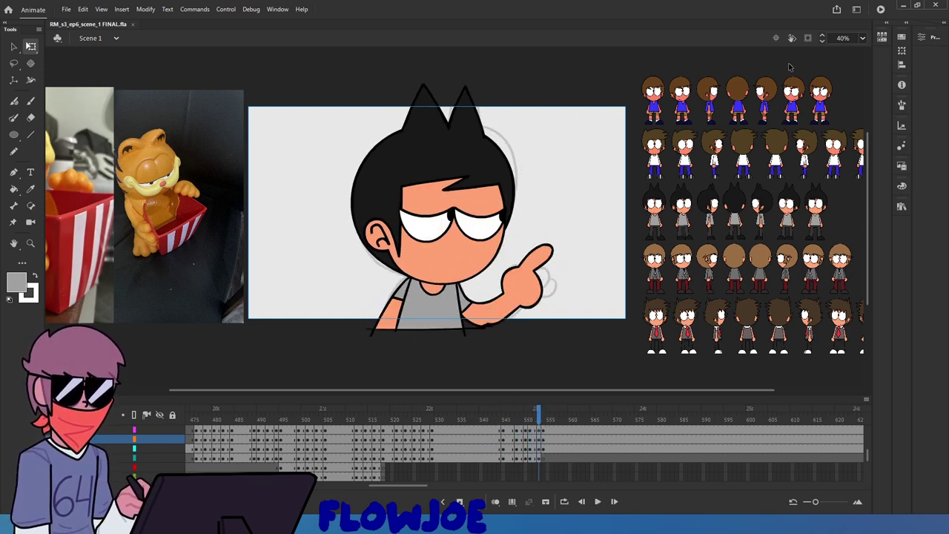
{"action": "left_click", "coordinate": [862, 38]}
{"action": "left_click", "coordinate": [863, 73]}
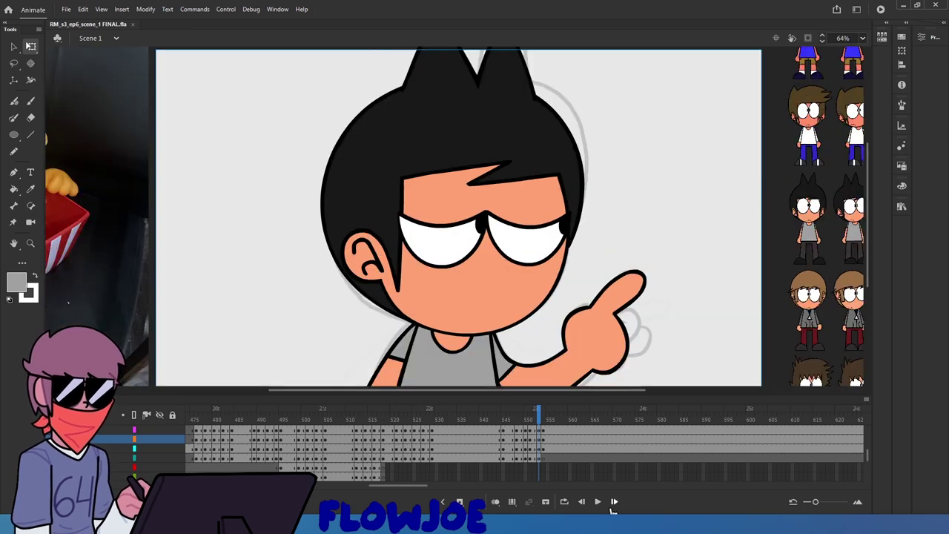
Play back the animation from around frame 518 and inspect the poses between frames 545 and 548
{"action": "left_click_drag", "start_coordinate": [492, 422], "coordinate": [387, 423]}
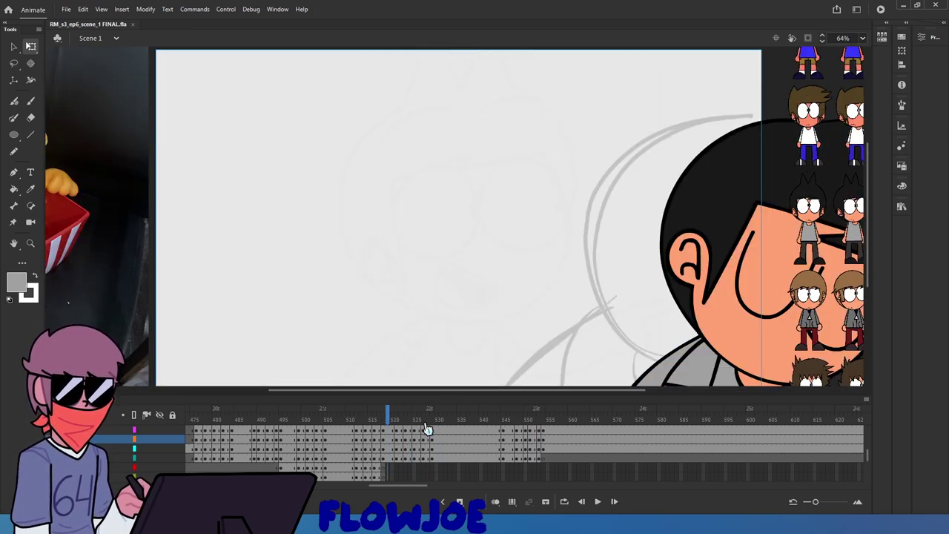
{"action": "left_click", "coordinate": [598, 501]}
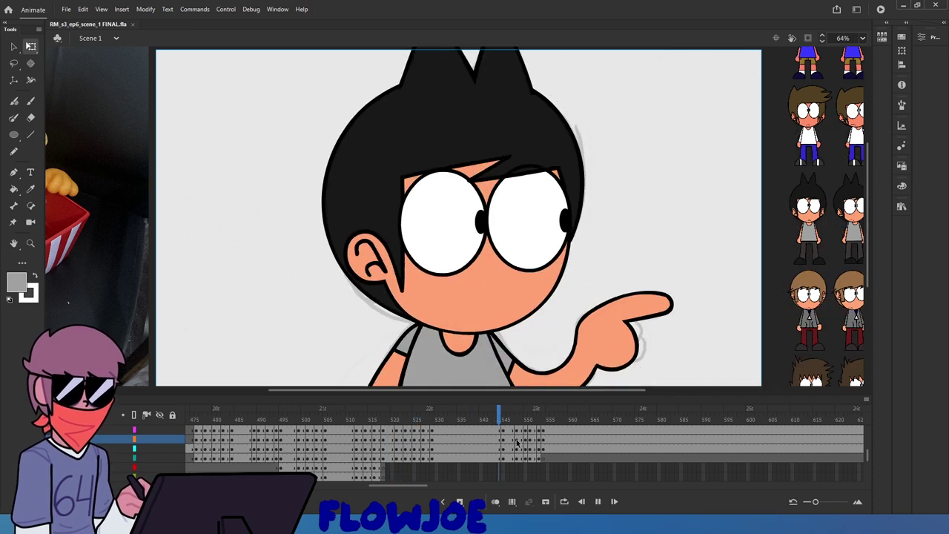
{"action": "left_click", "coordinate": [522, 422]}
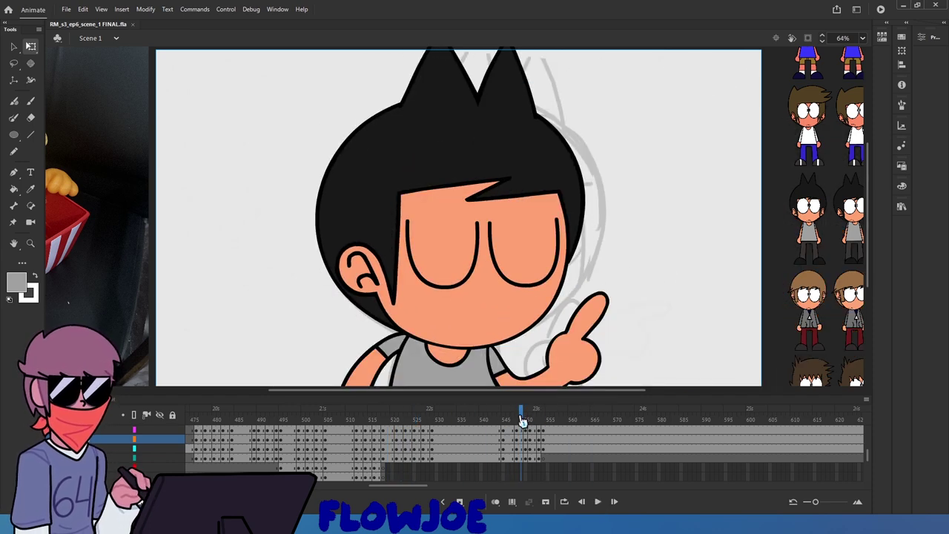
{"action": "left_click", "coordinate": [507, 421]}
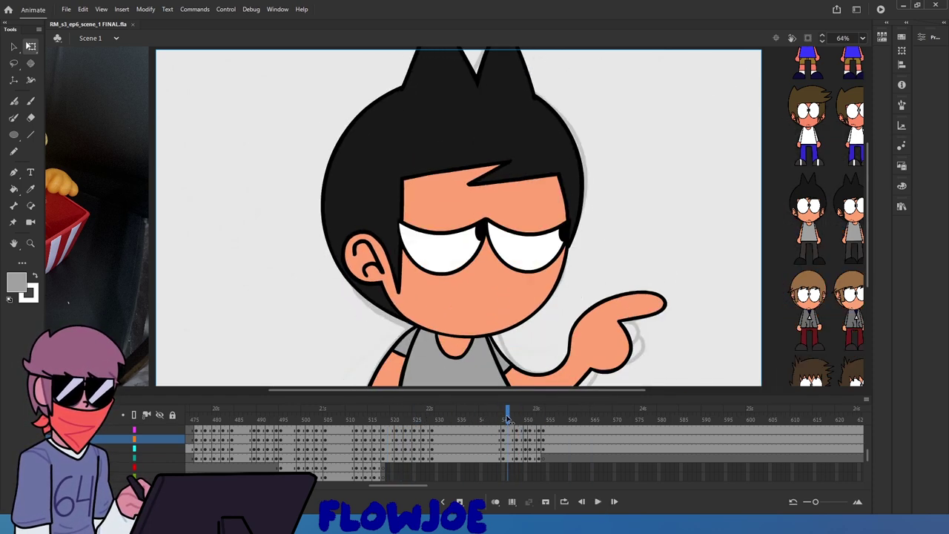
Move both eyes slightly upward on the head at frame 553
{"action": "mouse_move", "coordinate": [507, 417]}
{"action": "left_mouse_down"}
{"action": "mouse_move", "coordinate": [547, 437]}
{"action": "mouse_move", "coordinate": [541, 421]}
{"action": "left_mouse_up"}
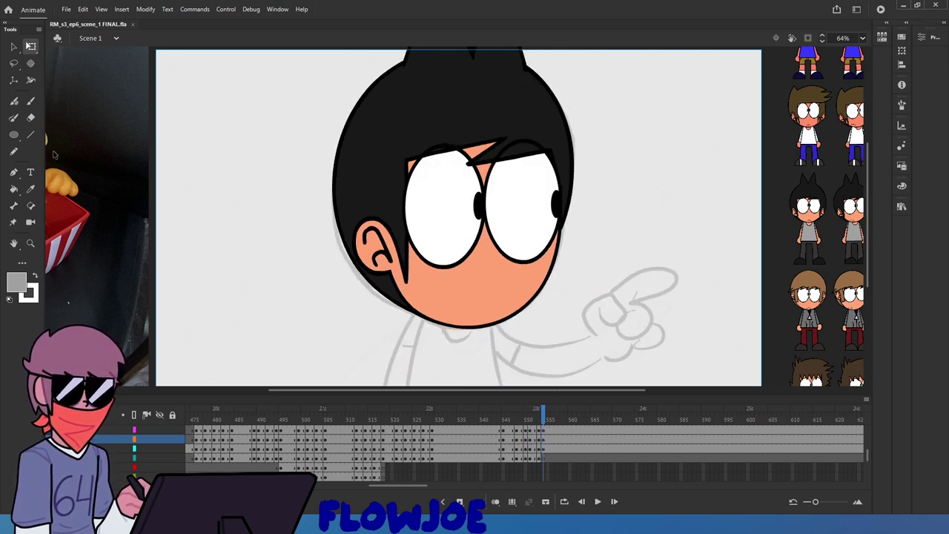
{"action": "left_click", "coordinate": [418, 187]}
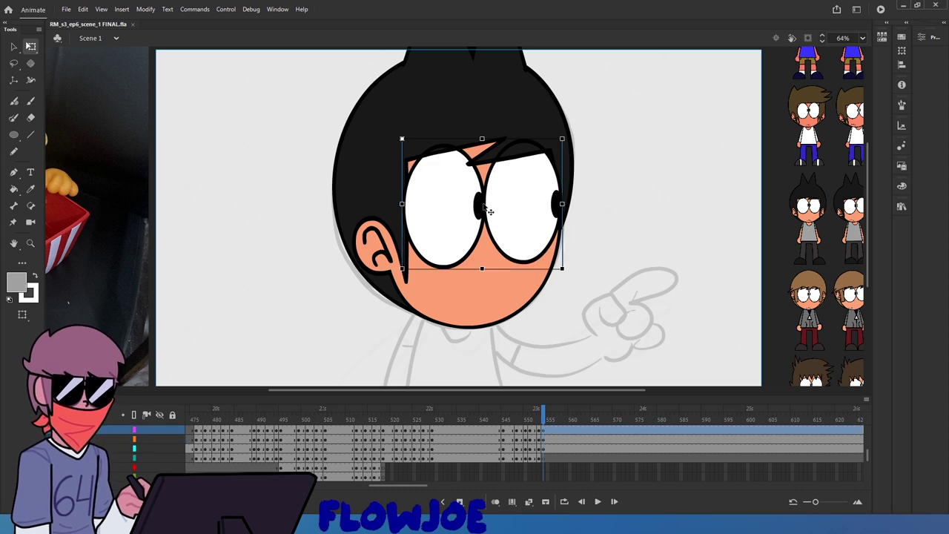
{"action": "left_click_drag", "start_coordinate": [489, 220], "coordinate": [491, 207]}
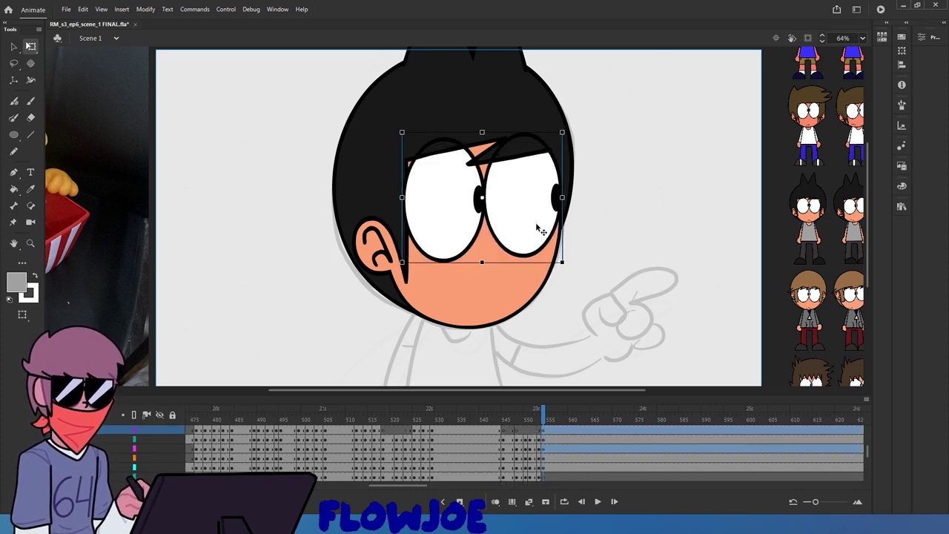
Play back the animation from around frame 531 and again from around frame 544, ending at frame 550
{"action": "left_click_drag", "start_coordinate": [550, 412], "coordinate": [548, 450]}
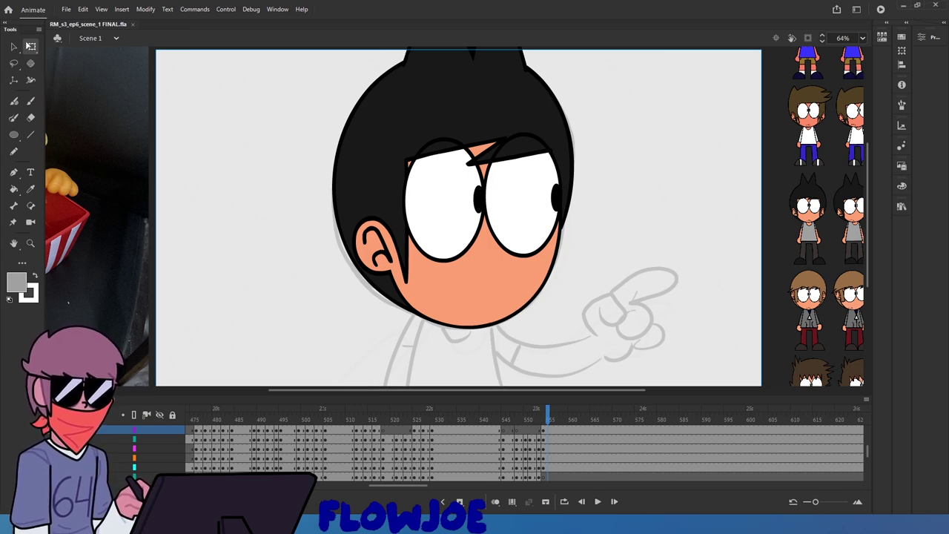
{"action": "left_click", "coordinate": [516, 430]}
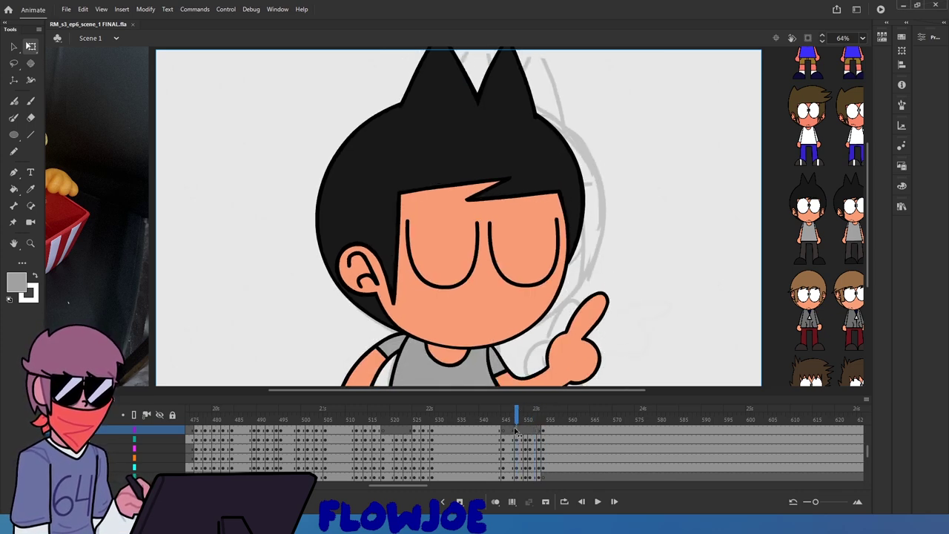
{"action": "left_click_drag", "start_coordinate": [516, 431], "coordinate": [442, 463]}
{"action": "left_click", "coordinate": [597, 502]}
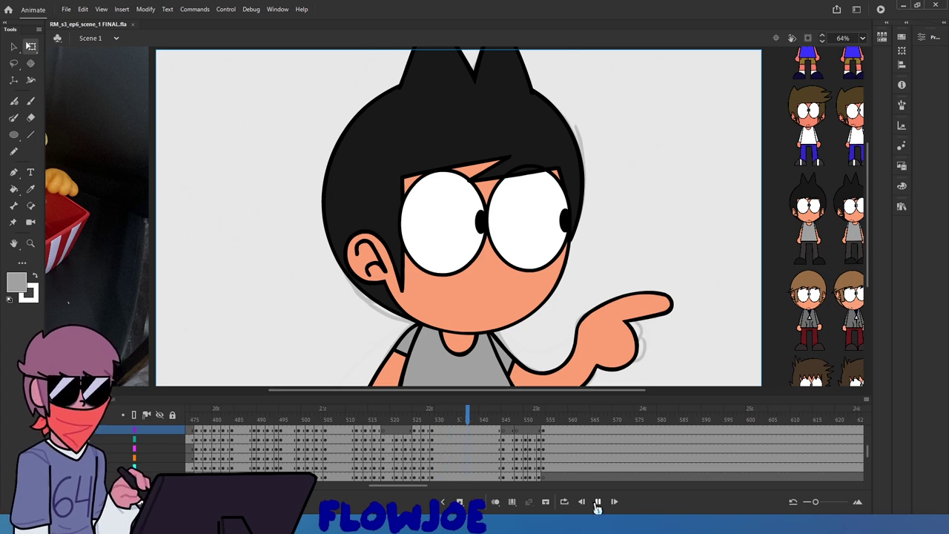
{"action": "left_click", "coordinate": [496, 431]}
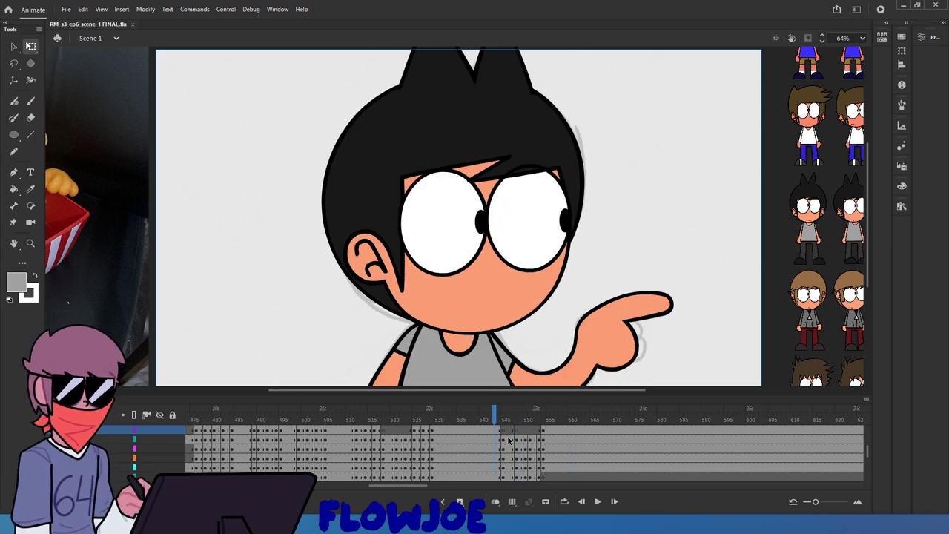
{"action": "left_click", "coordinate": [504, 430]}
{"action": "key", "text": "Return"}
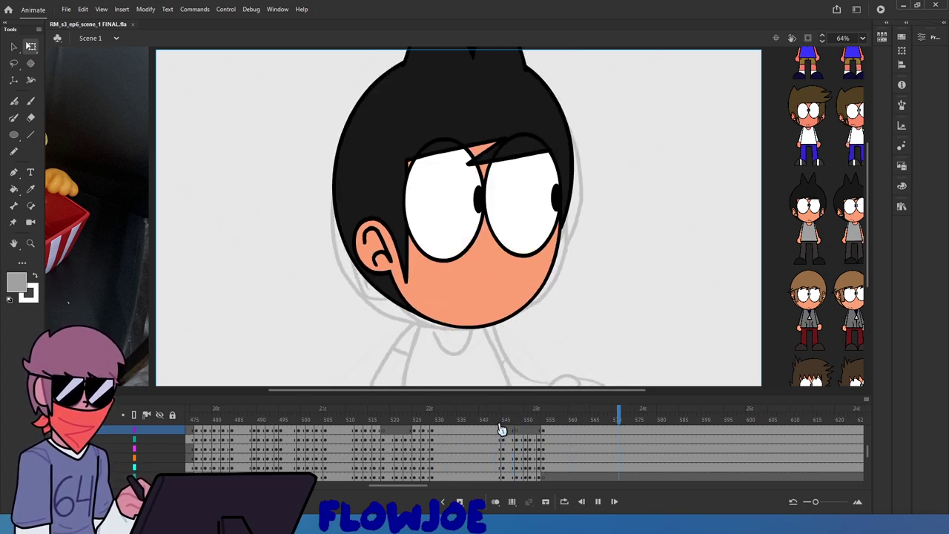
{"action": "left_click_drag", "start_coordinate": [503, 425], "coordinate": [530, 446]}
Select the head, hair and closed-eye artwork at frame 551 and try nudging the whole head slightly left
{"action": "left_click", "coordinate": [482, 342]}
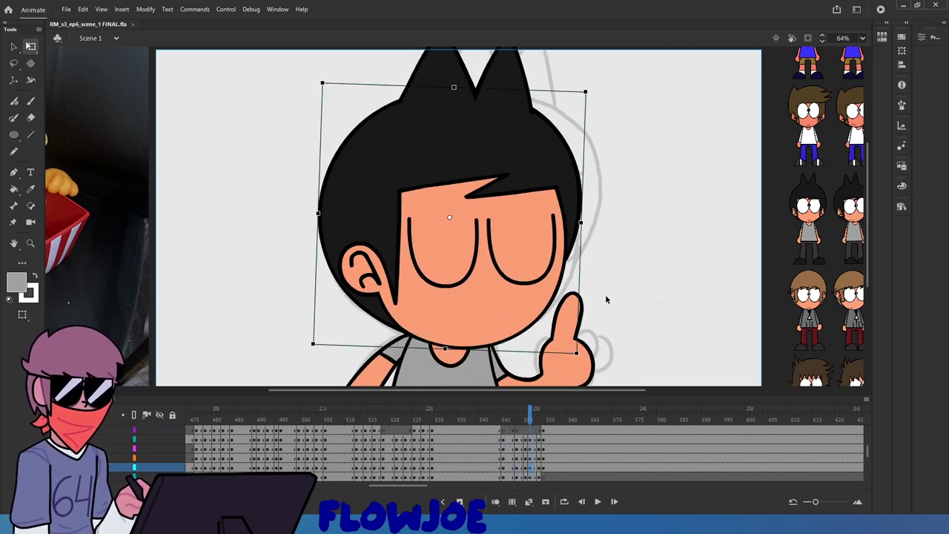
{"action": "left_click_drag", "start_coordinate": [603, 289], "coordinate": [554, 232]}
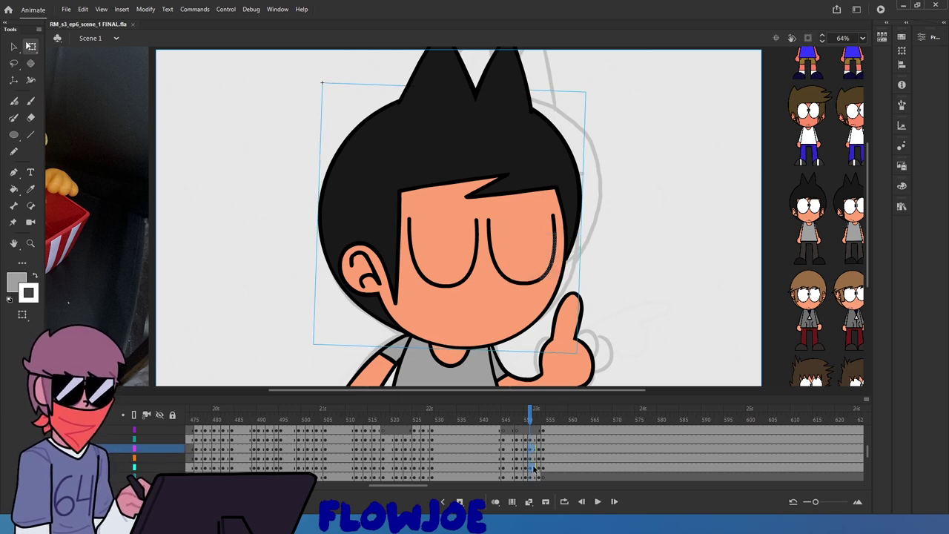
{"action": "left_click", "coordinate": [534, 467]}
{"action": "left_click", "coordinate": [534, 448]}
{"action": "left_click_drag", "start_coordinate": [534, 440], "coordinate": [534, 467]}
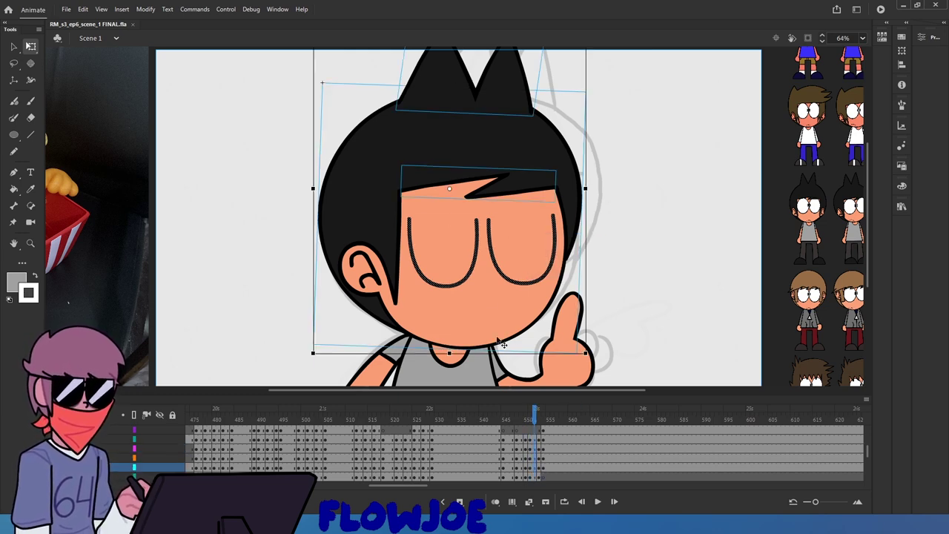
{"action": "key", "text": "Left"}
{"action": "key", "text": "Left"}
{"action": "key", "text": "Left"}
{"action": "key", "text": "Left"}
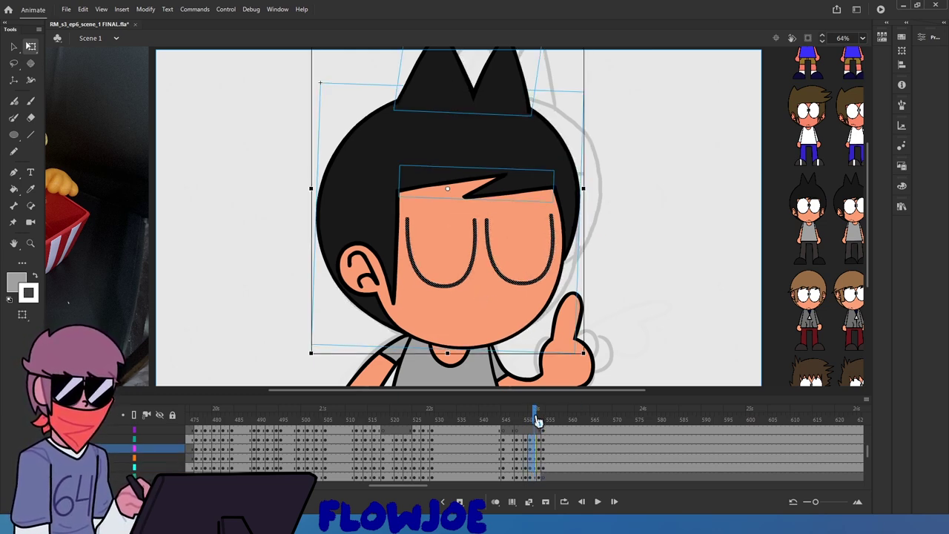
Undo the last leftward nudges of the head at frame 551
{"action": "mouse_move", "coordinate": [535, 417]}
{"action": "left_mouse_down"}
{"action": "mouse_move", "coordinate": [522, 419]}
{"action": "mouse_move", "coordinate": [535, 419]}
{"action": "left_mouse_up"}
{"action": "key", "text": "ctrl+z"}
{"action": "key", "text": "ctrl+z"}
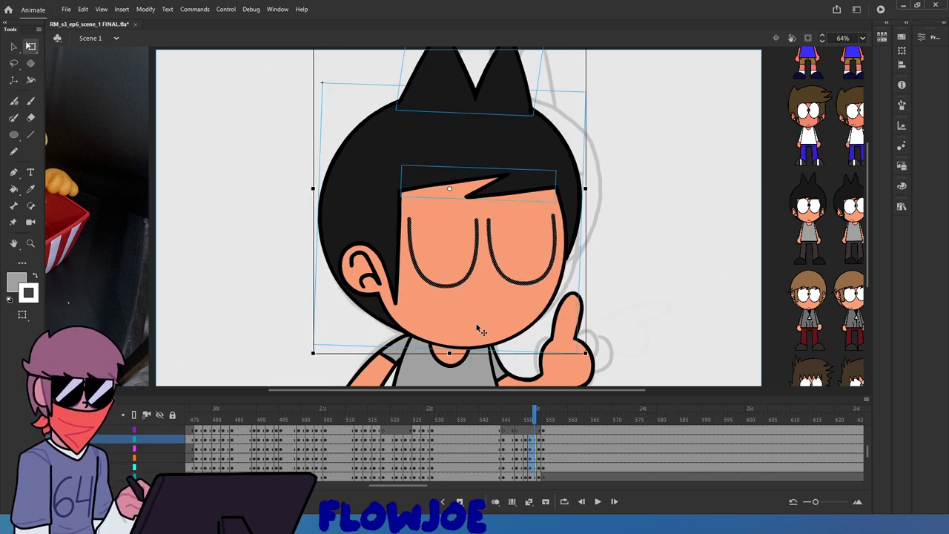
{"action": "key", "text": "ctrl+z"}
{"action": "key", "text": "ctrl+z"}
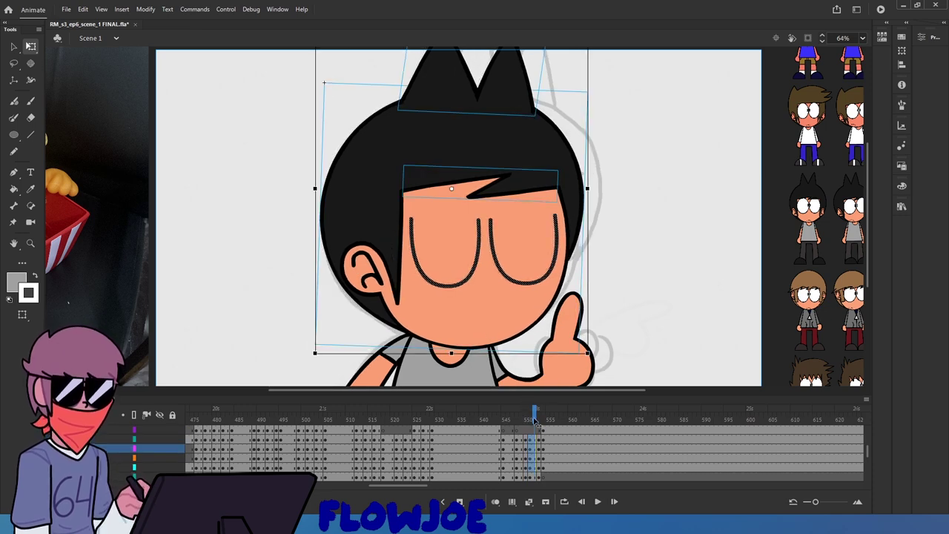
Examine the head and arm poses frame by frame between frames 544 and 553
{"action": "mouse_move", "coordinate": [534, 419]}
{"action": "left_mouse_down"}
{"action": "mouse_move", "coordinate": [504, 421]}
{"action": "mouse_move", "coordinate": [540, 464]}
{"action": "mouse_move", "coordinate": [546, 430]}
{"action": "mouse_move", "coordinate": [522, 428]}
{"action": "mouse_move", "coordinate": [541, 439]}
{"action": "mouse_move", "coordinate": [542, 413]}
{"action": "left_mouse_up"}
{"action": "left_click", "coordinate": [502, 413]}
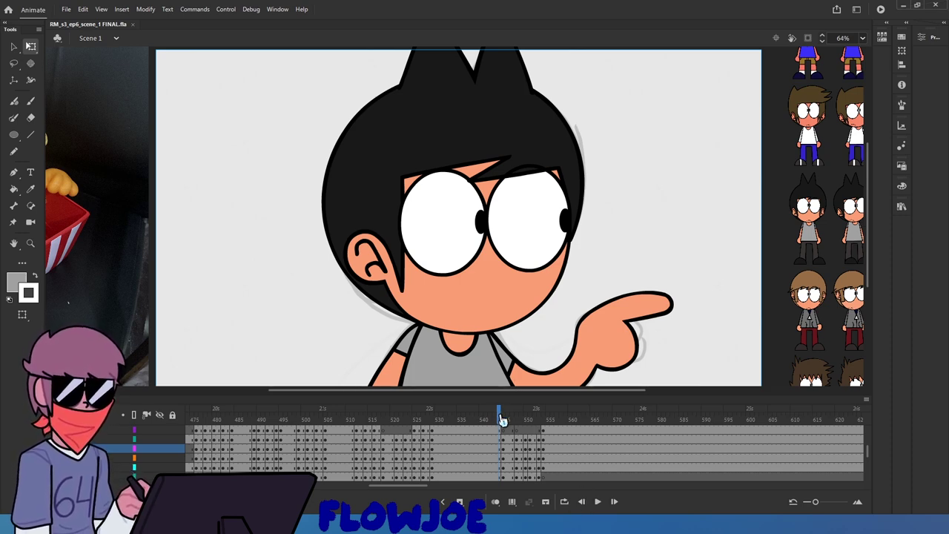
{"action": "left_click_drag", "start_coordinate": [502, 420], "coordinate": [501, 420]}
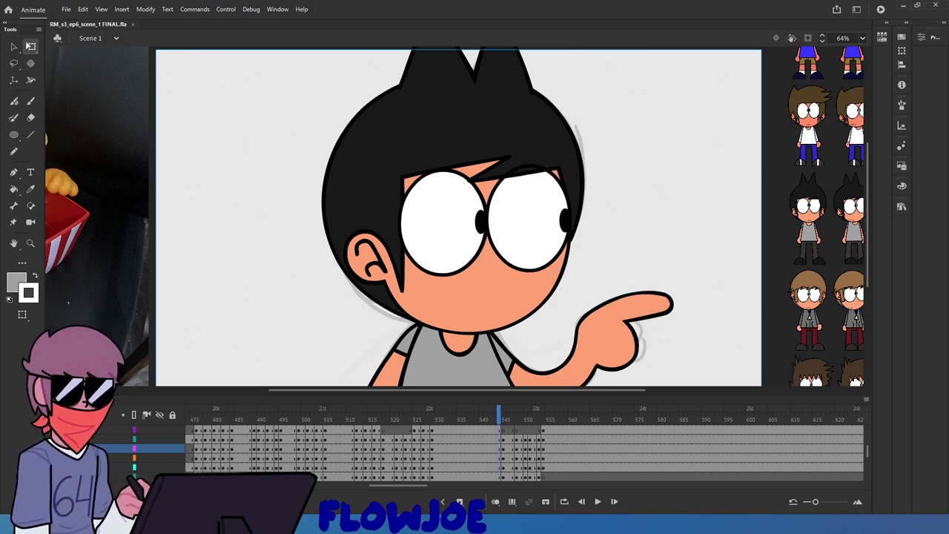
{"action": "left_click", "coordinate": [519, 420]}
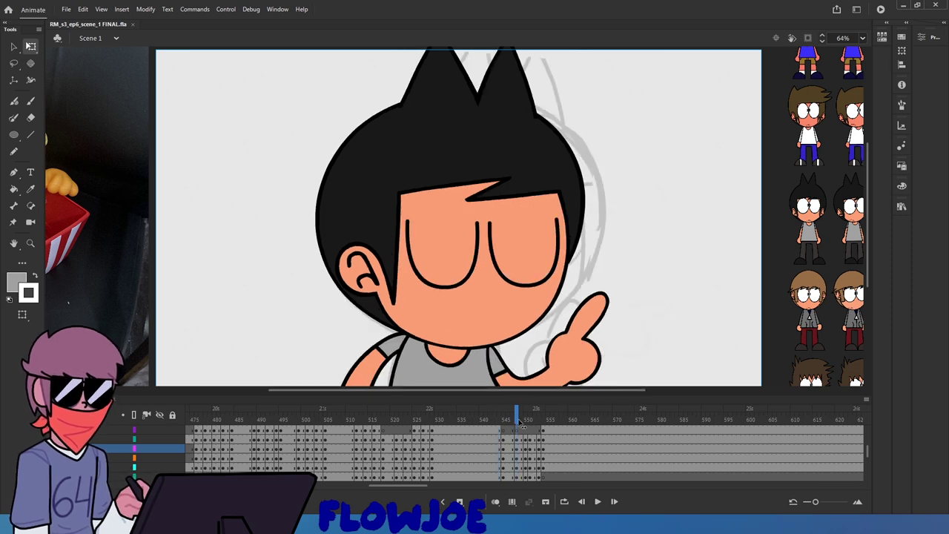
{"action": "left_click_drag", "start_coordinate": [518, 420], "coordinate": [532, 440]}
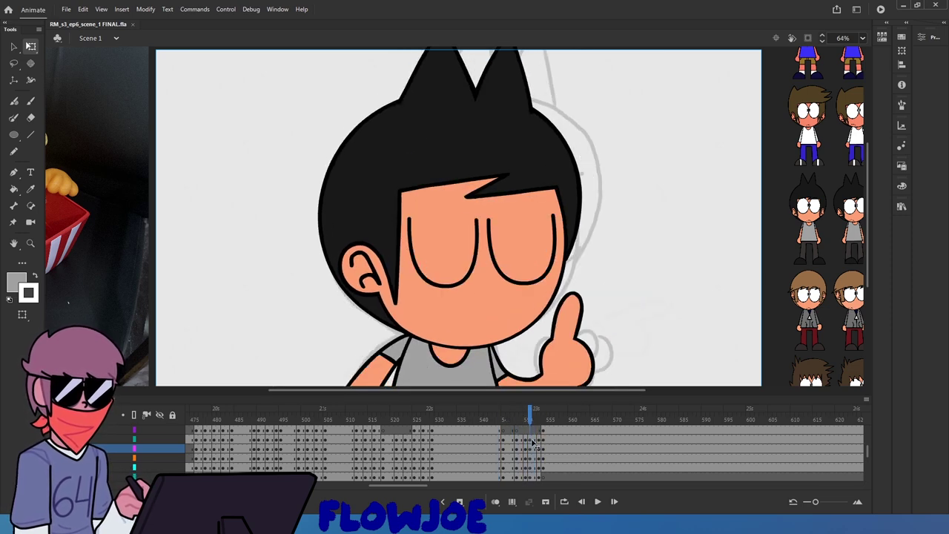
{"action": "left_click", "coordinate": [539, 421]}
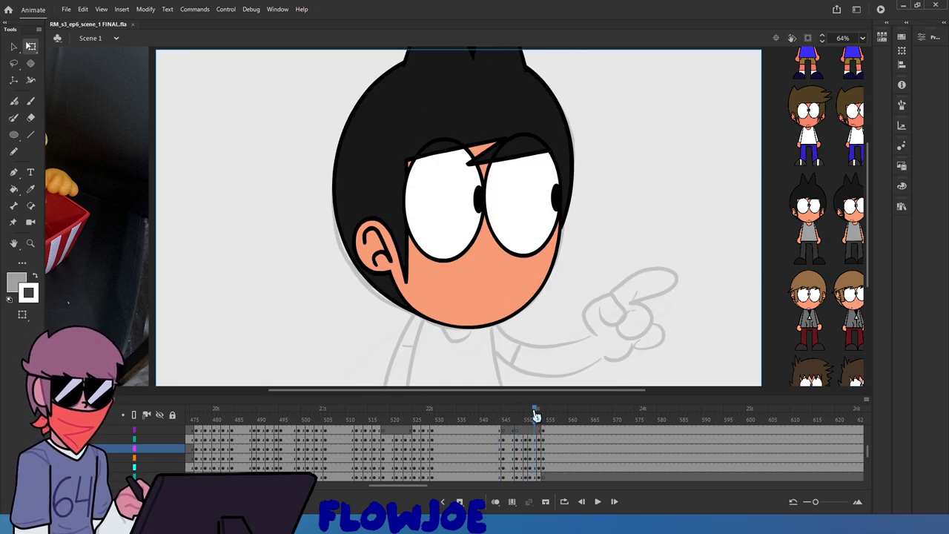
Shift the body, shirt and pointing arm slightly left under the head at frame 552
{"action": "left_click", "coordinate": [538, 417]}
{"action": "left_click", "coordinate": [497, 341]}
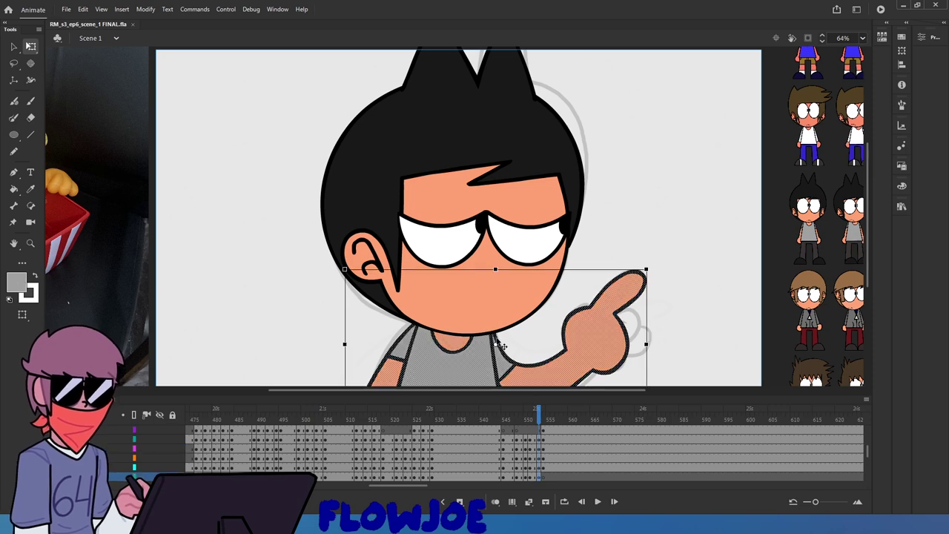
{"action": "scroll", "coordinate": [501, 345], "scroll_direction": "down", "scroll_amount": 3}
{"action": "left_click_drag", "start_coordinate": [459, 295], "coordinate": [457, 293]}
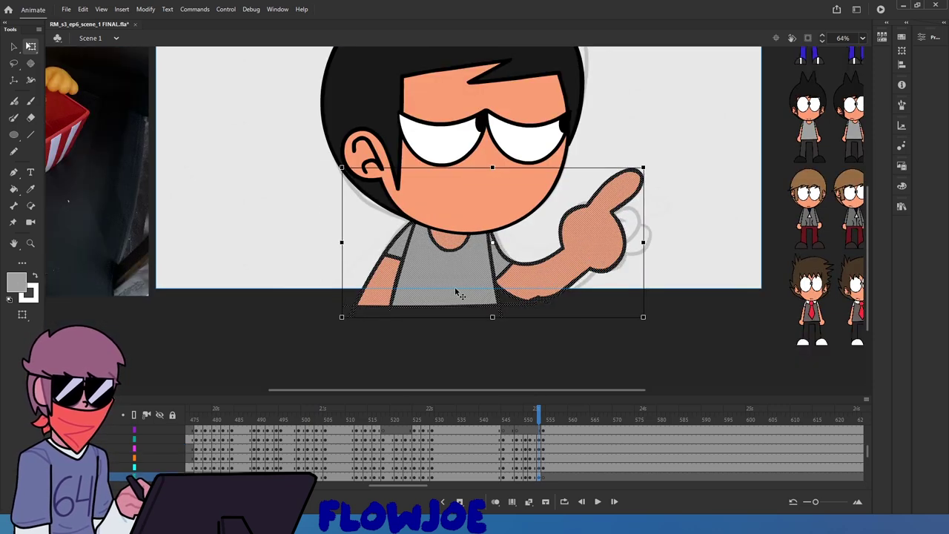
{"action": "scroll", "coordinate": [469, 263], "scroll_direction": "up", "scroll_amount": 2}
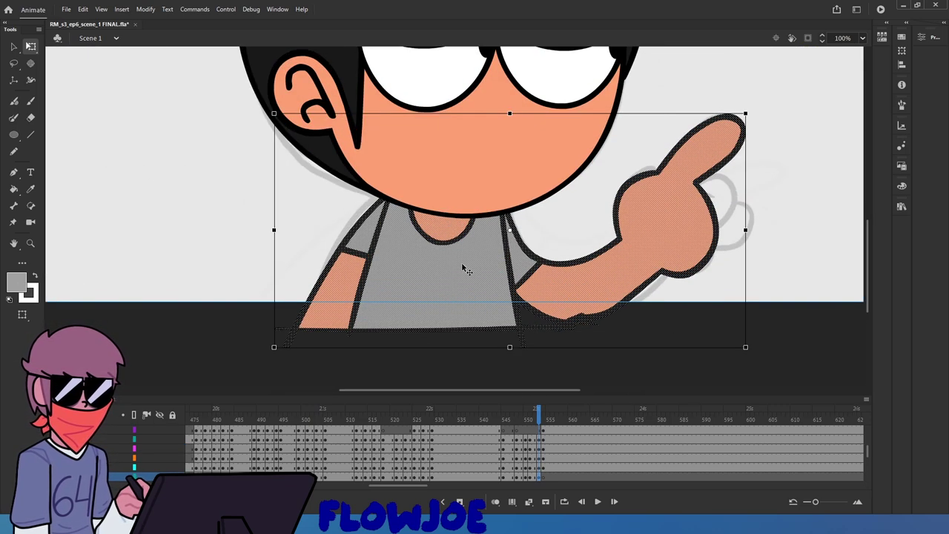
{"action": "scroll", "coordinate": [462, 263], "scroll_direction": "down", "scroll_amount": 2}
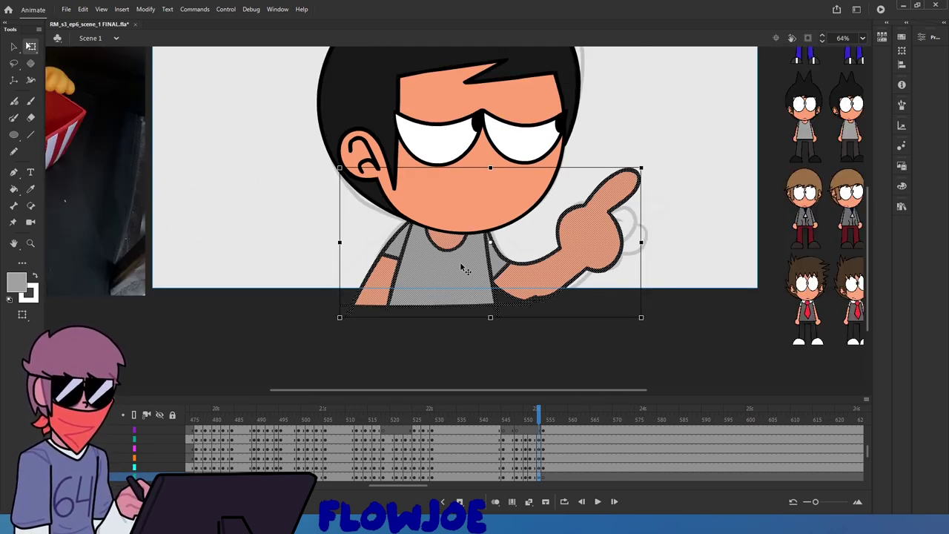
{"action": "scroll", "coordinate": [460, 205], "scroll_direction": "down", "scroll_amount": 1}
{"action": "left_click", "coordinate": [551, 322]}
{"action": "scroll", "coordinate": [547, 323], "scroll_direction": "up", "scroll_amount": 2}
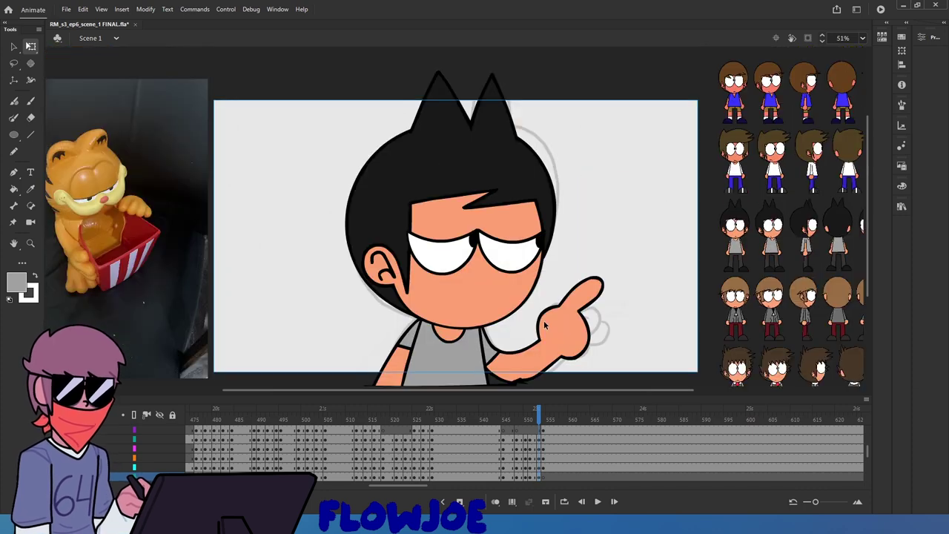
Play back the pointing motion from around frame 537 to check the body's placement
{"action": "left_click_drag", "start_coordinate": [538, 409], "coordinate": [471, 423]}
{"action": "left_click", "coordinate": [598, 502]}
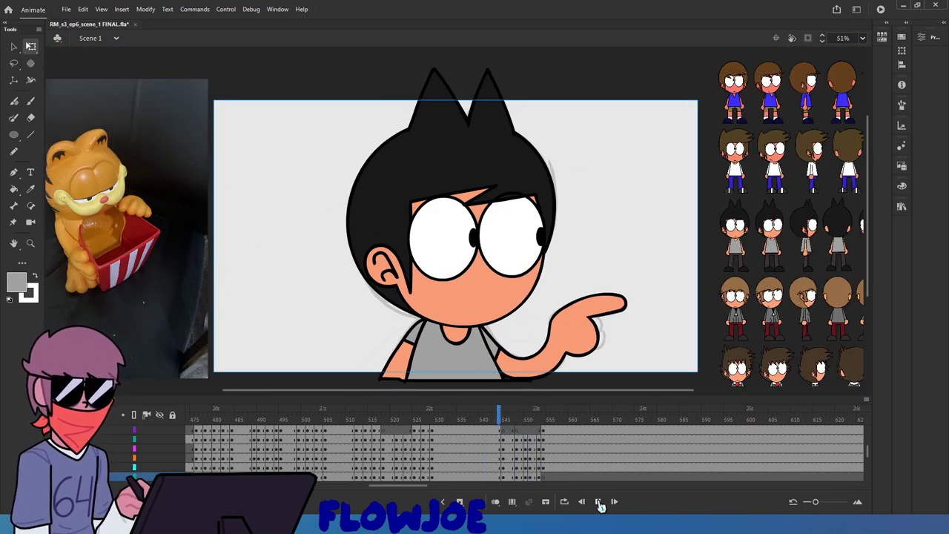
{"action": "left_click", "coordinate": [599, 502]}
Sample the black between the eyes at frame 553 as the fill colour and save the file
{"action": "scroll", "coordinate": [453, 335], "scroll_direction": "up", "scroll_amount": 2}
{"action": "left_click_drag", "start_coordinate": [530, 417], "coordinate": [544, 420]}
{"action": "scroll", "coordinate": [505, 364], "scroll_direction": "down", "scroll_amount": 3}
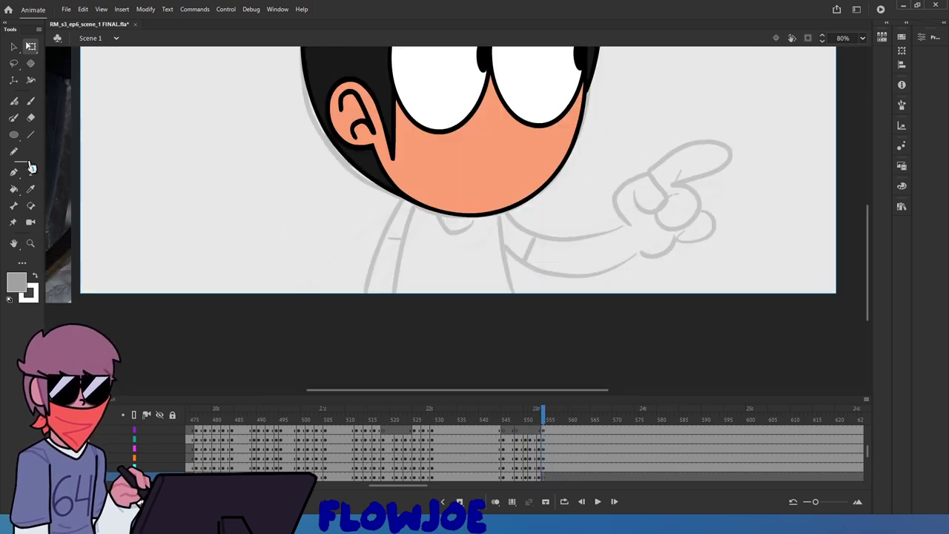
{"action": "left_click", "coordinate": [32, 190]}
{"action": "scroll", "coordinate": [385, 111], "scroll_direction": "up", "scroll_amount": 3}
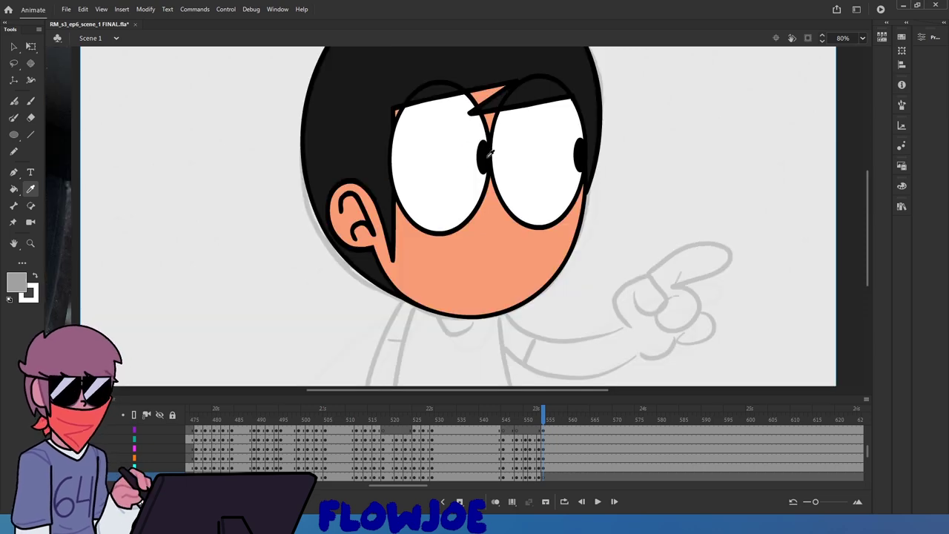
{"action": "left_click", "coordinate": [488, 162]}
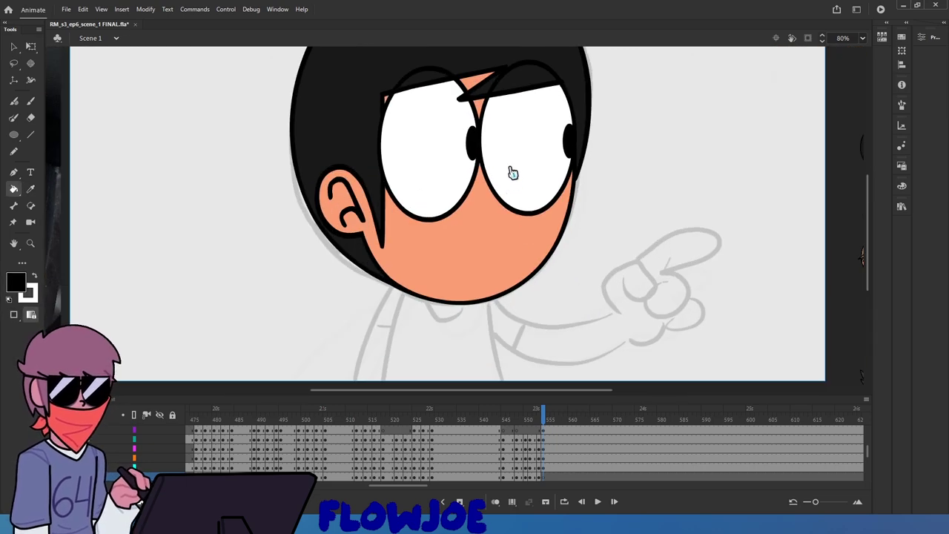
{"action": "key", "text": "ctrl+s"}
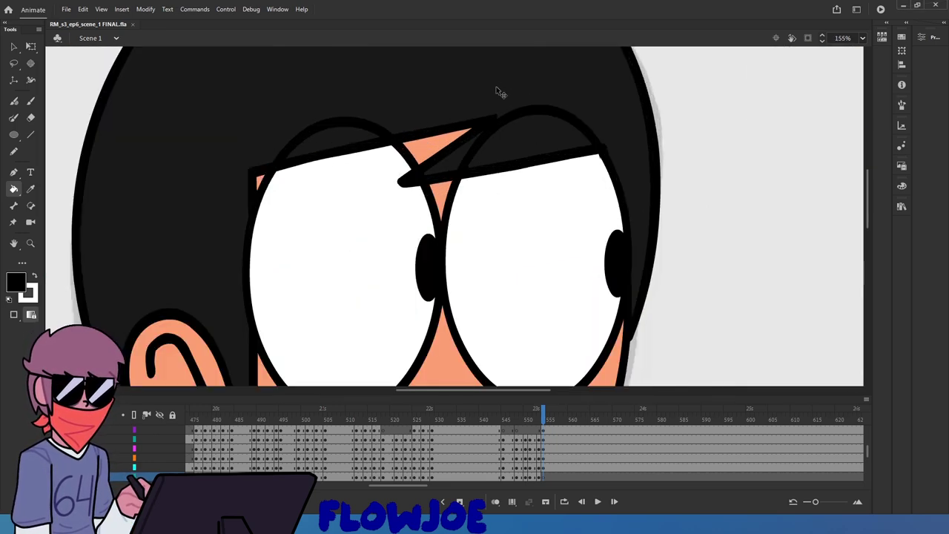
Inspect the fringe's corner over the eye nearest the pointing arm inside the eye and fringe symbols, and return to Scene 1
{"action": "key", "text": "q"}
{"action": "scroll", "coordinate": [496, 89], "scroll_direction": "down", "scroll_amount": 2}
{"action": "scroll", "coordinate": [546, 117], "scroll_direction": "up", "scroll_amount": 7}
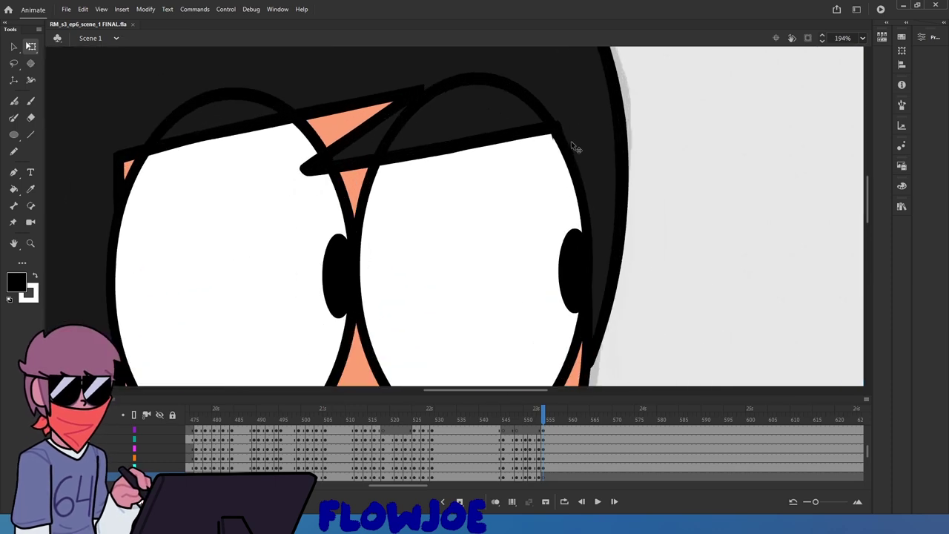
{"action": "double_click", "coordinate": [541, 130]}
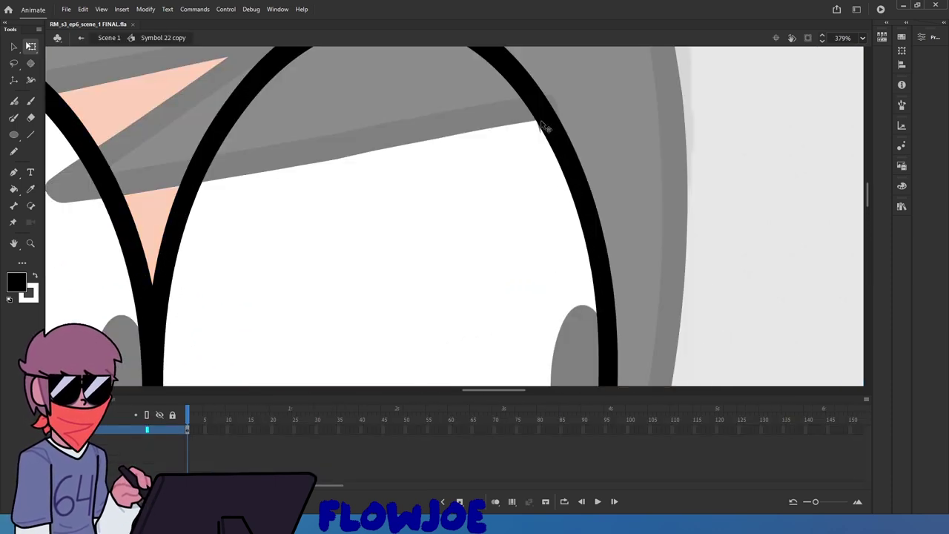
{"action": "double_click", "coordinate": [526, 111]}
{"action": "double_click", "coordinate": [539, 127]}
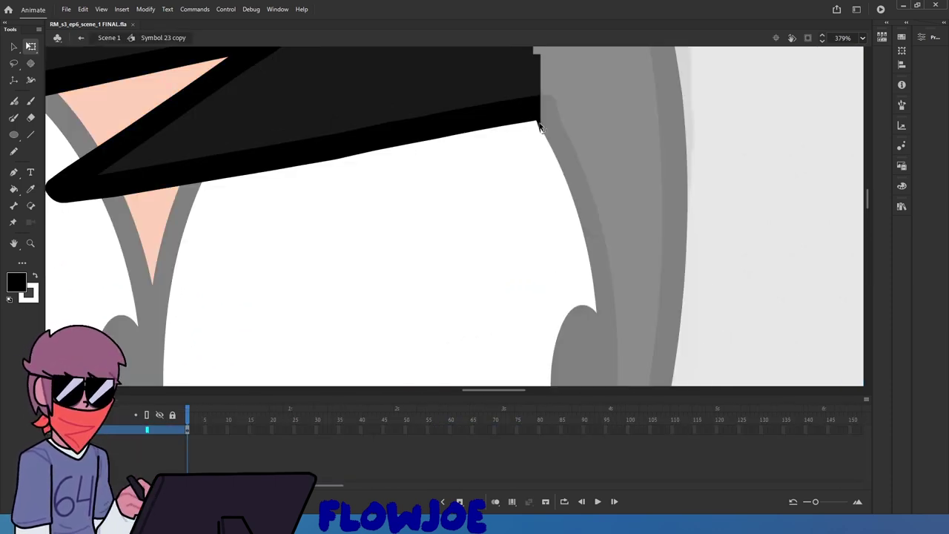
{"action": "double_click", "coordinate": [539, 132]}
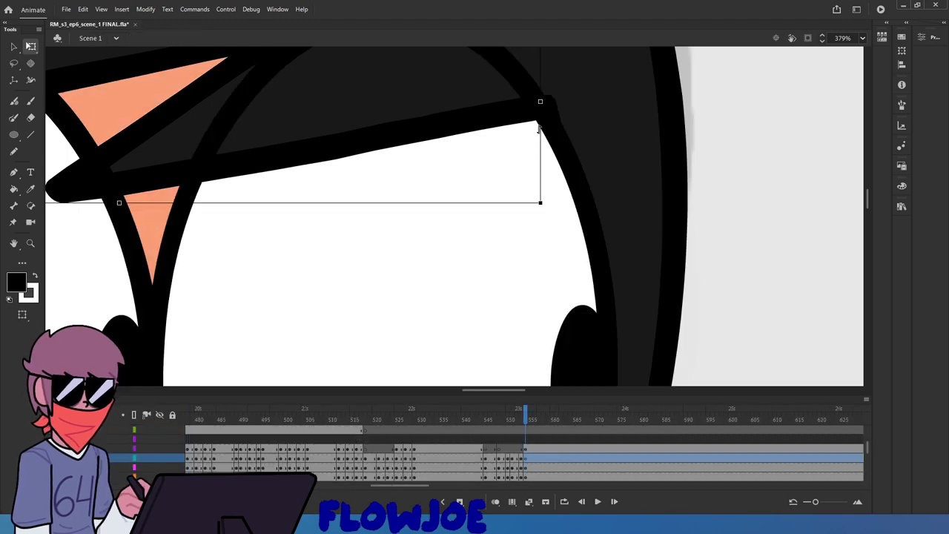
{"action": "left_click", "coordinate": [699, 193]}
Save the animation file with the whole head and arm sketch of frame 553 in view
{"action": "scroll", "coordinate": [304, 150], "scroll_direction": "down", "scroll_amount": 5}
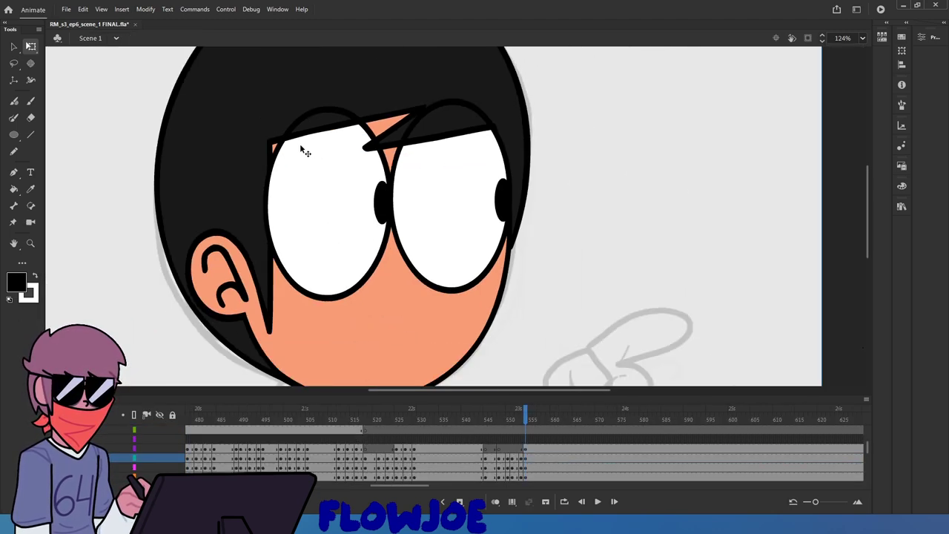
{"action": "scroll", "coordinate": [304, 151], "scroll_direction": "down", "scroll_amount": 3}
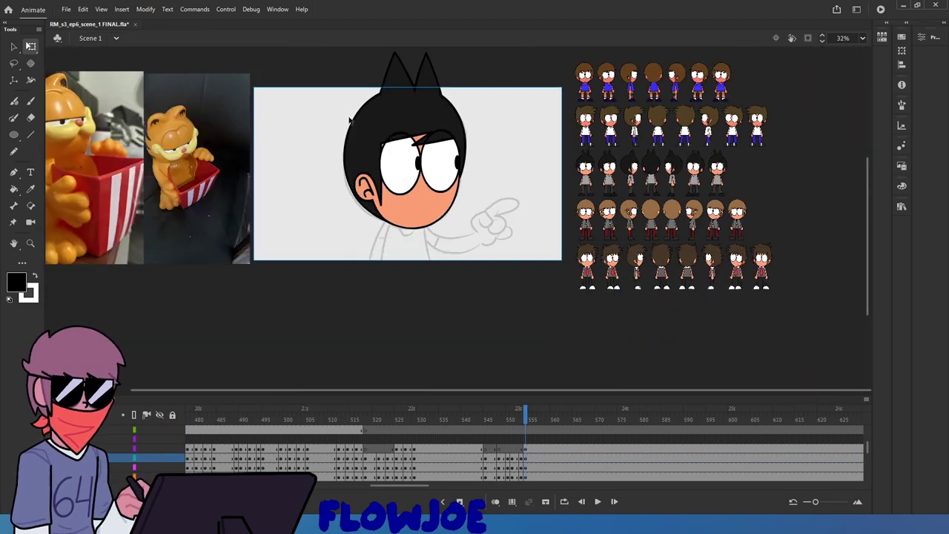
{"action": "scroll", "coordinate": [351, 122], "scroll_direction": "up", "scroll_amount": 2}
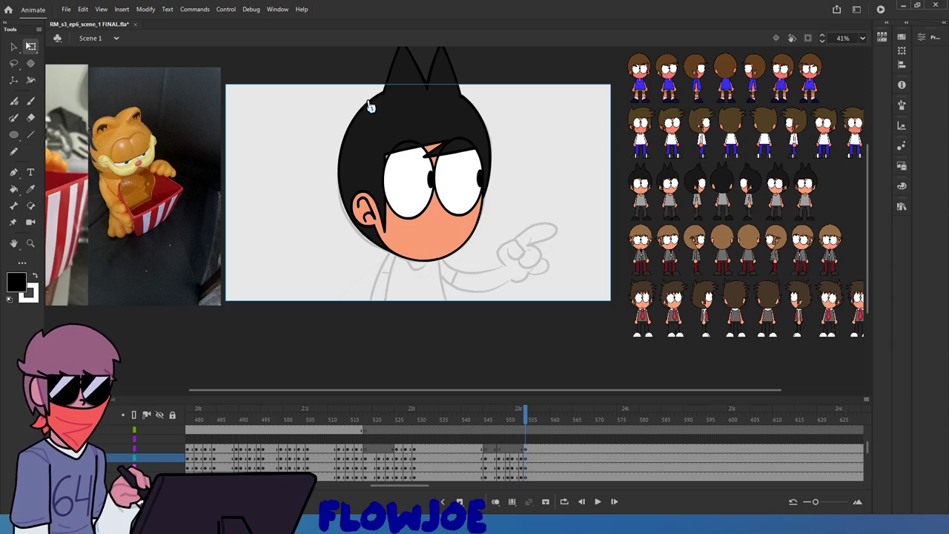
{"action": "key", "text": "ctrl+s"}
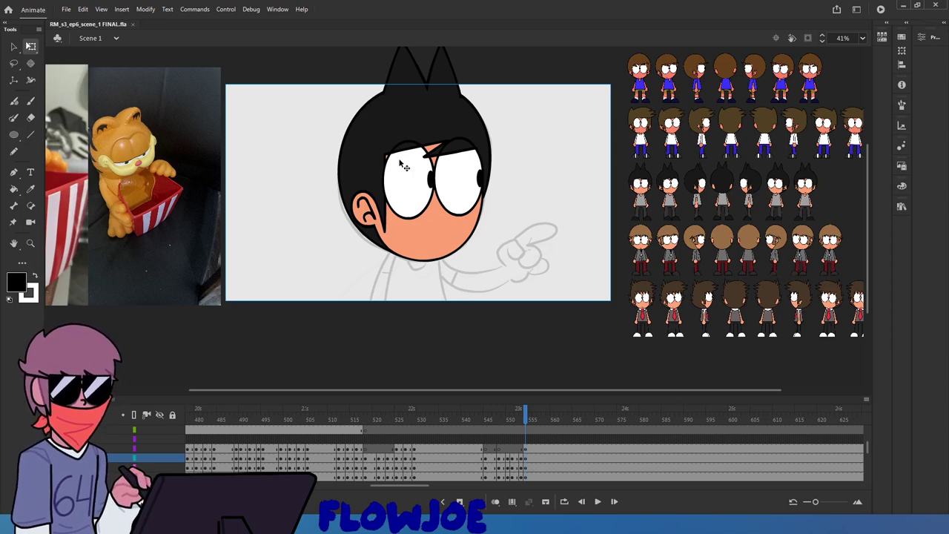
{"action": "scroll", "coordinate": [384, 149], "scroll_direction": "down", "scroll_amount": 2}
{"action": "scroll", "coordinate": [348, 78], "scroll_direction": "up", "scroll_amount": 3}
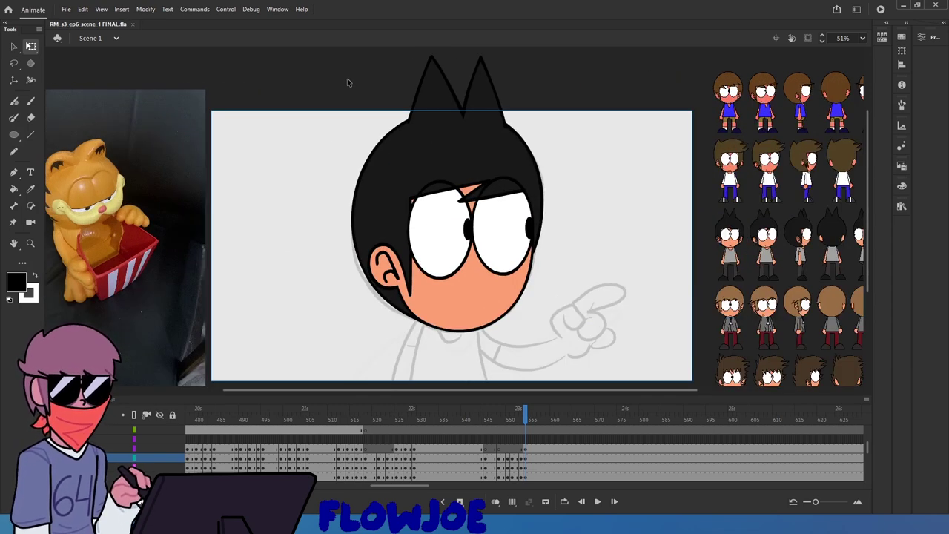
Examine the coloured head of frame 553 against the rough body and pointing arm sketch
{"action": "scroll", "coordinate": [628, 159], "scroll_direction": "down", "scroll_amount": 2}
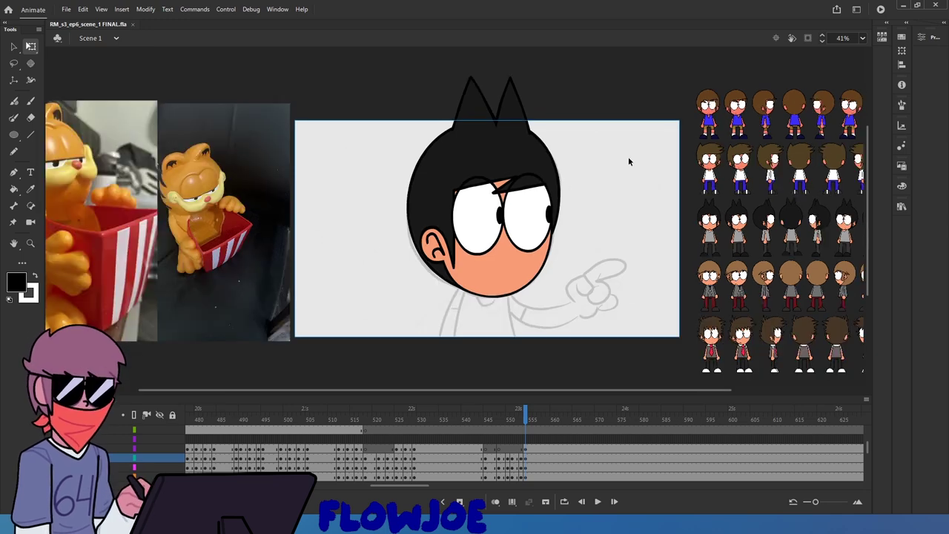
{"action": "scroll", "coordinate": [482, 132], "scroll_direction": "up", "scroll_amount": 2}
{"action": "scroll", "coordinate": [485, 136], "scroll_direction": "down", "scroll_amount": 2}
{"action": "scroll", "coordinate": [485, 137], "scroll_direction": "up", "scroll_amount": 1}
{"action": "scroll", "coordinate": [519, 245], "scroll_direction": "down", "scroll_amount": 3}
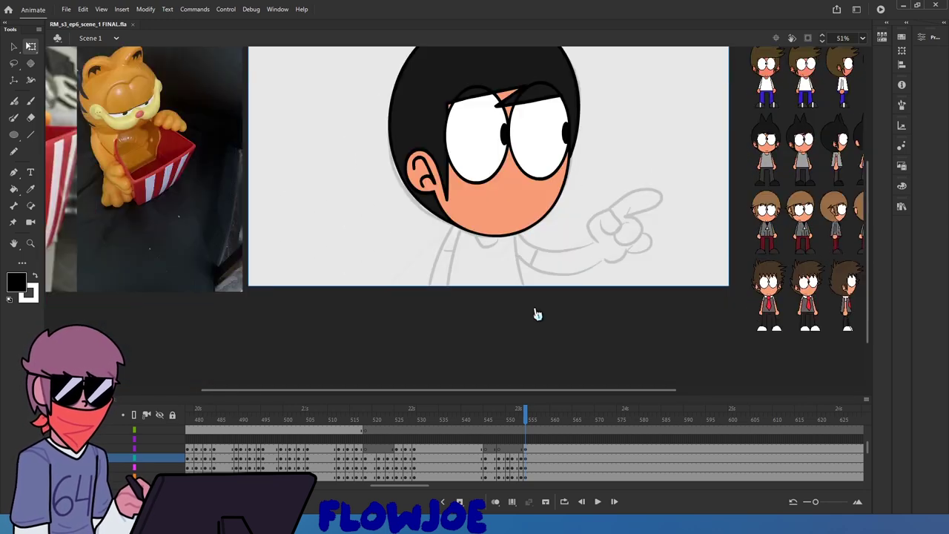
{"action": "mouse_move", "coordinate": [521, 418]}
{"action": "left_mouse_down"}
{"action": "mouse_move", "coordinate": [493, 422]}
{"action": "mouse_move", "coordinate": [523, 420]}
{"action": "mouse_move", "coordinate": [530, 442]}
{"action": "mouse_move", "coordinate": [523, 419]}
{"action": "left_mouse_up"}
{"action": "scroll", "coordinate": [454, 150], "scroll_direction": "down", "scroll_amount": 1}
{"action": "scroll", "coordinate": [452, 149], "scroll_direction": "up", "scroll_amount": 1}
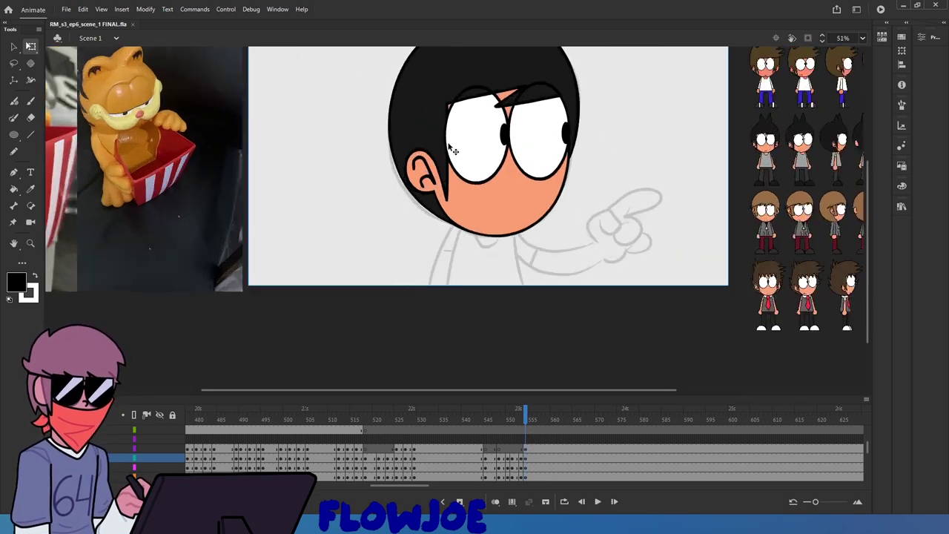
{"action": "scroll", "coordinate": [507, 261], "scroll_direction": "up", "scroll_amount": 2}
{"action": "scroll", "coordinate": [544, 261], "scroll_direction": "down", "scroll_amount": 1}
{"action": "scroll", "coordinate": [560, 299], "scroll_direction": "up", "scroll_amount": 3}
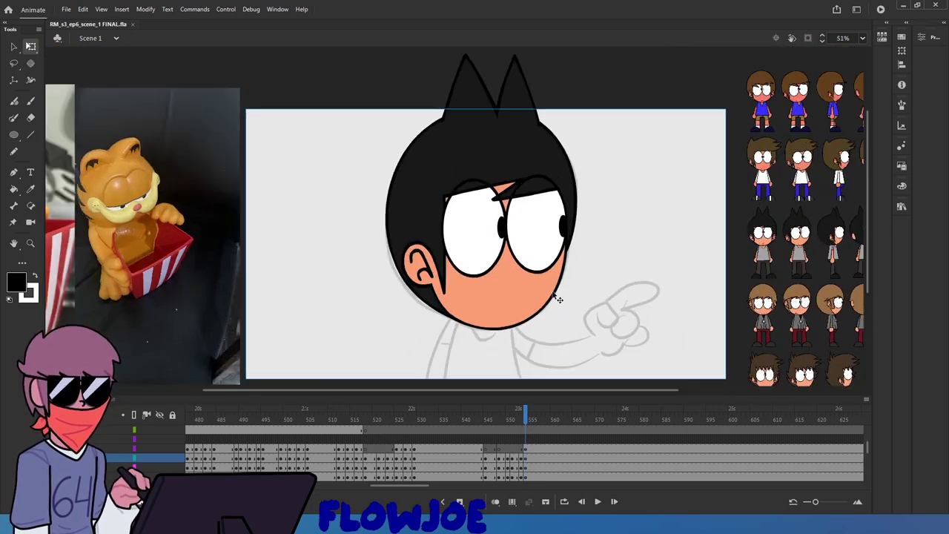
{"action": "scroll", "coordinate": [552, 290], "scroll_direction": "down", "scroll_amount": 5}
{"action": "scroll", "coordinate": [536, 310], "scroll_direction": "up", "scroll_amount": 3}
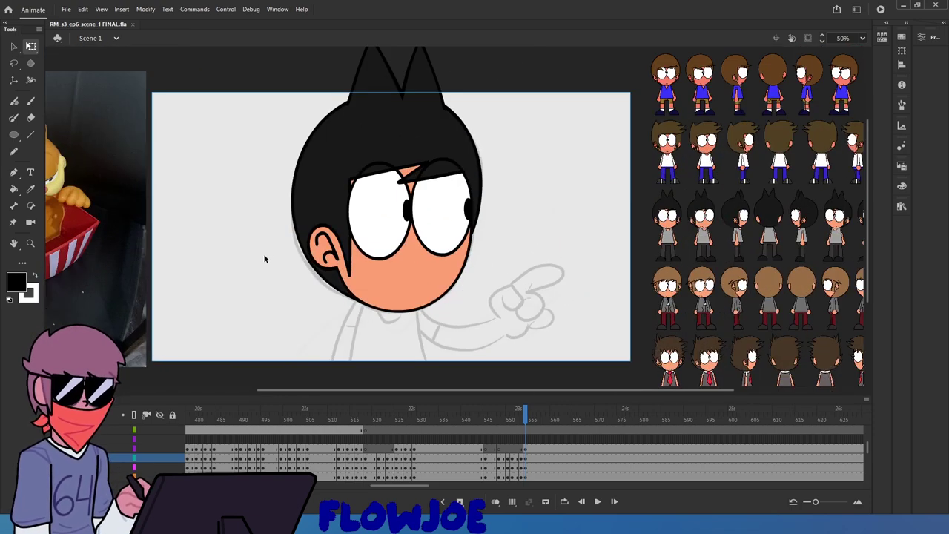
{"action": "scroll", "coordinate": [264, 258], "scroll_direction": "down", "scroll_amount": 3}
{"action": "scroll", "coordinate": [433, 312], "scroll_direction": "up", "scroll_amount": 2}
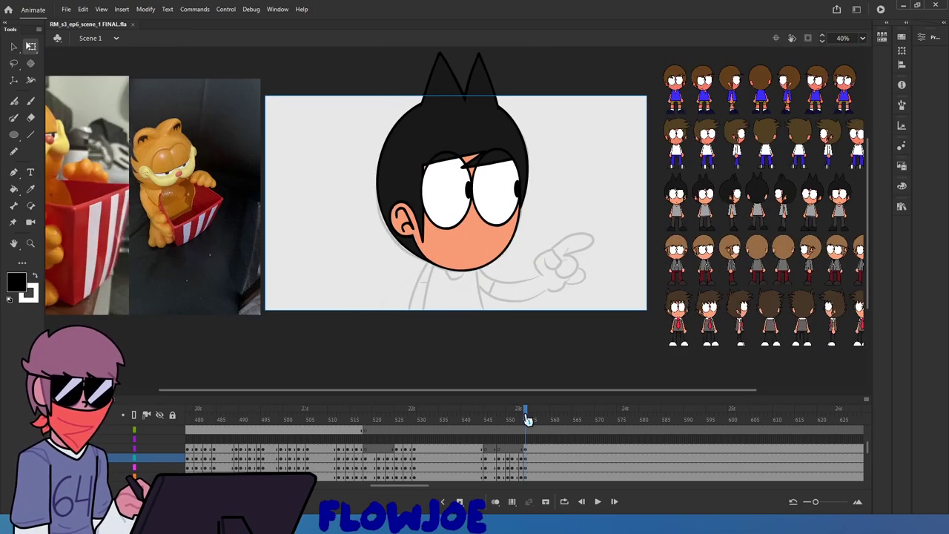
At frame 552, lasso the outer half of the pointing hand's fist and narrow it slightly toward the forearm
{"action": "mouse_move", "coordinate": [526, 415]}
{"action": "left_mouse_down"}
{"action": "mouse_move", "coordinate": [508, 424]}
{"action": "mouse_move", "coordinate": [525, 428]}
{"action": "left_mouse_up"}
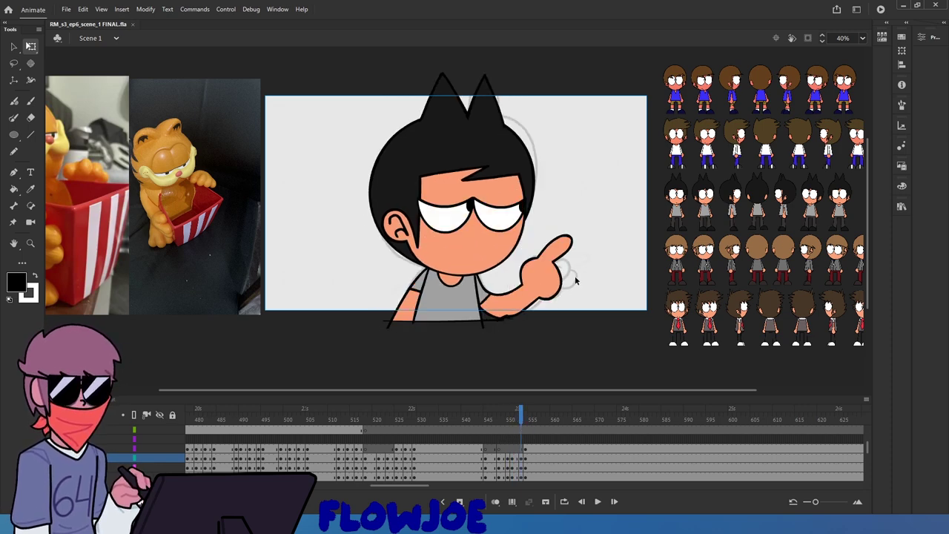
{"action": "scroll", "coordinate": [574, 275], "scroll_direction": "up", "scroll_amount": 5}
{"action": "left_click_drag", "start_coordinate": [605, 353], "coordinate": [486, 124]}
{"action": "left_click", "coordinate": [644, 232]}
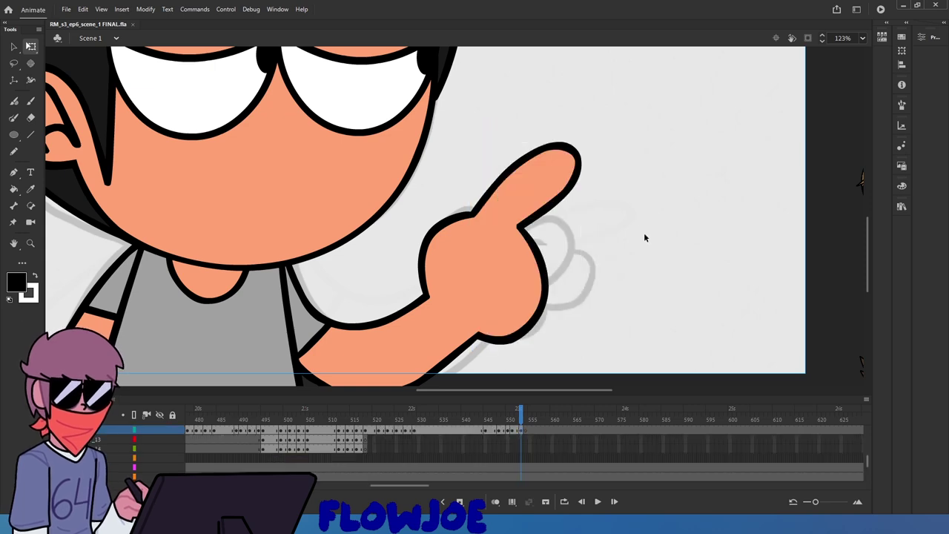
{"action": "left_click", "coordinate": [525, 277]}
{"action": "left_click", "coordinate": [591, 283]}
{"action": "left_click", "coordinate": [13, 63]}
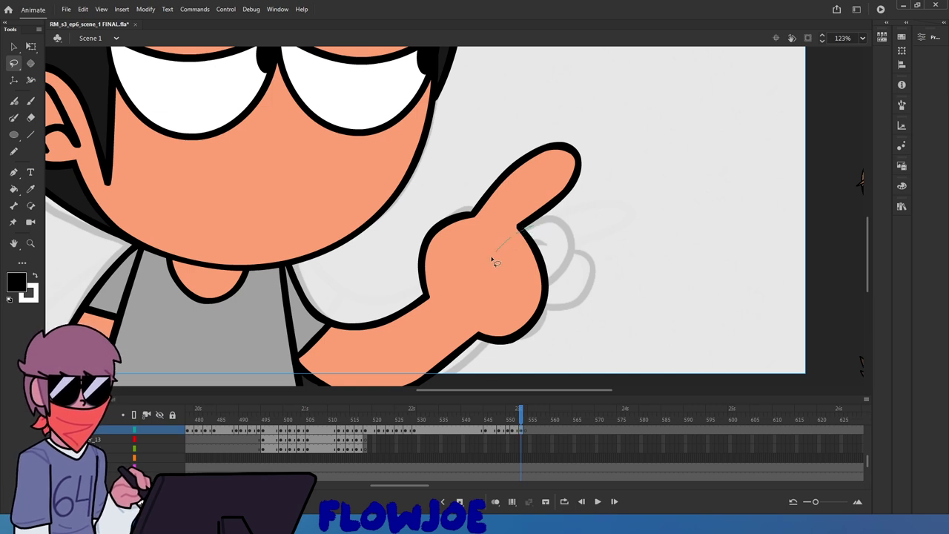
{"action": "mouse_move", "coordinate": [523, 231]}
{"action": "left_mouse_down"}
{"action": "mouse_move", "coordinate": [493, 252]}
{"action": "mouse_move", "coordinate": [487, 344]}
{"action": "mouse_move", "coordinate": [623, 238]}
{"action": "mouse_move", "coordinate": [589, 219]}
{"action": "left_mouse_up"}
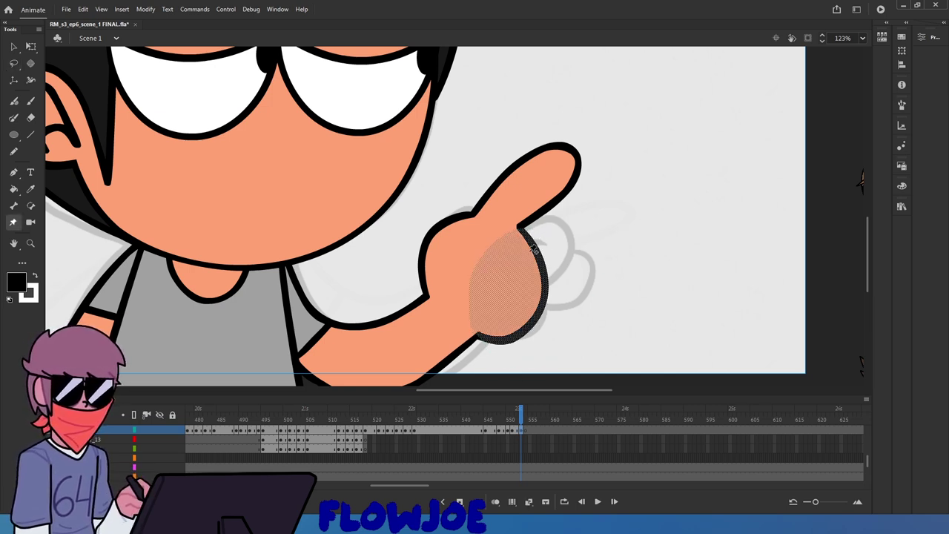
{"action": "key", "text": "q"}
{"action": "left_click_drag", "start_coordinate": [509, 287], "coordinate": [460, 281]}
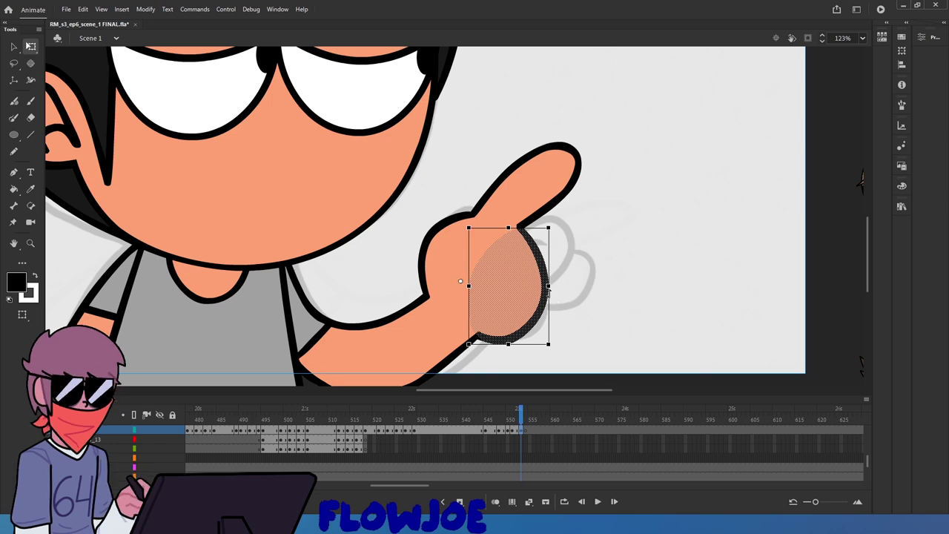
{"action": "left_click_drag", "start_coordinate": [548, 288], "coordinate": [542, 293]}
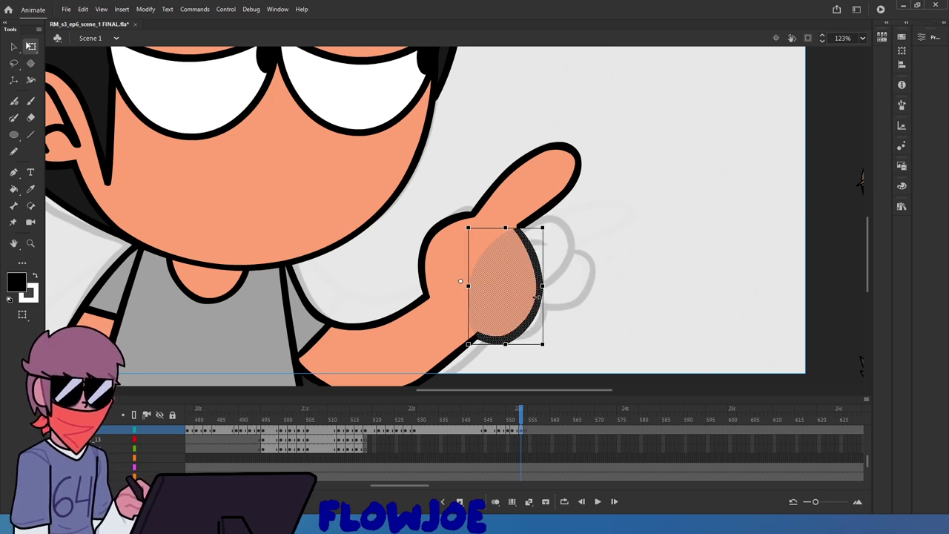
{"action": "left_click", "coordinate": [594, 273]}
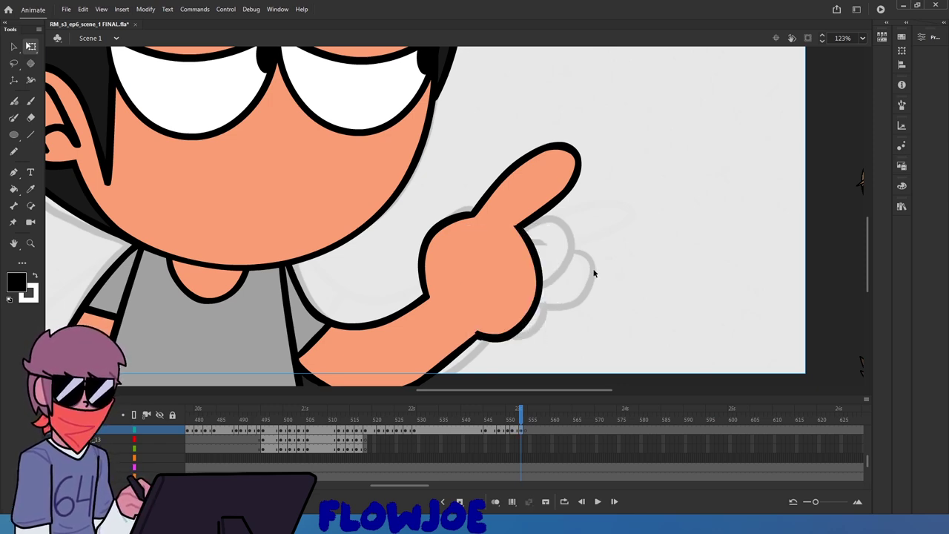
{"action": "scroll", "coordinate": [491, 317], "scroll_direction": "up", "scroll_amount": 4}
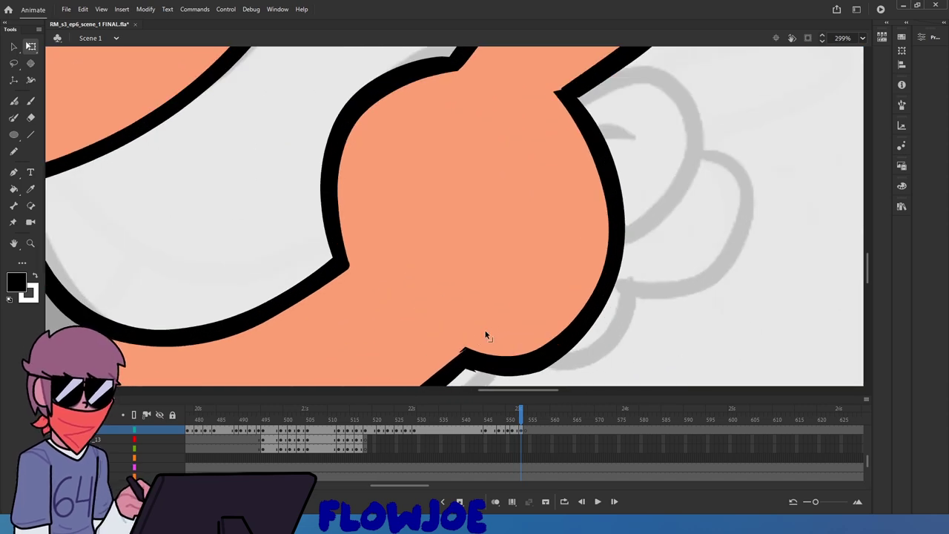
{"action": "left_click_drag", "start_coordinate": [460, 351], "coordinate": [554, 296]}
{"action": "scroll", "coordinate": [536, 297], "scroll_direction": "down", "scroll_amount": 3}
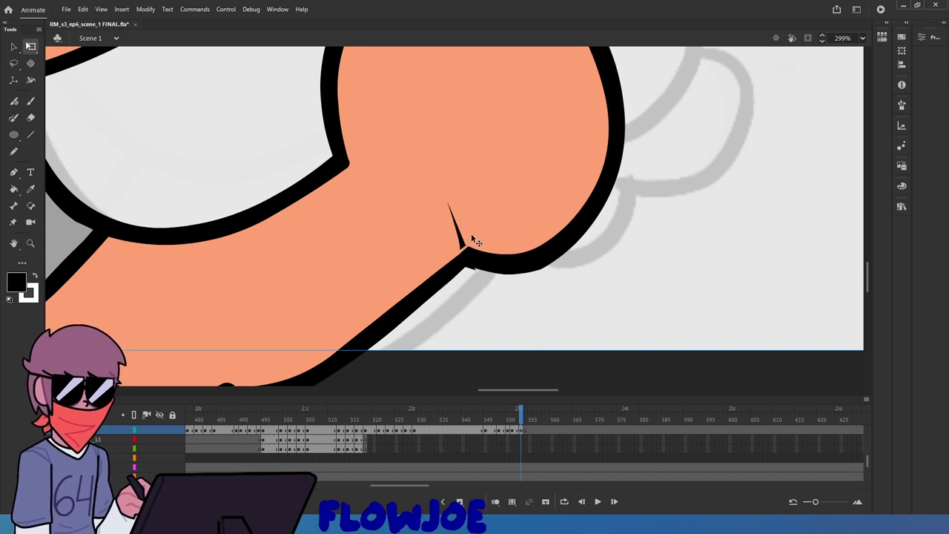
{"action": "left_click_drag", "start_coordinate": [465, 247], "coordinate": [585, 277]}
{"action": "scroll", "coordinate": [473, 274], "scroll_direction": "up", "scroll_amount": 4}
{"action": "key", "text": "ctrl+z"}
{"action": "key", "text": "ctrl+z"}
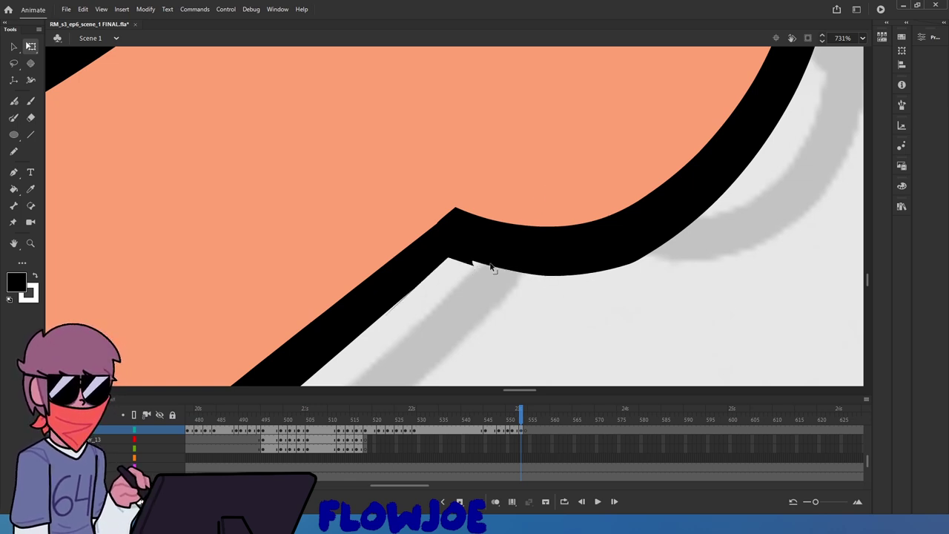
Pull the outline's lower edge into a smooth curve to remove the jagged notch where the forearm meets the fist
{"action": "left_click_drag", "start_coordinate": [474, 263], "coordinate": [561, 279]}
{"action": "key", "text": "ctrl+z"}
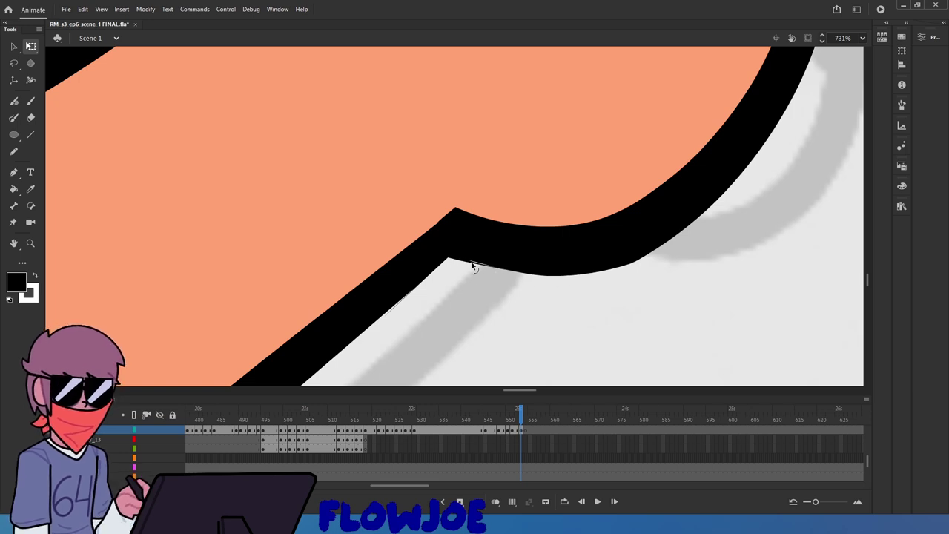
{"action": "left_click_drag", "start_coordinate": [471, 263], "coordinate": [552, 265]}
{"action": "key", "text": "ctrl+z"}
{"action": "left_click", "coordinate": [489, 264]}
{"action": "left_click", "coordinate": [486, 268]}
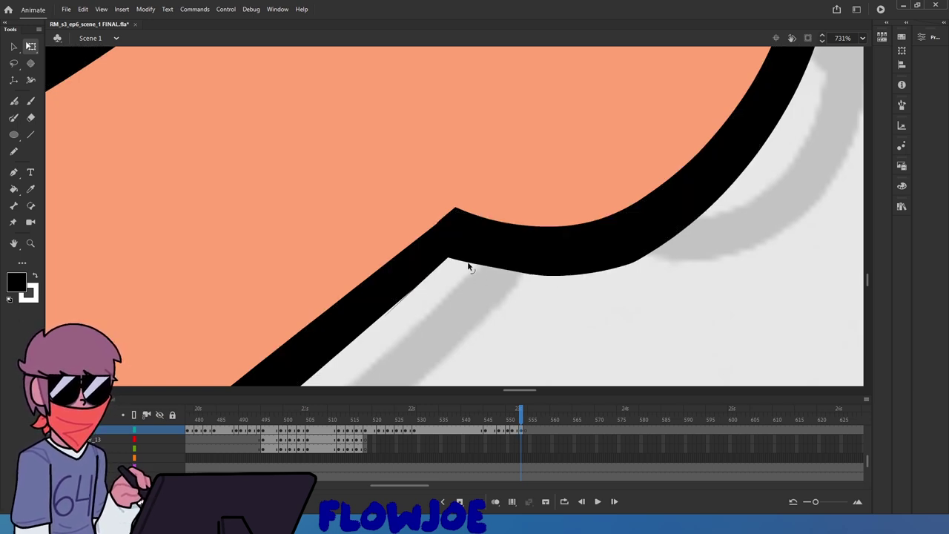
{"action": "left_click_drag", "start_coordinate": [491, 268], "coordinate": [483, 270]}
{"action": "left_click", "coordinate": [531, 274]}
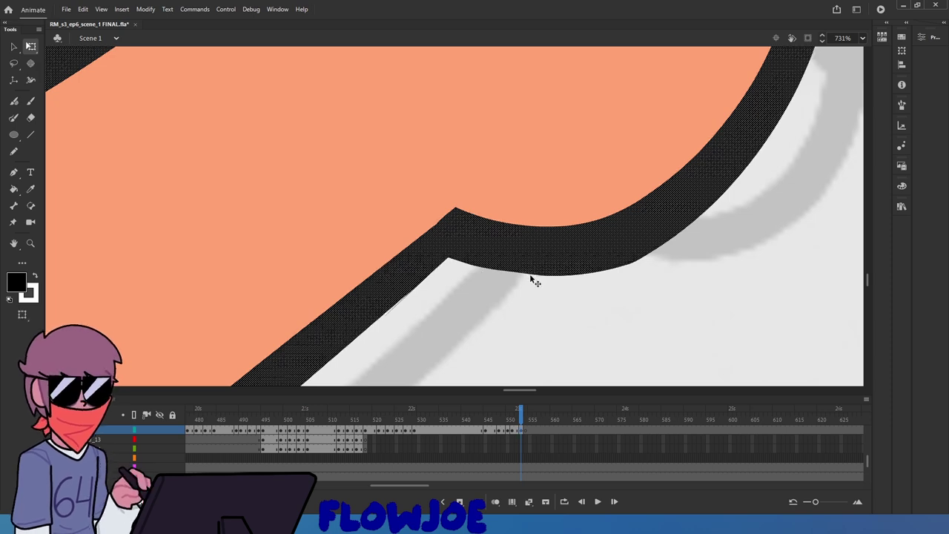
{"action": "left_click", "coordinate": [525, 278]}
{"action": "left_click", "coordinate": [513, 273]}
{"action": "left_click", "coordinate": [516, 283]}
{"action": "left_click_drag", "start_coordinate": [510, 271], "coordinate": [507, 273]}
Smooth the outline under the fist, tidy its corner with the forearm, and save the file
{"action": "scroll", "coordinate": [506, 277], "scroll_direction": "down", "scroll_amount": 5}
{"action": "left_click_drag", "start_coordinate": [596, 308], "coordinate": [495, 240]}
{"action": "left_click", "coordinate": [14, 46]}
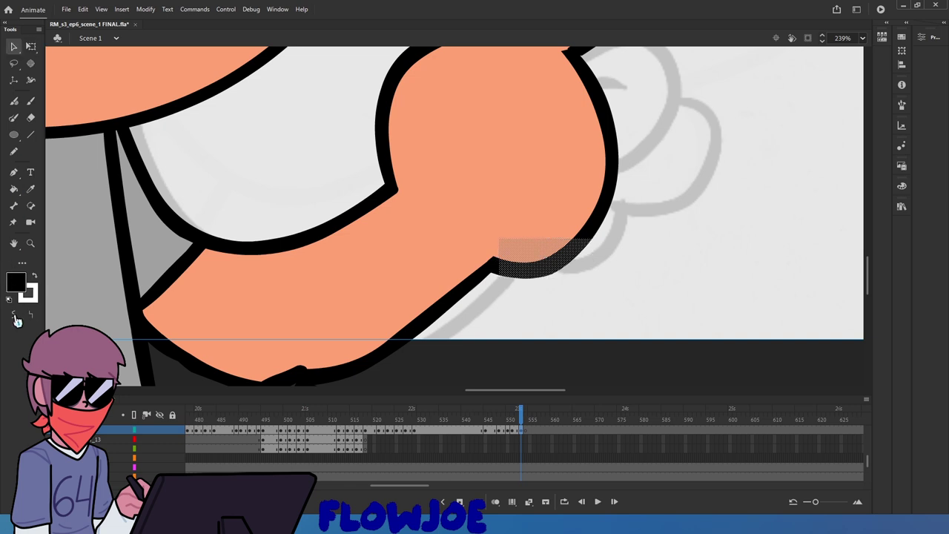
{"action": "left_click", "coordinate": [551, 306]}
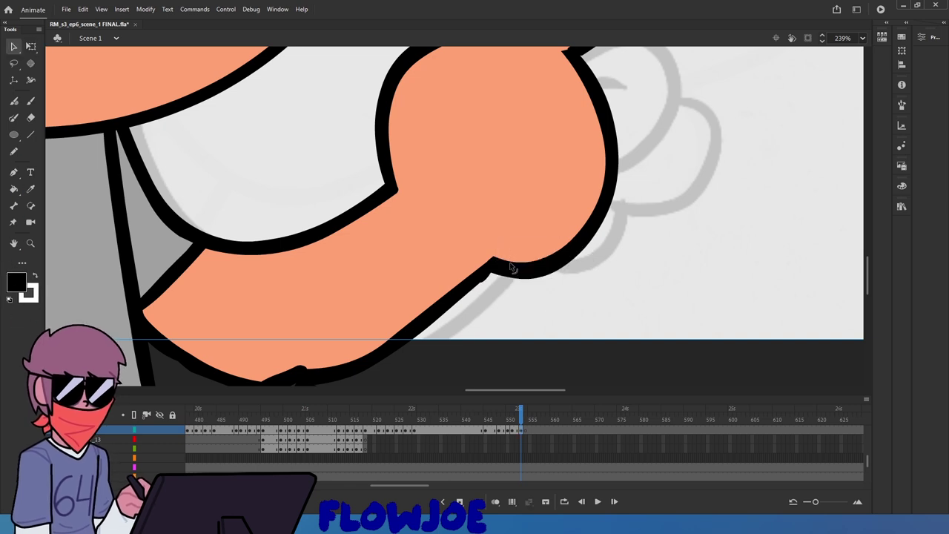
{"action": "scroll", "coordinate": [447, 314], "scroll_direction": "up", "scroll_amount": 2}
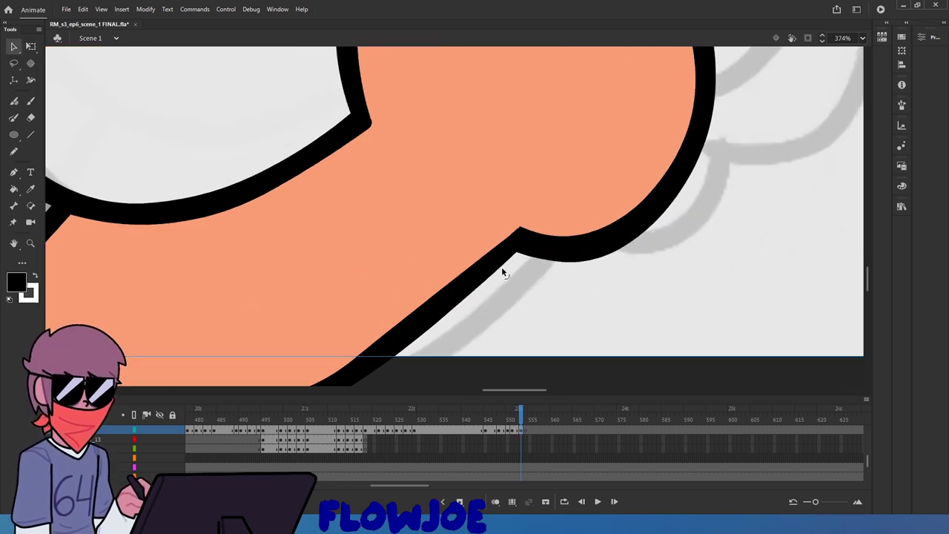
{"action": "scroll", "coordinate": [537, 254], "scroll_direction": "up", "scroll_amount": 1}
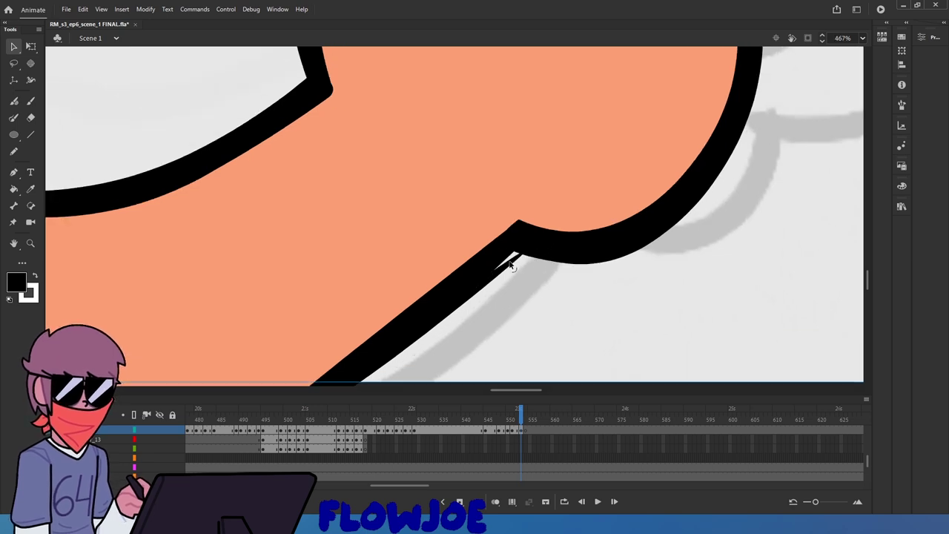
{"action": "scroll", "coordinate": [503, 268], "scroll_direction": "down", "scroll_amount": 3}
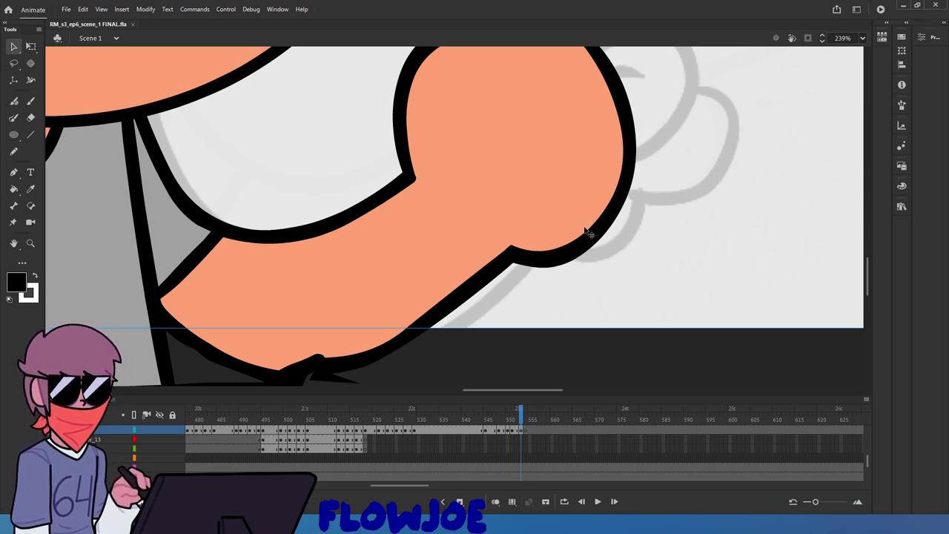
Play back the pointing motion from around frame 543 and again from around frame 537 to check the reshaped fist
{"action": "key", "text": "ctrl+2"}
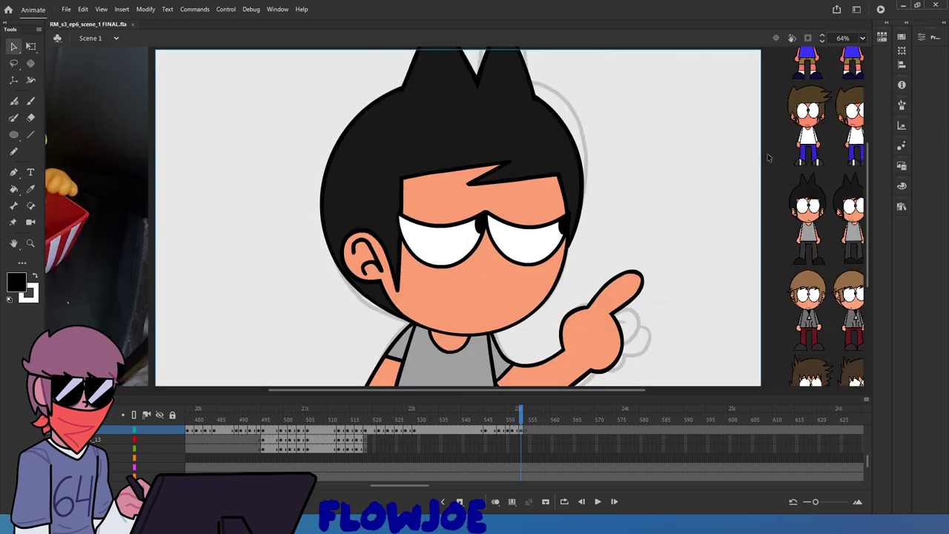
{"action": "left_click", "coordinate": [516, 419]}
{"action": "left_click", "coordinate": [522, 424]}
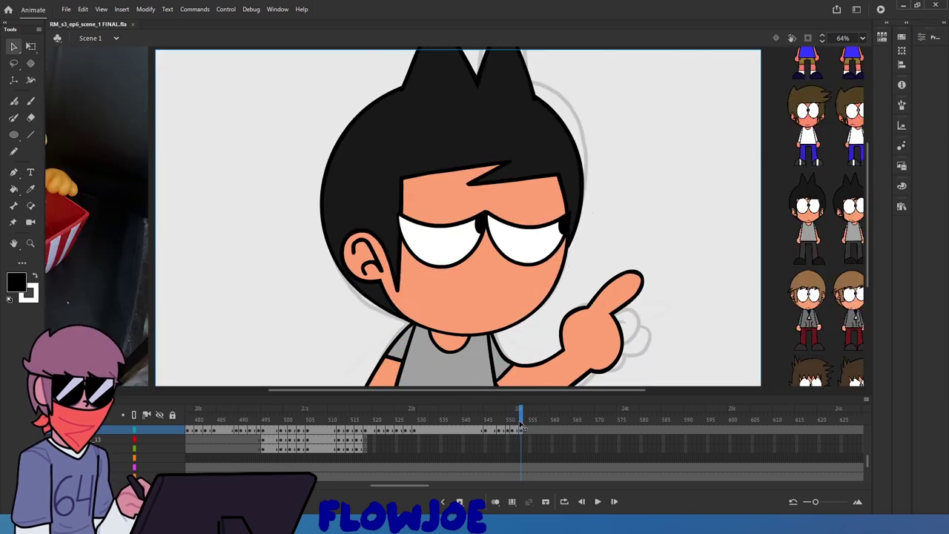
{"action": "left_click_drag", "start_coordinate": [519, 424], "coordinate": [478, 427]}
{"action": "left_click", "coordinate": [598, 502]}
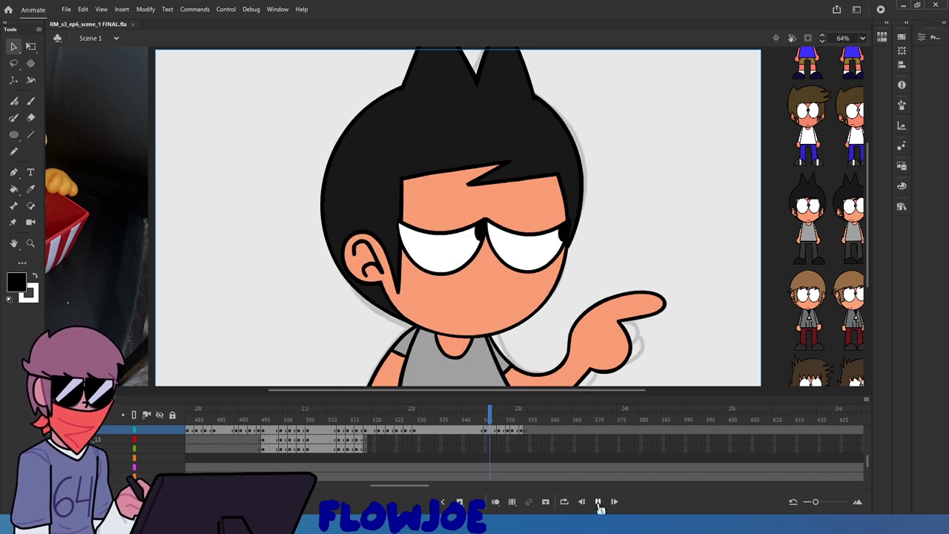
{"action": "left_click", "coordinate": [597, 502]}
{"action": "left_click_drag", "start_coordinate": [512, 422], "coordinate": [454, 424]}
{"action": "left_click", "coordinate": [597, 502]}
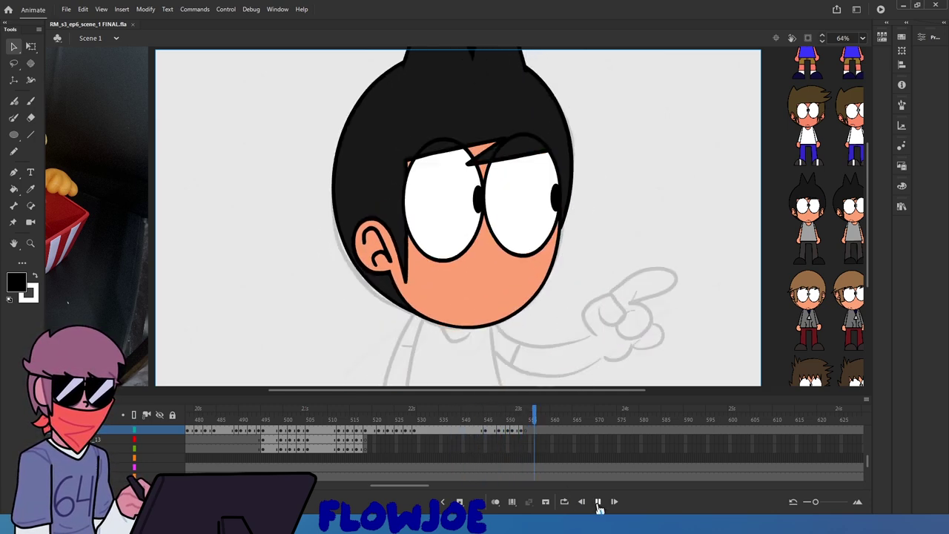
{"action": "left_click", "coordinate": [597, 502]}
Scrub back through the earlier shots to frame 323, where the brown-haired character grins with the pink bottle
{"action": "left_click_drag", "start_coordinate": [512, 412], "coordinate": [327, 423]}
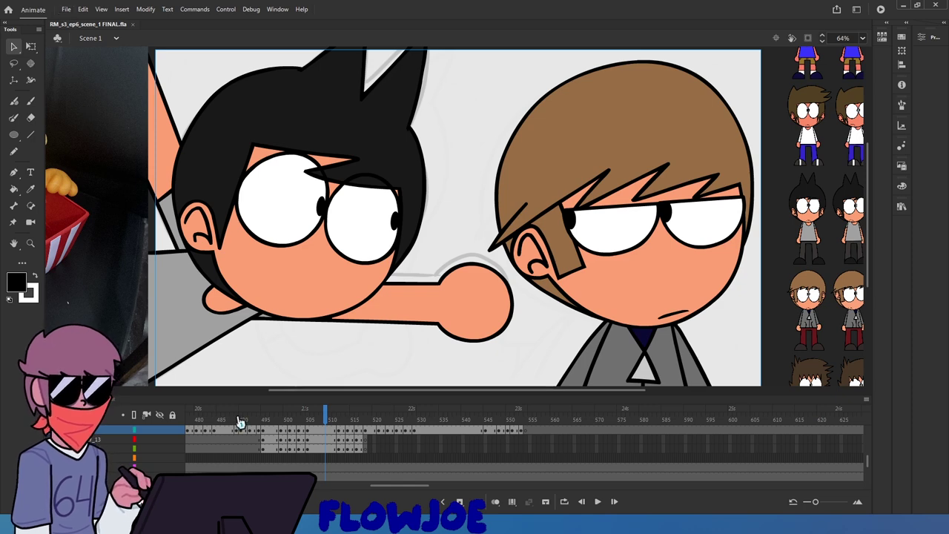
{"action": "left_click_drag", "start_coordinate": [240, 420], "coordinate": [165, 468]}
{"action": "left_click_drag", "start_coordinate": [371, 486], "coordinate": [354, 487]}
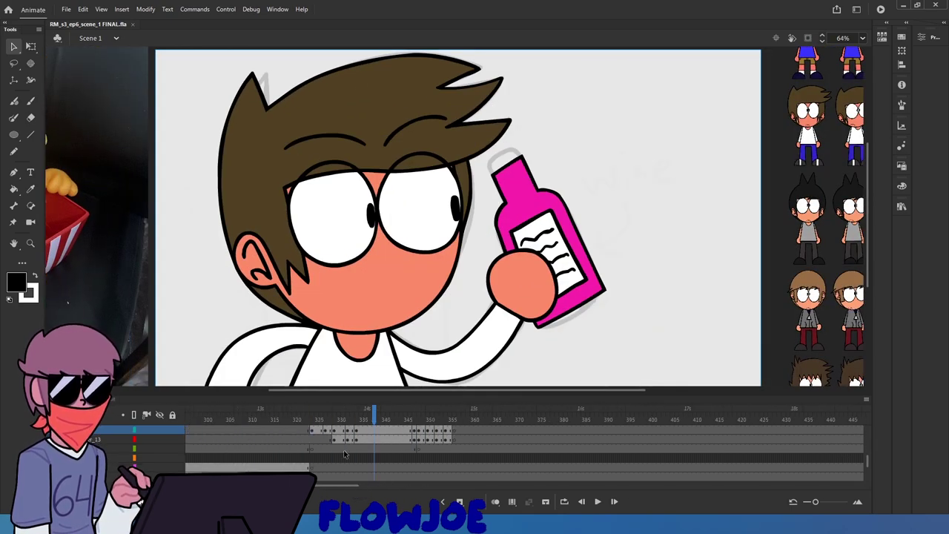
{"action": "left_click", "coordinate": [312, 418]}
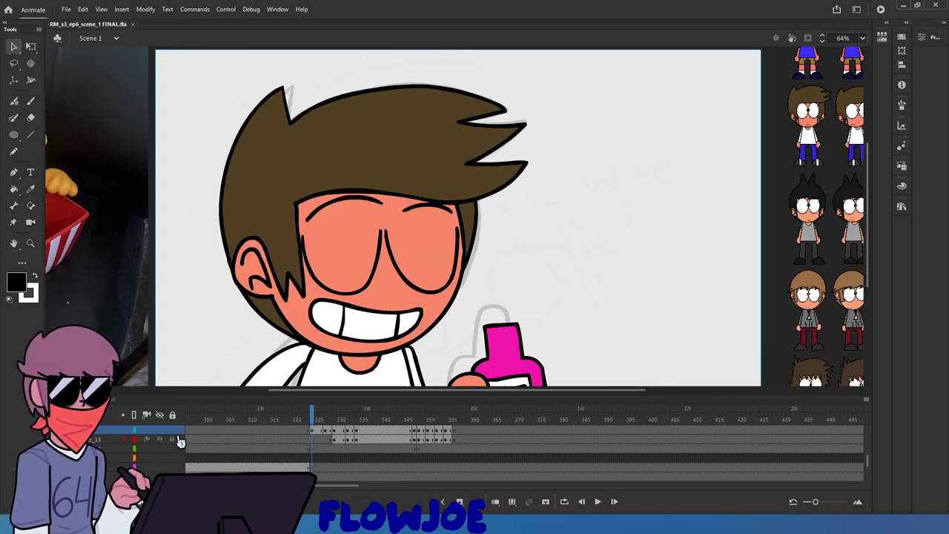
Move the Garfield reference photo beside the stage further away from it, and return to frame 323
{"action": "scroll", "coordinate": [180, 441], "scroll_direction": "up", "scroll_amount": 2}
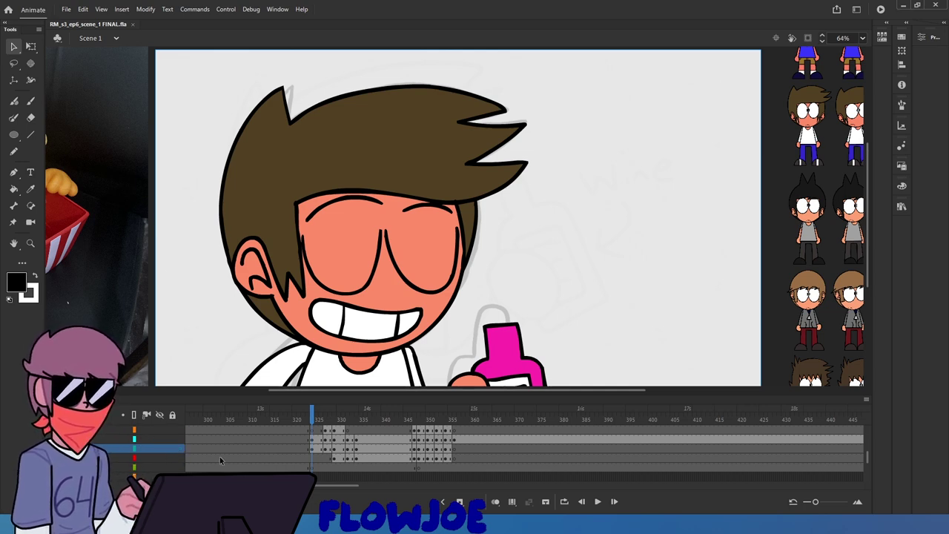
{"action": "scroll", "coordinate": [220, 460], "scroll_direction": "down", "scroll_amount": 3}
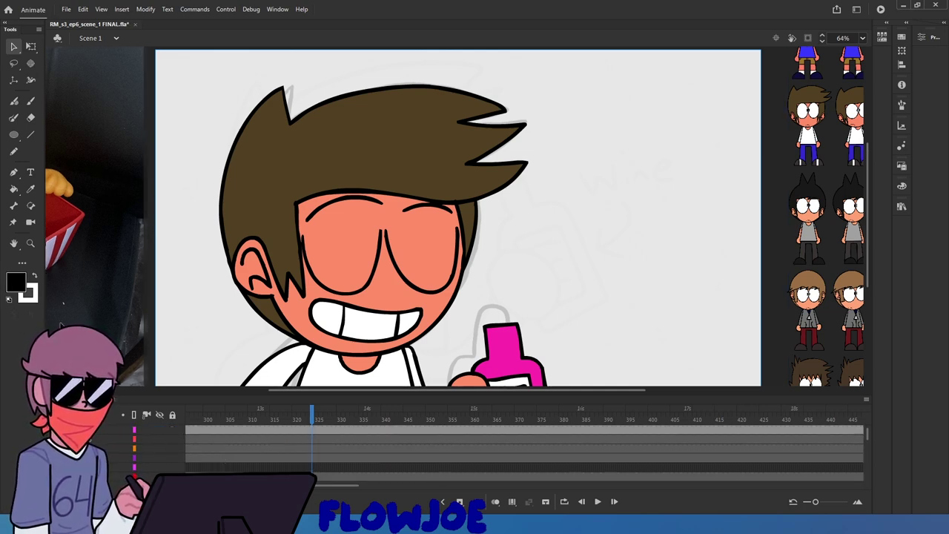
{"action": "left_click_drag", "start_coordinate": [61, 324], "coordinate": [1, 261]}
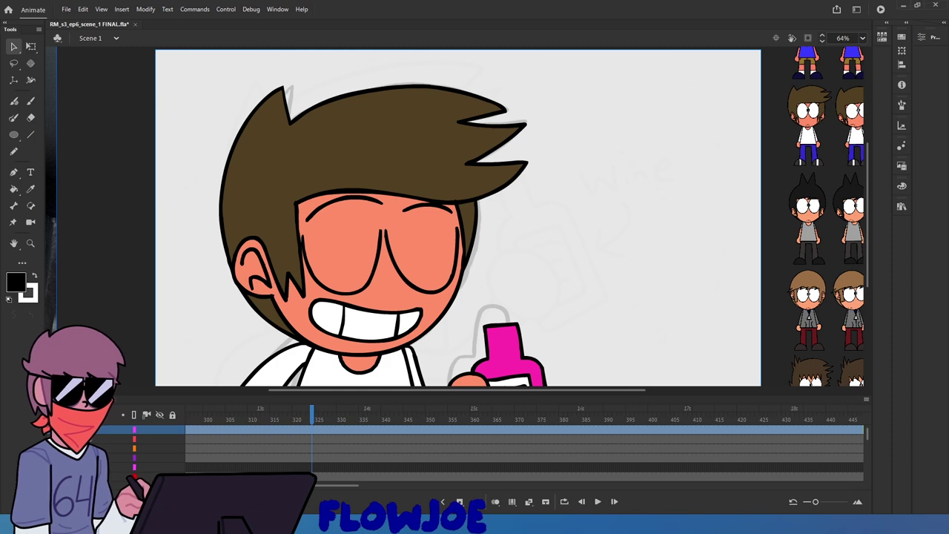
{"action": "left_click", "coordinate": [311, 421]}
{"action": "left_click", "coordinate": [313, 421]}
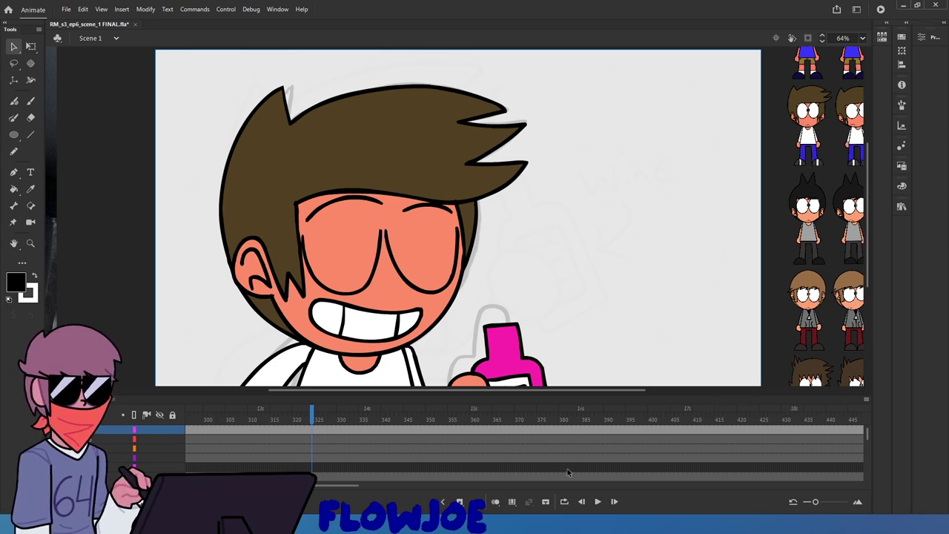
Play the animation from frame 323, pausing around frame 382, and continue through the black-haired character's pointing shot
{"action": "left_click", "coordinate": [600, 503]}
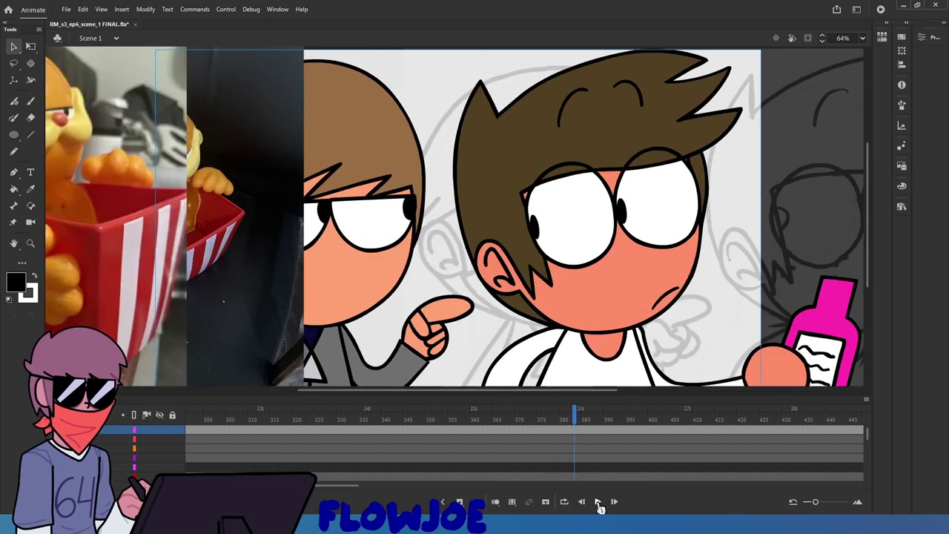
{"action": "left_click", "coordinate": [598, 501]}
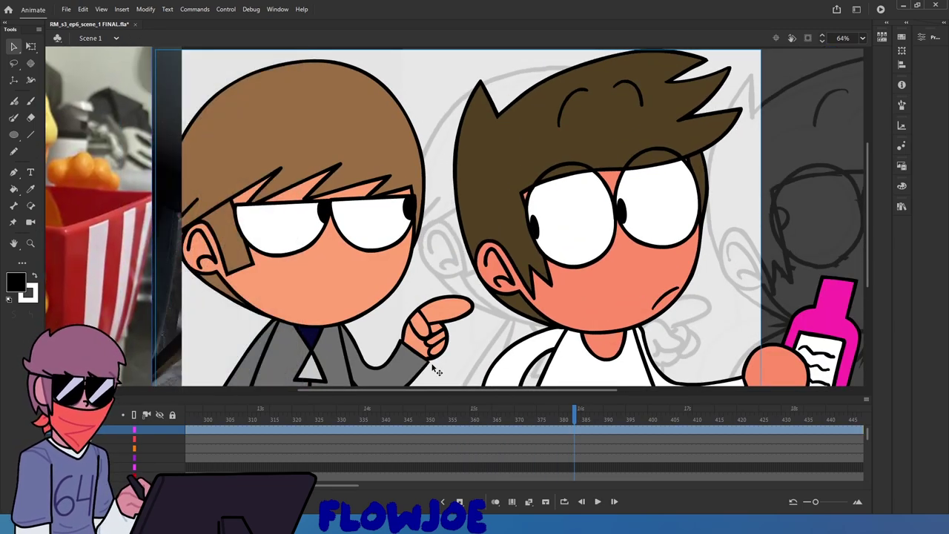
{"action": "left_click", "coordinate": [598, 501]}
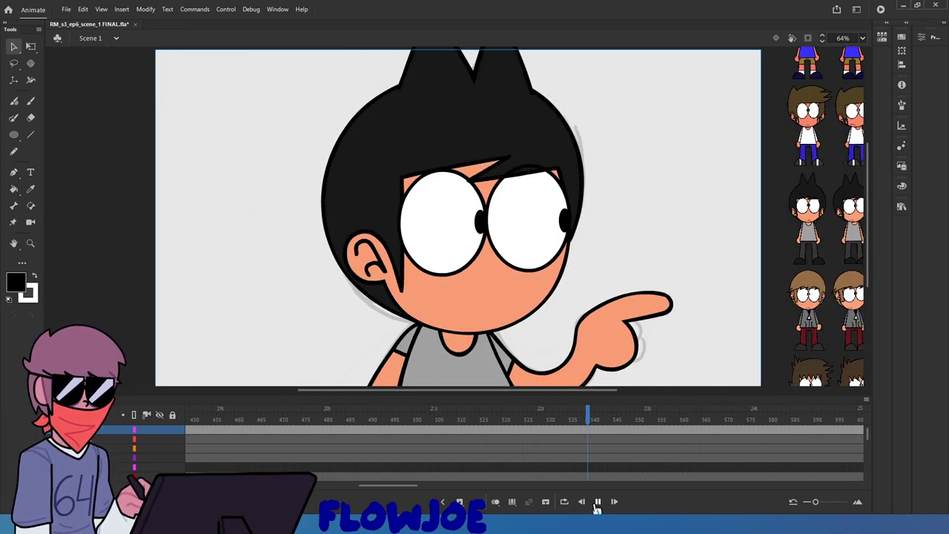
{"action": "left_click", "coordinate": [597, 502]}
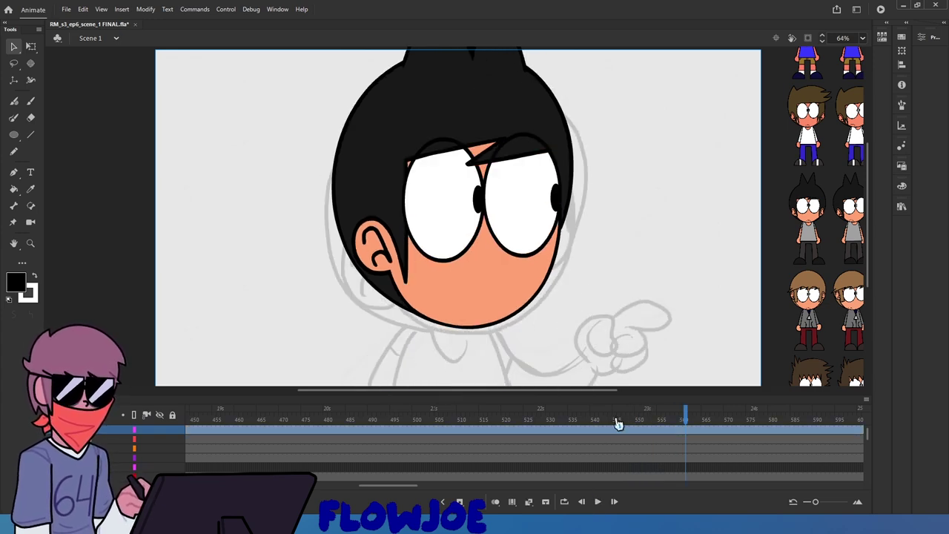
Scrub the pink bottle shot from frame 323 to about frame 379, return to the pointing shot at frame 538, and save the file
{"action": "left_click", "coordinate": [616, 423]}
{"action": "scroll", "coordinate": [618, 423], "scroll_direction": "left", "scroll_amount": 3}
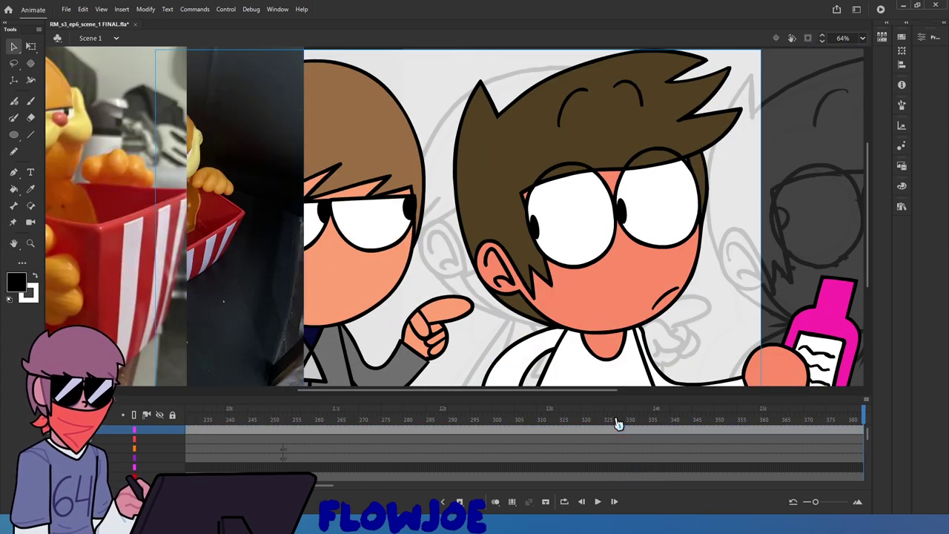
{"action": "left_click", "coordinate": [601, 417]}
{"action": "key", "text": "ctrl+minus"}
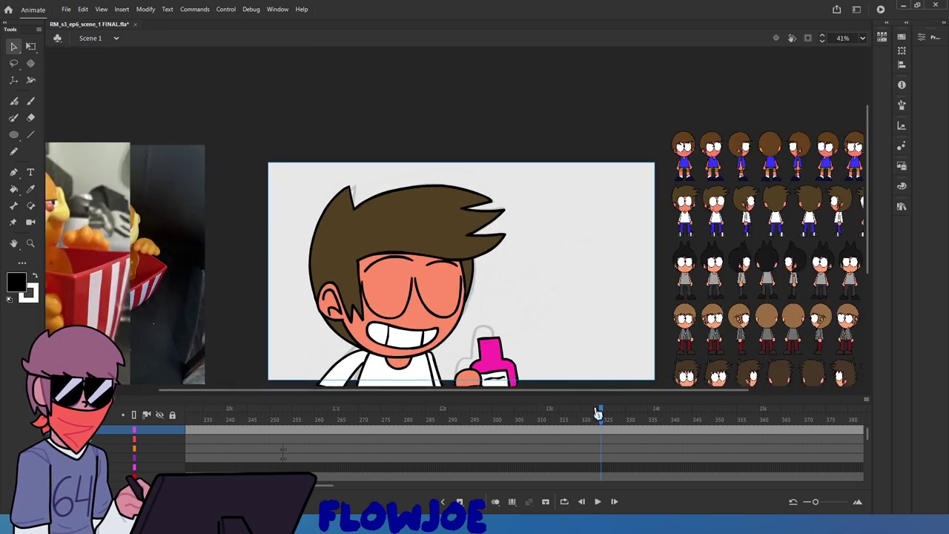
{"action": "left_click_drag", "start_coordinate": [598, 414], "coordinate": [847, 413]}
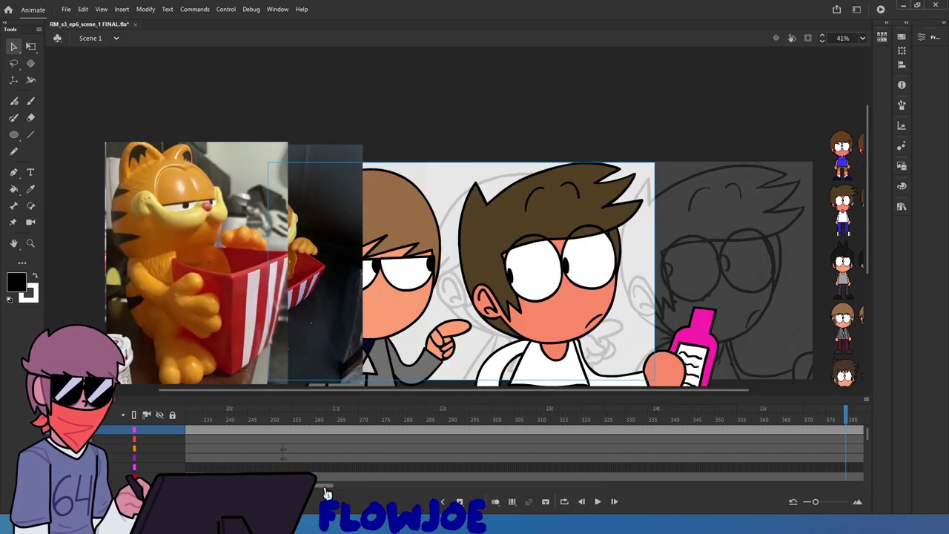
{"action": "left_click_drag", "start_coordinate": [325, 488], "coordinate": [380, 492]}
{"action": "left_click_drag", "start_coordinate": [503, 418], "coordinate": [584, 398]}
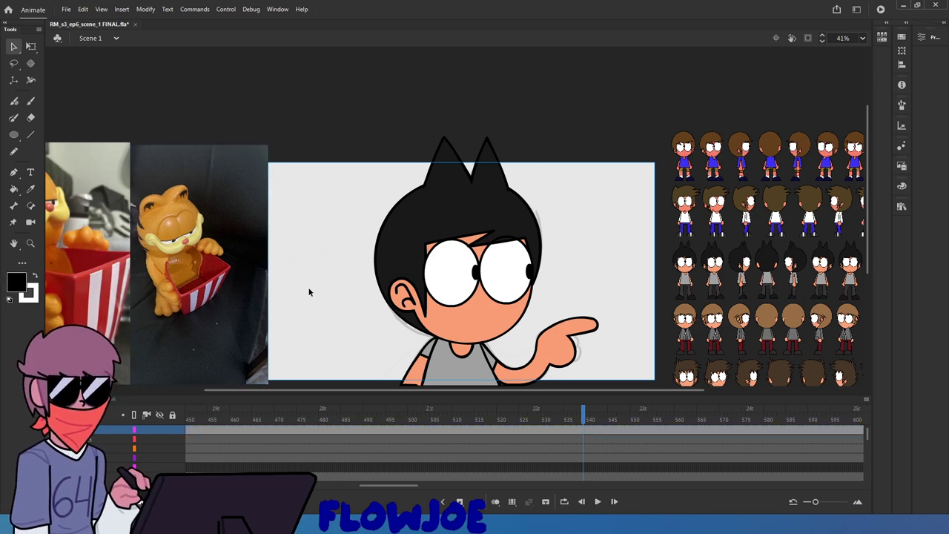
{"action": "key", "text": "ctrl+s"}
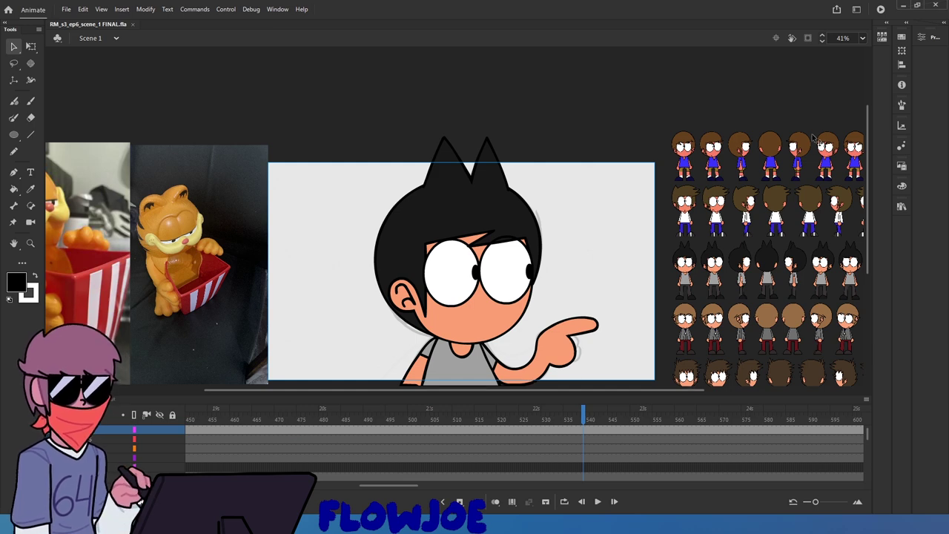
Scrub through the pointing frames from 544 to 549 to check the arm motion, and return to frame 545
{"action": "left_click", "coordinate": [863, 42]}
{"action": "left_click", "coordinate": [876, 73]}
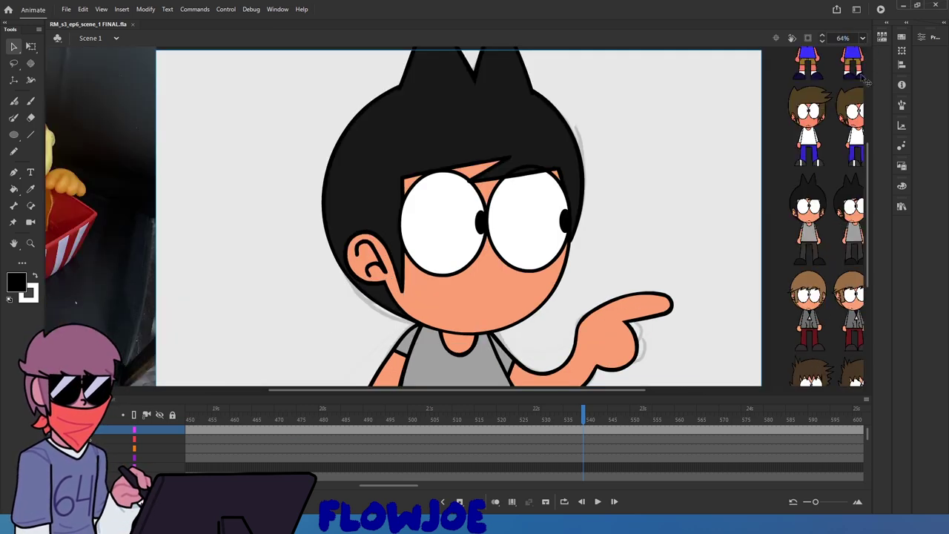
{"action": "left_click", "coordinate": [587, 189]}
{"action": "left_click", "coordinate": [629, 240]}
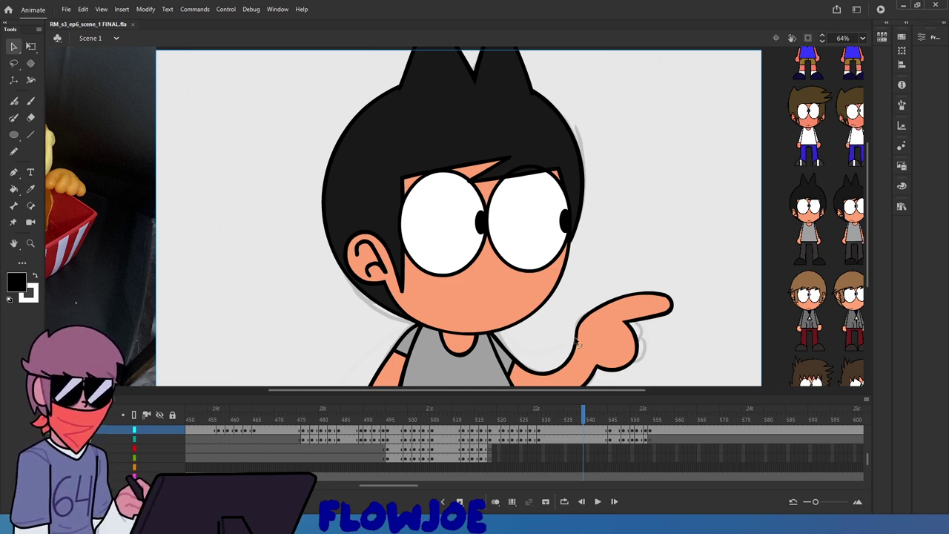
{"action": "left_click", "coordinate": [610, 420]}
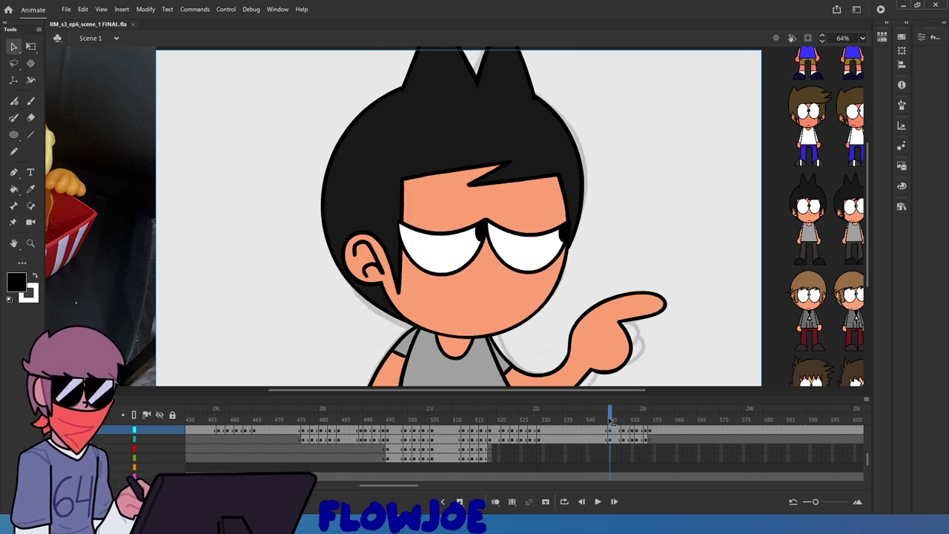
{"action": "left_click_drag", "start_coordinate": [610, 421], "coordinate": [638, 424]}
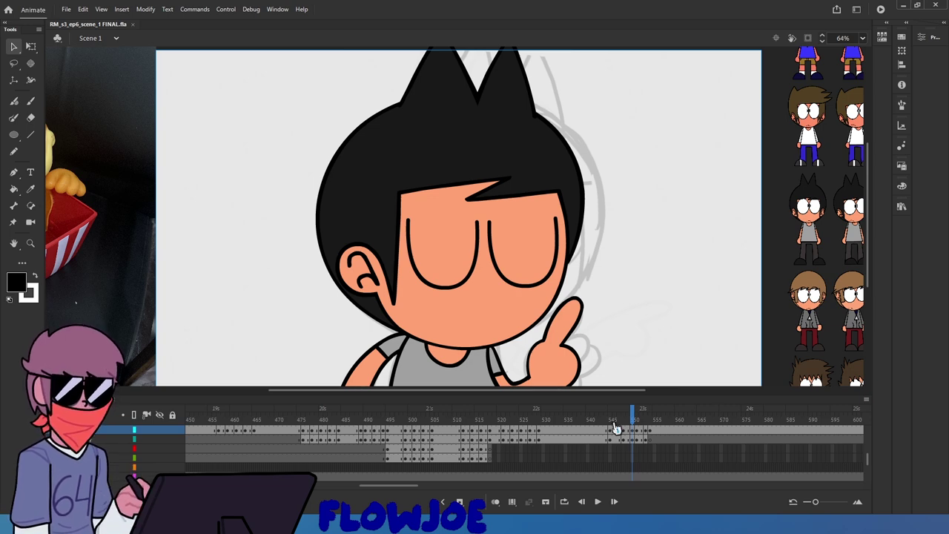
{"action": "left_click", "coordinate": [615, 430]}
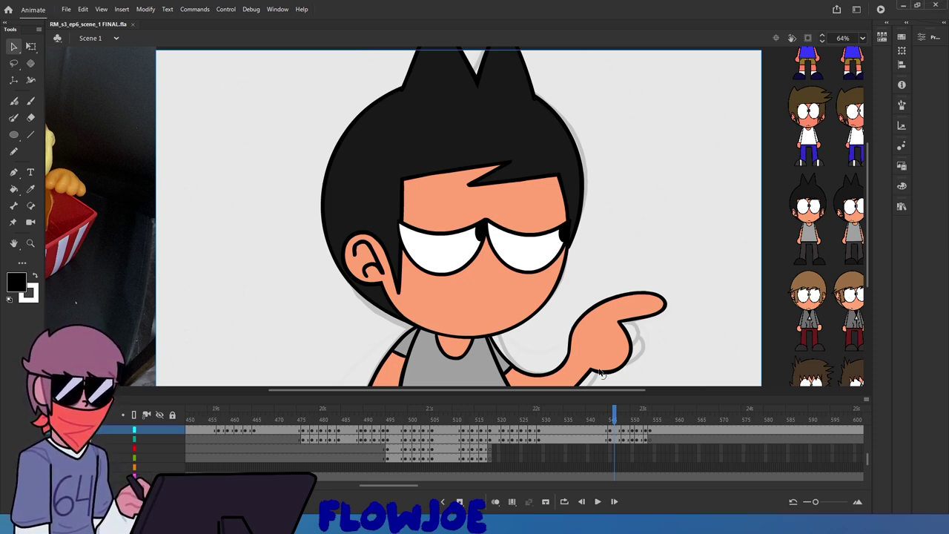
Examine the half-closed eyes, body and pointing arm on frame 545, and compare the pose on frames 543 and 544
{"action": "scroll", "coordinate": [416, 209], "scroll_direction": "up", "scroll_amount": 5}
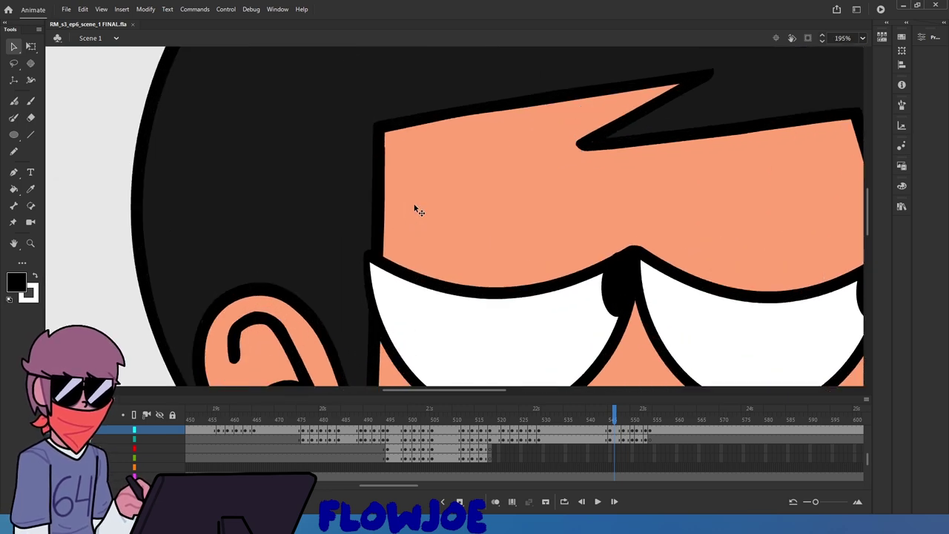
{"action": "scroll", "coordinate": [415, 208], "scroll_direction": "down", "scroll_amount": 3}
{"action": "scroll", "coordinate": [319, 288], "scroll_direction": "up", "scroll_amount": 3}
{"action": "scroll", "coordinate": [333, 297], "scroll_direction": "down", "scroll_amount": 5}
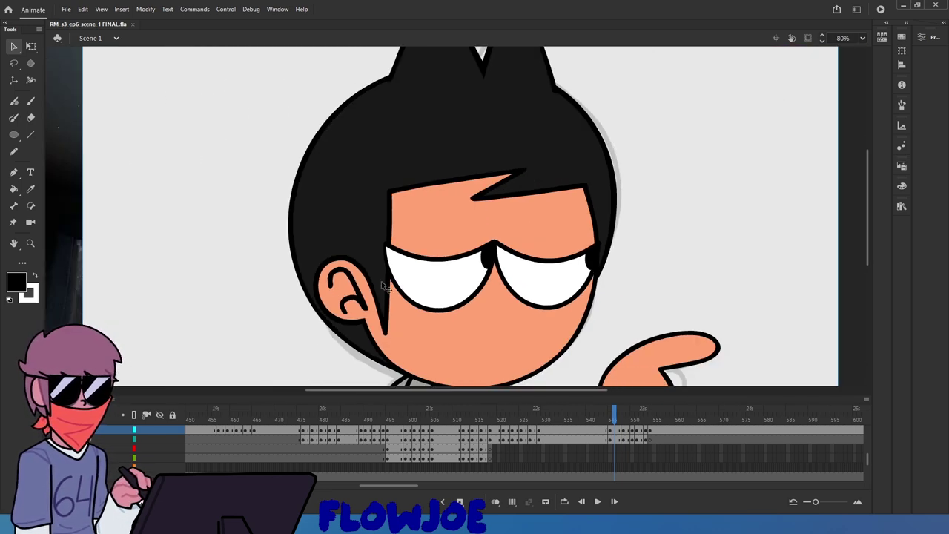
{"action": "scroll", "coordinate": [433, 300], "scroll_direction": "up", "scroll_amount": 2}
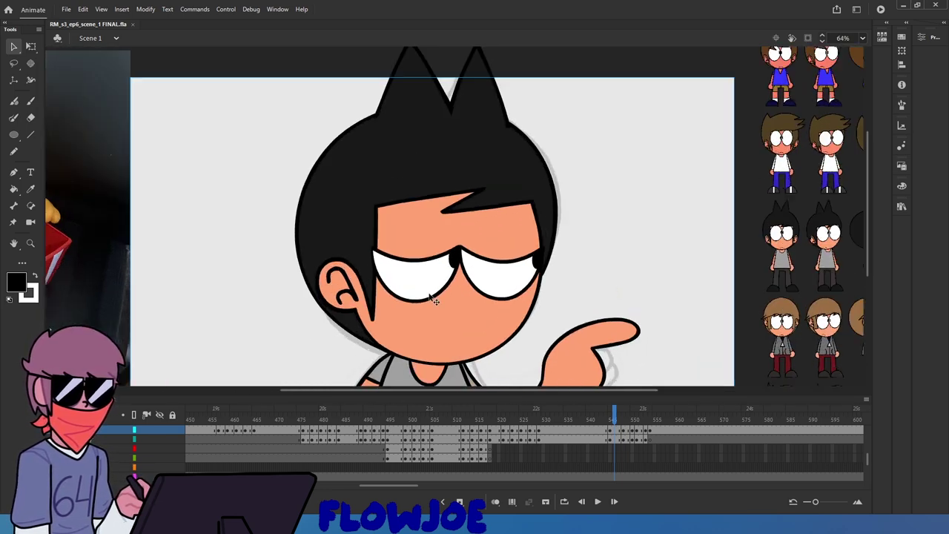
{"action": "scroll", "coordinate": [433, 300], "scroll_direction": "down", "scroll_amount": 2}
{"action": "scroll", "coordinate": [433, 301], "scroll_direction": "up", "scroll_amount": 1}
{"action": "scroll", "coordinate": [436, 306], "scroll_direction": "down", "scroll_amount": 1}
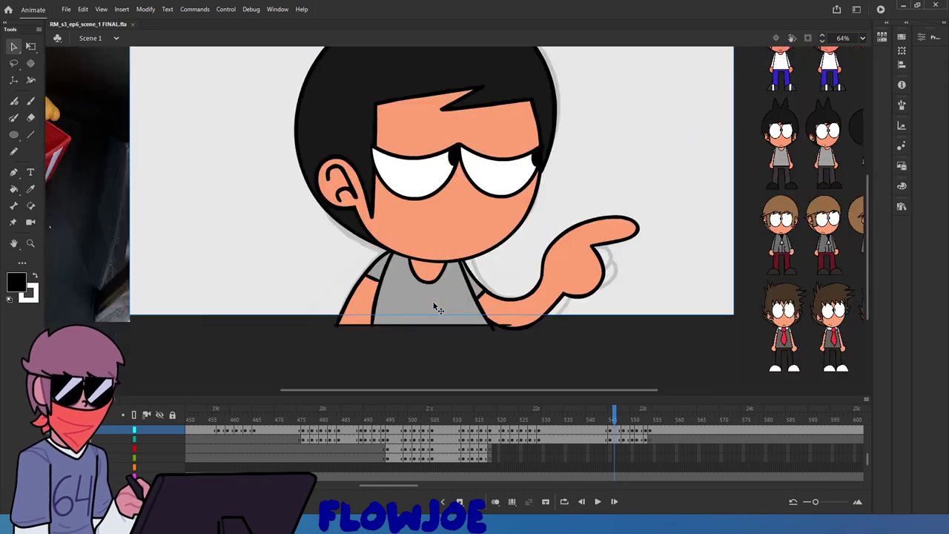
{"action": "scroll", "coordinate": [434, 307], "scroll_direction": "down", "scroll_amount": 1}
{"action": "scroll", "coordinate": [873, 235], "scroll_direction": "down", "scroll_amount": 1}
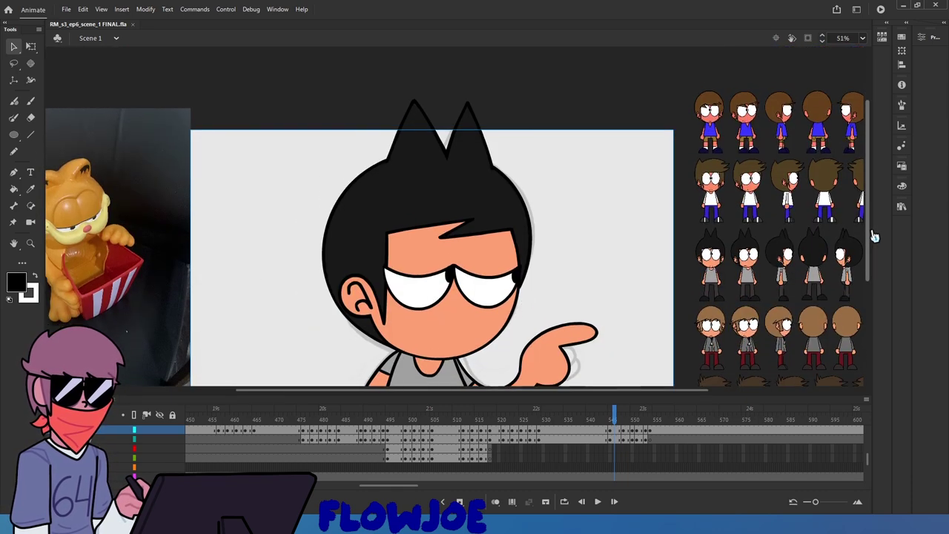
{"action": "scroll", "coordinate": [874, 236], "scroll_direction": "down", "scroll_amount": 1}
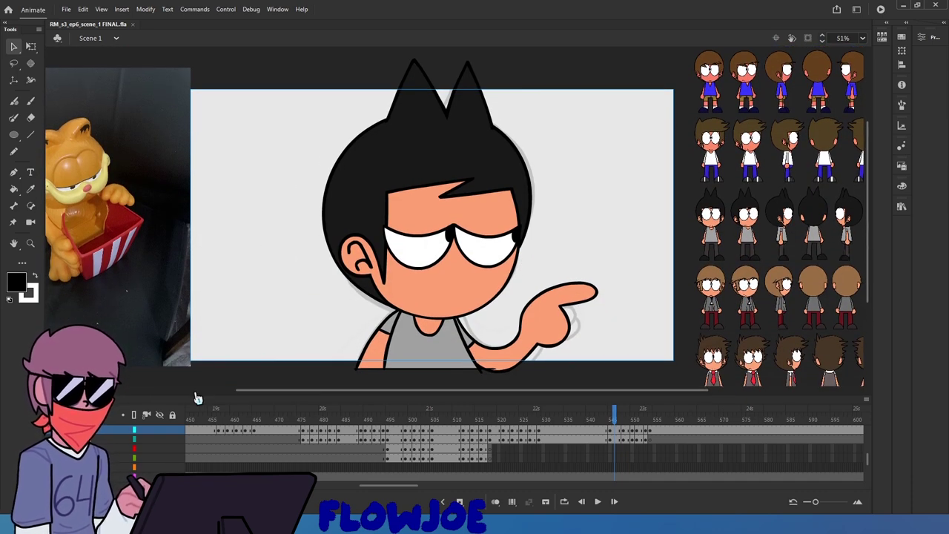
{"action": "left_click", "coordinate": [608, 418]}
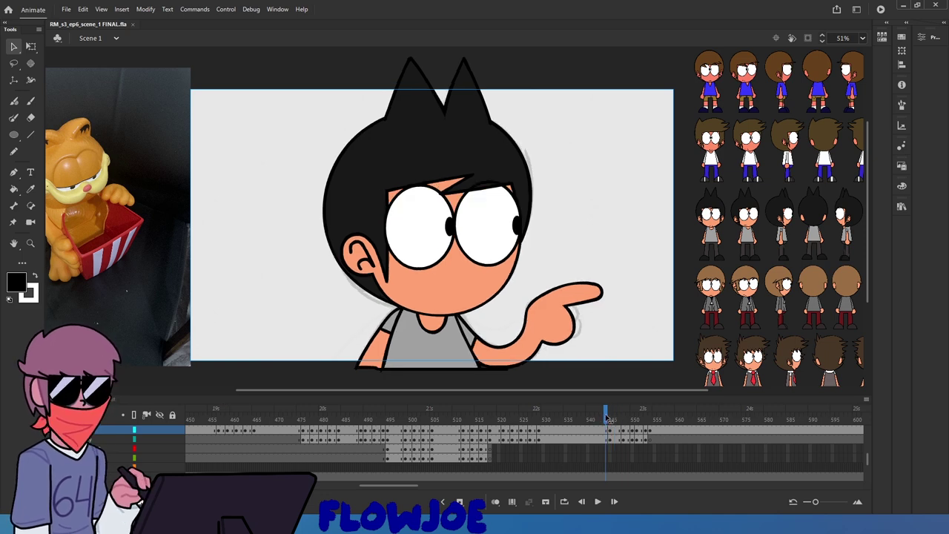
{"action": "left_click", "coordinate": [610, 418]}
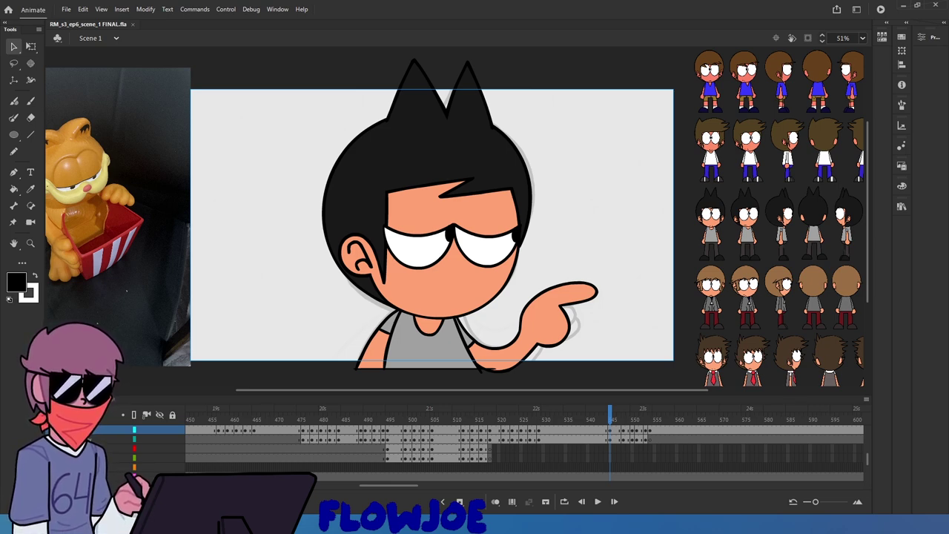
Select frame 553 on the body layer, compare it with the previous frame, and choose the Brush tool
{"action": "mouse_move", "coordinate": [598, 424]}
{"action": "left_mouse_down"}
{"action": "mouse_move", "coordinate": [636, 424]}
{"action": "mouse_move", "coordinate": [660, 443]}
{"action": "mouse_move", "coordinate": [635, 447]}
{"action": "mouse_move", "coordinate": [650, 455]}
{"action": "mouse_move", "coordinate": [602, 456]}
{"action": "mouse_move", "coordinate": [652, 455]}
{"action": "mouse_move", "coordinate": [657, 469]}
{"action": "left_mouse_up"}
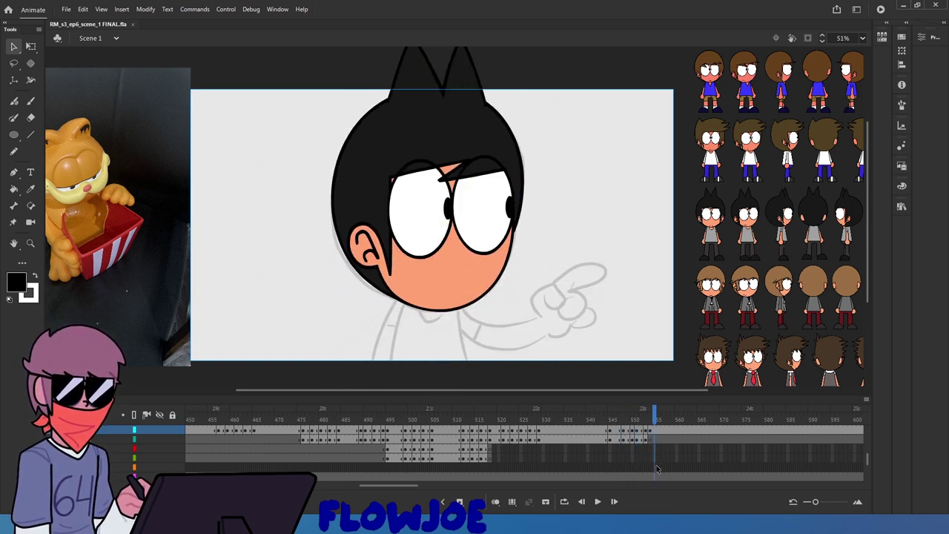
{"action": "left_click", "coordinate": [649, 428]}
{"action": "left_click", "coordinate": [544, 330]}
{"action": "scroll", "coordinate": [466, 341], "scroll_direction": "up", "scroll_amount": 3}
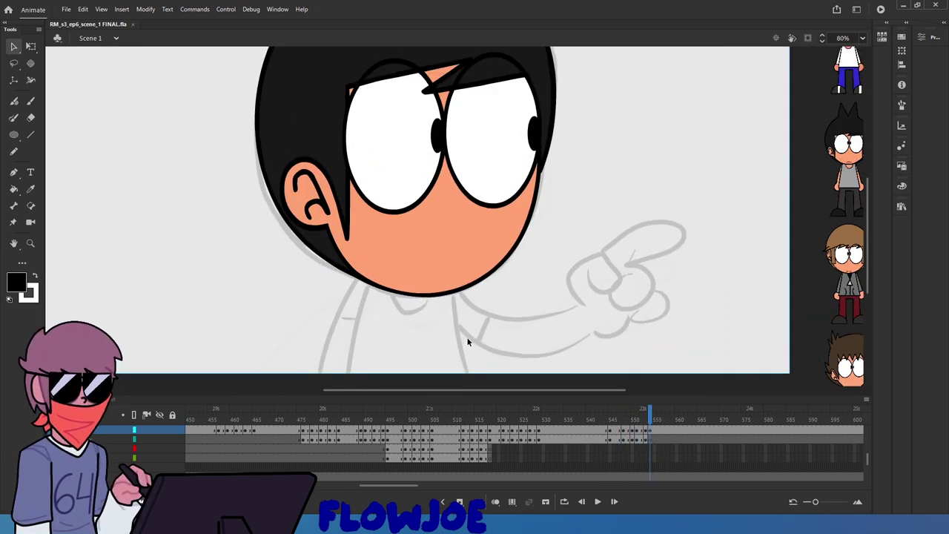
{"action": "left_click", "coordinate": [650, 440]}
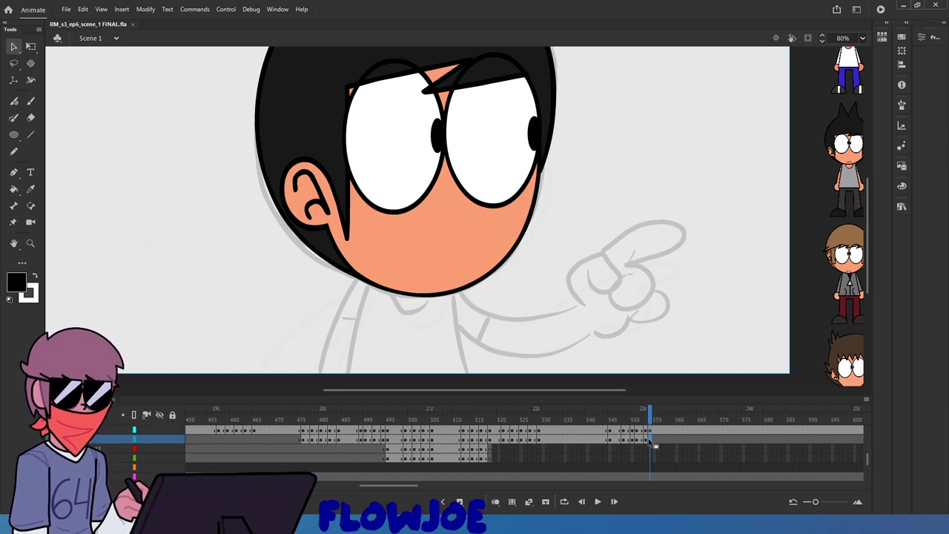
{"action": "key", "text": "comma"}
{"action": "key", "text": "period"}
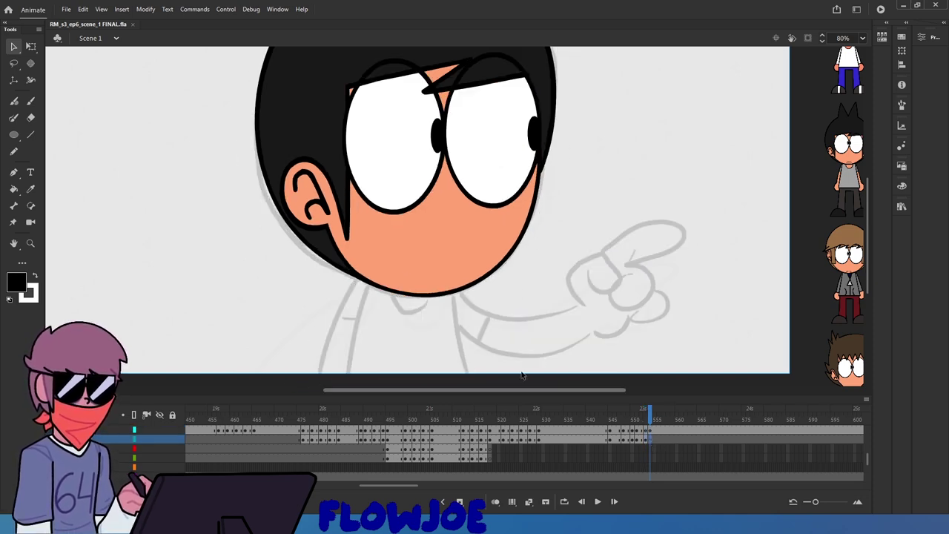
{"action": "left_click", "coordinate": [30, 102]}
{"action": "scroll", "coordinate": [290, 216], "scroll_direction": "down", "scroll_amount": 1}
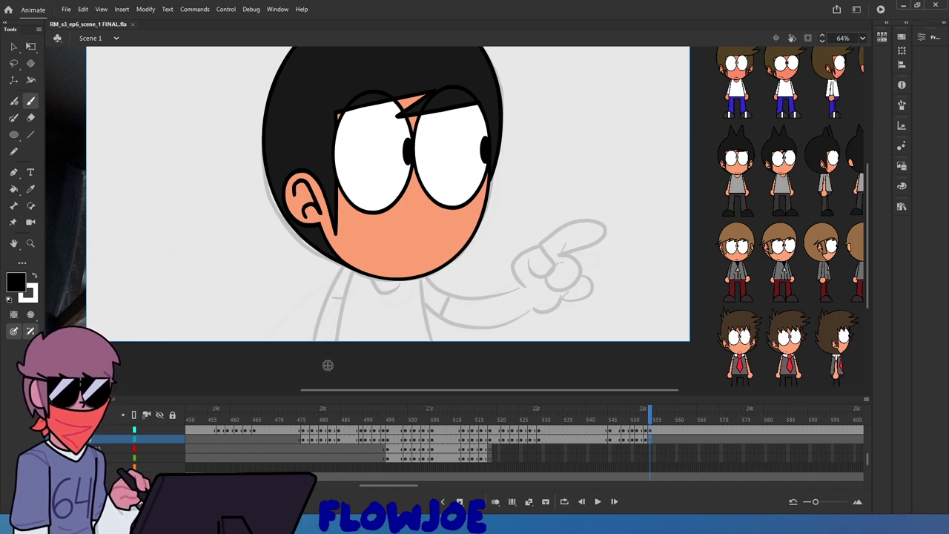
Ink both side lines of the torso on frame 553, from under the head to just past the stage's lower edge
{"action": "left_click_drag", "start_coordinate": [350, 272], "coordinate": [333, 365]}
{"action": "key", "text": "ctrl+z"}
{"action": "mouse_move", "coordinate": [356, 264]}
{"action": "left_mouse_down"}
{"action": "mouse_move", "coordinate": [320, 346]}
{"action": "mouse_move", "coordinate": [316, 380]}
{"action": "left_mouse_up"}
{"action": "key", "text": "ctrl+z"}
{"action": "left_click_drag", "start_coordinate": [353, 268], "coordinate": [322, 374]}
{"action": "key", "text": "ctrl+z"}
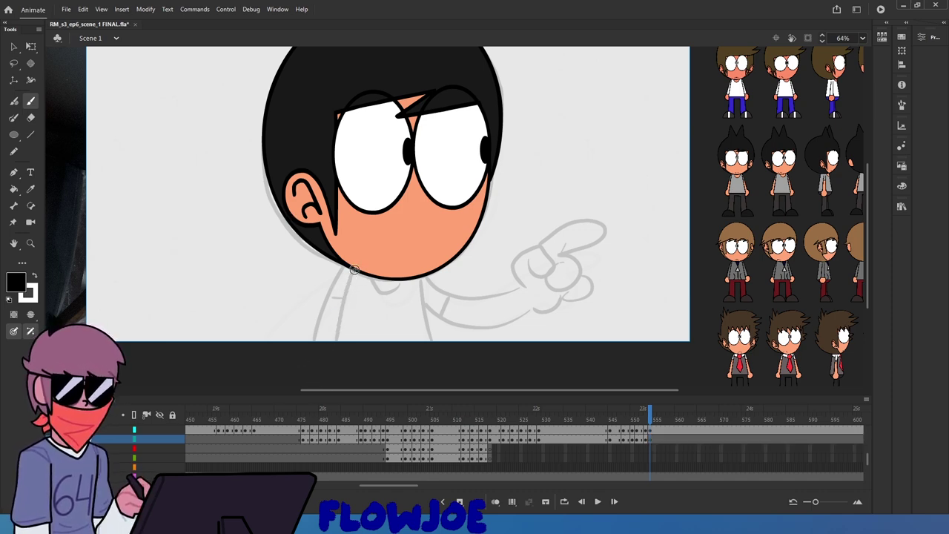
{"action": "left_click_drag", "start_coordinate": [352, 272], "coordinate": [317, 374]}
{"action": "key", "text": "ctrl+z"}
{"action": "left_click_drag", "start_coordinate": [352, 271], "coordinate": [339, 352]}
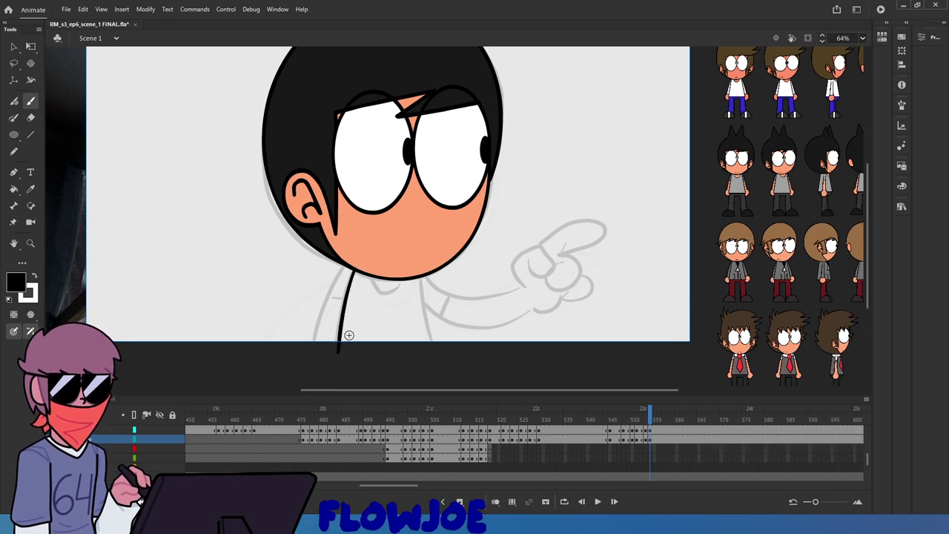
{"action": "key", "text": "ctrl+z"}
{"action": "left_click_drag", "start_coordinate": [351, 272], "coordinate": [329, 368]}
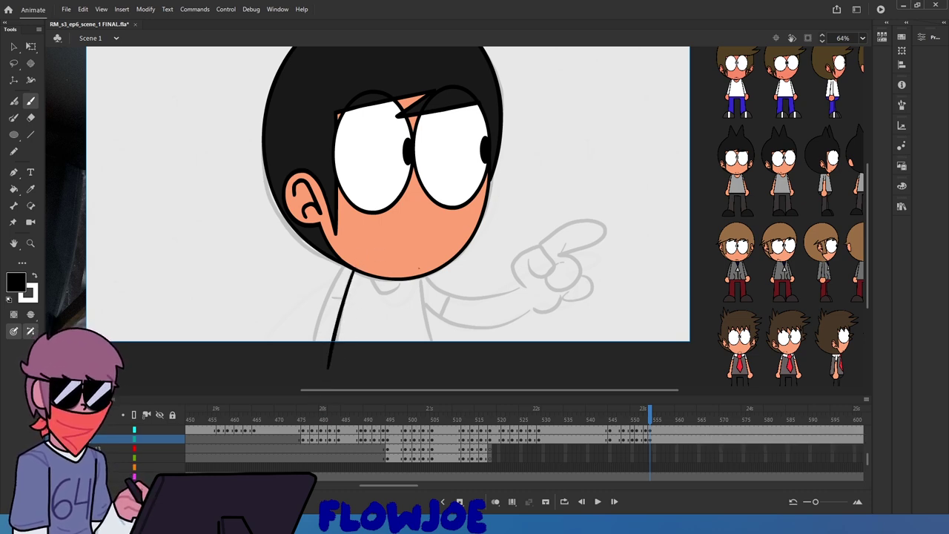
{"action": "left_click_drag", "start_coordinate": [421, 280], "coordinate": [437, 374]}
{"action": "key", "text": "ctrl+z"}
{"action": "left_click_drag", "start_coordinate": [419, 280], "coordinate": [438, 374]}
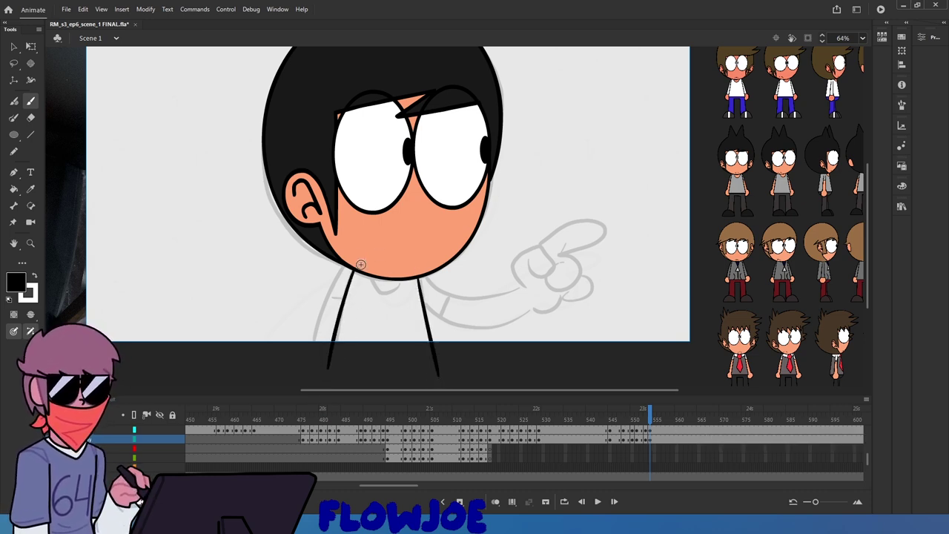
Try to ink the outer line of the ear-side arm on frame 553, comparing it with frame 552
{"action": "left_click_drag", "start_coordinate": [350, 268], "coordinate": [311, 343]}
{"action": "key", "text": "ctrl+z"}
{"action": "left_click_drag", "start_coordinate": [350, 266], "coordinate": [312, 345]}
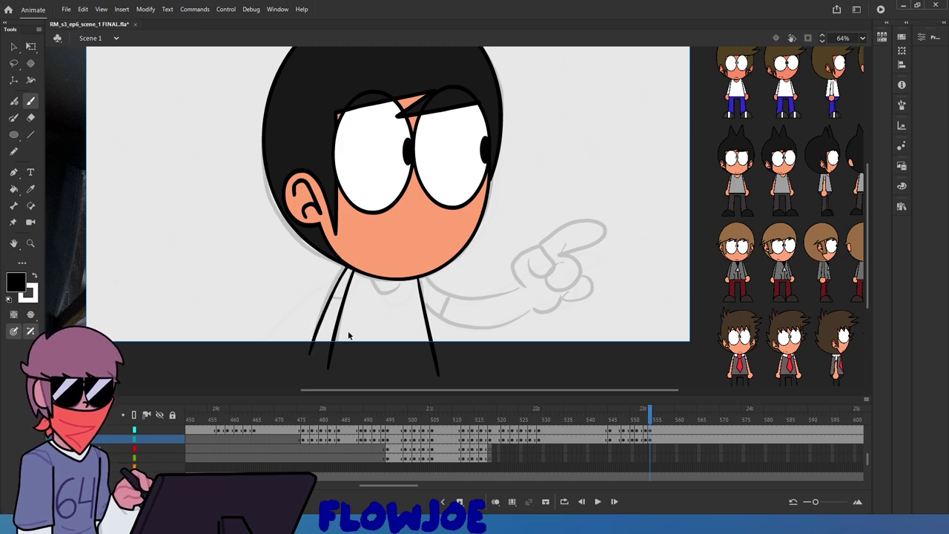
{"action": "key", "text": "ctrl+z"}
{"action": "left_click", "coordinate": [642, 417]}
{"action": "left_click", "coordinate": [651, 417]}
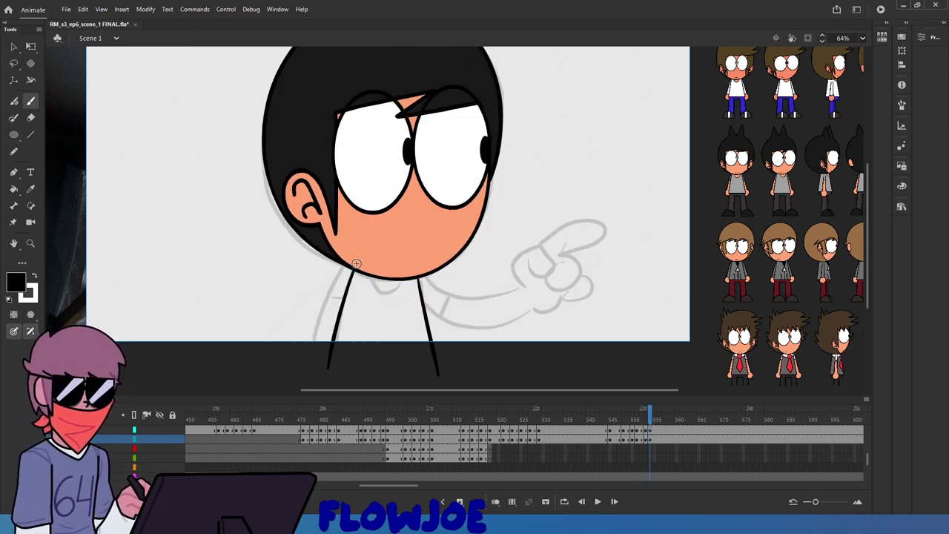
{"action": "left_click_drag", "start_coordinate": [349, 270], "coordinate": [292, 365]}
{"action": "left_click", "coordinate": [643, 420]}
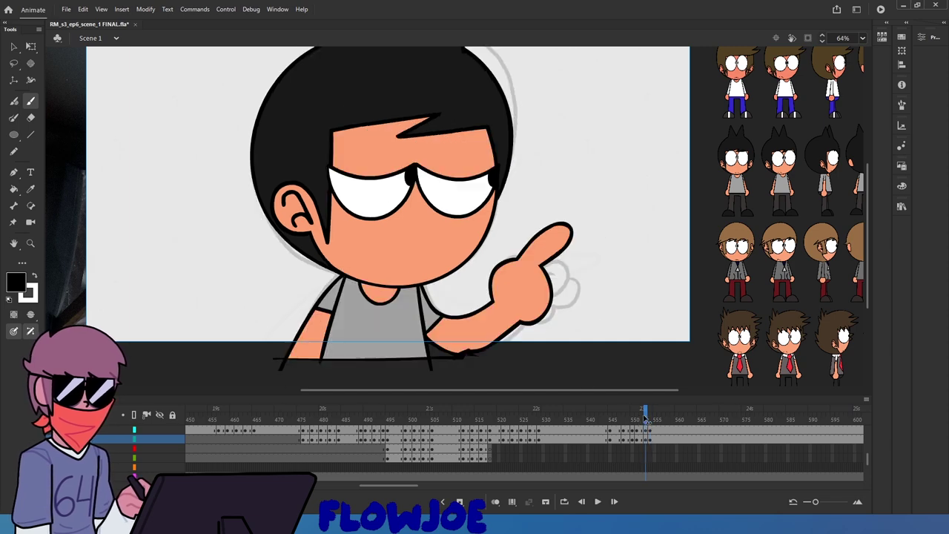
{"action": "left_click", "coordinate": [650, 419]}
{"action": "key", "text": "ctrl+z"}
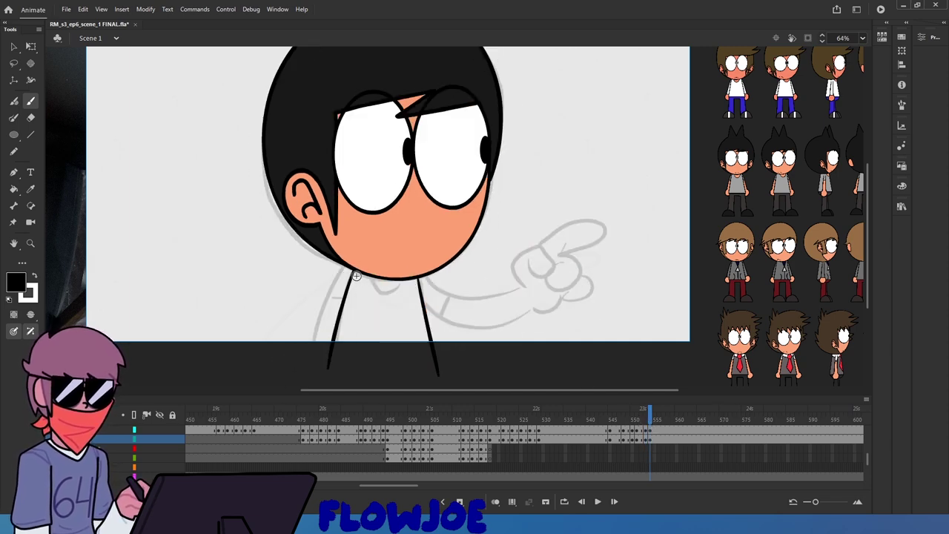
Delete the ear-side torso line on frame 553 and re-ink it from under the head to just past the stage's lower edge
{"action": "key", "text": "q"}
{"action": "left_click", "coordinate": [351, 295]}
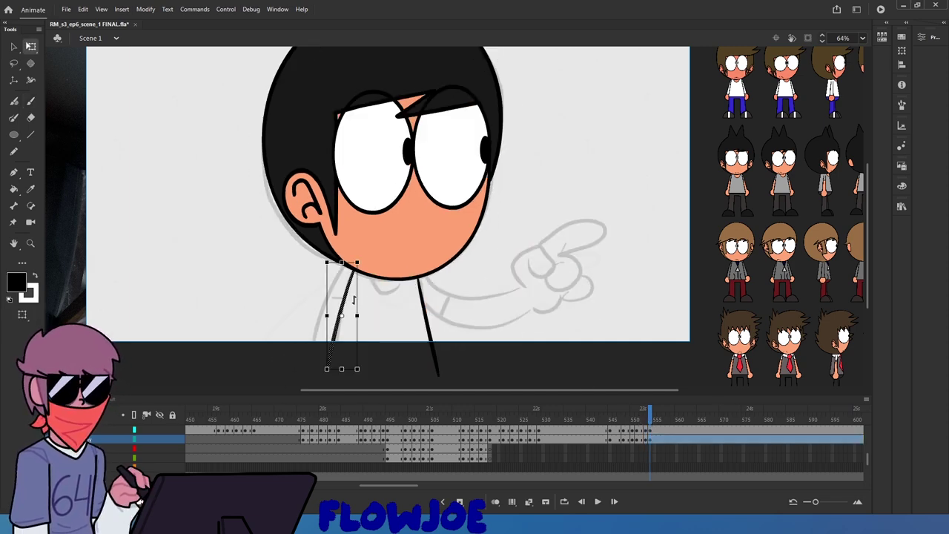
{"action": "key", "text": "Delete"}
{"action": "key", "text": "b"}
{"action": "left_click_drag", "start_coordinate": [354, 272], "coordinate": [322, 379]}
{"action": "key", "text": "ctrl+z"}
{"action": "left_click_drag", "start_coordinate": [356, 266], "coordinate": [338, 369]}
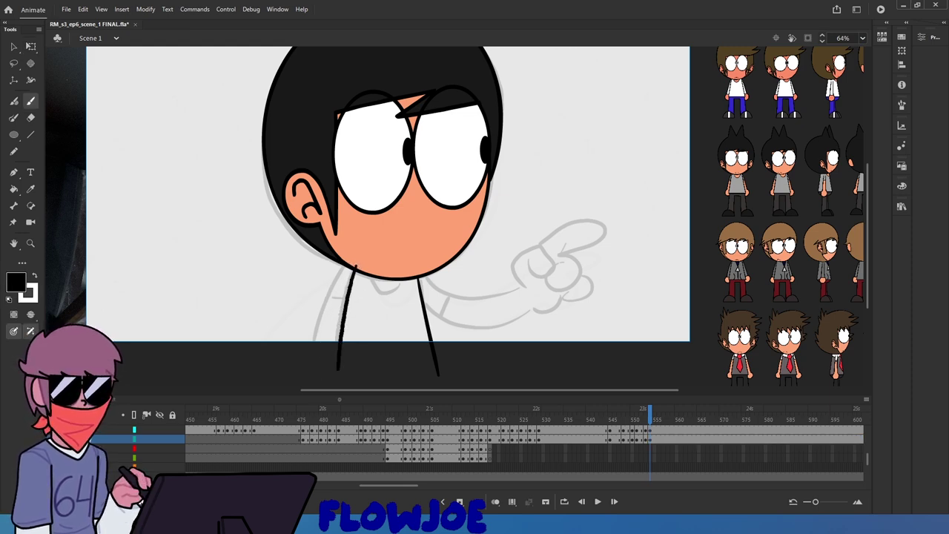
{"action": "key", "text": "ctrl+z"}
{"action": "left_click_drag", "start_coordinate": [355, 268], "coordinate": [335, 375]}
{"action": "key", "text": "ctrl+z"}
{"action": "mouse_move", "coordinate": [354, 271]}
{"action": "left_mouse_down"}
{"action": "mouse_move", "coordinate": [336, 379]}
{"action": "mouse_move", "coordinate": [339, 333]}
{"action": "mouse_move", "coordinate": [335, 367]}
{"action": "mouse_move", "coordinate": [327, 368]}
{"action": "left_mouse_up"}
{"action": "key", "text": "ctrl+z"}
{"action": "key", "text": "ctrl+z"}
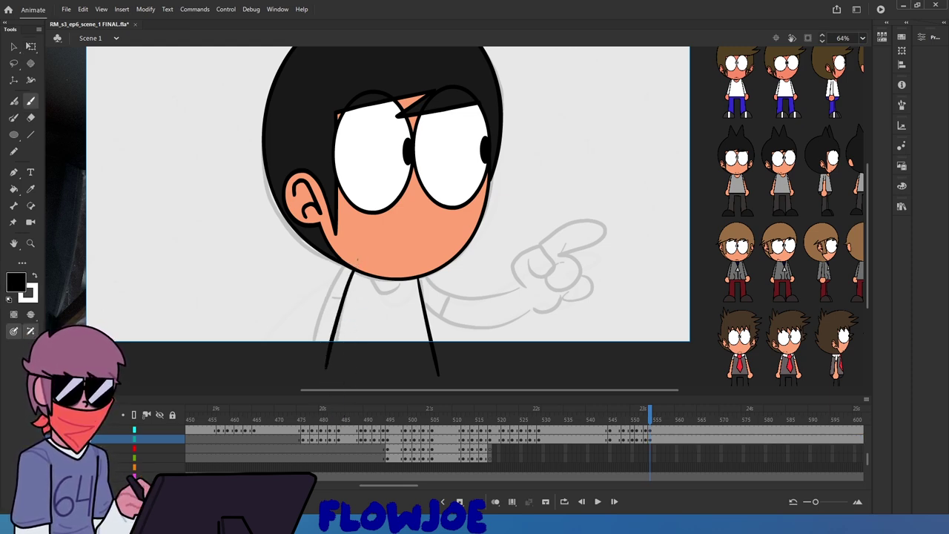
{"action": "left_click_drag", "start_coordinate": [359, 261], "coordinate": [308, 369]}
{"action": "key", "text": "ctrl+z"}
{"action": "key", "text": "ctrl+z"}
{"action": "mouse_move", "coordinate": [358, 264]}
{"action": "left_mouse_down"}
{"action": "mouse_move", "coordinate": [341, 383]}
{"action": "mouse_move", "coordinate": [349, 284]}
{"action": "mouse_move", "coordinate": [331, 369]}
{"action": "left_mouse_up"}
{"action": "key", "text": "ctrl+z"}
Ink the curved outer line of the ear-side arm down past the stage's lower edge and the short sleeve hem across the arm
{"action": "left_click_drag", "start_coordinate": [357, 263], "coordinate": [300, 373]}
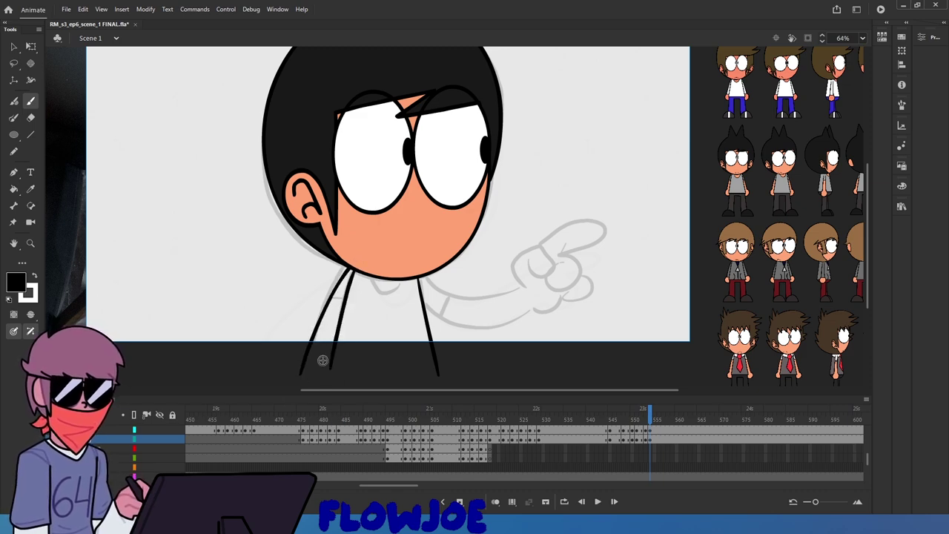
{"action": "key", "text": "ctrl+z"}
{"action": "mouse_move", "coordinate": [358, 264]}
{"action": "left_mouse_down"}
{"action": "mouse_move", "coordinate": [333, 284]}
{"action": "mouse_move", "coordinate": [311, 360]}
{"action": "left_mouse_up"}
{"action": "key", "text": "ctrl+z"}
{"action": "mouse_move", "coordinate": [358, 269]}
{"action": "left_mouse_down"}
{"action": "mouse_move", "coordinate": [312, 352]}
{"action": "mouse_move", "coordinate": [307, 377]}
{"action": "left_mouse_up"}
{"action": "key", "text": "ctrl+z"}
{"action": "left_click_drag", "start_coordinate": [355, 264], "coordinate": [298, 362]}
{"action": "key", "text": "ctrl+z"}
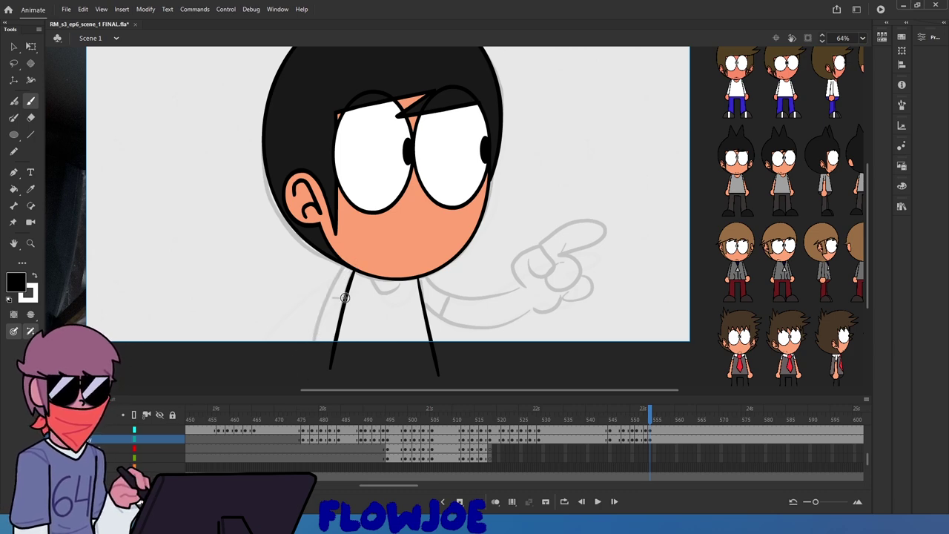
{"action": "left_click_drag", "start_coordinate": [355, 263], "coordinate": [310, 346]}
{"action": "key", "text": "ctrl+z"}
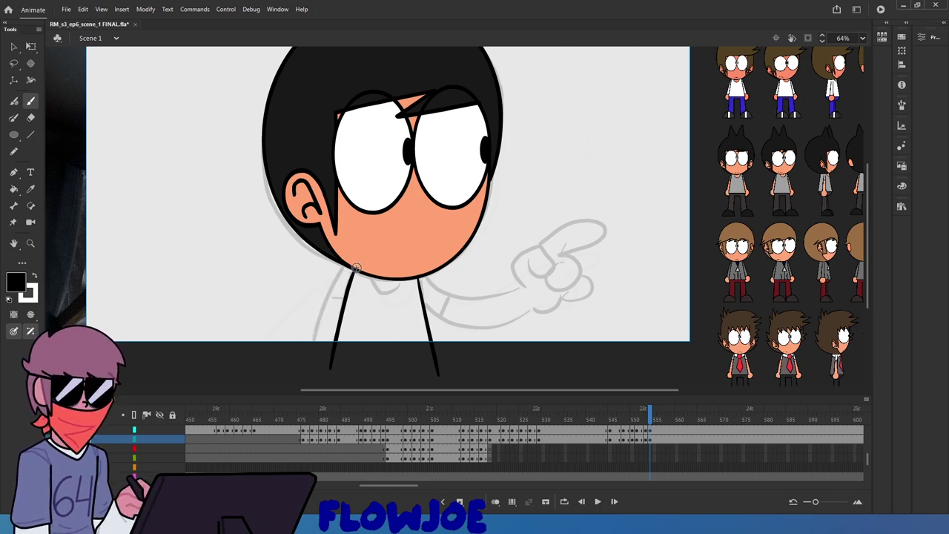
{"action": "mouse_move", "coordinate": [357, 269]}
{"action": "left_mouse_down"}
{"action": "mouse_move", "coordinate": [344, 268]}
{"action": "mouse_move", "coordinate": [304, 374]}
{"action": "left_mouse_up"}
{"action": "key", "text": "ctrl+z"}
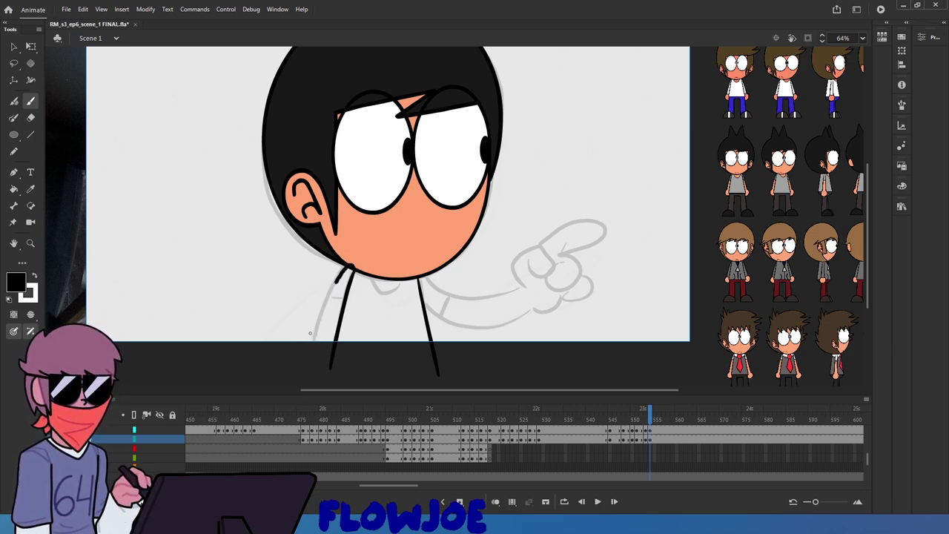
{"action": "left_click_drag", "start_coordinate": [357, 272], "coordinate": [305, 360]}
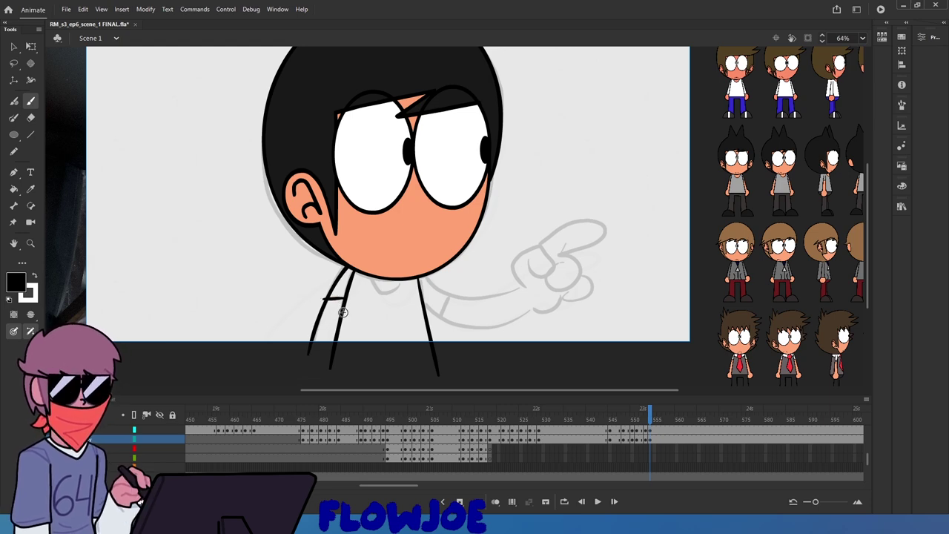
{"action": "left_click_drag", "start_coordinate": [337, 298], "coordinate": [327, 296]}
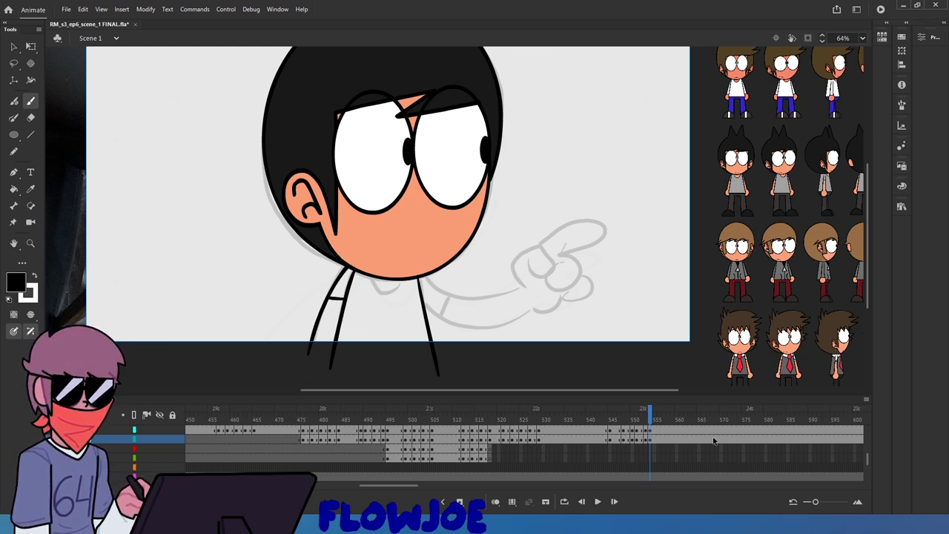
Compare the inked torso and ear-side arm on frames 553 and 554
{"action": "mouse_move", "coordinate": [648, 419]}
{"action": "left_mouse_down"}
{"action": "mouse_move", "coordinate": [631, 420]}
{"action": "mouse_move", "coordinate": [656, 420]}
{"action": "left_mouse_up"}
{"action": "left_click", "coordinate": [649, 440]}
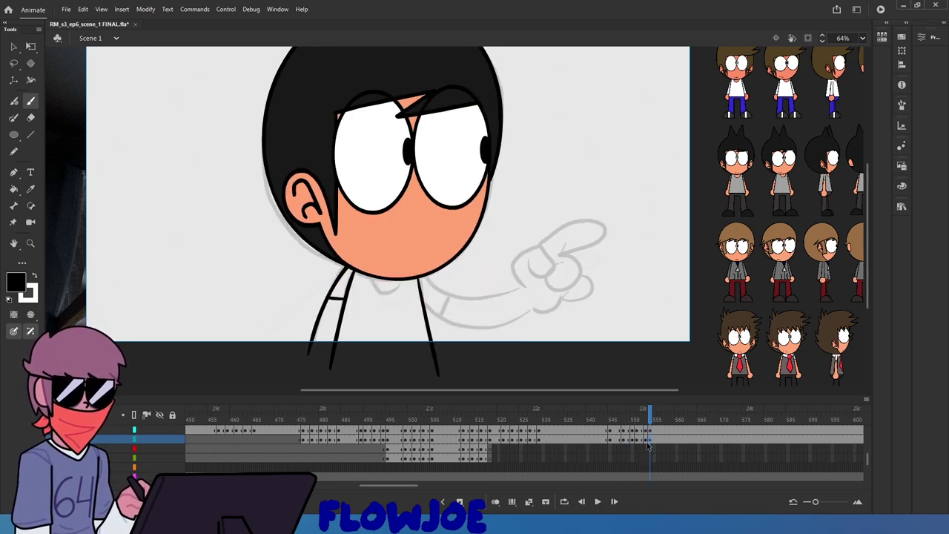
{"action": "left_click", "coordinate": [654, 419]}
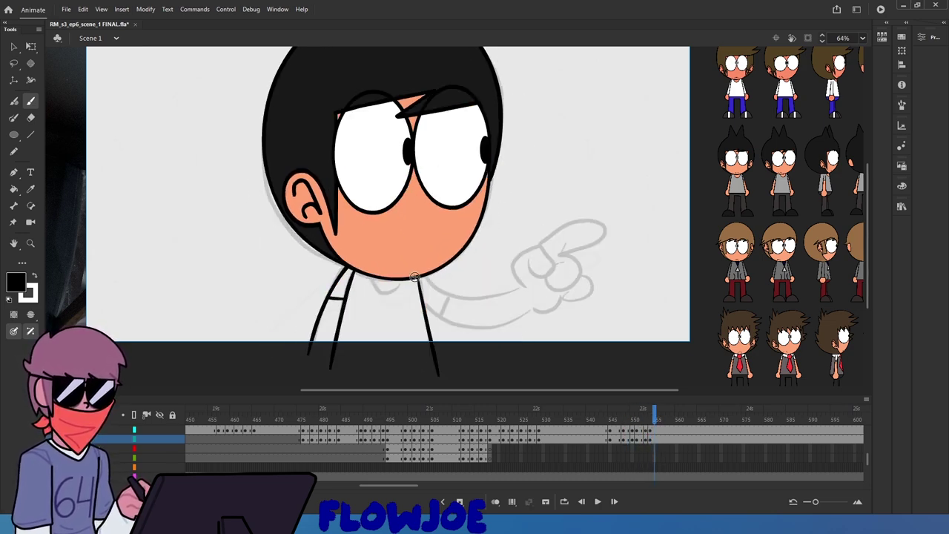
{"action": "key", "text": "q"}
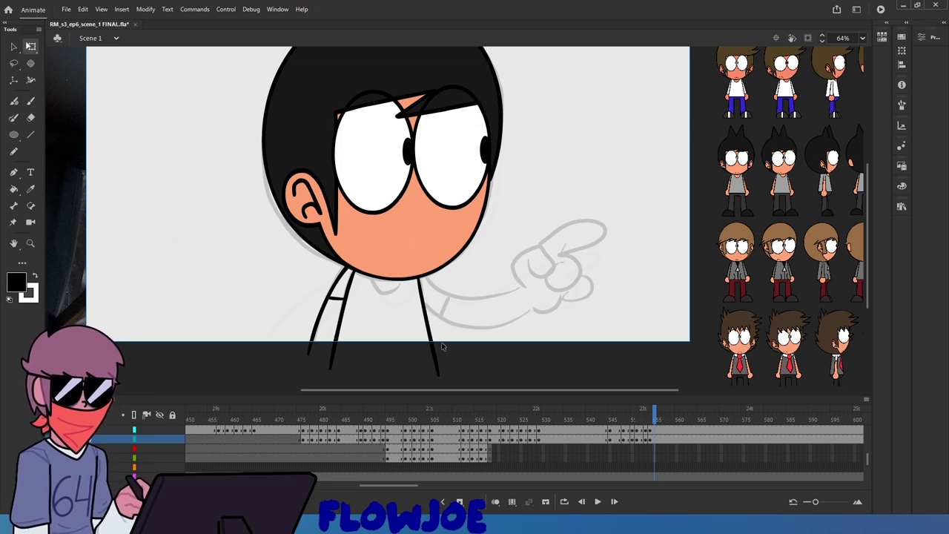
{"action": "left_click_drag", "start_coordinate": [654, 420], "coordinate": [657, 485]}
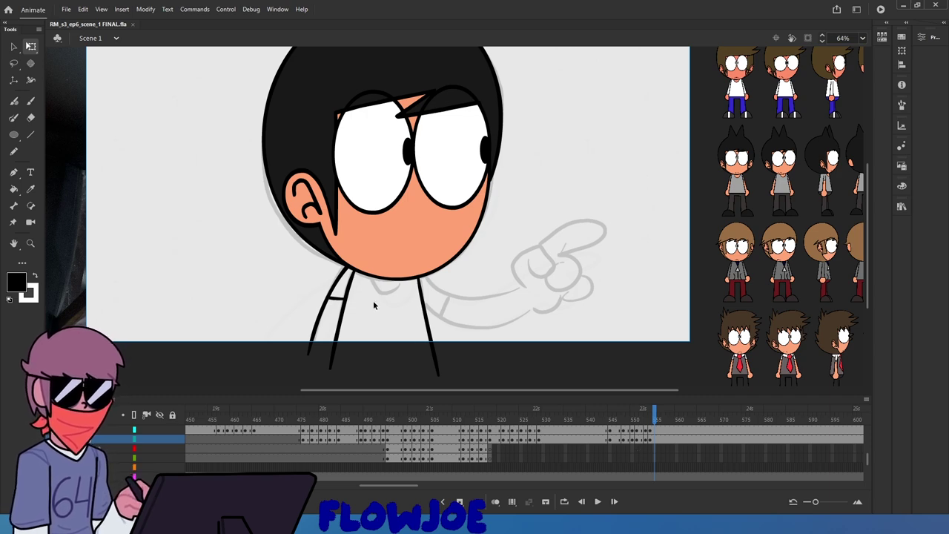
Ink the U-shaped shirt neckline hanging from the chin between the two torso lines
{"action": "key", "text": "b"}
{"action": "mouse_move", "coordinate": [370, 277]}
{"action": "left_mouse_down"}
{"action": "mouse_move", "coordinate": [404, 281]}
{"action": "mouse_move", "coordinate": [372, 266]}
{"action": "mouse_move", "coordinate": [370, 275]}
{"action": "left_mouse_up"}
{"action": "key", "text": "ctrl+z"}
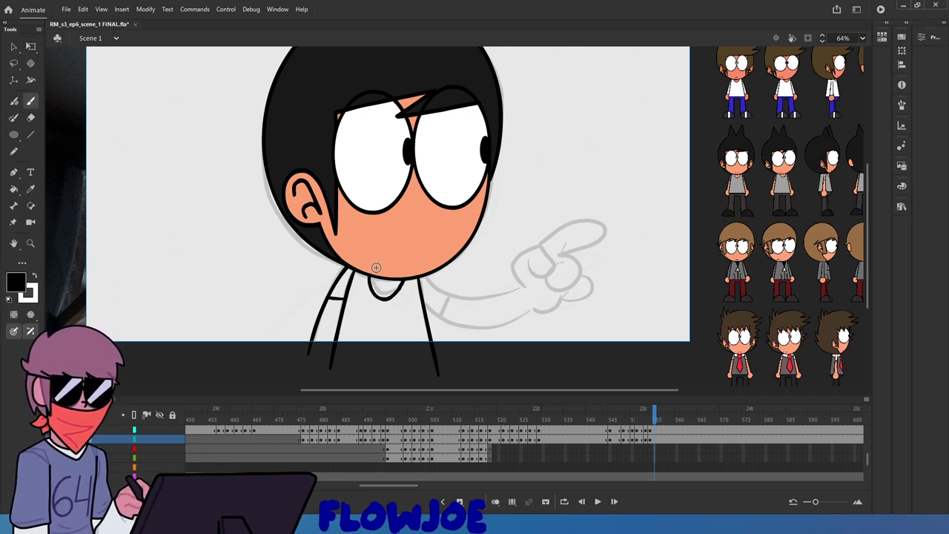
Set the neckline's transformation point at its upper edge and nudge the curve slightly towards the pointing arm
{"action": "key", "text": "q"}
{"action": "left_click", "coordinate": [402, 297]}
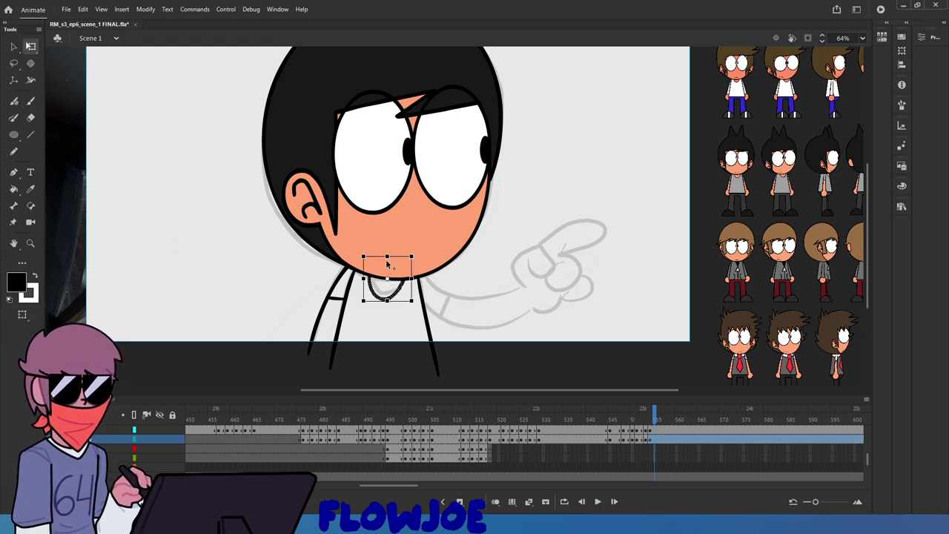
{"action": "left_click_drag", "start_coordinate": [388, 280], "coordinate": [388, 256]}
{"action": "left_click", "coordinate": [400, 309]}
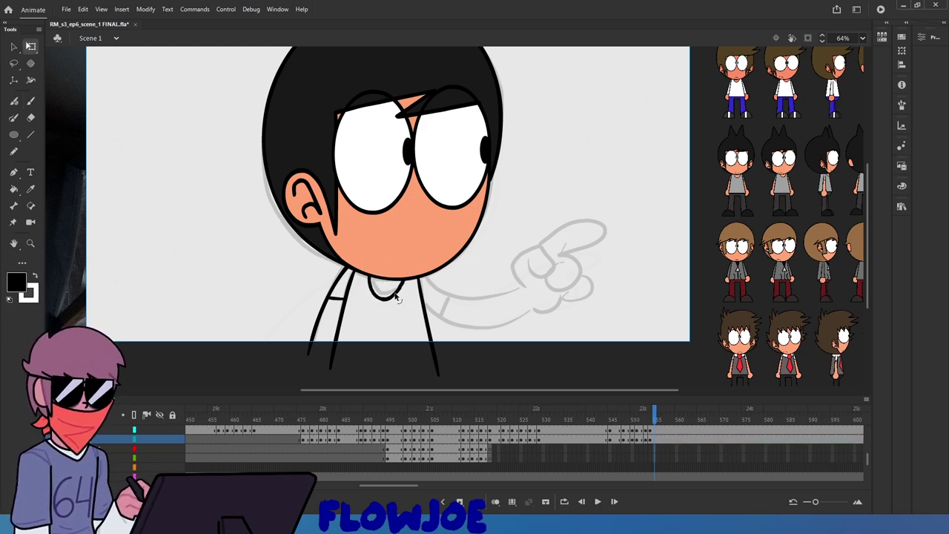
{"action": "left_click", "coordinate": [396, 296]}
{"action": "left_click_drag", "start_coordinate": [388, 279], "coordinate": [385, 260]}
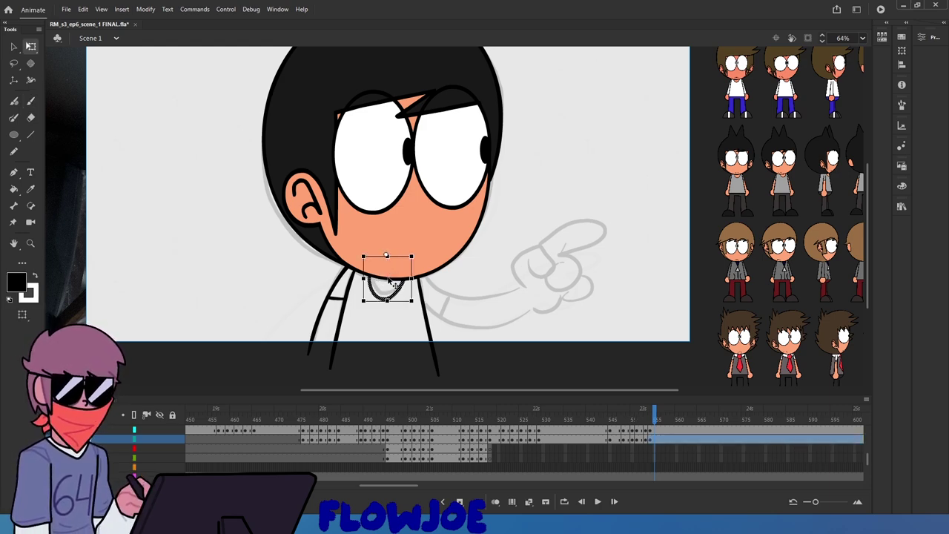
{"action": "left_click_drag", "start_coordinate": [397, 304], "coordinate": [400, 306]}
{"action": "left_click", "coordinate": [399, 310]}
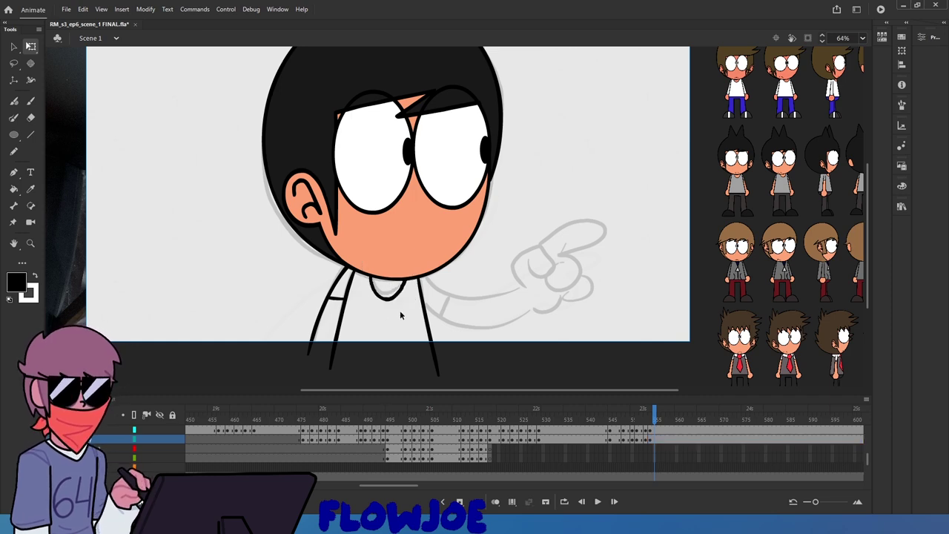
Select the neckline curve with the Selection tool and smooth its outline
{"action": "scroll", "coordinate": [409, 325], "scroll_direction": "up", "scroll_amount": 3}
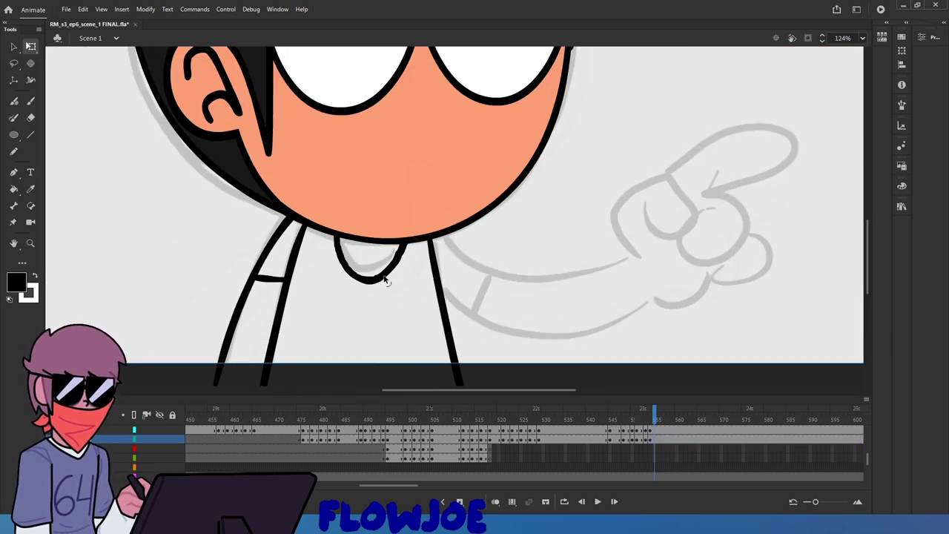
{"action": "left_click", "coordinate": [385, 277]}
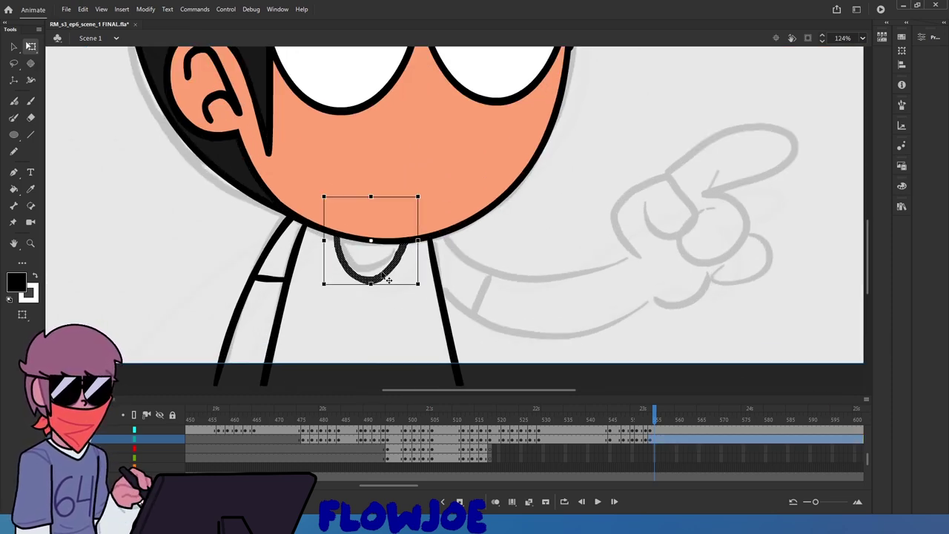
{"action": "left_click", "coordinate": [15, 63]}
{"action": "left_click", "coordinate": [13, 46]}
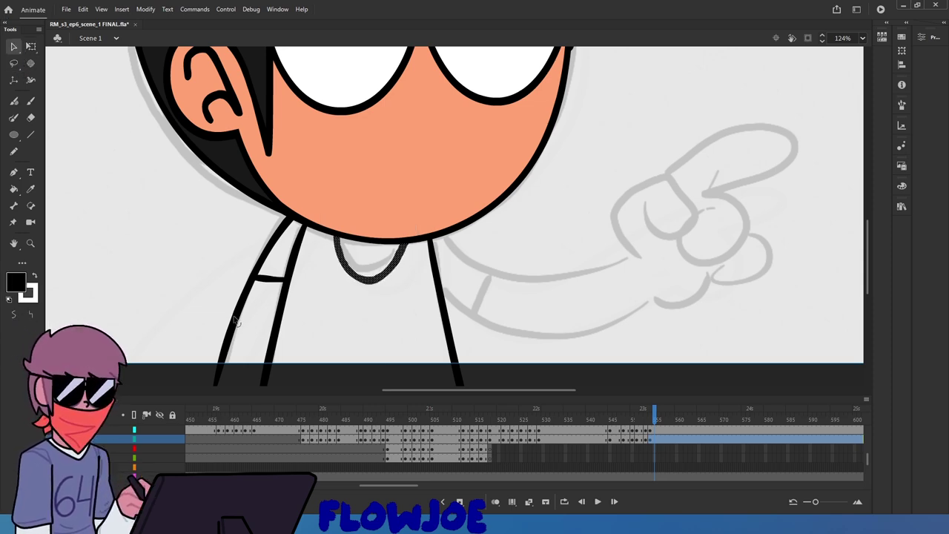
{"action": "scroll", "coordinate": [363, 288], "scroll_direction": "up", "scroll_amount": 4}
{"action": "left_click", "coordinate": [357, 289]}
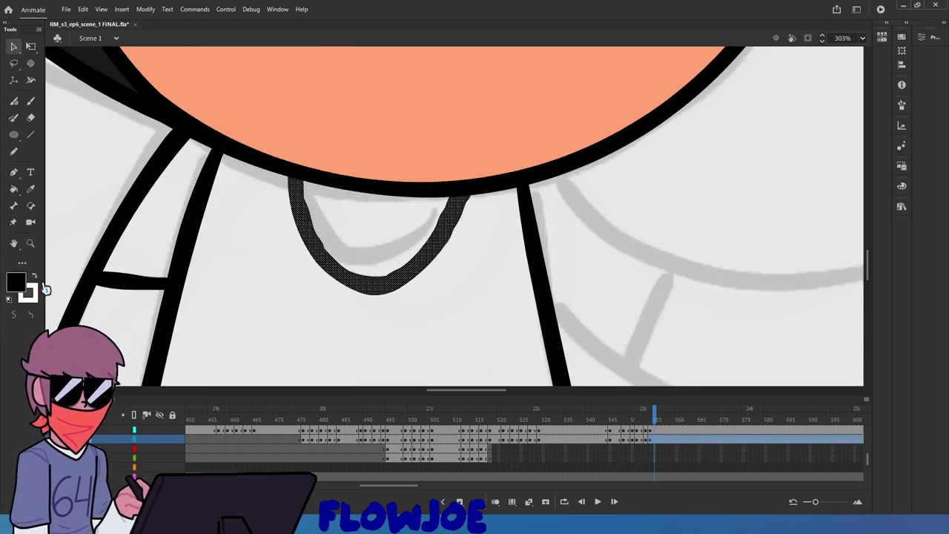
{"action": "left_click", "coordinate": [309, 314]}
{"action": "scroll", "coordinate": [307, 312], "scroll_direction": "down", "scroll_amount": 5}
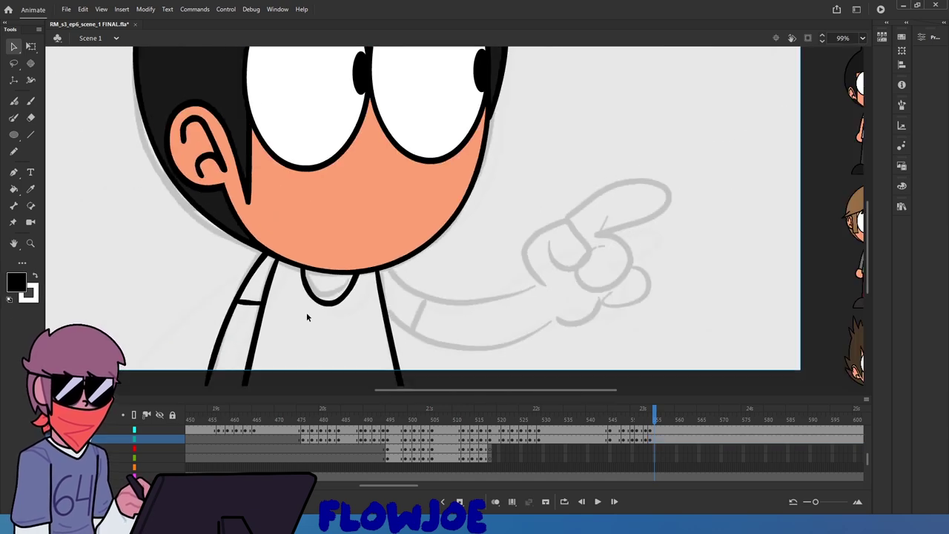
Try to shift the neckline curve slightly towards the ear-side arm
{"action": "scroll", "coordinate": [296, 302], "scroll_direction": "down", "scroll_amount": 1}
{"action": "scroll", "coordinate": [298, 304], "scroll_direction": "up", "scroll_amount": 5}
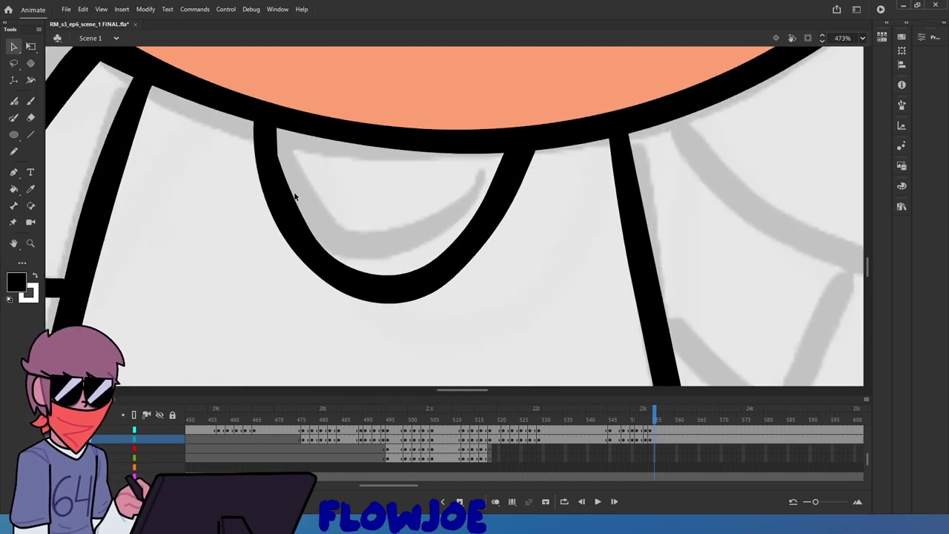
{"action": "left_click", "coordinate": [293, 200]}
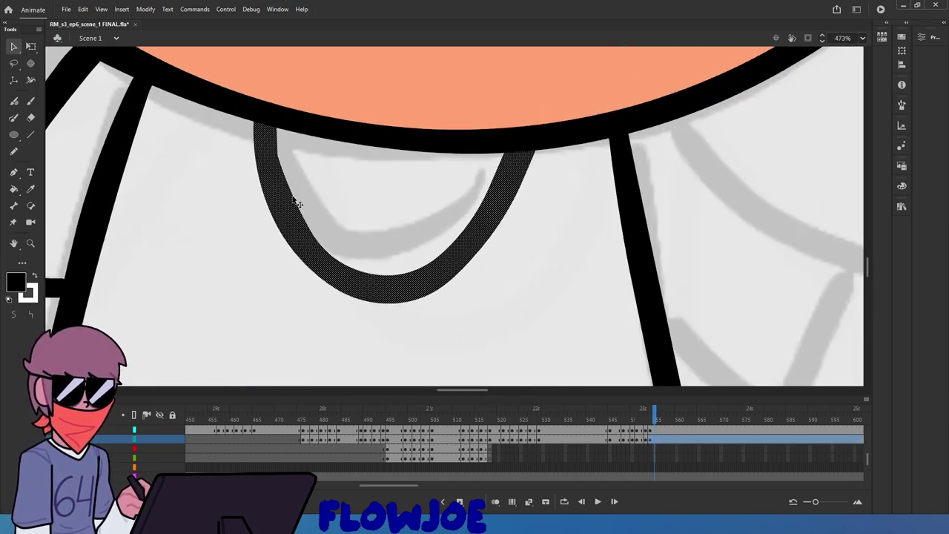
{"action": "left_click", "coordinate": [297, 195]}
{"action": "left_click", "coordinate": [290, 207]}
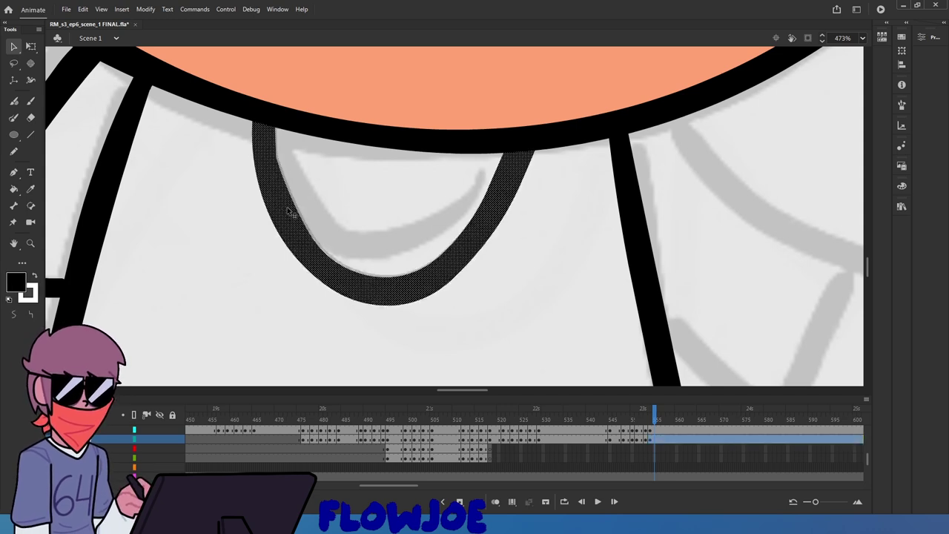
{"action": "left_click", "coordinate": [305, 195]}
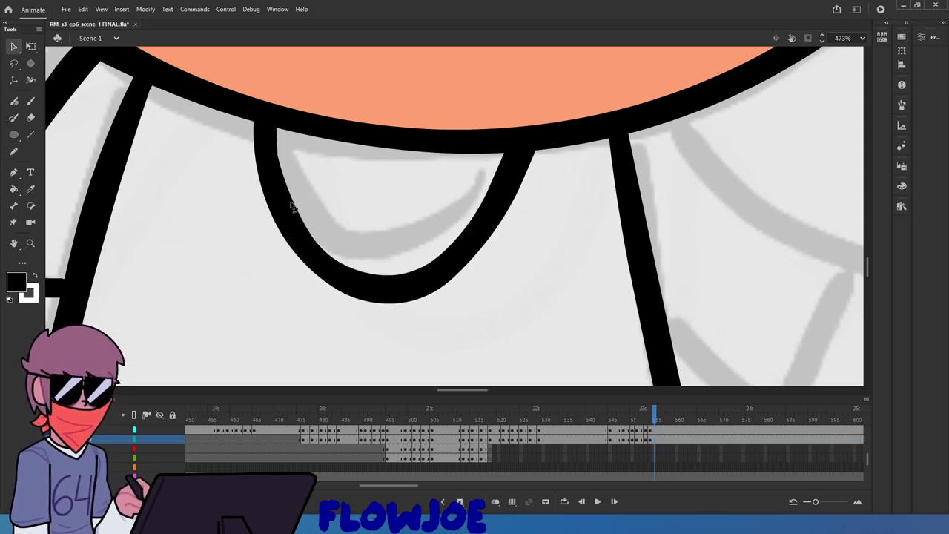
Reshape the lower edge of the ear-side sleeve hem where it meets the torso line
{"action": "scroll", "coordinate": [447, 183], "scroll_direction": "down", "scroll_amount": 3}
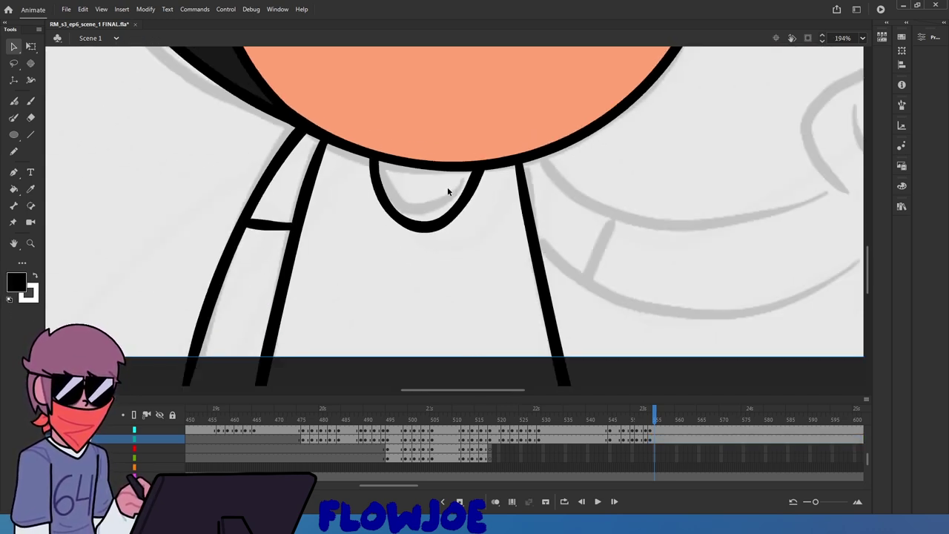
{"action": "scroll", "coordinate": [447, 186], "scroll_direction": "down", "scroll_amount": 2}
{"action": "scroll", "coordinate": [387, 182], "scroll_direction": "up", "scroll_amount": 4}
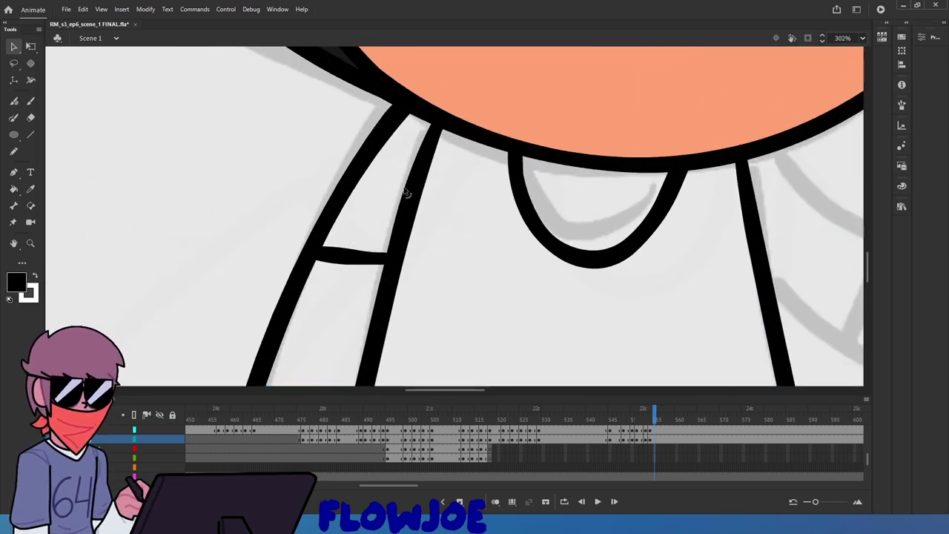
{"action": "scroll", "coordinate": [367, 253], "scroll_direction": "up", "scroll_amount": 3}
{"action": "scroll", "coordinate": [372, 257], "scroll_direction": "down", "scroll_amount": 3}
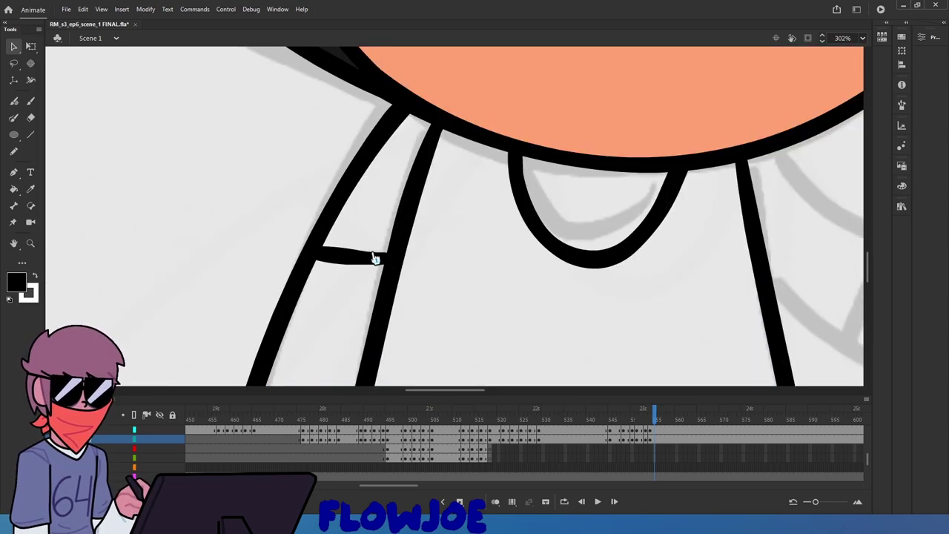
{"action": "scroll", "coordinate": [378, 265], "scroll_direction": "up", "scroll_amount": 3}
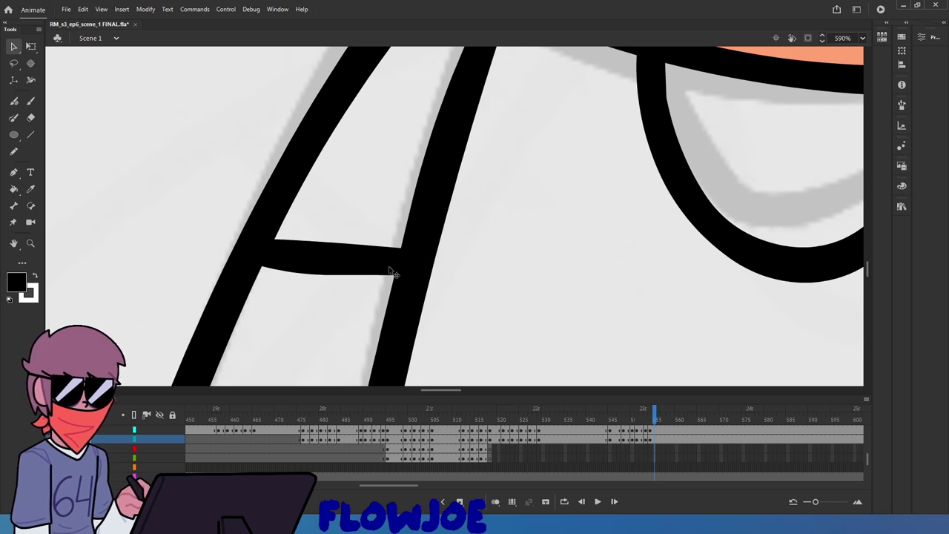
{"action": "left_click_drag", "start_coordinate": [373, 275], "coordinate": [396, 276]}
{"action": "scroll", "coordinate": [396, 276], "scroll_direction": "down", "scroll_amount": 10}
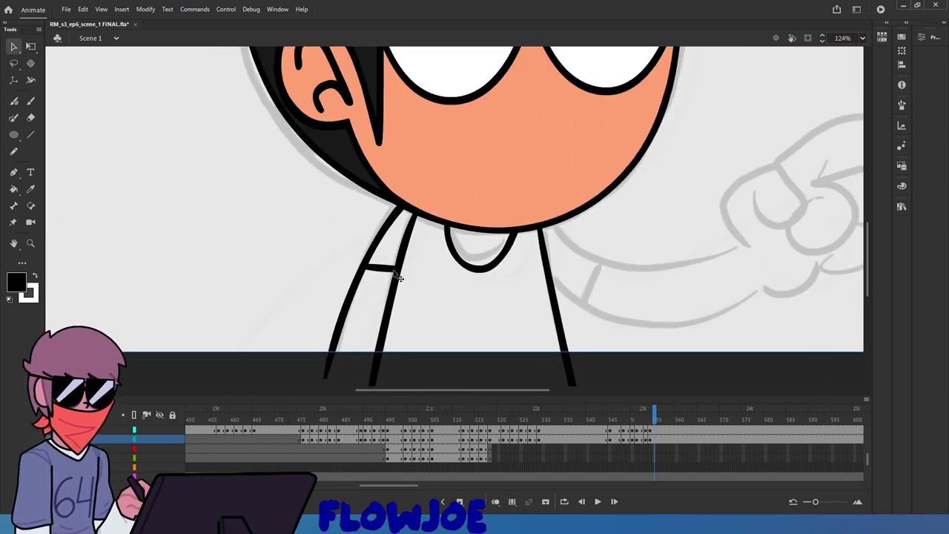
Check the inked torso, sleeve and neckline against the whole figure and choose the Brush tool
{"action": "scroll", "coordinate": [405, 264], "scroll_direction": "up", "scroll_amount": 4}
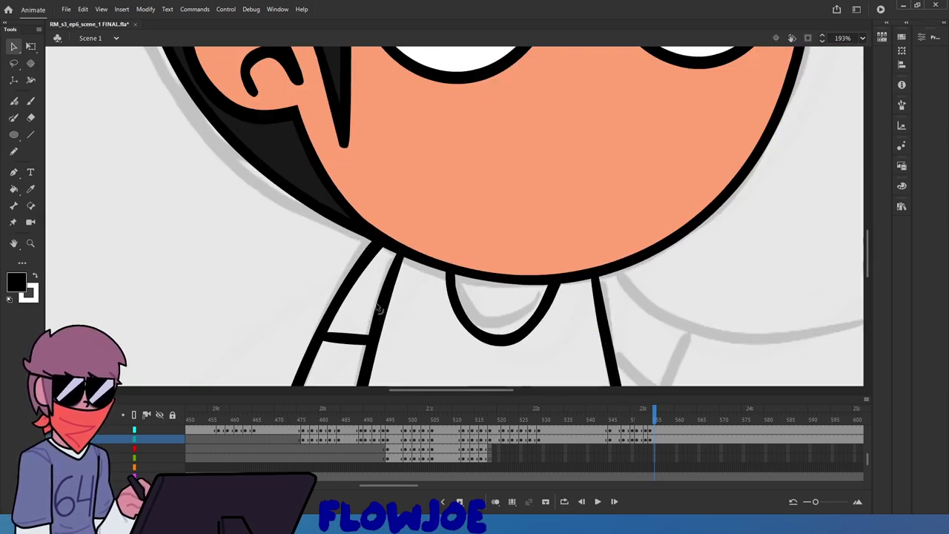
{"action": "scroll", "coordinate": [391, 294], "scroll_direction": "down", "scroll_amount": 4}
{"action": "scroll", "coordinate": [390, 294], "scroll_direction": "down", "scroll_amount": 2}
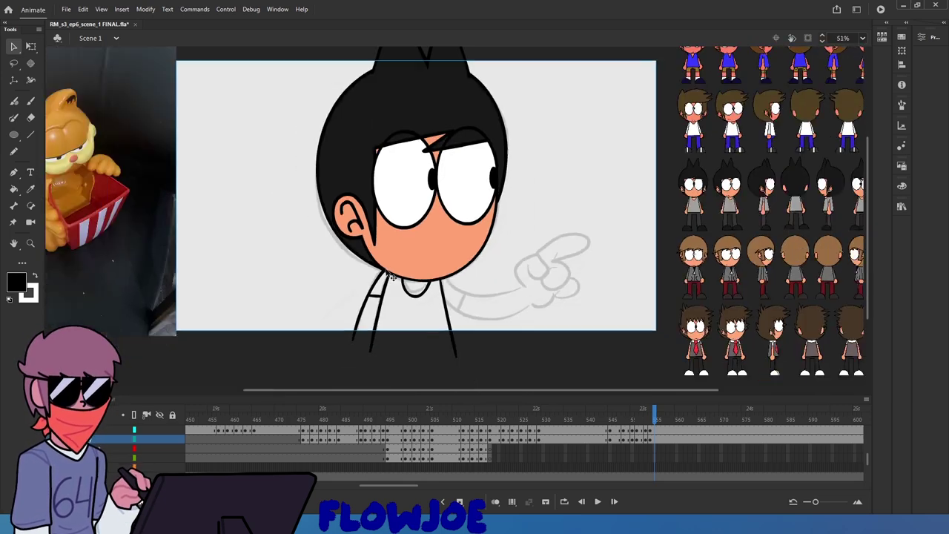
{"action": "left_click", "coordinate": [30, 101]}
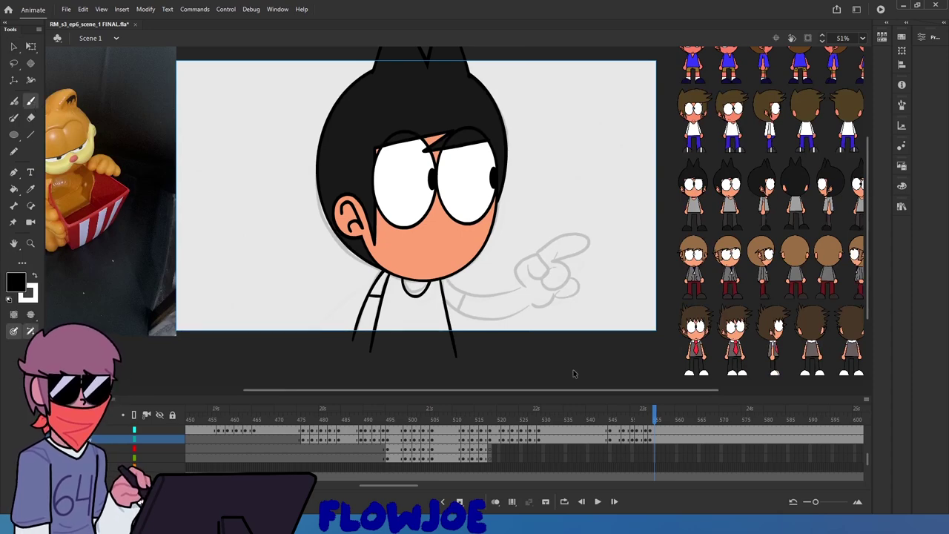
Ink a straight horizontal line below the stage edge with the Brush tool, closing the bottom of the torso and ear-side arm
{"action": "scroll", "coordinate": [470, 322], "scroll_direction": "up", "scroll_amount": 3}
{"action": "key", "text": "q"}
{"action": "scroll", "coordinate": [256, 241], "scroll_direction": "up", "scroll_amount": 2}
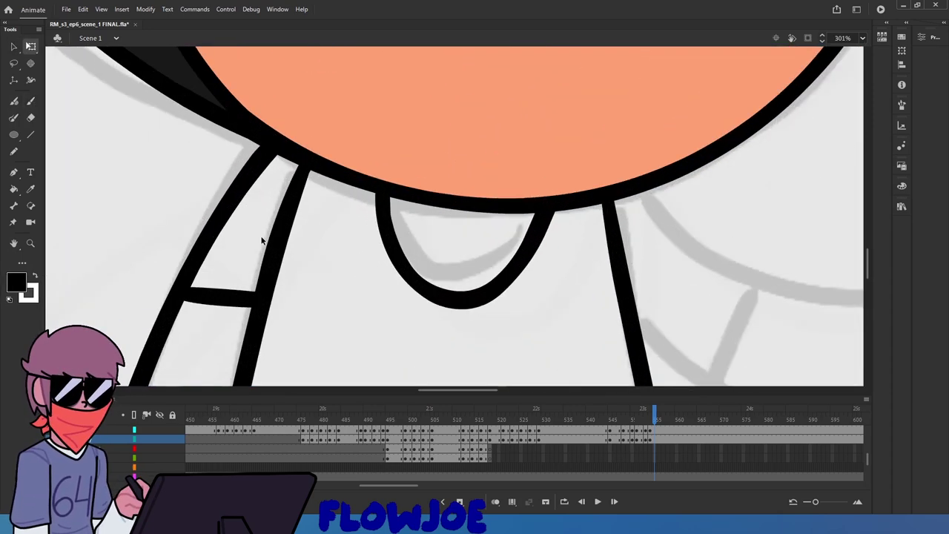
{"action": "scroll", "coordinate": [280, 235], "scroll_direction": "down", "scroll_amount": 1}
{"action": "scroll", "coordinate": [280, 234], "scroll_direction": "down", "scroll_amount": 4}
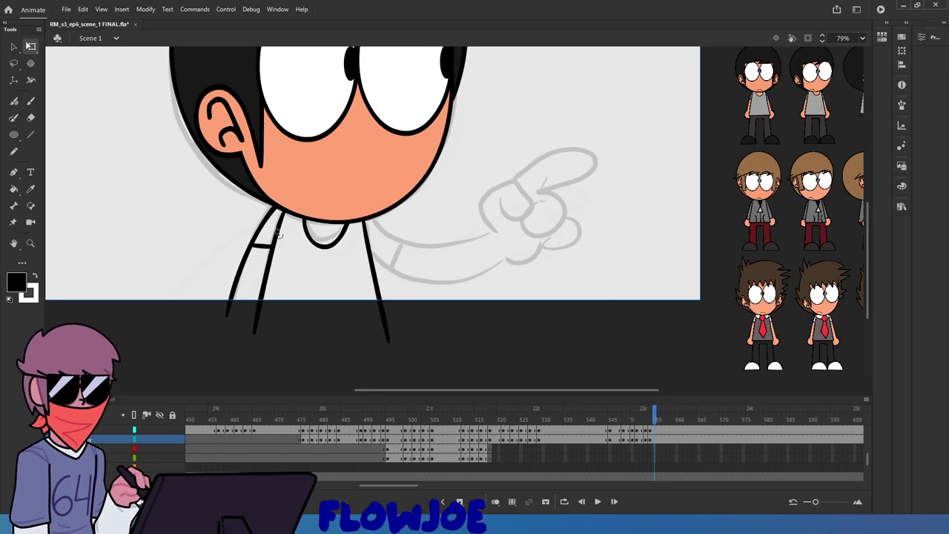
{"action": "left_click", "coordinate": [279, 235]}
{"action": "key", "text": "Escape"}
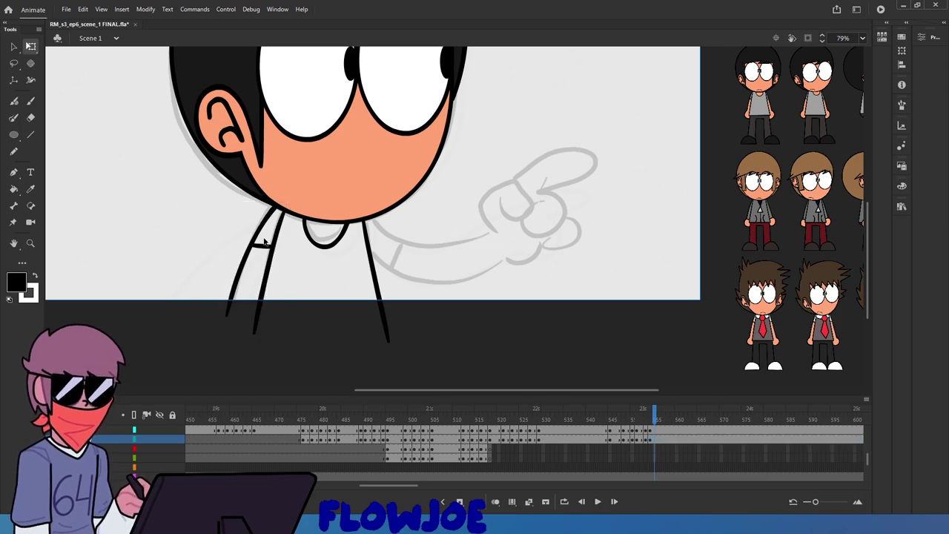
{"action": "left_click", "coordinate": [27, 106]}
{"action": "left_click_drag", "start_coordinate": [393, 327], "coordinate": [225, 327]}
{"action": "scroll", "coordinate": [235, 338], "scroll_direction": "down", "scroll_amount": 2}
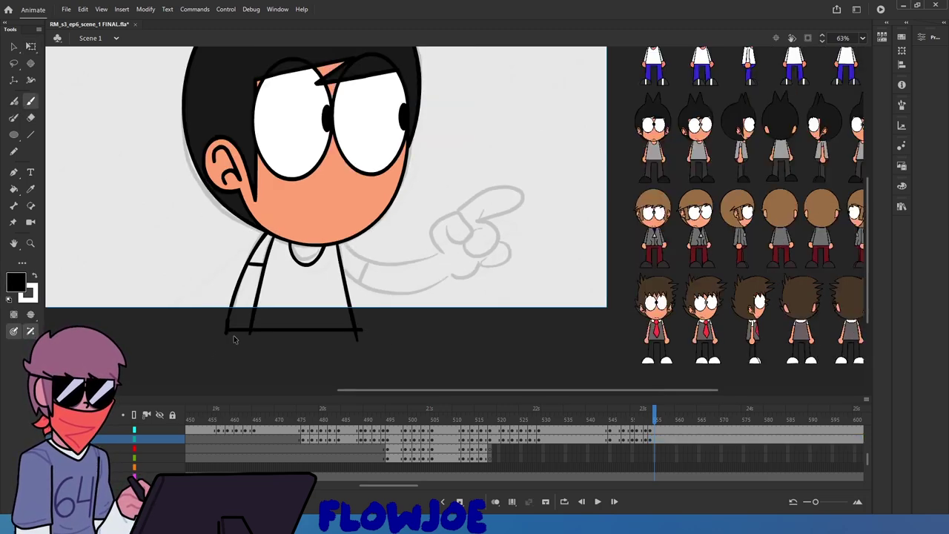
Scrub around the last drawn frames and select frame 553's keyframe on the ink layer
{"action": "scroll", "coordinate": [291, 250], "scroll_direction": "up", "scroll_amount": 2}
{"action": "mouse_move", "coordinate": [654, 416]}
{"action": "left_mouse_down"}
{"action": "mouse_move", "coordinate": [662, 419]}
{"action": "mouse_move", "coordinate": [632, 417]}
{"action": "mouse_move", "coordinate": [663, 424]}
{"action": "left_mouse_up"}
{"action": "left_click", "coordinate": [651, 410]}
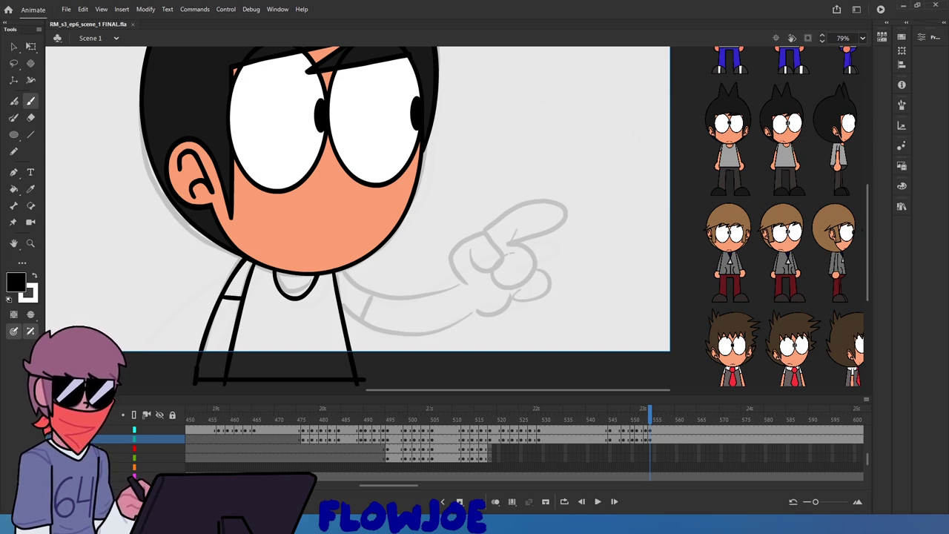
{"action": "left_click_drag", "start_coordinate": [646, 419], "coordinate": [652, 439]}
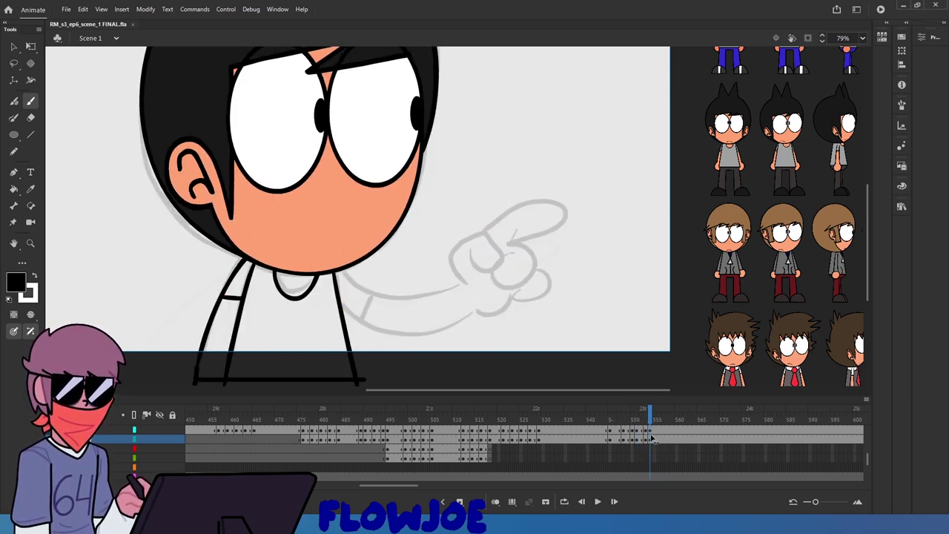
{"action": "left_click", "coordinate": [652, 440]}
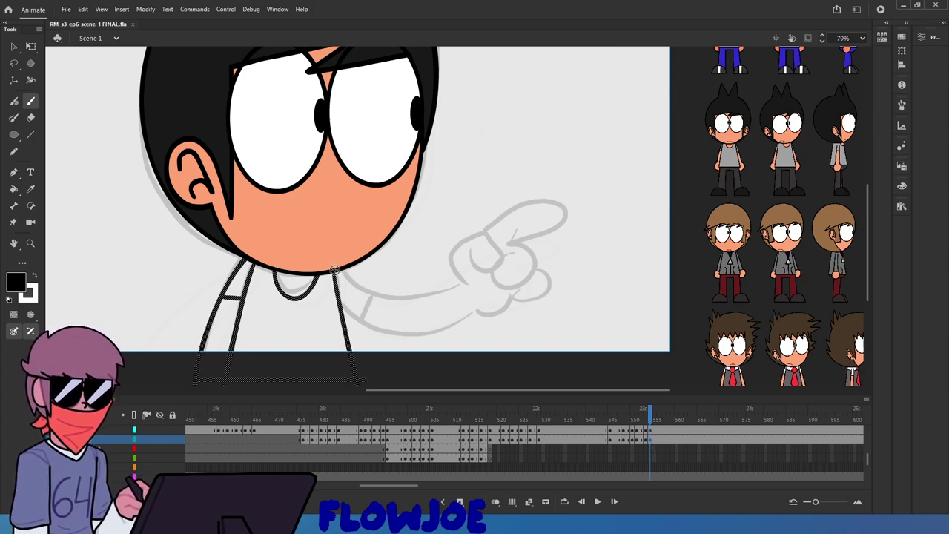
Ink the upper edge of the pointing arm from shoulder to wrist, continuing with the back of the hand, index finger and fist curve
{"action": "mouse_move", "coordinate": [342, 273]}
{"action": "left_mouse_down"}
{"action": "mouse_move", "coordinate": [371, 293]}
{"action": "mouse_move", "coordinate": [452, 277]}
{"action": "left_mouse_up"}
{"action": "key", "text": "ctrl+z"}
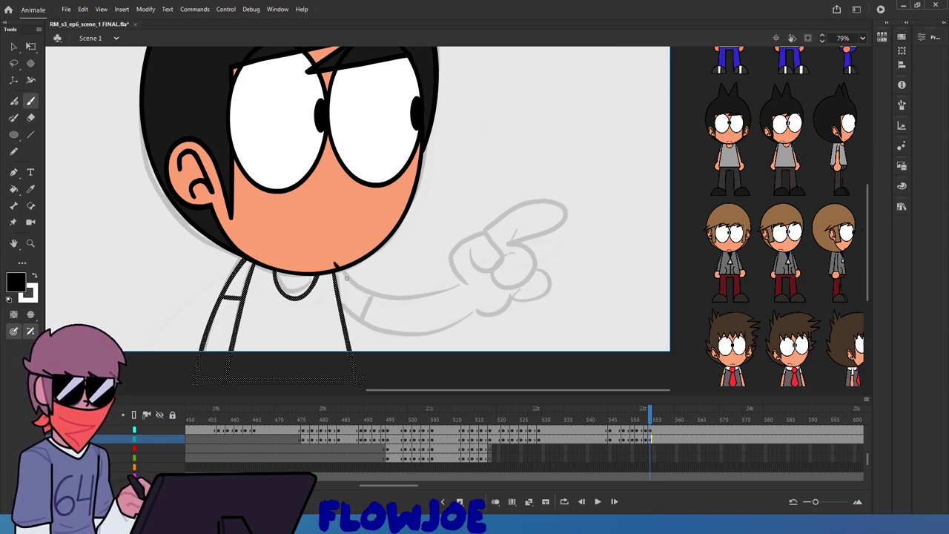
{"action": "mouse_move", "coordinate": [337, 271]}
{"action": "left_mouse_down"}
{"action": "mouse_move", "coordinate": [382, 301]}
{"action": "mouse_move", "coordinate": [451, 287]}
{"action": "mouse_move", "coordinate": [460, 281]}
{"action": "mouse_move", "coordinate": [463, 239]}
{"action": "mouse_move", "coordinate": [548, 202]}
{"action": "mouse_move", "coordinate": [573, 218]}
{"action": "mouse_move", "coordinate": [511, 243]}
{"action": "mouse_move", "coordinate": [529, 255]}
{"action": "mouse_move", "coordinate": [534, 286]}
{"action": "mouse_move", "coordinate": [511, 309]}
{"action": "mouse_move", "coordinate": [480, 311]}
{"action": "mouse_move", "coordinate": [458, 251]}
{"action": "mouse_move", "coordinate": [529, 199]}
{"action": "mouse_move", "coordinate": [566, 209]}
{"action": "mouse_move", "coordinate": [508, 248]}
{"action": "mouse_move", "coordinate": [522, 293]}
{"action": "mouse_move", "coordinate": [493, 310]}
{"action": "mouse_move", "coordinate": [454, 256]}
{"action": "mouse_move", "coordinate": [511, 209]}
{"action": "mouse_move", "coordinate": [559, 205]}
{"action": "mouse_move", "coordinate": [554, 230]}
{"action": "mouse_move", "coordinate": [512, 244]}
{"action": "mouse_move", "coordinate": [525, 265]}
{"action": "mouse_move", "coordinate": [518, 295]}
{"action": "mouse_move", "coordinate": [478, 310]}
{"action": "left_mouse_up"}
{"action": "key", "text": "ctrl+z"}
{"action": "key", "text": "ctrl+z"}
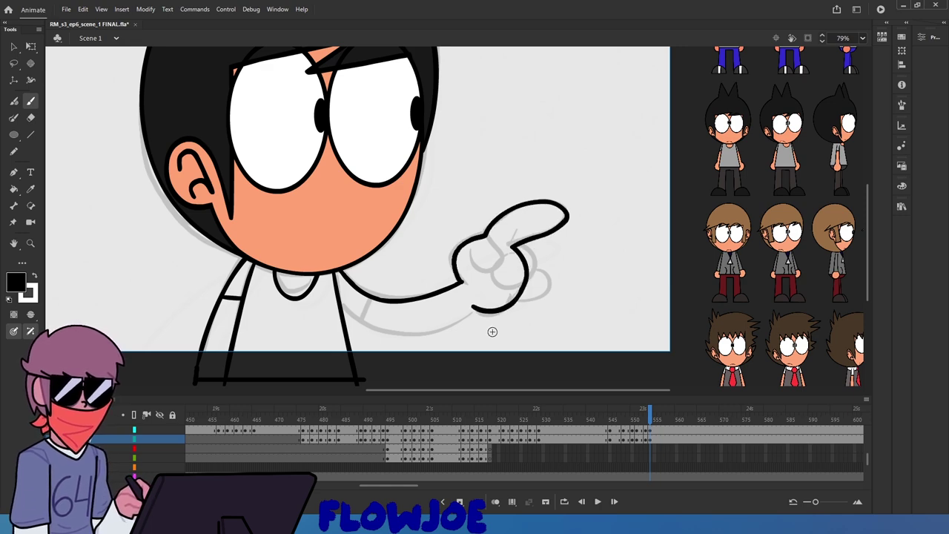
Delete the inked fist curve beneath the pointing finger
{"action": "key", "text": "e"}
{"action": "key", "text": "q"}
{"action": "left_click", "coordinate": [522, 282]}
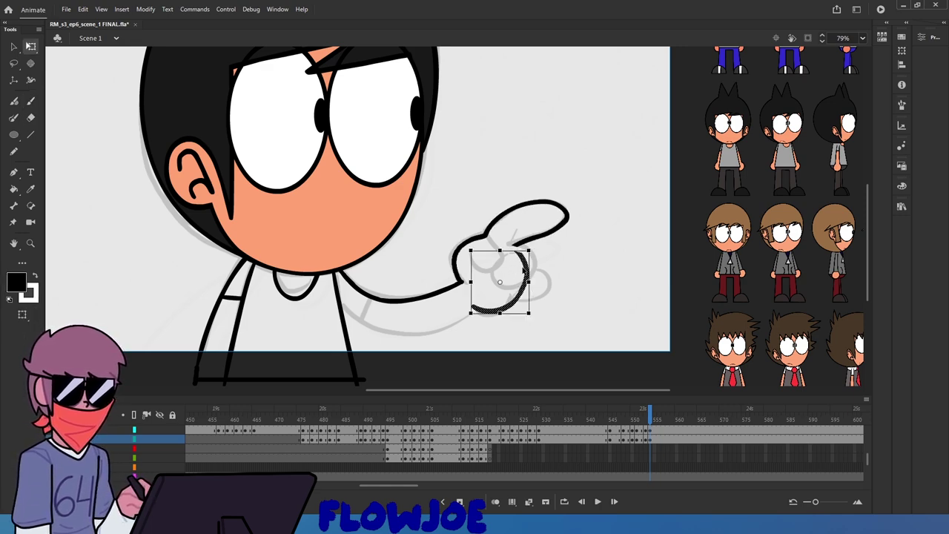
{"action": "key", "text": "Delete"}
Try several fist curves from the base of the pointing finger round to the wrist, comparing the shape with earlier frames
{"action": "key", "text": "b"}
{"action": "mouse_move", "coordinate": [515, 245]}
{"action": "left_mouse_down"}
{"action": "mouse_move", "coordinate": [536, 285]}
{"action": "mouse_move", "coordinate": [509, 310]}
{"action": "mouse_move", "coordinate": [476, 310]}
{"action": "left_mouse_up"}
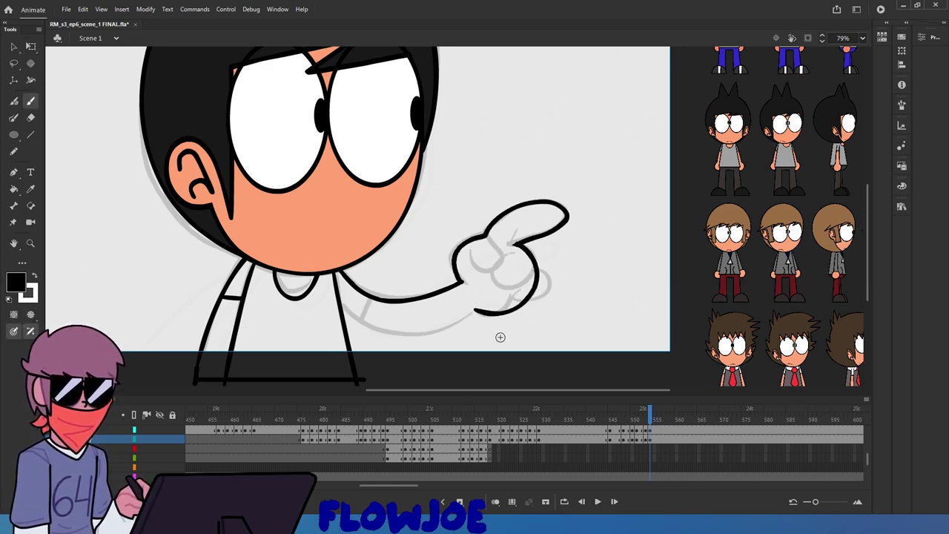
{"action": "key", "text": "ctrl+z"}
{"action": "mouse_move", "coordinate": [532, 252]}
{"action": "left_mouse_down"}
{"action": "mouse_move", "coordinate": [534, 299]}
{"action": "mouse_move", "coordinate": [505, 316]}
{"action": "mouse_move", "coordinate": [482, 312]}
{"action": "left_mouse_up"}
{"action": "key", "text": "ctrl+z"}
{"action": "mouse_move", "coordinate": [519, 241]}
{"action": "left_mouse_down"}
{"action": "mouse_move", "coordinate": [538, 272]}
{"action": "mouse_move", "coordinate": [515, 314]}
{"action": "mouse_move", "coordinate": [480, 310]}
{"action": "left_mouse_up"}
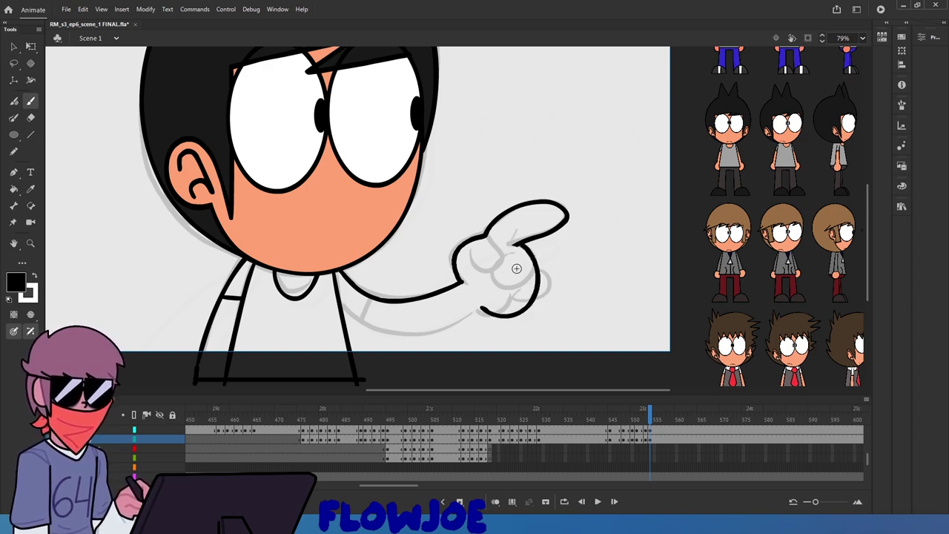
{"action": "key", "text": "ctrl+z"}
{"action": "mouse_move", "coordinate": [518, 243]}
{"action": "left_mouse_down"}
{"action": "mouse_move", "coordinate": [533, 269]}
{"action": "mouse_move", "coordinate": [515, 312]}
{"action": "mouse_move", "coordinate": [470, 313]}
{"action": "left_mouse_up"}
{"action": "key", "text": "ctrl+z"}
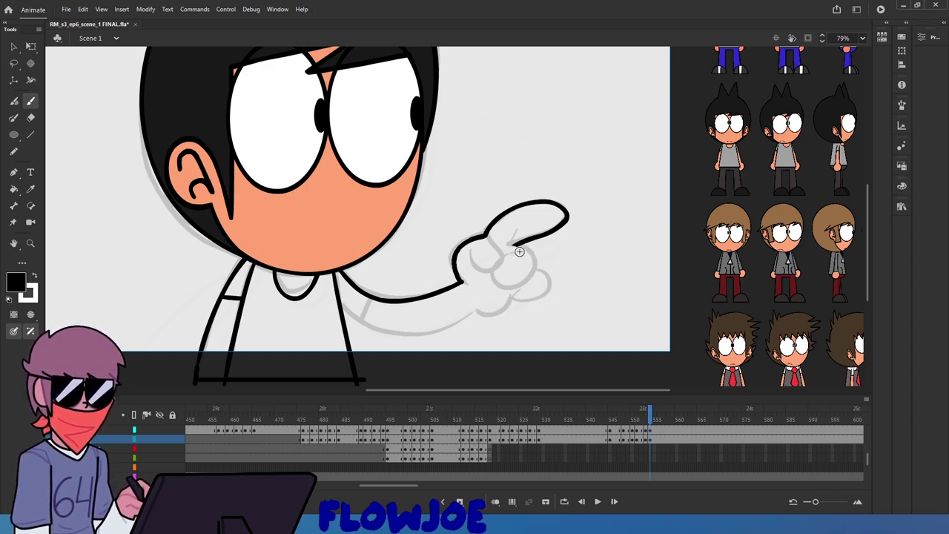
{"action": "mouse_move", "coordinate": [519, 241]}
{"action": "left_mouse_down"}
{"action": "mouse_move", "coordinate": [533, 277]}
{"action": "mouse_move", "coordinate": [482, 313]}
{"action": "left_mouse_up"}
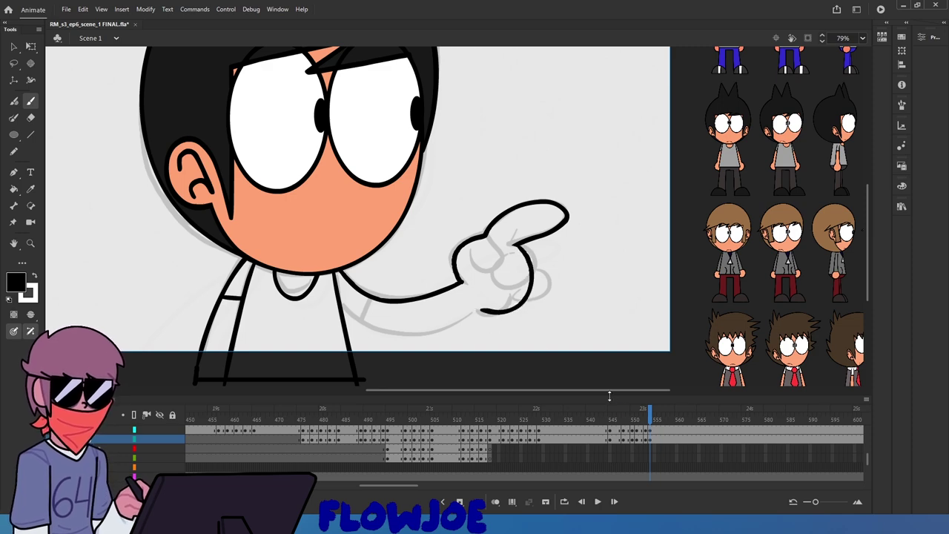
{"action": "mouse_move", "coordinate": [629, 420]}
{"action": "left_mouse_down"}
{"action": "mouse_move", "coordinate": [652, 419]}
{"action": "mouse_move", "coordinate": [613, 421]}
{"action": "mouse_move", "coordinate": [654, 446]}
{"action": "left_mouse_up"}
{"action": "key", "text": "ctrl+z"}
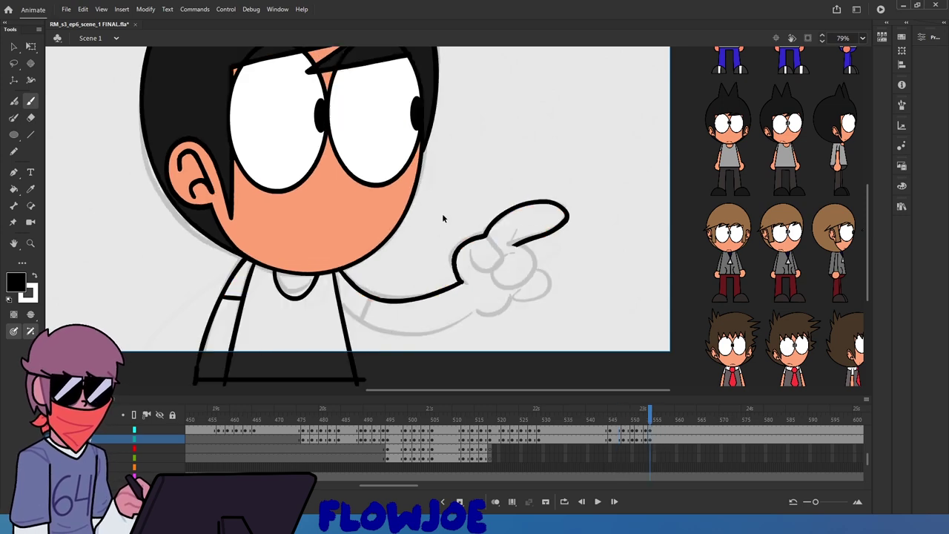
Delete the inked back of the hand and pointing finger beyond the wrist
{"action": "mouse_move", "coordinate": [517, 253]}
{"action": "left_mouse_down"}
{"action": "mouse_move", "coordinate": [473, 307]}
{"action": "mouse_move", "coordinate": [453, 271]}
{"action": "mouse_move", "coordinate": [491, 218]}
{"action": "mouse_move", "coordinate": [571, 216]}
{"action": "left_mouse_up"}
{"action": "key", "text": "e"}
{"action": "key", "text": "q"}
{"action": "left_click", "coordinate": [482, 311]}
{"action": "key", "text": "Delete"}
{"action": "left_click", "coordinate": [459, 279]}
{"action": "key", "text": "Delete"}
{"action": "key", "text": "b"}
{"action": "key", "text": "ctrl+z"}
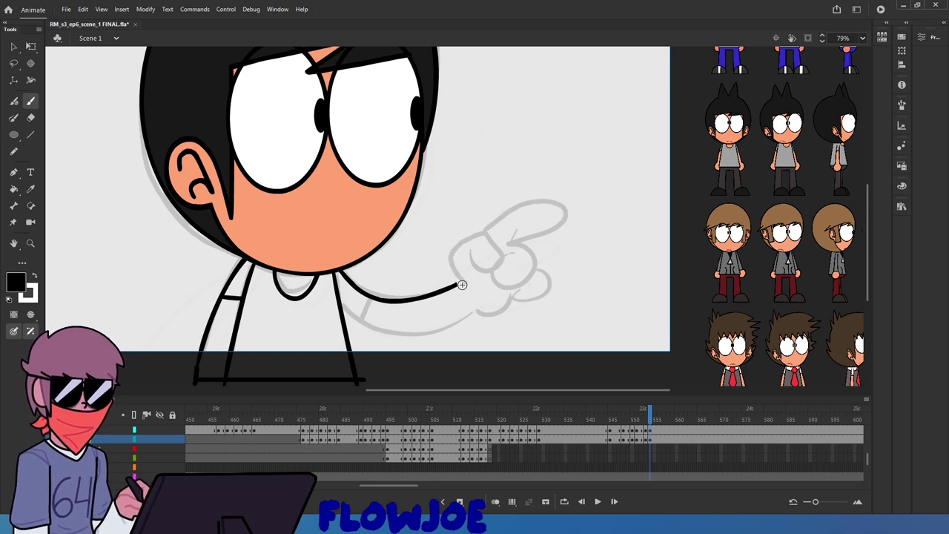
Re-ink the back of the hand from the wrist to the knuckle and the pointing index finger over the sketch
{"action": "mouse_move", "coordinate": [460, 284]}
{"action": "left_mouse_down"}
{"action": "mouse_move", "coordinate": [451, 258]}
{"action": "mouse_move", "coordinate": [489, 227]}
{"action": "mouse_move", "coordinate": [566, 205]}
{"action": "left_mouse_up"}
{"action": "key", "text": "ctrl+z"}
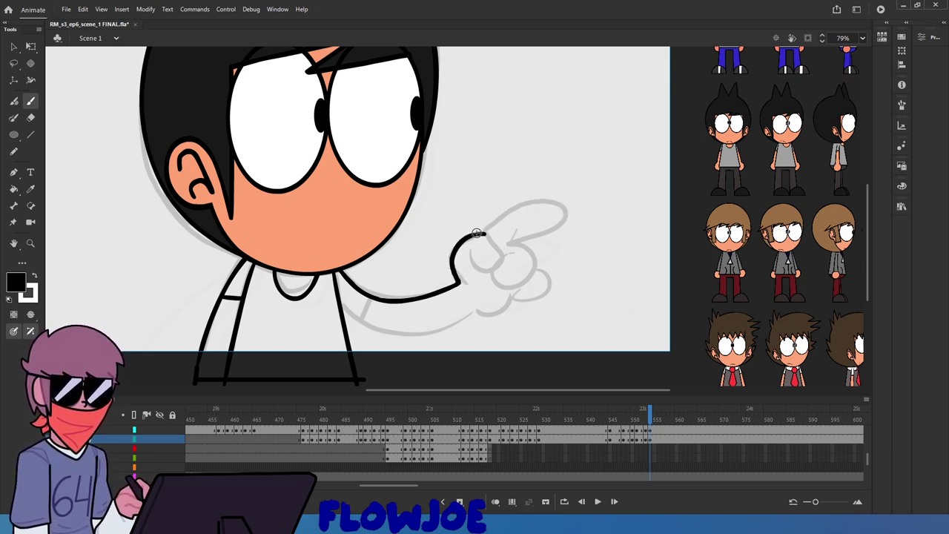
{"action": "mouse_move", "coordinate": [475, 236]}
{"action": "left_mouse_down"}
{"action": "mouse_move", "coordinate": [547, 197]}
{"action": "mouse_move", "coordinate": [570, 205]}
{"action": "mouse_move", "coordinate": [508, 241]}
{"action": "mouse_move", "coordinate": [476, 235]}
{"action": "mouse_move", "coordinate": [503, 213]}
{"action": "mouse_move", "coordinate": [562, 201]}
{"action": "mouse_move", "coordinate": [560, 224]}
{"action": "mouse_move", "coordinate": [513, 244]}
{"action": "mouse_move", "coordinate": [476, 235]}
{"action": "mouse_move", "coordinate": [508, 211]}
{"action": "mouse_move", "coordinate": [551, 201]}
{"action": "mouse_move", "coordinate": [560, 224]}
{"action": "mouse_move", "coordinate": [509, 251]}
{"action": "left_mouse_up"}
{"action": "key", "text": "ctrl+z"}
{"action": "key", "text": "ctrl+z"}
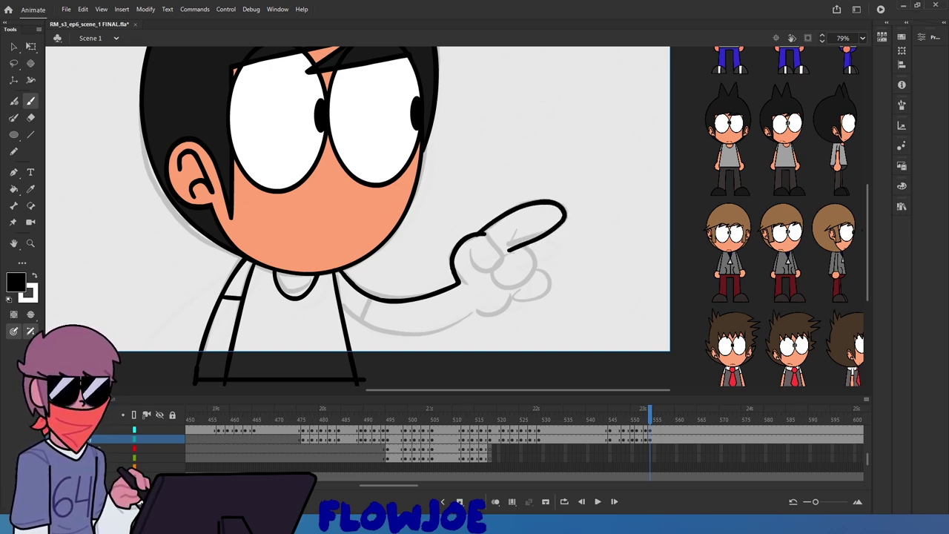
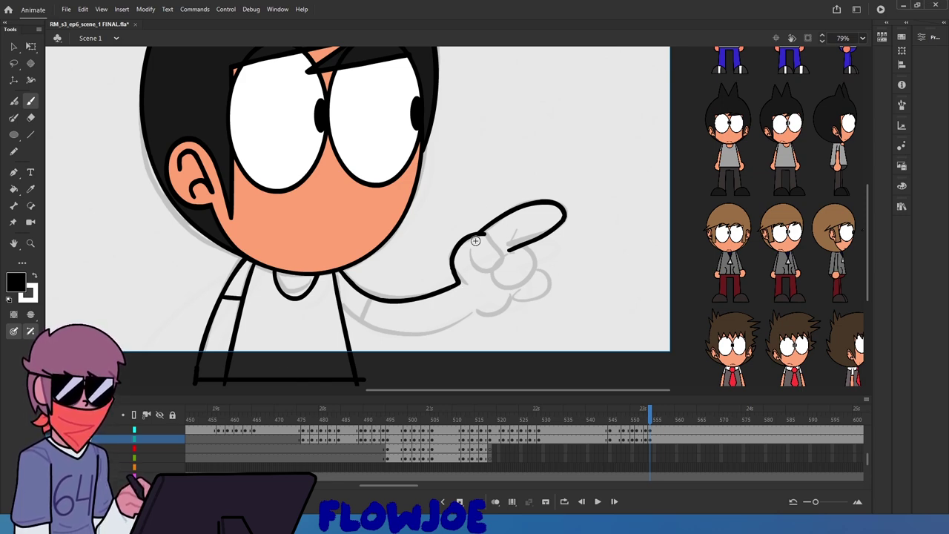
Ink the lower edge of the pointing arm as one curve from the torso line to the wrist
{"action": "mouse_move", "coordinate": [343, 307]}
{"action": "left_mouse_down"}
{"action": "mouse_move", "coordinate": [359, 323]}
{"action": "mouse_move", "coordinate": [396, 331]}
{"action": "left_mouse_up"}
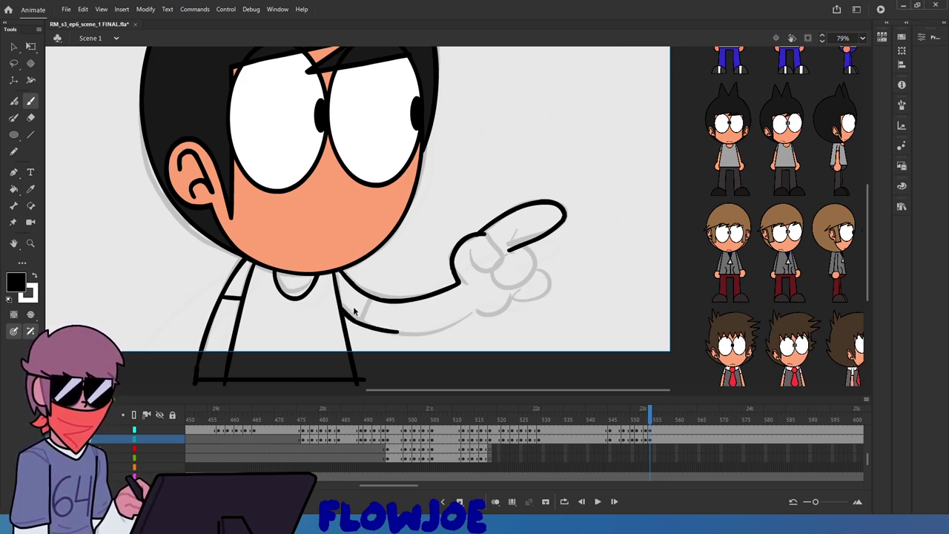
{"action": "key", "text": "ctrl+z"}
{"action": "mouse_move", "coordinate": [343, 303]}
{"action": "left_mouse_down"}
{"action": "mouse_move", "coordinate": [402, 334]}
{"action": "mouse_move", "coordinate": [471, 309]}
{"action": "left_mouse_up"}
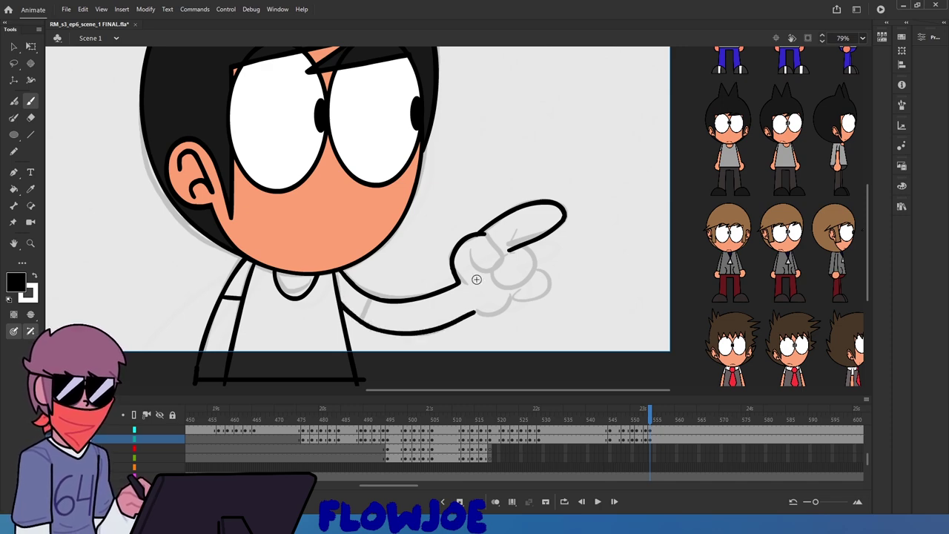
{"action": "key", "text": "ctrl+z"}
{"action": "left_click_drag", "start_coordinate": [338, 307], "coordinate": [378, 330]}
{"action": "key", "text": "ctrl+z"}
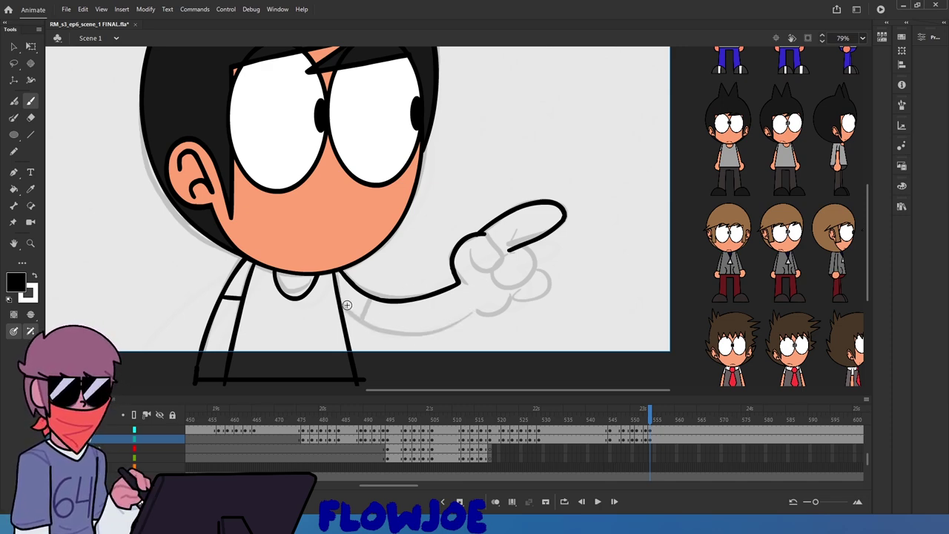
{"action": "left_click_drag", "start_coordinate": [341, 303], "coordinate": [471, 312]}
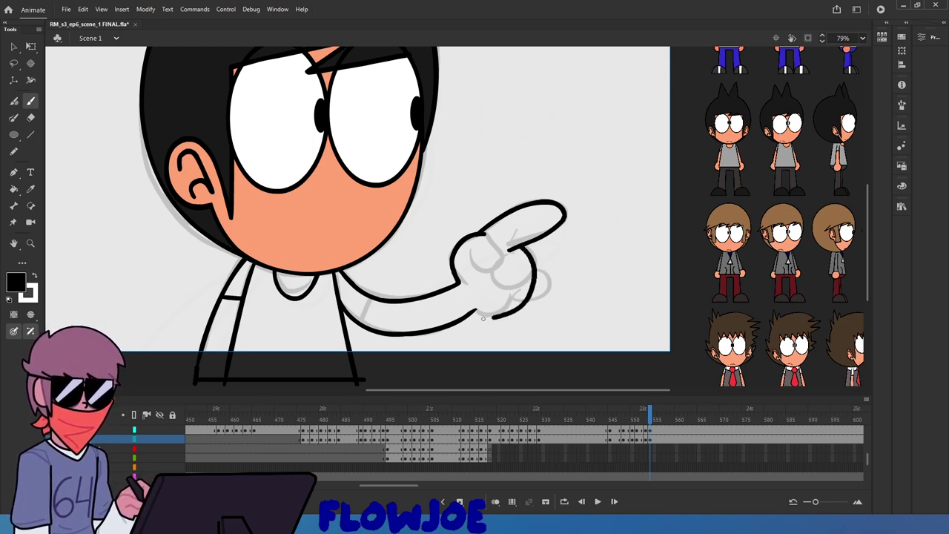
Ink the fist curve from the finger base to the wrist and erase the overlapping line ends around the hand
{"action": "mouse_move", "coordinate": [520, 249]}
{"action": "left_mouse_down"}
{"action": "mouse_move", "coordinate": [530, 292]}
{"action": "mouse_move", "coordinate": [476, 313]}
{"action": "left_mouse_up"}
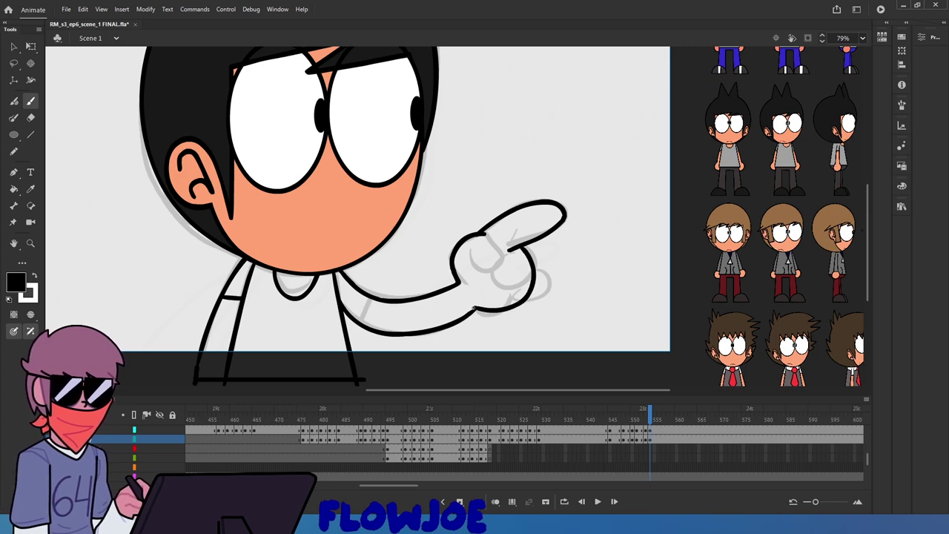
{"action": "key", "text": "e"}
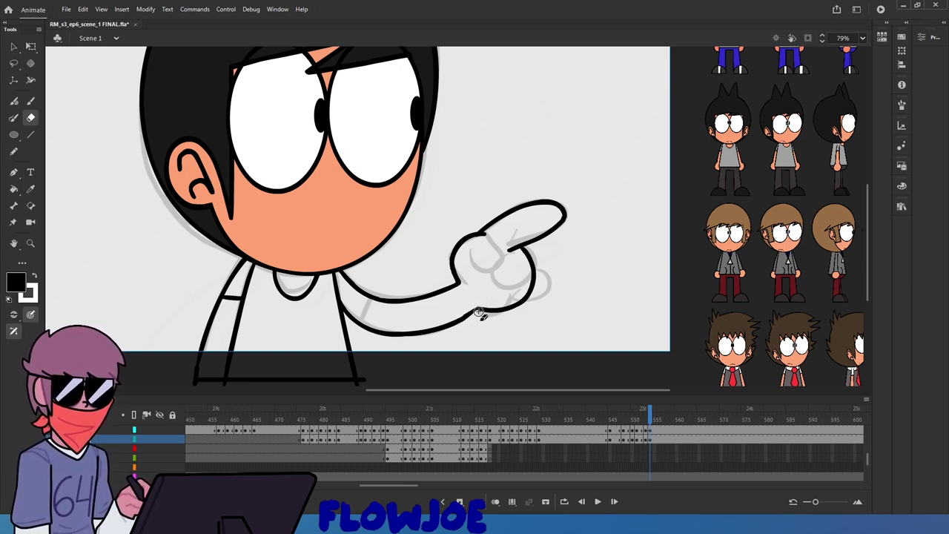
{"action": "key", "text": "b"}
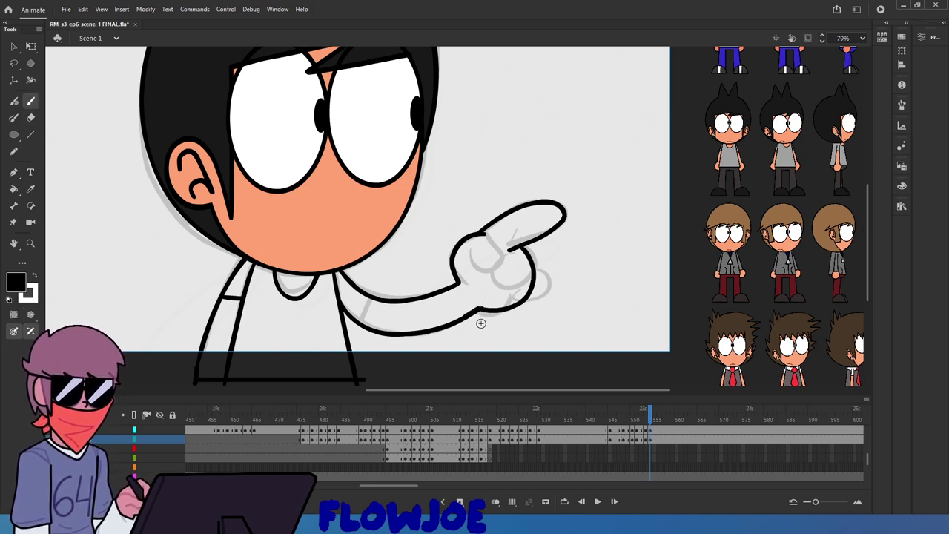
{"action": "key", "text": "e"}
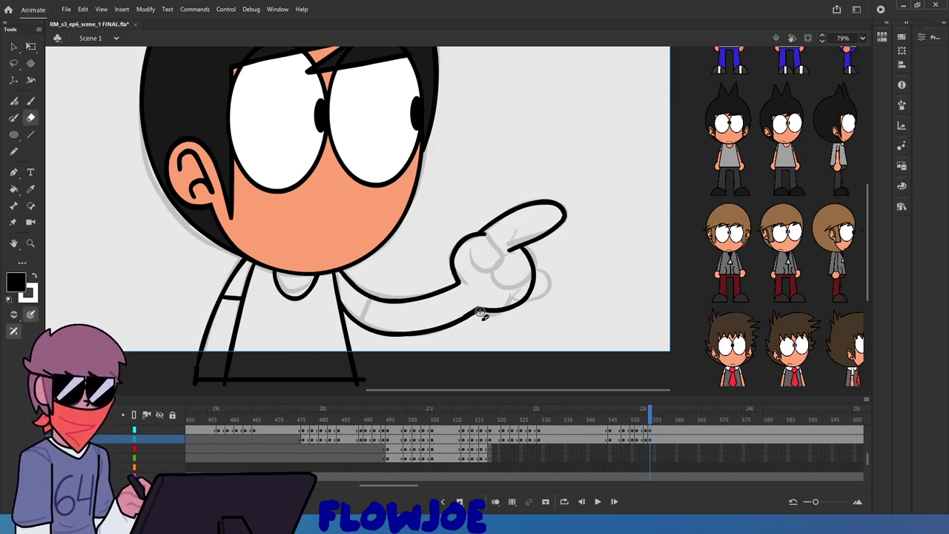
{"action": "key", "text": "q"}
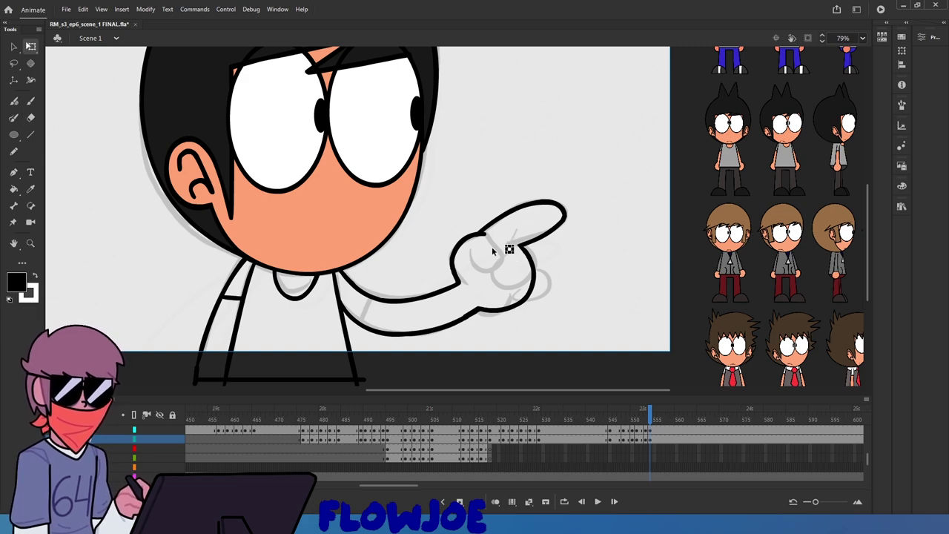
{"action": "key", "text": "e"}
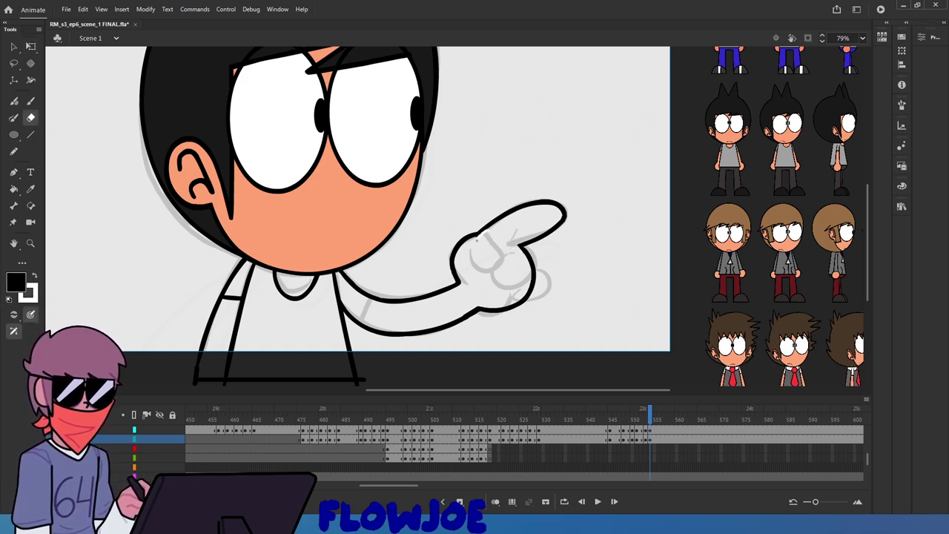
{"action": "key", "text": "b"}
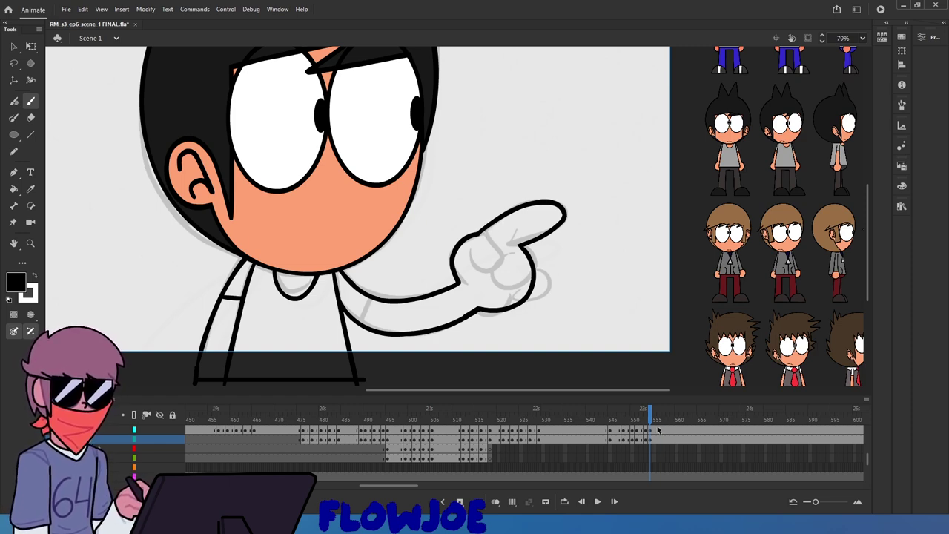
Compare the hand with the previous frame, cut the index finger's lower edge free near the fingertip with the Eraser and select it
{"action": "left_click_drag", "start_coordinate": [650, 422], "coordinate": [649, 448]}
{"action": "key", "text": "comma"}
{"action": "key", "text": "period"}
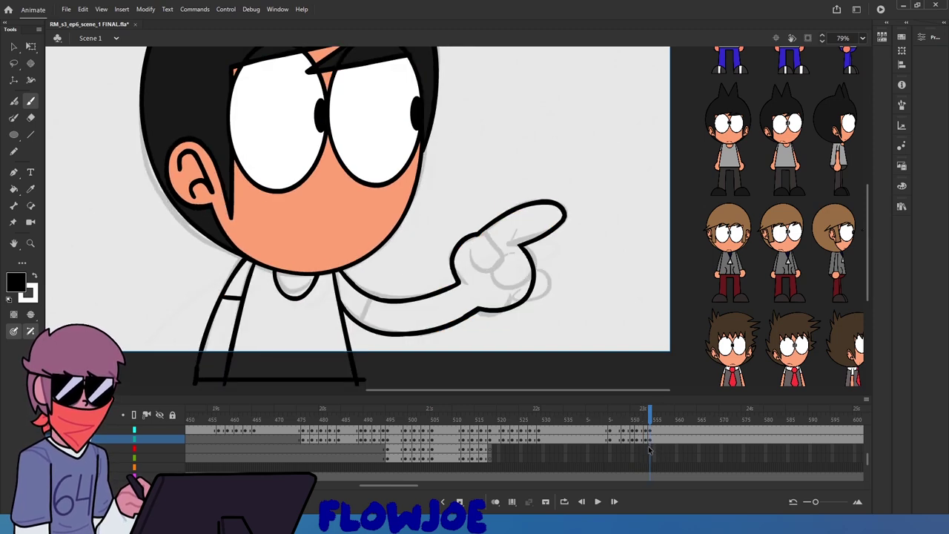
{"action": "key", "text": "e"}
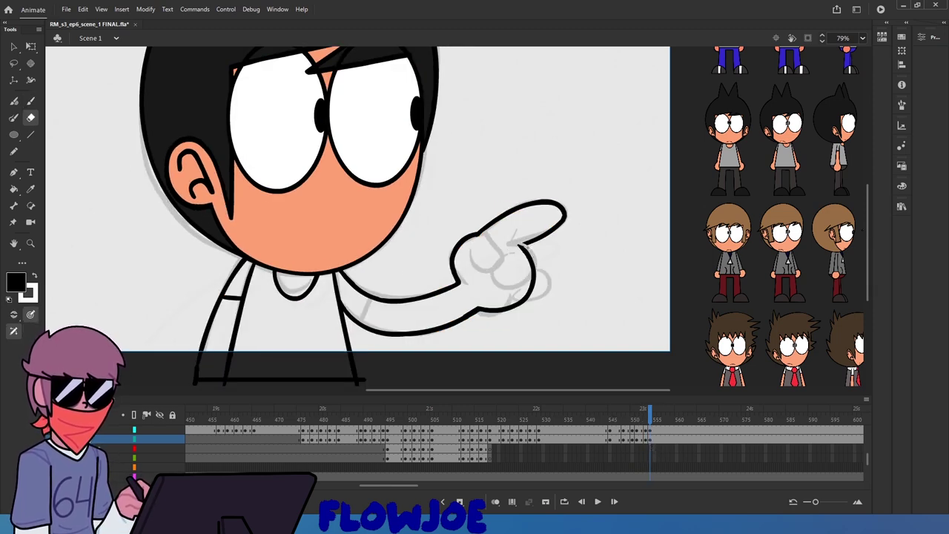
{"action": "left_click_drag", "start_coordinate": [556, 220], "coordinate": [566, 227]}
{"action": "key", "text": "q"}
{"action": "left_click", "coordinate": [542, 235]}
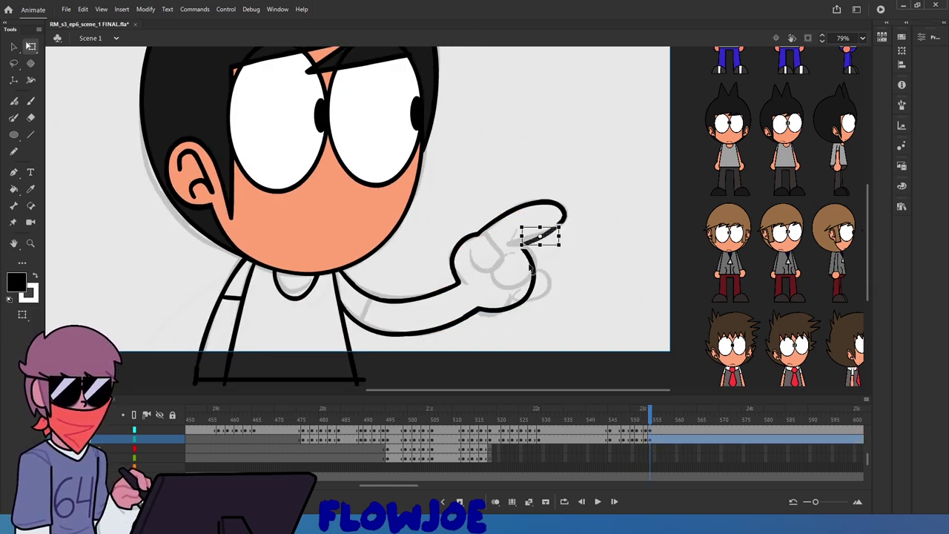
Delete the rough lower line of the pointing finger and redraw it with the brush from the fingertip back to the fist
{"action": "key", "text": "Delete"}
{"action": "key", "text": "b"}
{"action": "left_click_drag", "start_coordinate": [551, 229], "coordinate": [561, 222]}
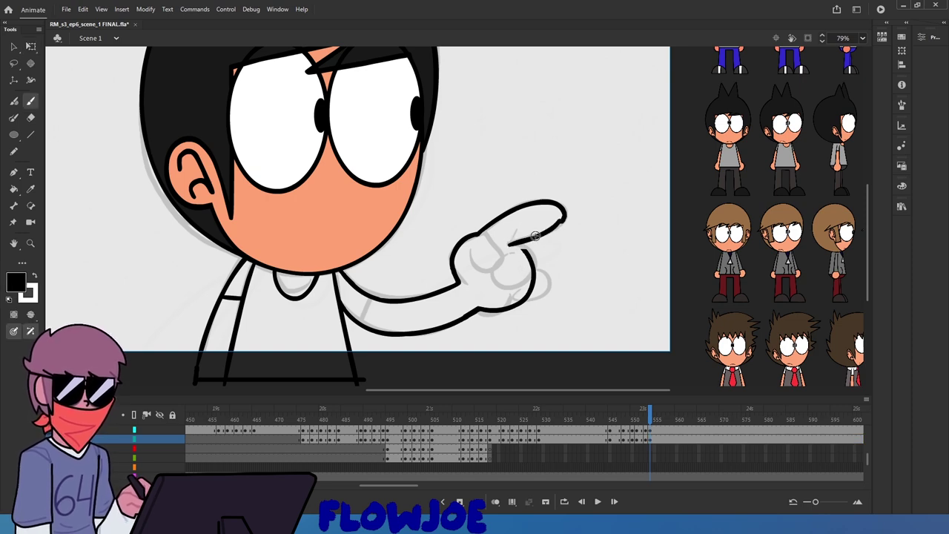
{"action": "key", "text": "ctrl+z"}
{"action": "key", "text": "ctrl+z"}
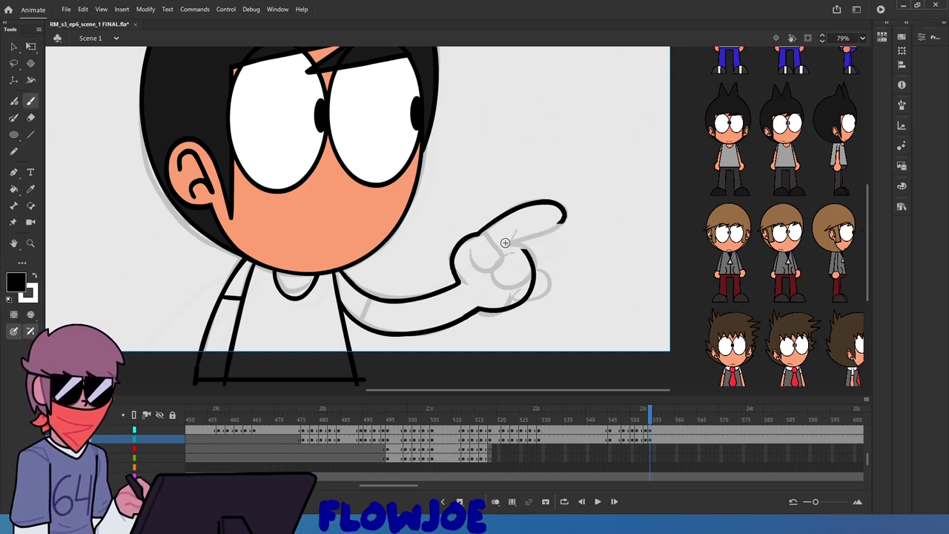
{"action": "mouse_move", "coordinate": [541, 234]}
{"action": "left_mouse_down"}
{"action": "mouse_move", "coordinate": [511, 243]}
{"action": "mouse_move", "coordinate": [563, 228]}
{"action": "mouse_move", "coordinate": [520, 242]}
{"action": "mouse_move", "coordinate": [549, 235]}
{"action": "mouse_move", "coordinate": [565, 221]}
{"action": "mouse_move", "coordinate": [509, 242]}
{"action": "mouse_move", "coordinate": [565, 221]}
{"action": "left_mouse_up"}
{"action": "key", "text": "ctrl+z"}
{"action": "key", "text": "ctrl+z"}
{"action": "key", "text": "ctrl+z"}
{"action": "key", "text": "ctrl+z"}
{"action": "key", "text": "ctrl+z"}
{"action": "key", "text": "ctrl+z"}
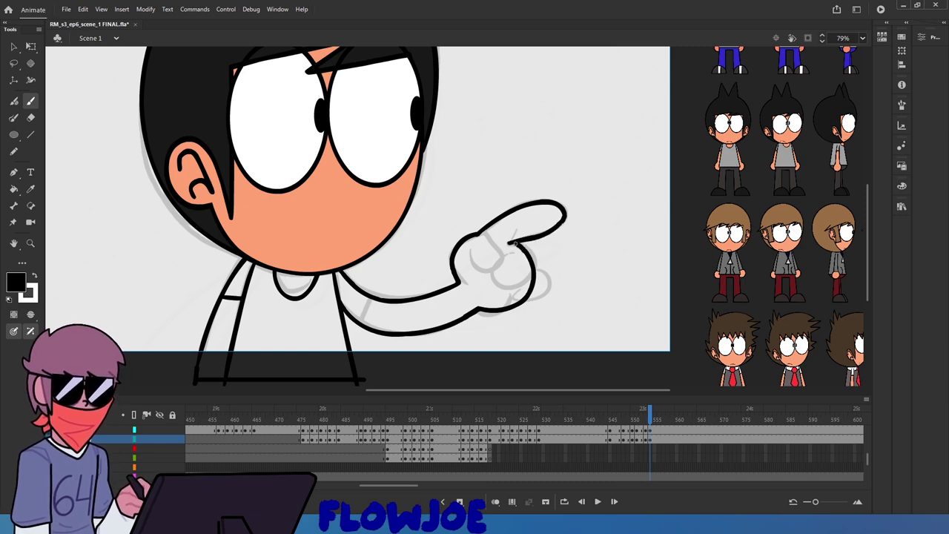
Clean up the outline corner between the pointing finger and the fist with the eraser and brush
{"action": "key", "text": "e"}
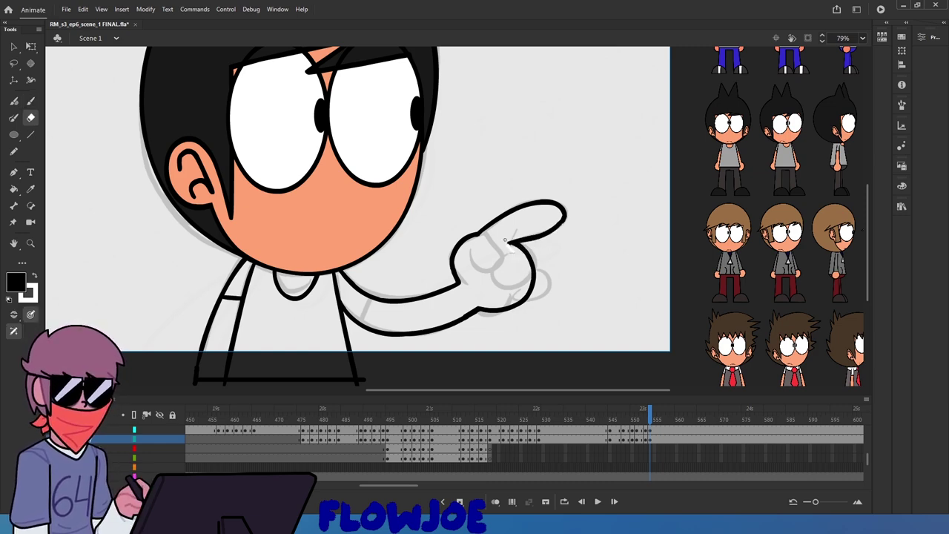
{"action": "key", "text": "b"}
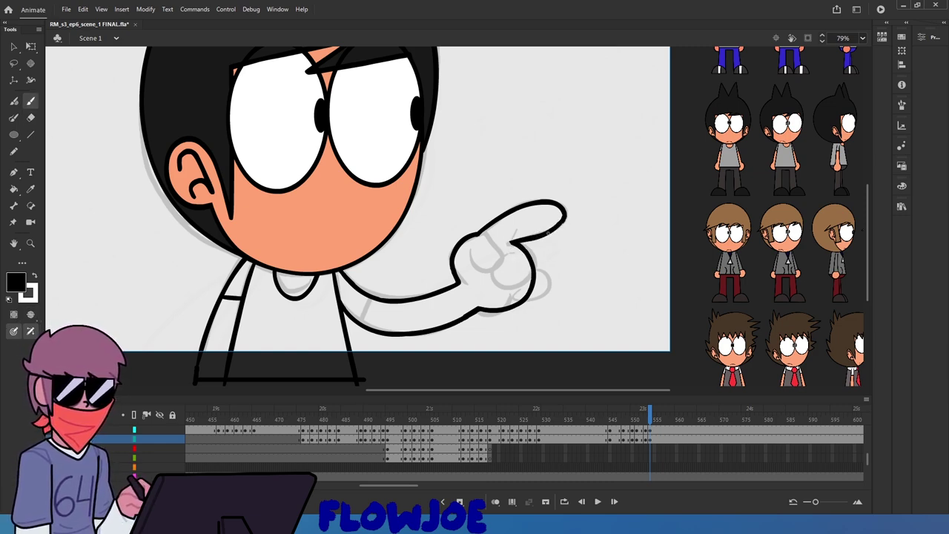
{"action": "key", "text": "e"}
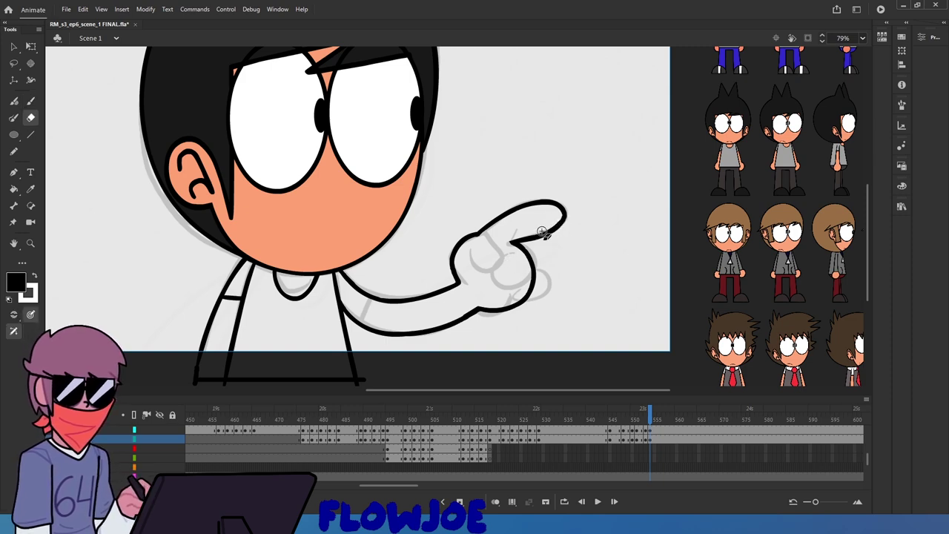
{"action": "key", "text": "b"}
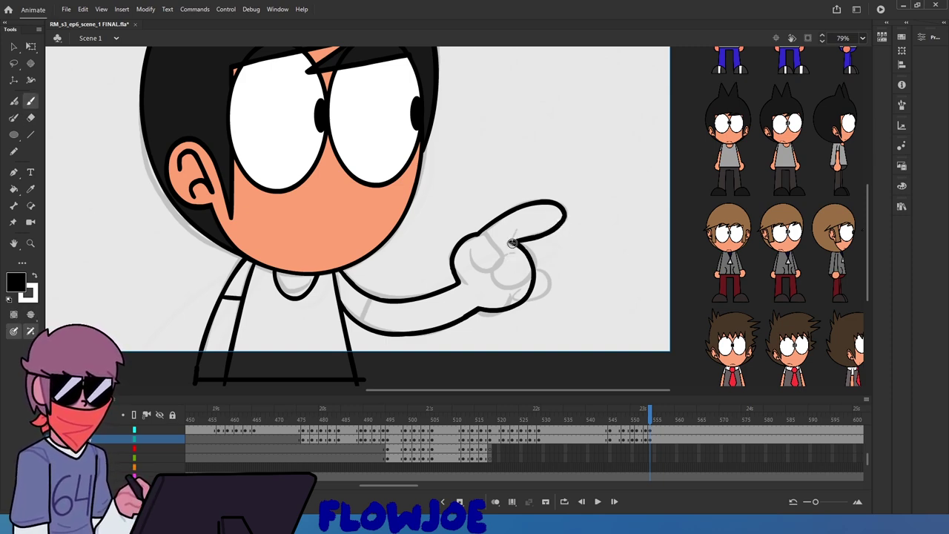
Compare with the previous frame, sample the black outline colour, and draw the sleeve hem line across the pointing arm
{"action": "left_click_drag", "start_coordinate": [652, 420], "coordinate": [645, 420]}
{"action": "key", "text": "q"}
{"action": "key", "text": "i"}
{"action": "left_click", "coordinate": [479, 268]}
{"action": "key", "text": "b"}
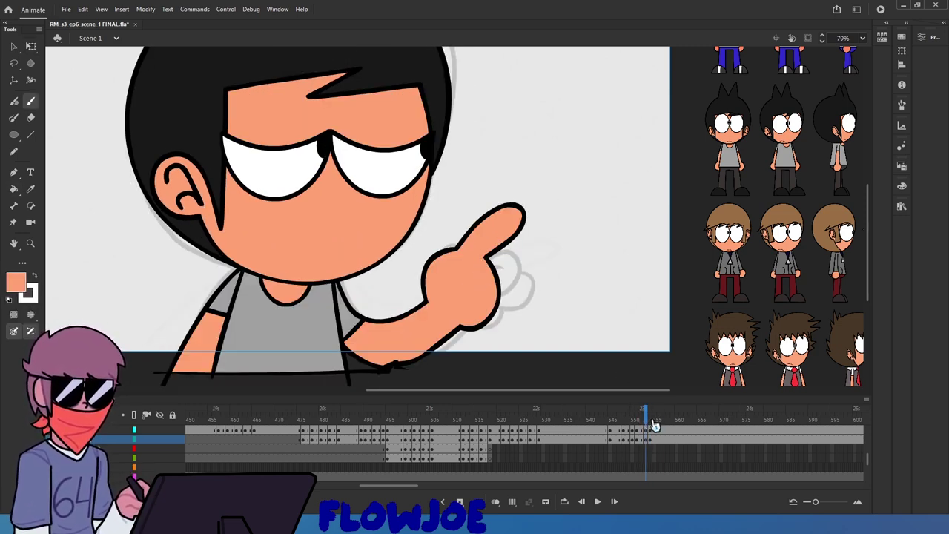
{"action": "left_click_drag", "start_coordinate": [652, 422], "coordinate": [651, 450]}
{"action": "key", "text": "i"}
{"action": "left_click", "coordinate": [361, 324]}
{"action": "key", "text": "b"}
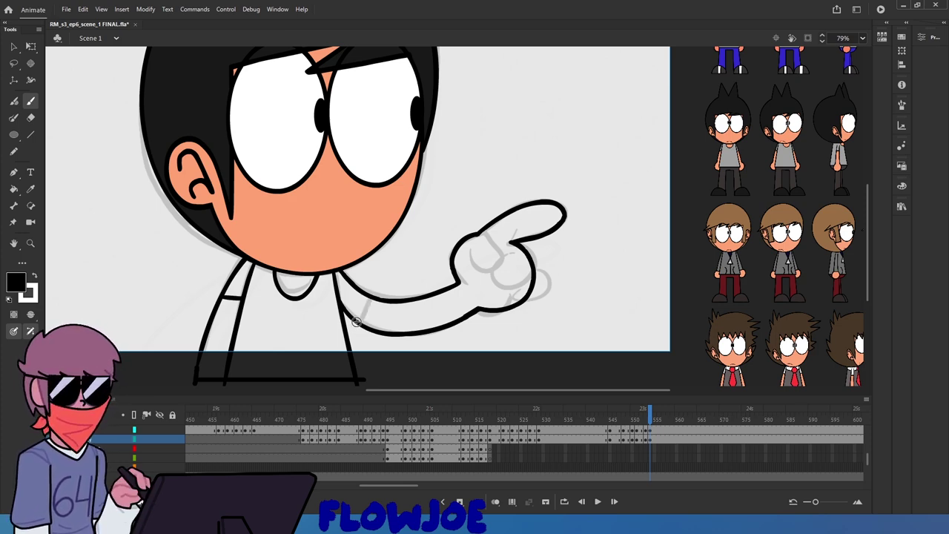
{"action": "key", "text": "q"}
{"action": "left_click_drag", "start_coordinate": [377, 345], "coordinate": [347, 282]}
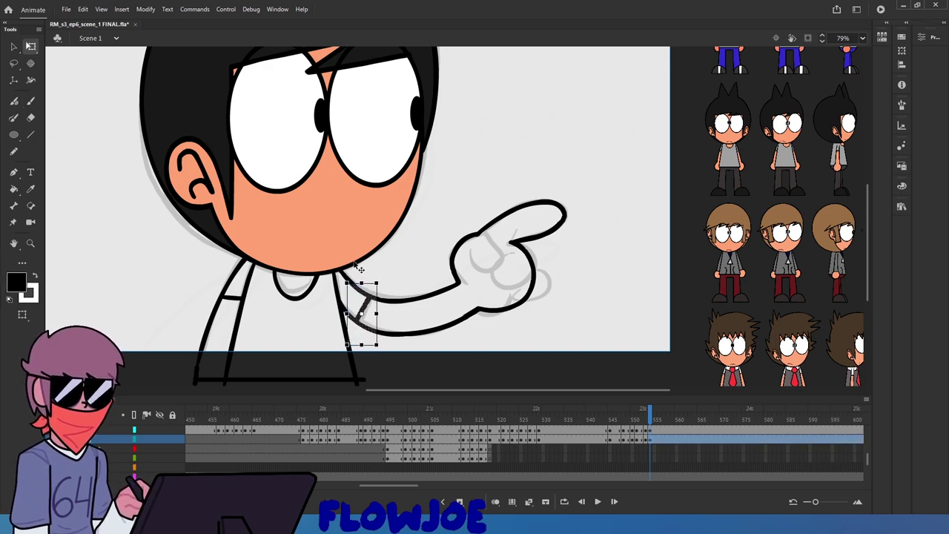
Smooth the outer edge of the fist and the tip of the pointing finger
{"action": "left_click", "coordinate": [13, 46]}
{"action": "scroll", "coordinate": [549, 270], "scroll_direction": "up", "scroll_amount": 5}
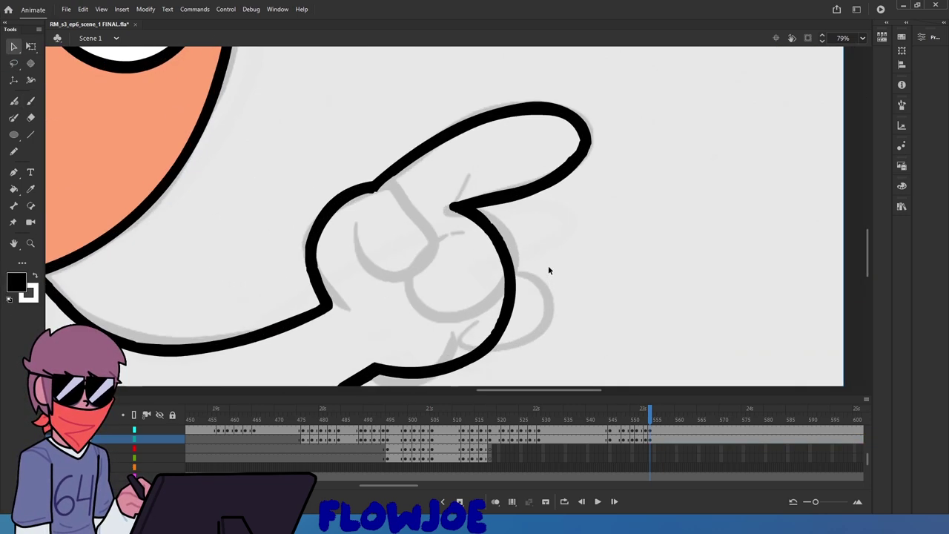
{"action": "left_click_drag", "start_coordinate": [499, 287], "coordinate": [393, 196]}
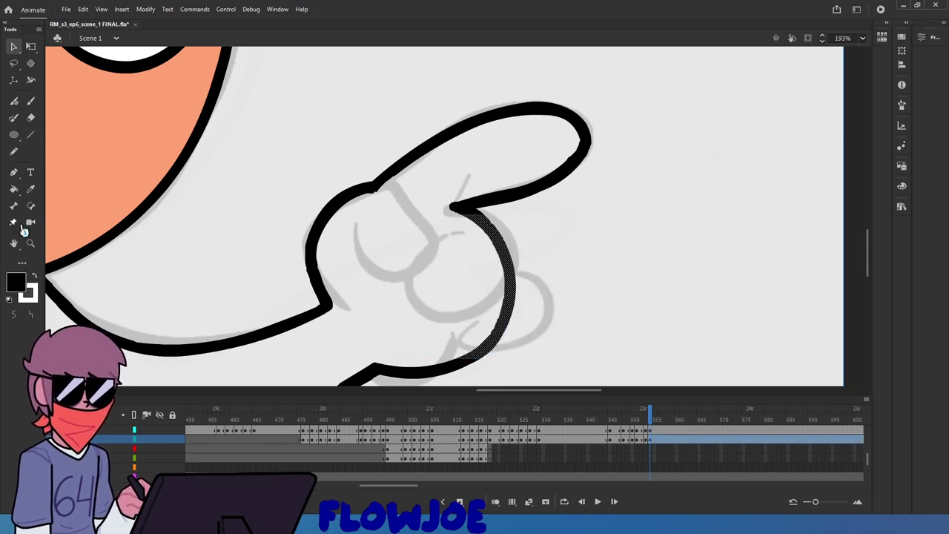
{"action": "left_click", "coordinate": [621, 238]}
{"action": "mouse_move", "coordinate": [642, 230]}
{"action": "left_mouse_down"}
{"action": "mouse_move", "coordinate": [542, 140]}
{"action": "mouse_move", "coordinate": [528, 107]}
{"action": "left_mouse_up"}
{"action": "left_click", "coordinate": [17, 318]}
{"action": "left_click", "coordinate": [280, 254]}
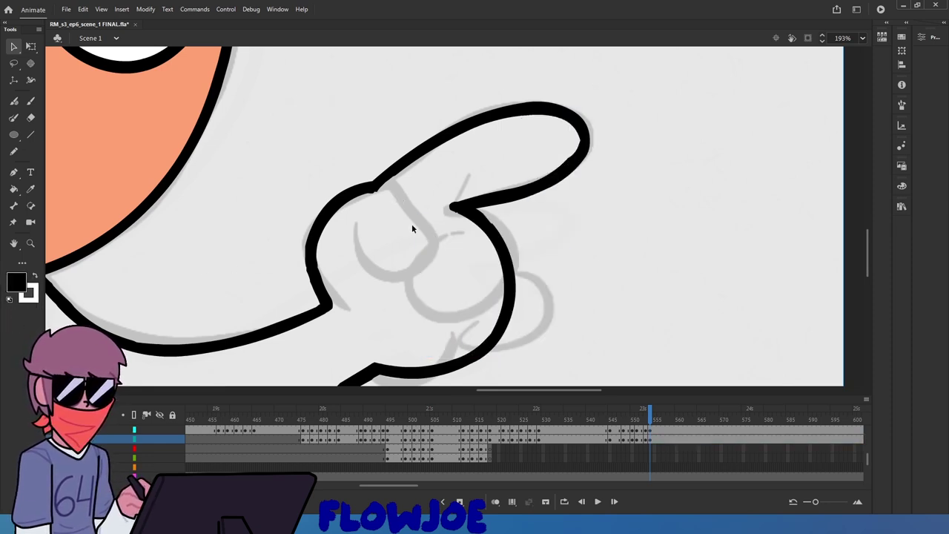
Smooth the outline where the finger meets the knuckle and along the back of the hand
{"action": "left_click_drag", "start_coordinate": [408, 227], "coordinate": [332, 183]}
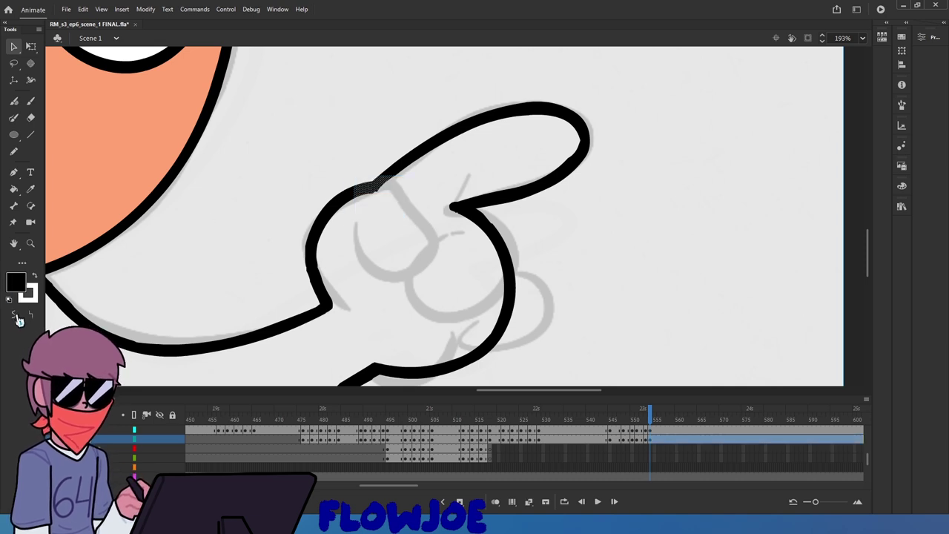
{"action": "left_click_drag", "start_coordinate": [213, 309], "coordinate": [349, 225]}
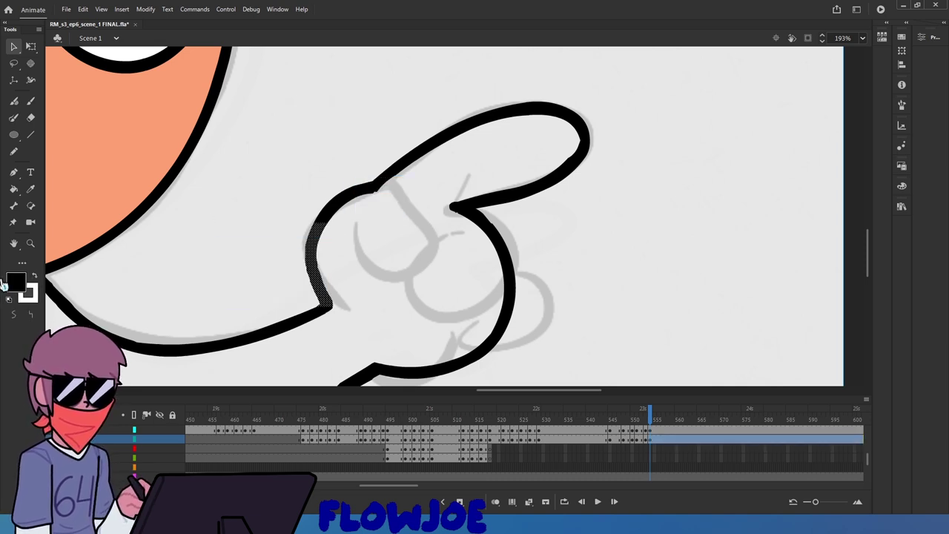
{"action": "left_click", "coordinate": [14, 319]}
{"action": "left_click", "coordinate": [199, 285]}
Smooth the pointing arm's outline near the shoulder and along the underside of the wrist
{"action": "scroll", "coordinate": [212, 289], "scroll_direction": "left", "scroll_amount": 3}
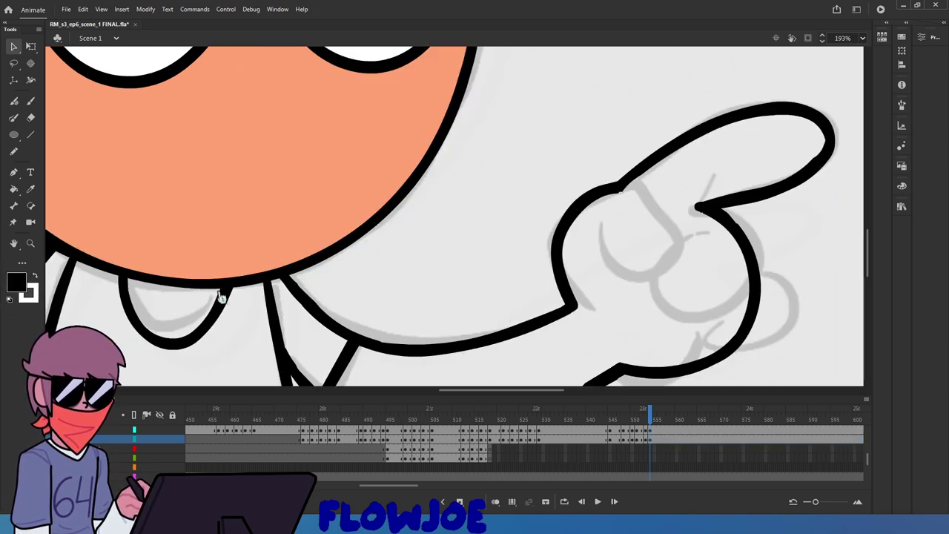
{"action": "double_click", "coordinate": [304, 301]}
{"action": "left_click", "coordinate": [343, 310]}
{"action": "left_click_drag", "start_coordinate": [359, 314], "coordinate": [267, 250]}
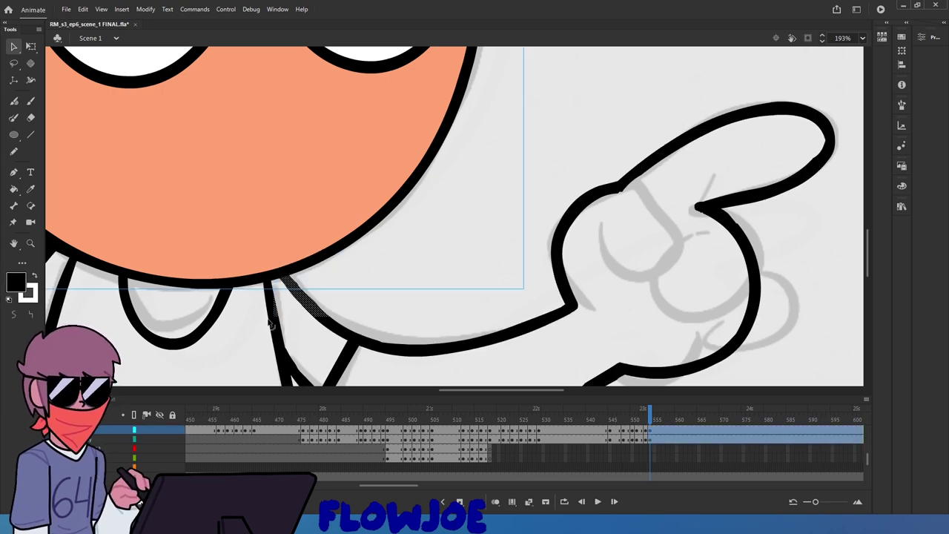
{"action": "left_click", "coordinate": [383, 273]}
{"action": "scroll", "coordinate": [381, 275], "scroll_direction": "down", "scroll_amount": 2}
{"action": "left_click_drag", "start_coordinate": [642, 324], "coordinate": [514, 257]}
{"action": "left_click", "coordinate": [11, 317]}
{"action": "left_click", "coordinate": [11, 316]}
{"action": "left_click", "coordinate": [661, 315]}
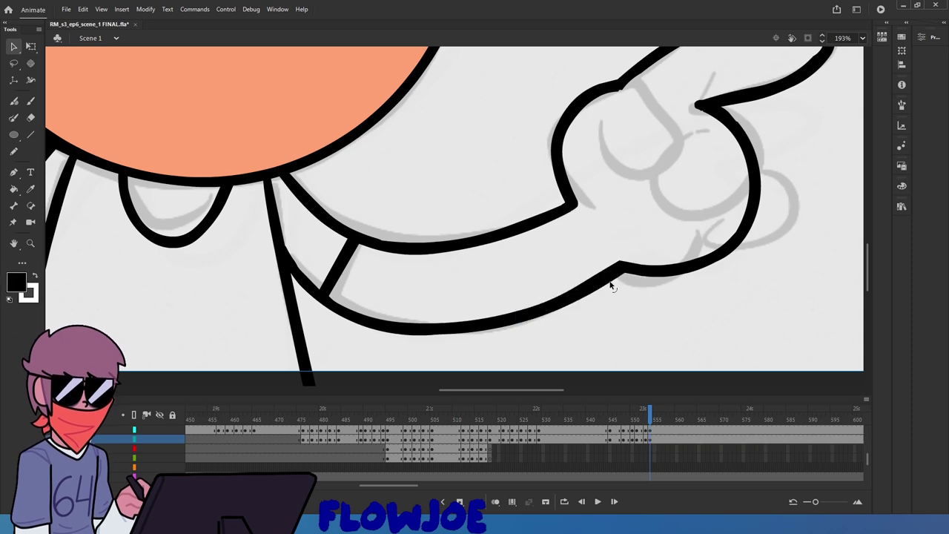
Smooth the rounded tip of the pointing finger once more
{"action": "scroll", "coordinate": [605, 284], "scroll_direction": "down", "scroll_amount": 2}
{"action": "scroll", "coordinate": [743, 154], "scroll_direction": "up", "scroll_amount": 3}
{"action": "left_click_drag", "start_coordinate": [809, 182], "coordinate": [686, 76]}
{"action": "left_click", "coordinate": [18, 317]}
{"action": "left_click", "coordinate": [629, 313]}
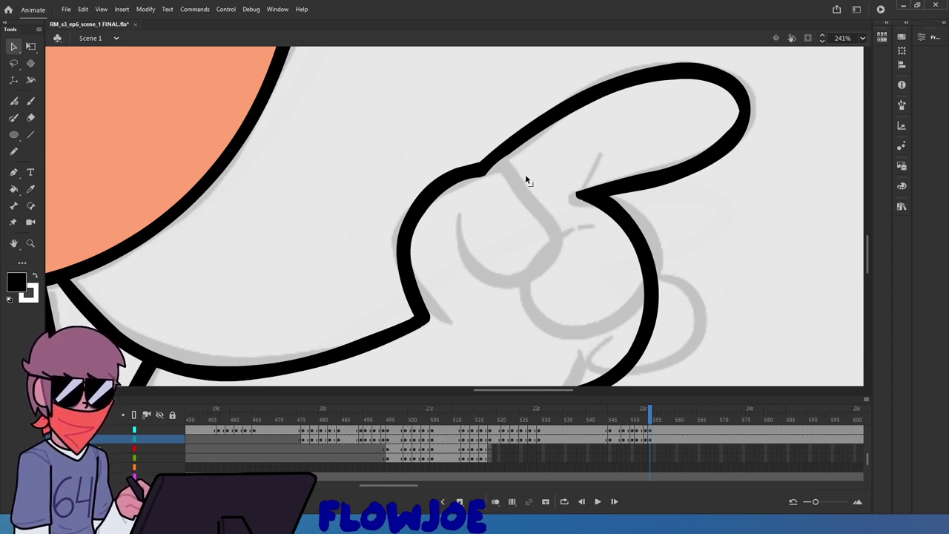
Smooth the underside of the pointing finger with two passes
{"action": "scroll", "coordinate": [536, 186], "scroll_direction": "down", "scroll_amount": 4}
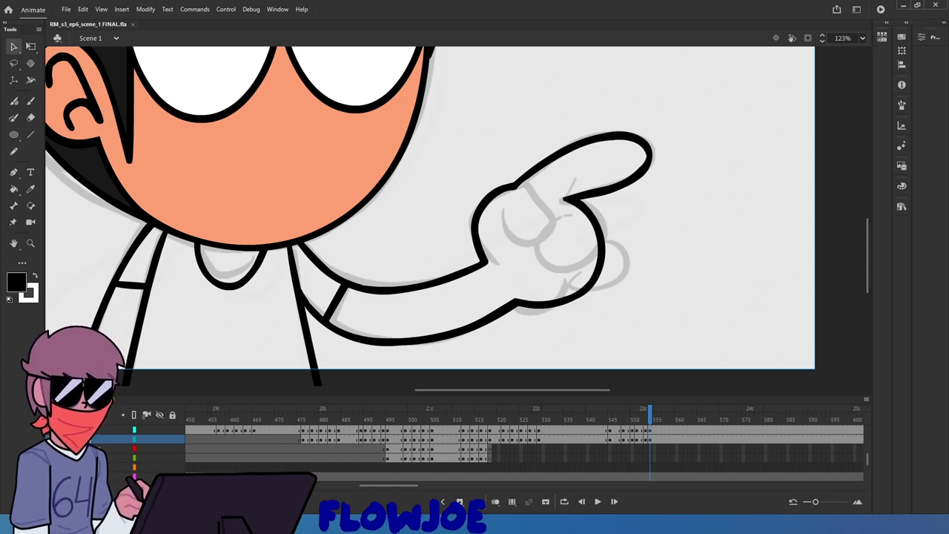
{"action": "scroll", "coordinate": [604, 197], "scroll_direction": "up", "scroll_amount": 3}
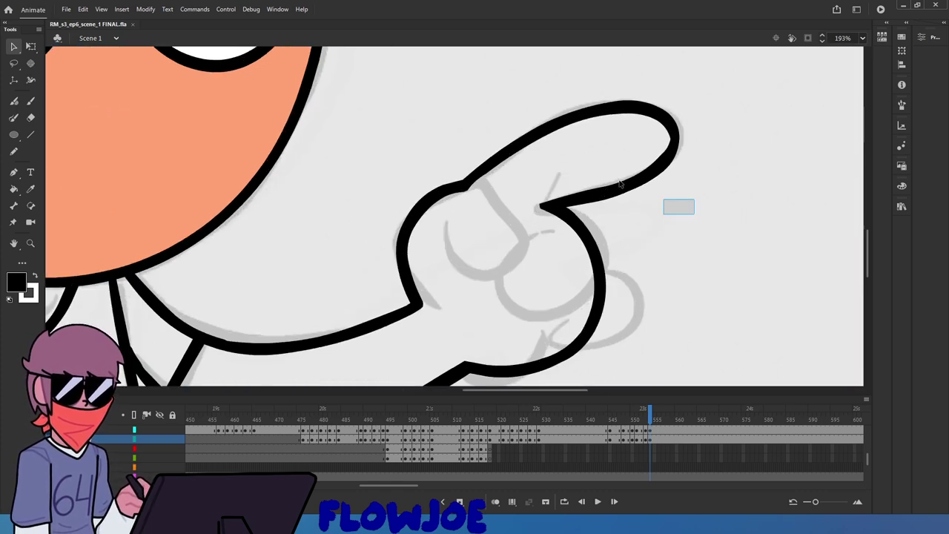
{"action": "left_click_drag", "start_coordinate": [620, 184], "coordinate": [556, 160]}
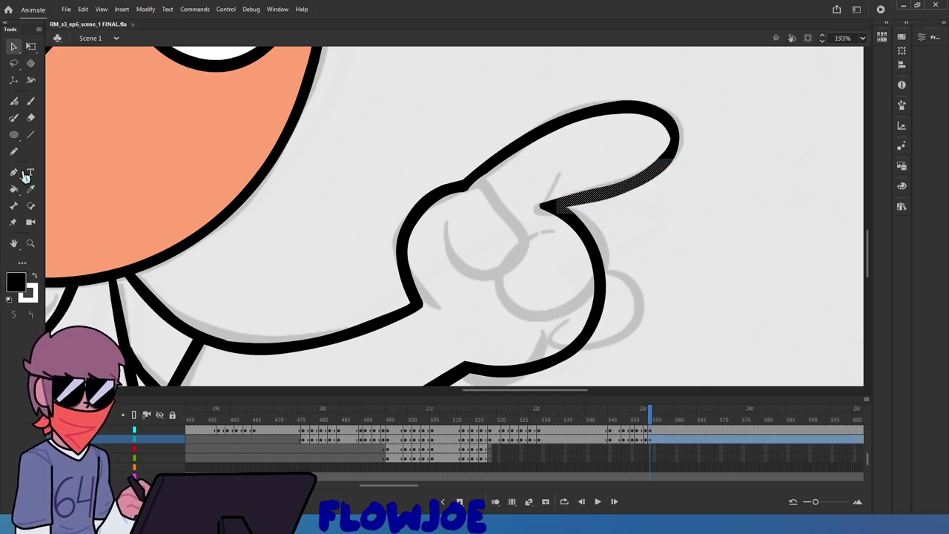
{"action": "left_click", "coordinate": [14, 315]}
{"action": "left_click", "coordinate": [14, 315]}
{"action": "left_click", "coordinate": [674, 194]}
Try to reshape the blunt outline corner where the pointing finger meets the fist, and undo the distortion
{"action": "scroll", "coordinate": [673, 194], "scroll_direction": "up", "scroll_amount": 3}
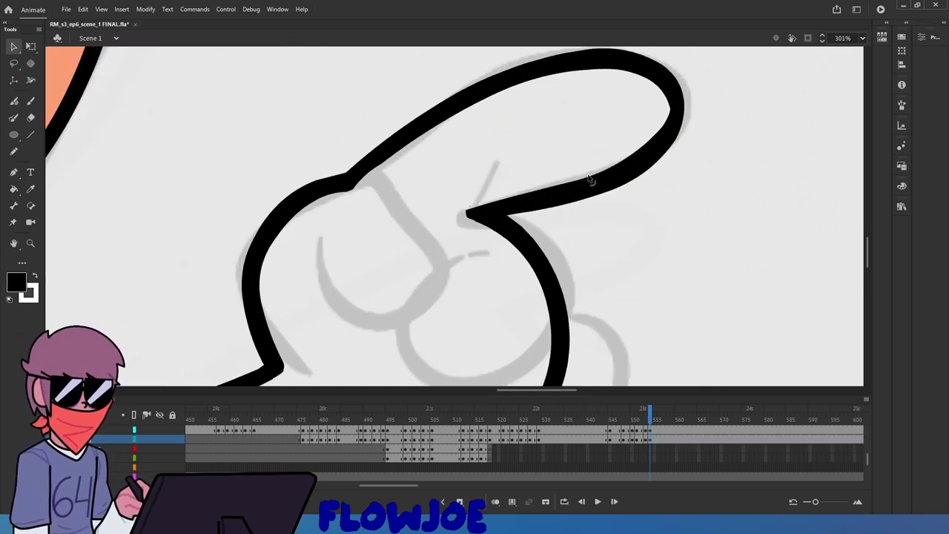
{"action": "scroll", "coordinate": [468, 219], "scroll_direction": "up", "scroll_amount": 2}
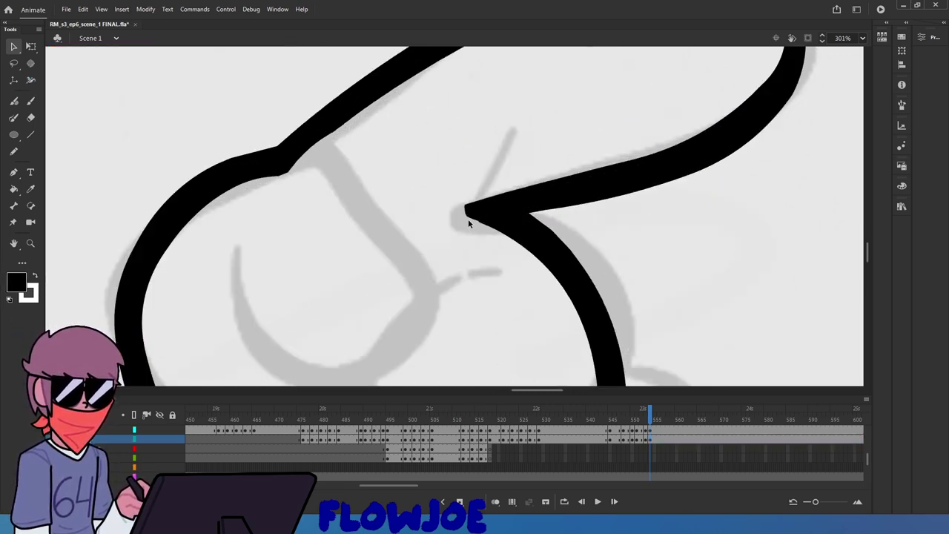
{"action": "scroll", "coordinate": [468, 219], "scroll_direction": "up", "scroll_amount": 3}
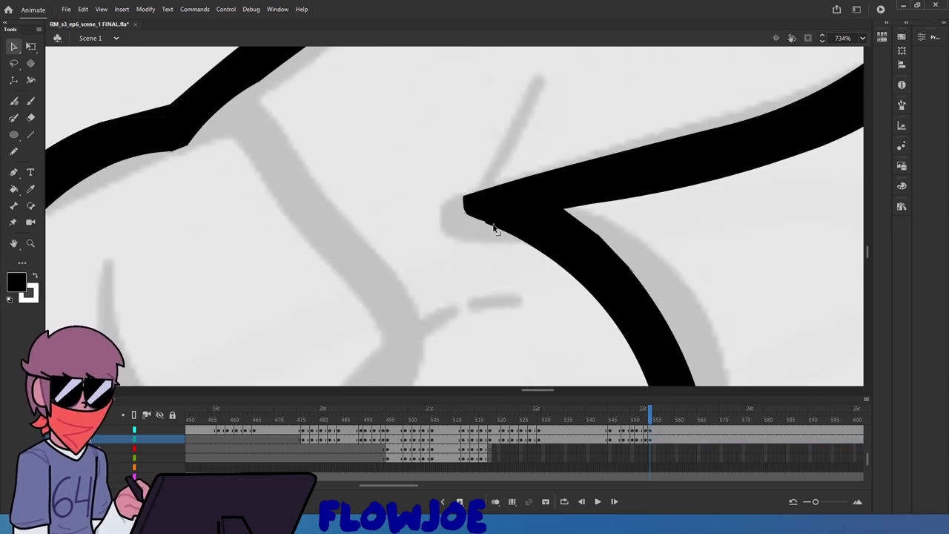
{"action": "mouse_move", "coordinate": [494, 225]}
{"action": "left_mouse_down"}
{"action": "mouse_move", "coordinate": [564, 212]}
{"action": "mouse_move", "coordinate": [562, 203]}
{"action": "left_mouse_up"}
{"action": "left_click_drag", "start_coordinate": [491, 201], "coordinate": [449, 191]}
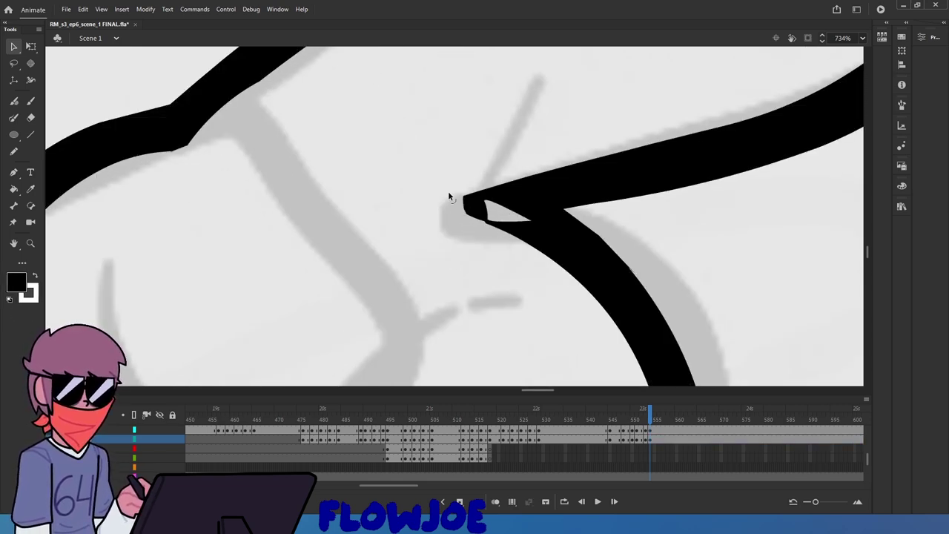
{"action": "key", "text": "ctrl+z"}
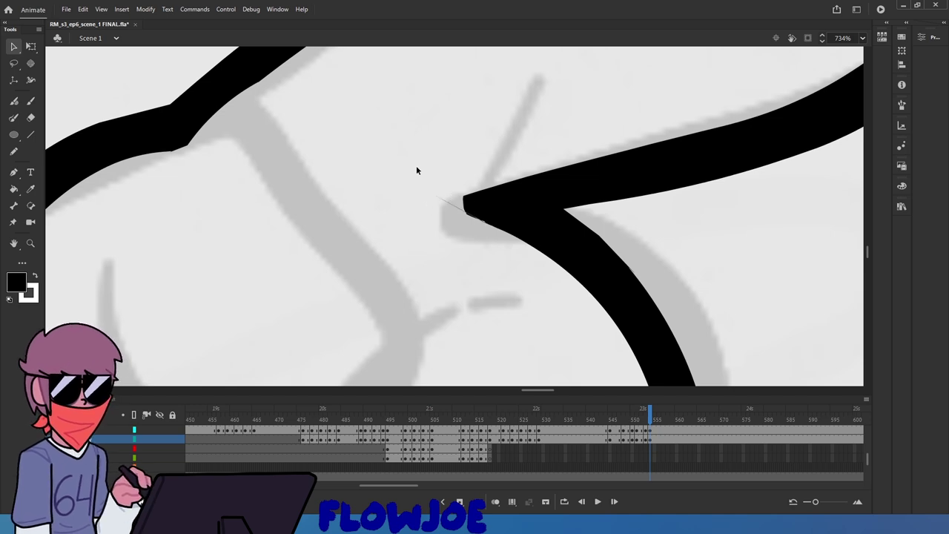
{"action": "scroll", "coordinate": [467, 204], "scroll_direction": "up", "scroll_amount": 2}
{"action": "scroll", "coordinate": [479, 214], "scroll_direction": "down", "scroll_amount": 4}
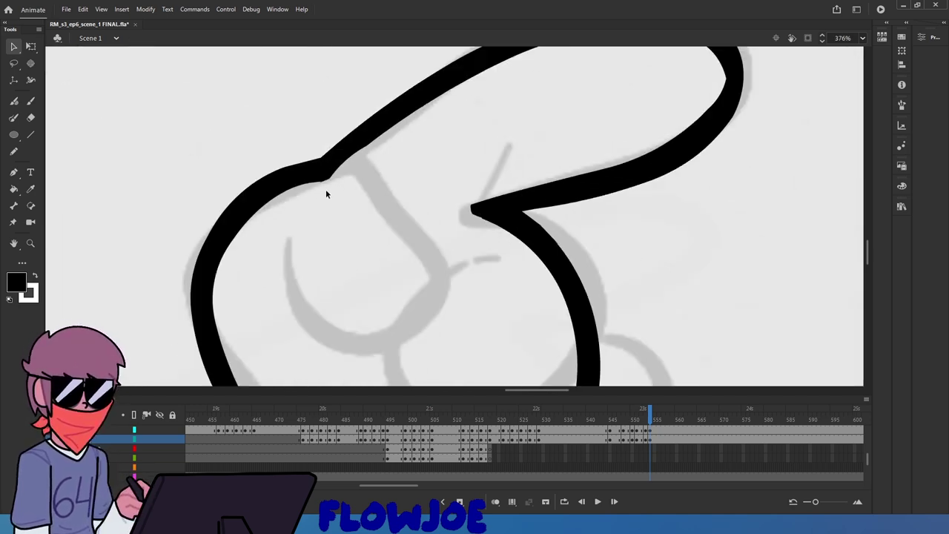
{"action": "scroll", "coordinate": [363, 156], "scroll_direction": "up", "scroll_amount": 2}
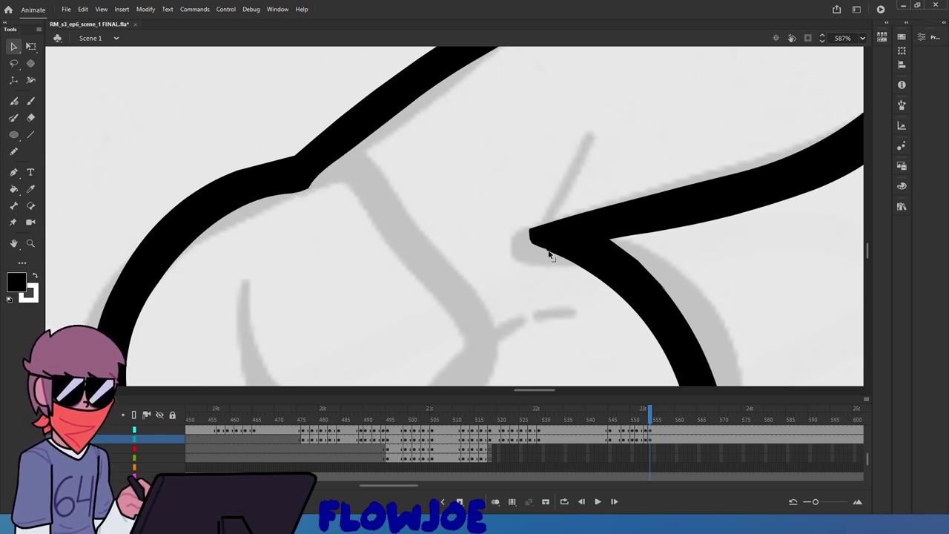
{"action": "scroll", "coordinate": [540, 254], "scroll_direction": "down", "scroll_amount": 5}
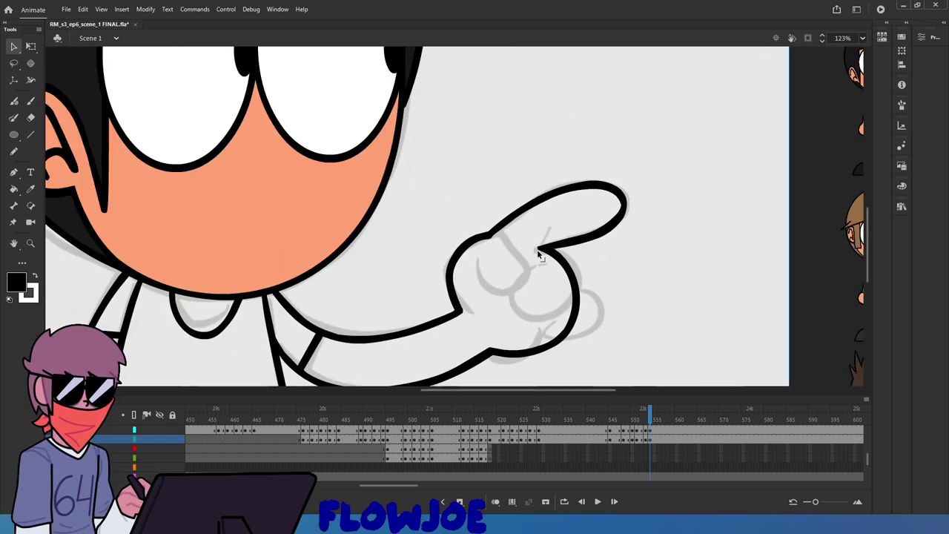
Smooth the fingertip's outer curve down to the finger's underside and save the file
{"action": "scroll", "coordinate": [565, 247], "scroll_direction": "up", "scroll_amount": 3}
{"action": "mouse_move", "coordinate": [733, 263]}
{"action": "left_mouse_down"}
{"action": "mouse_move", "coordinate": [600, 203]}
{"action": "mouse_move", "coordinate": [612, 139]}
{"action": "left_mouse_up"}
{"action": "left_click", "coordinate": [14, 316]}
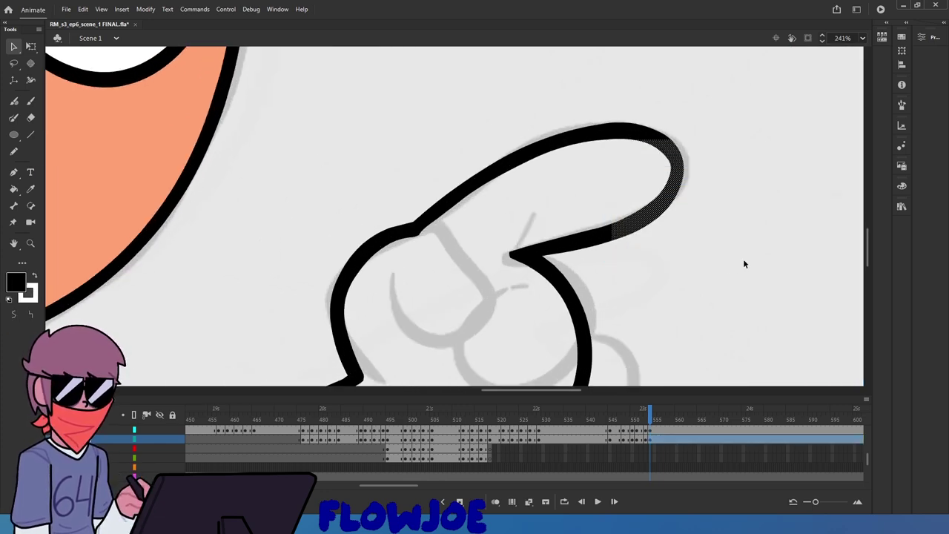
{"action": "left_click", "coordinate": [744, 260]}
{"action": "key", "text": "ctrl+s"}
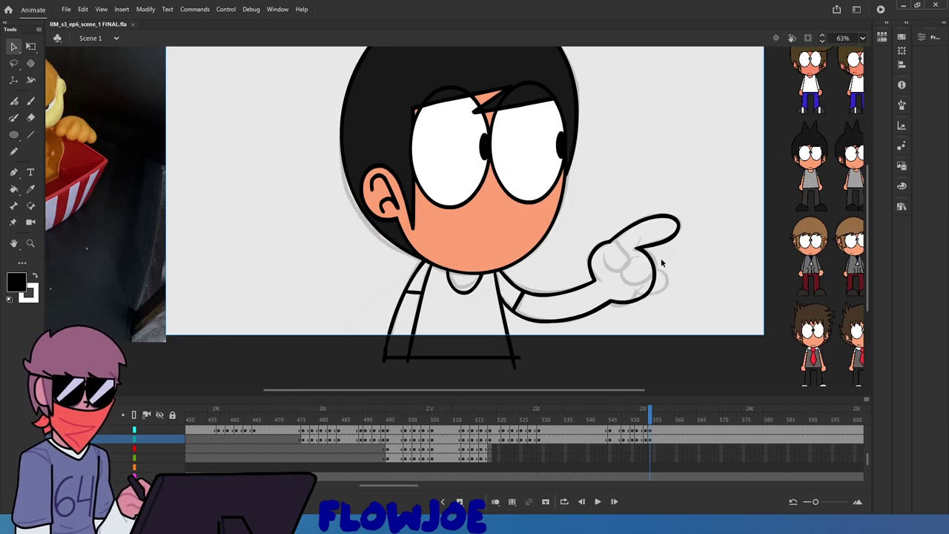
Sample the character's skin tone and fill the neck opening above the shirt collar with it
{"action": "scroll", "coordinate": [662, 262], "scroll_direction": "down", "scroll_amount": 1}
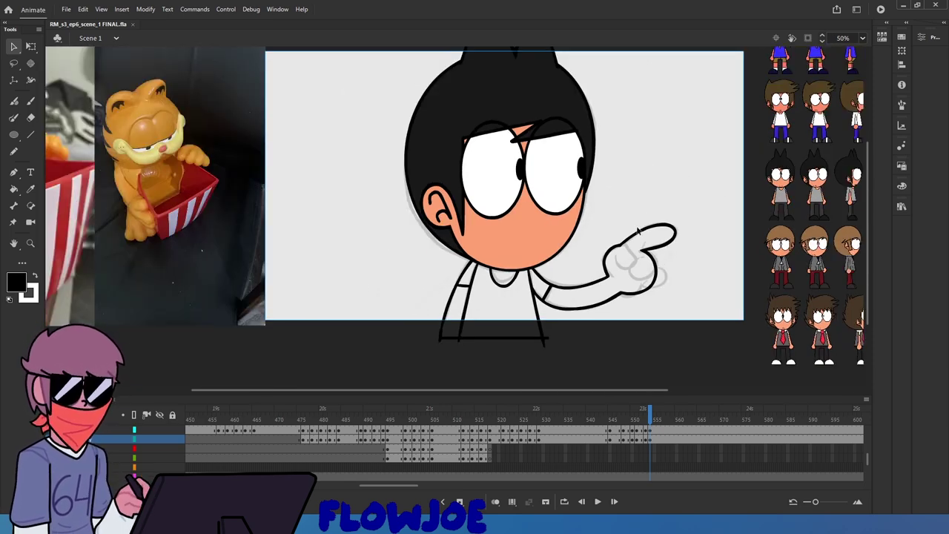
{"action": "left_click", "coordinate": [32, 190]}
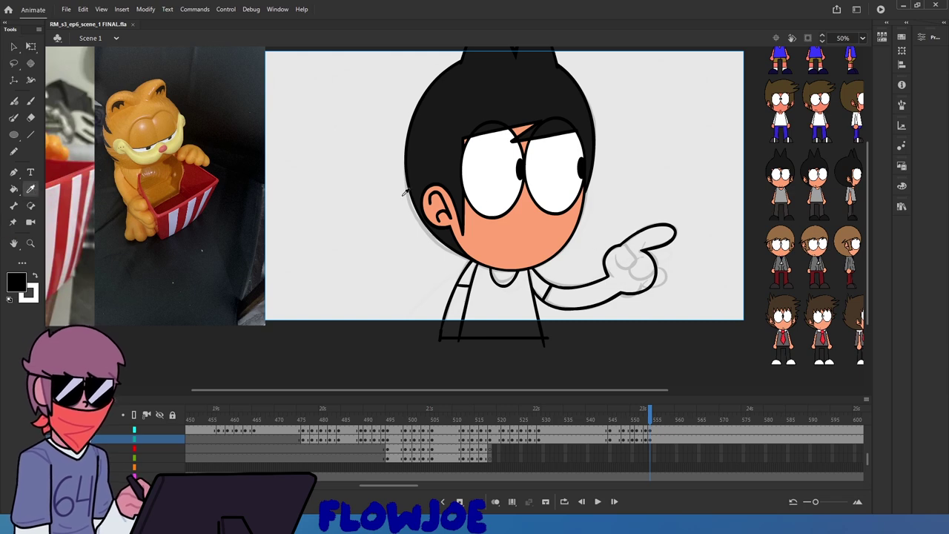
{"action": "scroll", "coordinate": [481, 200], "scroll_direction": "right", "scroll_amount": 3}
{"action": "left_click", "coordinate": [288, 258]}
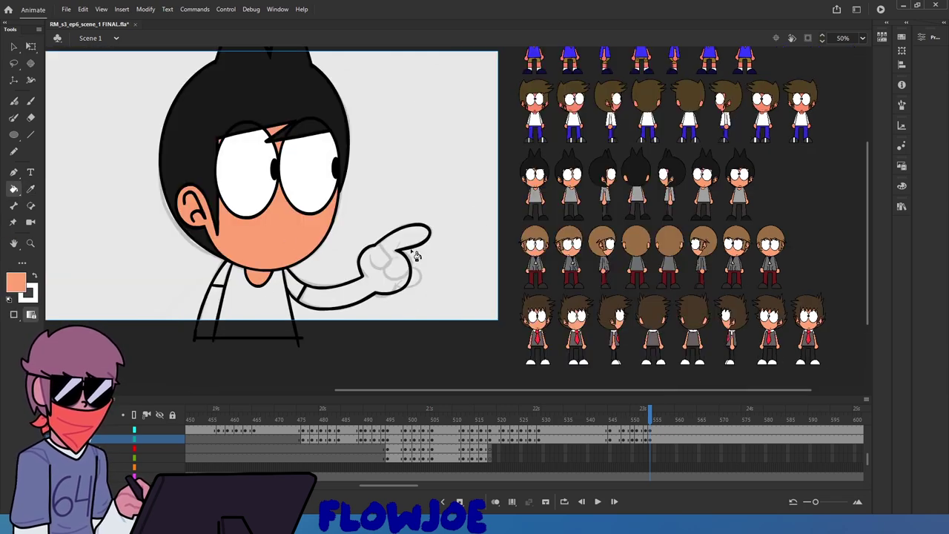
Fill the pointing hand and its arm, plus the hanging arm, with the skin tone
{"action": "left_click", "coordinate": [391, 271]}
{"action": "left_click", "coordinate": [218, 316]}
{"action": "scroll", "coordinate": [215, 315], "scroll_direction": "up", "scroll_amount": 5}
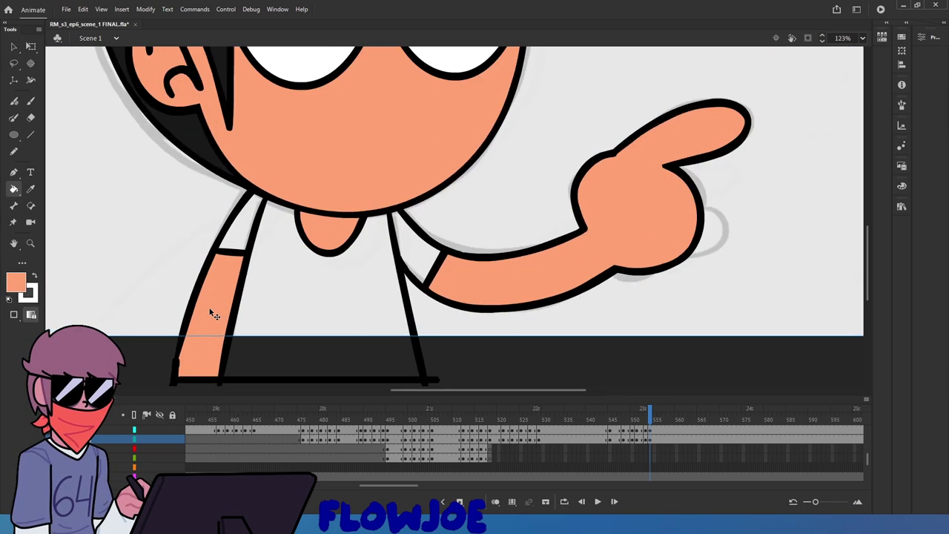
Sample the shirt's grey from the preceding keyframe and fill the hanging arm's sleeve with it on the current frame
{"action": "left_click_drag", "start_coordinate": [637, 413], "coordinate": [649, 420]}
{"action": "left_click", "coordinate": [32, 188]}
{"action": "left_click", "coordinate": [645, 415]}
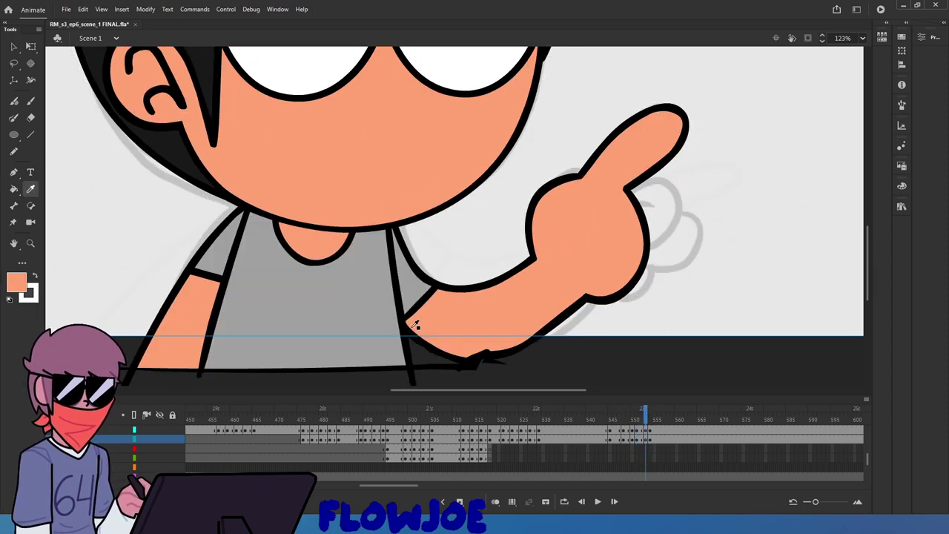
{"action": "left_click", "coordinate": [354, 313]}
{"action": "left_click", "coordinate": [653, 415]}
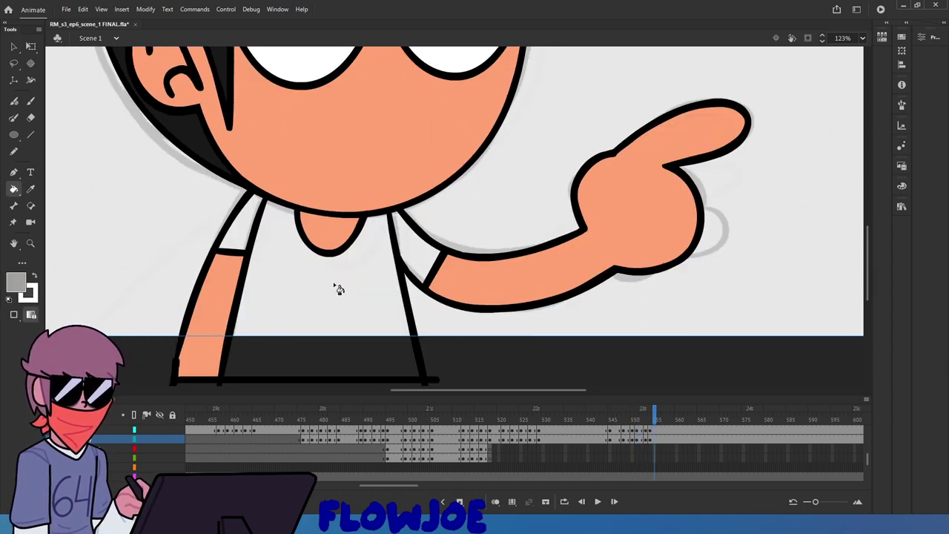
{"action": "left_click", "coordinate": [248, 236]}
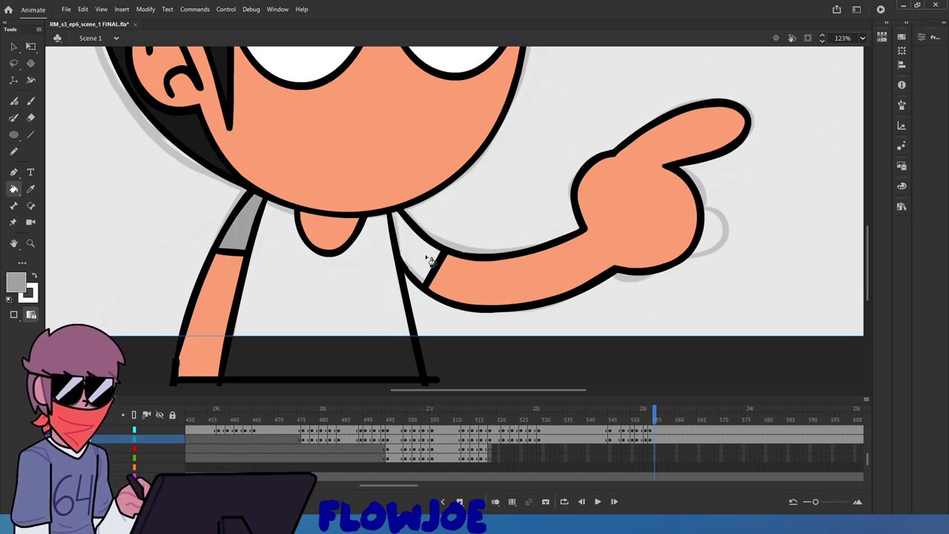
Smooth the outline corner where the pointing arm's sleeve underside meets the side of the torso
{"action": "scroll", "coordinate": [440, 261], "scroll_direction": "up", "scroll_amount": 5}
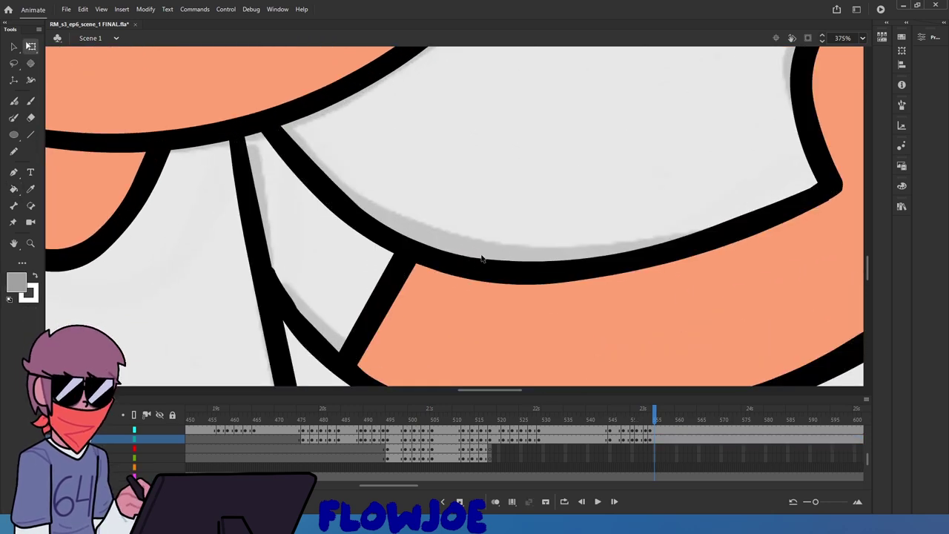
{"action": "left_click_drag", "start_coordinate": [315, 244], "coordinate": [267, 335]}
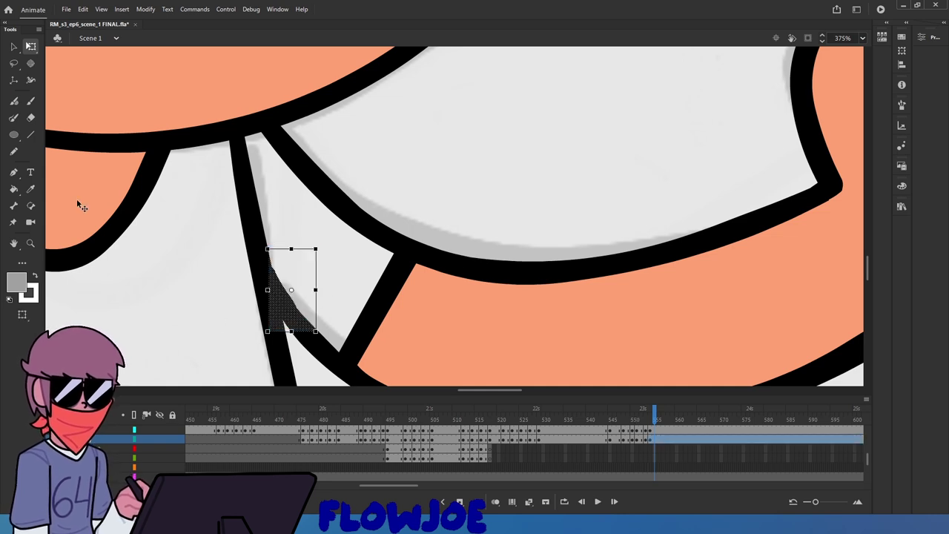
{"action": "left_click", "coordinate": [14, 47]}
{"action": "left_click", "coordinate": [14, 317]}
{"action": "left_click", "coordinate": [169, 315]}
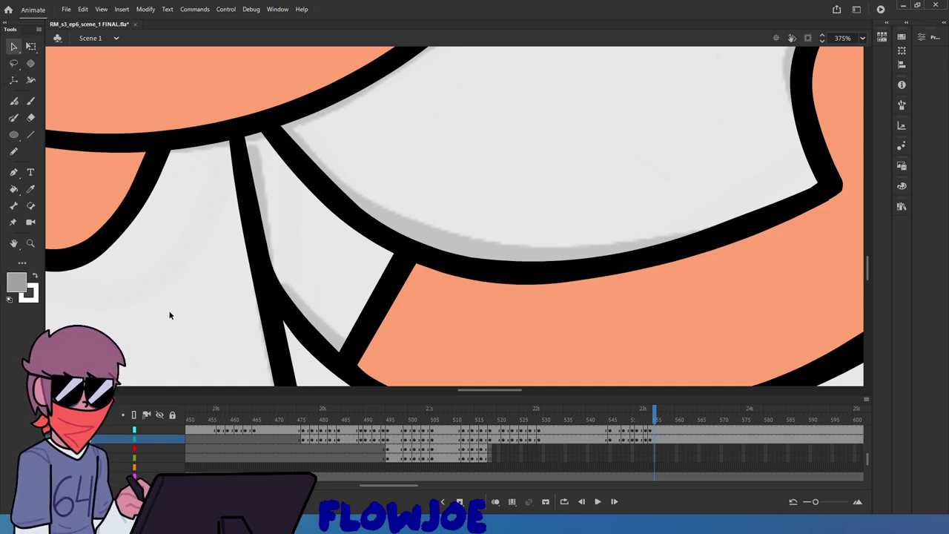
{"action": "left_click", "coordinate": [303, 318]}
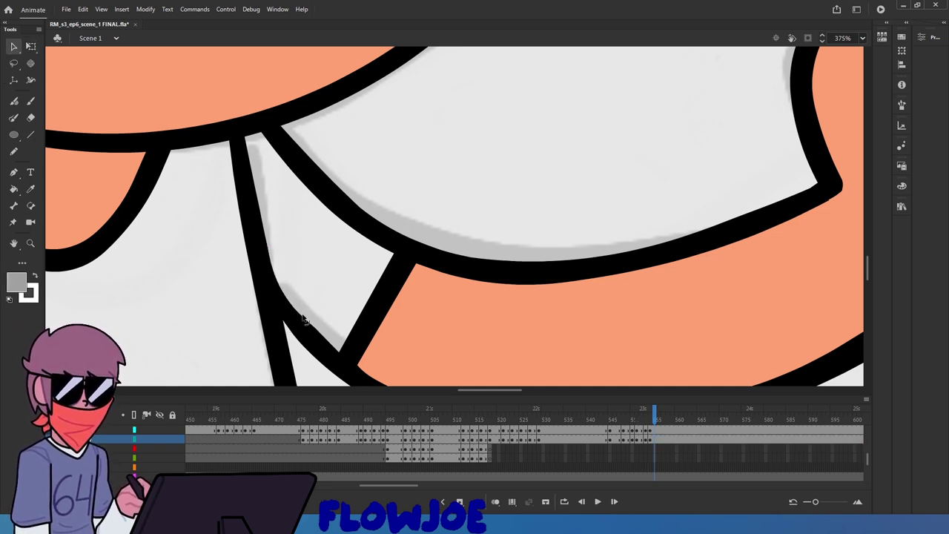
{"action": "scroll", "coordinate": [303, 319], "scroll_direction": "down", "scroll_amount": 5}
{"action": "scroll", "coordinate": [85, 205], "scroll_direction": "up", "scroll_amount": 2}
Sample the outline's black and try brushing over the chin outline above the shirt, and undo the stroke
{"action": "left_click", "coordinate": [31, 188]}
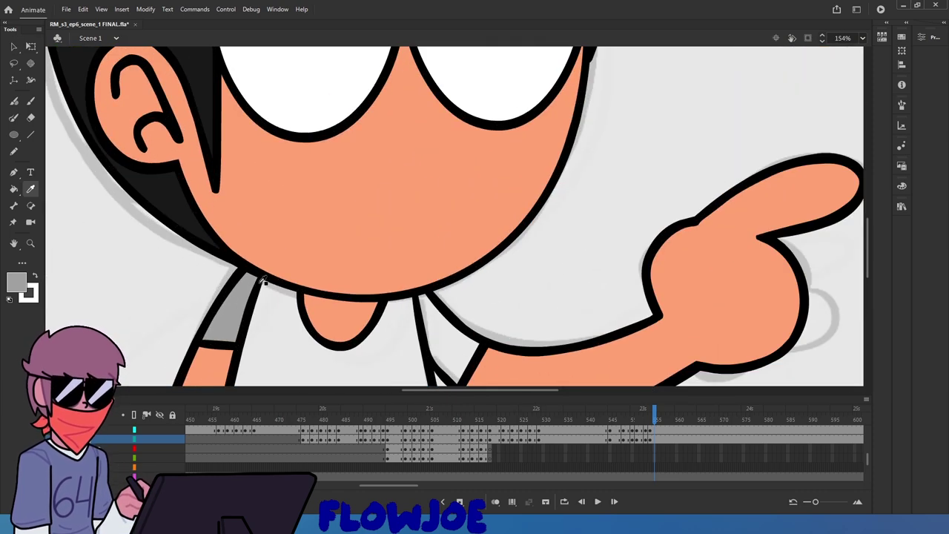
{"action": "left_click", "coordinate": [261, 279]}
{"action": "left_click", "coordinate": [31, 101]}
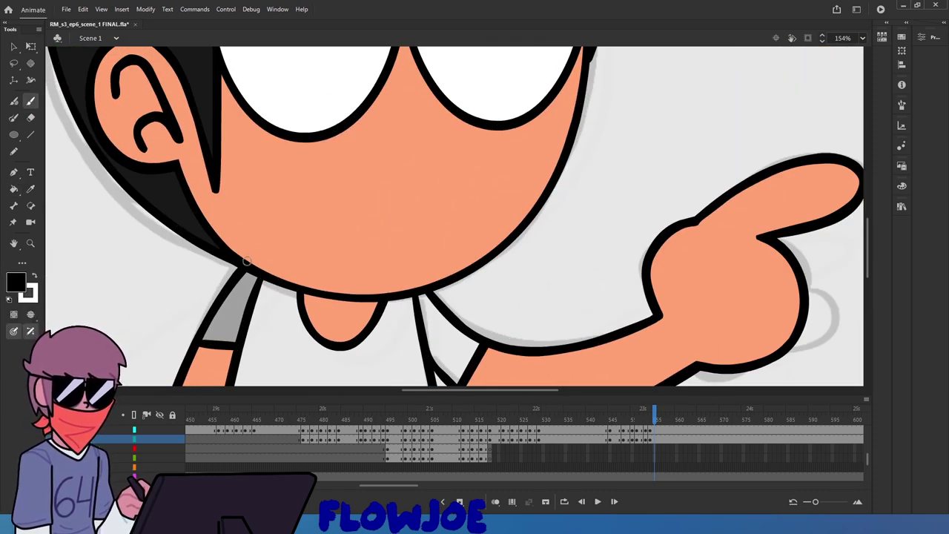
{"action": "mouse_move", "coordinate": [247, 261]}
{"action": "left_mouse_down"}
{"action": "mouse_move", "coordinate": [334, 182]}
{"action": "mouse_move", "coordinate": [415, 207]}
{"action": "mouse_move", "coordinate": [420, 288]}
{"action": "left_mouse_up"}
{"action": "key", "text": "ctrl+z"}
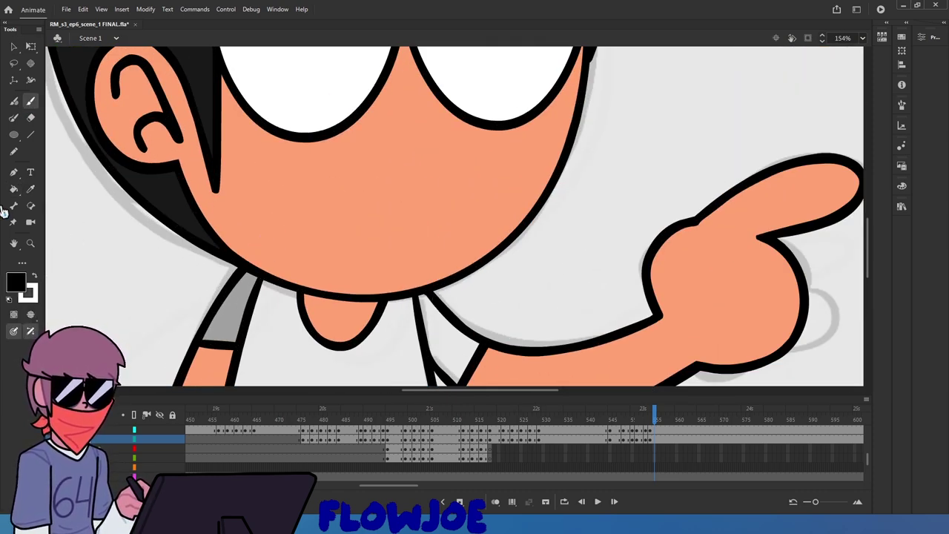
Sample the sleeve's grey, fill the torso and the pointing arm's sleeve with it, and save the file
{"action": "left_click", "coordinate": [31, 189]}
{"action": "left_click", "coordinate": [250, 320]}
{"action": "left_click", "coordinate": [329, 375]}
{"action": "left_click", "coordinate": [447, 353]}
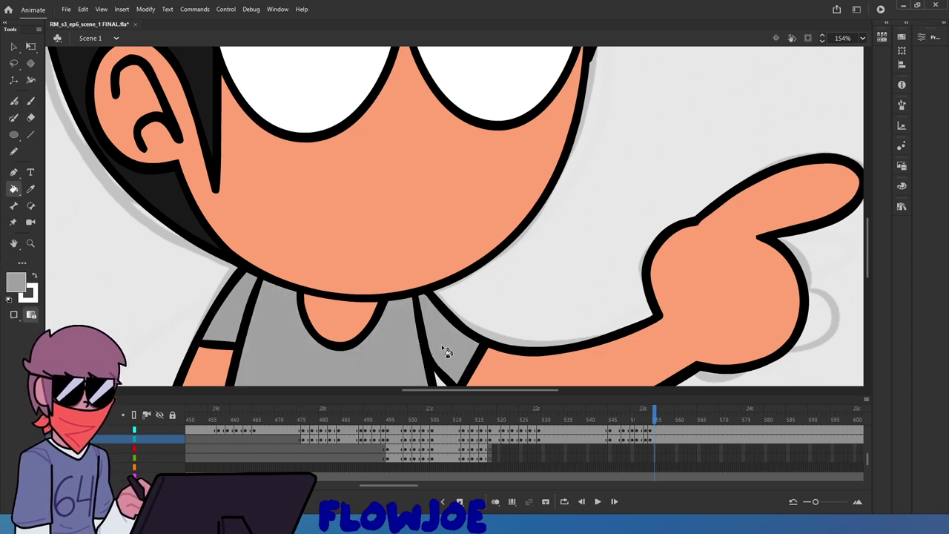
{"action": "key", "text": "ctrl+="}
{"action": "key", "text": "q"}
{"action": "scroll", "coordinate": [430, 272], "scroll_direction": "down", "scroll_amount": 2}
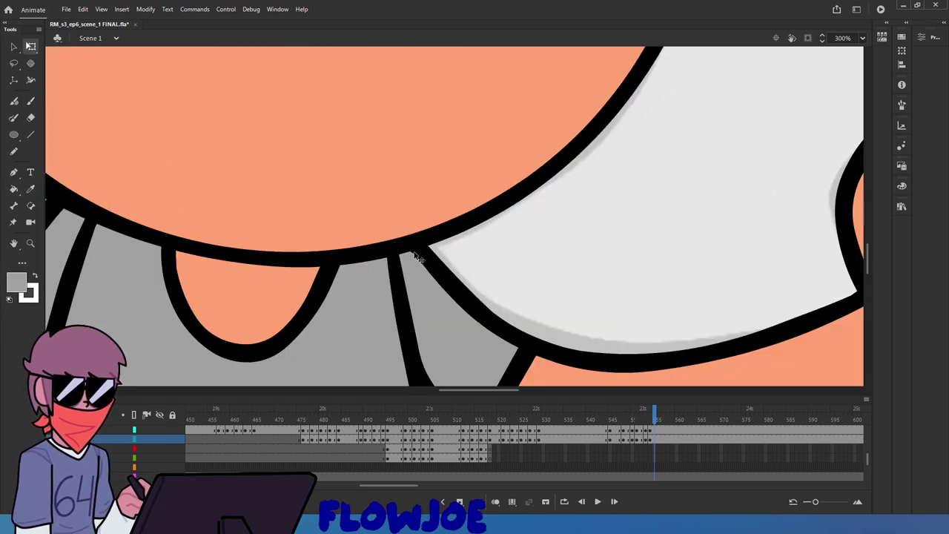
{"action": "scroll", "coordinate": [364, 201], "scroll_direction": "down", "scroll_amount": 1}
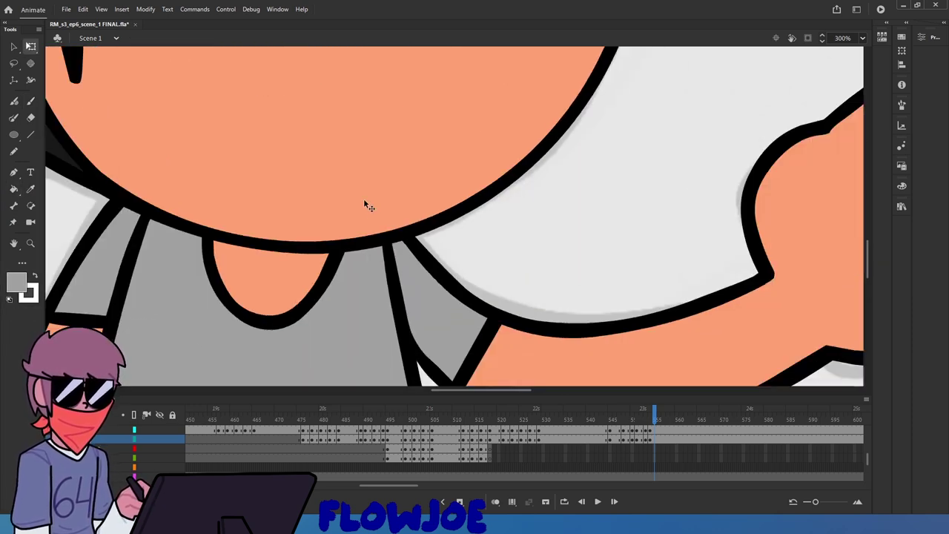
{"action": "scroll", "coordinate": [365, 205], "scroll_direction": "down", "scroll_amount": 5}
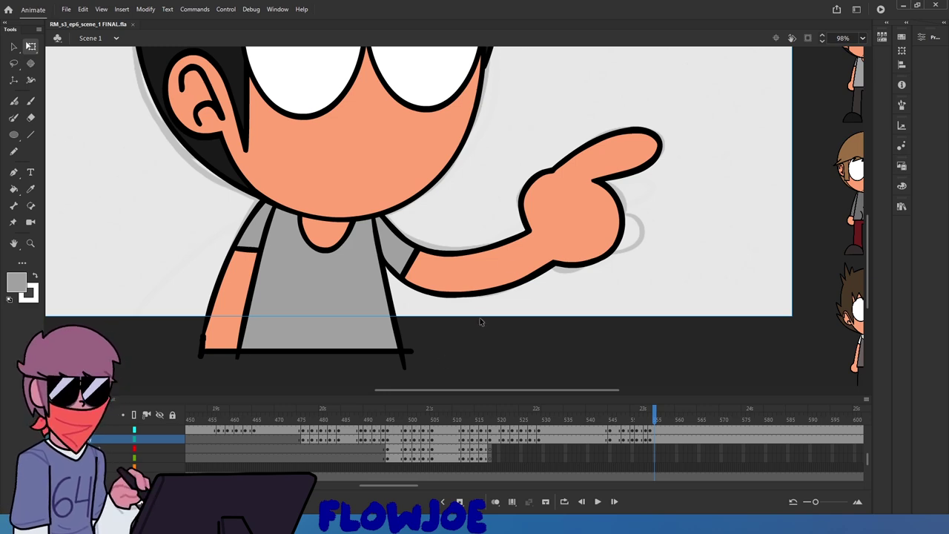
Fit the stage in view and play back the animation leading up to the pointing pose
{"action": "left_click", "coordinate": [863, 39]}
{"action": "left_click", "coordinate": [872, 64]}
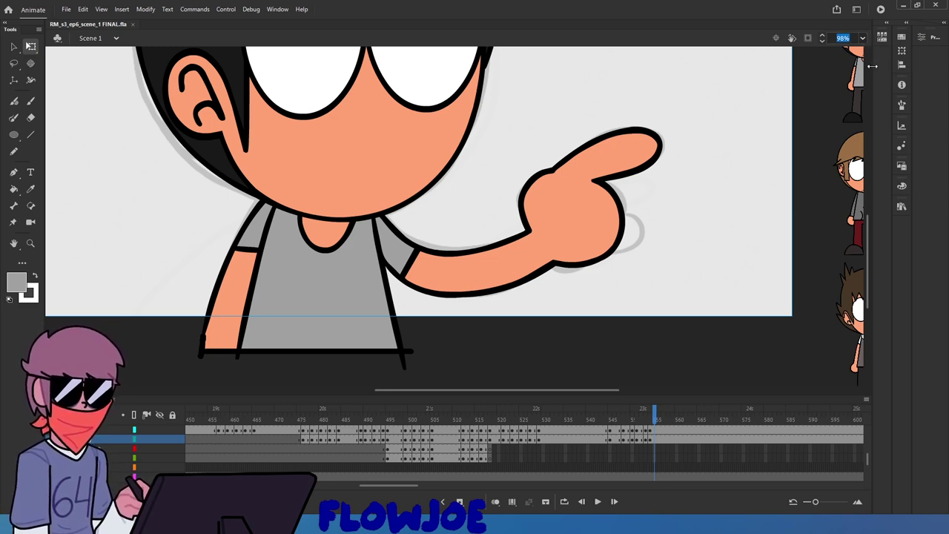
{"action": "mouse_move", "coordinate": [654, 420]}
{"action": "left_mouse_down"}
{"action": "mouse_move", "coordinate": [611, 423]}
{"action": "mouse_move", "coordinate": [561, 461]}
{"action": "left_mouse_up"}
{"action": "left_click", "coordinate": [599, 503]}
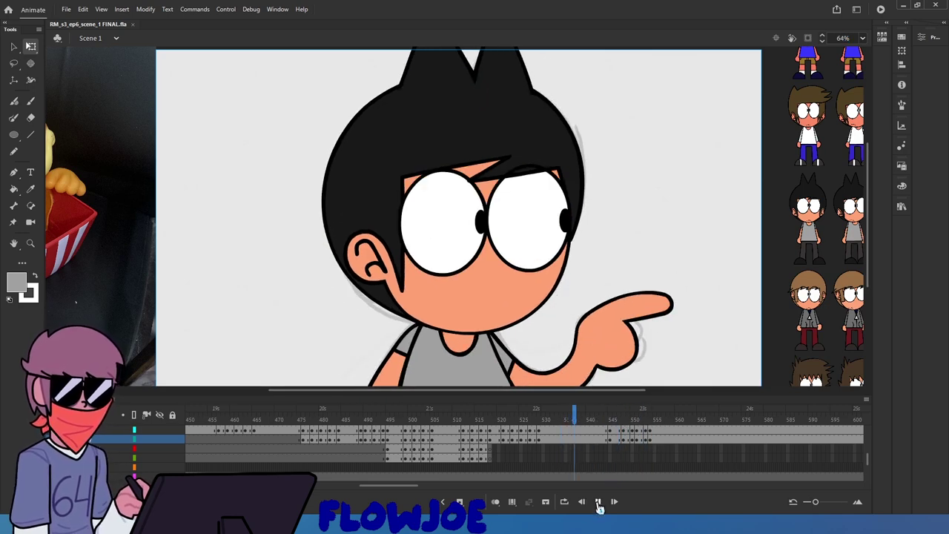
{"action": "left_click", "coordinate": [599, 502]}
Clip the content outside the stage and replay the pointing animation from an earlier frame
{"action": "mouse_move", "coordinate": [615, 422]}
{"action": "left_mouse_down"}
{"action": "mouse_move", "coordinate": [650, 434]}
{"action": "mouse_move", "coordinate": [646, 421]}
{"action": "mouse_move", "coordinate": [629, 421]}
{"action": "mouse_move", "coordinate": [657, 423]}
{"action": "mouse_move", "coordinate": [602, 442]}
{"action": "left_mouse_up"}
{"action": "scroll", "coordinate": [620, 348], "scroll_direction": "down", "scroll_amount": 3}
{"action": "left_click", "coordinate": [807, 38]}
{"action": "scroll", "coordinate": [644, 367], "scroll_direction": "up", "scroll_amount": 3}
{"action": "left_click", "coordinate": [596, 502]}
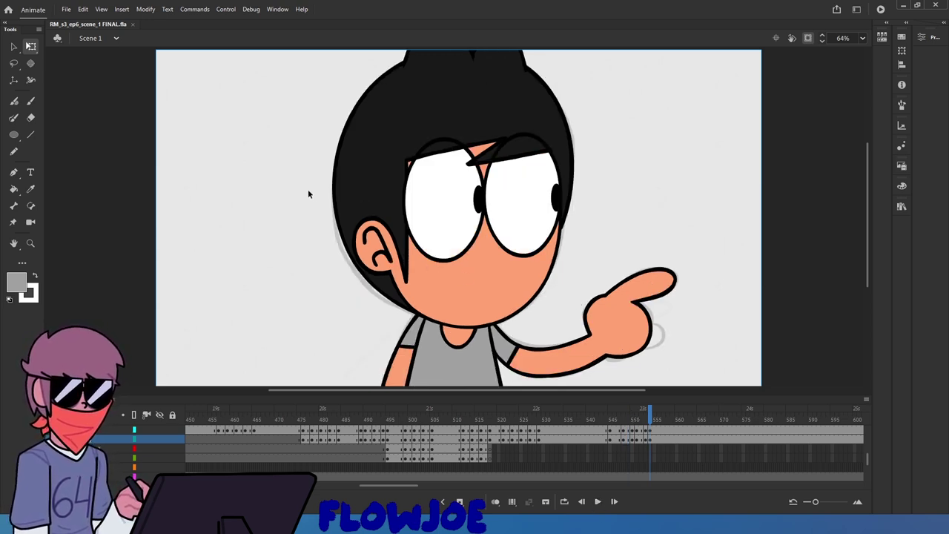
Clear the character's artwork on all its layers from frame 555 onward
{"action": "left_click_drag", "start_coordinate": [645, 417], "coordinate": [653, 419]}
{"action": "left_click", "coordinate": [534, 286]}
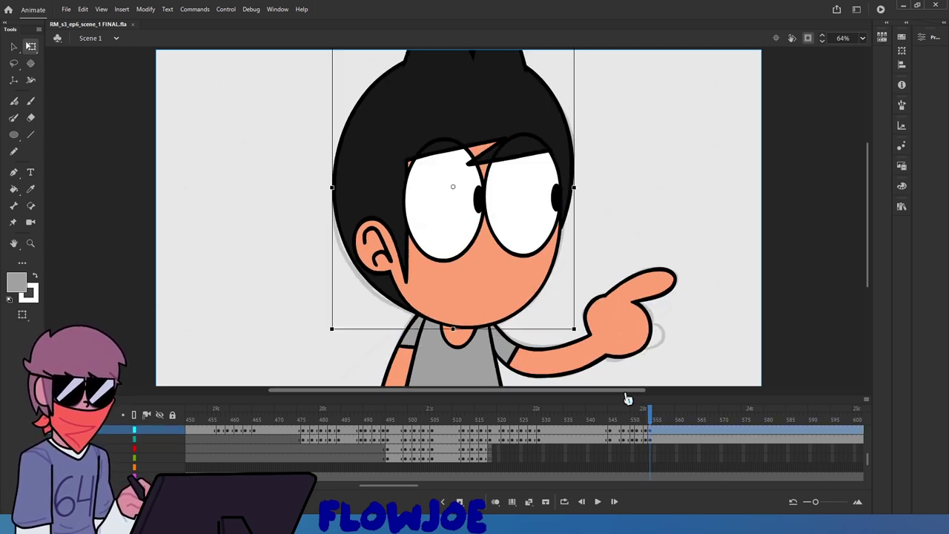
{"action": "left_click", "coordinate": [652, 419]}
{"action": "scroll", "coordinate": [659, 430], "scroll_direction": "up", "scroll_amount": 1}
{"action": "left_click_drag", "start_coordinate": [653, 419], "coordinate": [659, 420]}
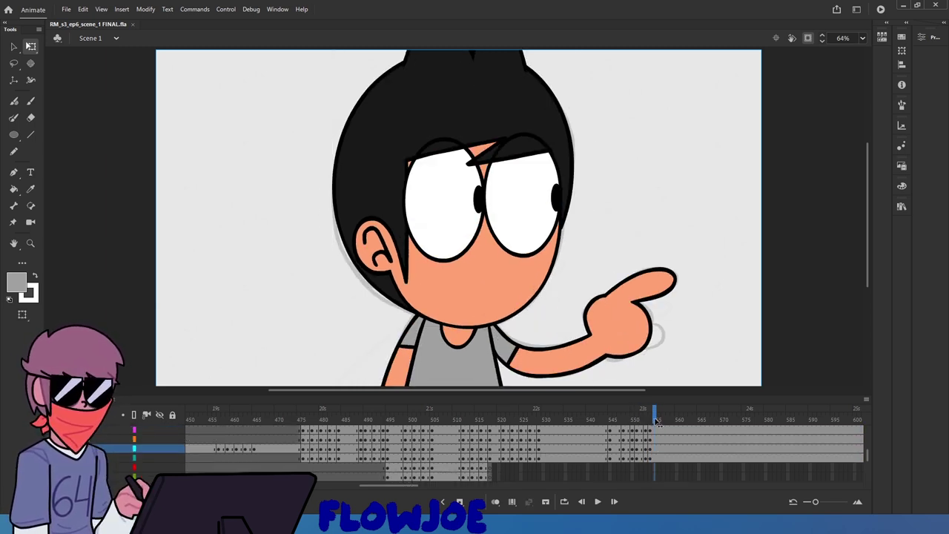
{"action": "scroll", "coordinate": [667, 442], "scroll_direction": "up", "scroll_amount": 2}
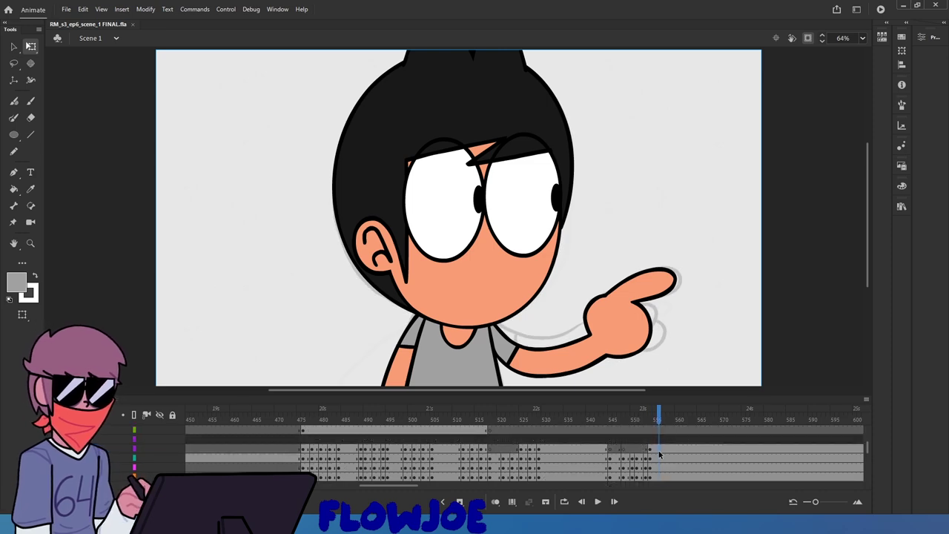
{"action": "scroll", "coordinate": [660, 453], "scroll_direction": "up", "scroll_amount": 2}
{"action": "left_click", "coordinate": [659, 460]}
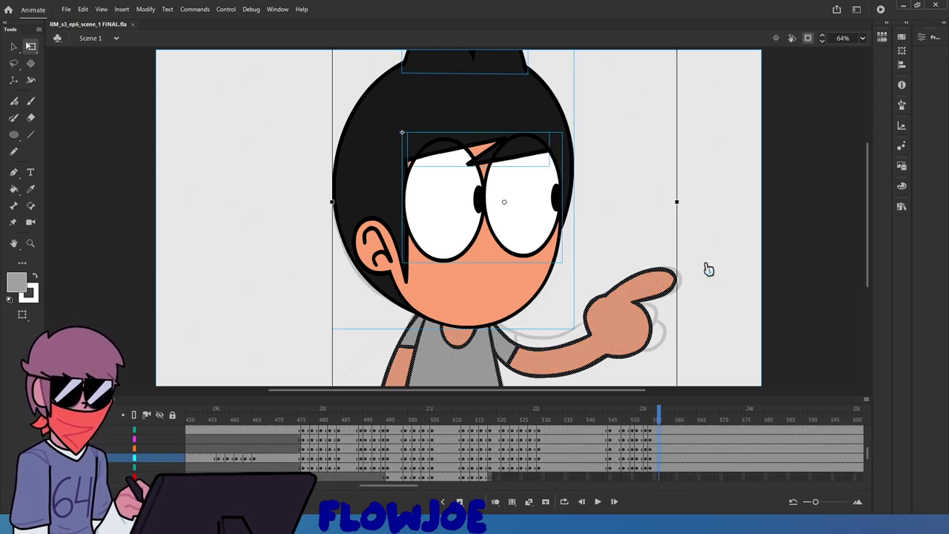
{"action": "key", "text": "Delete"}
{"action": "left_click_drag", "start_coordinate": [665, 420], "coordinate": [656, 422]}
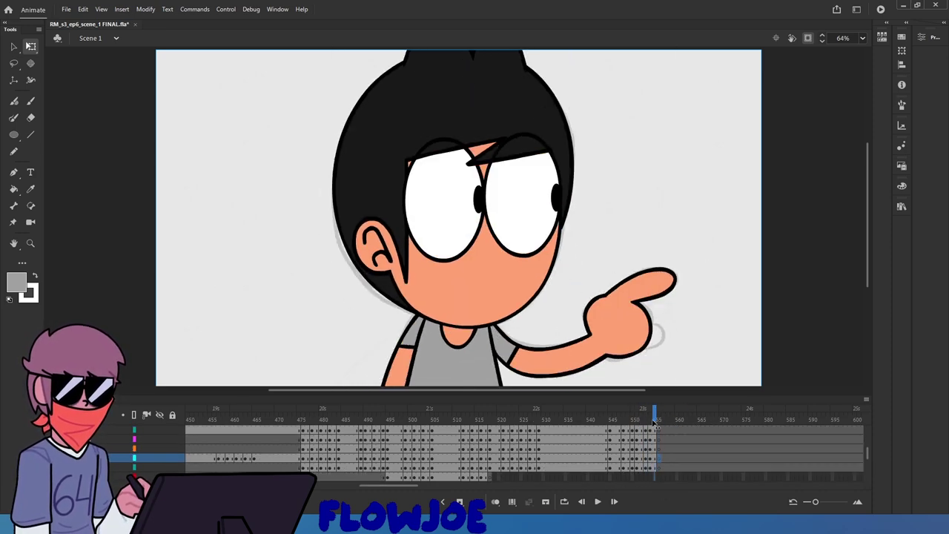
Hide the artwork layers to examine the rough sketch at frame 554, and show them again
{"action": "scroll", "coordinate": [578, 445], "scroll_direction": "up", "scroll_amount": 2}
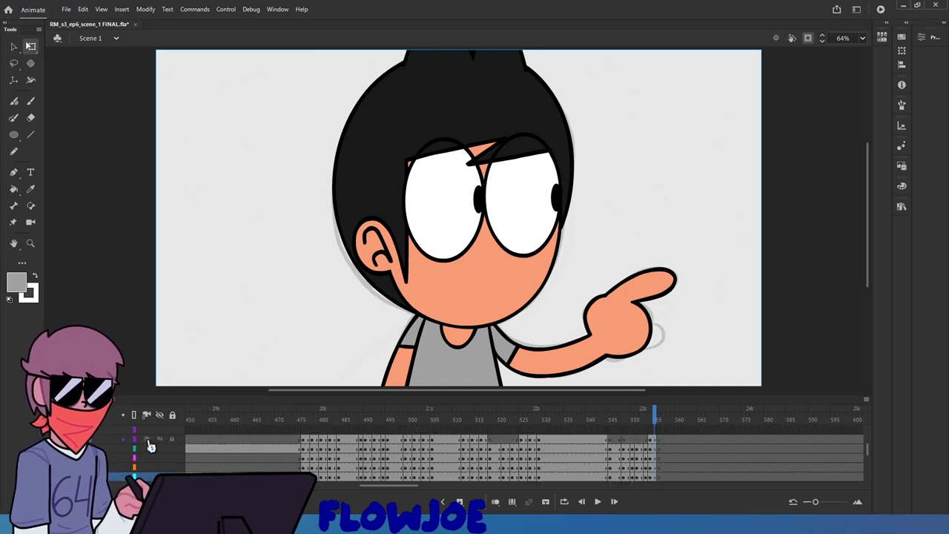
{"action": "left_click", "coordinate": [160, 429]}
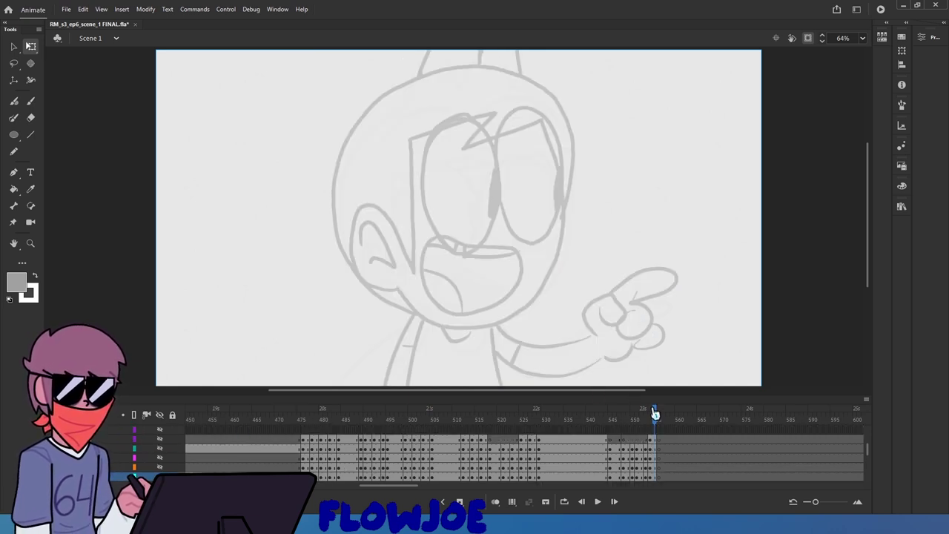
{"action": "mouse_move", "coordinate": [655, 413]}
{"action": "left_mouse_down"}
{"action": "mouse_move", "coordinate": [642, 412]}
{"action": "mouse_move", "coordinate": [658, 420]}
{"action": "mouse_move", "coordinate": [640, 413]}
{"action": "mouse_move", "coordinate": [657, 419]}
{"action": "mouse_move", "coordinate": [654, 446]}
{"action": "left_mouse_up"}
{"action": "left_click", "coordinate": [159, 430]}
Add keyframes to the head layers at frame 554 and copy them to frame 555
{"action": "left_click", "coordinate": [524, 255]}
{"action": "left_click", "coordinate": [654, 449]}
{"action": "left_click", "coordinate": [654, 439]}
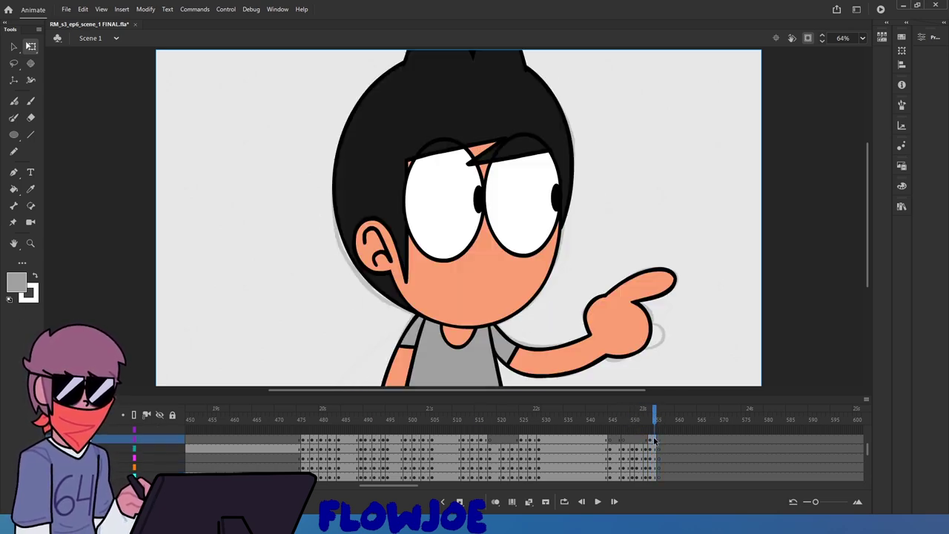
{"action": "scroll", "coordinate": [657, 464], "scroll_direction": "down", "scroll_amount": 1}
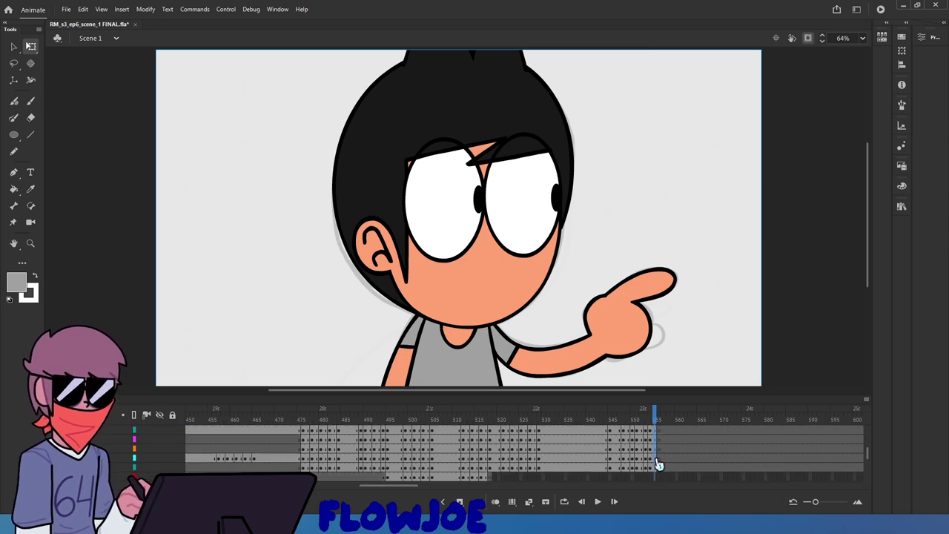
{"action": "left_click", "coordinate": [655, 460], "text": "shift"}
{"action": "left_click_drag", "start_coordinate": [656, 459], "coordinate": [659, 460], "text": "alt"}
{"action": "left_click", "coordinate": [655, 460]}
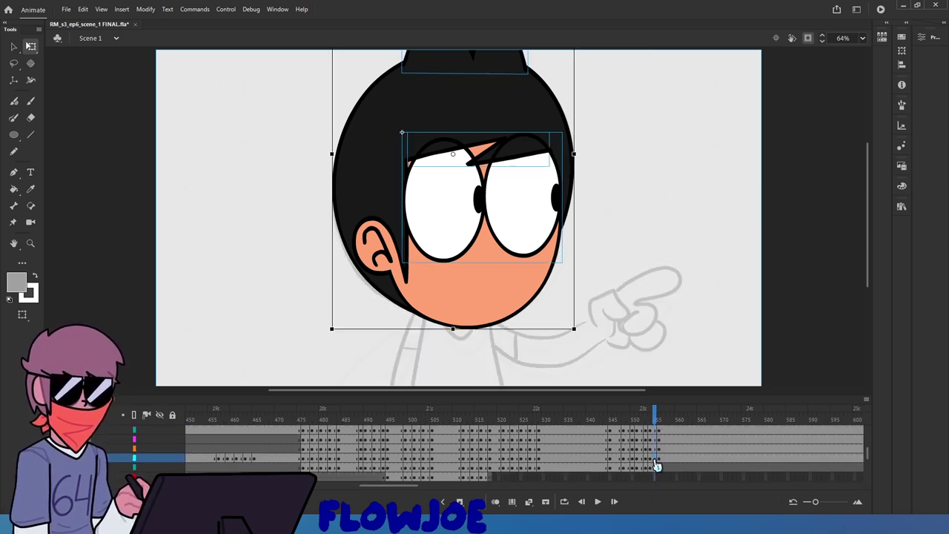
Select all head parts at frame 554, widen them slightly and shift them down a little
{"action": "scroll", "coordinate": [656, 464], "scroll_direction": "up", "scroll_amount": 3}
{"action": "left_click", "coordinate": [659, 424]}
{"action": "left_click", "coordinate": [653, 448], "text": "shift"}
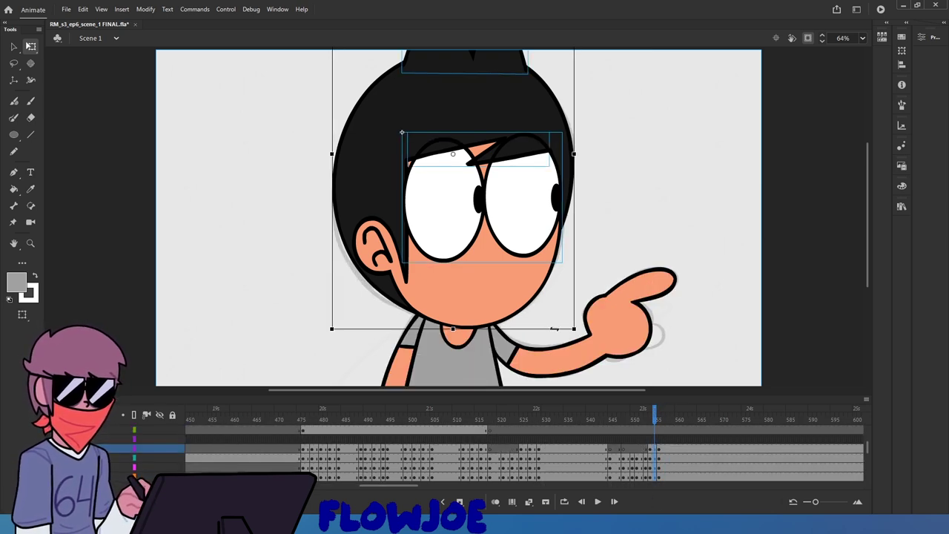
{"action": "left_click_drag", "start_coordinate": [575, 329], "coordinate": [575, 328]}
{"action": "left_click_drag", "start_coordinate": [512, 285], "coordinate": [513, 288]}
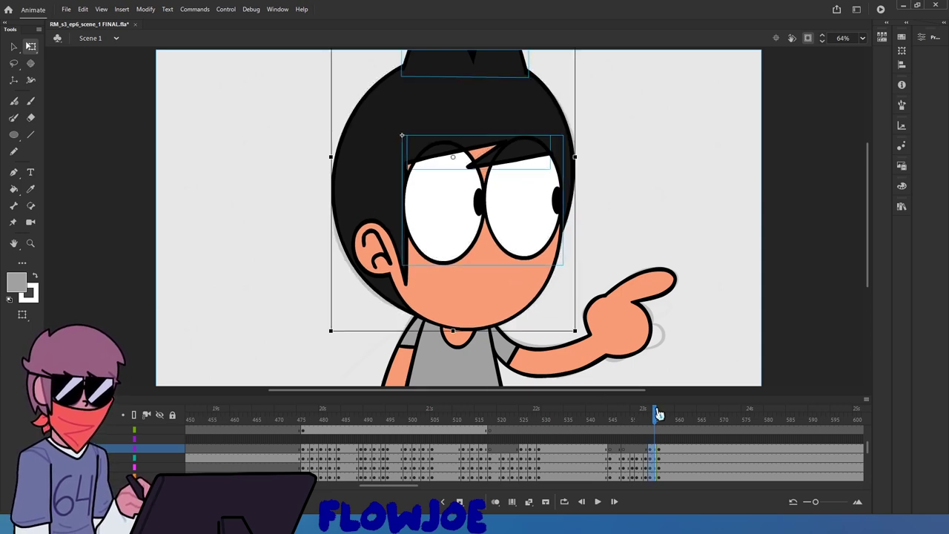
{"action": "mouse_move", "coordinate": [657, 415]}
{"action": "left_mouse_down"}
{"action": "mouse_move", "coordinate": [637, 417]}
{"action": "mouse_move", "coordinate": [664, 425]}
{"action": "mouse_move", "coordinate": [638, 422]}
{"action": "mouse_move", "coordinate": [659, 427]}
{"action": "left_mouse_up"}
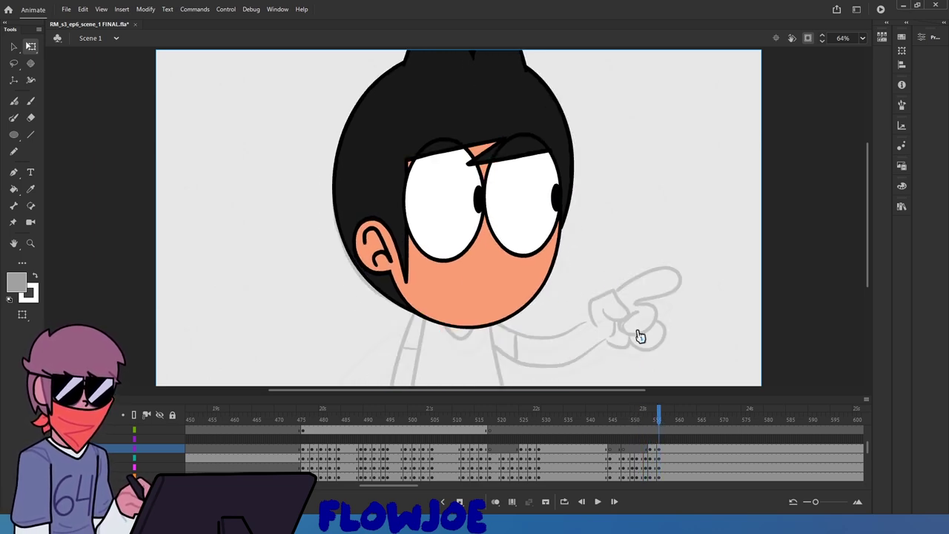
Select all head parts at frame 555 and move them down slightly
{"action": "left_click", "coordinate": [499, 297]}
{"action": "key", "text": "ctrl+z"}
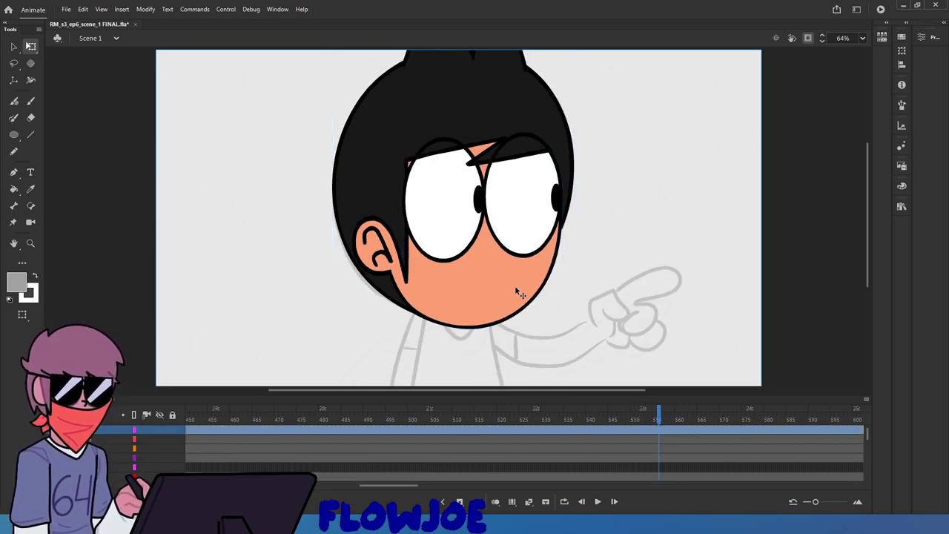
{"action": "key", "text": "ctrl+y"}
{"action": "left_click", "coordinate": [659, 426]}
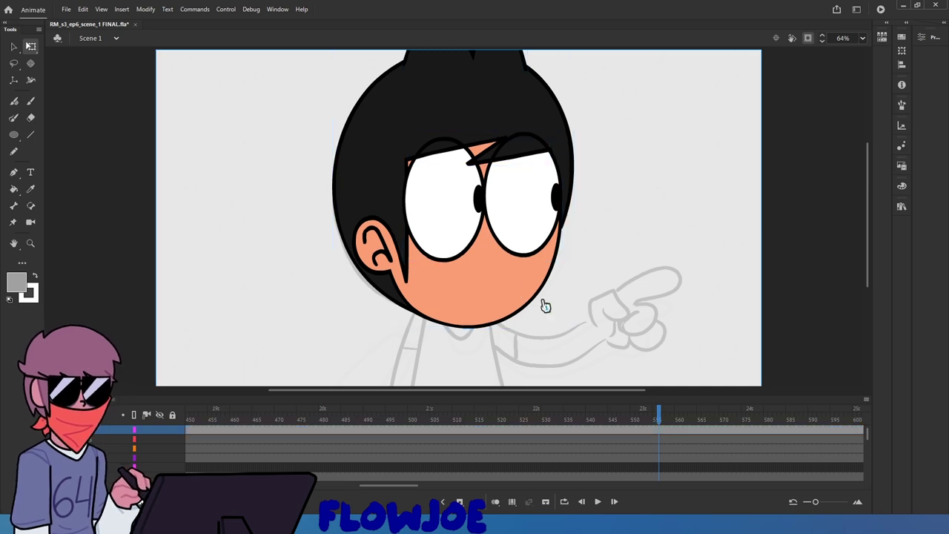
{"action": "left_click", "coordinate": [480, 281]}
{"action": "left_click_drag", "start_coordinate": [654, 419], "coordinate": [659, 418]}
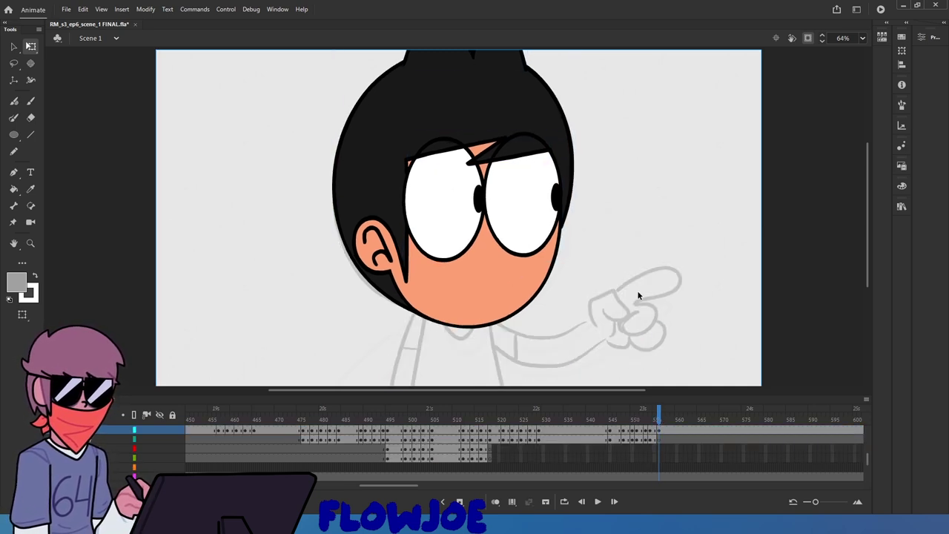
{"action": "left_click", "coordinate": [505, 278]}
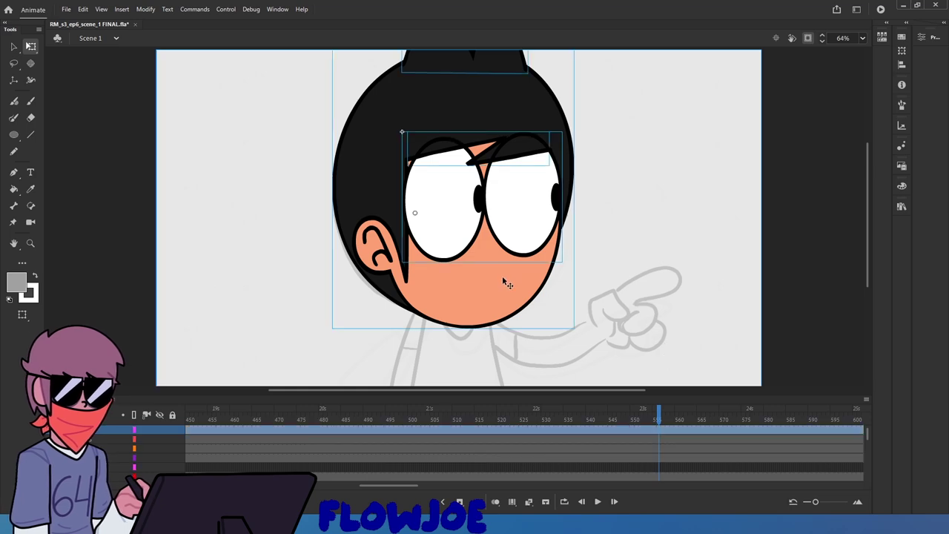
{"action": "left_click_drag", "start_coordinate": [503, 278], "coordinate": [503, 280]}
{"action": "mouse_move", "coordinate": [659, 416]}
{"action": "left_mouse_down"}
{"action": "mouse_move", "coordinate": [651, 417]}
{"action": "mouse_move", "coordinate": [664, 415]}
{"action": "left_mouse_up"}
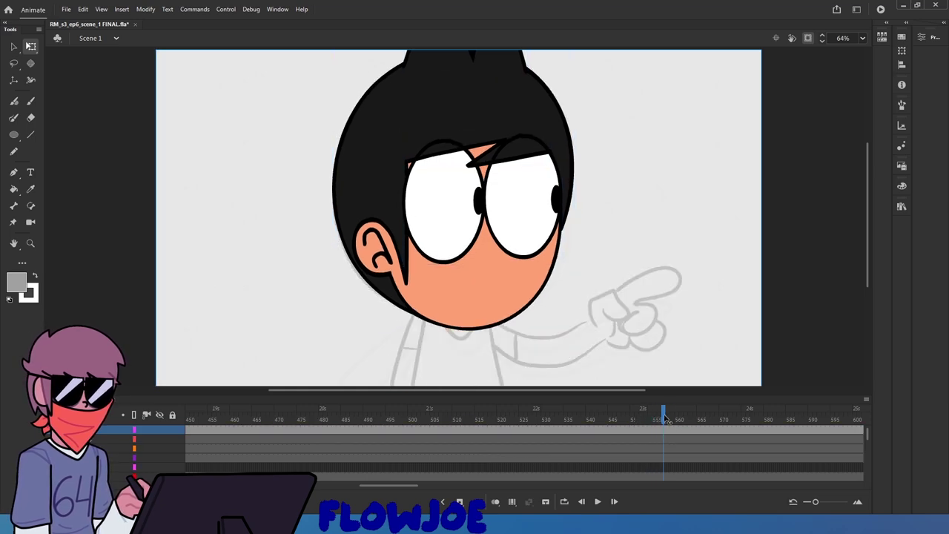
Nudge the selected head parts up by a tiny amount at frame 556
{"action": "scroll", "coordinate": [498, 334], "scroll_direction": "up", "scroll_amount": 3}
{"action": "left_click", "coordinate": [490, 294]}
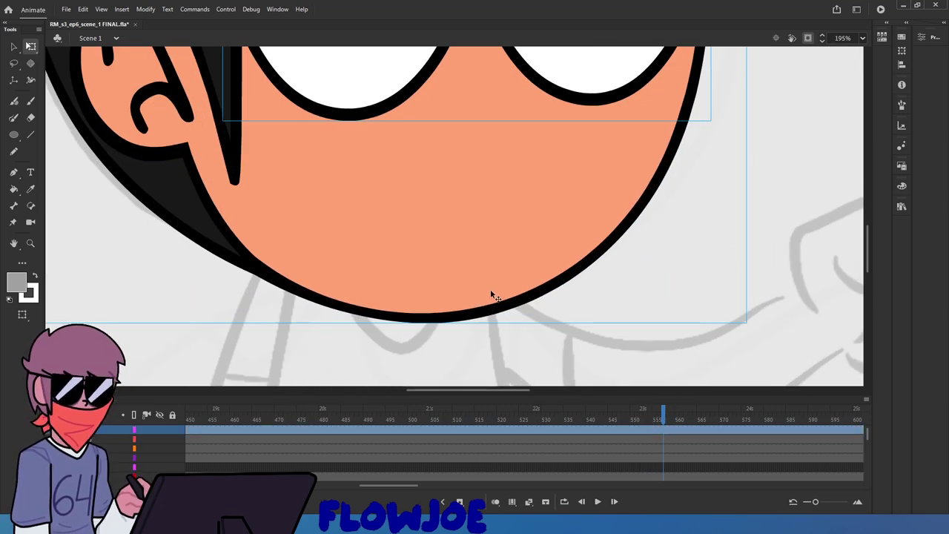
{"action": "left_click_drag", "start_coordinate": [491, 290], "coordinate": [491, 281]}
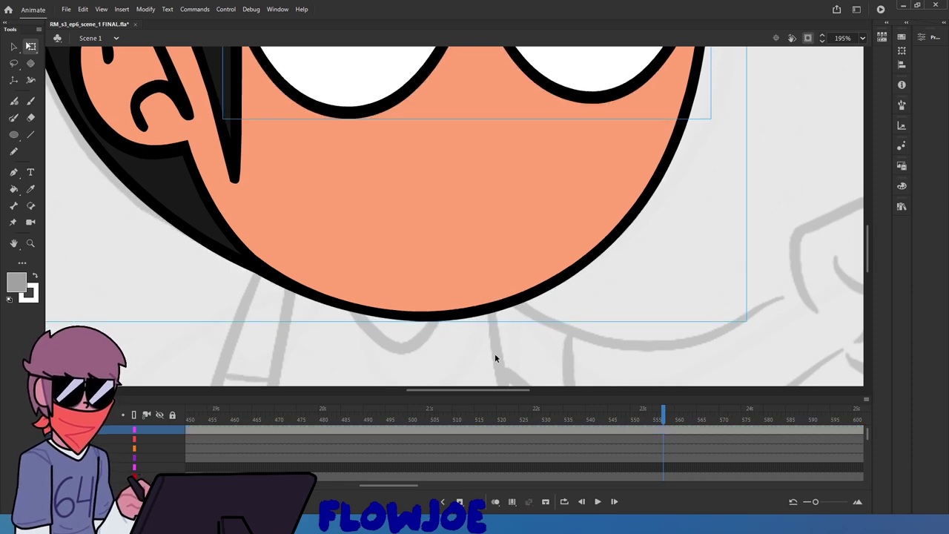
Play back the scene from about frame 474 and again from about frame 520 to check the motion into the pointing pose
{"action": "scroll", "coordinate": [494, 358], "scroll_direction": "down", "scroll_amount": 4}
{"action": "mouse_move", "coordinate": [663, 418]}
{"action": "left_mouse_down"}
{"action": "mouse_move", "coordinate": [676, 417]}
{"action": "mouse_move", "coordinate": [443, 417]}
{"action": "mouse_move", "coordinate": [434, 399]}
{"action": "left_mouse_up"}
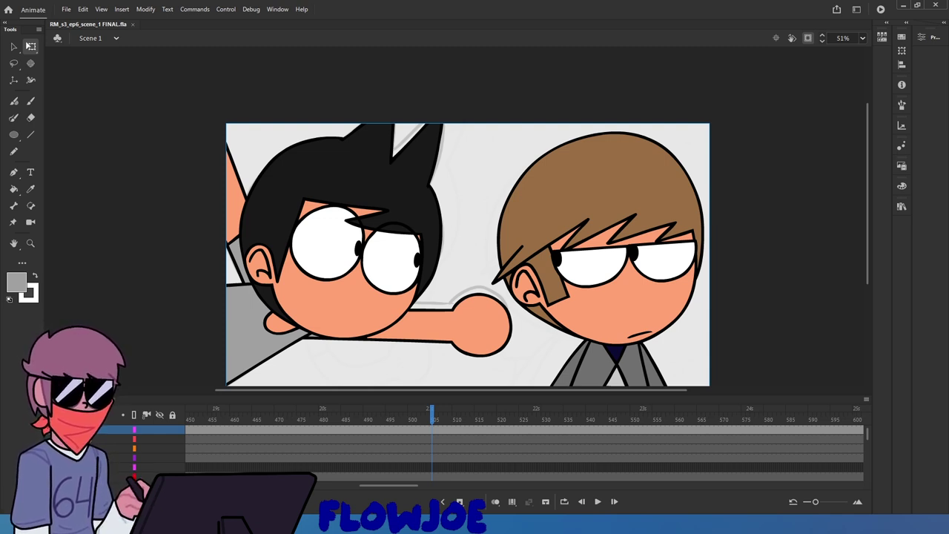
{"action": "left_click_drag", "start_coordinate": [397, 420], "coordinate": [299, 420]}
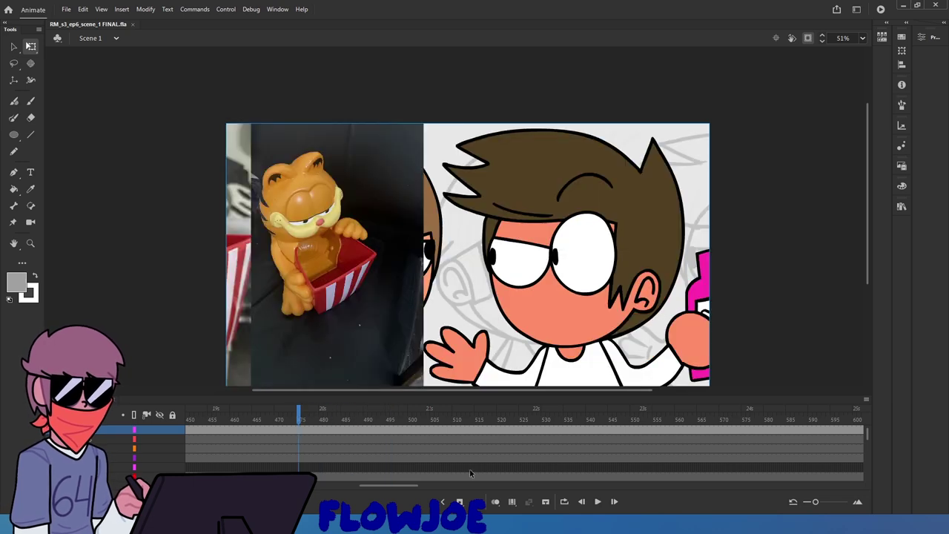
{"action": "left_click", "coordinate": [595, 503]}
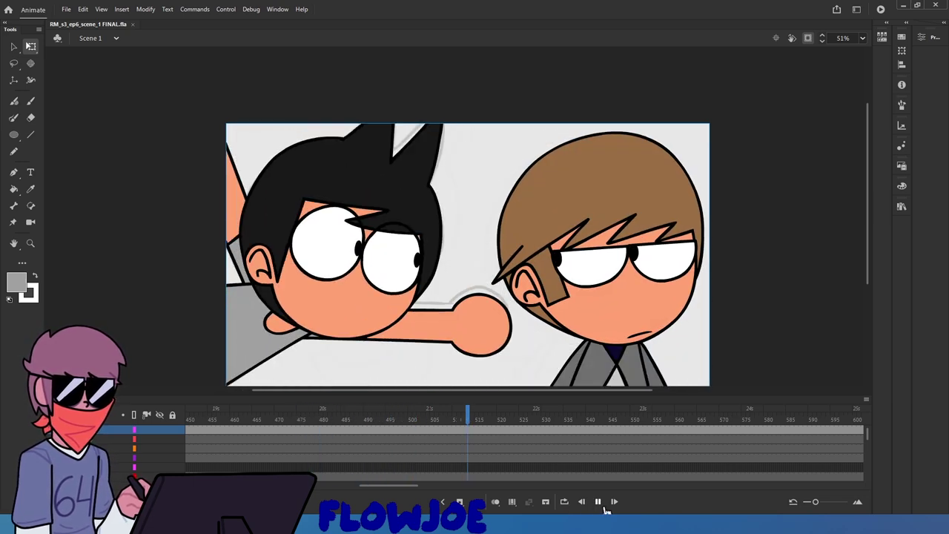
{"action": "left_click", "coordinate": [598, 502]}
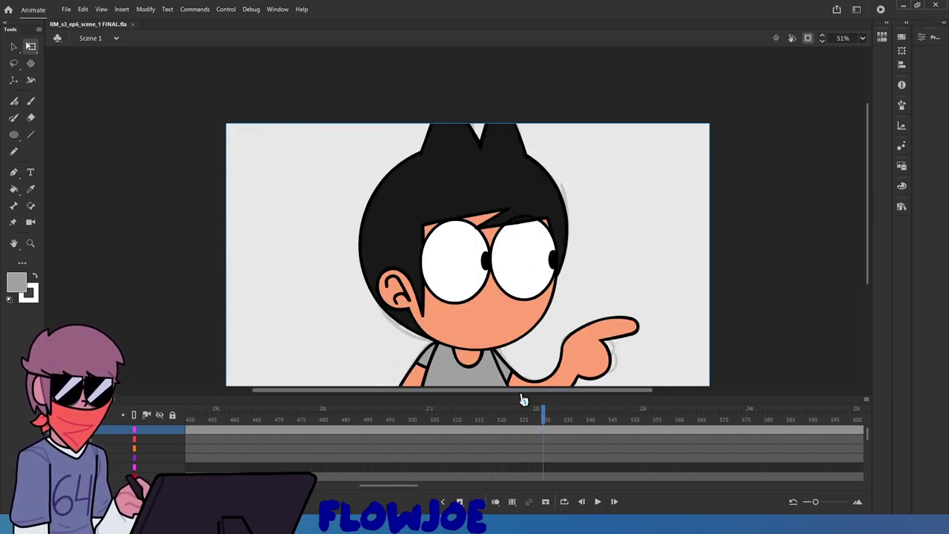
{"action": "left_click", "coordinate": [862, 39]}
{"action": "left_click", "coordinate": [867, 63]}
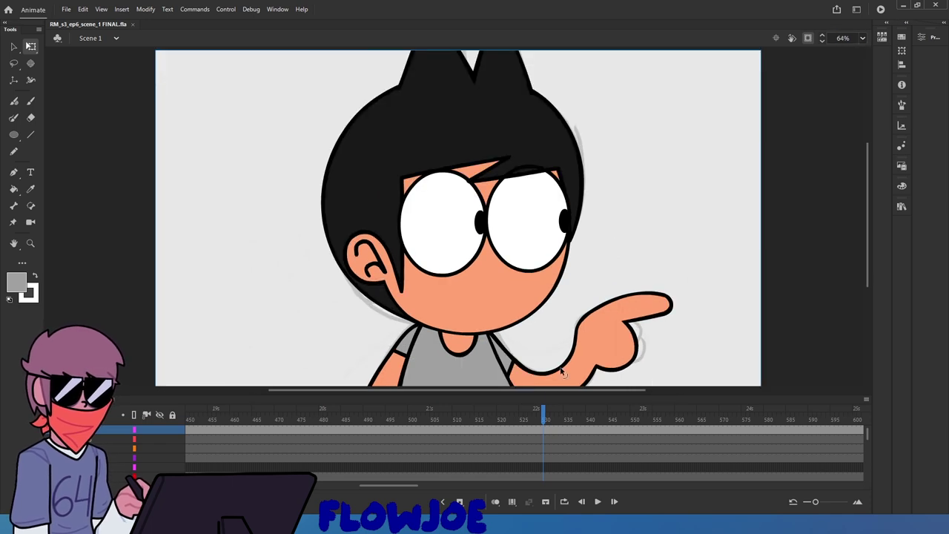
{"action": "mouse_move", "coordinate": [517, 419]}
{"action": "left_mouse_down"}
{"action": "mouse_move", "coordinate": [491, 426]}
{"action": "mouse_move", "coordinate": [505, 434]}
{"action": "left_mouse_up"}
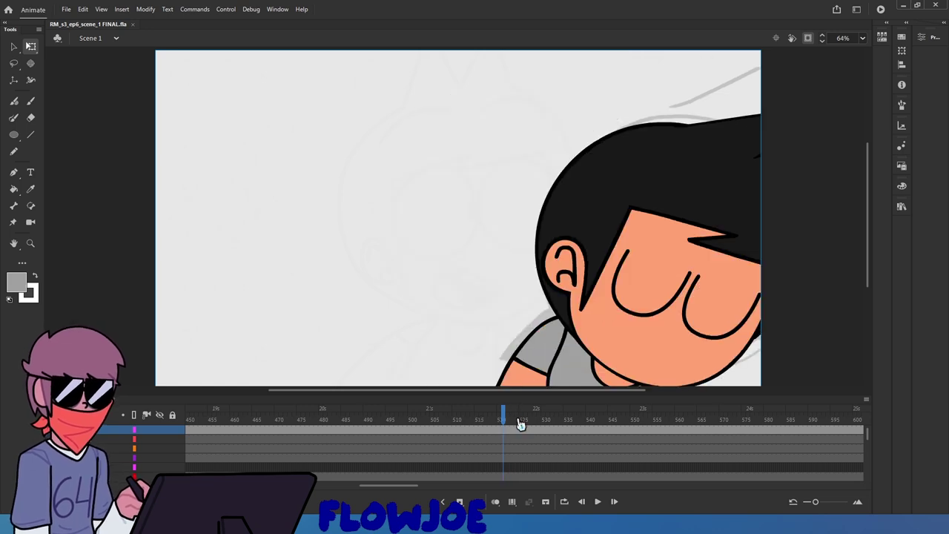
{"action": "left_click", "coordinate": [597, 502]}
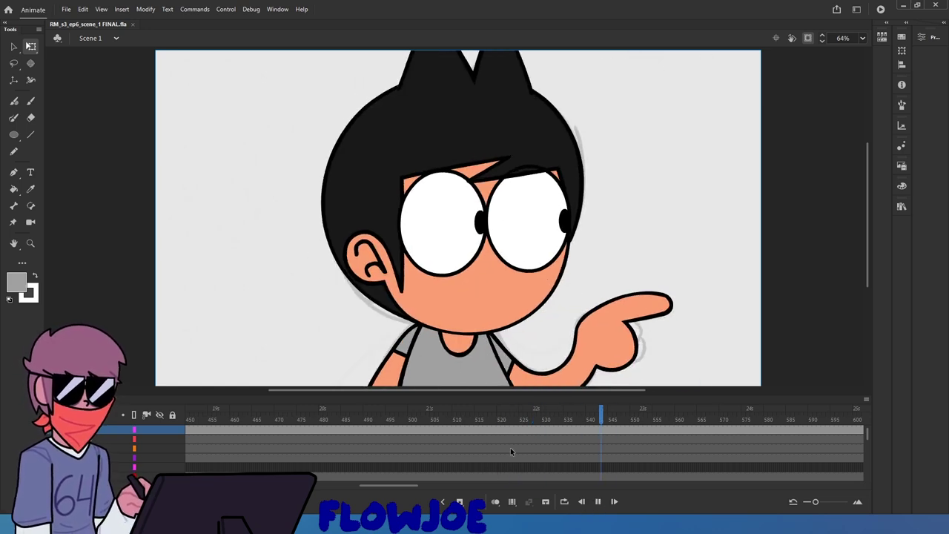
{"action": "mouse_move", "coordinate": [621, 432]}
{"action": "left_mouse_down"}
{"action": "mouse_move", "coordinate": [608, 433]}
{"action": "mouse_move", "coordinate": [661, 442]}
{"action": "mouse_move", "coordinate": [655, 409]}
{"action": "mouse_move", "coordinate": [659, 417]}
{"action": "mouse_move", "coordinate": [647, 416]}
{"action": "mouse_move", "coordinate": [657, 420]}
{"action": "left_mouse_up"}
{"action": "left_click", "coordinate": [662, 413]}
Hide the artwork layers to examine the rough sketch at frame 555, and show them again
{"action": "scroll", "coordinate": [204, 461], "scroll_direction": "up", "scroll_amount": 1}
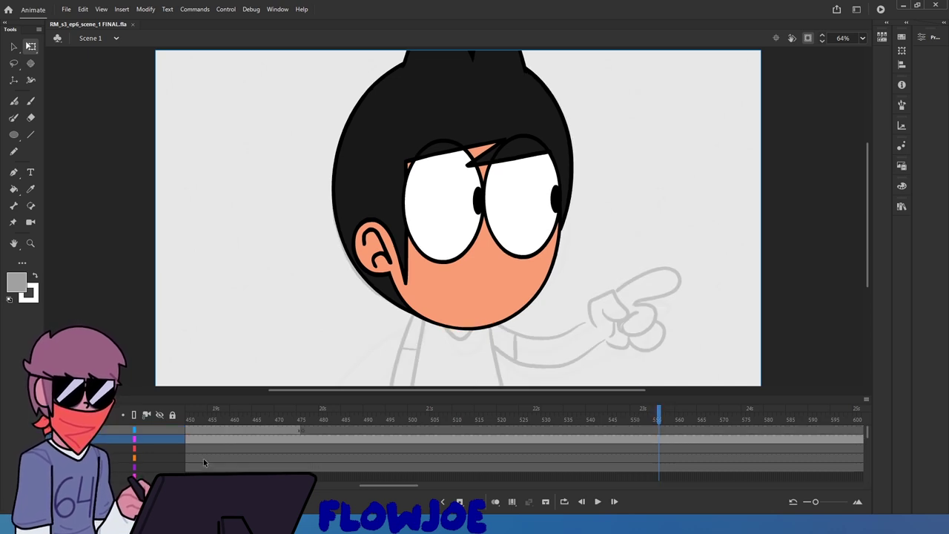
{"action": "scroll", "coordinate": [169, 442], "scroll_direction": "down", "scroll_amount": 4}
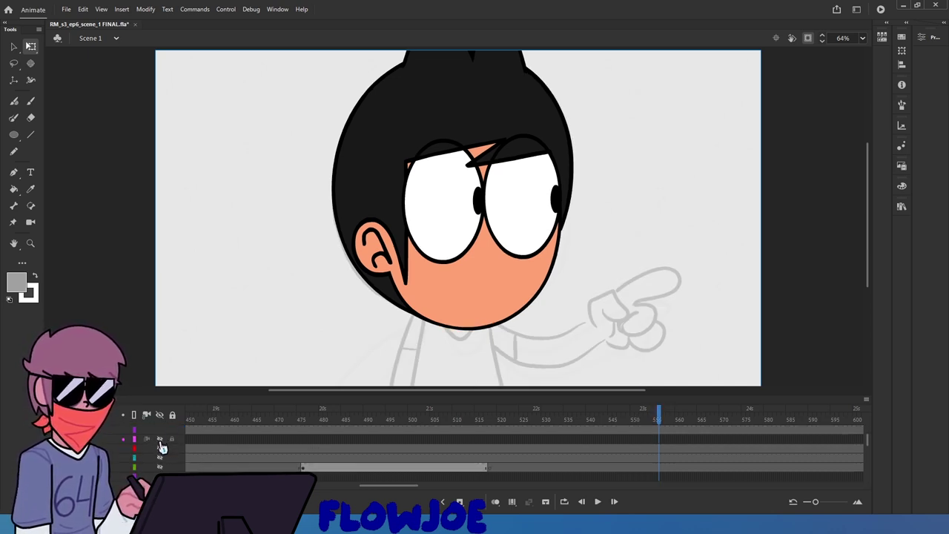
{"action": "scroll", "coordinate": [164, 450], "scroll_direction": "down", "scroll_amount": 4}
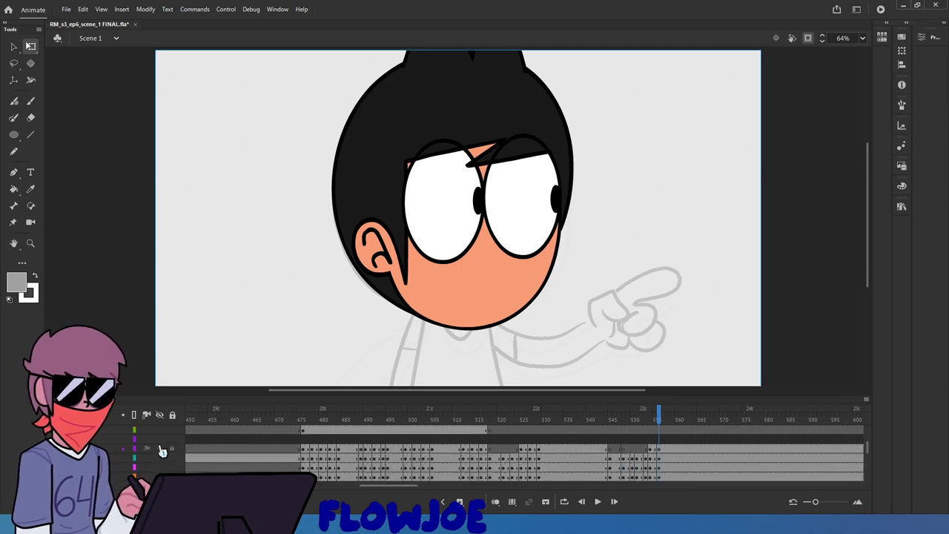
{"action": "left_click", "coordinate": [160, 438]}
{"action": "mouse_move", "coordinate": [658, 419]}
{"action": "left_mouse_down"}
{"action": "mouse_move", "coordinate": [644, 419]}
{"action": "mouse_move", "coordinate": [658, 419]}
{"action": "left_mouse_up"}
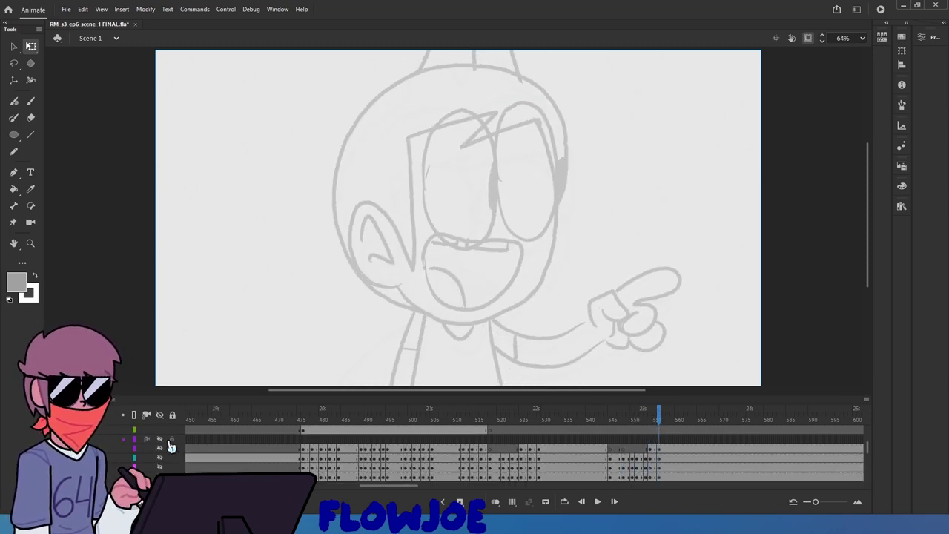
{"action": "left_click", "coordinate": [160, 439]}
{"action": "mouse_move", "coordinate": [666, 424]}
{"action": "left_mouse_down"}
{"action": "mouse_move", "coordinate": [646, 420]}
{"action": "mouse_move", "coordinate": [658, 421]}
{"action": "left_mouse_up"}
Select all head parts at frame 555, shift them up slightly and compare the pose with frame 554
{"action": "left_click", "coordinate": [660, 447]}
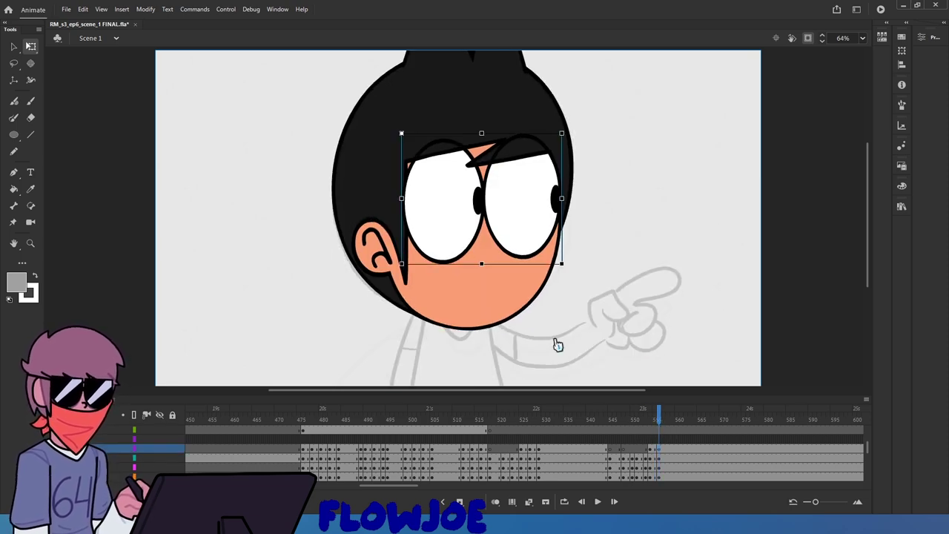
{"action": "key", "text": "ctrl+a"}
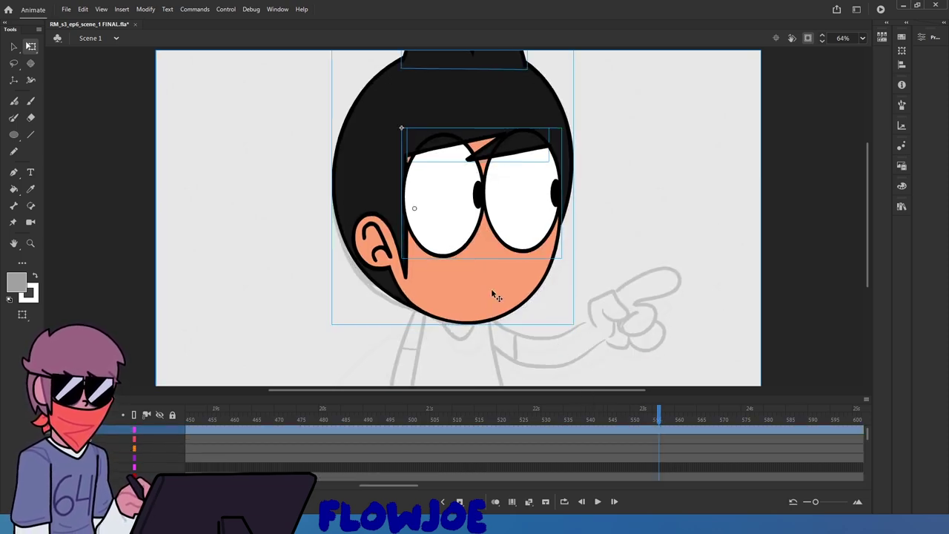
{"action": "mouse_move", "coordinate": [659, 411]}
{"action": "left_mouse_down"}
{"action": "mouse_move", "coordinate": [635, 419]}
{"action": "mouse_move", "coordinate": [665, 428]}
{"action": "mouse_move", "coordinate": [658, 421]}
{"action": "left_mouse_up"}
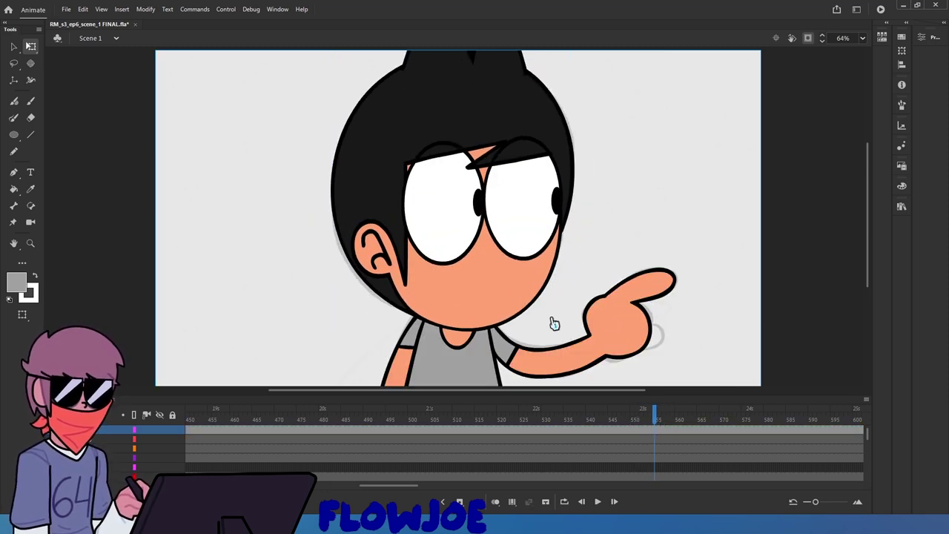
{"action": "left_click", "coordinate": [523, 318]}
{"action": "left_click", "coordinate": [658, 421]}
{"action": "left_click_drag", "start_coordinate": [657, 421], "coordinate": [658, 421]}
{"action": "left_click", "coordinate": [492, 279]}
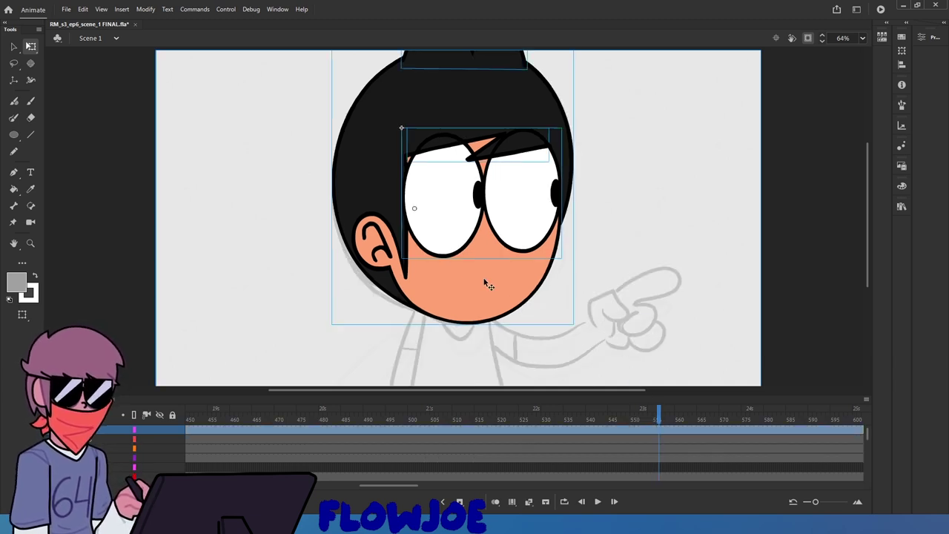
Enlarge the head parts very slightly at frame 554 and play back the motion
{"action": "left_click_drag", "start_coordinate": [647, 423], "coordinate": [656, 442]}
{"action": "left_click", "coordinate": [484, 276]}
{"action": "left_click", "coordinate": [487, 279]}
{"action": "left_click", "coordinate": [519, 304]}
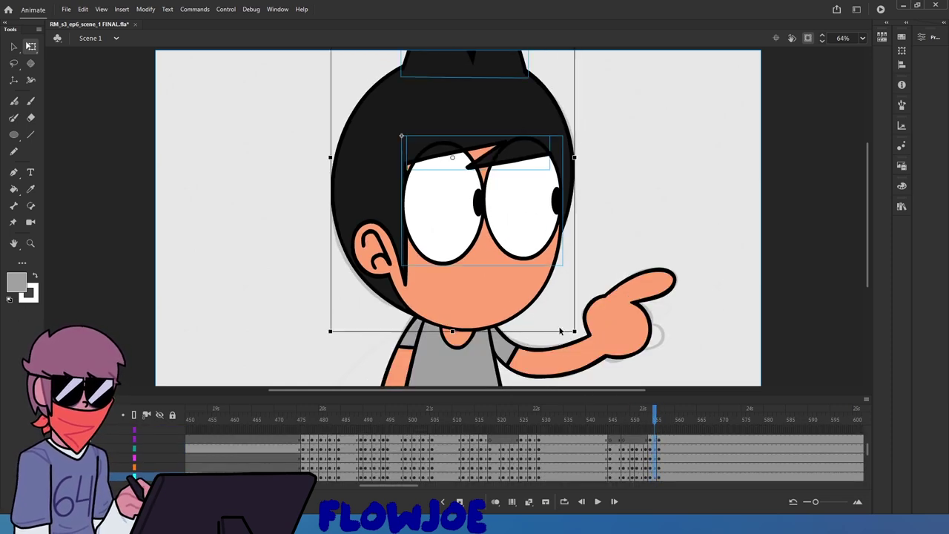
{"action": "left_click_drag", "start_coordinate": [574, 332], "coordinate": [575, 331]}
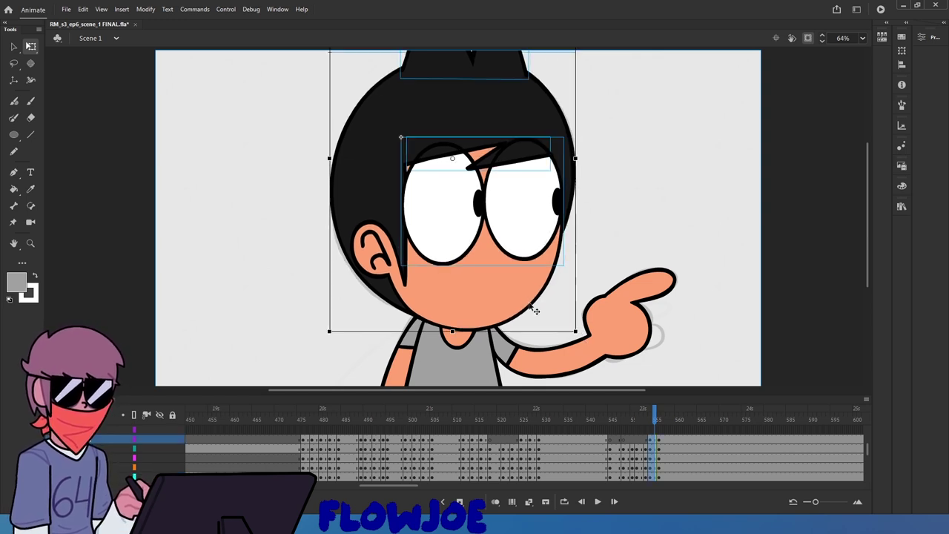
{"action": "left_click_drag", "start_coordinate": [655, 432], "coordinate": [655, 480]}
{"action": "left_click", "coordinate": [598, 502]}
{"action": "left_click", "coordinate": [598, 504]}
Check the enlarged head against the rough sketch at frame 554 and nudge its position slightly
{"action": "left_click", "coordinate": [481, 315]}
{"action": "left_click", "coordinate": [530, 301]}
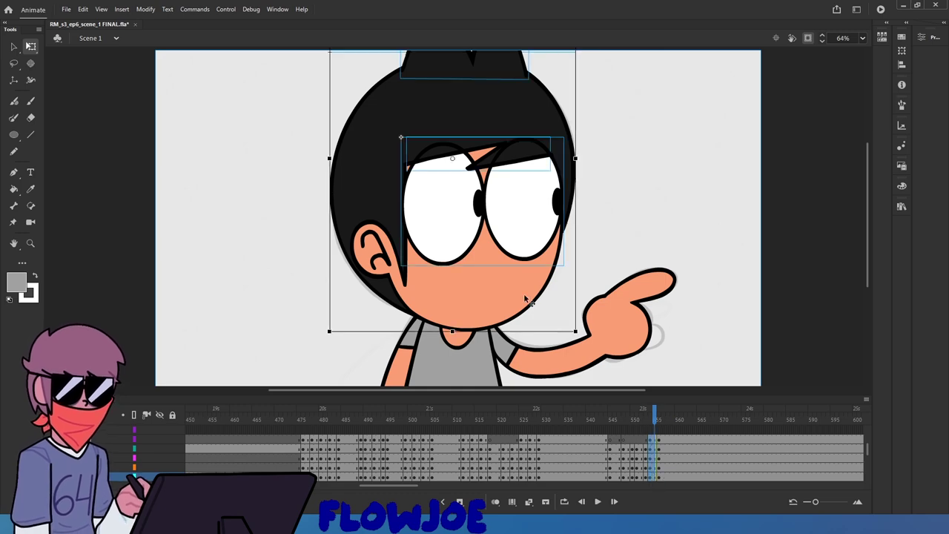
{"action": "scroll", "coordinate": [464, 319], "scroll_direction": "up", "scroll_amount": 5}
{"action": "scroll", "coordinate": [464, 315], "scroll_direction": "down", "scroll_amount": 6}
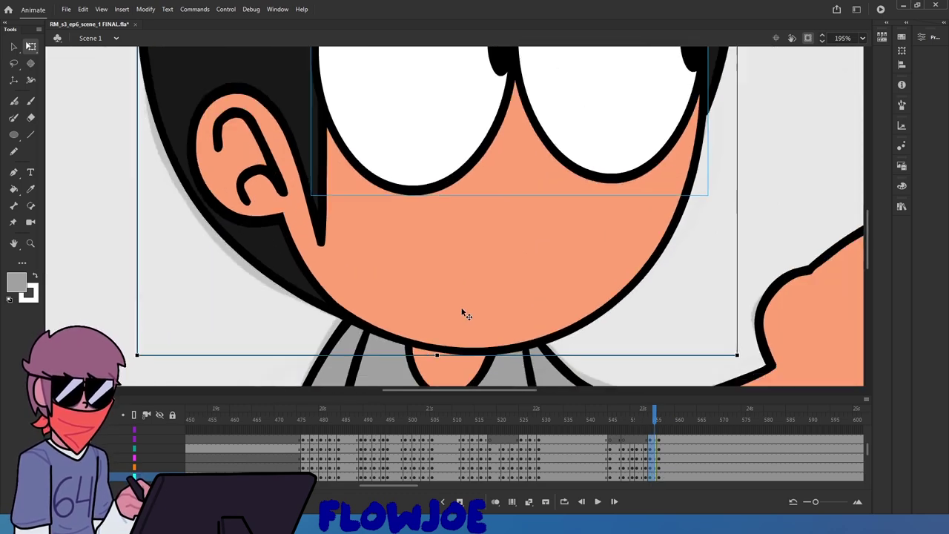
{"action": "left_click", "coordinate": [163, 446]}
{"action": "left_click", "coordinate": [162, 446]}
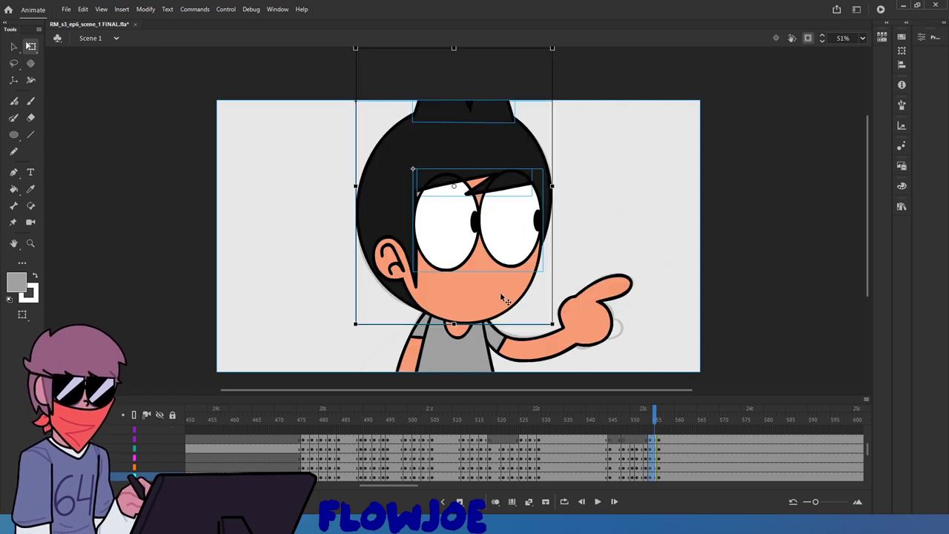
{"action": "mouse_move", "coordinate": [499, 287]}
{"action": "left_mouse_down"}
{"action": "mouse_move", "coordinate": [501, 271]}
{"action": "mouse_move", "coordinate": [501, 288]}
{"action": "left_mouse_up"}
Replay the head's settling motion from about frame 540 through frame 555 to check its timing
{"action": "left_click_drag", "start_coordinate": [655, 421], "coordinate": [589, 423]}
{"action": "left_click", "coordinate": [597, 501]}
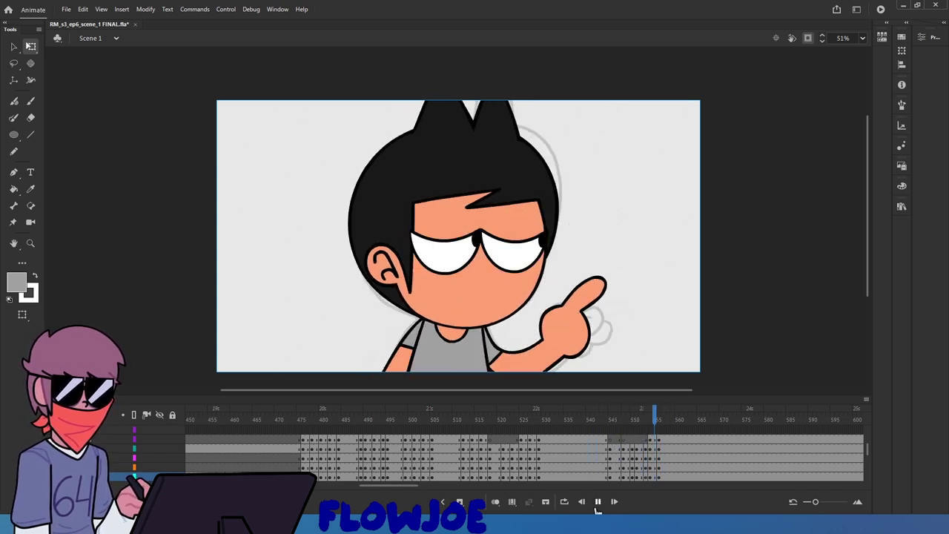
{"action": "left_click", "coordinate": [598, 501]}
{"action": "mouse_move", "coordinate": [660, 421]}
{"action": "left_mouse_down"}
{"action": "mouse_move", "coordinate": [647, 421]}
{"action": "mouse_move", "coordinate": [662, 421]}
{"action": "left_mouse_up"}
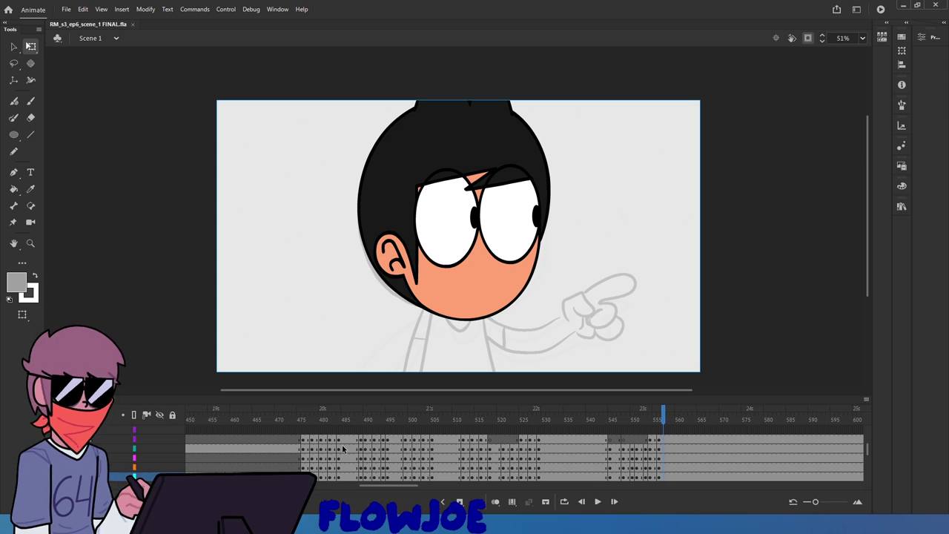
{"action": "left_click", "coordinate": [617, 423]}
{"action": "left_click_drag", "start_coordinate": [619, 428], "coordinate": [607, 439]}
{"action": "left_click", "coordinate": [598, 424]}
{"action": "left_click", "coordinate": [597, 502]}
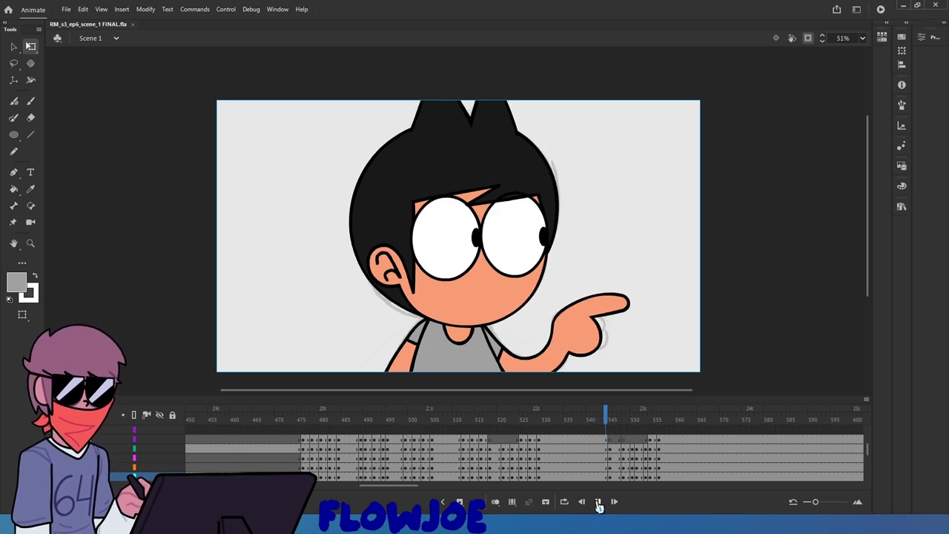
{"action": "left_click", "coordinate": [597, 501]}
Select the character's non-pointing arm and sleeve at frame 554 and shift them slightly outward from the torso
{"action": "left_click_drag", "start_coordinate": [648, 430], "coordinate": [650, 450]}
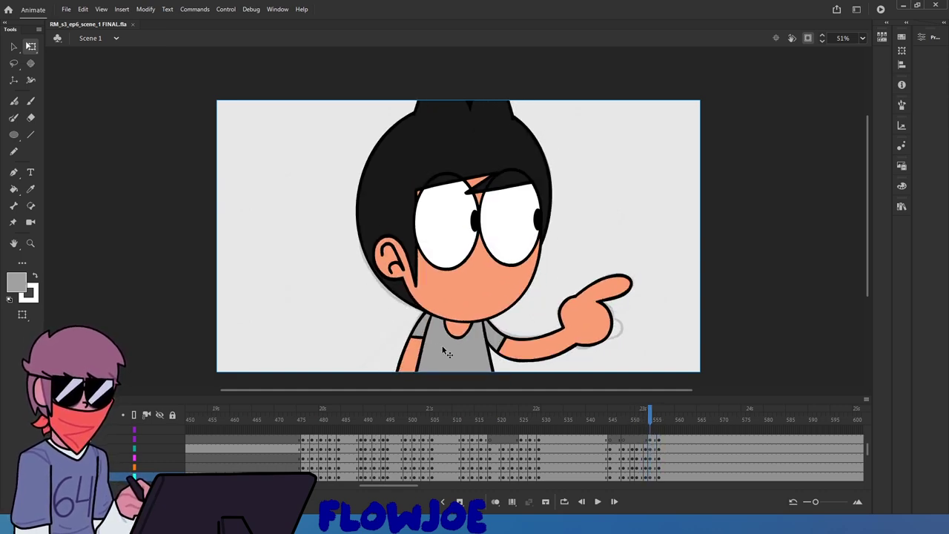
{"action": "scroll", "coordinate": [442, 344], "scroll_direction": "up", "scroll_amount": 4}
{"action": "left_click_drag", "start_coordinate": [392, 257], "coordinate": [413, 200]}
{"action": "scroll", "coordinate": [416, 207], "scroll_direction": "down", "scroll_amount": 2}
{"action": "scroll", "coordinate": [412, 254], "scroll_direction": "down", "scroll_amount": 3}
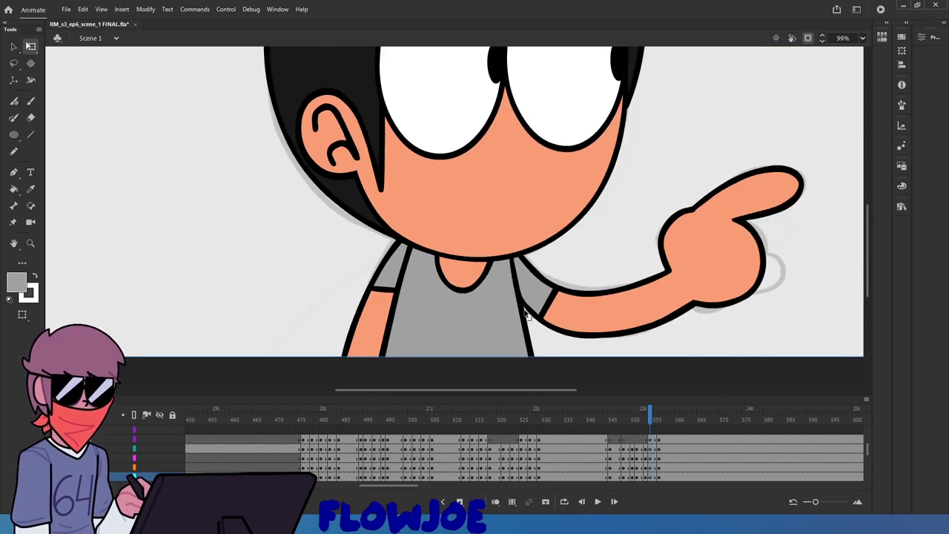
{"action": "left_click_drag", "start_coordinate": [650, 426], "coordinate": [657, 424]}
{"action": "scroll", "coordinate": [662, 292], "scroll_direction": "down", "scroll_amount": 1}
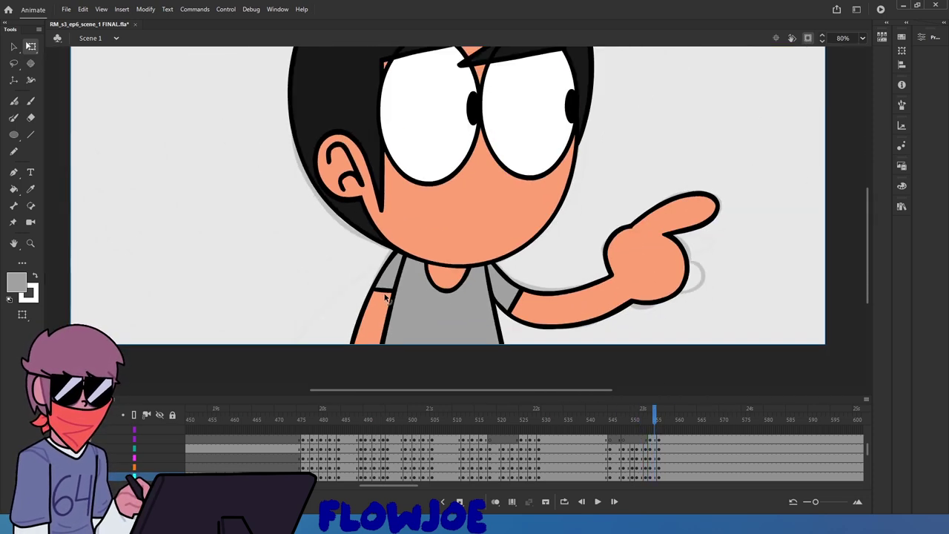
{"action": "left_click_drag", "start_coordinate": [319, 356], "coordinate": [414, 234]}
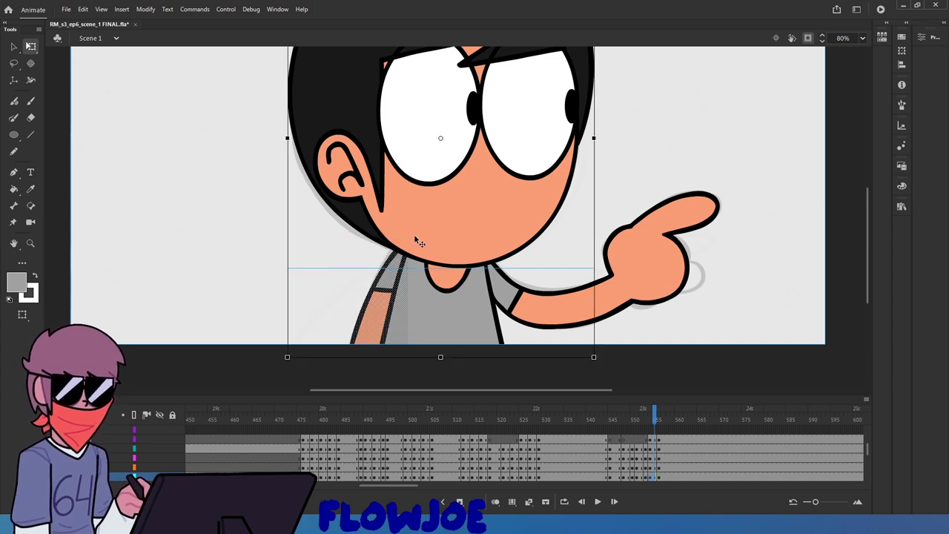
{"action": "left_click_drag", "start_coordinate": [397, 284], "coordinate": [393, 284]}
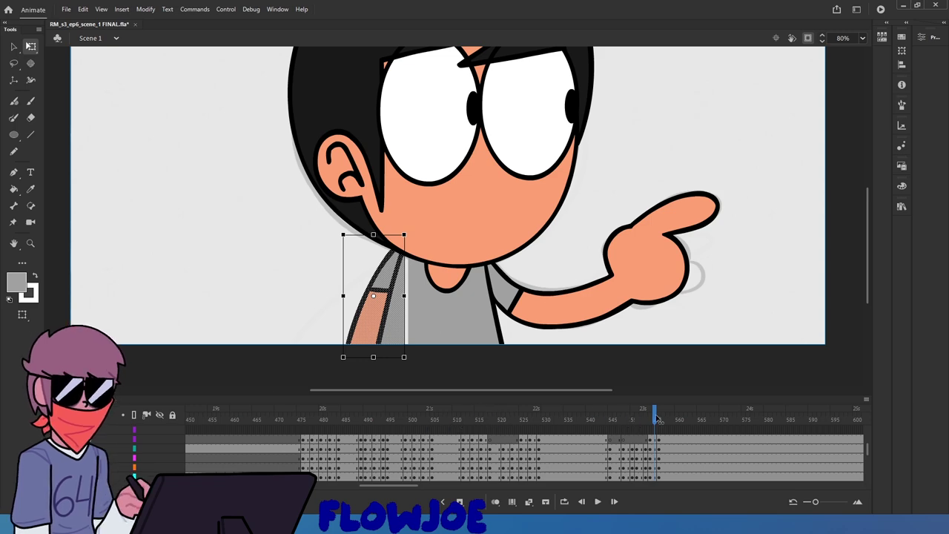
Close the white gap in the grey shirt beside the non-pointing arm at frame 554
{"action": "mouse_move", "coordinate": [658, 419]}
{"action": "left_mouse_down"}
{"action": "mouse_move", "coordinate": [642, 420]}
{"action": "mouse_move", "coordinate": [654, 421]}
{"action": "left_mouse_up"}
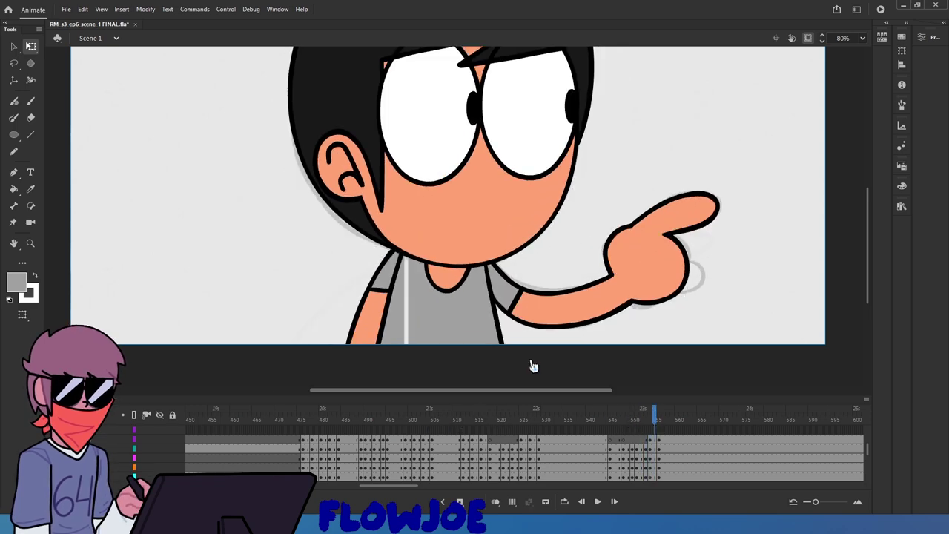
{"action": "scroll", "coordinate": [375, 261], "scroll_direction": "up", "scroll_amount": 5}
{"action": "mouse_move", "coordinate": [460, 225]}
{"action": "left_mouse_down"}
{"action": "mouse_move", "coordinate": [495, 191]}
{"action": "mouse_move", "coordinate": [463, 221]}
{"action": "left_mouse_up"}
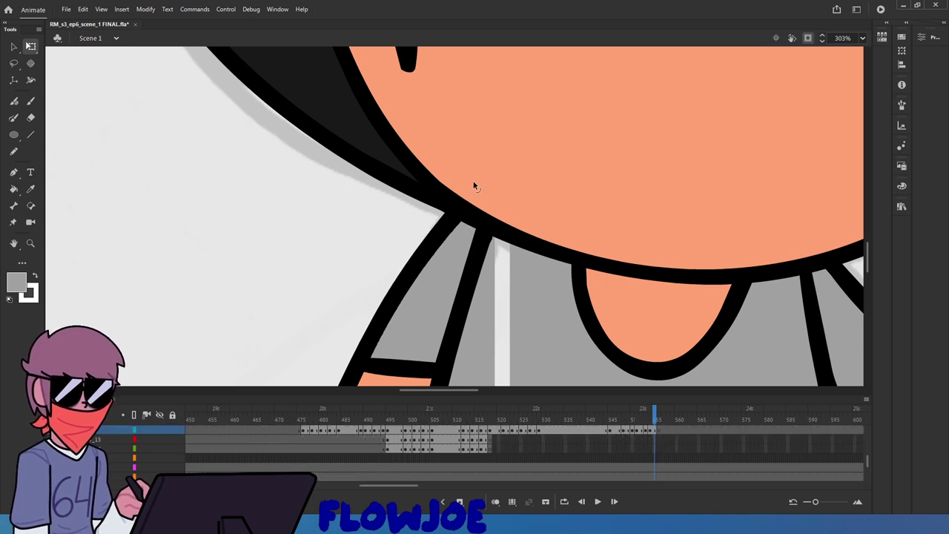
{"action": "scroll", "coordinate": [483, 235], "scroll_direction": "down", "scroll_amount": 3}
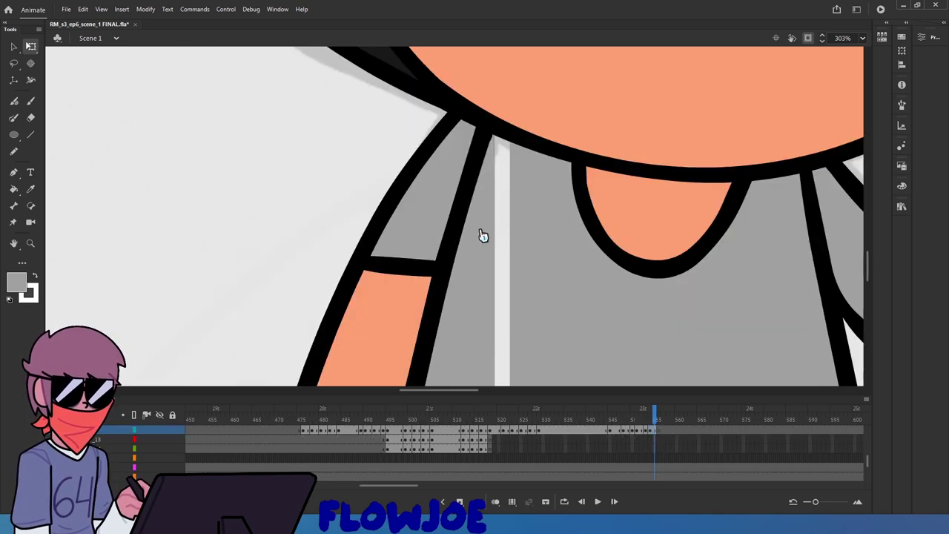
{"action": "left_click_drag", "start_coordinate": [492, 153], "coordinate": [597, 6]}
{"action": "scroll", "coordinate": [537, 216], "scroll_direction": "down", "scroll_amount": 6}
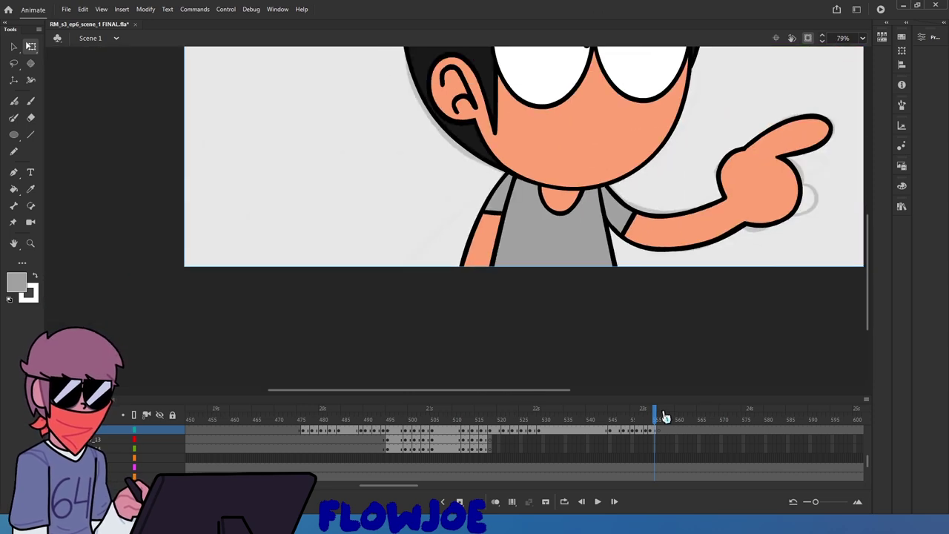
Play back the scene from about frame 508 and return to frame 554
{"action": "mouse_move", "coordinate": [665, 418]}
{"action": "left_mouse_down"}
{"action": "mouse_move", "coordinate": [623, 418]}
{"action": "mouse_move", "coordinate": [662, 445]}
{"action": "mouse_move", "coordinate": [658, 416]}
{"action": "left_mouse_up"}
{"action": "scroll", "coordinate": [614, 333], "scroll_direction": "down", "scroll_amount": 4}
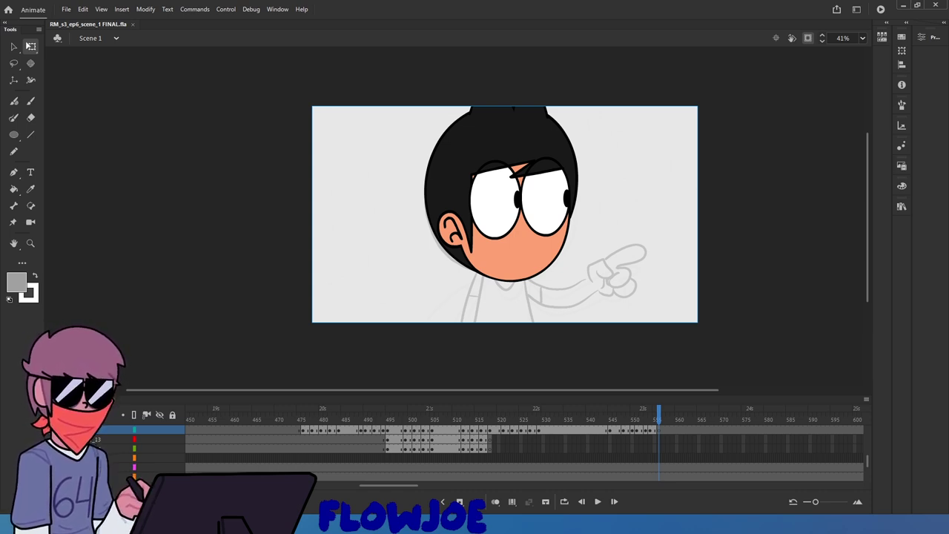
{"action": "scroll", "coordinate": [619, 275], "scroll_direction": "up", "scroll_amount": 2}
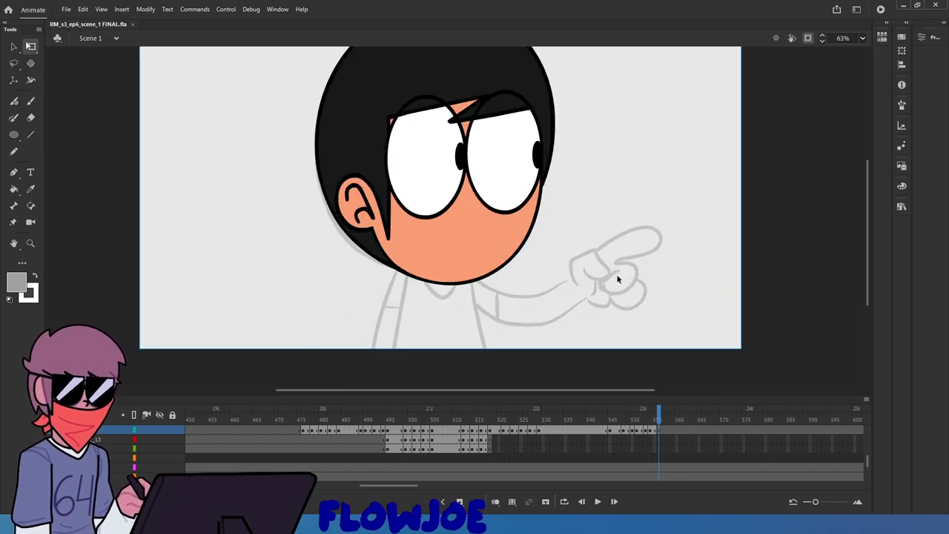
{"action": "left_click_drag", "start_coordinate": [657, 419], "coordinate": [448, 430]}
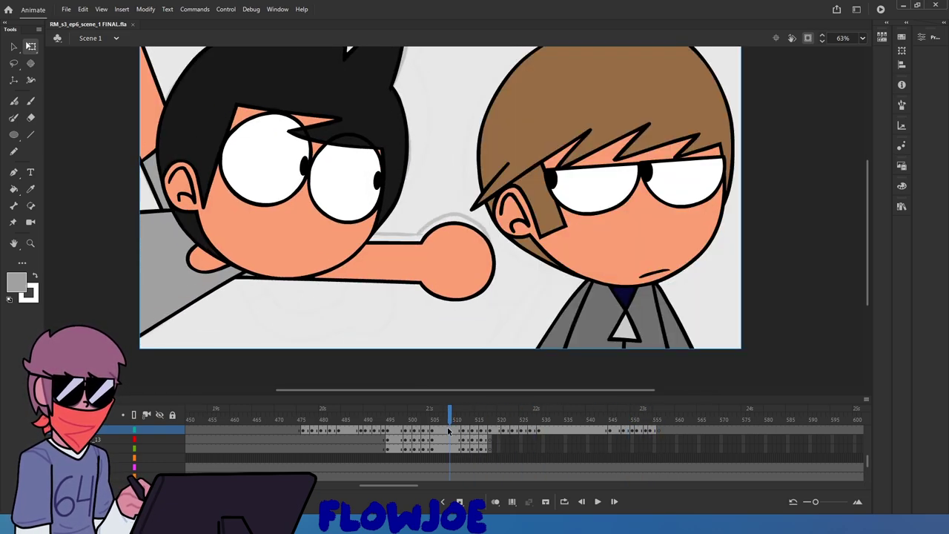
{"action": "left_click", "coordinate": [600, 504]}
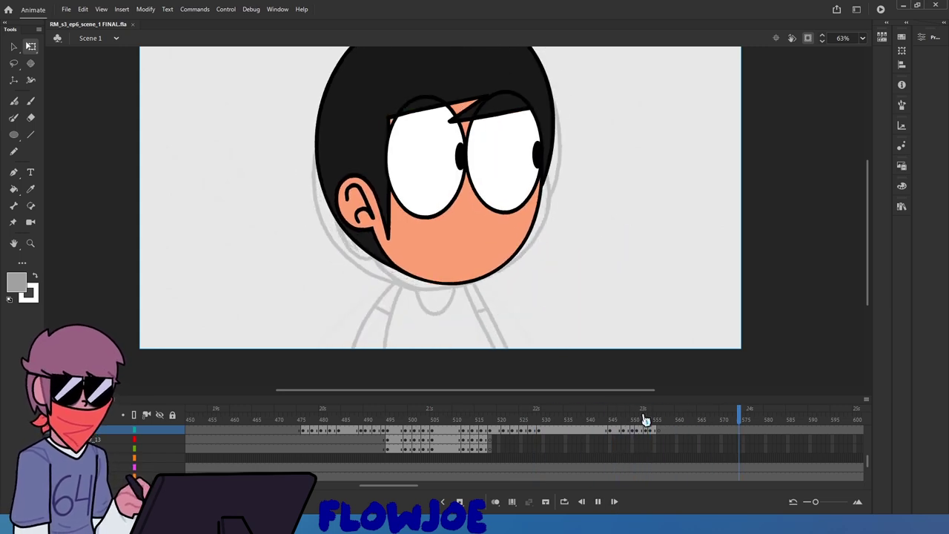
{"action": "left_click", "coordinate": [654, 413]}
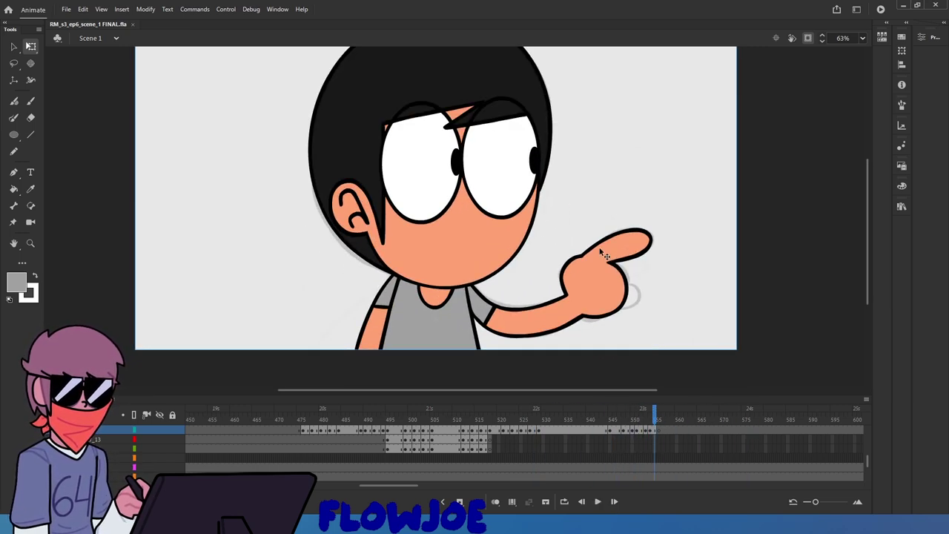
Examine the pointing hand and arm against the rough sketch at frame 554, both close up and in the full pose
{"action": "scroll", "coordinate": [605, 254], "scroll_direction": "up", "scroll_amount": 3}
{"action": "scroll", "coordinate": [604, 254], "scroll_direction": "down", "scroll_amount": 3}
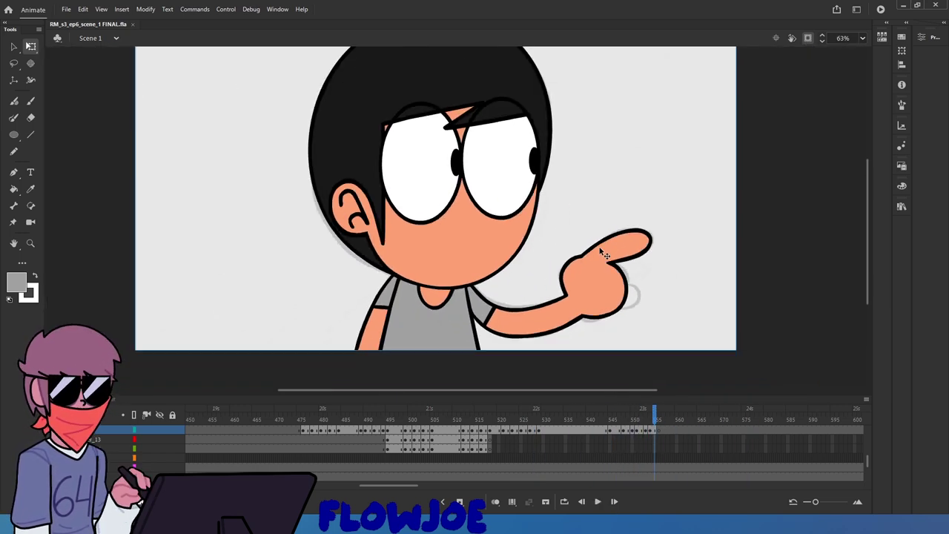
{"action": "scroll", "coordinate": [605, 254], "scroll_direction": "down", "scroll_amount": 3}
{"action": "scroll", "coordinate": [600, 252], "scroll_direction": "down", "scroll_amount": 2}
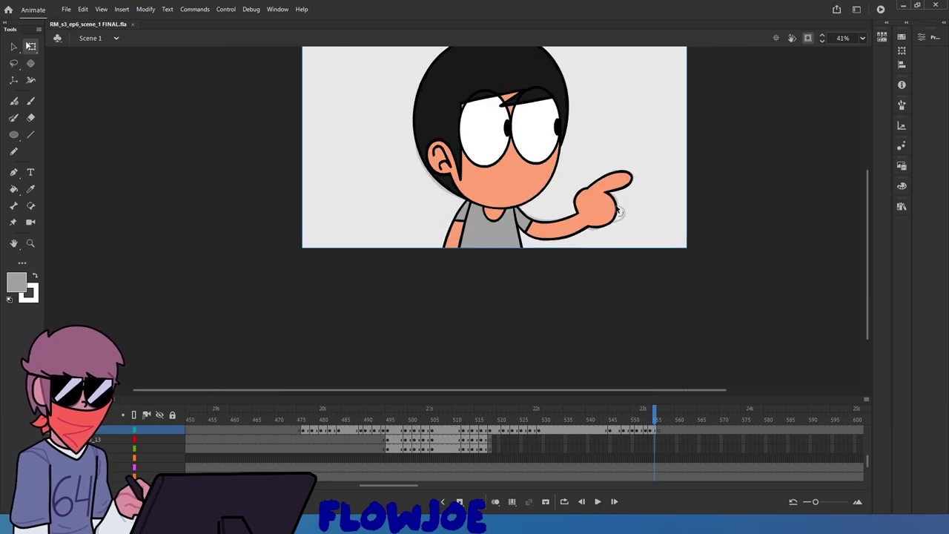
{"action": "scroll", "coordinate": [604, 244], "scroll_direction": "up", "scroll_amount": 1}
{"action": "scroll", "coordinate": [645, 190], "scroll_direction": "up", "scroll_amount": 2}
{"action": "scroll", "coordinate": [605, 226], "scroll_direction": "down", "scroll_amount": 1}
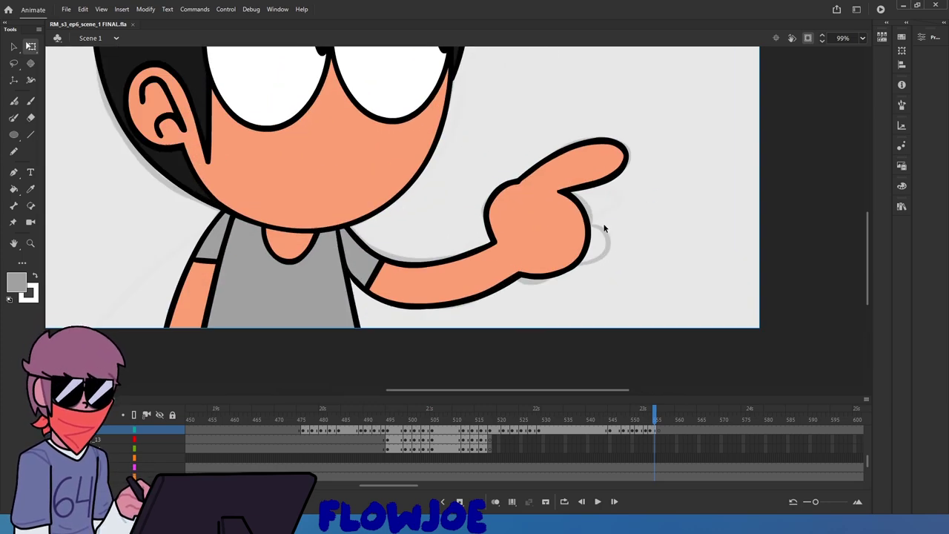
{"action": "scroll", "coordinate": [608, 176], "scroll_direction": "down", "scroll_amount": 2}
{"action": "scroll", "coordinate": [608, 176], "scroll_direction": "up", "scroll_amount": 3}
{"action": "left_click", "coordinate": [863, 39]}
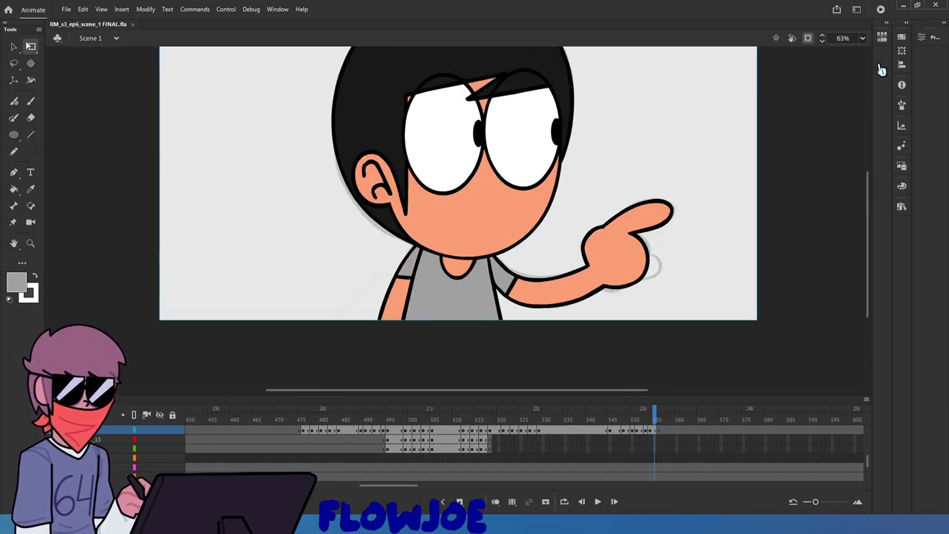
{"action": "left_click", "coordinate": [880, 67]}
Replay the pointing motion from frame 540 to check how the head and arms settle
{"action": "left_click_drag", "start_coordinate": [653, 417], "coordinate": [591, 419]}
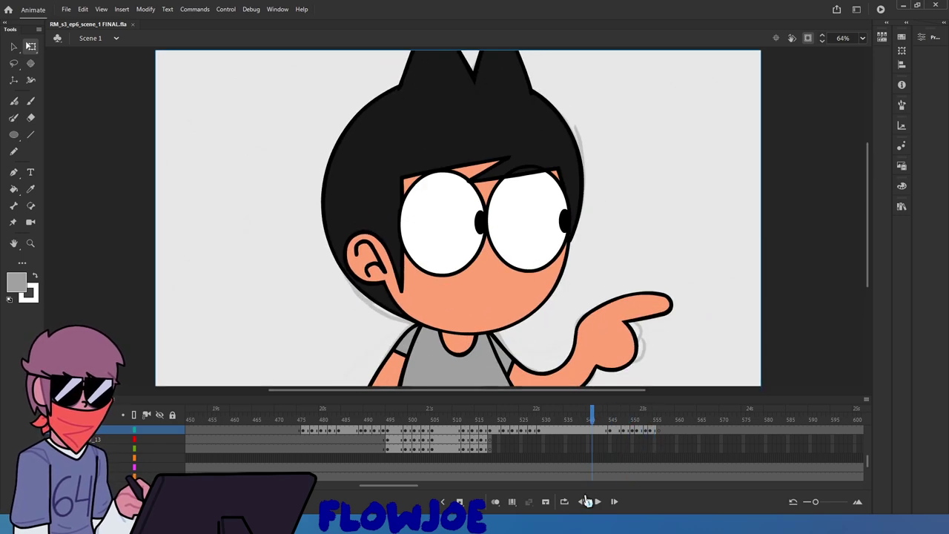
{"action": "left_click", "coordinate": [598, 502]}
{"action": "left_click", "coordinate": [601, 501]}
Thin the overly thick outline along the pointing finger at frame 547 to match the rest of the hand
{"action": "mouse_move", "coordinate": [652, 419]}
{"action": "left_mouse_down"}
{"action": "mouse_move", "coordinate": [610, 427]}
{"action": "mouse_move", "coordinate": [657, 443]}
{"action": "mouse_move", "coordinate": [596, 449]}
{"action": "mouse_move", "coordinate": [623, 459]}
{"action": "left_mouse_up"}
{"action": "scroll", "coordinate": [574, 333], "scroll_direction": "up", "scroll_amount": 1}
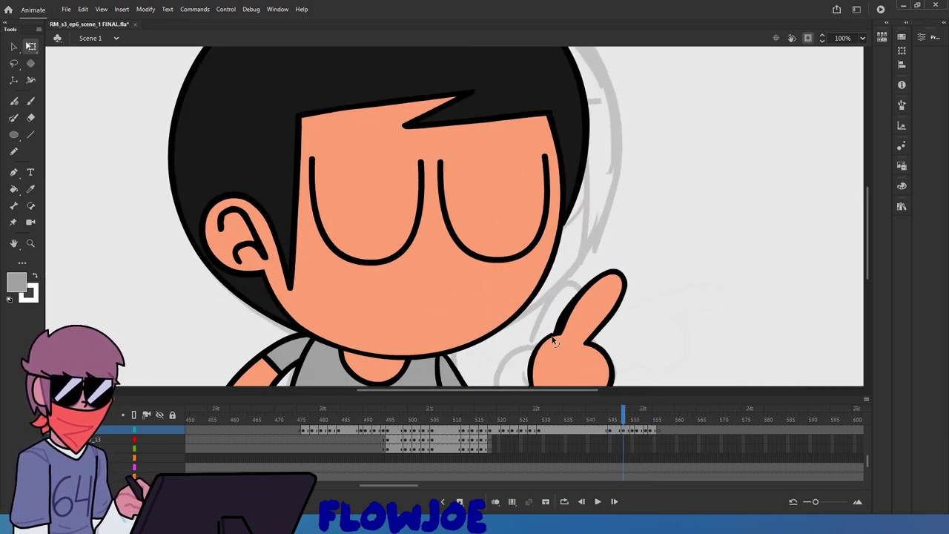
{"action": "scroll", "coordinate": [553, 339], "scroll_direction": "up", "scroll_amount": 1}
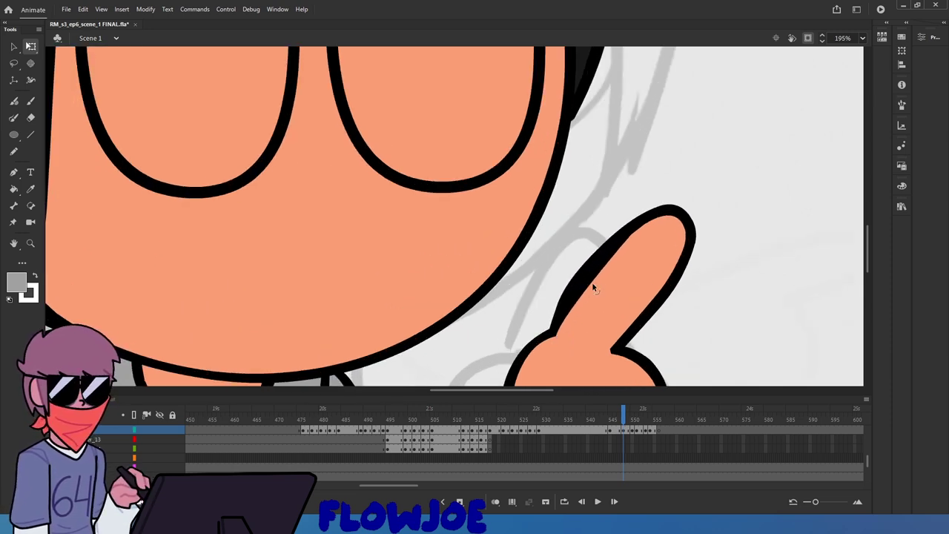
{"action": "scroll", "coordinate": [607, 260], "scroll_direction": "down", "scroll_amount": 3}
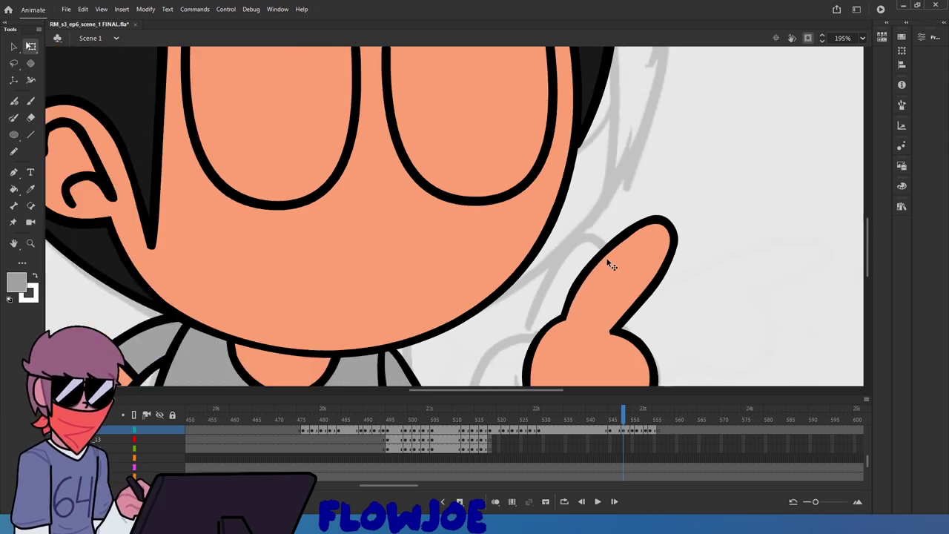
Scrub from frame 547 to frame 554 and play back the motion to check the corrected finger
{"action": "left_click_drag", "start_coordinate": [625, 421], "coordinate": [654, 438]}
{"action": "left_click", "coordinate": [600, 502]}
{"action": "scroll", "coordinate": [658, 351], "scroll_direction": "down", "scroll_amount": 3}
{"action": "scroll", "coordinate": [604, 324], "scroll_direction": "up", "scroll_amount": 3}
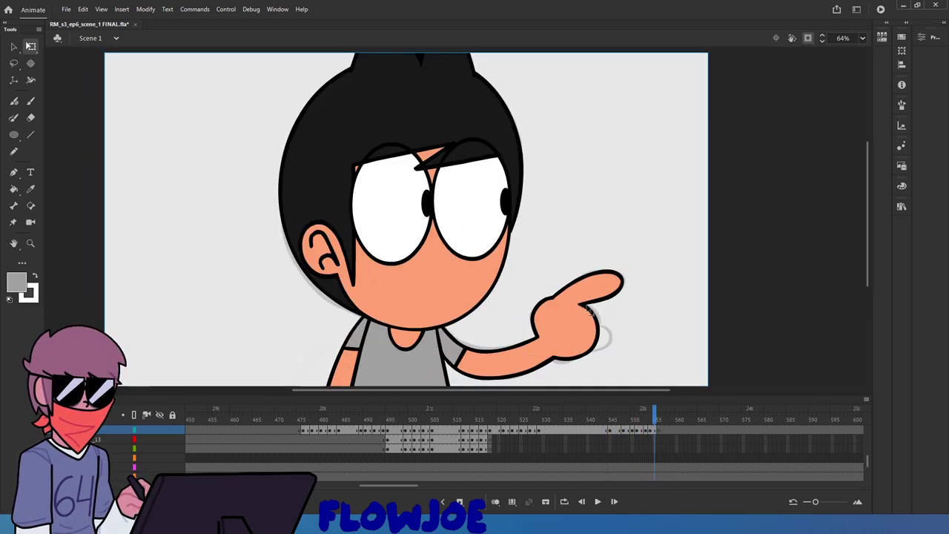
{"action": "left_click", "coordinate": [658, 421]}
{"action": "scroll", "coordinate": [417, 340], "scroll_direction": "down", "scroll_amount": 1}
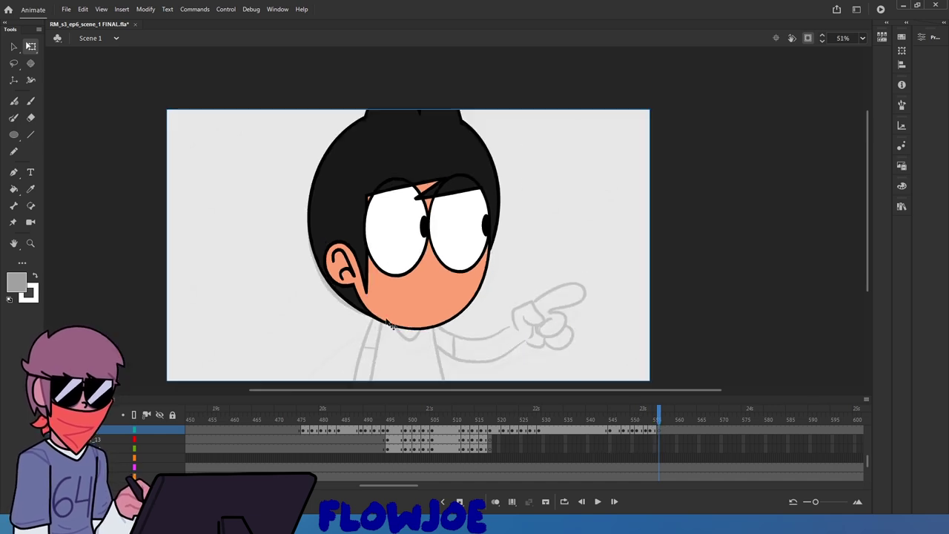
{"action": "left_click", "coordinate": [30, 101]}
{"action": "left_click", "coordinate": [26, 291]}
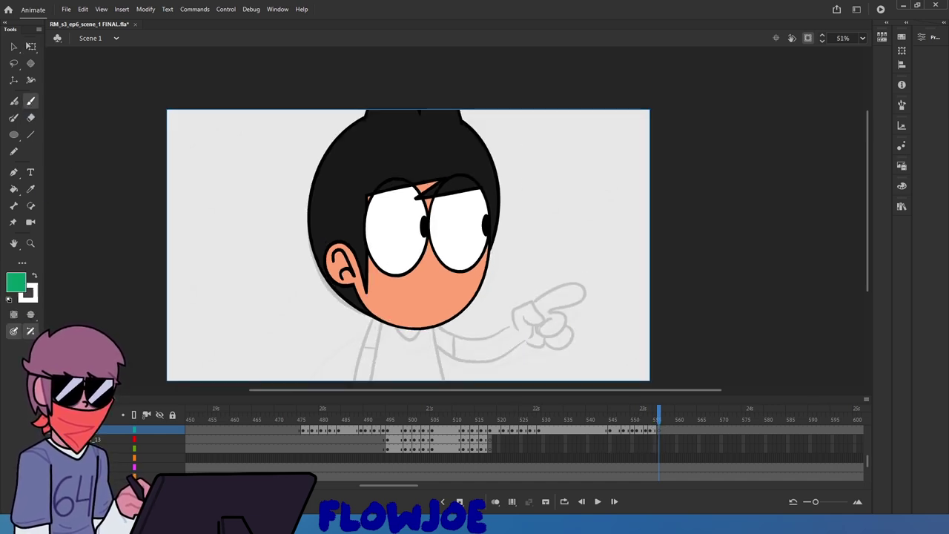
{"action": "left_click", "coordinate": [370, 324]}
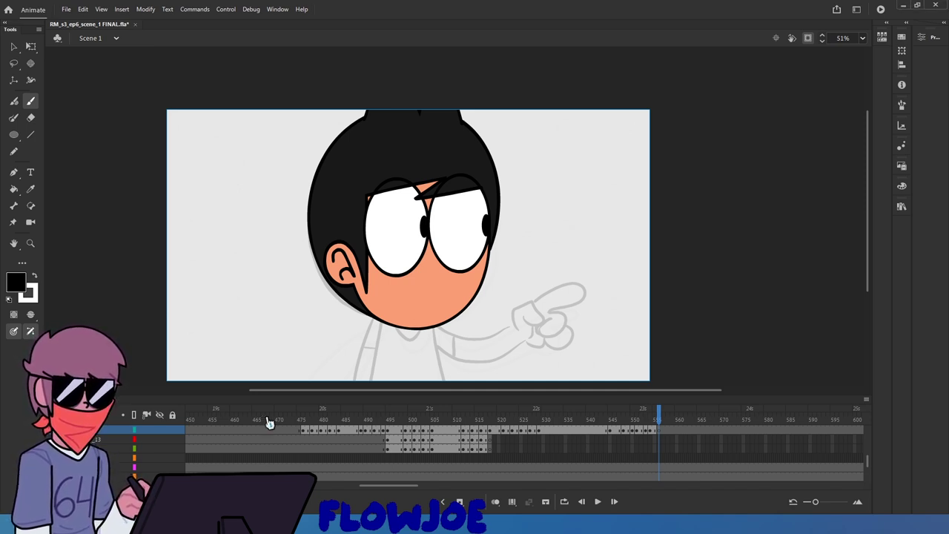
{"action": "scroll", "coordinate": [374, 341], "scroll_direction": "up", "scroll_amount": 3}
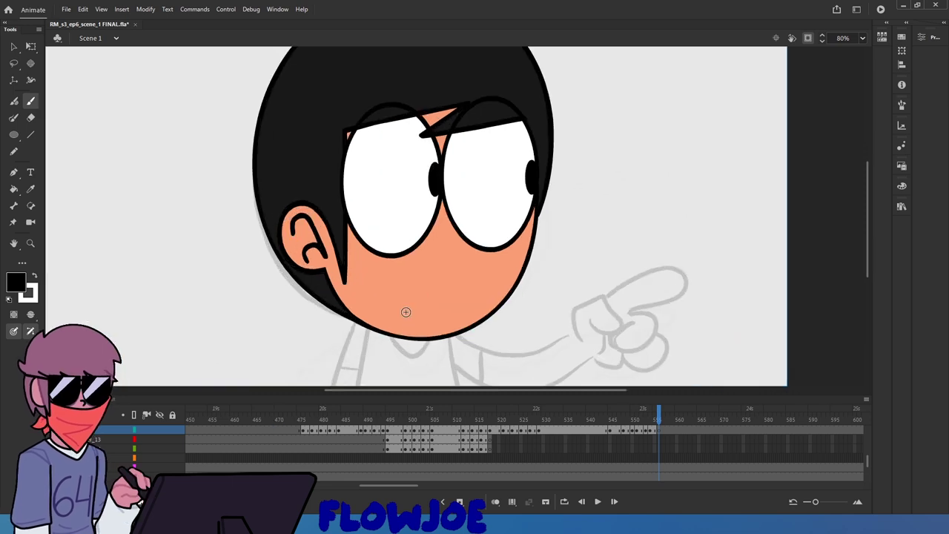
{"action": "scroll", "coordinate": [415, 319], "scroll_direction": "down", "scroll_amount": 2}
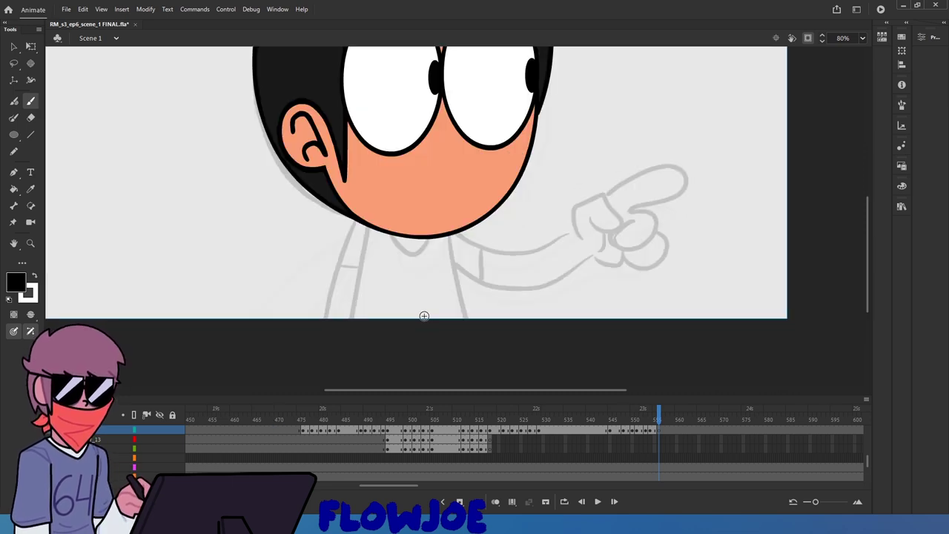
Carry the torso and arms over to frame 555 and rotate them slightly about the lower torso so the pointing hand rises
{"action": "left_click", "coordinate": [657, 436]}
{"action": "key", "text": "q"}
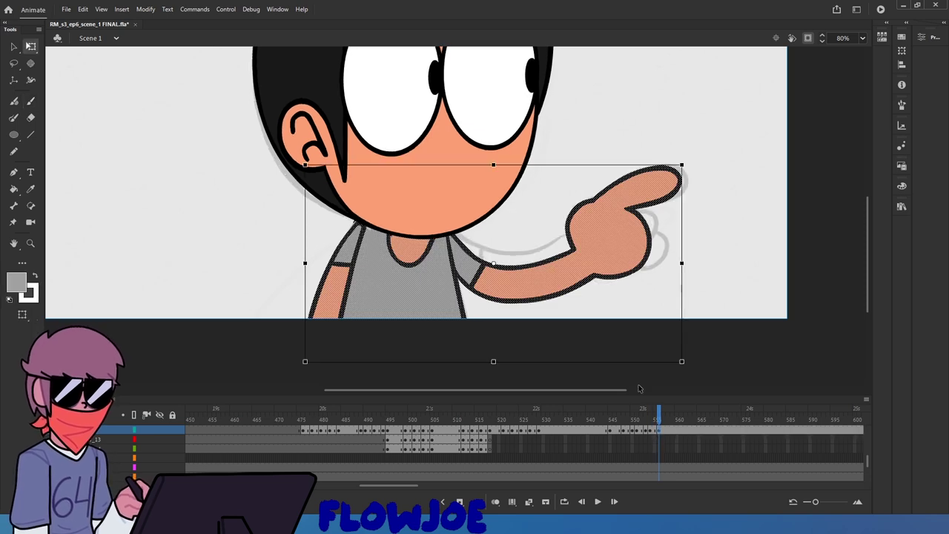
{"action": "left_click_drag", "start_coordinate": [493, 264], "coordinate": [395, 321]}
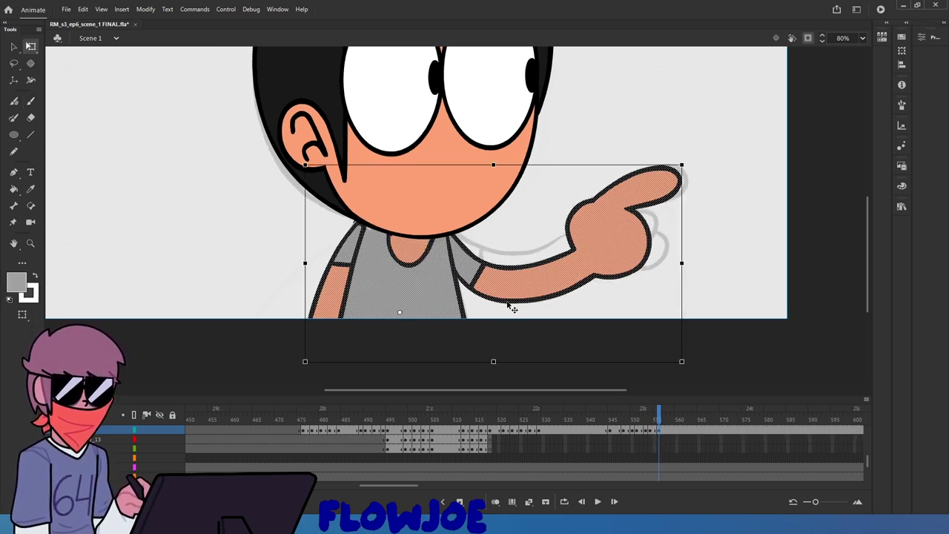
{"action": "left_click_drag", "start_coordinate": [686, 166], "coordinate": [682, 158]}
{"action": "left_click", "coordinate": [705, 182]}
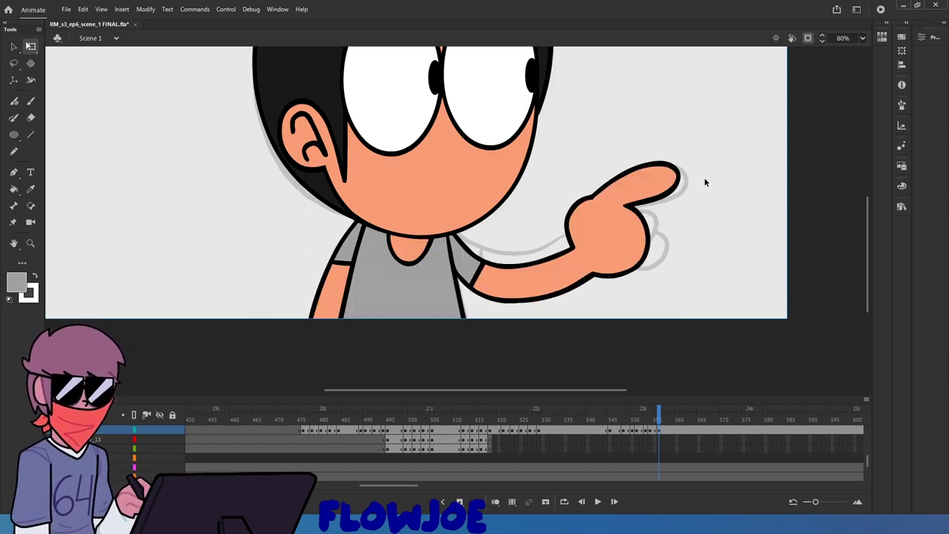
Inspect the shoulder and collar joins under the chin and the pointing hand's offset from the sketch at frame 555
{"action": "scroll", "coordinate": [392, 244], "scroll_direction": "up", "scroll_amount": 2}
{"action": "scroll", "coordinate": [256, 223], "scroll_direction": "up", "scroll_amount": 2}
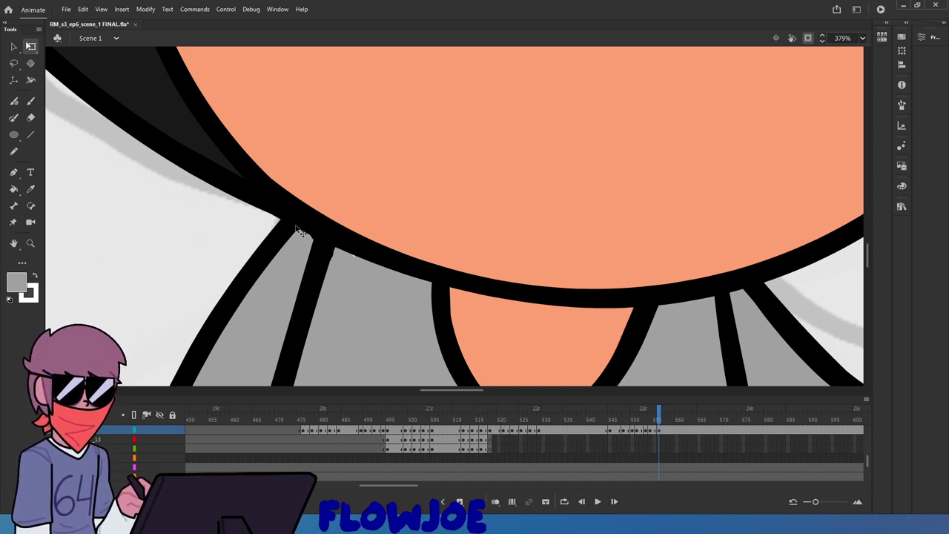
{"action": "scroll", "coordinate": [300, 231], "scroll_direction": "down", "scroll_amount": 5}
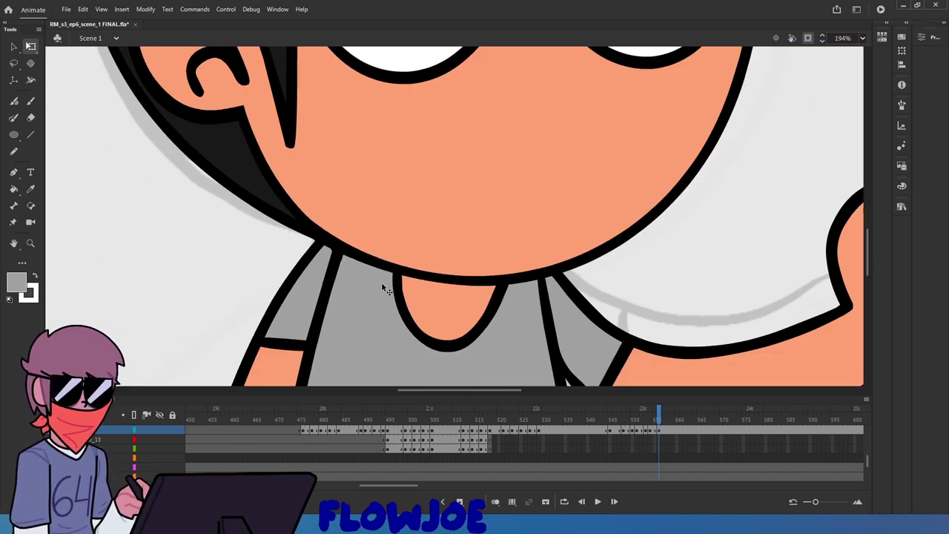
{"action": "left_click", "coordinate": [659, 430]}
{"action": "left_click", "coordinate": [642, 392]}
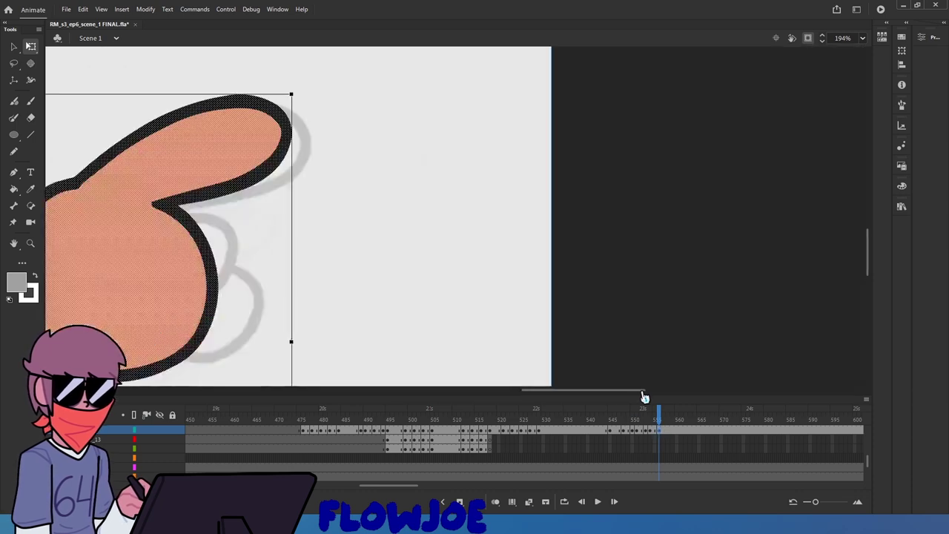
{"action": "scroll", "coordinate": [608, 375], "scroll_direction": "left", "scroll_amount": 3}
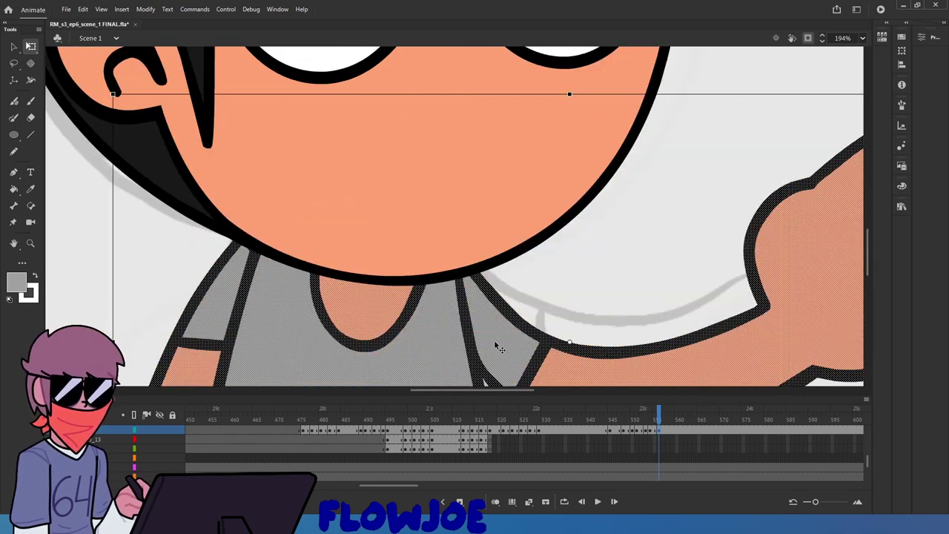
{"action": "scroll", "coordinate": [495, 339], "scroll_direction": "down", "scroll_amount": 2}
{"action": "scroll", "coordinate": [601, 293], "scroll_direction": "down", "scroll_amount": 2}
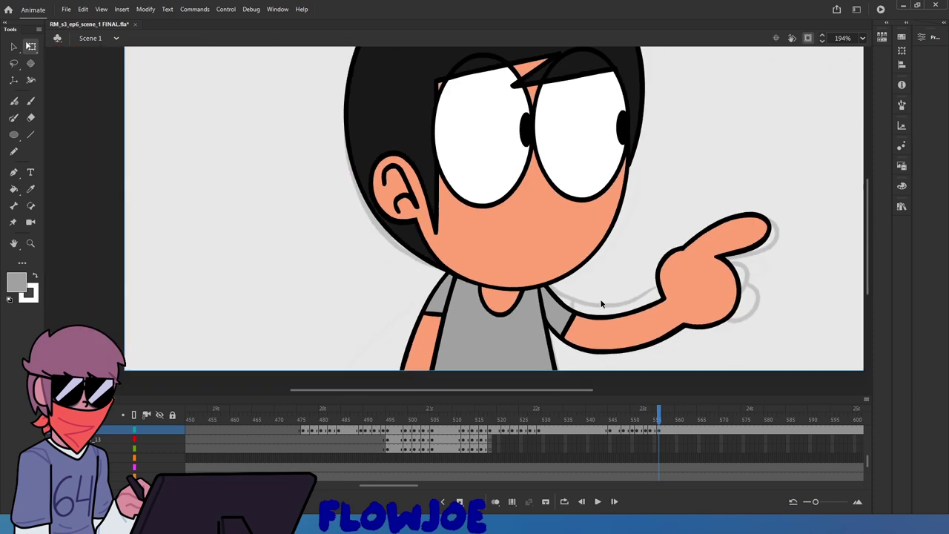
Compare the rotated body with the rough sketch at frames 555 and 556, viewing the whole pose
{"action": "mouse_move", "coordinate": [660, 423]}
{"action": "left_mouse_down"}
{"action": "mouse_move", "coordinate": [645, 422]}
{"action": "mouse_move", "coordinate": [659, 422]}
{"action": "left_mouse_up"}
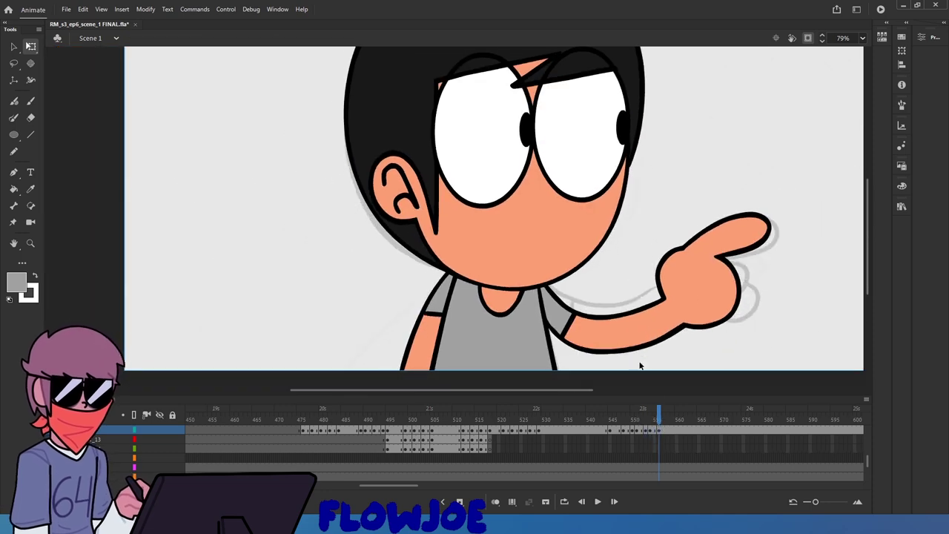
{"action": "scroll", "coordinate": [641, 365], "scroll_direction": "down", "scroll_amount": 2}
{"action": "scroll", "coordinate": [642, 365], "scroll_direction": "up", "scroll_amount": 2}
{"action": "left_click", "coordinate": [663, 430]}
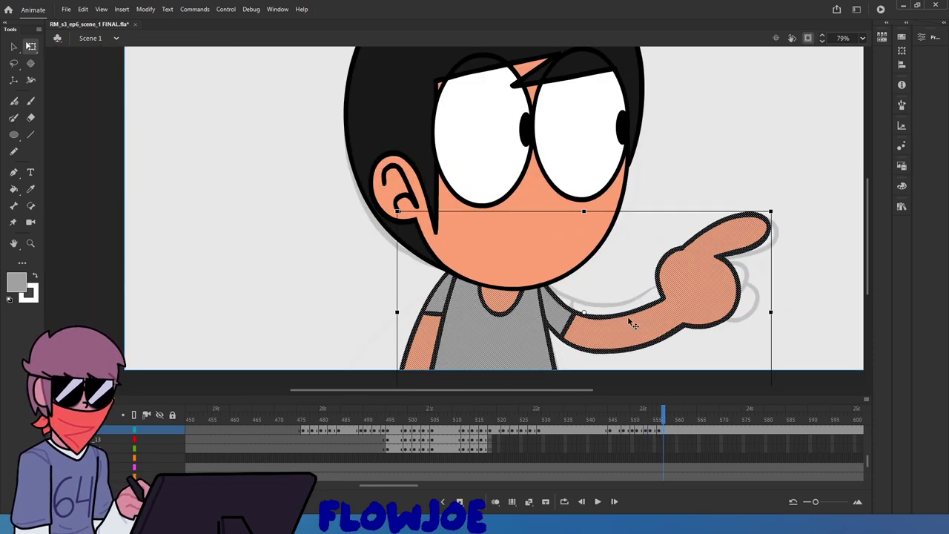
{"action": "scroll", "coordinate": [634, 327], "scroll_direction": "down", "scroll_amount": 4}
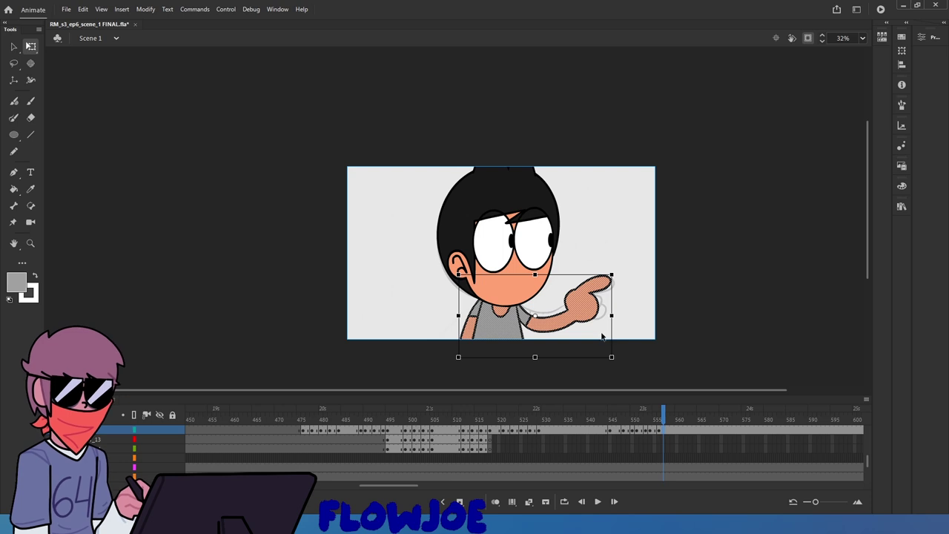
{"action": "scroll", "coordinate": [602, 336], "scroll_direction": "up", "scroll_amount": 3}
{"action": "left_click", "coordinate": [642, 316]}
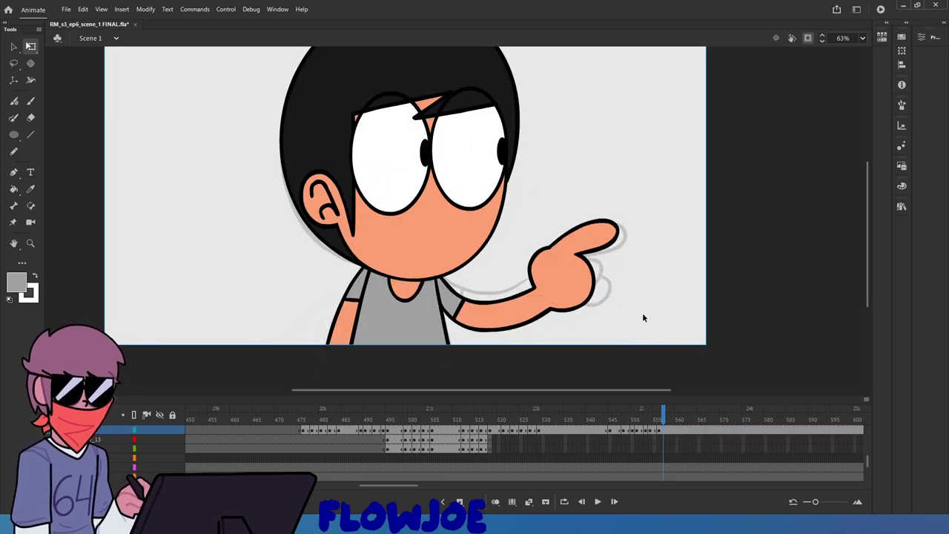
Select the pointing arm with its sleeve at frame 555 and rotate it slightly upward about the shoulder
{"action": "left_click", "coordinate": [640, 314]}
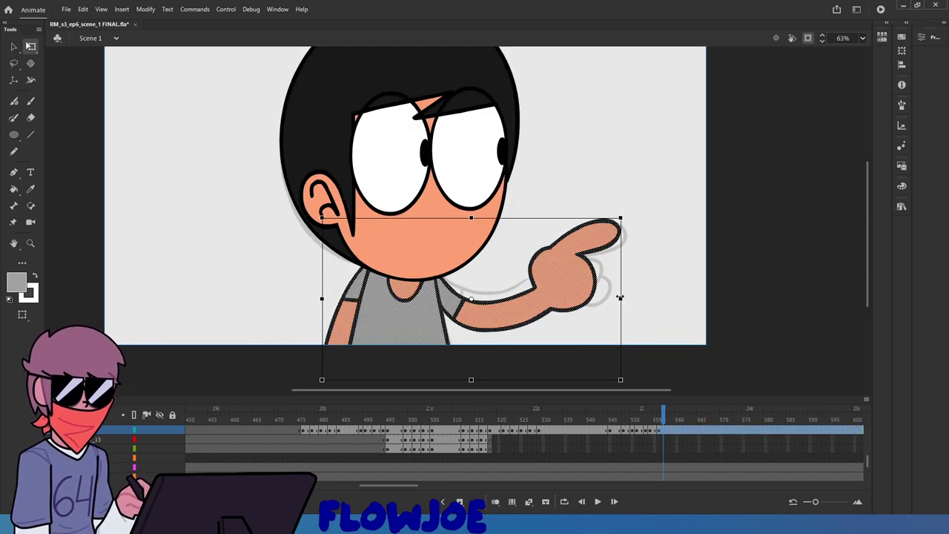
{"action": "left_click_drag", "start_coordinate": [657, 417], "coordinate": [659, 420]}
{"action": "left_click", "coordinate": [14, 63]}
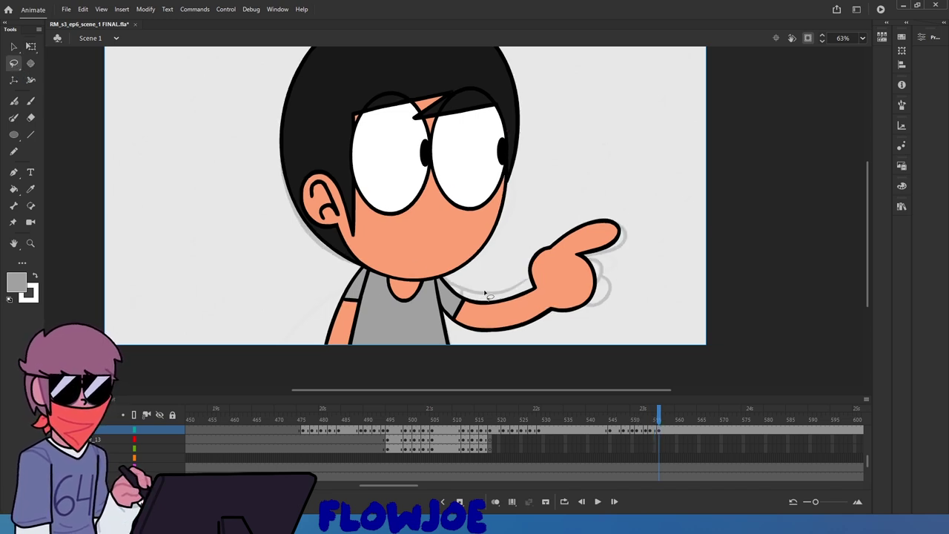
{"action": "mouse_move", "coordinate": [485, 295]}
{"action": "left_mouse_down"}
{"action": "mouse_move", "coordinate": [538, 361]}
{"action": "mouse_move", "coordinate": [663, 201]}
{"action": "mouse_move", "coordinate": [474, 297]}
{"action": "mouse_move", "coordinate": [583, 314]}
{"action": "mouse_move", "coordinate": [630, 200]}
{"action": "mouse_move", "coordinate": [529, 248]}
{"action": "left_mouse_up"}
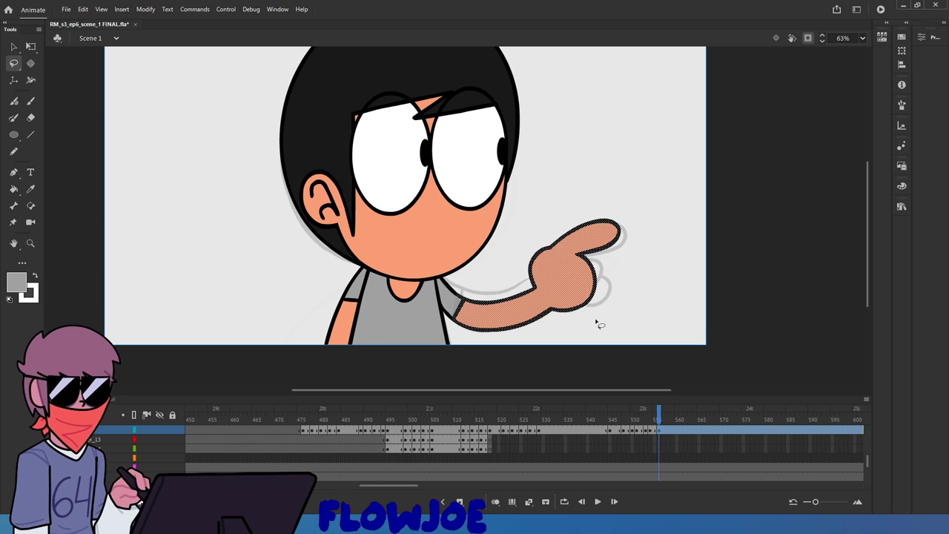
{"action": "key", "text": "q"}
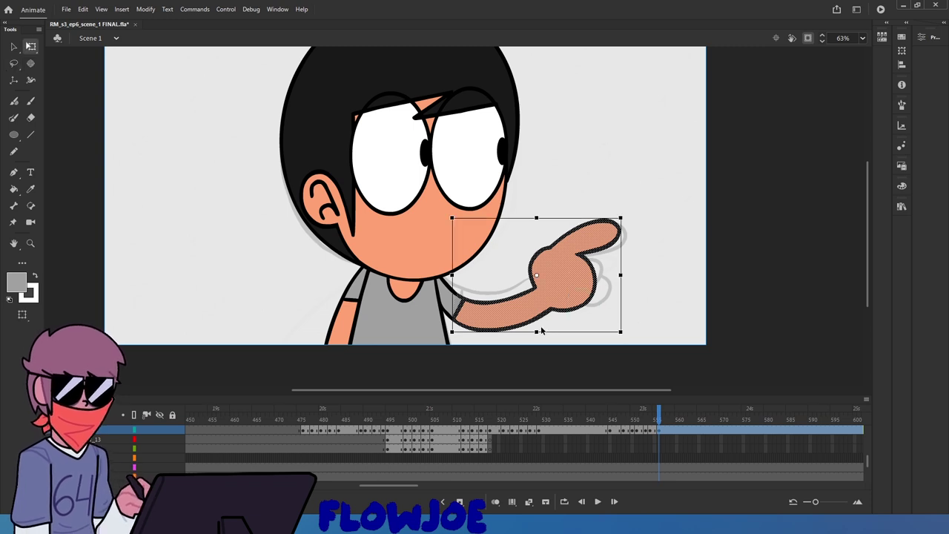
{"action": "scroll", "coordinate": [540, 326], "scroll_direction": "up", "scroll_amount": 3}
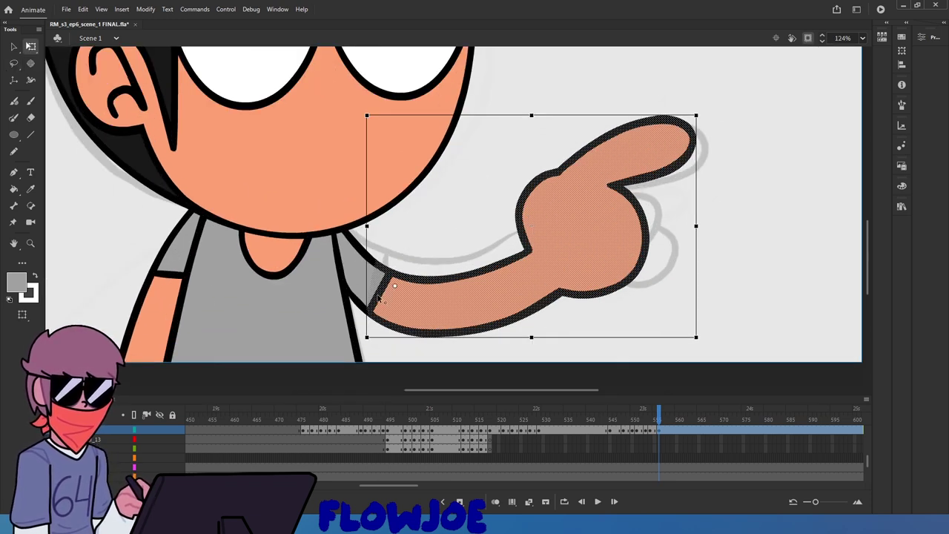
{"action": "left_click", "coordinate": [13, 62]}
{"action": "mouse_move", "coordinate": [410, 251]}
{"action": "left_mouse_down"}
{"action": "mouse_move", "coordinate": [349, 239]}
{"action": "mouse_move", "coordinate": [349, 301]}
{"action": "mouse_move", "coordinate": [369, 331]}
{"action": "mouse_move", "coordinate": [422, 298]}
{"action": "mouse_move", "coordinate": [432, 207]}
{"action": "left_mouse_up"}
{"action": "key", "text": "q"}
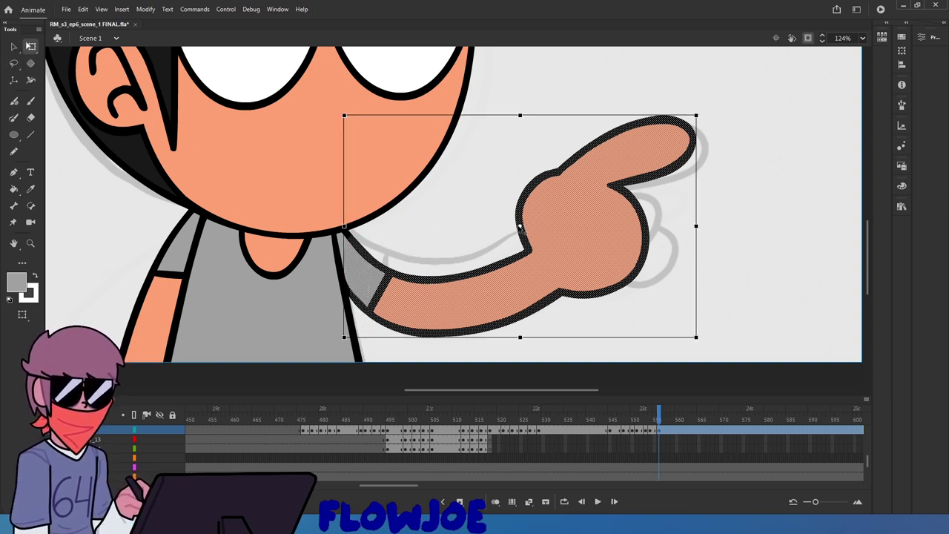
{"action": "left_click_drag", "start_coordinate": [519, 226], "coordinate": [347, 259]}
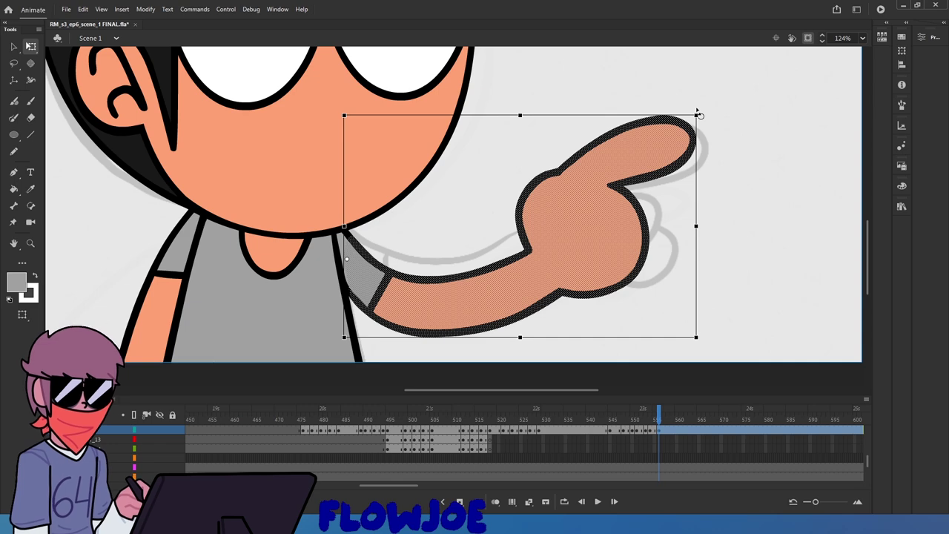
{"action": "left_click_drag", "start_coordinate": [698, 114], "coordinate": [690, 89]}
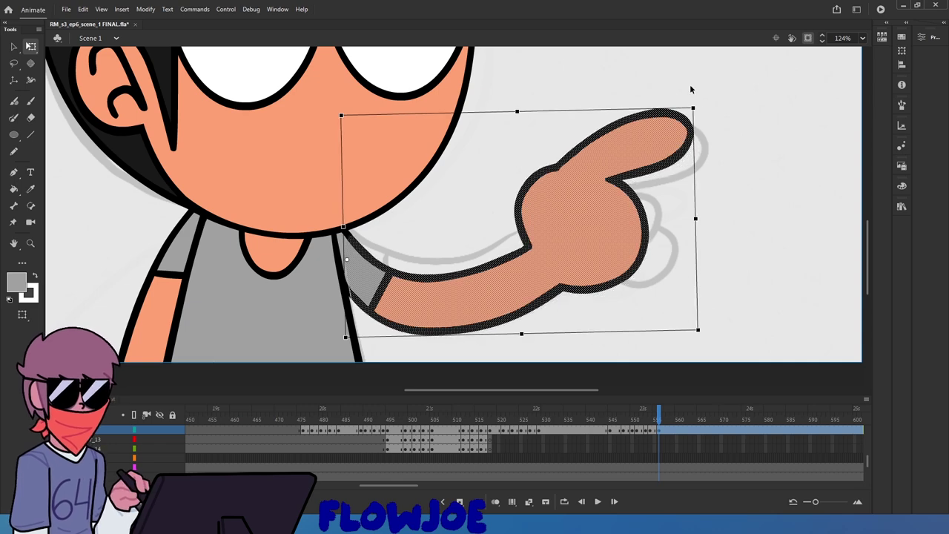
{"action": "left_click", "coordinate": [726, 238]}
Reshape the sleeve's lower outline to fill the white sliver along the torso edge
{"action": "scroll", "coordinate": [424, 339], "scroll_direction": "up", "scroll_amount": 3}
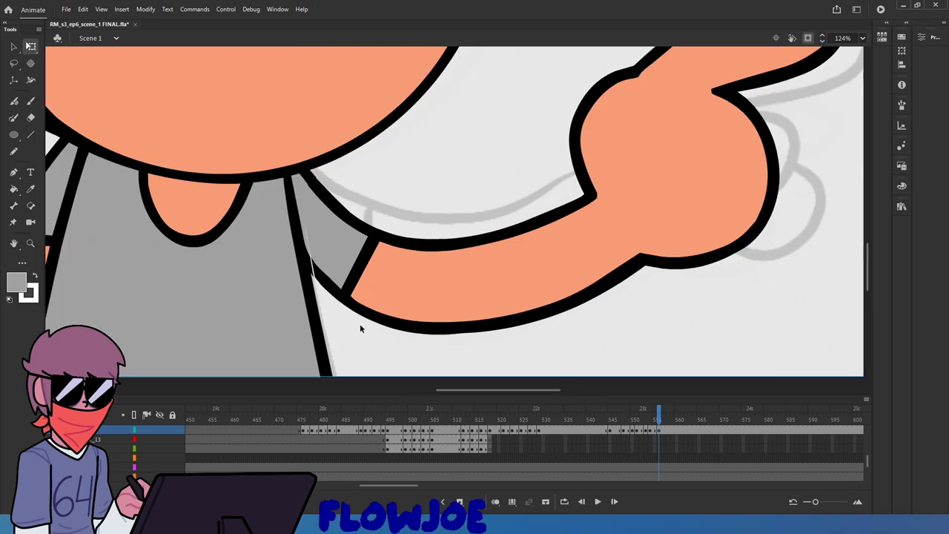
{"action": "scroll", "coordinate": [267, 239], "scroll_direction": "up", "scroll_amount": 5}
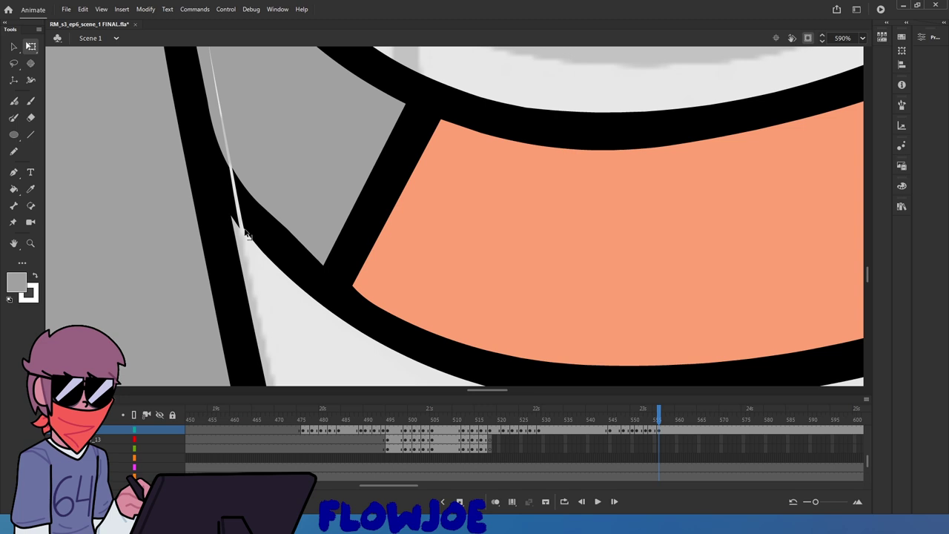
{"action": "left_click", "coordinate": [248, 209]}
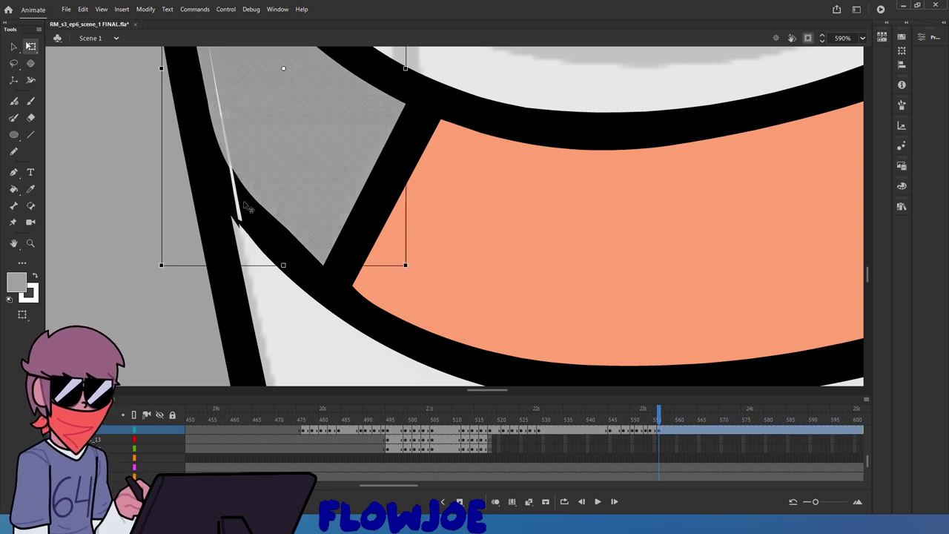
{"action": "key", "text": "Escape"}
{"action": "left_click_drag", "start_coordinate": [230, 169], "coordinate": [219, 154]}
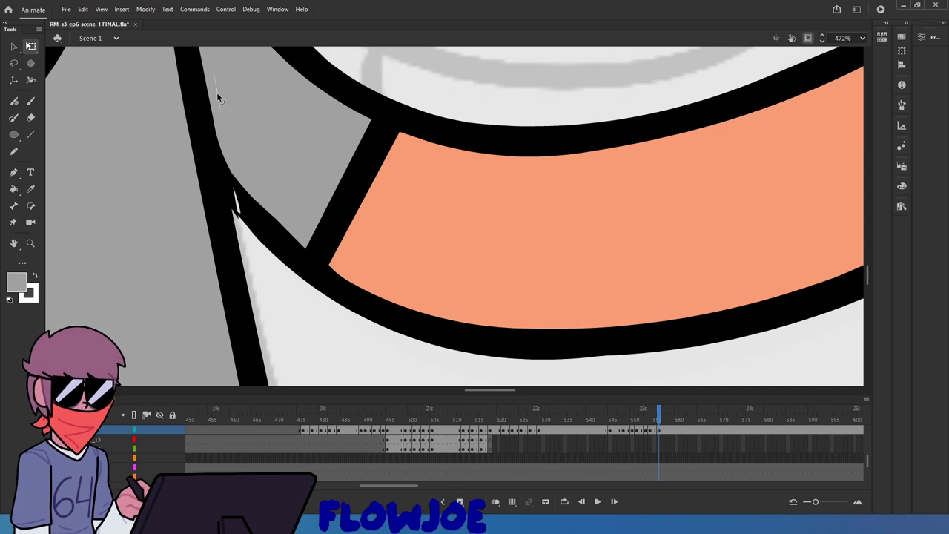
Smooth the notches on both edges of the sleeve's upper outline just below the chin
{"action": "scroll", "coordinate": [252, 78], "scroll_direction": "up", "scroll_amount": 3}
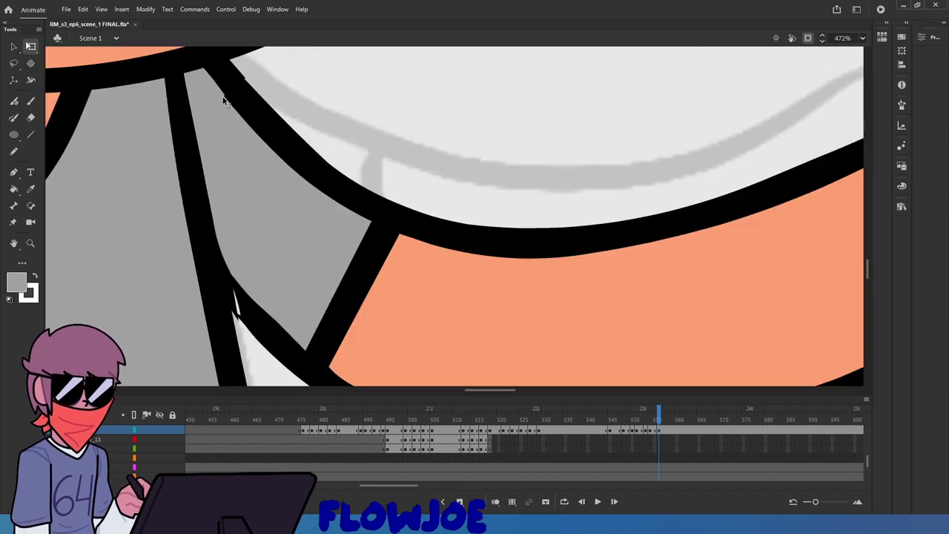
{"action": "scroll", "coordinate": [223, 81], "scroll_direction": "up", "scroll_amount": 3, "text": "ctrl"}
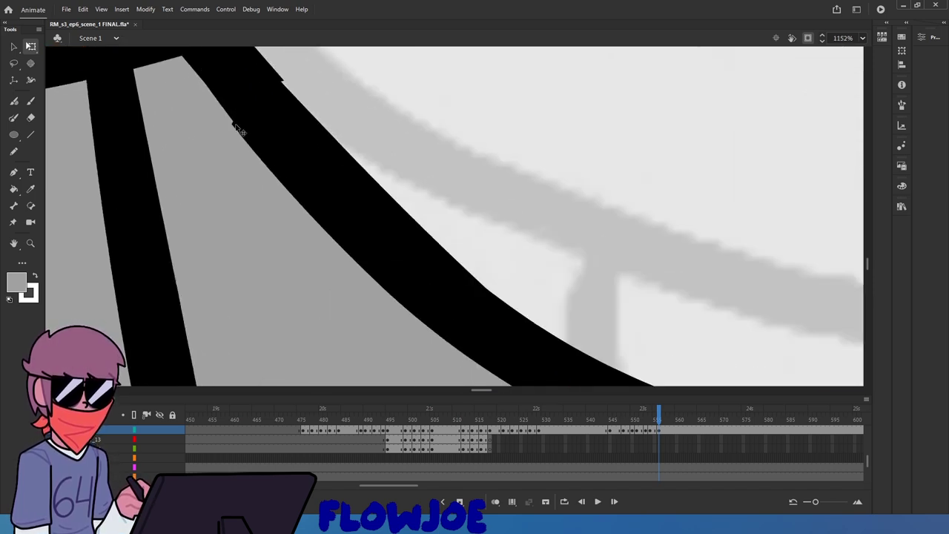
{"action": "left_click_drag", "start_coordinate": [294, 211], "coordinate": [336, 240]}
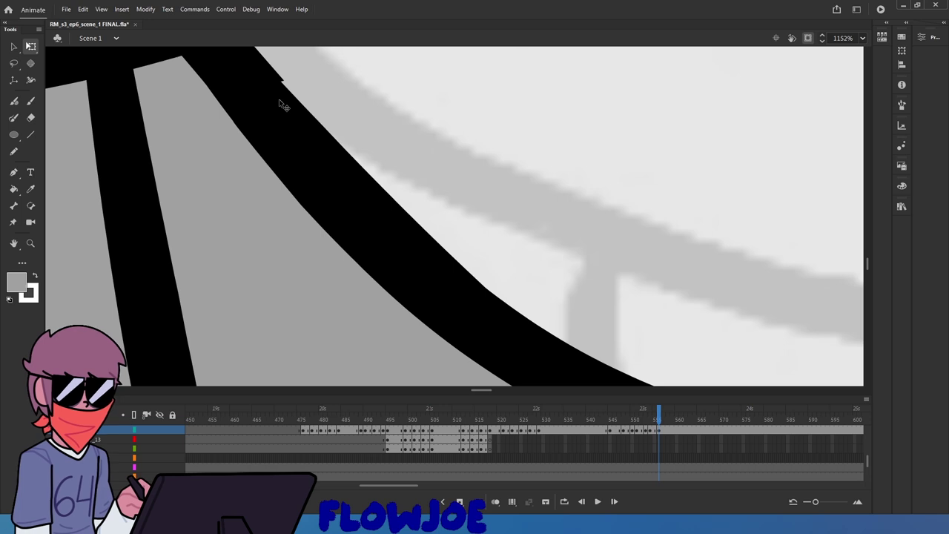
{"action": "mouse_move", "coordinate": [283, 81]}
{"action": "left_mouse_down"}
{"action": "mouse_move", "coordinate": [369, 184]}
{"action": "mouse_move", "coordinate": [354, 158]}
{"action": "left_mouse_up"}
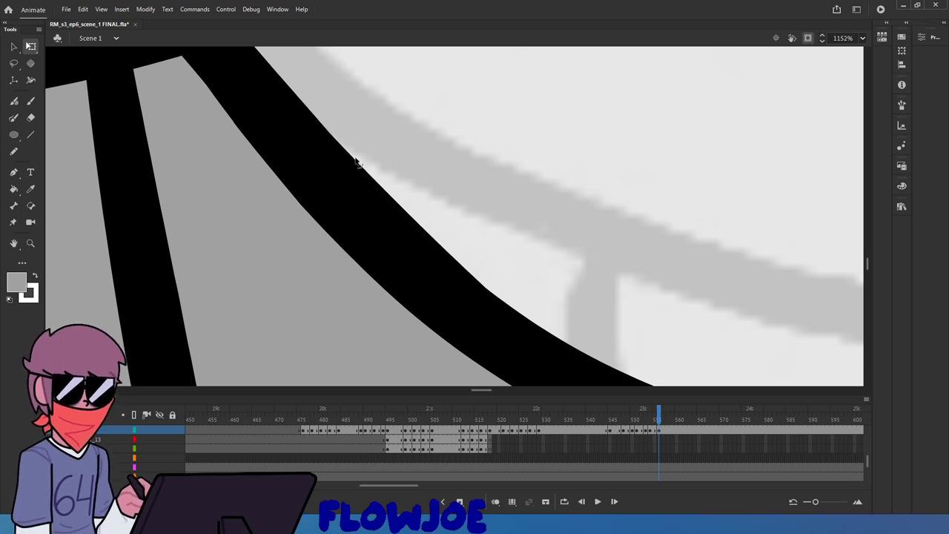
Close the remaining white gap at the armpit where the sleeve outline meets the torso
{"action": "scroll", "coordinate": [318, 106], "scroll_direction": "down", "scroll_amount": 4, "text": "ctrl"}
{"action": "scroll", "coordinate": [320, 255], "scroll_direction": "up", "scroll_amount": 2, "text": "ctrl"}
{"action": "scroll", "coordinate": [319, 256], "scroll_direction": "up", "scroll_amount": 2, "text": "ctrl"}
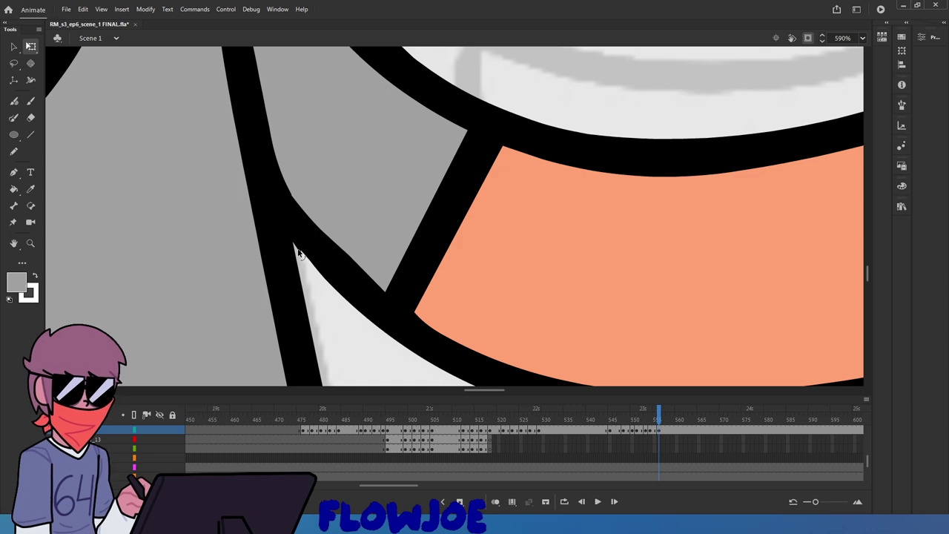
{"action": "scroll", "coordinate": [297, 266], "scroll_direction": "up", "scroll_amount": 3, "text": "ctrl"}
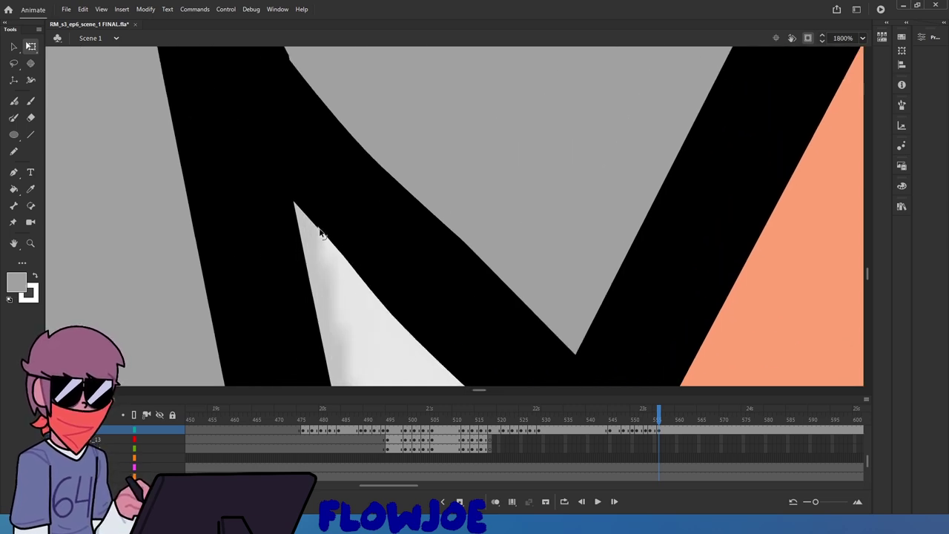
{"action": "scroll", "coordinate": [362, 267], "scroll_direction": "down", "scroll_amount": 5, "text": "ctrl"}
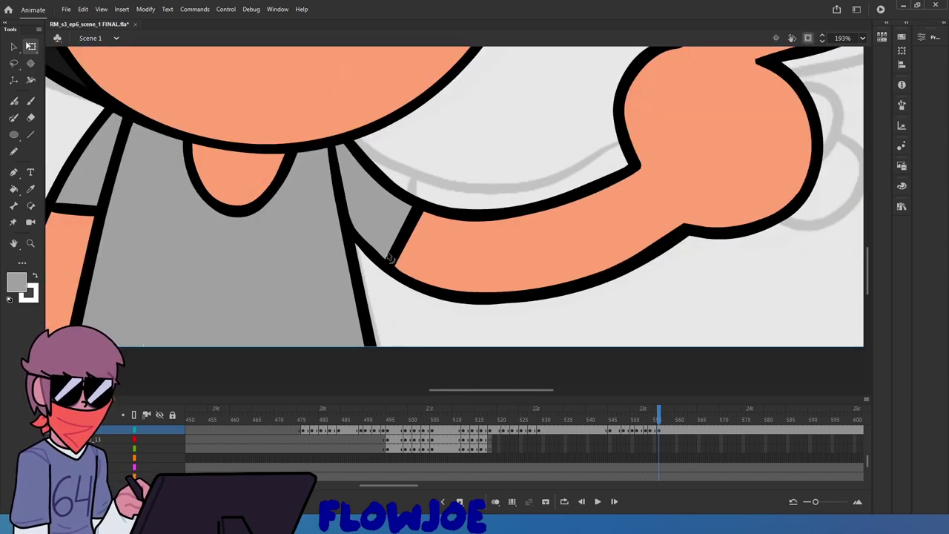
Compare the raised arm with the rough sketch at frames 555 and 556, viewing the whole pose
{"action": "left_click", "coordinate": [645, 412]}
{"action": "scroll", "coordinate": [656, 412], "scroll_direction": "down", "scroll_amount": 3, "text": "ctrl"}
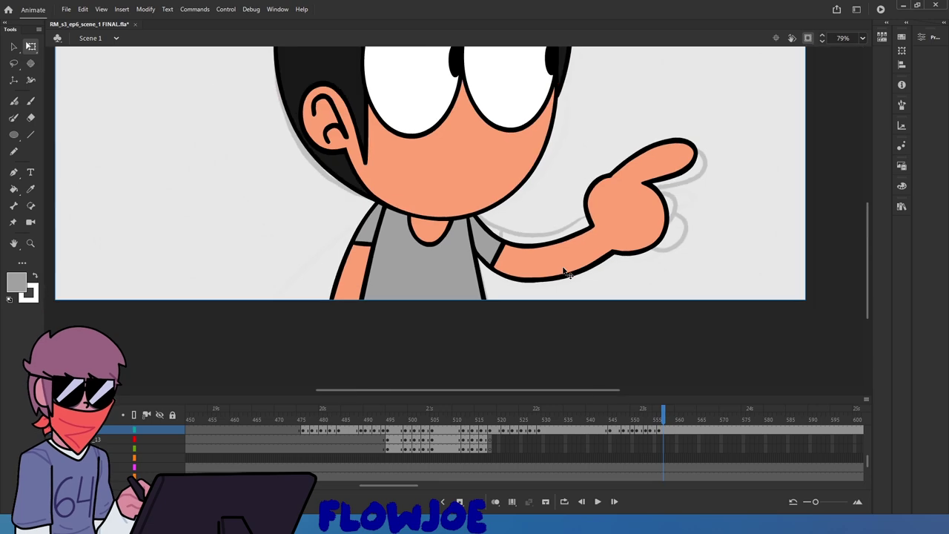
{"action": "left_click", "coordinate": [656, 423]}
{"action": "scroll", "coordinate": [666, 288], "scroll_direction": "down", "scroll_amount": 3, "text": "ctrl"}
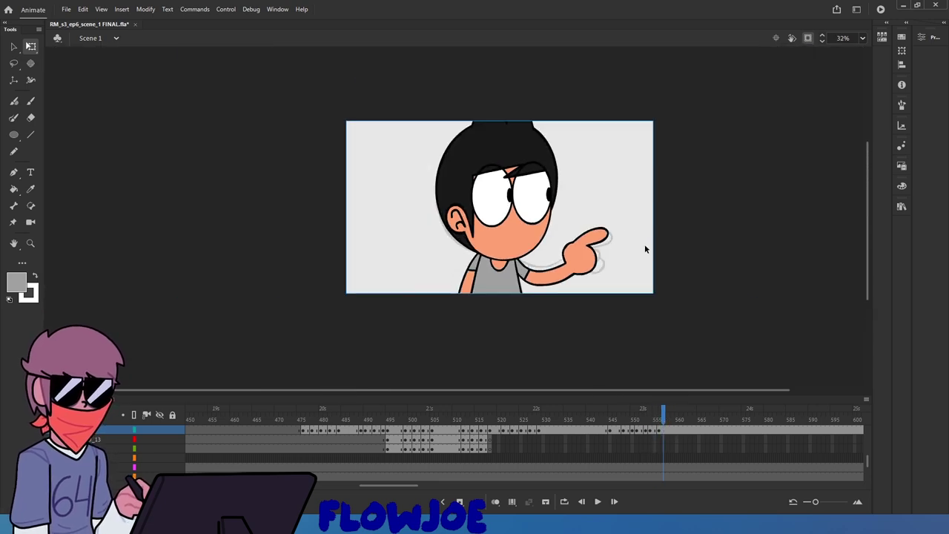
{"action": "scroll", "coordinate": [645, 244], "scroll_direction": "up", "scroll_amount": 1, "text": "ctrl"}
{"action": "left_click", "coordinate": [659, 420]}
{"action": "left_click_drag", "start_coordinate": [659, 416], "coordinate": [659, 419]}
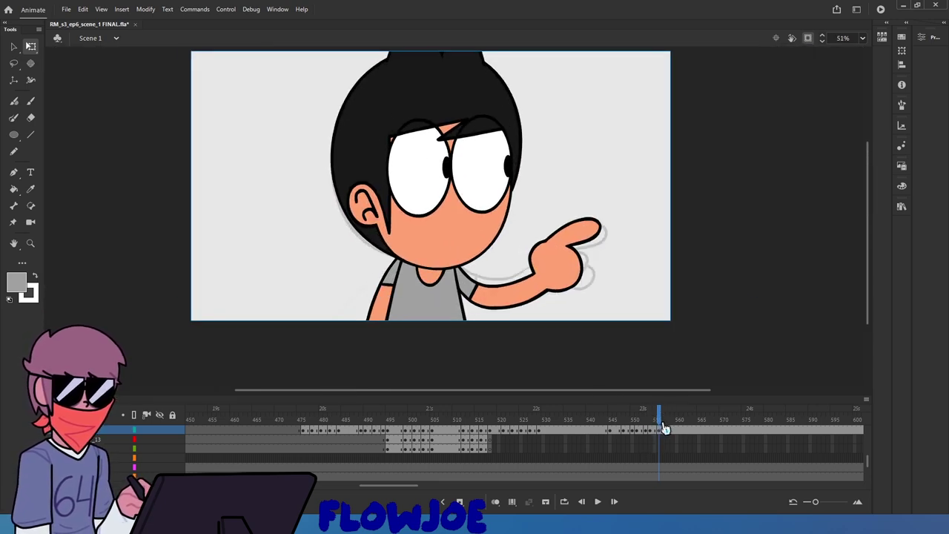
Nudge the torso and arms of the last pose down slightly and compare it with the preceding frame
{"action": "left_click", "coordinate": [663, 430]}
{"action": "scroll", "coordinate": [406, 321], "scroll_direction": "up", "scroll_amount": 2, "text": "ctrl"}
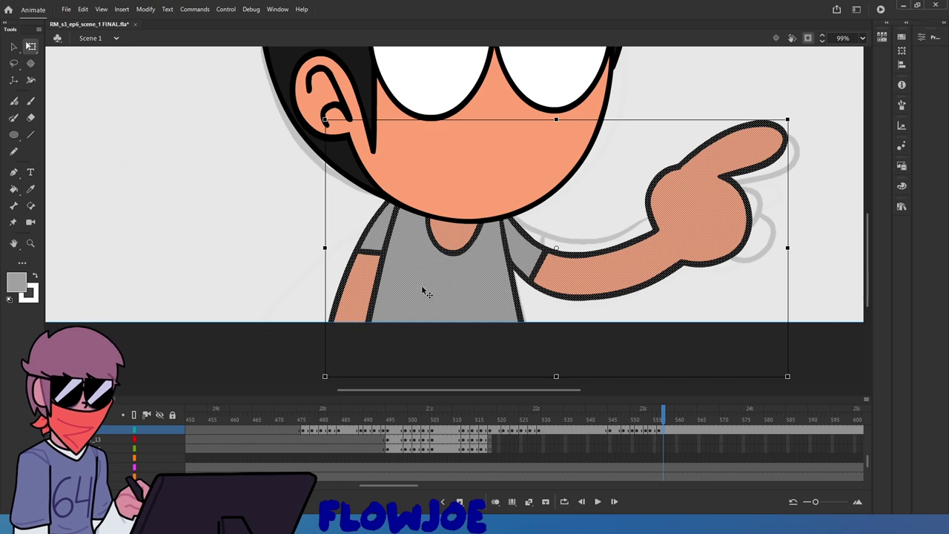
{"action": "key", "text": "Down"}
{"action": "left_click", "coordinate": [648, 434]}
{"action": "left_click_drag", "start_coordinate": [664, 420], "coordinate": [657, 419]}
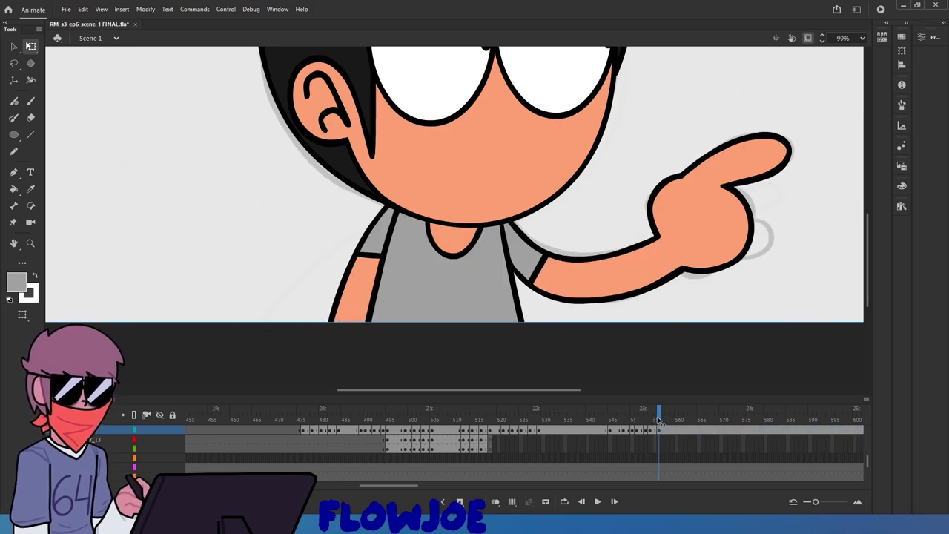
Select the pointing hand and forearm up to the sleeve at frame 555 and rotate them slightly downward about the sleeve end
{"action": "left_click", "coordinate": [551, 299]}
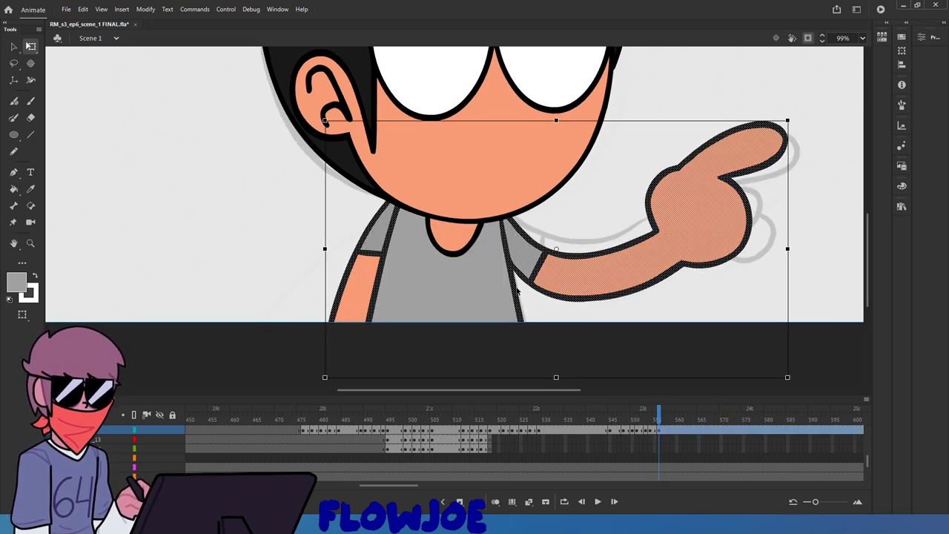
{"action": "left_click", "coordinate": [14, 66]}
{"action": "scroll", "coordinate": [363, 171], "scroll_direction": "right", "scroll_amount": 3}
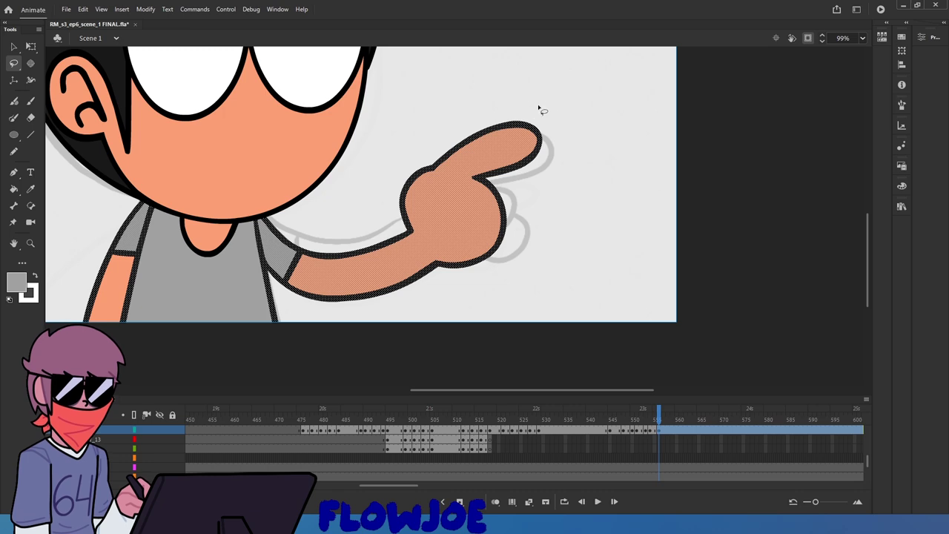
{"action": "left_click_drag", "start_coordinate": [546, 100], "coordinate": [557, 259]}
{"action": "mouse_move", "coordinate": [662, 417]}
{"action": "left_mouse_down"}
{"action": "mouse_move", "coordinate": [642, 417]}
{"action": "mouse_move", "coordinate": [665, 427]}
{"action": "mouse_move", "coordinate": [647, 418]}
{"action": "mouse_move", "coordinate": [659, 419]}
{"action": "left_mouse_up"}
{"action": "mouse_move", "coordinate": [550, 114]}
{"action": "left_mouse_down"}
{"action": "mouse_move", "coordinate": [396, 294]}
{"action": "mouse_move", "coordinate": [329, 338]}
{"action": "left_mouse_up"}
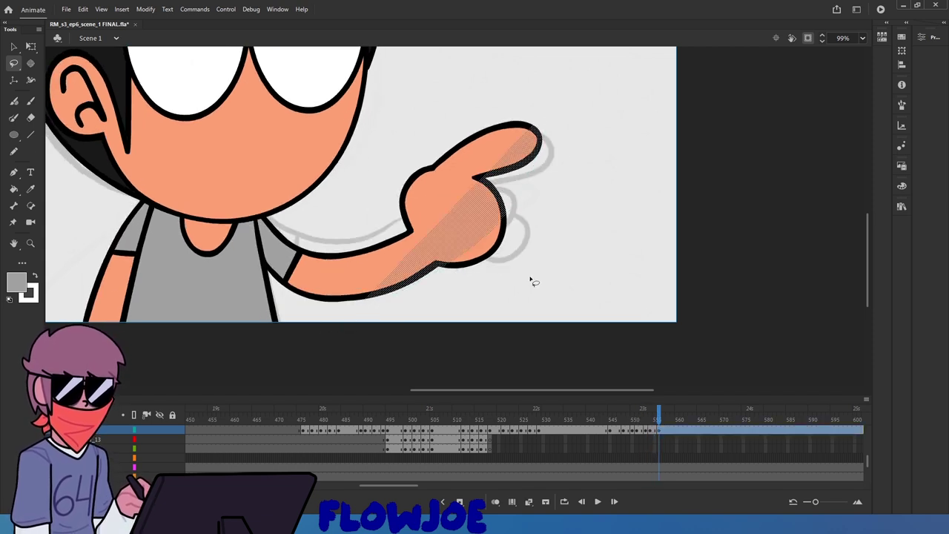
{"action": "mouse_move", "coordinate": [532, 277]}
{"action": "left_mouse_down"}
{"action": "mouse_move", "coordinate": [319, 324]}
{"action": "mouse_move", "coordinate": [420, 122]}
{"action": "mouse_move", "coordinate": [572, 138]}
{"action": "left_mouse_up"}
{"action": "key", "text": "q"}
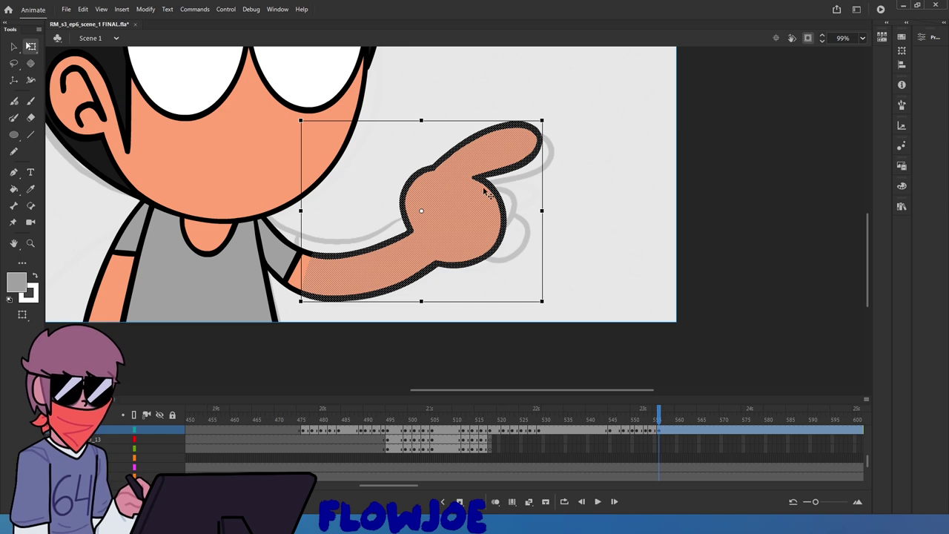
{"action": "left_click_drag", "start_coordinate": [421, 212], "coordinate": [317, 268]}
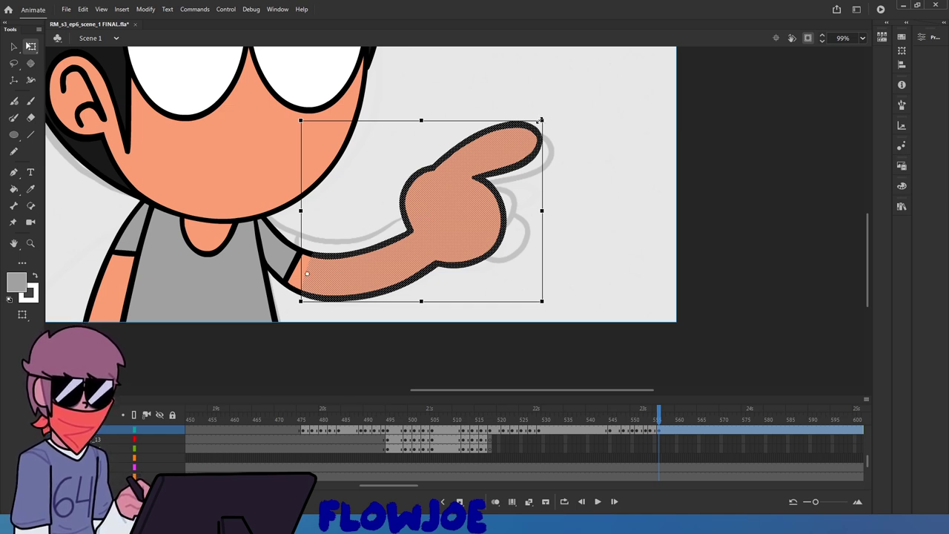
{"action": "left_click_drag", "start_coordinate": [549, 120], "coordinate": [522, 124]}
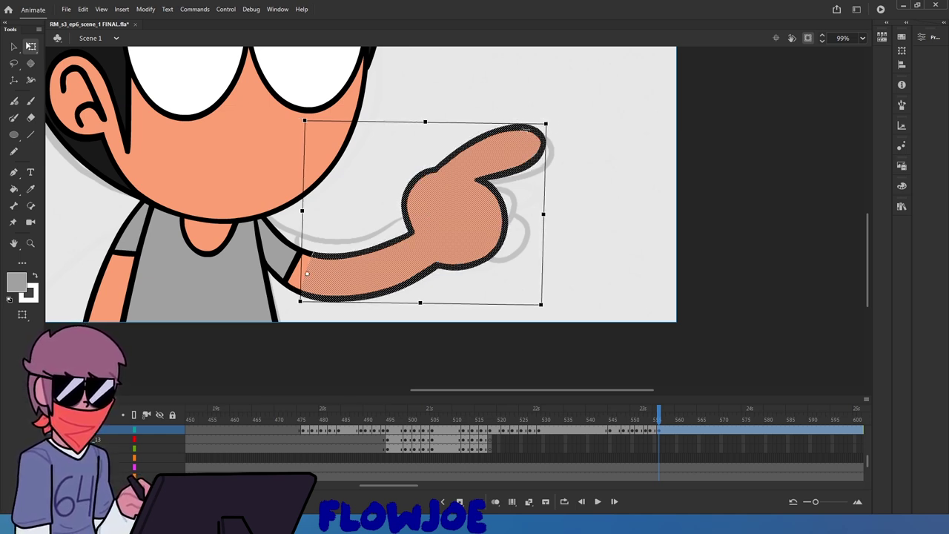
{"action": "left_click", "coordinate": [576, 172]}
Rotate the forearm and pointing hand slightly further down toward the sketch at frame 555 and inspect the join beside the sleeve
{"action": "left_click_drag", "start_coordinate": [656, 410], "coordinate": [659, 434]}
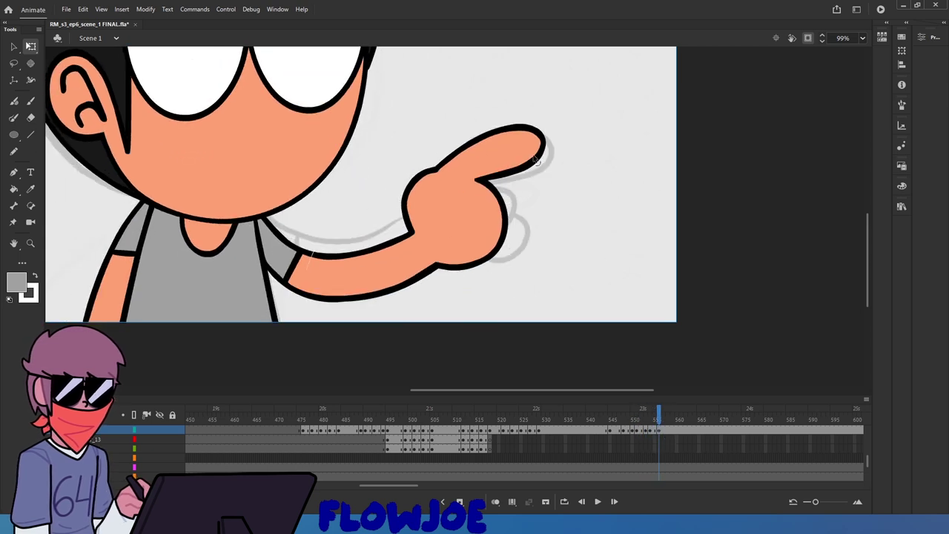
{"action": "left_click", "coordinate": [540, 159]}
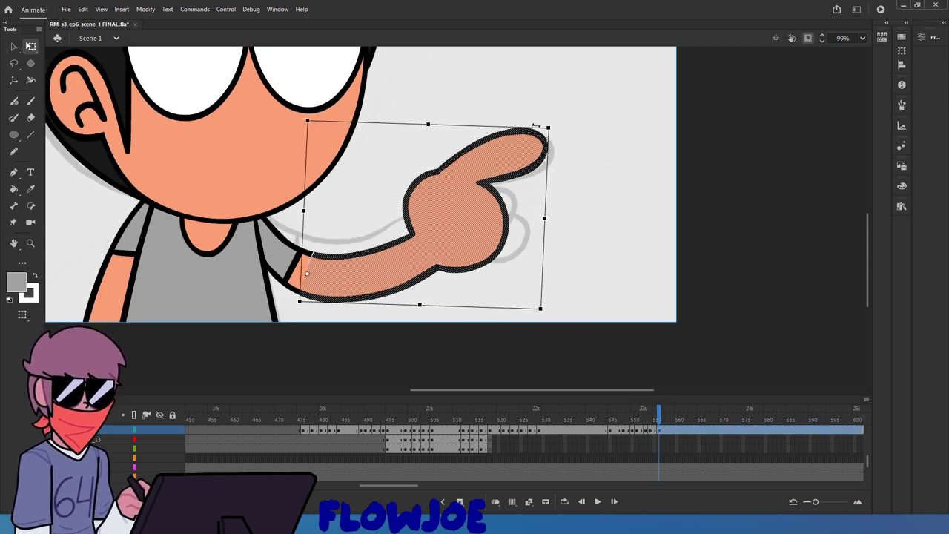
{"action": "left_click_drag", "start_coordinate": [523, 126], "coordinate": [526, 126]}
{"action": "left_click", "coordinate": [575, 158]}
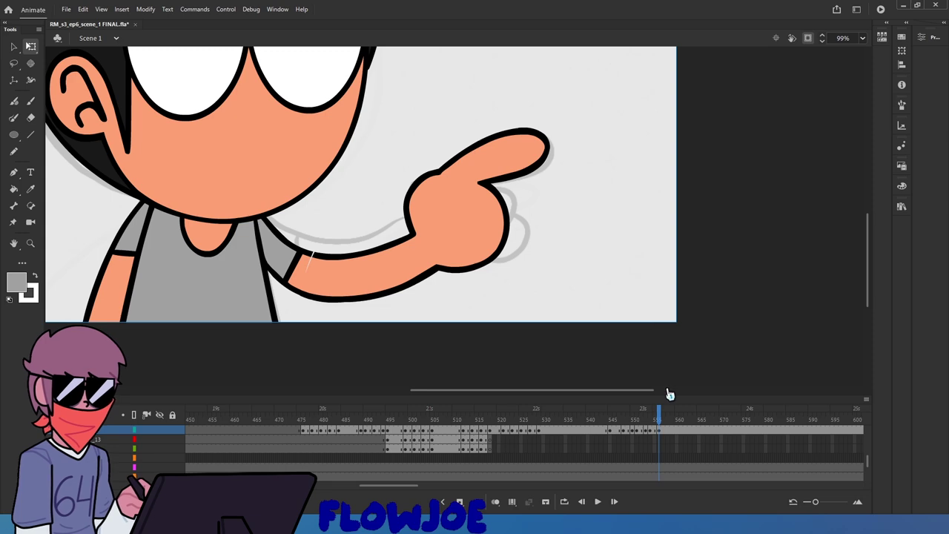
{"action": "mouse_move", "coordinate": [666, 417]}
{"action": "left_mouse_down"}
{"action": "mouse_move", "coordinate": [647, 427]}
{"action": "mouse_move", "coordinate": [659, 432]}
{"action": "left_mouse_up"}
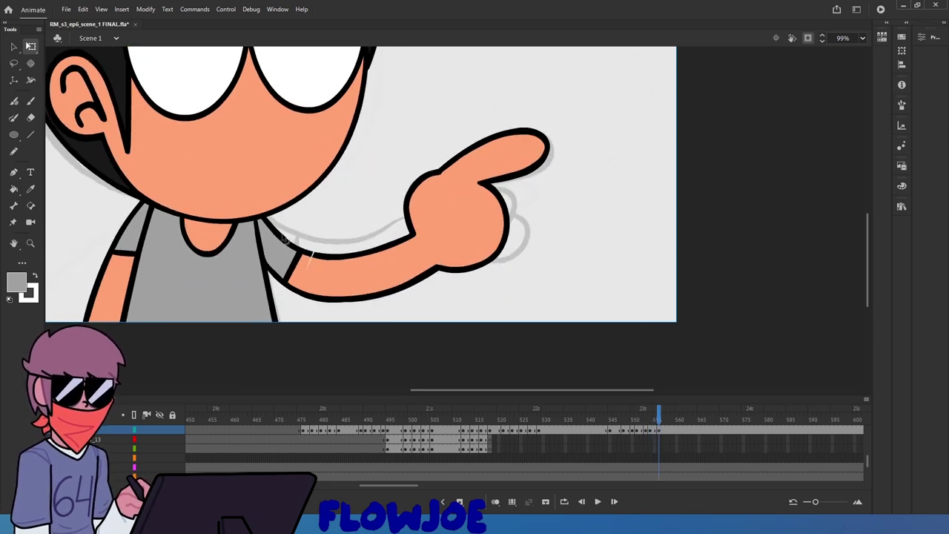
{"action": "scroll", "coordinate": [283, 232], "scroll_direction": "up", "scroll_amount": 4}
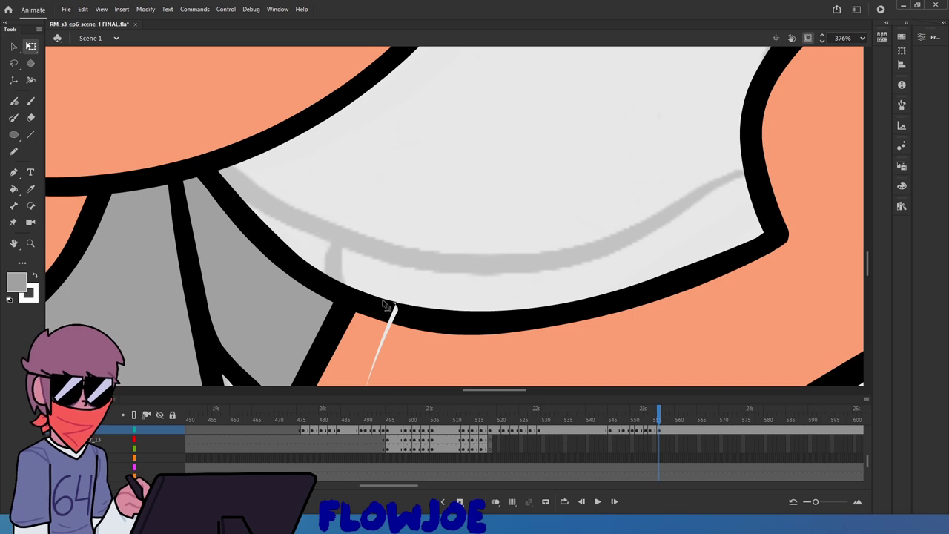
Reshape the edges of the white sliver beside the sleeve at frame 555 to close the gap in the upper arm outline
{"action": "scroll", "coordinate": [393, 316], "scroll_direction": "up", "scroll_amount": 3}
{"action": "left_click_drag", "start_coordinate": [380, 260], "coordinate": [419, 263]}
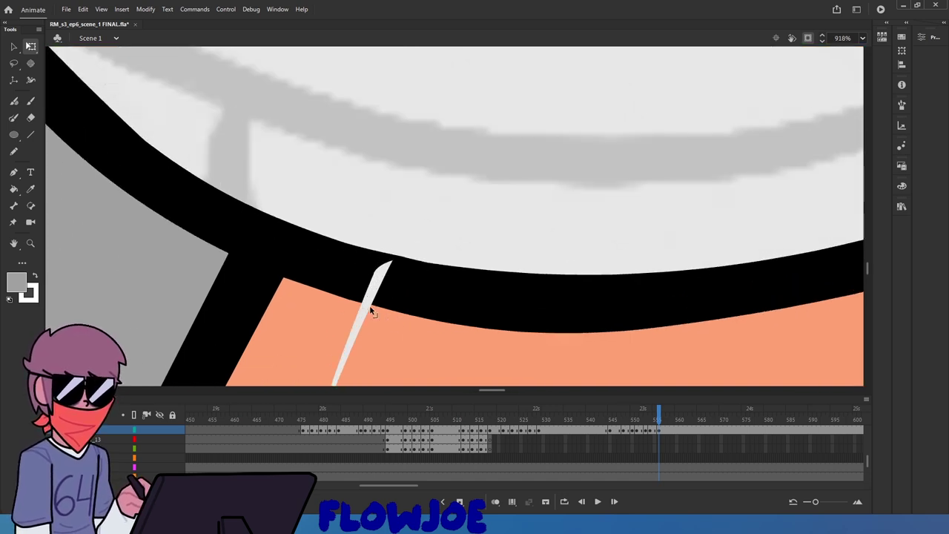
{"action": "mouse_move", "coordinate": [369, 305]}
{"action": "left_mouse_down"}
{"action": "mouse_move", "coordinate": [413, 316]}
{"action": "mouse_move", "coordinate": [352, 300]}
{"action": "left_mouse_up"}
{"action": "key", "text": "ctrl+z"}
{"action": "left_click", "coordinate": [388, 275]}
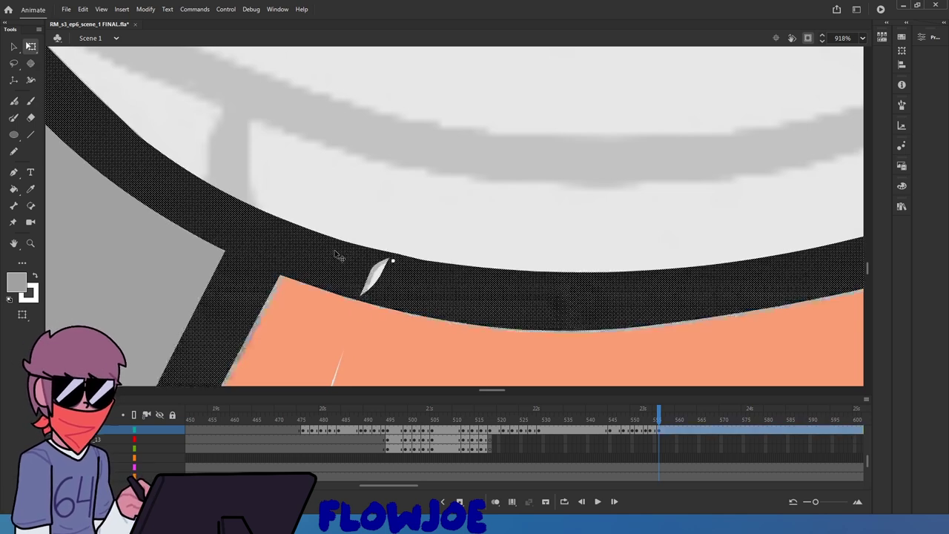
{"action": "left_click", "coordinate": [372, 238]}
{"action": "left_click_drag", "start_coordinate": [383, 277], "coordinate": [360, 346]}
{"action": "scroll", "coordinate": [339, 258], "scroll_direction": "down", "scroll_amount": 3}
{"action": "scroll", "coordinate": [359, 346], "scroll_direction": "down", "scroll_amount": 5}
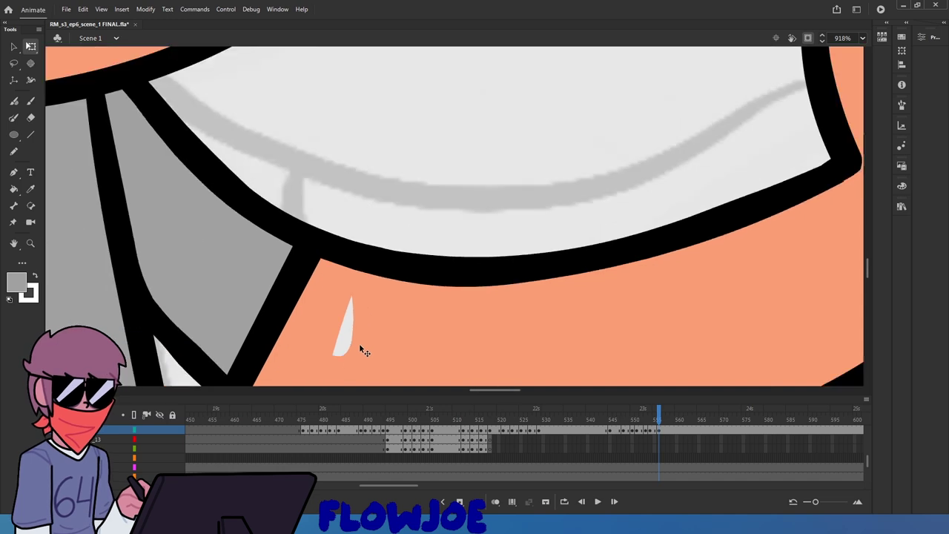
Fill the leftover gap in the forearm beside the sleeve with the skin colour and inspect the sleeve join
{"action": "left_click", "coordinate": [30, 188]}
{"action": "left_click", "coordinate": [377, 353]}
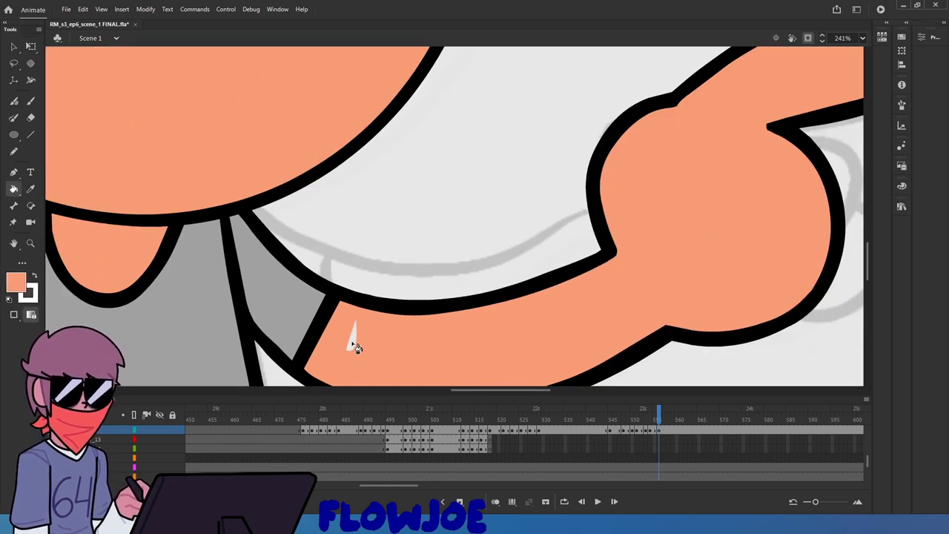
{"action": "left_click", "coordinate": [350, 338]}
{"action": "key", "text": "a"}
{"action": "scroll", "coordinate": [276, 348], "scroll_direction": "up", "scroll_amount": 2}
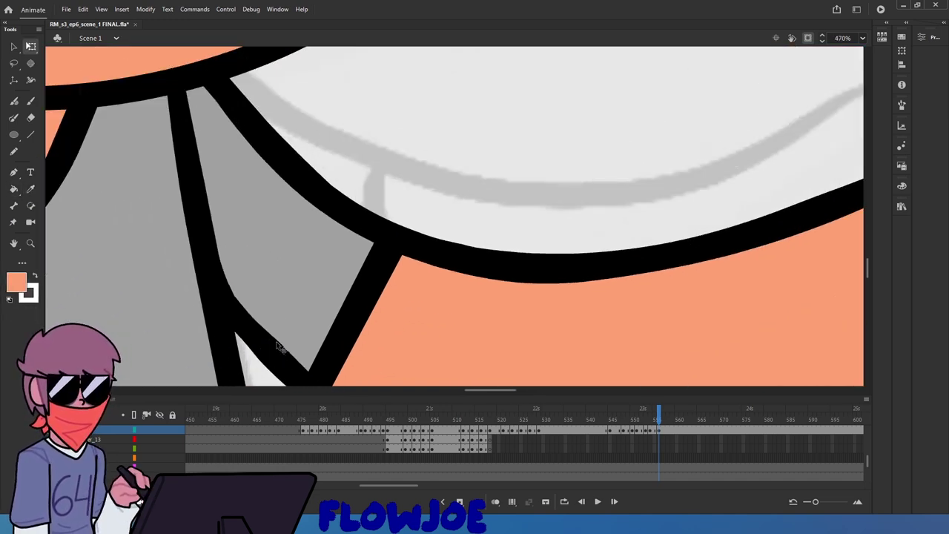
{"action": "scroll", "coordinate": [277, 350], "scroll_direction": "up", "scroll_amount": 2}
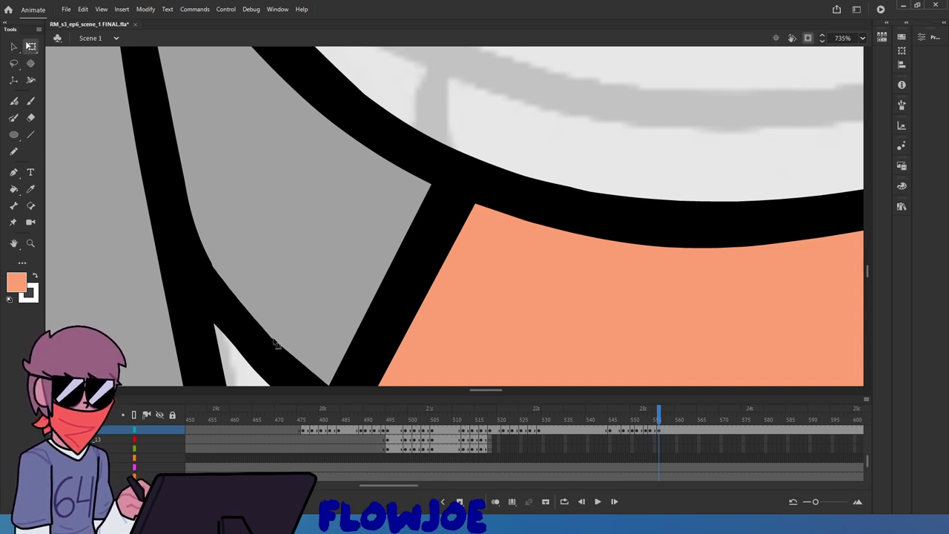
{"action": "scroll", "coordinate": [275, 345], "scroll_direction": "down", "scroll_amount": 4}
{"action": "scroll", "coordinate": [276, 346], "scroll_direction": "down", "scroll_amount": 2}
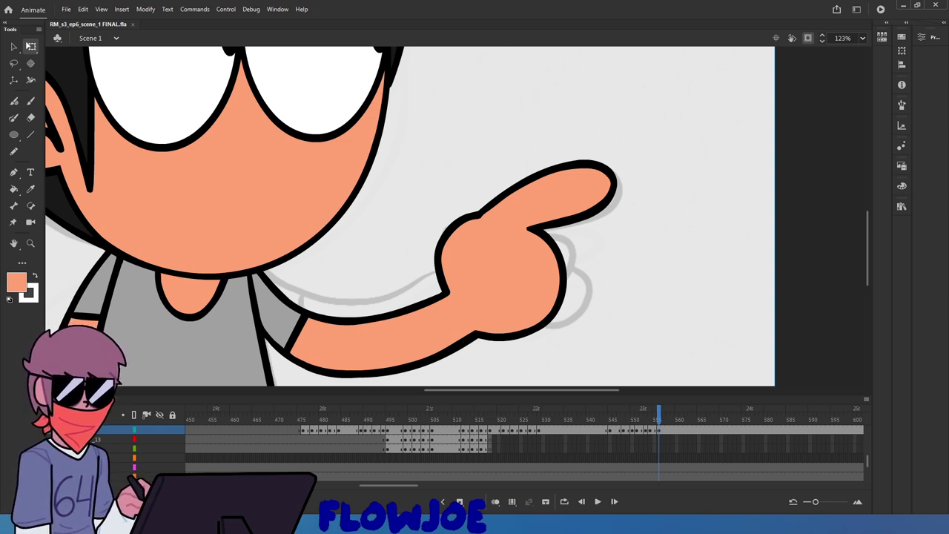
Nudge the torso and arms up slightly at frame 556 and compare them with frame 555
{"action": "mouse_move", "coordinate": [666, 417]}
{"action": "left_mouse_down"}
{"action": "mouse_move", "coordinate": [623, 416]}
{"action": "mouse_move", "coordinate": [662, 420]}
{"action": "mouse_move", "coordinate": [655, 438]}
{"action": "mouse_move", "coordinate": [661, 426]}
{"action": "left_mouse_up"}
{"action": "left_click", "coordinate": [393, 358]}
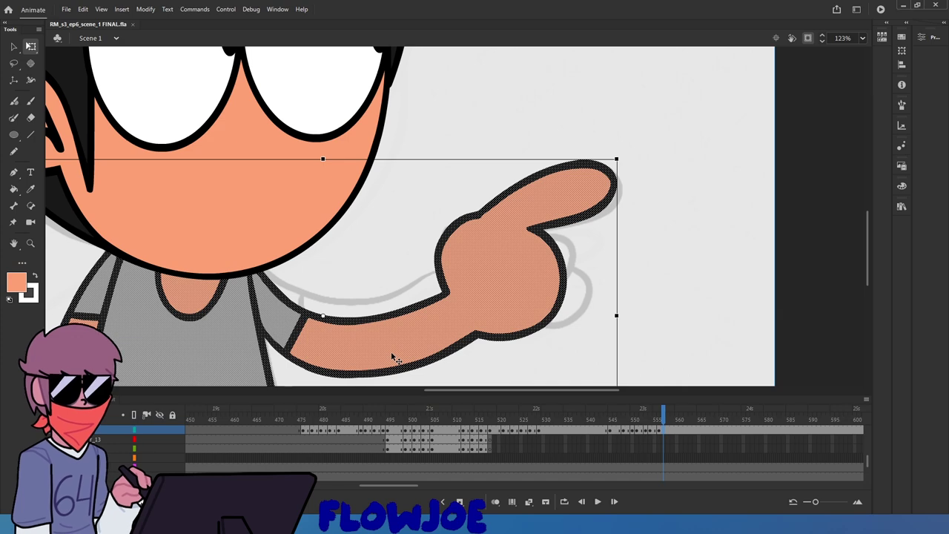
{"action": "key", "text": "Up"}
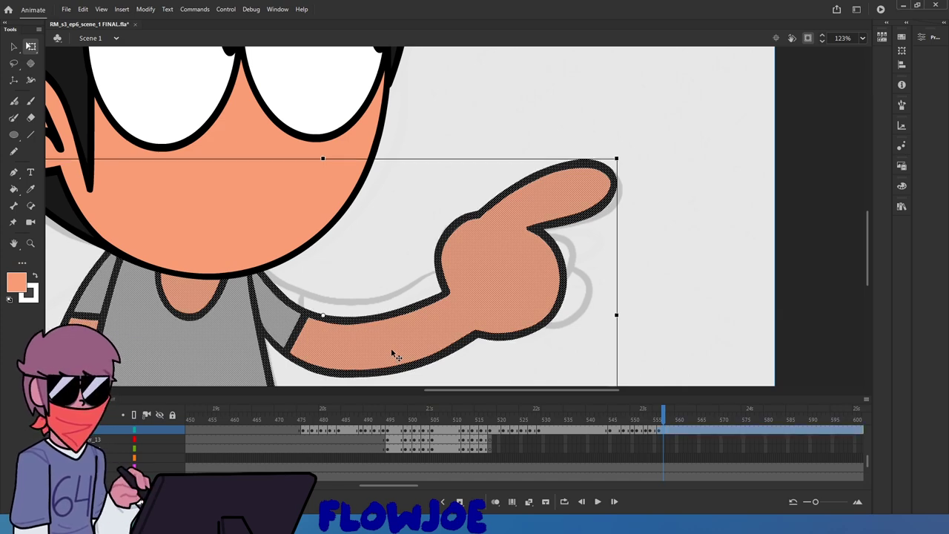
{"action": "left_click_drag", "start_coordinate": [680, 413], "coordinate": [660, 417]}
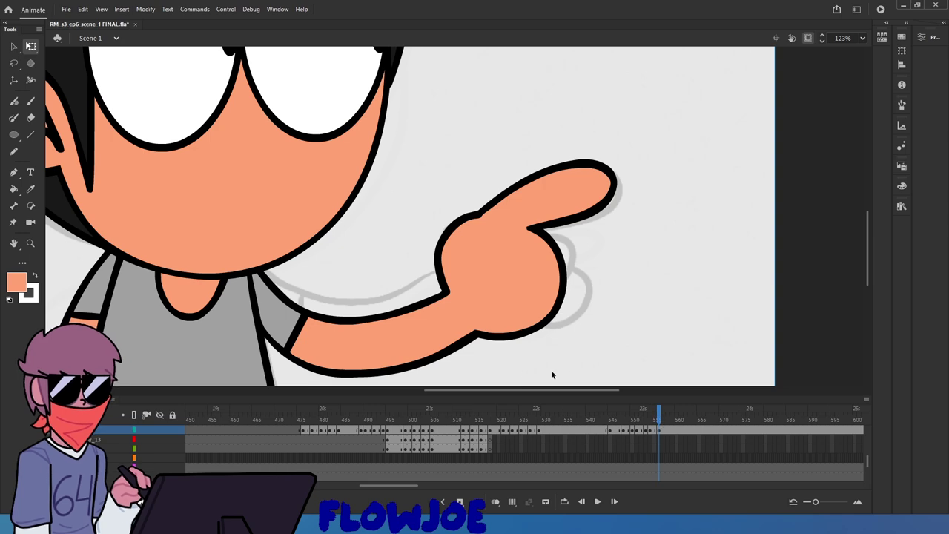
View the whole stage and compare the full pointing pose at frames 554 and 555
{"action": "left_click", "coordinate": [496, 391]}
{"action": "left_click", "coordinate": [491, 392]}
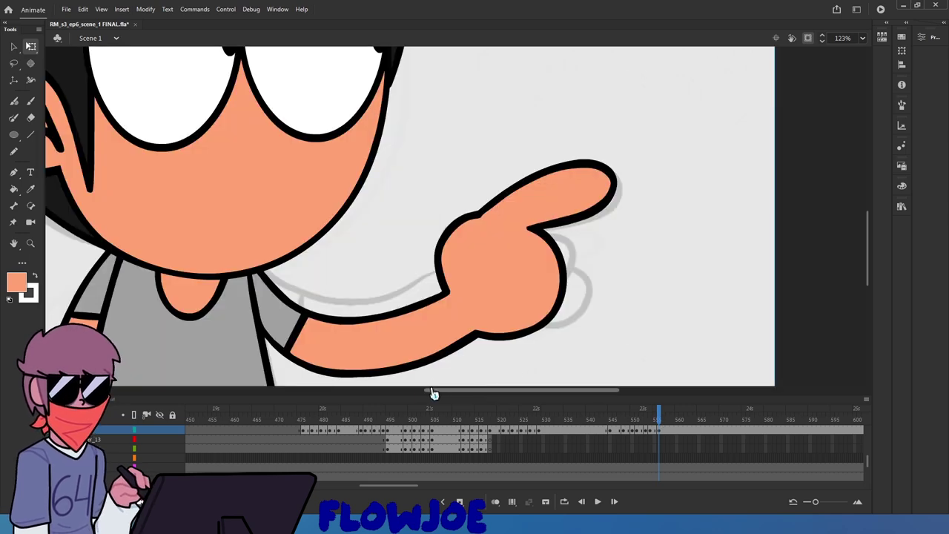
{"action": "left_click_drag", "start_coordinate": [434, 393], "coordinate": [389, 393]}
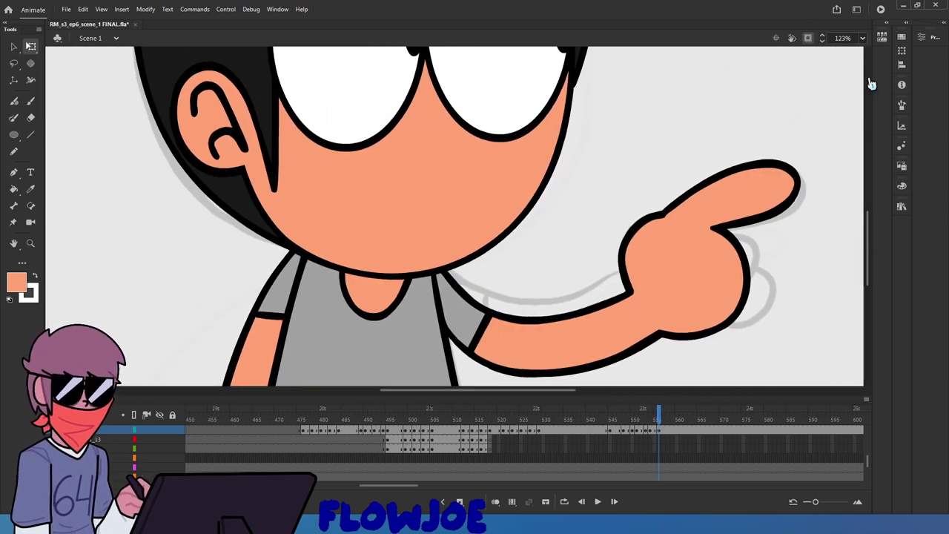
{"action": "key", "text": "ctrl+2"}
{"action": "left_click_drag", "start_coordinate": [659, 417], "coordinate": [654, 416]}
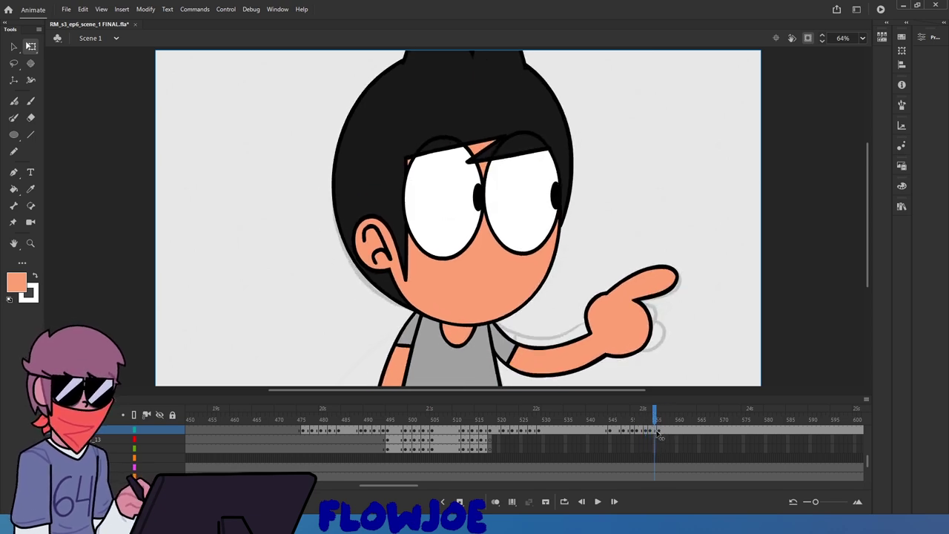
{"action": "left_click", "coordinate": [657, 433]}
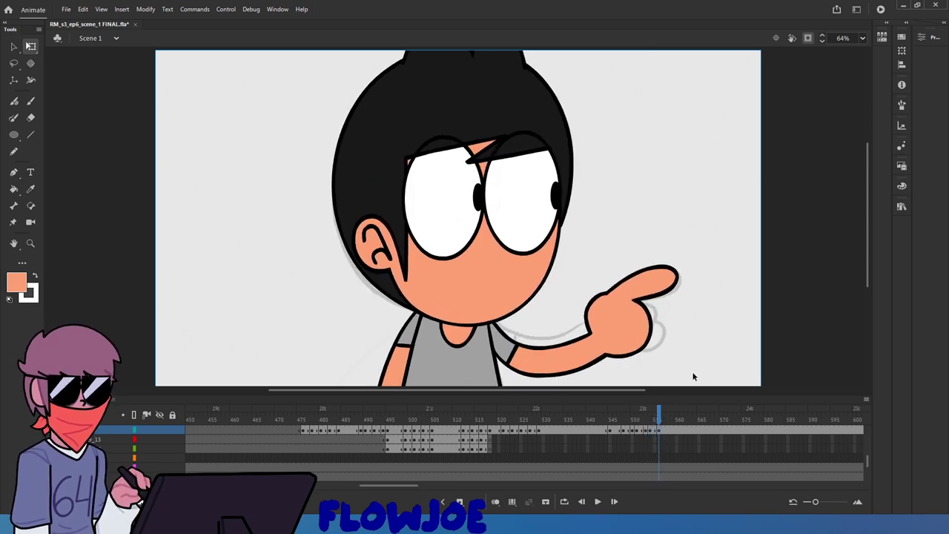
{"action": "left_click_drag", "start_coordinate": [693, 377], "coordinate": [539, 270]}
{"action": "left_click", "coordinate": [663, 432]}
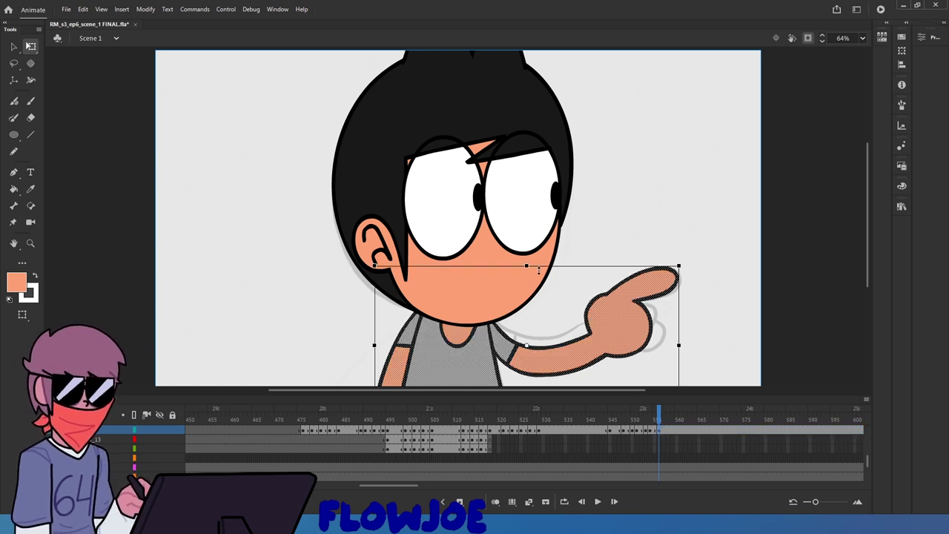
{"action": "left_click", "coordinate": [588, 262]}
Play back the pointing motion from the half-closed eyes onward and review the settled pose at frame 555
{"action": "left_click_drag", "start_coordinate": [665, 420], "coordinate": [623, 451]}
{"action": "left_click", "coordinate": [597, 502]}
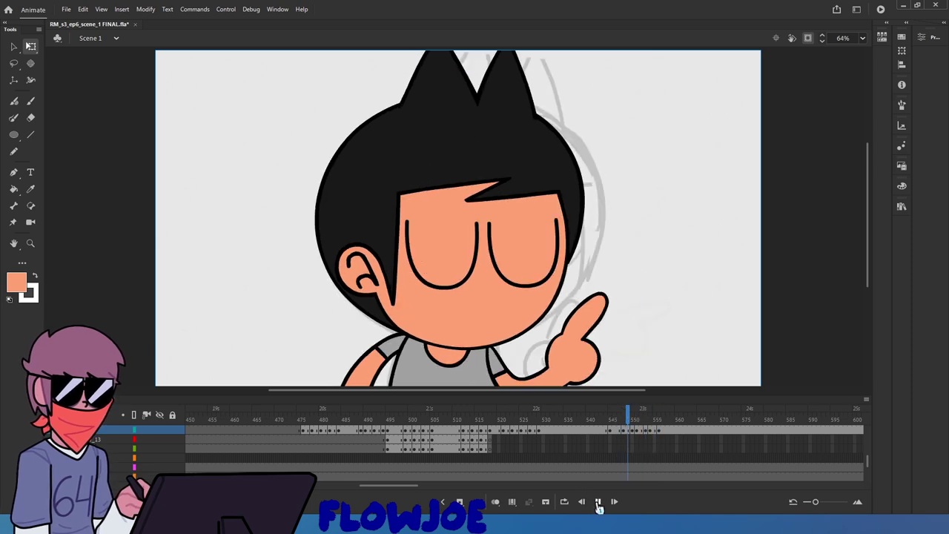
{"action": "left_click", "coordinate": [597, 502]}
{"action": "left_click_drag", "start_coordinate": [667, 430], "coordinate": [659, 430]}
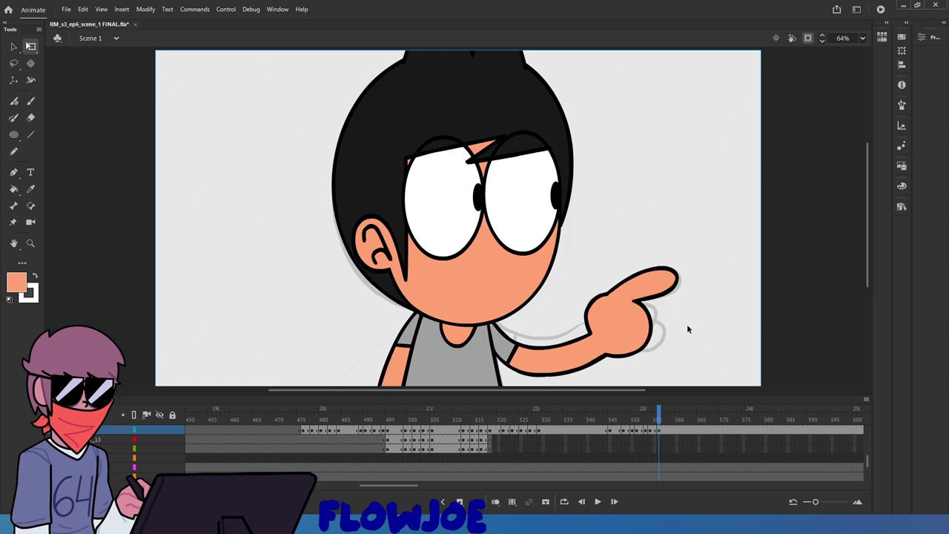
{"action": "left_click", "coordinate": [611, 427]}
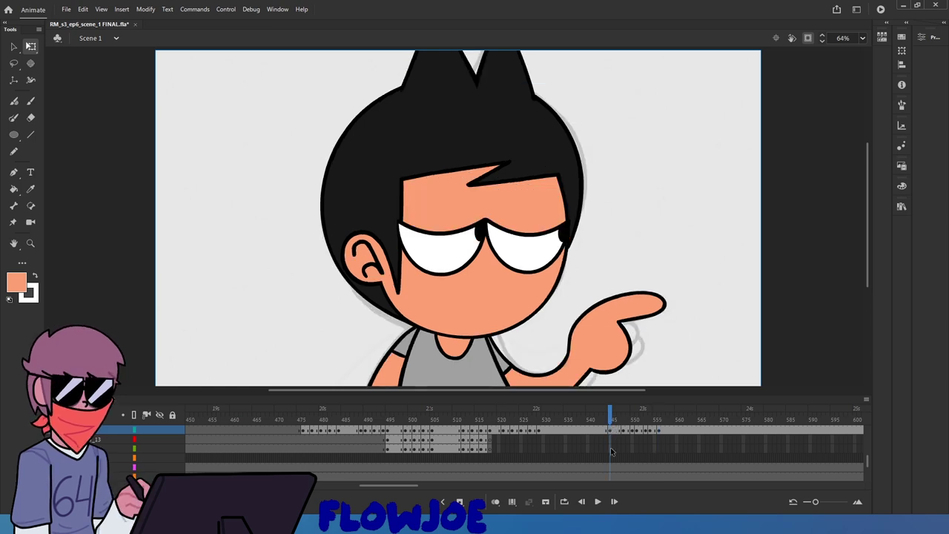
{"action": "left_click", "coordinate": [597, 502]}
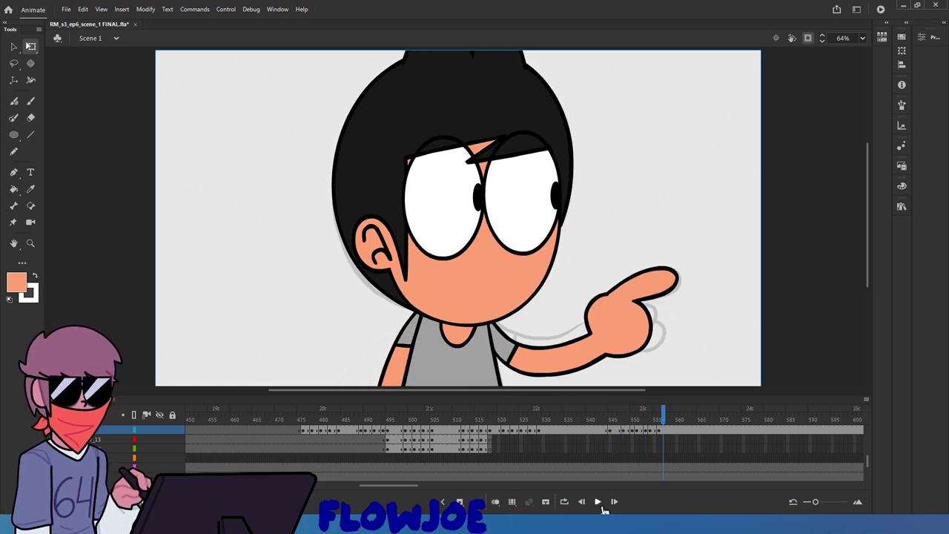
{"action": "mouse_move", "coordinate": [663, 421]}
{"action": "left_mouse_down"}
{"action": "mouse_move", "coordinate": [651, 422]}
{"action": "mouse_move", "coordinate": [659, 425]}
{"action": "left_mouse_up"}
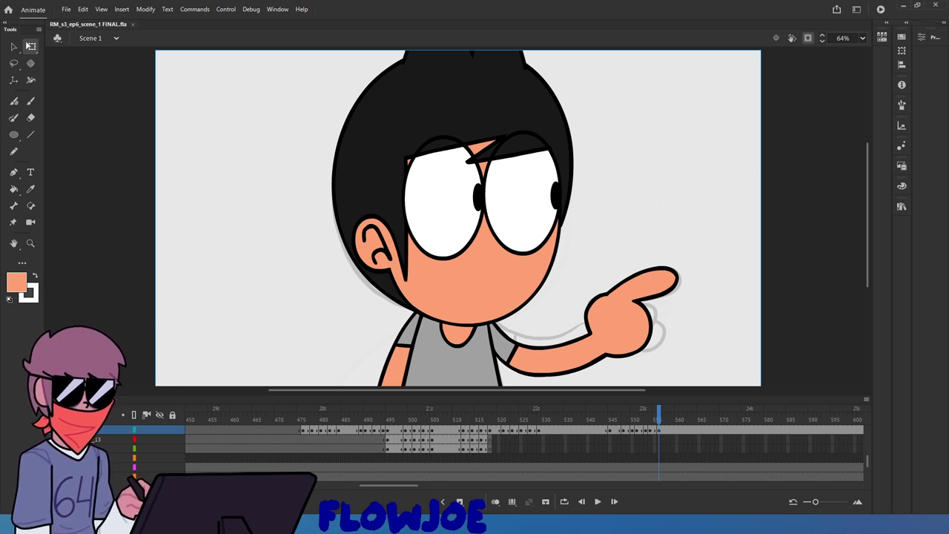
Scrub the last frames up to frame 555 and replay the motion from around frame 544 to check how the arm settles
{"action": "mouse_move", "coordinate": [645, 427]}
{"action": "left_mouse_down"}
{"action": "mouse_move", "coordinate": [635, 426]}
{"action": "mouse_move", "coordinate": [659, 431]}
{"action": "left_mouse_up"}
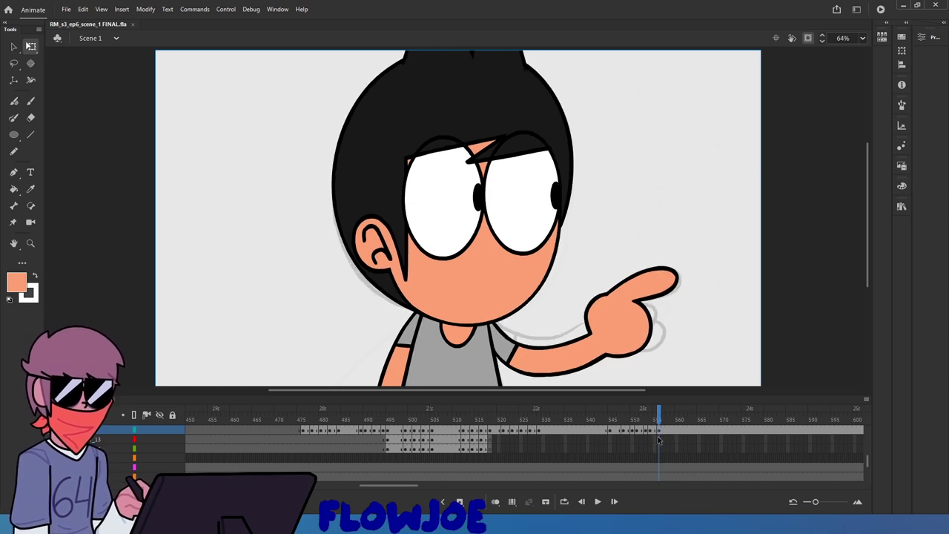
{"action": "left_click", "coordinate": [659, 432]}
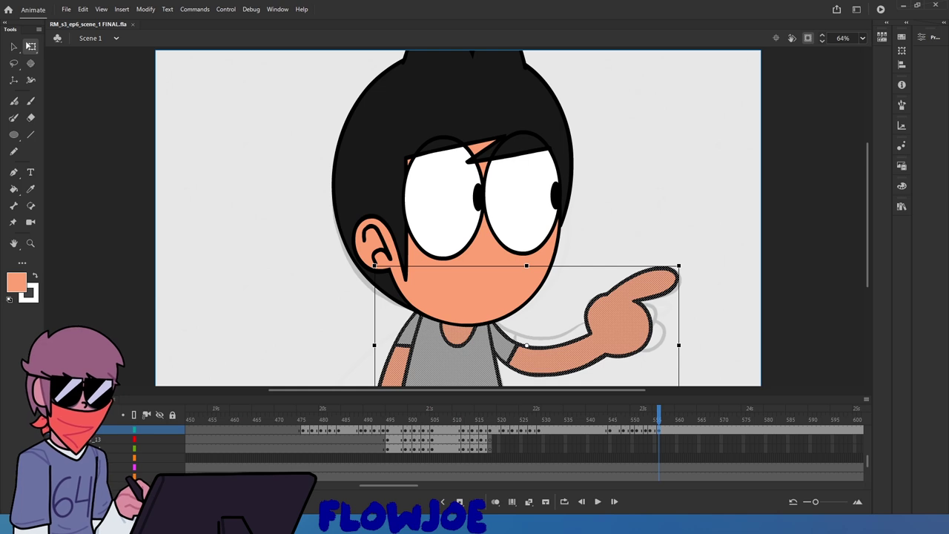
{"action": "mouse_move", "coordinate": [666, 428]}
{"action": "left_mouse_down"}
{"action": "mouse_move", "coordinate": [657, 437]}
{"action": "mouse_move", "coordinate": [669, 443]}
{"action": "mouse_move", "coordinate": [601, 457]}
{"action": "left_mouse_up"}
{"action": "left_click", "coordinate": [599, 503]}
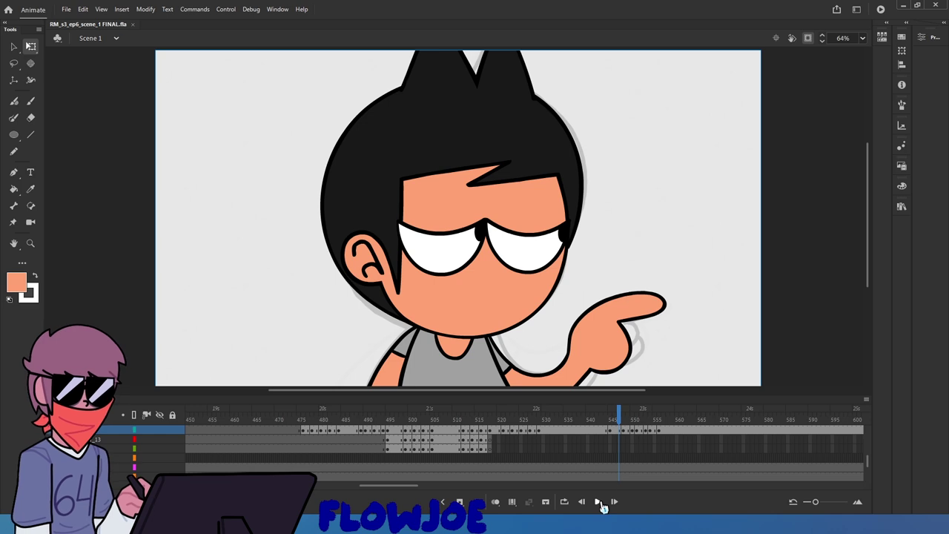
{"action": "left_click", "coordinate": [599, 502]}
{"action": "left_click", "coordinate": [606, 424]}
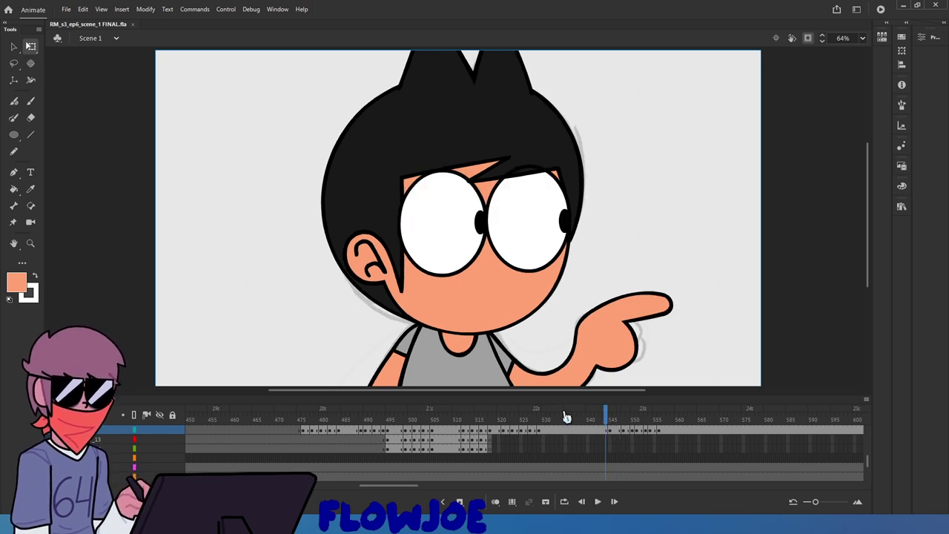
{"action": "left_click", "coordinate": [599, 502]}
{"action": "left_click", "coordinate": [598, 502]}
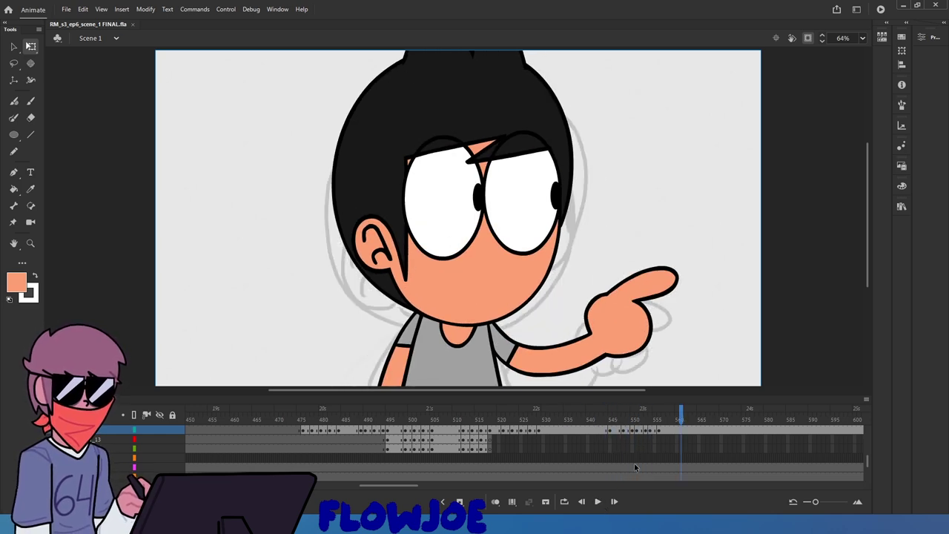
{"action": "left_click", "coordinate": [664, 423]}
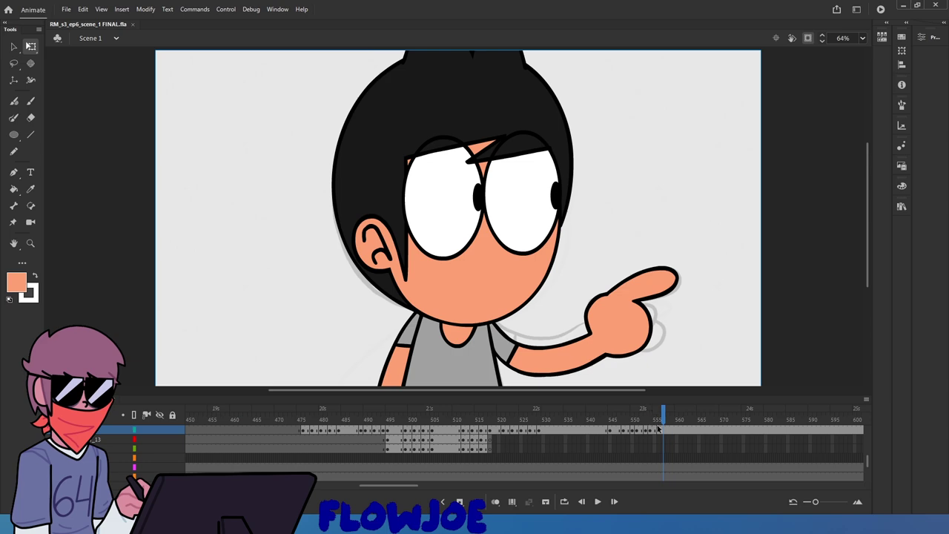
Check the pointing hand up close, scrub through the final frames, and delete the torso and arms artwork at frame 557
{"action": "scroll", "coordinate": [623, 320], "scroll_direction": "up", "scroll_amount": 6}
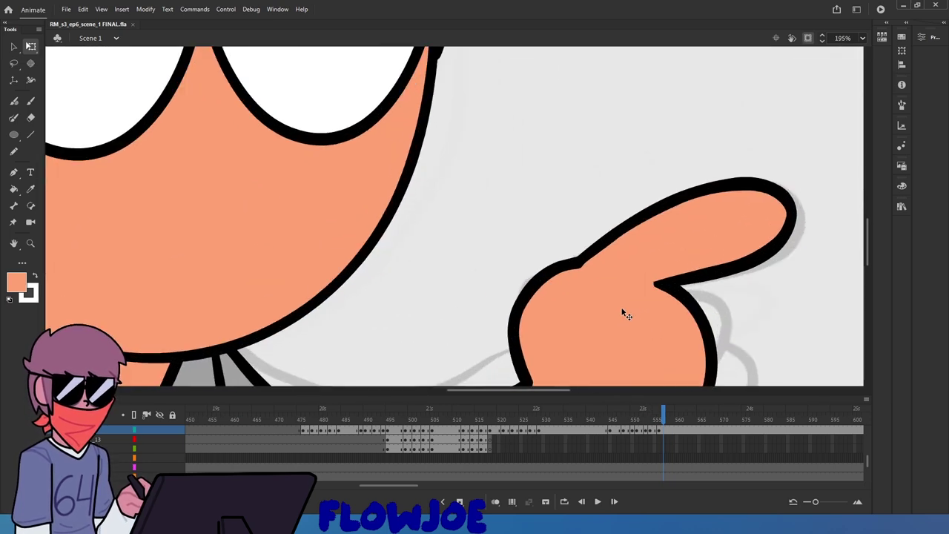
{"action": "scroll", "coordinate": [629, 341], "scroll_direction": "down", "scroll_amount": 6}
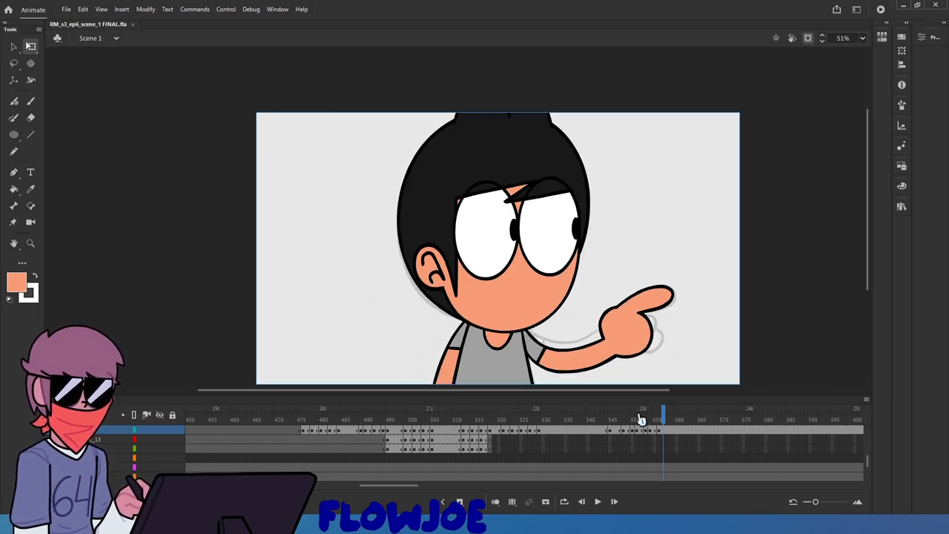
{"action": "left_click", "coordinate": [636, 417]}
{"action": "left_click_drag", "start_coordinate": [636, 417], "coordinate": [668, 432]}
{"action": "scroll", "coordinate": [670, 309], "scroll_direction": "up", "scroll_amount": 2}
{"action": "left_click", "coordinate": [669, 437]}
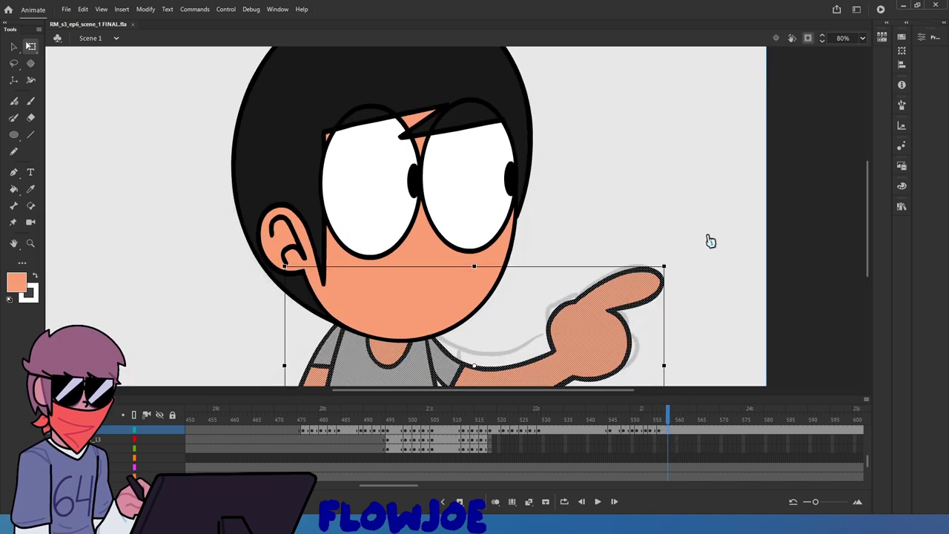
{"action": "key", "text": "Delete"}
Step through frames 553 to 556 to compare the head and arm positions across the character's layers
{"action": "mouse_move", "coordinate": [667, 420]}
{"action": "left_mouse_down"}
{"action": "mouse_move", "coordinate": [649, 419]}
{"action": "mouse_move", "coordinate": [661, 433]}
{"action": "left_mouse_up"}
{"action": "scroll", "coordinate": [671, 436], "scroll_direction": "up", "scroll_amount": 2}
{"action": "scroll", "coordinate": [668, 434], "scroll_direction": "up", "scroll_amount": 2}
{"action": "left_click", "coordinate": [649, 432]}
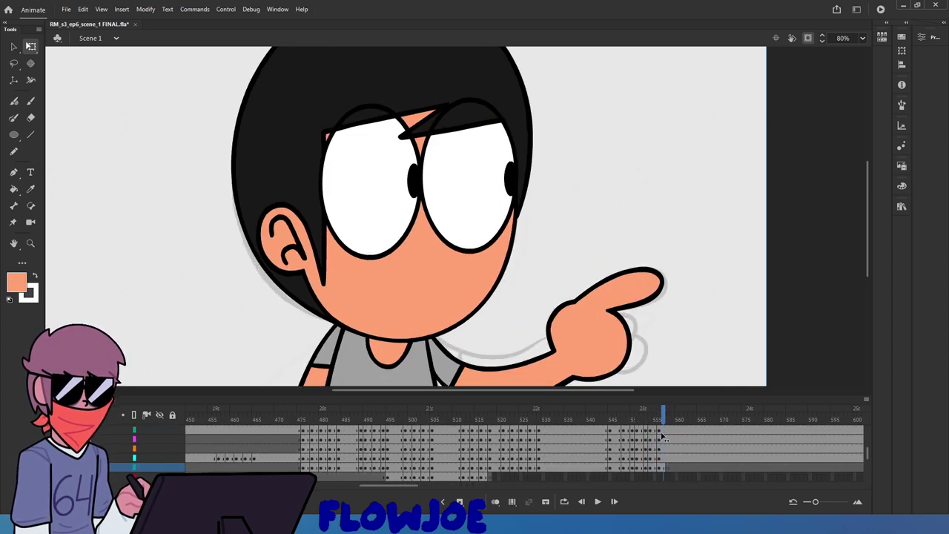
{"action": "left_click", "coordinate": [483, 222]}
{"action": "left_click", "coordinate": [655, 420]}
{"action": "left_click", "coordinate": [653, 423]}
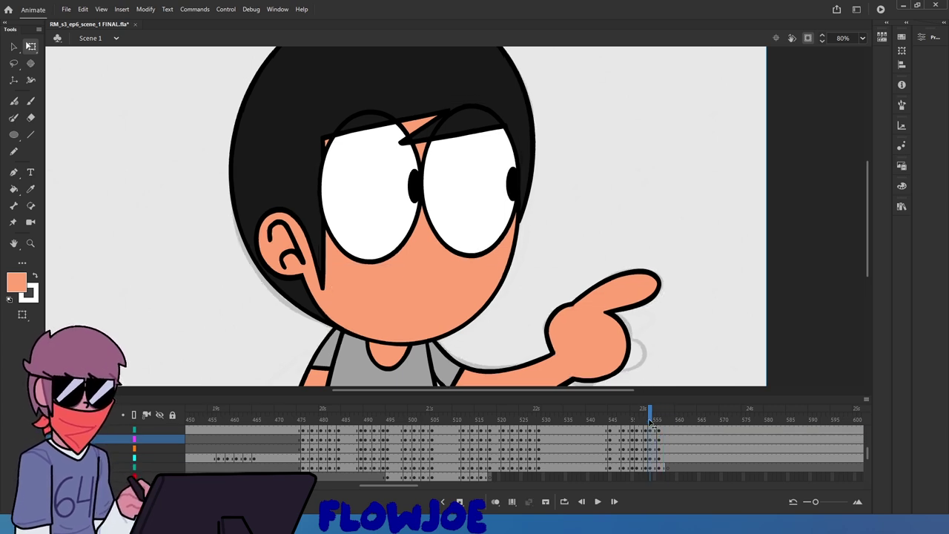
{"action": "left_click_drag", "start_coordinate": [649, 420], "coordinate": [663, 425]}
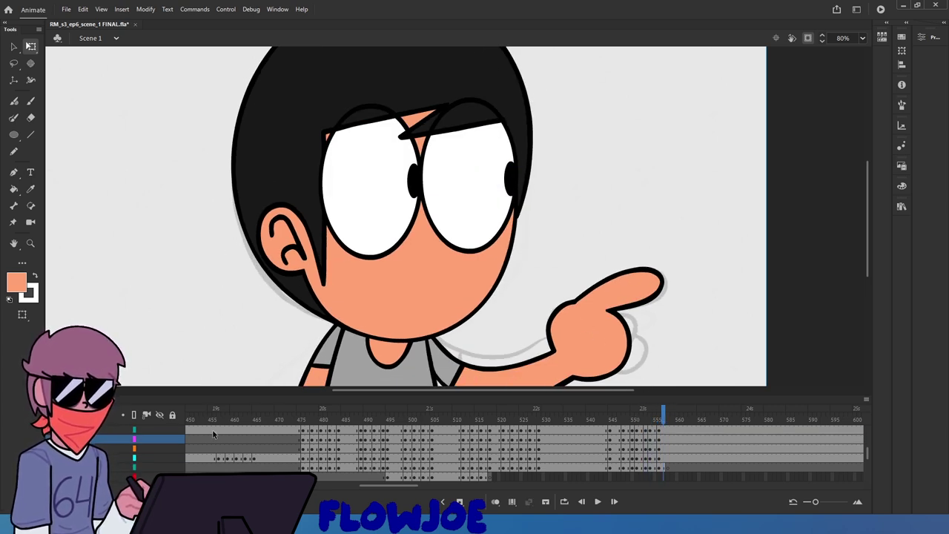
Hide the purple and green layers and view the rough sketch alone at frame 555
{"action": "scroll", "coordinate": [213, 435], "scroll_direction": "down", "scroll_amount": 3}
{"action": "left_click", "coordinate": [158, 466]}
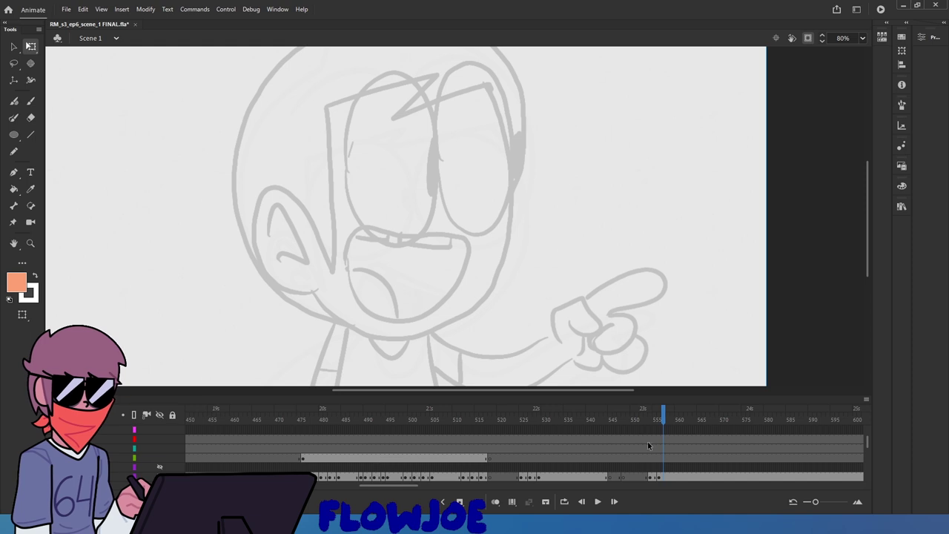
{"action": "mouse_move", "coordinate": [663, 420]}
{"action": "left_mouse_down"}
{"action": "mouse_move", "coordinate": [660, 429]}
{"action": "mouse_move", "coordinate": [675, 422]}
{"action": "mouse_move", "coordinate": [659, 424]}
{"action": "left_mouse_up"}
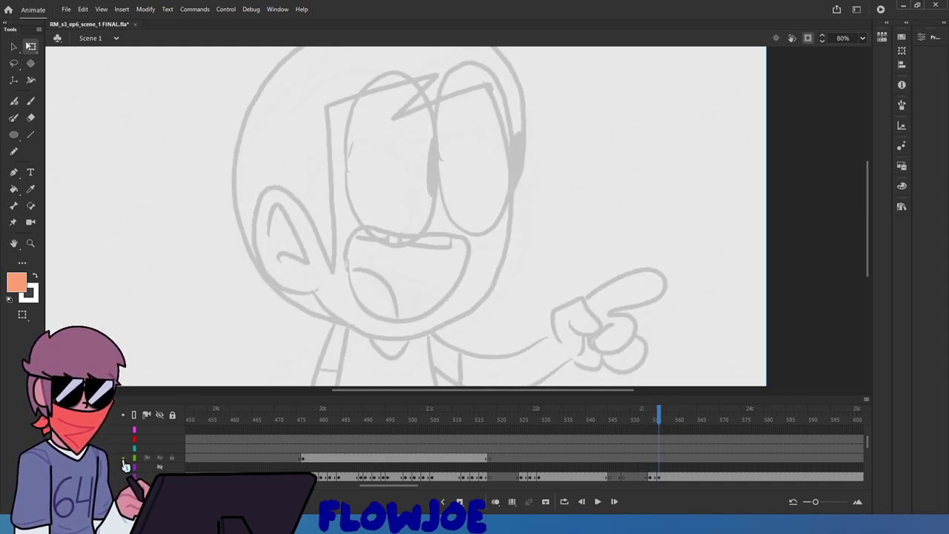
{"action": "left_click", "coordinate": [159, 458]}
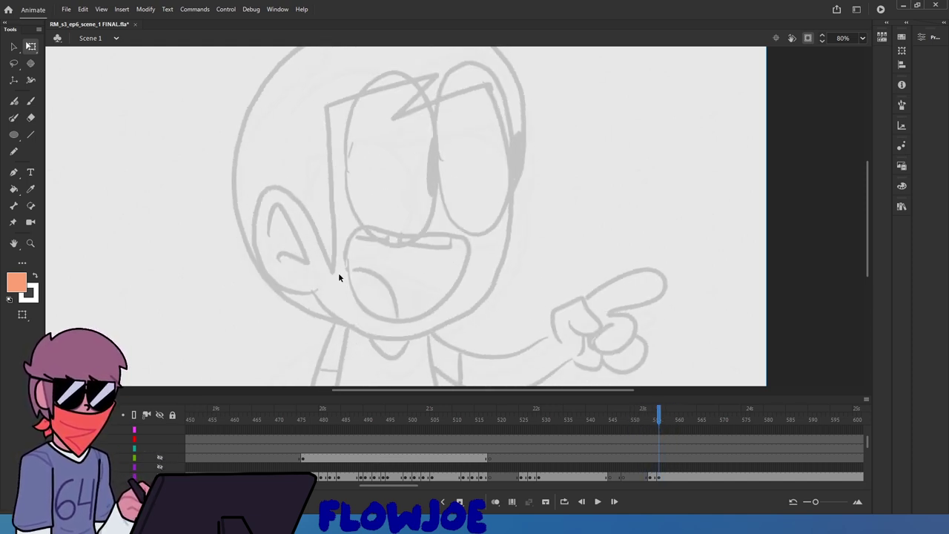
Show the hidden character artwork again and slightly squash both eyes vertically at frame 554
{"action": "left_click", "coordinate": [158, 460]}
{"action": "left_click", "coordinate": [655, 417]}
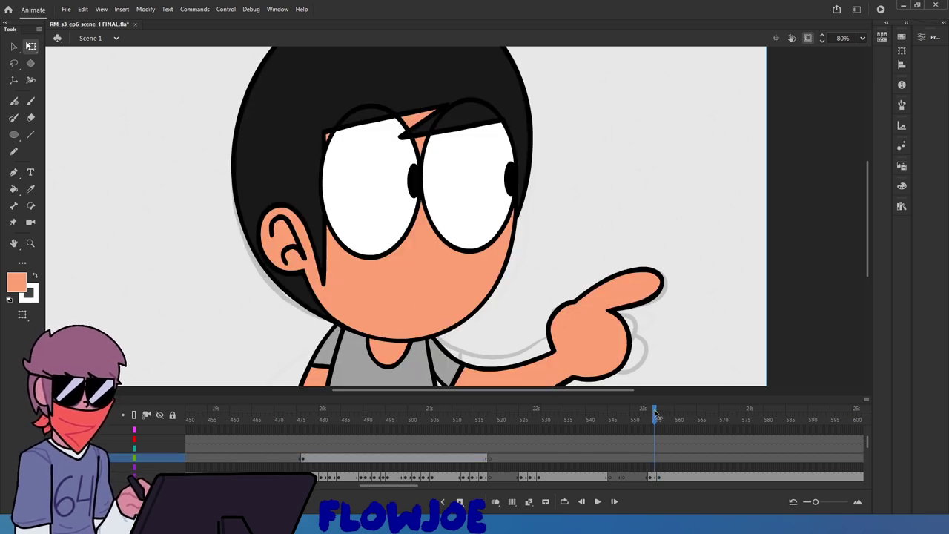
{"action": "mouse_move", "coordinate": [655, 417]}
{"action": "left_mouse_down"}
{"action": "mouse_move", "coordinate": [646, 416]}
{"action": "mouse_move", "coordinate": [656, 416]}
{"action": "left_mouse_up"}
{"action": "left_click", "coordinate": [449, 194]}
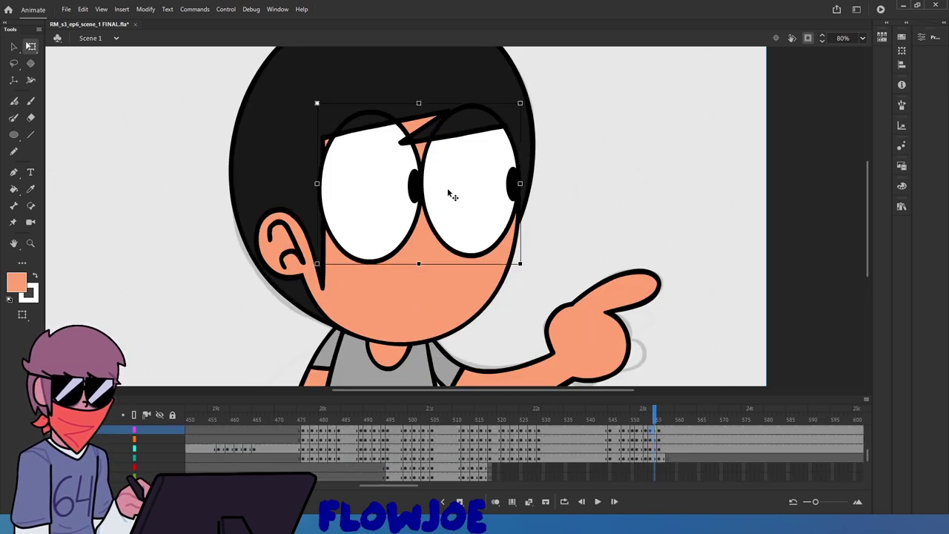
{"action": "left_click", "coordinate": [423, 111]}
{"action": "left_click", "coordinate": [421, 193]}
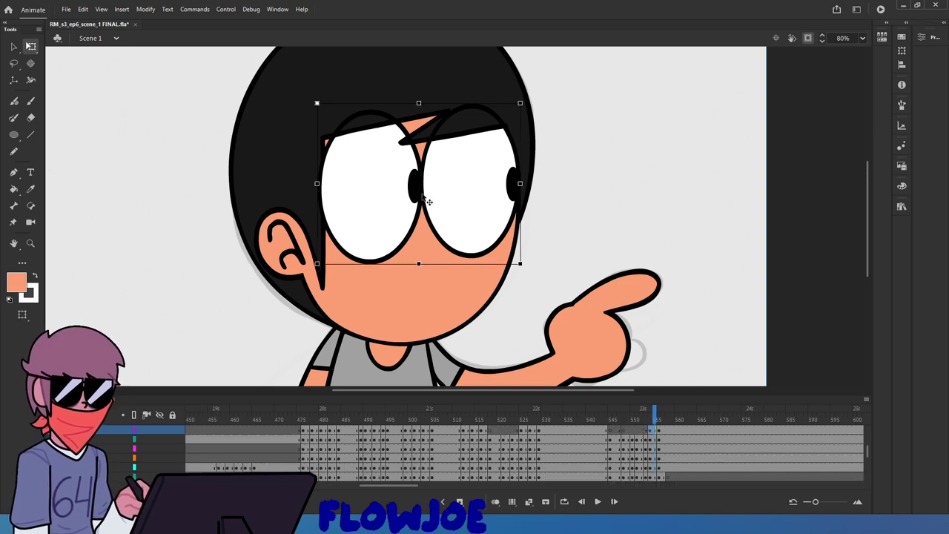
{"action": "left_click", "coordinate": [396, 183]}
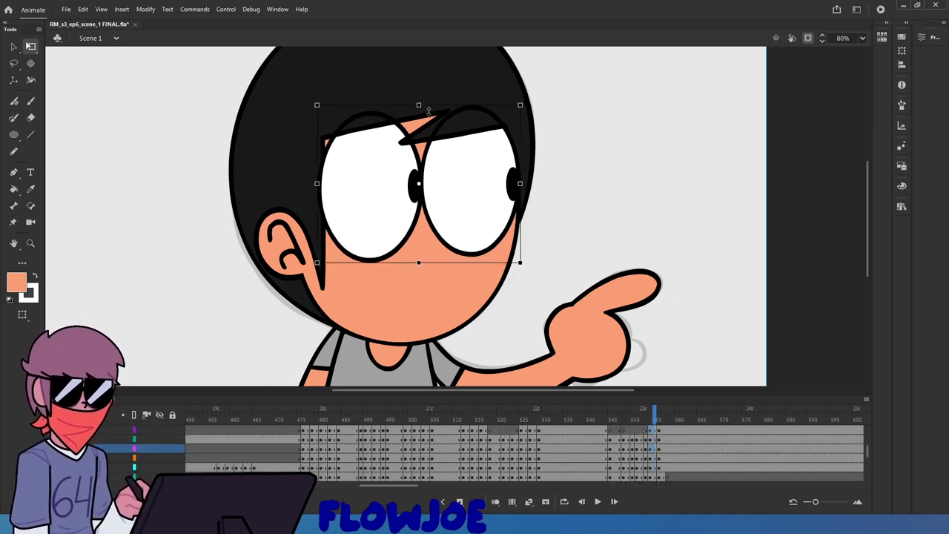
{"action": "left_click_drag", "start_coordinate": [428, 111], "coordinate": [431, 114]}
Scrub ahead to frame 556 to check the eyes against the head pose, and save the scene file
{"action": "left_click_drag", "start_coordinate": [656, 419], "coordinate": [665, 436]}
{"action": "scroll", "coordinate": [641, 374], "scroll_direction": "down", "scroll_amount": 2}
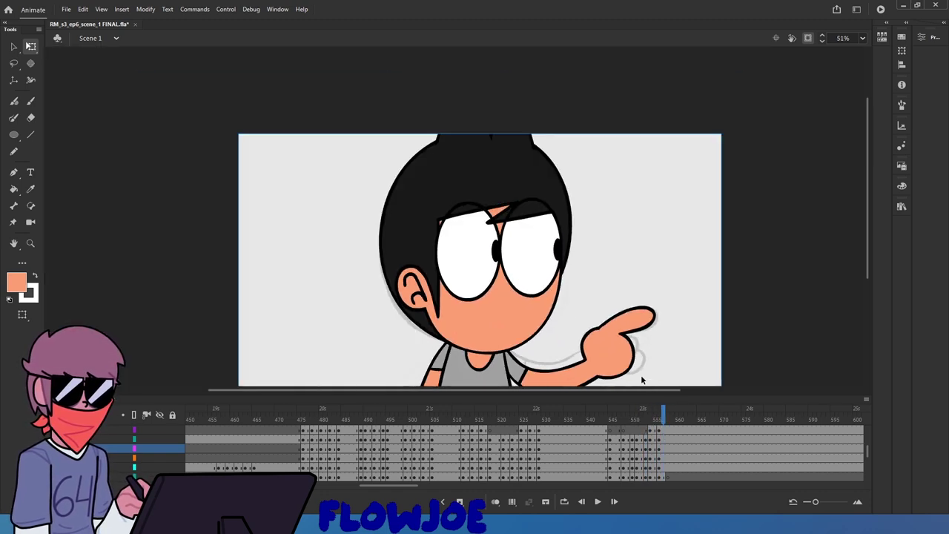
{"action": "left_click_drag", "start_coordinate": [642, 389], "coordinate": [604, 389]}
{"action": "scroll", "coordinate": [668, 365], "scroll_direction": "down", "scroll_amount": 2}
{"action": "scroll", "coordinate": [530, 359], "scroll_direction": "up", "scroll_amount": 3}
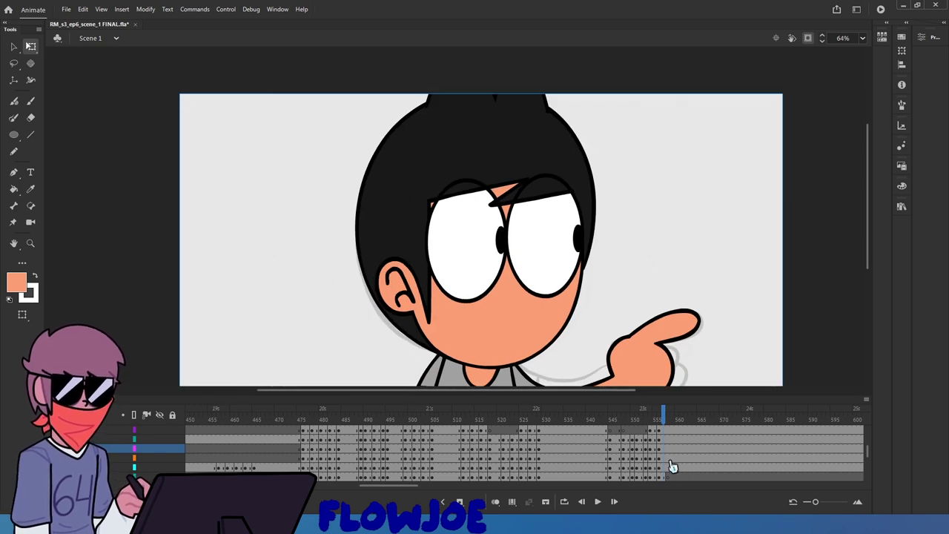
{"action": "key", "text": "ctrl+s"}
Turn off clipping outside the stage at frame 554 to view the full character and reference art, and turn clipping back on
{"action": "scroll", "coordinate": [665, 461], "scroll_direction": "up", "scroll_amount": 3}
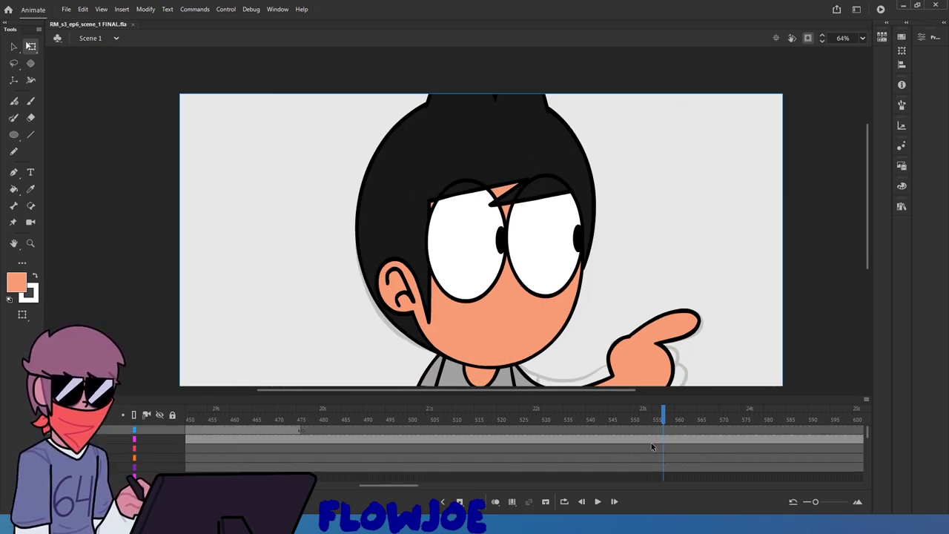
{"action": "left_click", "coordinate": [653, 446]}
{"action": "scroll", "coordinate": [602, 311], "scroll_direction": "down", "scroll_amount": 3}
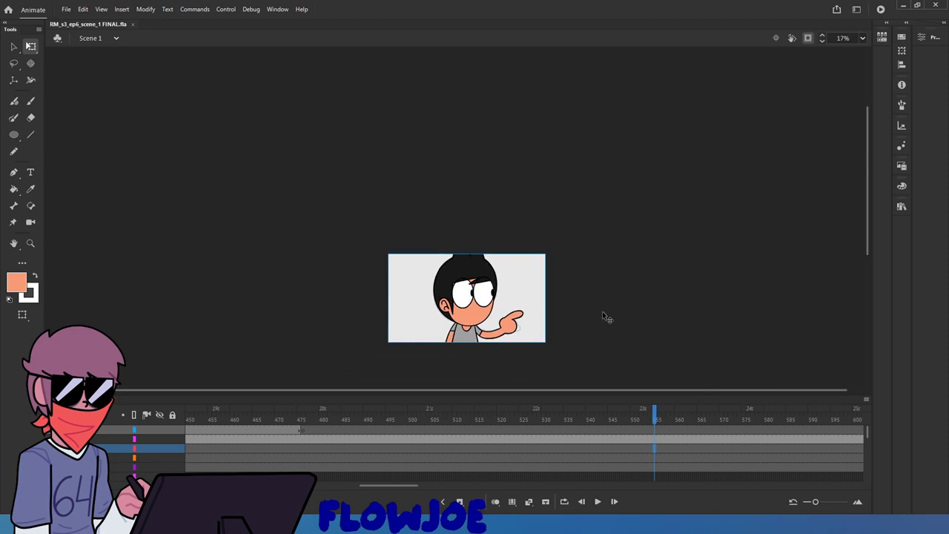
{"action": "left_click", "coordinate": [808, 39]}
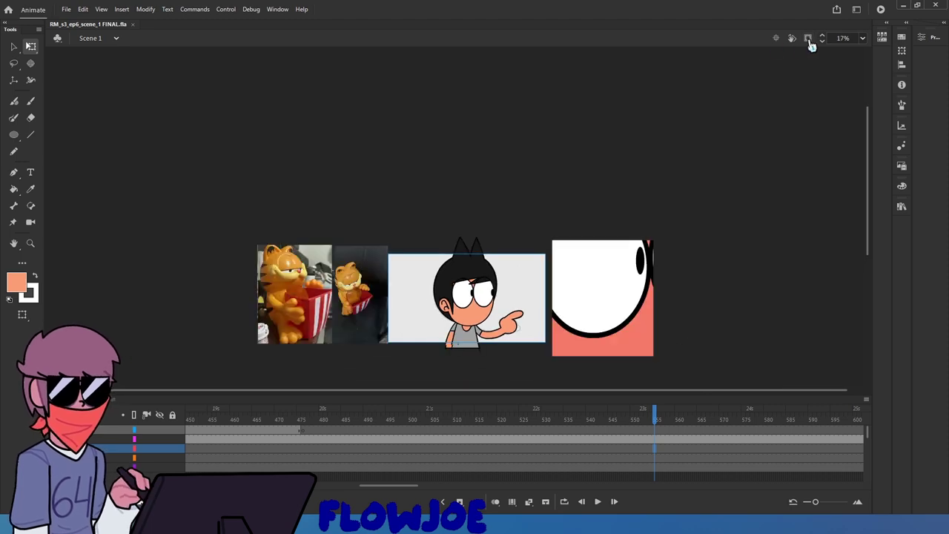
{"action": "scroll", "coordinate": [576, 315], "scroll_direction": "up", "scroll_amount": 1}
{"action": "scroll", "coordinate": [461, 343], "scroll_direction": "up", "scroll_amount": 1}
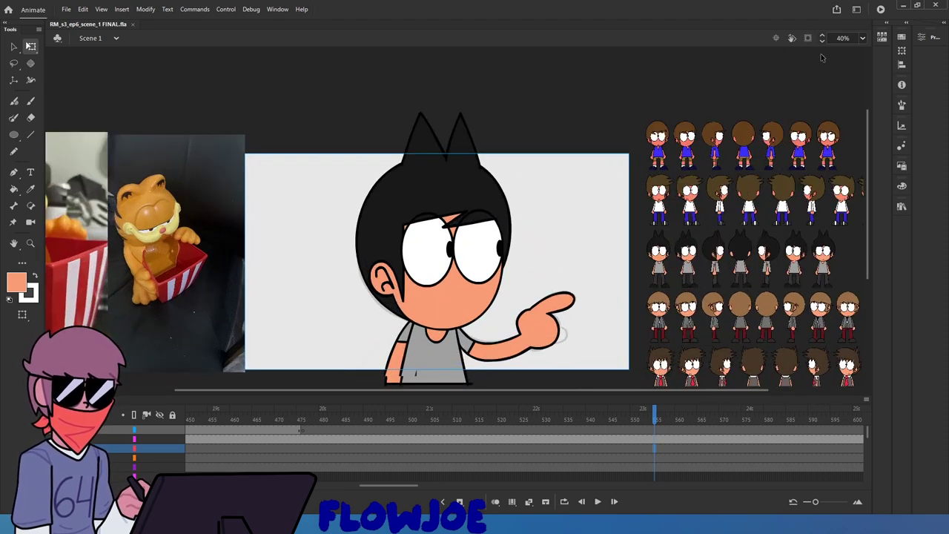
{"action": "left_click", "coordinate": [808, 38]}
{"action": "scroll", "coordinate": [427, 294], "scroll_direction": "up", "scroll_amount": 1}
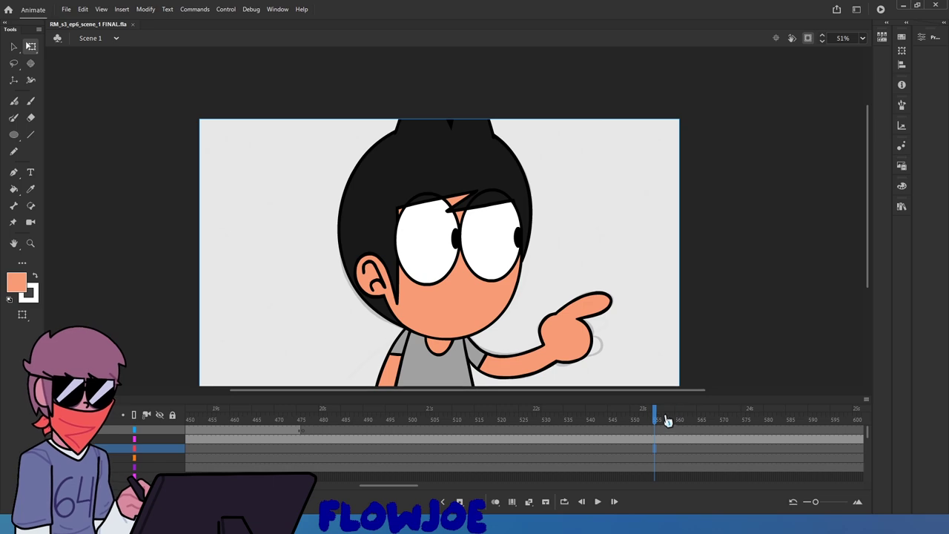
Examine the shoulder and shirt outline up close at frames 555 and 556
{"action": "mouse_move", "coordinate": [667, 421]}
{"action": "left_mouse_down"}
{"action": "mouse_move", "coordinate": [647, 420]}
{"action": "mouse_move", "coordinate": [659, 420]}
{"action": "left_mouse_up"}
{"action": "left_click", "coordinate": [489, 363]}
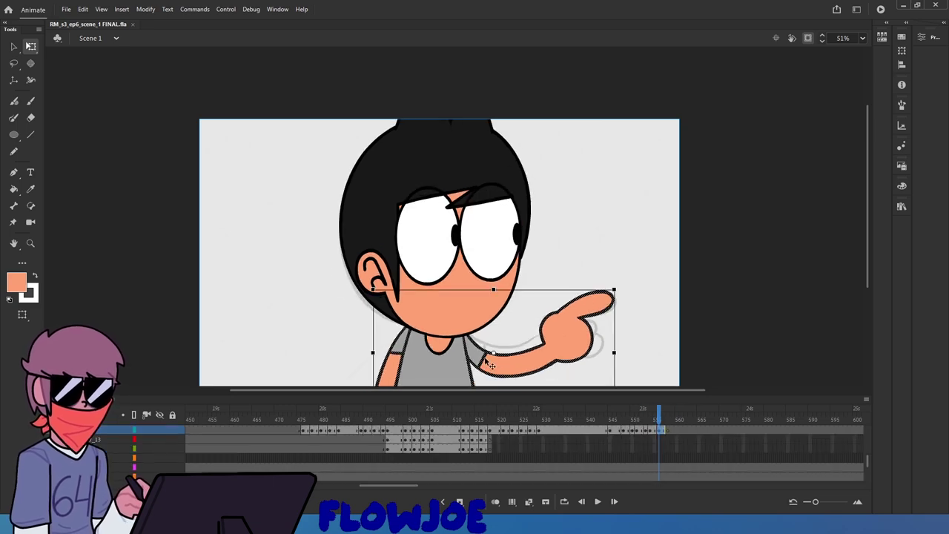
{"action": "scroll", "coordinate": [489, 363], "scroll_direction": "up", "scroll_amount": 5}
{"action": "scroll", "coordinate": [491, 275], "scroll_direction": "up", "scroll_amount": 3}
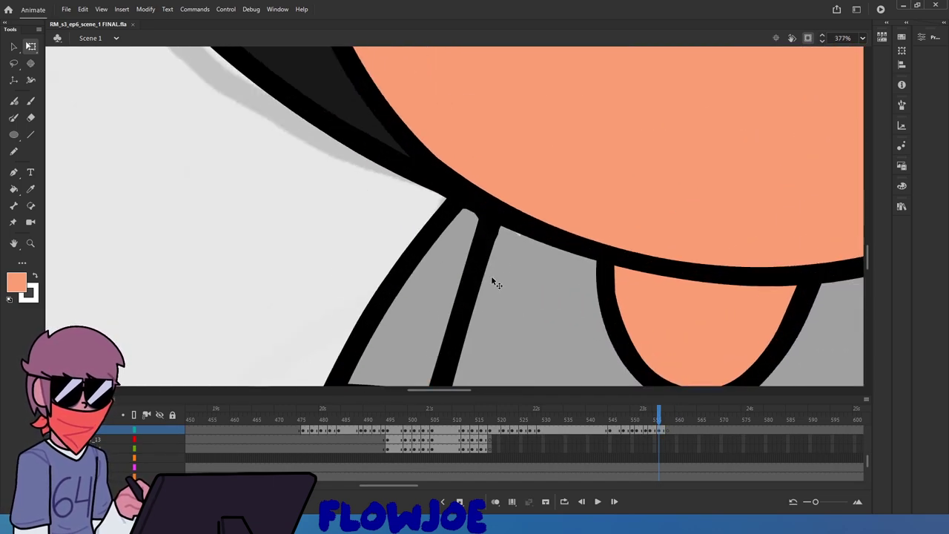
{"action": "scroll", "coordinate": [518, 236], "scroll_direction": "up", "scroll_amount": 3}
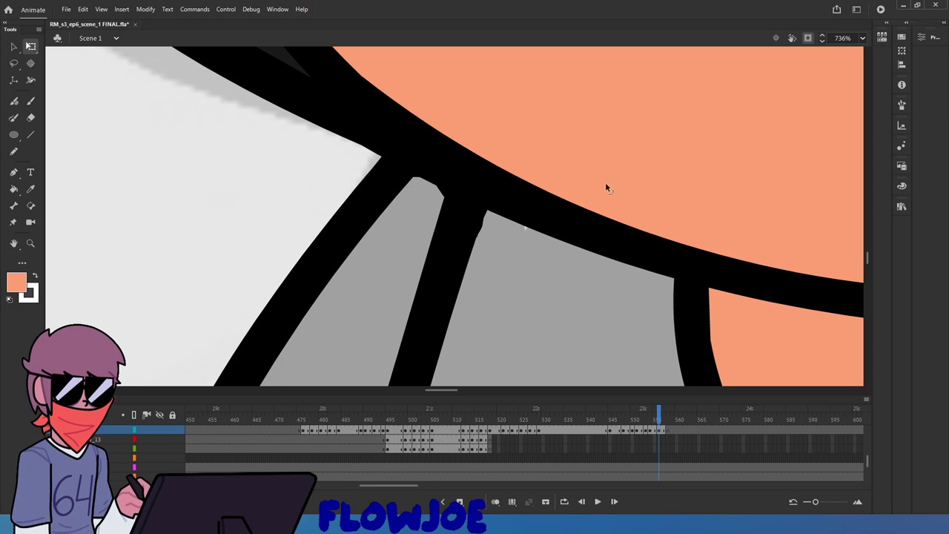
{"action": "left_click", "coordinate": [657, 420]}
{"action": "left_click", "coordinate": [664, 420]}
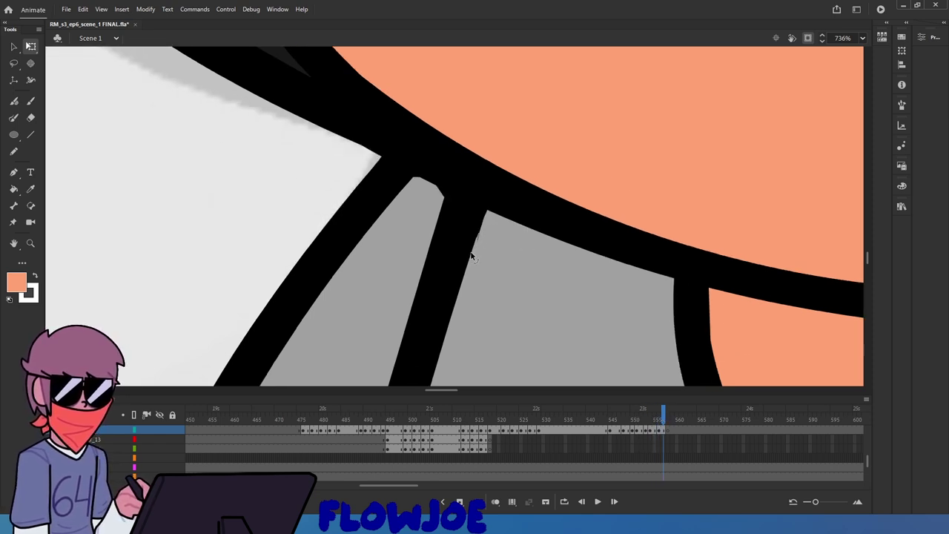
{"action": "scroll", "coordinate": [466, 267], "scroll_direction": "down", "scroll_amount": 7}
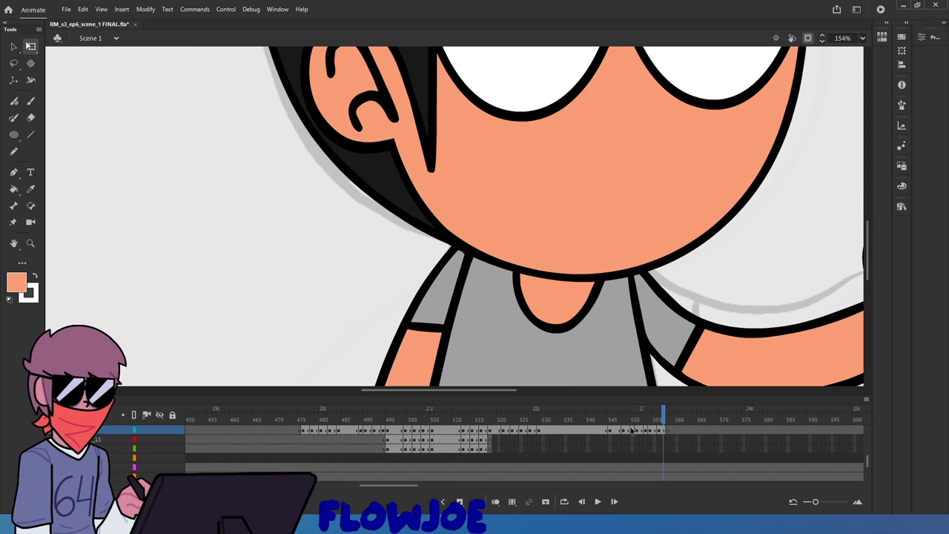
Select the torso and arms artwork at frame 555 and check how it sits under the head
{"action": "left_click", "coordinate": [667, 431]}
{"action": "scroll", "coordinate": [712, 371], "scroll_direction": "up", "scroll_amount": 3}
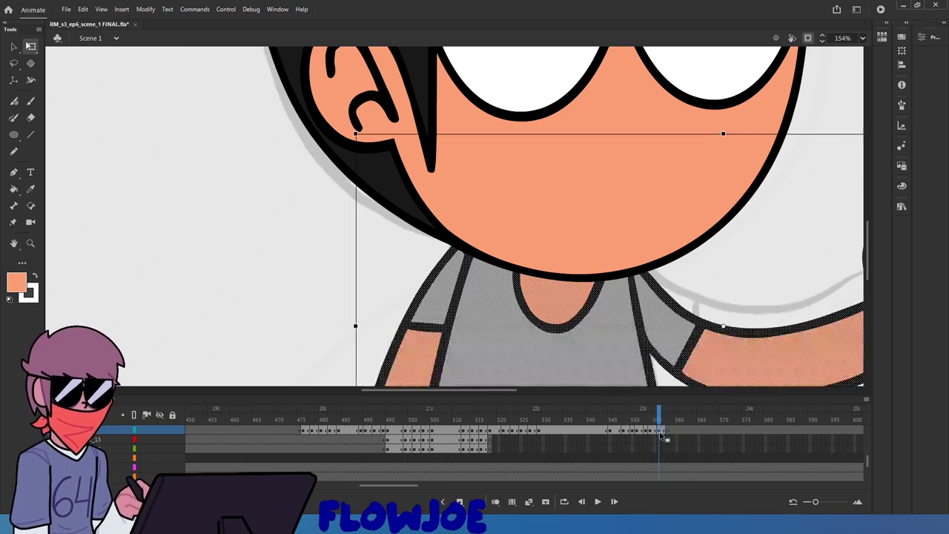
{"action": "key", "text": "comma"}
{"action": "key", "text": "comma"}
{"action": "scroll", "coordinate": [737, 277], "scroll_direction": "down", "scroll_amount": 5}
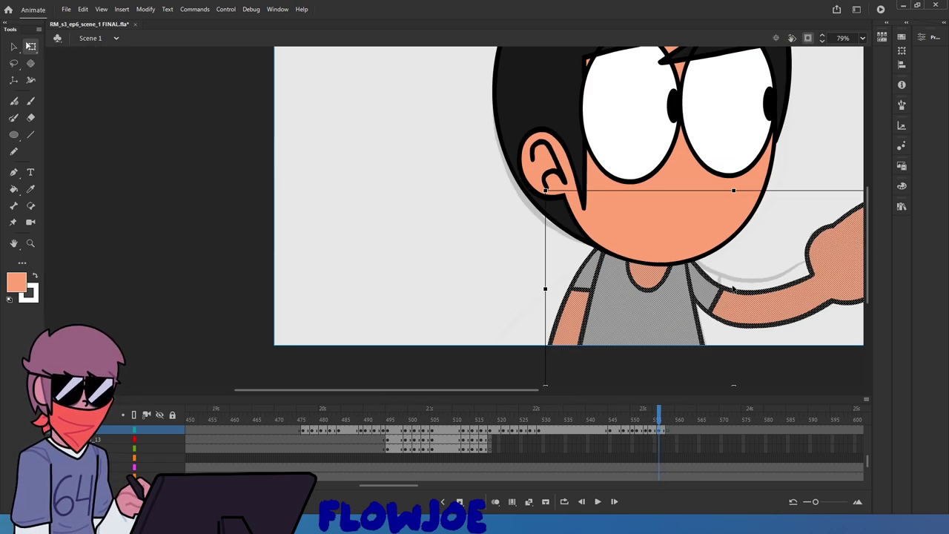
{"action": "scroll", "coordinate": [426, 199], "scroll_direction": "up", "scroll_amount": 3}
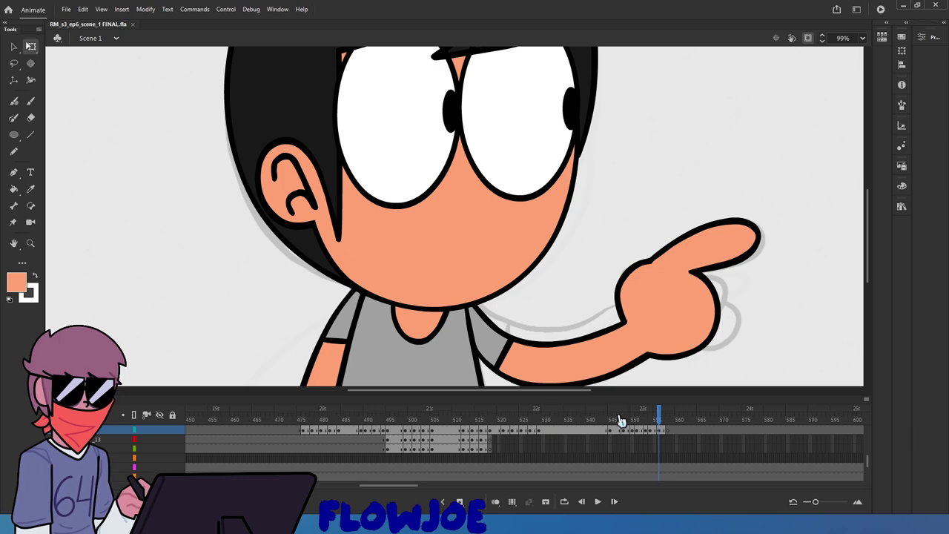
Replay the motion from around frame 544 and scrub between frames 546 and 557 to check the pointing arm
{"action": "left_click_drag", "start_coordinate": [626, 419], "coordinate": [608, 419]}
{"action": "left_click", "coordinate": [601, 502]}
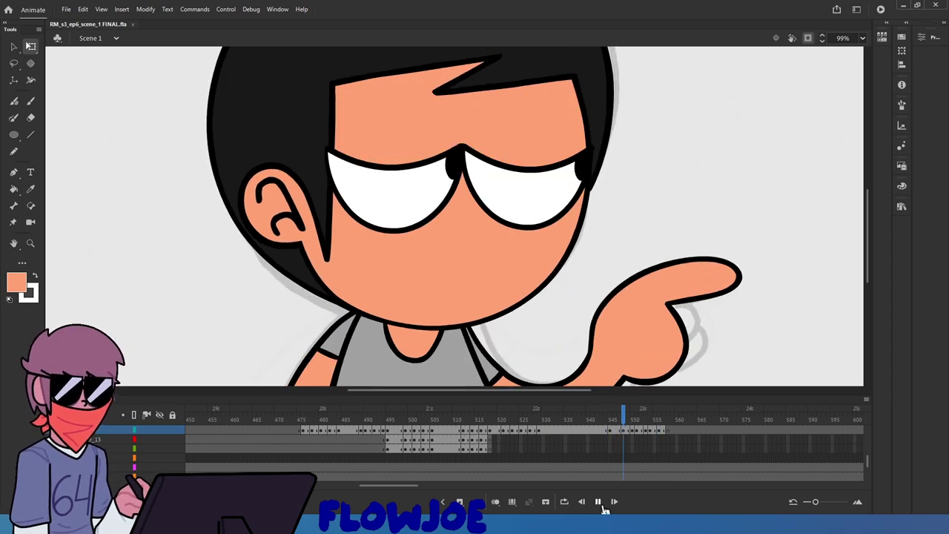
{"action": "mouse_move", "coordinate": [695, 415]}
{"action": "left_mouse_down"}
{"action": "mouse_move", "coordinate": [682, 418]}
{"action": "mouse_move", "coordinate": [726, 441]}
{"action": "mouse_move", "coordinate": [692, 443]}
{"action": "mouse_move", "coordinate": [632, 420]}
{"action": "mouse_move", "coordinate": [671, 420]}
{"action": "left_mouse_up"}
{"action": "scroll", "coordinate": [689, 352], "scroll_direction": "down", "scroll_amount": 3}
{"action": "scroll", "coordinate": [678, 332], "scroll_direction": "up", "scroll_amount": 2}
{"action": "left_click", "coordinate": [675, 416]}
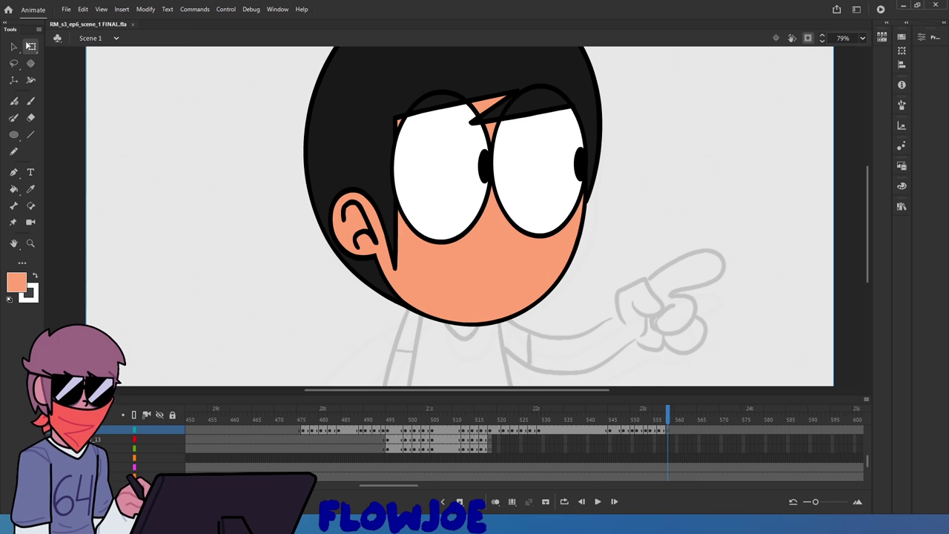
{"action": "left_click", "coordinate": [623, 420]}
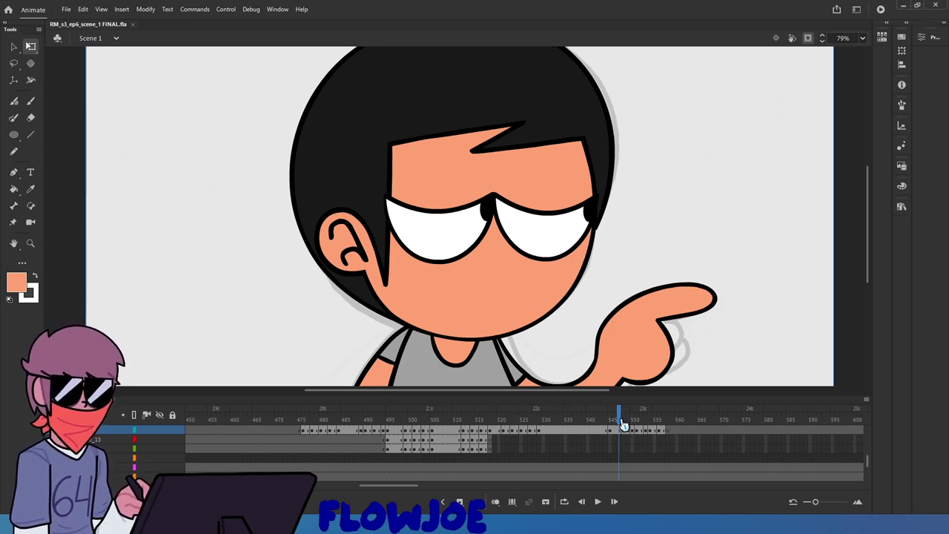
{"action": "left_click_drag", "start_coordinate": [625, 425], "coordinate": [648, 442]}
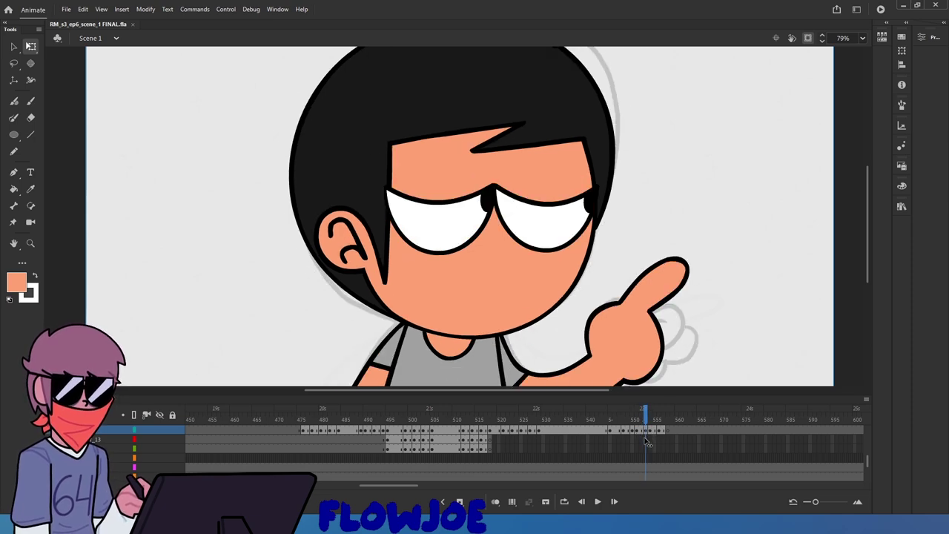
Reshape the outline where the pointing finger meets the fist at frame 552, smoothing the upper edge and trimming the excess black inside
{"action": "left_click", "coordinate": [649, 315]}
{"action": "left_click", "coordinate": [663, 312]}
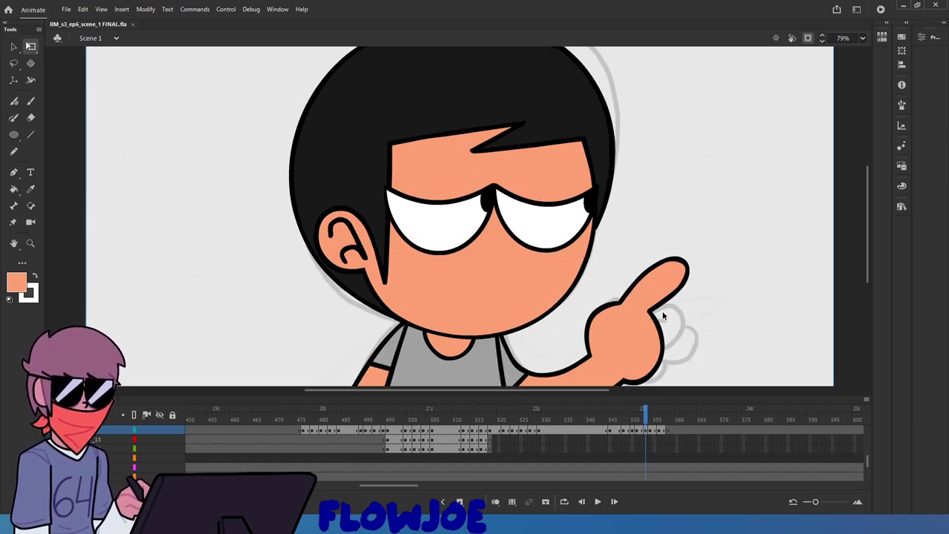
{"action": "scroll", "coordinate": [663, 316], "scroll_direction": "up", "scroll_amount": 3}
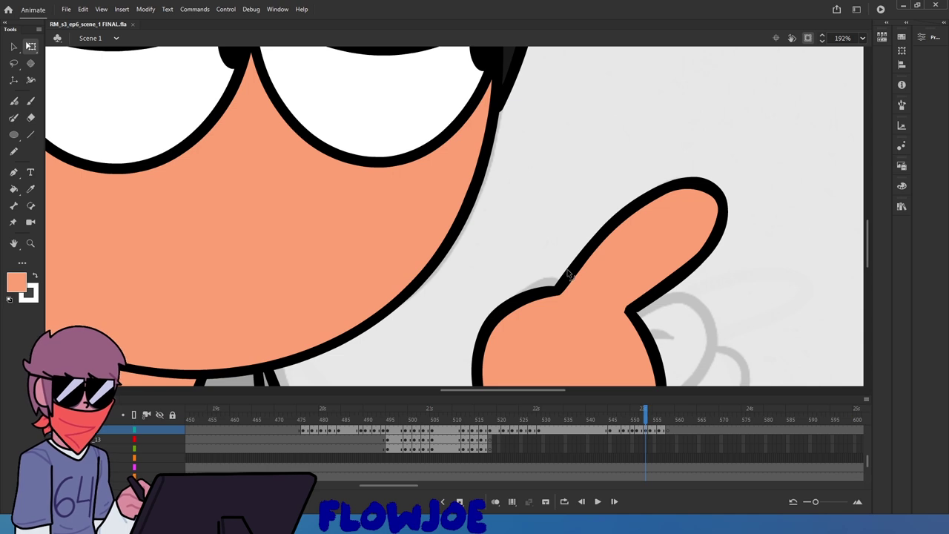
{"action": "left_click_drag", "start_coordinate": [550, 284], "coordinate": [537, 290]}
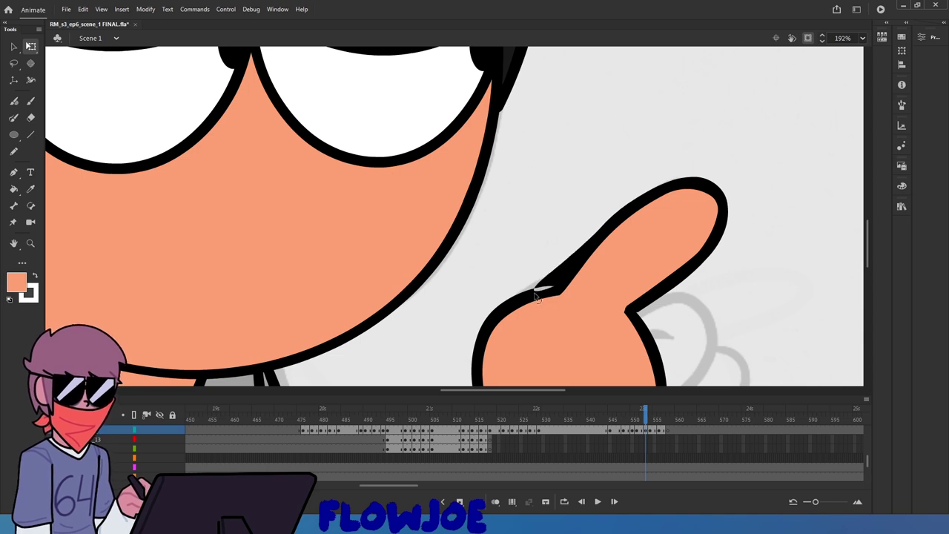
{"action": "left_click", "coordinate": [585, 241]}
{"action": "left_click", "coordinate": [582, 236]}
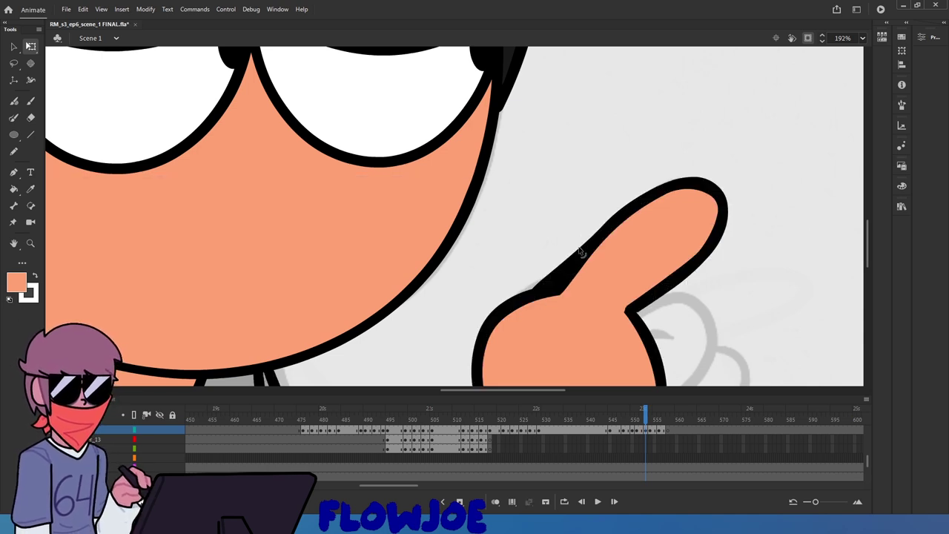
{"action": "left_click_drag", "start_coordinate": [580, 247], "coordinate": [519, 324]}
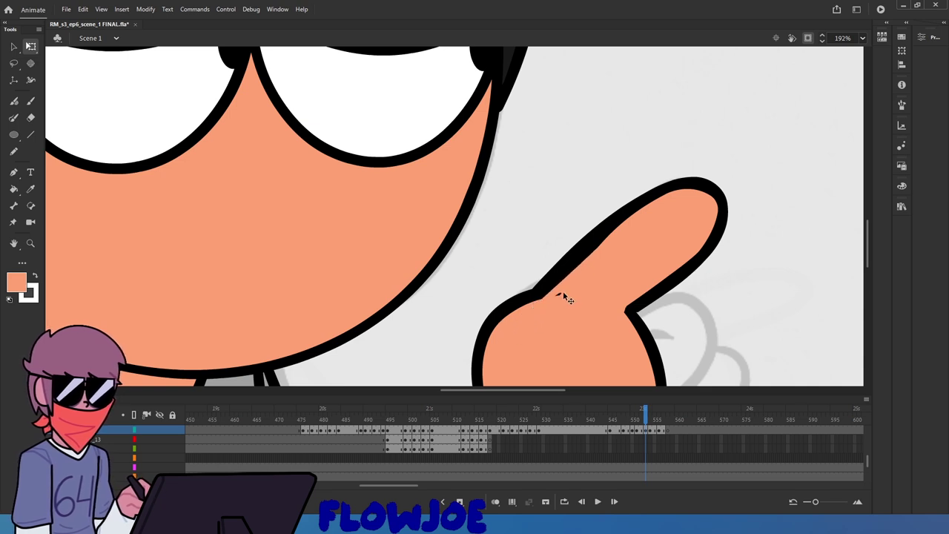
{"action": "left_click_drag", "start_coordinate": [559, 292], "coordinate": [528, 324]}
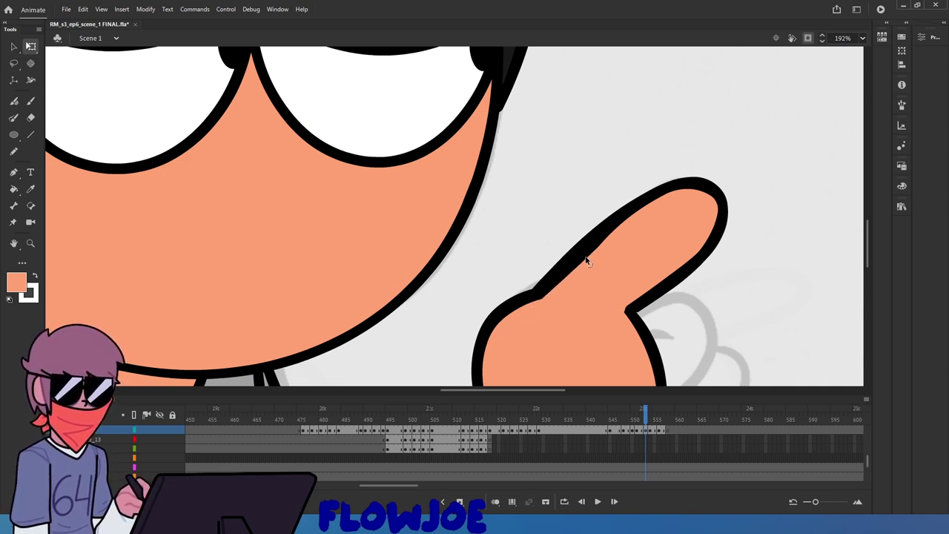
{"action": "left_click_drag", "start_coordinate": [585, 259], "coordinate": [577, 257]}
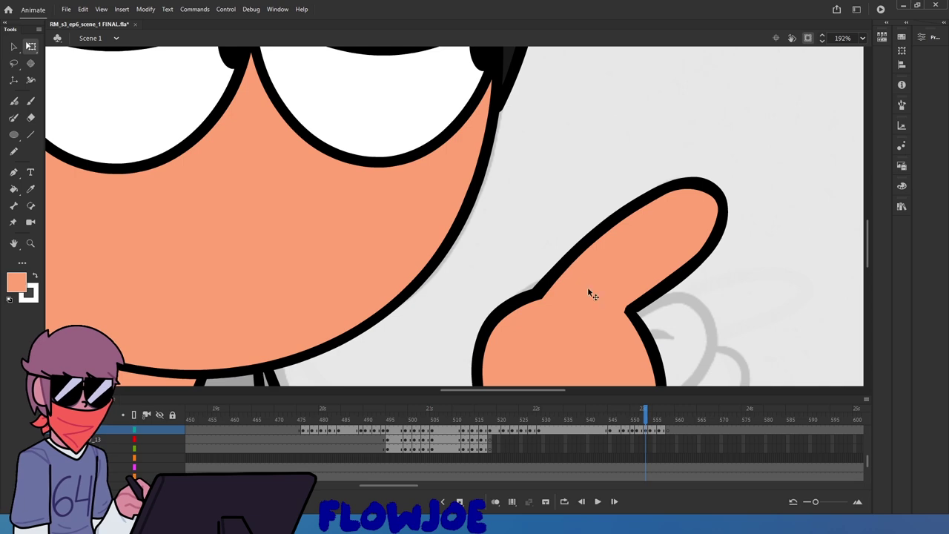
Scrub through frames 551 to 555 to check the reshaped hand within the pointing motion
{"action": "scroll", "coordinate": [642, 339], "scroll_direction": "down", "scroll_amount": 3}
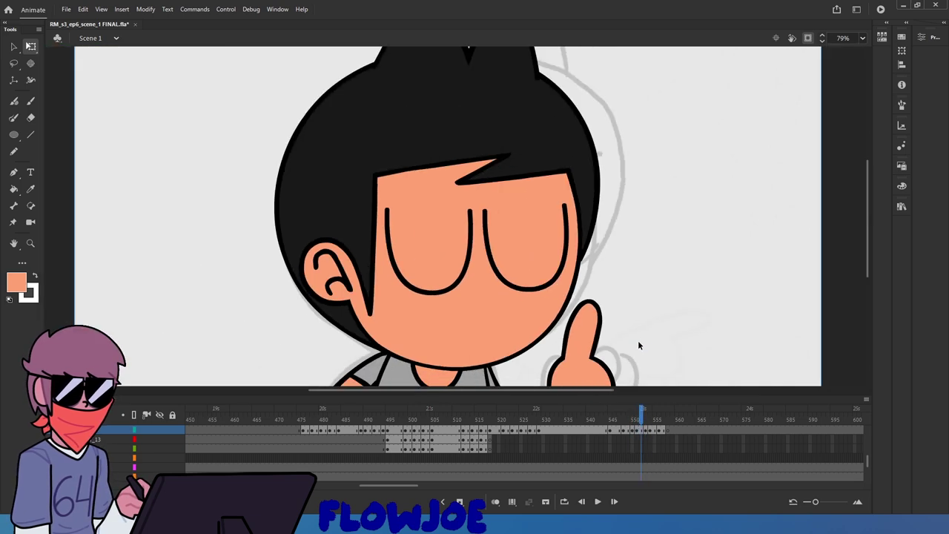
{"action": "left_click", "coordinate": [645, 421]}
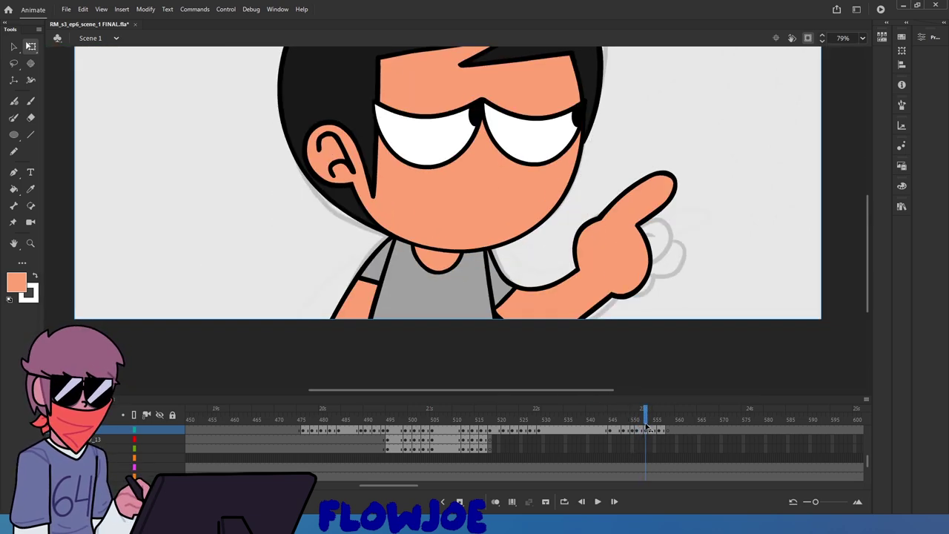
{"action": "mouse_move", "coordinate": [647, 425]}
{"action": "left_mouse_down"}
{"action": "mouse_move", "coordinate": [623, 436]}
{"action": "mouse_move", "coordinate": [659, 441]}
{"action": "left_mouse_up"}
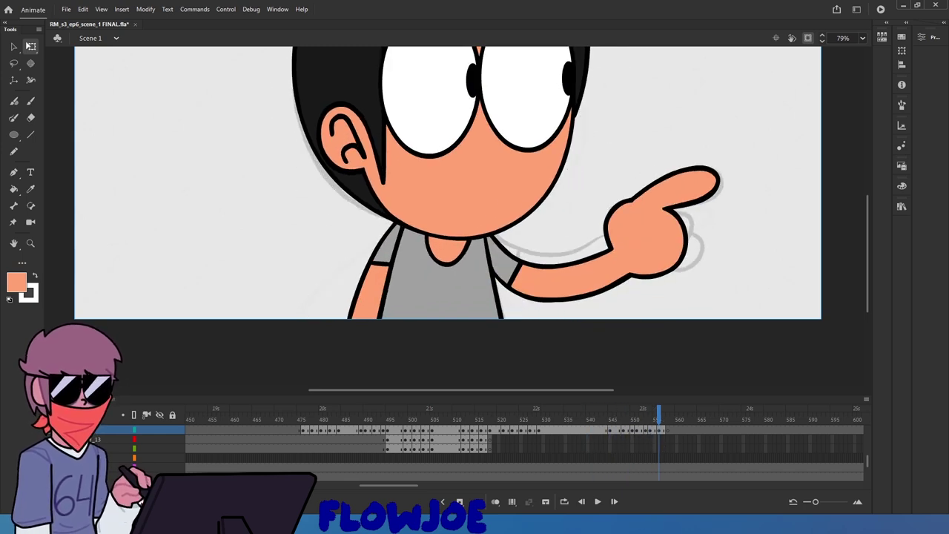
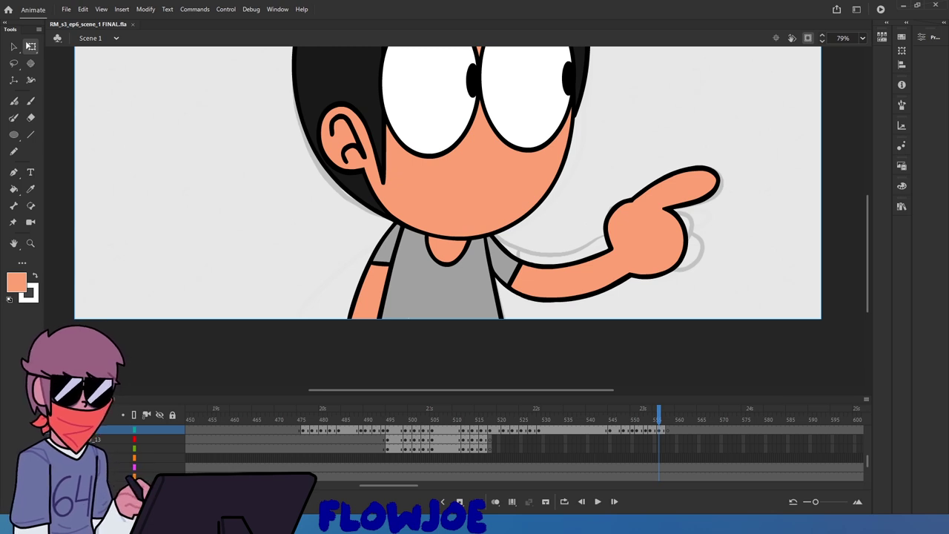
{"action": "scroll", "coordinate": [482, 299], "scroll_direction": "up", "scroll_amount": 3}
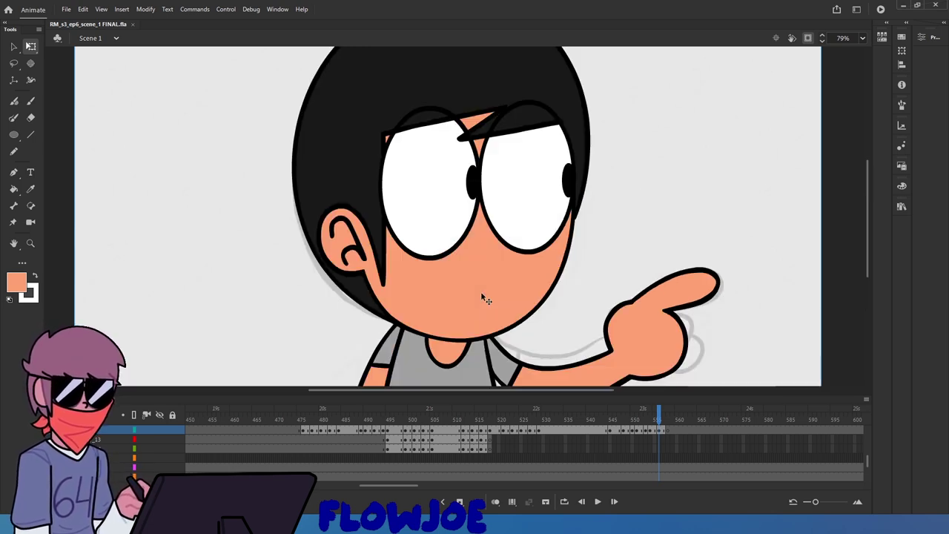
Select the torso and arms artwork at frame 555 and move its transformation point to the neck
{"action": "mouse_move", "coordinate": [656, 429]}
{"action": "left_mouse_down"}
{"action": "mouse_move", "coordinate": [658, 420]}
{"action": "mouse_move", "coordinate": [642, 420]}
{"action": "mouse_move", "coordinate": [664, 436]}
{"action": "left_mouse_up"}
{"action": "left_click", "coordinate": [662, 435]}
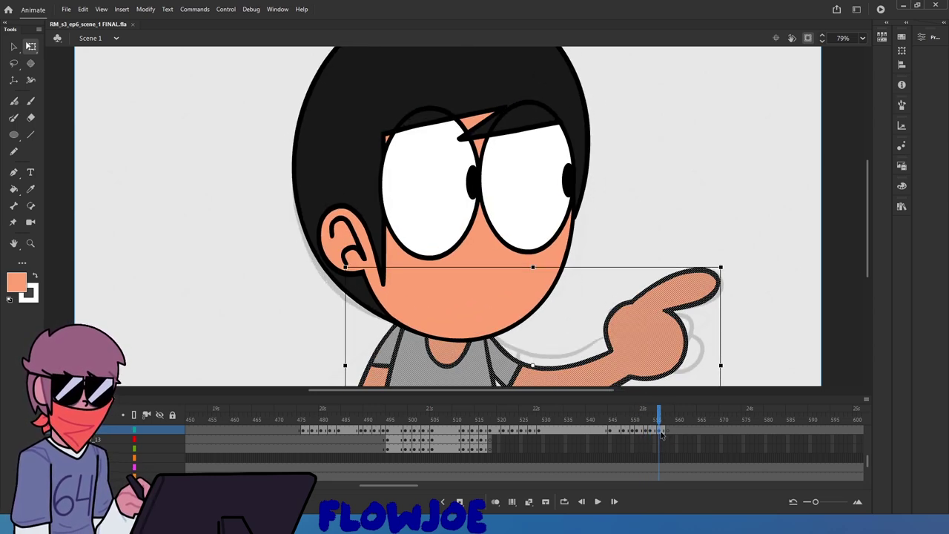
{"action": "scroll", "coordinate": [442, 366], "scroll_direction": "down", "scroll_amount": 3}
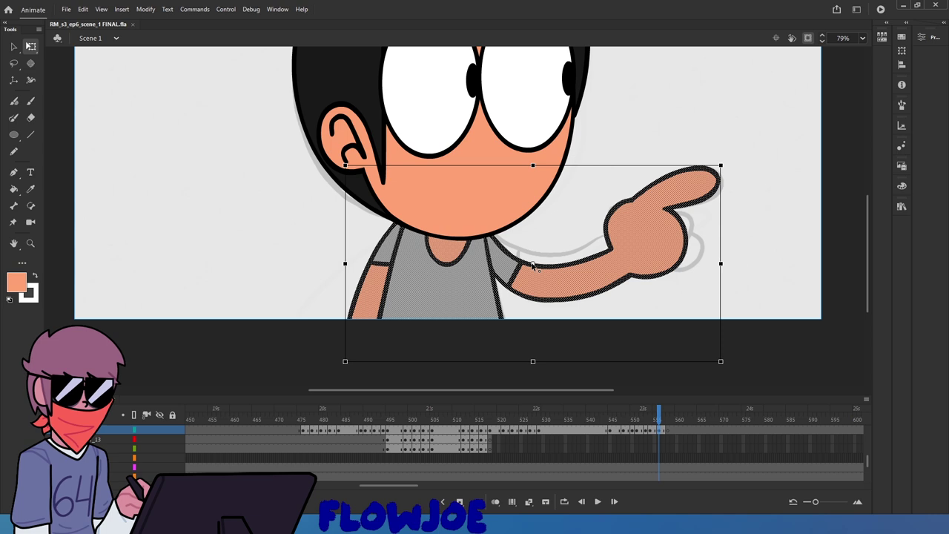
{"action": "left_click_drag", "start_coordinate": [533, 264], "coordinate": [441, 230]}
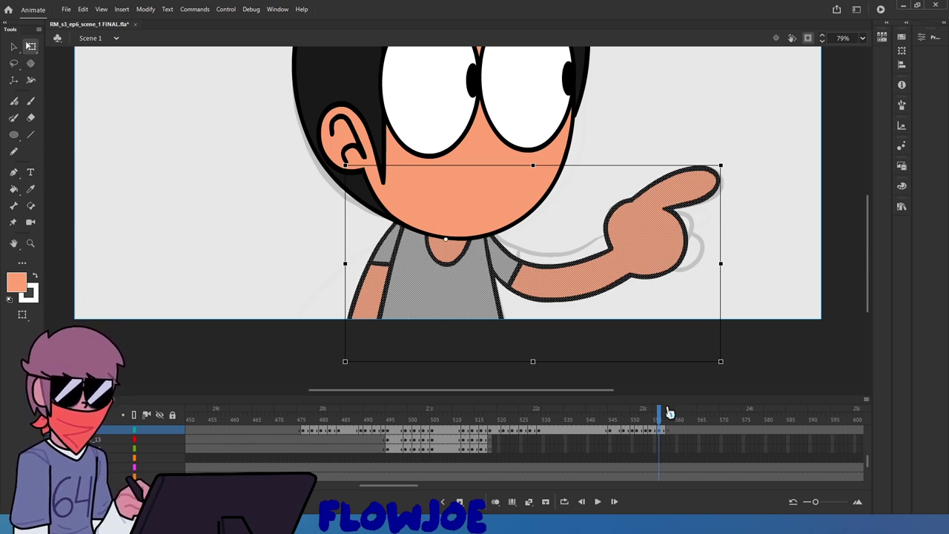
Replay the motion from around frame 541 and check the arm and head up to frame 557 with the whole pose in view
{"action": "left_click_drag", "start_coordinate": [662, 416], "coordinate": [591, 449]}
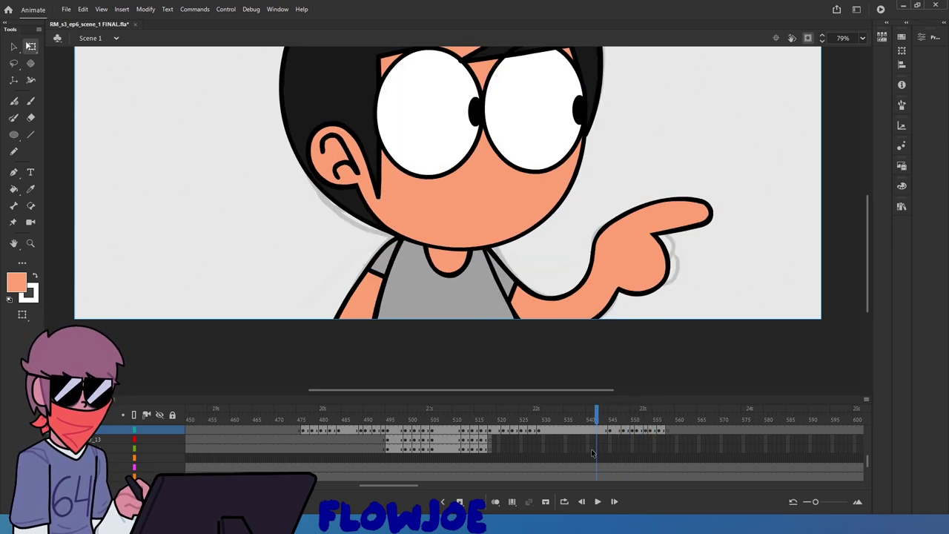
{"action": "left_click", "coordinate": [598, 502]}
{"action": "left_click", "coordinate": [627, 419]}
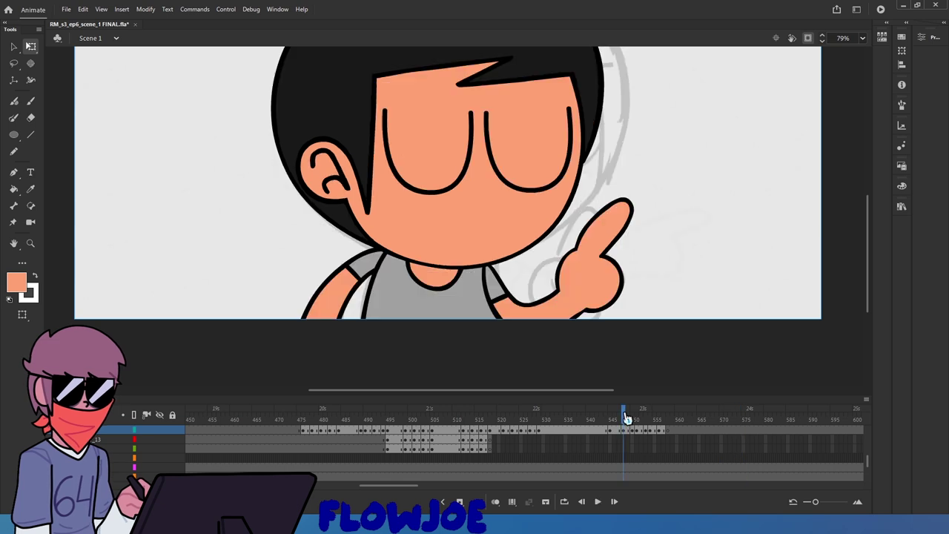
{"action": "left_click_drag", "start_coordinate": [626, 419], "coordinate": [664, 434]}
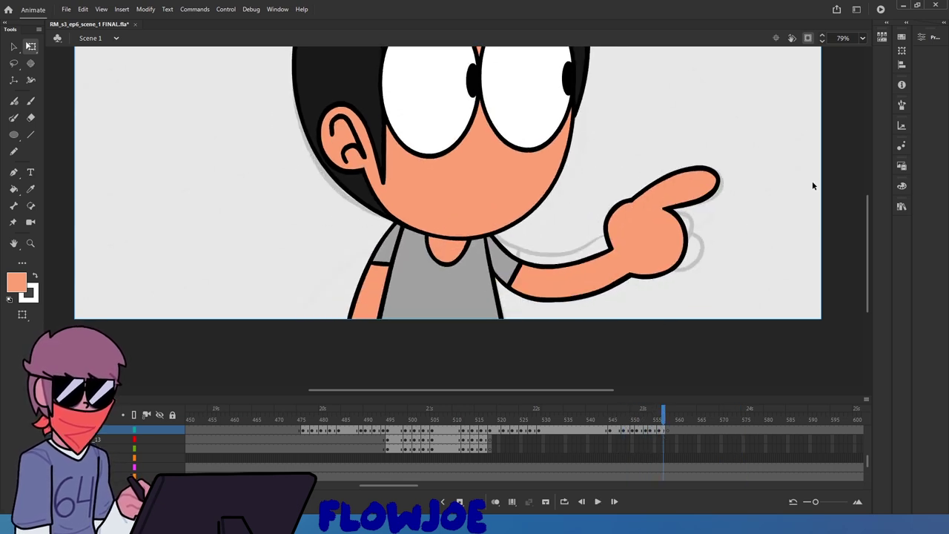
{"action": "left_click", "coordinate": [863, 39]}
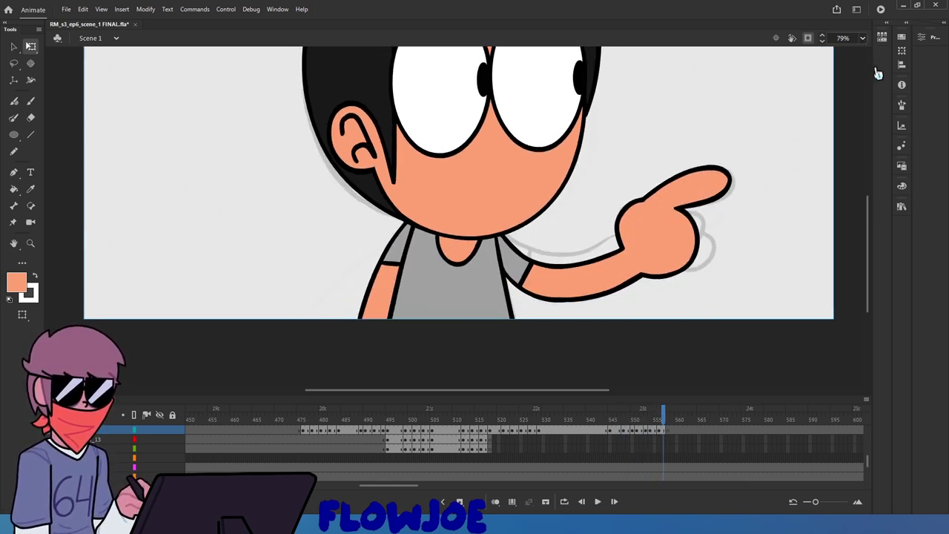
{"action": "left_click", "coordinate": [864, 43]}
{"action": "left_click", "coordinate": [867, 83]}
{"action": "mouse_move", "coordinate": [667, 430]}
{"action": "left_mouse_down"}
{"action": "mouse_move", "coordinate": [658, 429]}
{"action": "mouse_move", "coordinate": [667, 445]}
{"action": "left_mouse_up"}
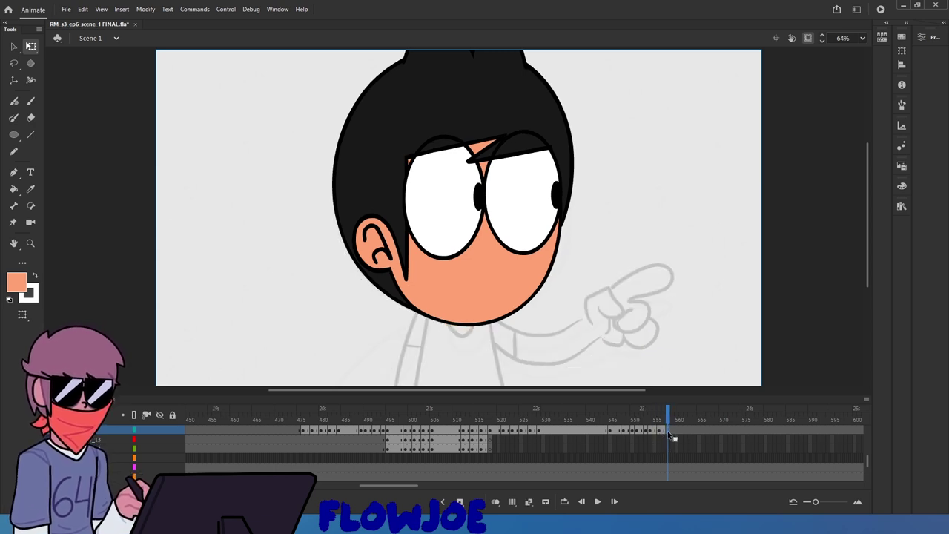
Set the fill colour to black, replay the motion from around frame 544 and inspect the frames up to 549
{"action": "left_click", "coordinate": [20, 287]}
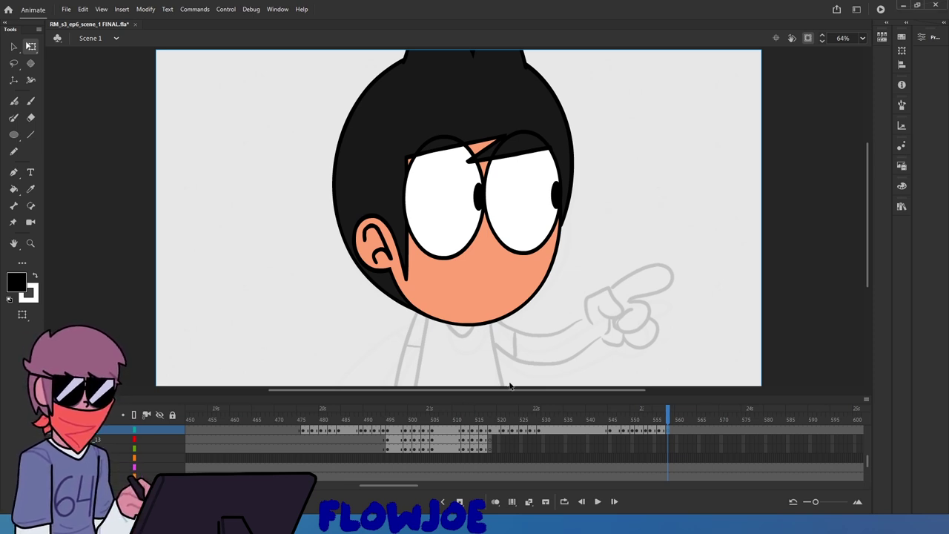
{"action": "left_click", "coordinate": [662, 420]}
{"action": "scroll", "coordinate": [664, 437], "scroll_direction": "up", "scroll_amount": 2}
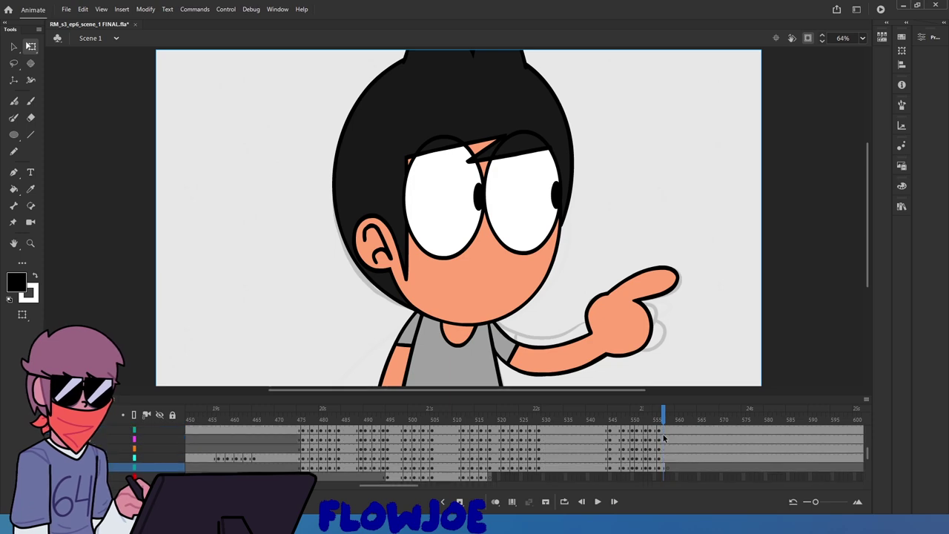
{"action": "left_click", "coordinate": [654, 419]}
{"action": "left_click_drag", "start_coordinate": [656, 422], "coordinate": [609, 431]}
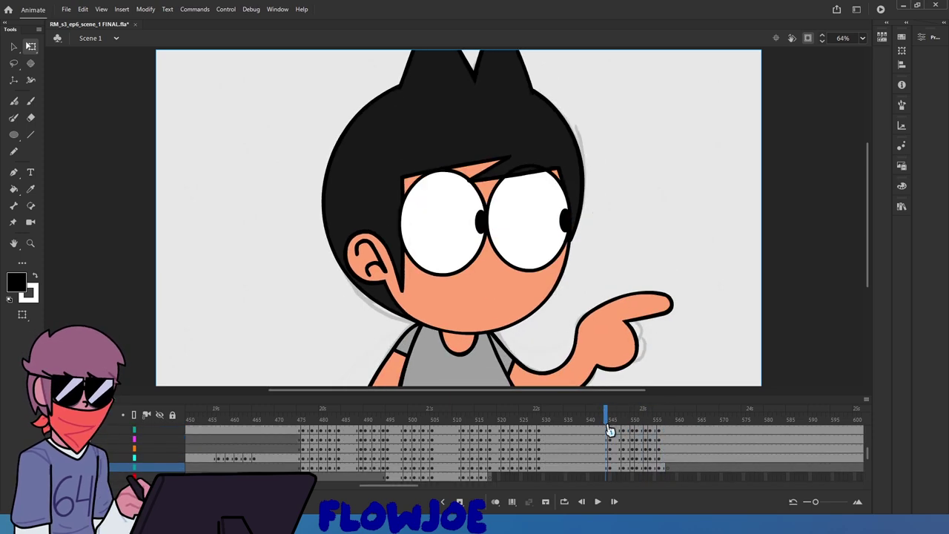
{"action": "left_click", "coordinate": [597, 502]}
{"action": "left_click", "coordinate": [597, 502]}
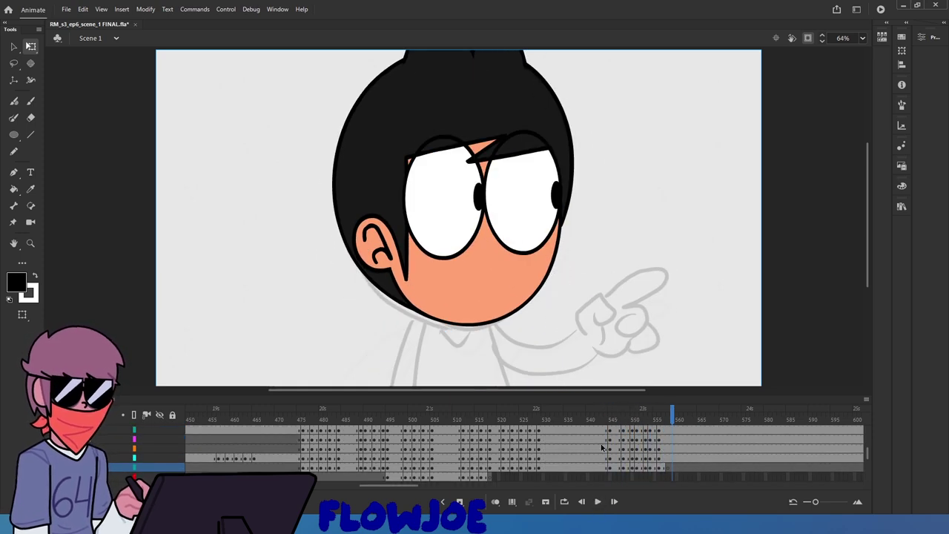
{"action": "left_click", "coordinate": [606, 420]}
{"action": "left_click_drag", "start_coordinate": [612, 421], "coordinate": [634, 446]}
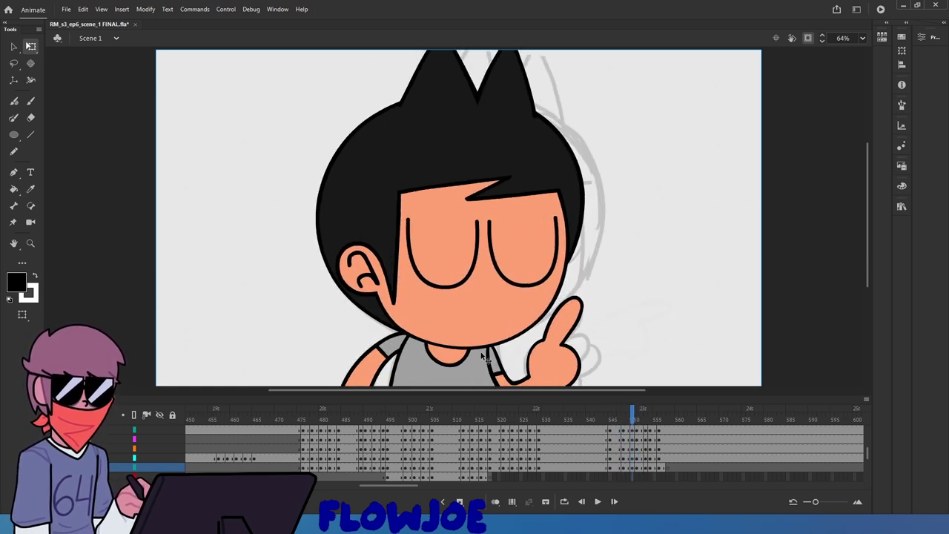
Narrow the neckline shape slightly from its left side at frame 549 and fill the gap with the shirt's grey
{"action": "left_click", "coordinate": [451, 373]}
{"action": "left_click", "coordinate": [556, 345]}
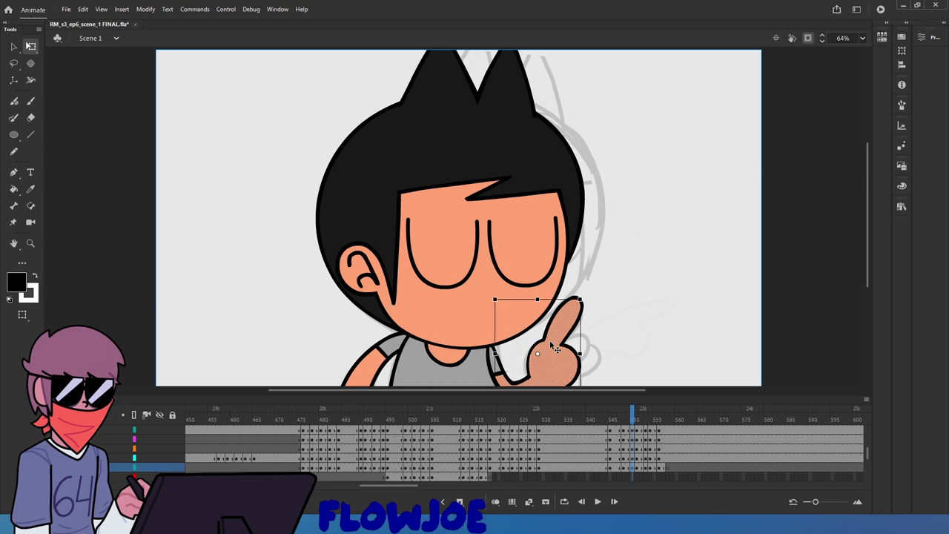
{"action": "left_click", "coordinate": [523, 345]}
{"action": "left_click", "coordinate": [446, 355]}
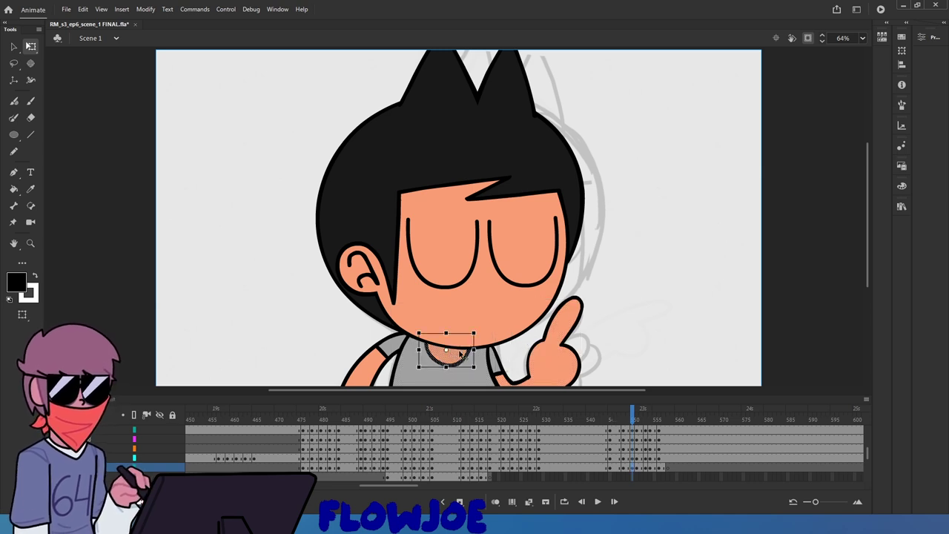
{"action": "left_click_drag", "start_coordinate": [418, 350], "coordinate": [423, 351]}
{"action": "left_click", "coordinate": [277, 298]}
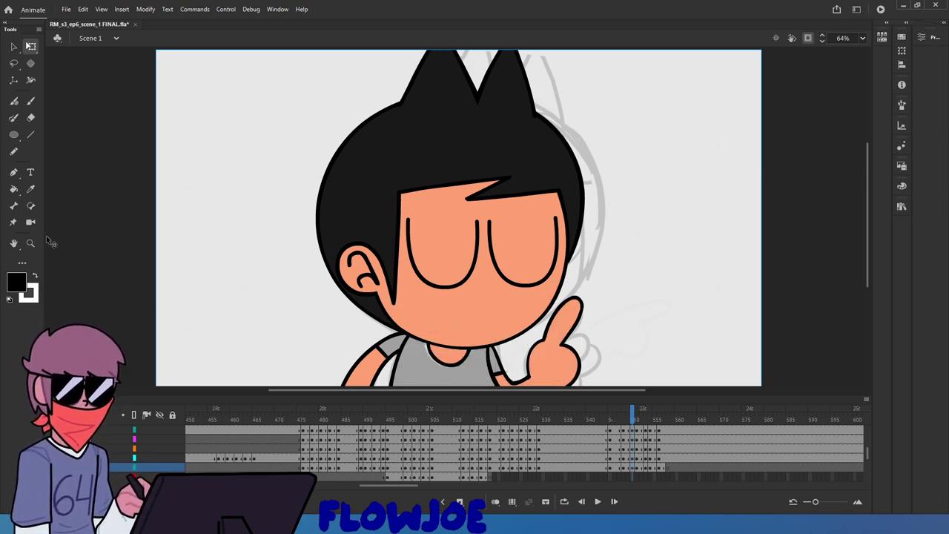
{"action": "left_click", "coordinate": [31, 188]}
{"action": "left_click", "coordinate": [417, 371]}
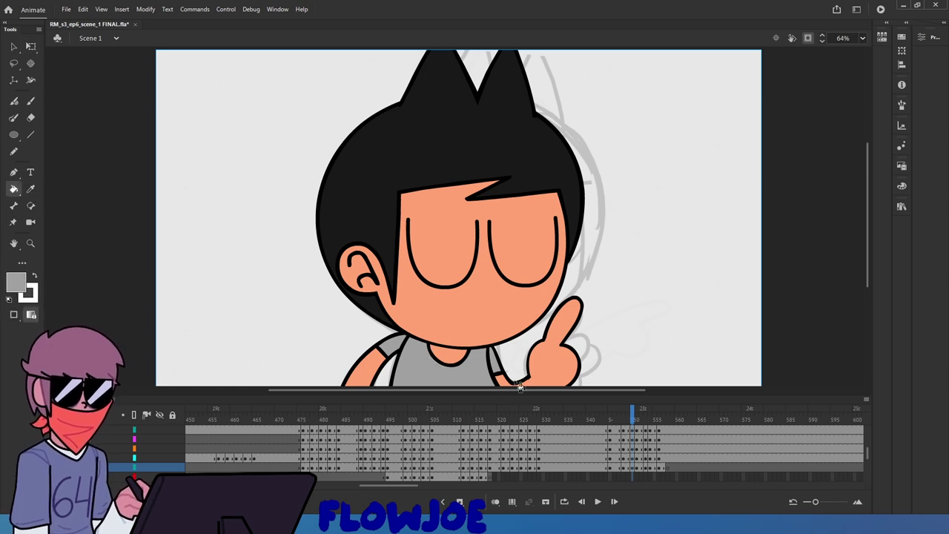
Narrow the neckline shape from its left side at frame 547 and fill the gap there with the shirt's grey
{"action": "left_click_drag", "start_coordinate": [644, 426], "coordinate": [625, 425]}
{"action": "left_click", "coordinate": [30, 48]}
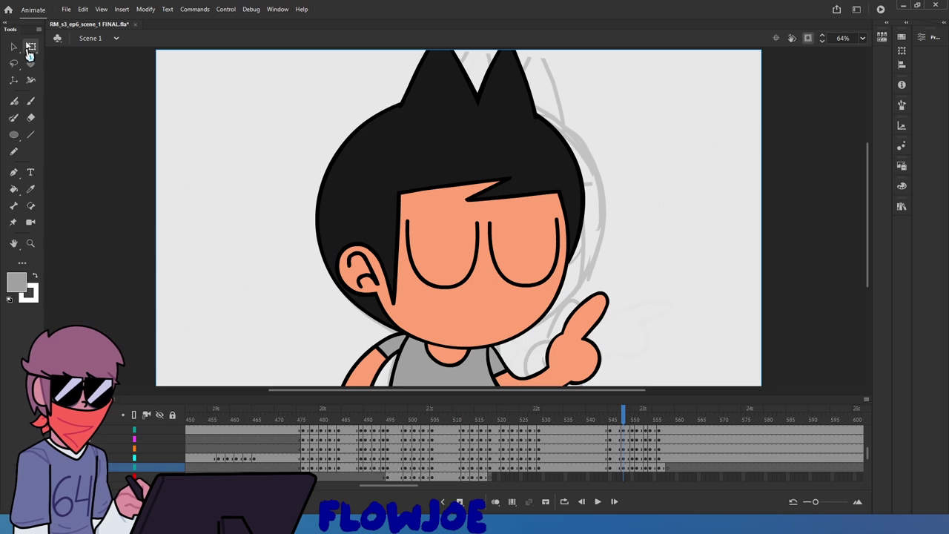
{"action": "double_click", "coordinate": [450, 359]}
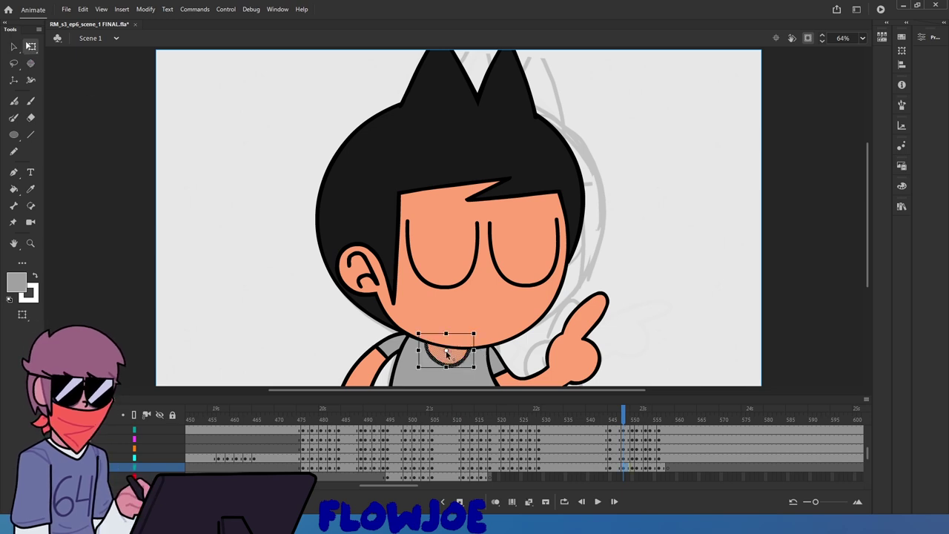
{"action": "left_click_drag", "start_coordinate": [419, 350], "coordinate": [422, 350]}
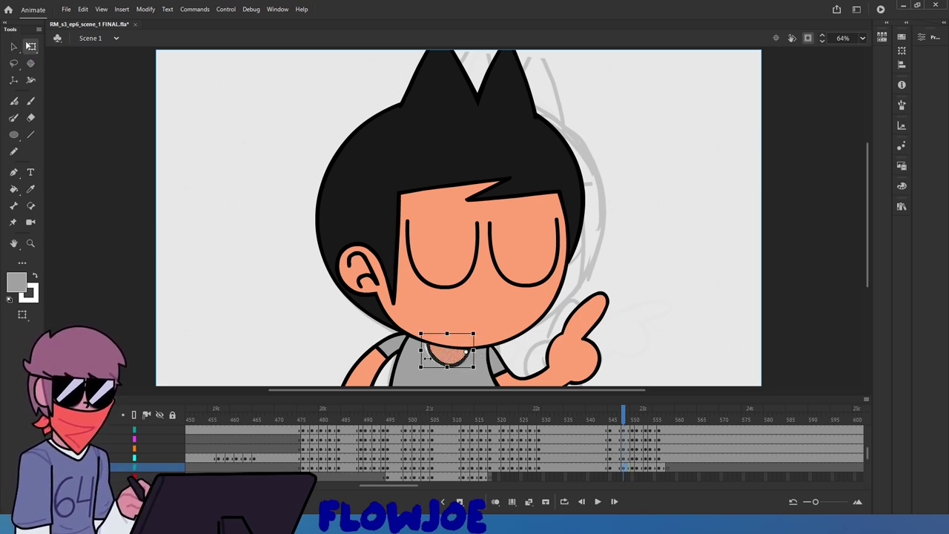
{"action": "left_click", "coordinate": [297, 323]}
{"action": "mouse_move", "coordinate": [624, 417]}
{"action": "left_mouse_down"}
{"action": "mouse_move", "coordinate": [634, 418]}
{"action": "mouse_move", "coordinate": [625, 418]}
{"action": "left_mouse_up"}
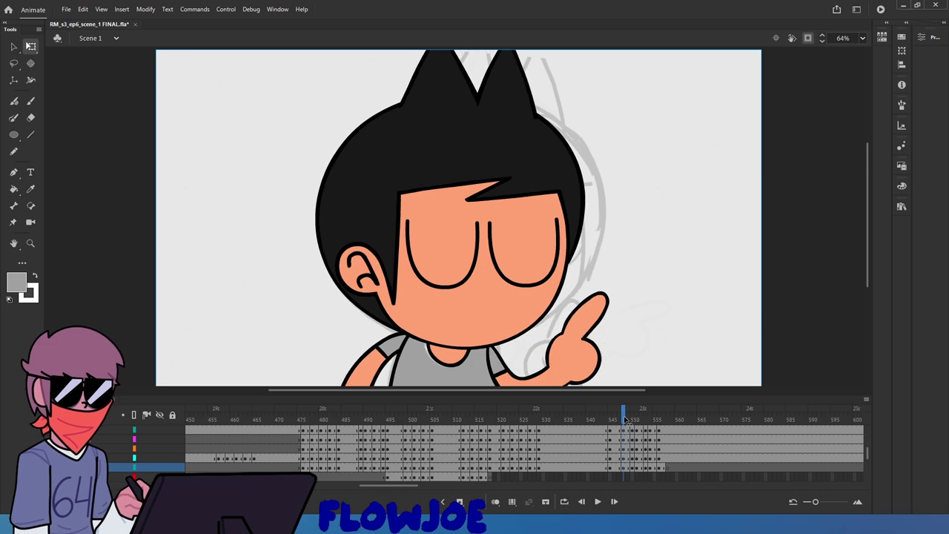
{"action": "left_click", "coordinate": [31, 192]}
{"action": "left_click", "coordinate": [430, 358]}
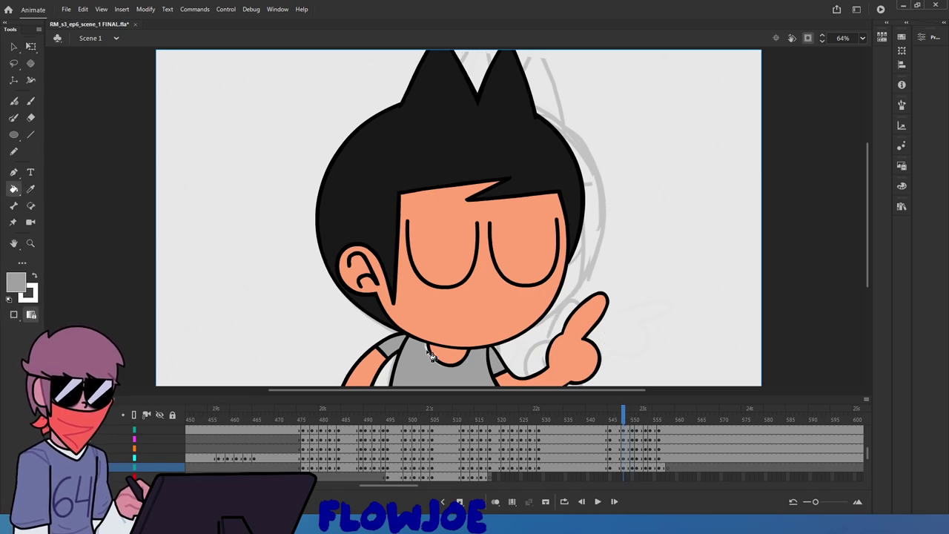
Nudge the neckline shape down slightly at frame 549
{"action": "left_click_drag", "start_coordinate": [623, 420], "coordinate": [628, 444]}
{"action": "scroll", "coordinate": [458, 362], "scroll_direction": "up", "scroll_amount": 5}
{"action": "left_click", "coordinate": [629, 420]}
{"action": "key", "text": "q"}
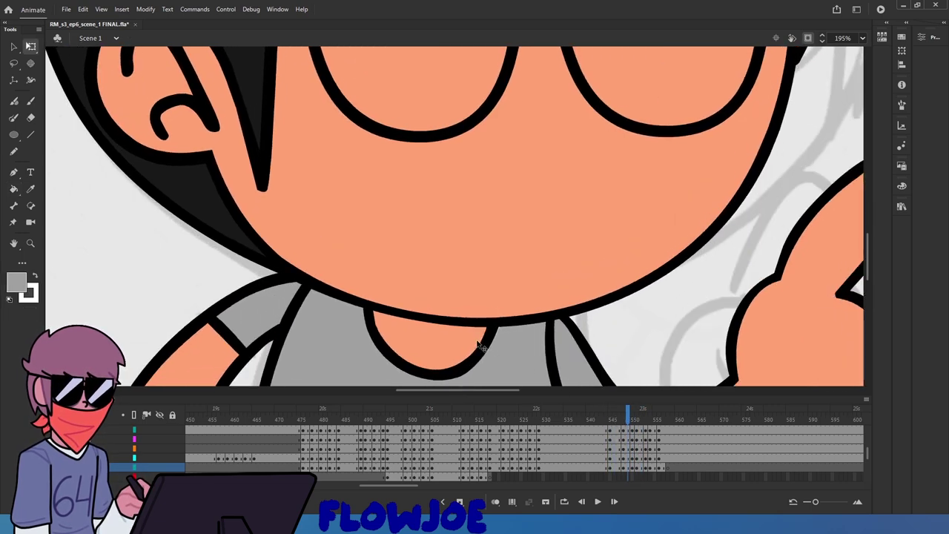
{"action": "left_click", "coordinate": [633, 419]}
{"action": "scroll", "coordinate": [486, 361], "scroll_direction": "up", "scroll_amount": 1}
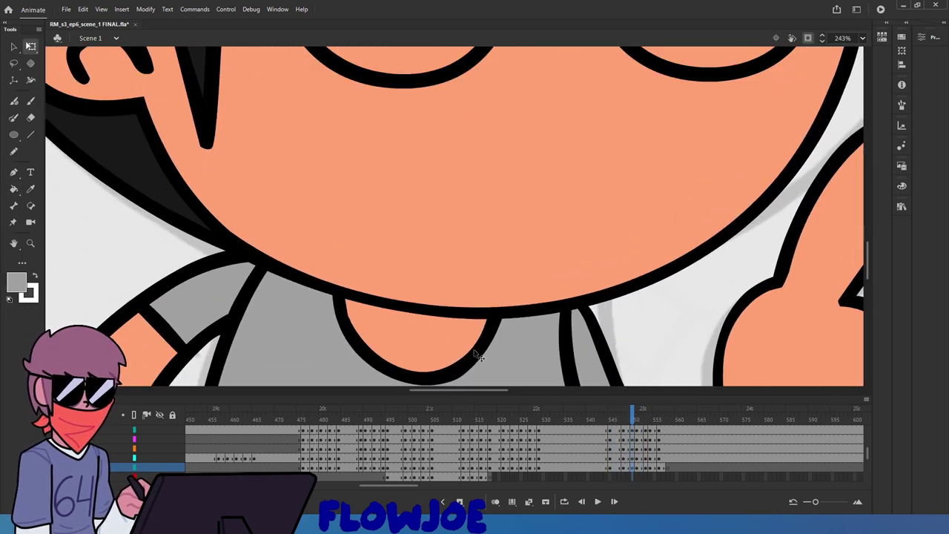
{"action": "double_click", "coordinate": [475, 353]}
{"action": "key", "text": "Down"}
{"action": "key", "text": "Down"}
{"action": "left_click", "coordinate": [653, 379]}
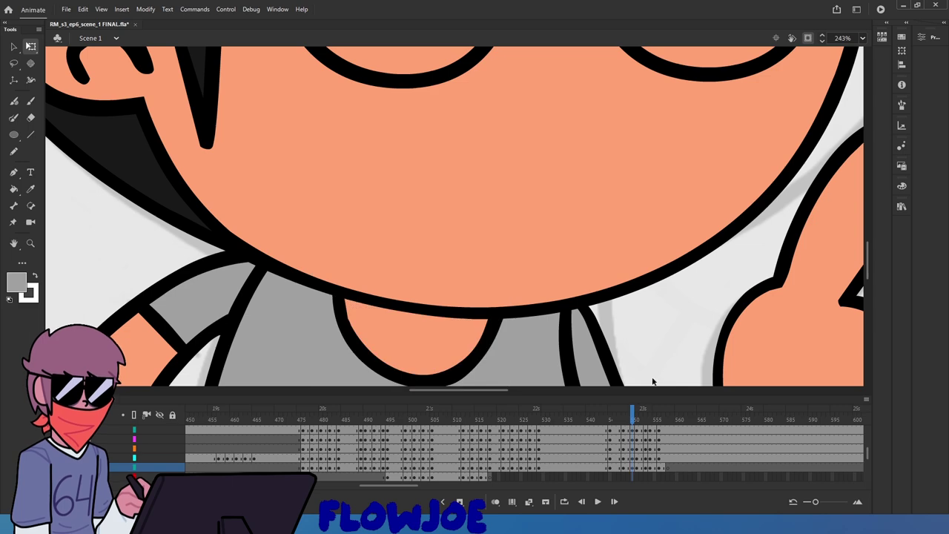
Lower the neckline shape at frame 548 to match and compare it against frame 549
{"action": "mouse_move", "coordinate": [634, 416]}
{"action": "left_mouse_down"}
{"action": "mouse_move", "coordinate": [622, 417]}
{"action": "mouse_move", "coordinate": [642, 418]}
{"action": "mouse_move", "coordinate": [628, 417]}
{"action": "left_mouse_up"}
{"action": "double_click", "coordinate": [479, 345]}
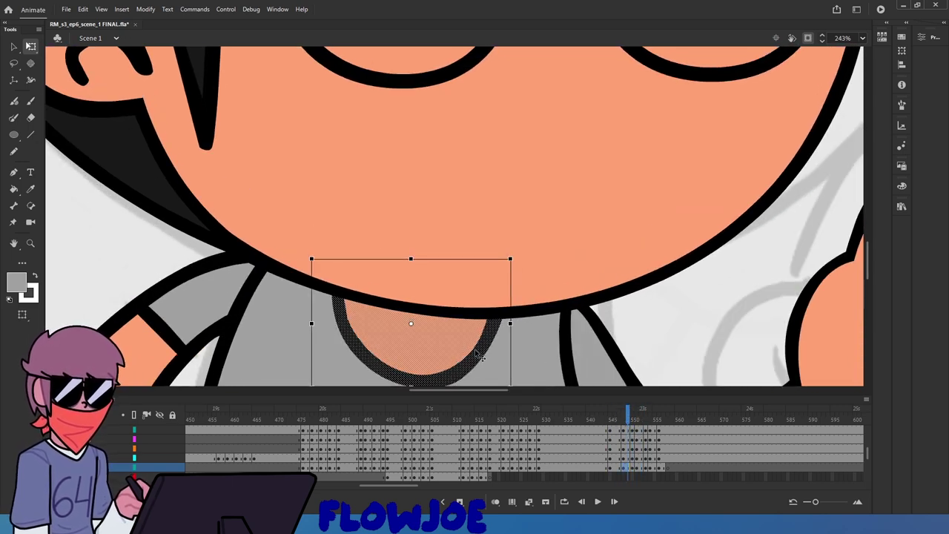
{"action": "key", "text": "ctrl+shift+a"}
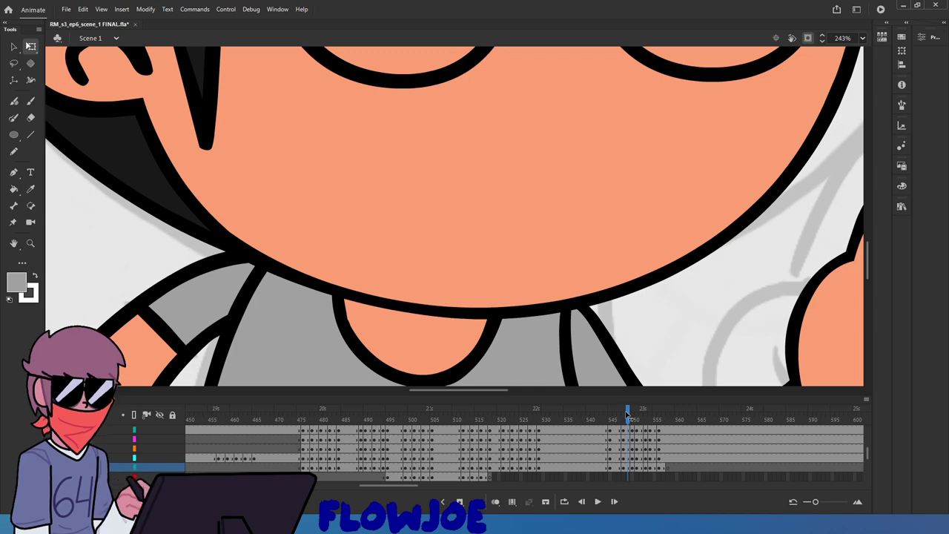
{"action": "left_click_drag", "start_coordinate": [629, 417], "coordinate": [633, 440]}
{"action": "scroll", "coordinate": [619, 366], "scroll_direction": "down", "scroll_amount": 5}
{"action": "scroll", "coordinate": [619, 367], "scroll_direction": "down", "scroll_amount": 3}
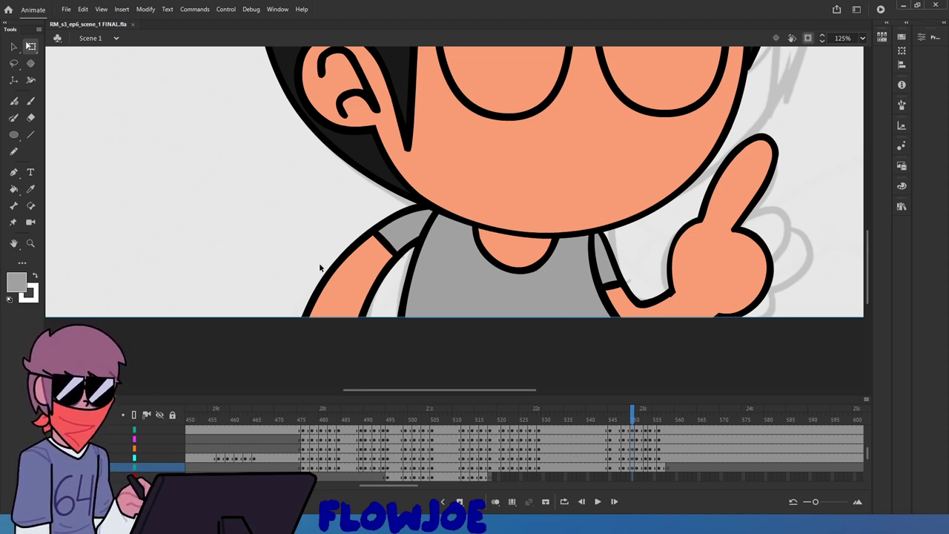
Replay the scene from around frame 512, then scrub between frames 535 and 550 to check the pointing motion
{"action": "key", "text": "ctrl+2"}
{"action": "scroll", "coordinate": [450, 207], "scroll_direction": "up", "scroll_amount": 3}
{"action": "scroll", "coordinate": [457, 181], "scroll_direction": "down", "scroll_amount": 3}
{"action": "scroll", "coordinate": [462, 218], "scroll_direction": "up", "scroll_amount": 2}
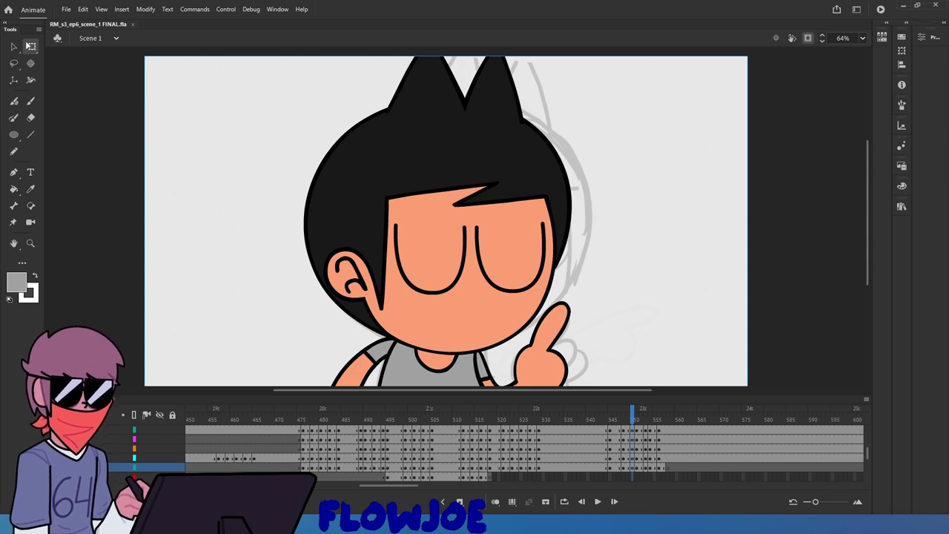
{"action": "left_click_drag", "start_coordinate": [647, 421], "coordinate": [423, 441]}
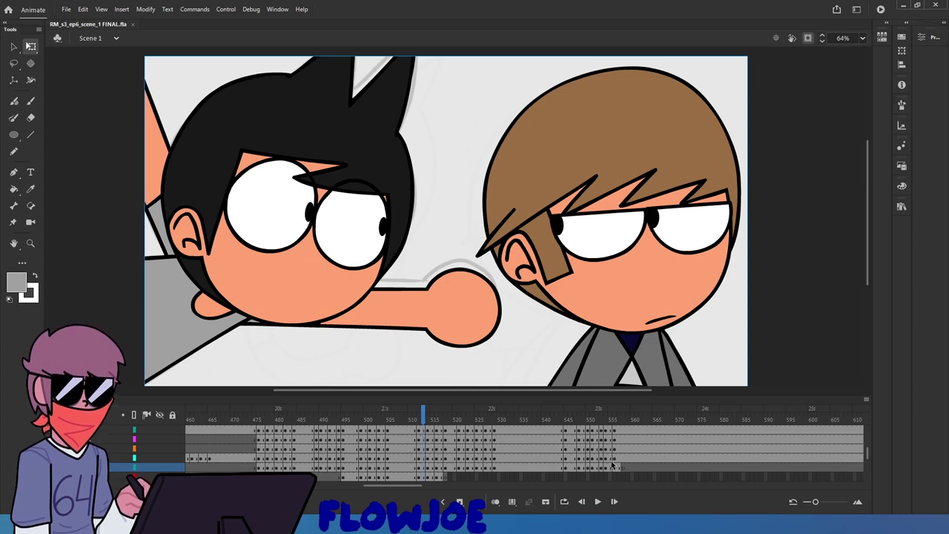
{"action": "left_click", "coordinate": [606, 507]}
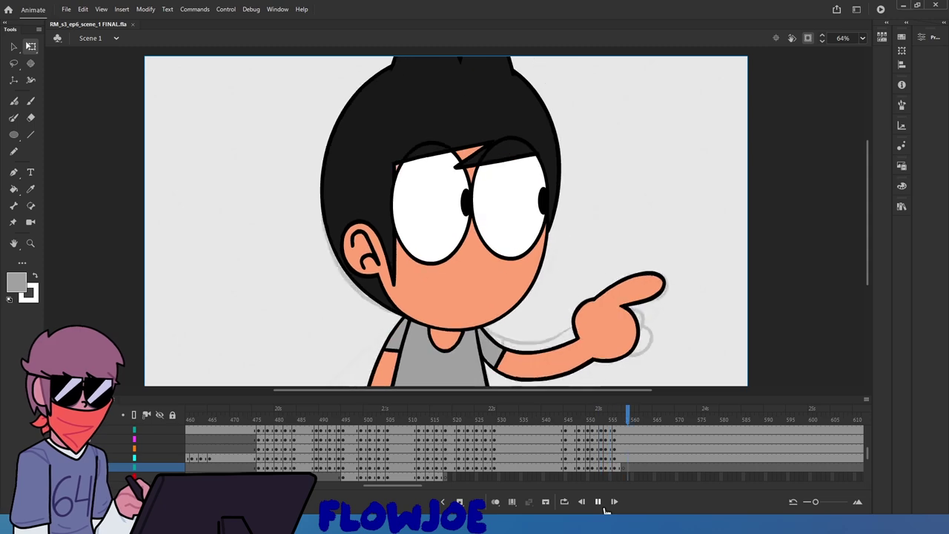
{"action": "left_click", "coordinate": [602, 506]}
{"action": "left_click_drag", "start_coordinate": [597, 419], "coordinate": [531, 458]}
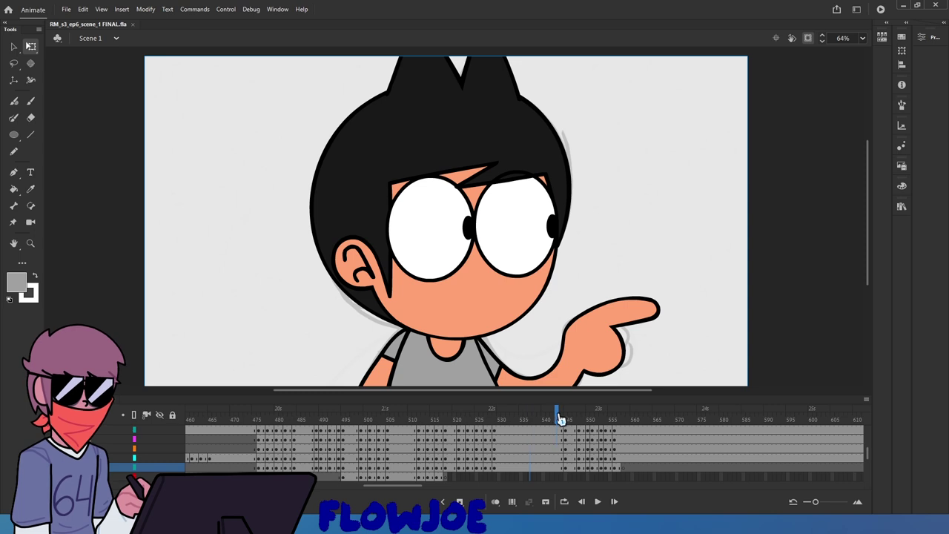
{"action": "left_click_drag", "start_coordinate": [561, 420], "coordinate": [591, 453]}
{"action": "scroll", "coordinate": [525, 358], "scroll_direction": "down", "scroll_amount": 3}
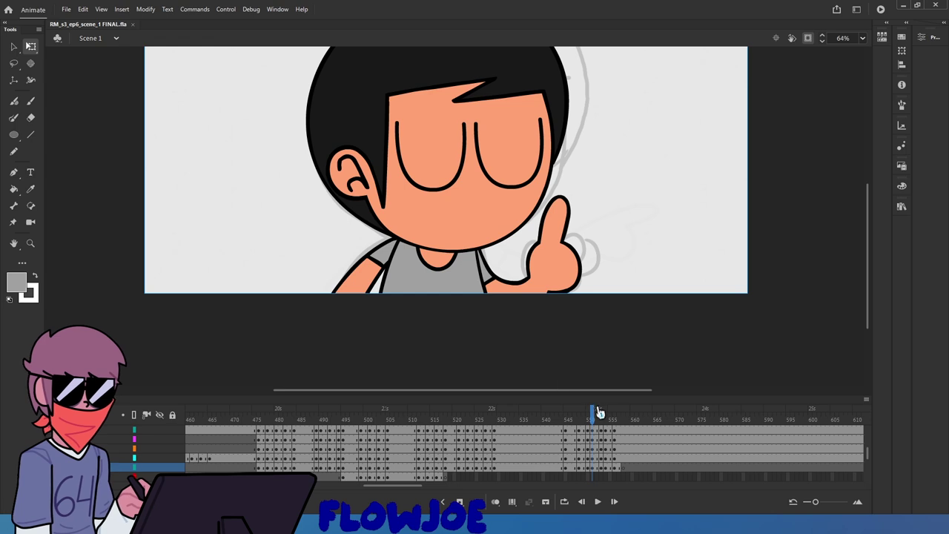
Select all the editable body and eyelid artwork at frame 551 and nudge it up three steps
{"action": "mouse_move", "coordinate": [599, 413]}
{"action": "left_mouse_down"}
{"action": "mouse_move", "coordinate": [589, 417]}
{"action": "mouse_move", "coordinate": [597, 415]}
{"action": "left_mouse_up"}
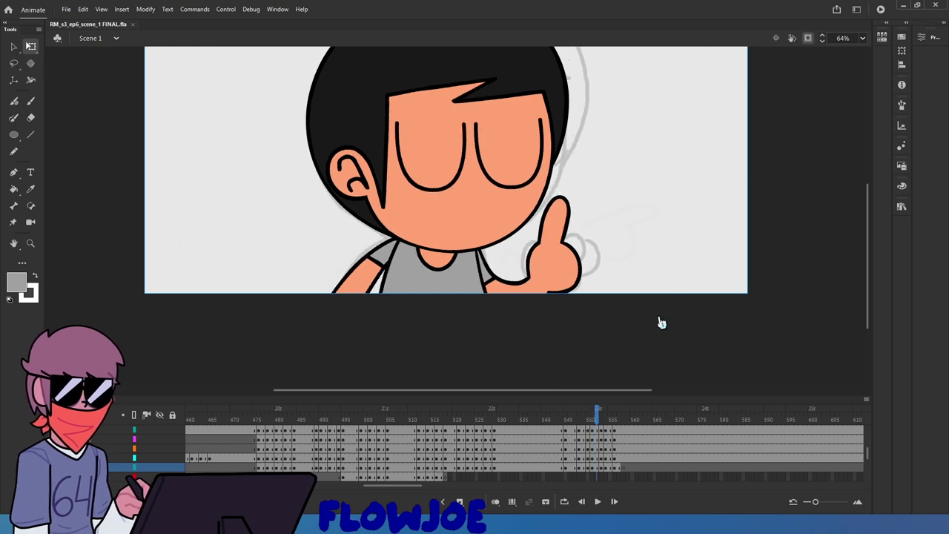
{"action": "key", "text": "ctrl+a"}
{"action": "key", "text": "Up"}
{"action": "key", "text": "Up"}
{"action": "key", "text": "Up"}
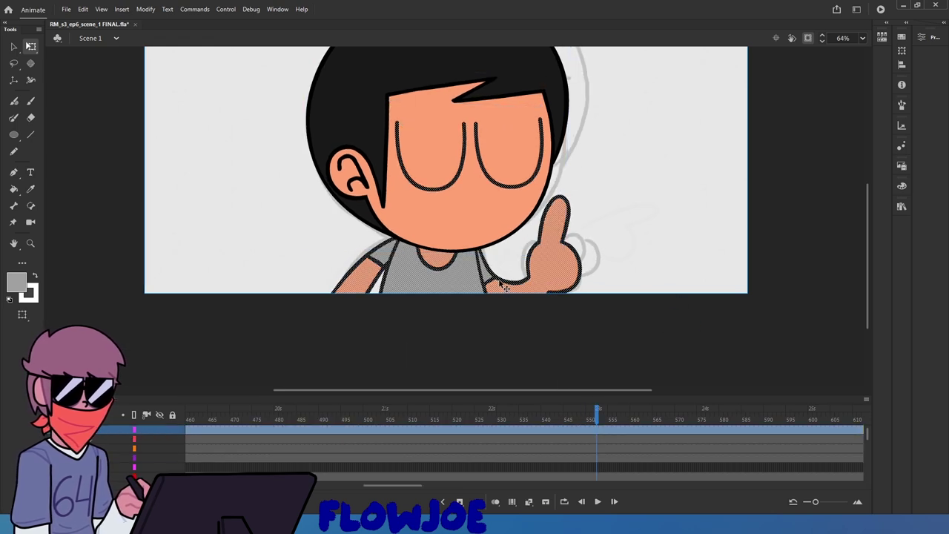
Scrub between frames 549 and 551 to compare the pointing hand and body poses, with frame 551's artwork reselected
{"action": "left_click", "coordinate": [598, 418]}
{"action": "left_click_drag", "start_coordinate": [600, 421], "coordinate": [588, 420]}
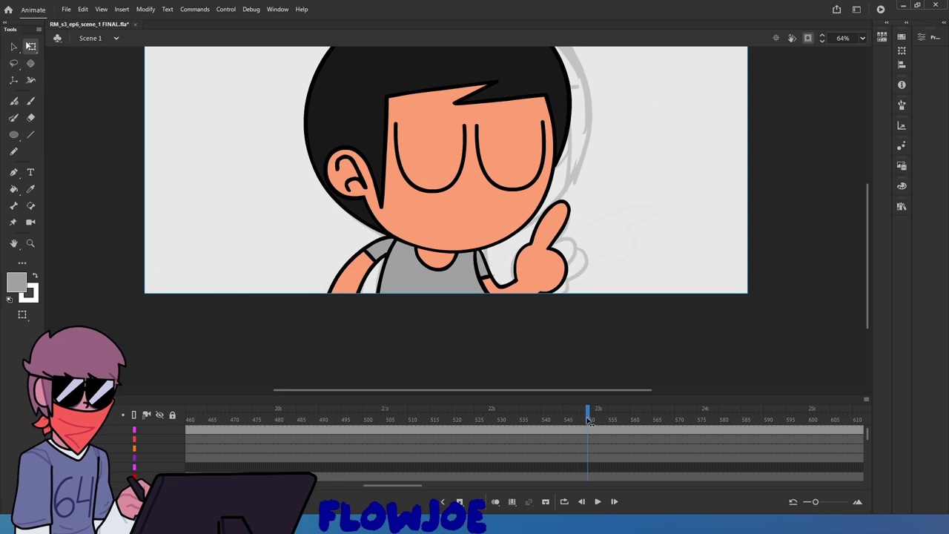
{"action": "key", "text": "period"}
{"action": "key", "text": "period"}
{"action": "key", "text": "ctrl+a"}
{"action": "left_click", "coordinate": [587, 288]}
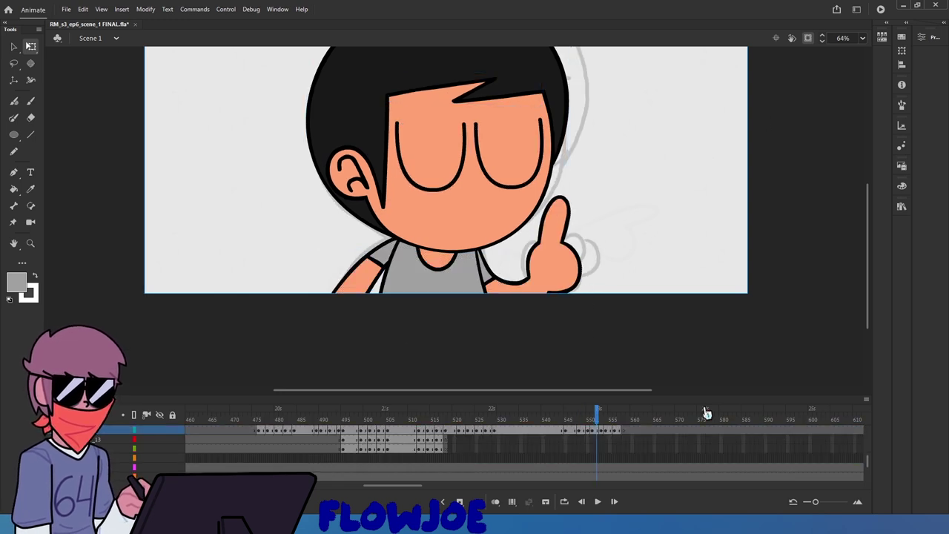
Show the artwork outside the stage and nudge all of the character's artwork slightly at frame 551
{"action": "left_click", "coordinate": [808, 37]}
{"action": "left_click", "coordinate": [787, 222]}
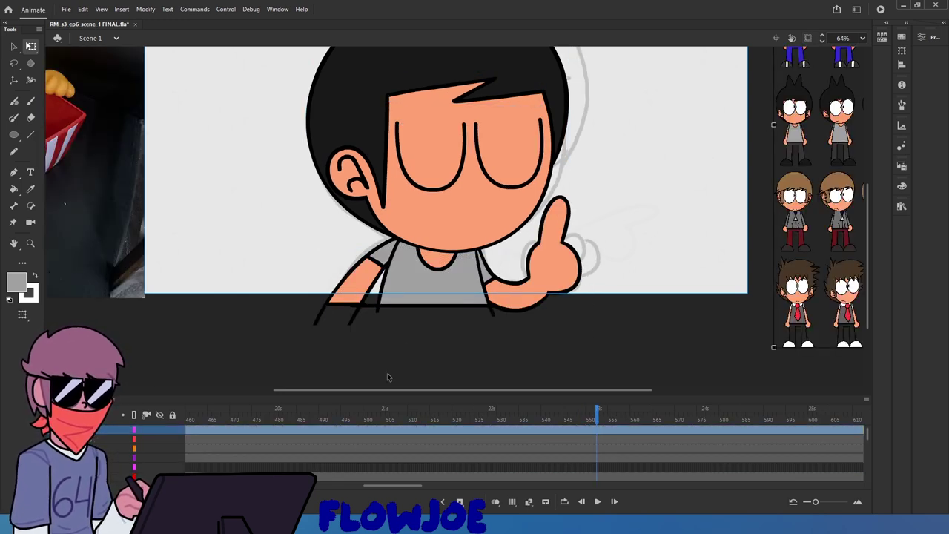
{"action": "left_click", "coordinate": [460, 245]}
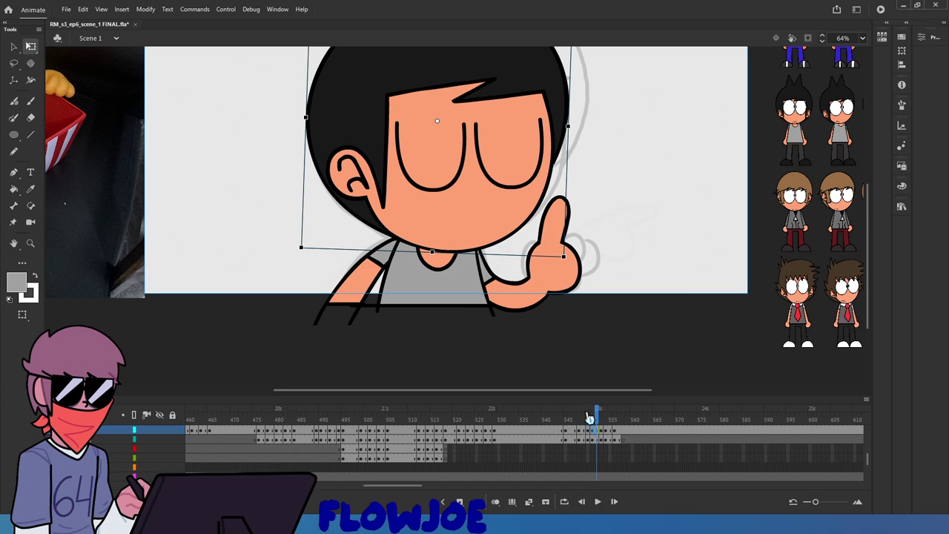
{"action": "mouse_move", "coordinate": [587, 415]}
{"action": "left_mouse_down"}
{"action": "mouse_move", "coordinate": [607, 424]}
{"action": "mouse_move", "coordinate": [579, 424]}
{"action": "mouse_move", "coordinate": [599, 430]}
{"action": "mouse_move", "coordinate": [597, 415]}
{"action": "left_mouse_up"}
{"action": "key", "text": "ctrl+a"}
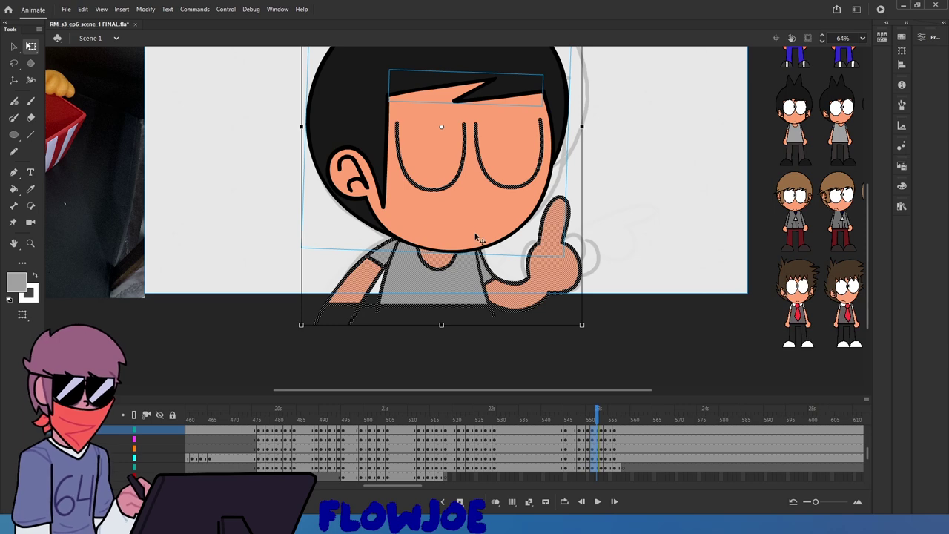
{"action": "left_click_drag", "start_coordinate": [475, 233], "coordinate": [476, 232]}
Replay the pointing motion from around frame 542 to check how frame 551 flows into the next poses
{"action": "left_click_drag", "start_coordinate": [594, 413], "coordinate": [552, 454]}
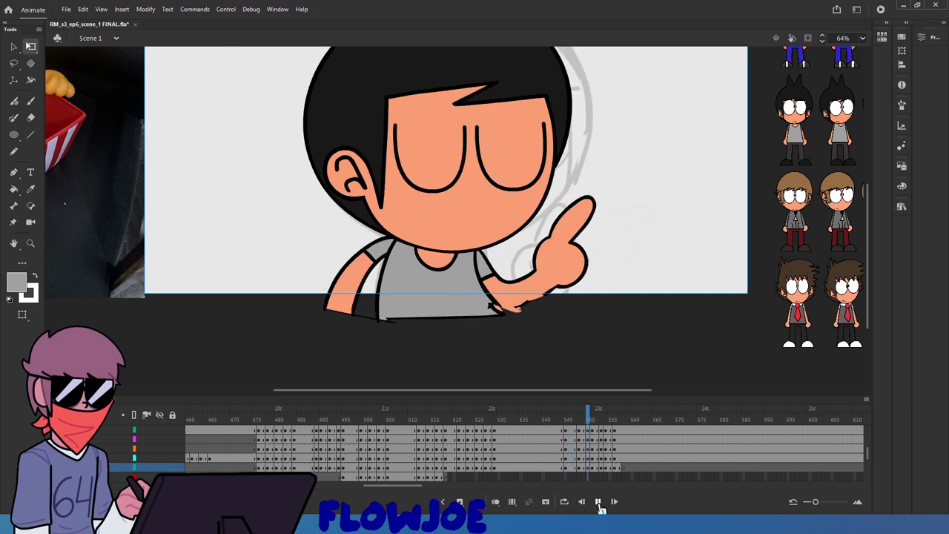
{"action": "scroll", "coordinate": [574, 303], "scroll_direction": "up", "scroll_amount": 3}
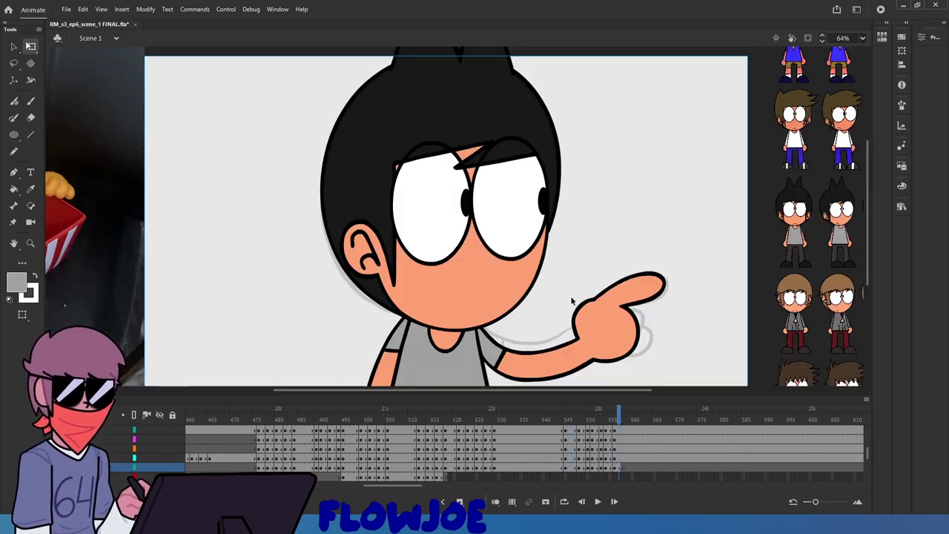
{"action": "left_click_drag", "start_coordinate": [560, 424], "coordinate": [556, 457]}
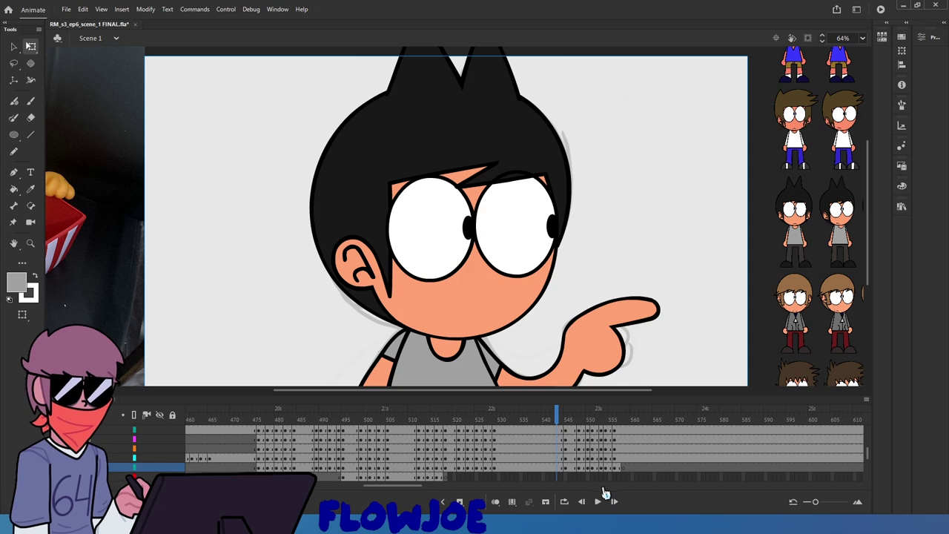
{"action": "left_click", "coordinate": [600, 502]}
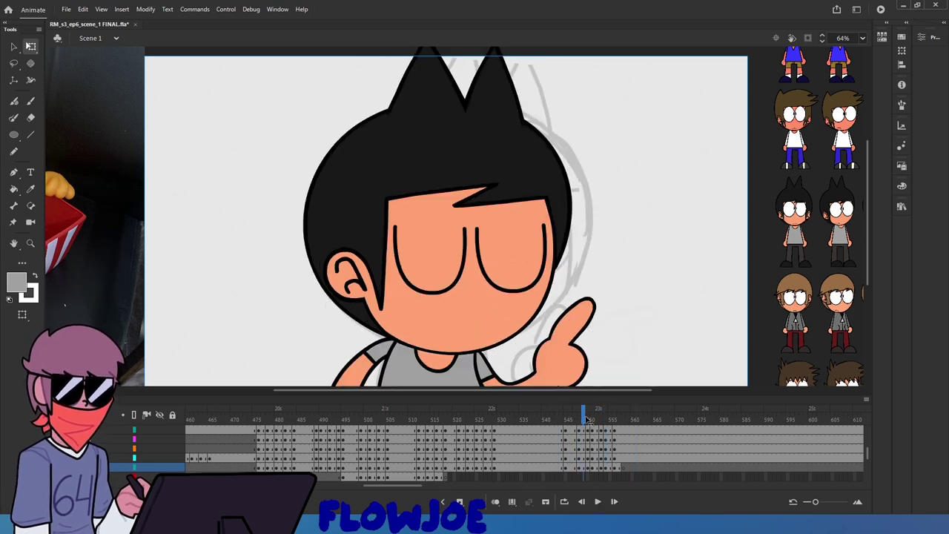
Smooth the notch in the outline where the pointing finger meets the fist at frame 556 and save the file
{"action": "left_click", "coordinate": [619, 428]}
{"action": "scroll", "coordinate": [581, 279], "scroll_direction": "up", "scroll_amount": 6}
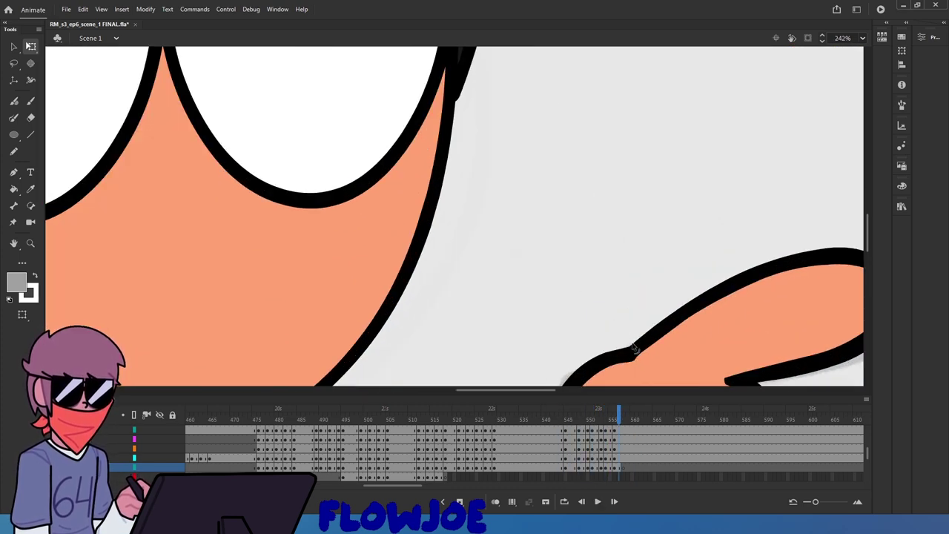
{"action": "scroll", "coordinate": [616, 365], "scroll_direction": "down", "scroll_amount": 3}
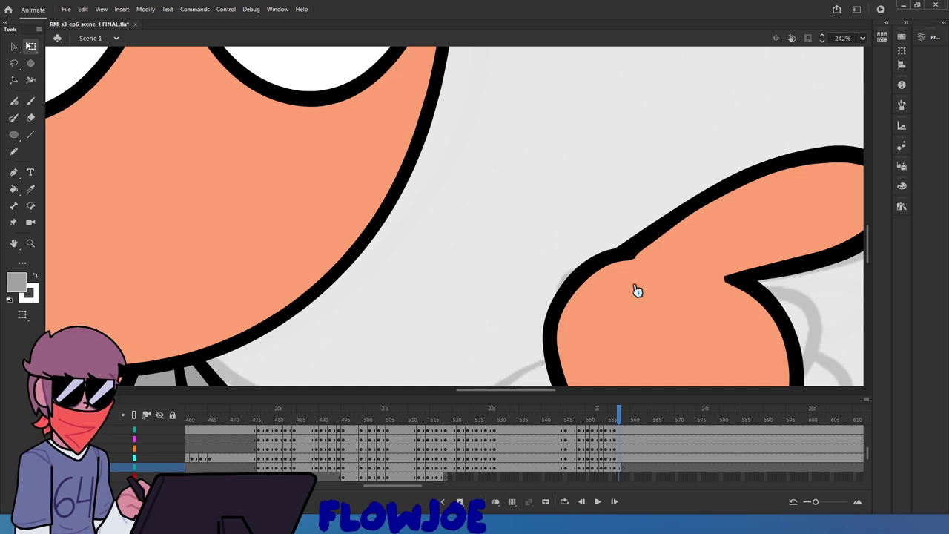
{"action": "mouse_move", "coordinate": [635, 259]}
{"action": "left_mouse_down"}
{"action": "mouse_move", "coordinate": [574, 291]}
{"action": "mouse_move", "coordinate": [589, 292]}
{"action": "left_mouse_up"}
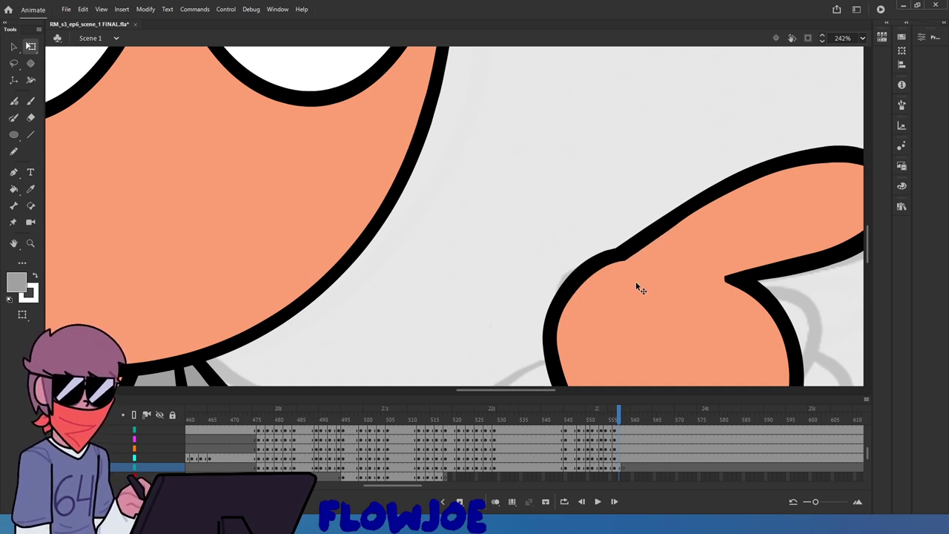
{"action": "scroll", "coordinate": [635, 281], "scroll_direction": "down", "scroll_amount": 4}
{"action": "scroll", "coordinate": [645, 290], "scroll_direction": "up", "scroll_amount": 4}
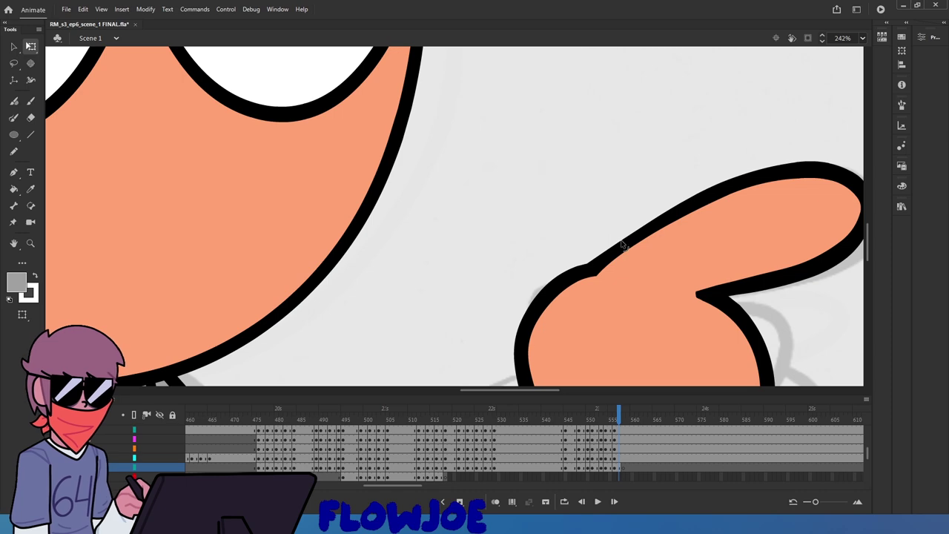
{"action": "left_click_drag", "start_coordinate": [617, 245], "coordinate": [615, 241]}
{"action": "scroll", "coordinate": [616, 242], "scroll_direction": "down", "scroll_amount": 5}
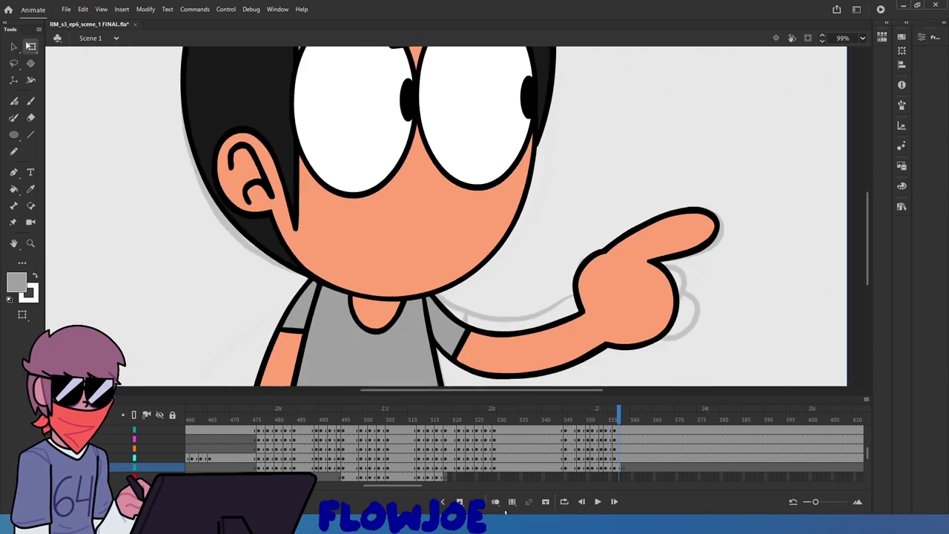
{"action": "left_click_drag", "start_coordinate": [617, 417], "coordinate": [621, 439]}
{"action": "scroll", "coordinate": [614, 333], "scroll_direction": "down", "scroll_amount": 4}
{"action": "scroll", "coordinate": [642, 329], "scroll_direction": "up", "scroll_amount": 2}
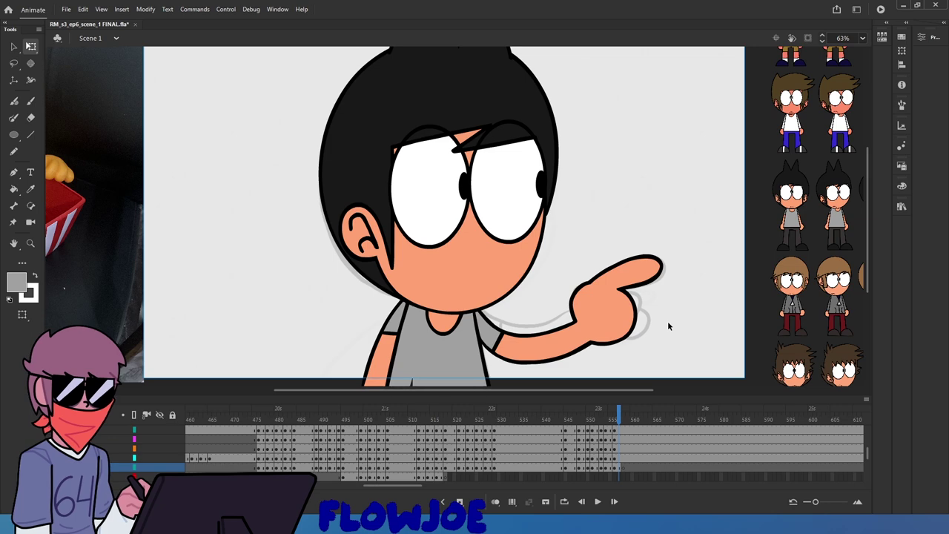
{"action": "scroll", "coordinate": [668, 325], "scroll_direction": "down", "scroll_amount": 1}
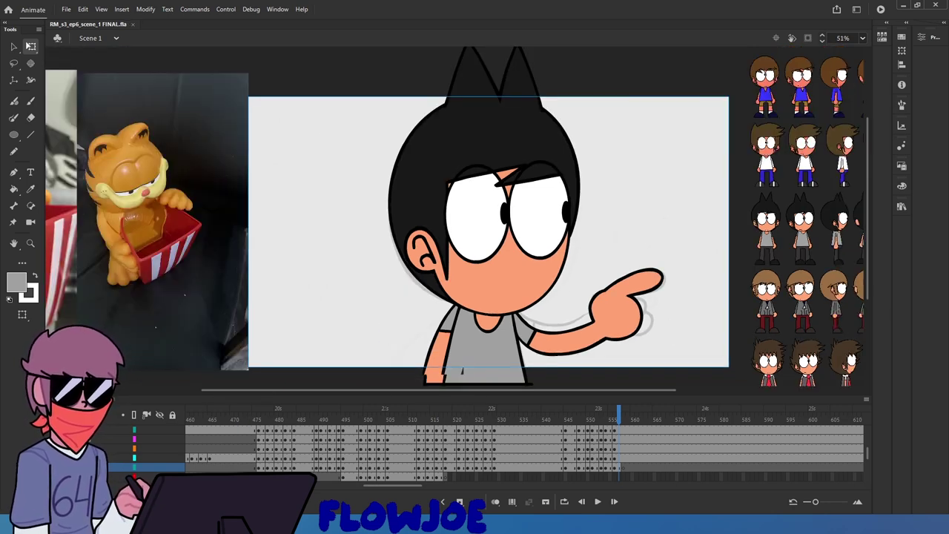
Play the scene from around frame 515 through the pointing gesture and return to frame 556
{"action": "left_click_drag", "start_coordinate": [620, 415], "coordinate": [625, 491]}
{"action": "mouse_move", "coordinate": [617, 430]}
{"action": "left_mouse_down"}
{"action": "mouse_move", "coordinate": [613, 418]}
{"action": "mouse_move", "coordinate": [526, 433]}
{"action": "left_mouse_up"}
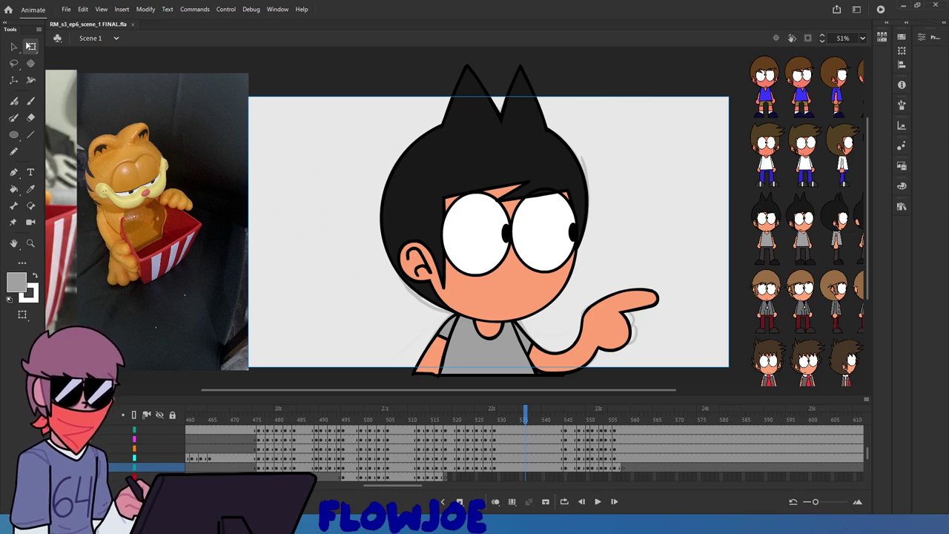
{"action": "left_click_drag", "start_coordinate": [493, 392], "coordinate": [439, 432]}
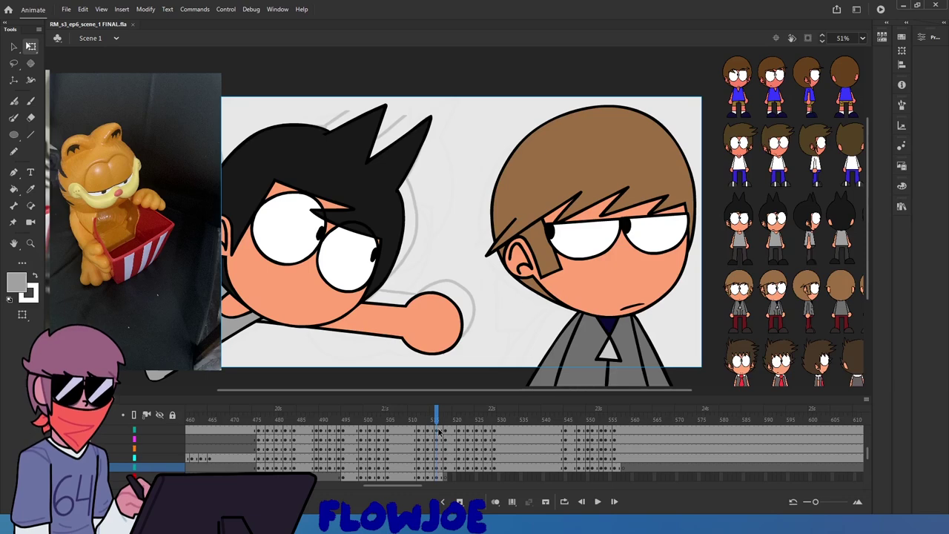
{"action": "left_click", "coordinate": [602, 506]}
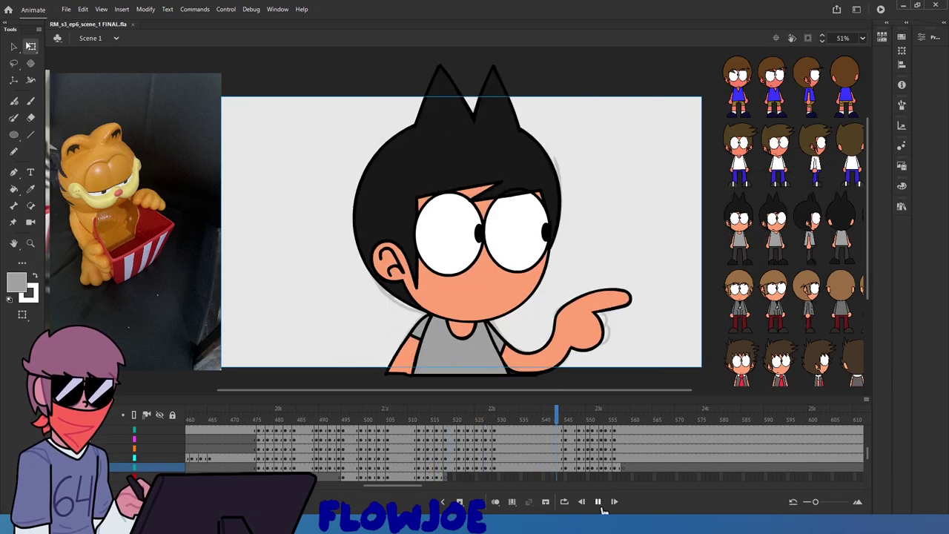
{"action": "left_click", "coordinate": [597, 502]}
{"action": "mouse_move", "coordinate": [630, 420]}
{"action": "left_mouse_down"}
{"action": "mouse_move", "coordinate": [609, 421]}
{"action": "mouse_move", "coordinate": [626, 429]}
{"action": "mouse_move", "coordinate": [611, 418]}
{"action": "mouse_move", "coordinate": [620, 429]}
{"action": "left_mouse_up"}
{"action": "left_click", "coordinate": [619, 467]}
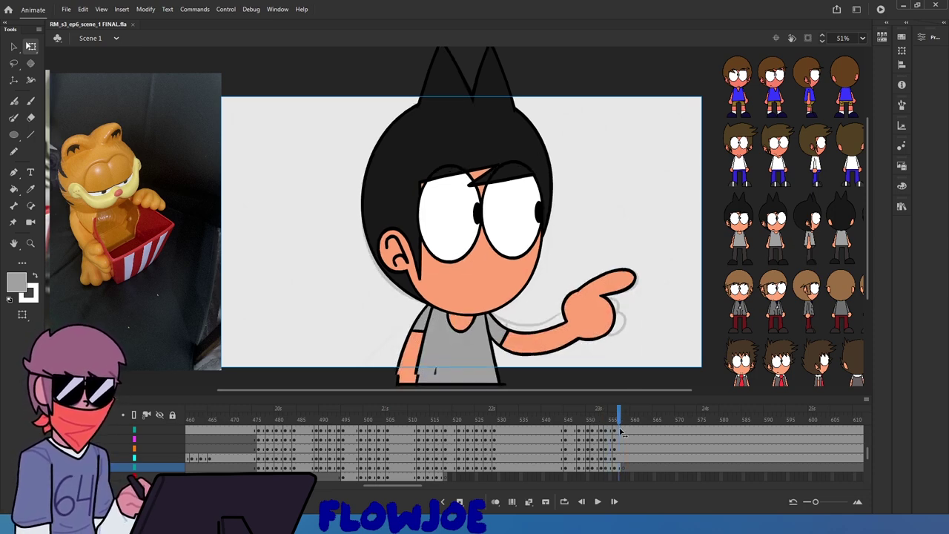
Hide the character layers to compare the rough sketch frames, and insert keyframes on the character layers at frame 557
{"action": "scroll", "coordinate": [491, 441], "scroll_direction": "up", "scroll_amount": 2}
{"action": "left_click_drag", "start_coordinate": [160, 449], "coordinate": [160, 467]}
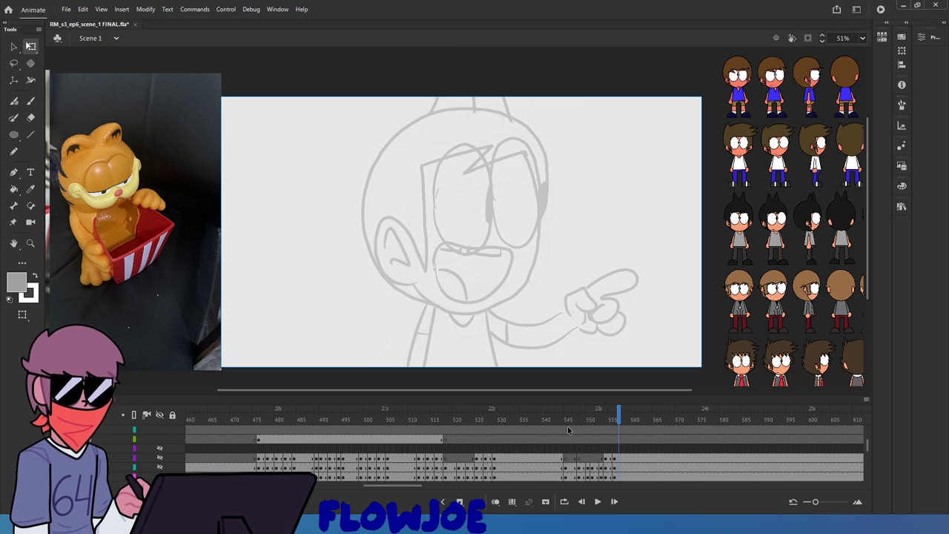
{"action": "mouse_move", "coordinate": [620, 417]}
{"action": "left_mouse_down"}
{"action": "mouse_move", "coordinate": [605, 419]}
{"action": "mouse_move", "coordinate": [623, 421]}
{"action": "left_mouse_up"}
{"action": "scroll", "coordinate": [625, 449], "scroll_direction": "down", "scroll_amount": 1}
{"action": "scroll", "coordinate": [628, 446], "scroll_direction": "down", "scroll_amount": 1}
{"action": "left_click", "coordinate": [626, 459]}
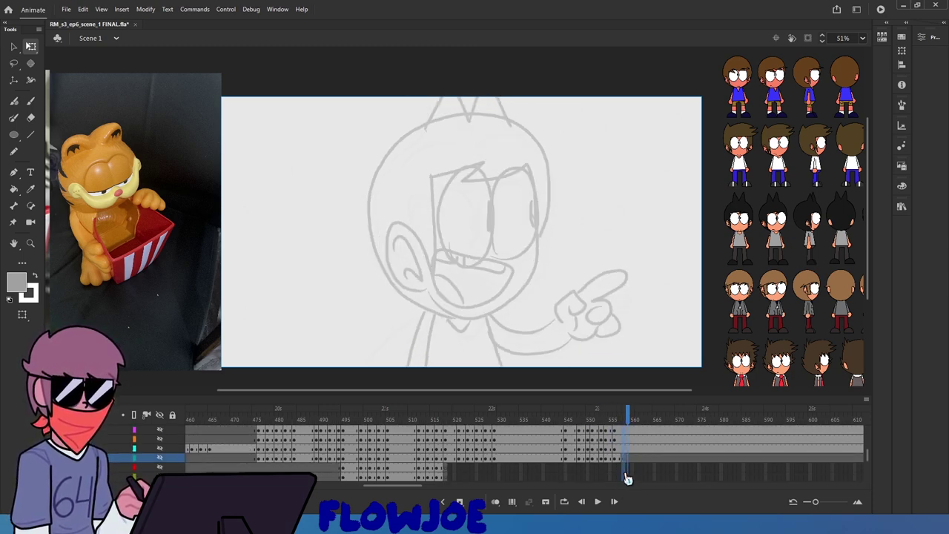
{"action": "left_click", "coordinate": [623, 457]}
{"action": "left_click", "coordinate": [623, 449]}
{"action": "key", "text": "F6"}
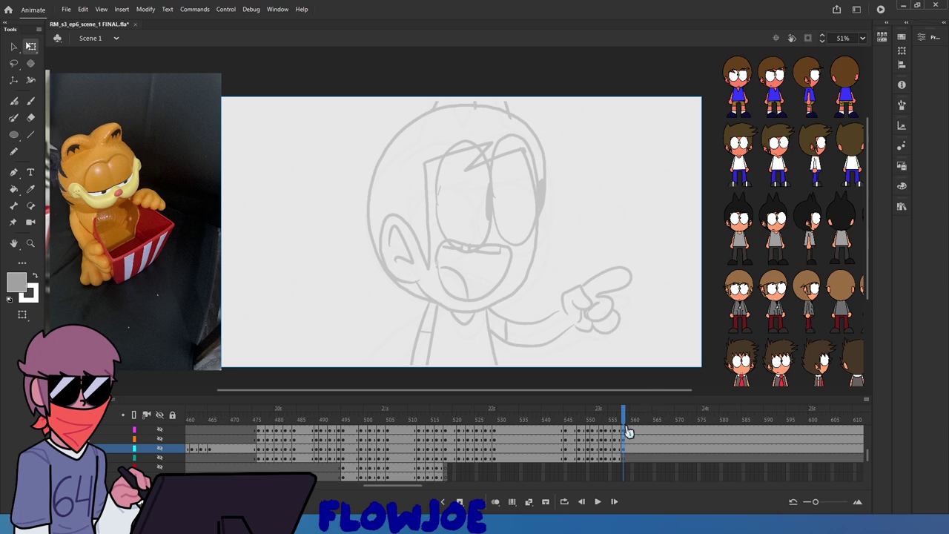
Unhide the character layers and carry the body and pointing arm artwork into a keyframe at frame 557
{"action": "scroll", "coordinate": [608, 447], "scroll_direction": "up", "scroll_amount": 1}
{"action": "scroll", "coordinate": [195, 443], "scroll_direction": "up", "scroll_amount": 1}
{"action": "left_click", "coordinate": [160, 439]}
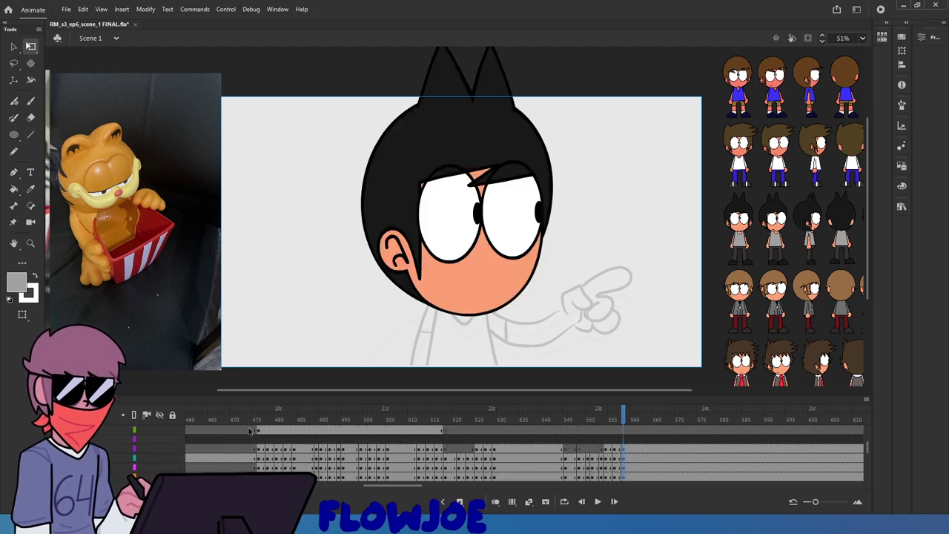
{"action": "mouse_move", "coordinate": [624, 417]}
{"action": "left_mouse_down"}
{"action": "mouse_move", "coordinate": [615, 418]}
{"action": "mouse_move", "coordinate": [636, 421]}
{"action": "mouse_move", "coordinate": [622, 425]}
{"action": "left_mouse_up"}
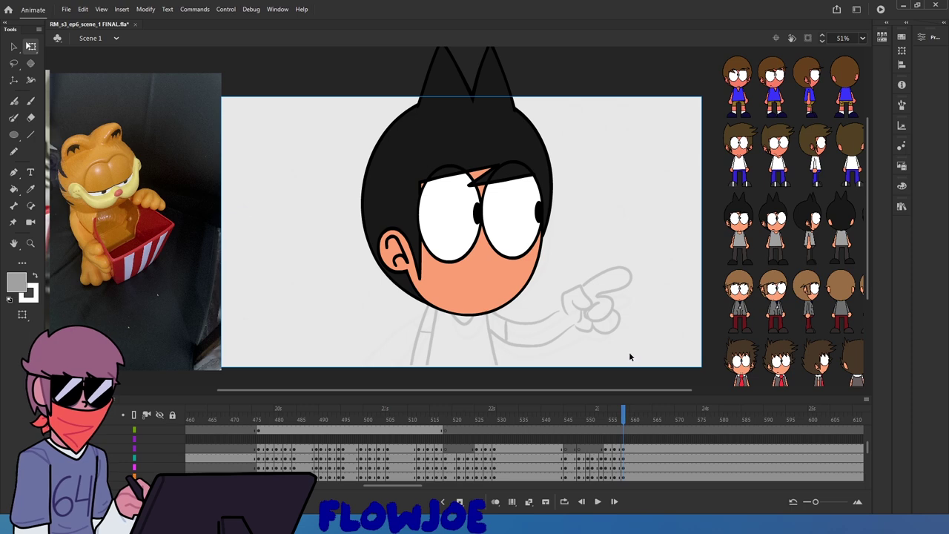
{"action": "left_click", "coordinate": [604, 458]}
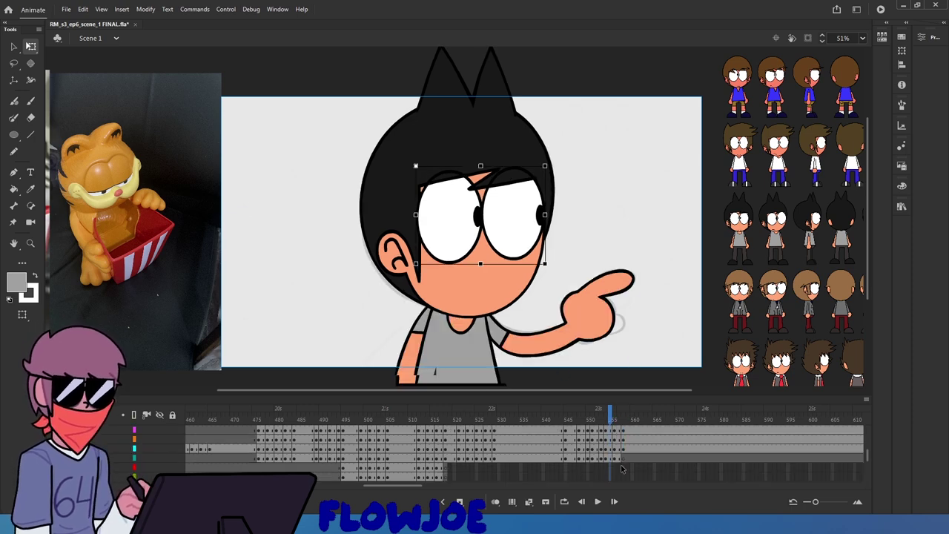
{"action": "left_click", "coordinate": [621, 469]}
{"action": "left_click", "coordinate": [623, 459]}
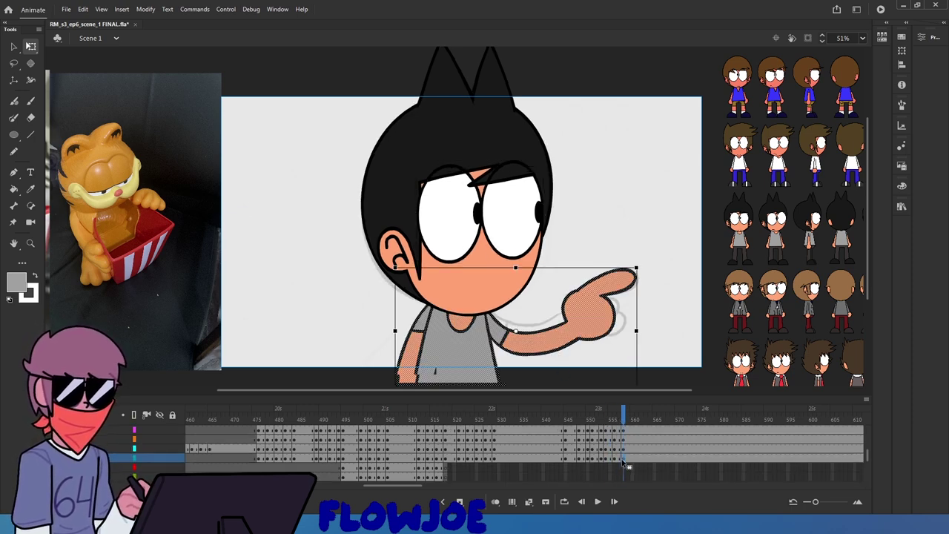
Try stretching all of the character's artwork at frame 557, replay the motion, and undo the change
{"action": "left_click", "coordinate": [651, 289]}
{"action": "key", "text": "ctrl+a"}
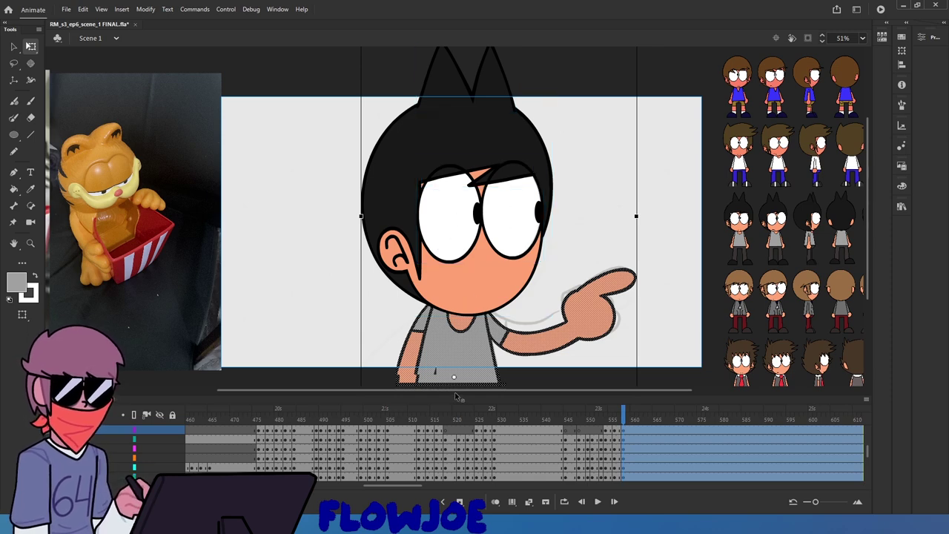
{"action": "scroll", "coordinate": [638, 135], "scroll_direction": "up", "scroll_amount": 3}
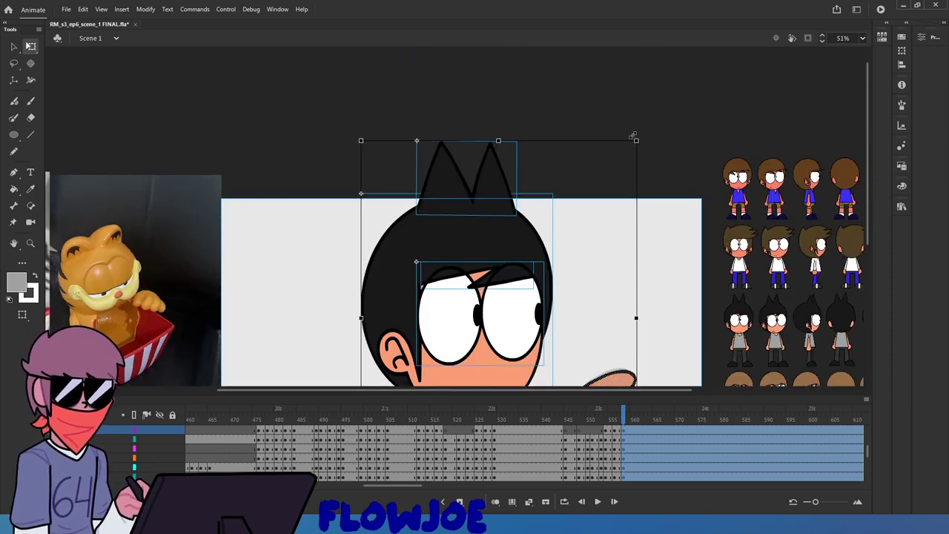
{"action": "scroll", "coordinate": [645, 152], "scroll_direction": "down", "scroll_amount": 3}
{"action": "left_click_drag", "start_coordinate": [625, 412], "coordinate": [580, 474]}
{"action": "left_click", "coordinate": [598, 502]}
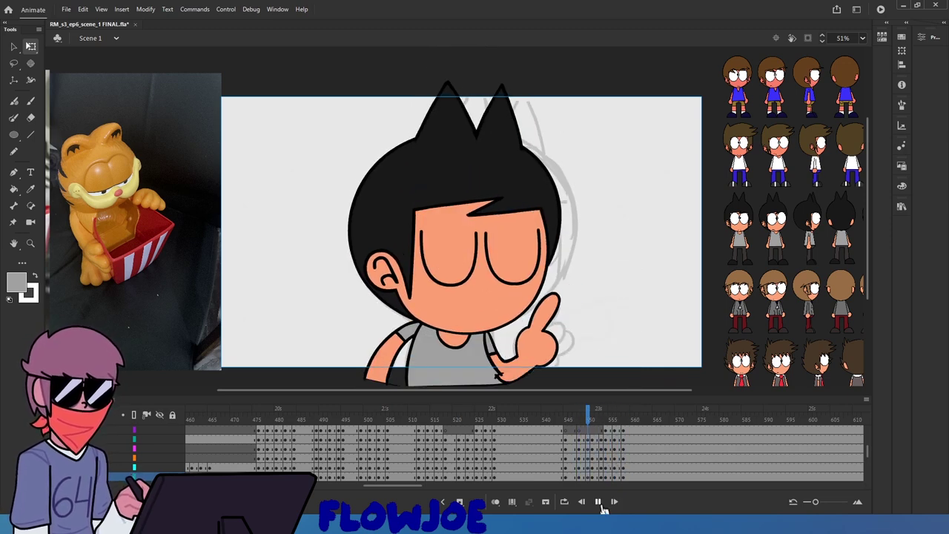
{"action": "left_click", "coordinate": [594, 330]}
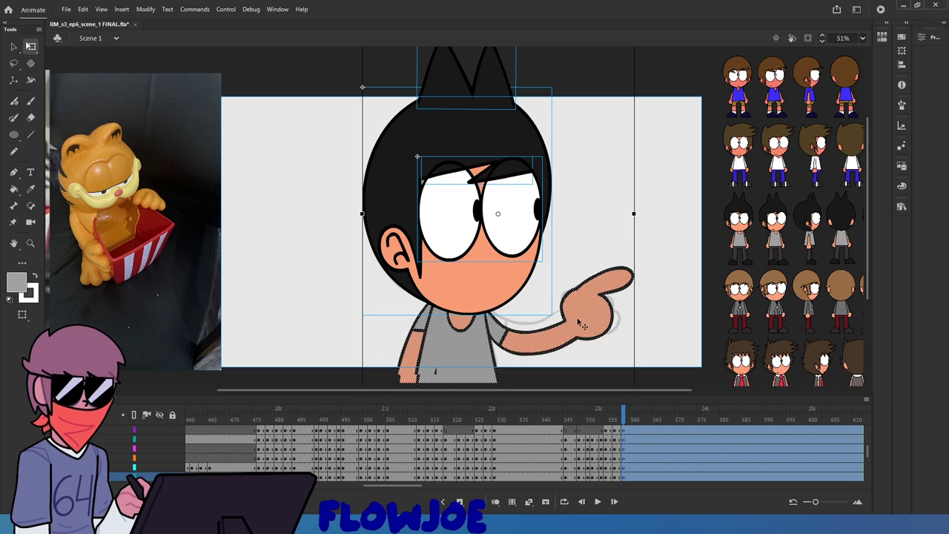
{"action": "key", "text": "ctrl+z"}
{"action": "key", "text": "ctrl+z"}
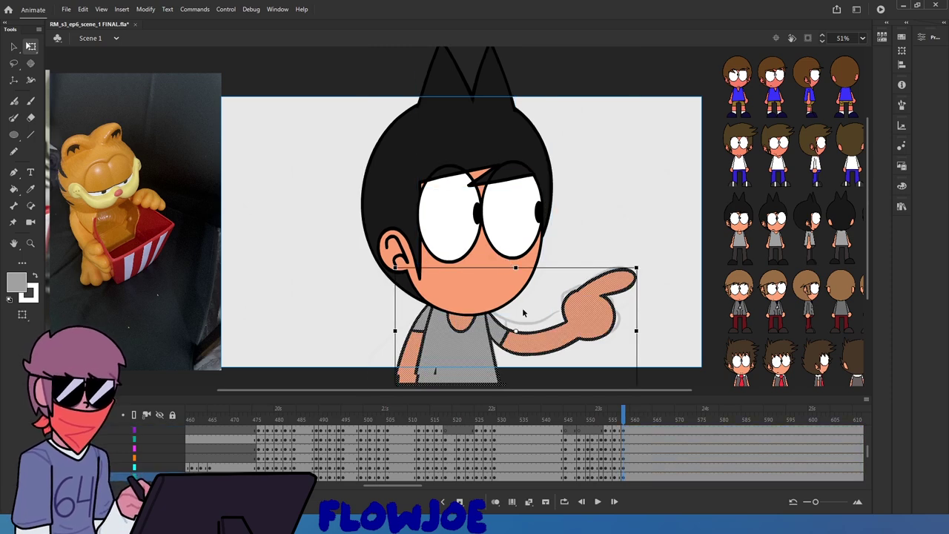
Select all the character's artwork at frame 557, anchor its transform point at the body's base and adjust the pose slightly
{"action": "scroll", "coordinate": [632, 450], "scroll_direction": "up", "scroll_amount": 1}
{"action": "left_click_drag", "start_coordinate": [624, 426], "coordinate": [629, 501]}
{"action": "left_click", "coordinate": [628, 448]}
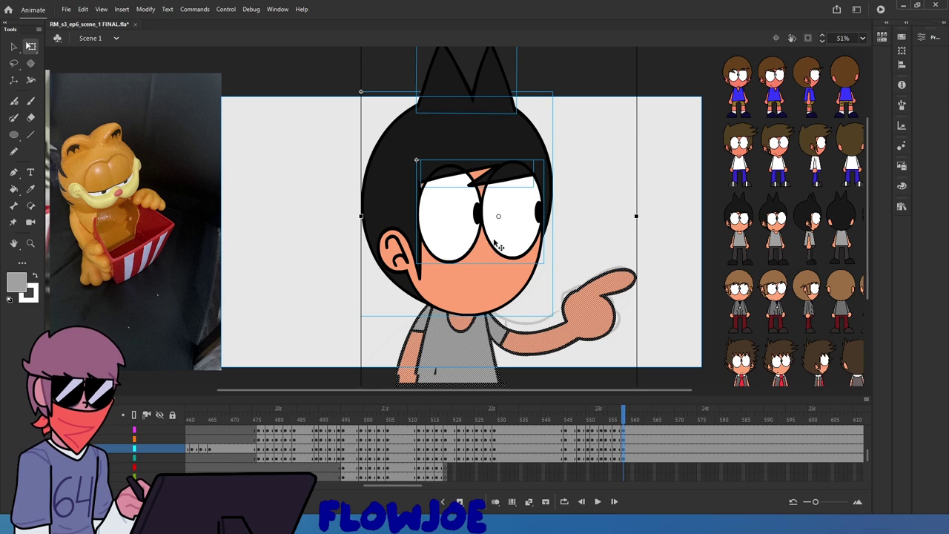
{"action": "left_click", "coordinate": [458, 364]}
{"action": "left_click_drag", "start_coordinate": [457, 385], "coordinate": [456, 385]}
{"action": "scroll", "coordinate": [497, 338], "scroll_direction": "up", "scroll_amount": 4}
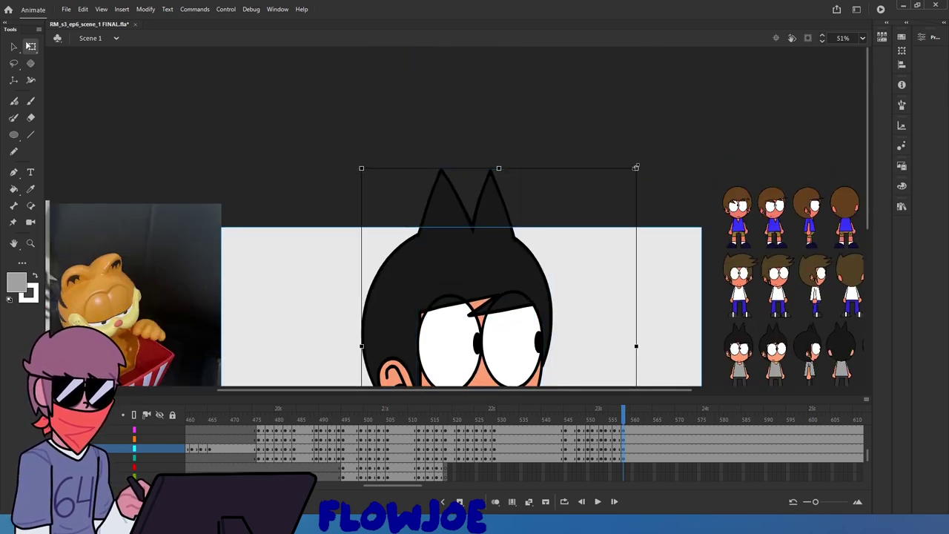
{"action": "left_click", "coordinate": [605, 332]}
{"action": "scroll", "coordinate": [606, 332], "scroll_direction": "down", "scroll_amount": 3}
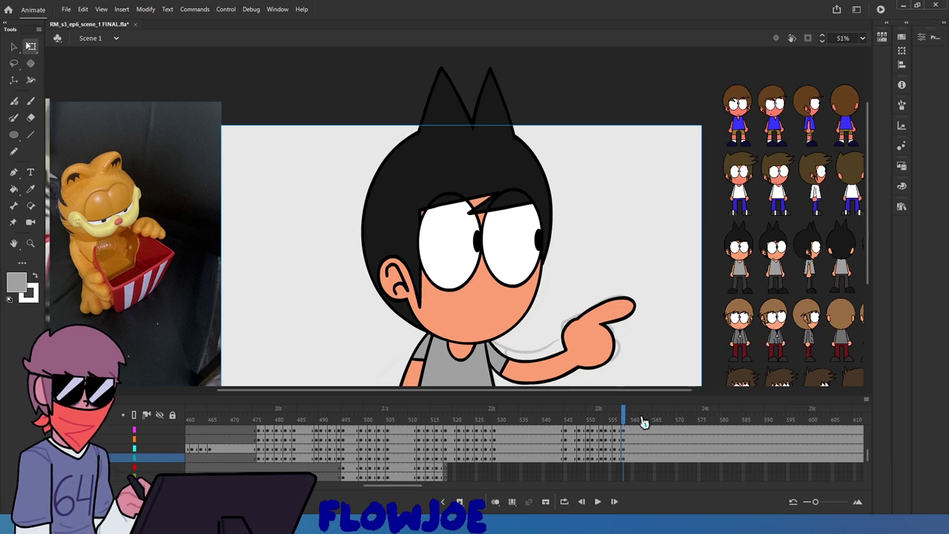
Replay the character's pointing motion from about frame 545 to check the adjusted frame 557 pose
{"action": "left_click_drag", "start_coordinate": [622, 420], "coordinate": [570, 424]}
{"action": "left_click", "coordinate": [597, 501]}
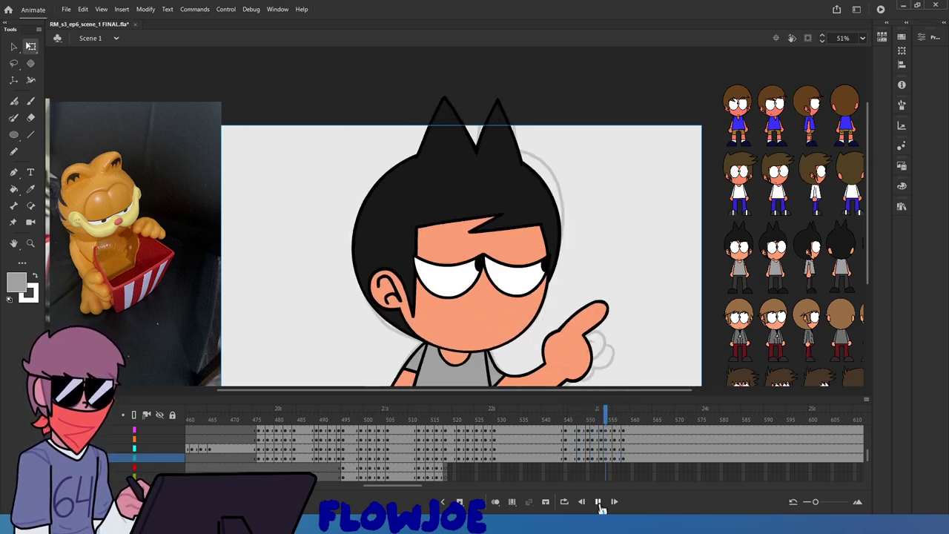
{"action": "left_click", "coordinate": [597, 501]}
Insert blank keyframes on all the character layers at frame 558 and replay the motion up to it
{"action": "scroll", "coordinate": [621, 370], "scroll_direction": "down", "scroll_amount": 3}
{"action": "left_click_drag", "start_coordinate": [621, 420], "coordinate": [629, 438]}
{"action": "scroll", "coordinate": [647, 290], "scroll_direction": "up", "scroll_amount": 3}
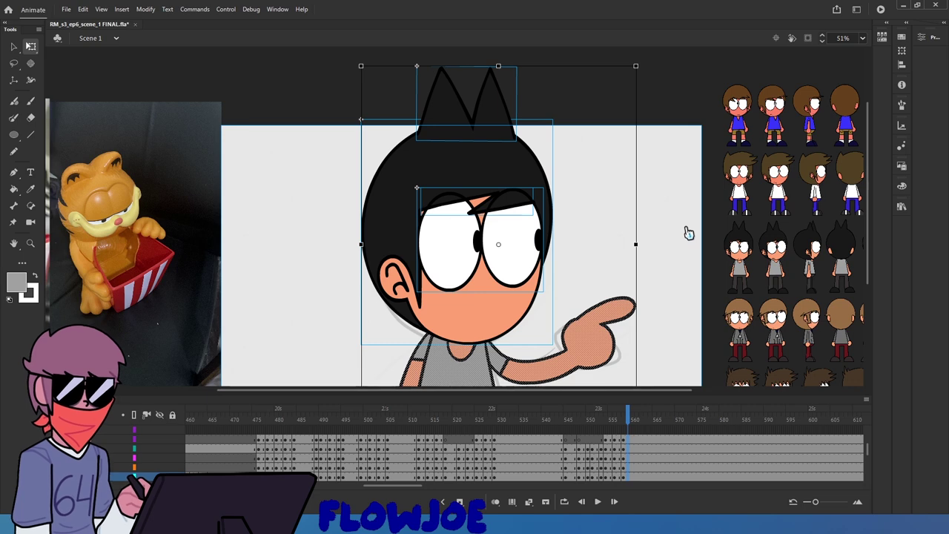
{"action": "key", "text": "F7"}
{"action": "left_click", "coordinate": [640, 228]}
{"action": "left_click_drag", "start_coordinate": [628, 420], "coordinate": [565, 448]}
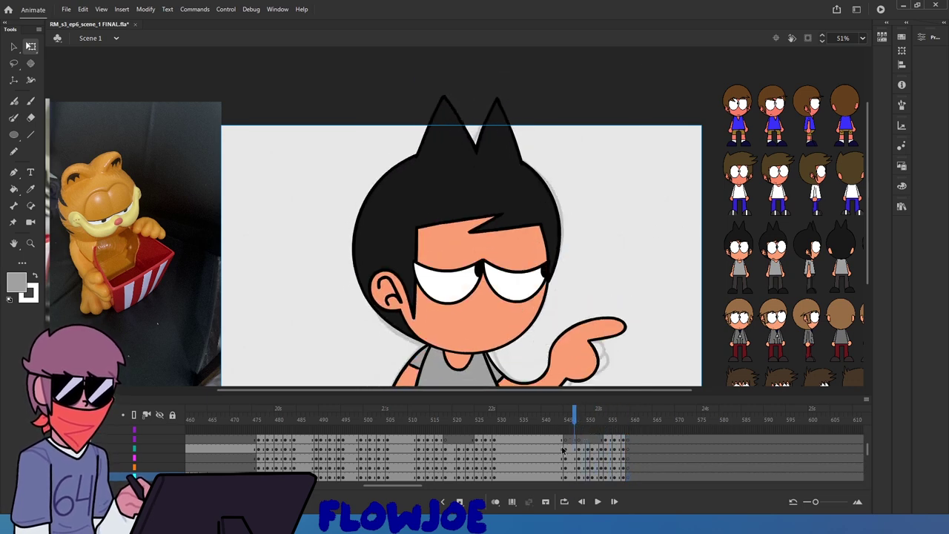
{"action": "left_click", "coordinate": [598, 502]}
{"action": "left_click", "coordinate": [598, 501]}
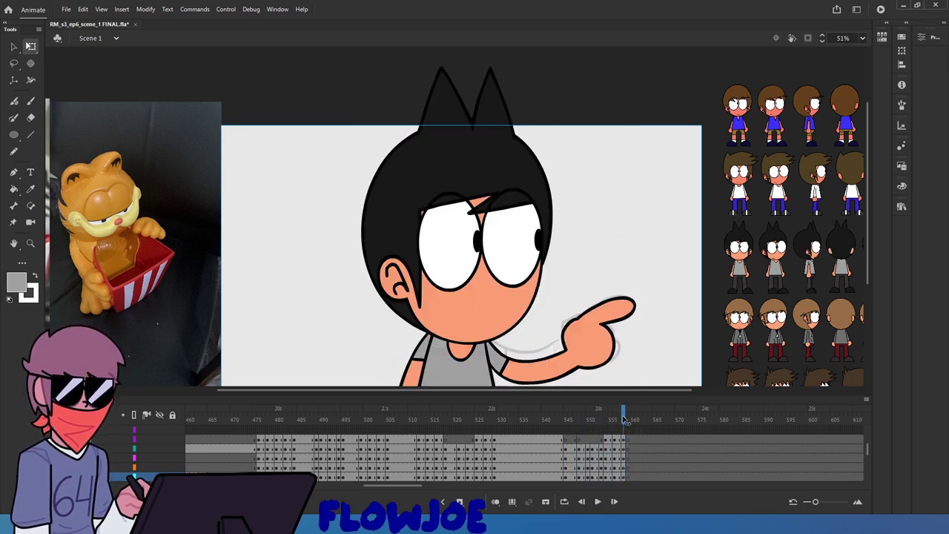
Stretch the character's eyes slightly taller at frame 557 and compare the pose with the preceding frames
{"action": "left_click", "coordinate": [486, 261]}
{"action": "scroll", "coordinate": [486, 261], "scroll_direction": "up", "scroll_amount": 3}
{"action": "scroll", "coordinate": [484, 260], "scroll_direction": "up", "scroll_amount": 2}
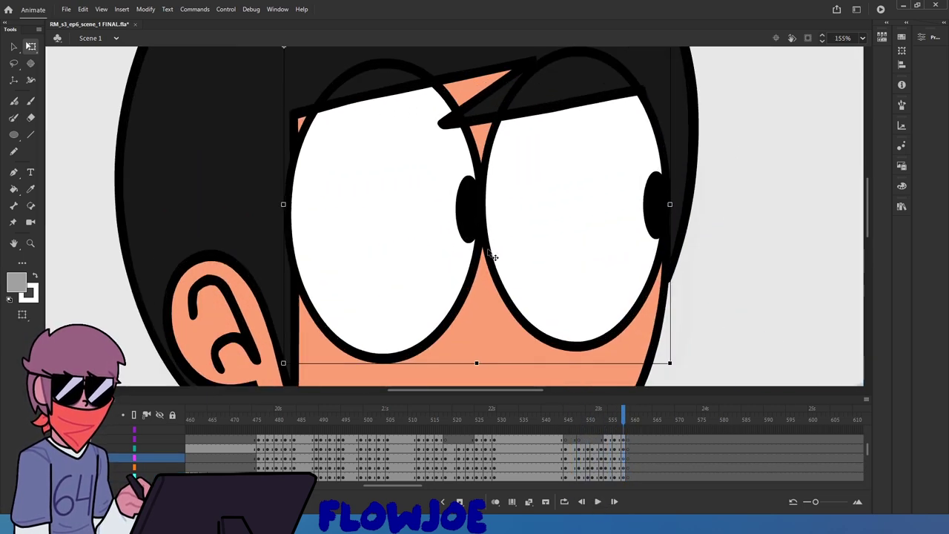
{"action": "left_click", "coordinate": [476, 199]}
{"action": "left_click_drag", "start_coordinate": [482, 370], "coordinate": [483, 372]}
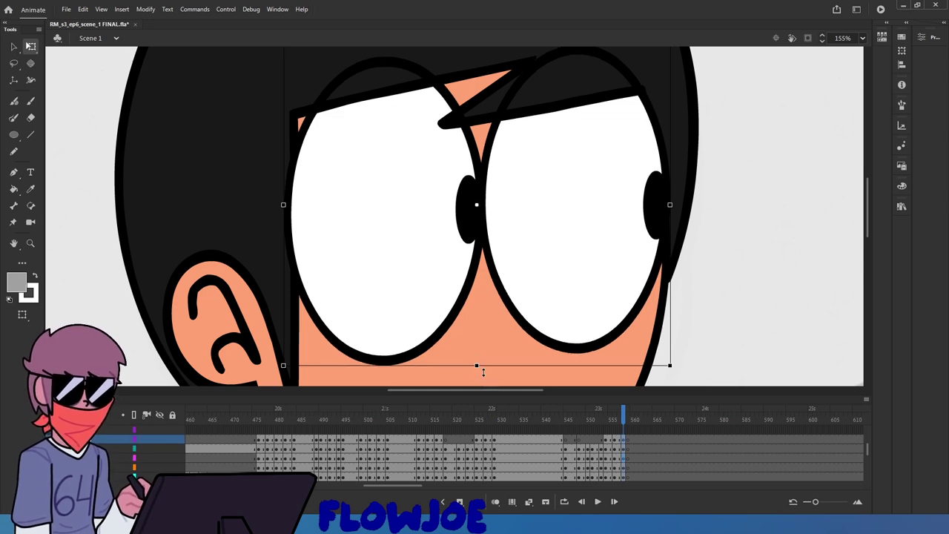
{"action": "scroll", "coordinate": [667, 334], "scroll_direction": "down", "scroll_amount": 3}
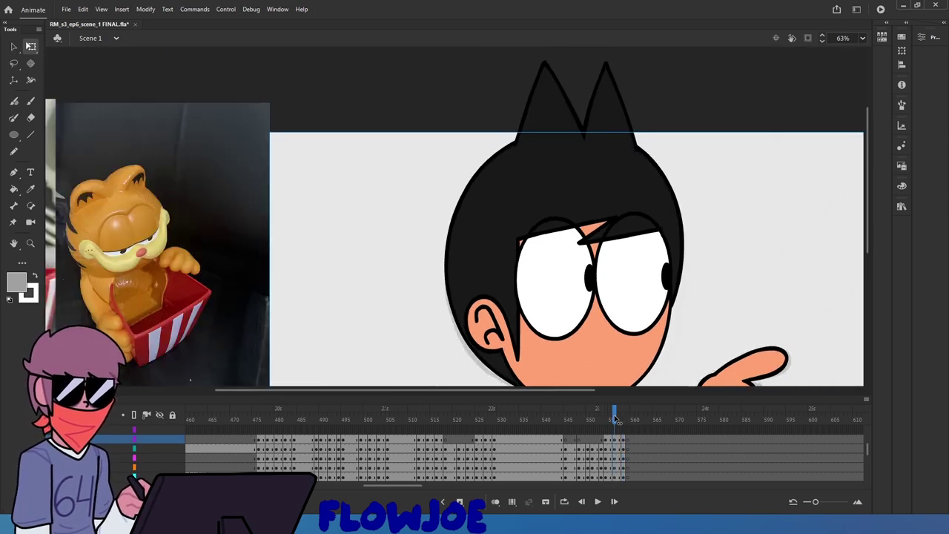
{"action": "scroll", "coordinate": [641, 383], "scroll_direction": "down", "scroll_amount": 3}
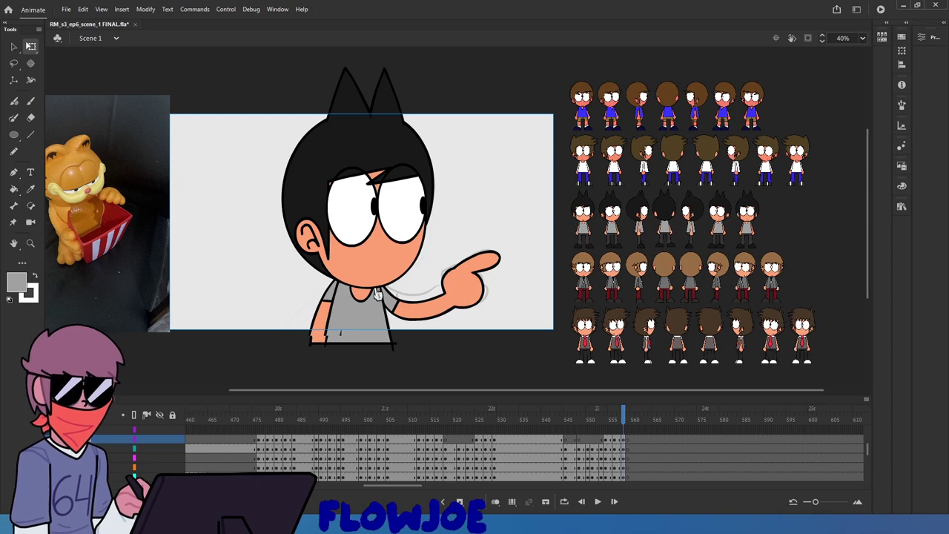
{"action": "scroll", "coordinate": [414, 225], "scroll_direction": "up", "scroll_amount": 1}
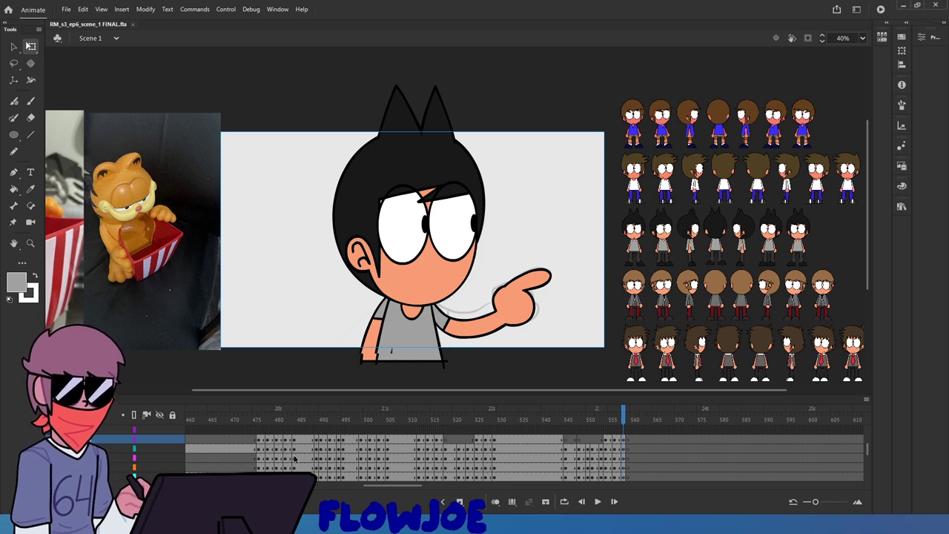
Play and scrub through frames 543 to 559 to review the blink and pointing motion
{"action": "left_click_drag", "start_coordinate": [626, 420], "coordinate": [561, 419]}
{"action": "left_click", "coordinate": [598, 502]}
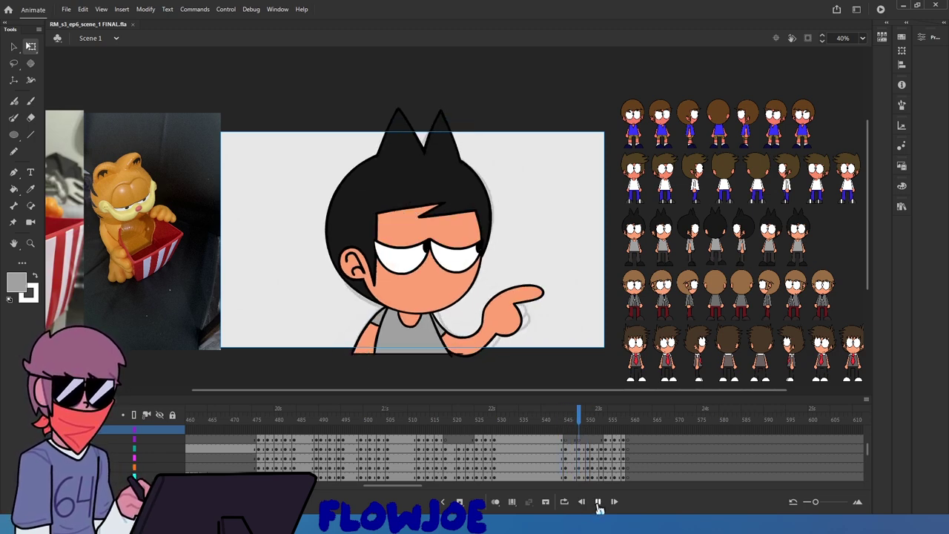
{"action": "left_click_drag", "start_coordinate": [561, 420], "coordinate": [594, 438]}
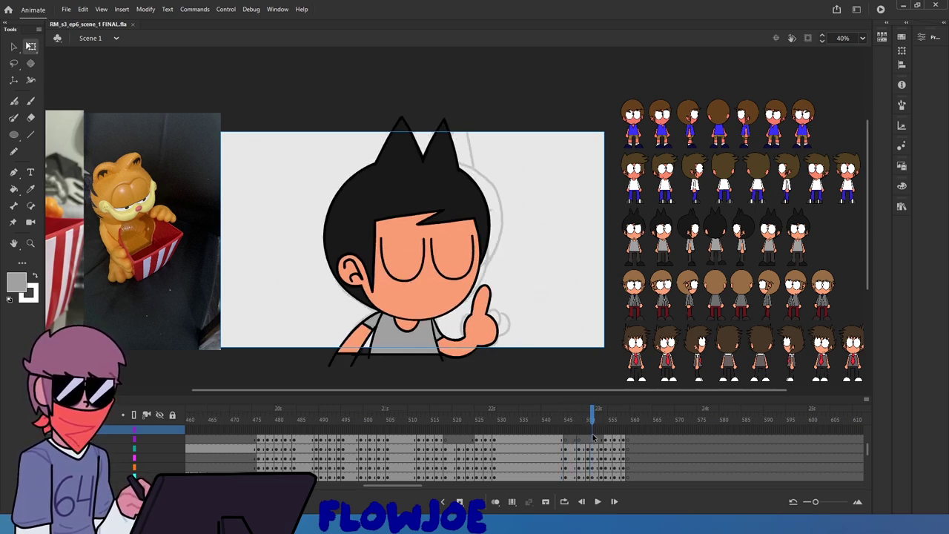
{"action": "left_click", "coordinate": [572, 421]}
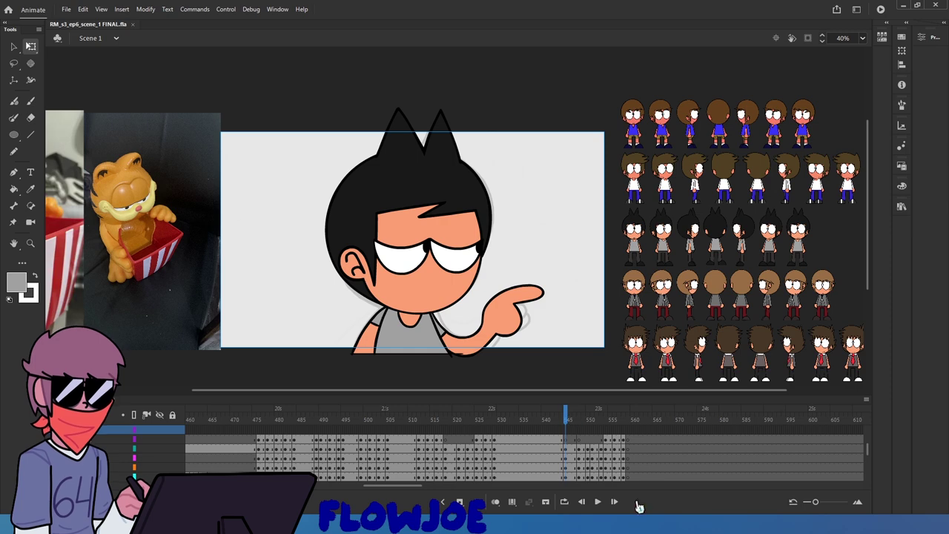
{"action": "left_click", "coordinate": [600, 503]}
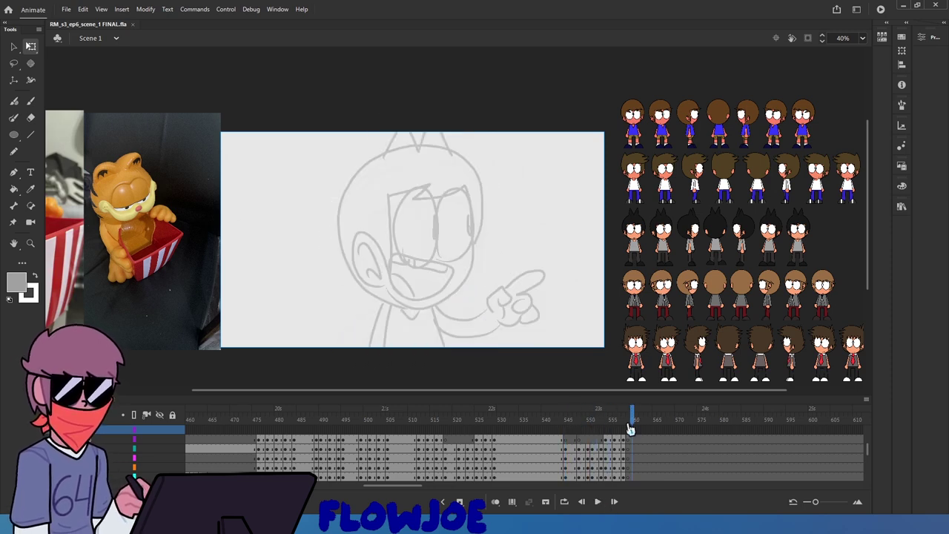
{"action": "left_click_drag", "start_coordinate": [630, 425], "coordinate": [558, 431]}
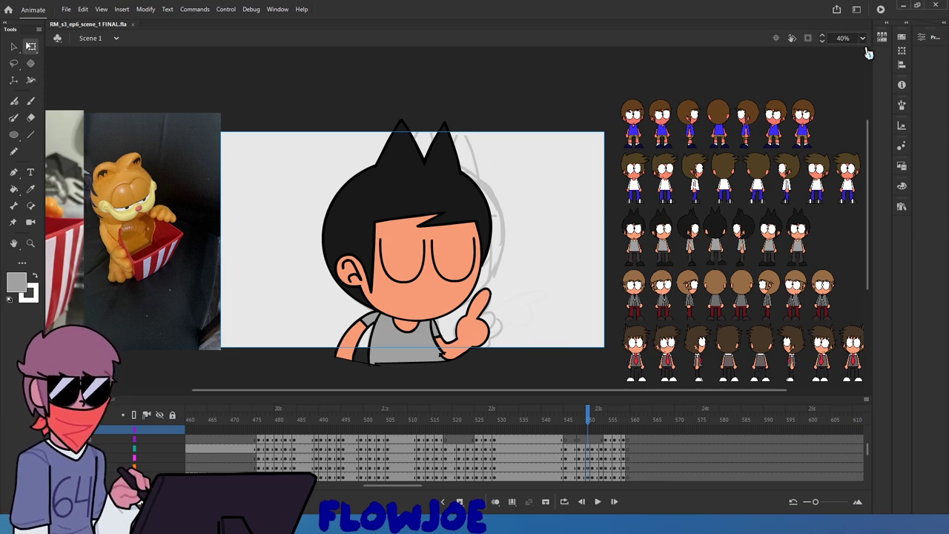
Clip the content outside the stage and play the whole scene from frame 1
{"action": "left_click", "coordinate": [807, 38]}
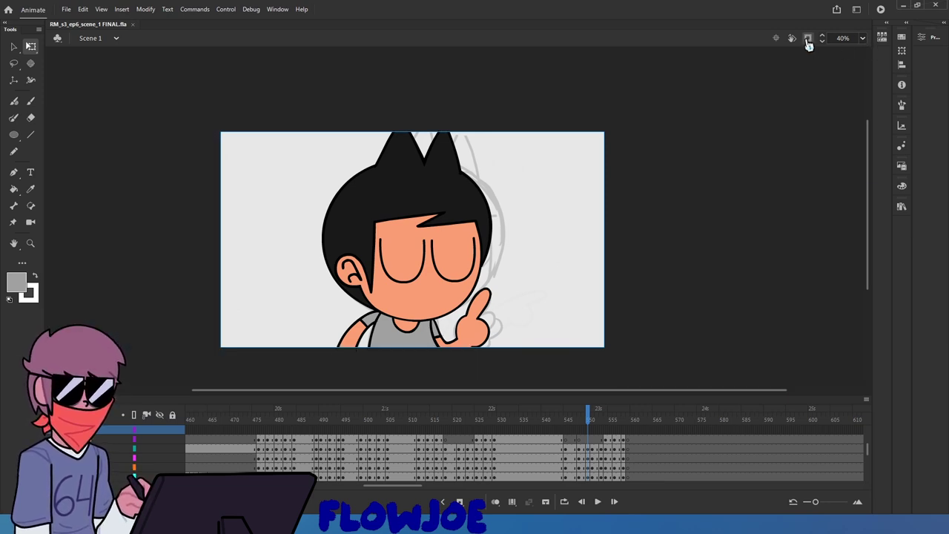
{"action": "left_click", "coordinate": [586, 504]}
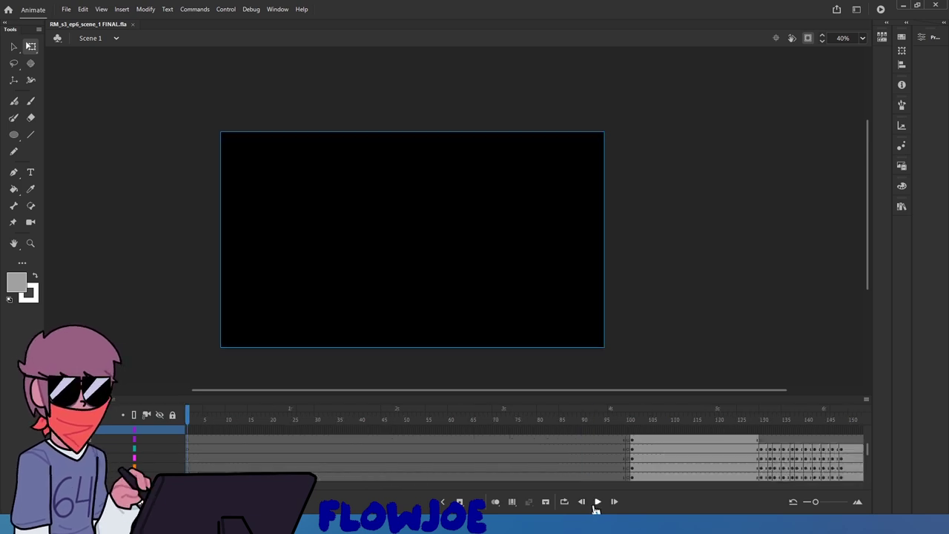
{"action": "left_click", "coordinate": [597, 502]}
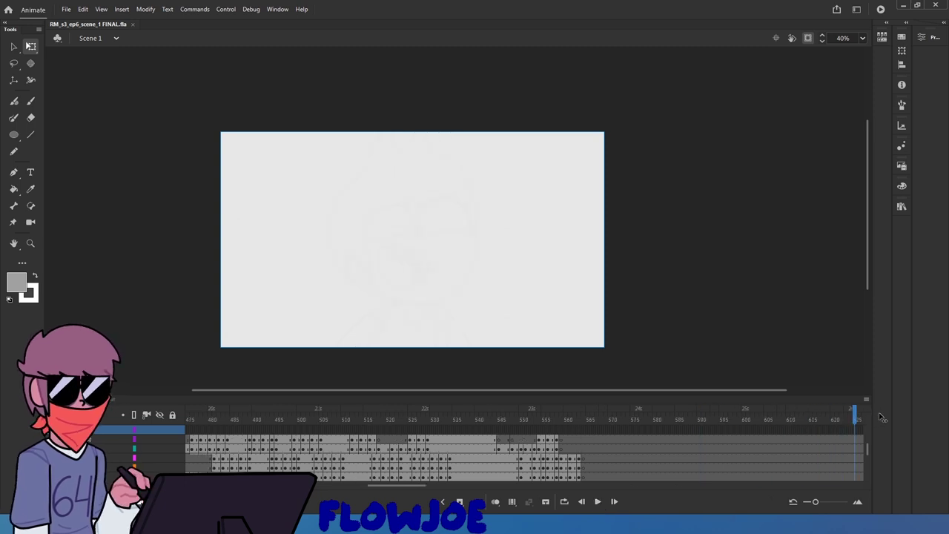
Return to about frame 507 and play the shots through the black-haired character's pointing poses
{"action": "left_click_drag", "start_coordinate": [912, 421], "coordinate": [783, 419]}
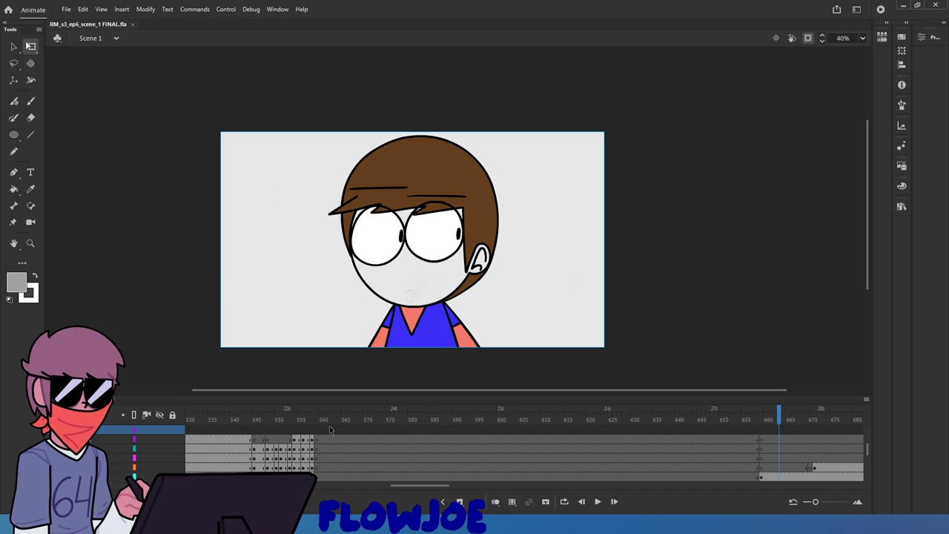
{"action": "left_click_drag", "start_coordinate": [252, 420], "coordinate": [232, 420]}
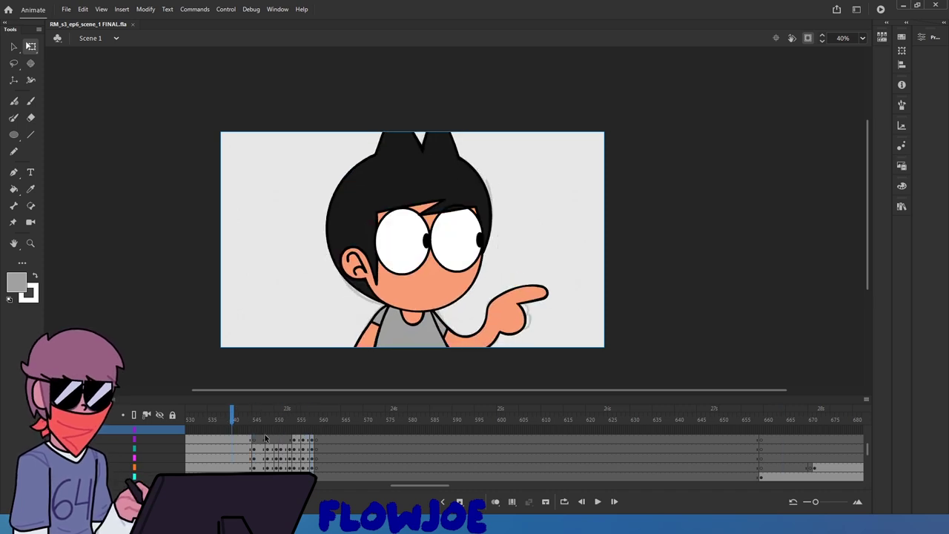
{"action": "left_click", "coordinate": [318, 426]}
{"action": "mouse_move", "coordinate": [318, 425]}
{"action": "left_mouse_down"}
{"action": "mouse_move", "coordinate": [213, 425]}
{"action": "mouse_move", "coordinate": [223, 426]}
{"action": "left_mouse_up"}
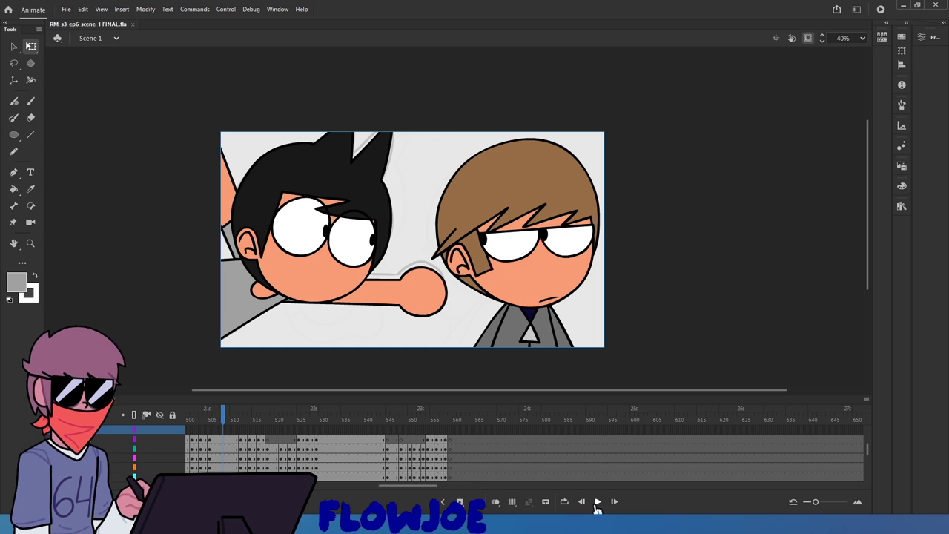
{"action": "left_click", "coordinate": [598, 503]}
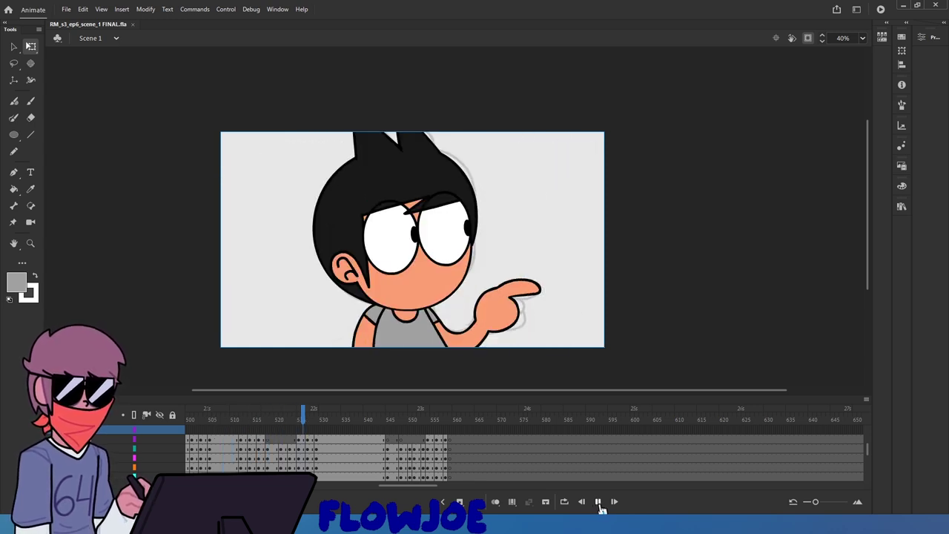
{"action": "left_click", "coordinate": [599, 503]}
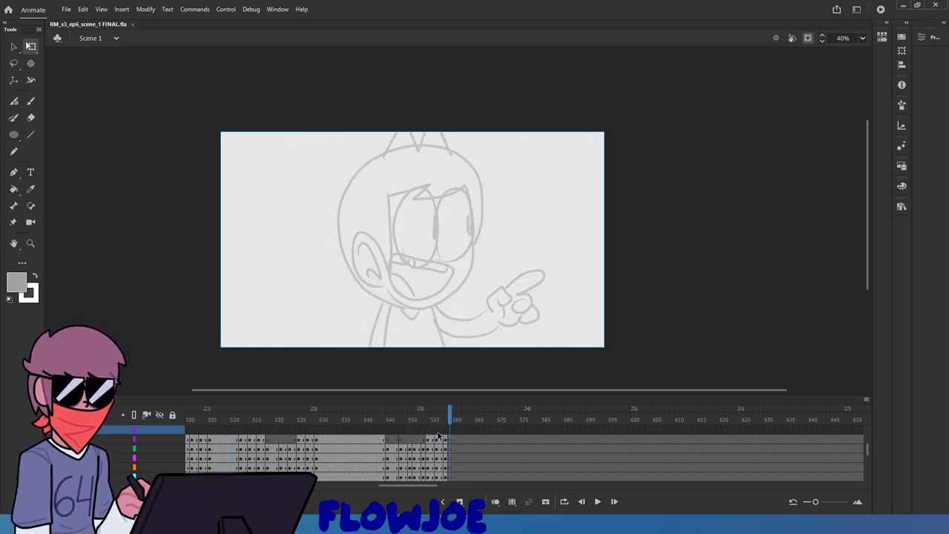
Scrub between about frames 535 and 557 to compare the held pointing pose with the final pose
{"action": "left_click_drag", "start_coordinate": [437, 420], "coordinate": [348, 419]}
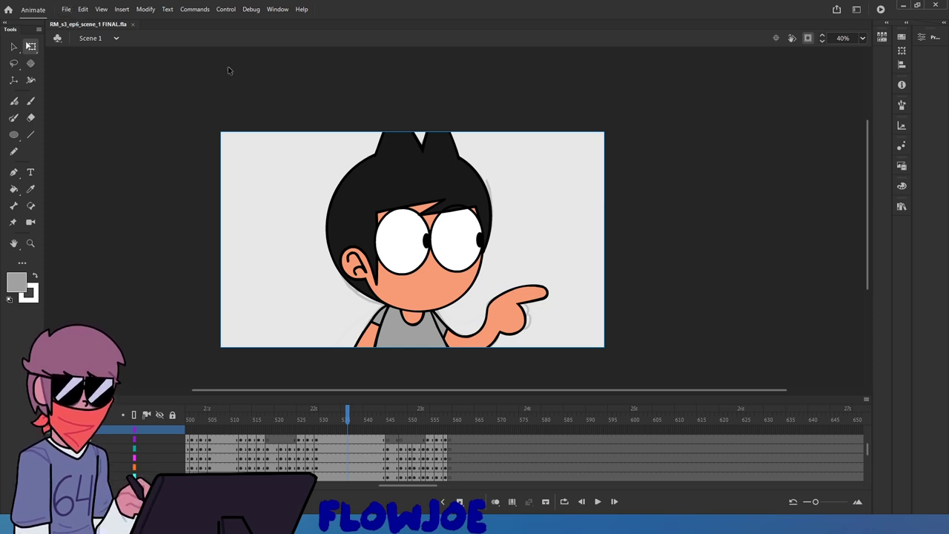
{"action": "left_click", "coordinate": [379, 421]}
{"action": "left_click_drag", "start_coordinate": [340, 419], "coordinate": [395, 427]}
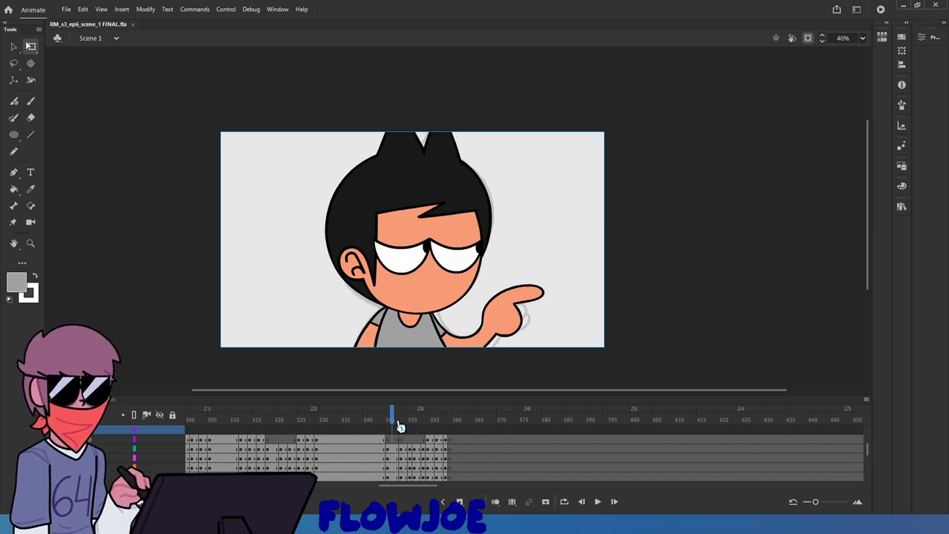
{"action": "left_click_drag", "start_coordinate": [393, 419], "coordinate": [448, 458]}
{"action": "left_click", "coordinate": [367, 272]}
{"action": "left_click", "coordinate": [399, 318]}
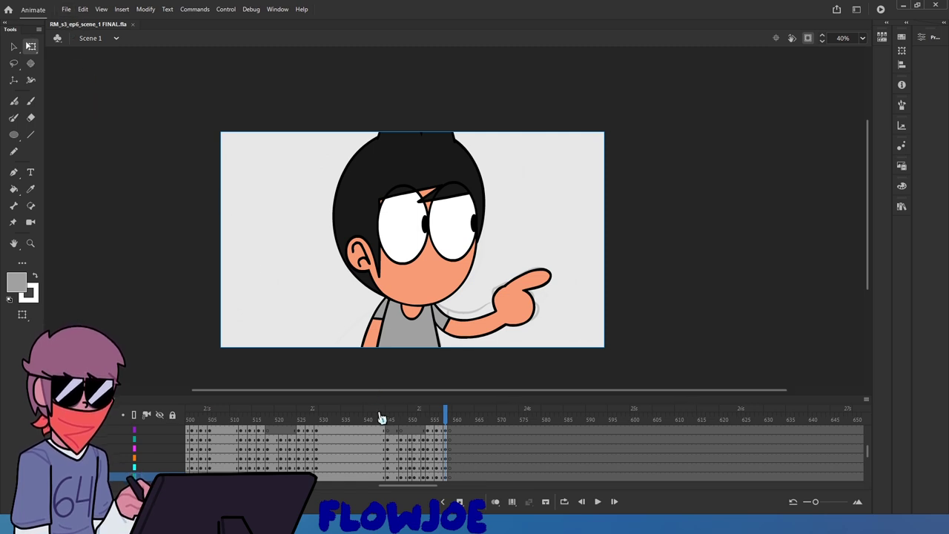
{"action": "left_click", "coordinate": [379, 416]}
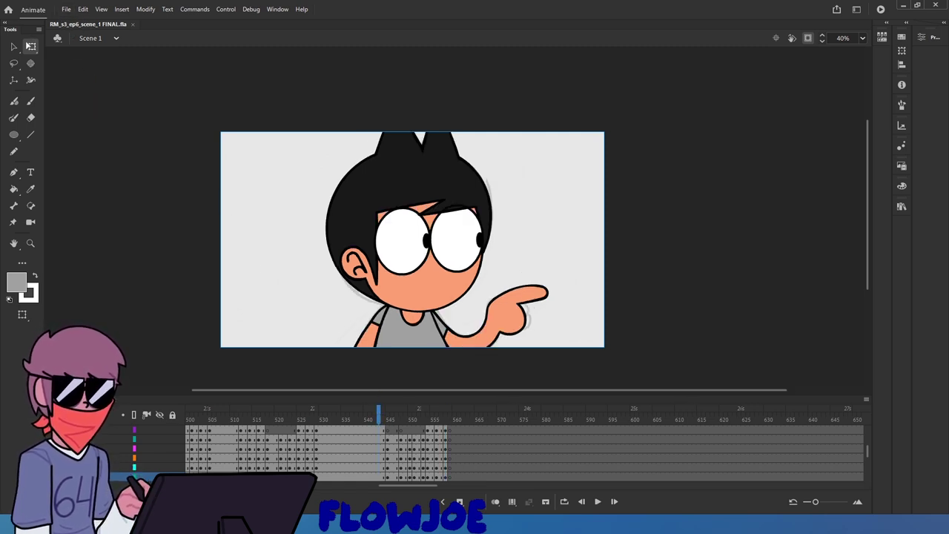